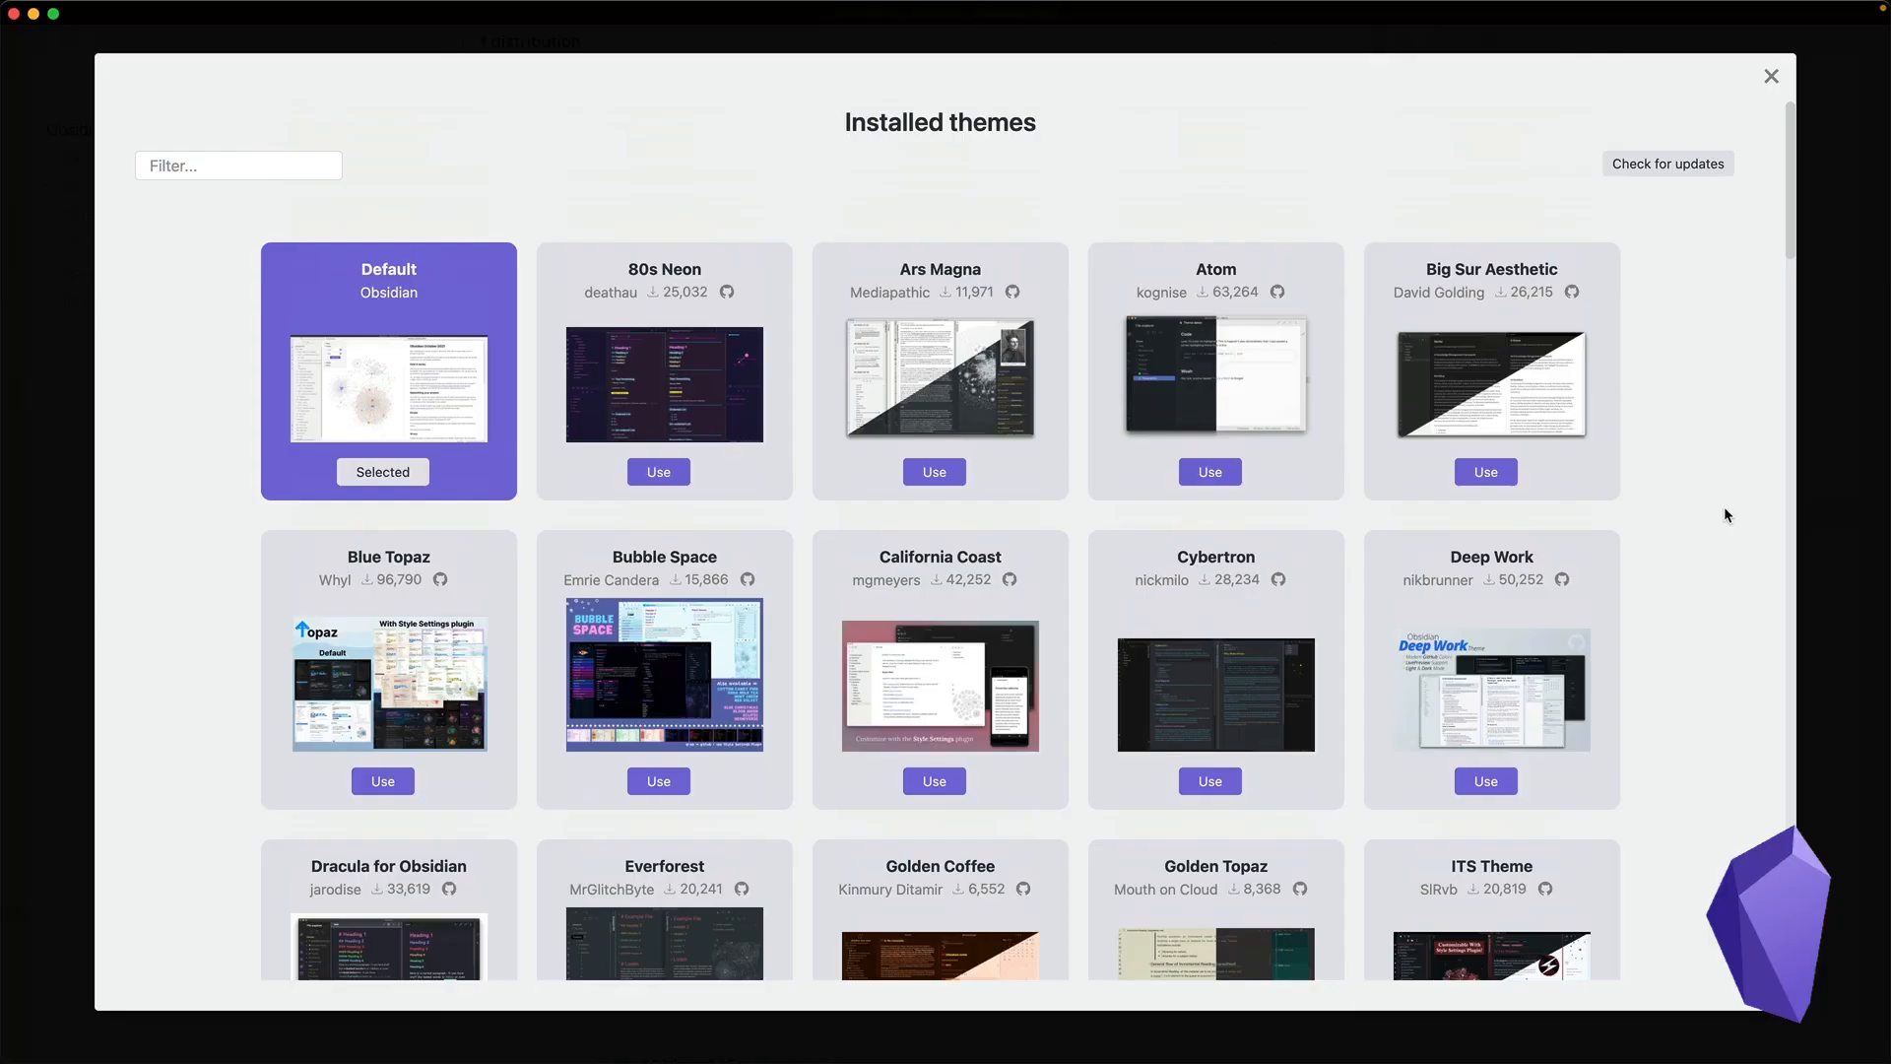
# Browse the installed themes and the list of community plugins
pyautogui.scroll(-10, 1724, 506)
pyautogui.scroll(-5, 1724, 506)
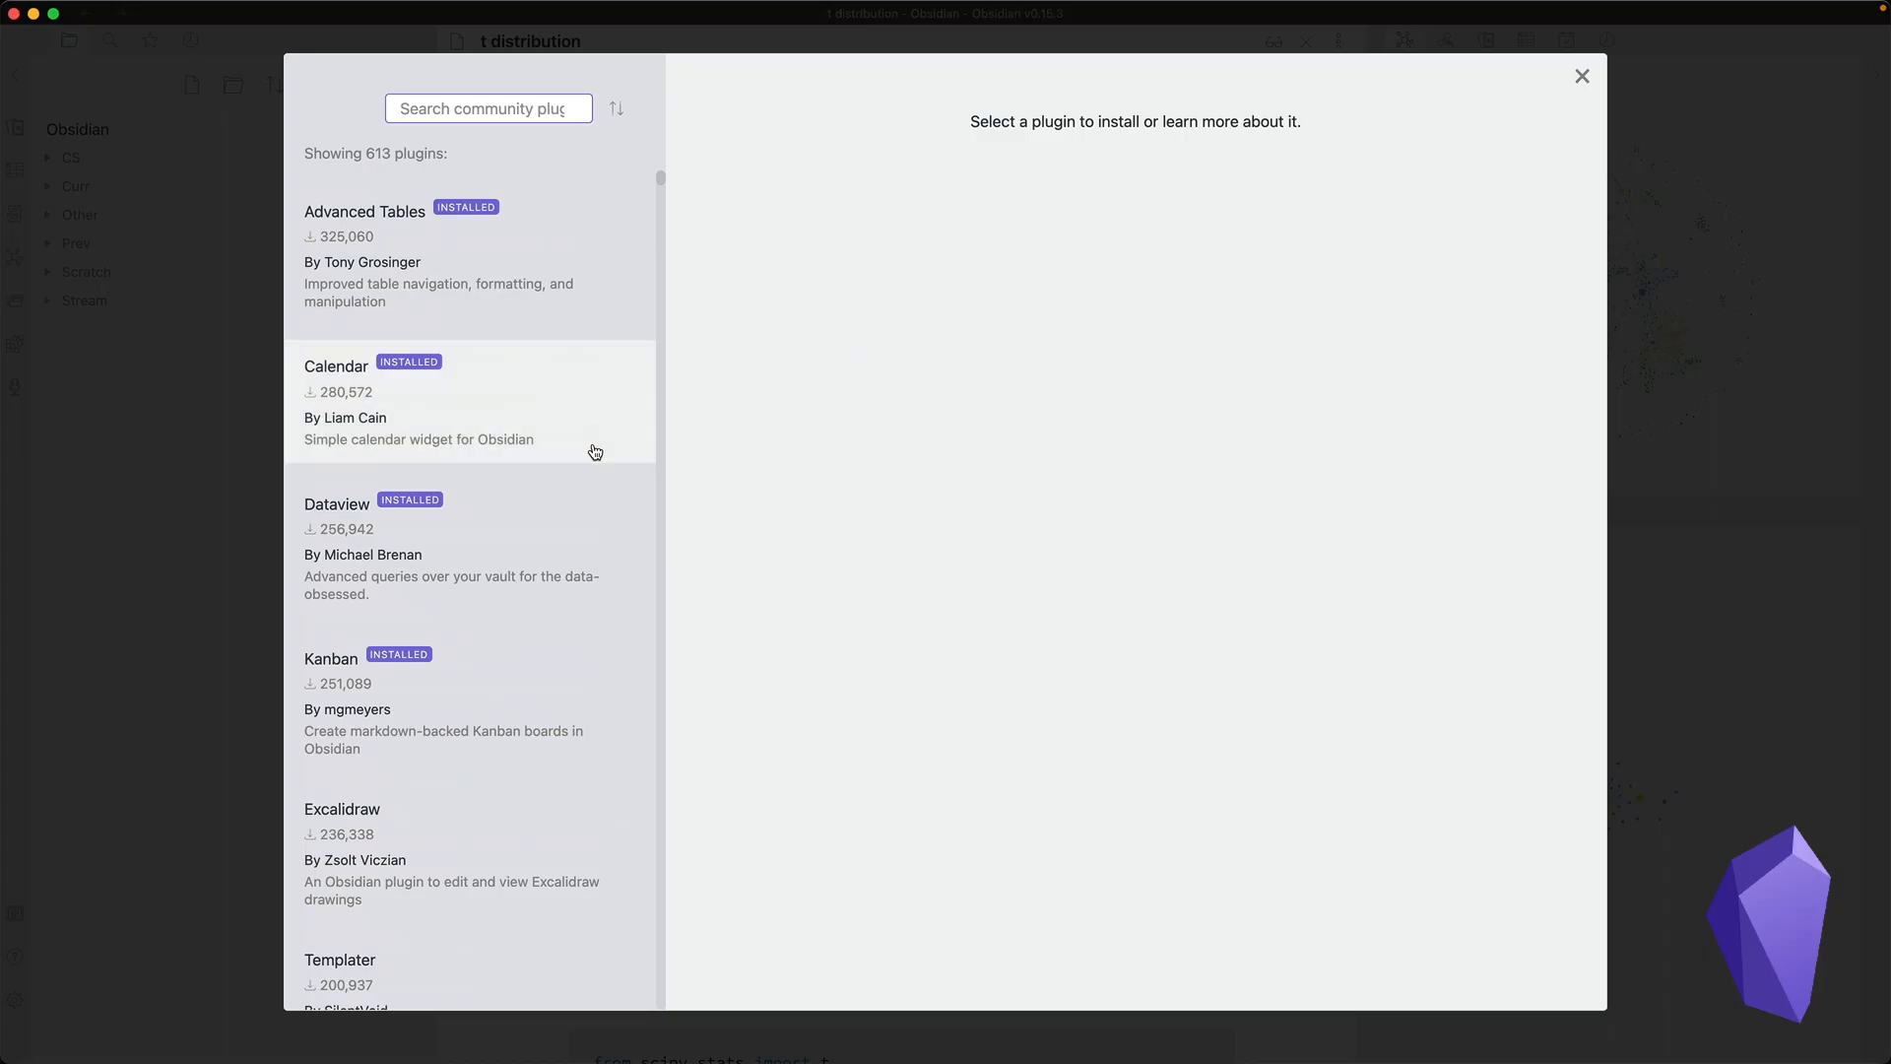
pyautogui.scroll(-20, 591, 447)
pyautogui.scroll(-15, 591, 490)
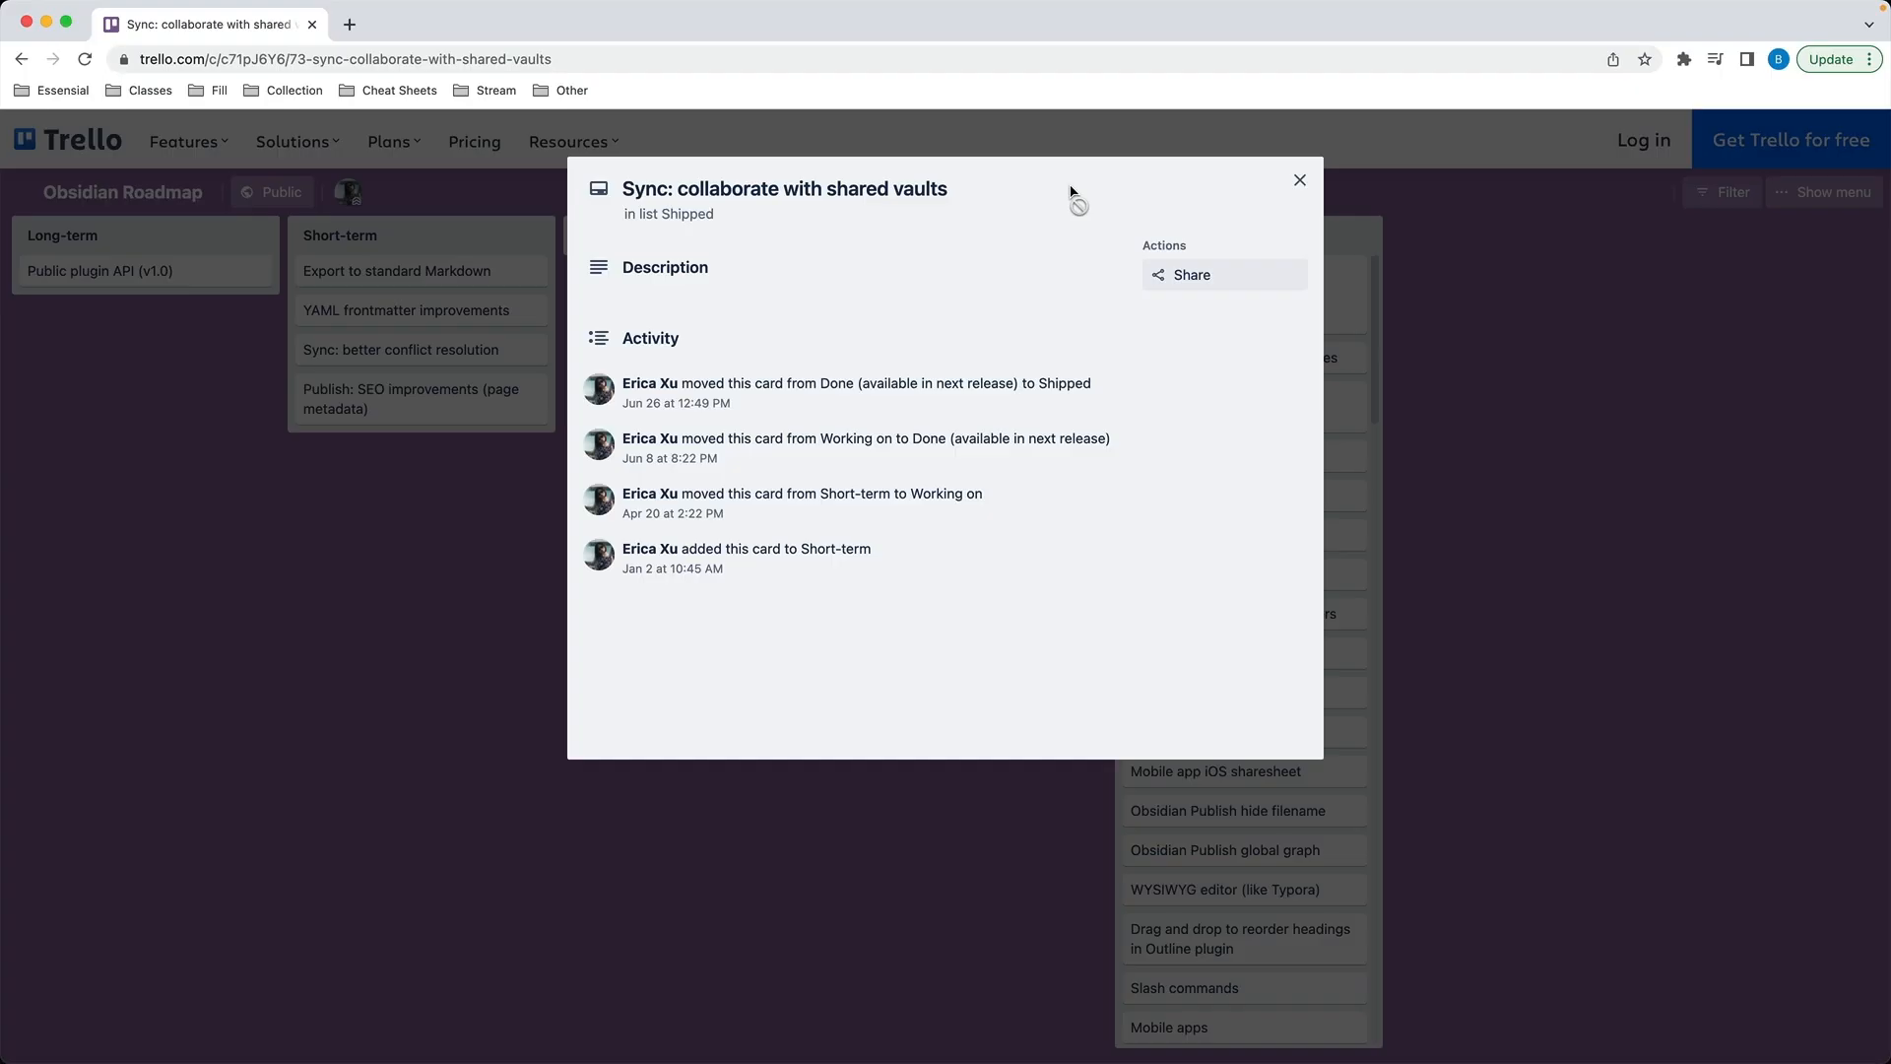
# Read the plugin development and release instructions in the obsidian-sample-plugin README
pyautogui.tripleClick(1072, 192)
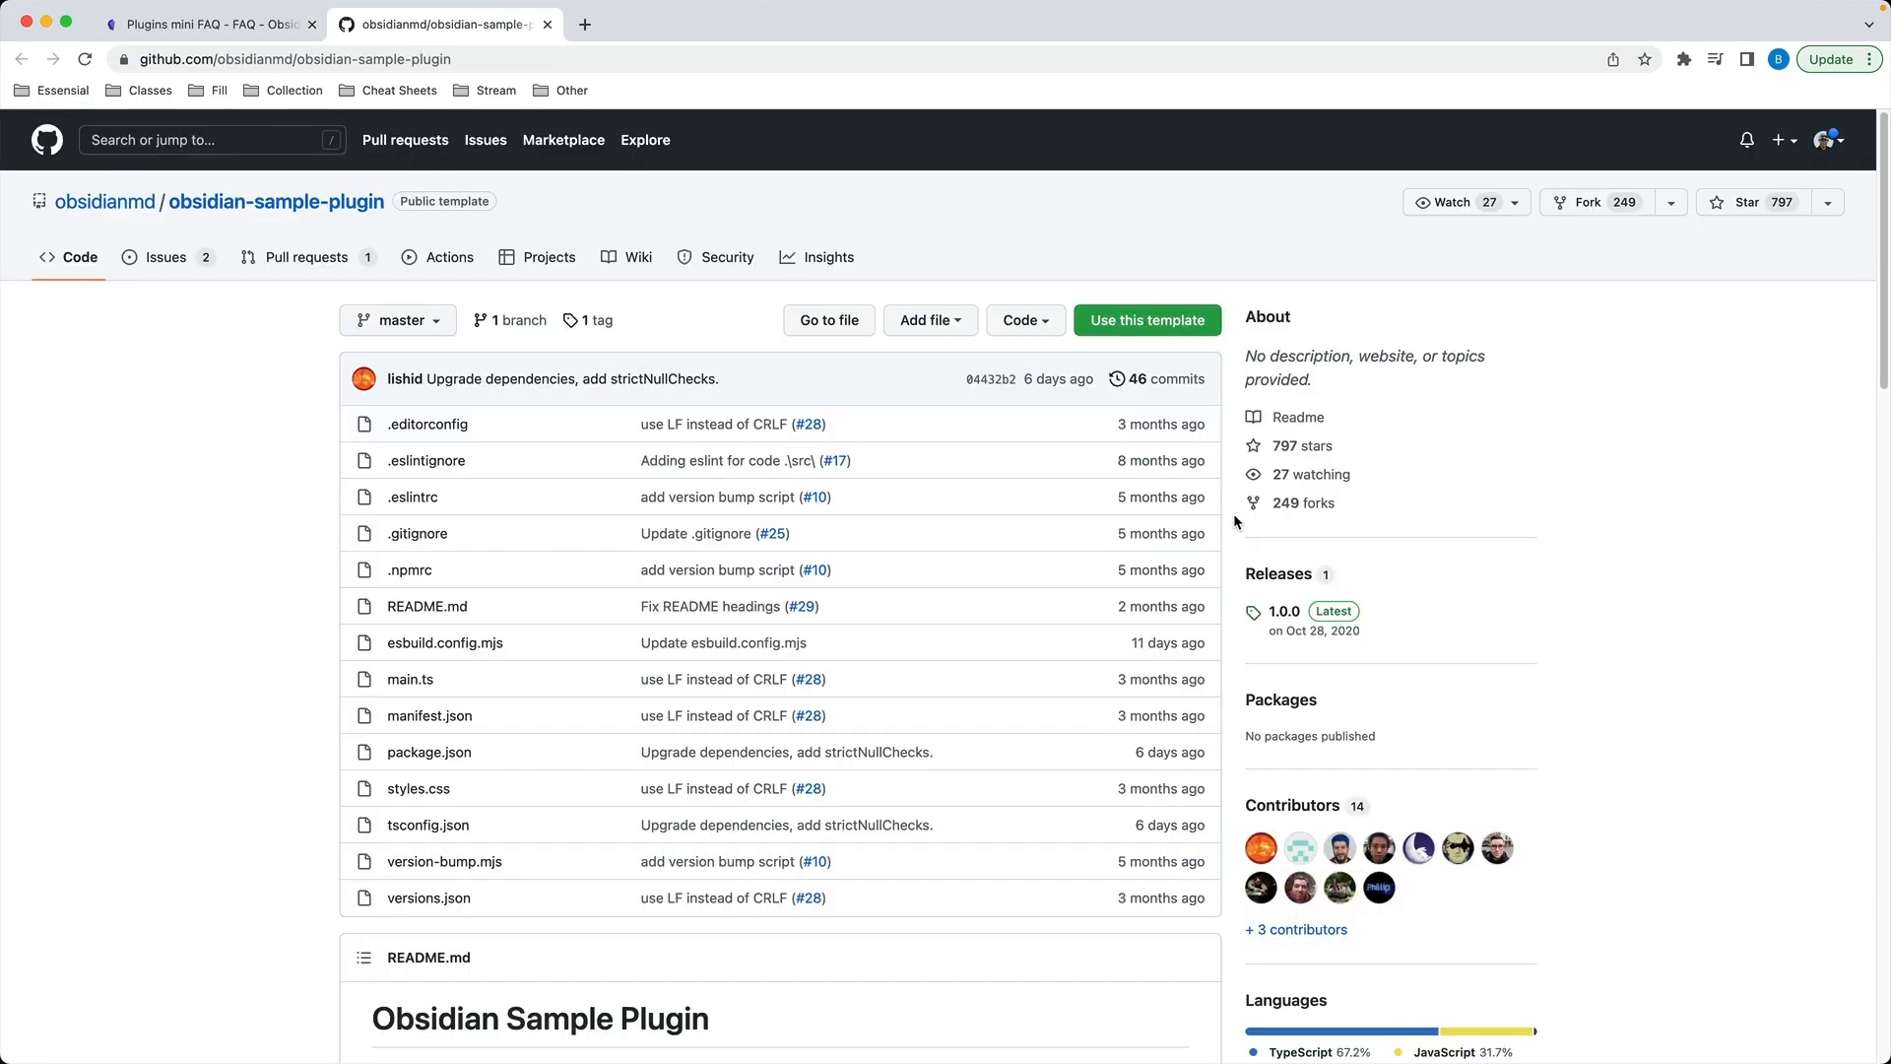
pyautogui.scroll(-20, 1233, 512)
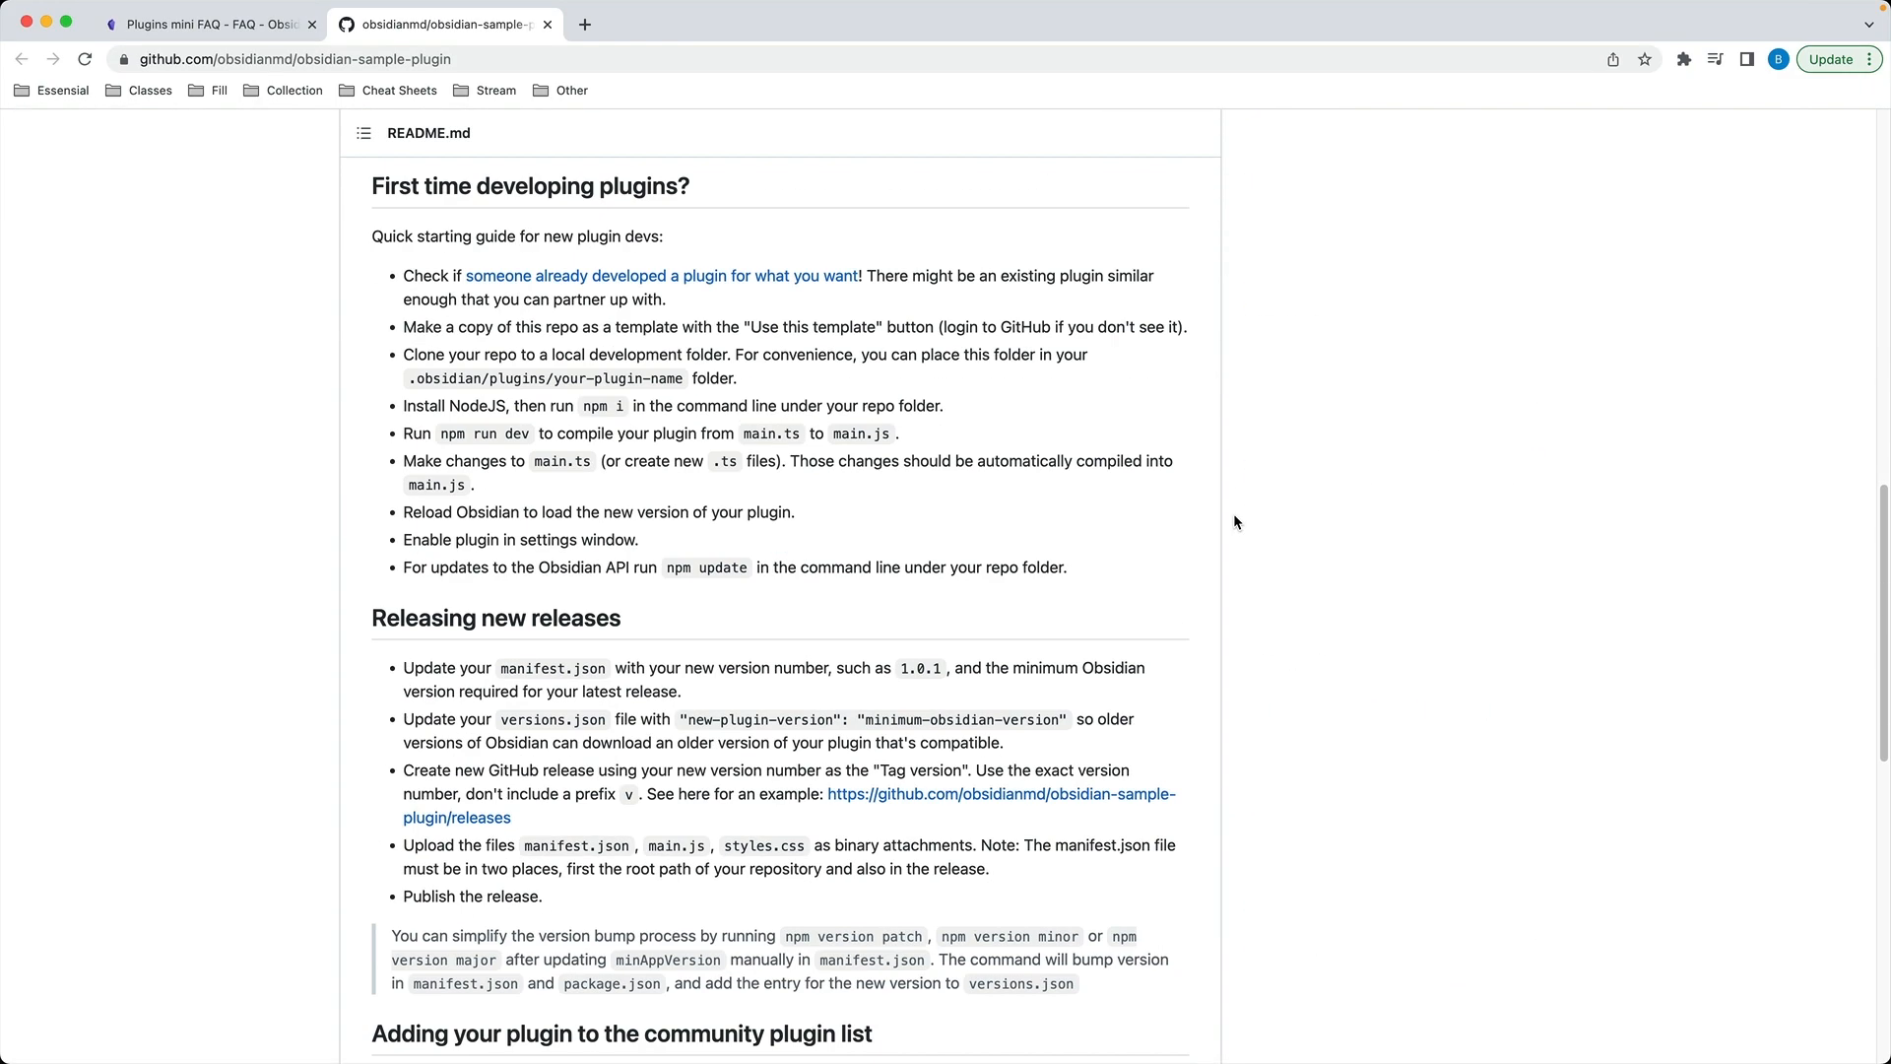
pyautogui.scroll(-10, 1234, 512)
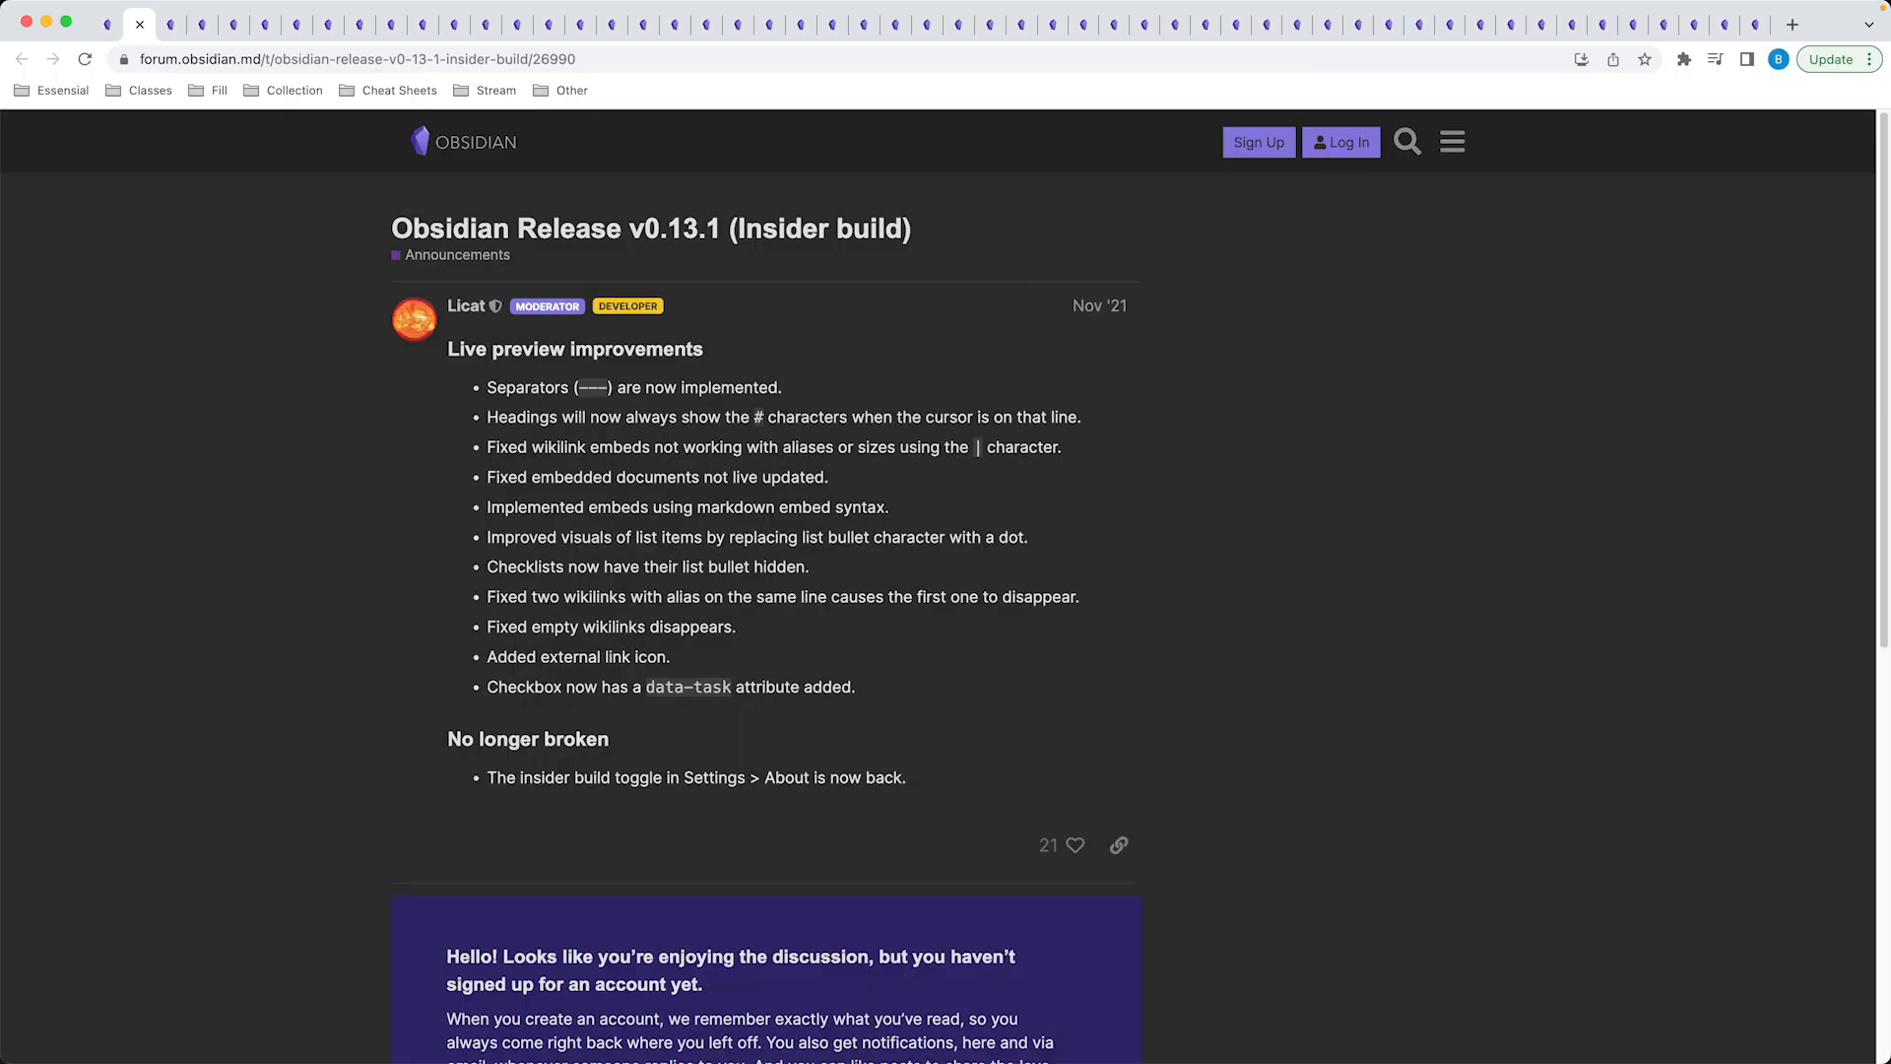
# Page through the open Obsidian release announcements, starting from the v0.13.1 insider build
pyautogui.hotkey('ctrl', 'Tab')
pyautogui.hotkey('ctrl', 'Tab')
pyautogui.hotkey('ctrl', 'Tab')
pyautogui.hotkey('ctrl', 'Tab')
pyautogui.hotkey('ctrl', 'Tab')
pyautogui.hotkey('ctrl', 'Tab')
pyautogui.hotkey('ctrl', 'Tab')
pyautogui.hotkey('ctrl', 'Tab')
pyautogui.hotkey('ctrl', 'Tab')
pyautogui.hotkey('ctrl', 'Tab')
pyautogui.hotkey('ctrl', 'Tab')
pyautogui.hotkey('ctrl', 'Tab')
pyautogui.hotkey('ctrl', 'Tab')
pyautogui.hotkey('ctrl', 'Tab')
pyautogui.hotkey('ctrl', 'Tab')
pyautogui.hotkey('ctrl', 'Tab')
pyautogui.hotkey('ctrl', 'Tab')
pyautogui.hotkey('ctrl', 'Tab')
pyautogui.hotkey('ctrl', 'Tab')
pyautogui.hotkey('ctrl', 'Tab')
pyautogui.hotkey('ctrl', 'Tab')
pyautogui.hotkey('ctrl', 'Tab')
pyautogui.hotkey('ctrl', 'Tab')
pyautogui.hotkey('ctrl', 'Tab')
pyautogui.hotkey('ctrl', 'Tab')
pyautogui.hotkey('ctrl', 'Tab')
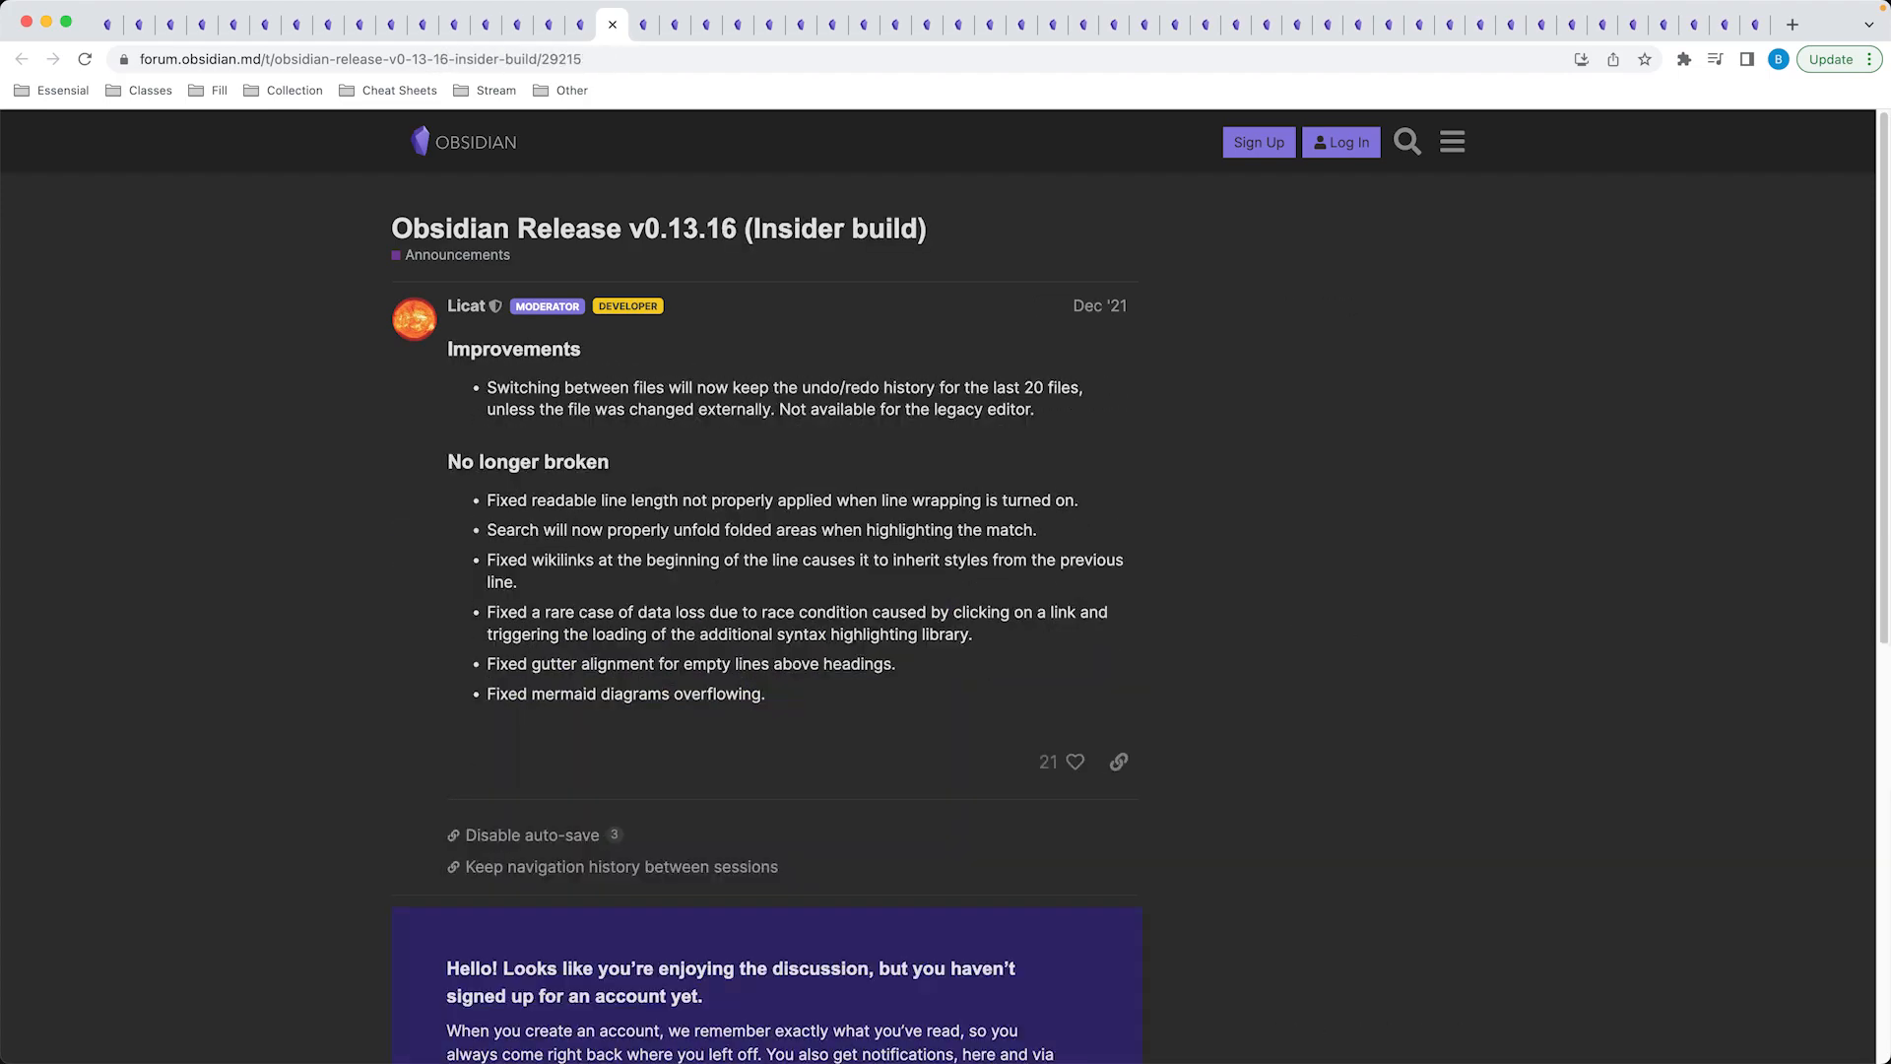
pyautogui.hotkey('ctrl', 'Tab')
pyautogui.hotkey('ctrl', 'Tab')
pyautogui.hotkey('ctrl', 'Tab')
pyautogui.hotkey('ctrl', 'Tab')
pyautogui.hotkey('ctrl', 'Tab')
pyautogui.hotkey('ctrl', 'Tab')
pyautogui.hotkey('ctrl', 'Tab')
pyautogui.hotkey('ctrl', 'Tab')
pyautogui.hotkey('ctrl', 'Tab')
pyautogui.hotkey('ctrl', 'Tab')
pyautogui.hotkey('ctrl', 'Tab')
pyautogui.hotkey('ctrl', 'Tab')
pyautogui.hotkey('ctrl', 'Tab')
pyautogui.hotkey('ctrl', 'Tab')
pyautogui.hotkey('ctrl', 'Tab')
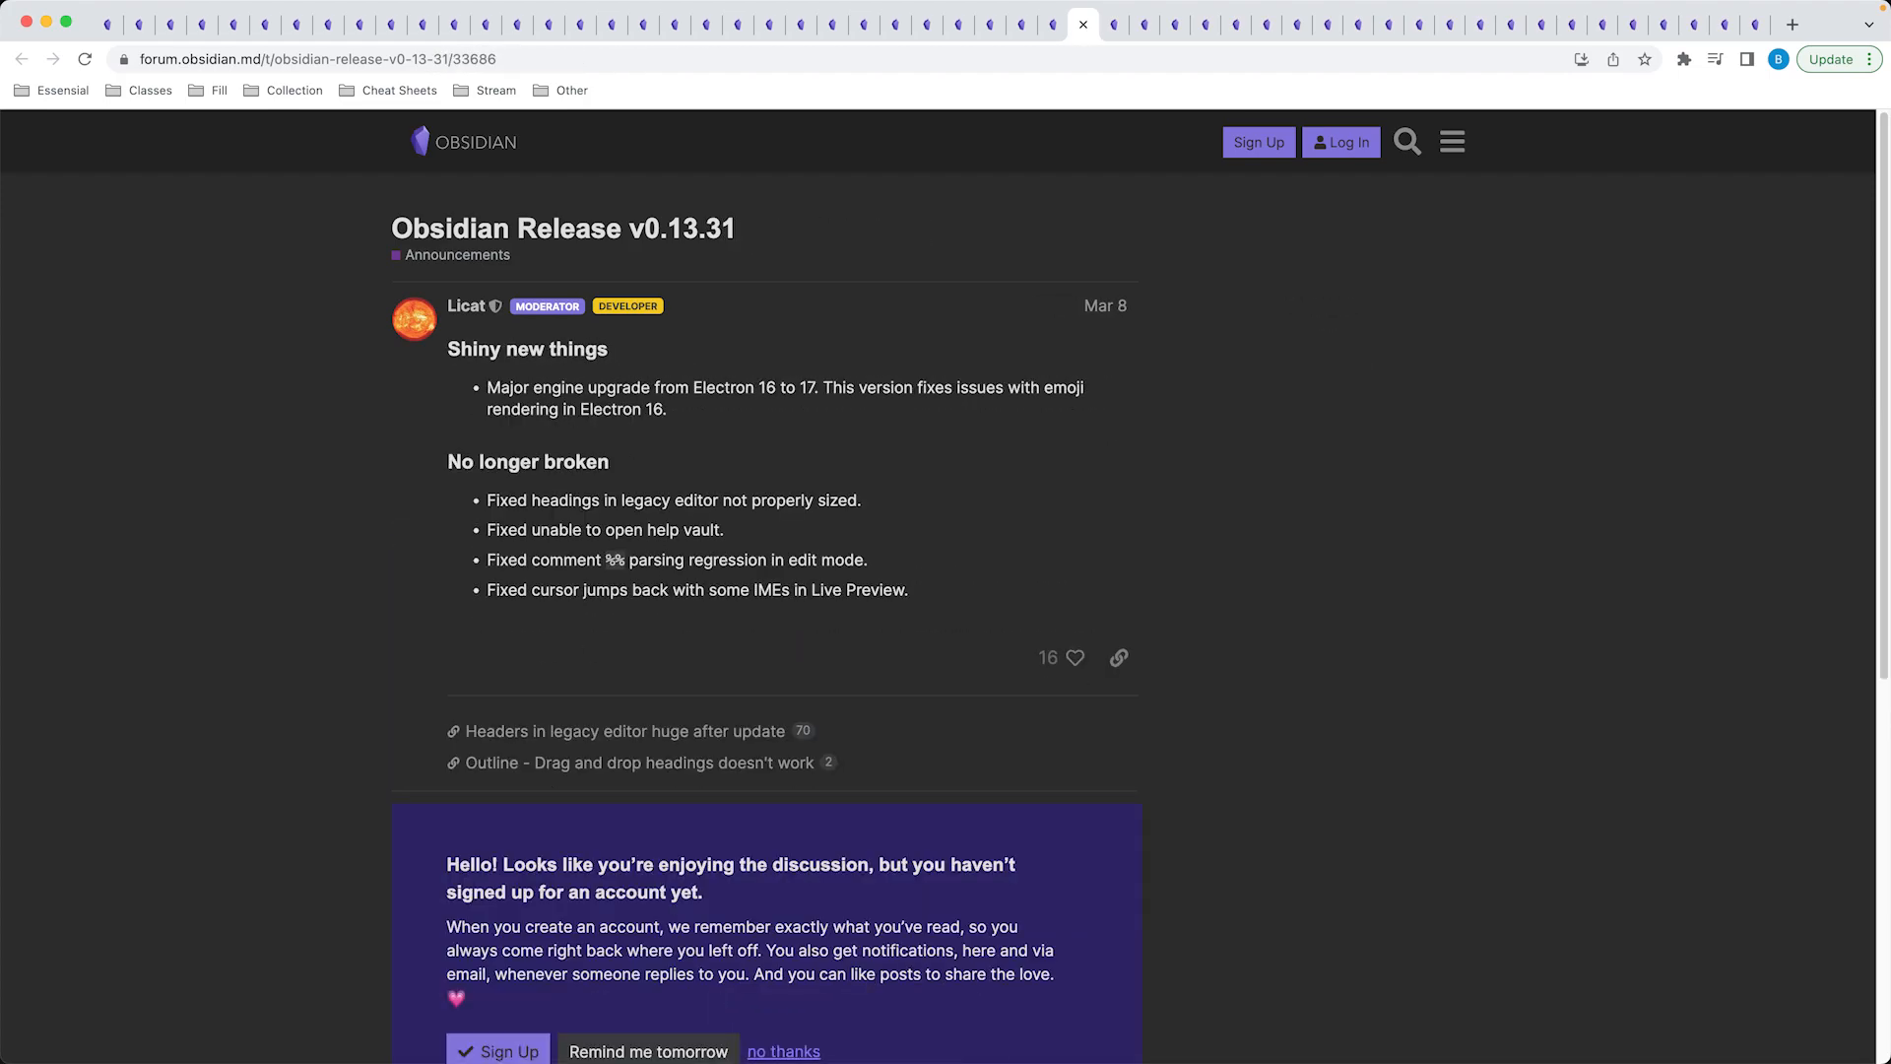
pyautogui.hotkey('ctrl', 'Tab')
pyautogui.hotkey('ctrl', 'Tab')
pyautogui.hotkey('ctrl', 'Tab')
pyautogui.hotkey('ctrl', 'Tab')
pyautogui.hotkey('ctrl', 'Tab')
pyautogui.hotkey('ctrl', 'Tab')
pyautogui.hotkey('ctrl', 'Tab')
pyautogui.hotkey('ctrl', 'Tab')
pyautogui.hotkey('ctrl', 'Tab')
pyautogui.hotkey('ctrl', 'Tab')
pyautogui.hotkey('ctrl', 'Tab')
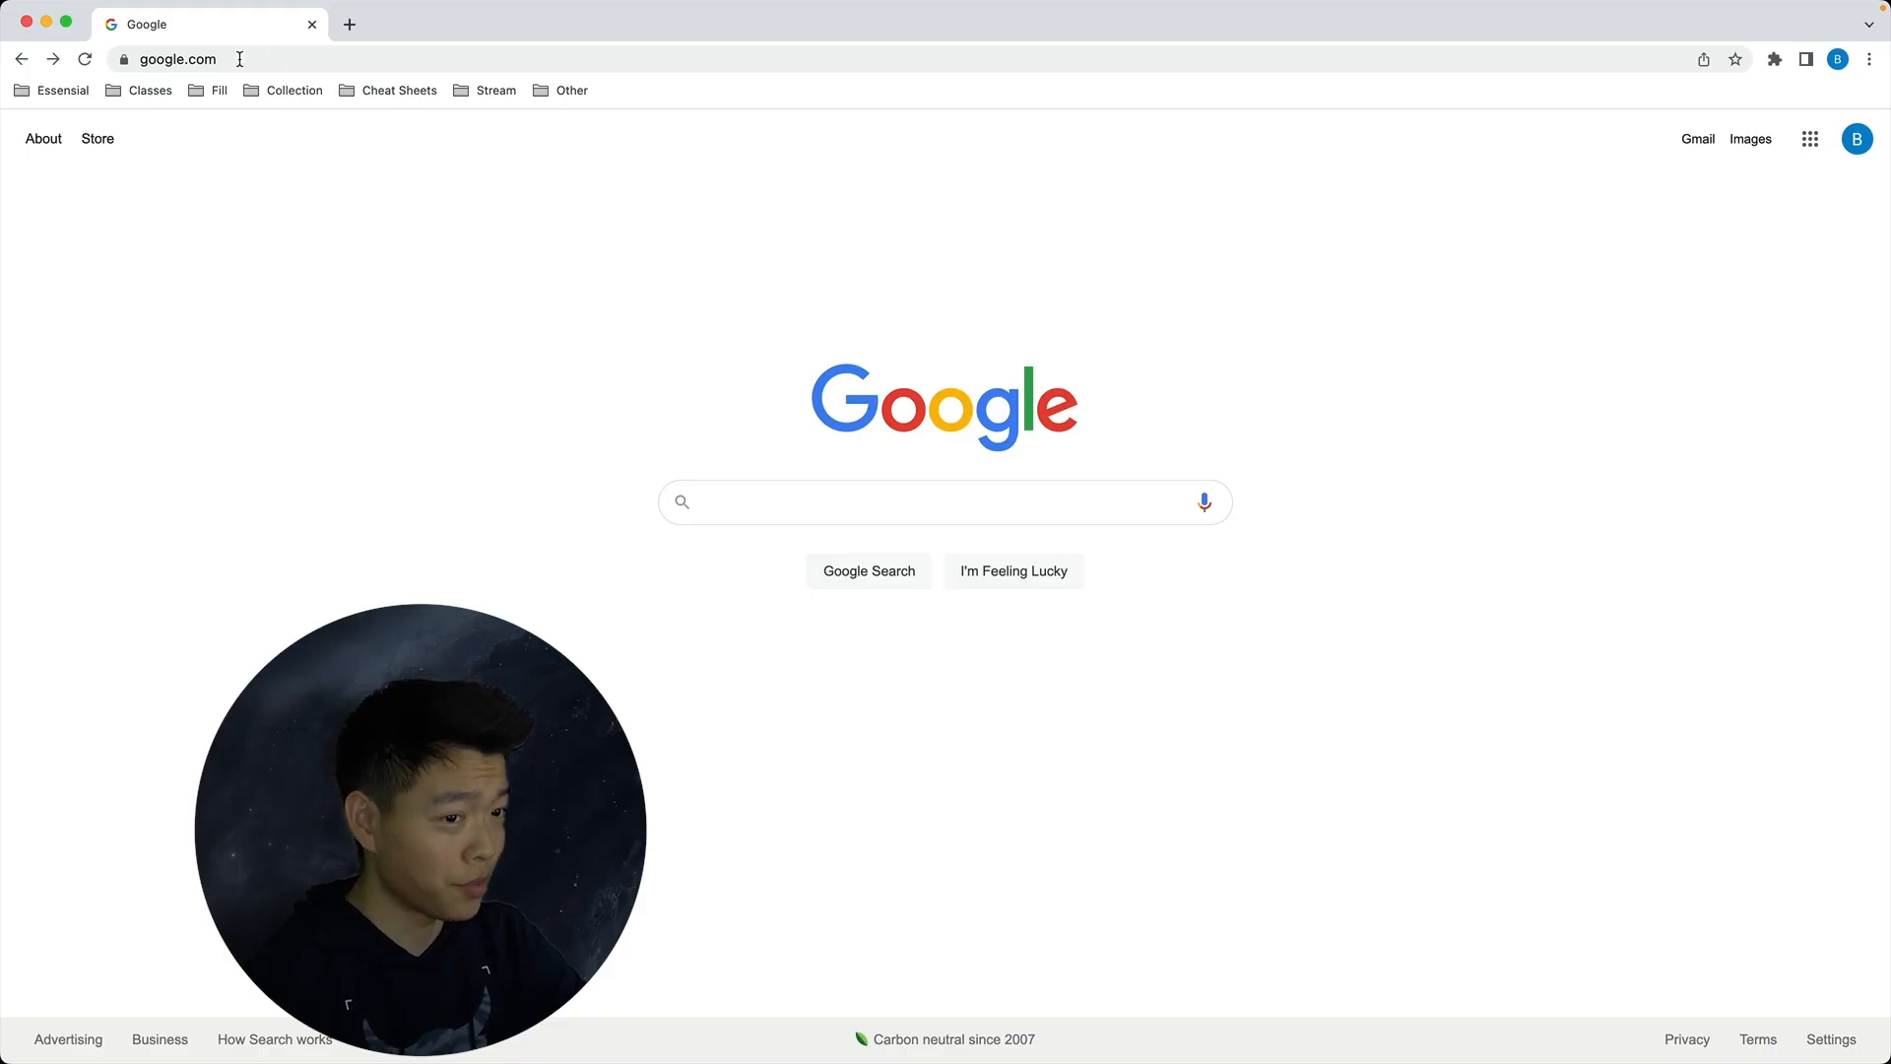
# Search the web for obsidian and open the official obsidian.md website
pyautogui.click(271, 53)
pyautogui.write('obsid')
pyautogui.press('Return')
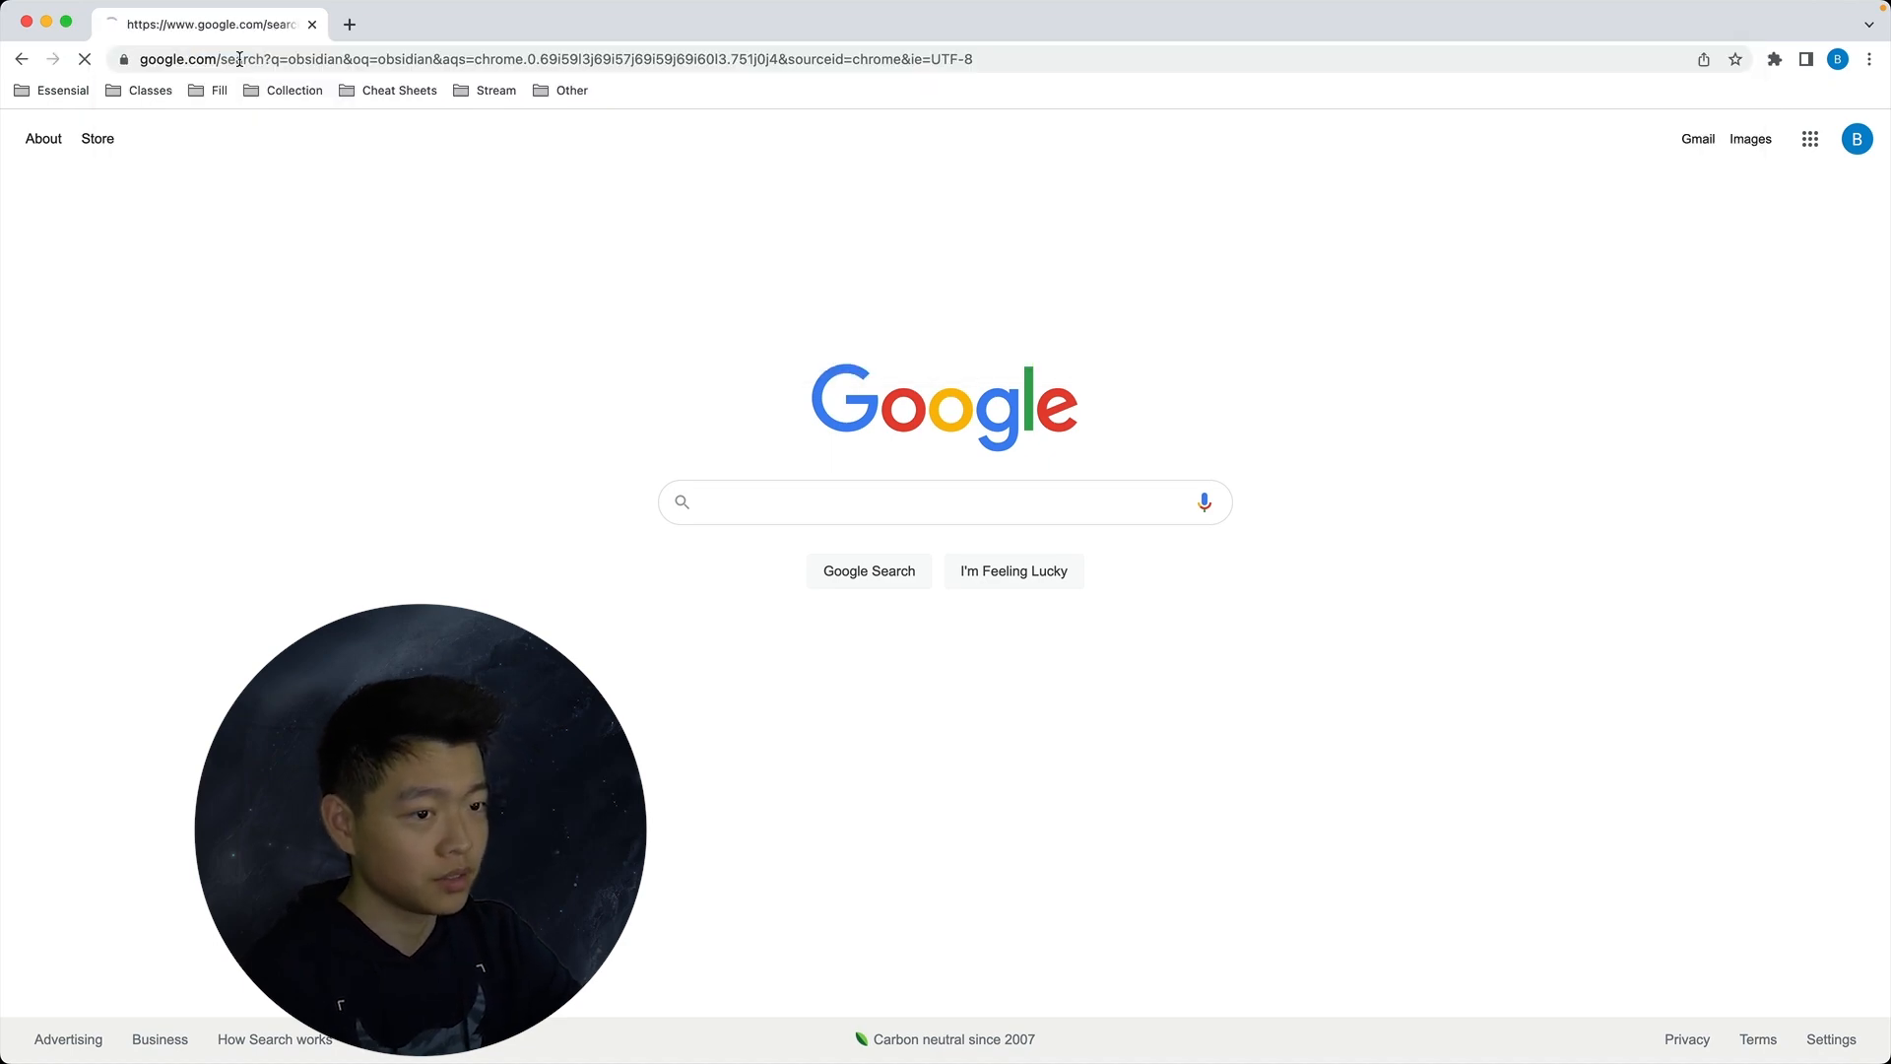
pyautogui.click(229, 330)
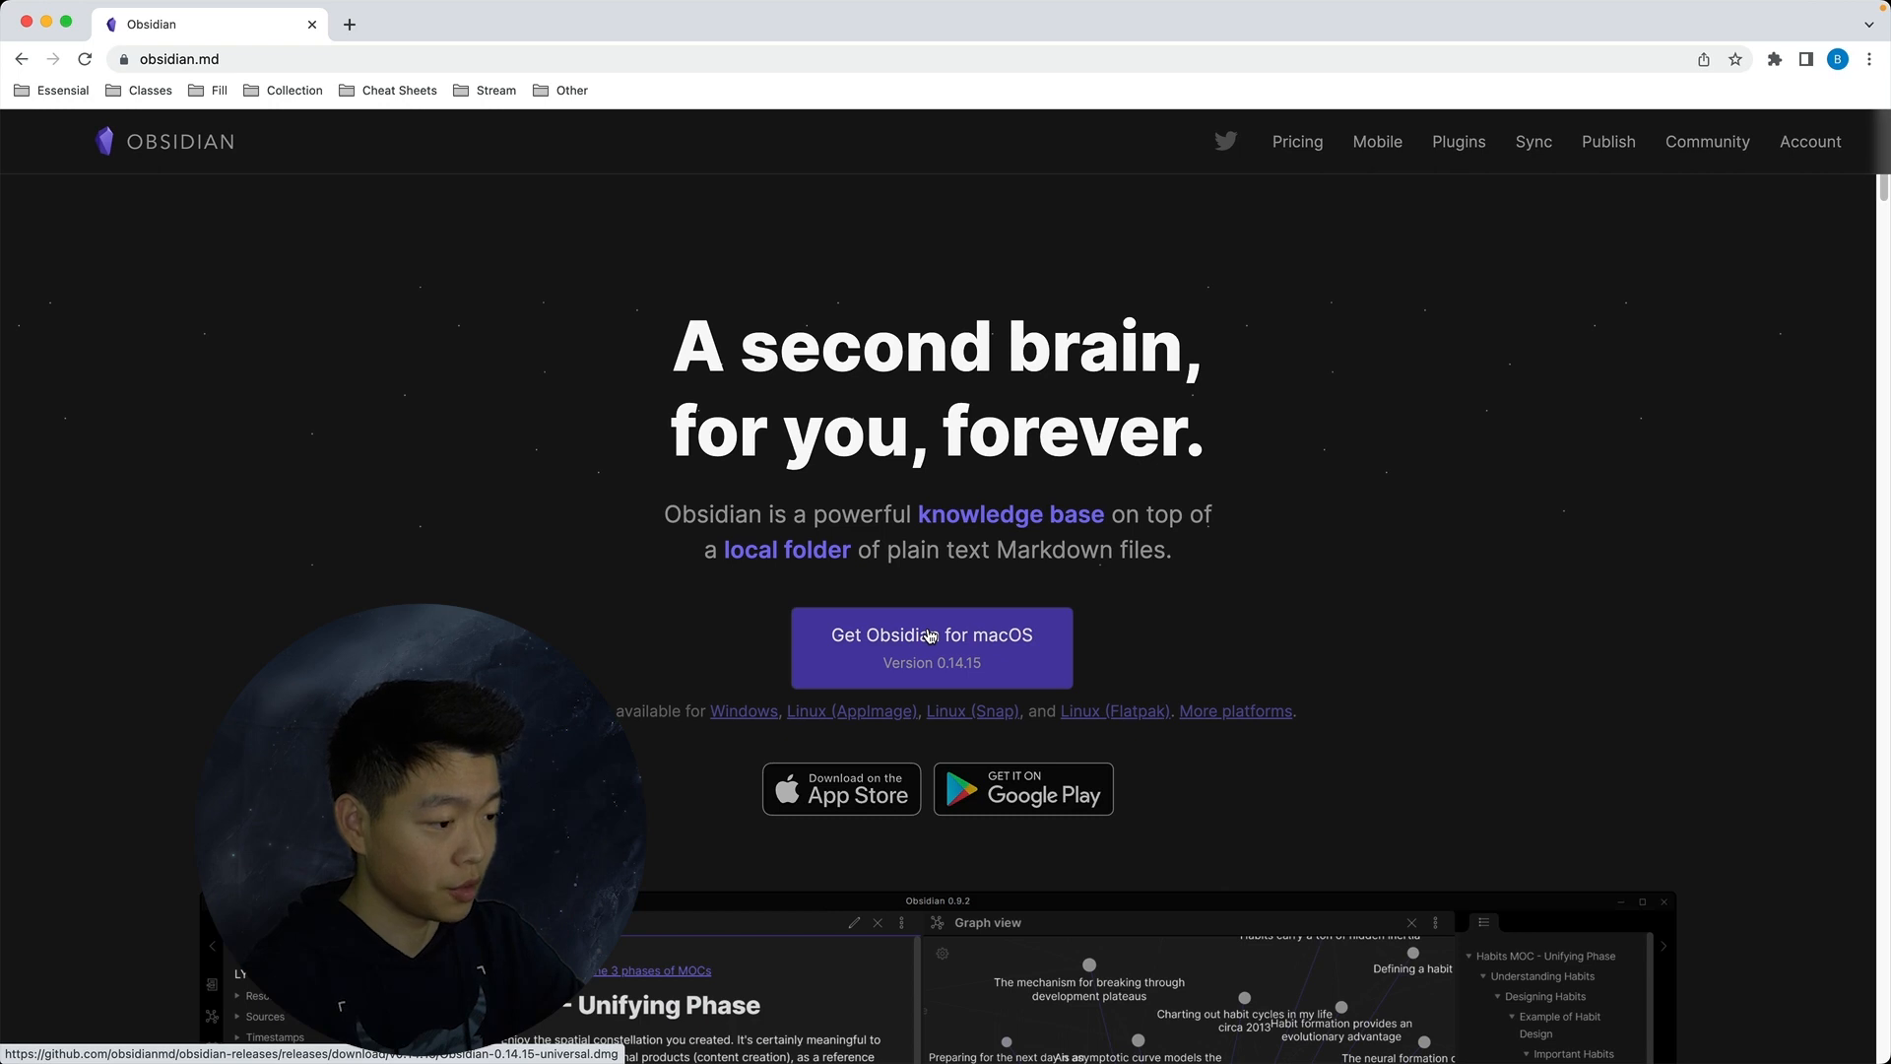
# Download Obsidian for macOS and install it into the Applications folder
pyautogui.click(935, 636)
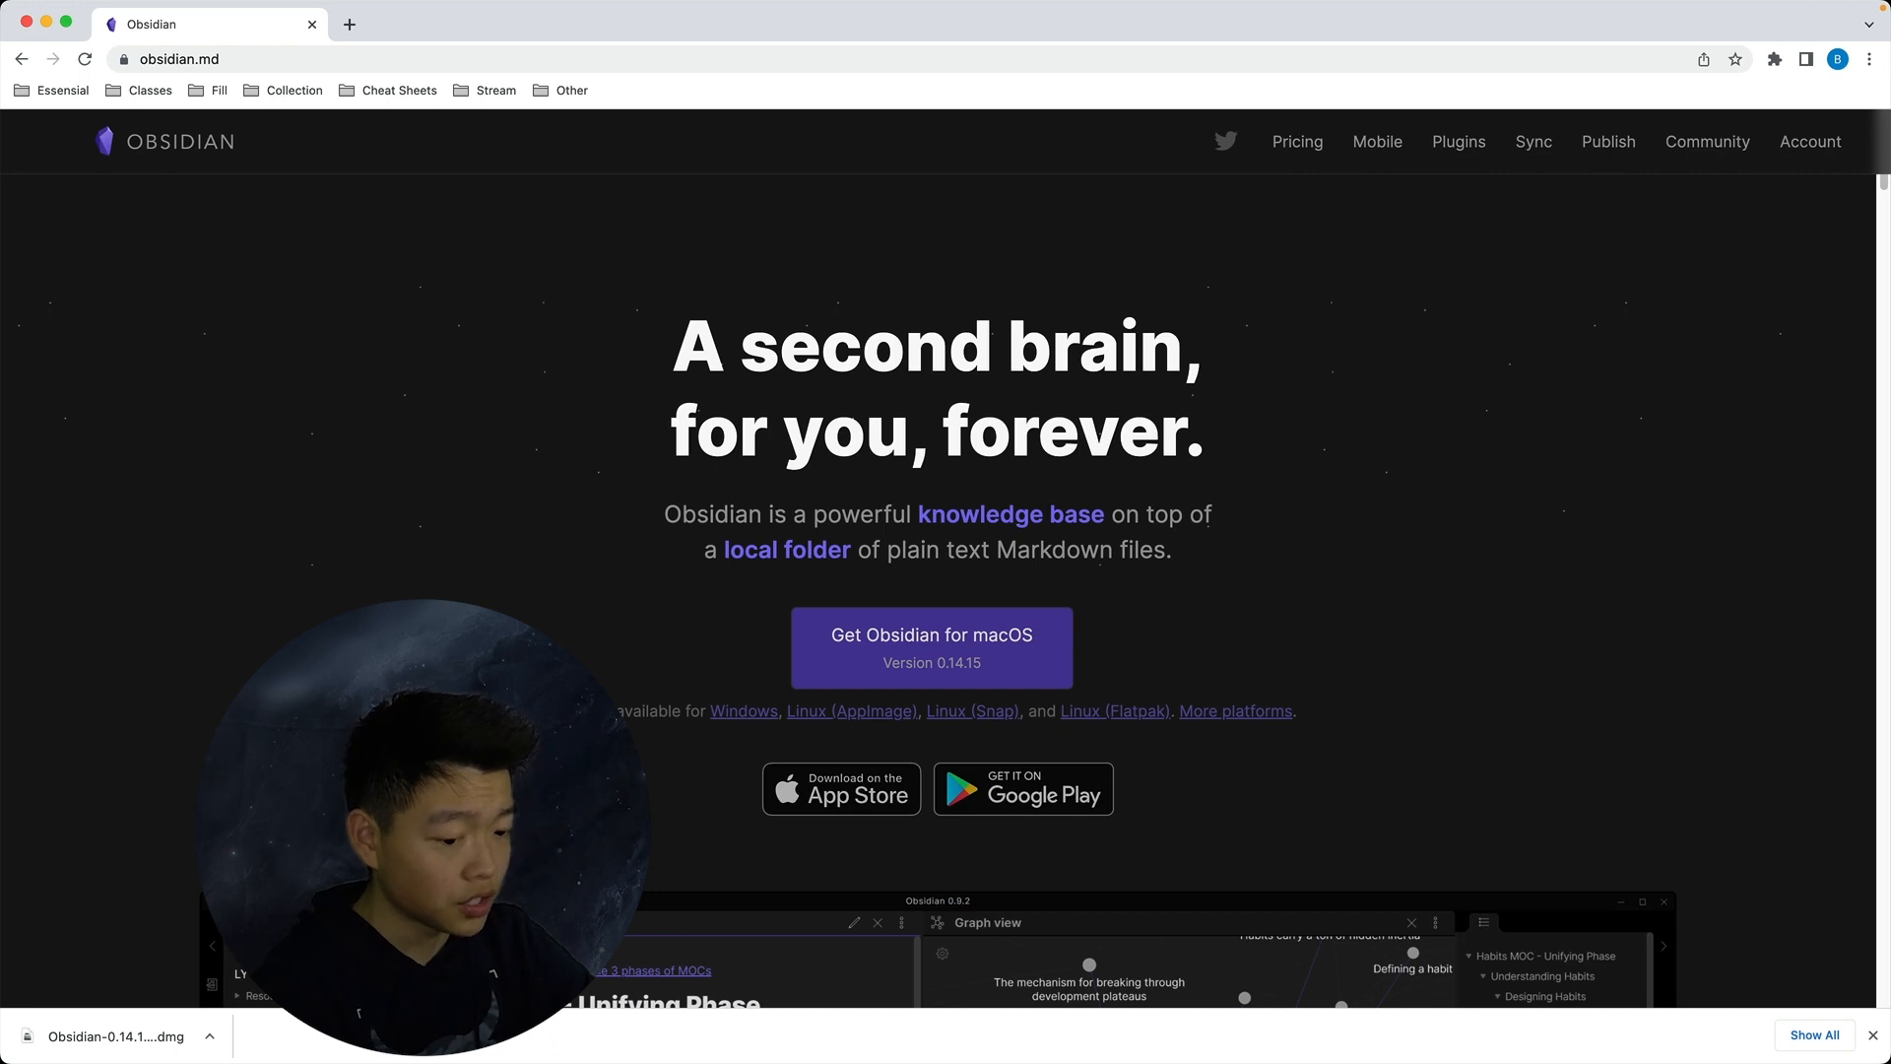
pyautogui.click(146, 1036)
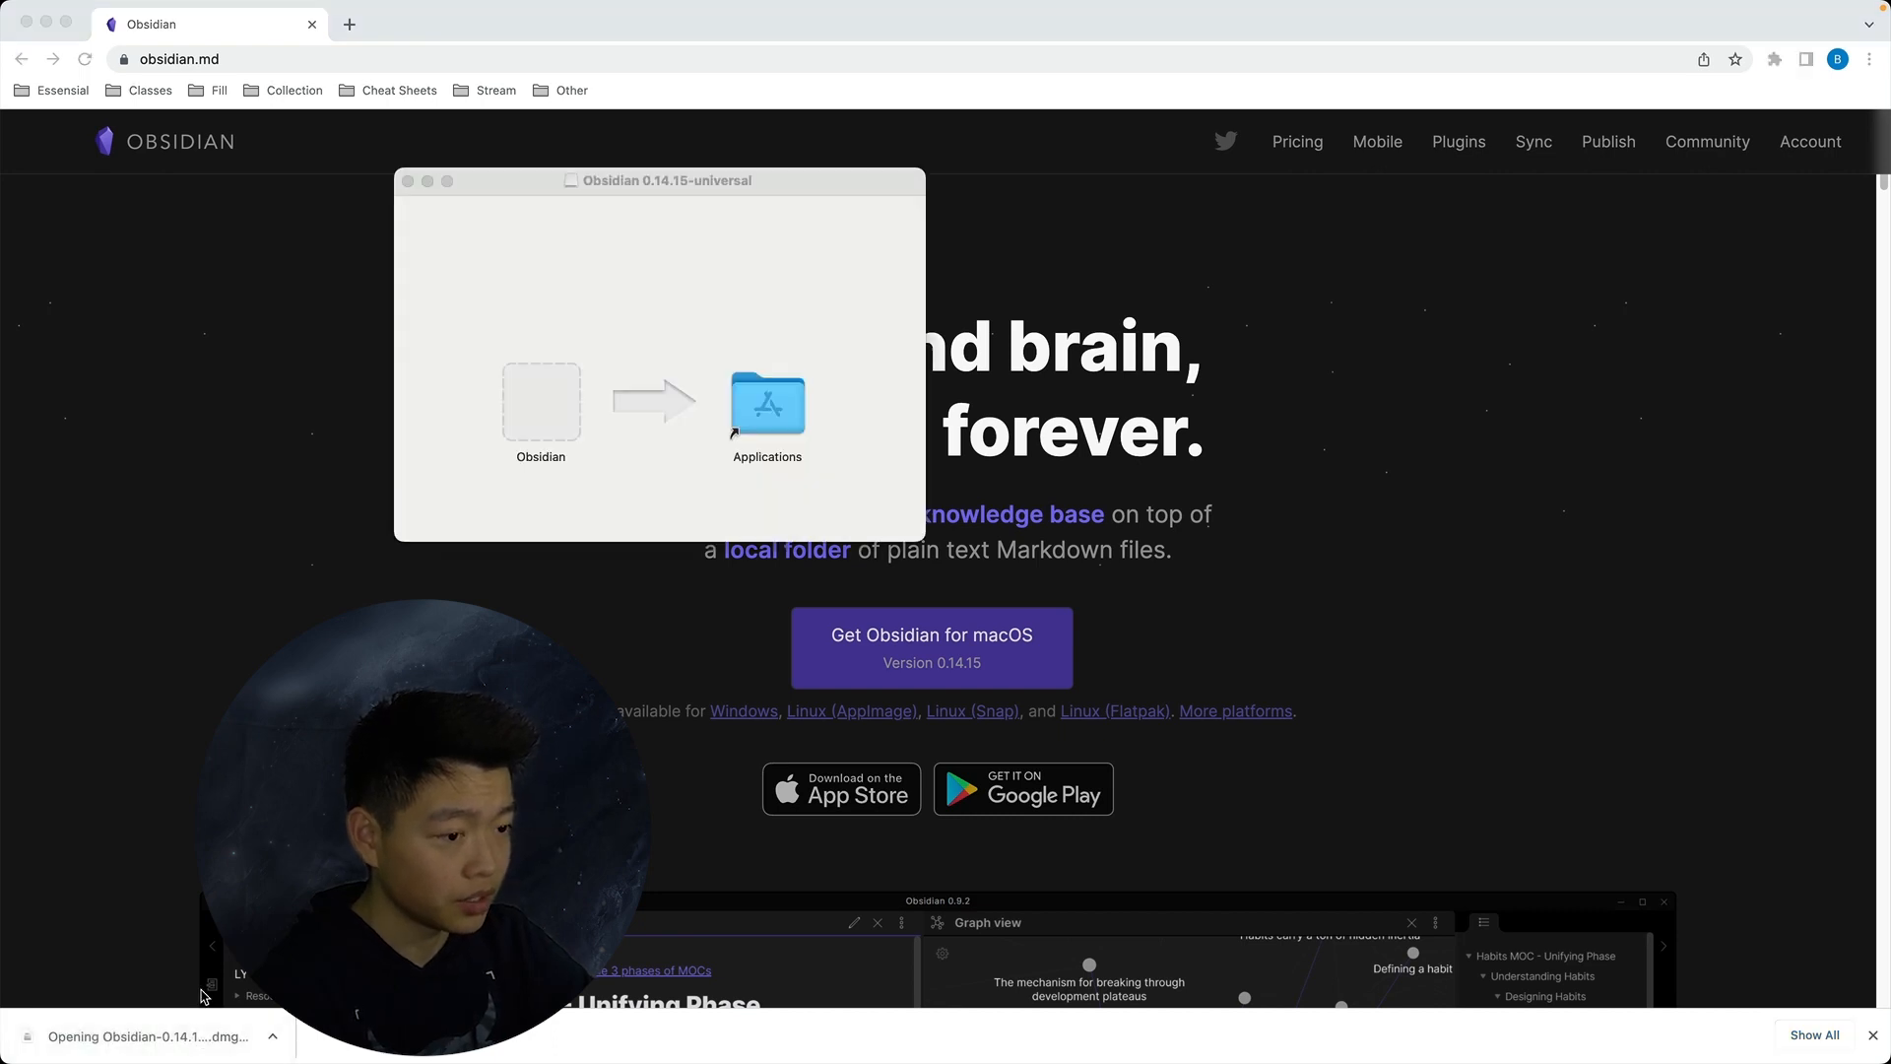
pyautogui.moveTo(540, 403); pyautogui.dragTo(768, 404)
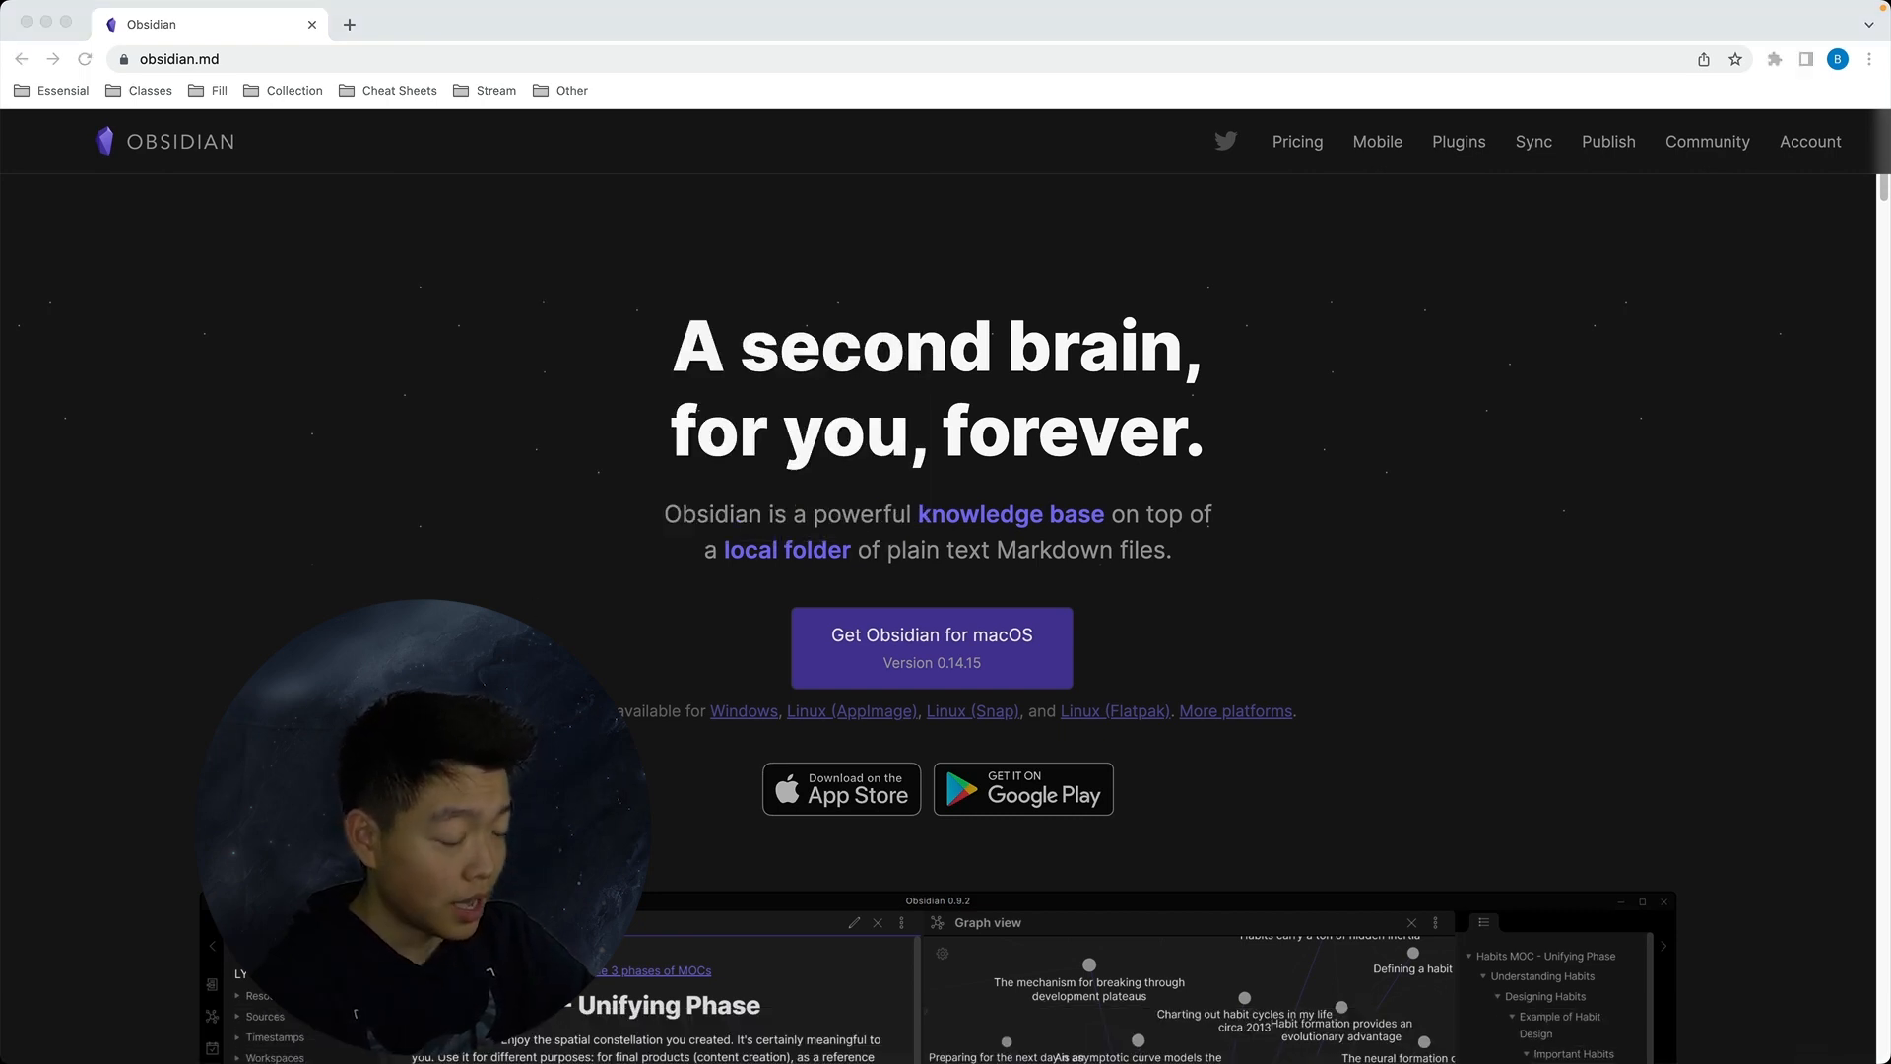
# Find obsidian among the installed applications and launch it
pyautogui.click(613, 1020)
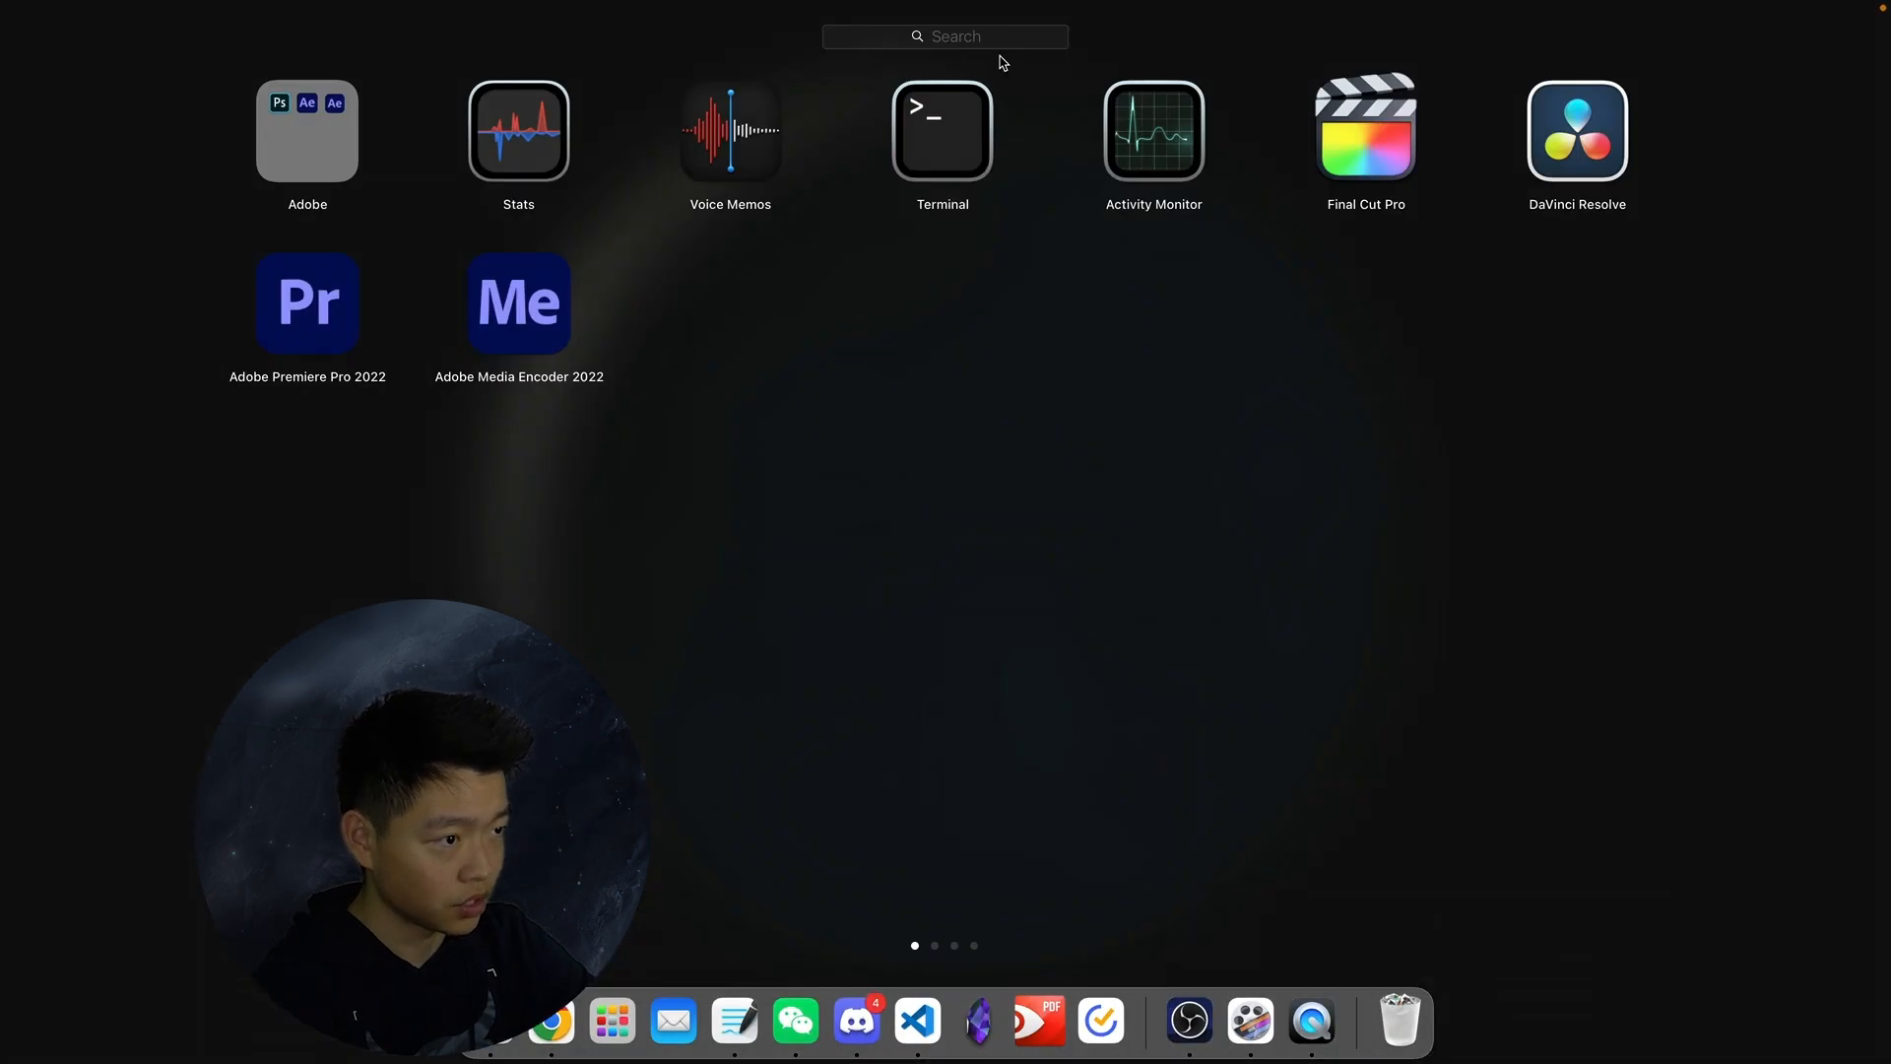
pyautogui.write('obsidian')
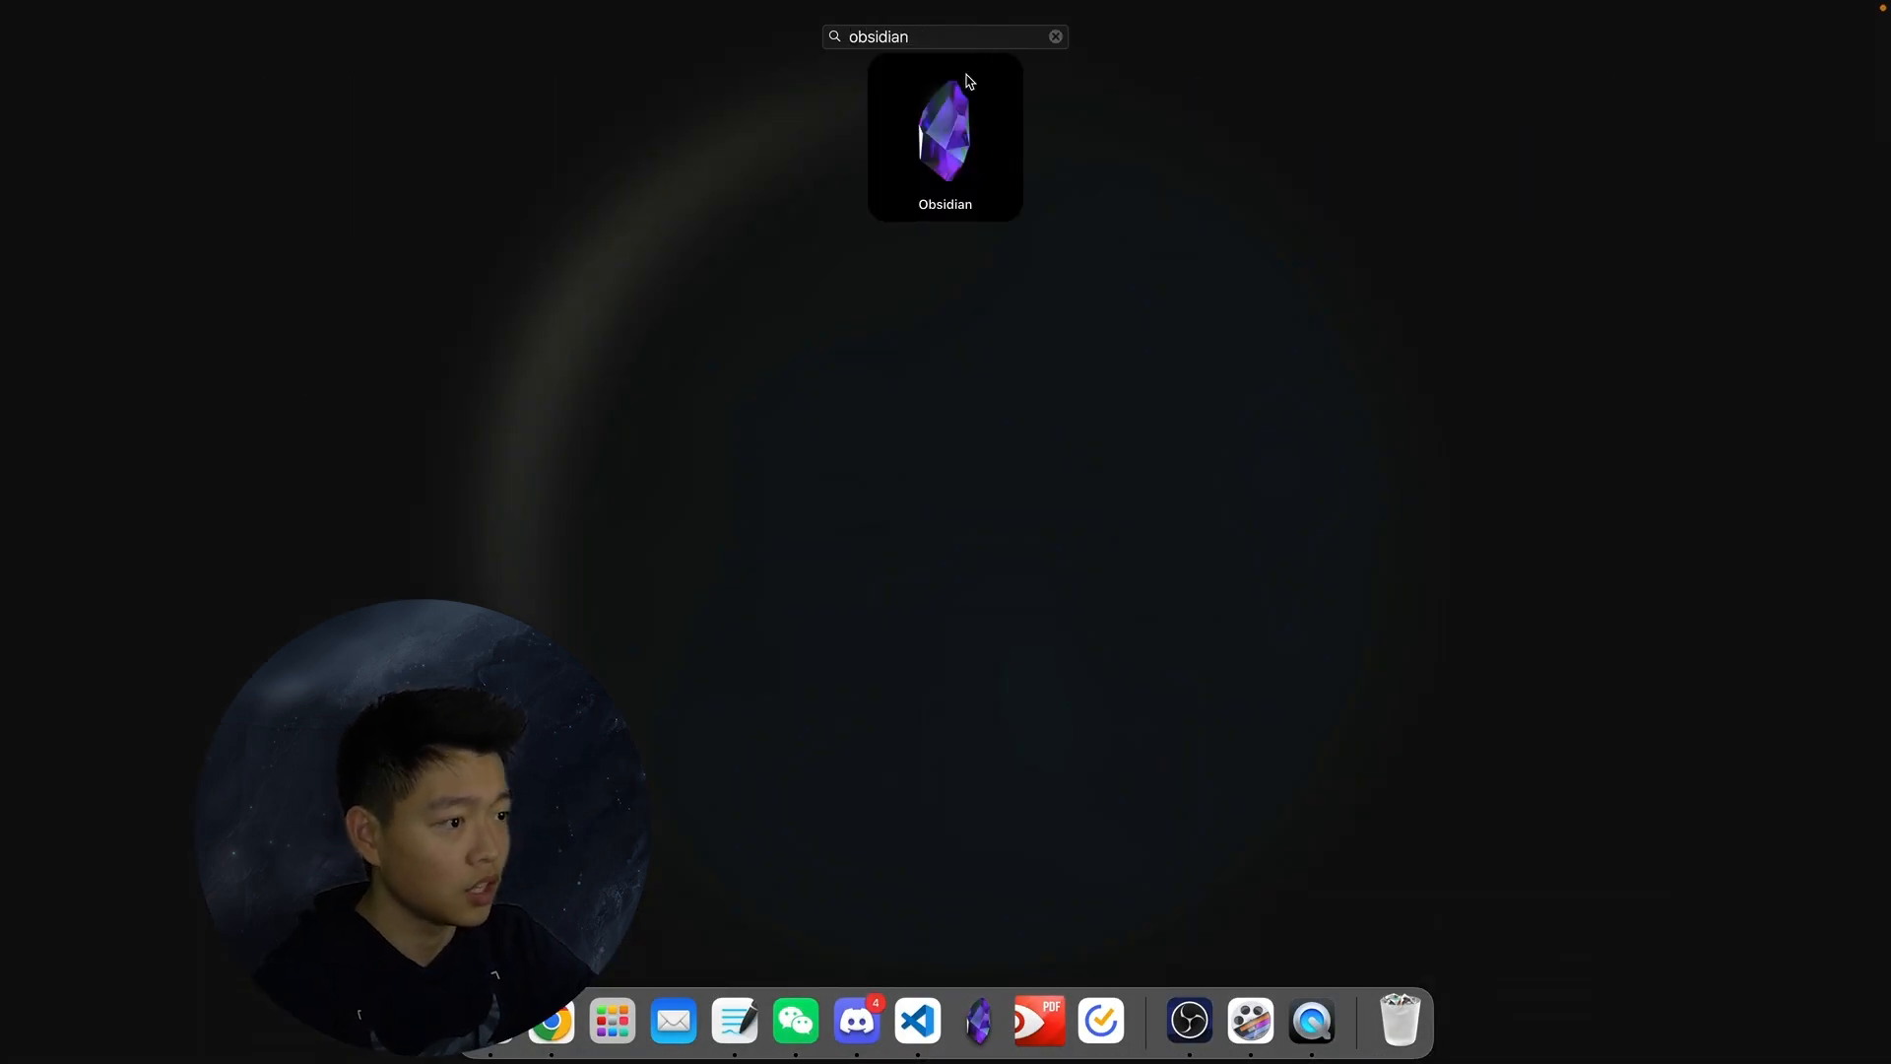
pyautogui.click(946, 145)
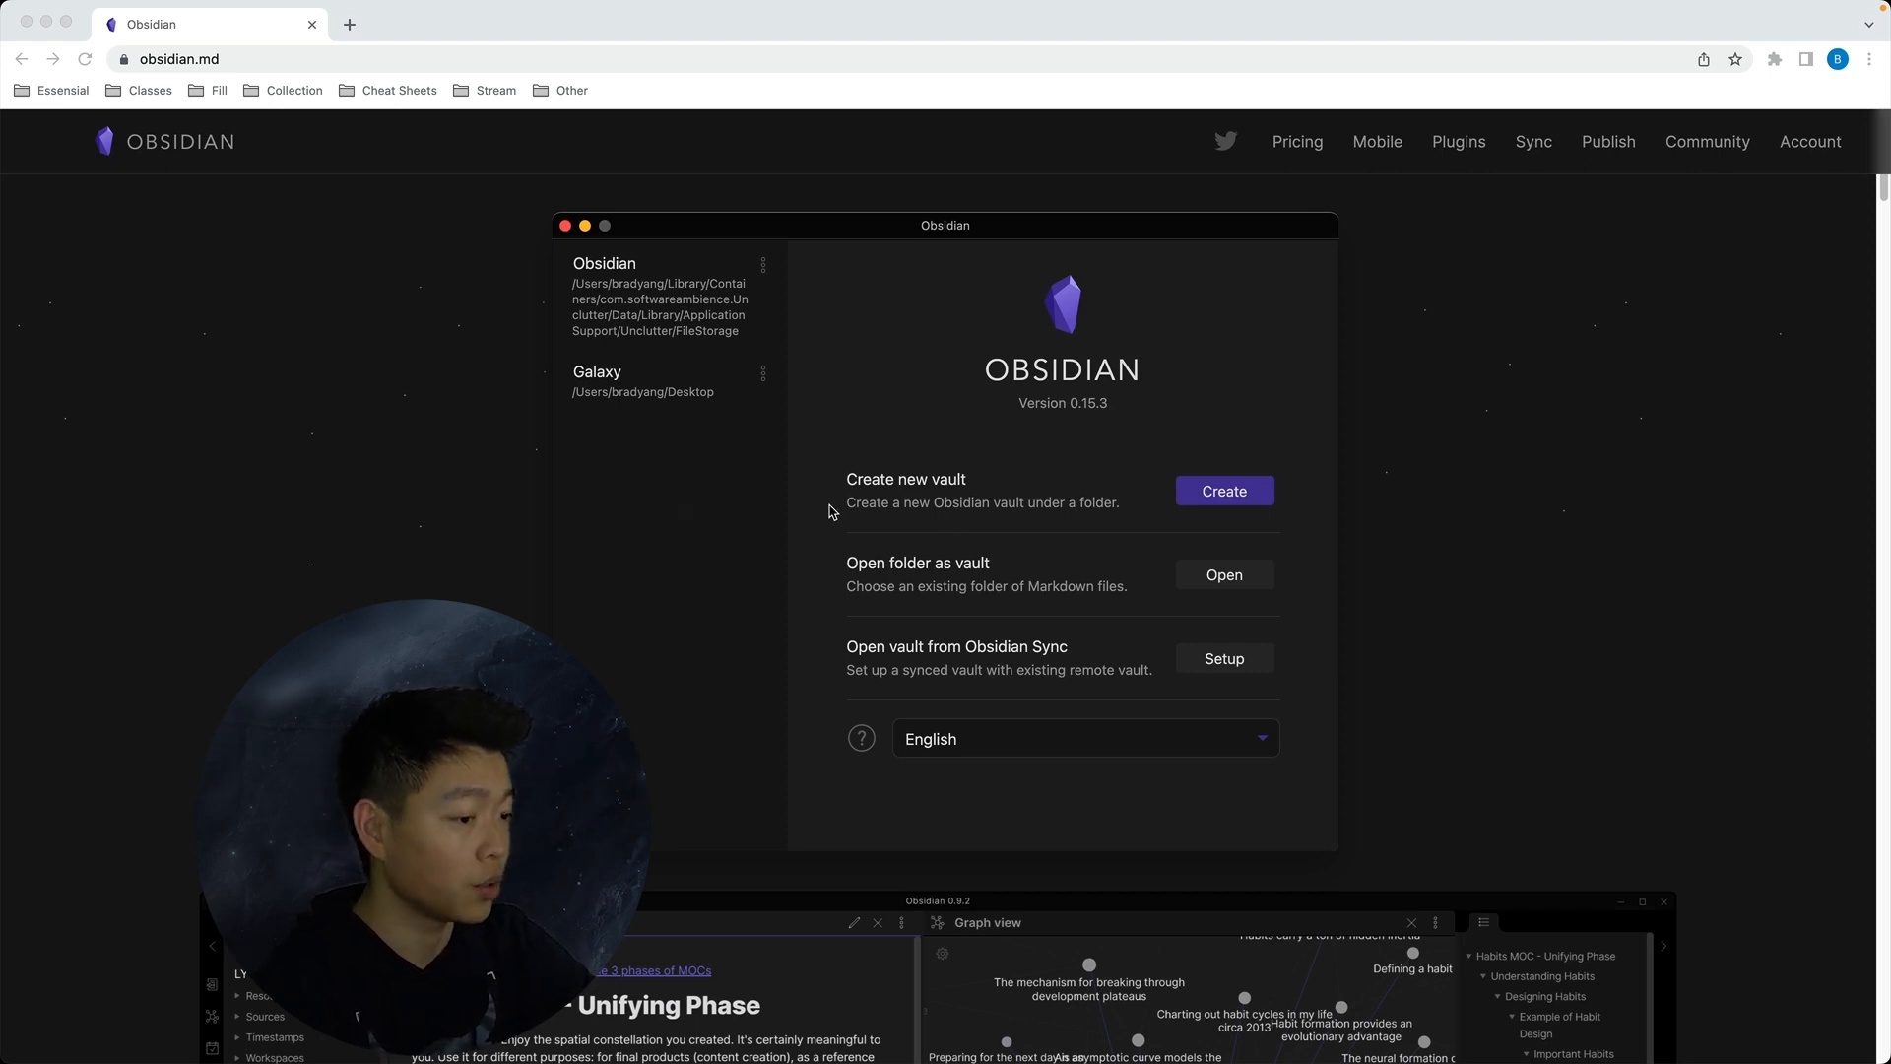
# Create a new vault on the Desktop, named with the owner's first name followed by "'s Vault"
pyautogui.click(1226, 496)
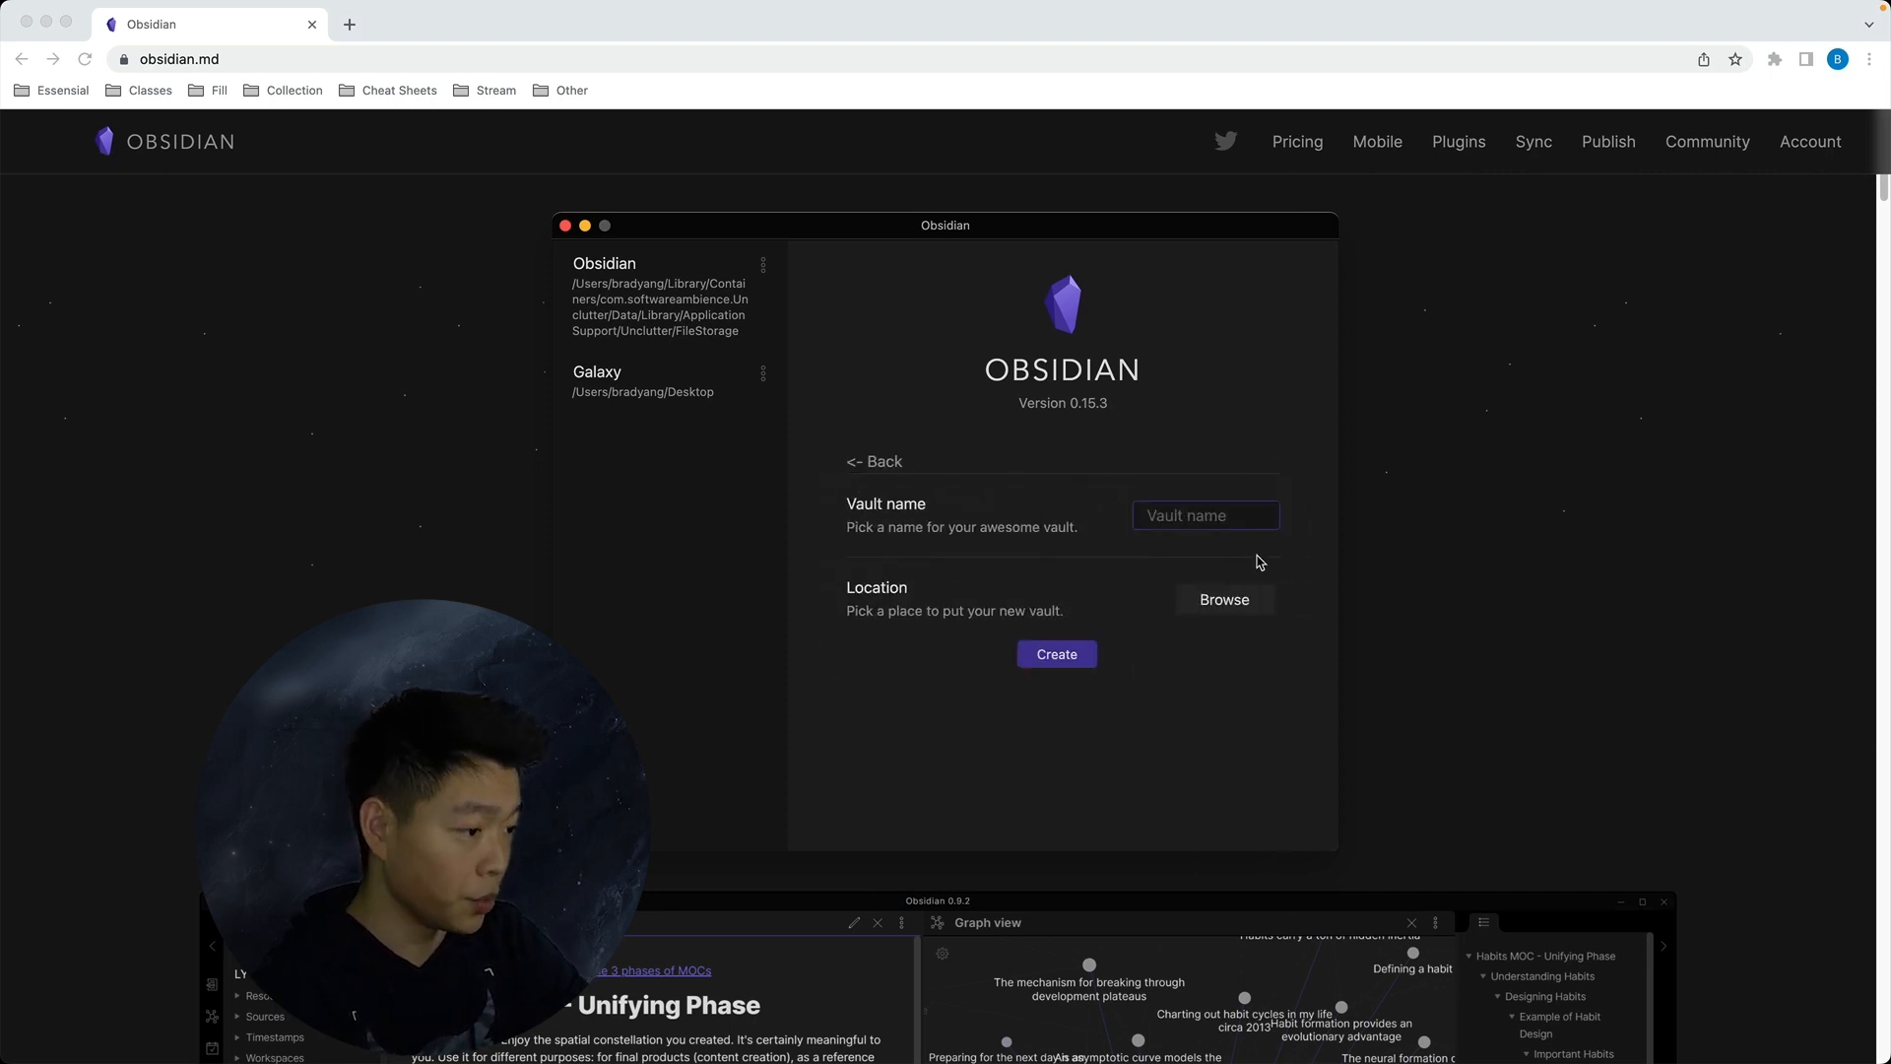
pyautogui.write('Brad')
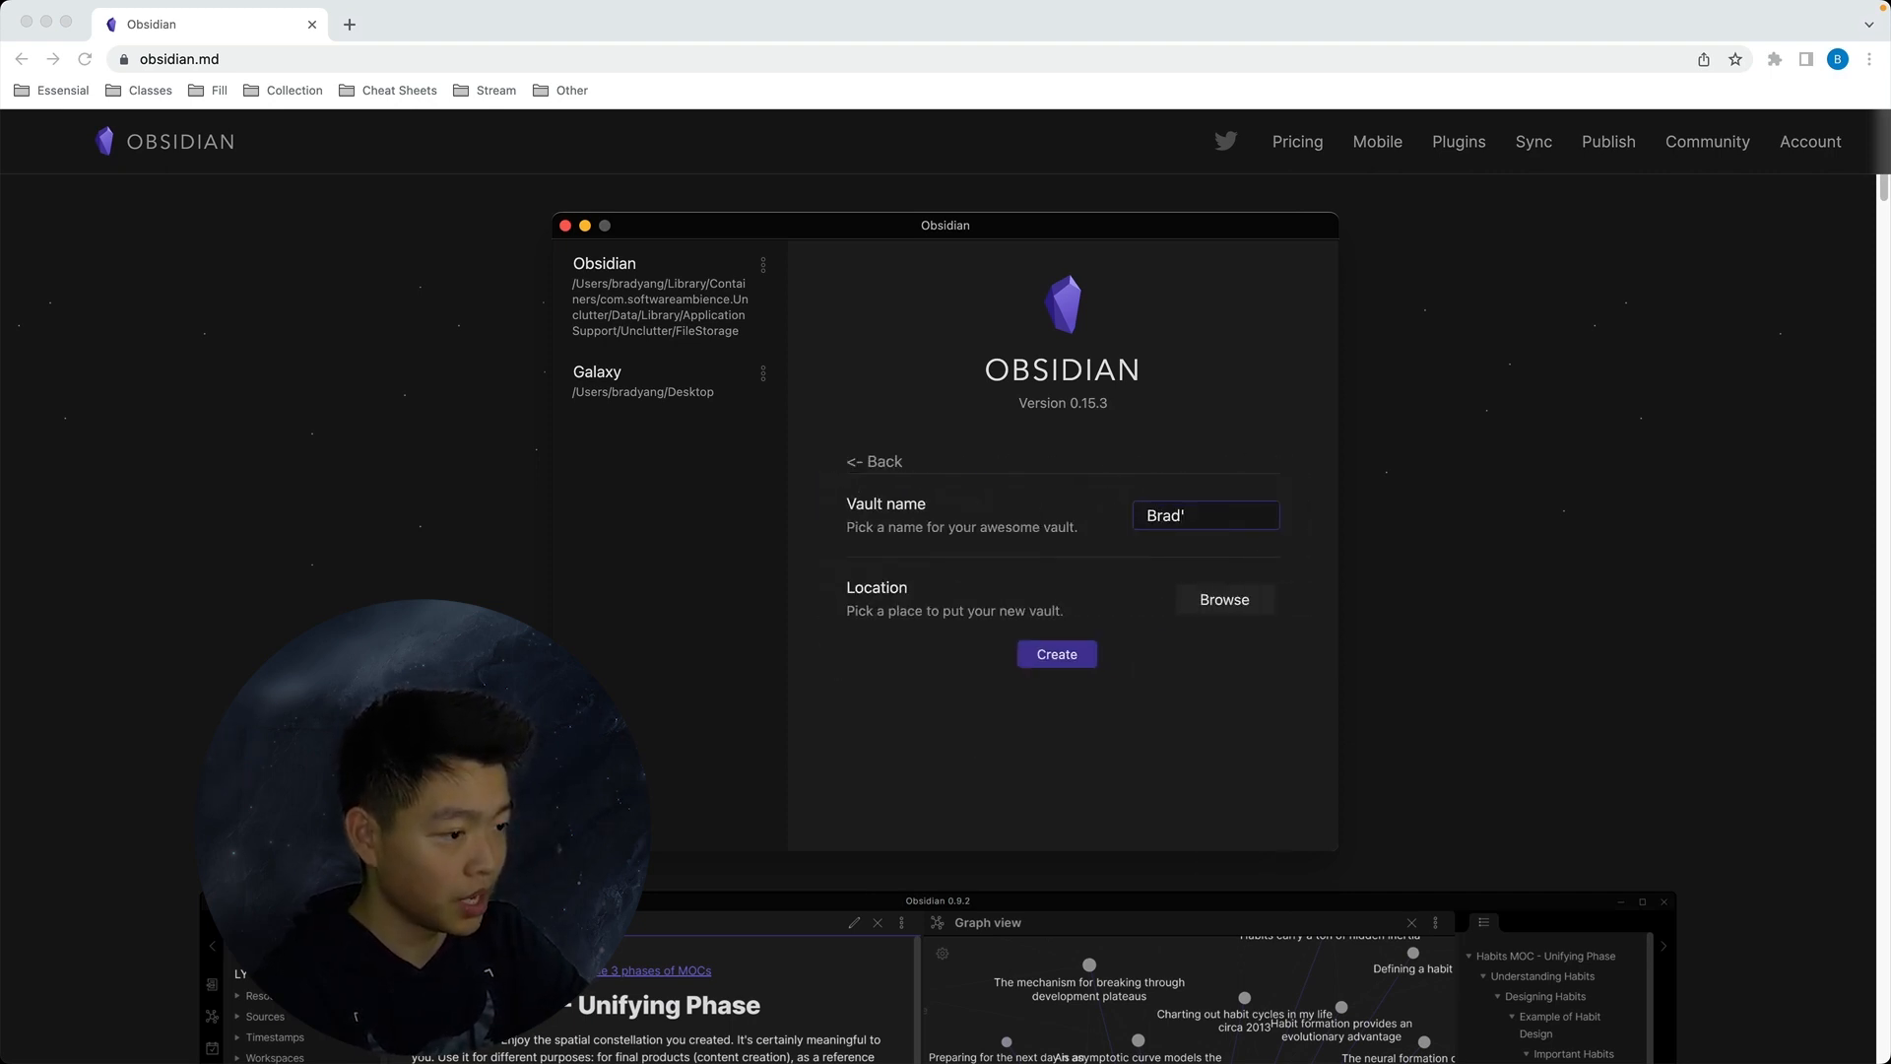
pyautogui.write("'s Vault")
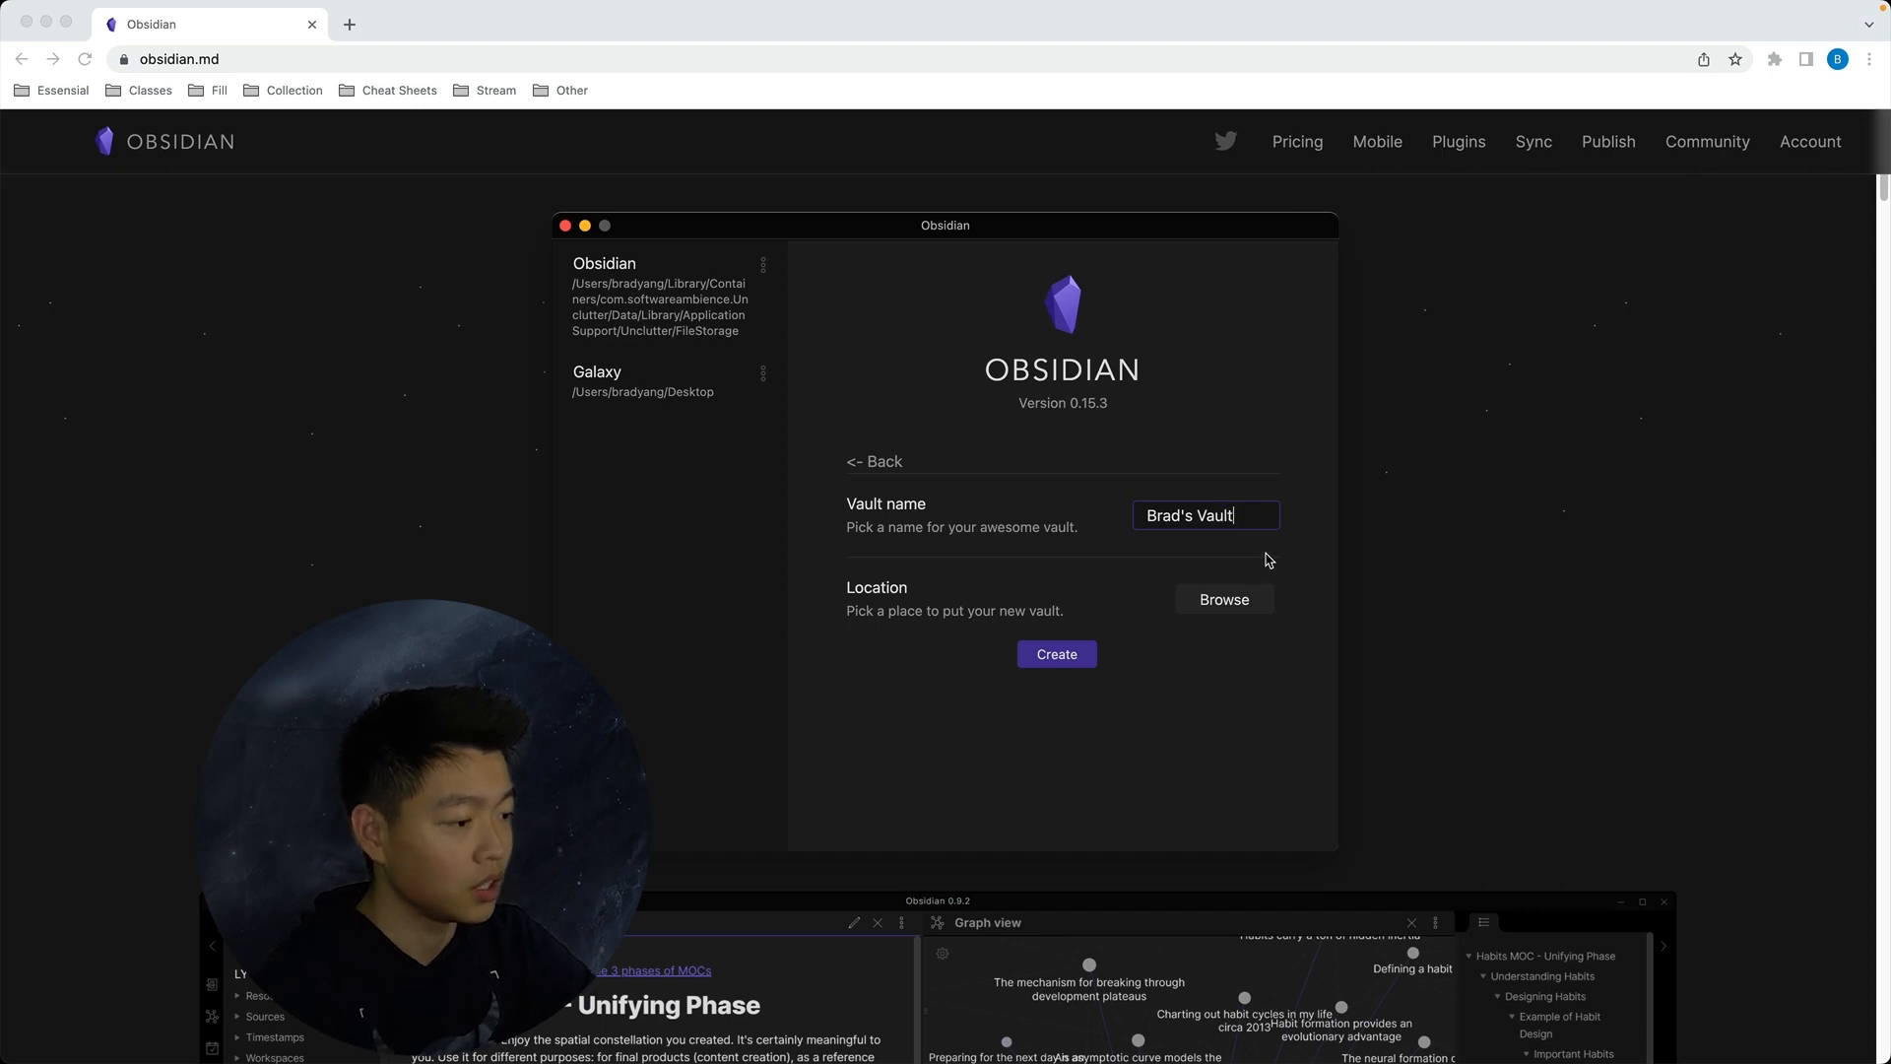
pyautogui.click(1211, 598)
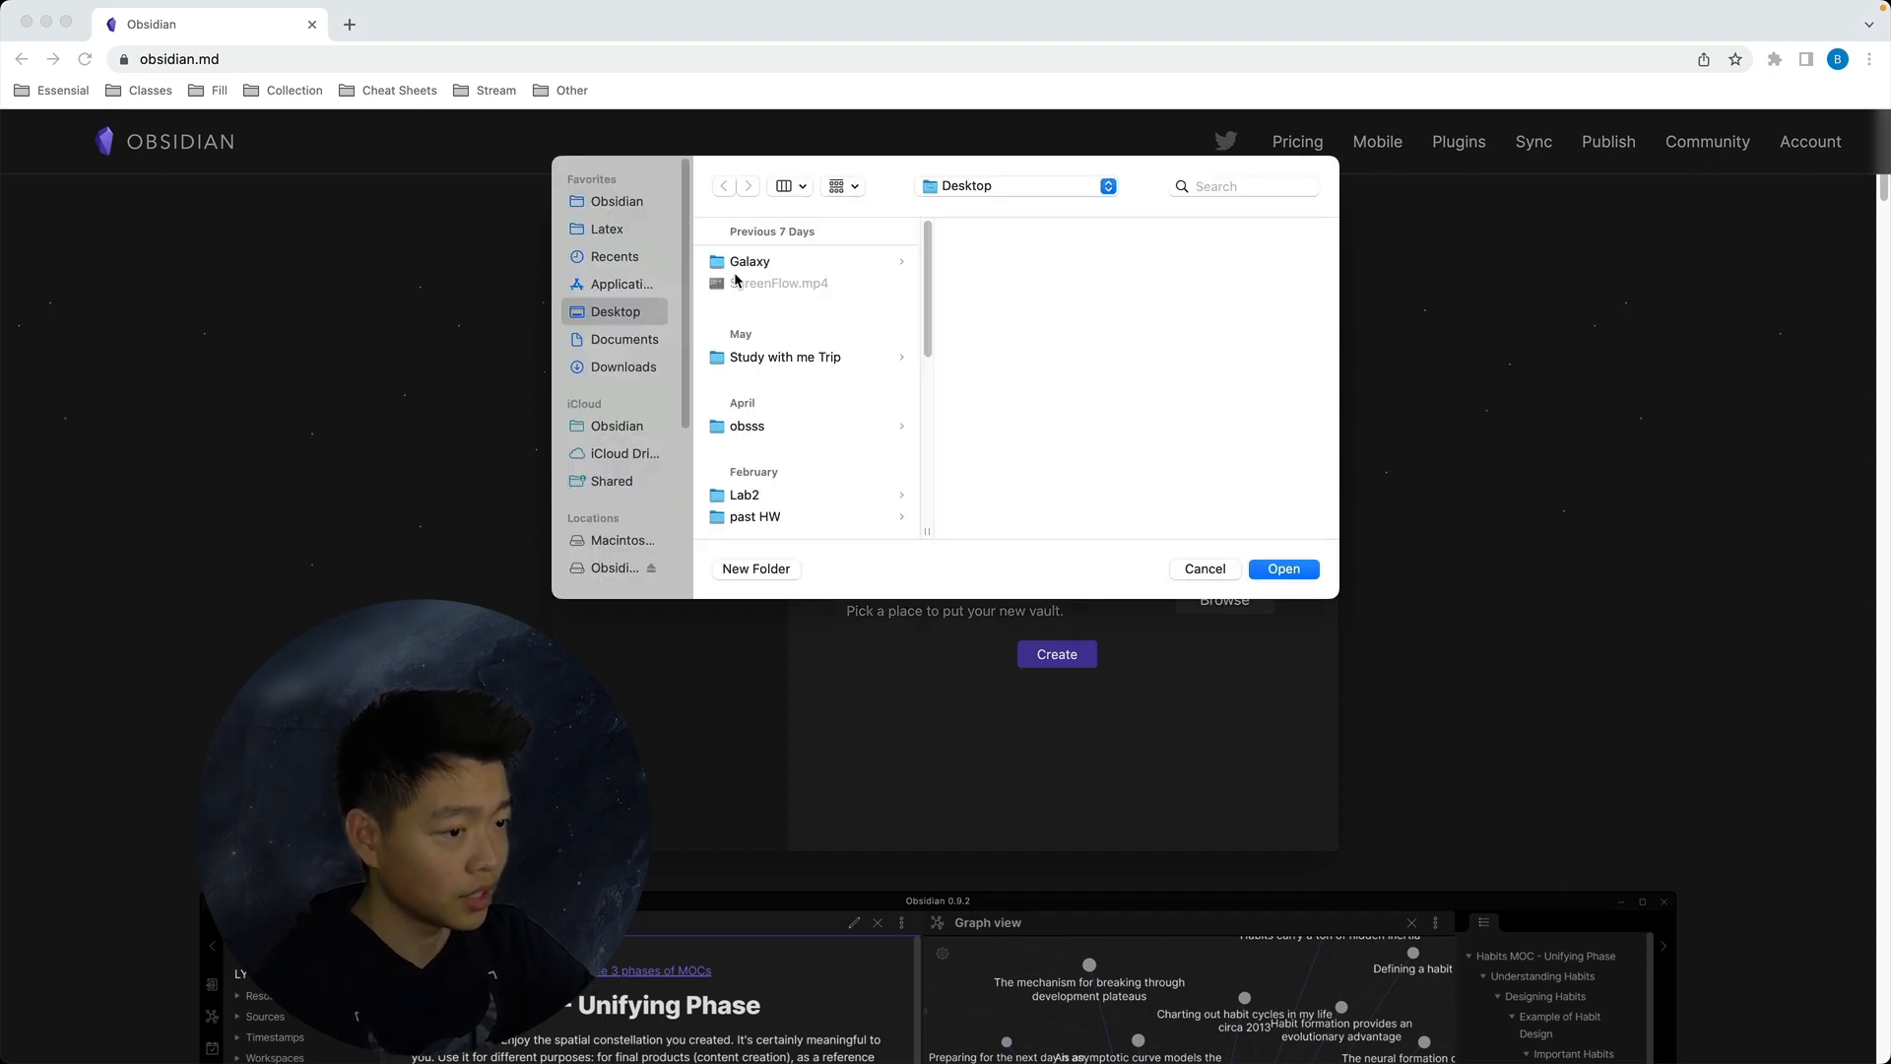
pyautogui.click(1301, 572)
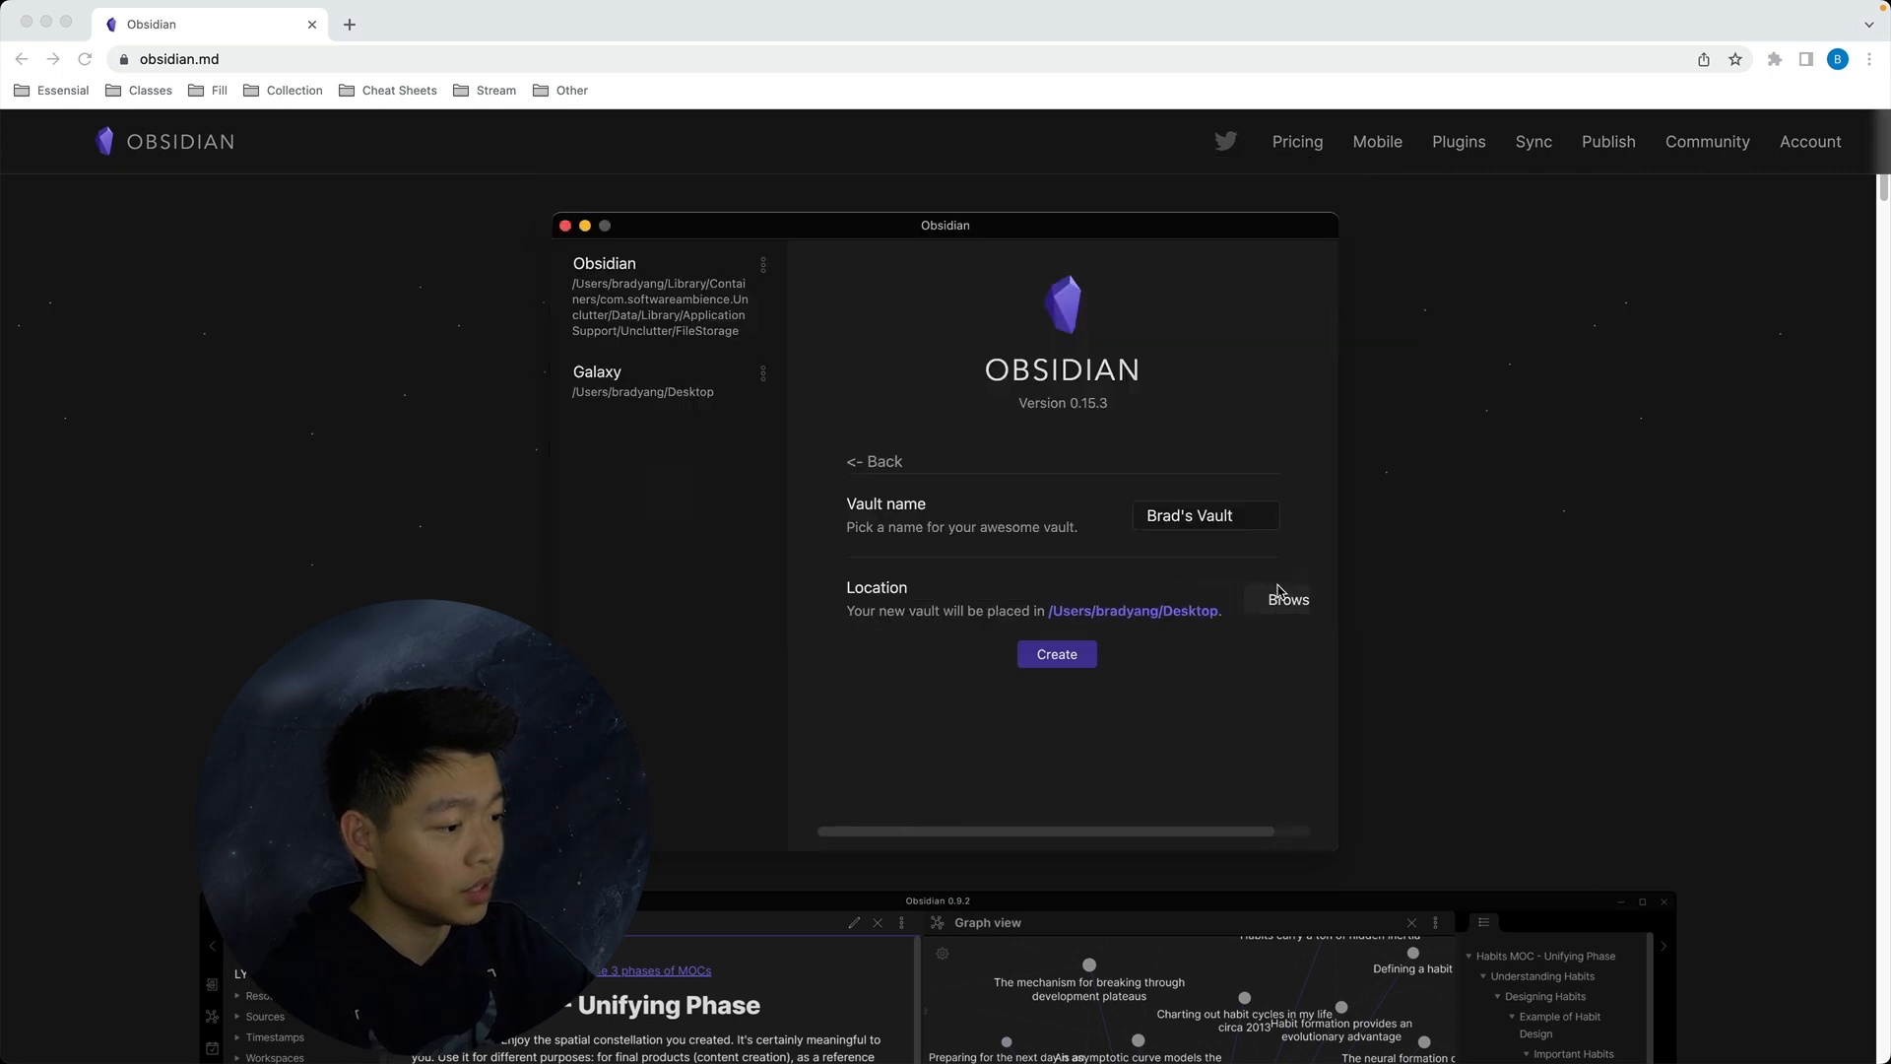
pyautogui.click(1057, 657)
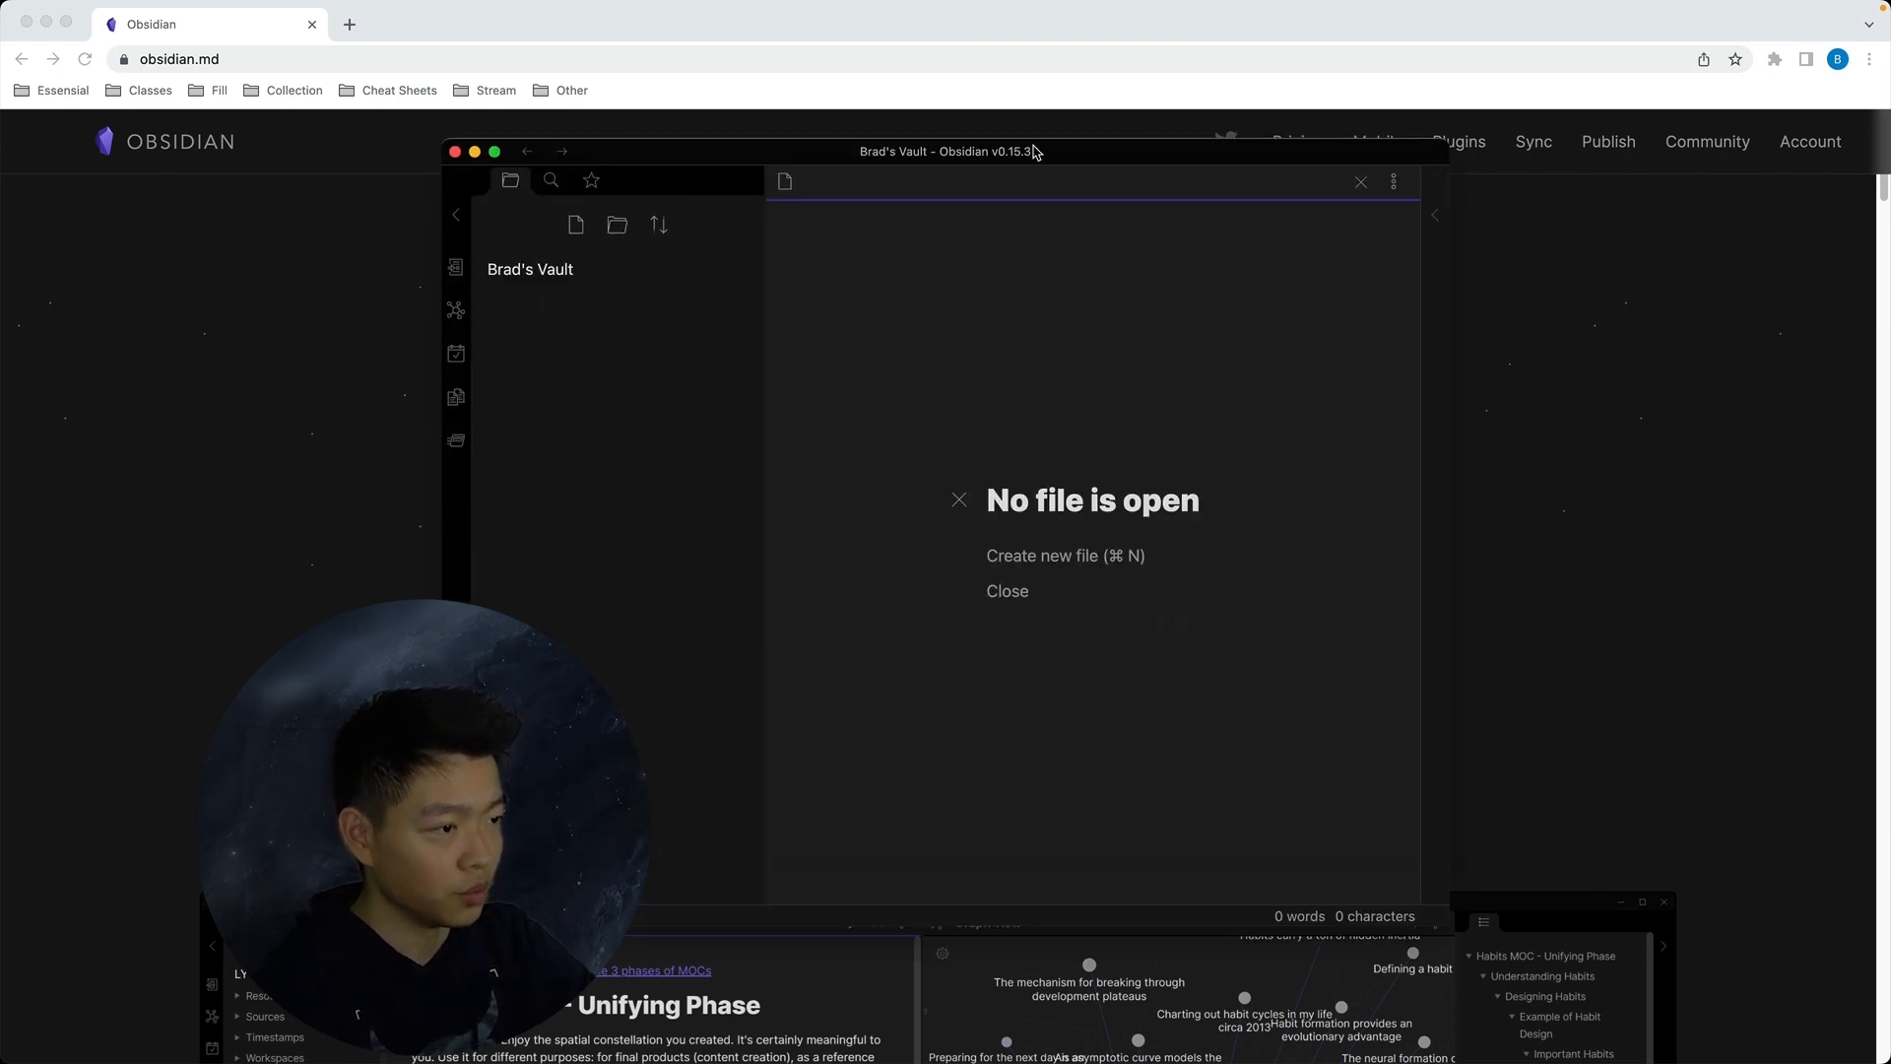
# Maximize the new vault's window and expand the sidebar that holds the linked mentions
pyautogui.doubleClick(1034, 153)
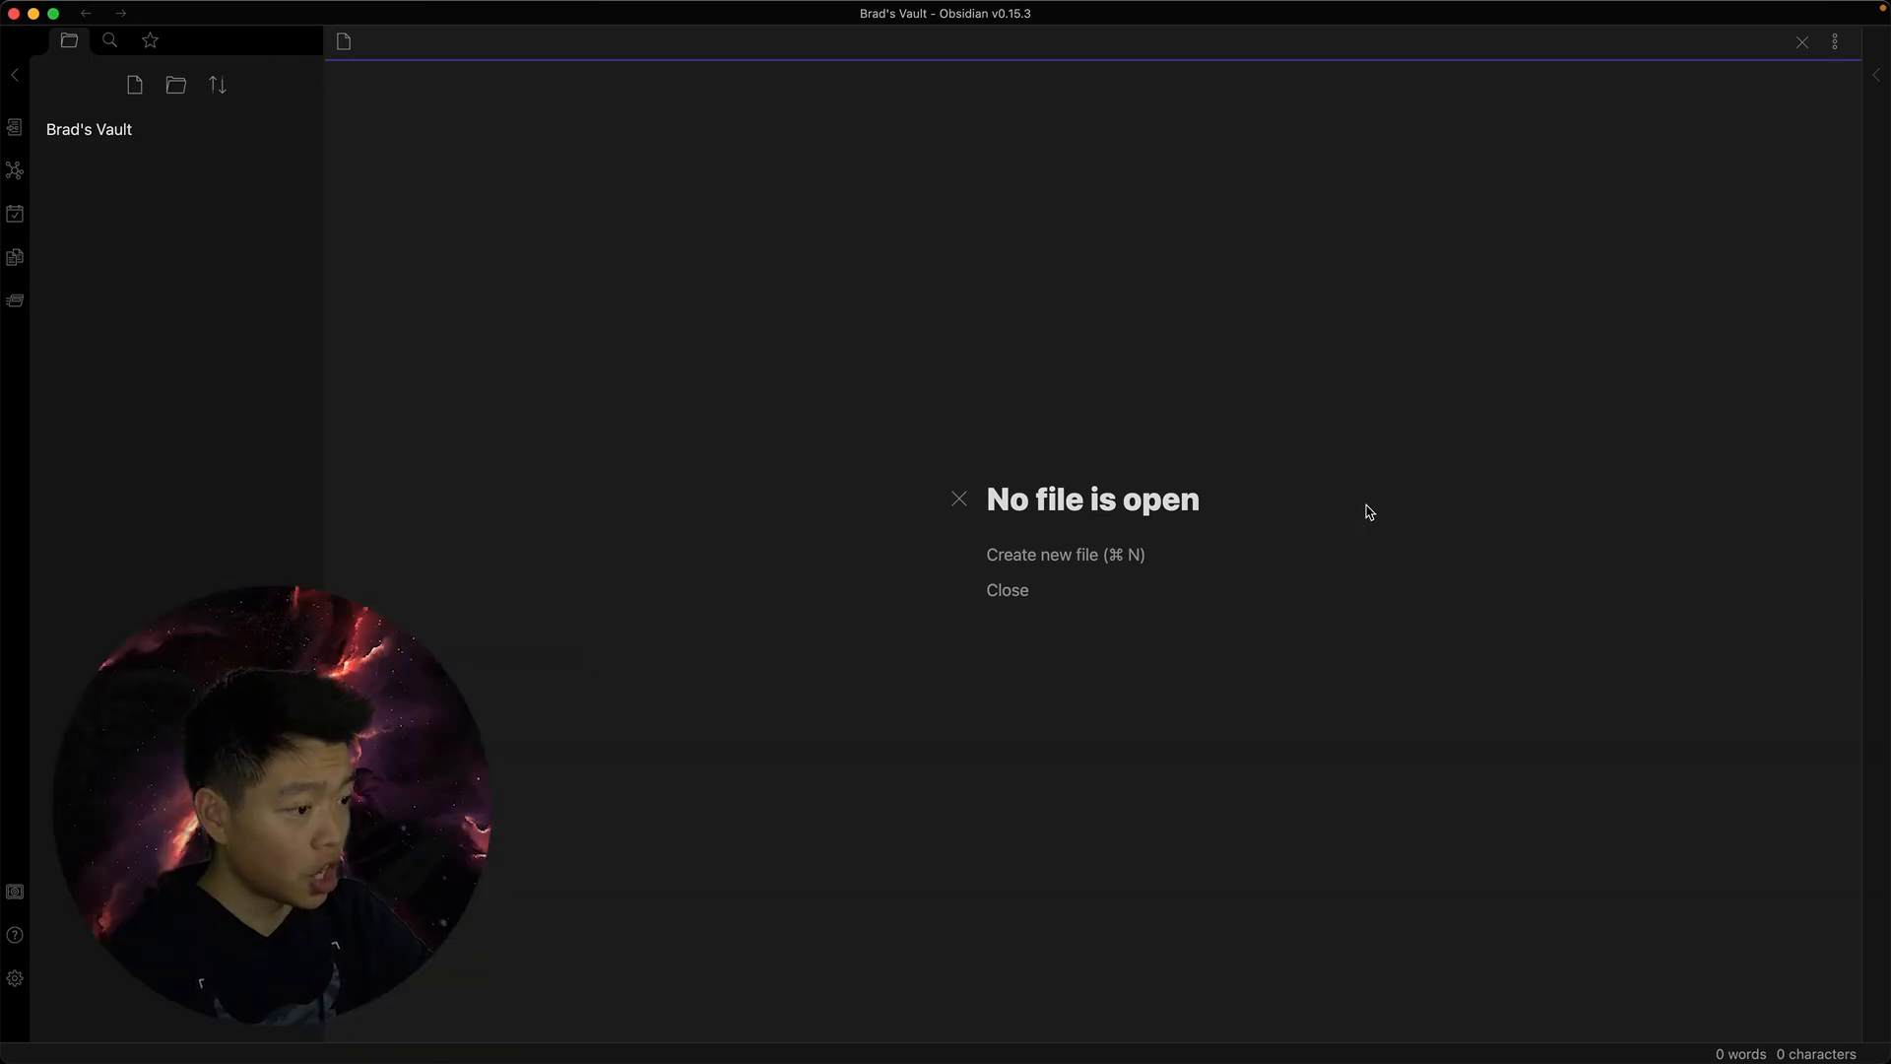
pyautogui.click(1875, 92)
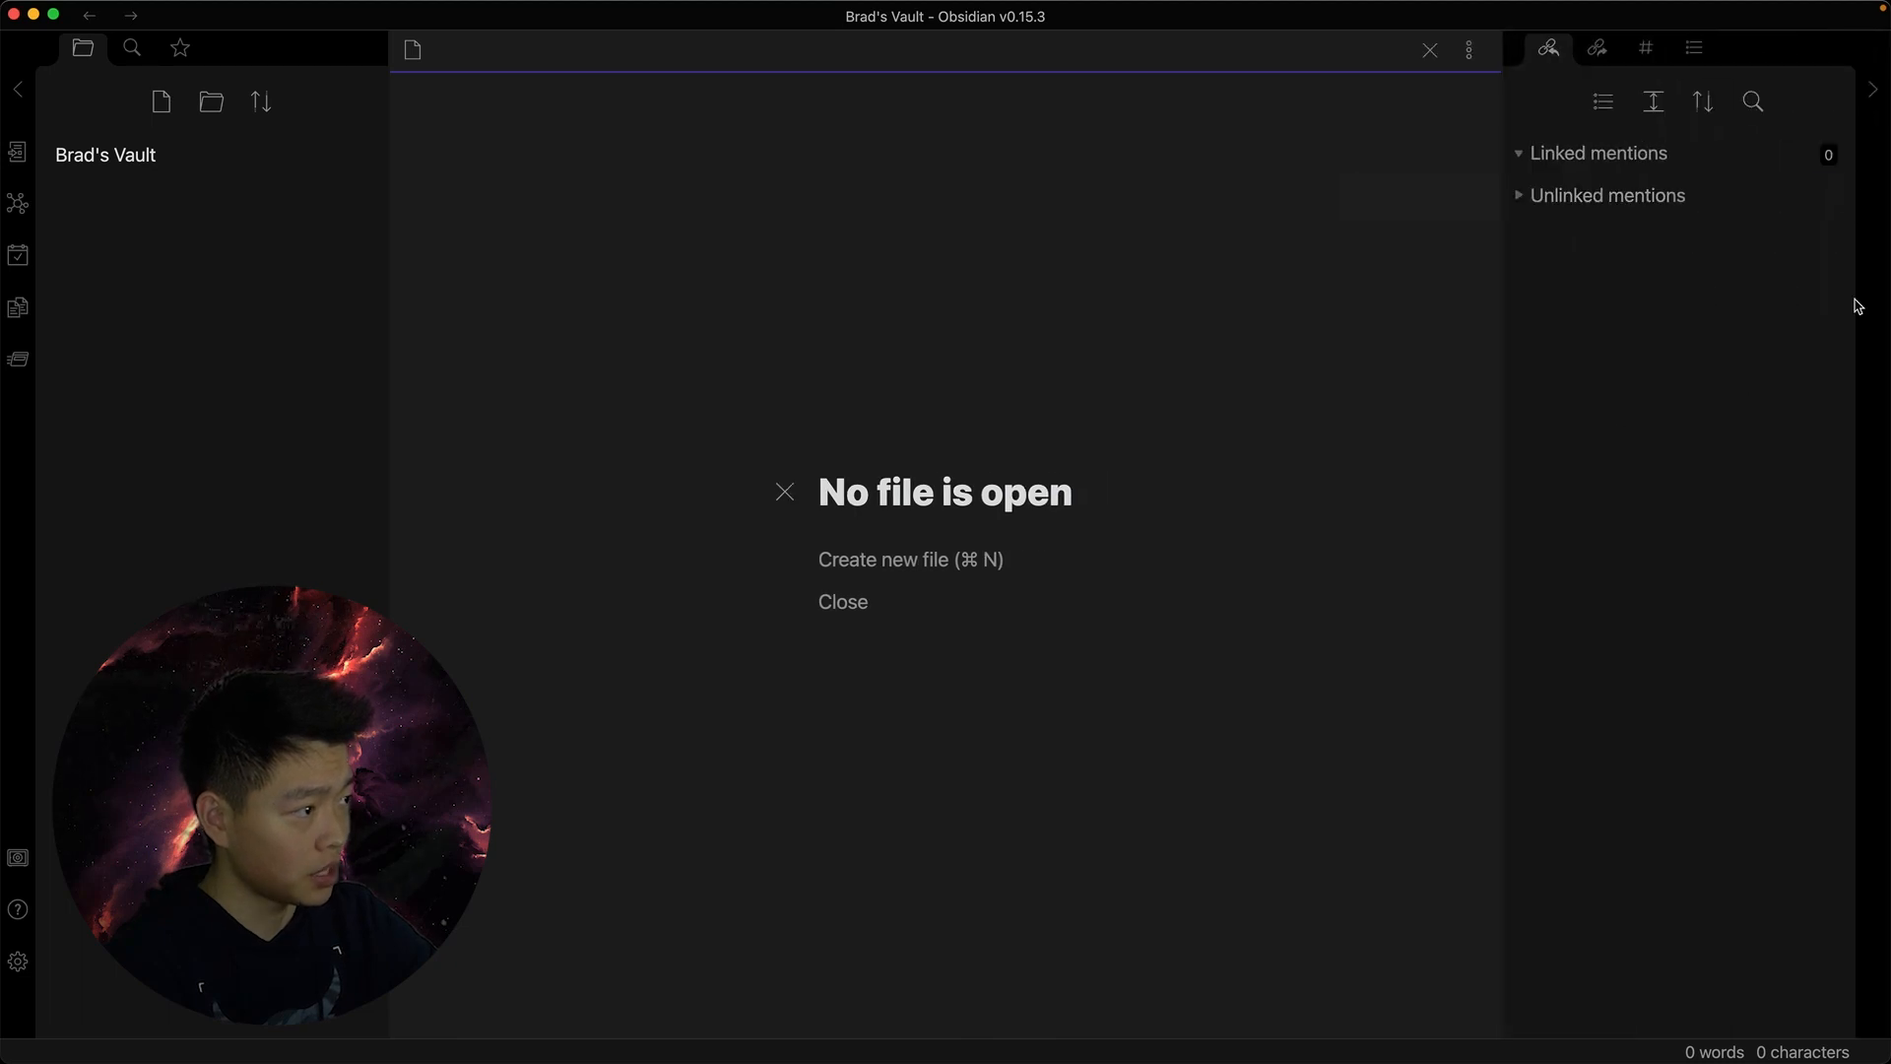
# Set the base theme to Light in the appearance settings
pyautogui.click(19, 962)
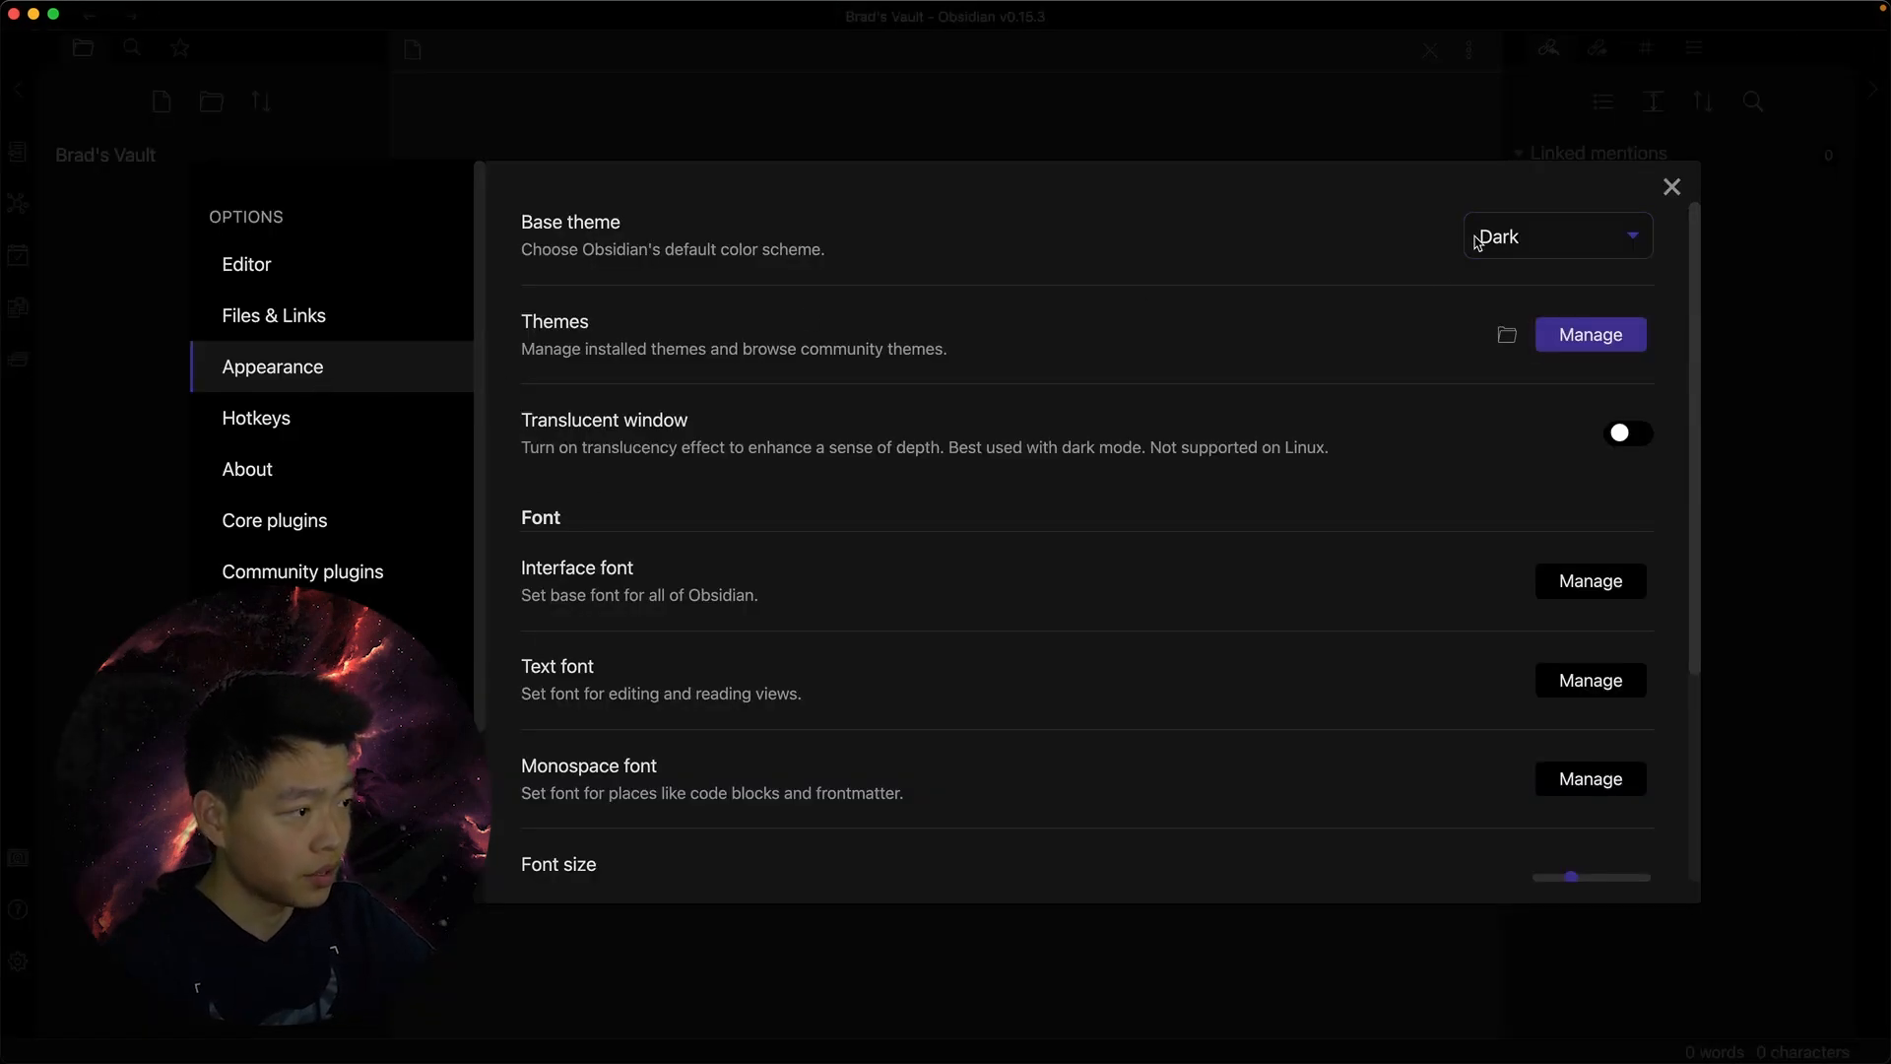
pyautogui.click(1530, 237)
pyautogui.click(1517, 273)
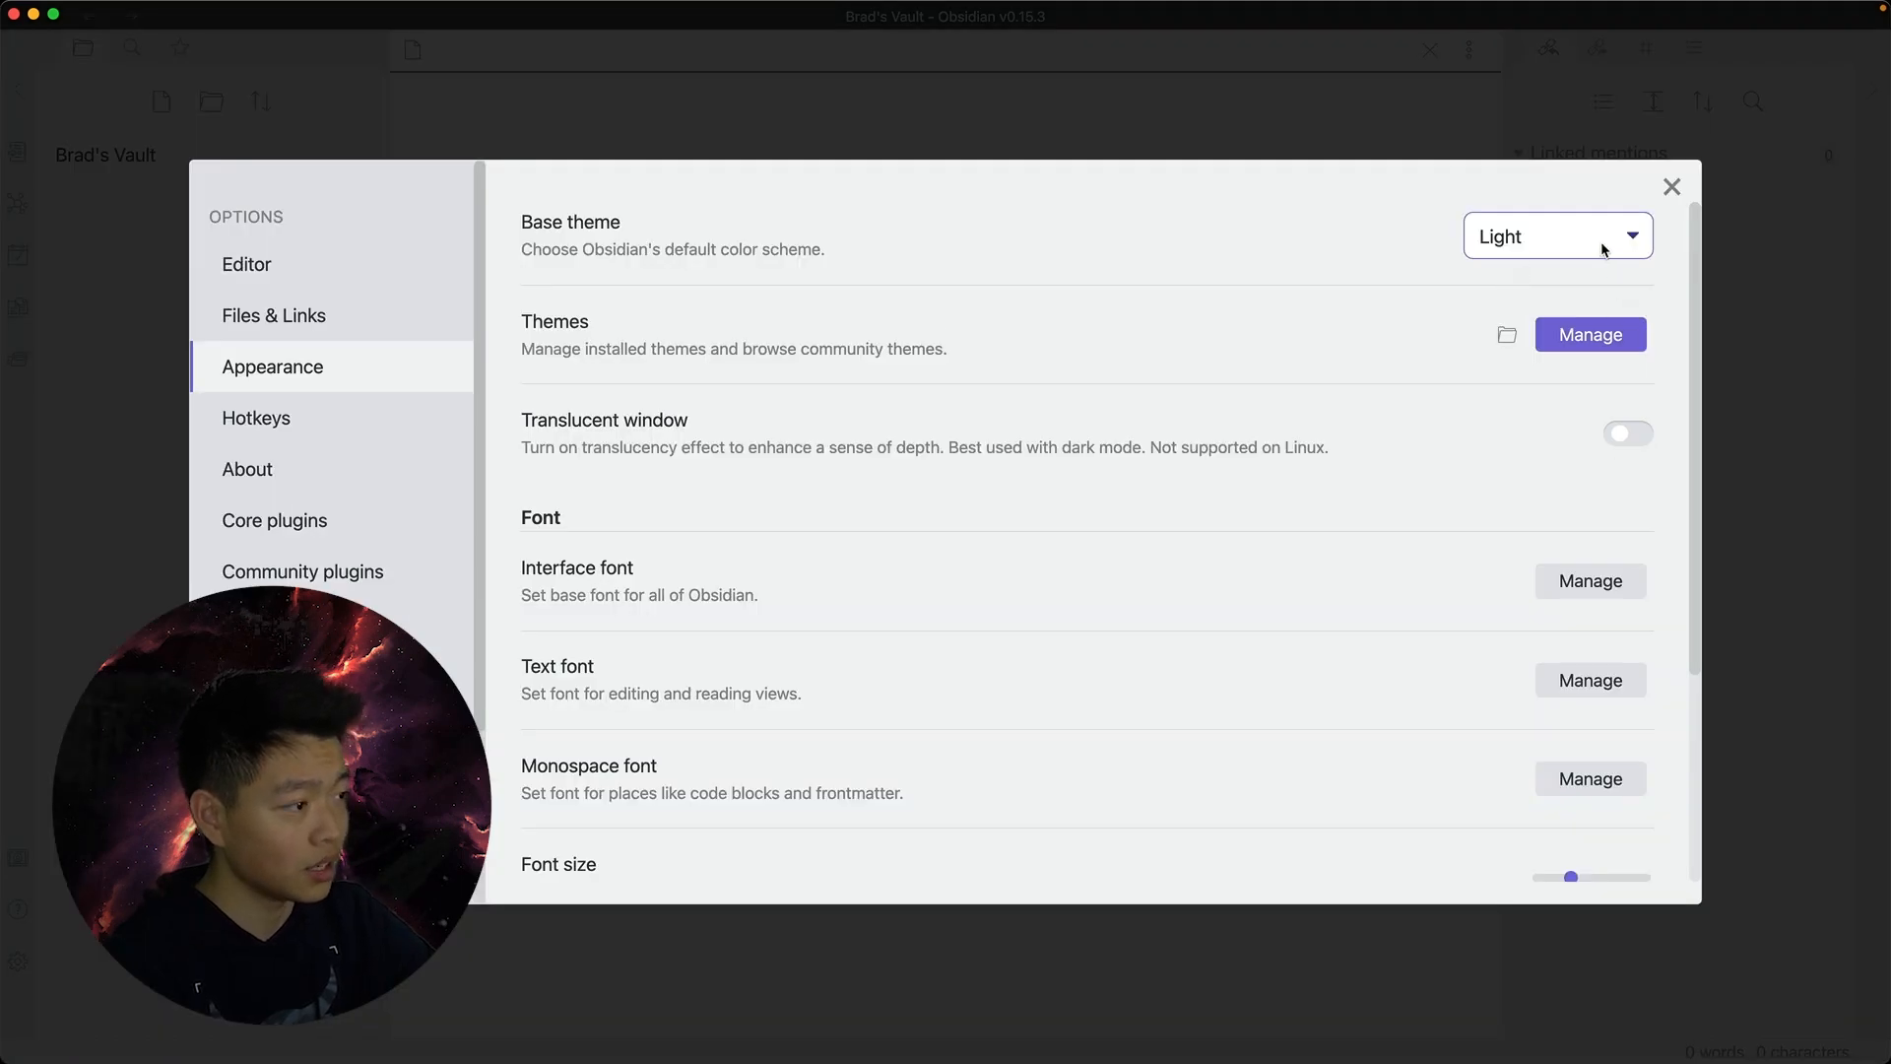
# Search the community themes for gruv, apply the Obsidian gruvbox theme, and return to the vault
pyautogui.click(1614, 337)
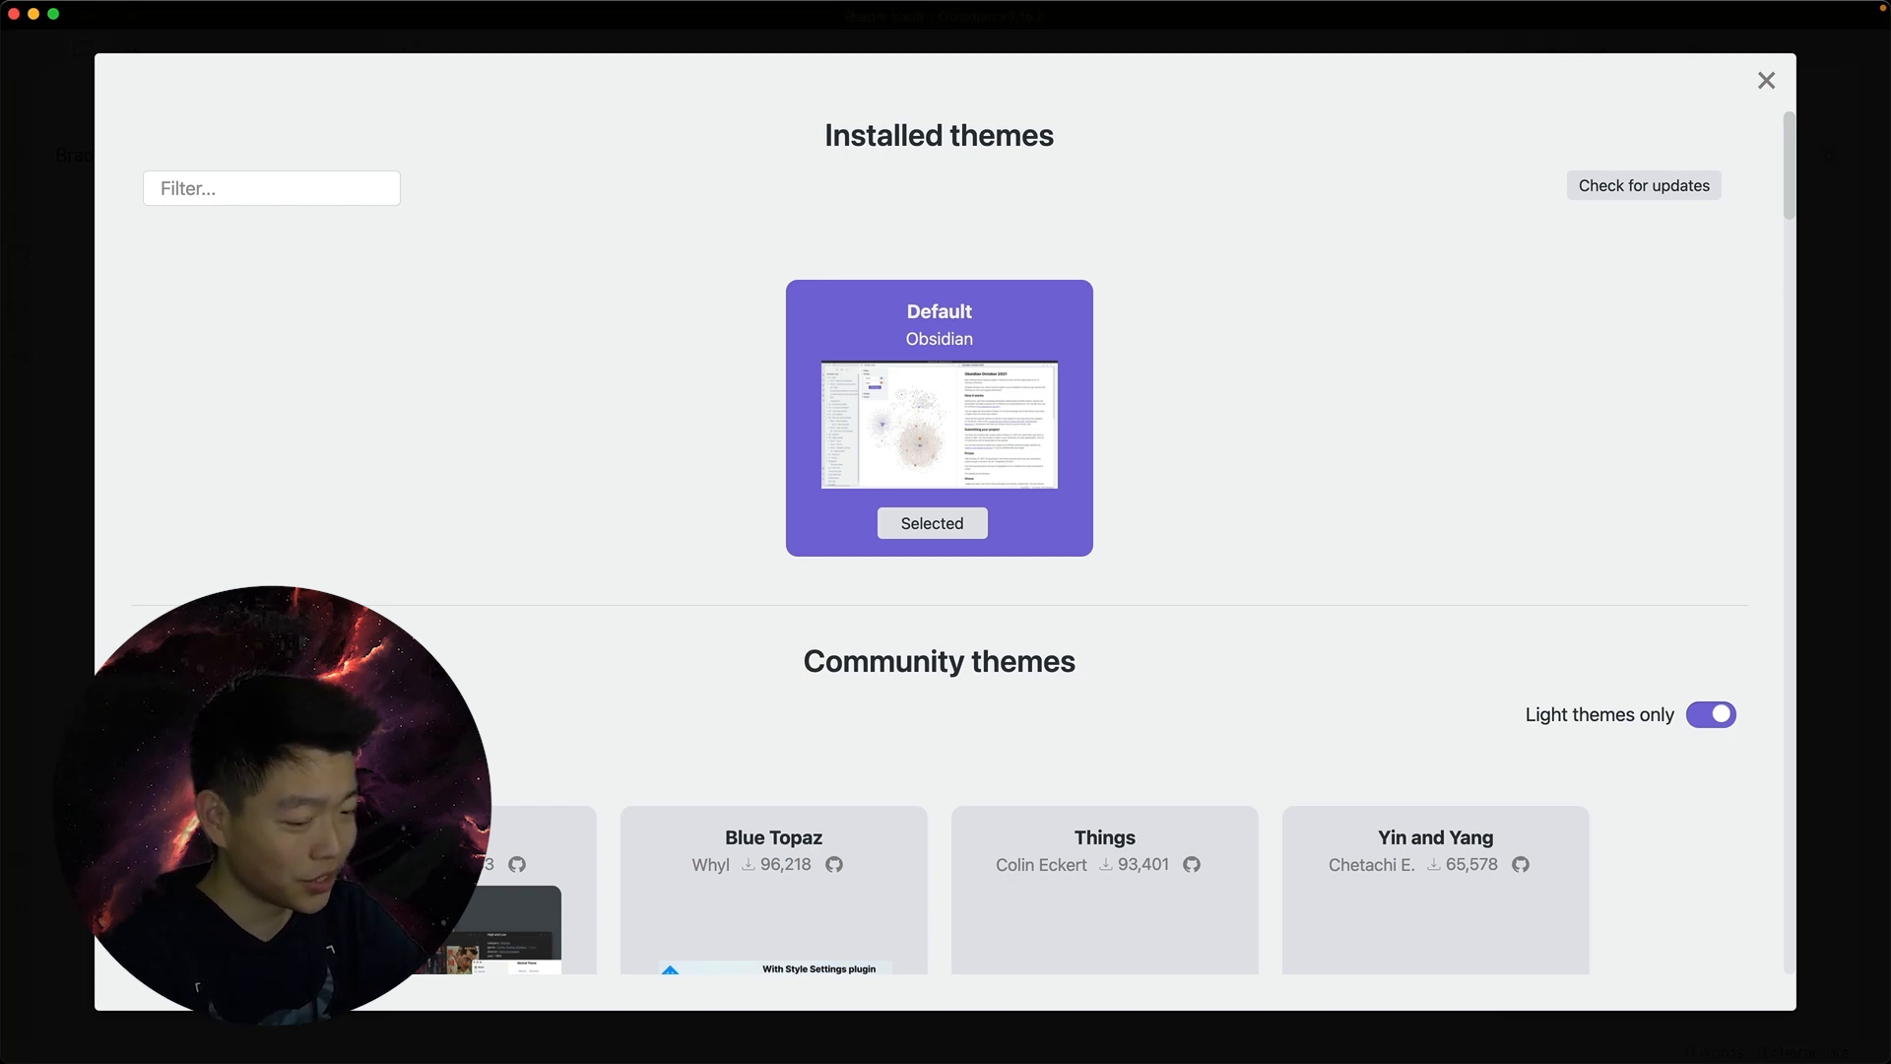
pyautogui.scroll(-3, 784, 770)
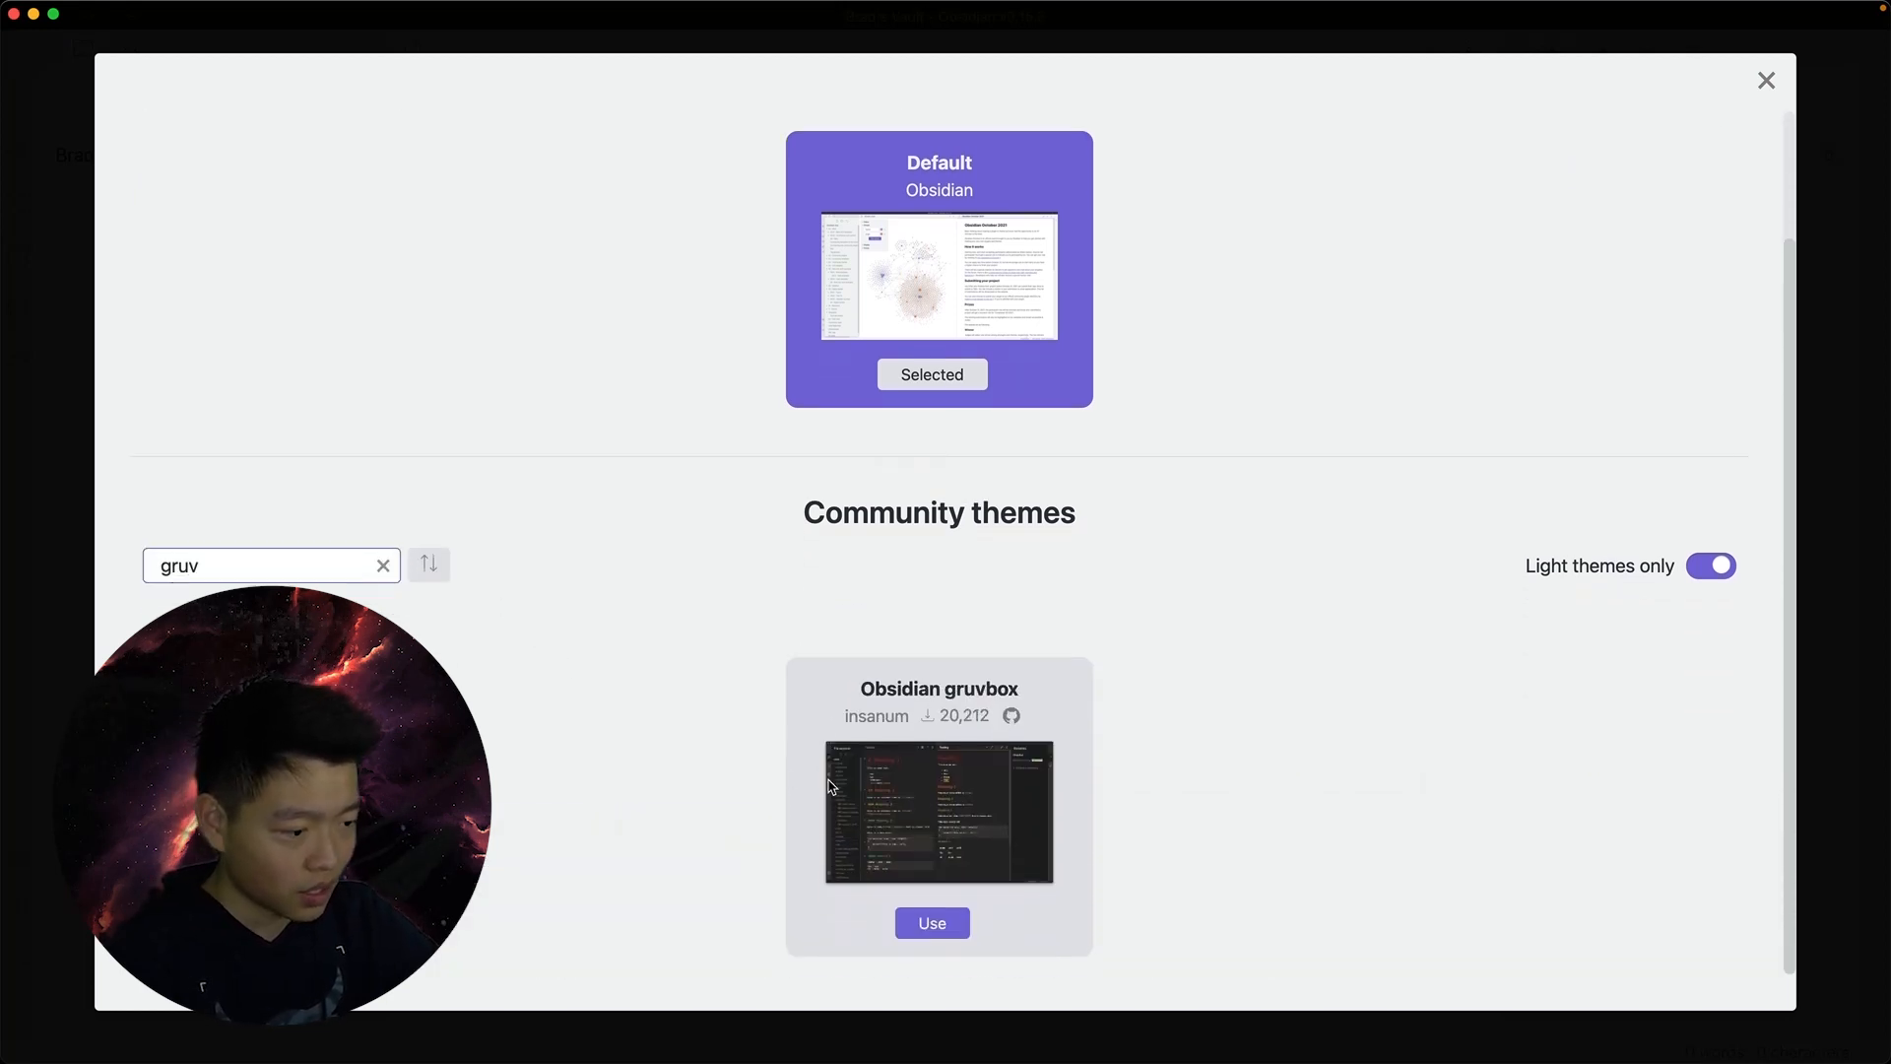
pyautogui.click(932, 923)
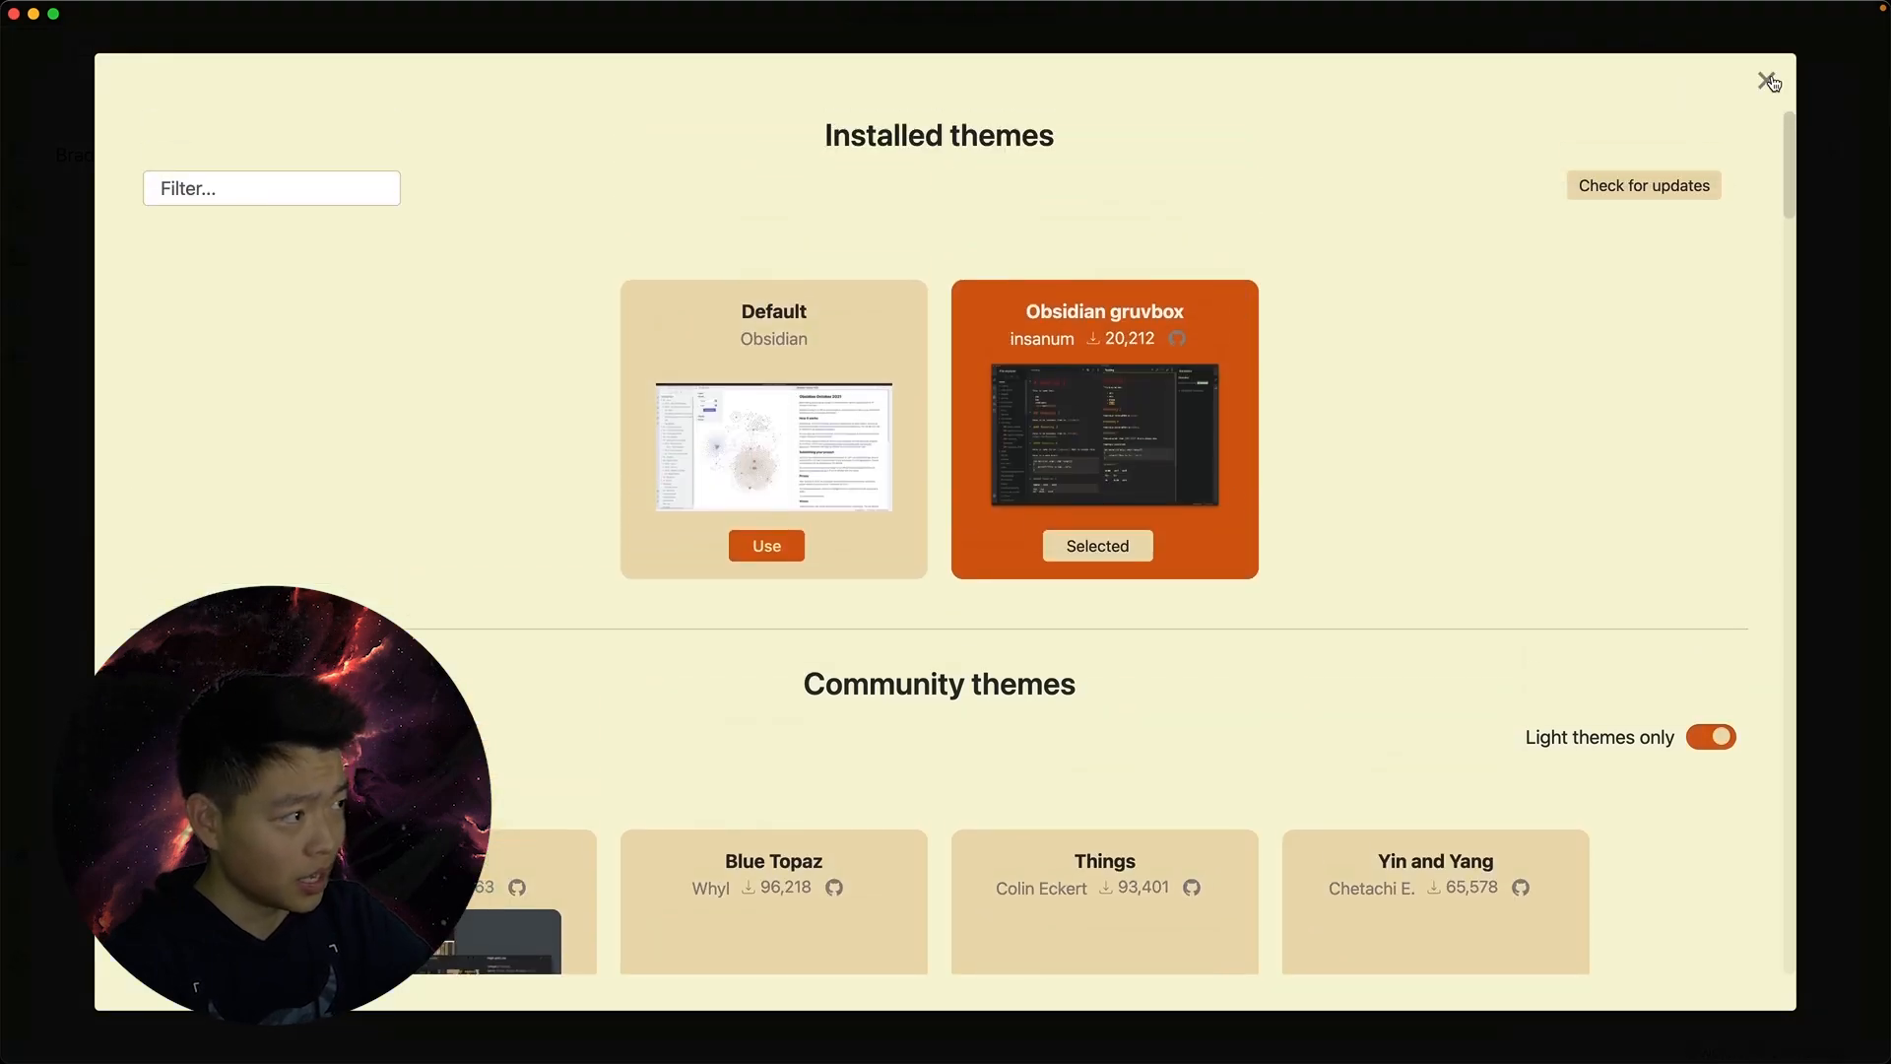
pyautogui.click(1767, 81)
pyautogui.click(1803, 269)
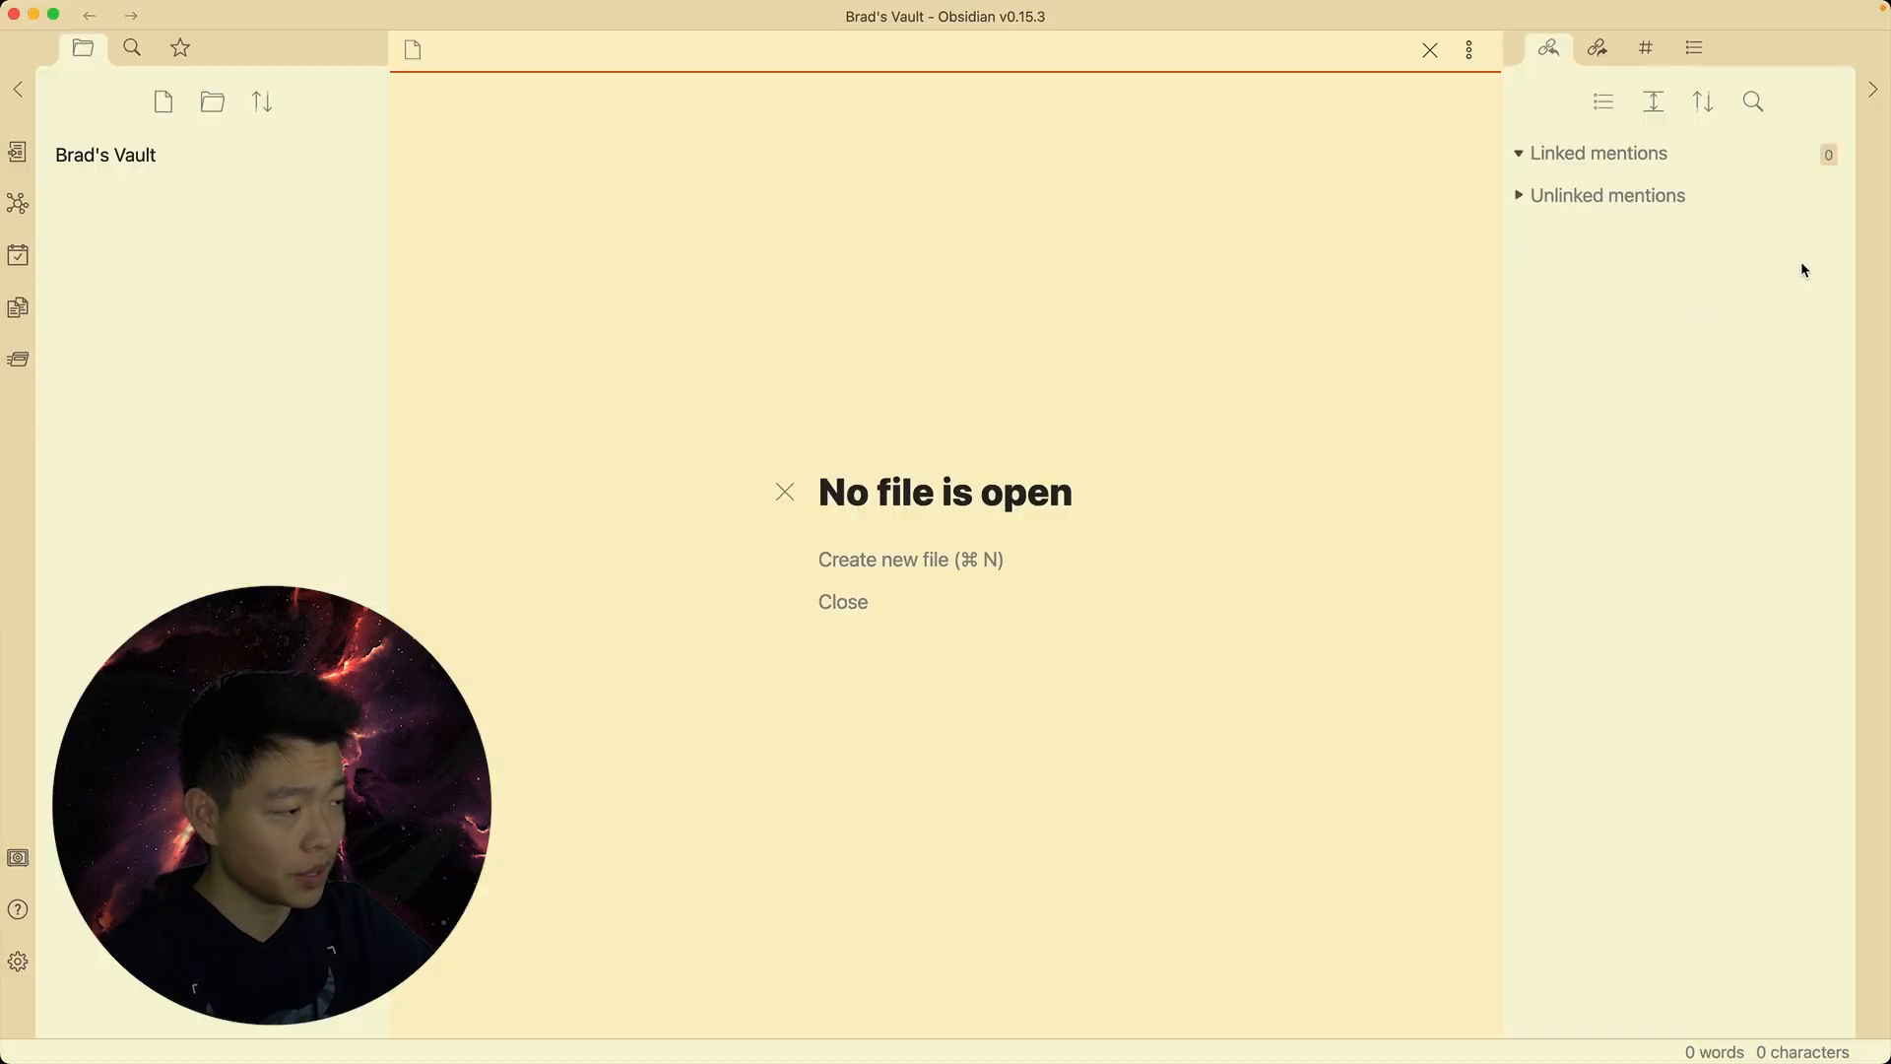
# Set the base theme to Dark in the appearance settings and return to the vault
pyautogui.click(17, 962)
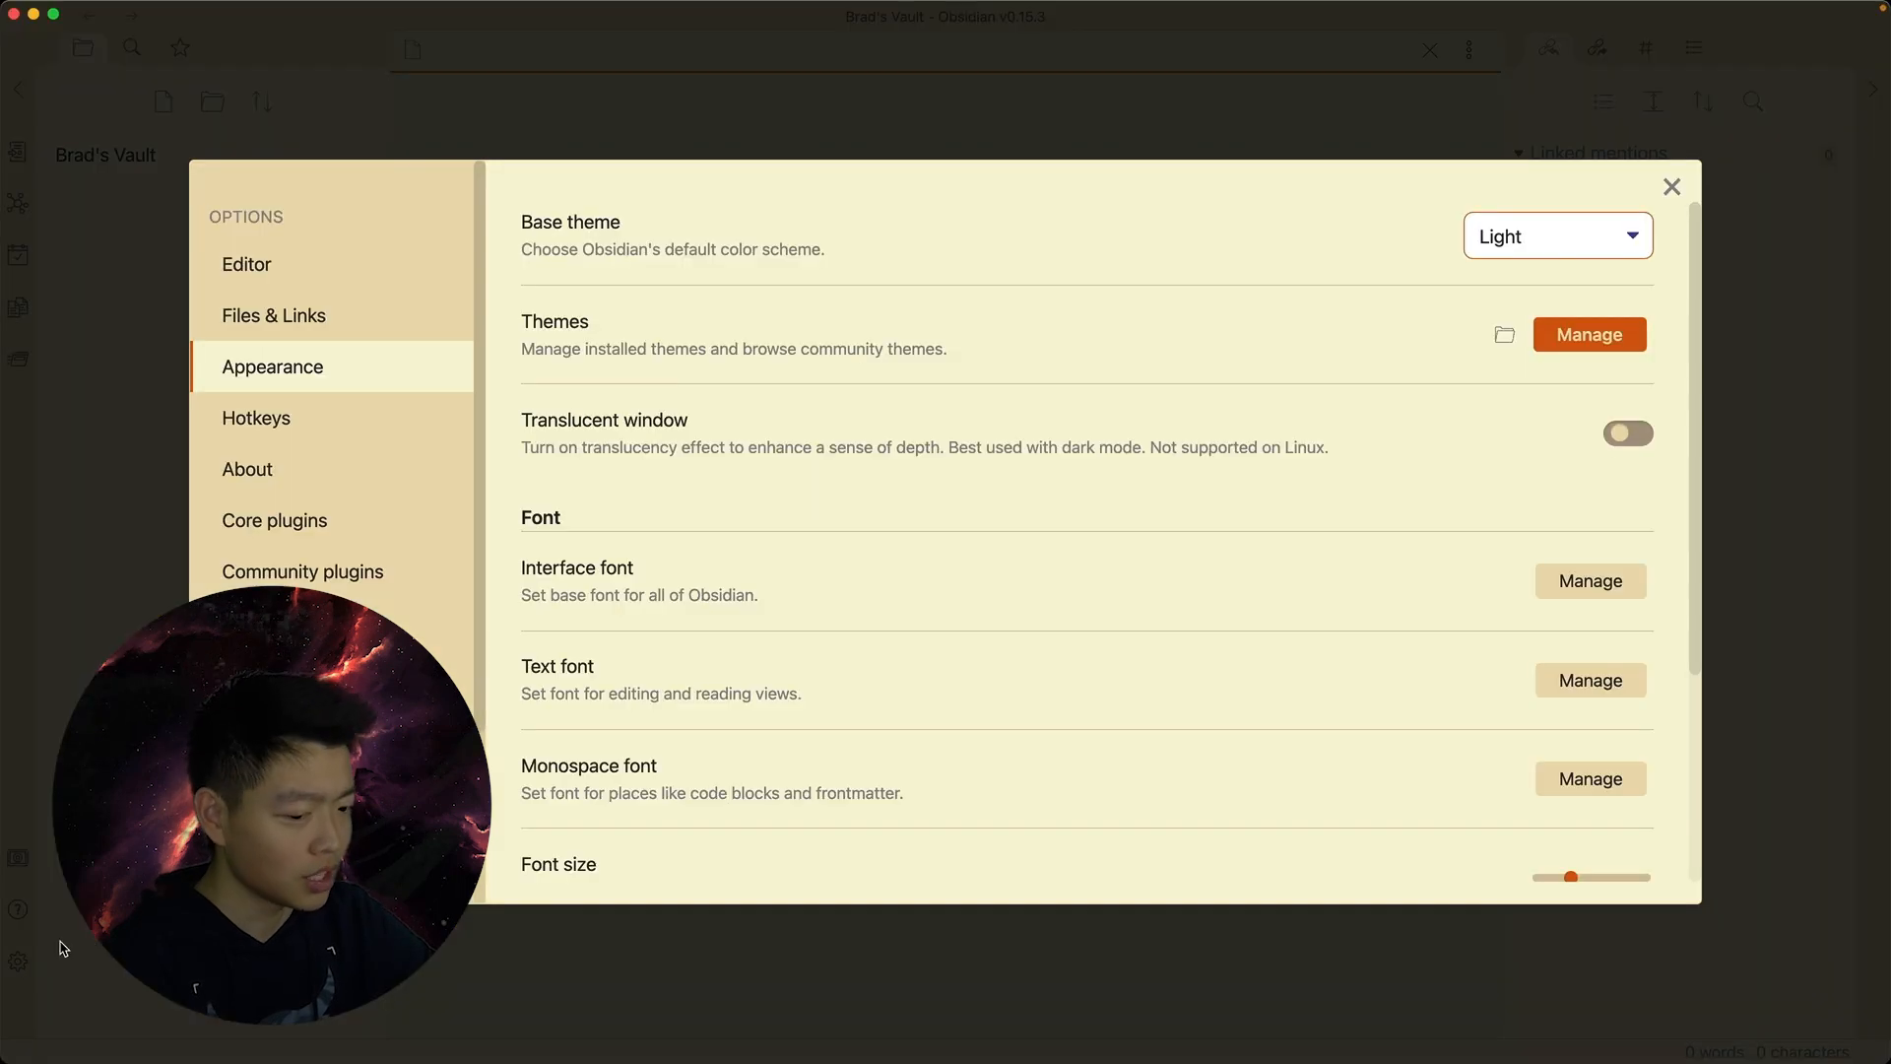
pyautogui.click(1543, 252)
pyautogui.click(1554, 201)
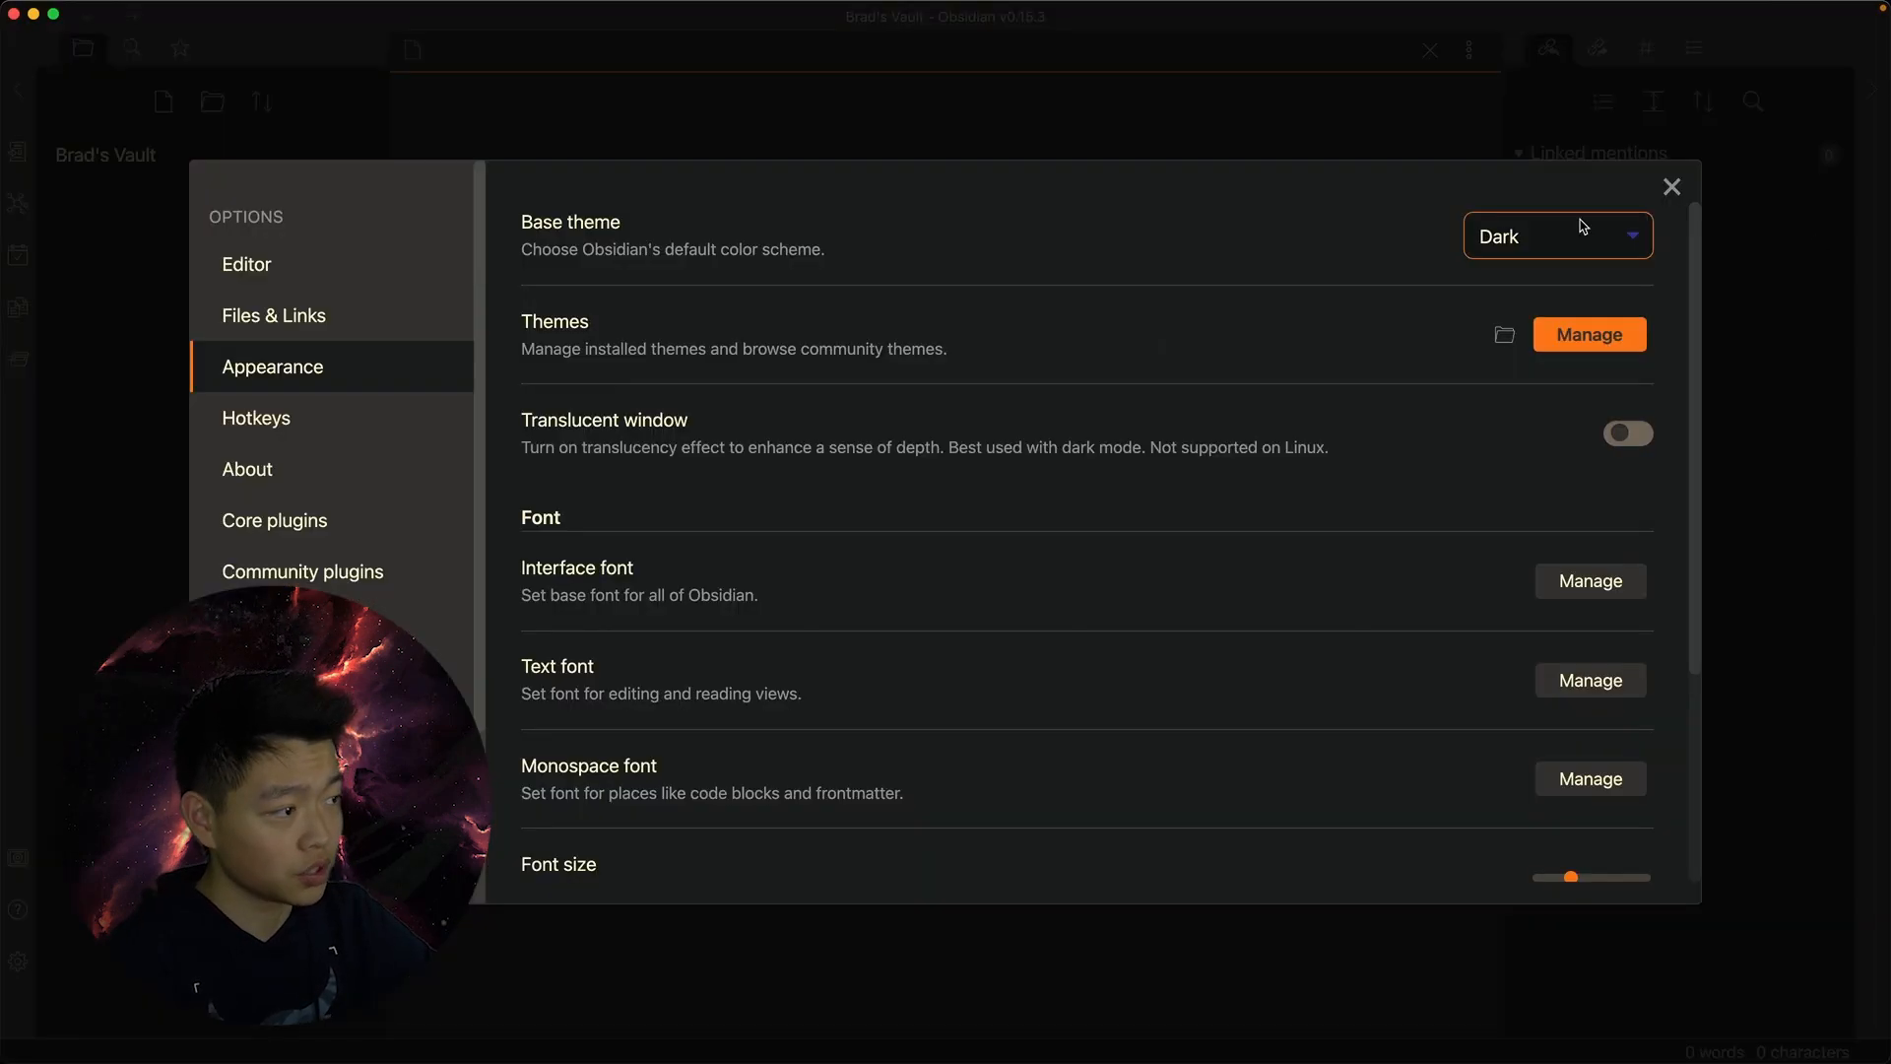
pyautogui.click(1847, 230)
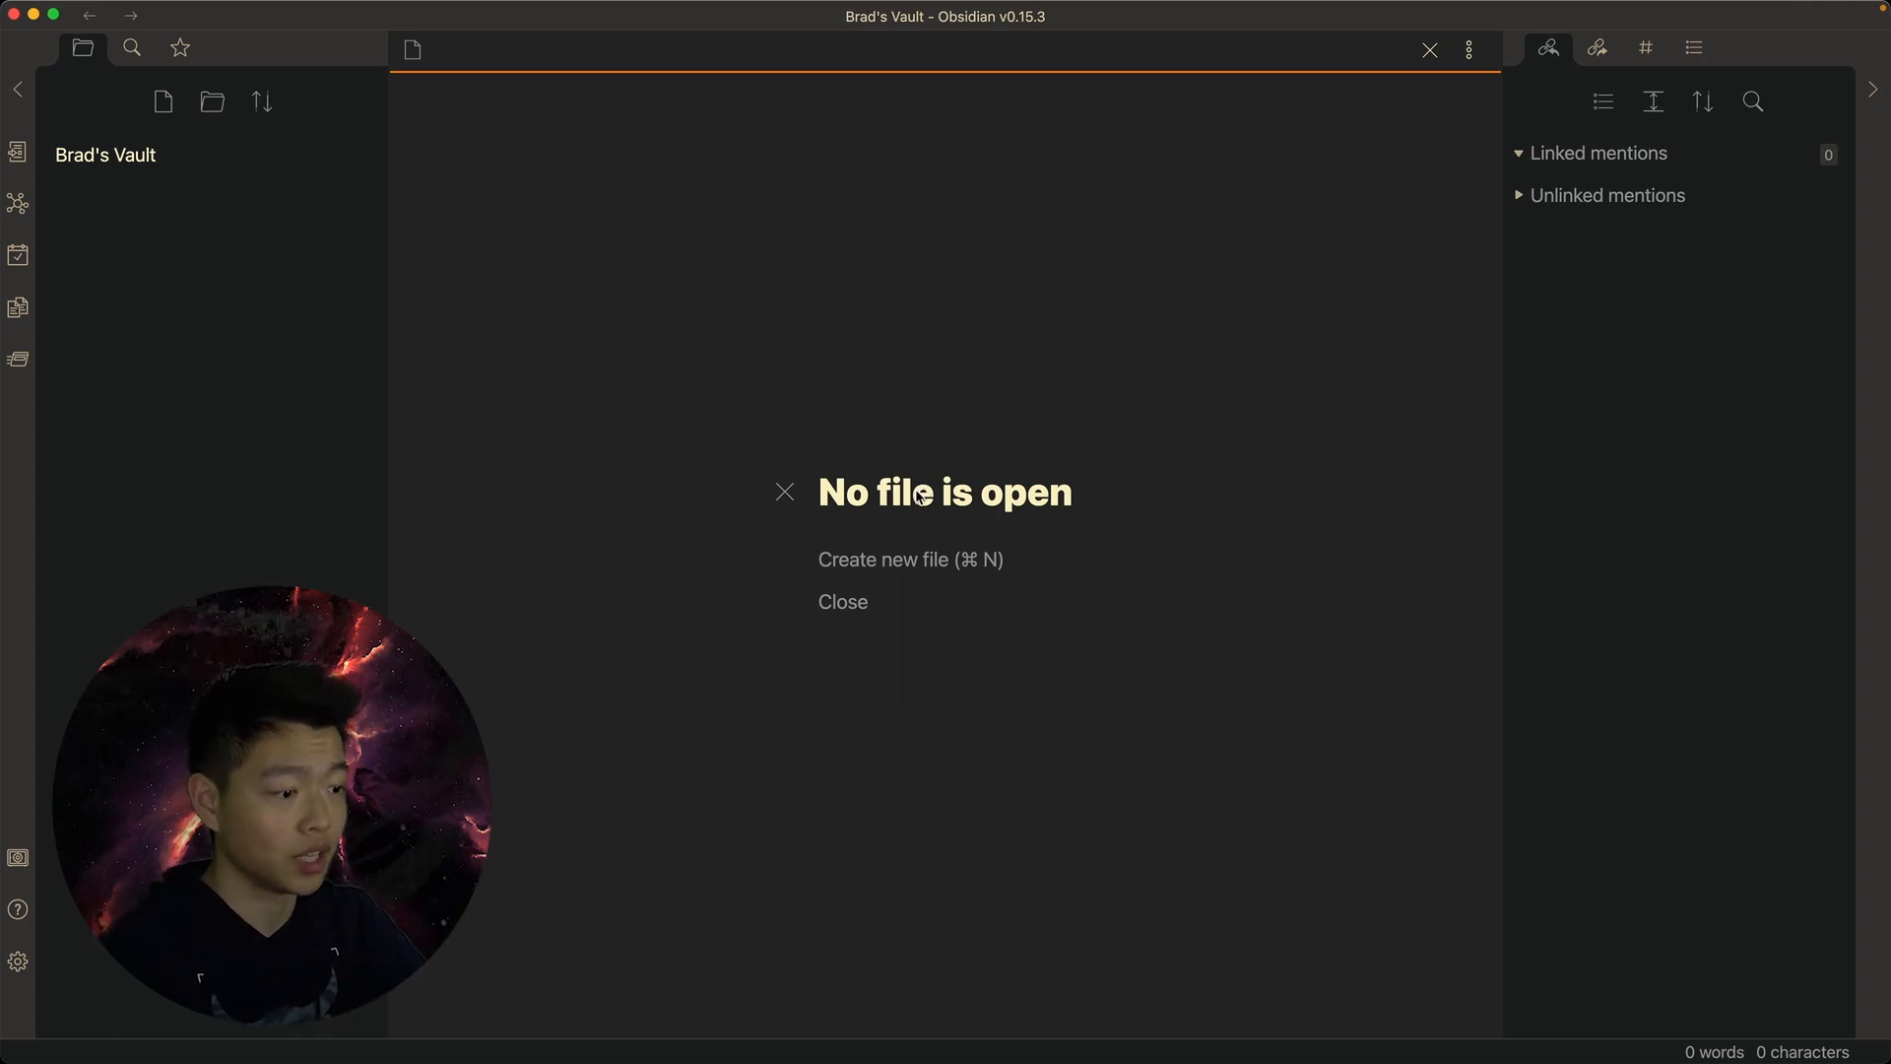
# Create a new note in the vault and name it Interstellar Travel
pyautogui.click(905, 604)
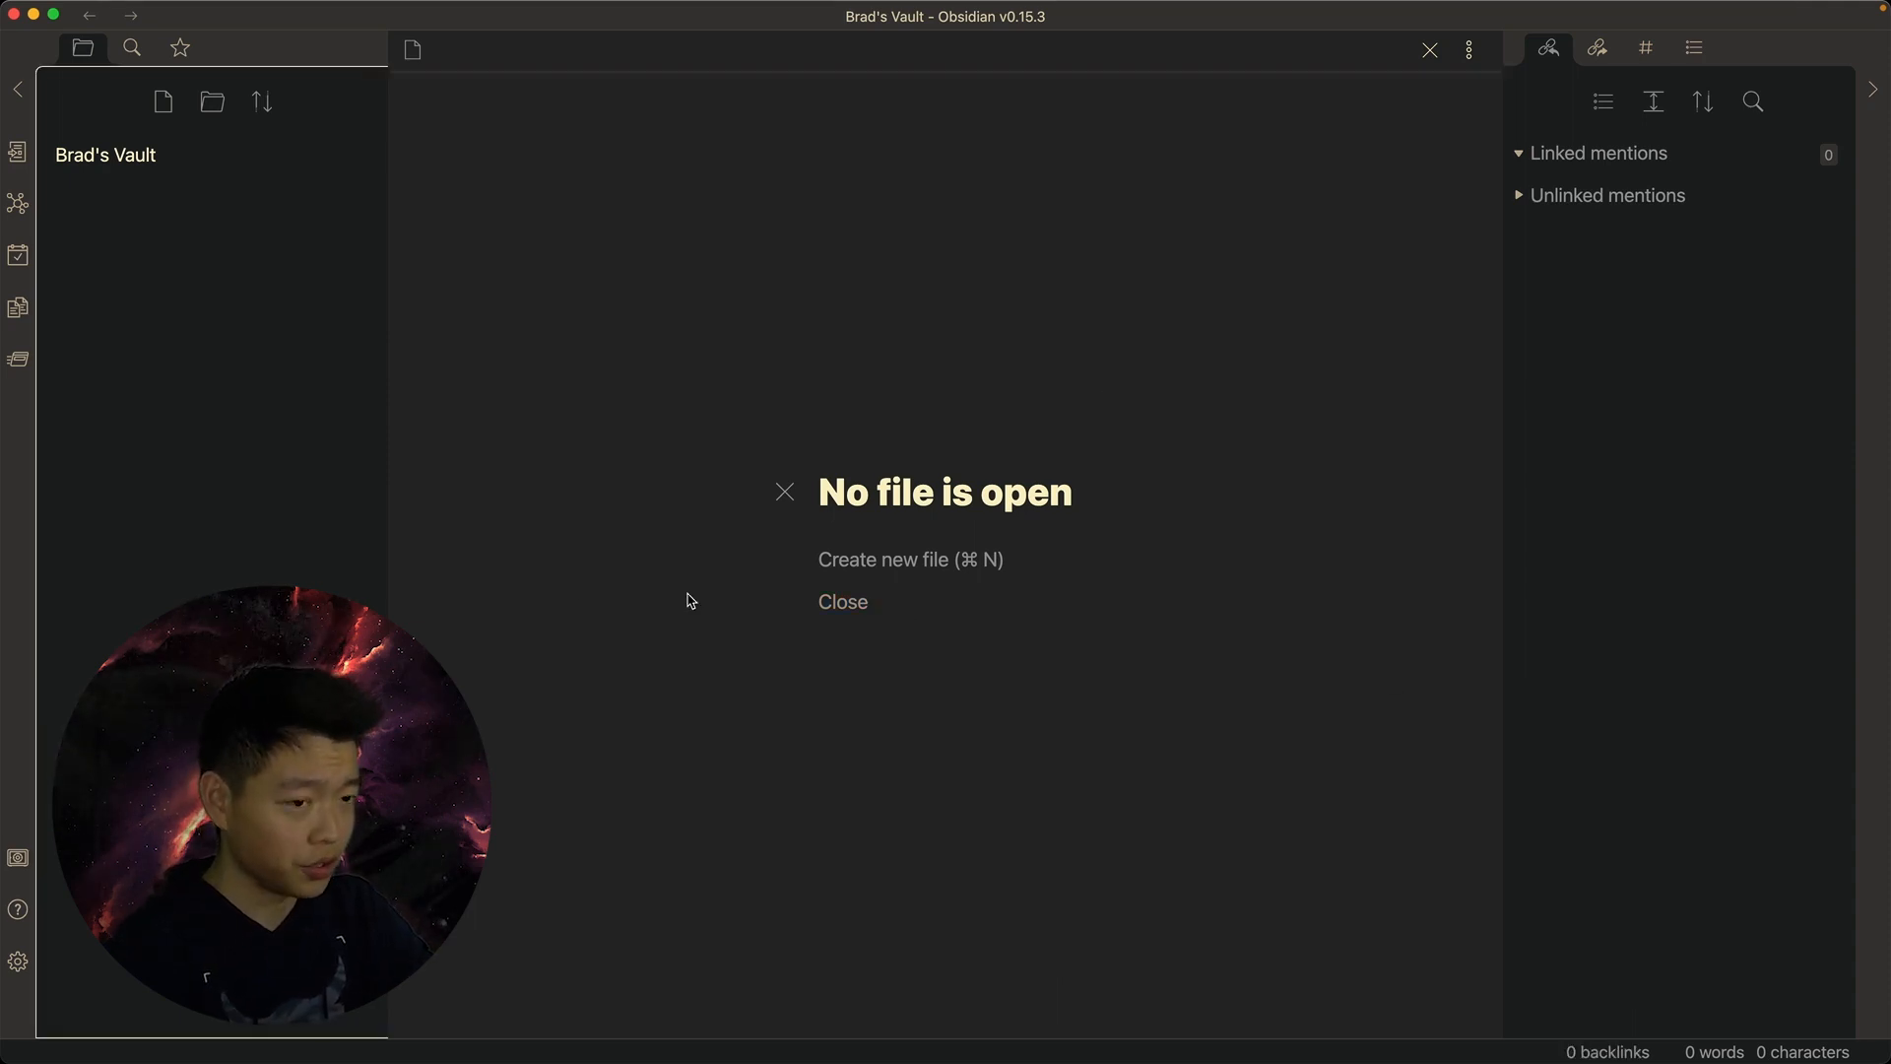
pyautogui.click(163, 102)
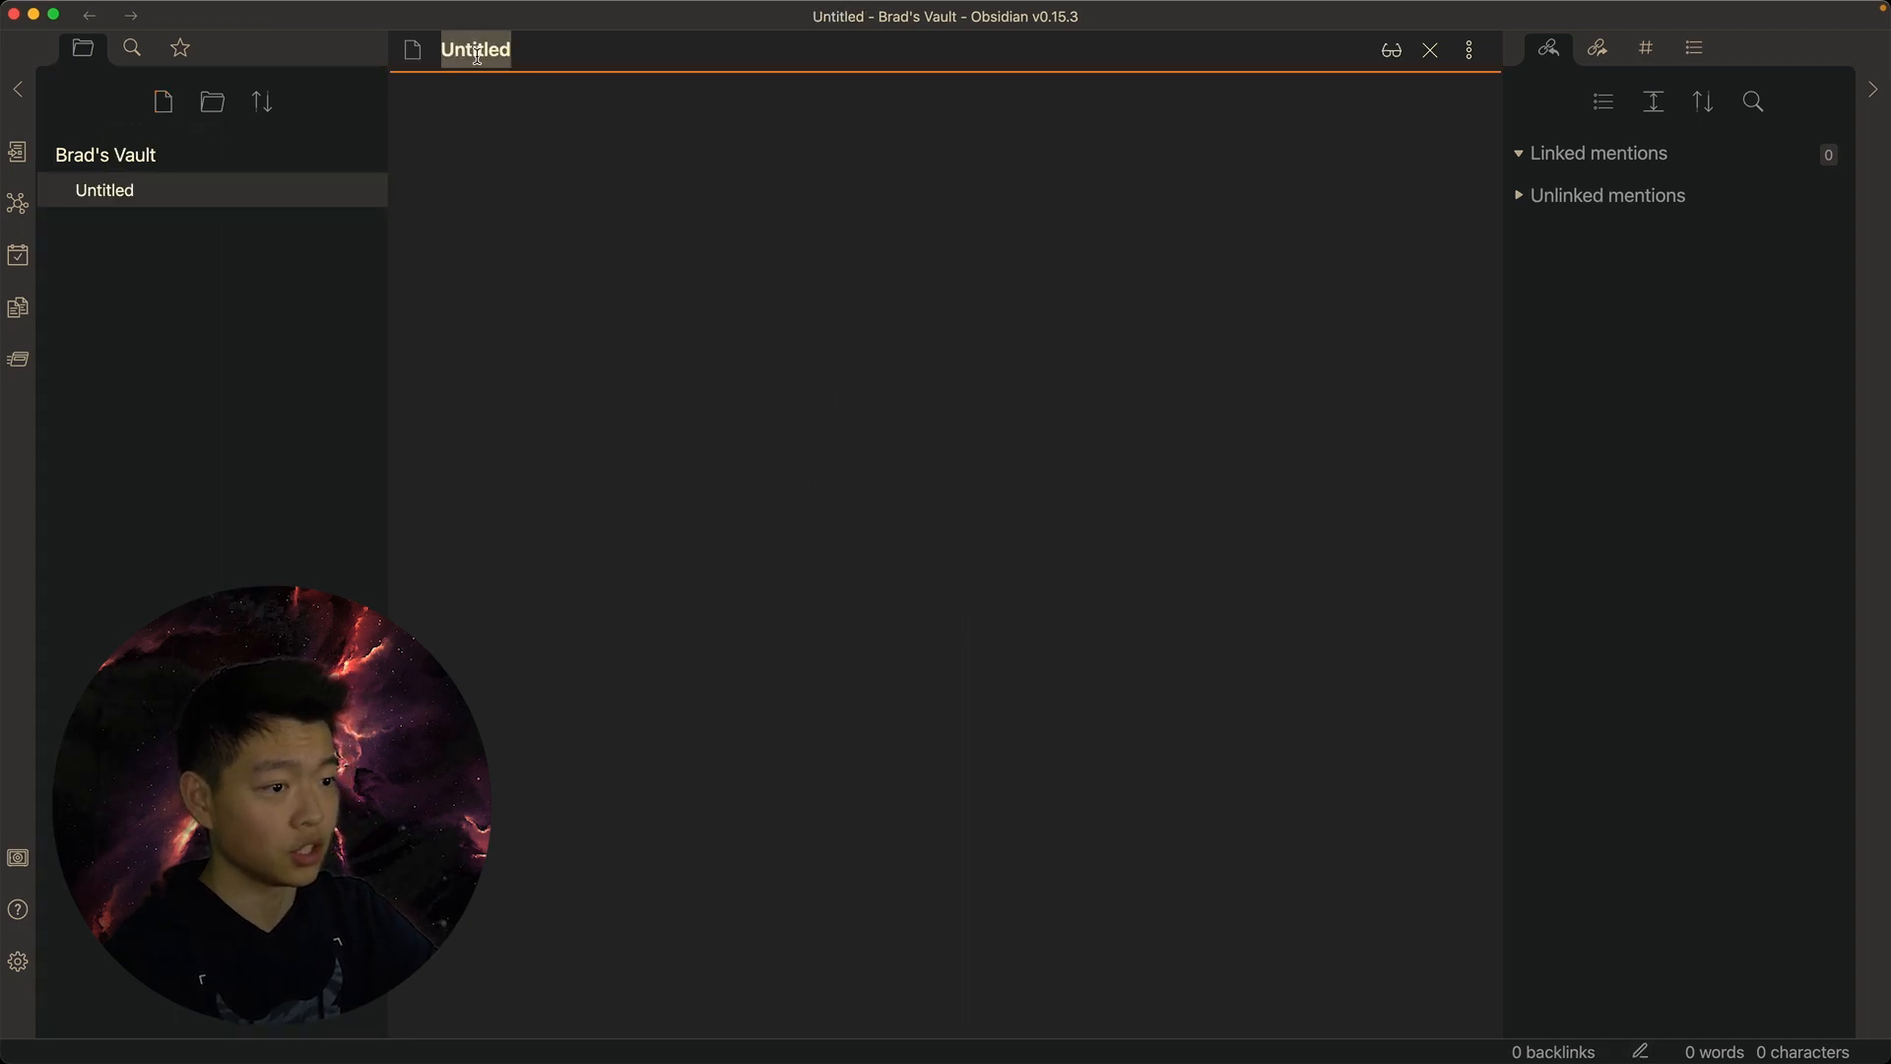
pyautogui.write('In')
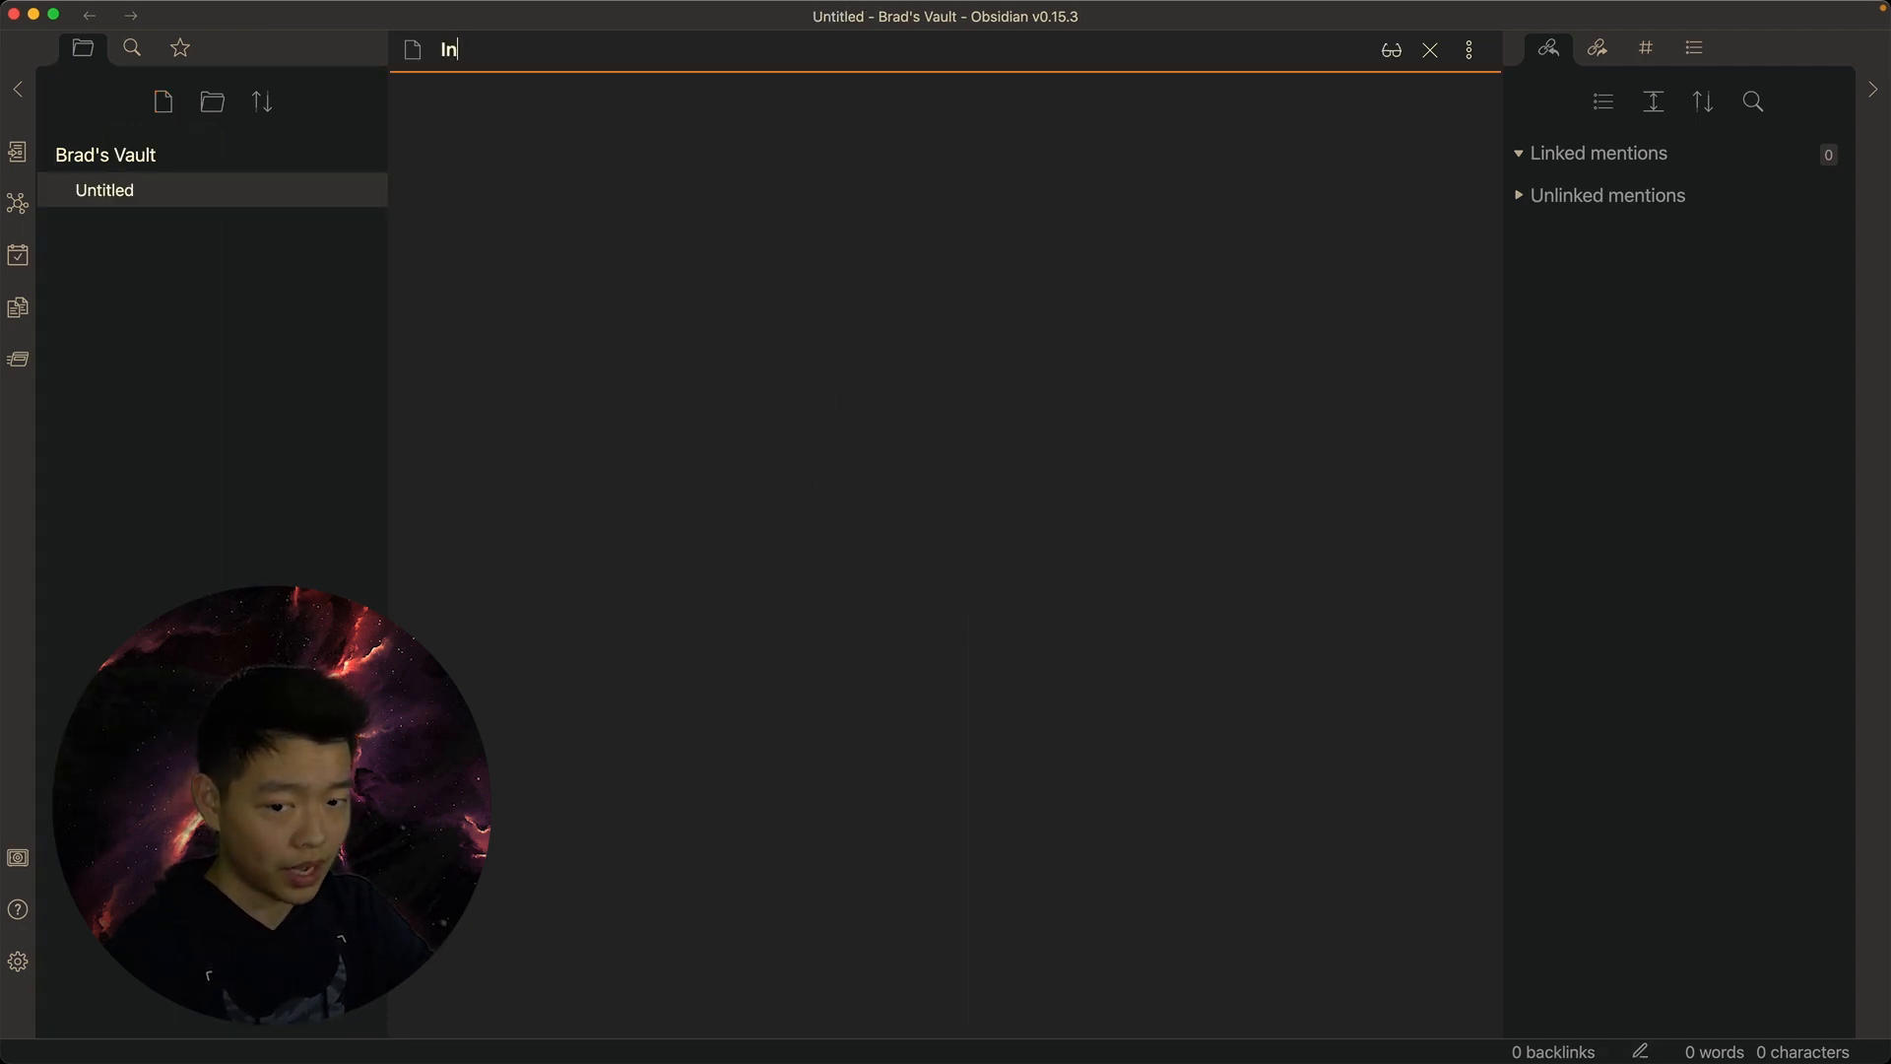
pyautogui.write('terstellar Travel')
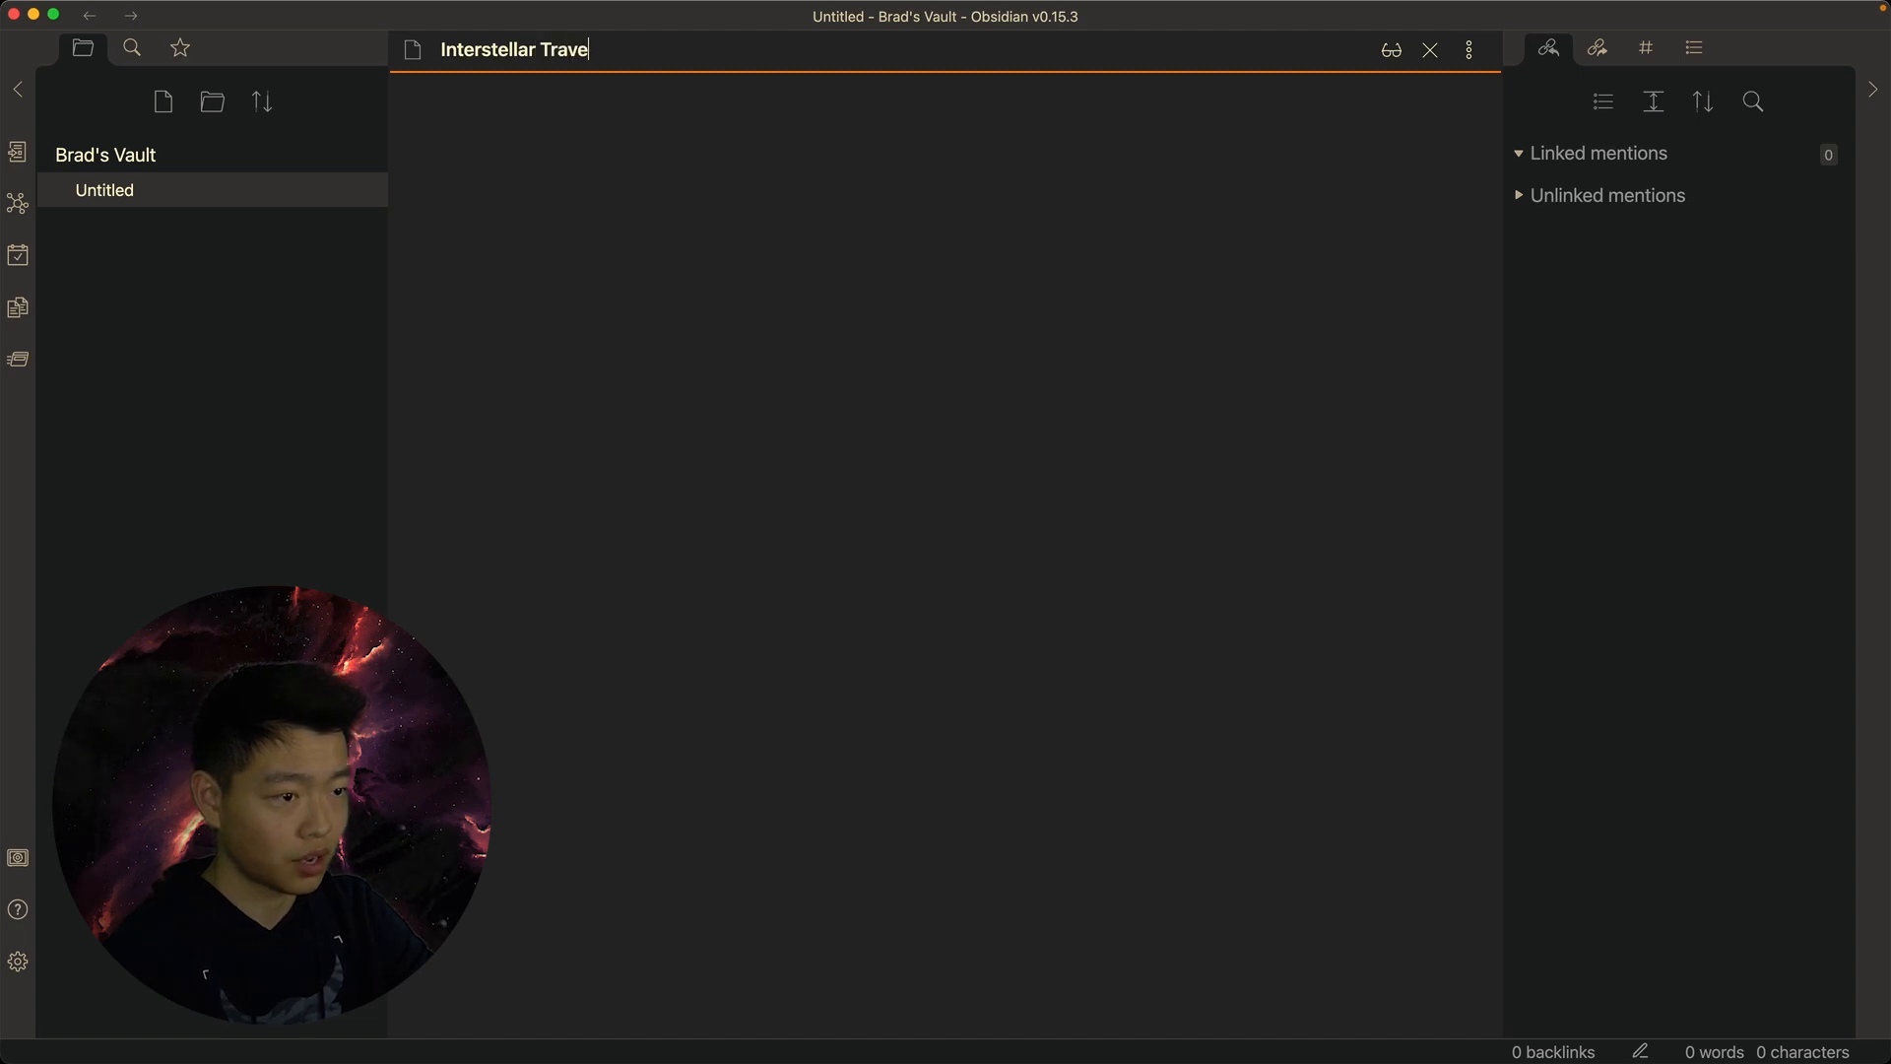
pyautogui.press('Return')
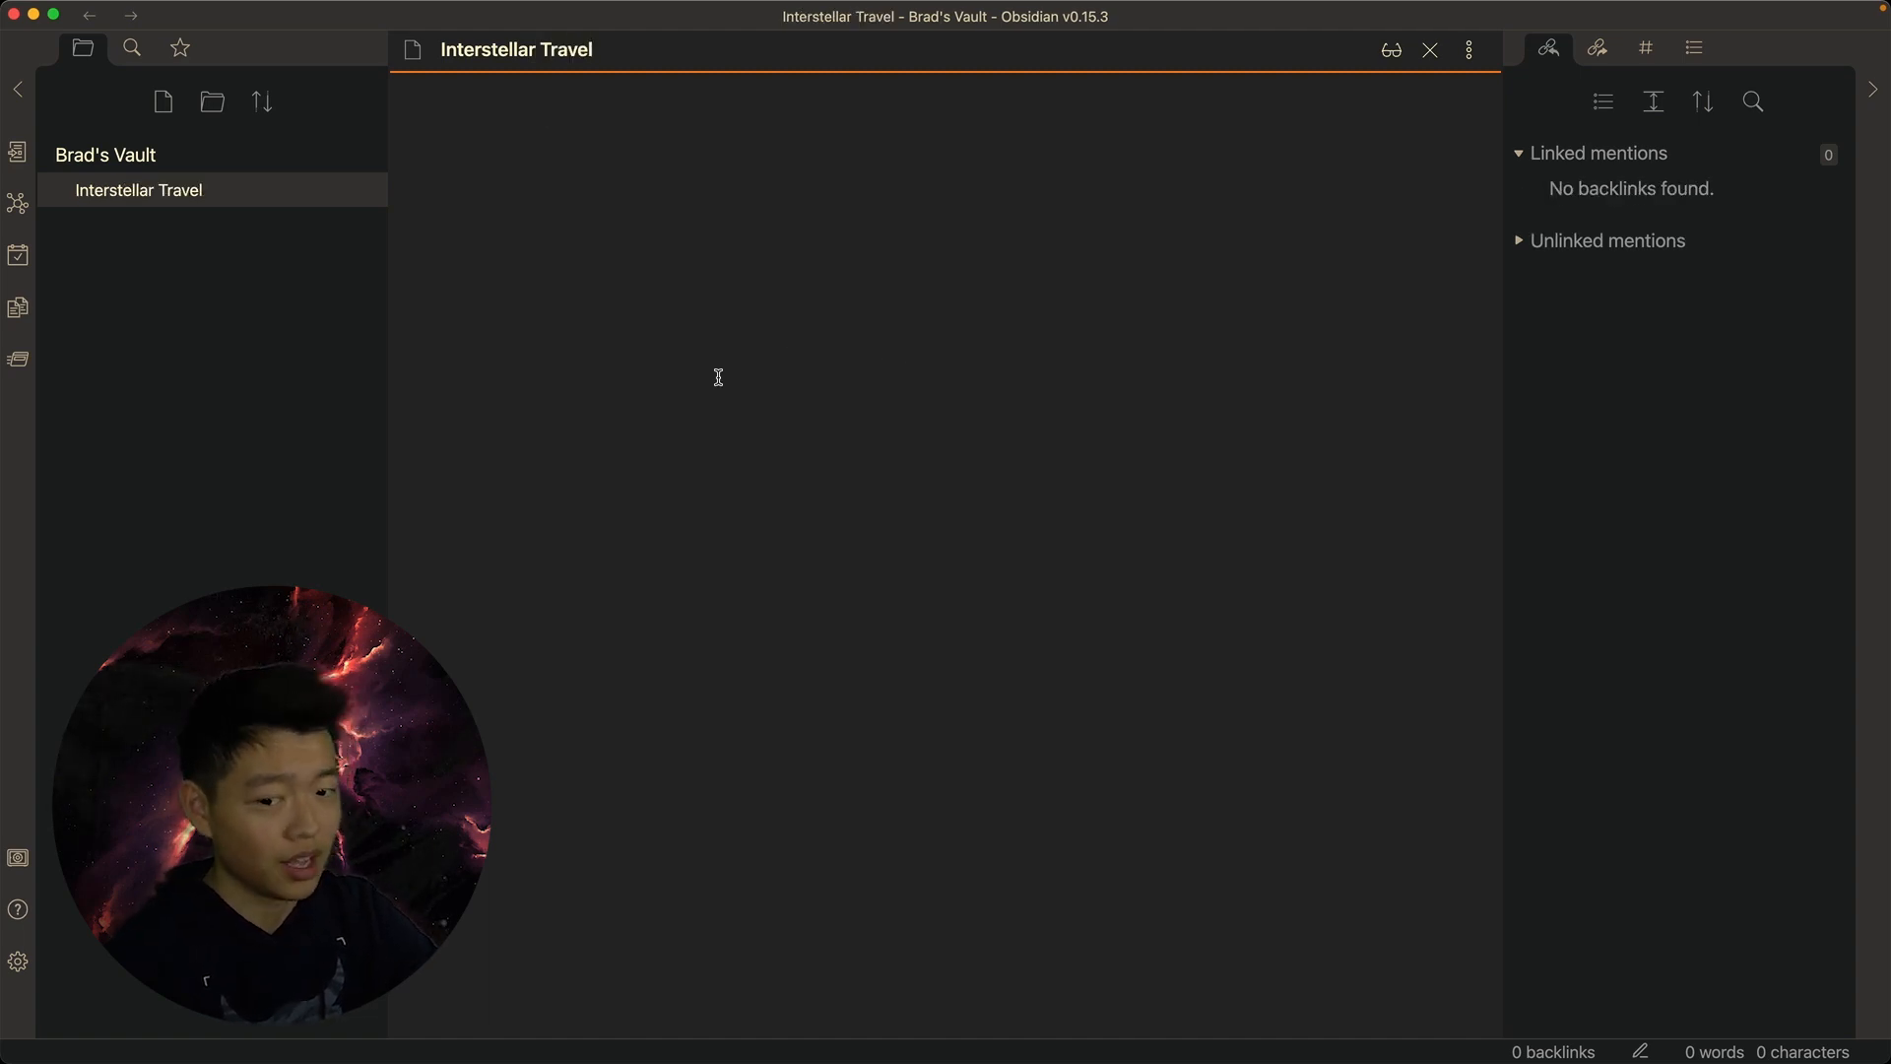
# Write the note's definition of interstellar probes or crewed spacecraft moving between stars or planetary systems in a galaxy, with the Solar System to Alpha Centauri example
pyautogui.write('The id')
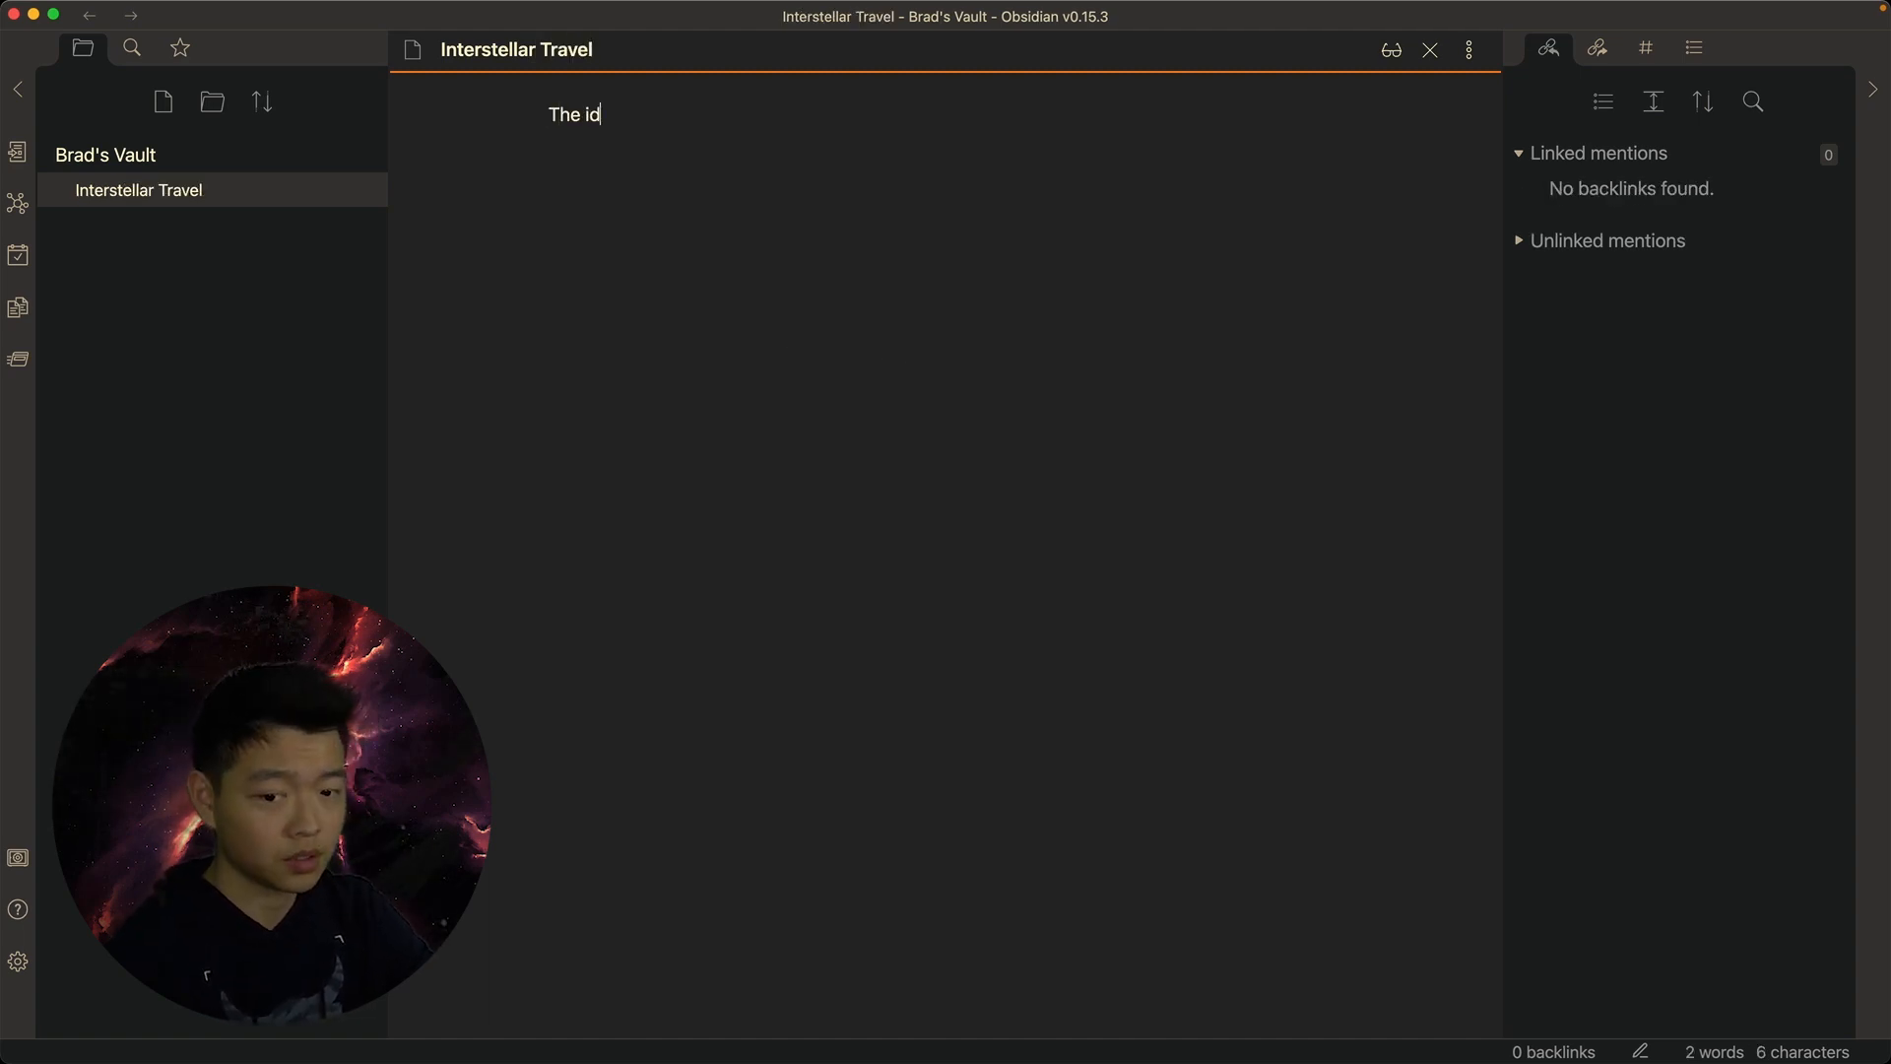
pyautogui.write('ea of interstellar probes or crewed spa')
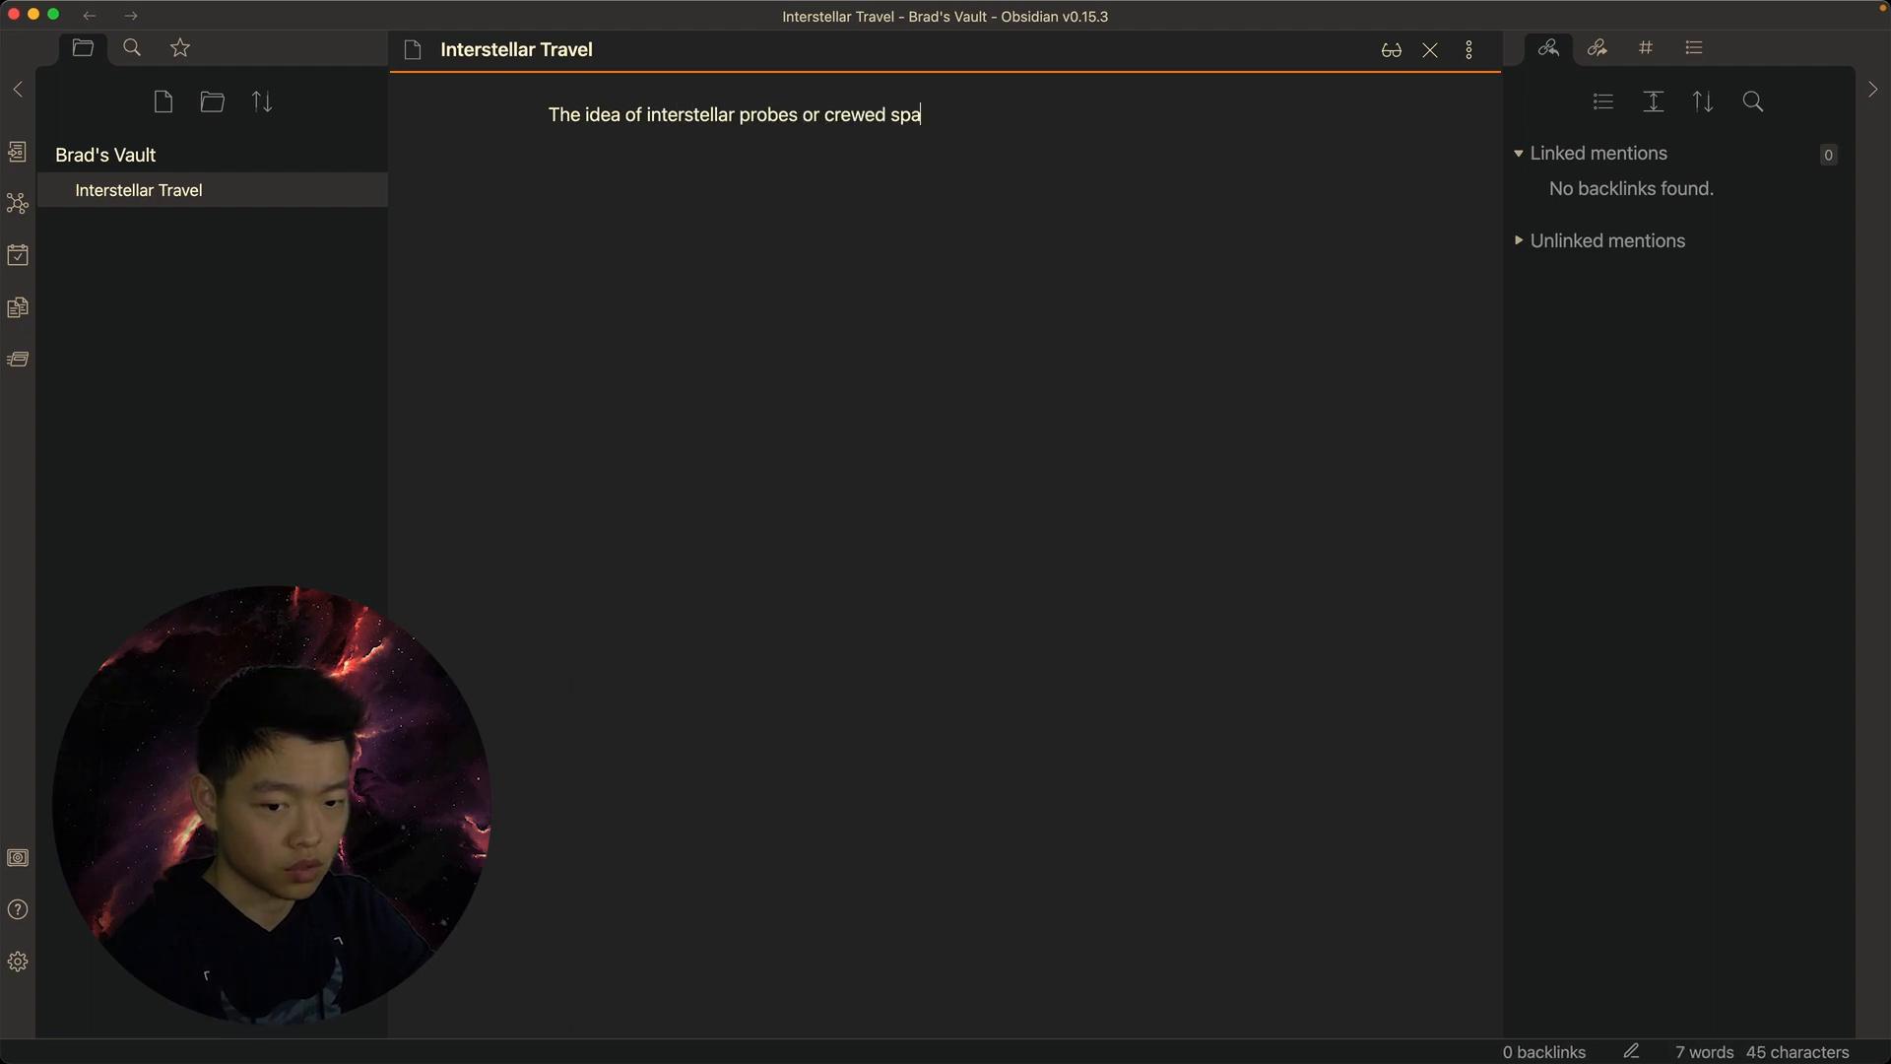
pyautogui.write('cecraft moving between stars or plane')
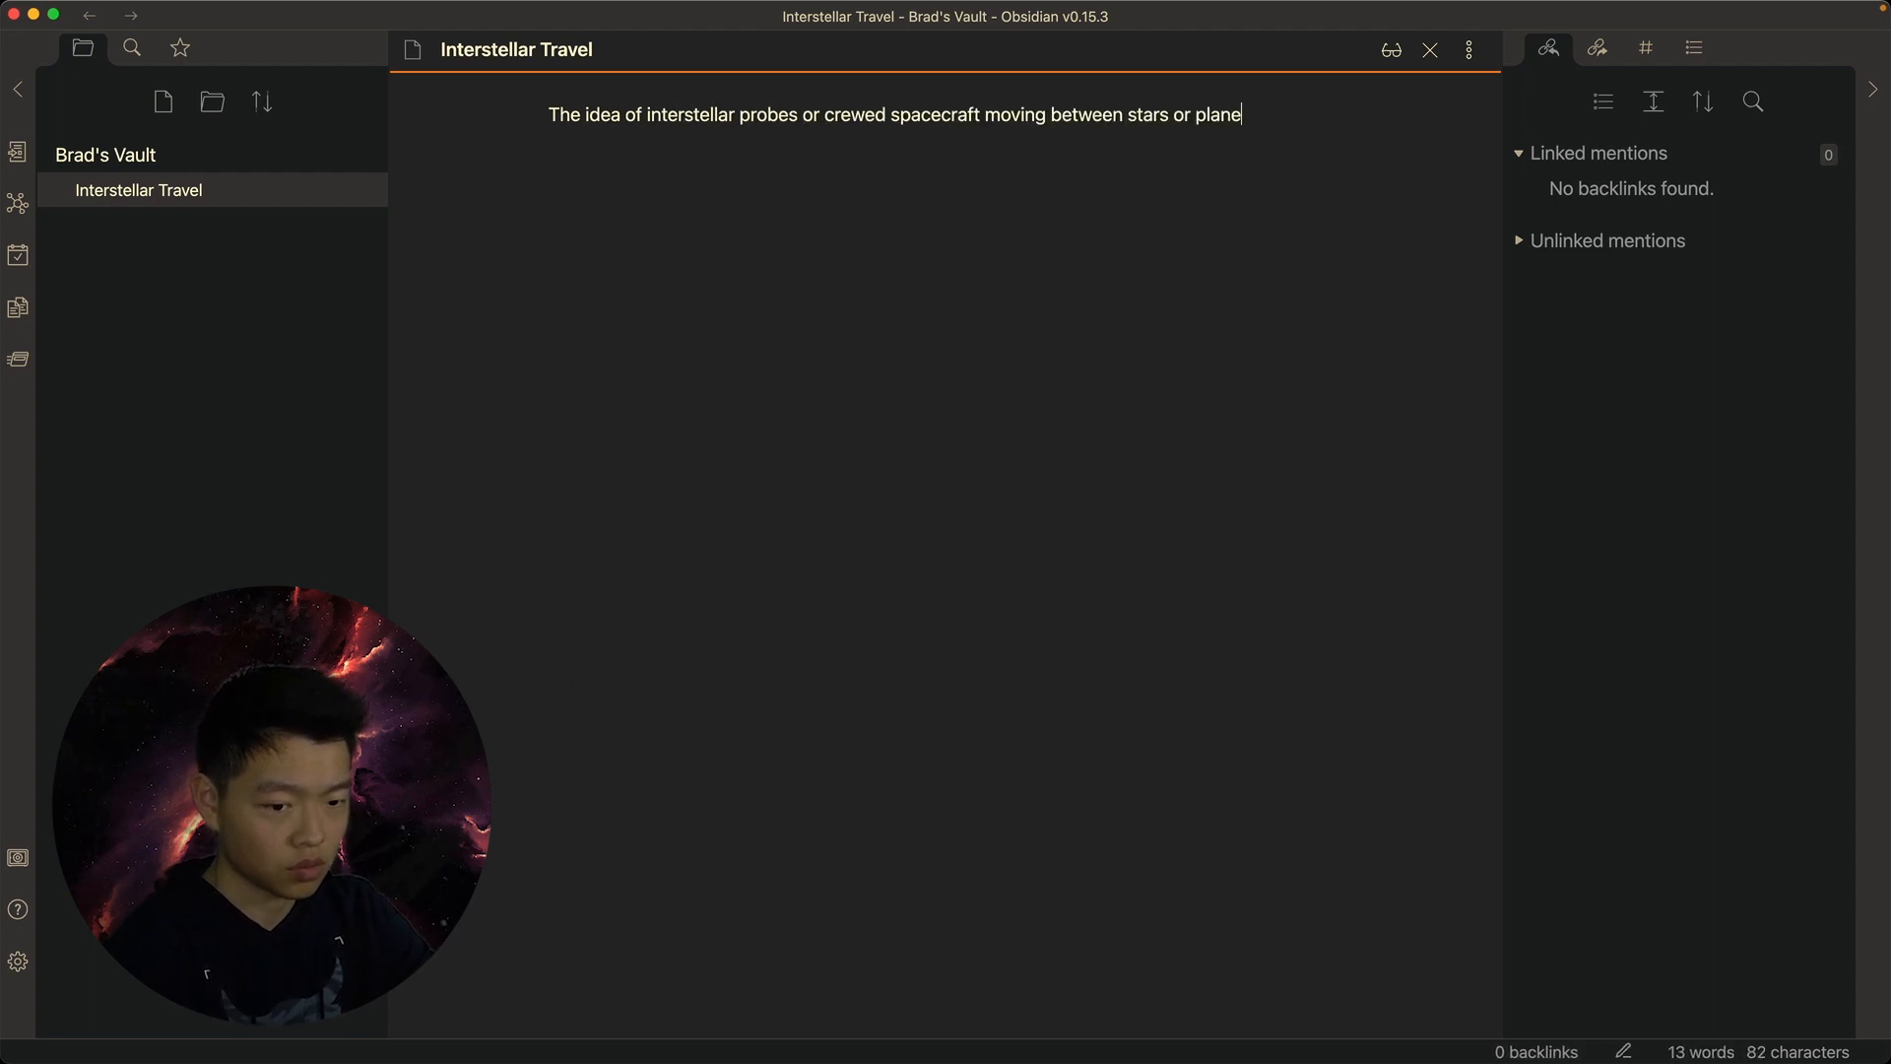
pyautogui.write('tary systems in a galaxy. For e')
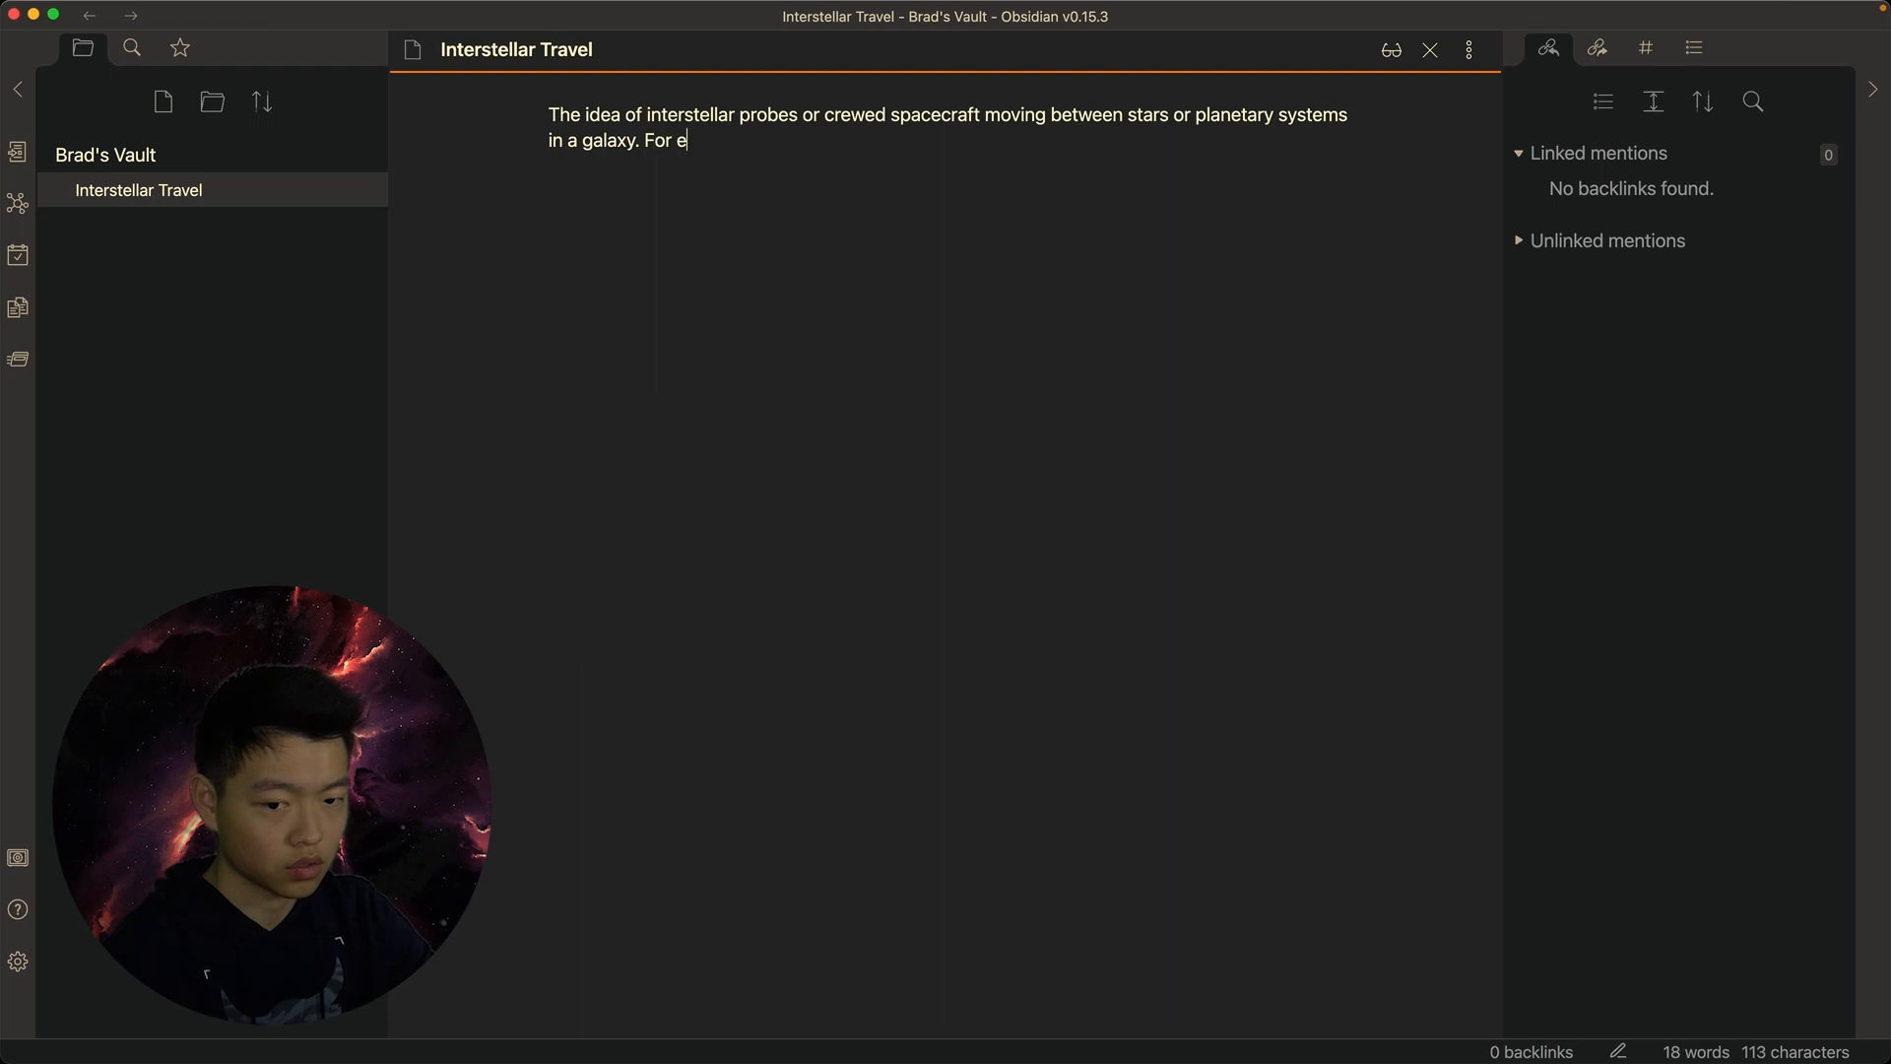
pyautogui.write('xample, the potential traveling from the')
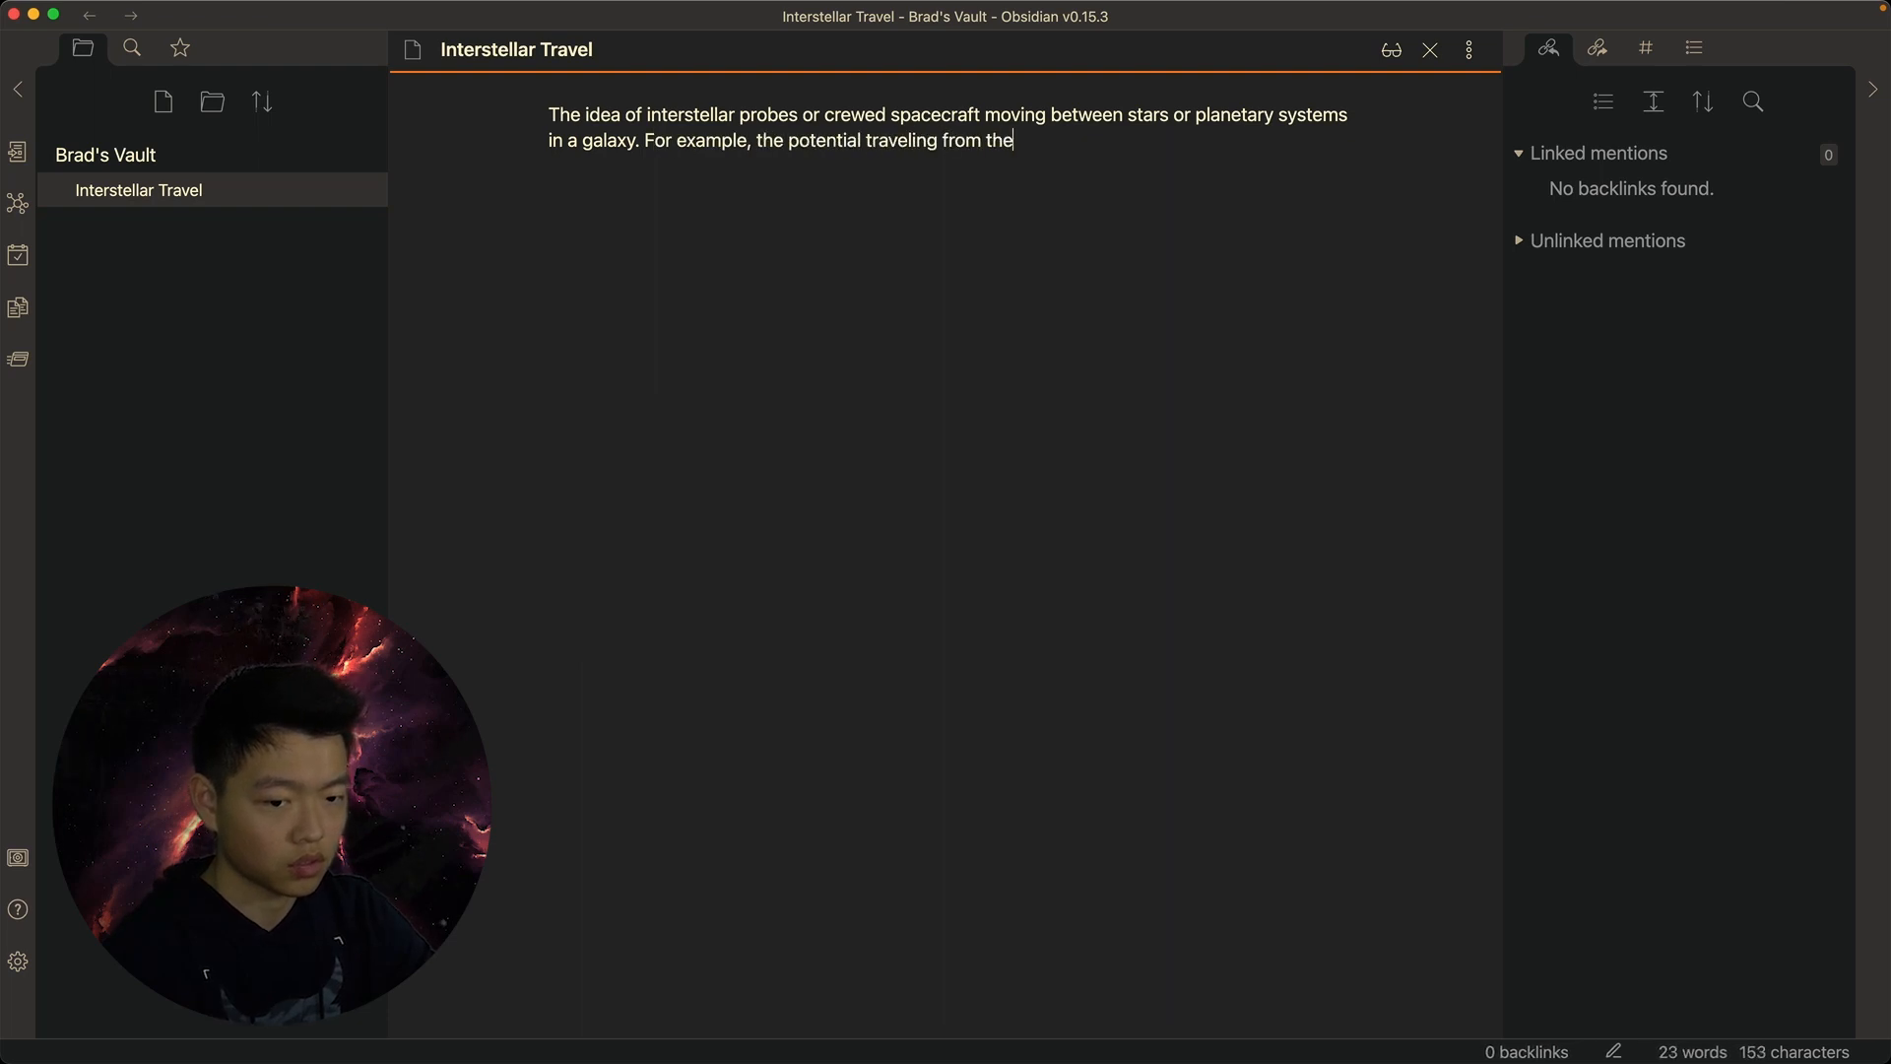
pyautogui.write(' Solar System to Alpha Centauri.')
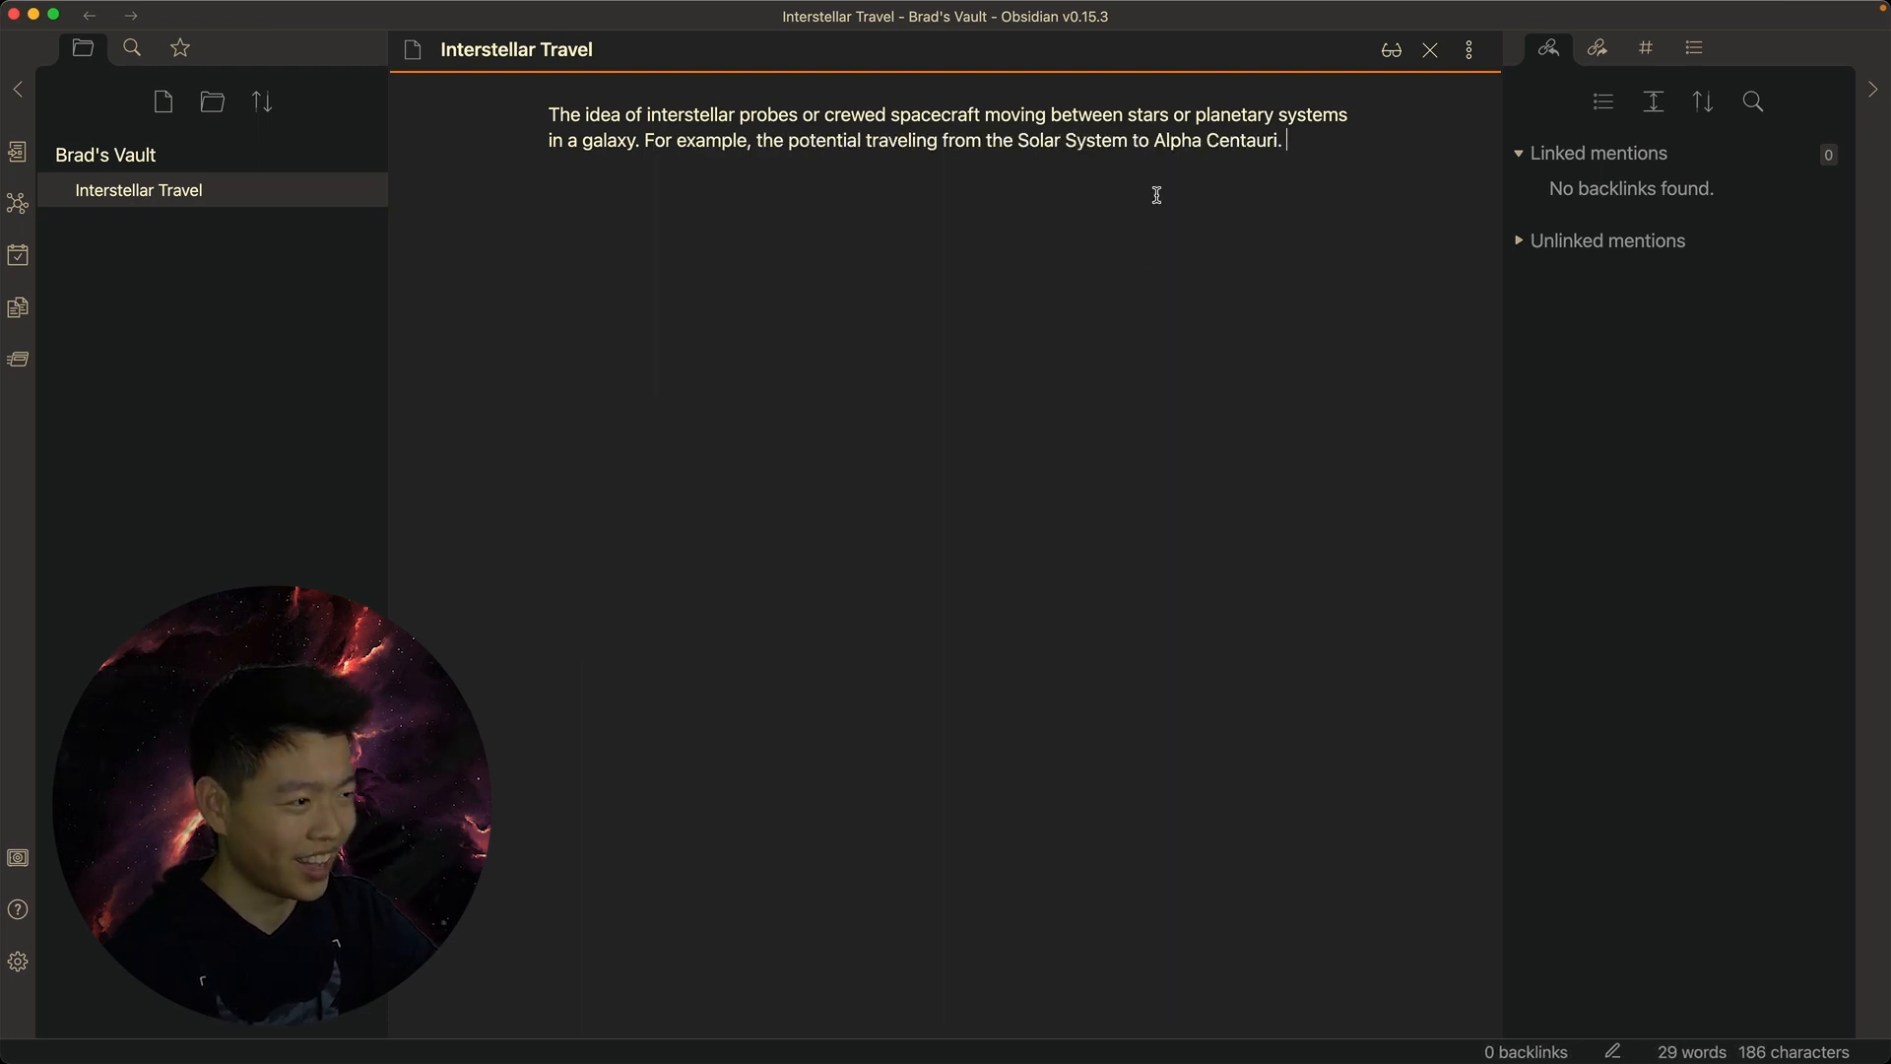
# Turn the words Alpha Centauri in the text into an internal link and create the linked note from it
pyautogui.moveTo(1153, 139); pyautogui.dragTo(1278, 137)
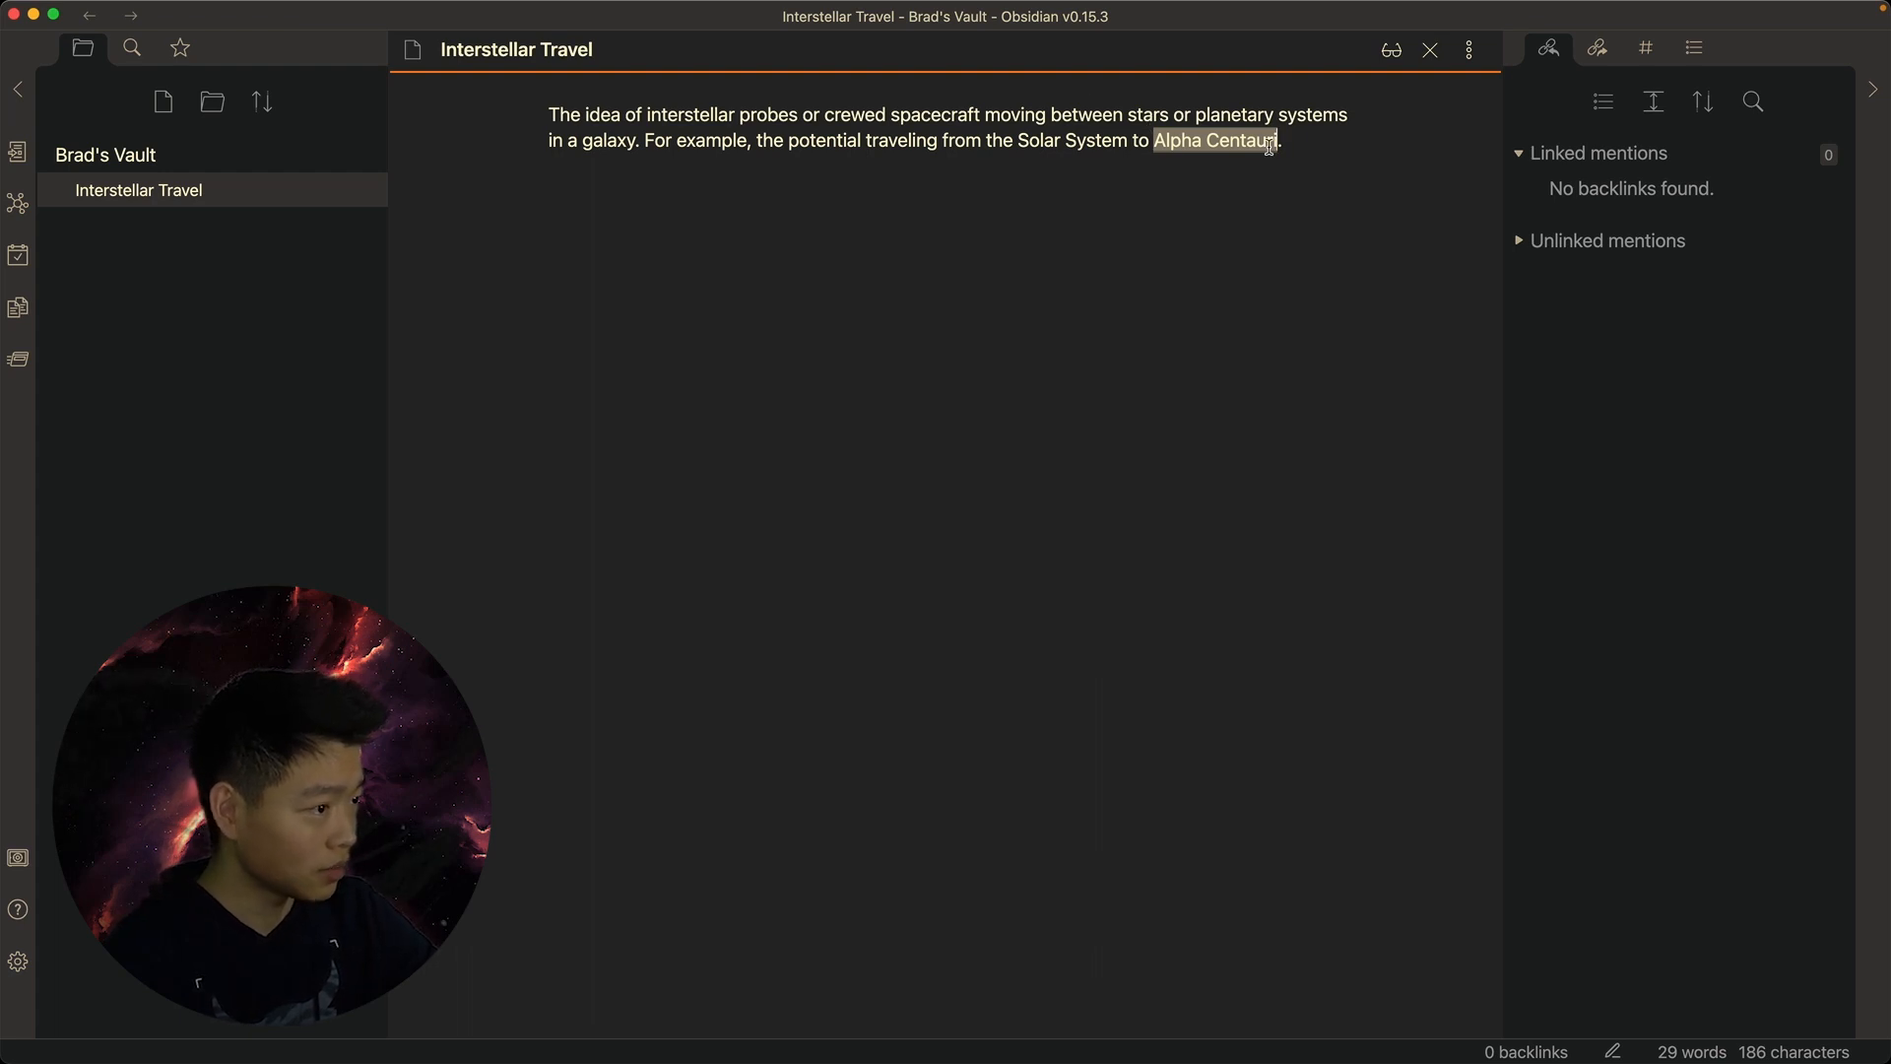
pyautogui.write('[[')
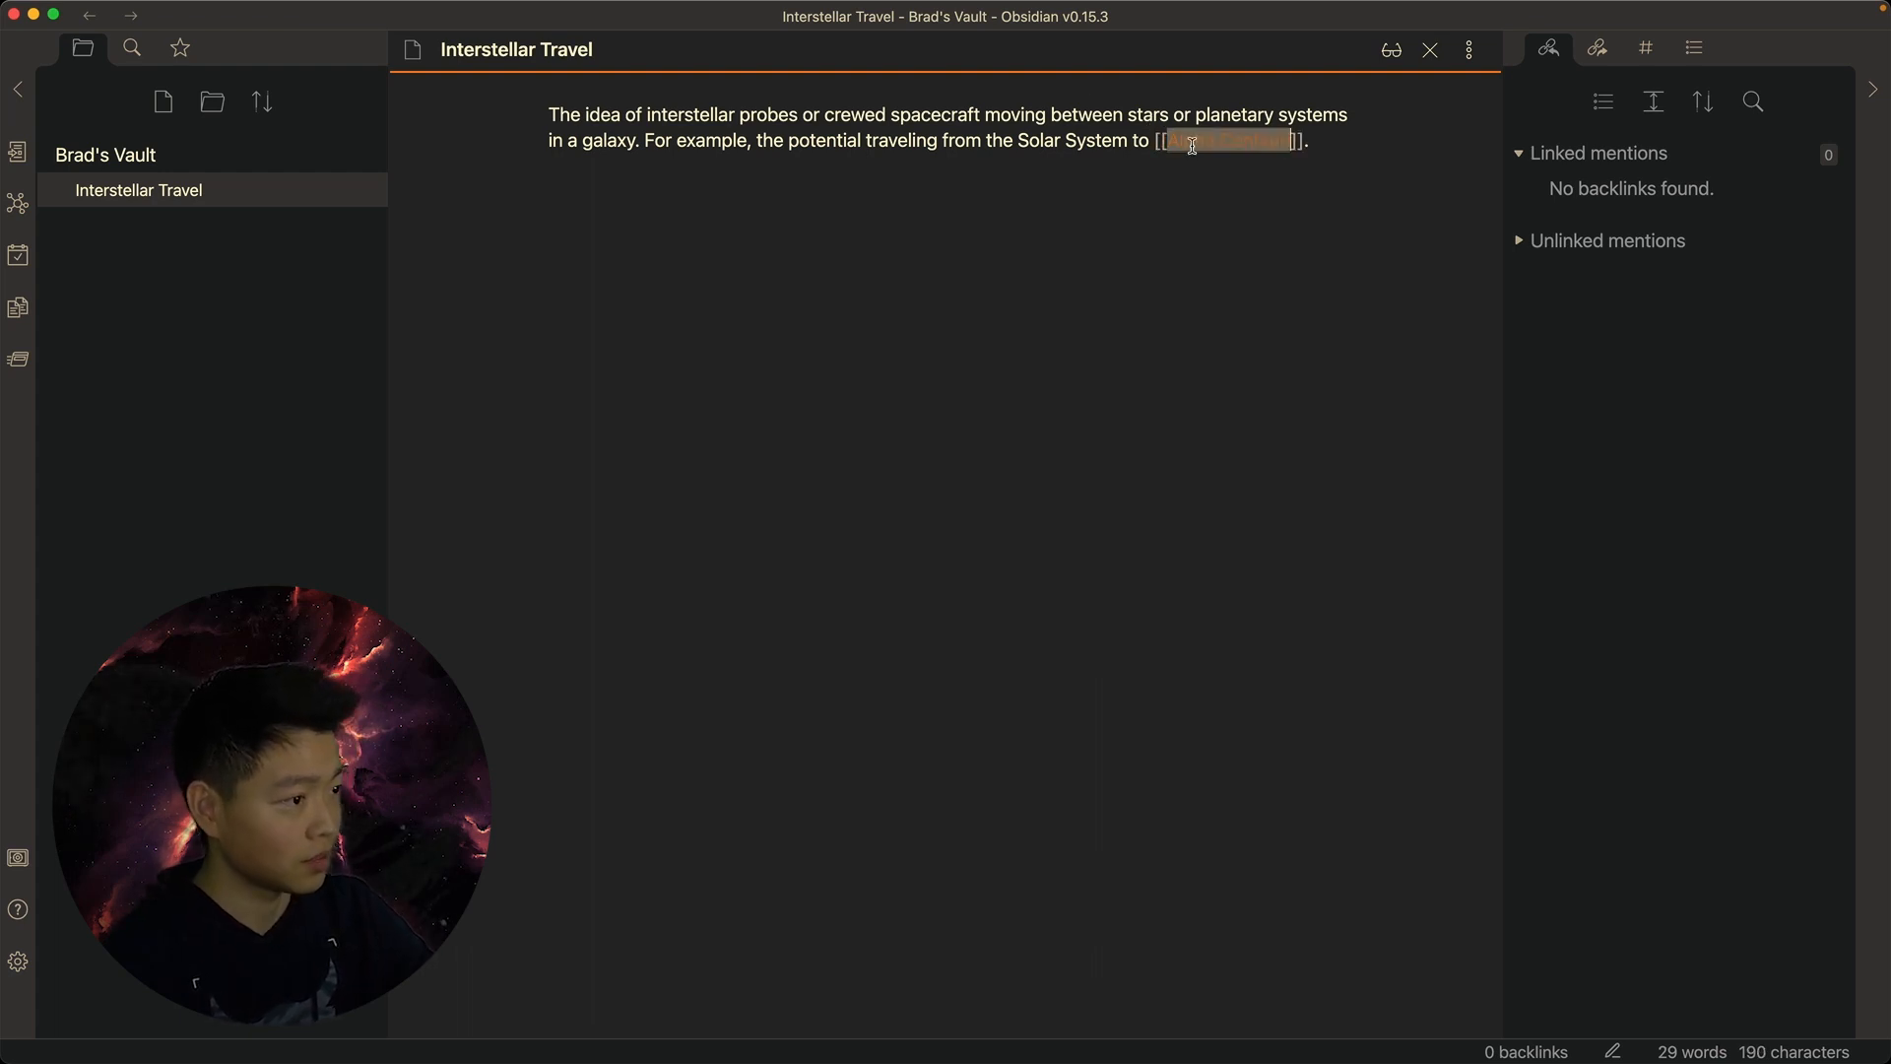
pyautogui.click(1159, 141)
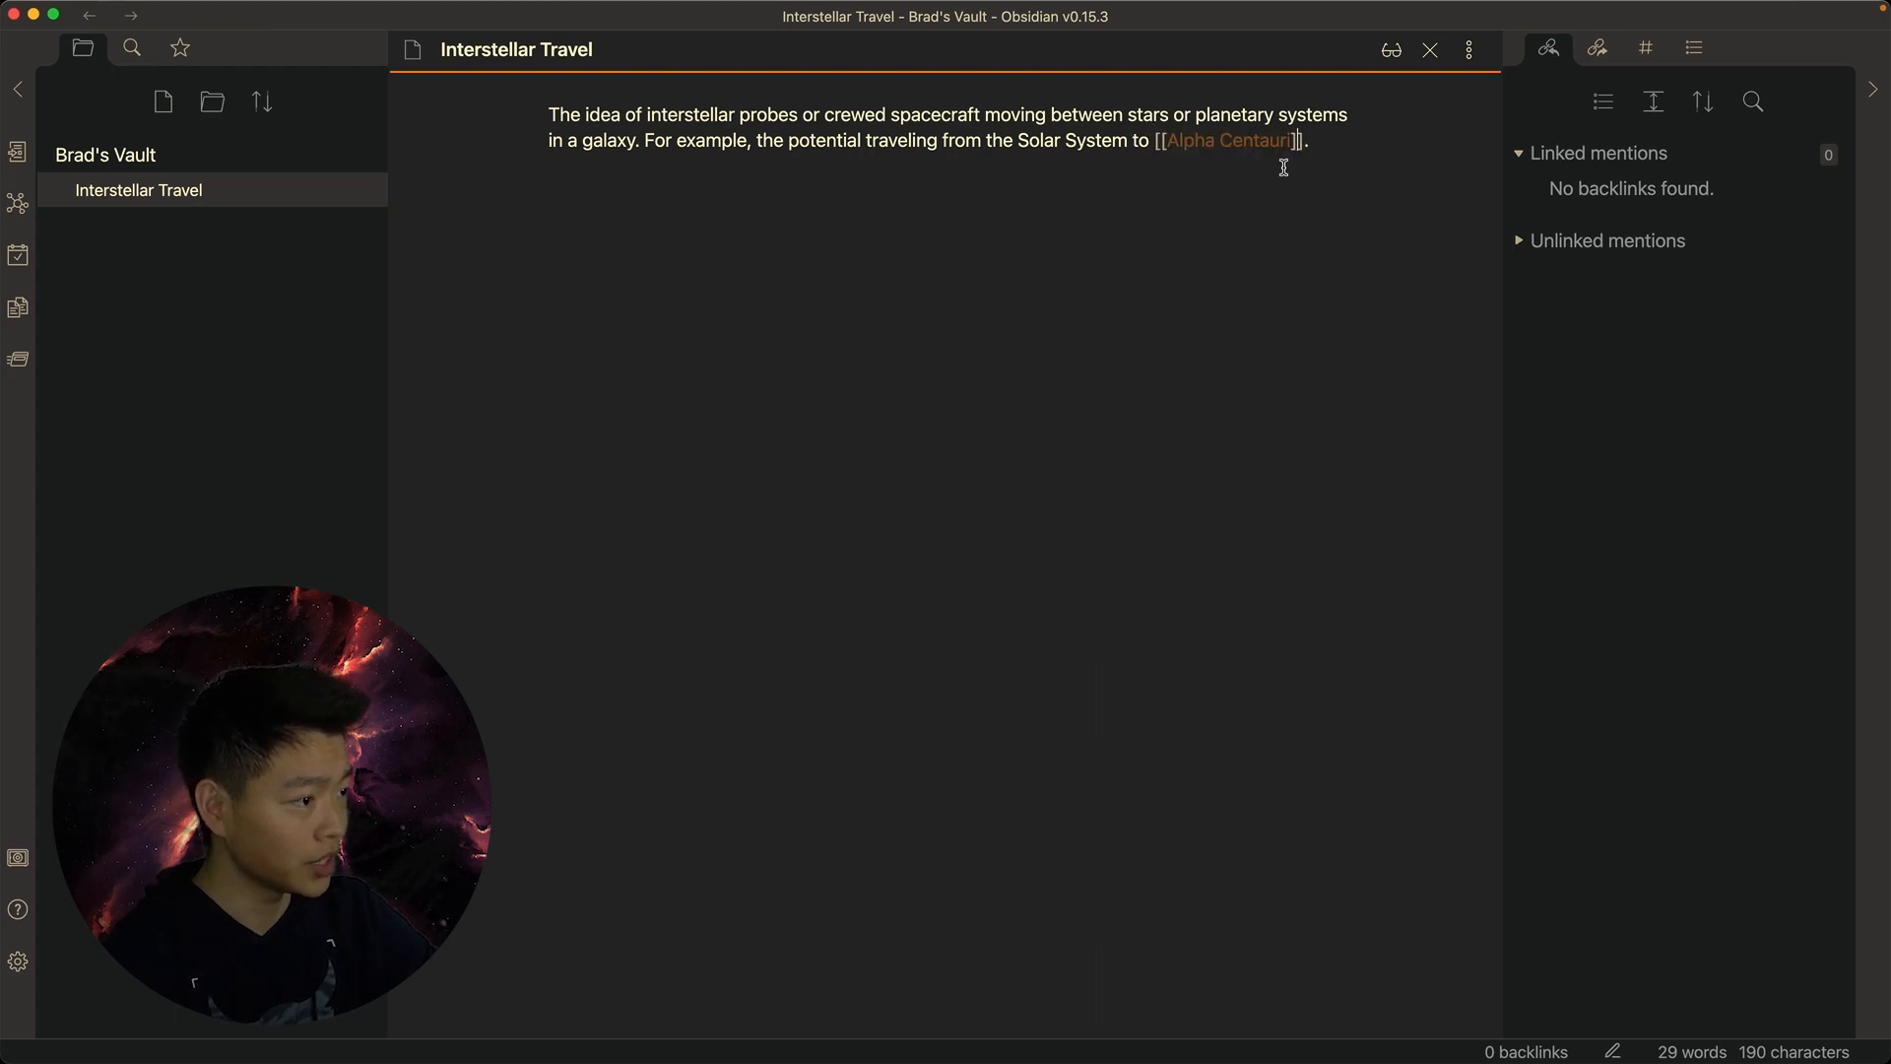
pyautogui.click(1348, 137)
pyautogui.click(1226, 147)
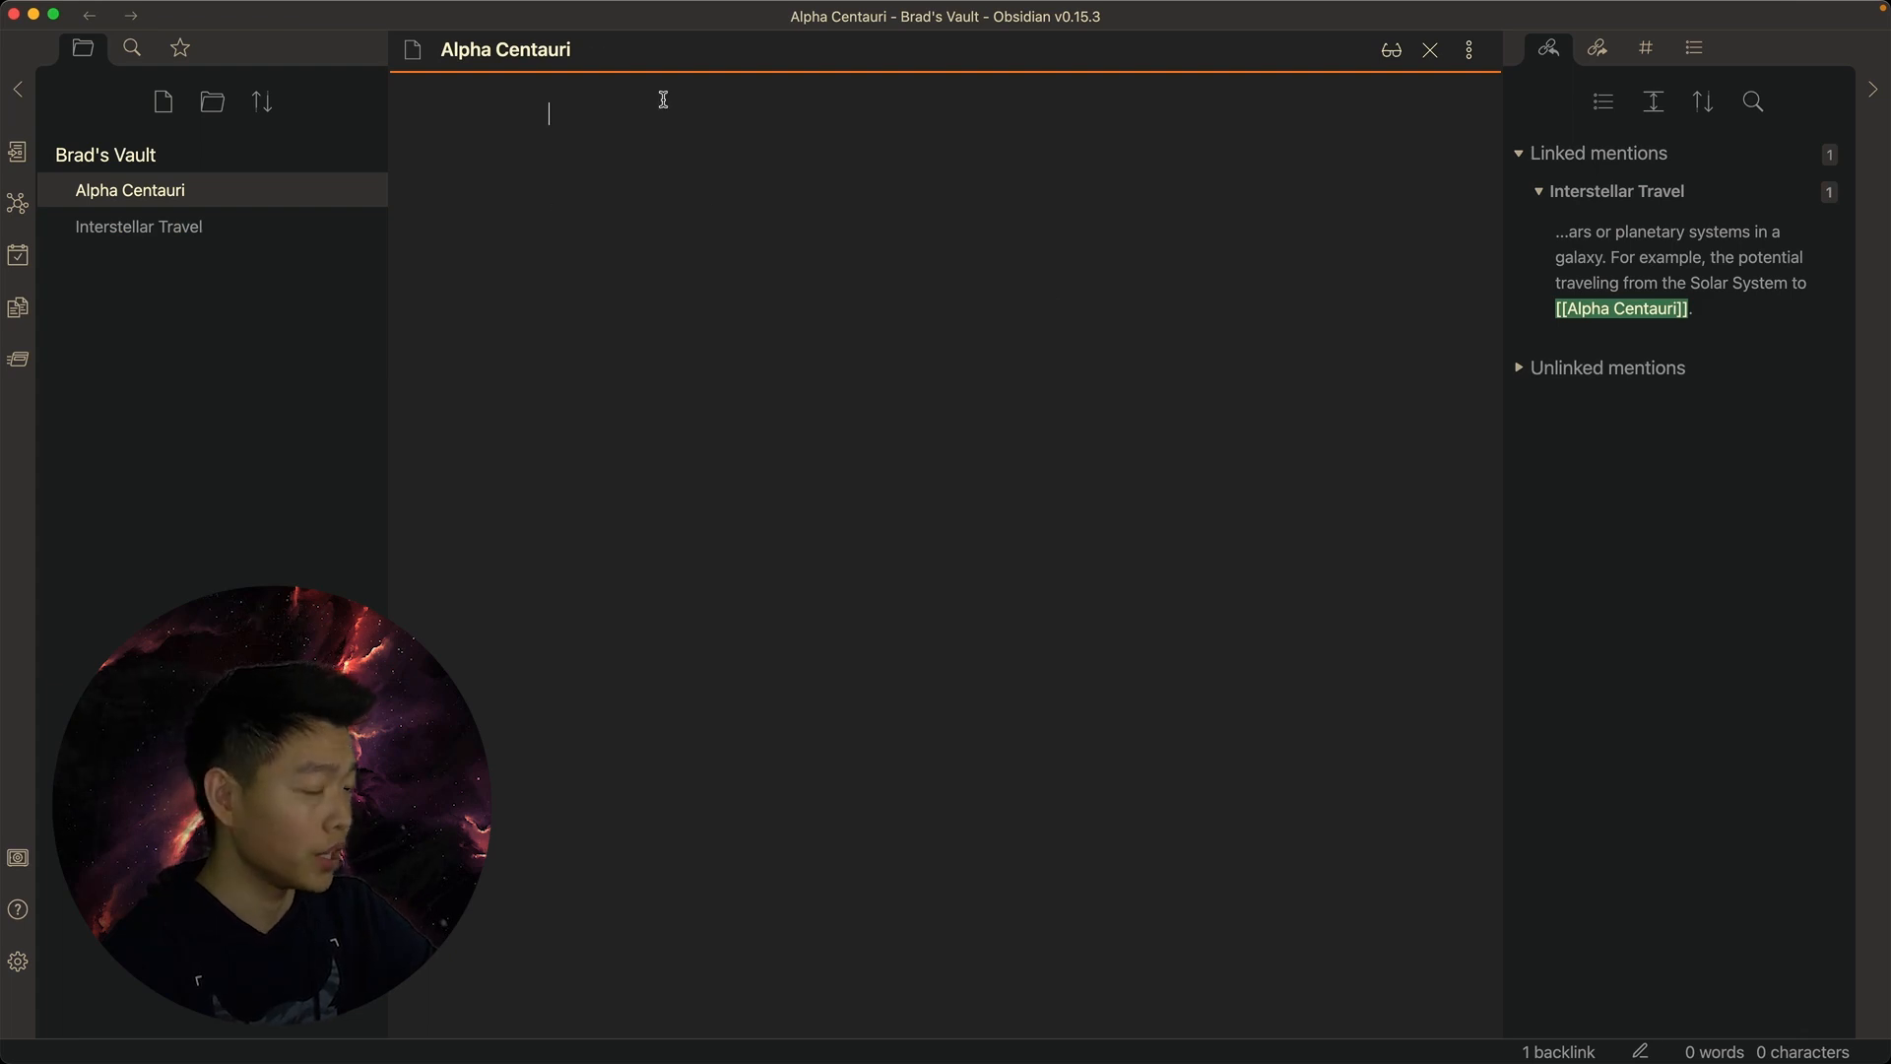
# Move between the two notes by following the Alpha Centauri link and the Interstellar Travel linked mention
pyautogui.click(604, 46)
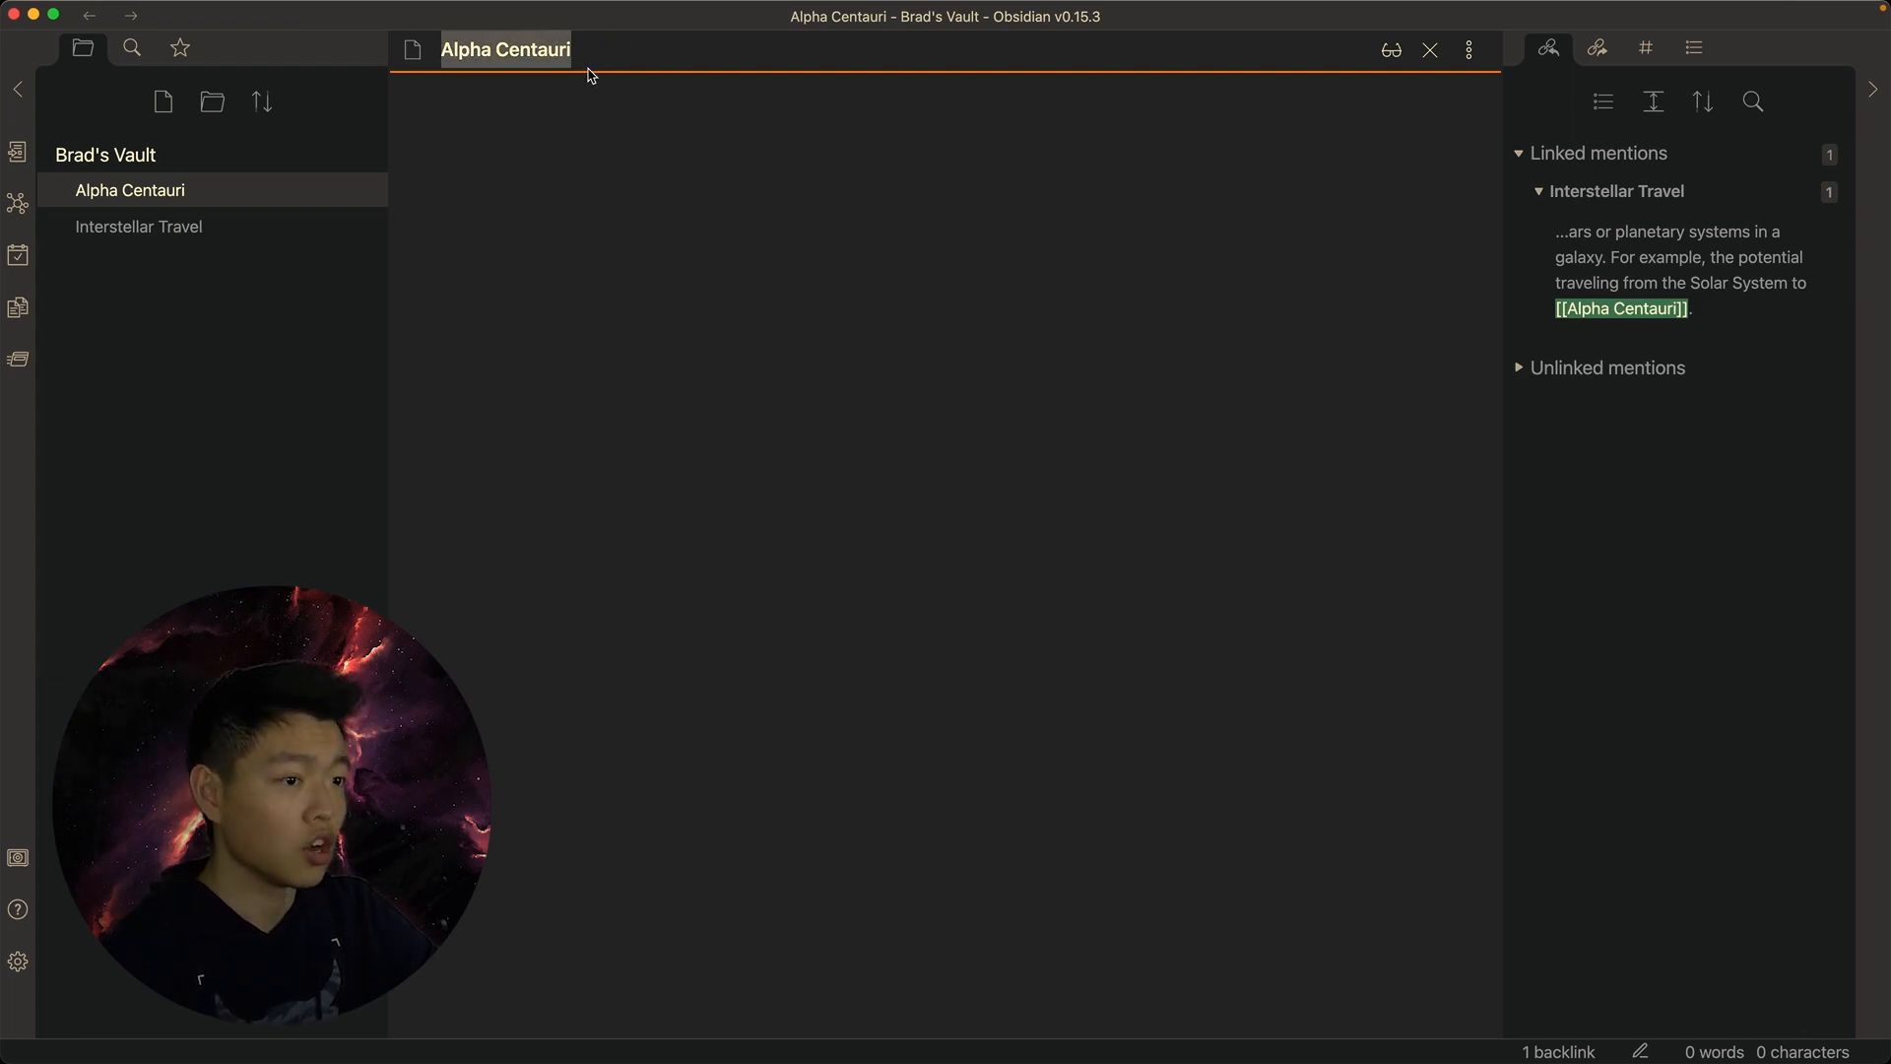
pyautogui.click(296, 226)
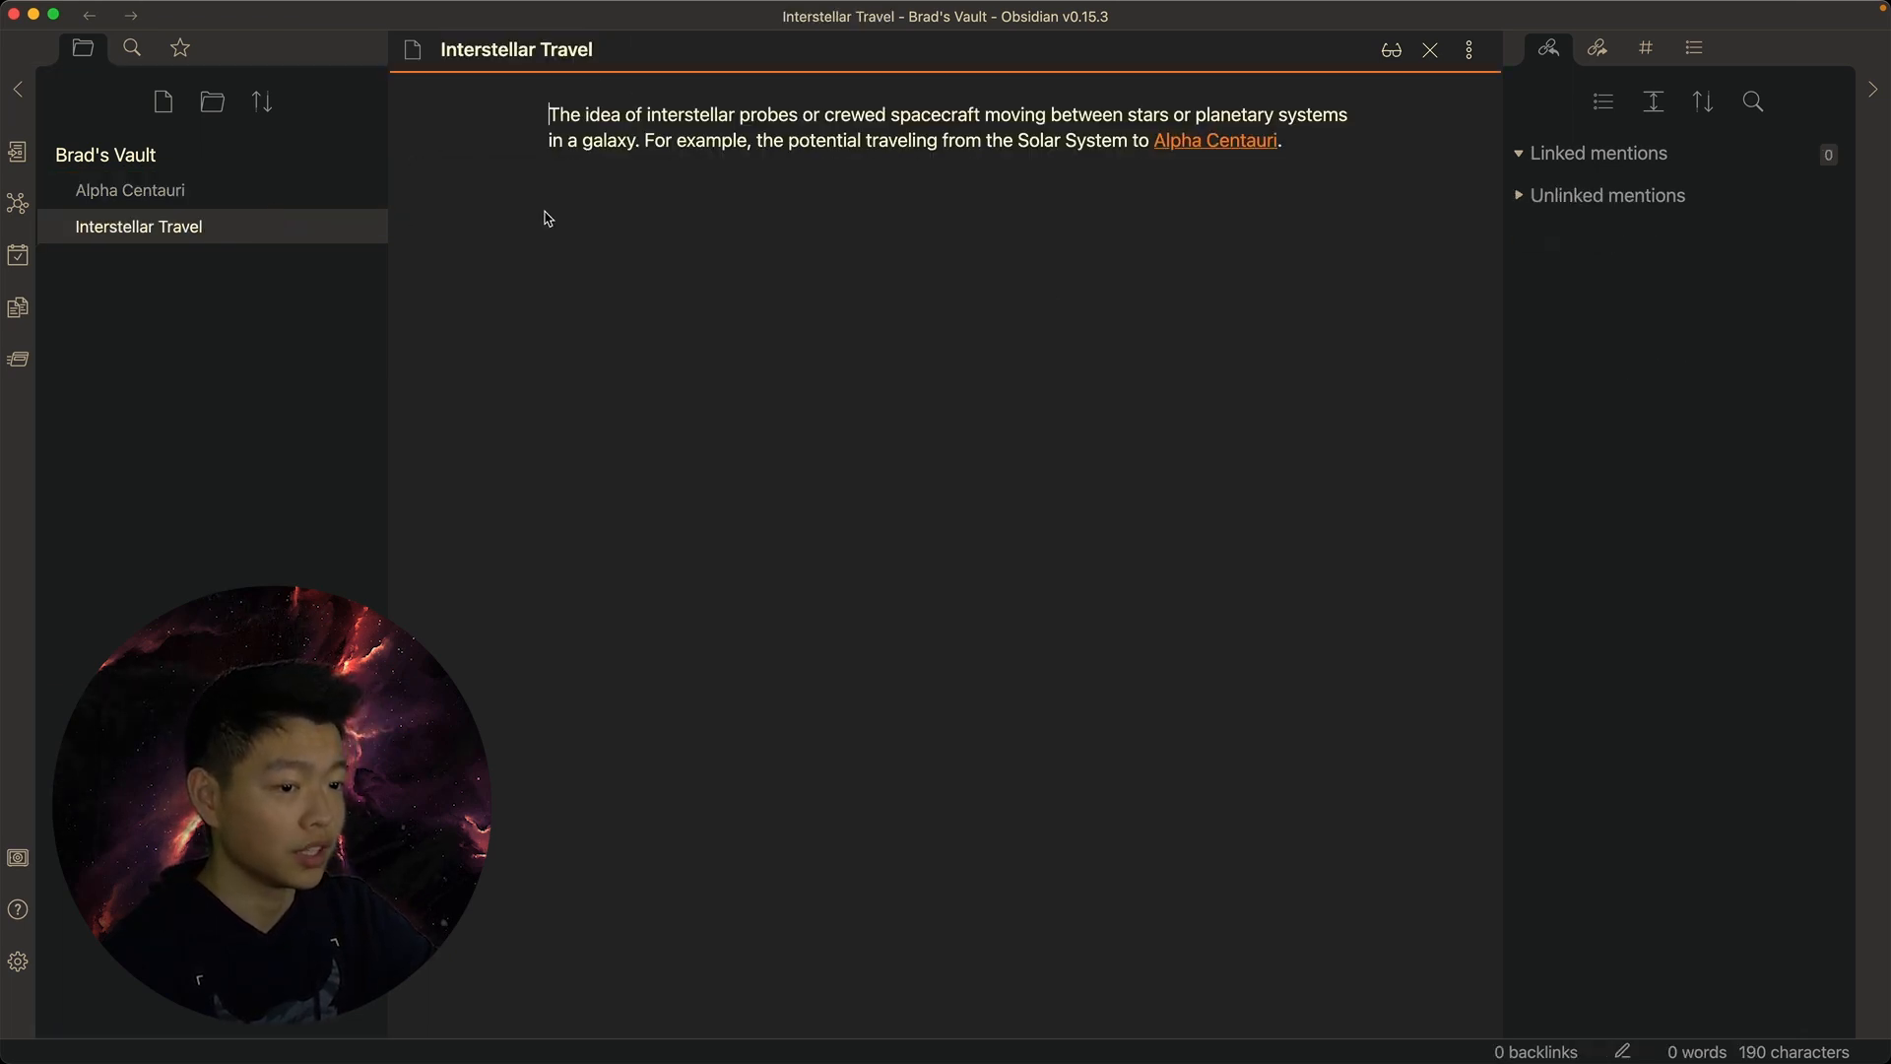
pyautogui.click(1221, 146)
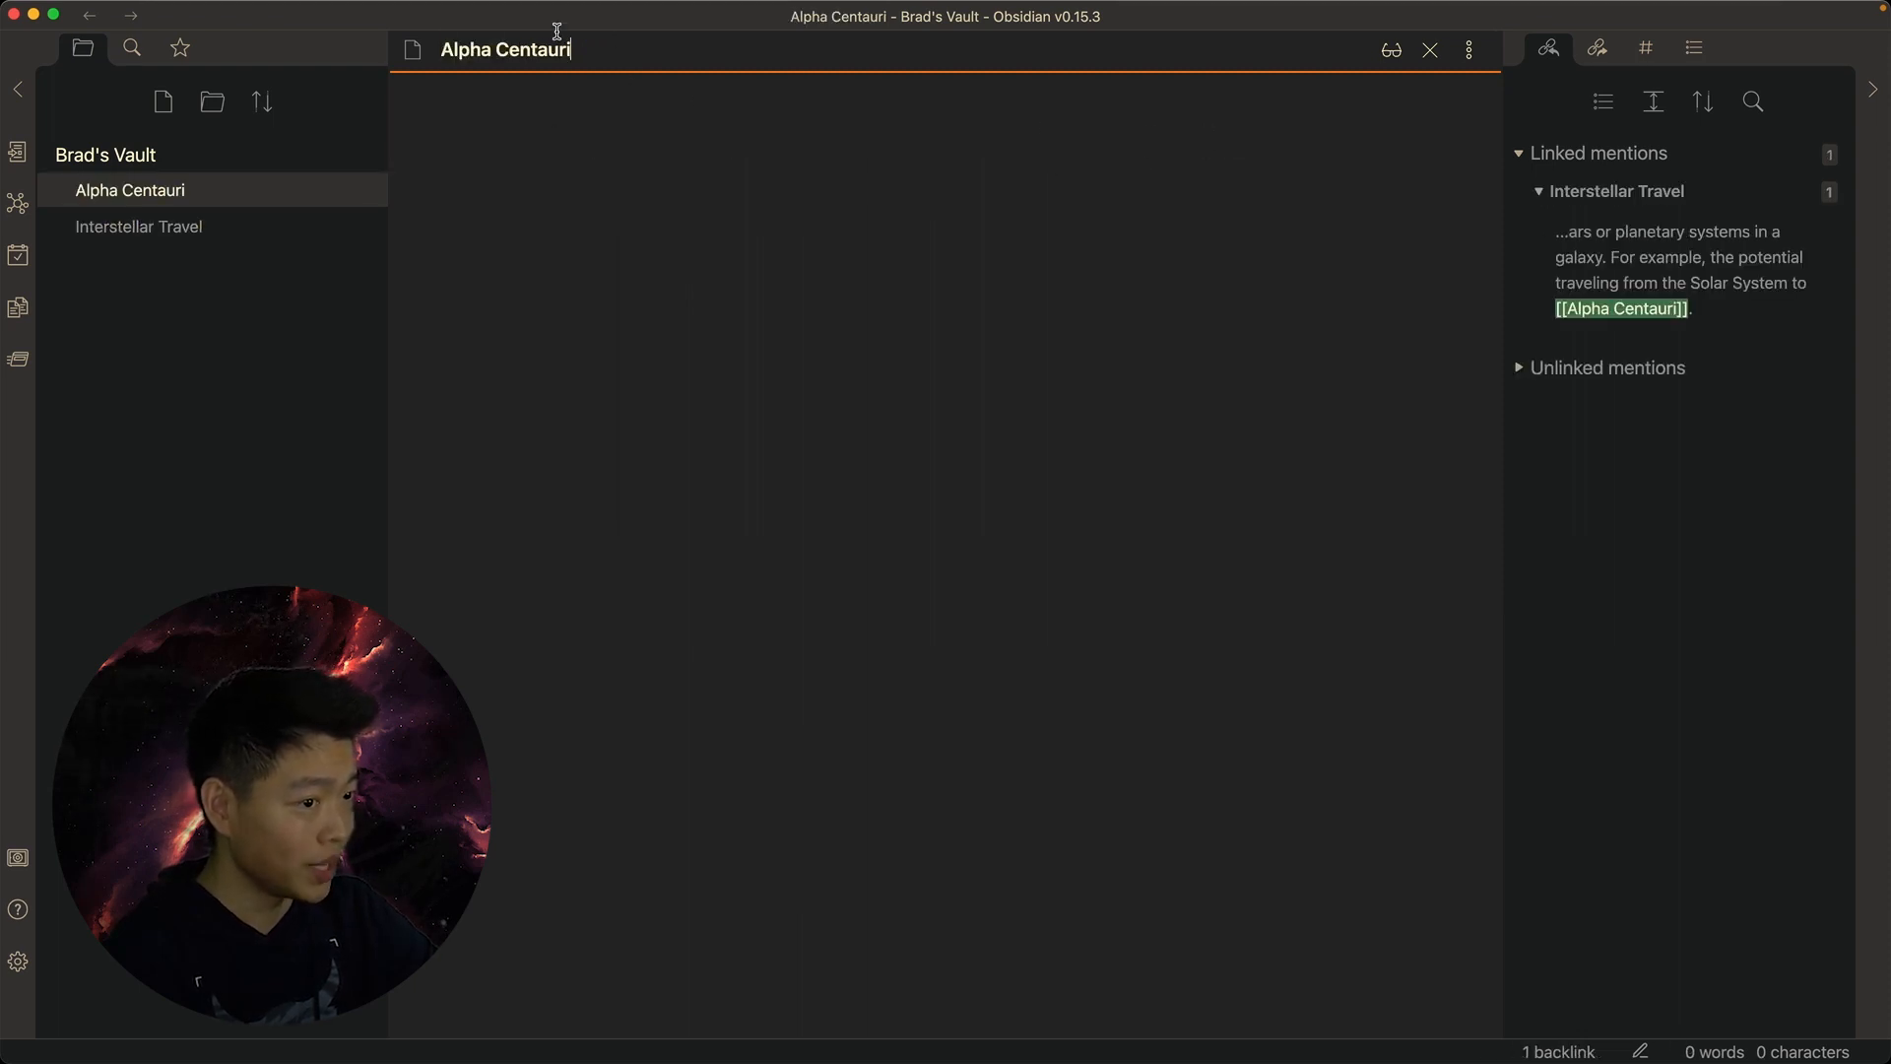
pyautogui.click(588, 41)
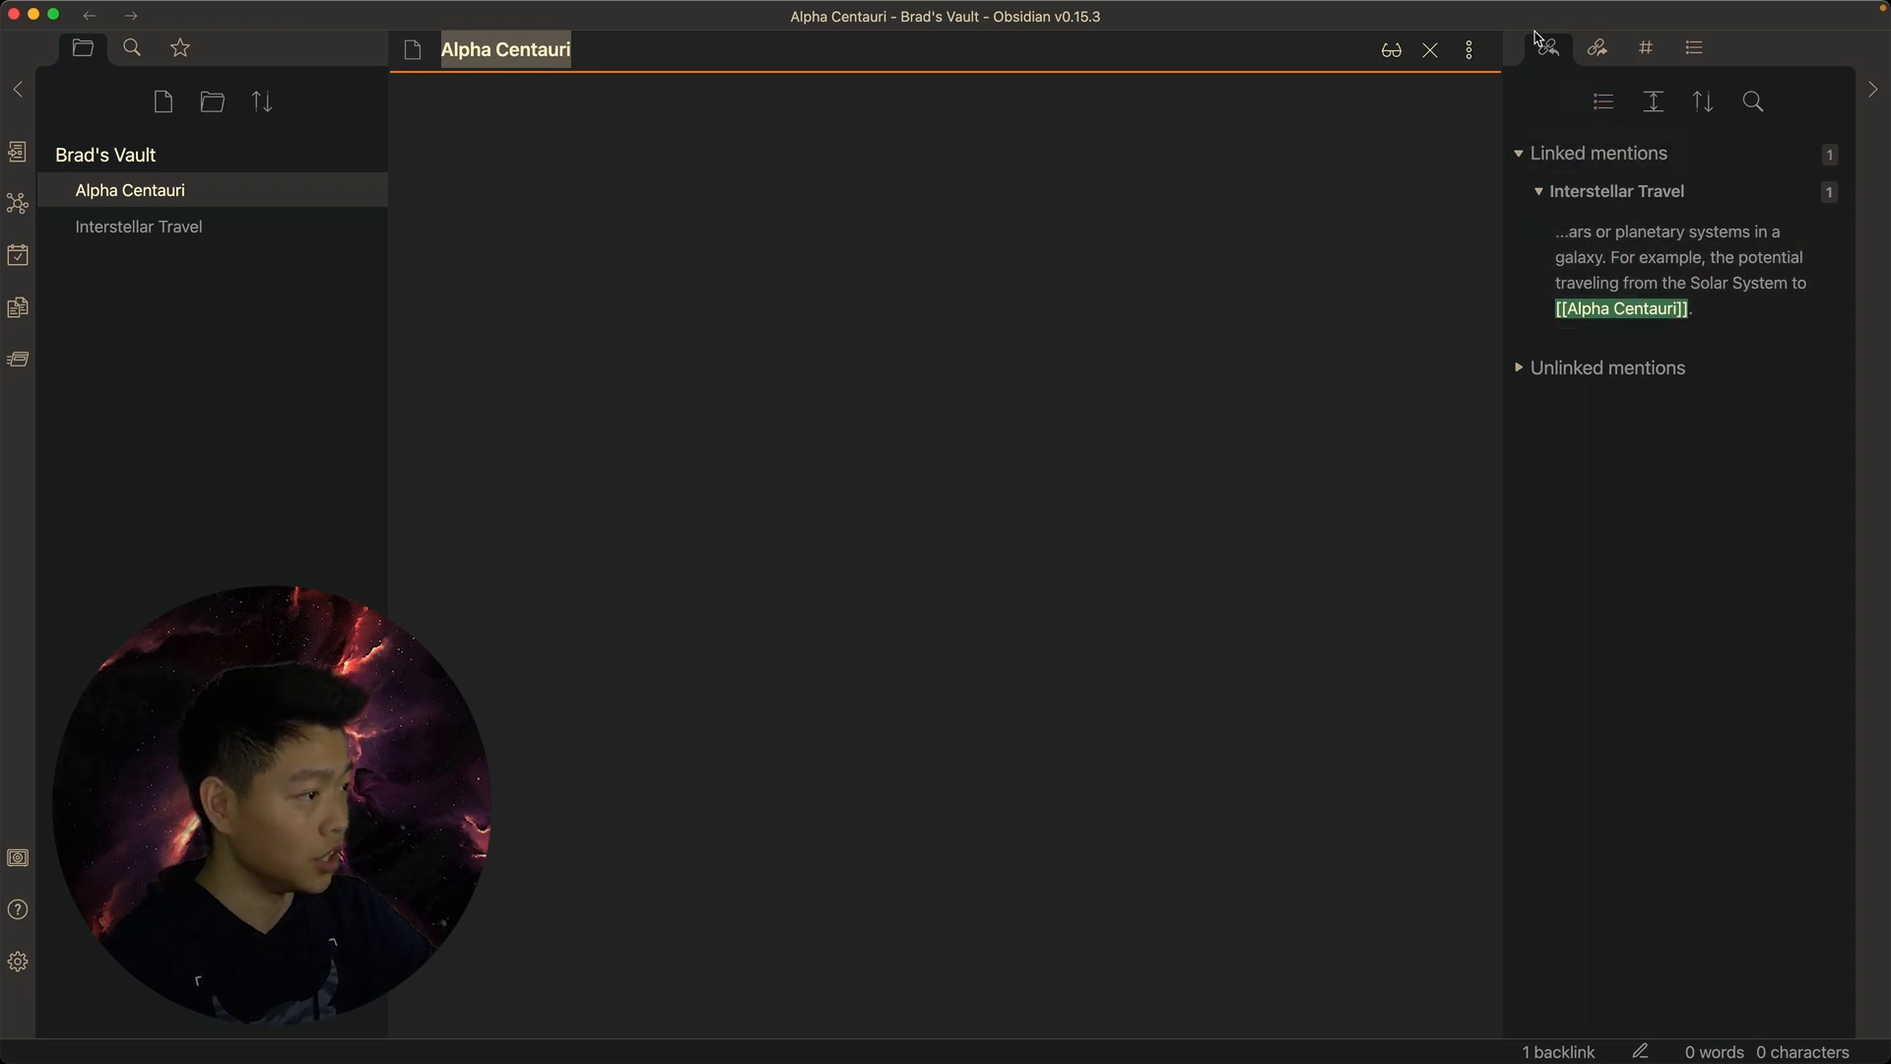
pyautogui.click(1620, 258)
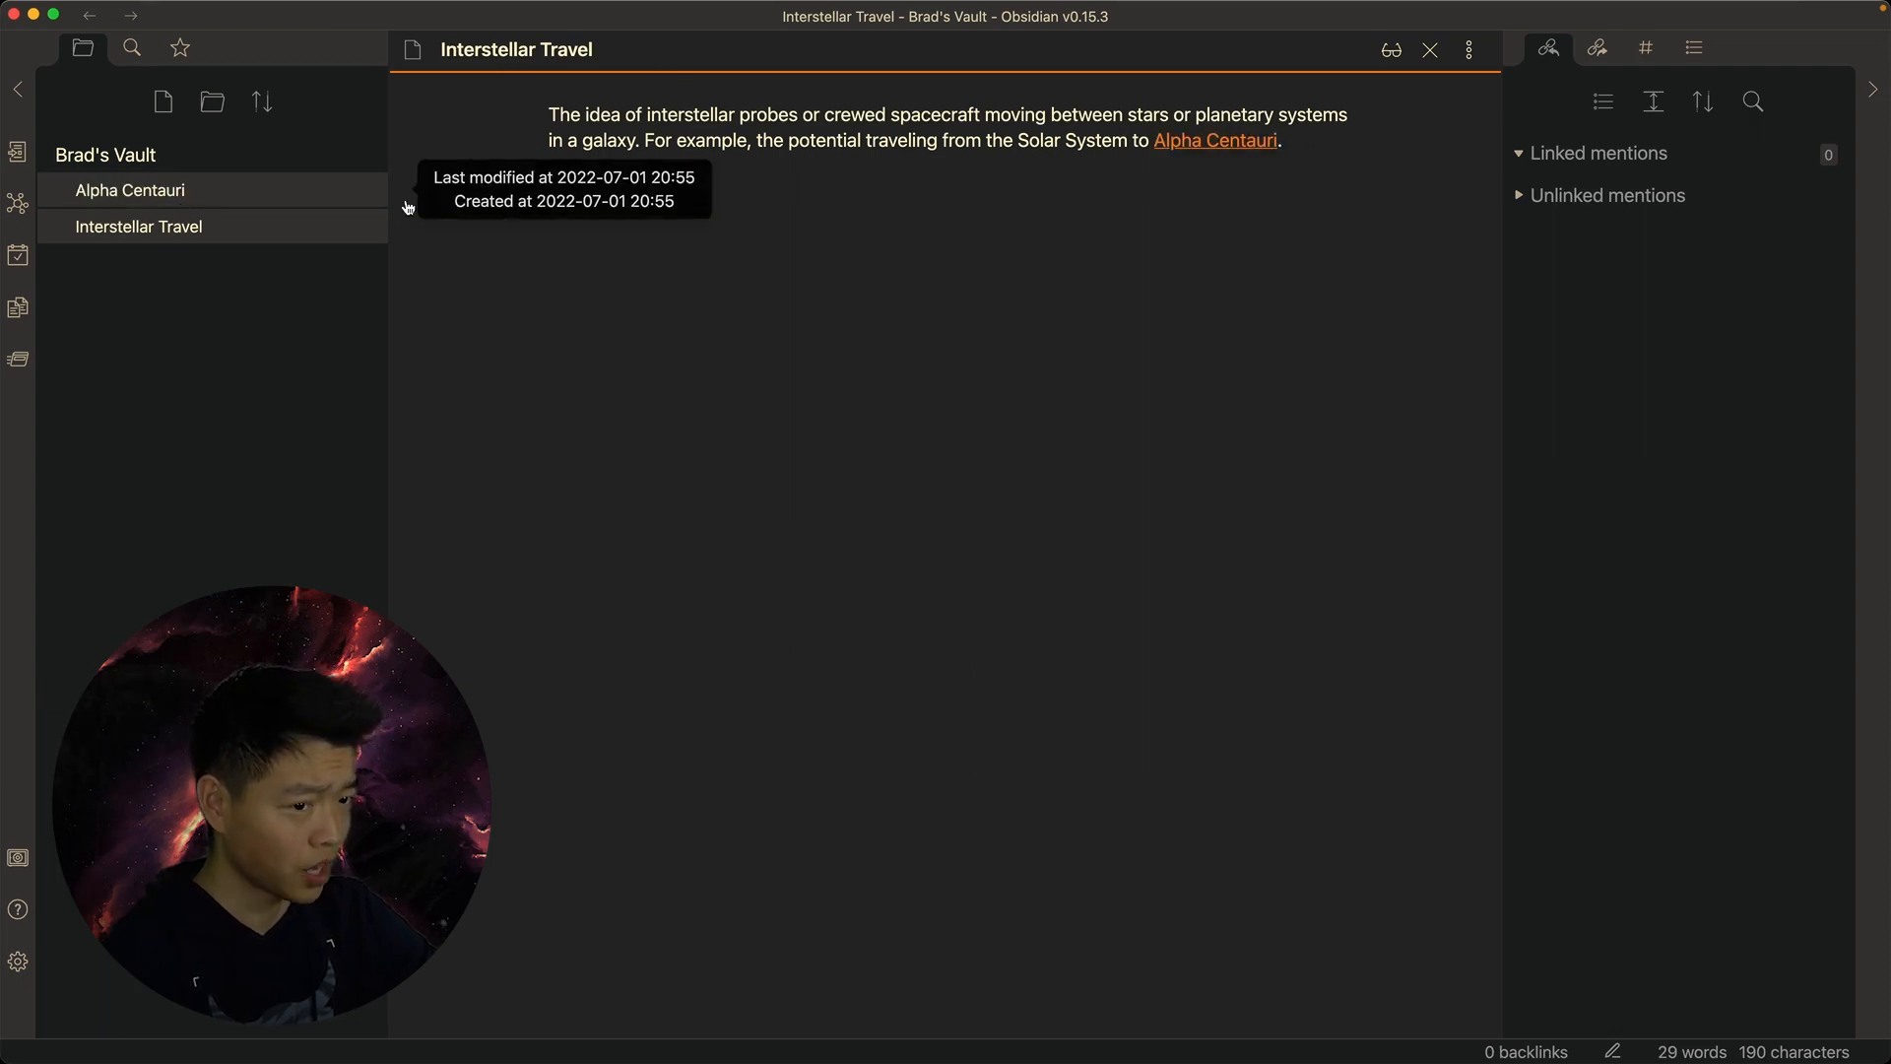
# In the Alpha Centauri note write "A gravitationally bound system of the closest 3 stars and their exoplanets to our Solar System. Most notably, Proxima Centauri b."
pyautogui.click(133, 190)
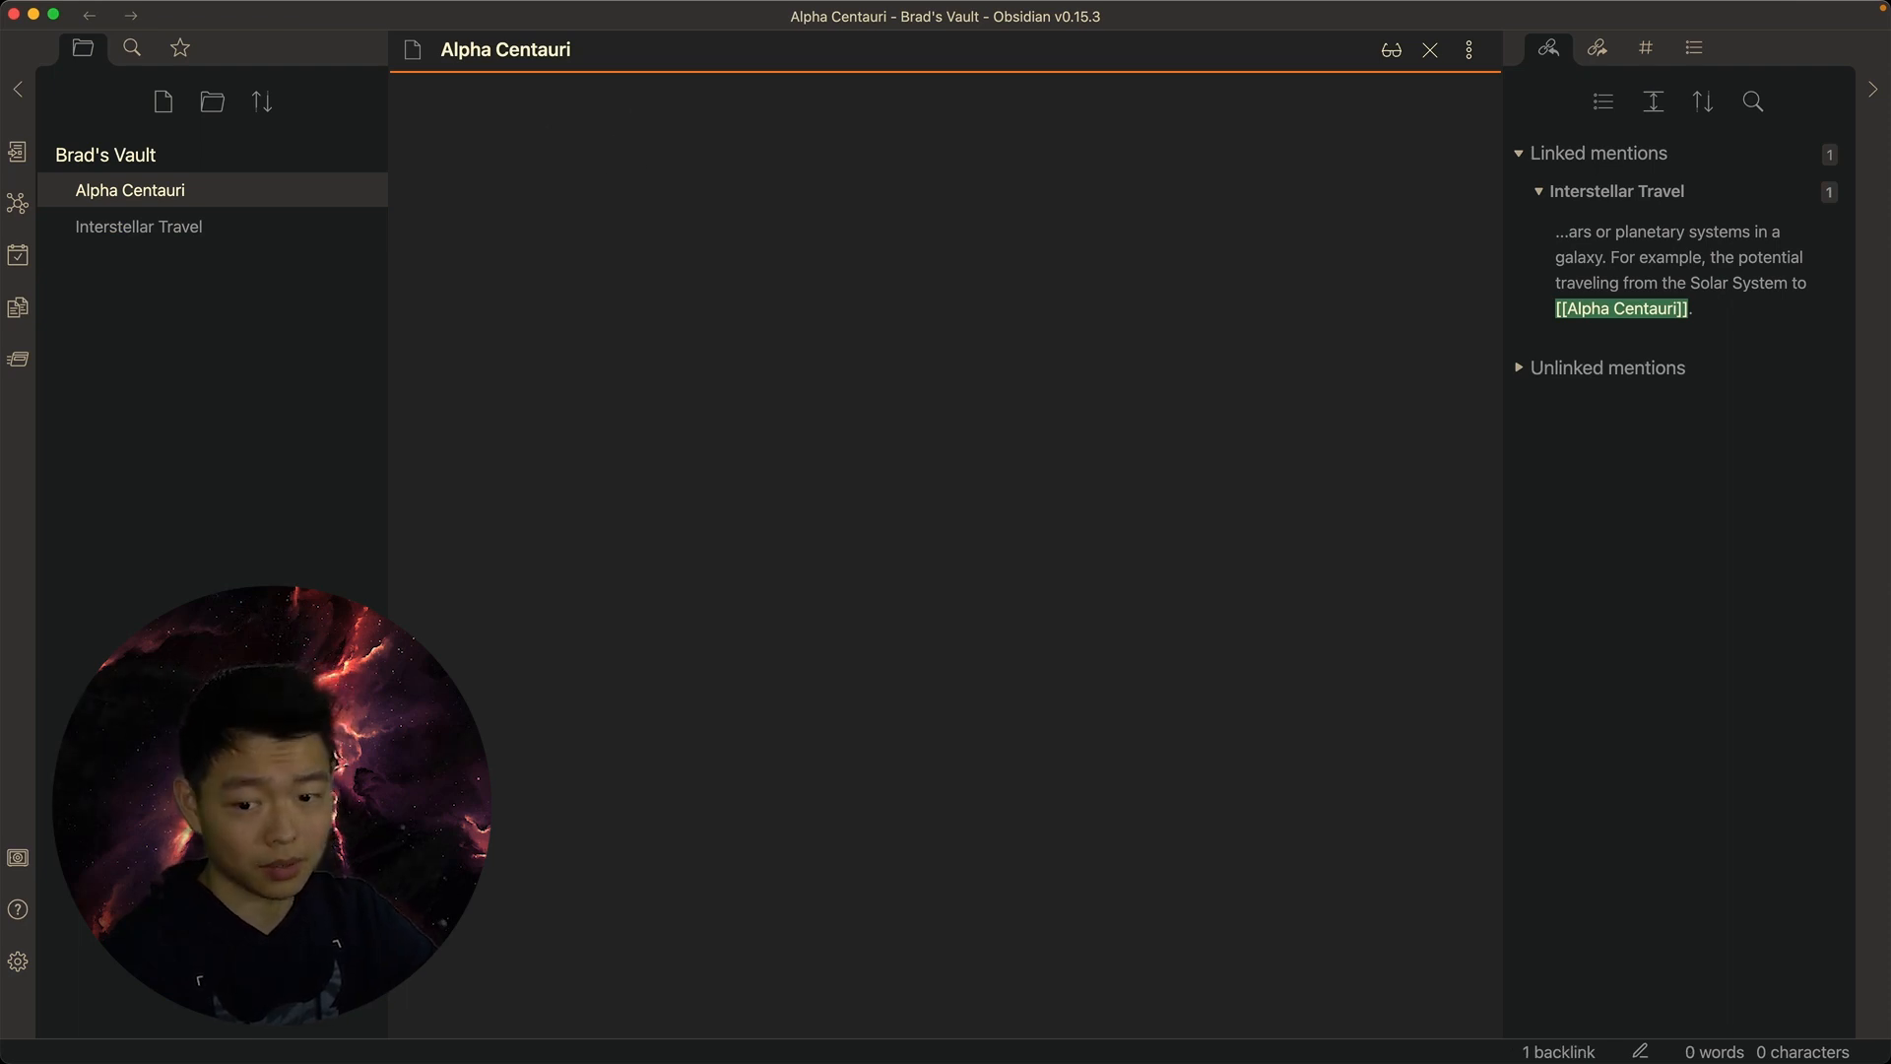
pyautogui.write('A gravitationally bound system of t')
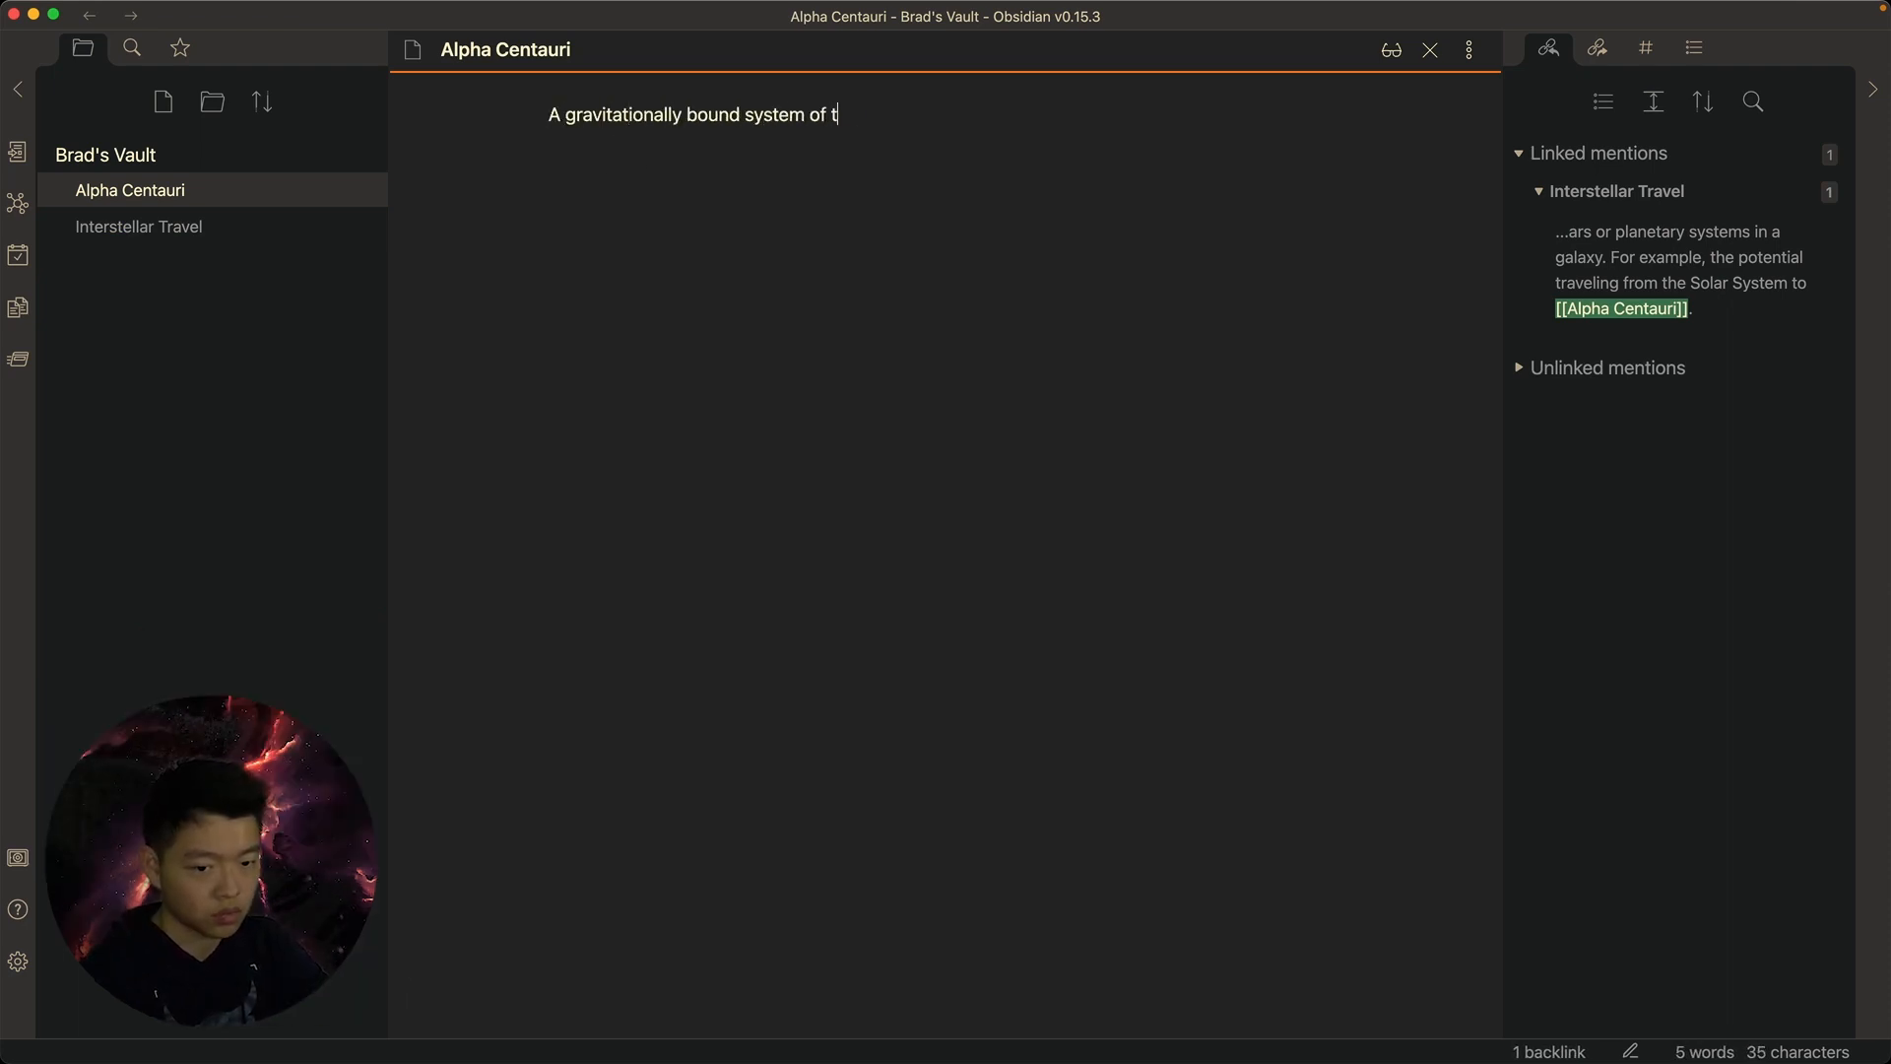
pyautogui.write('he closest 3 stars and their exoplanets')
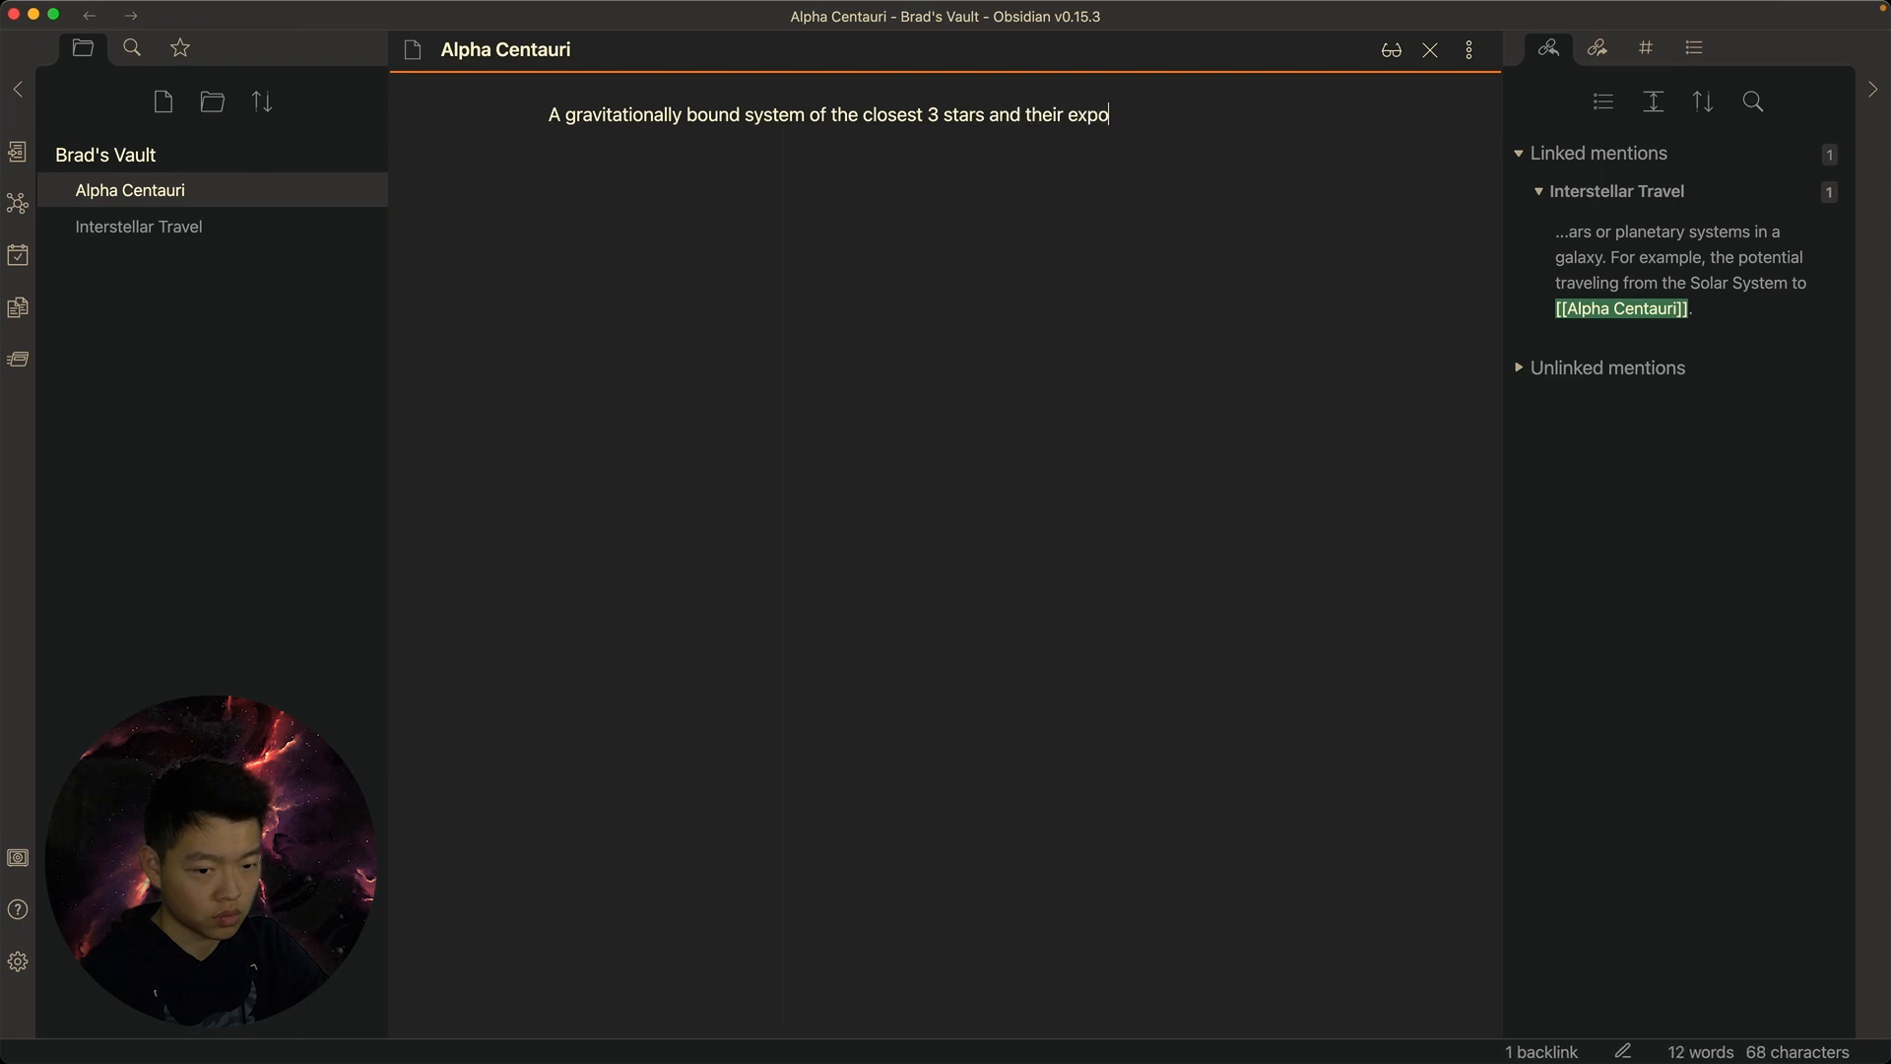
pyautogui.write(' to our Solar Syst')
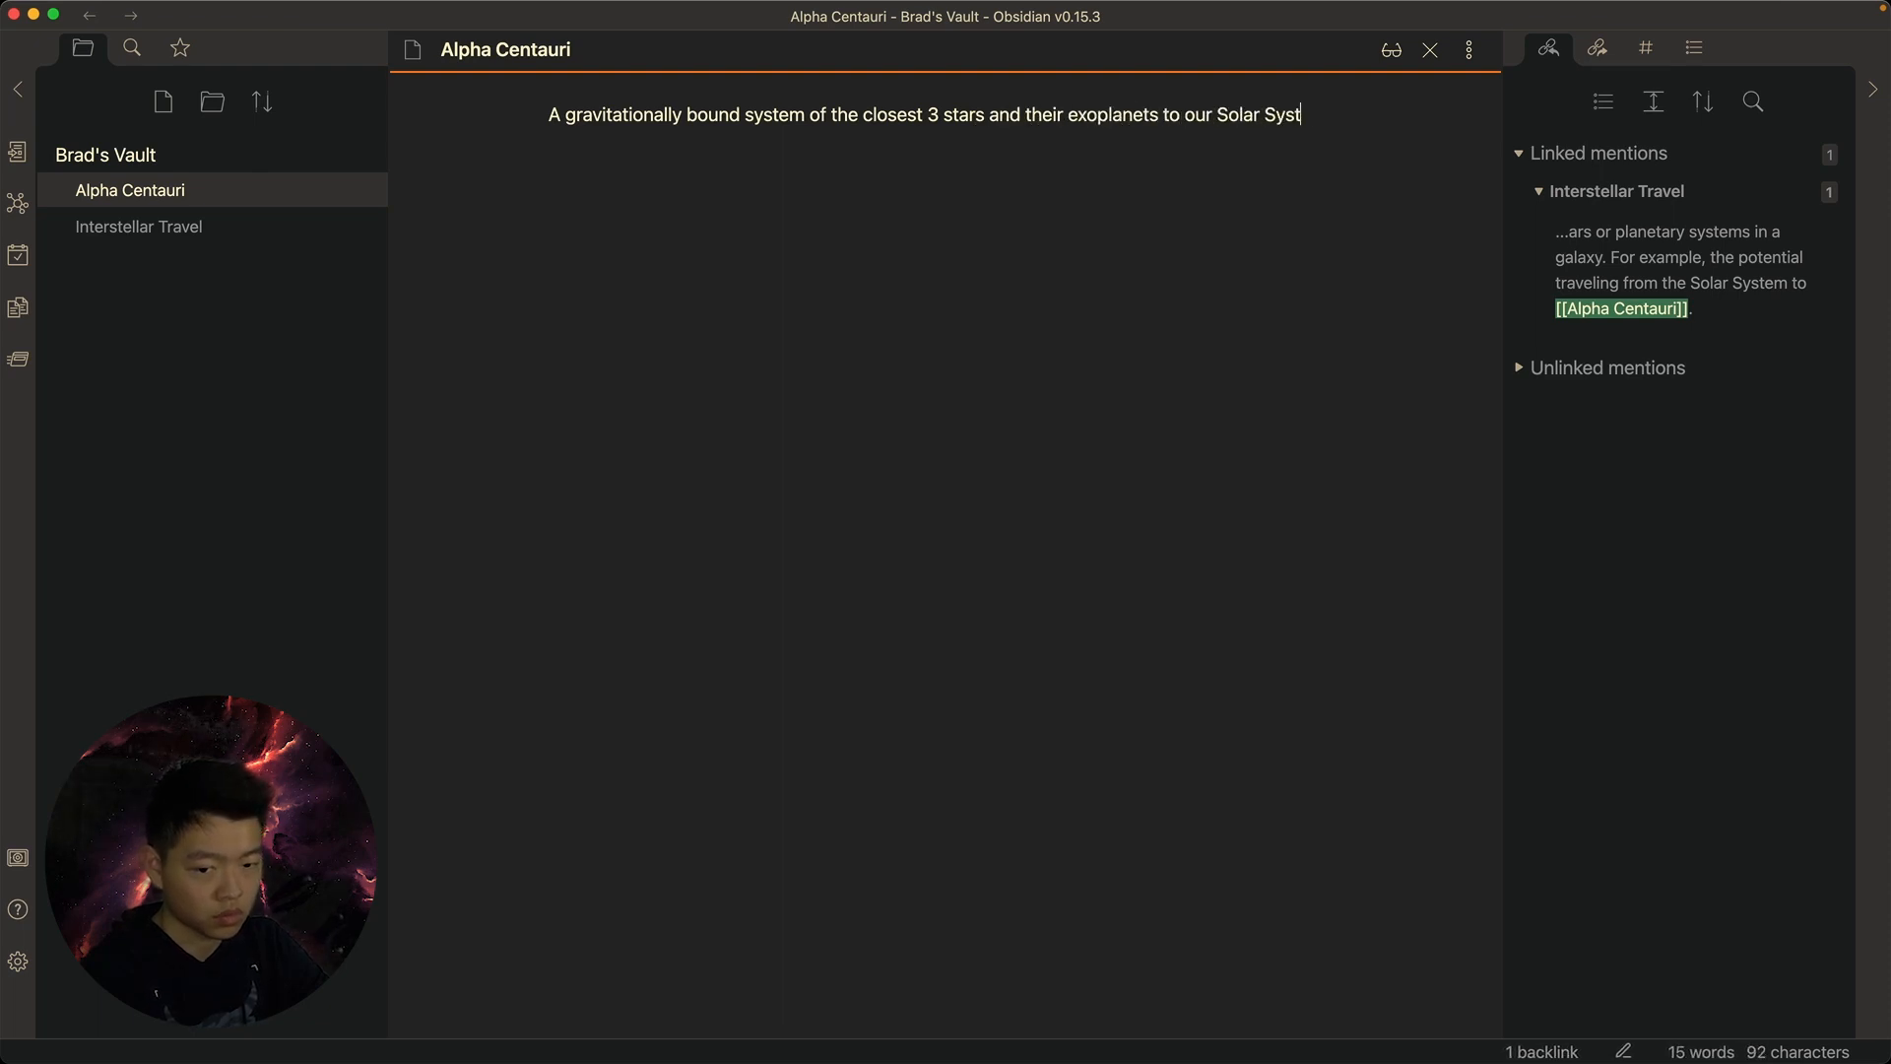
pyautogui.write('em. Most notably, Proxima Centauri b.')
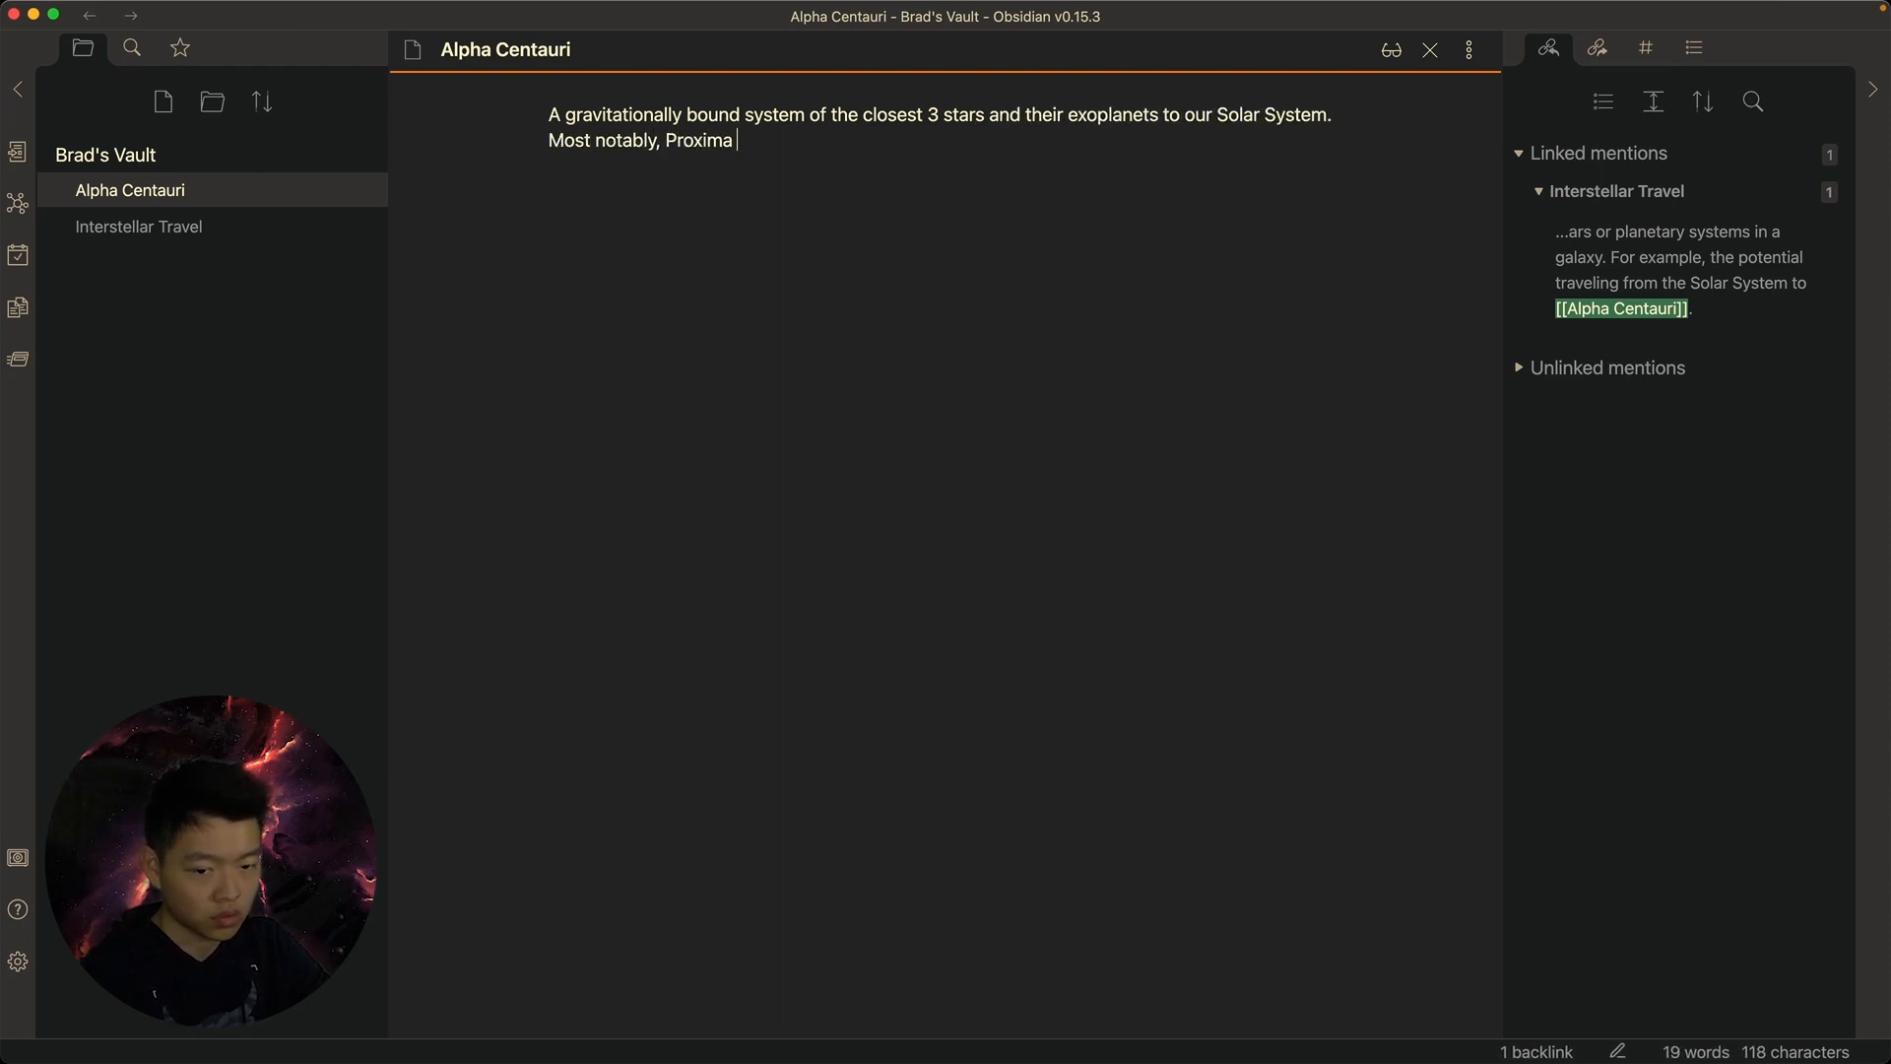
pyautogui.press('Return')
pyautogui.press('Return')
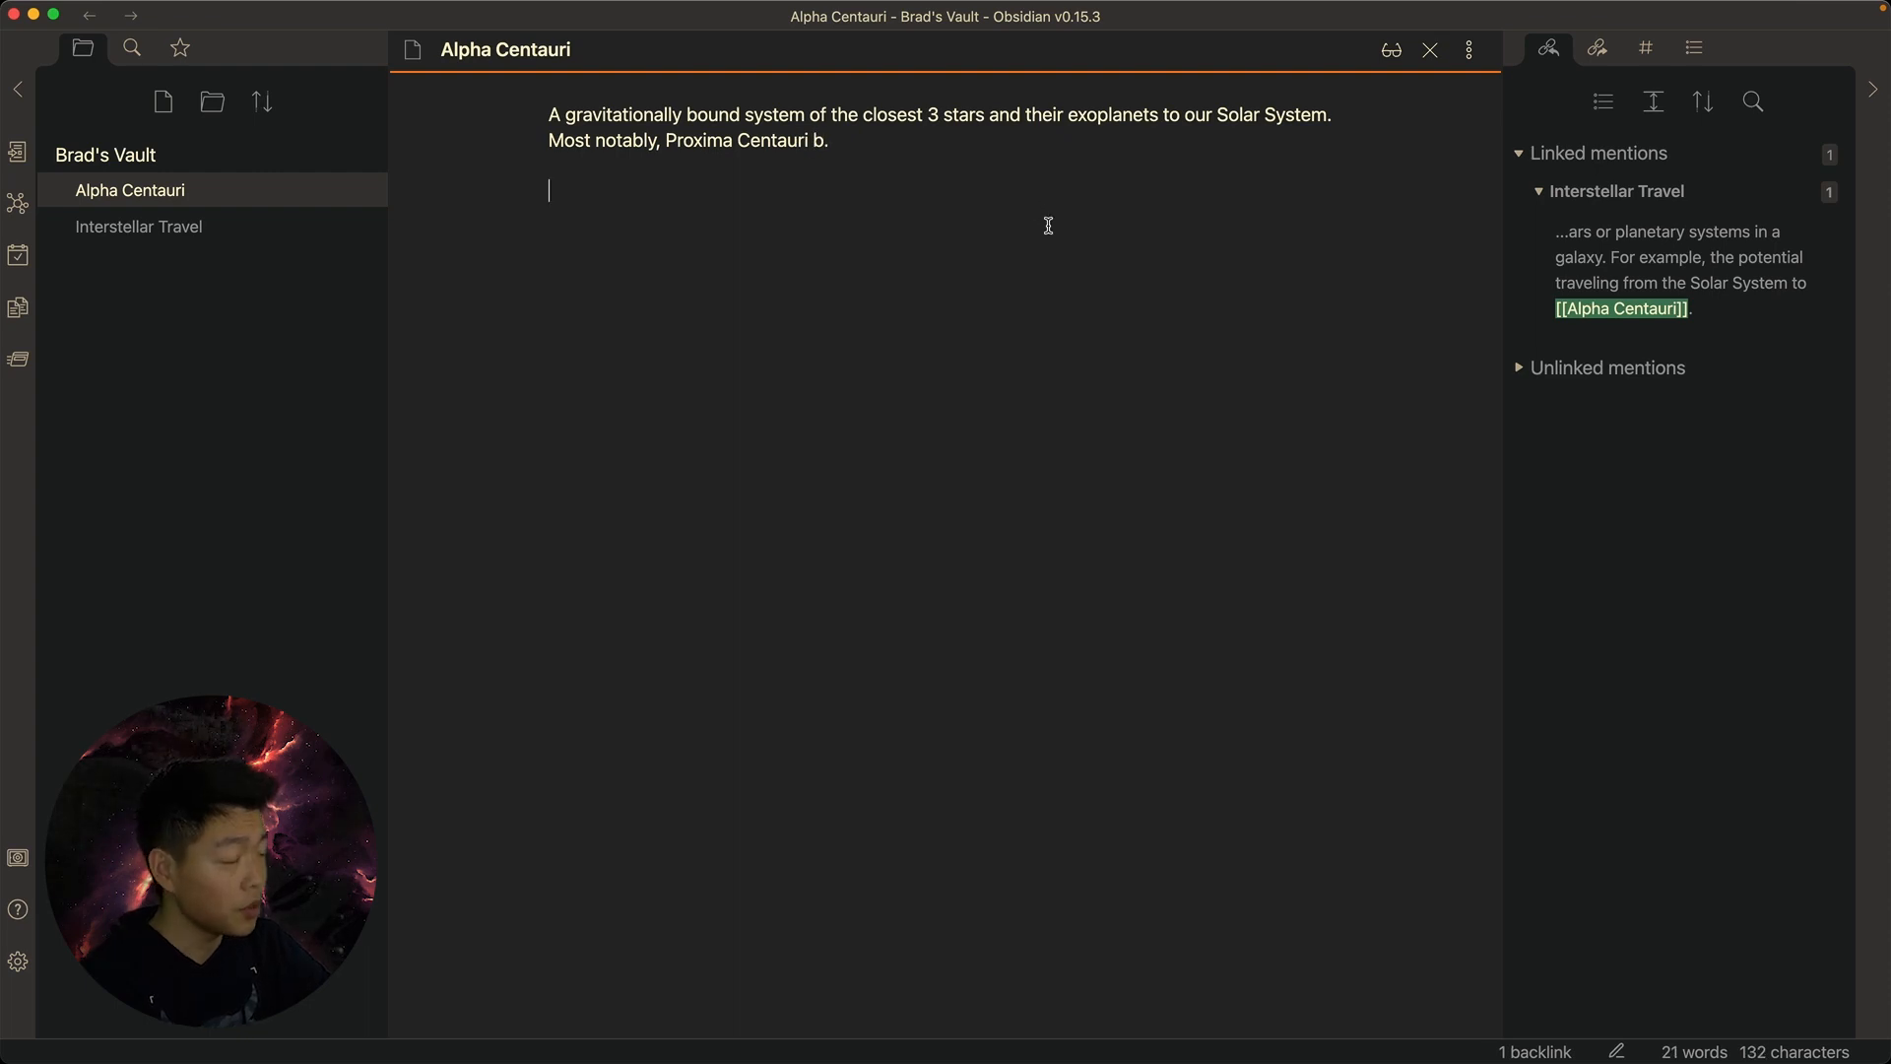
# Embed a note called exoplanet below the Alpha Centauri paragraph with ![[exoplanet]]
pyautogui.doubleClick(1091, 117)
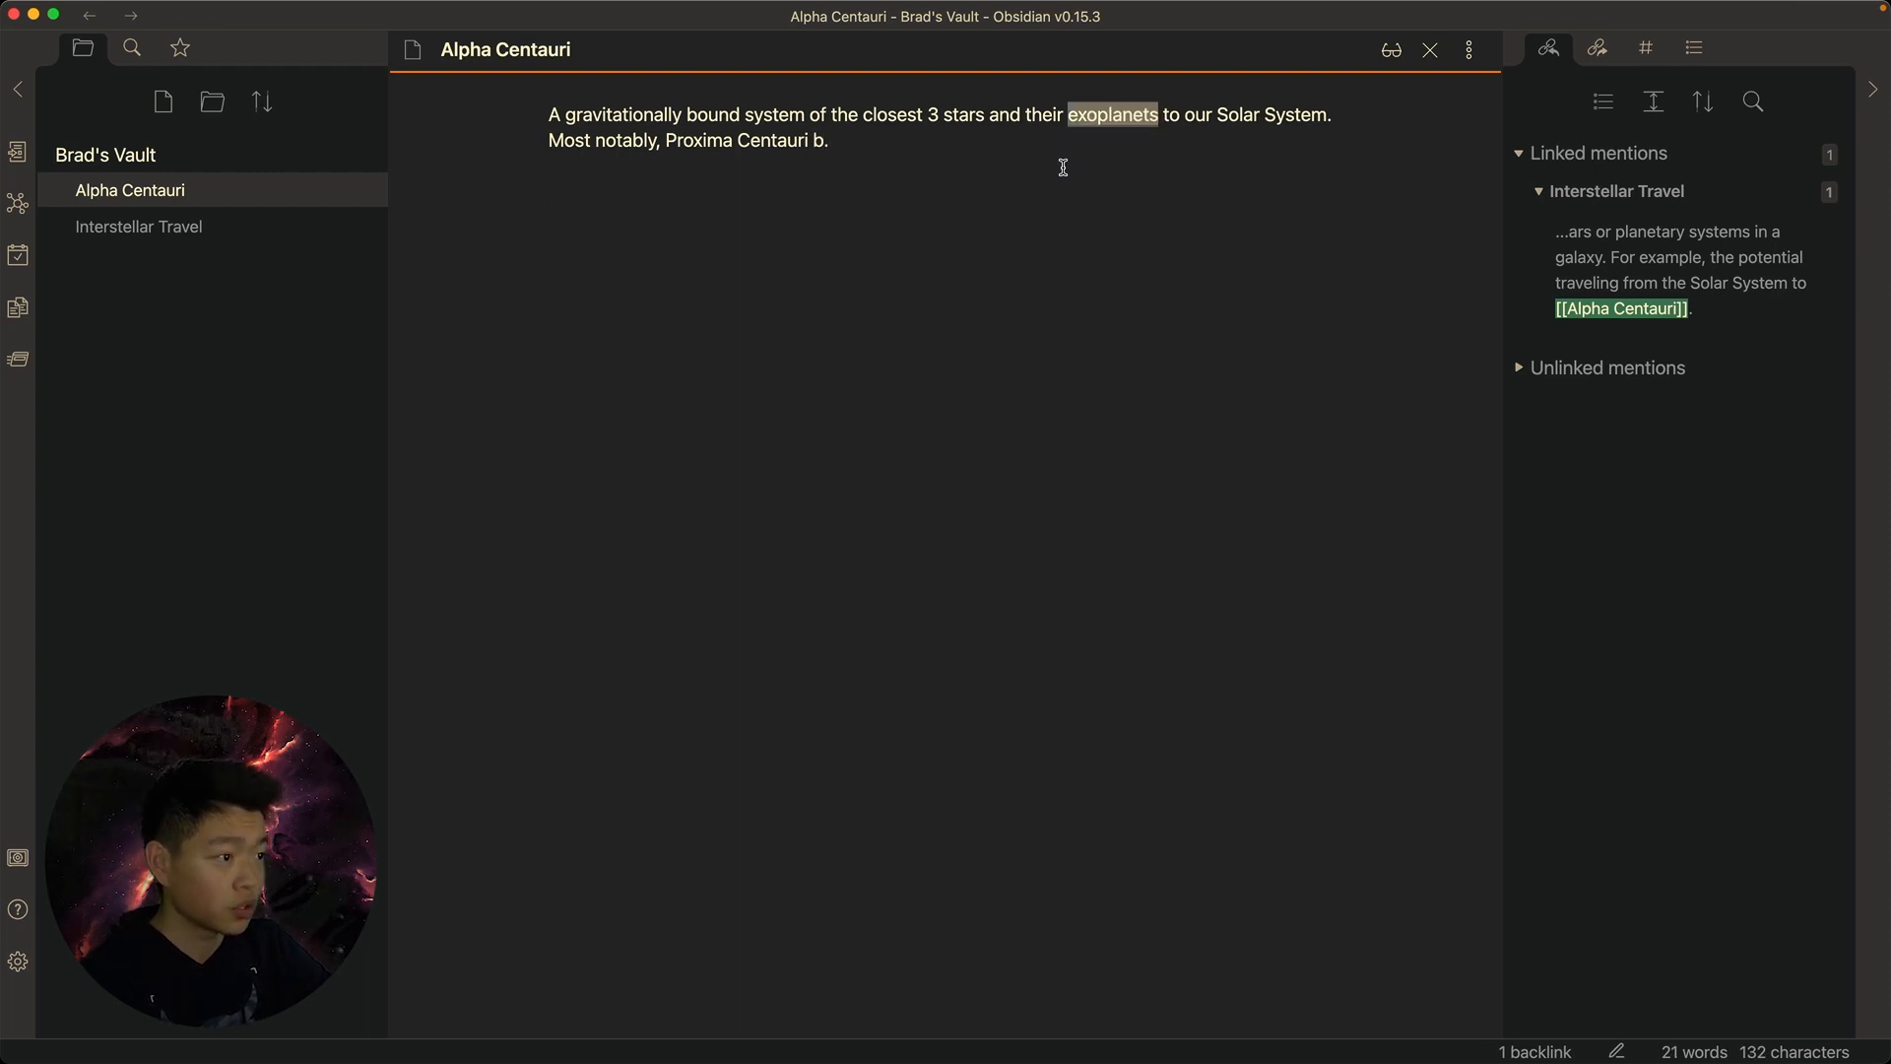
pyautogui.click(862, 336)
pyautogui.write('!')
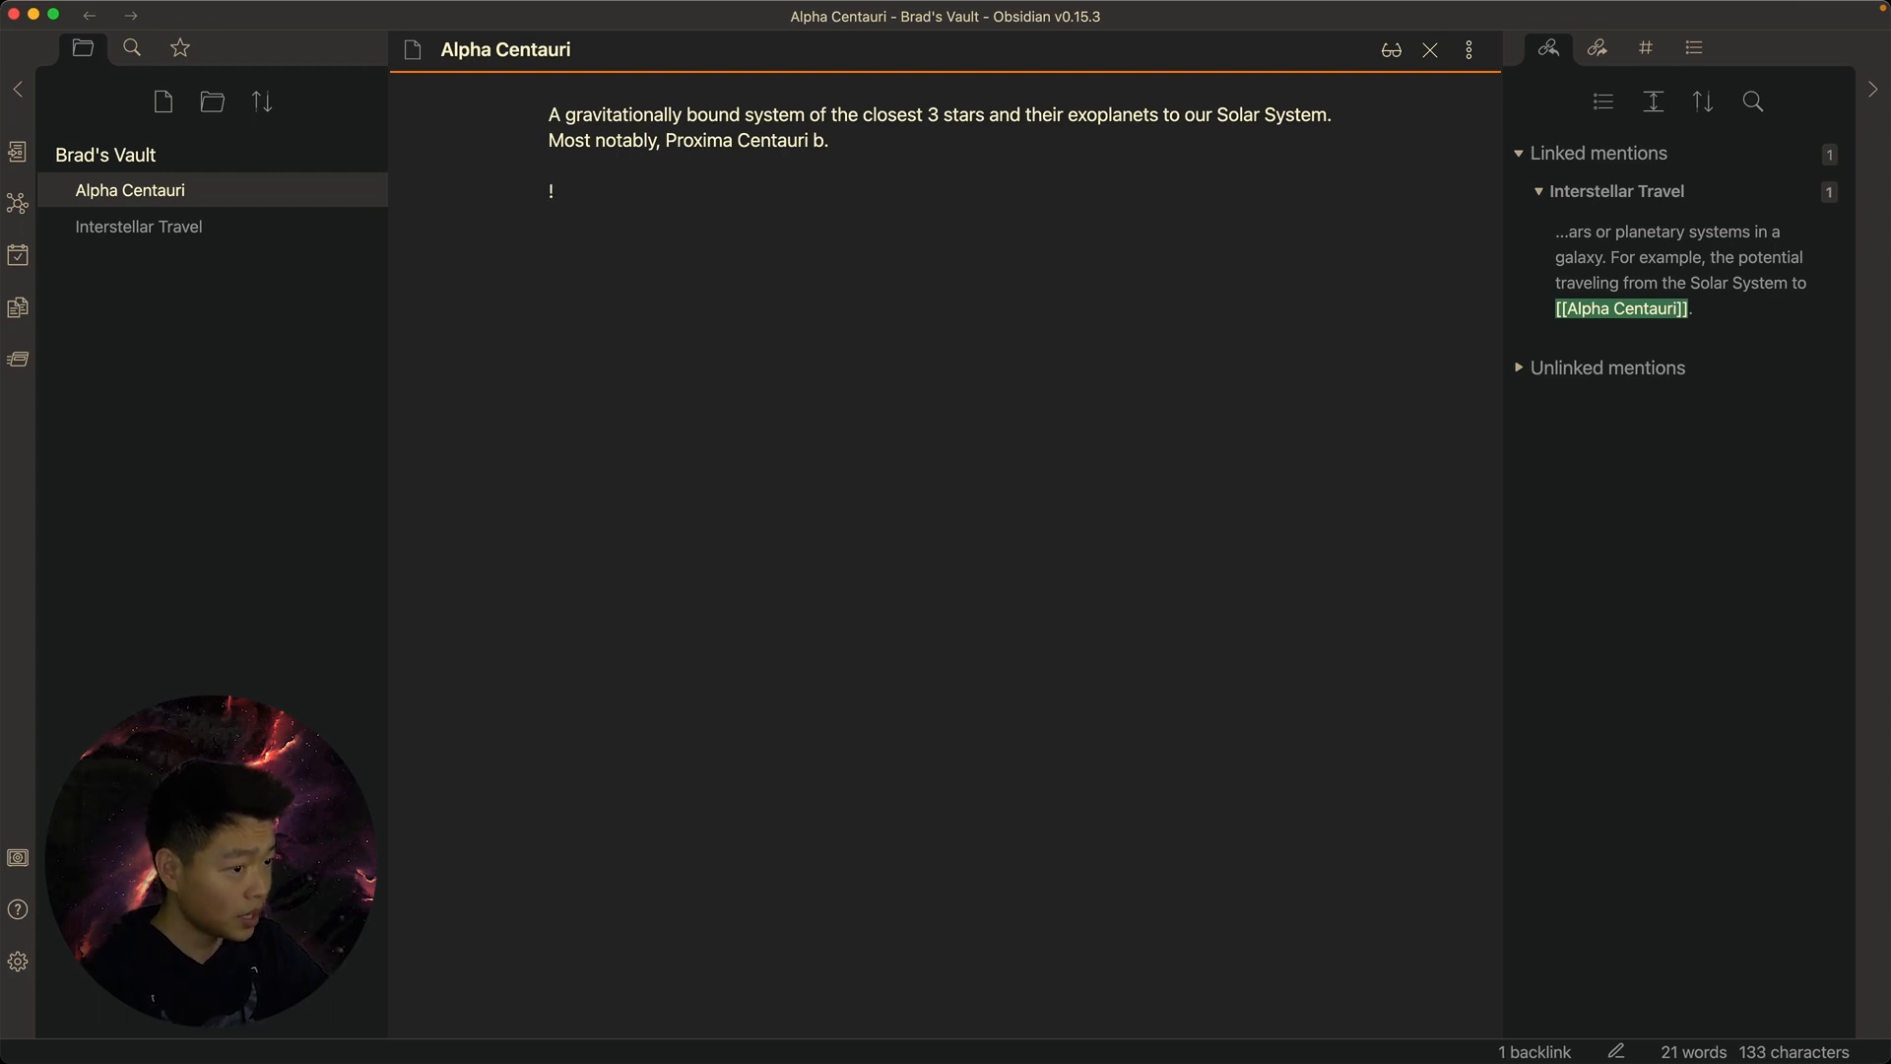
pyautogui.write('[[')
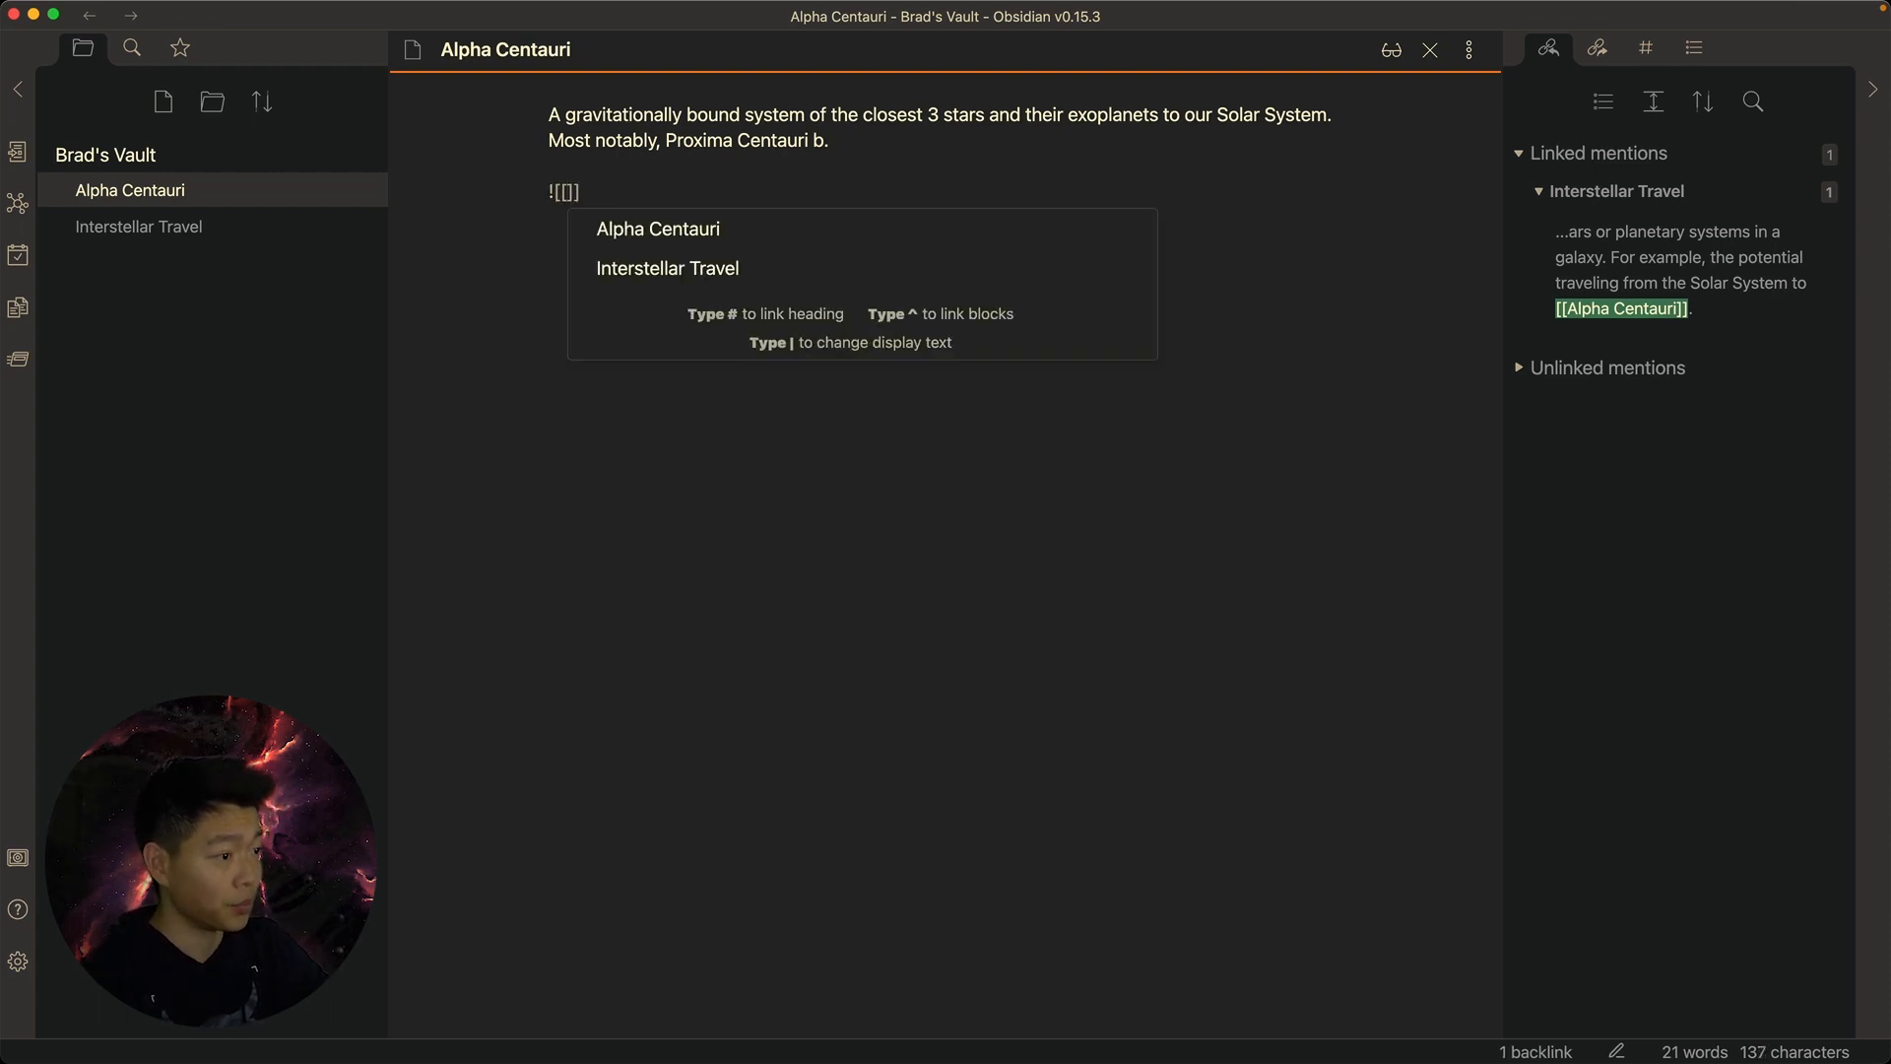
pyautogui.write('exoplanet')
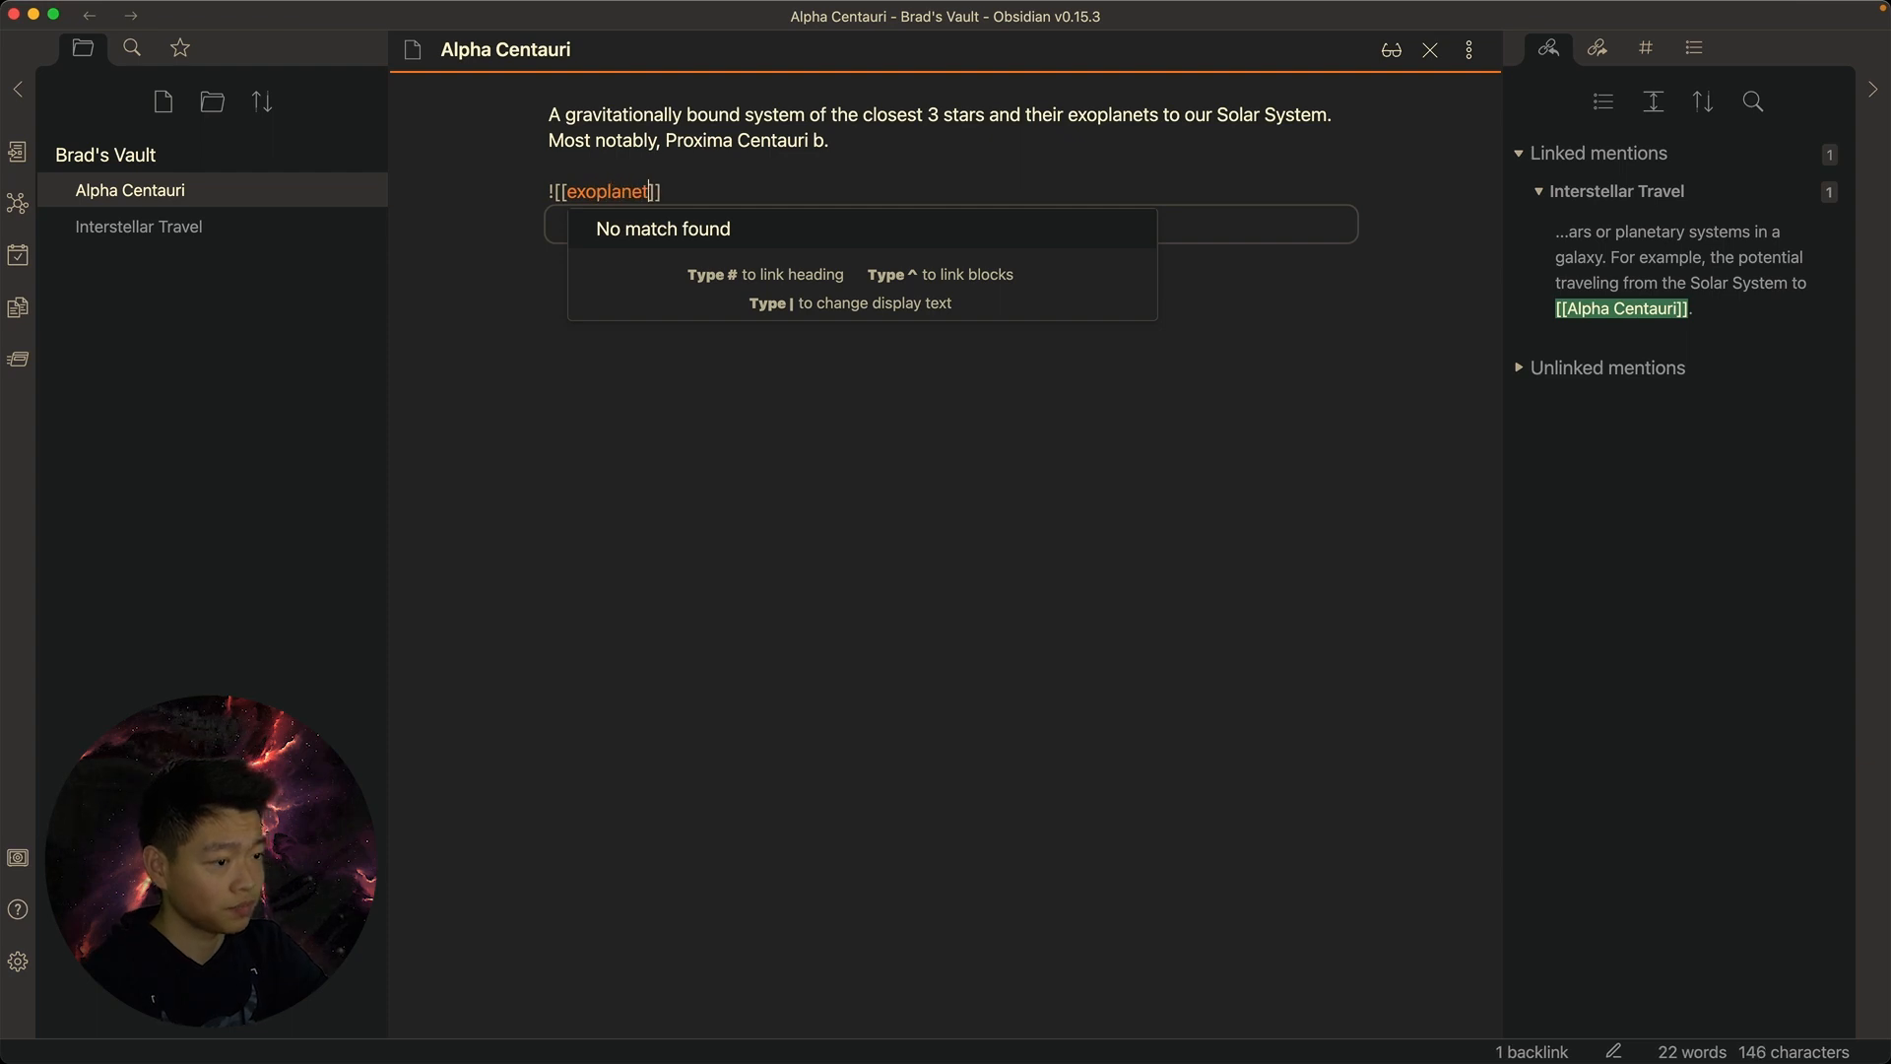
pyautogui.click(692, 162)
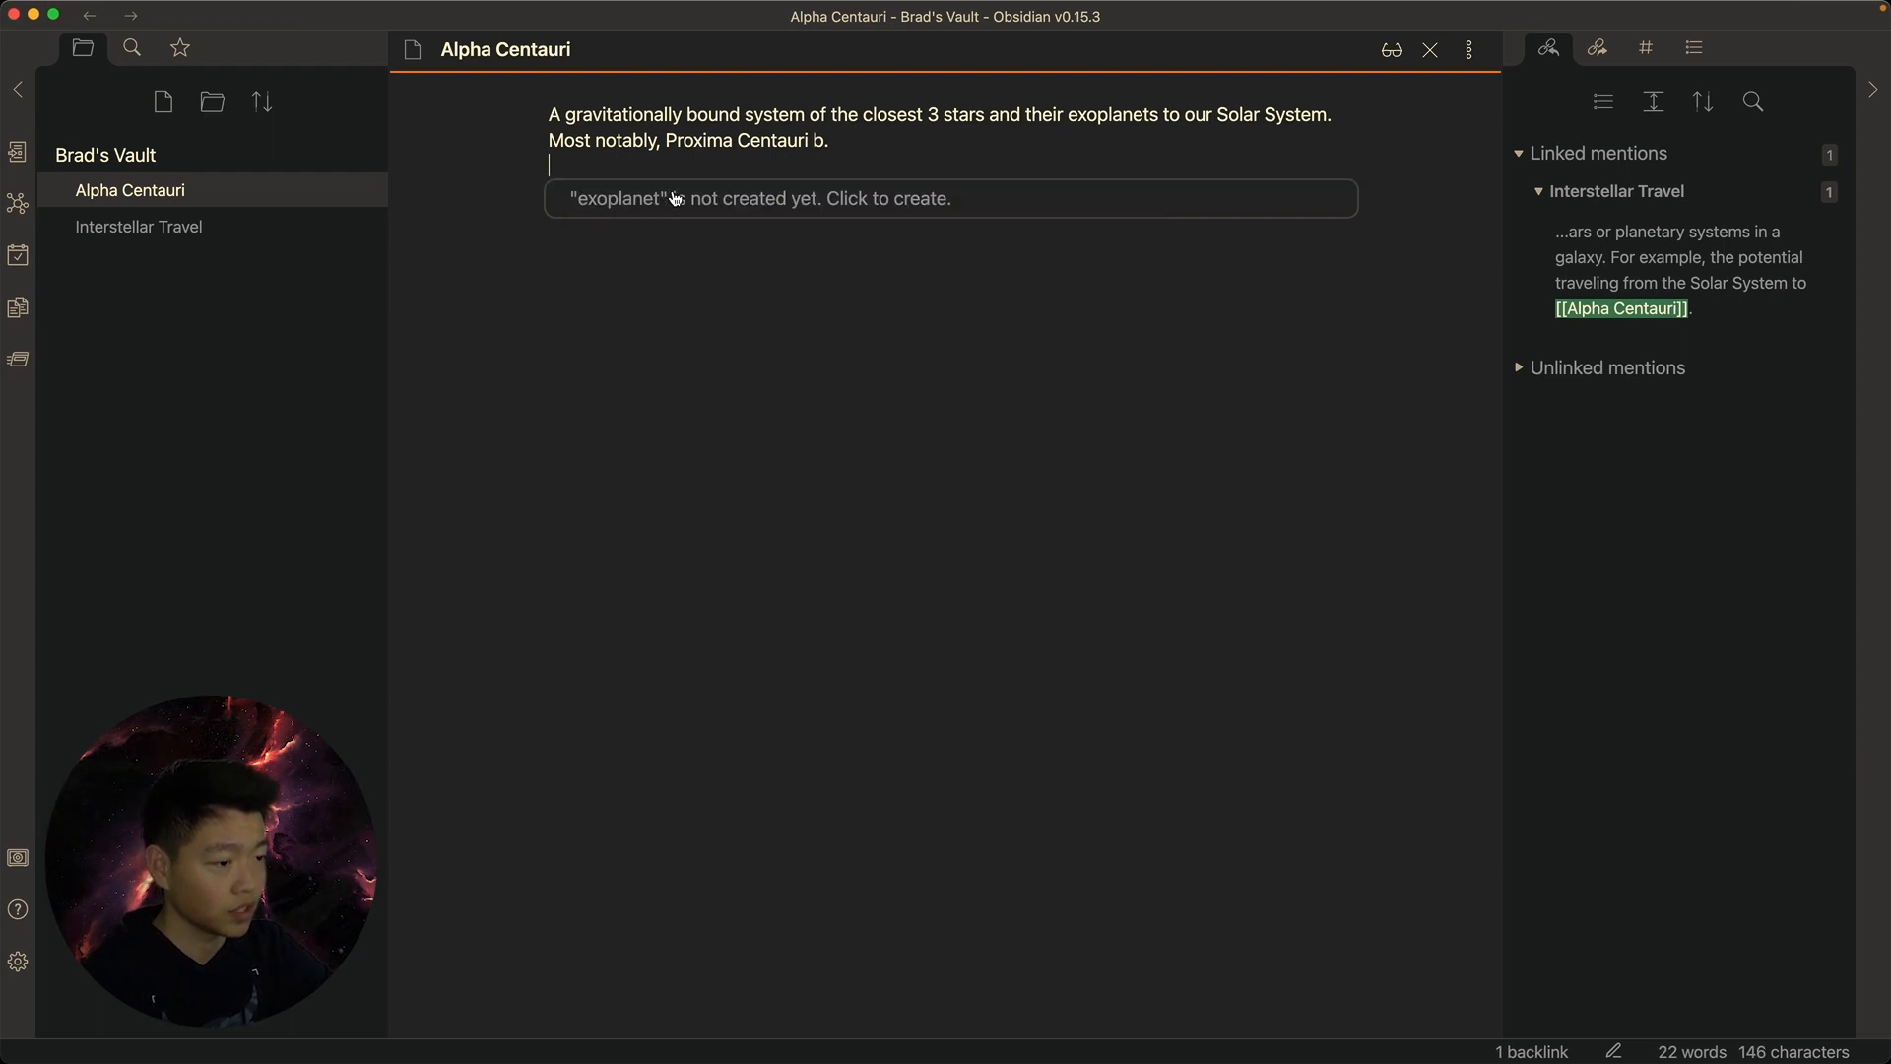
# Create the exoplanet note from its embed with the text "Any planet beyond our solar system." and return to the Alpha Centauri note
pyautogui.click(961, 204)
pyautogui.click(127, 232)
pyautogui.click(594, 178)
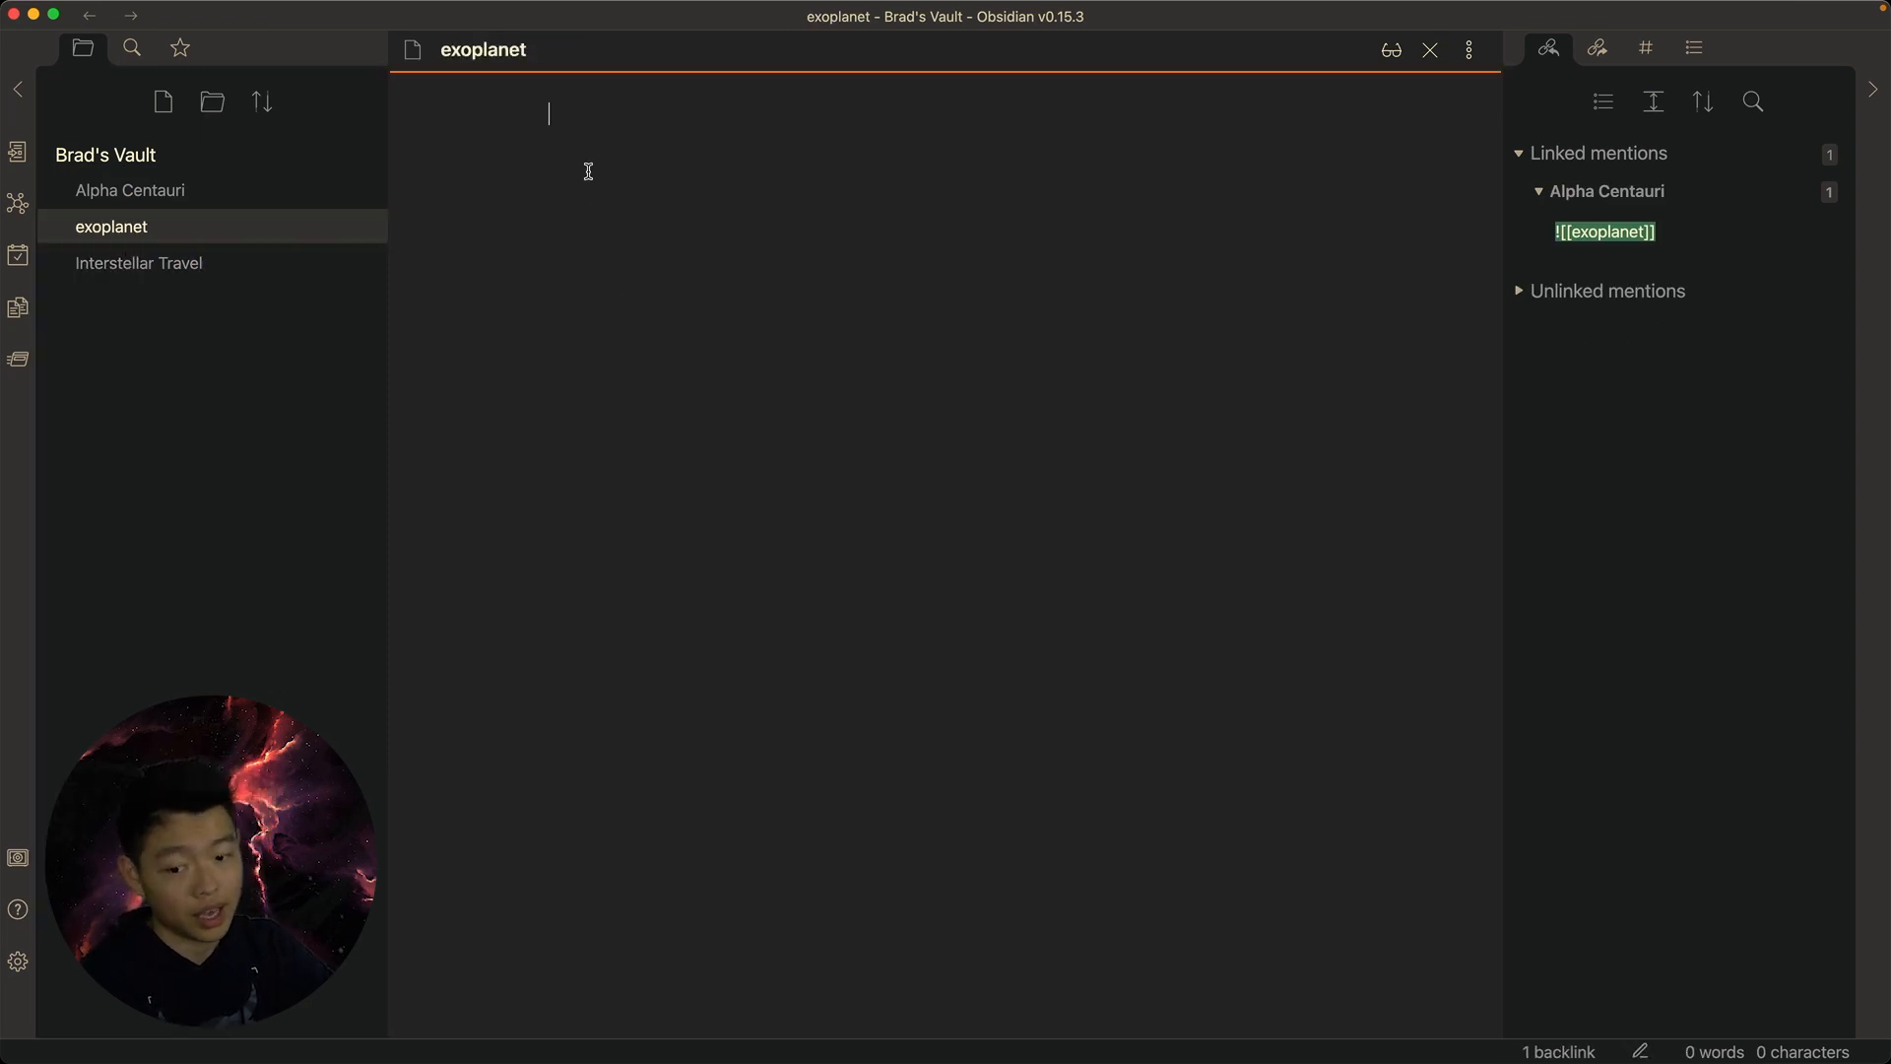
pyautogui.write('Any planet ')
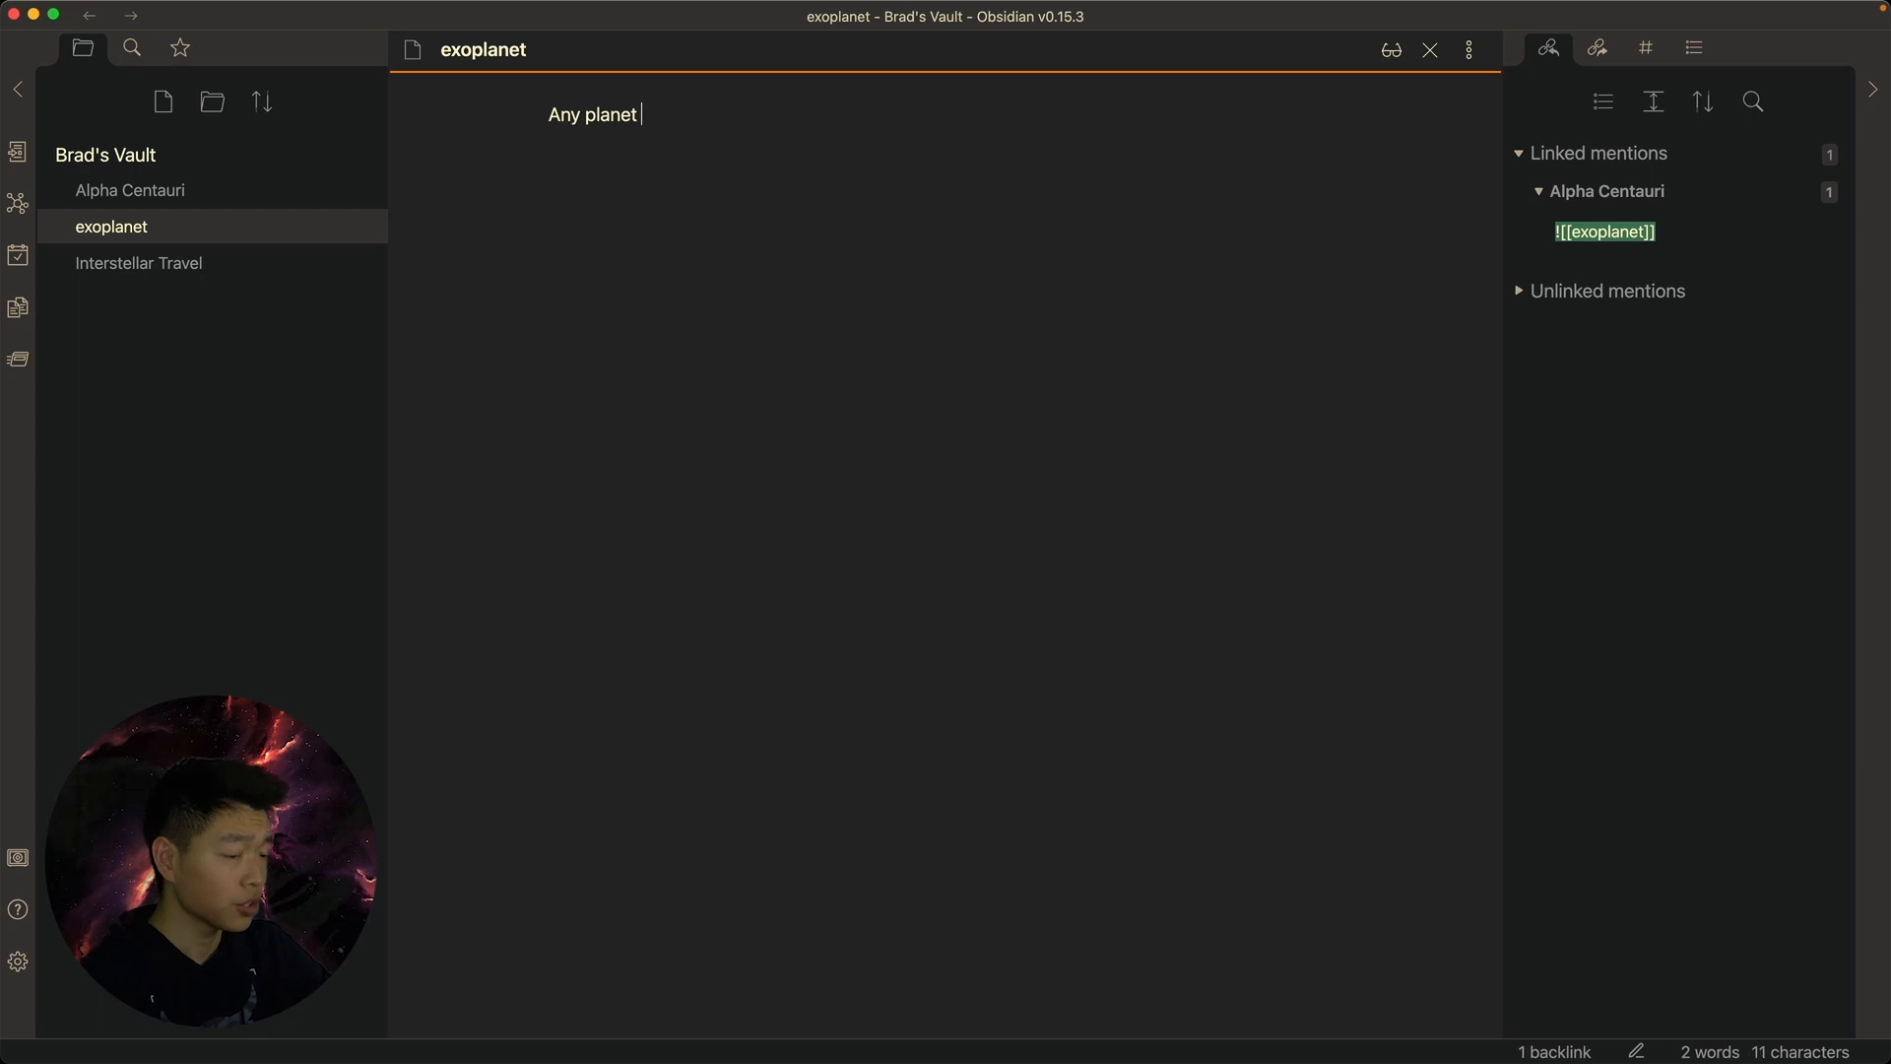
pyautogui.write('beyond our solar system.')
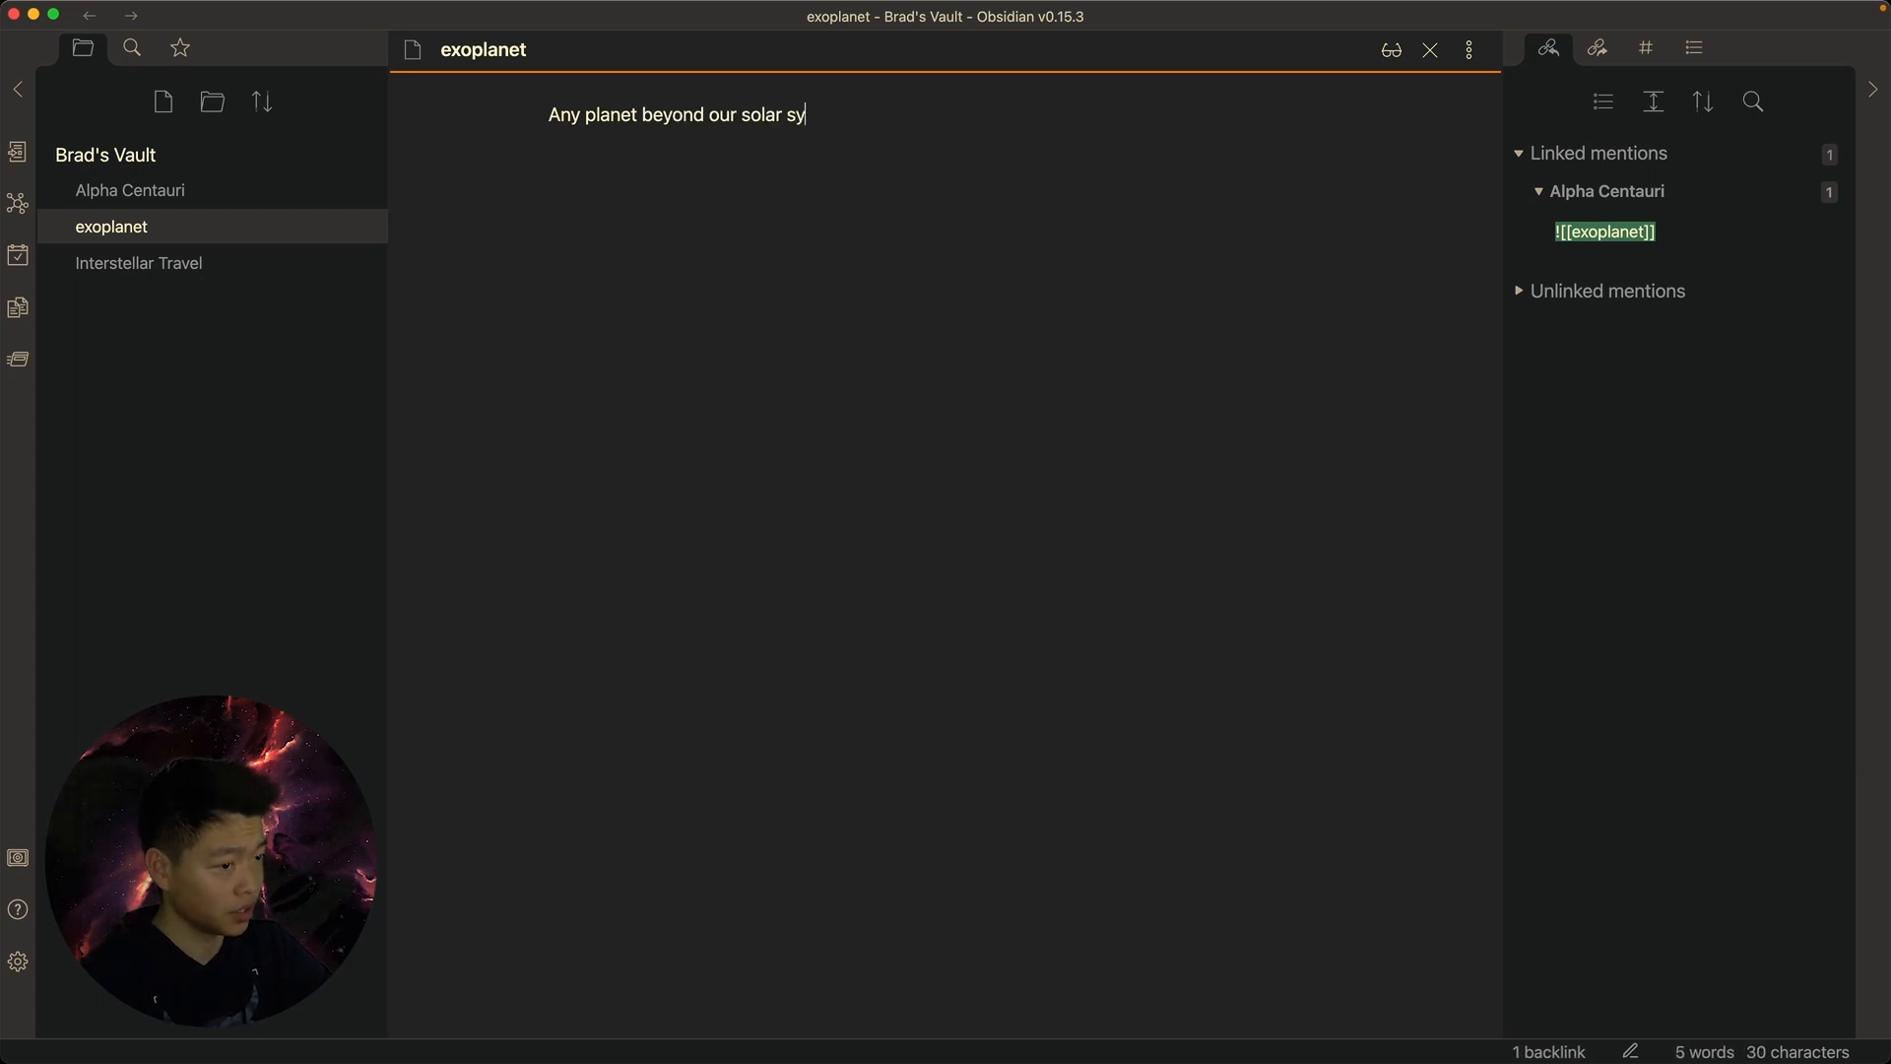
pyautogui.click(320, 202)
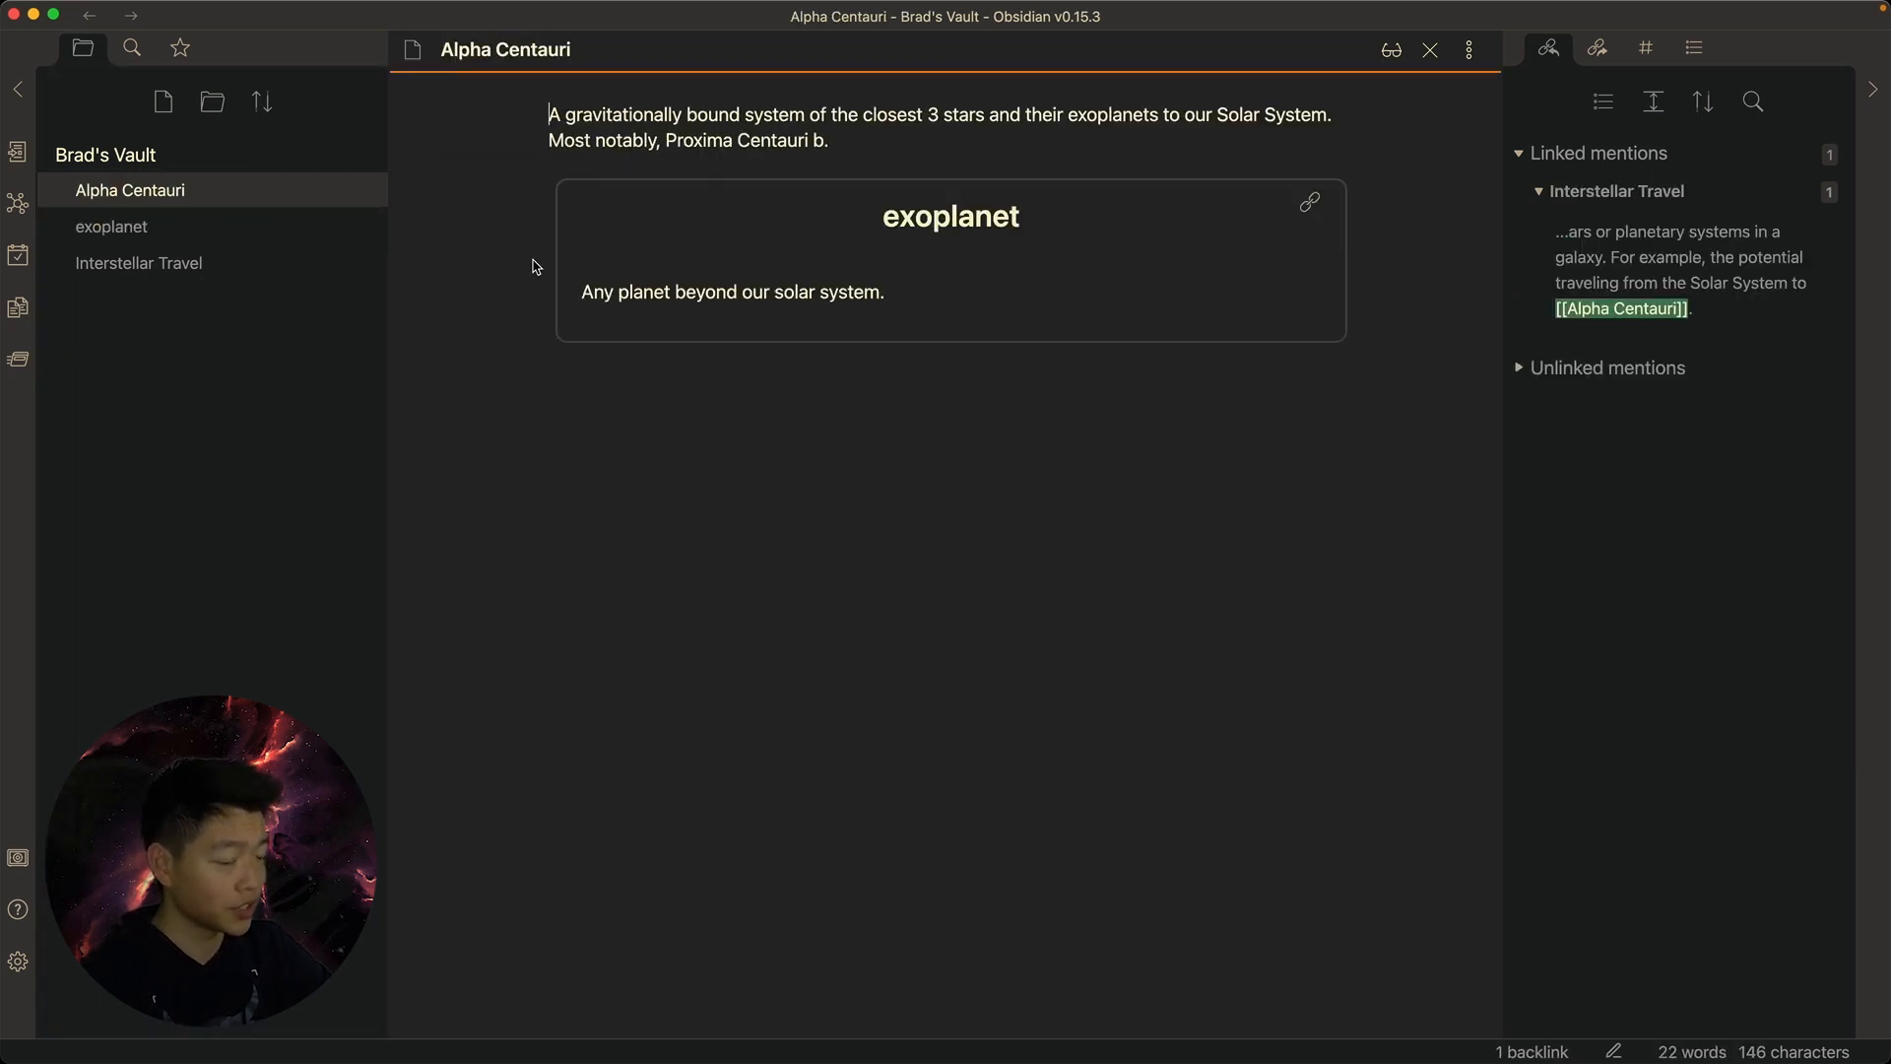
# Inspect the ![[exoplanet]] embed source and its exclamation mark below the Alpha Centauri paragraph
pyautogui.moveTo(609, 164); pyautogui.dragTo(1015, 232)
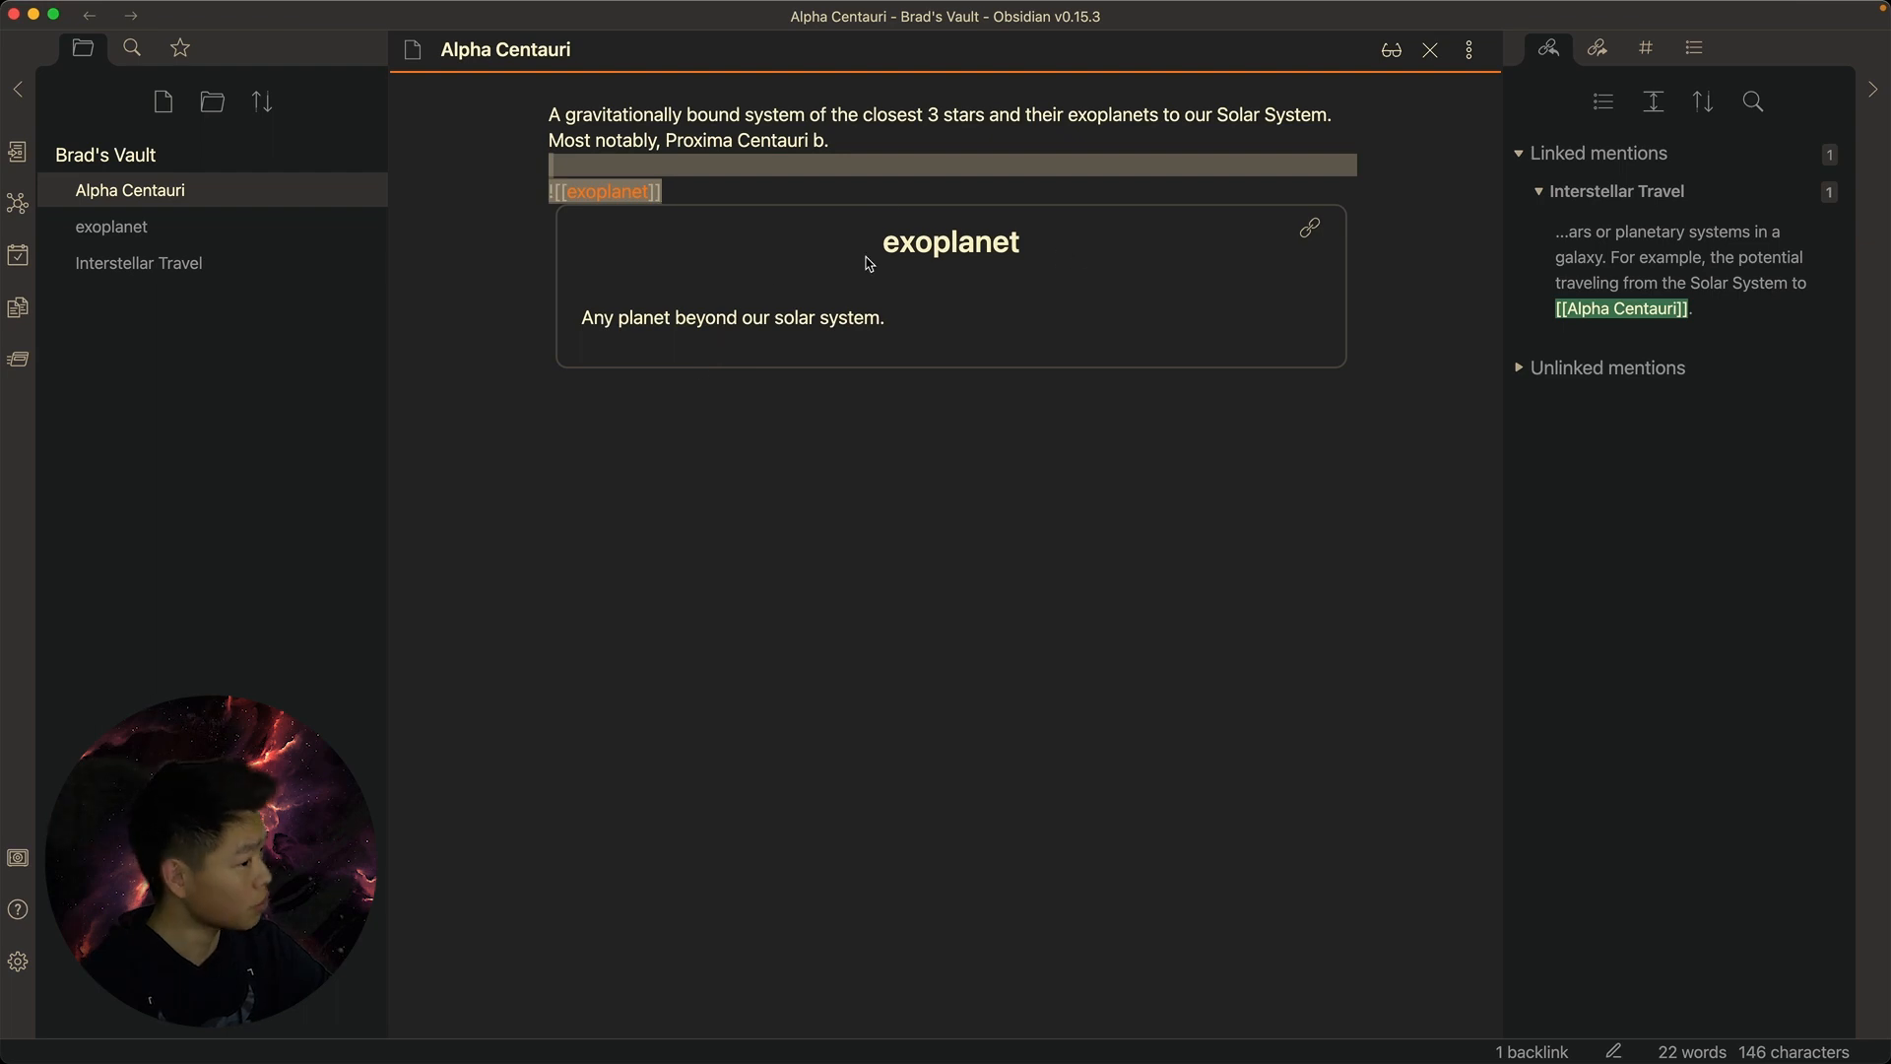
pyautogui.click(680, 186)
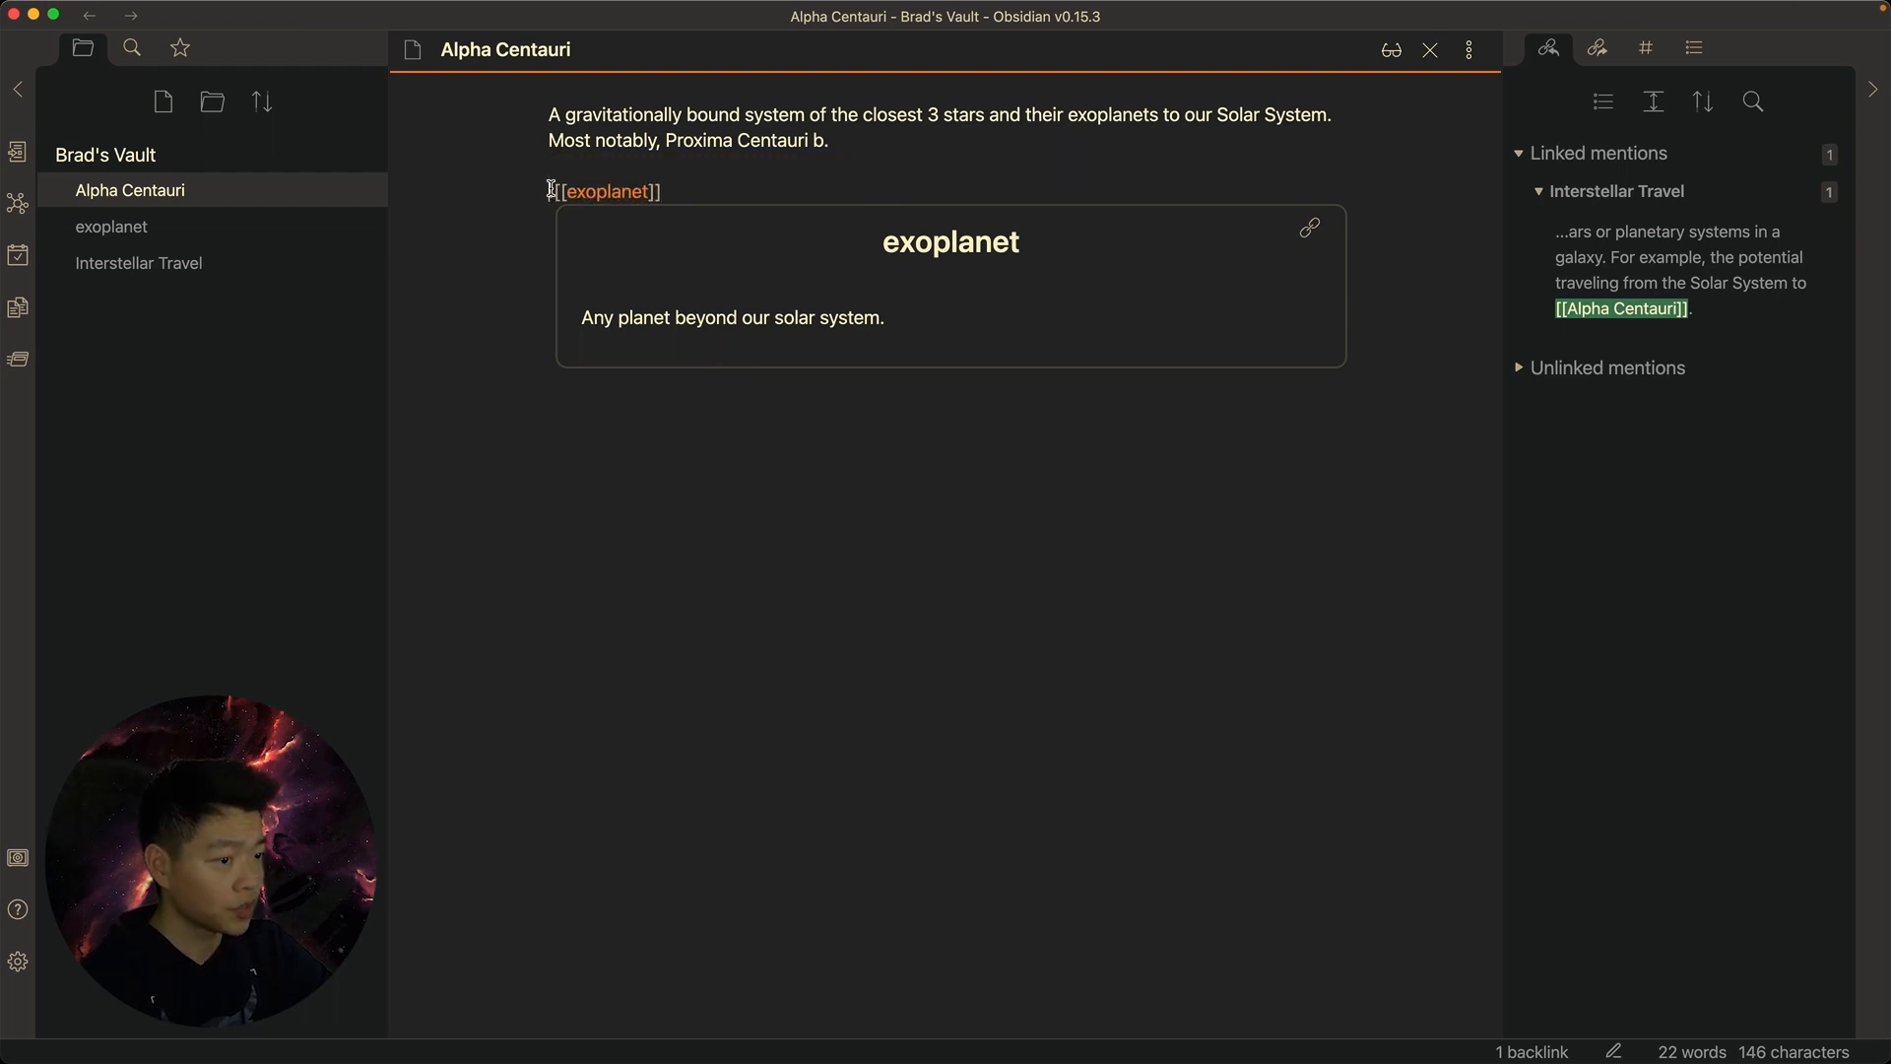
pyautogui.click(553, 188)
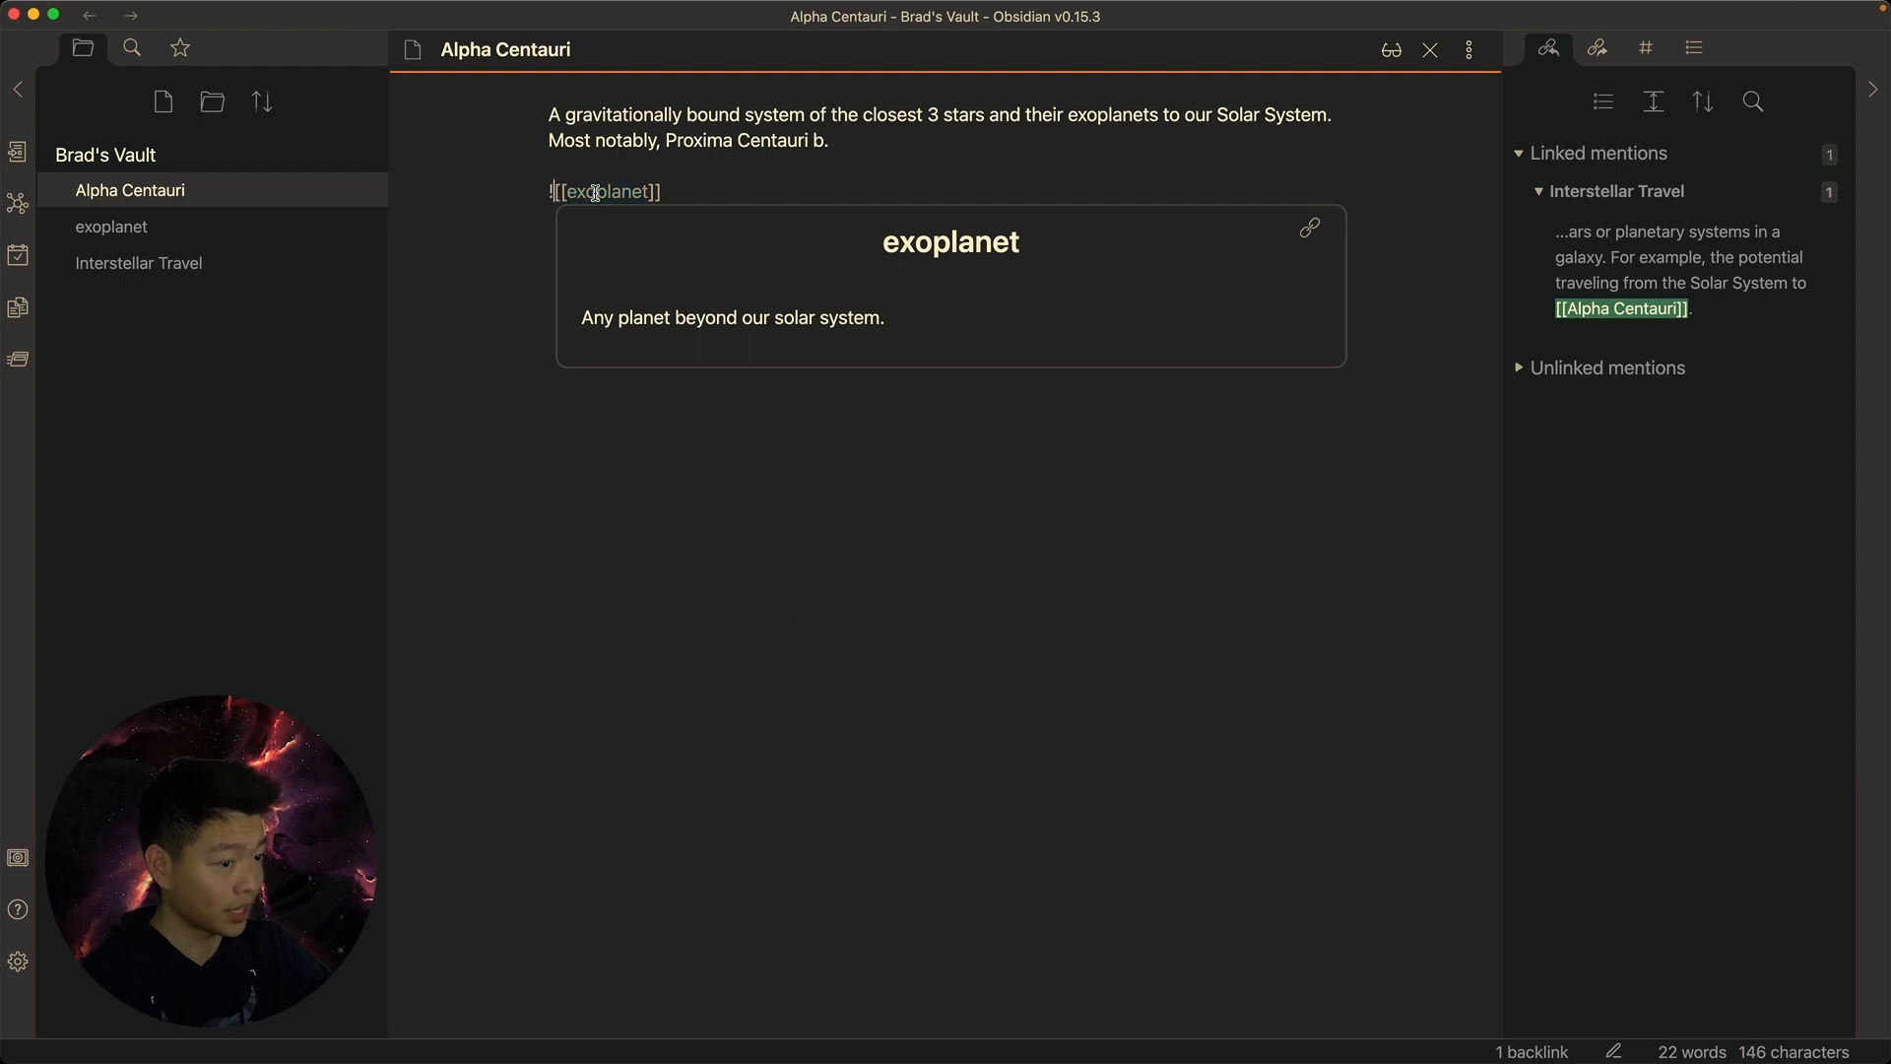
pyautogui.moveTo(800, 169); pyautogui.dragTo(928, 554)
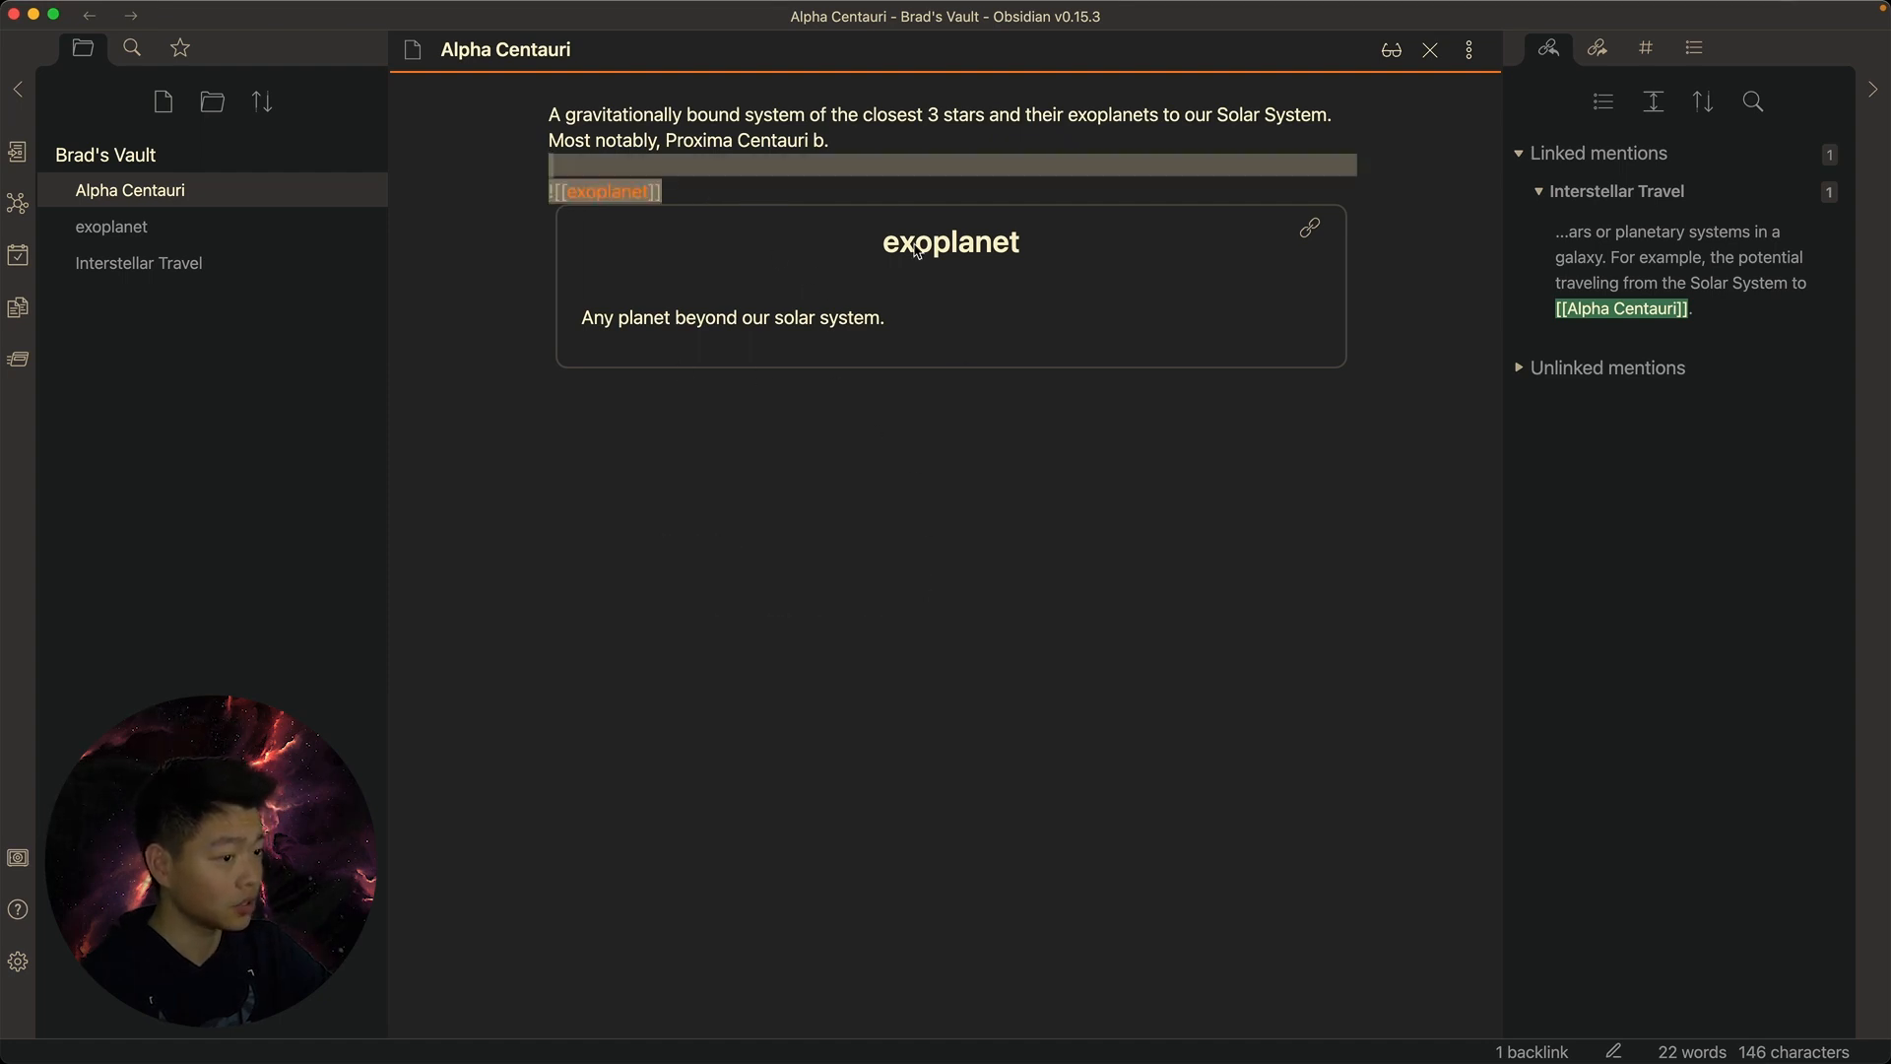
pyautogui.click(899, 169)
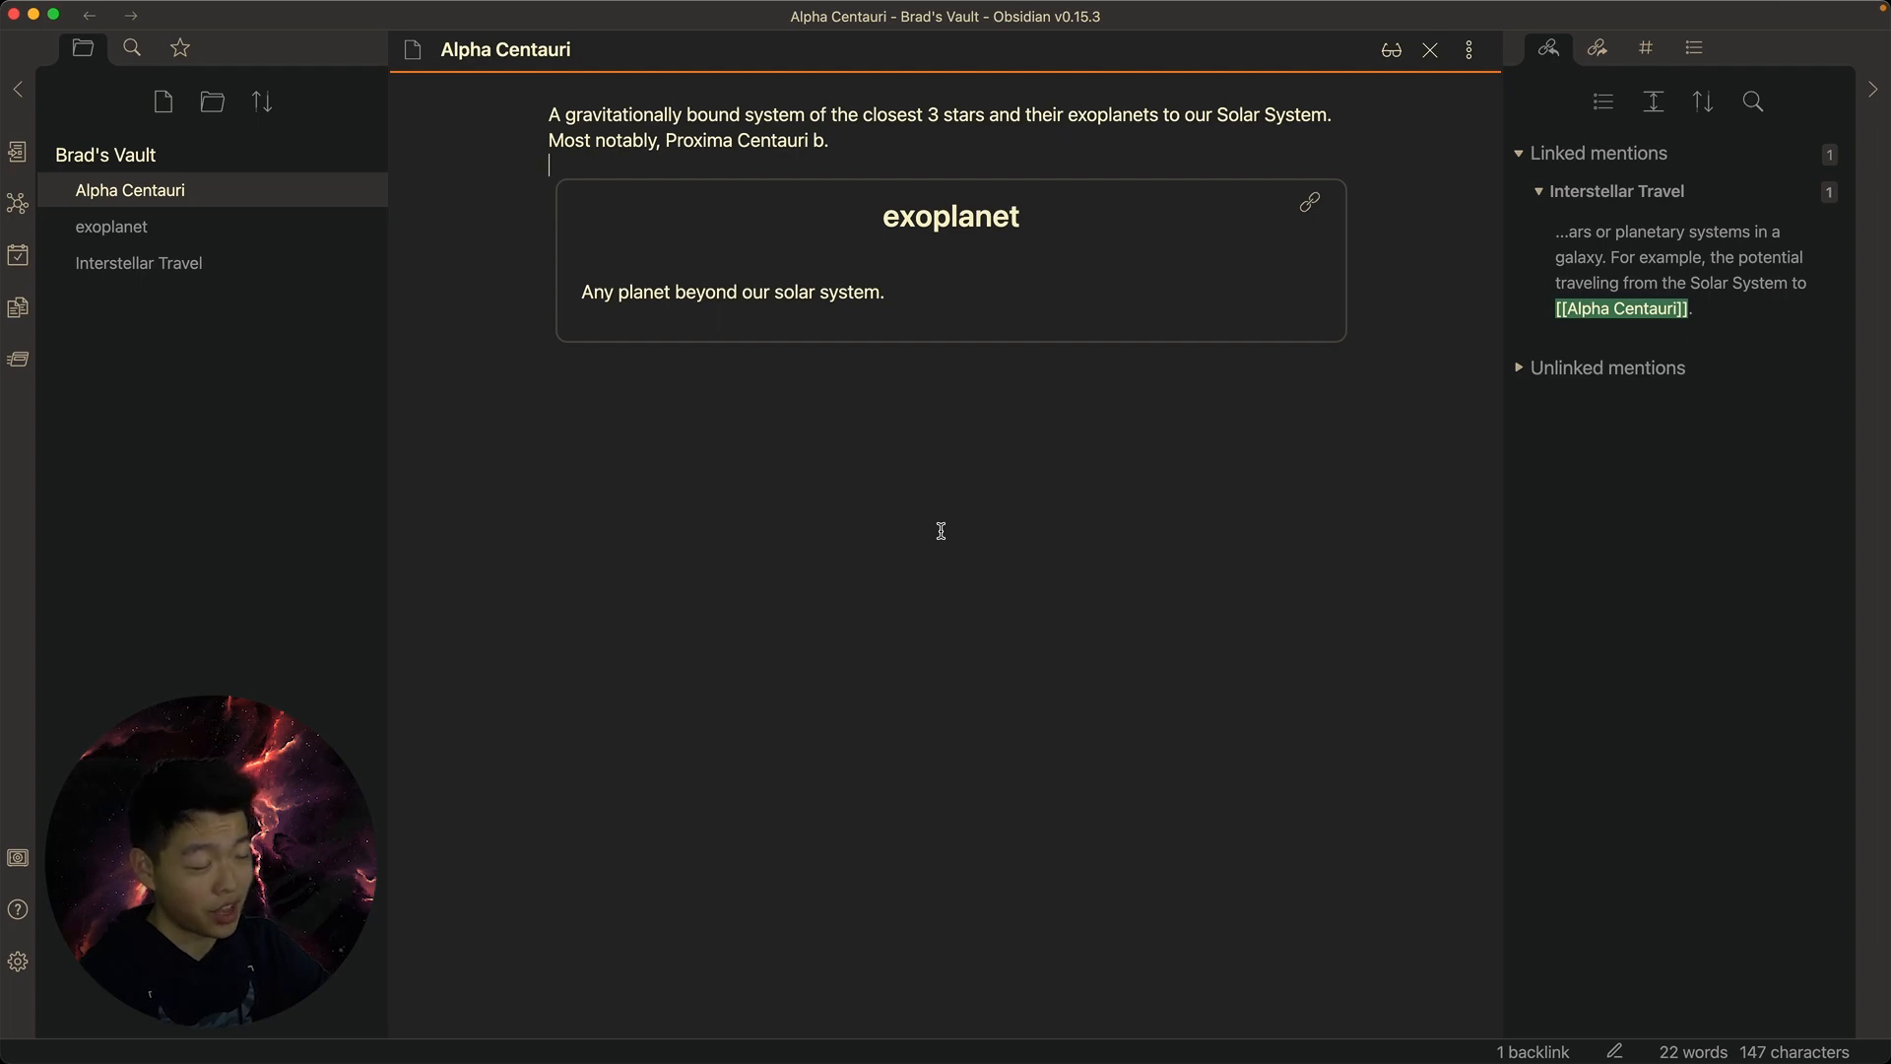
# Switch to the Wikipedia page in Chrome, embed its Alpha, Beta and Proxima Centauri image below the exoplanet embed, and inspect the image's URL
pyautogui.hotkey('ctrl', 'Up')
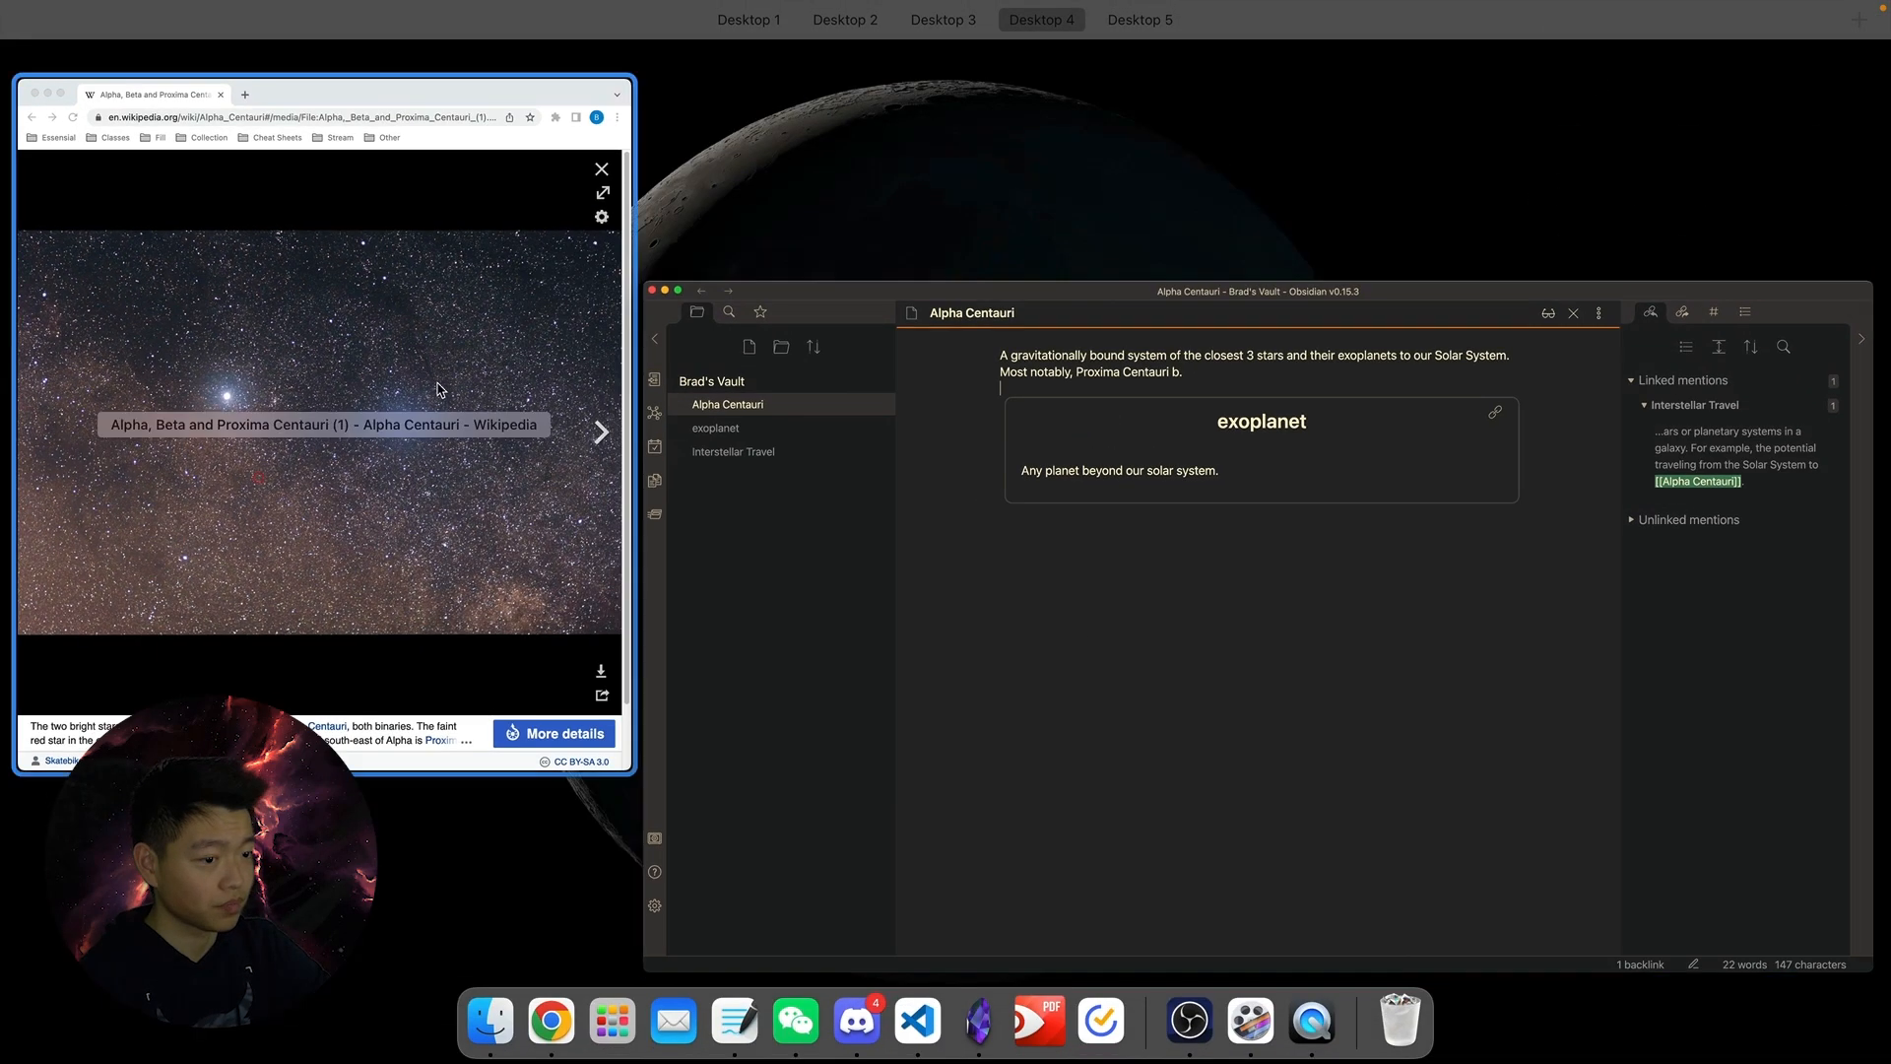
pyautogui.click(442, 391)
pyautogui.moveTo(474, 547); pyautogui.dragTo(1120, 482)
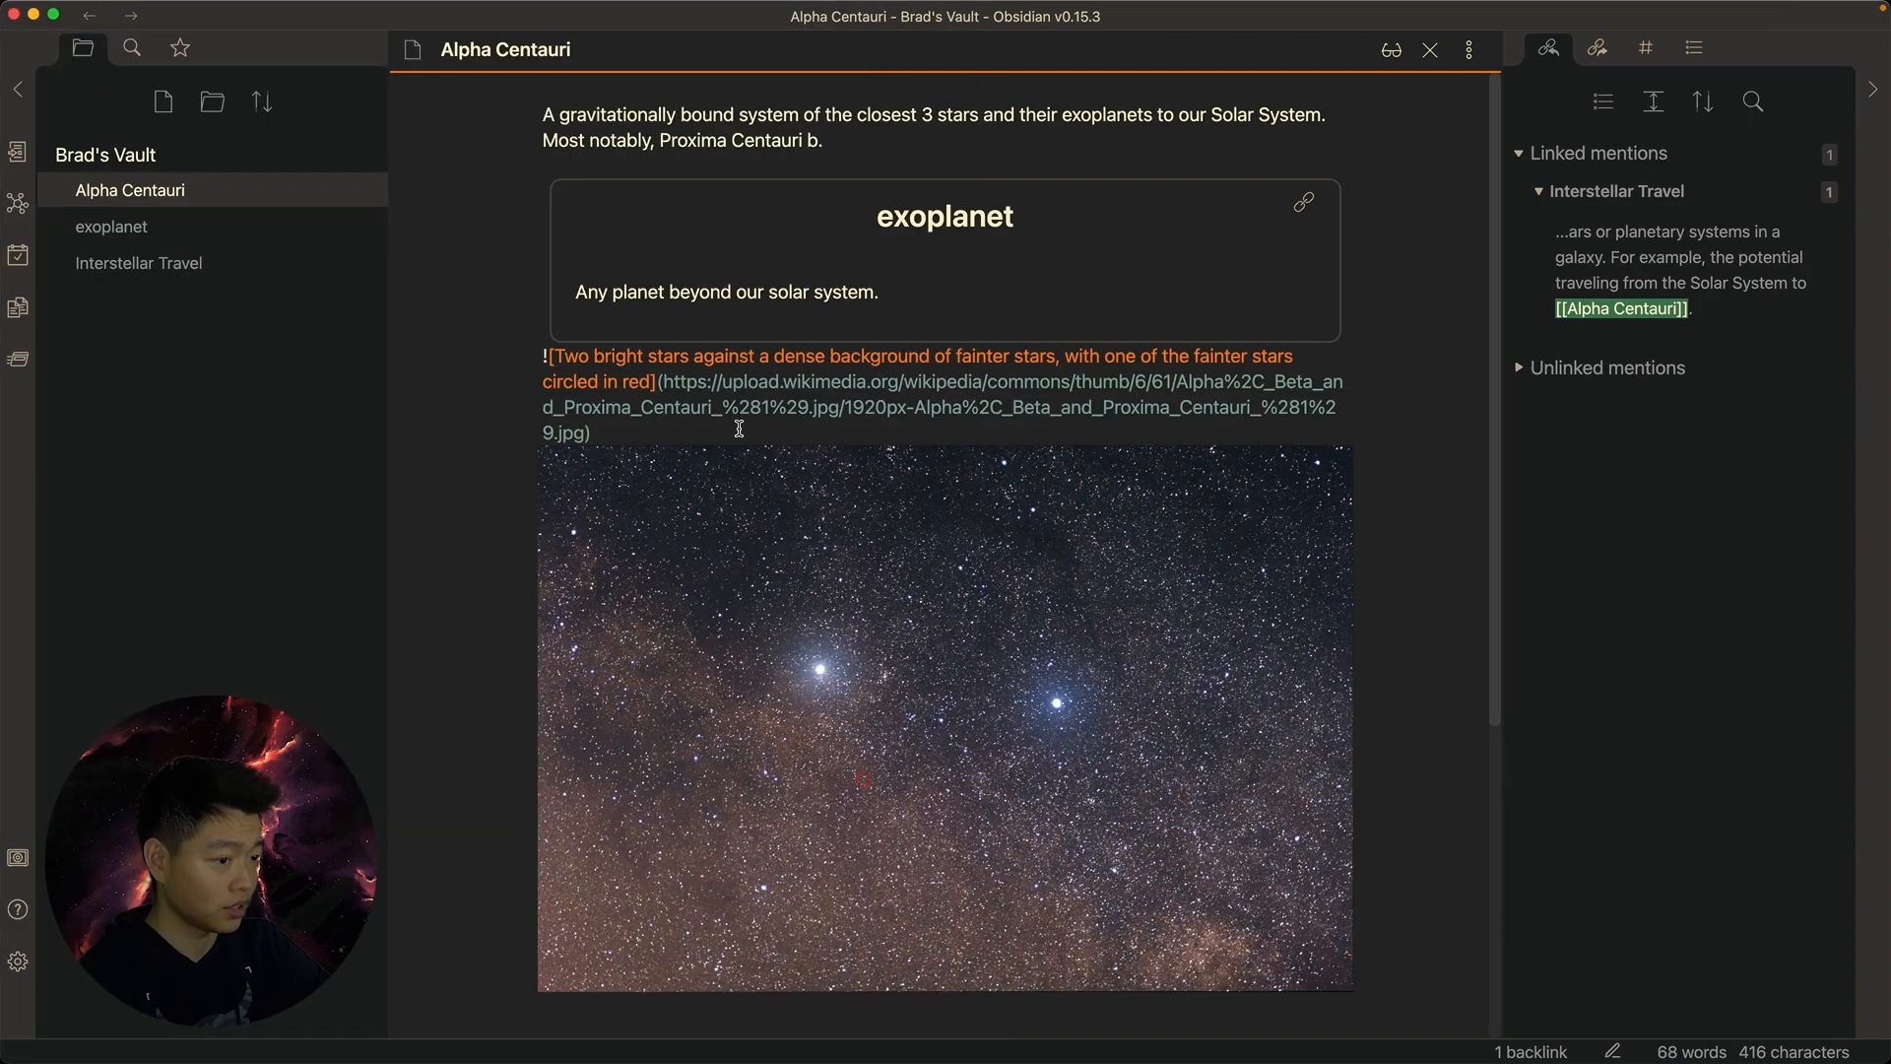
pyautogui.click(729, 156)
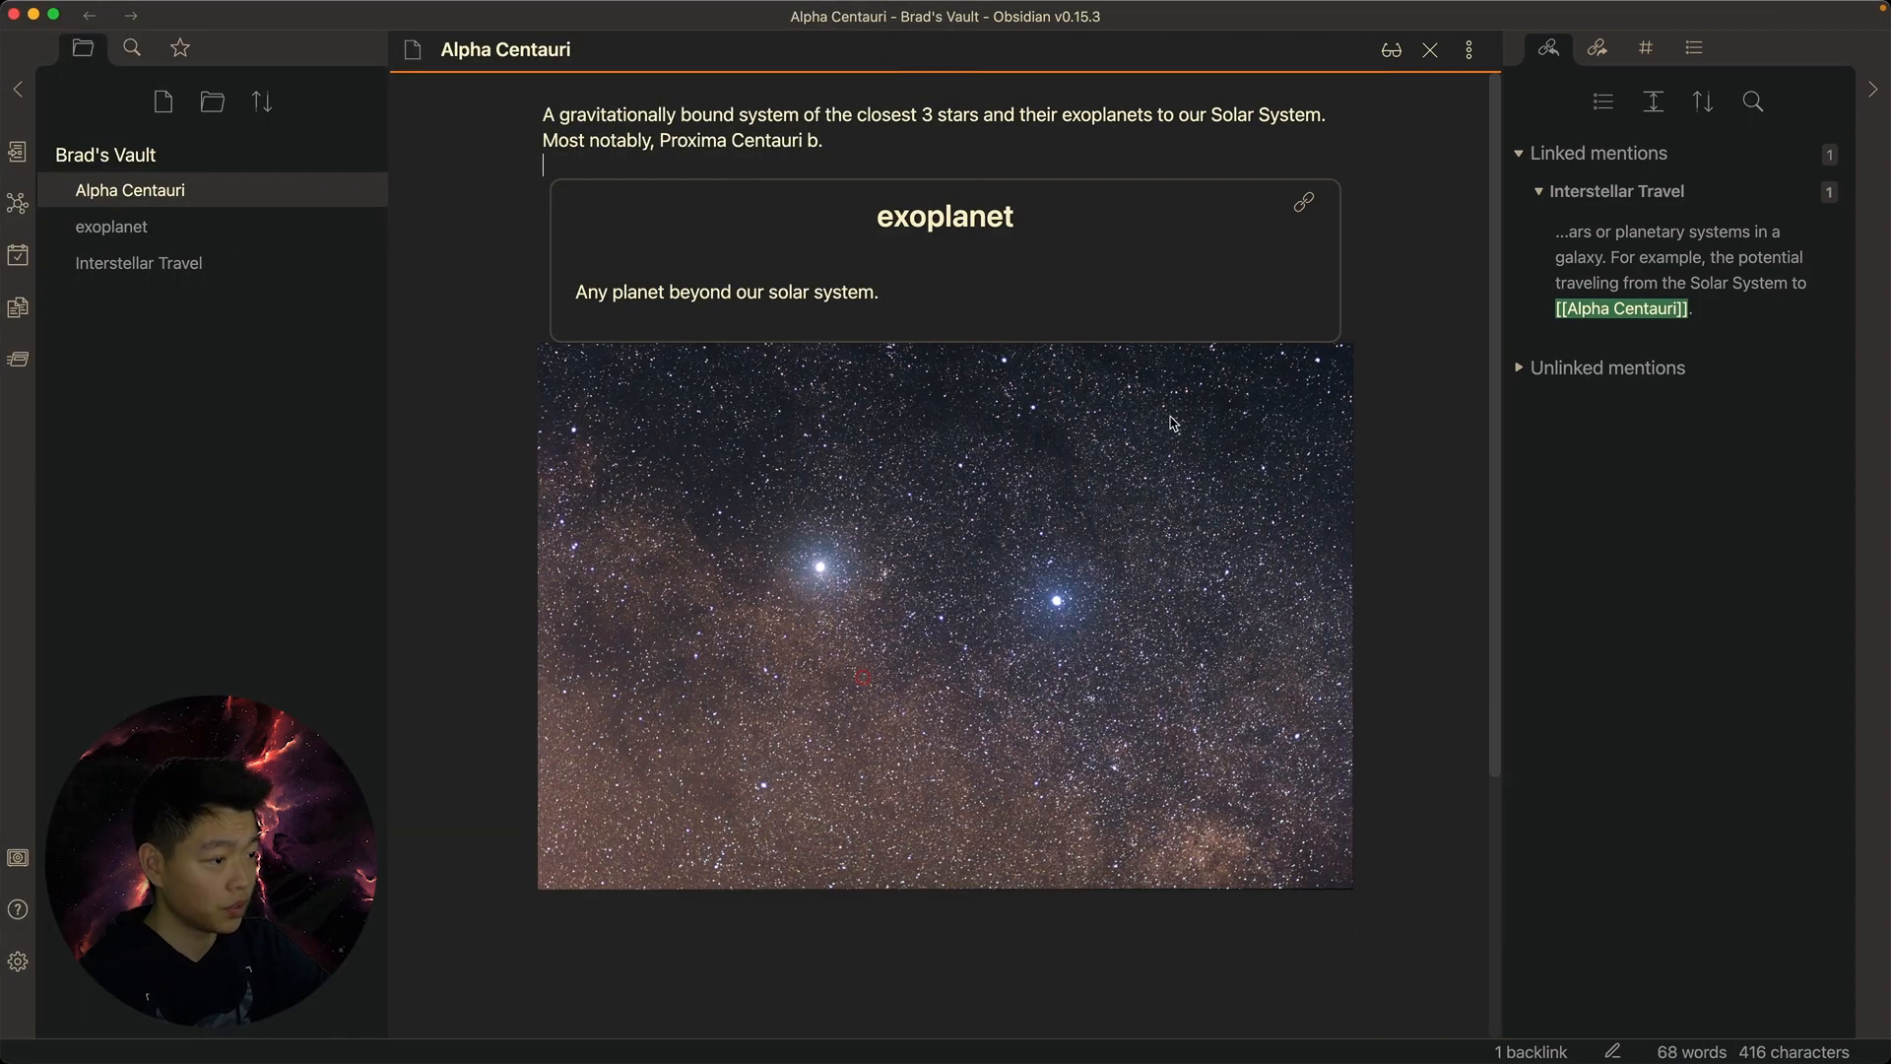
pyautogui.click(1329, 338)
pyautogui.click(577, 382)
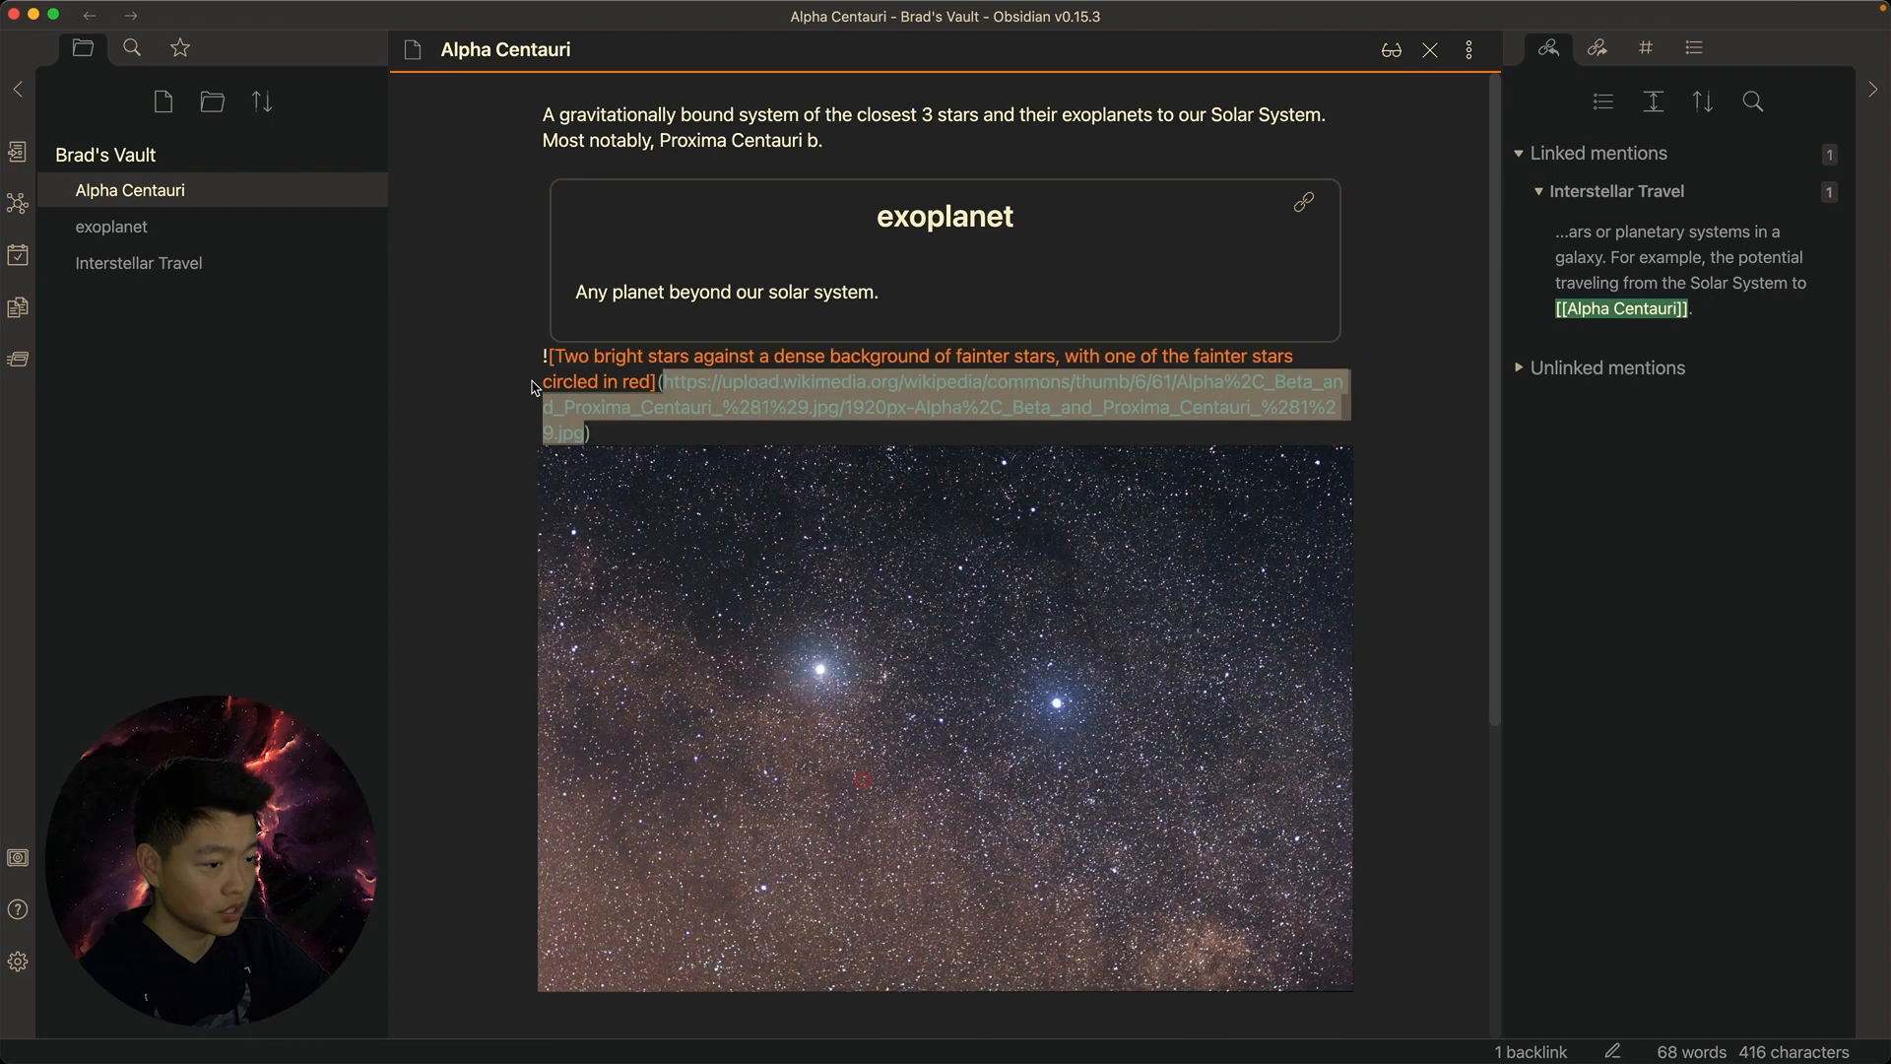
# Insert a blank line between the exoplanet embed and the star image in the Alpha Centauri note
pyautogui.click(539, 348)
pyautogui.press('Return')
pyautogui.press('Up')
pyautogui.press('Up')
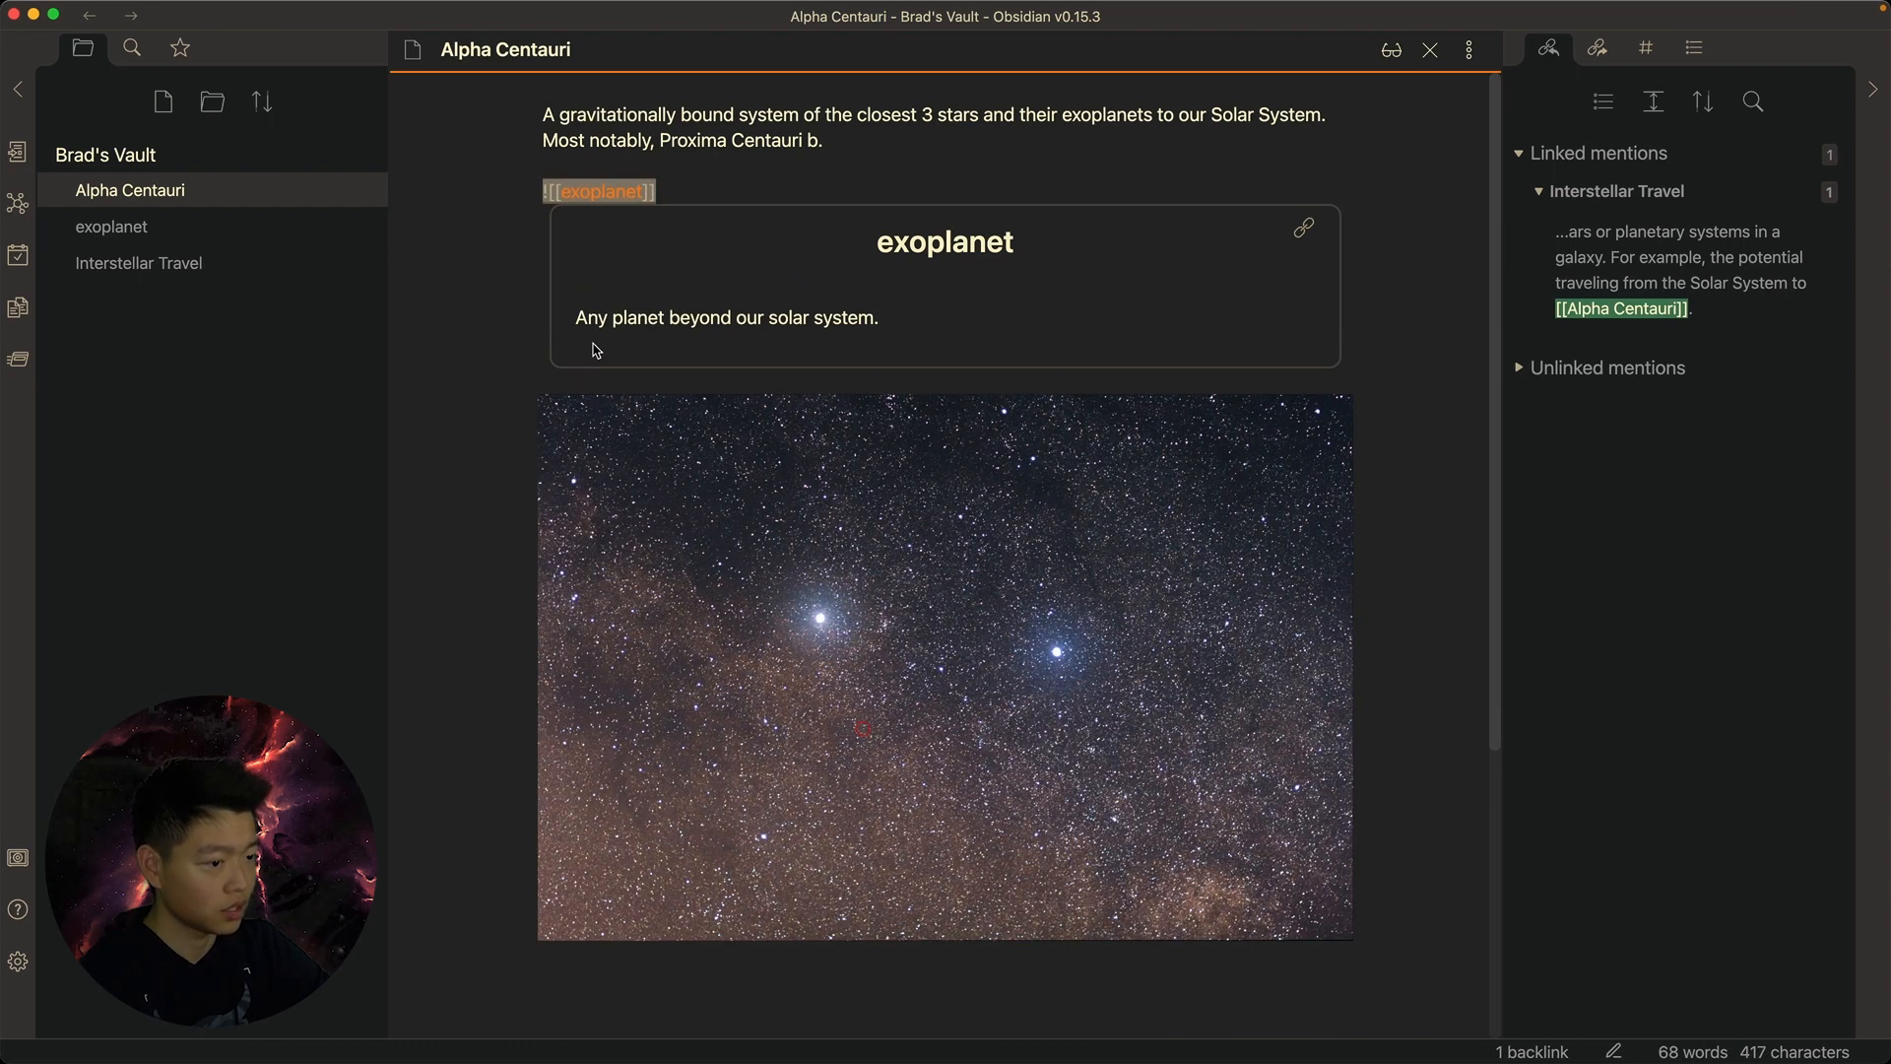
pyautogui.click(751, 169)
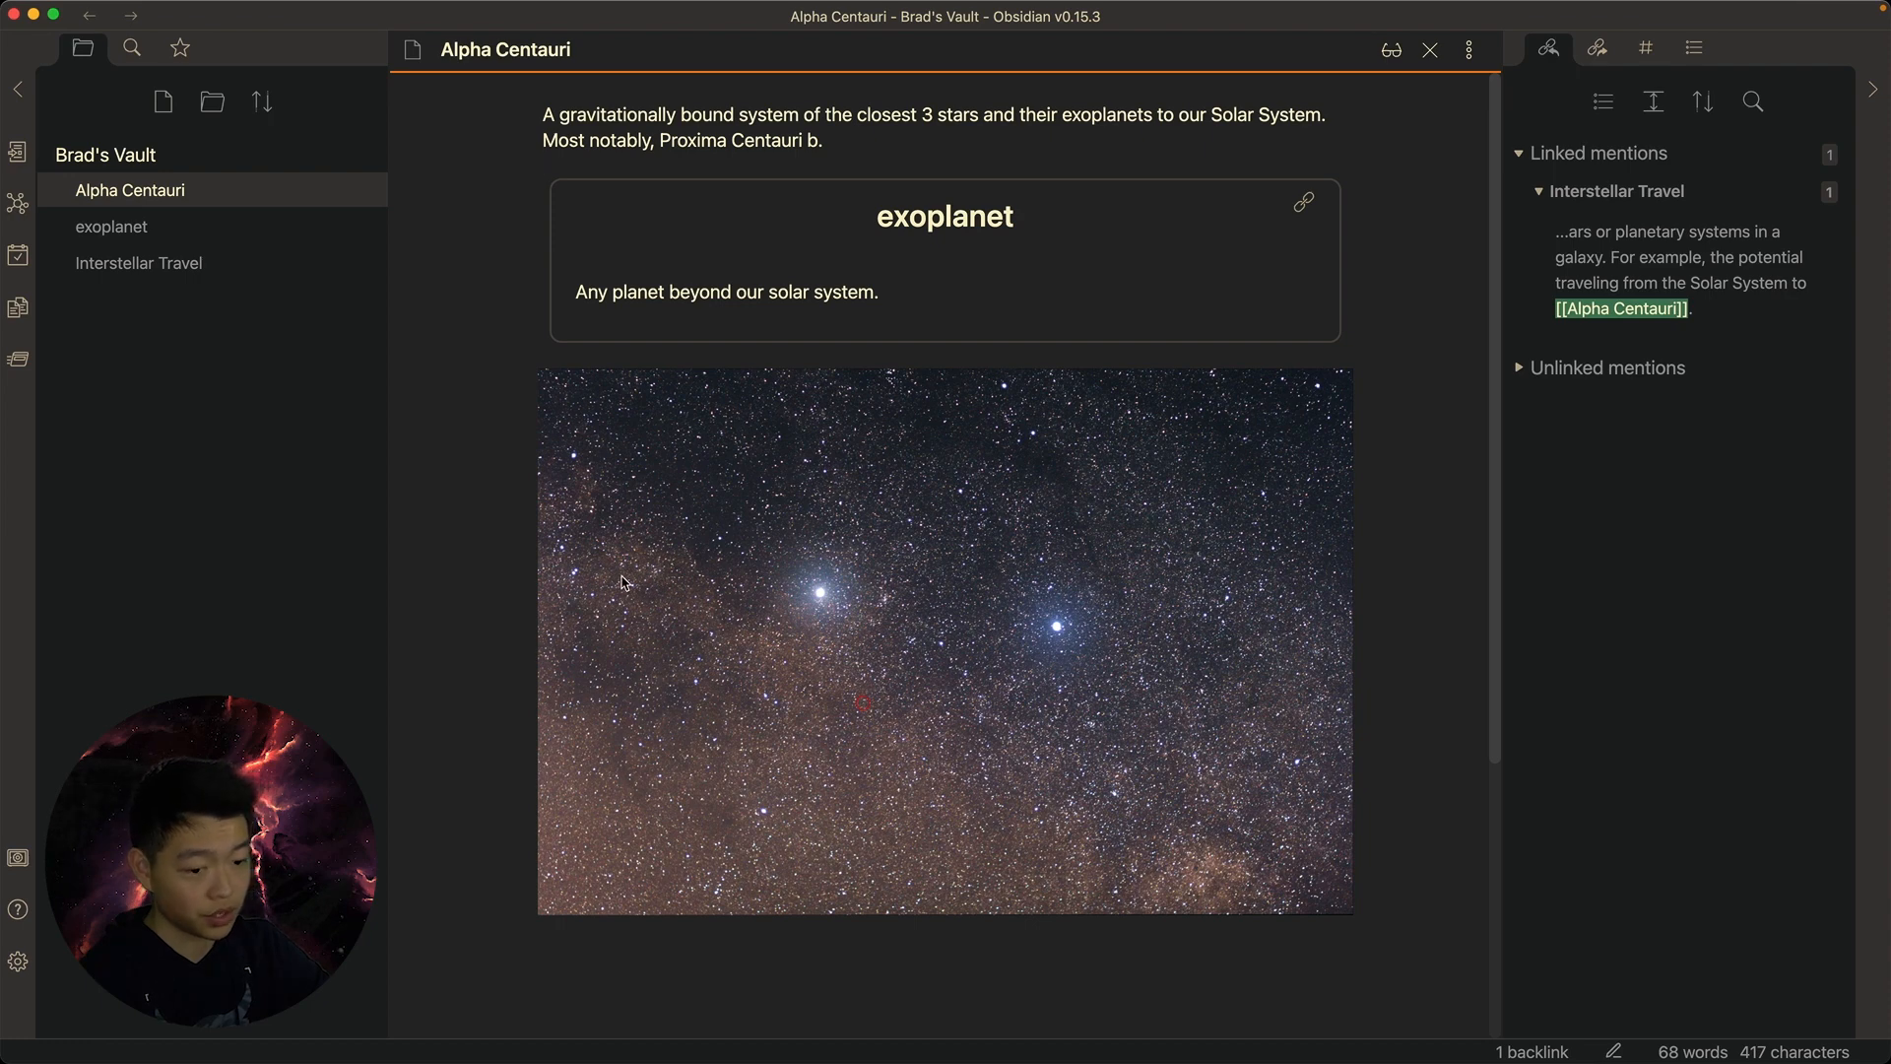
pyautogui.press('Down')
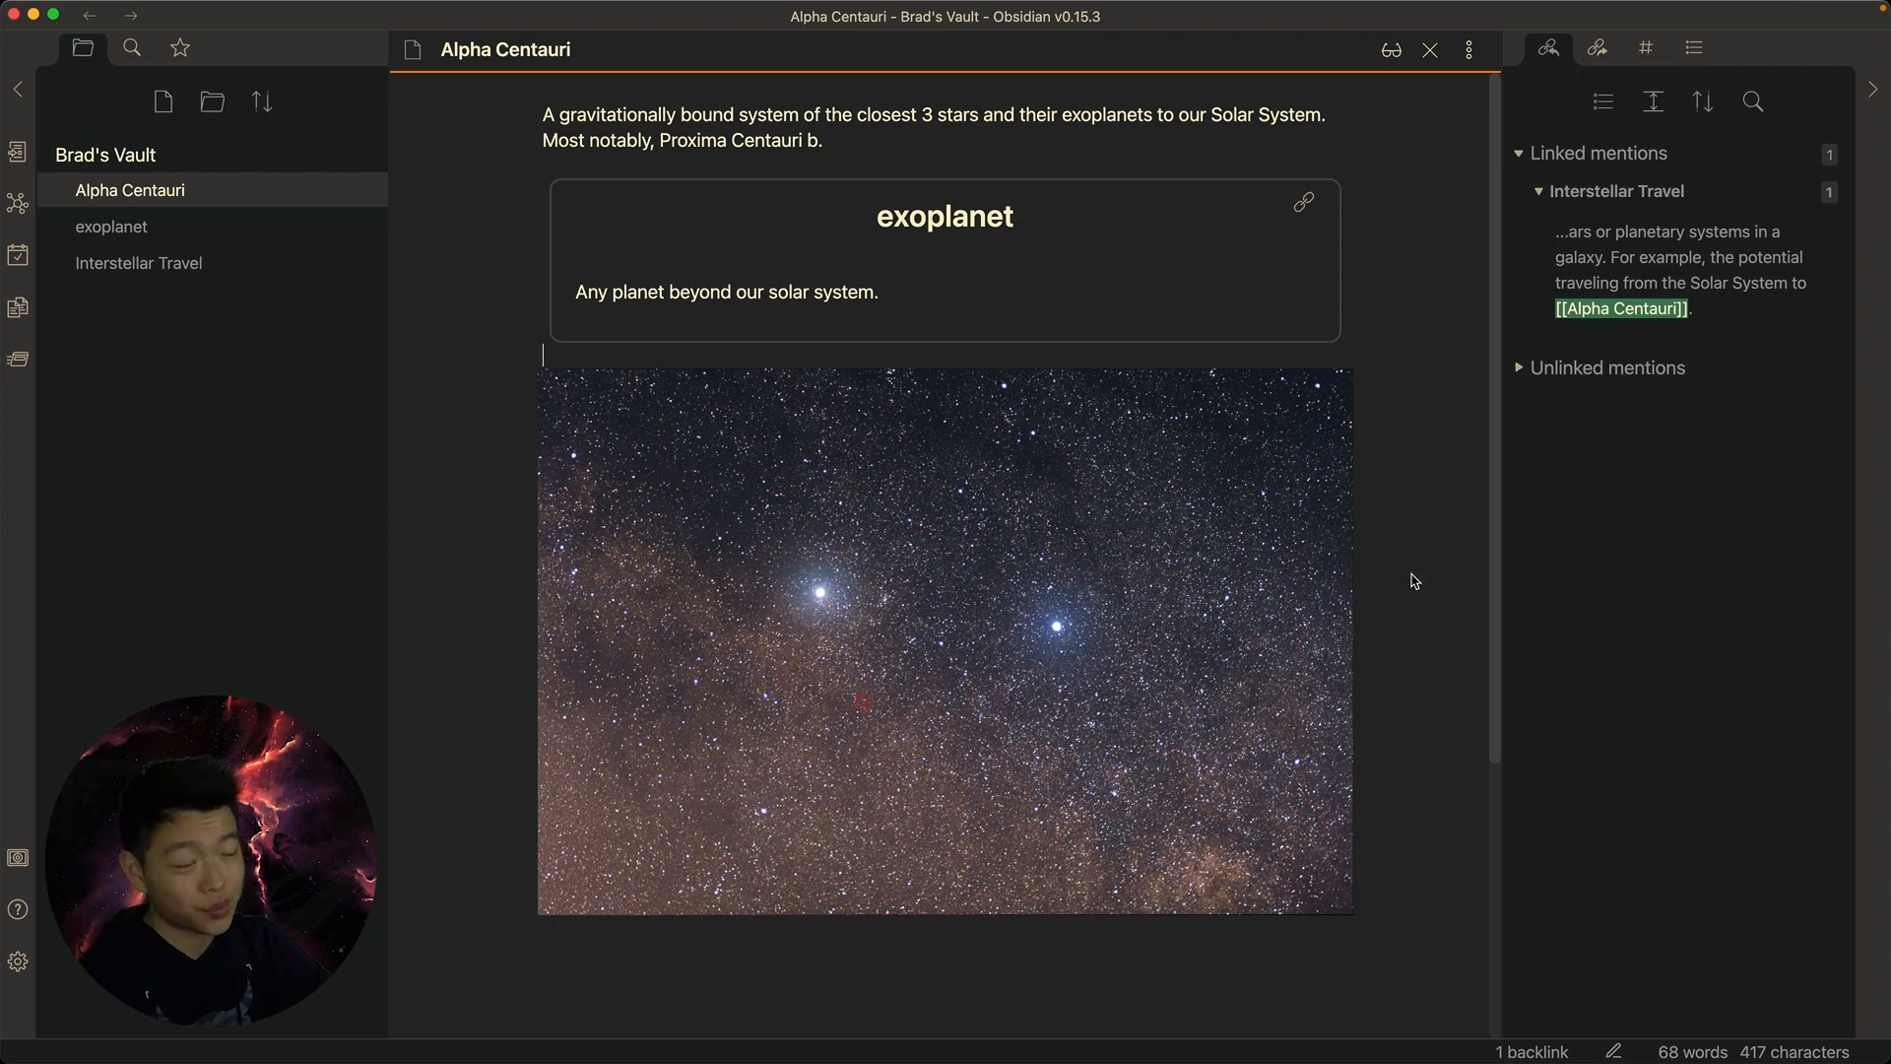
# Turn "Proxima Centauri b" in the Alpha Centauri paragraph into an internal link and follow it to create the note
pyautogui.moveTo(663, 143); pyautogui.dragTo(820, 143)
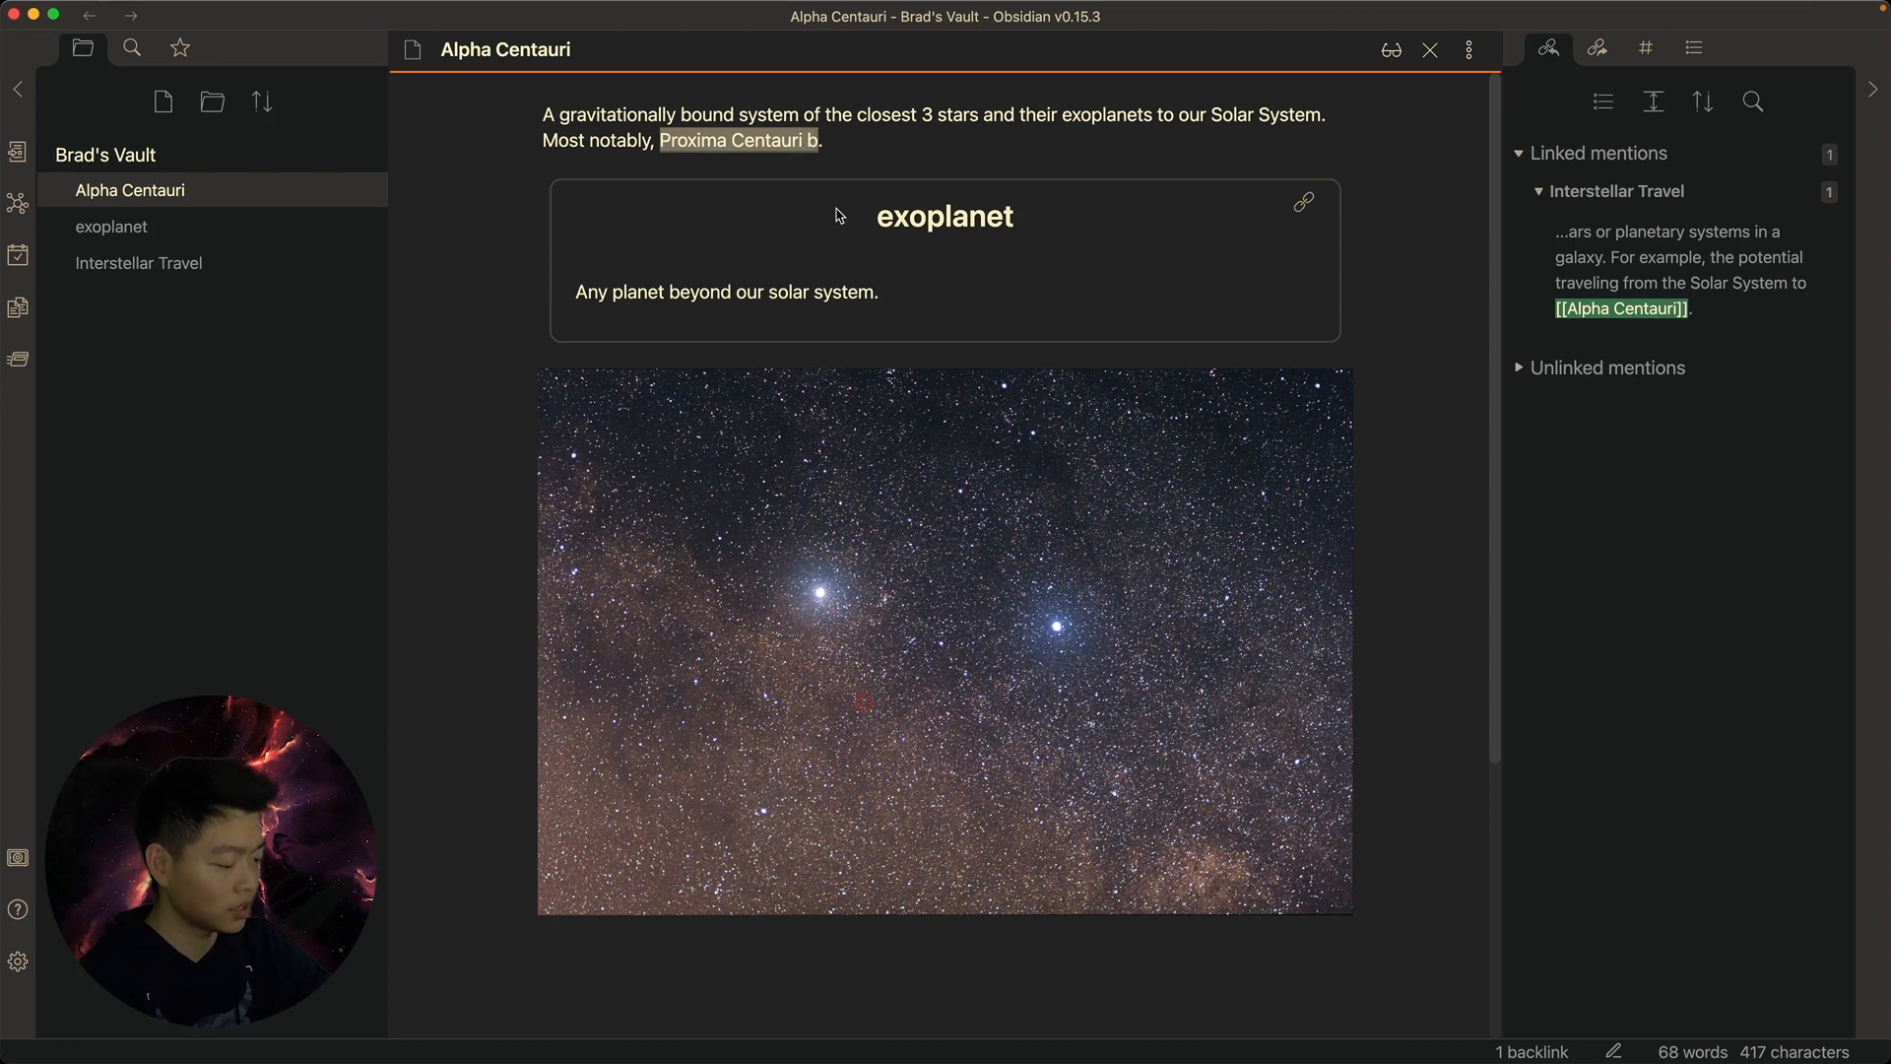
pyautogui.write('[[')
pyautogui.click(826, 167)
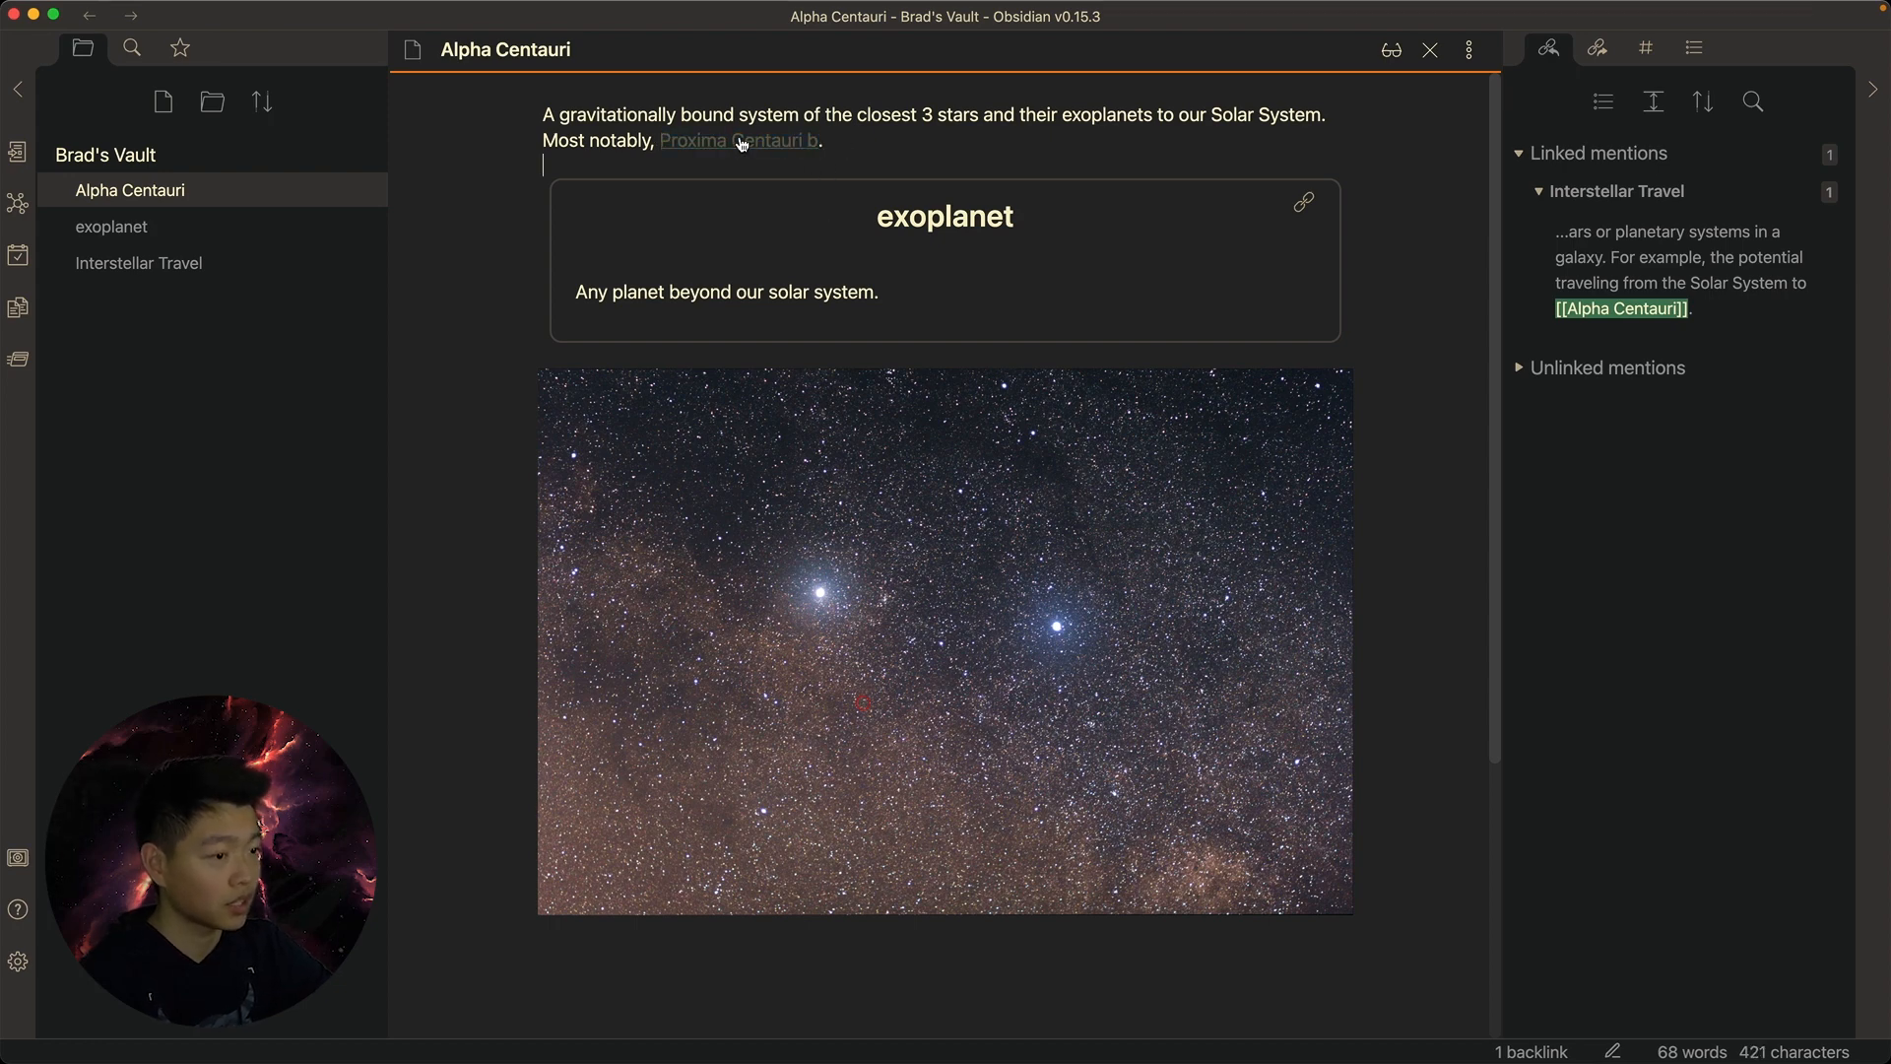
pyautogui.click(737, 143)
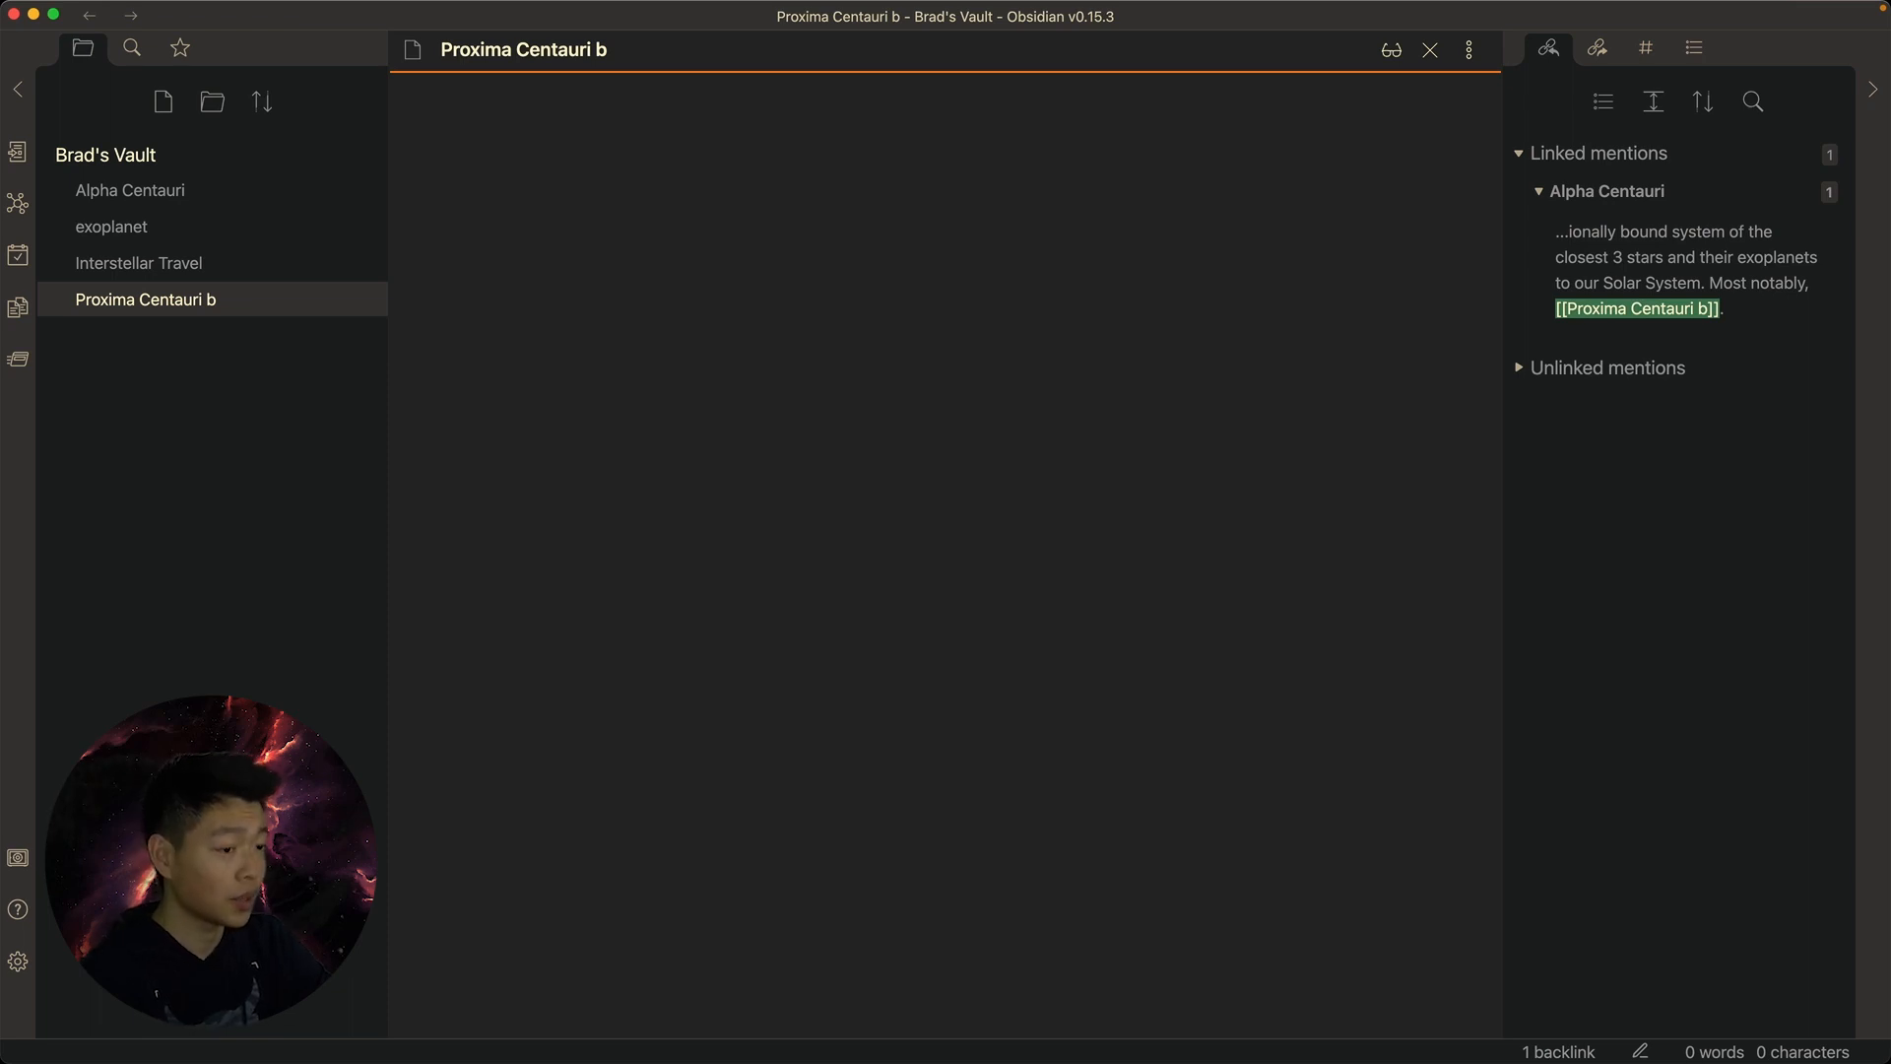
pyautogui.write('An exoplanet')
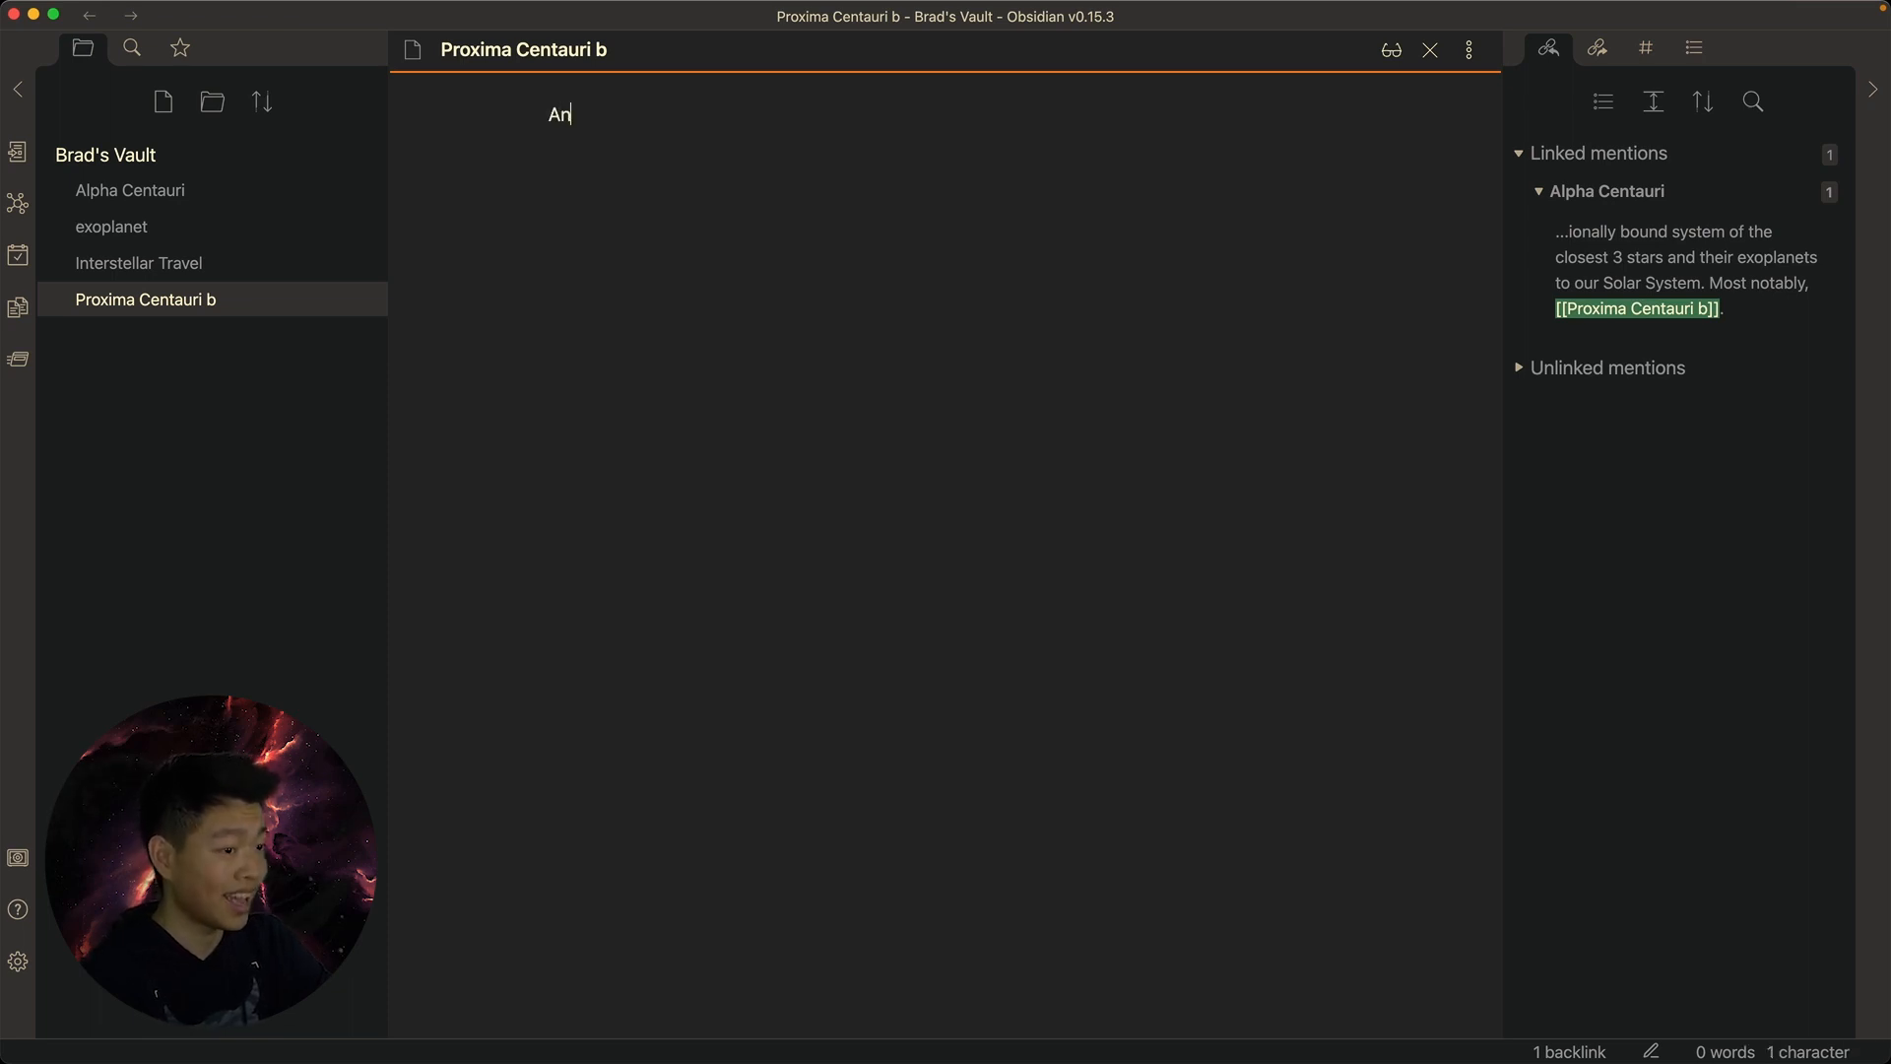
pyautogui.hotkey('alt', 'shift', 'Left')
pyautogui.write('[[')
pyautogui.press('super+Right')
pyautogui.hotkey('alt', 'BackSpace')
pyautogui.hotkey('alt', 'BackSpace')
pyautogui.hotkey('alt', 'BackSpace')
pyautogui.hotkey('alt', 'BackSpace')
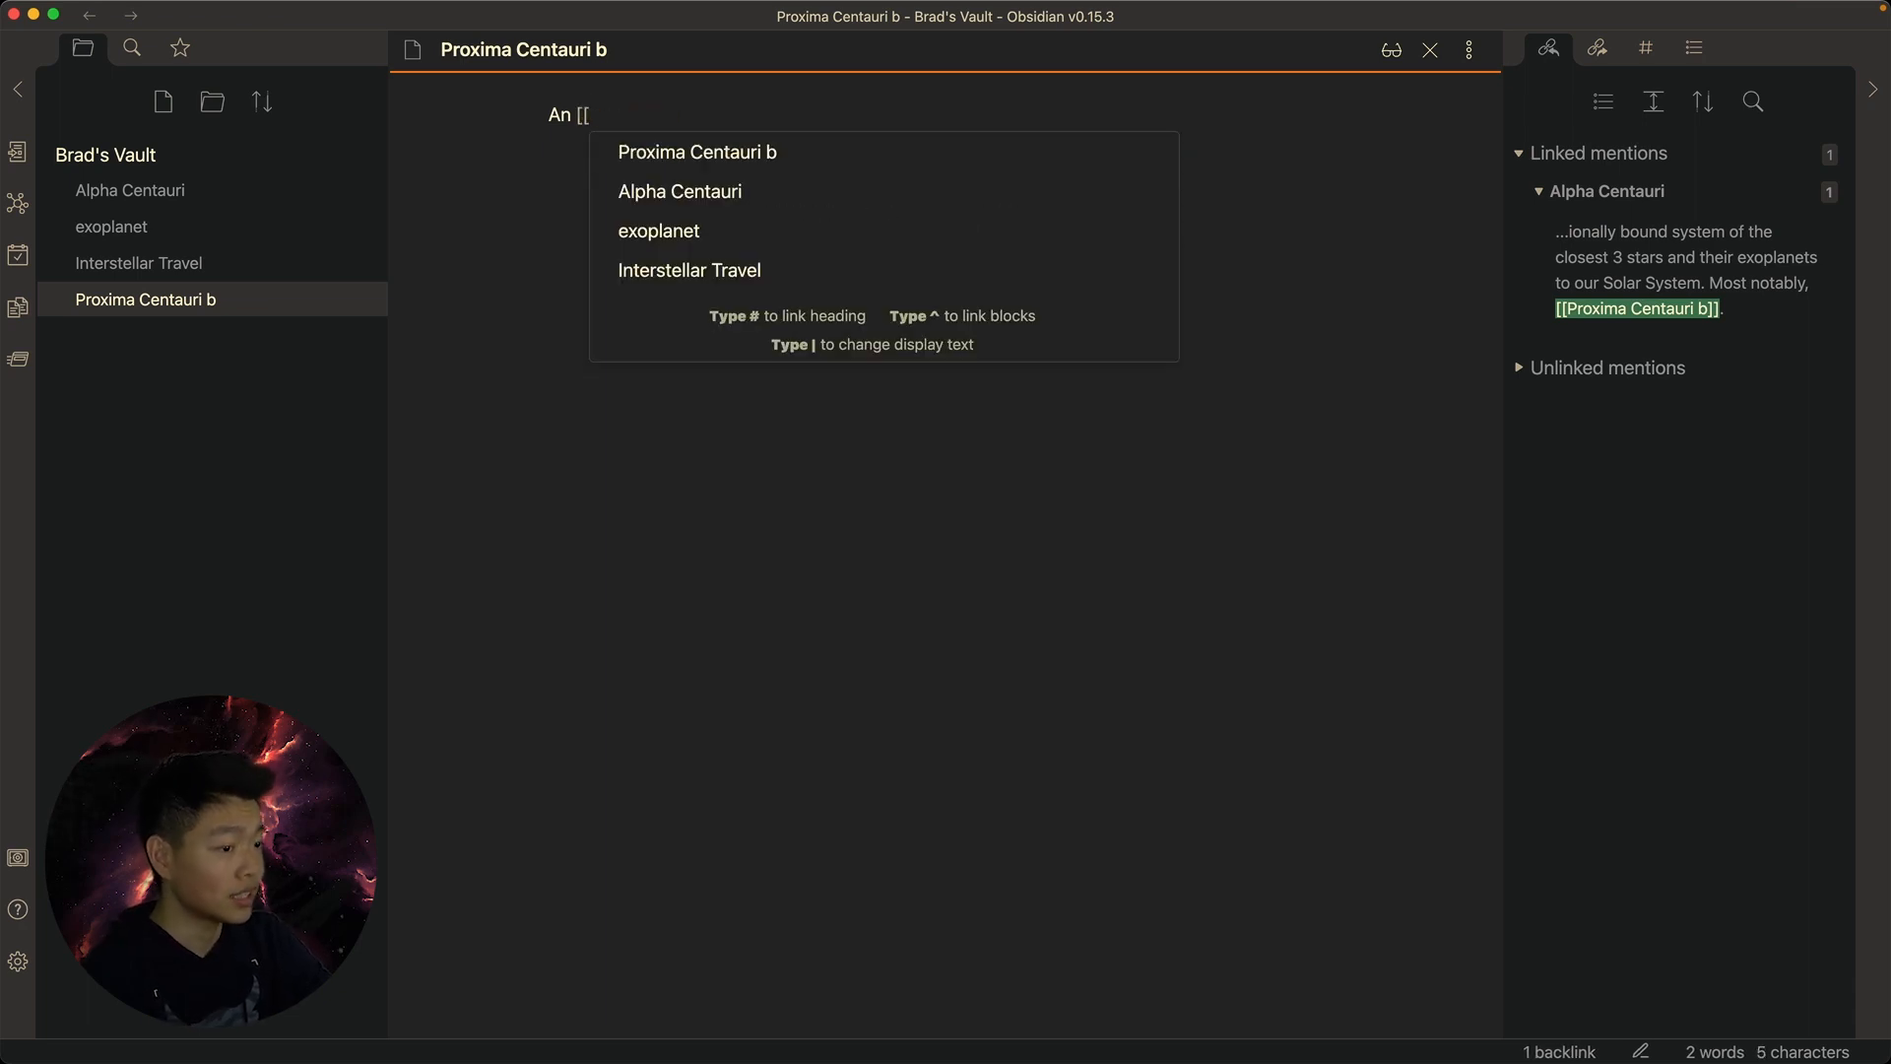
# Begin the Proxima Centauri b note with "An [[exoplanet]]", follow the link to the exoplanet note and return
pyautogui.write('A')
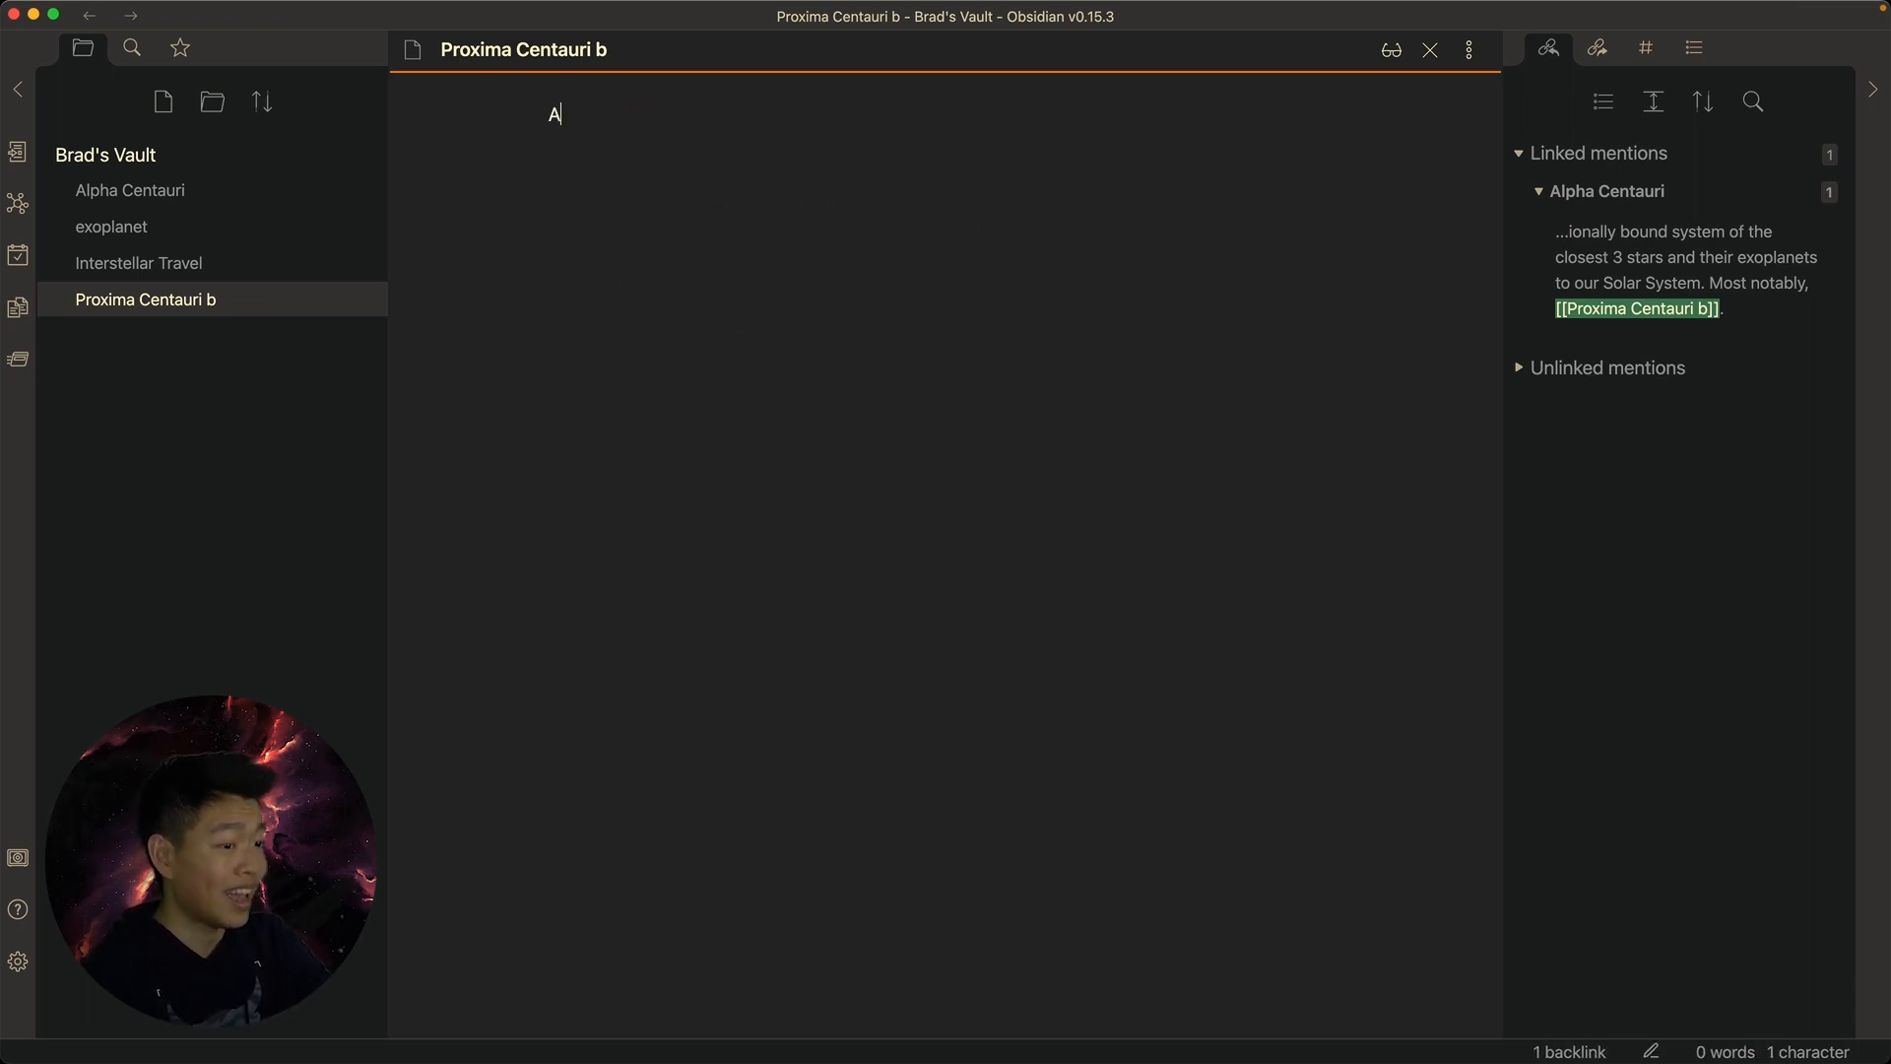
pyautogui.write('n [[ex')
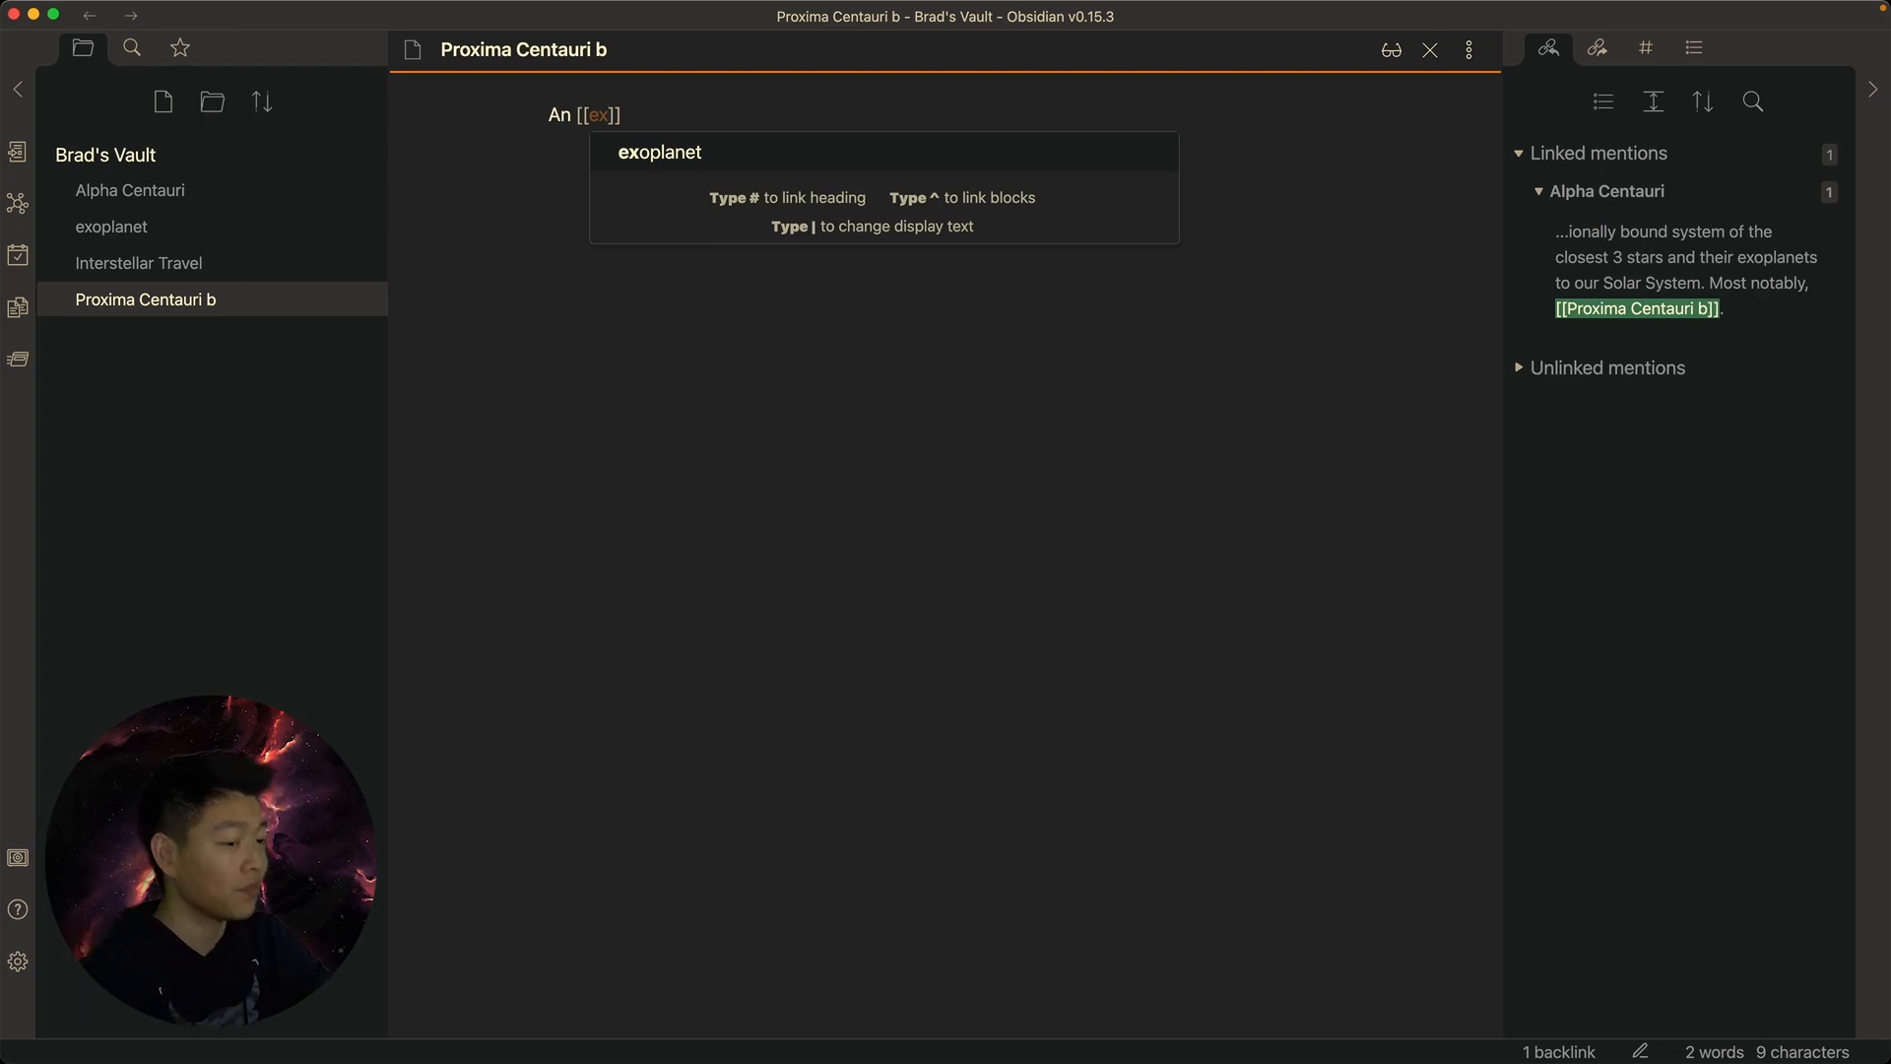
pyautogui.press('Return')
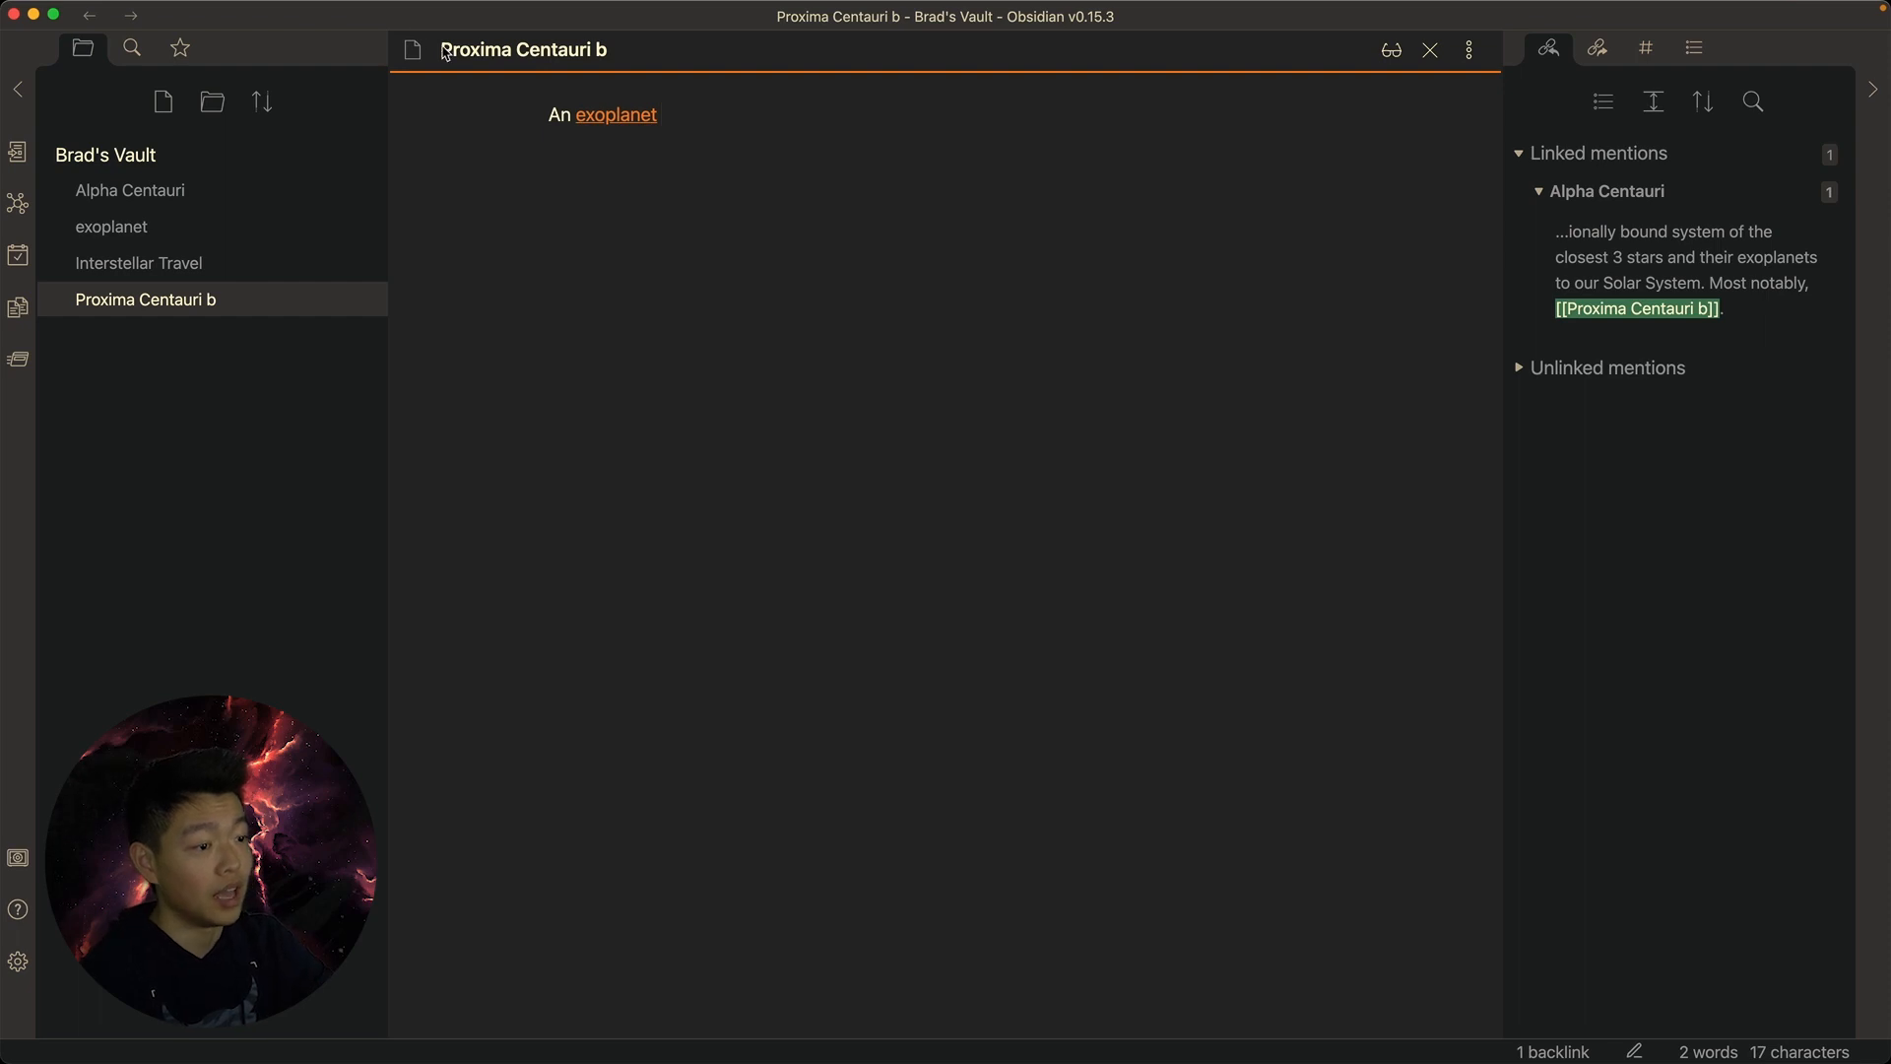
pyautogui.click(611, 116)
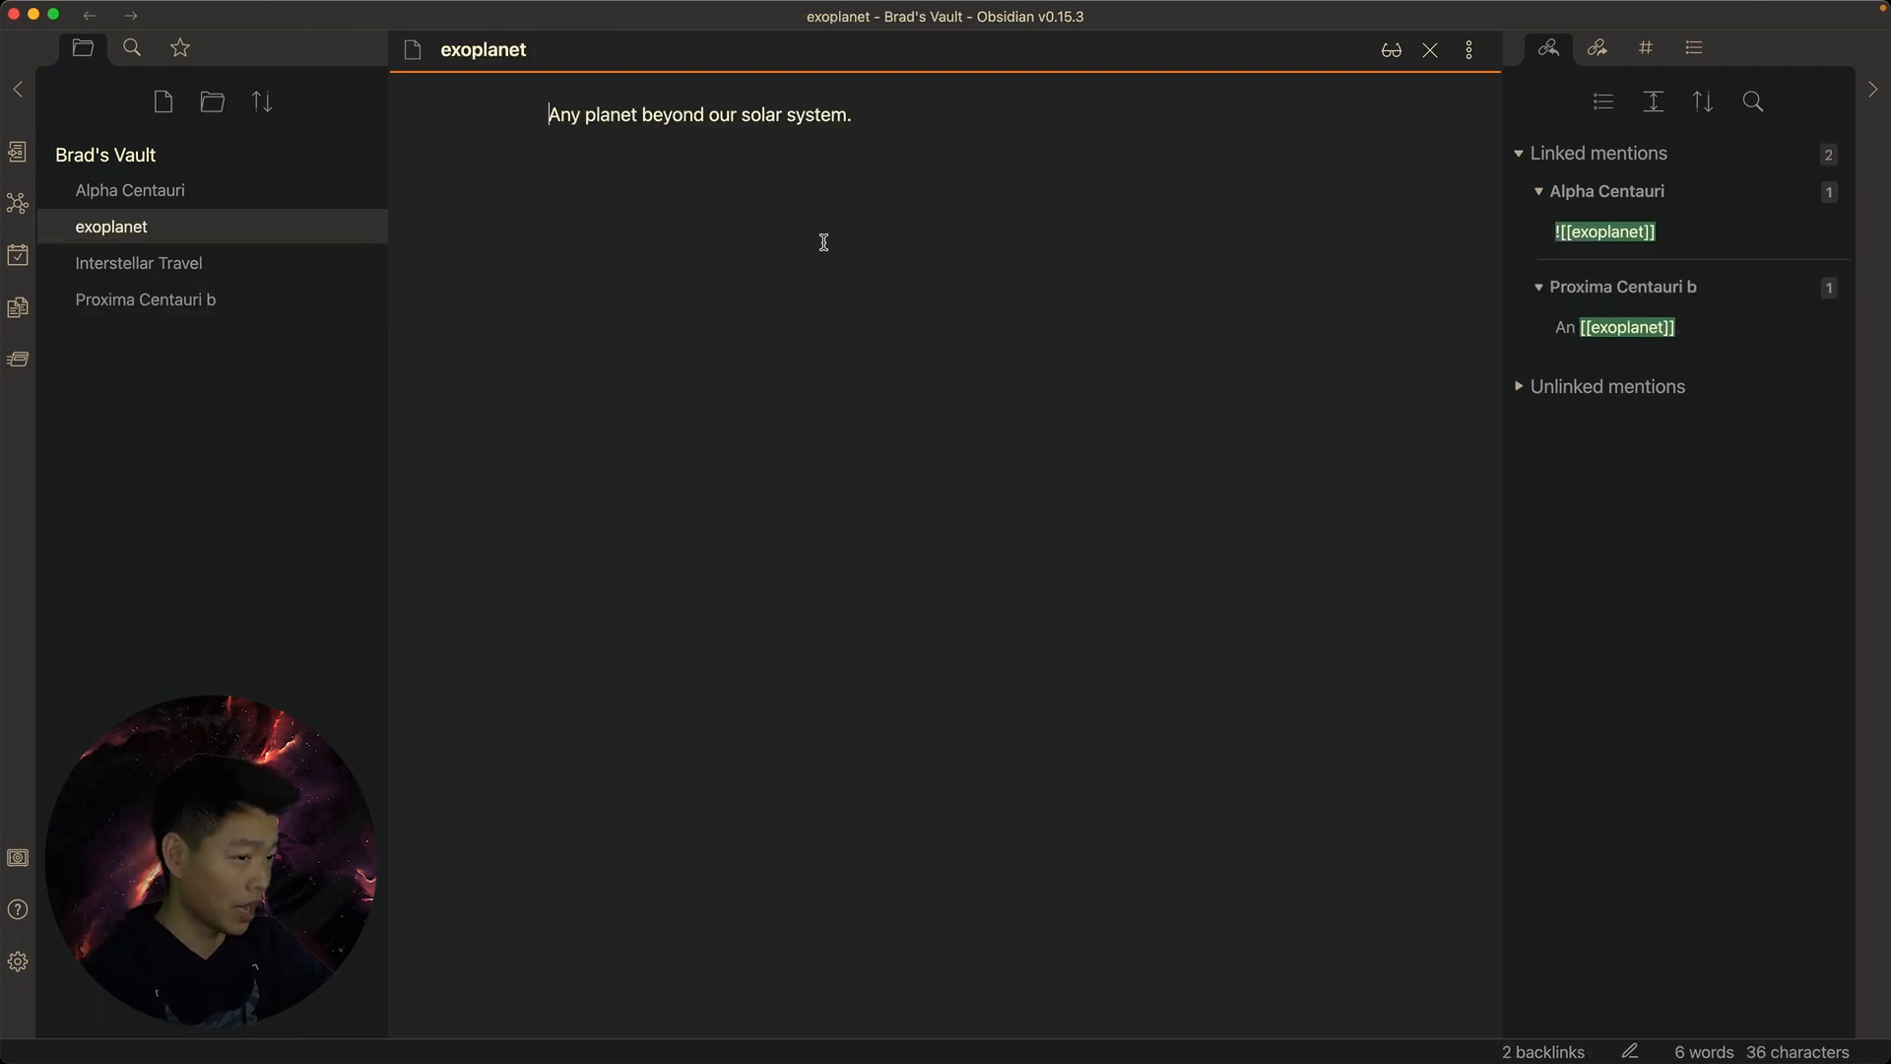
pyautogui.press('super+alt+Left')
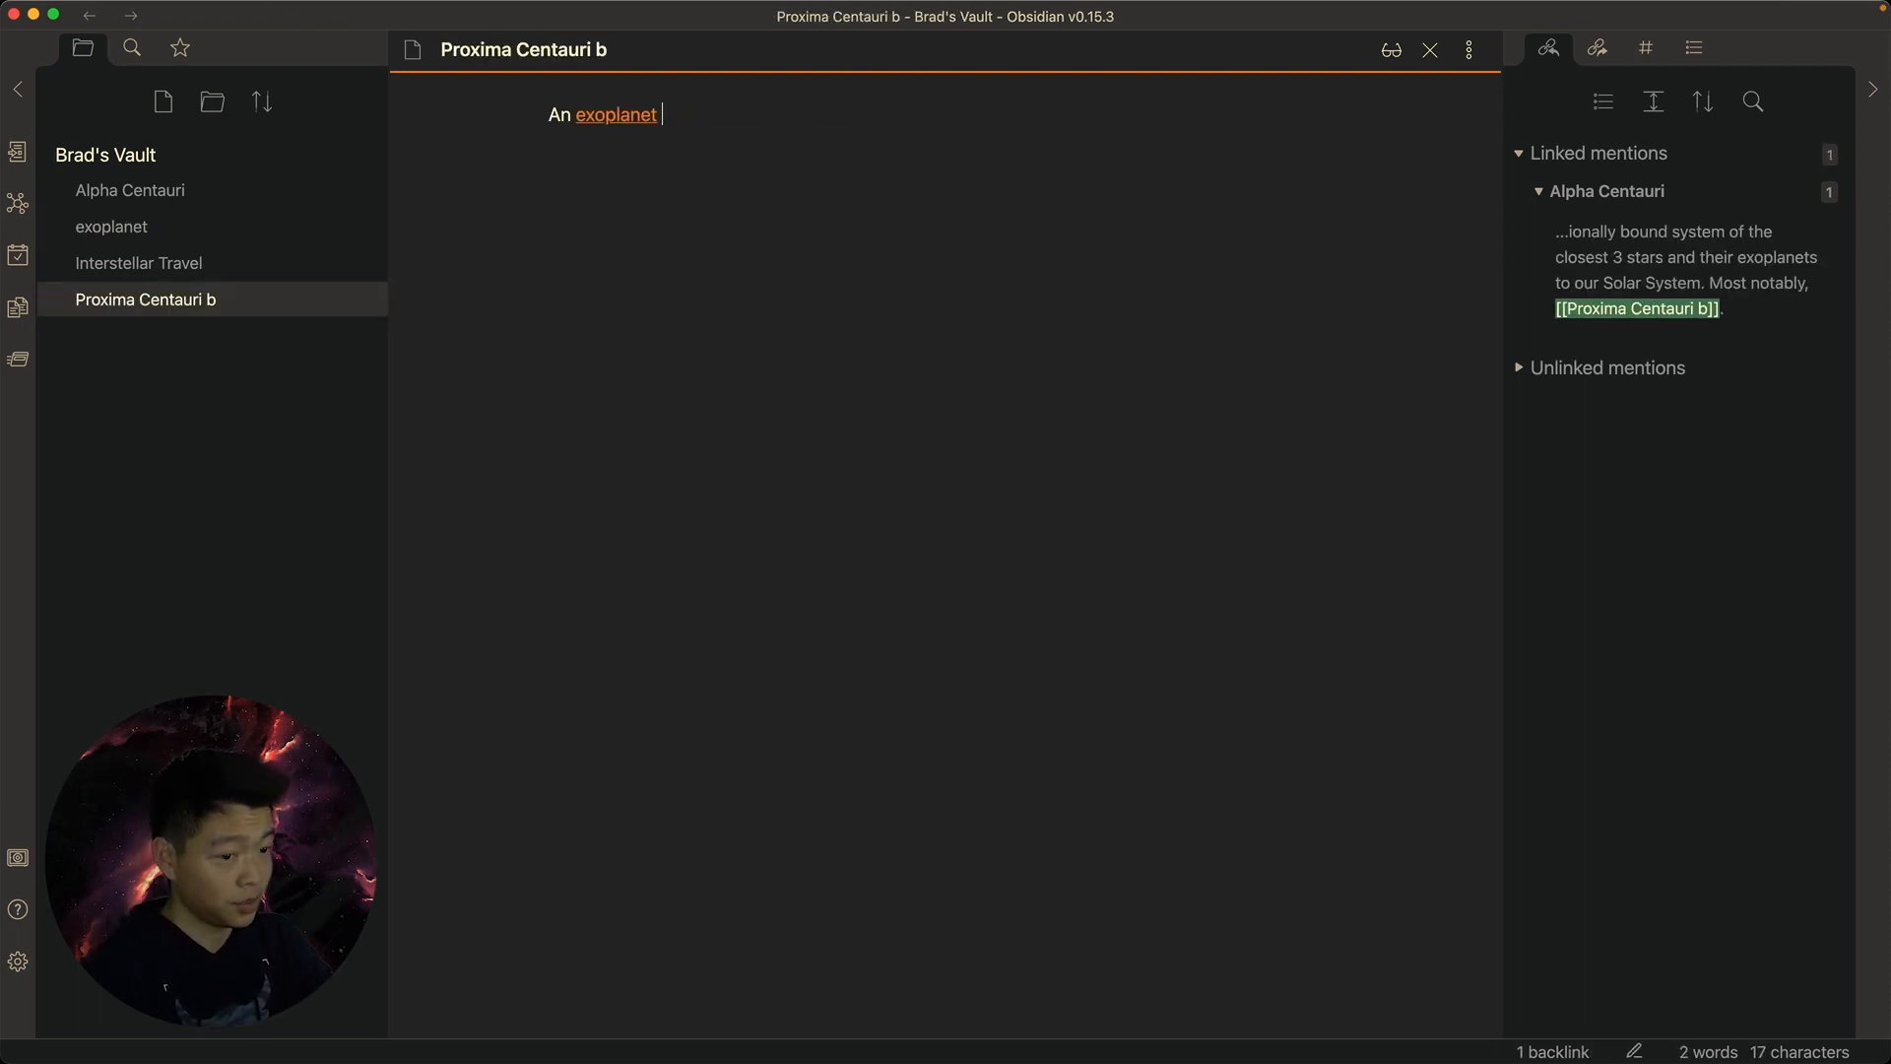
# Continue the sentence with "orbiting in the habitable zone of the red dwarf star Proxima Centauri in [[Alpha Centauri]], 4.2 light years from Earth."
pyautogui.write('orbiting in the habitable zone of the red d')
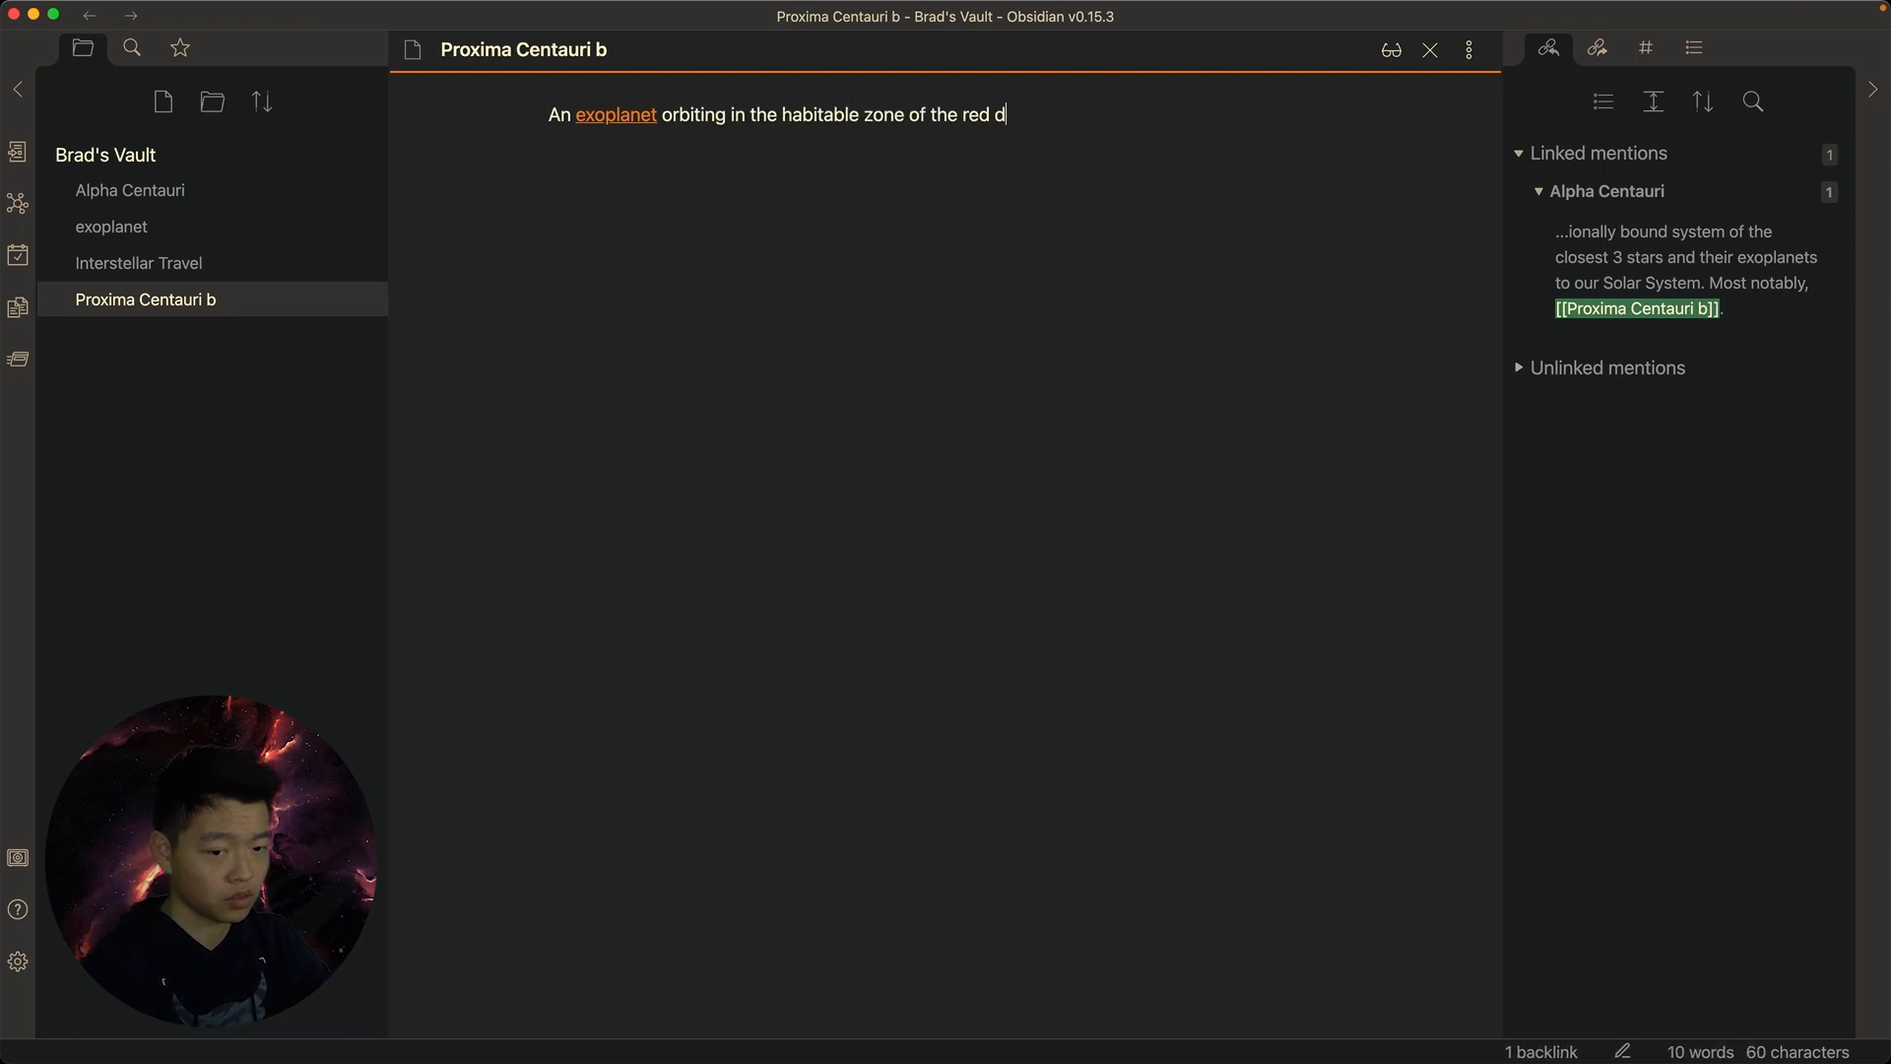
pyautogui.write('warf star Proxima Centauri in ')
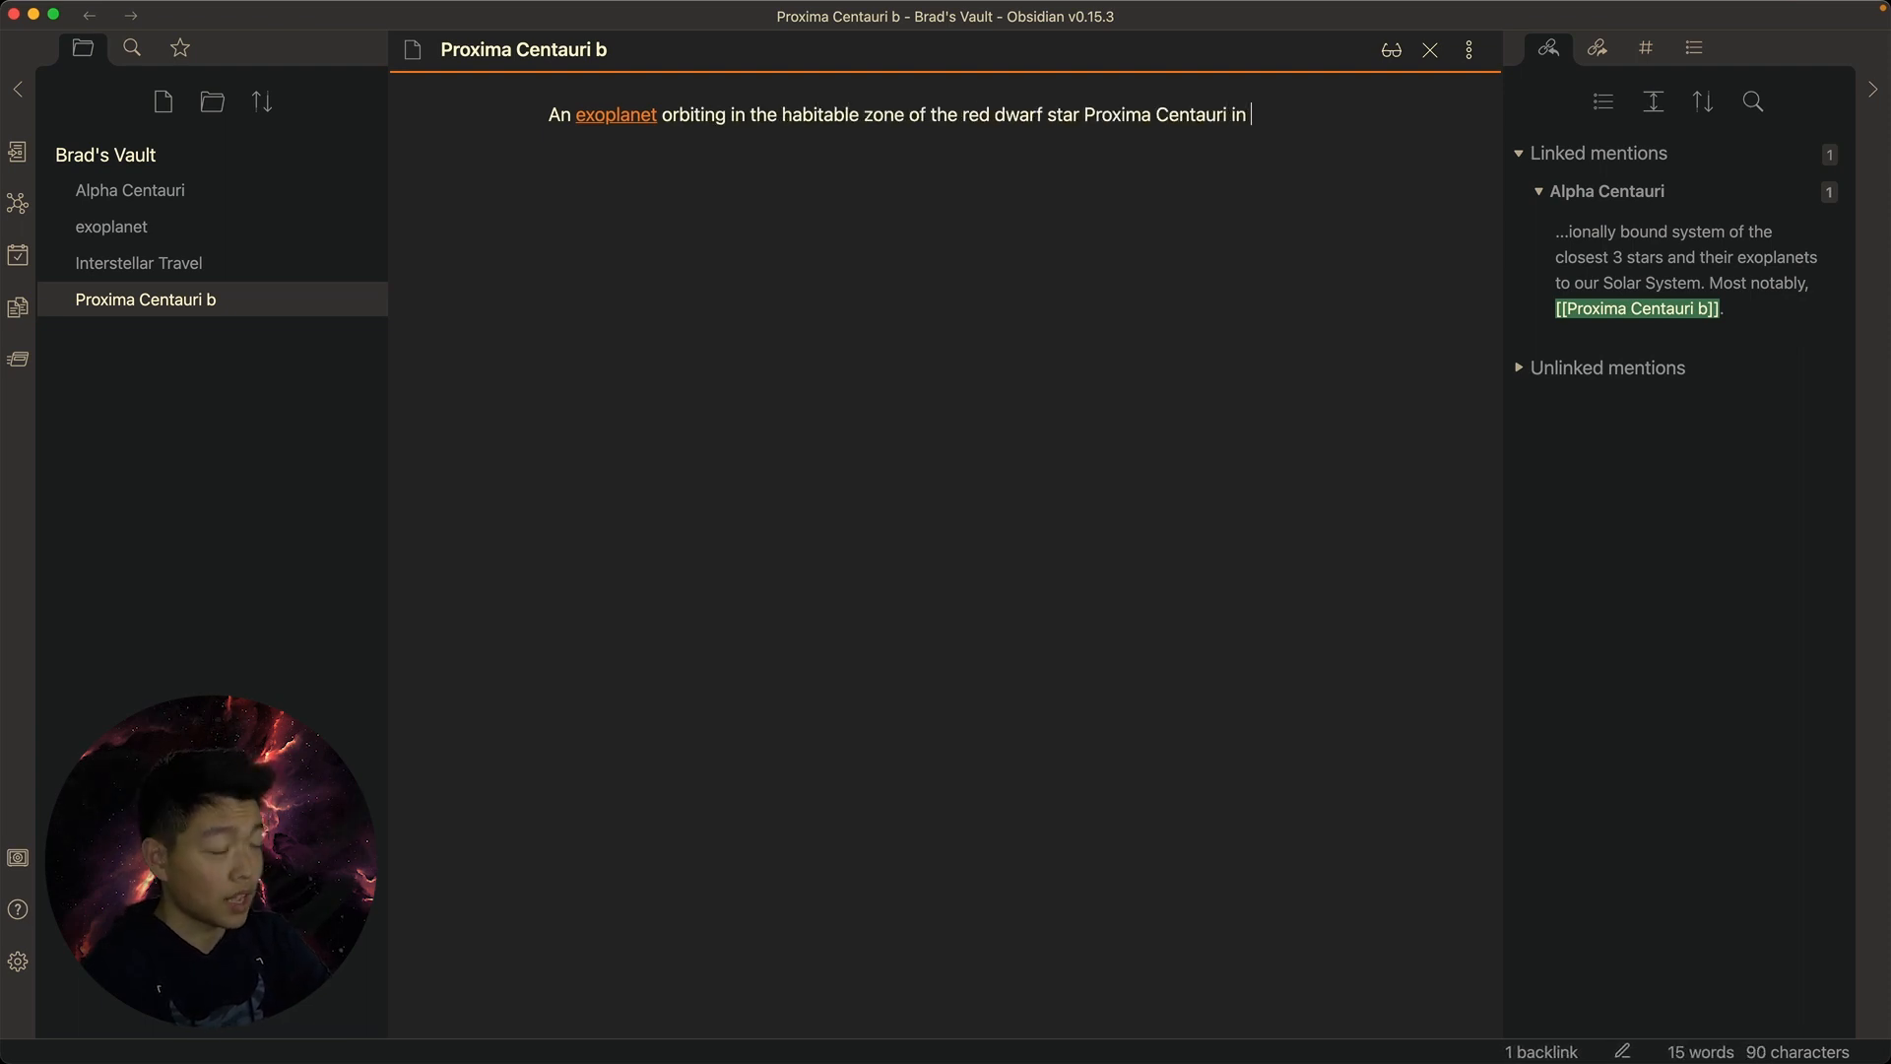
pyautogui.write('[[al')
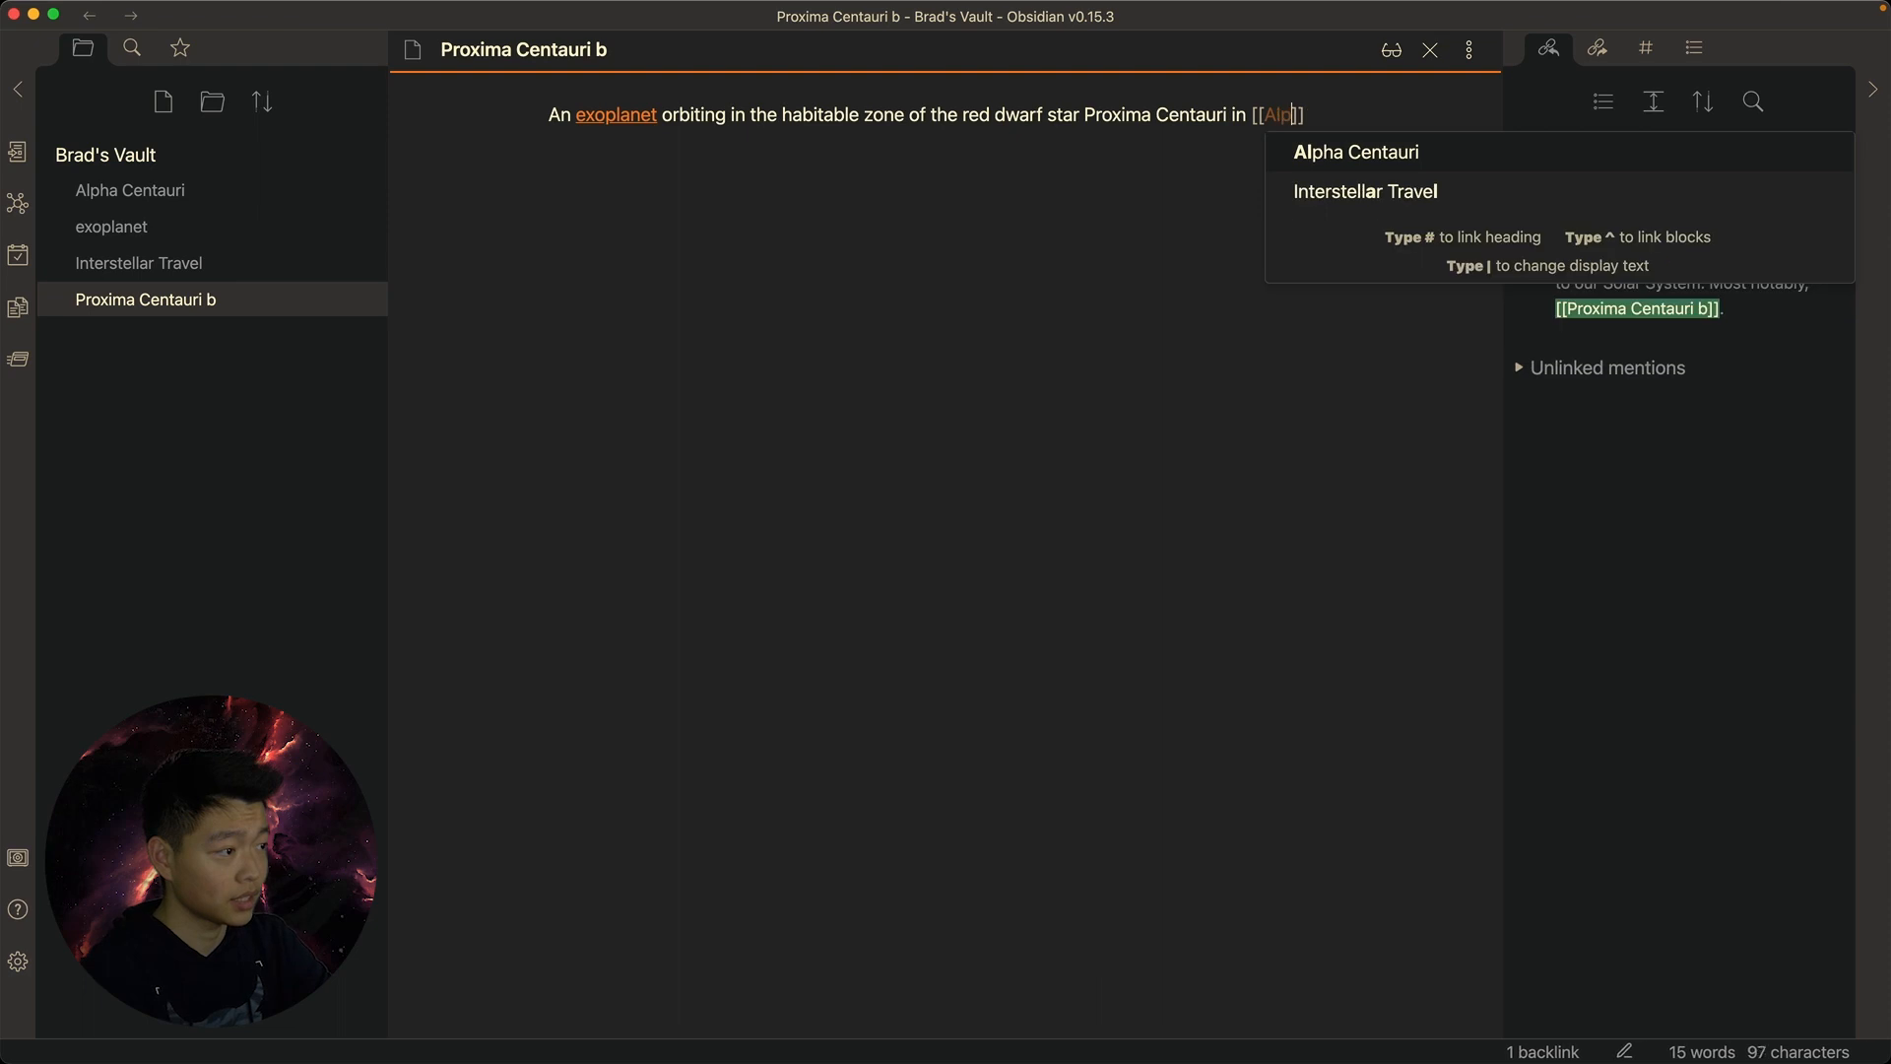
pyautogui.press('Return')
pyautogui.write('Centauri, 4.2 light years from Earth.')
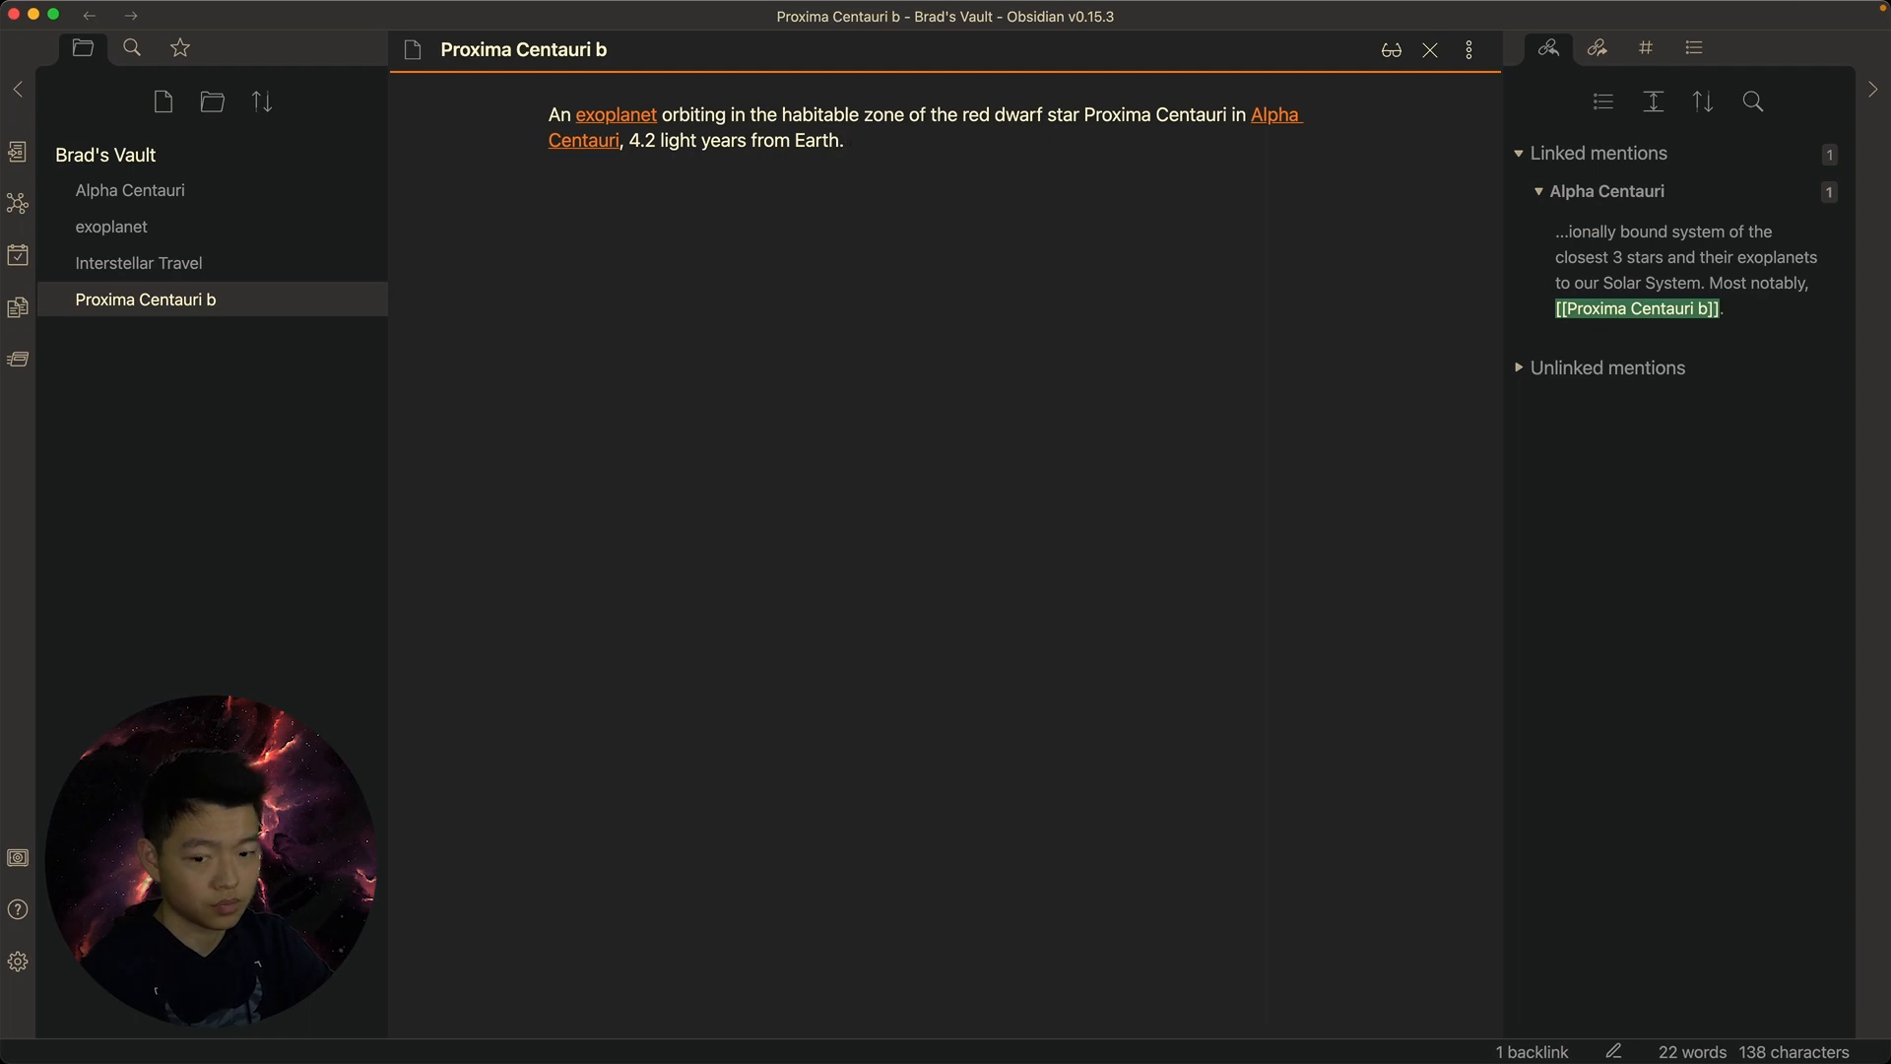
# Add blank lines below the Proxima Centauri b text and download the original artist's impression image from its Wikipedia page in Chrome
pyautogui.press('Return')
pyautogui.press('Return')
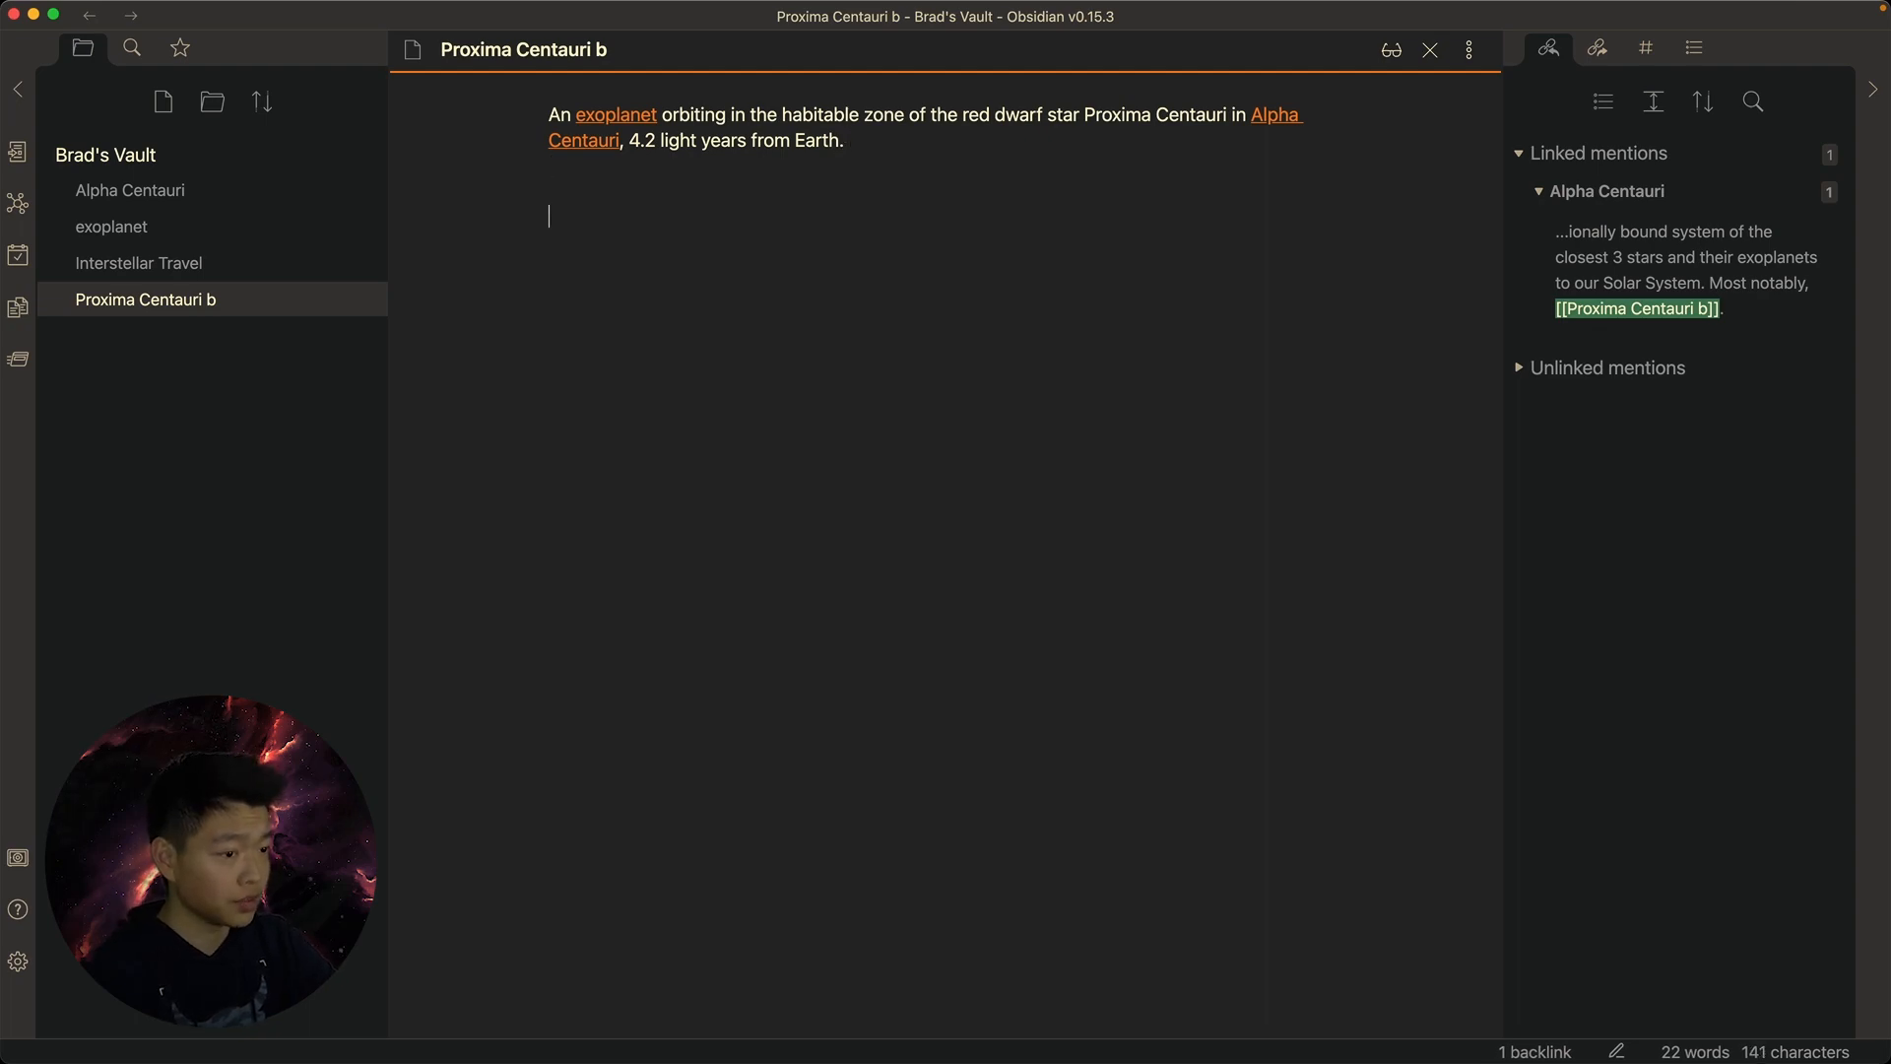
pyautogui.hotkey('ctrl', 'Up')
pyautogui.click(454, 485)
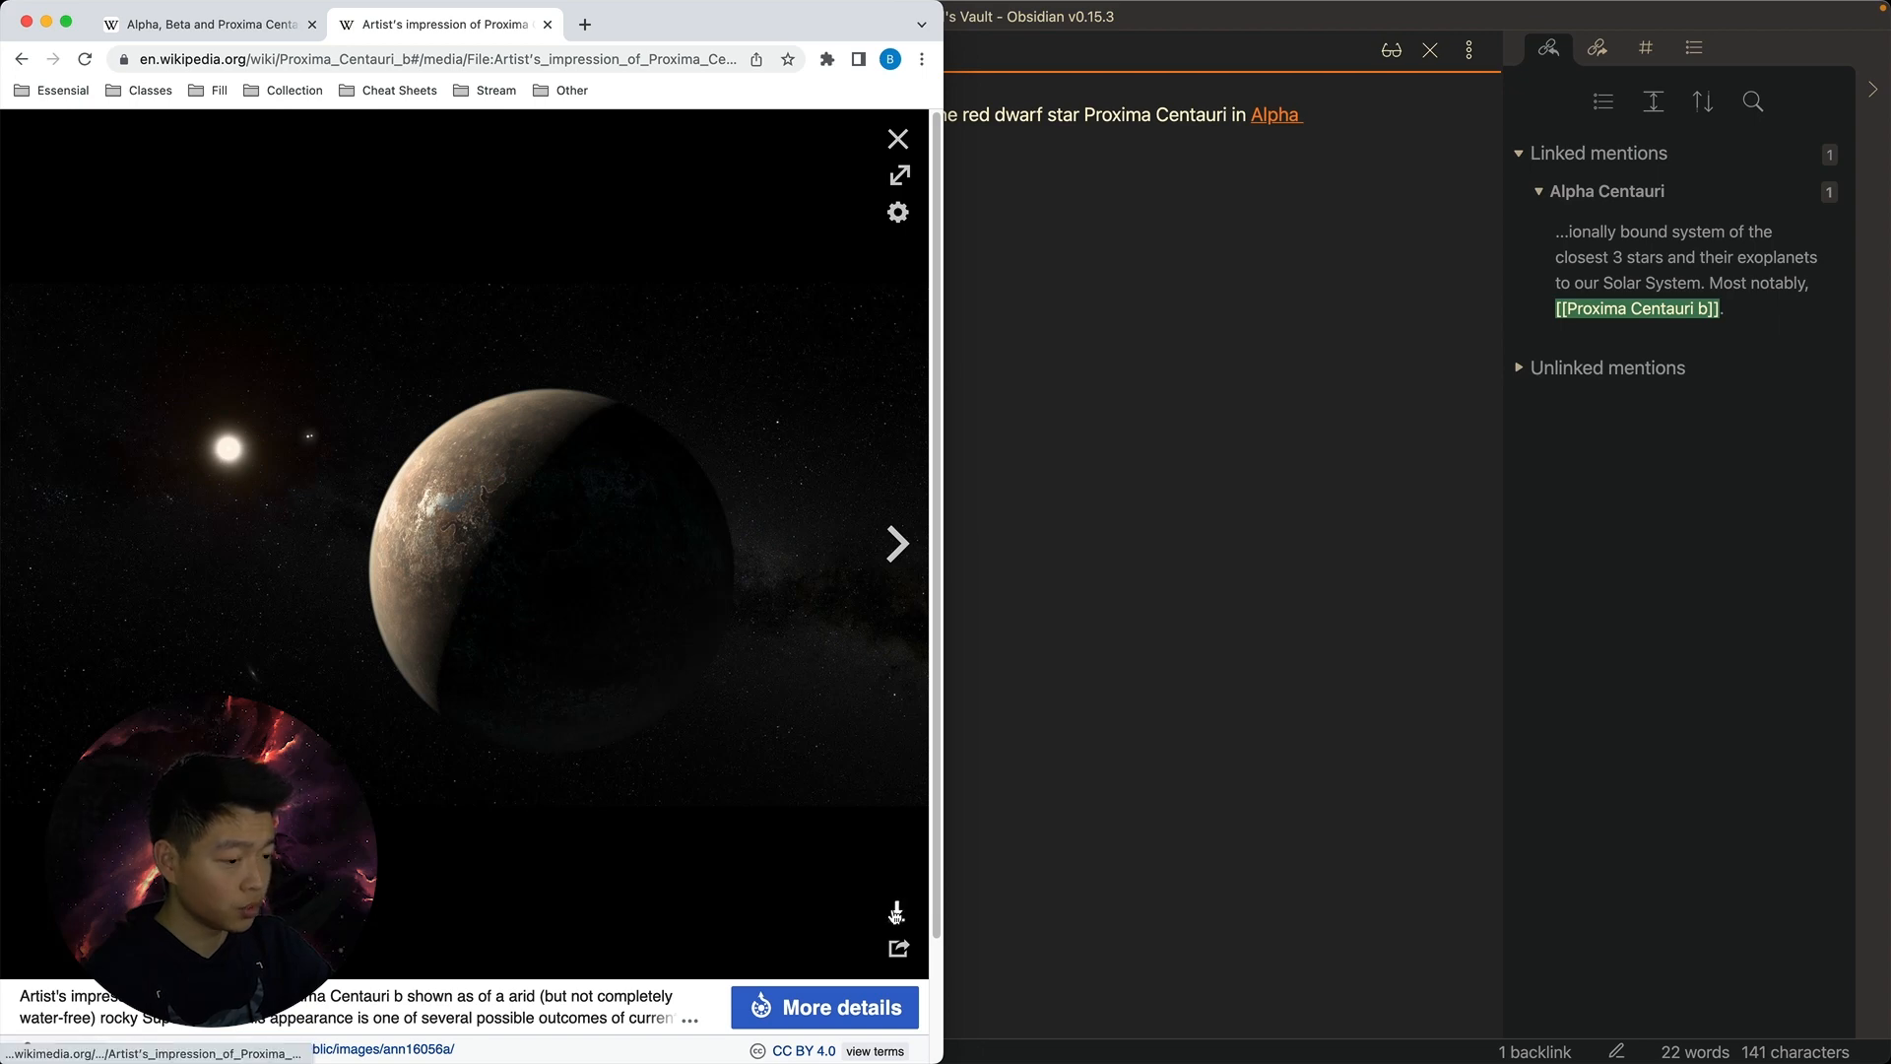
pyautogui.click(897, 912)
pyautogui.click(570, 752)
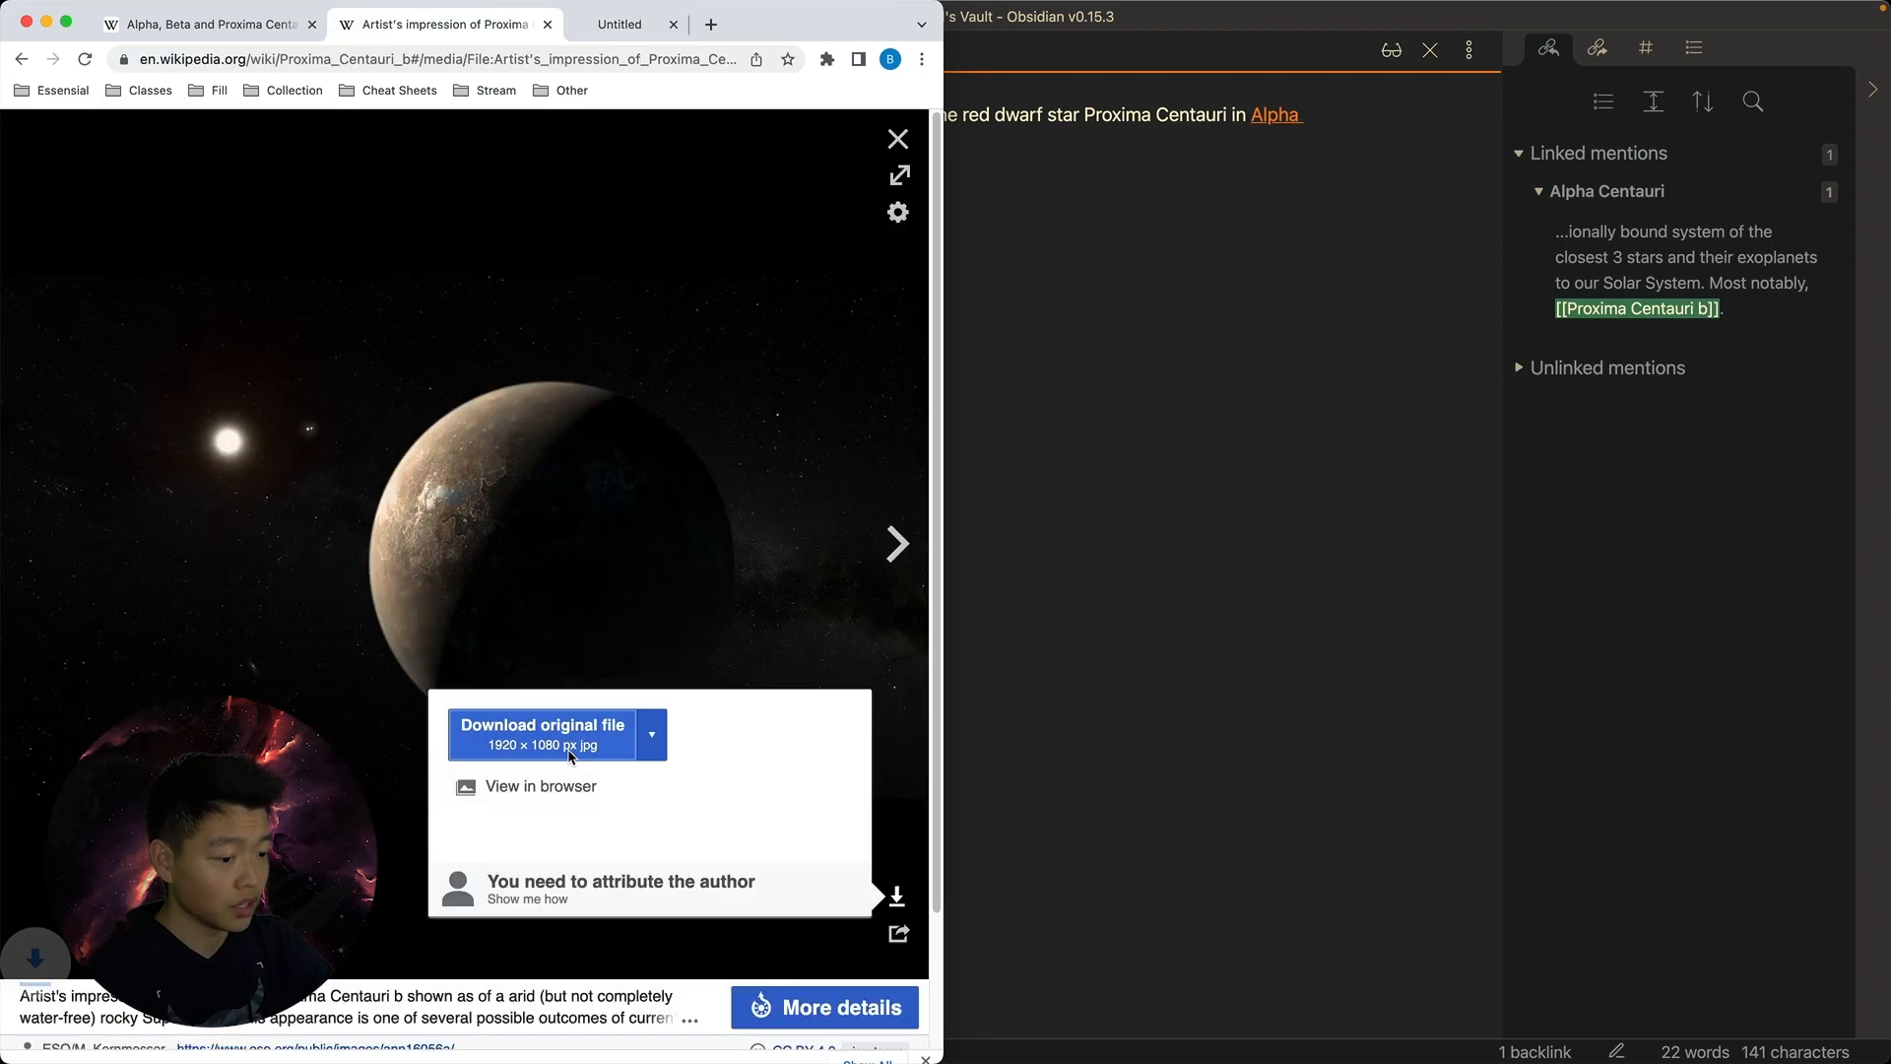
# Show the downloaded artist's impression JPG in Finder and embed it below the Proxima Centauri b paragraph
pyautogui.click(205, 1044)
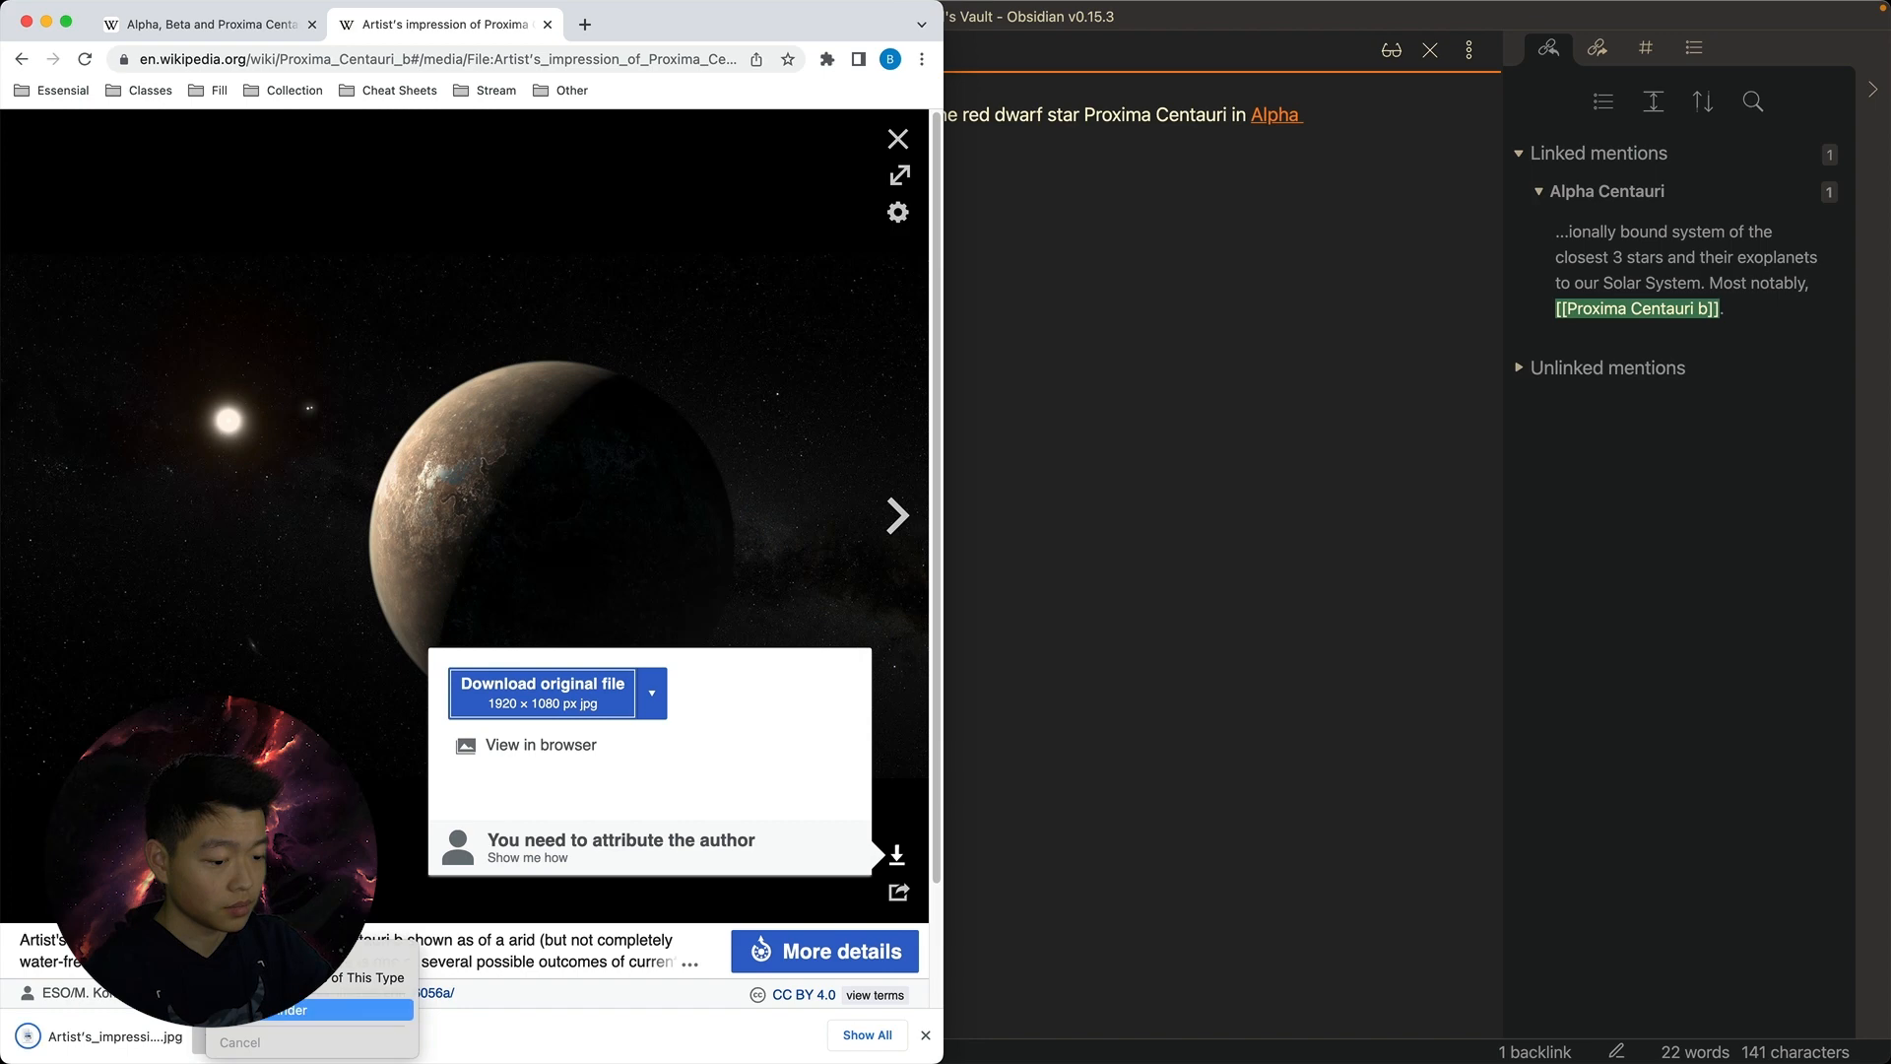
pyautogui.click(325, 1010)
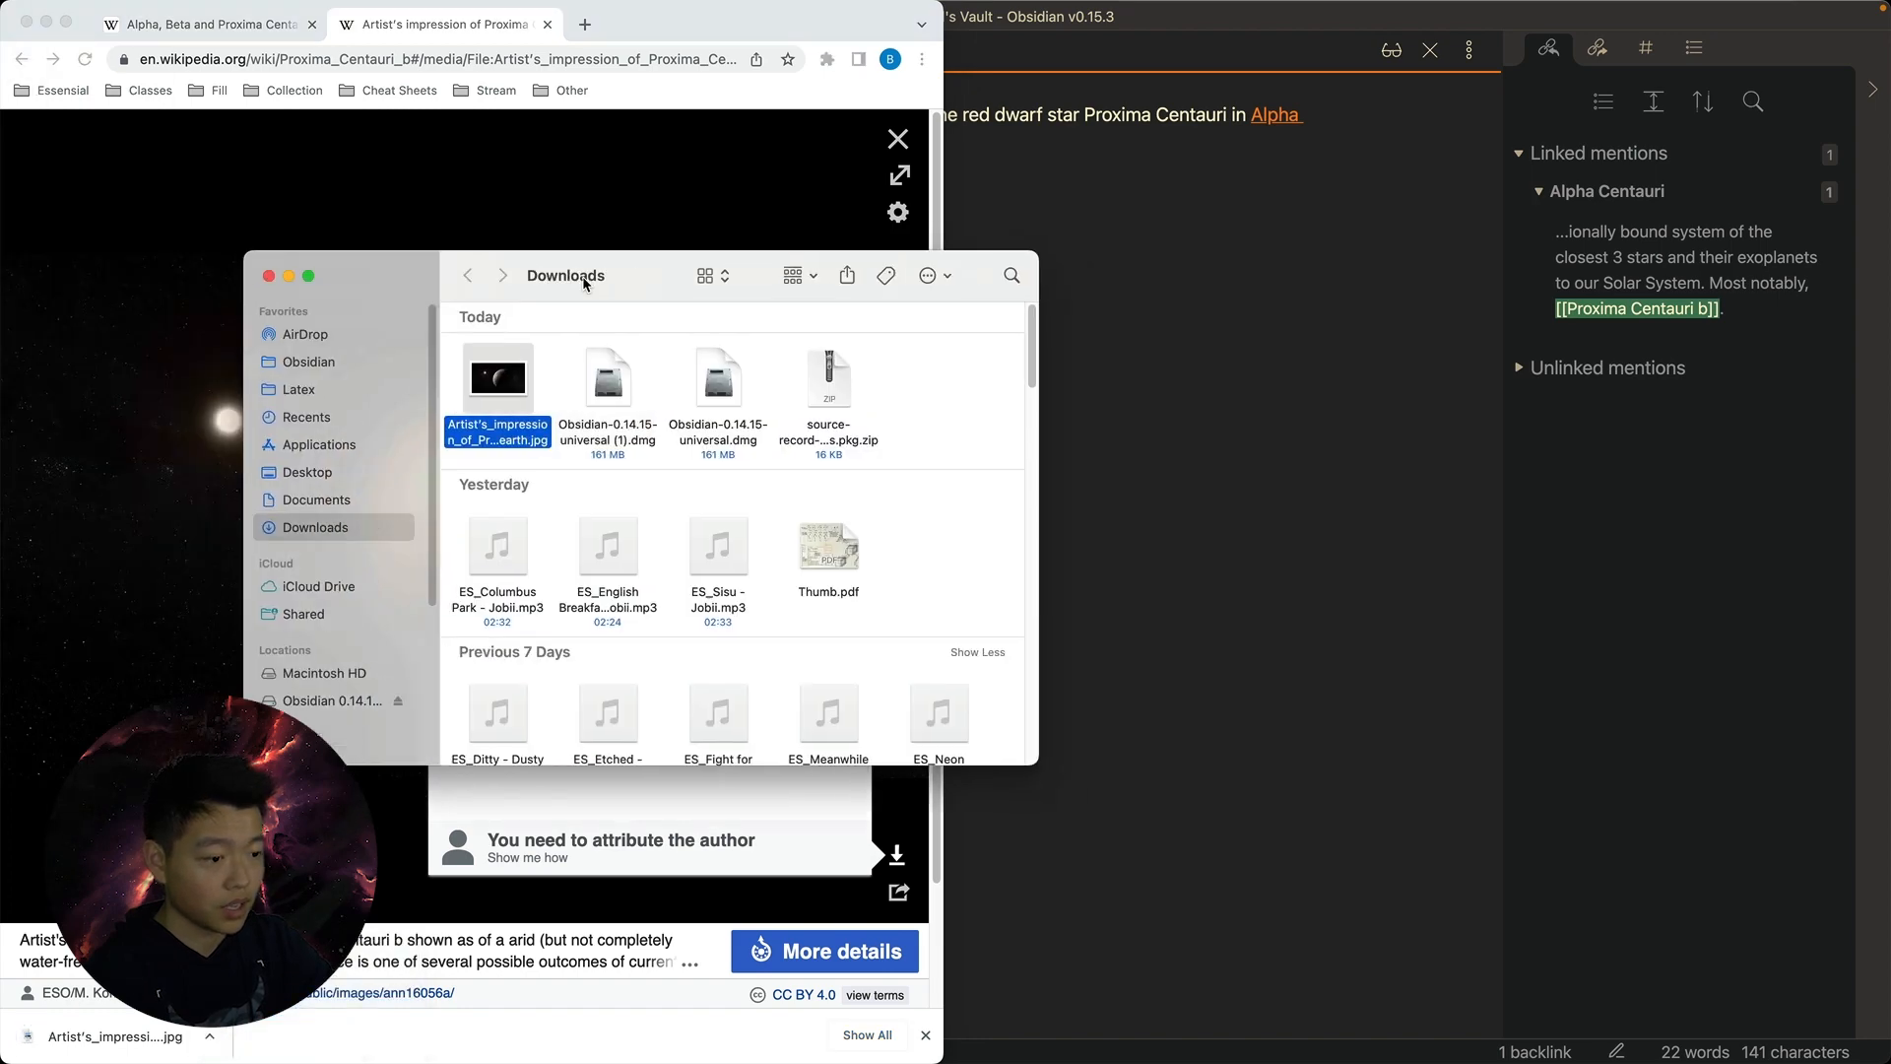
pyautogui.moveTo(365, 395); pyautogui.dragTo(1053, 328)
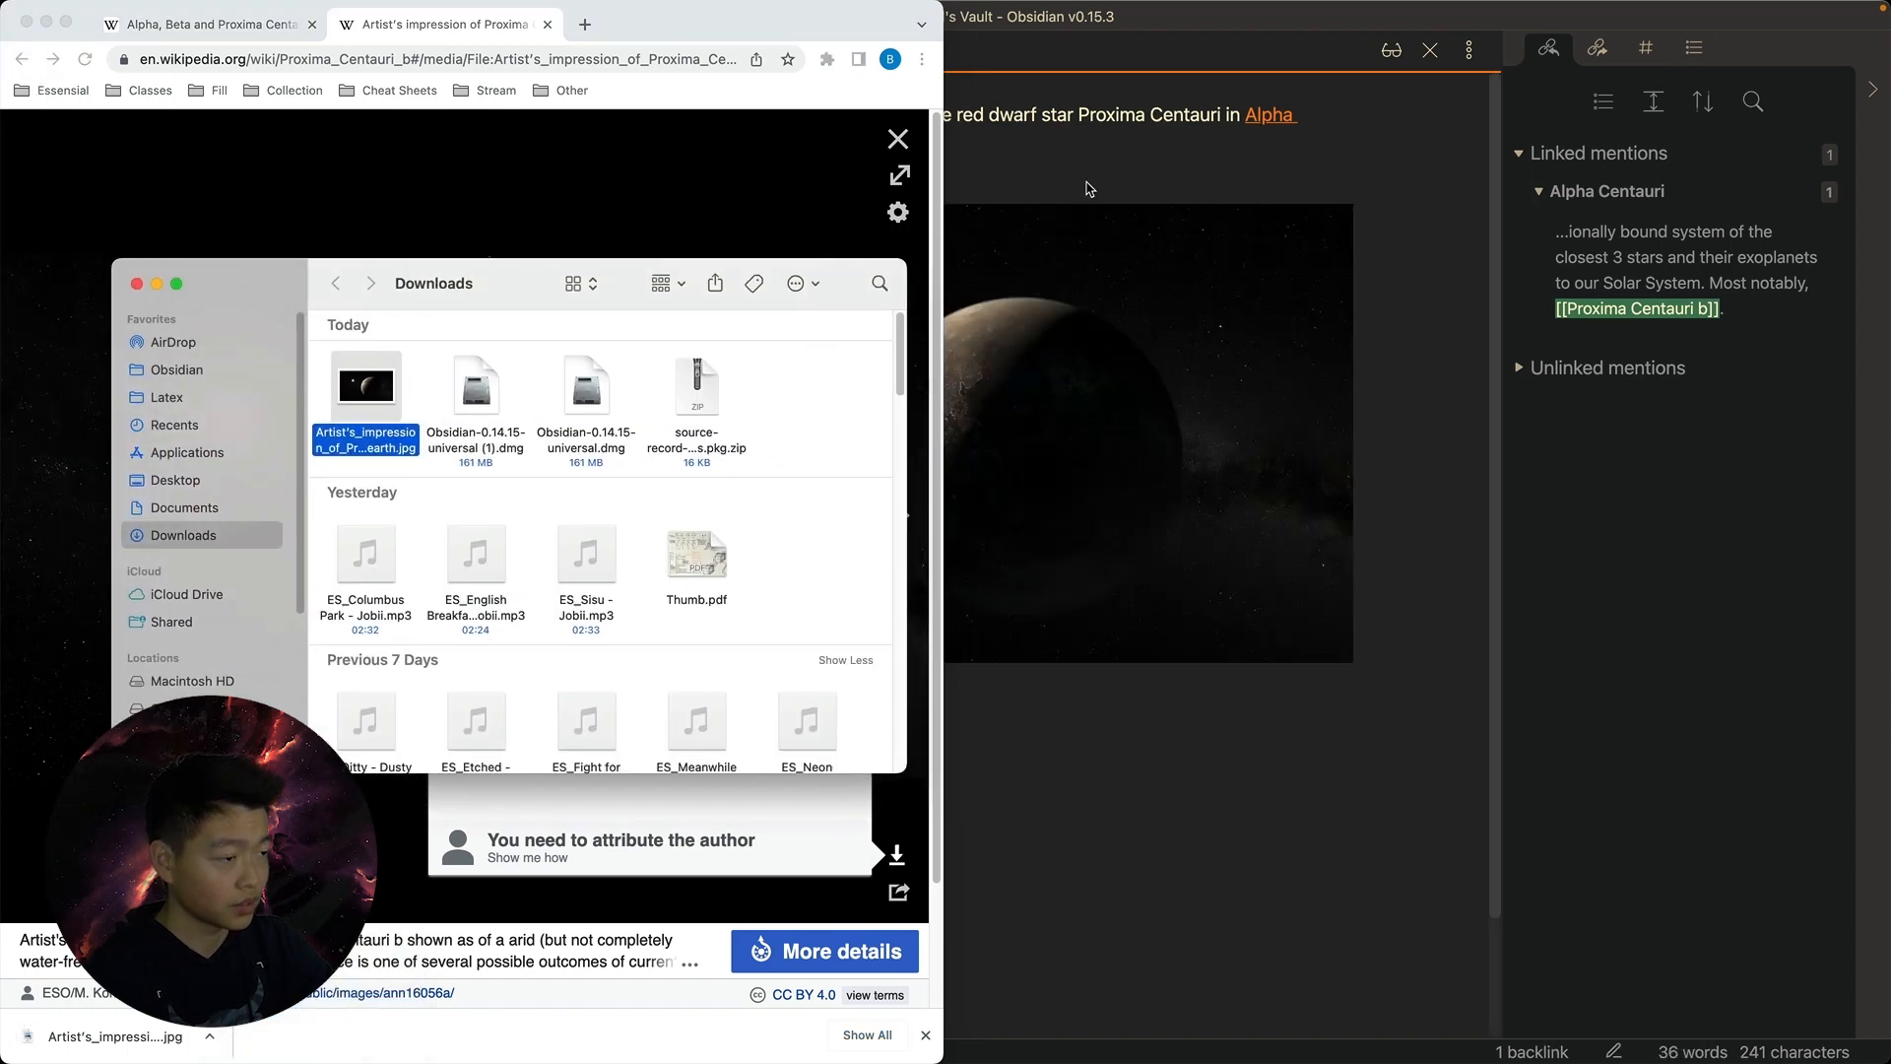
pyautogui.click(1068, 208)
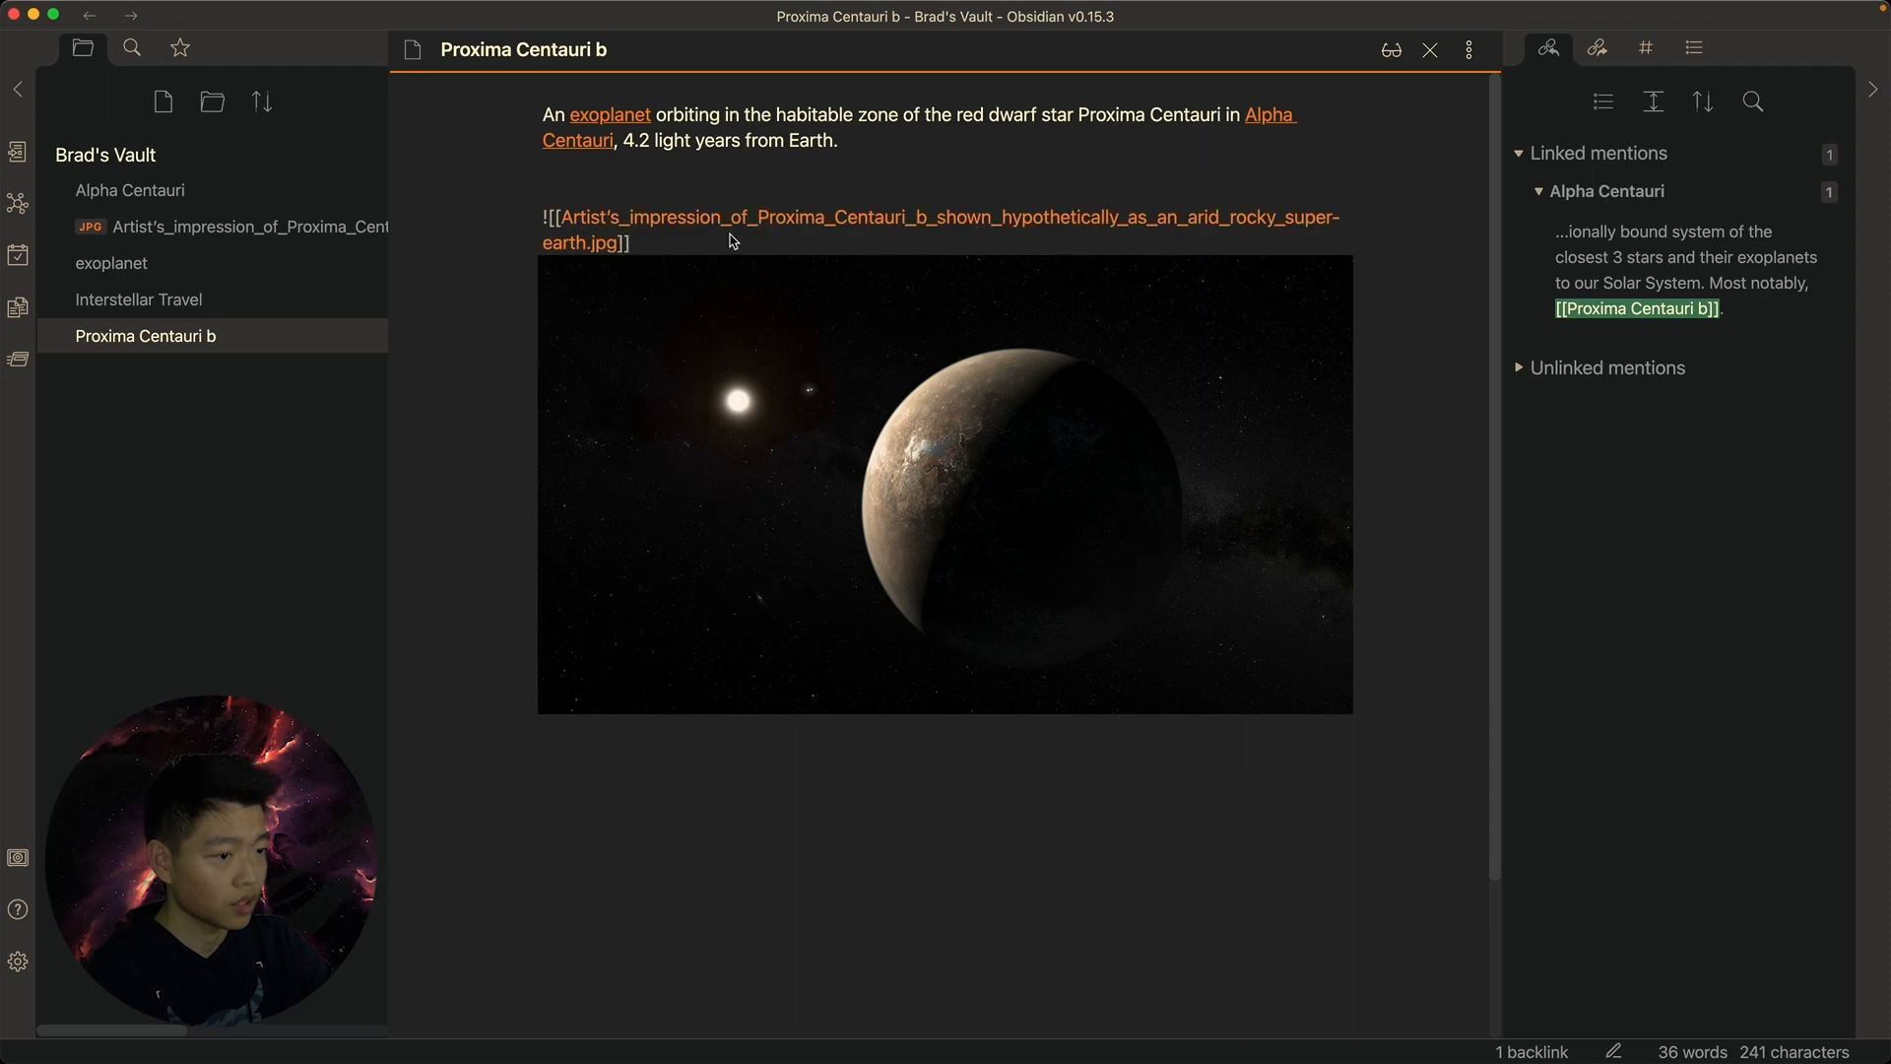
pyautogui.click(727, 179)
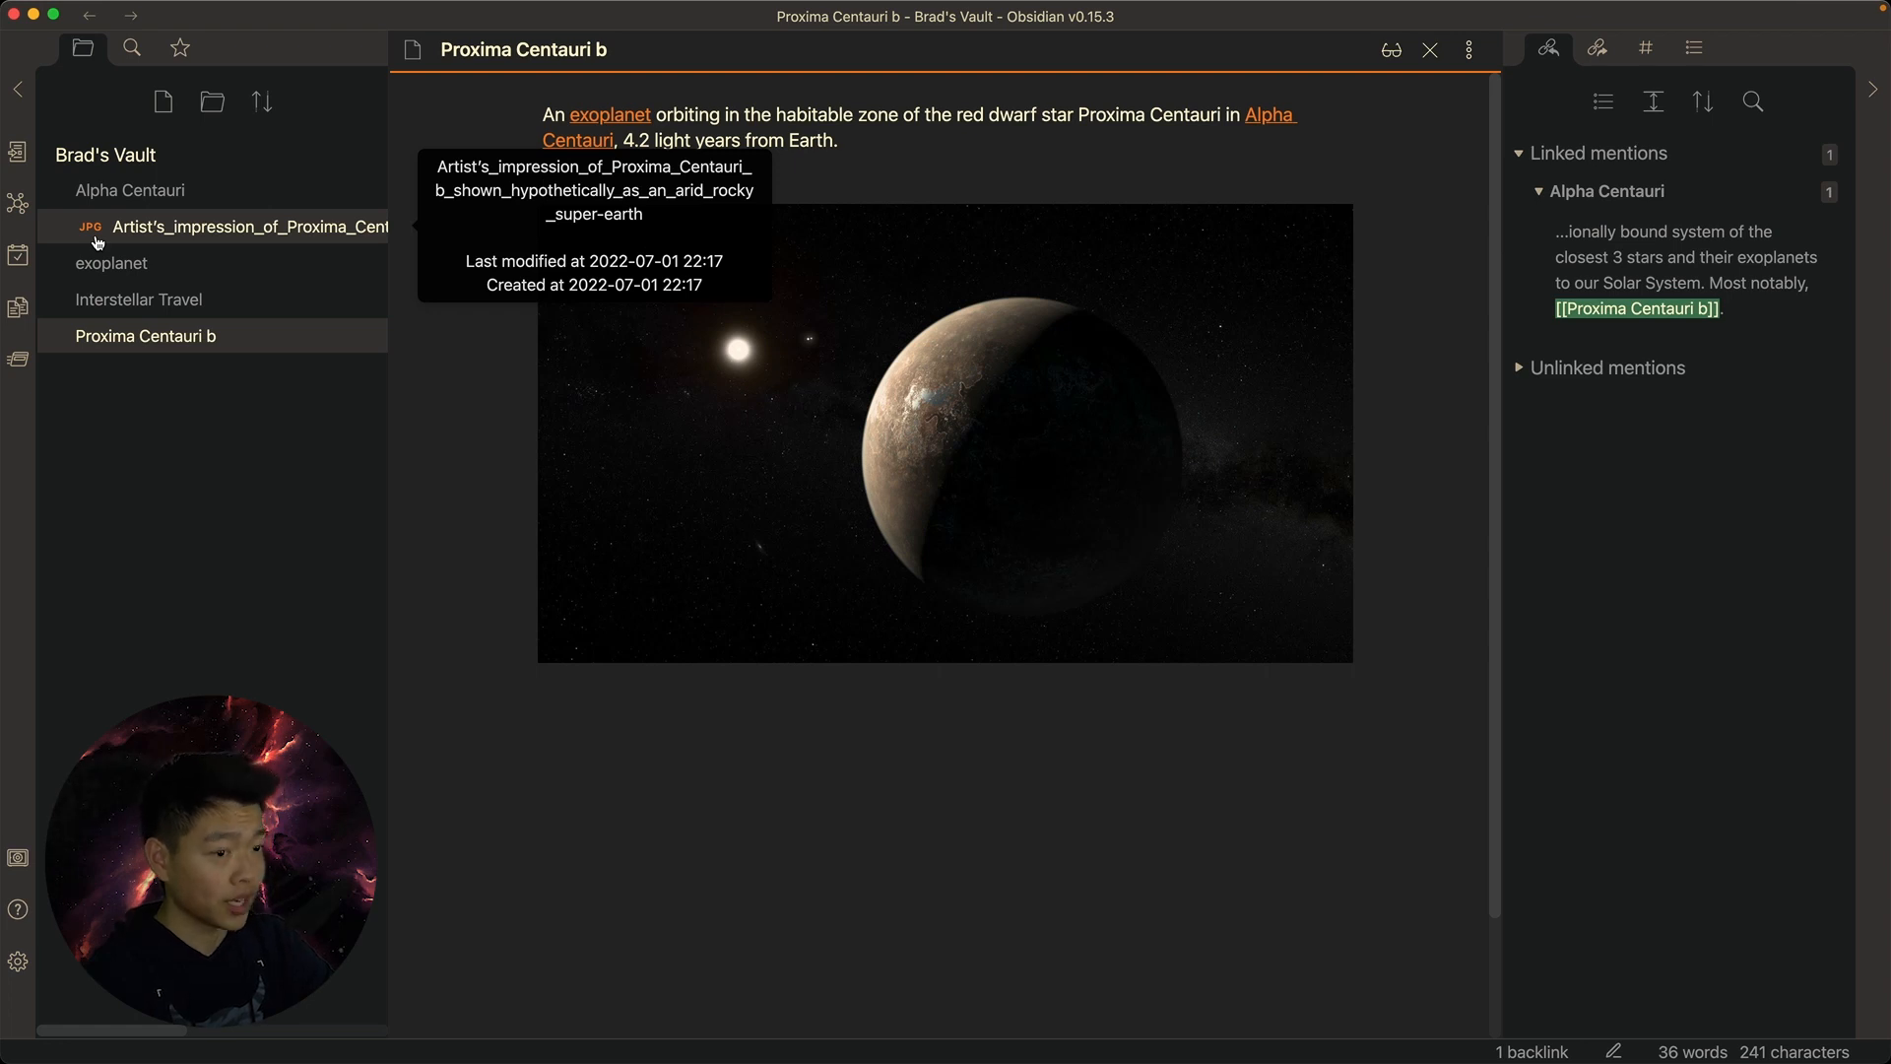
# Create a folder named Astrology in the vault
pyautogui.click(213, 103)
pyautogui.write('Astrology')
pyautogui.press('Return')
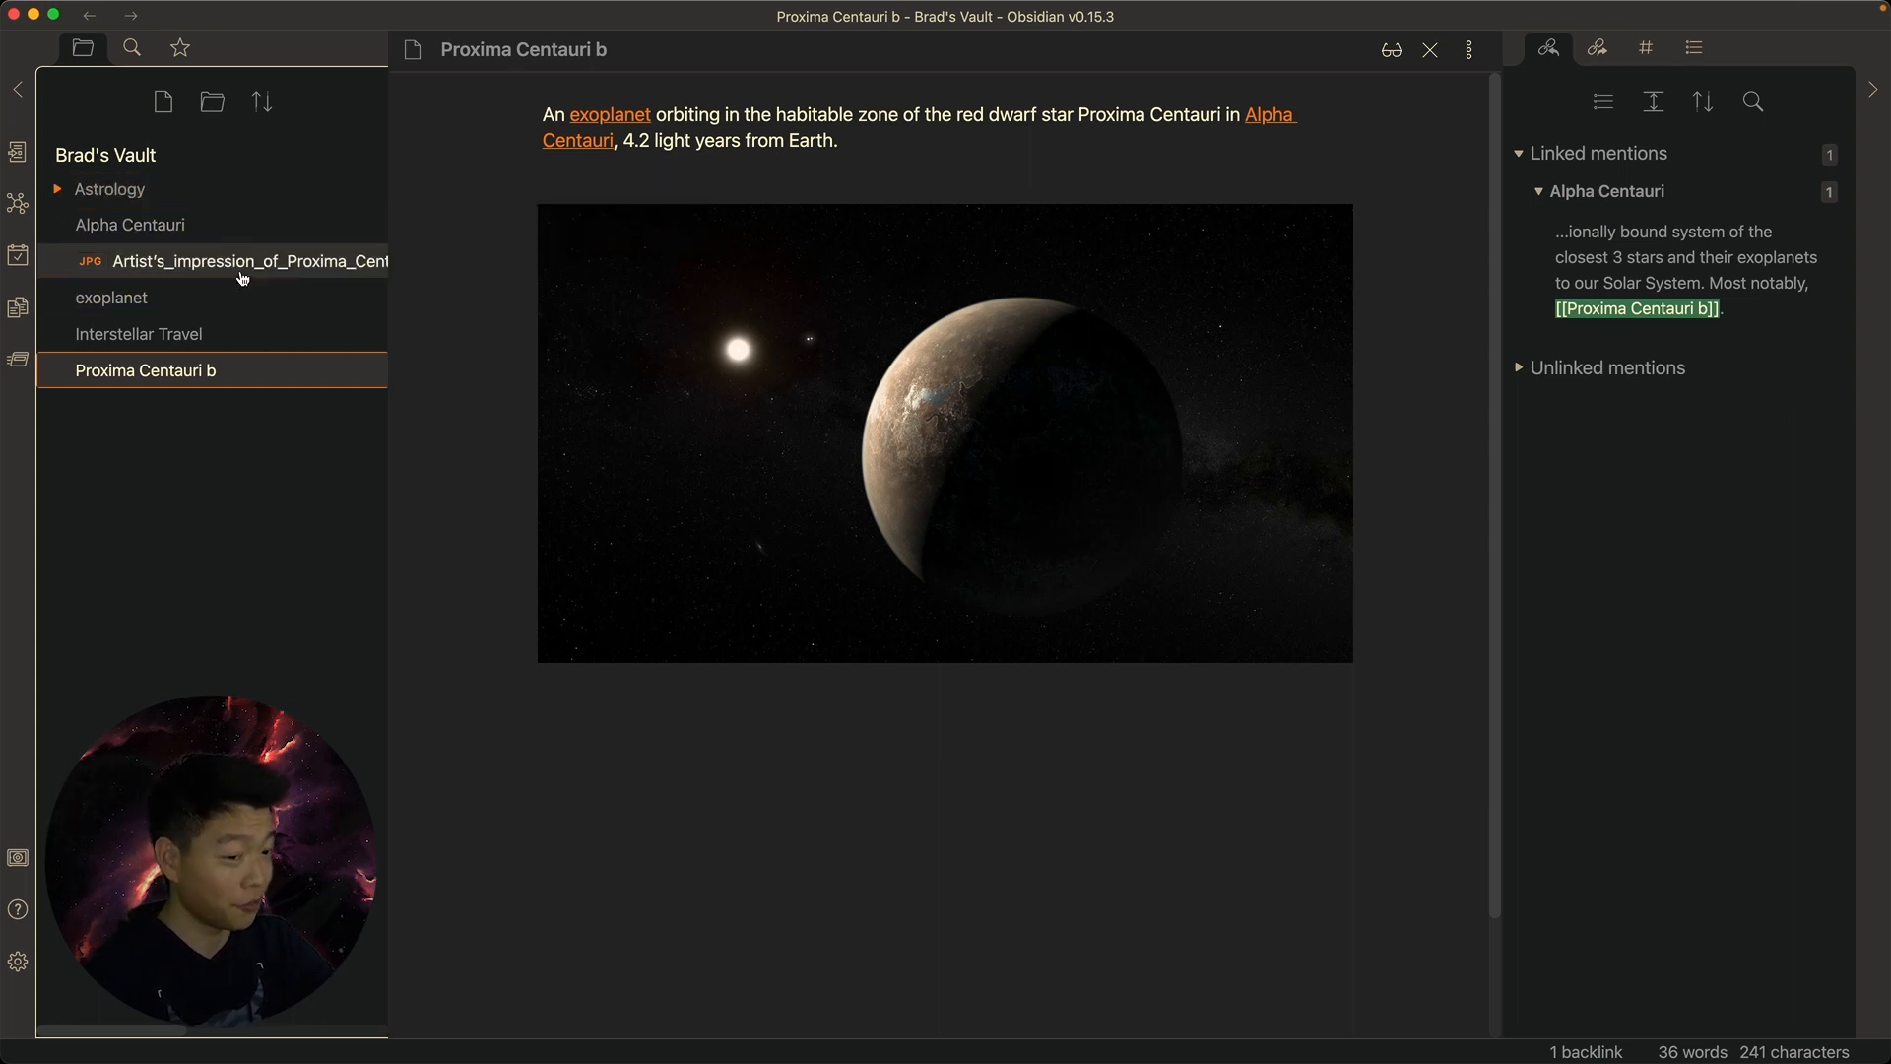
# Create a folder named Image Bank in the vault
pyautogui.click(214, 102)
pyautogui.write('Image Bank')
pyautogui.press('Return')
# Move all the notes into the Astrology folder and the artist's impression JPG into Image Bank, and expand the folders
pyautogui.click(152, 259)
pyautogui.moveTo(186, 260); pyautogui.dragTo(185, 193)
pyautogui.moveTo(164, 294); pyautogui.dragTo(158, 227)
pyautogui.click(61, 189)
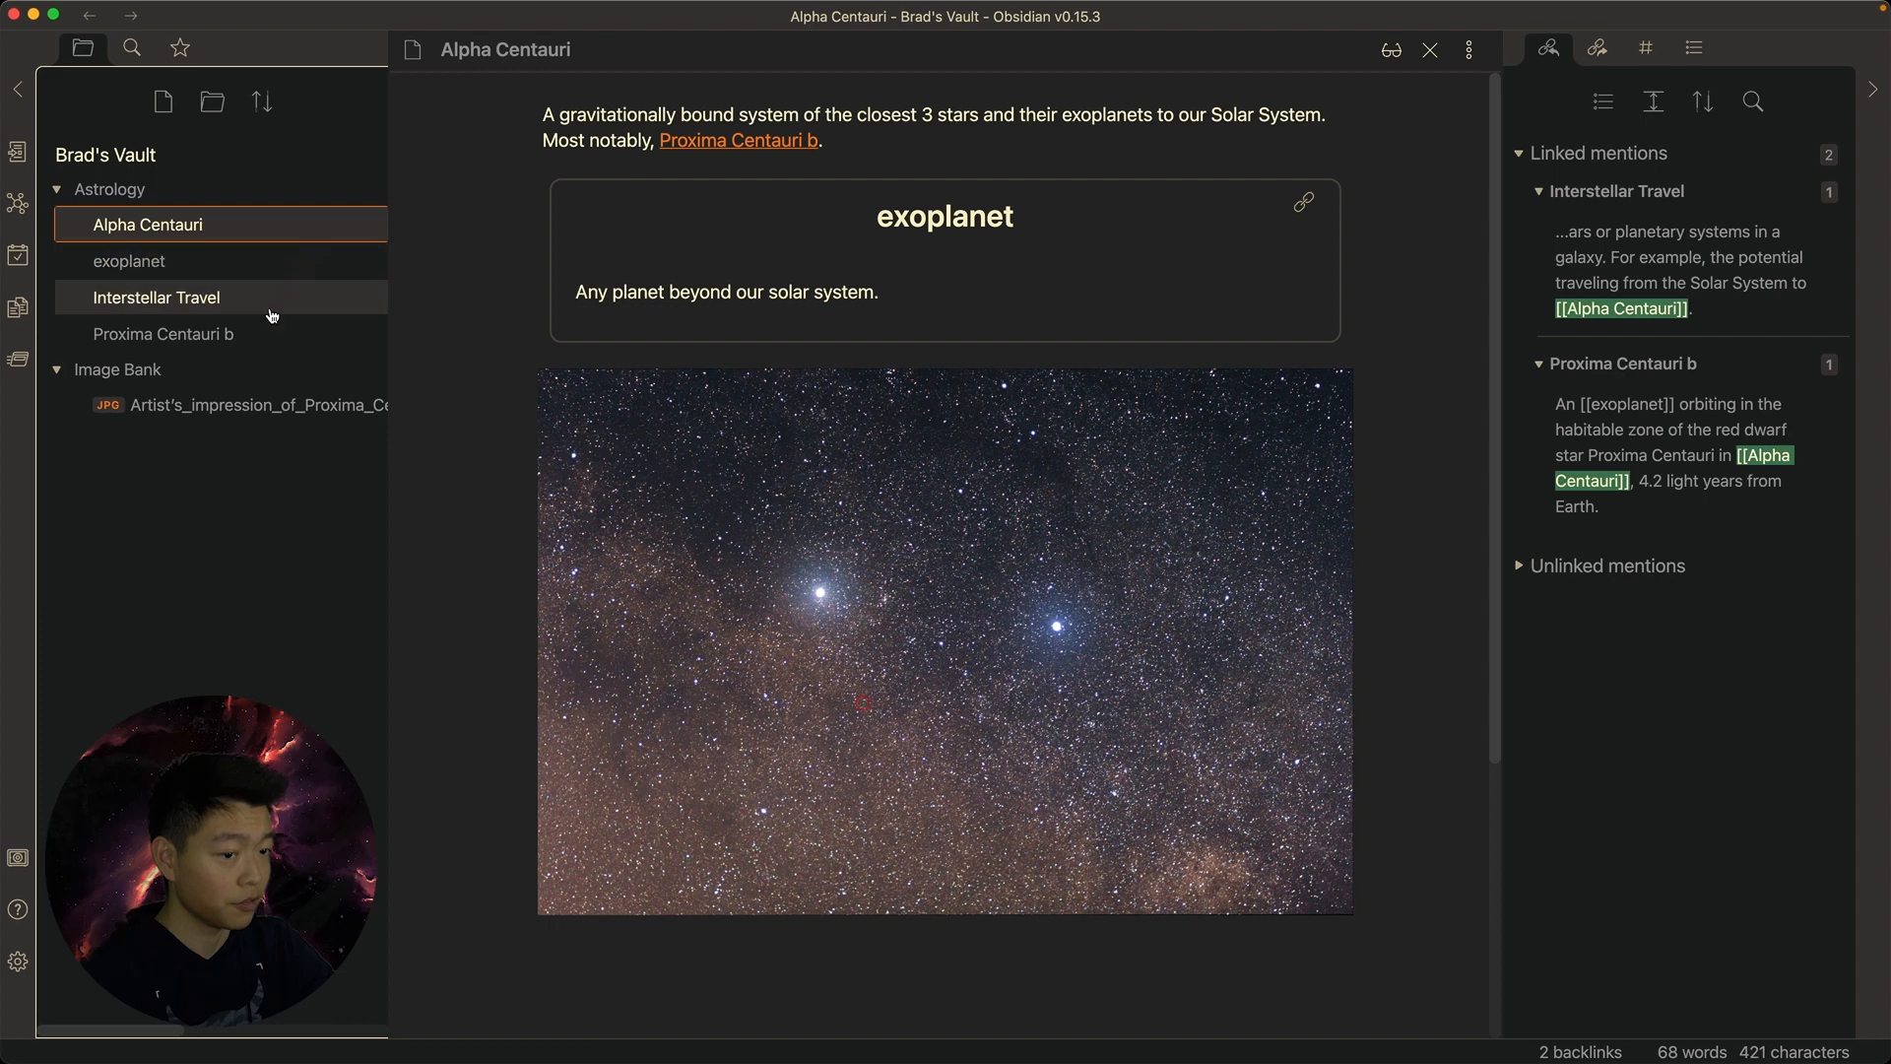
# Open Proxima Centauri b and create a blank untitled note to check where new notes are stored
pyautogui.click(163, 334)
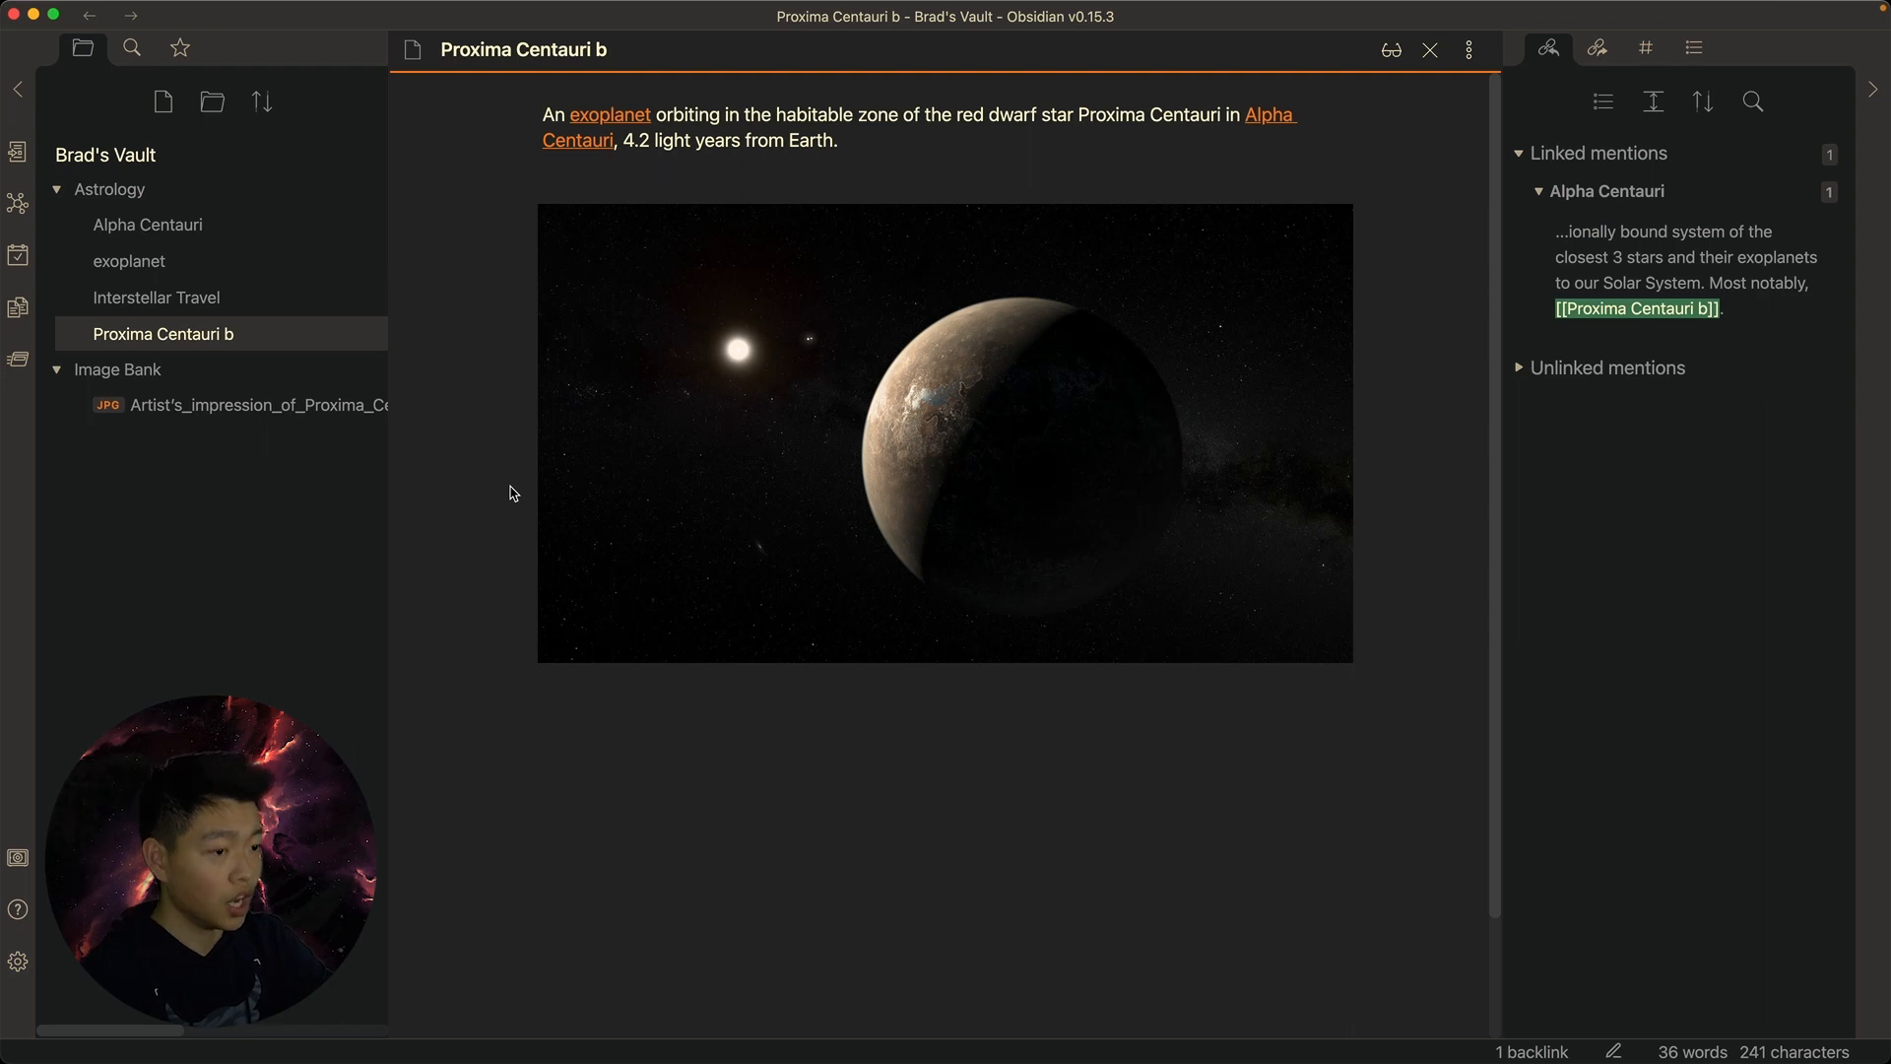
pyautogui.press('super+n')
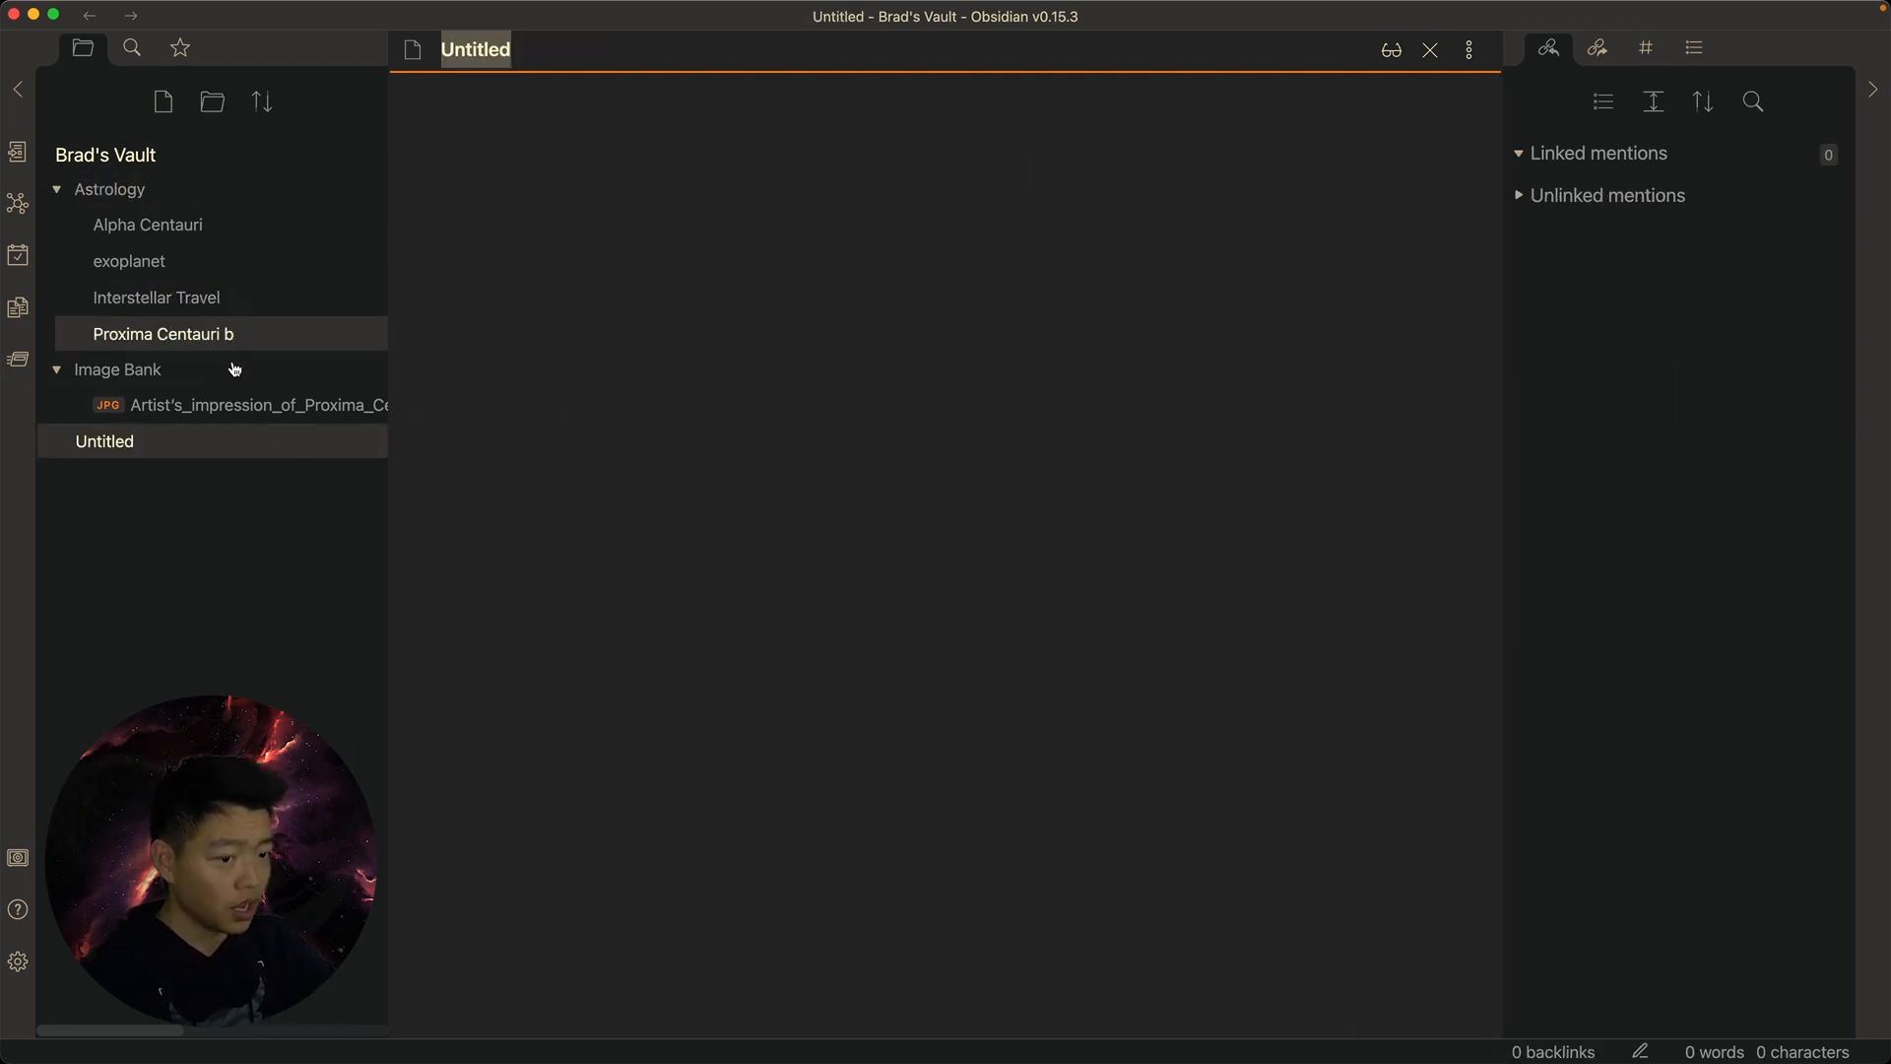
# Set the default location for new notes to "Same folder as current file" in the Files & Links settings
pyautogui.click(18, 963)
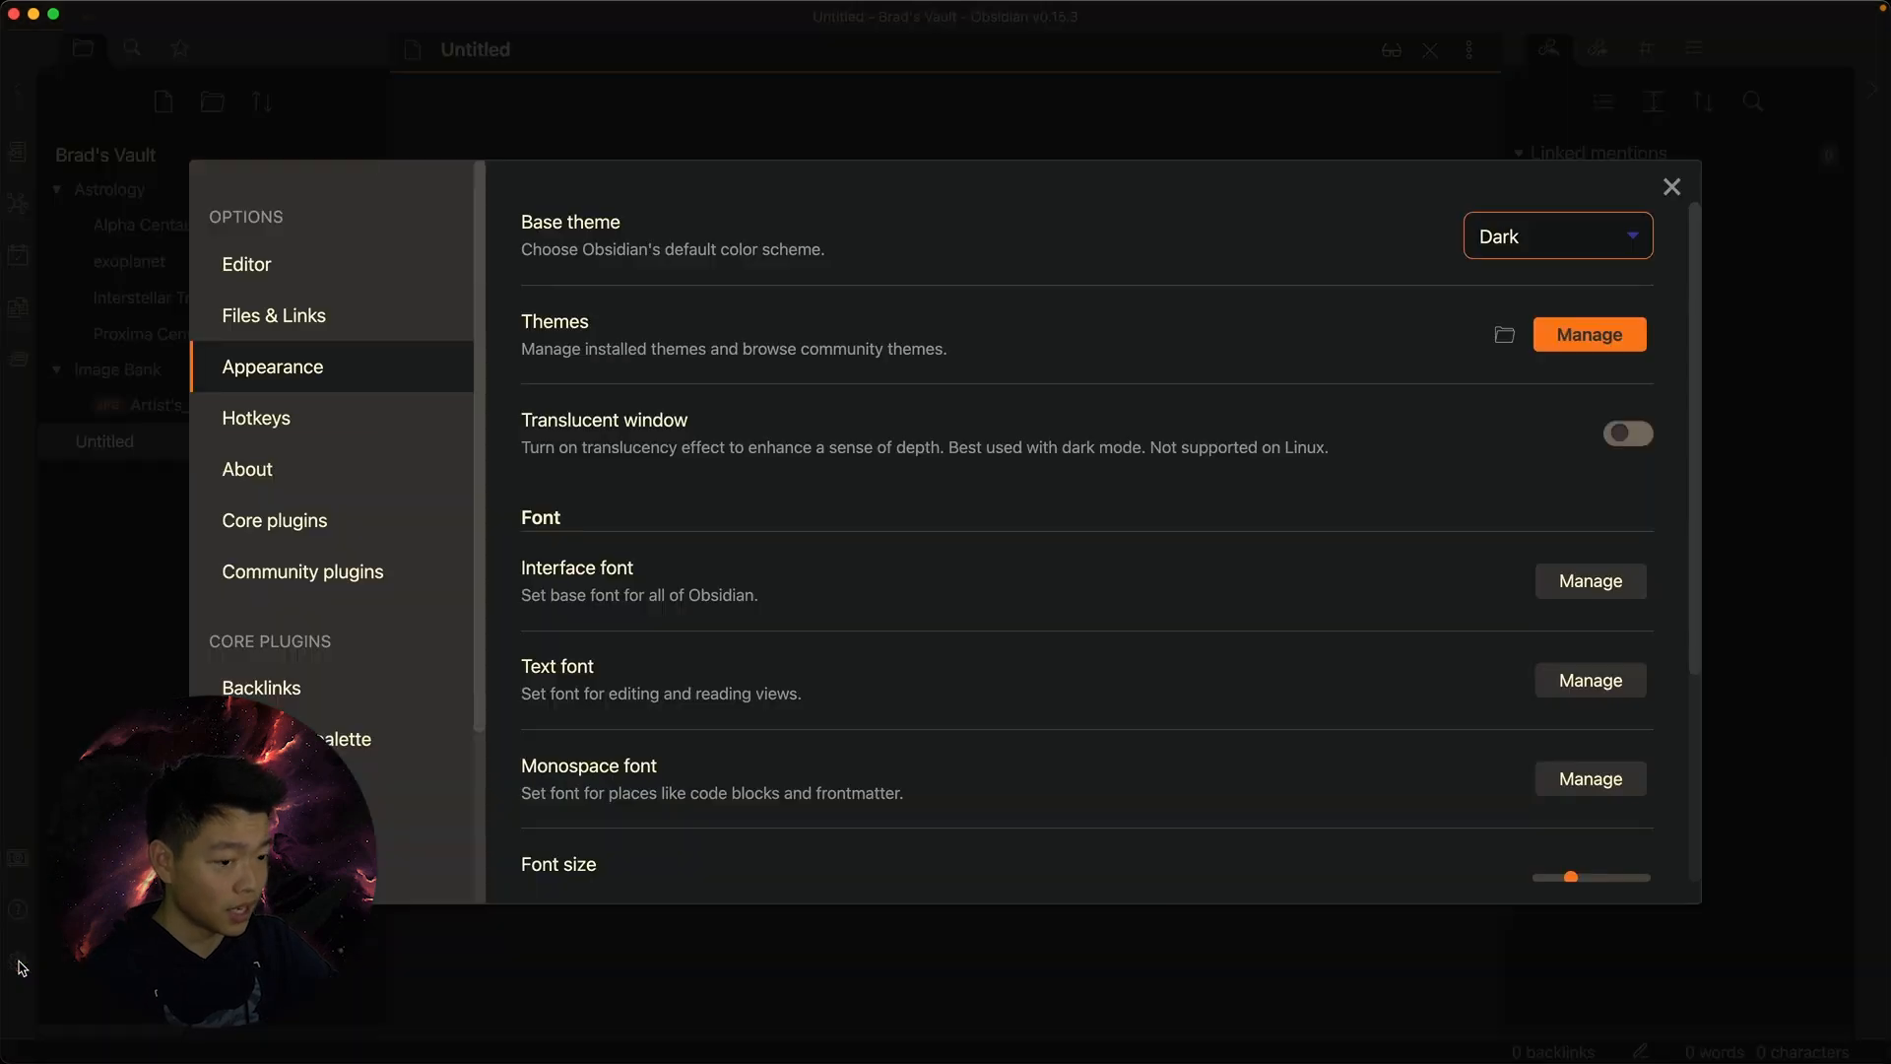
pyautogui.click(289, 321)
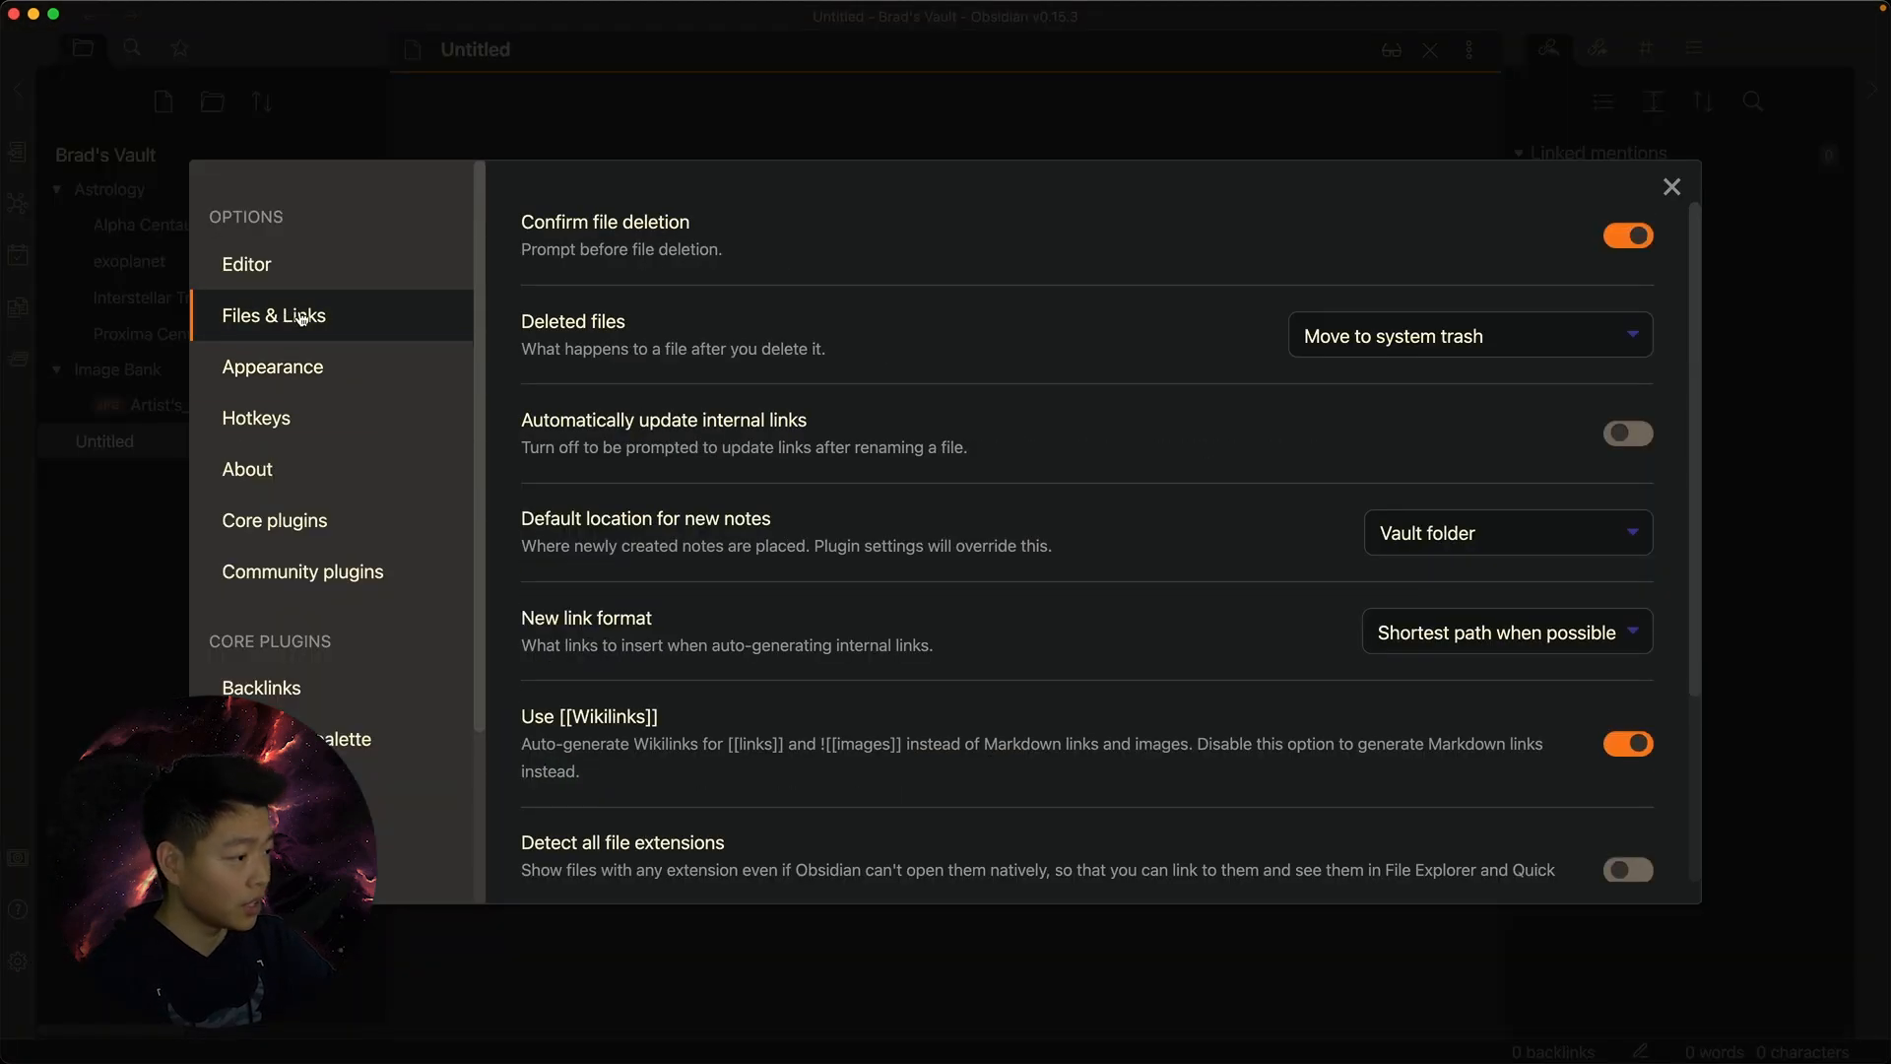
pyautogui.click(1462, 544)
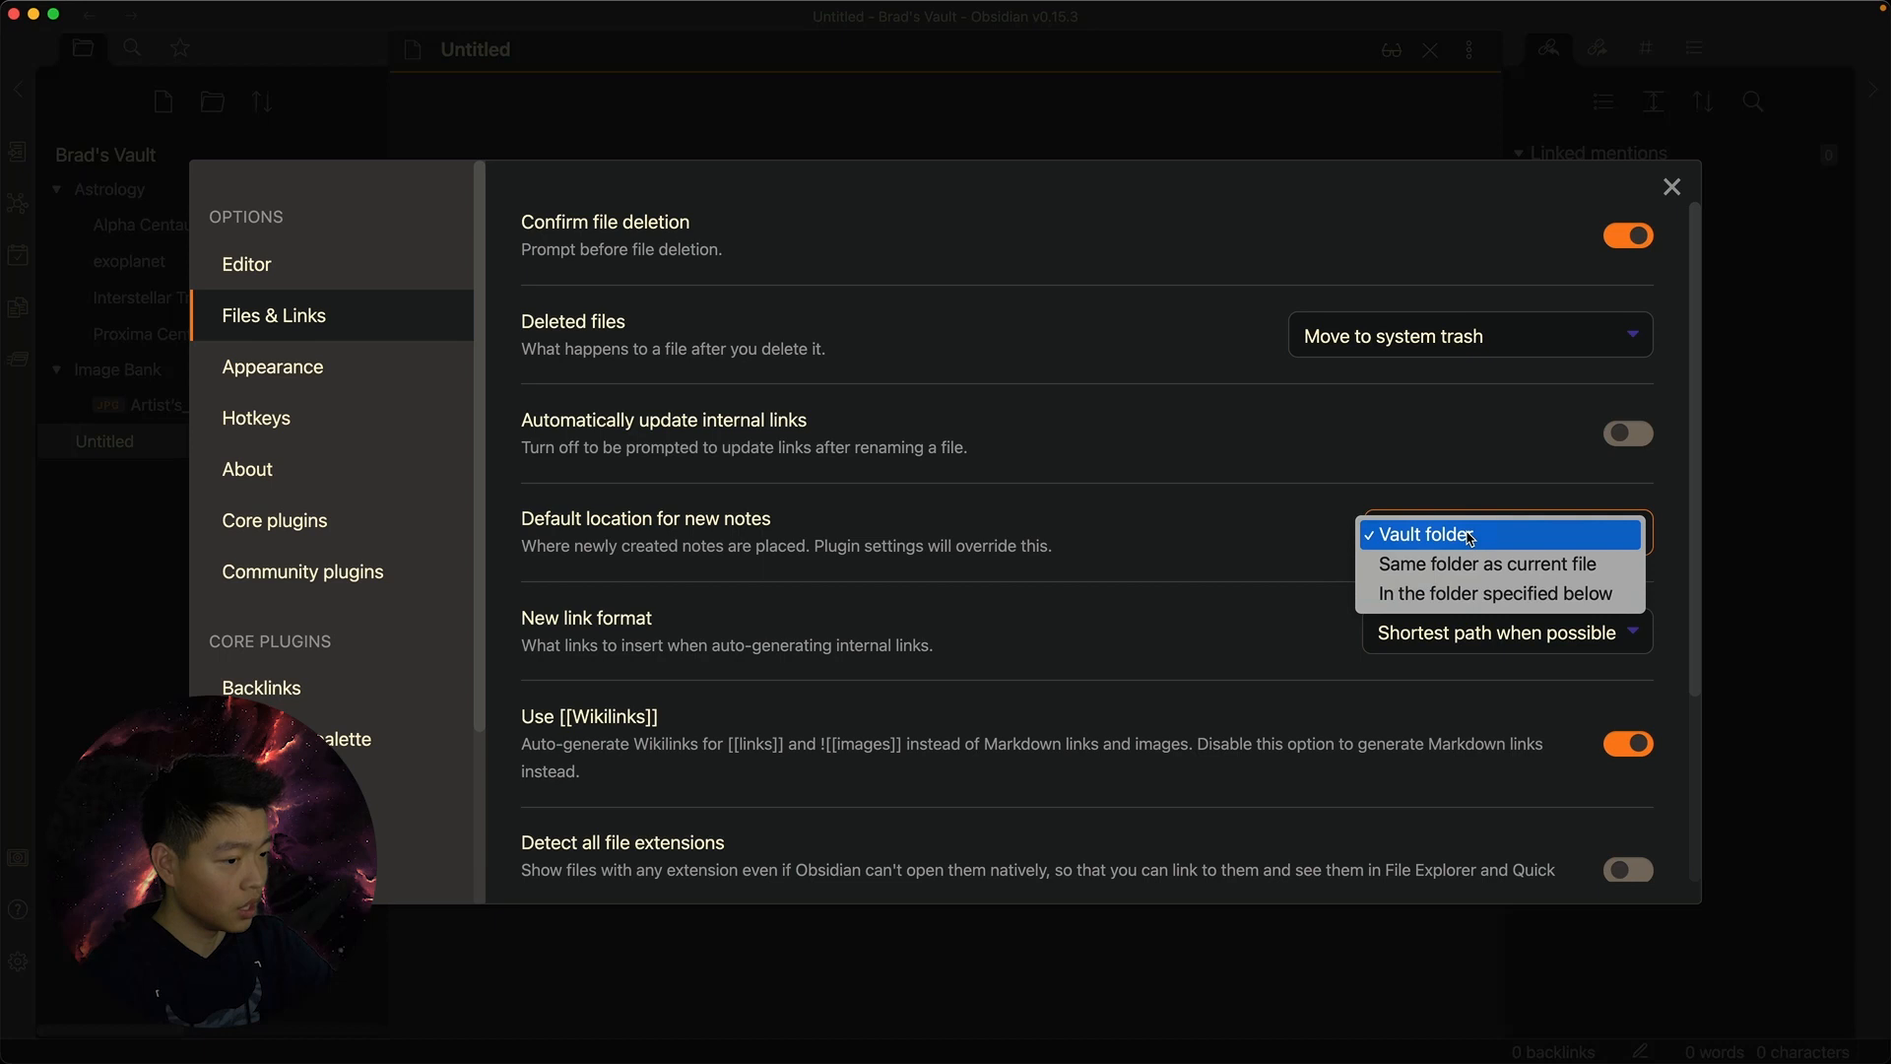
pyautogui.click(1513, 575)
pyautogui.click(1672, 187)
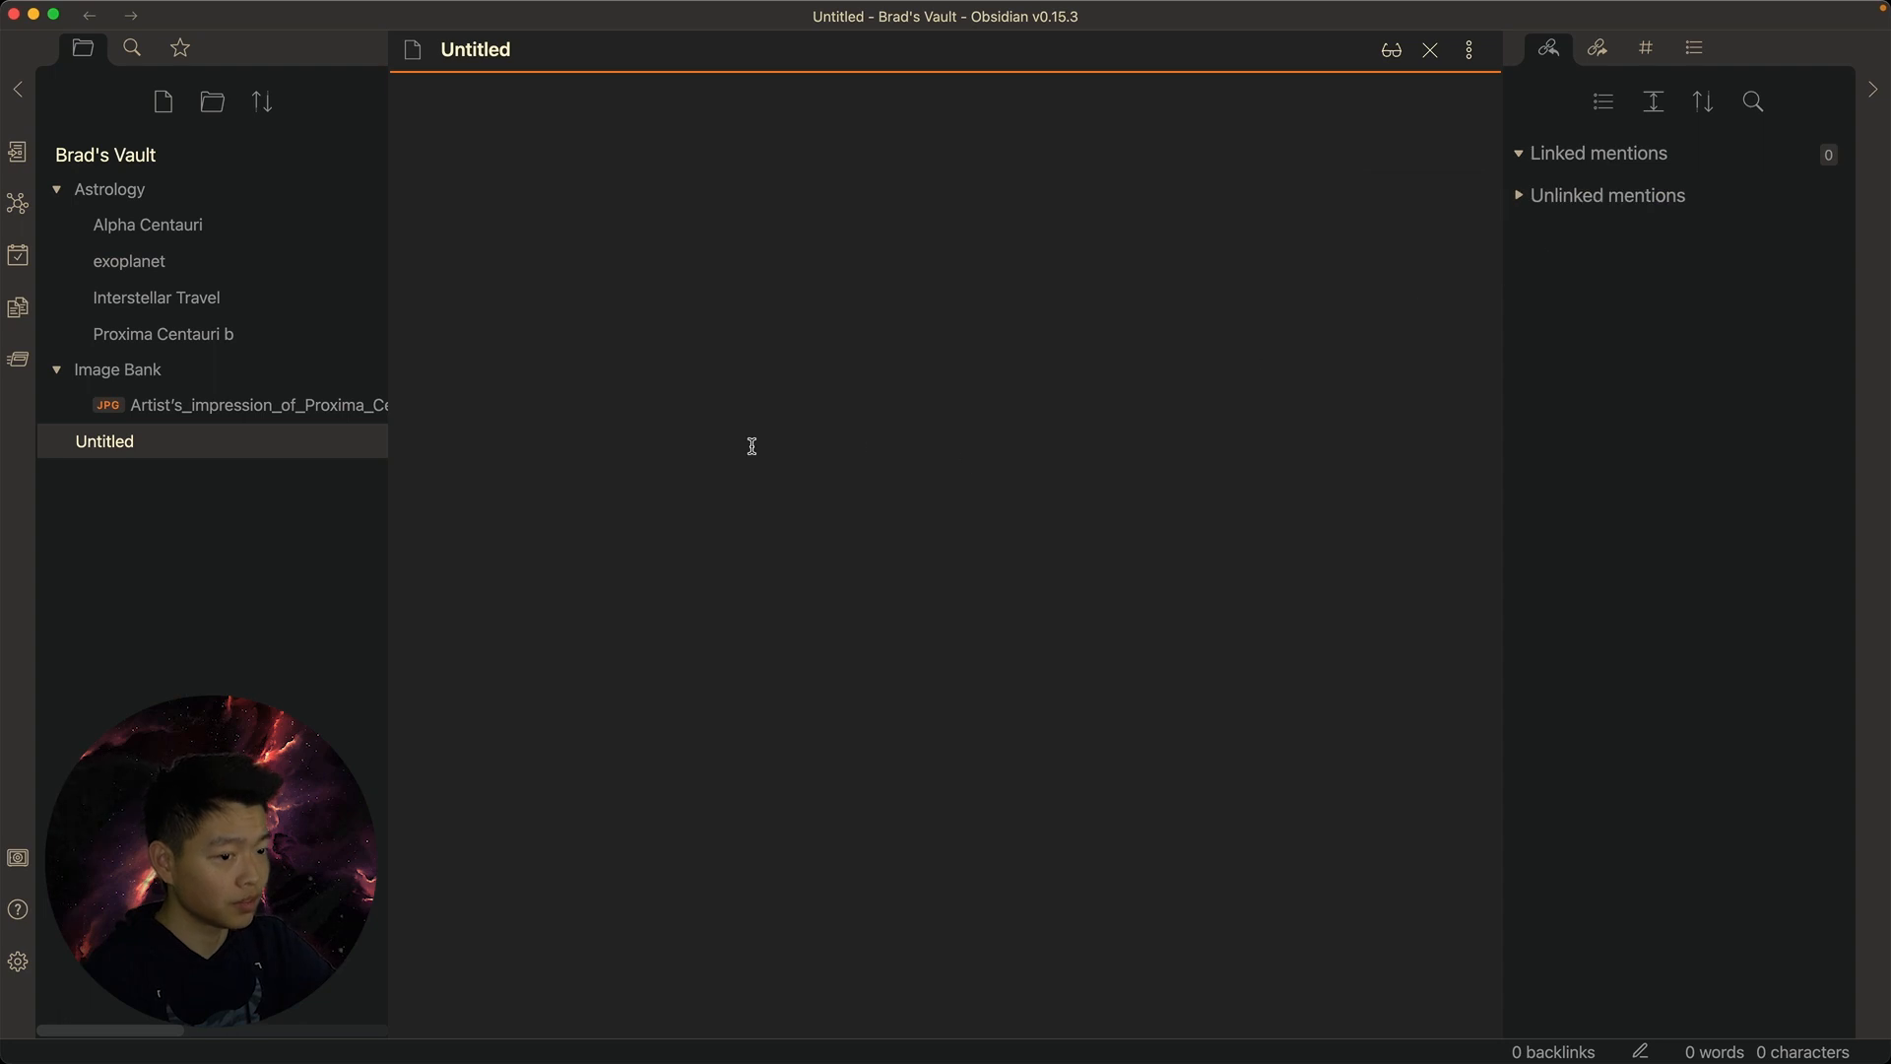
# Delete the Untitled note and choose not to be asked again for future deletions
pyautogui.rightClick(202, 455)
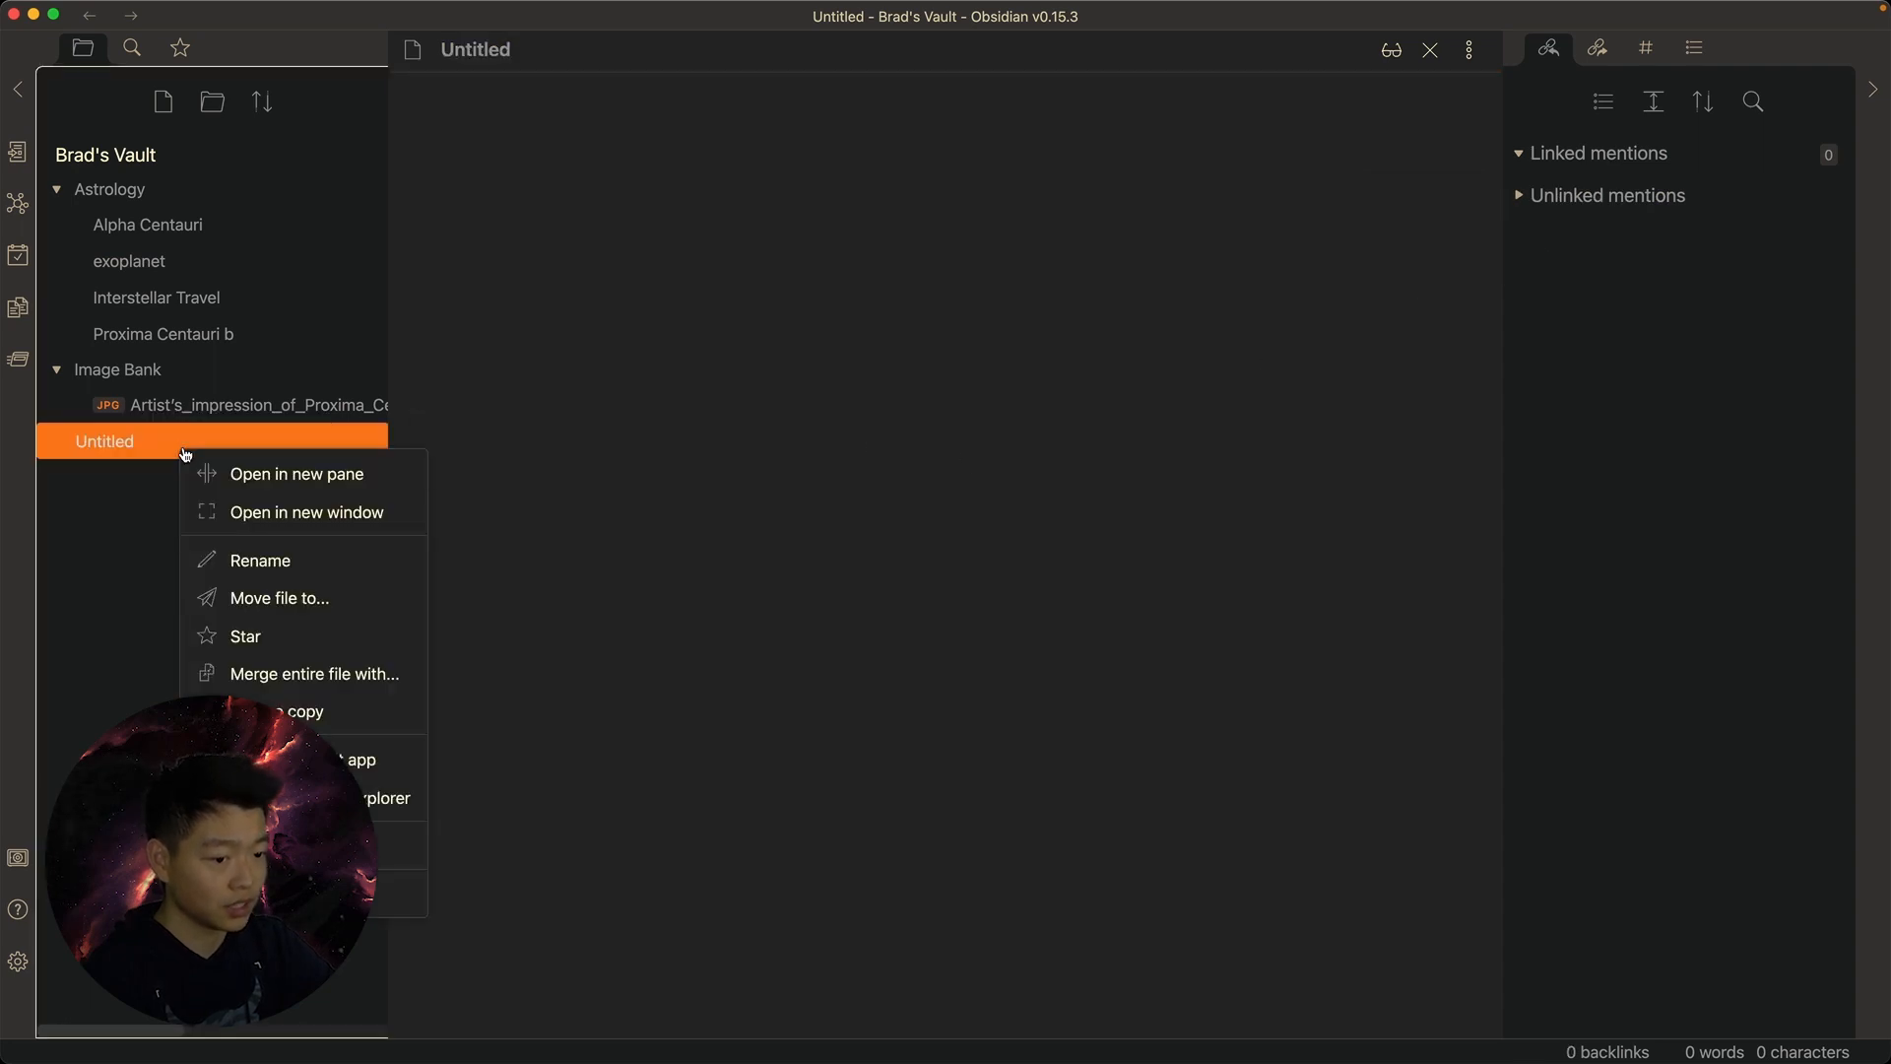
pyautogui.click(256, 894)
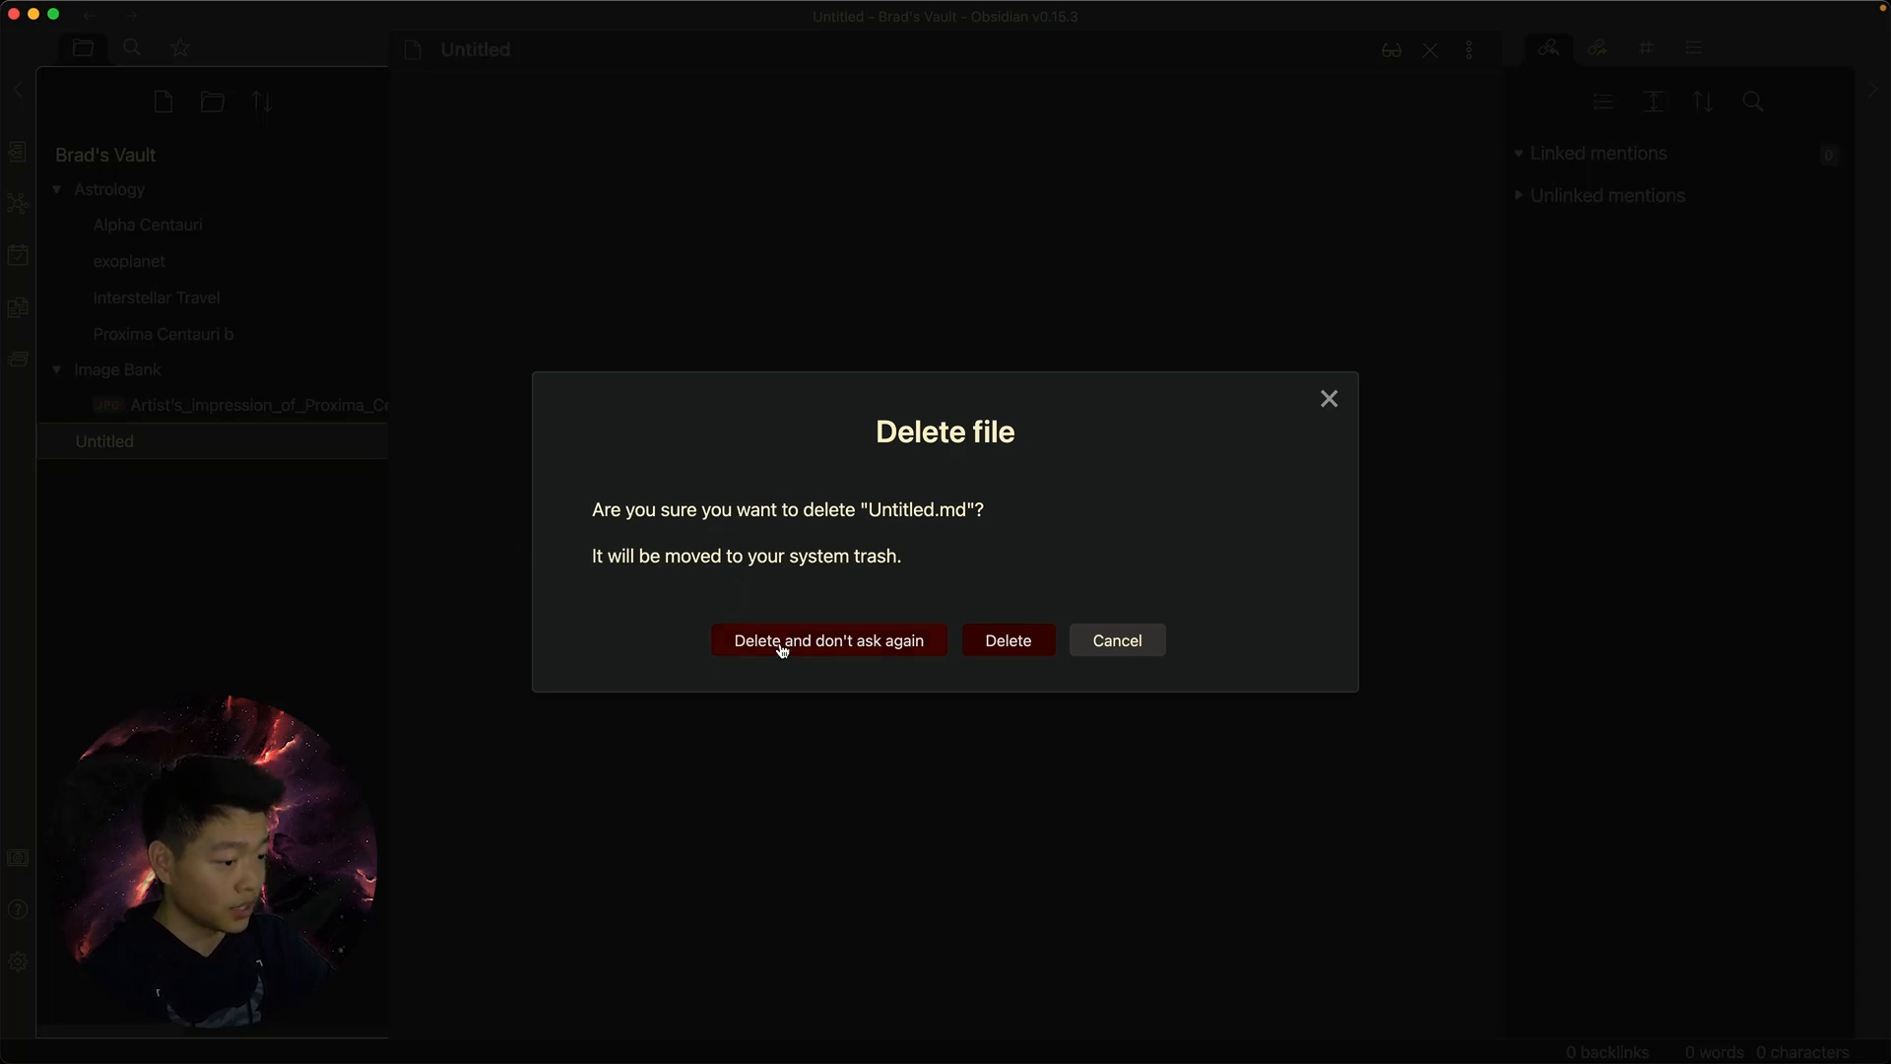
pyautogui.click(850, 649)
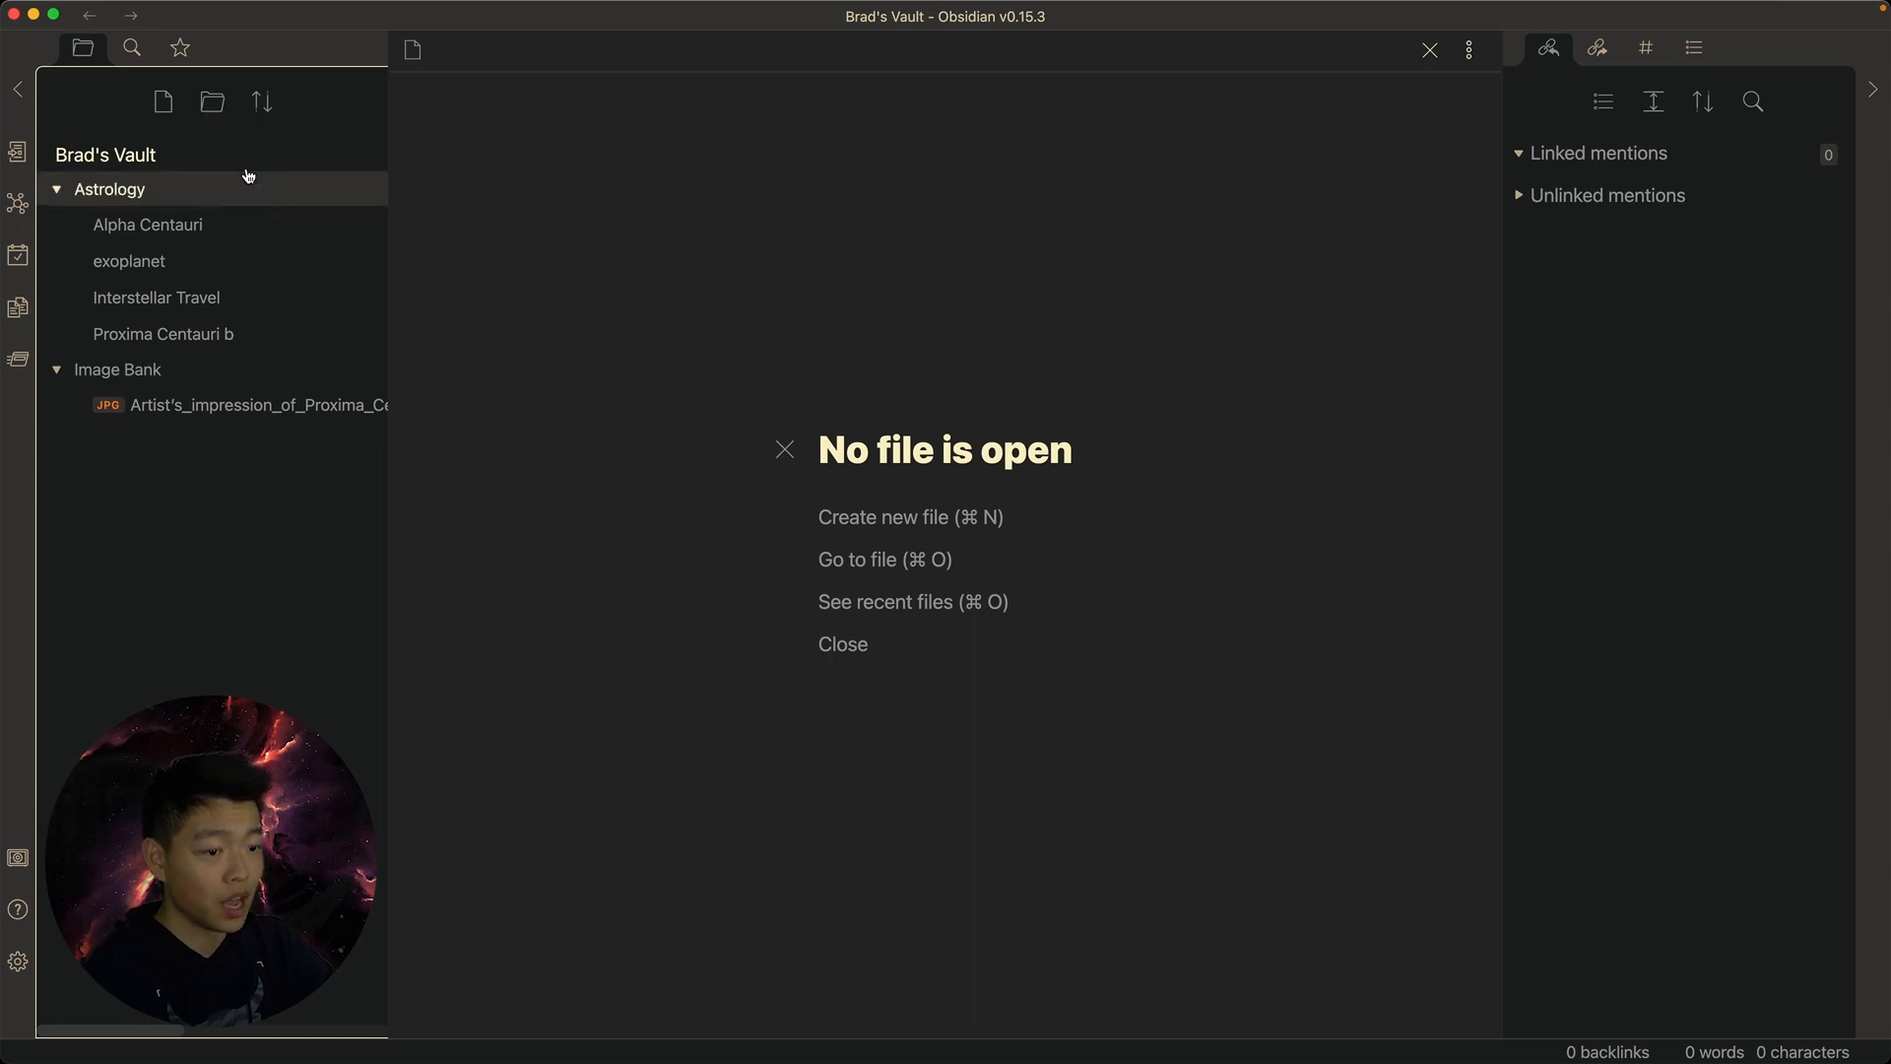
# Create a note titled "Time Dilation" in the same folder as Proxima Centauri b
pyautogui.click(297, 330)
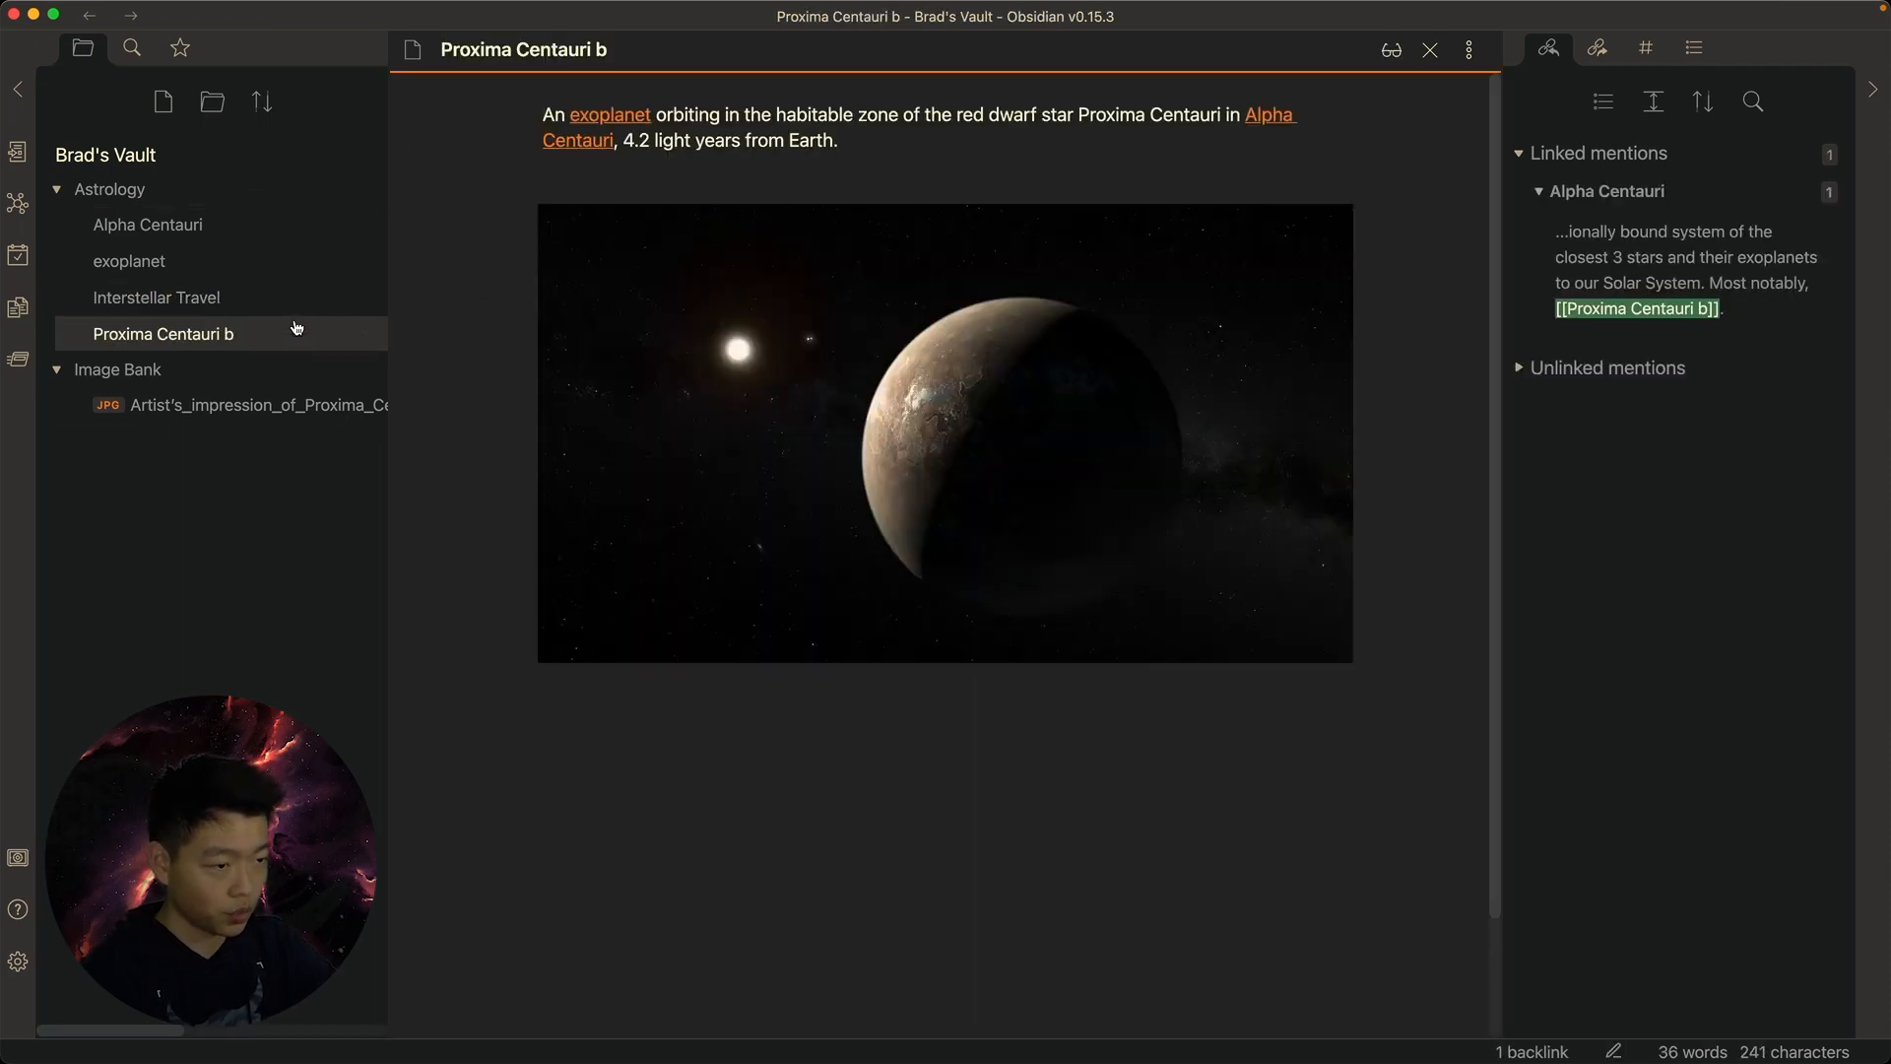
pyautogui.press('super+n')
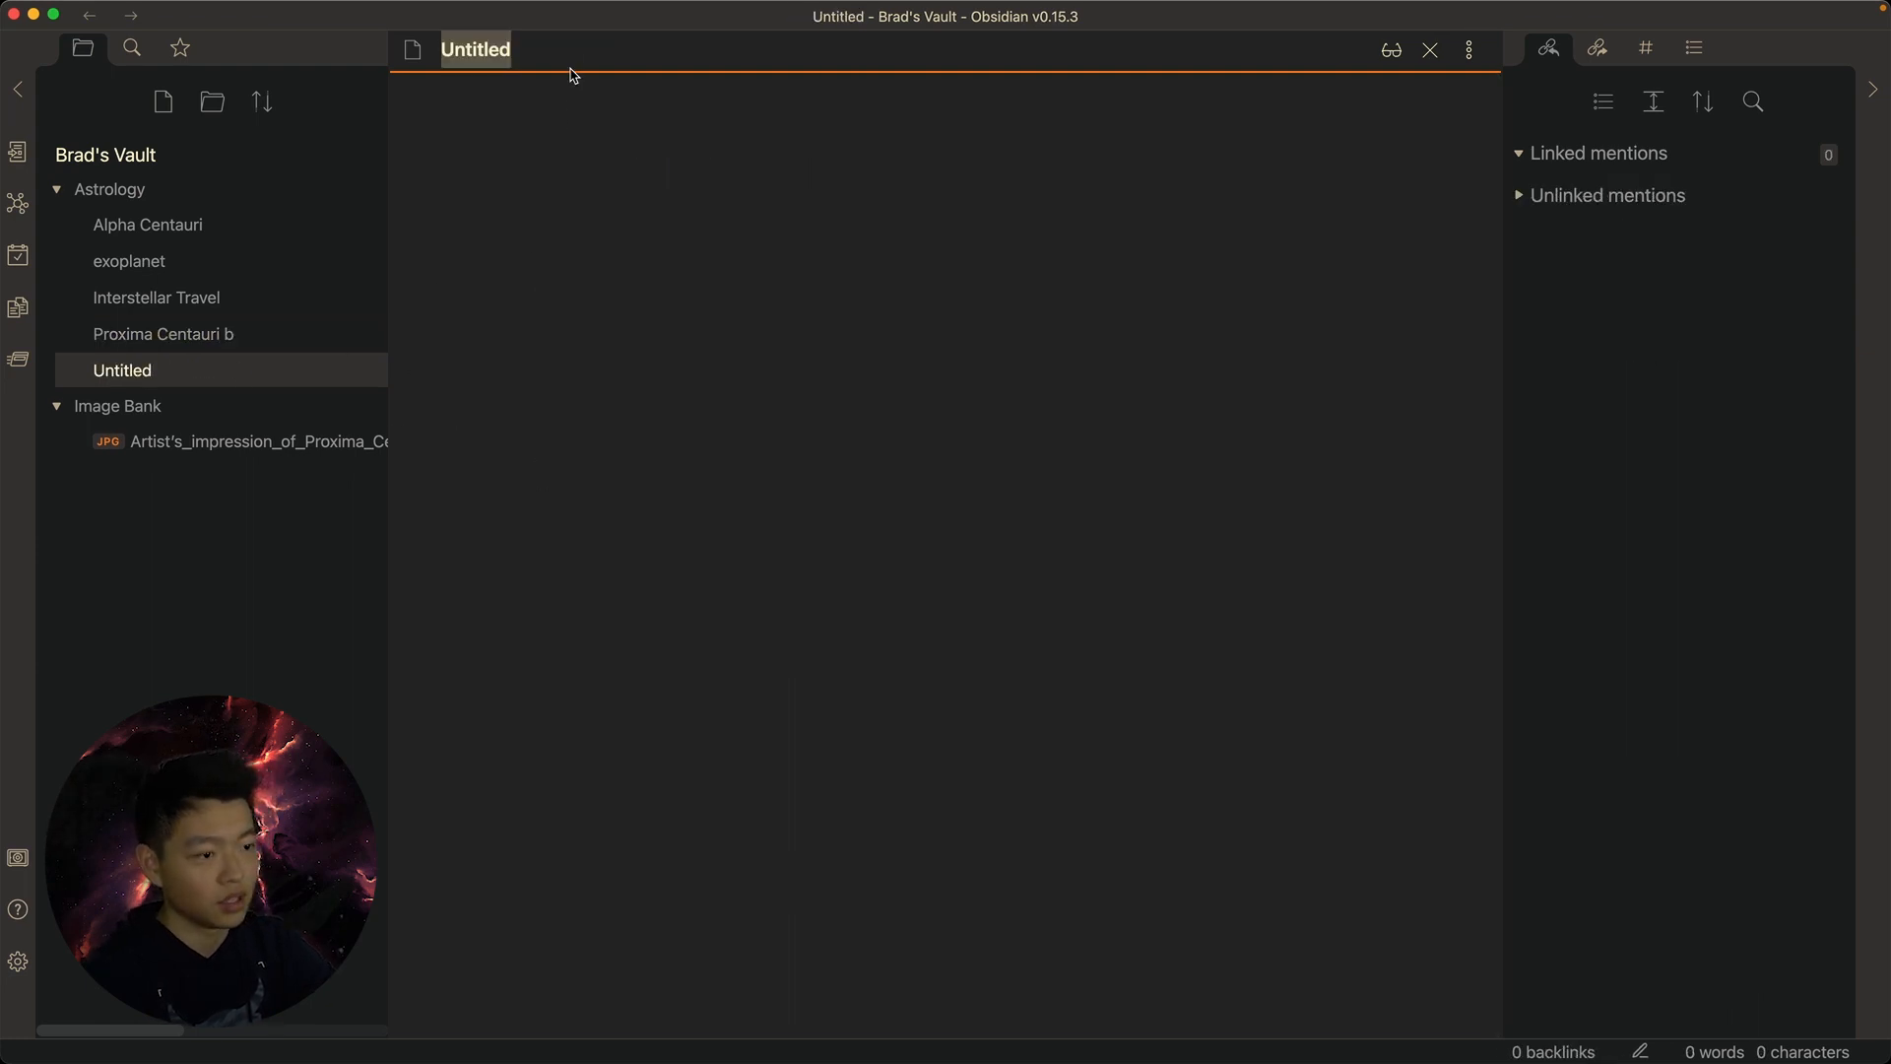
pyautogui.write('Time ')
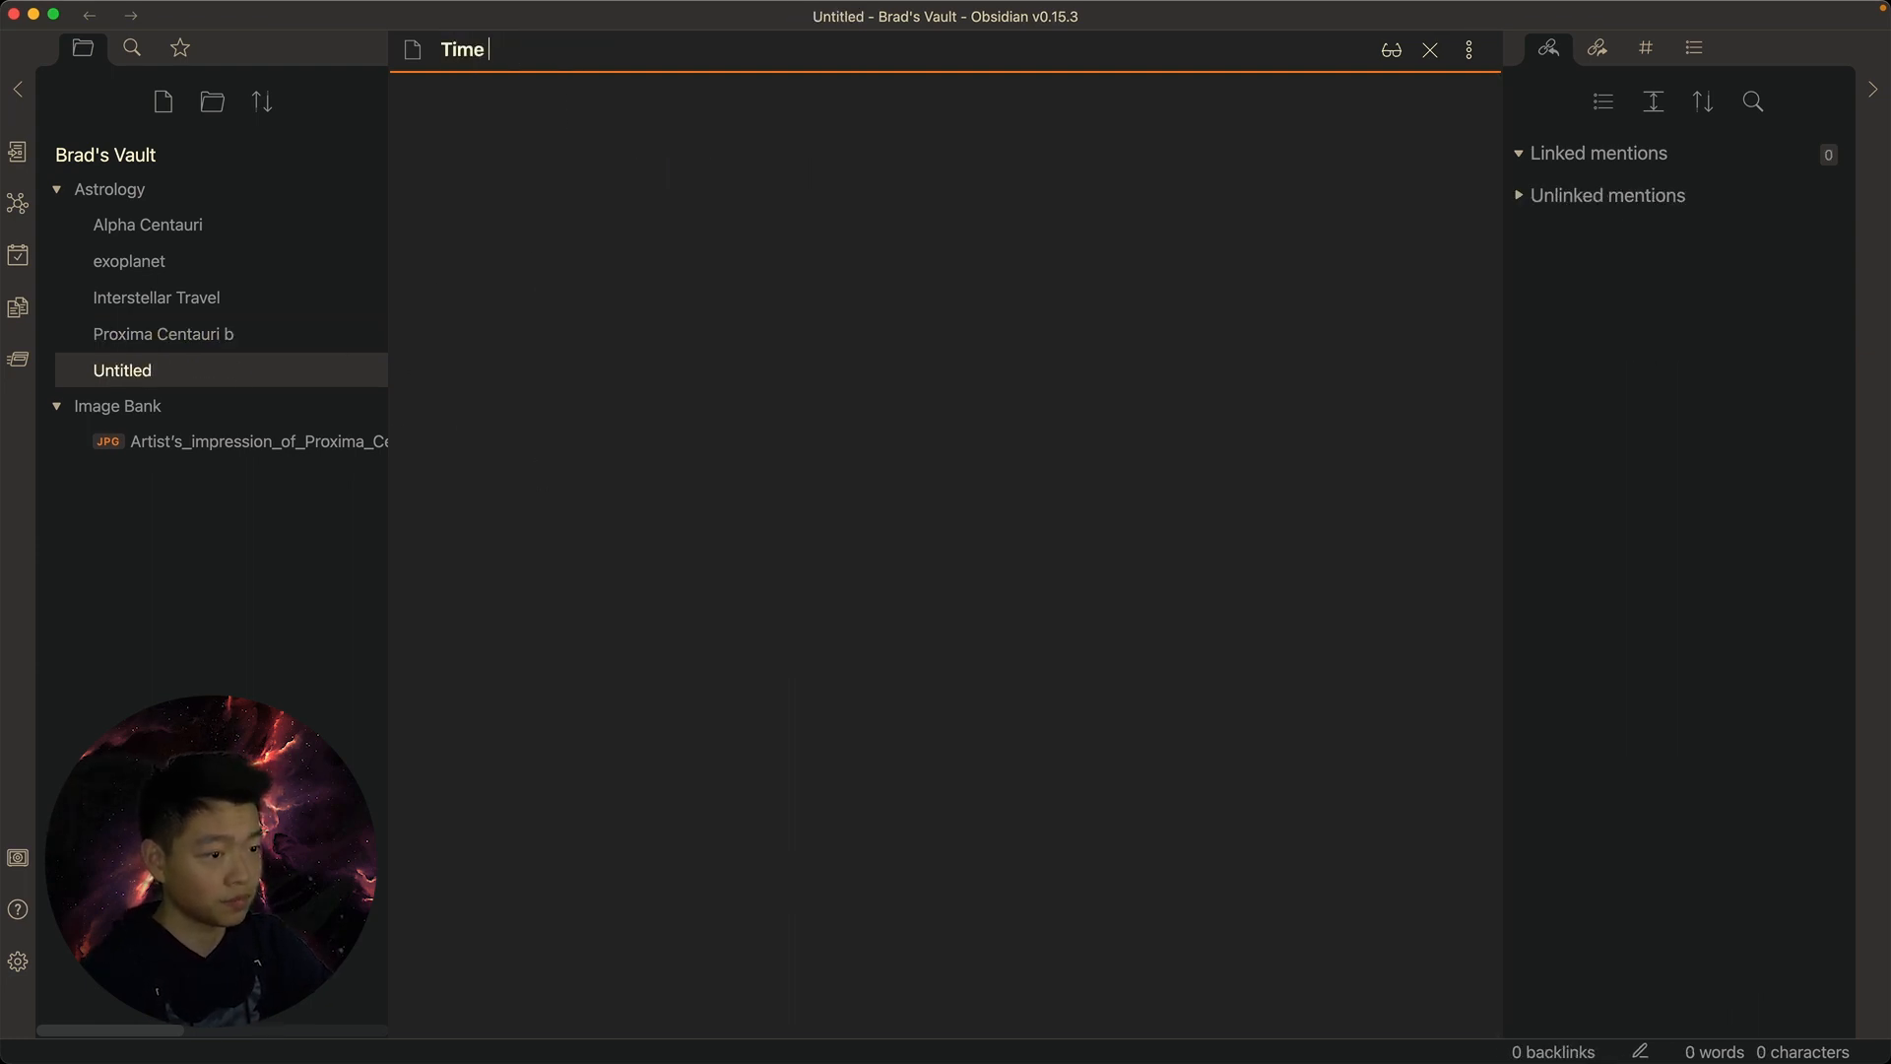
pyautogui.write('Dilation')
pyautogui.press('Return')
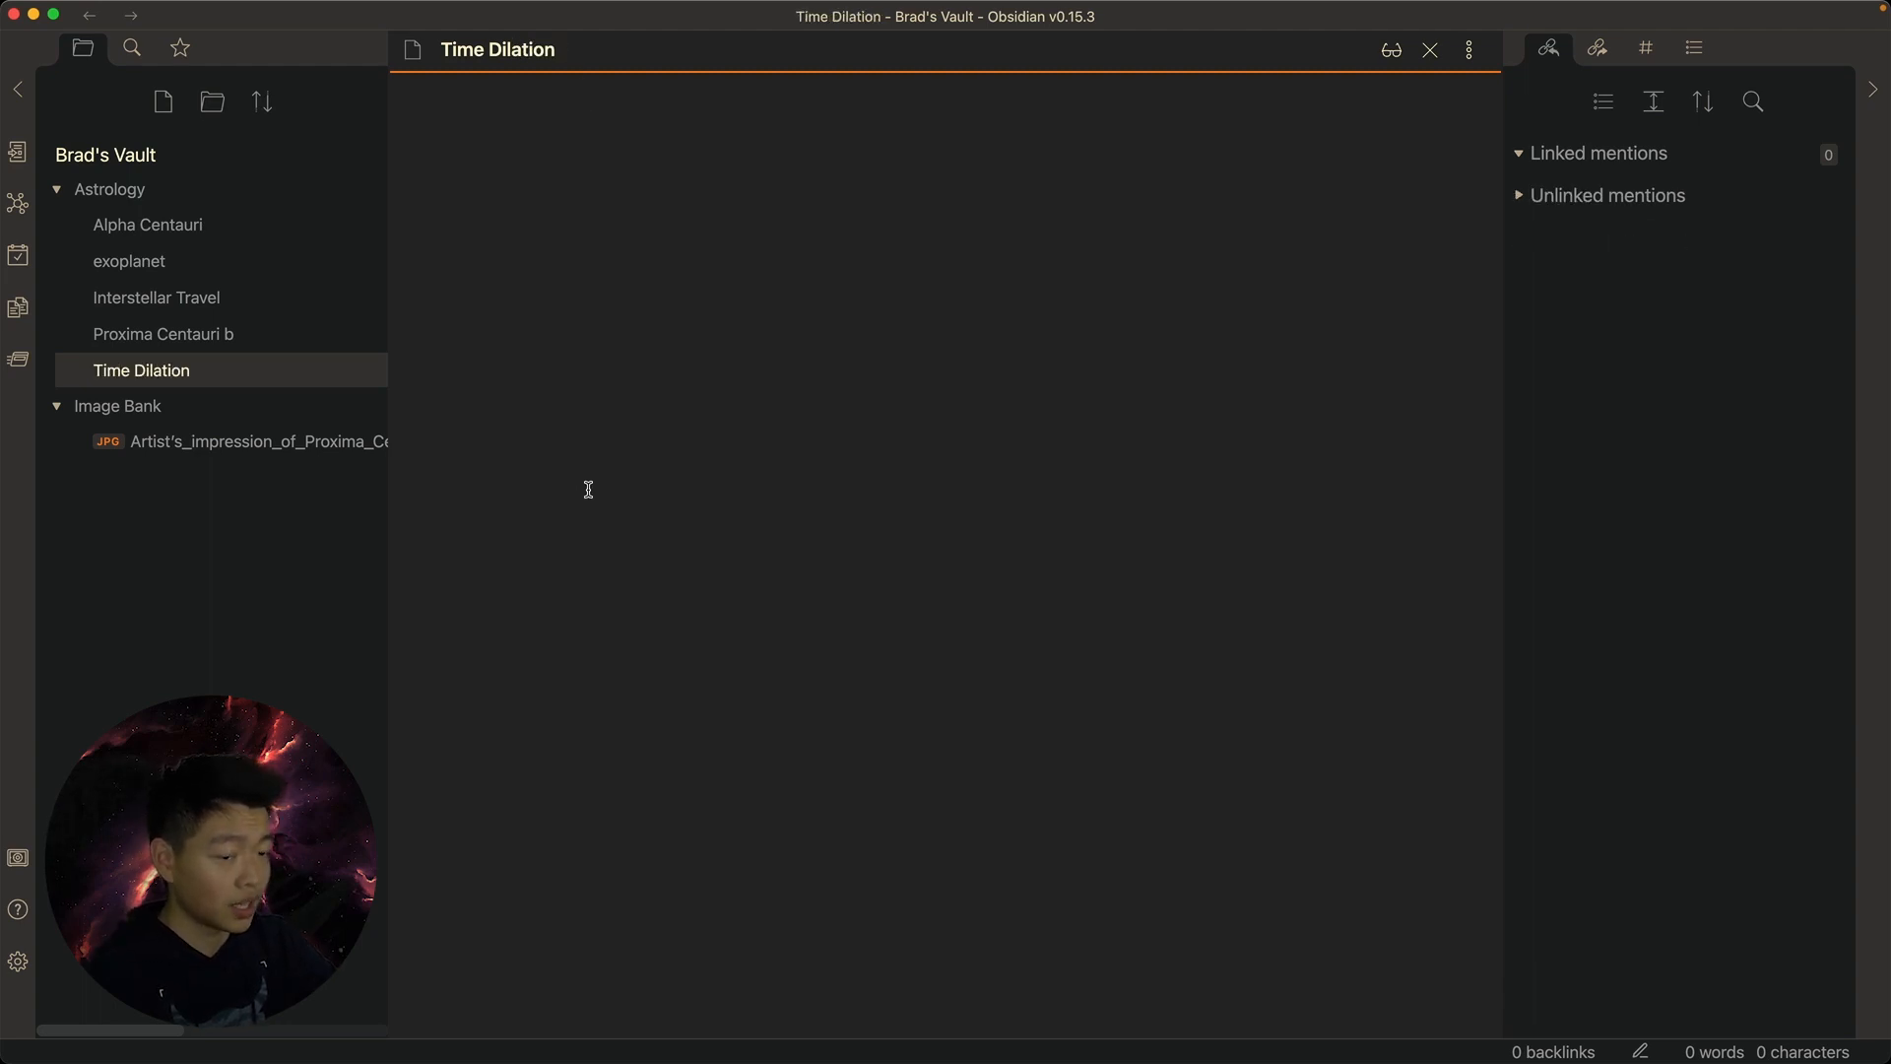
# Open the vault's graph view, look through its Filters and Forces settings, and close the graph settings
pyautogui.click(19, 207)
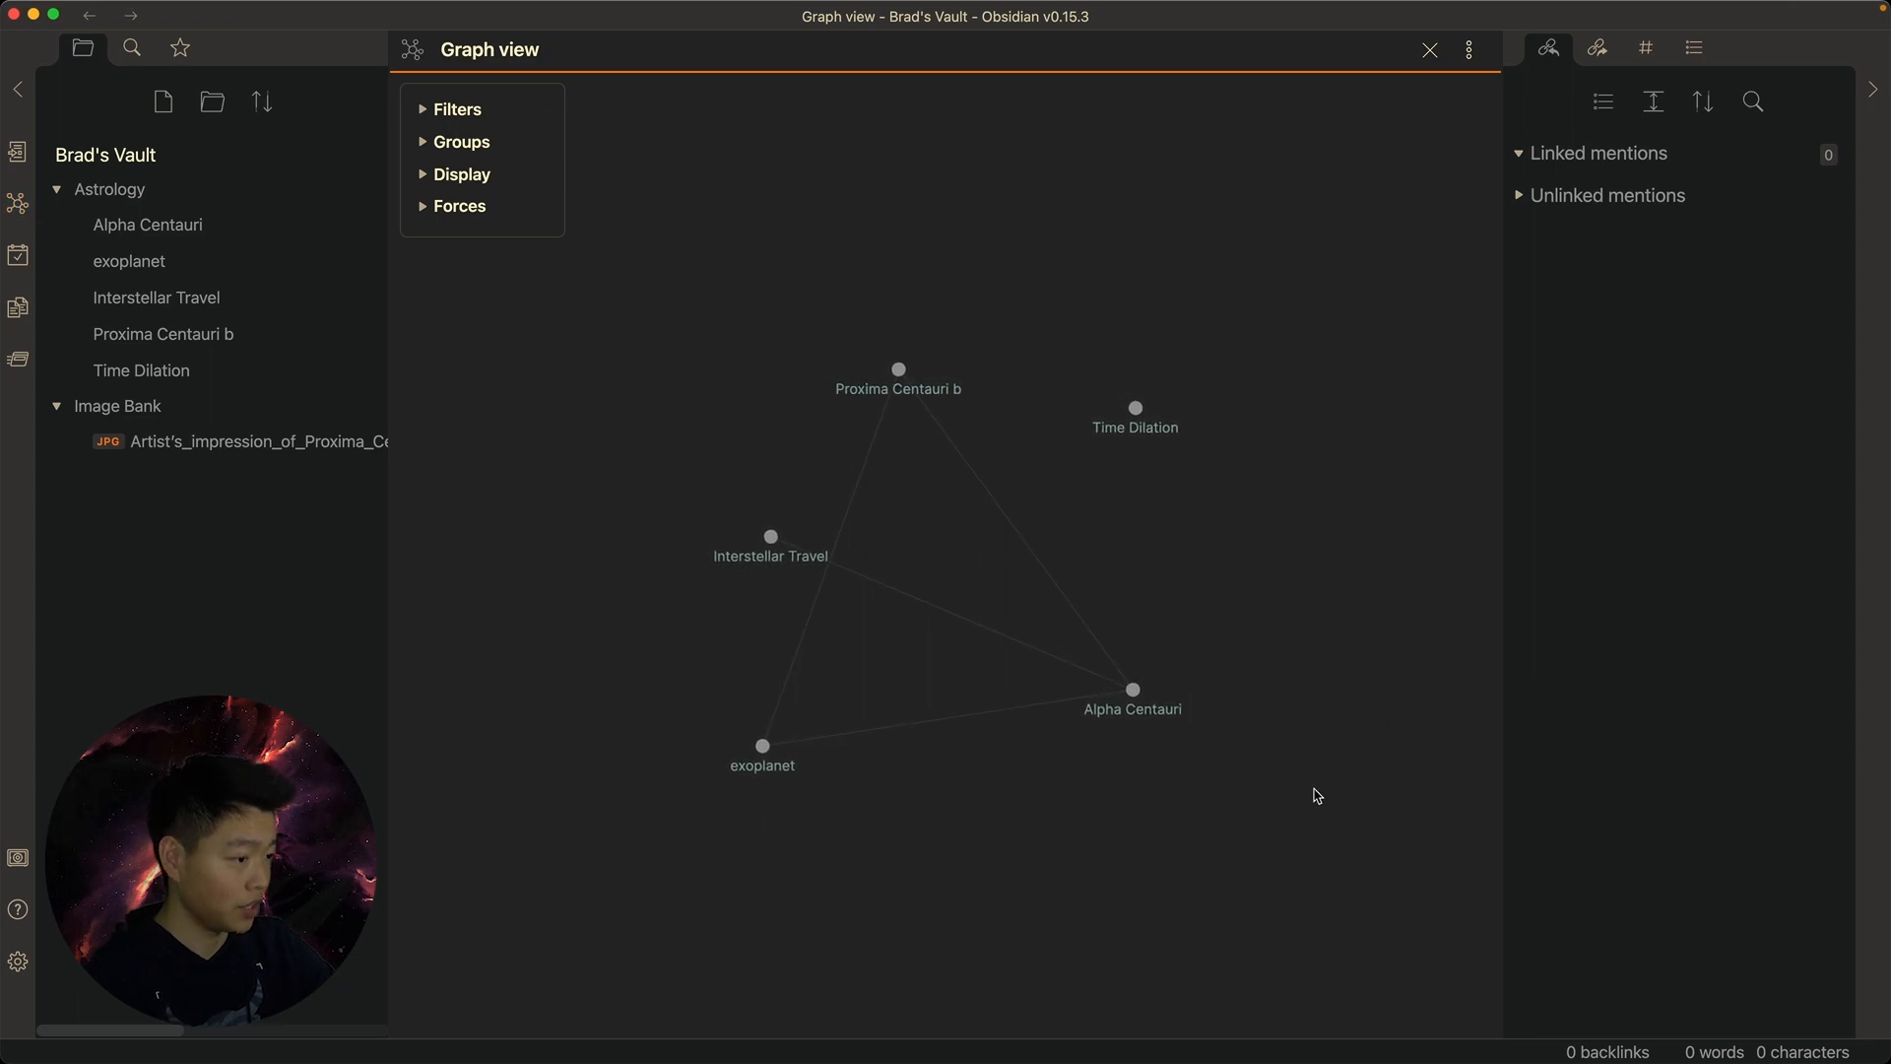
pyautogui.click(421, 110)
pyautogui.click(421, 109)
pyautogui.click(425, 207)
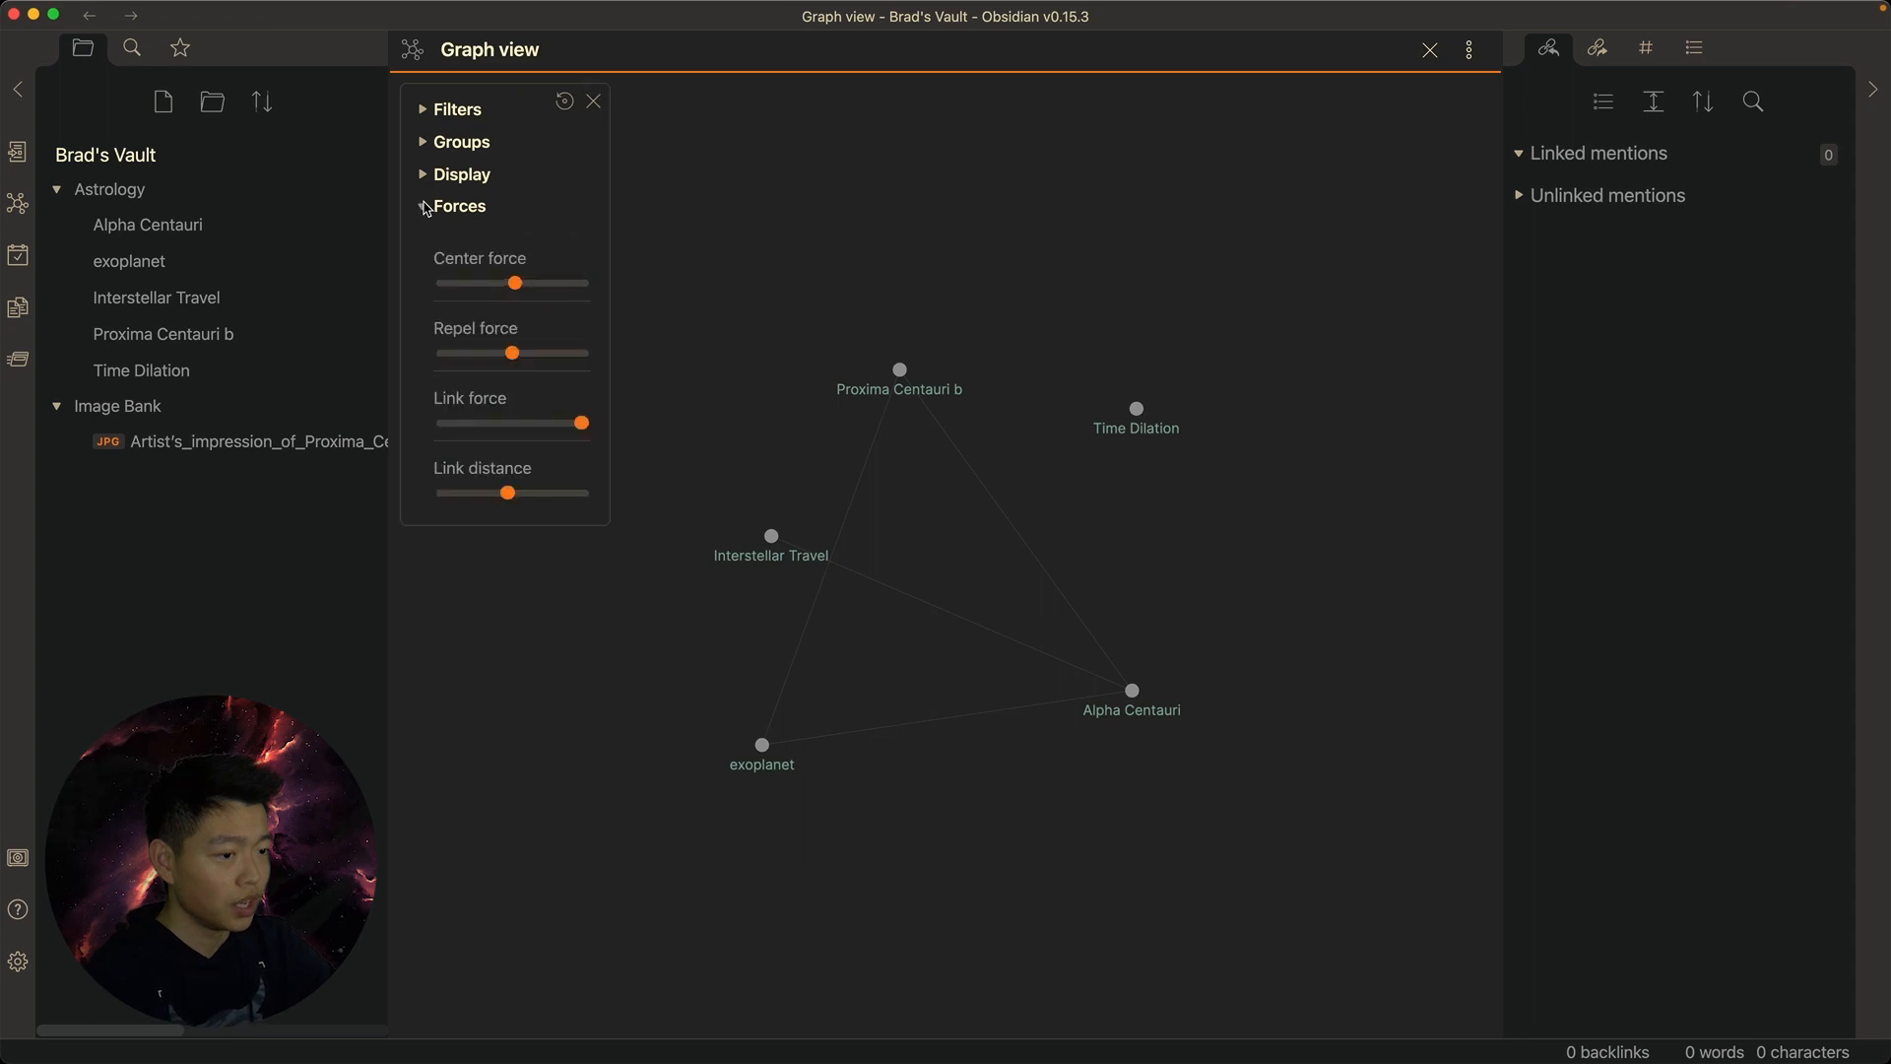
pyautogui.click(424, 207)
pyautogui.click(543, 104)
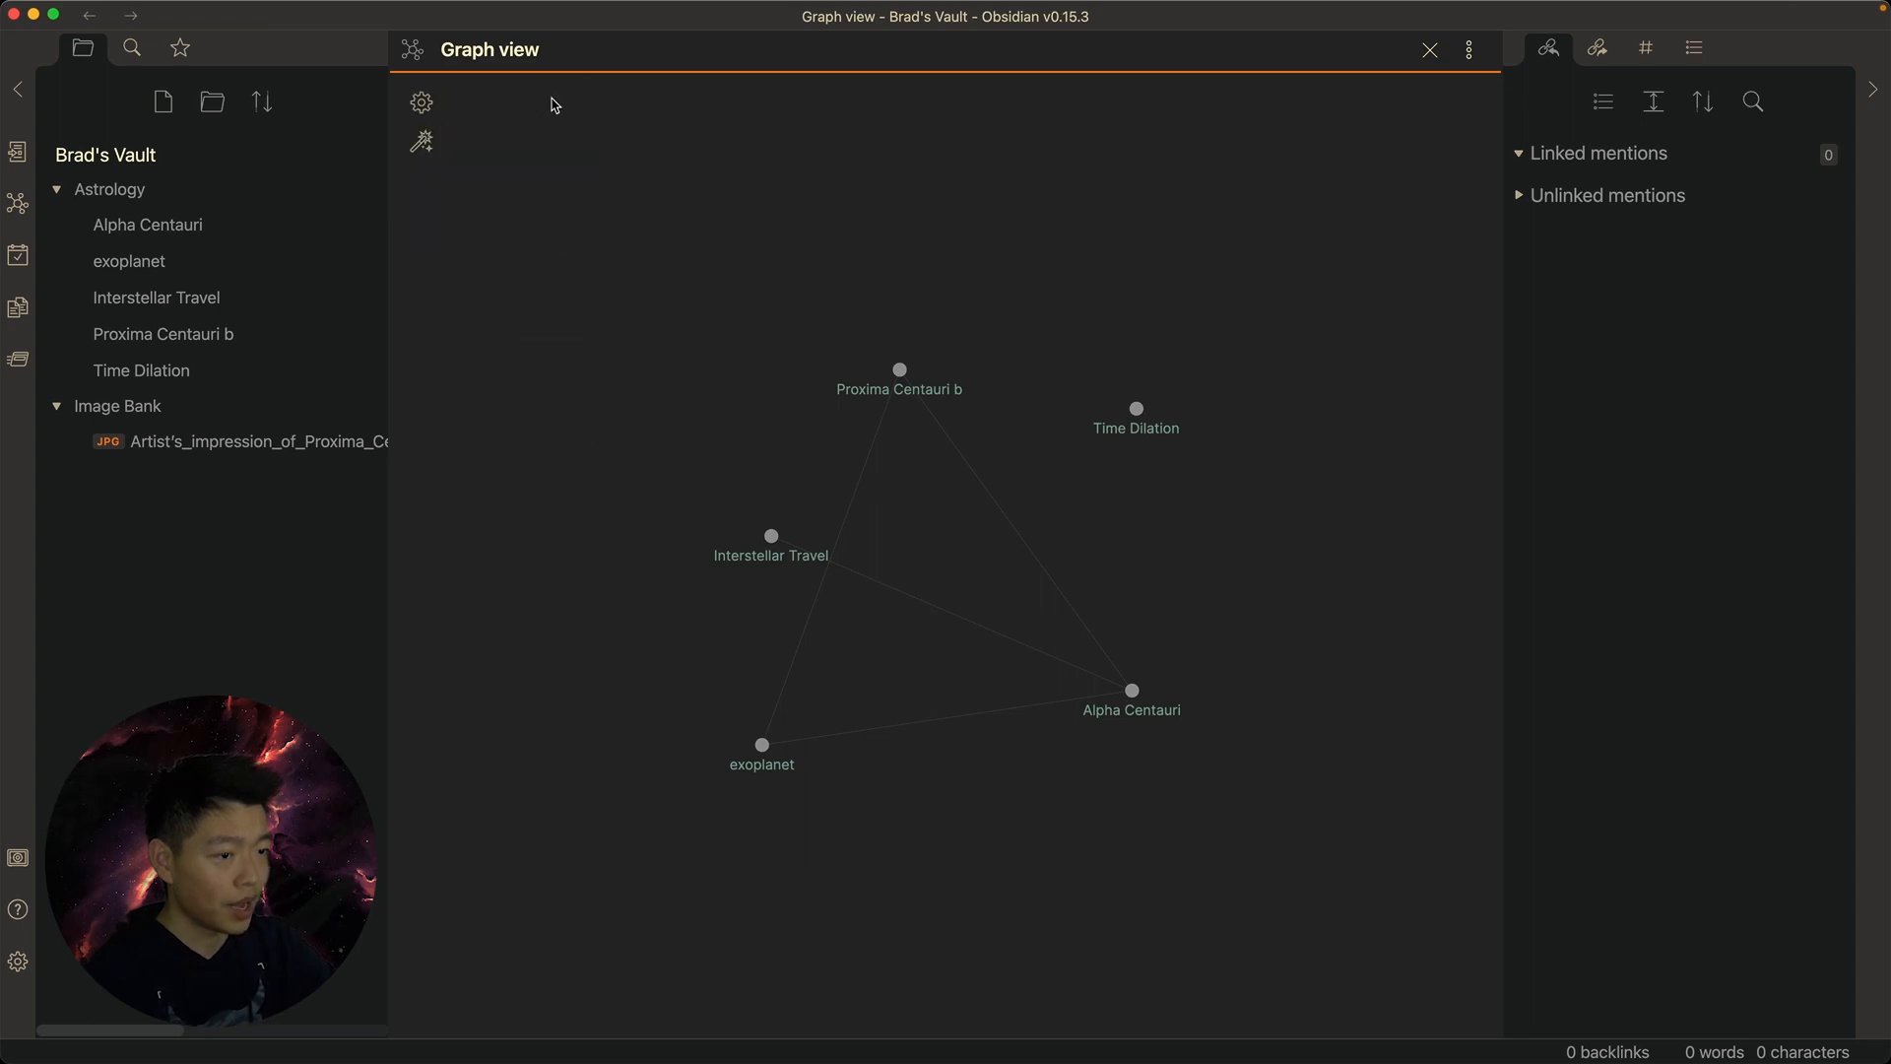
# Play the graph's timelapse animation and pull Time Dilation and another node around to see how the graph reacts
pyautogui.click(422, 142)
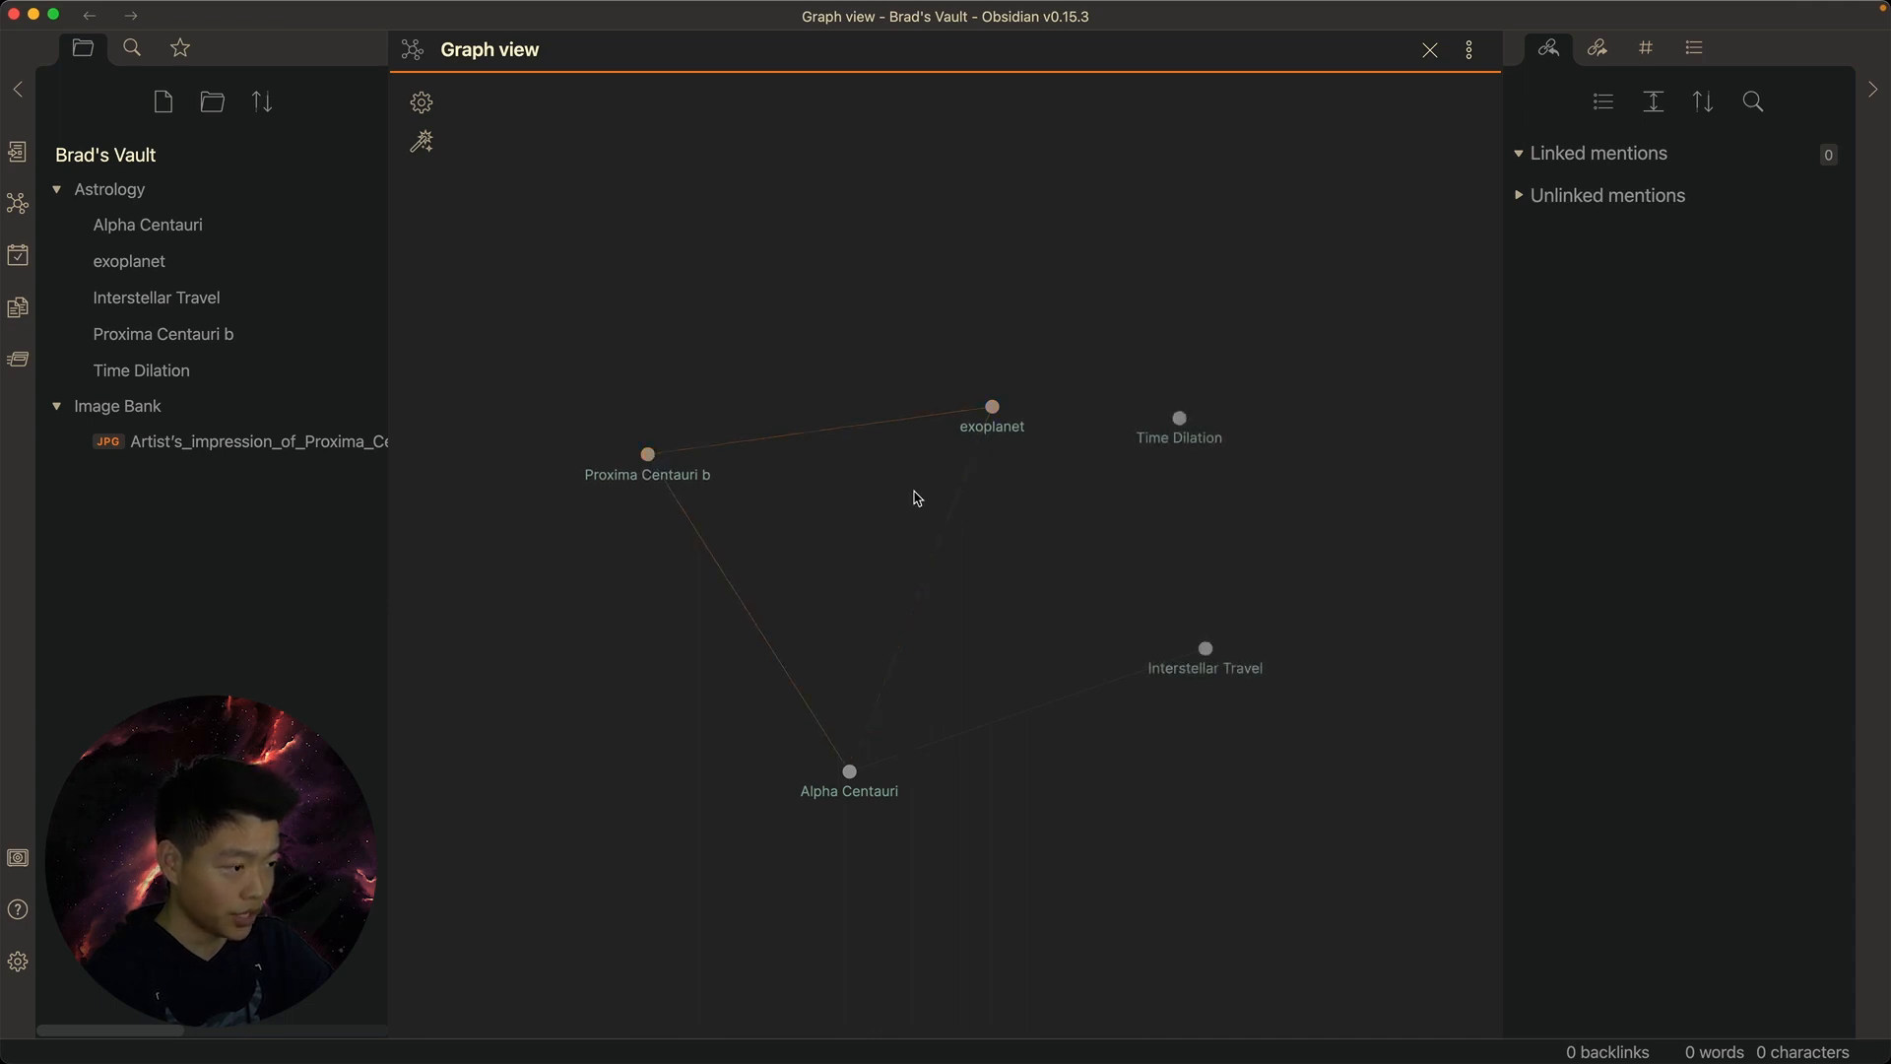
pyautogui.moveTo(1182, 420); pyautogui.dragTo(828, 254)
pyautogui.moveTo(667, 548); pyautogui.dragTo(1154, 523)
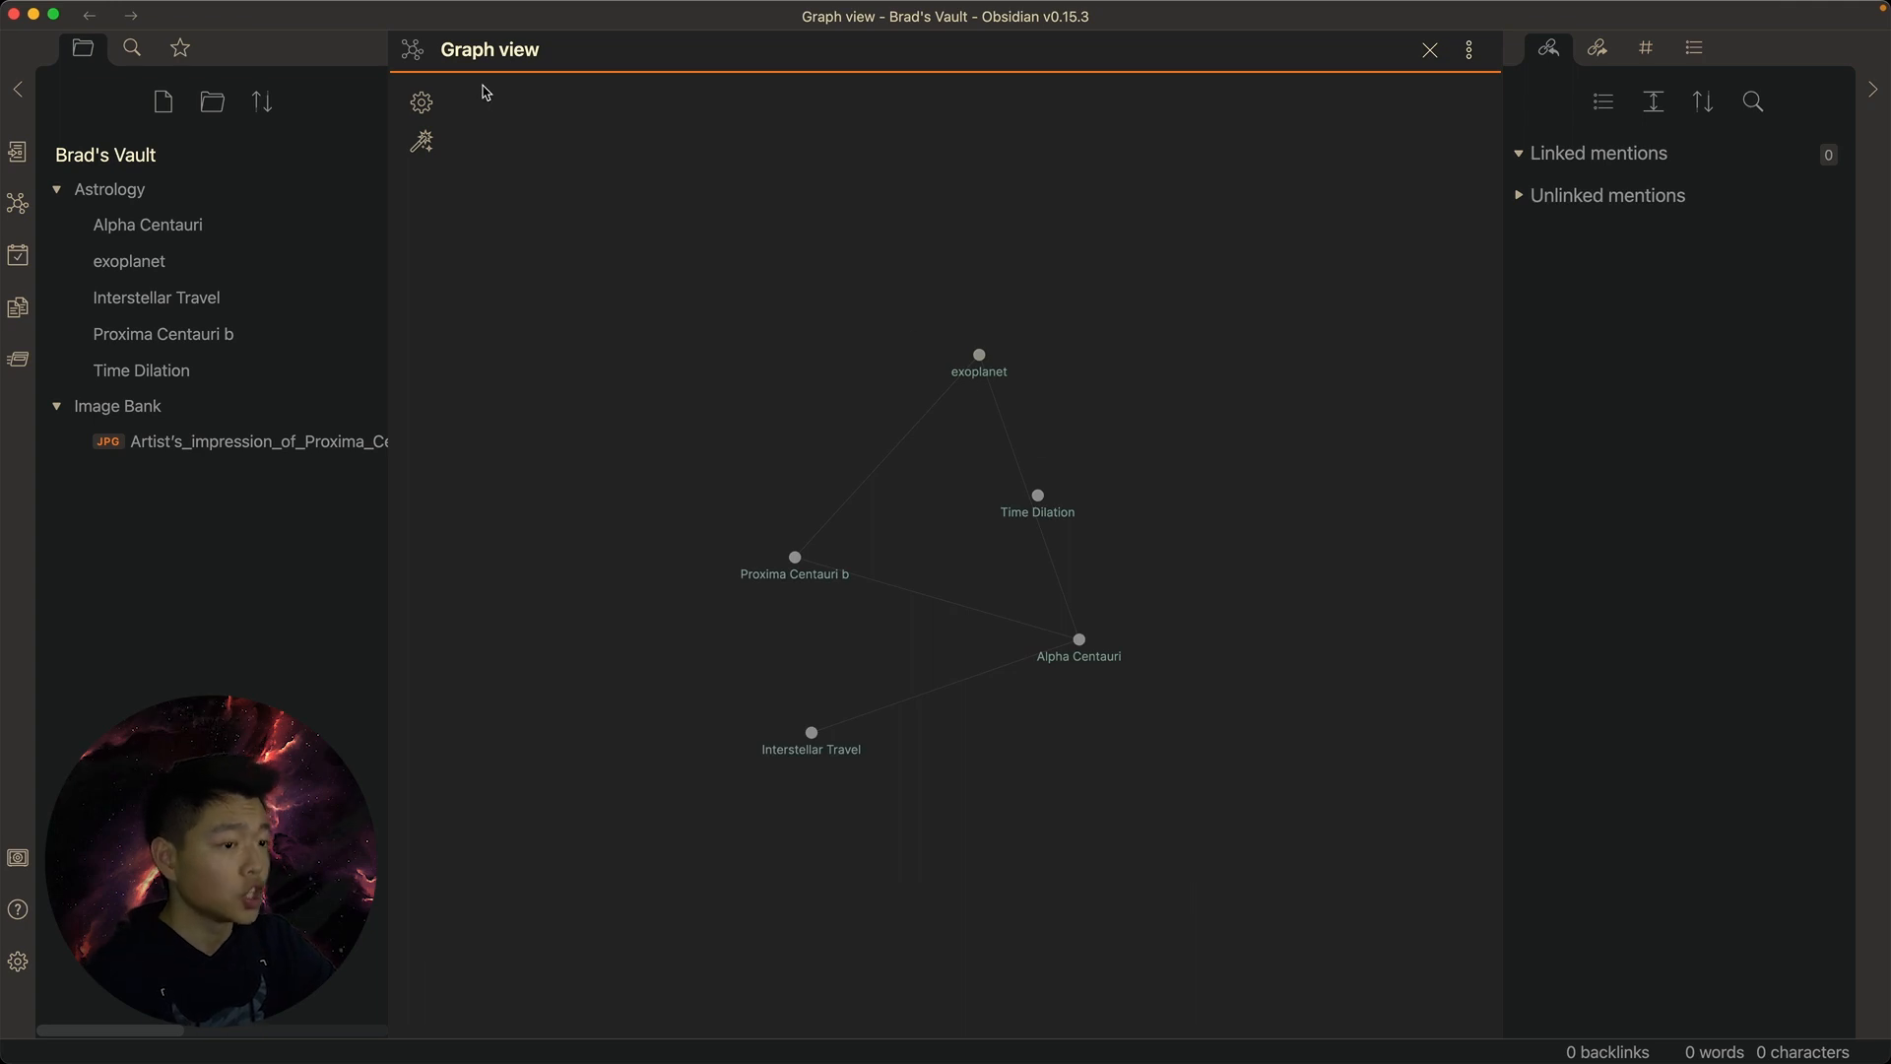
# Dock the graph view in the sidebar beside the backlinks pane and open the Interstellar Travel note
pyautogui.moveTo(412, 50); pyautogui.dragTo(1539, 61)
pyautogui.click(251, 296)
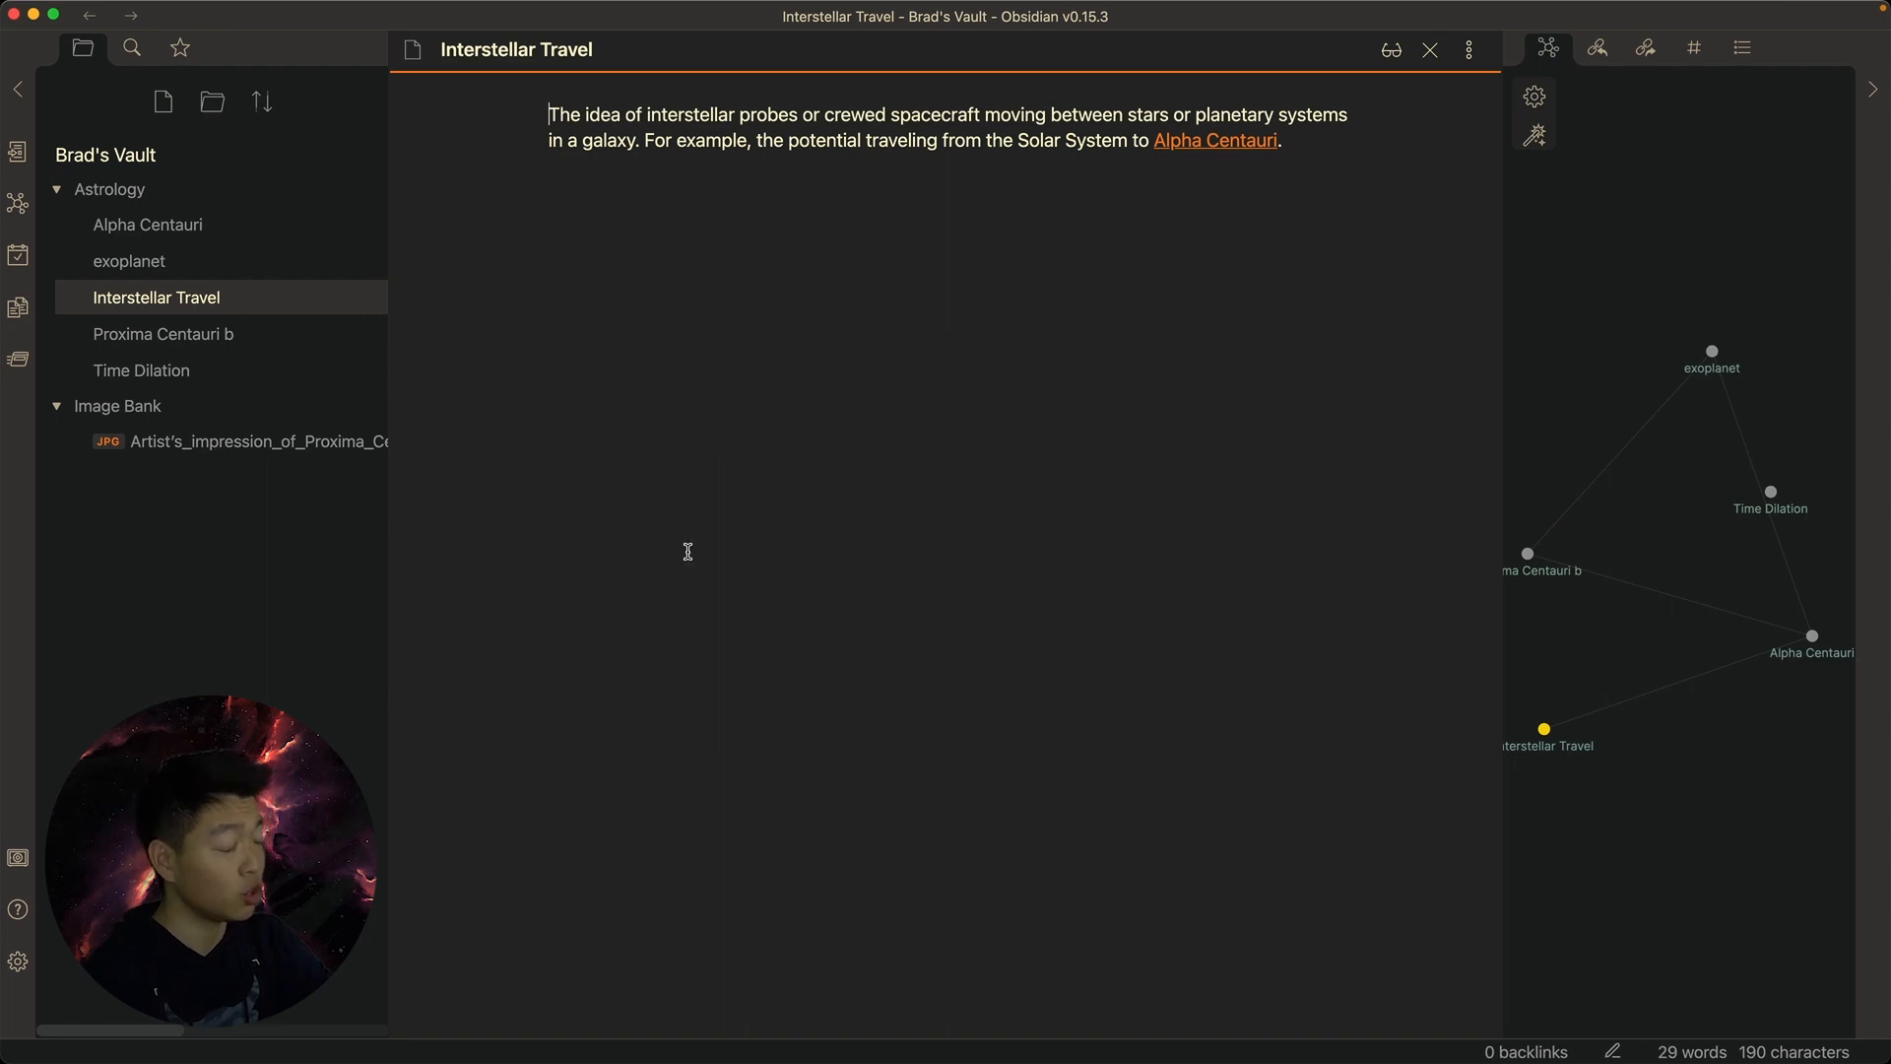
# Try adding ⌘K as a second hotkey for opening the command palette, and remove that hotkey again
pyautogui.press('super+p')
pyautogui.press('Escape')
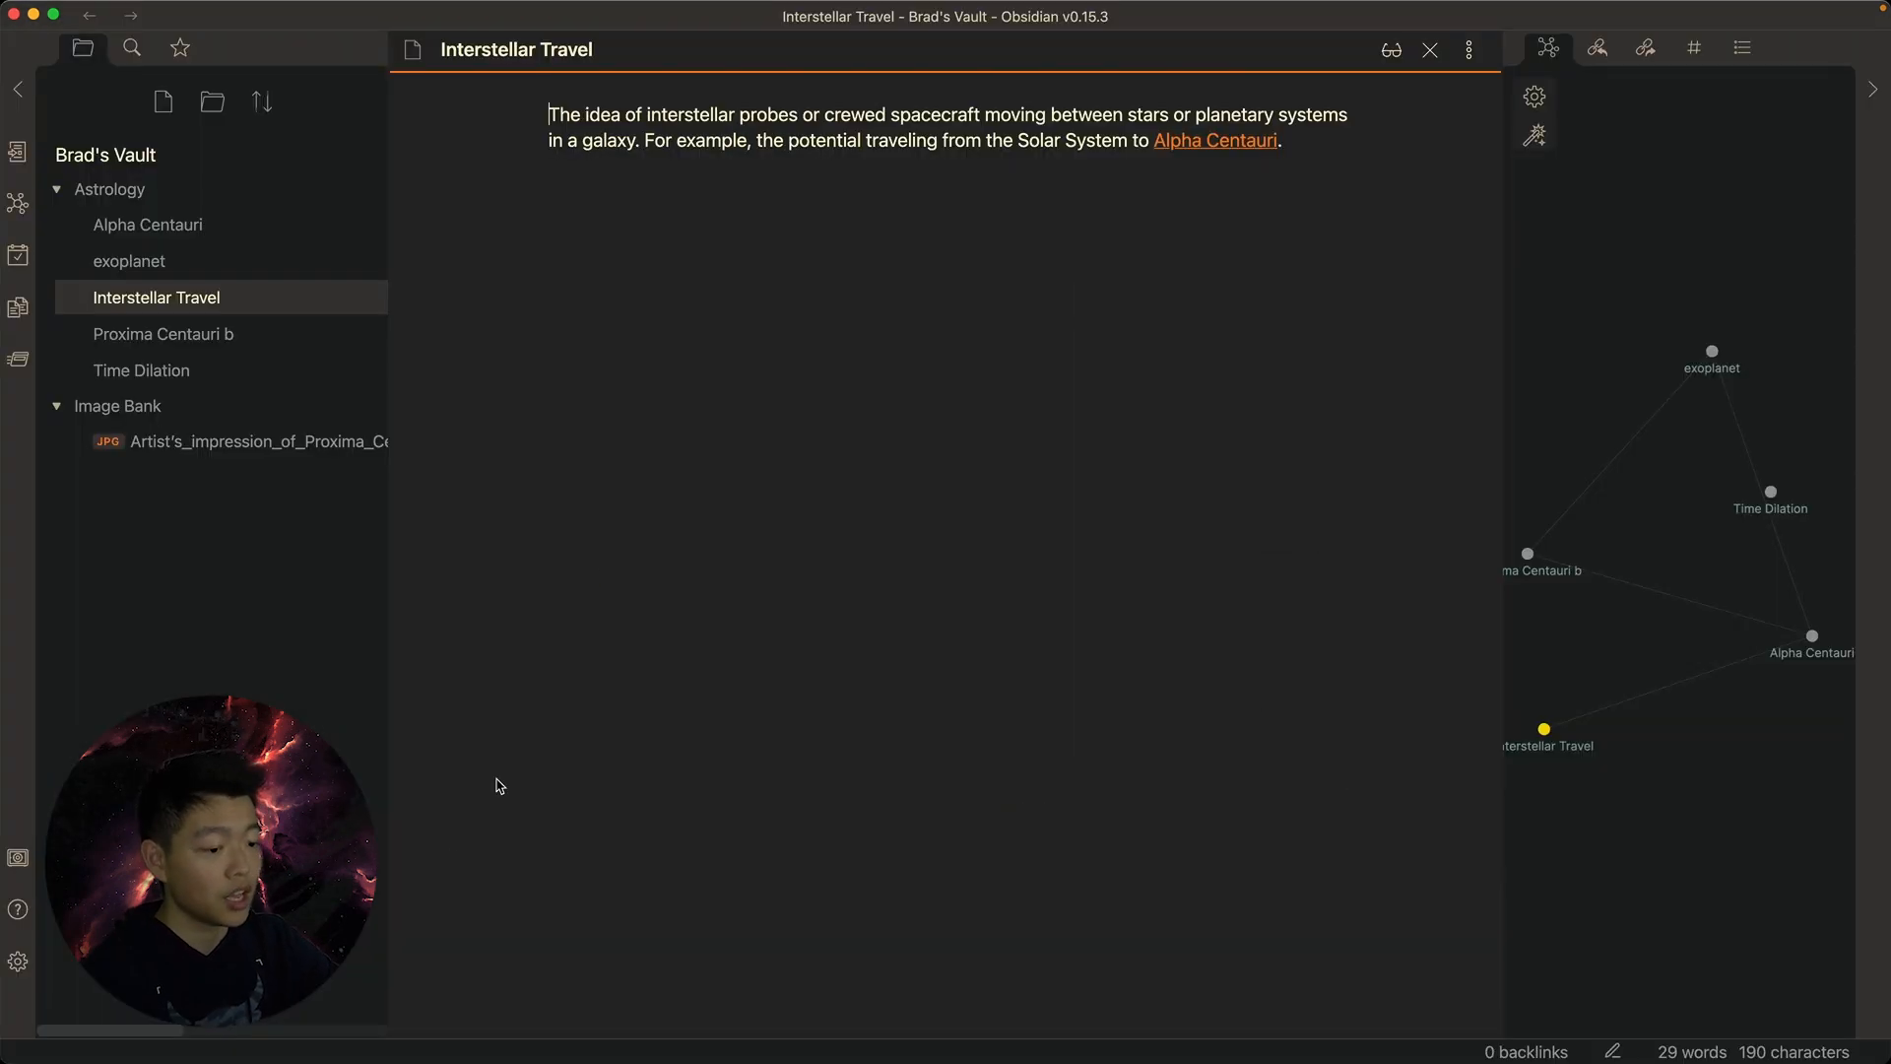
pyautogui.click(18, 962)
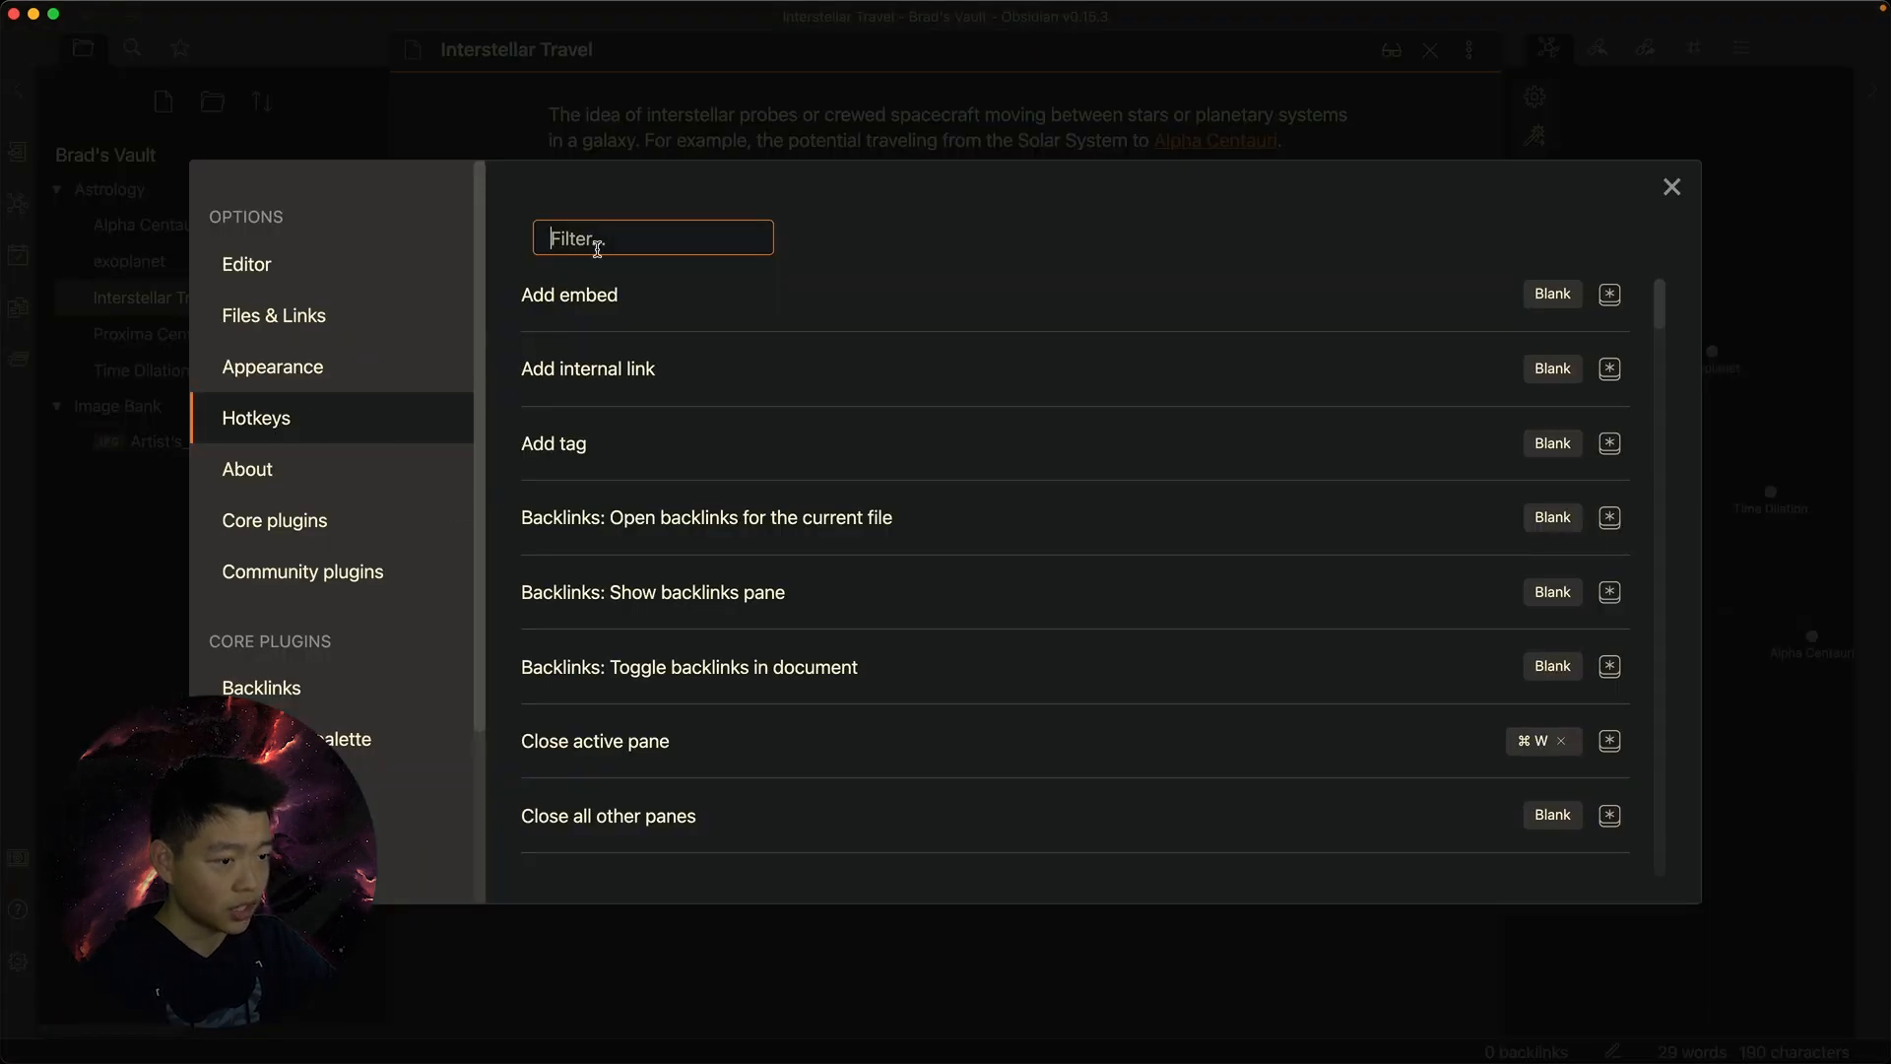
pyautogui.write('comman')
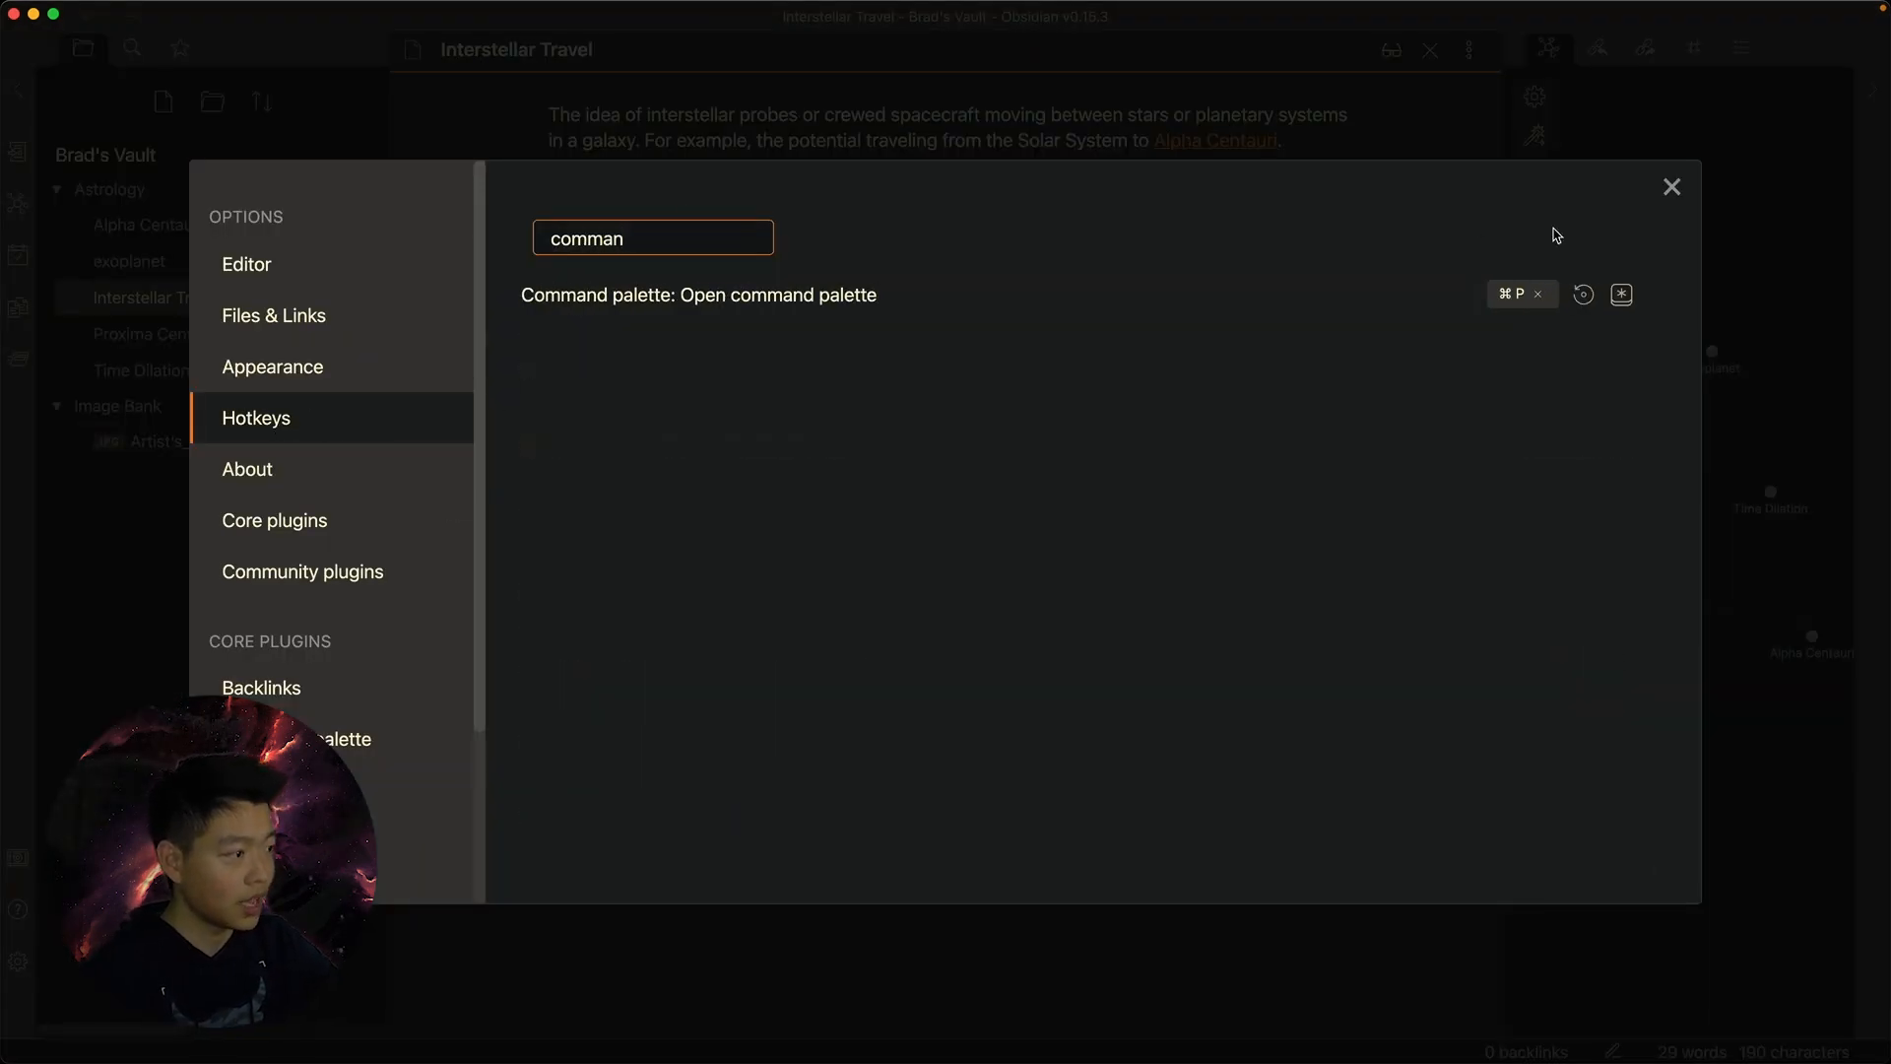
pyautogui.click(1621, 294)
pyautogui.press('super+k')
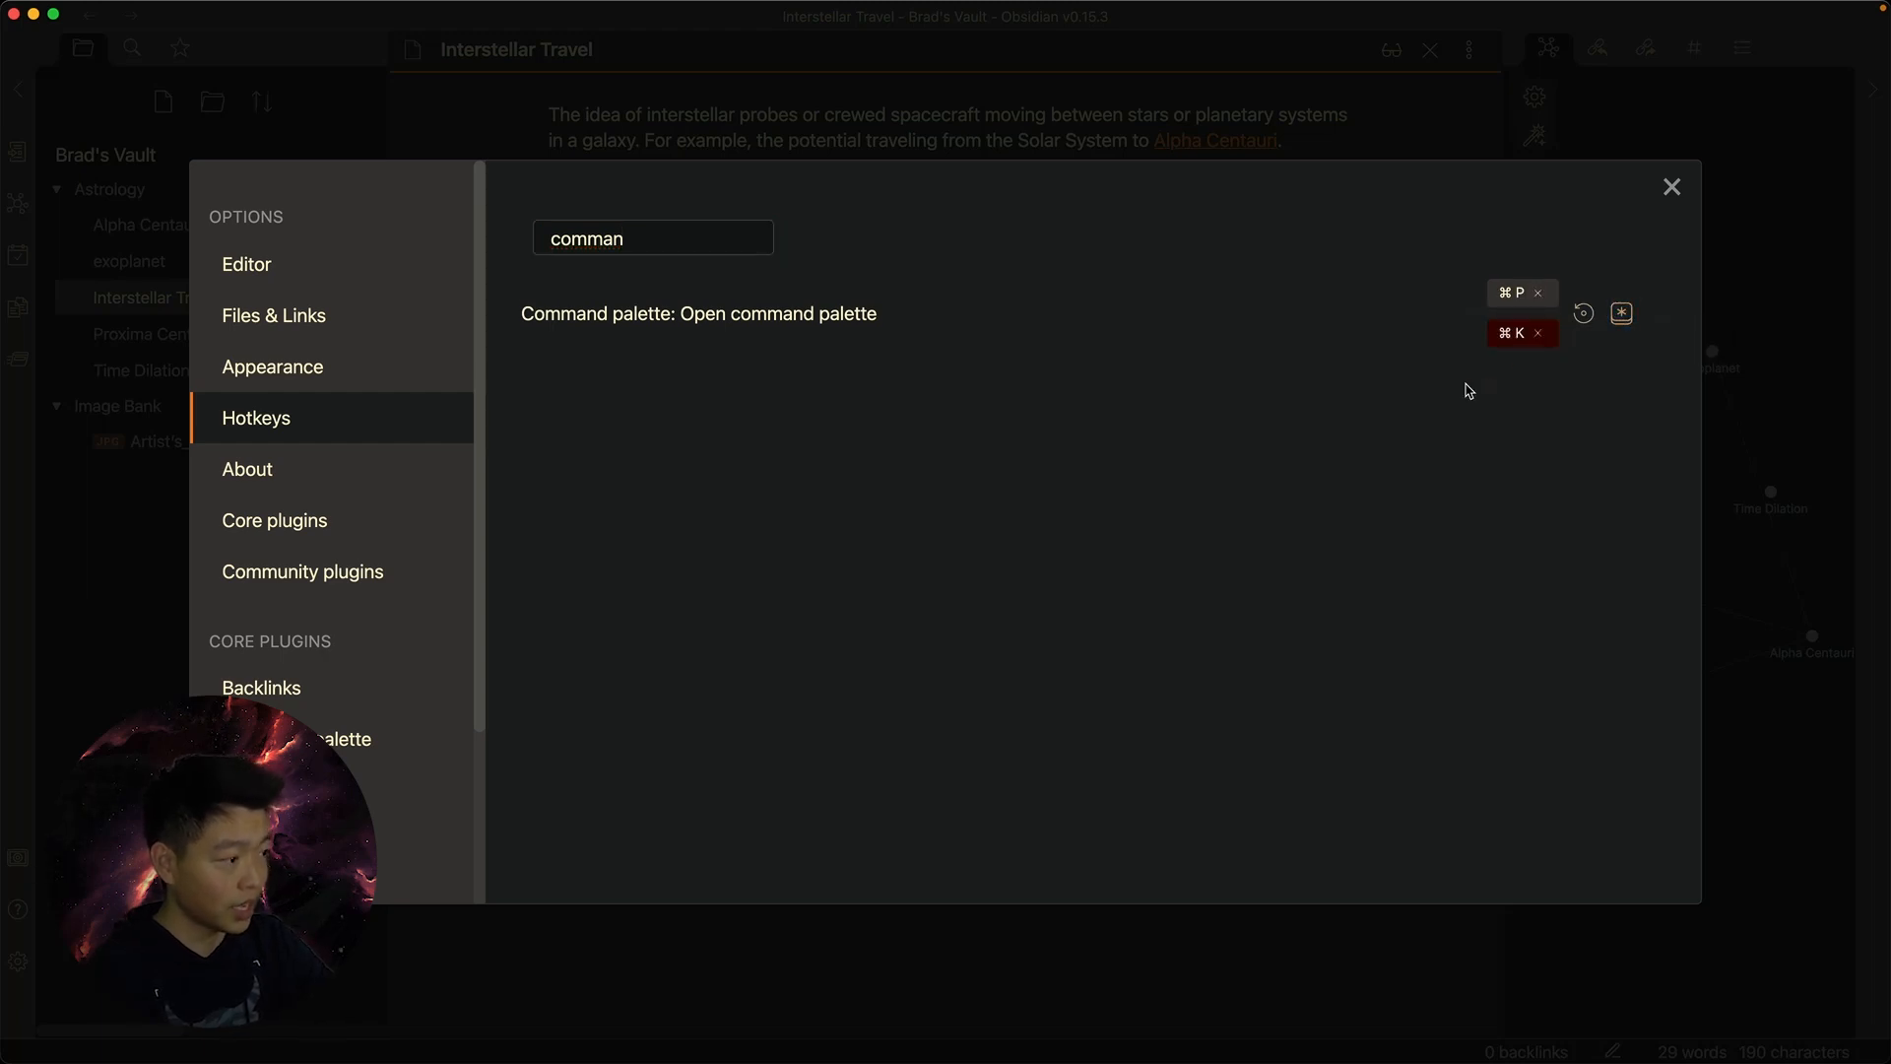
pyautogui.click(1539, 333)
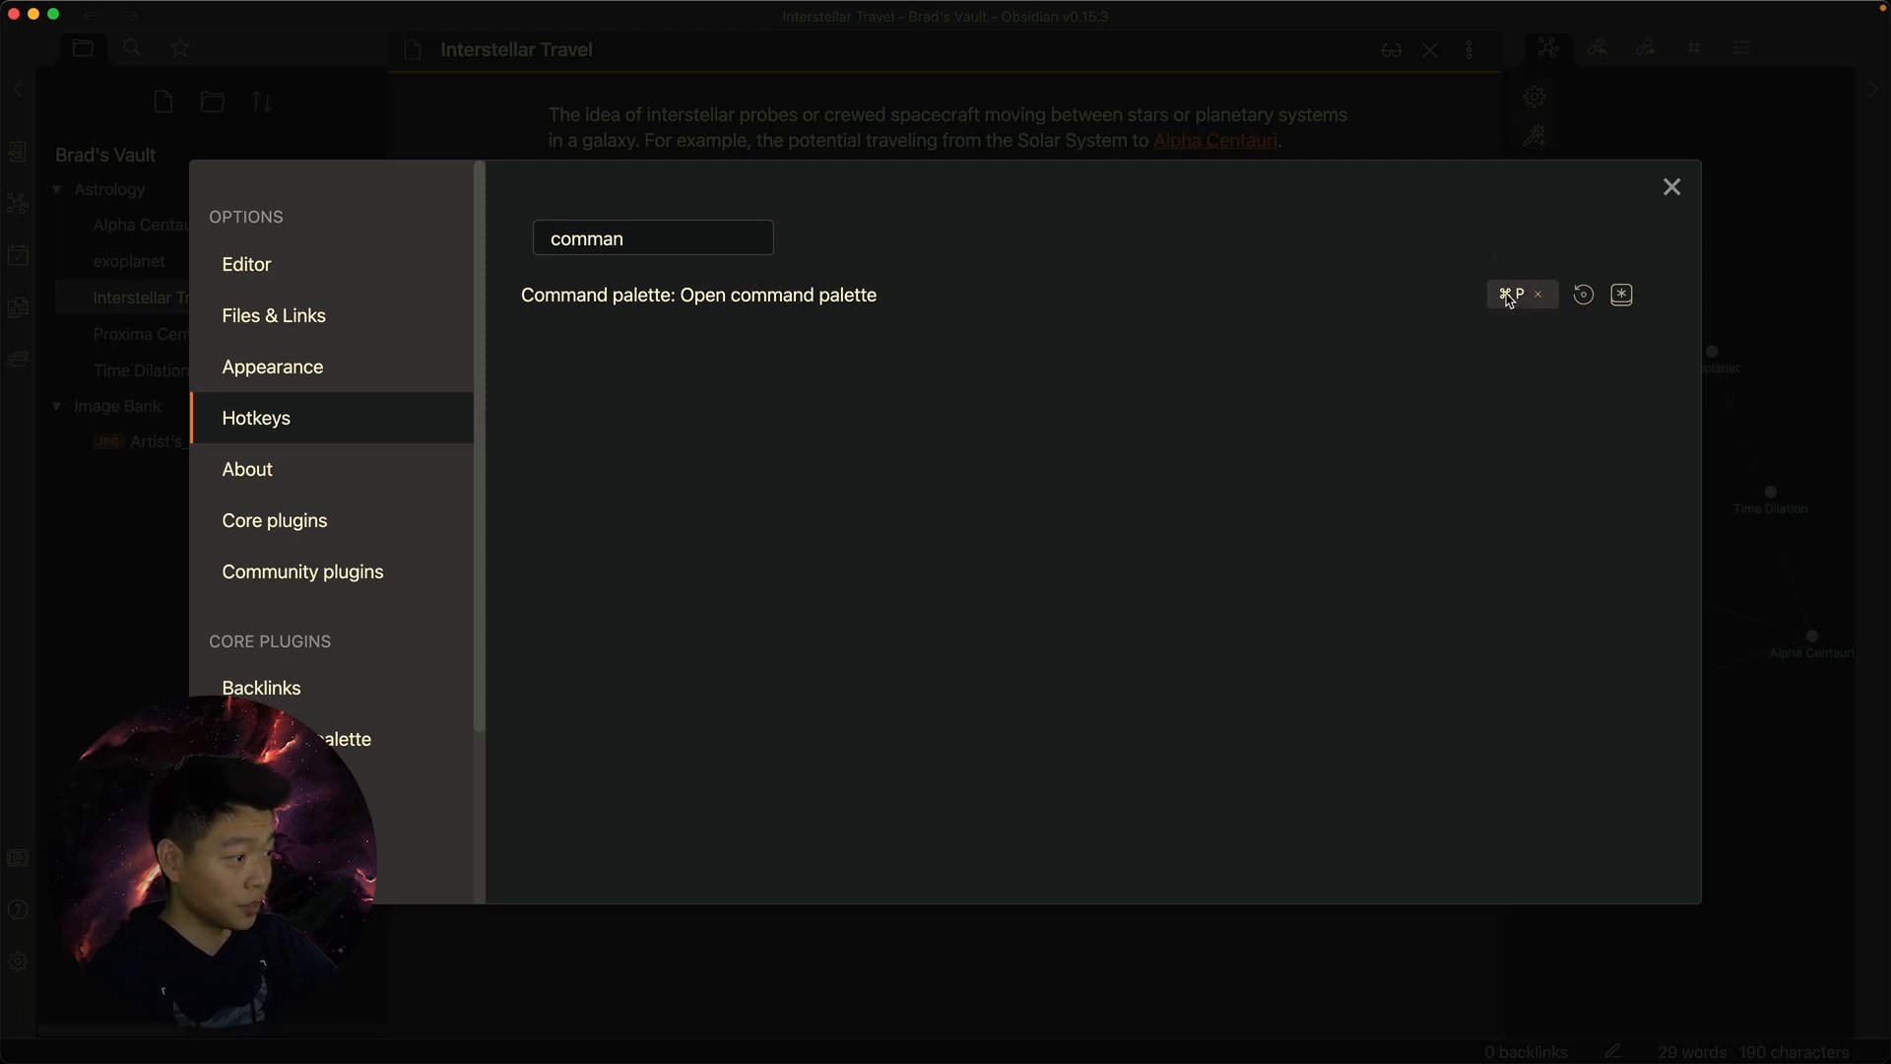
pyautogui.click(1671, 189)
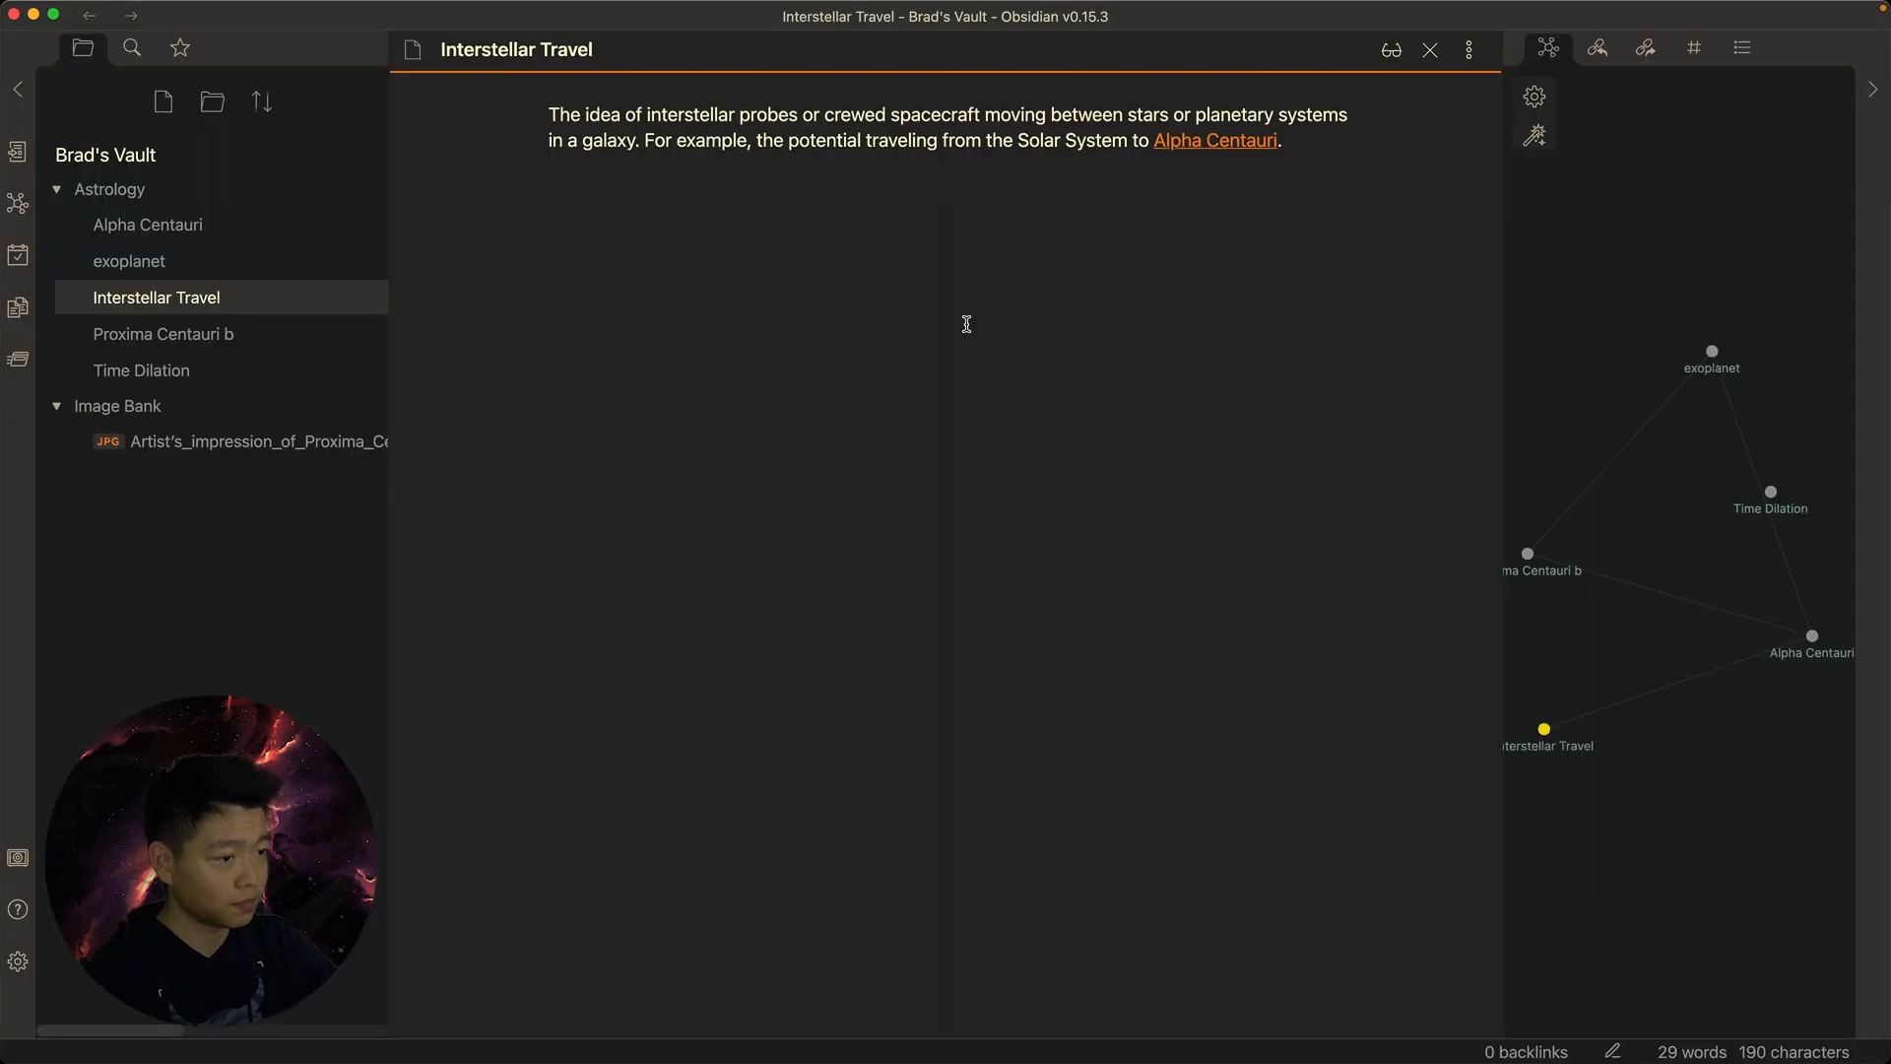
# Open the local graph of Interstellar Travel by searching the command palette for "graph"
pyautogui.press('super+p')
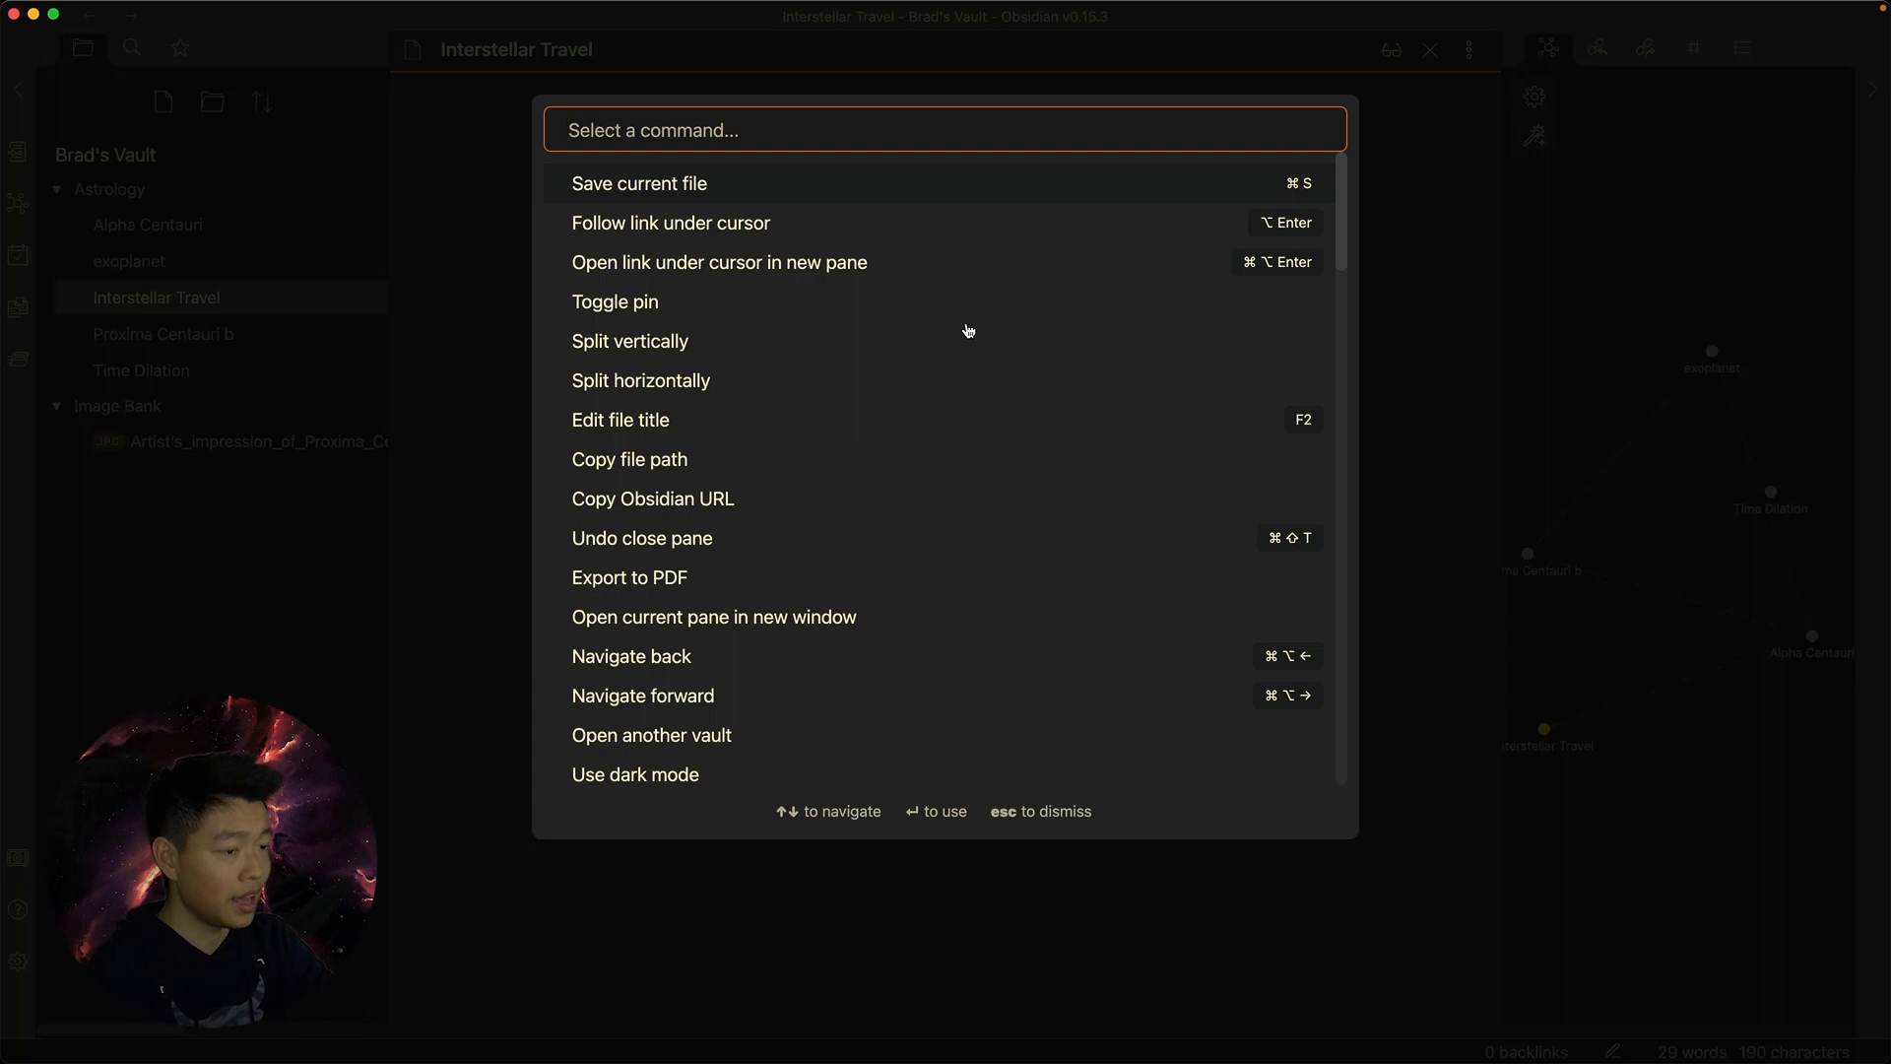
pyautogui.write('graph')
pyautogui.press('Down')
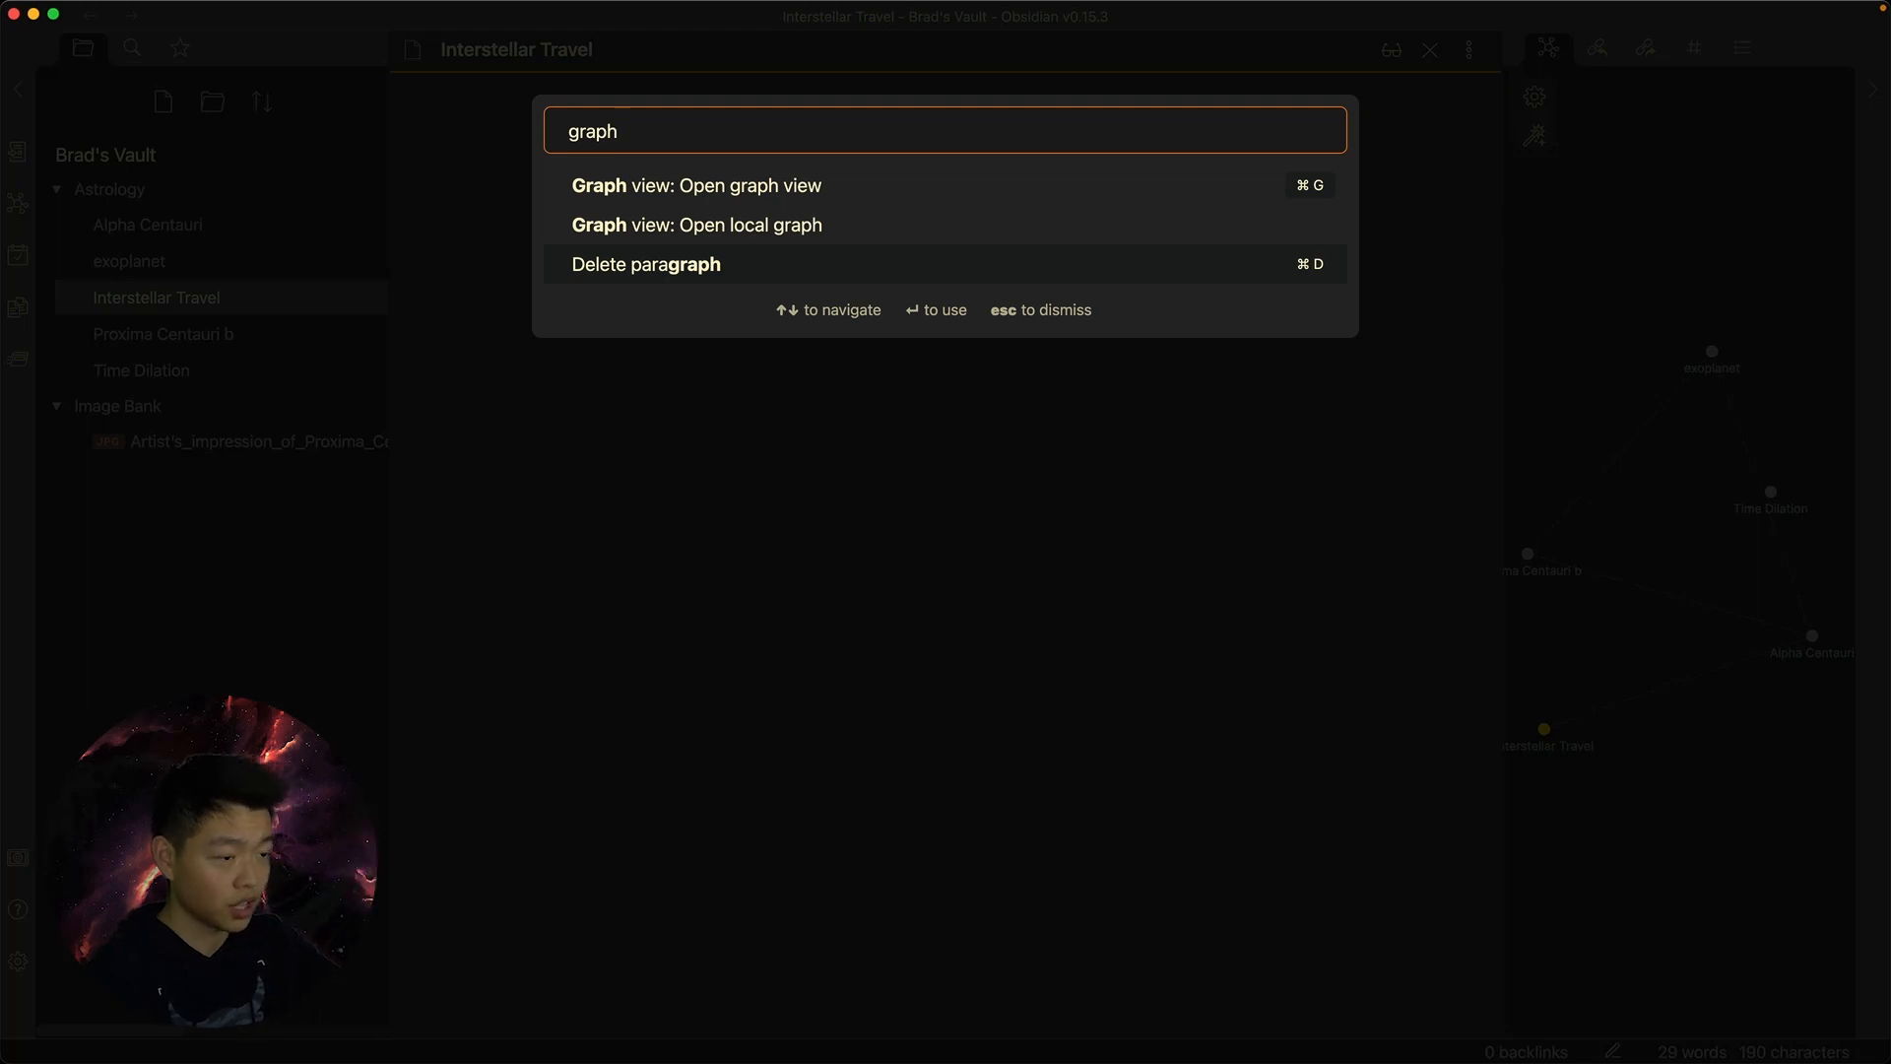
pyautogui.press('Up')
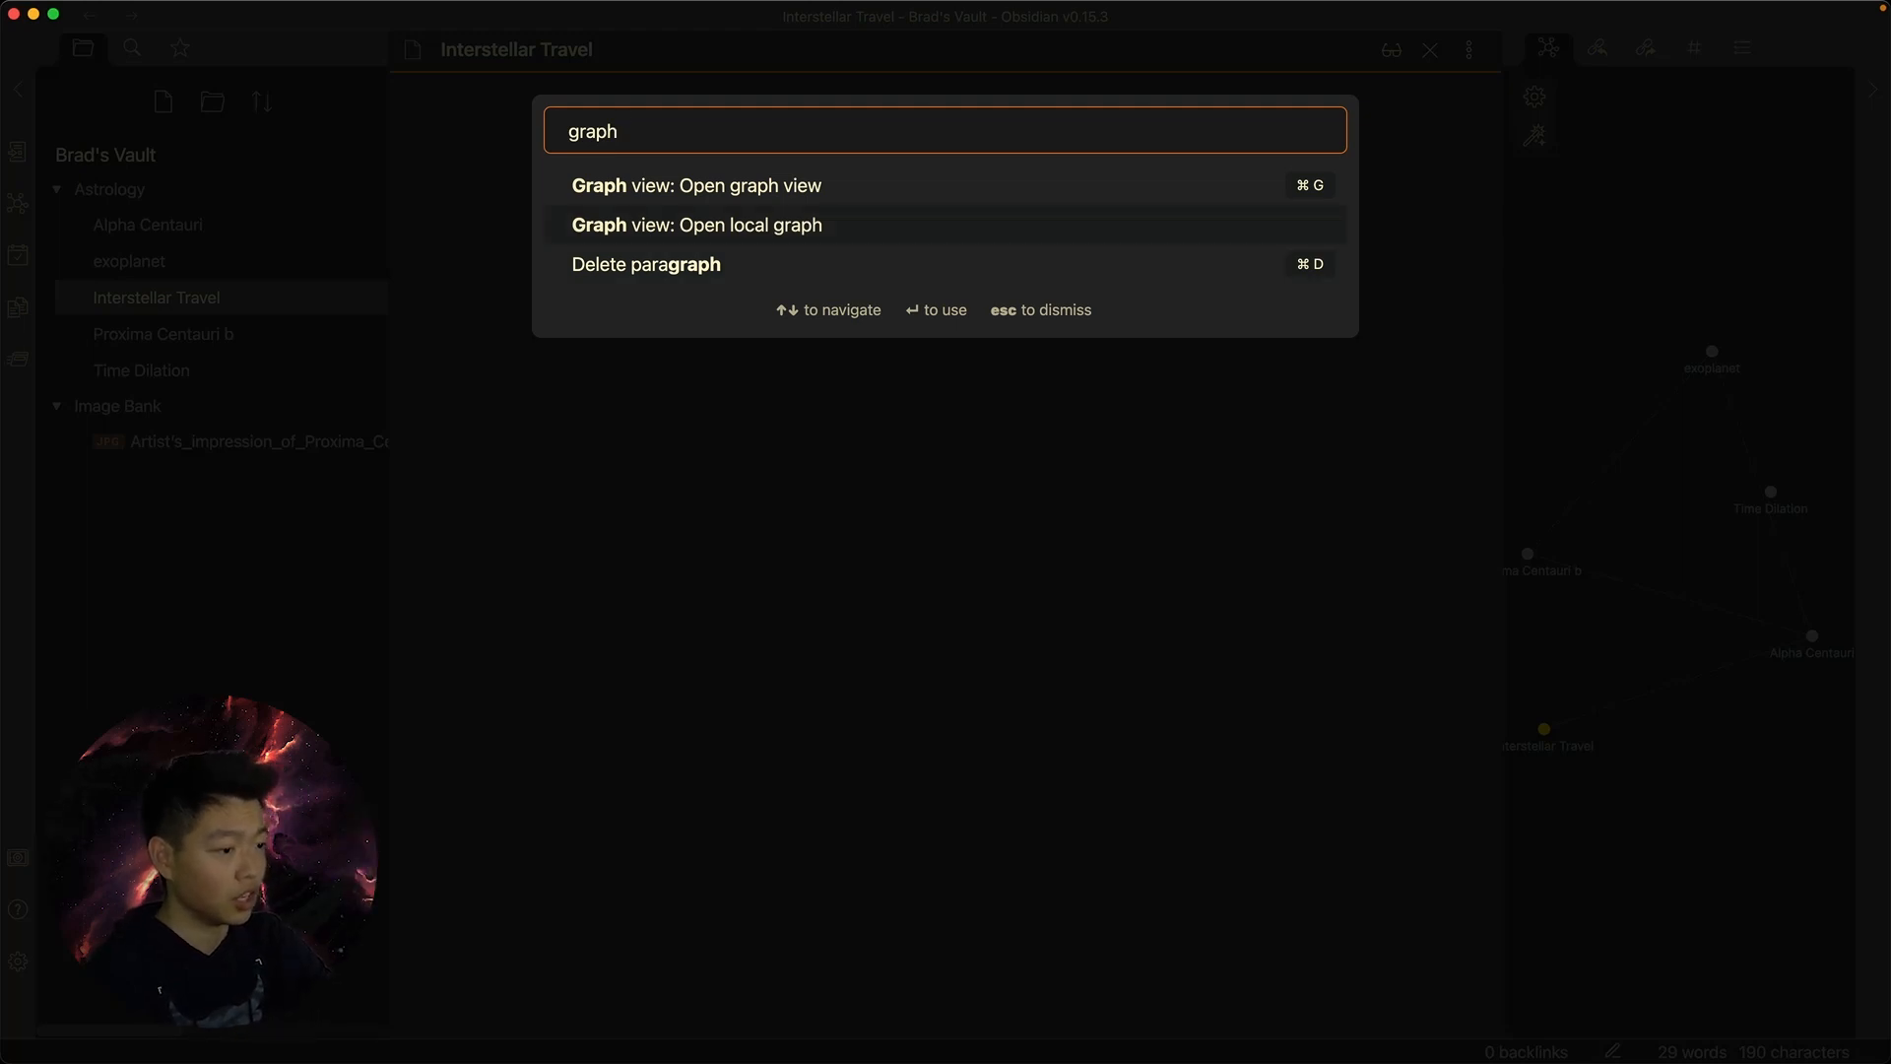
pyautogui.press('Return')
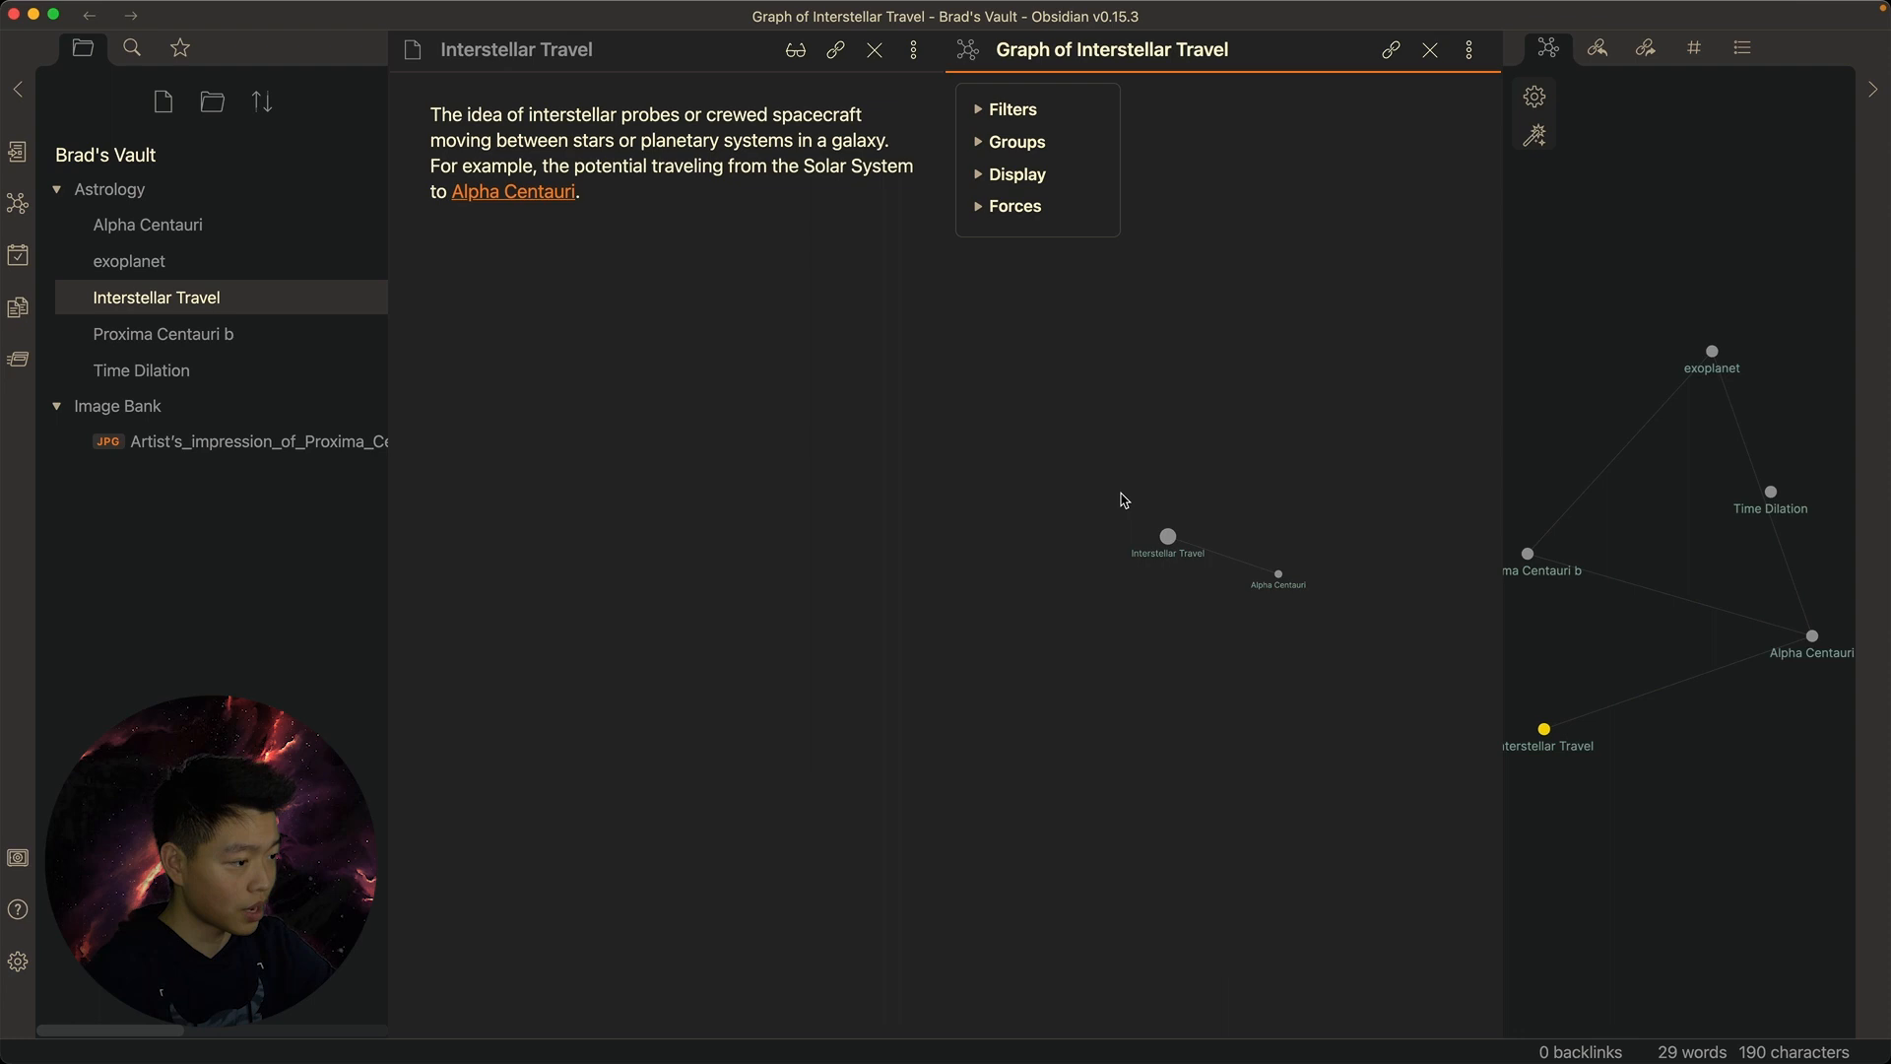
# Reposition the Interstellar Travel node in the local graph and dock that graph beneath the full graph in the sidebar
pyautogui.click(178, 307)
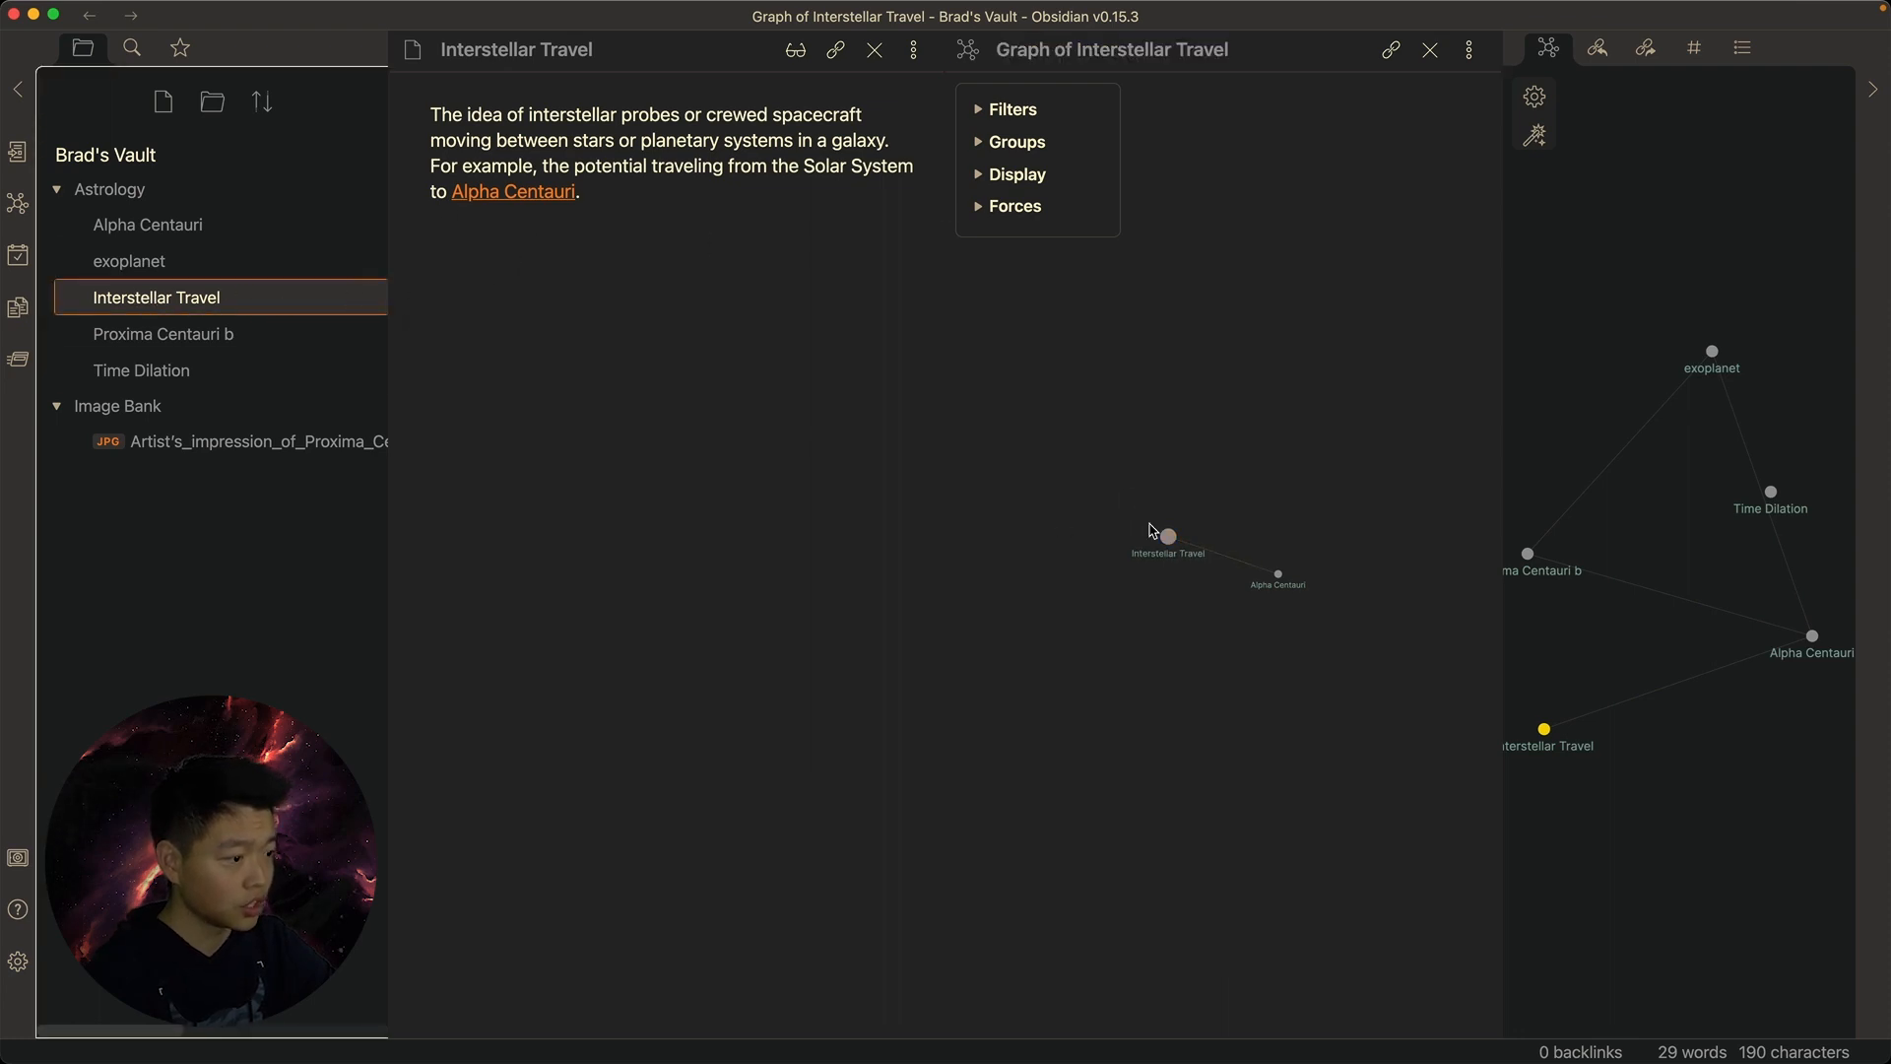
pyautogui.moveTo(1165, 538); pyautogui.dragTo(1164, 638)
pyautogui.moveTo(958, 49); pyautogui.dragTo(1605, 901)
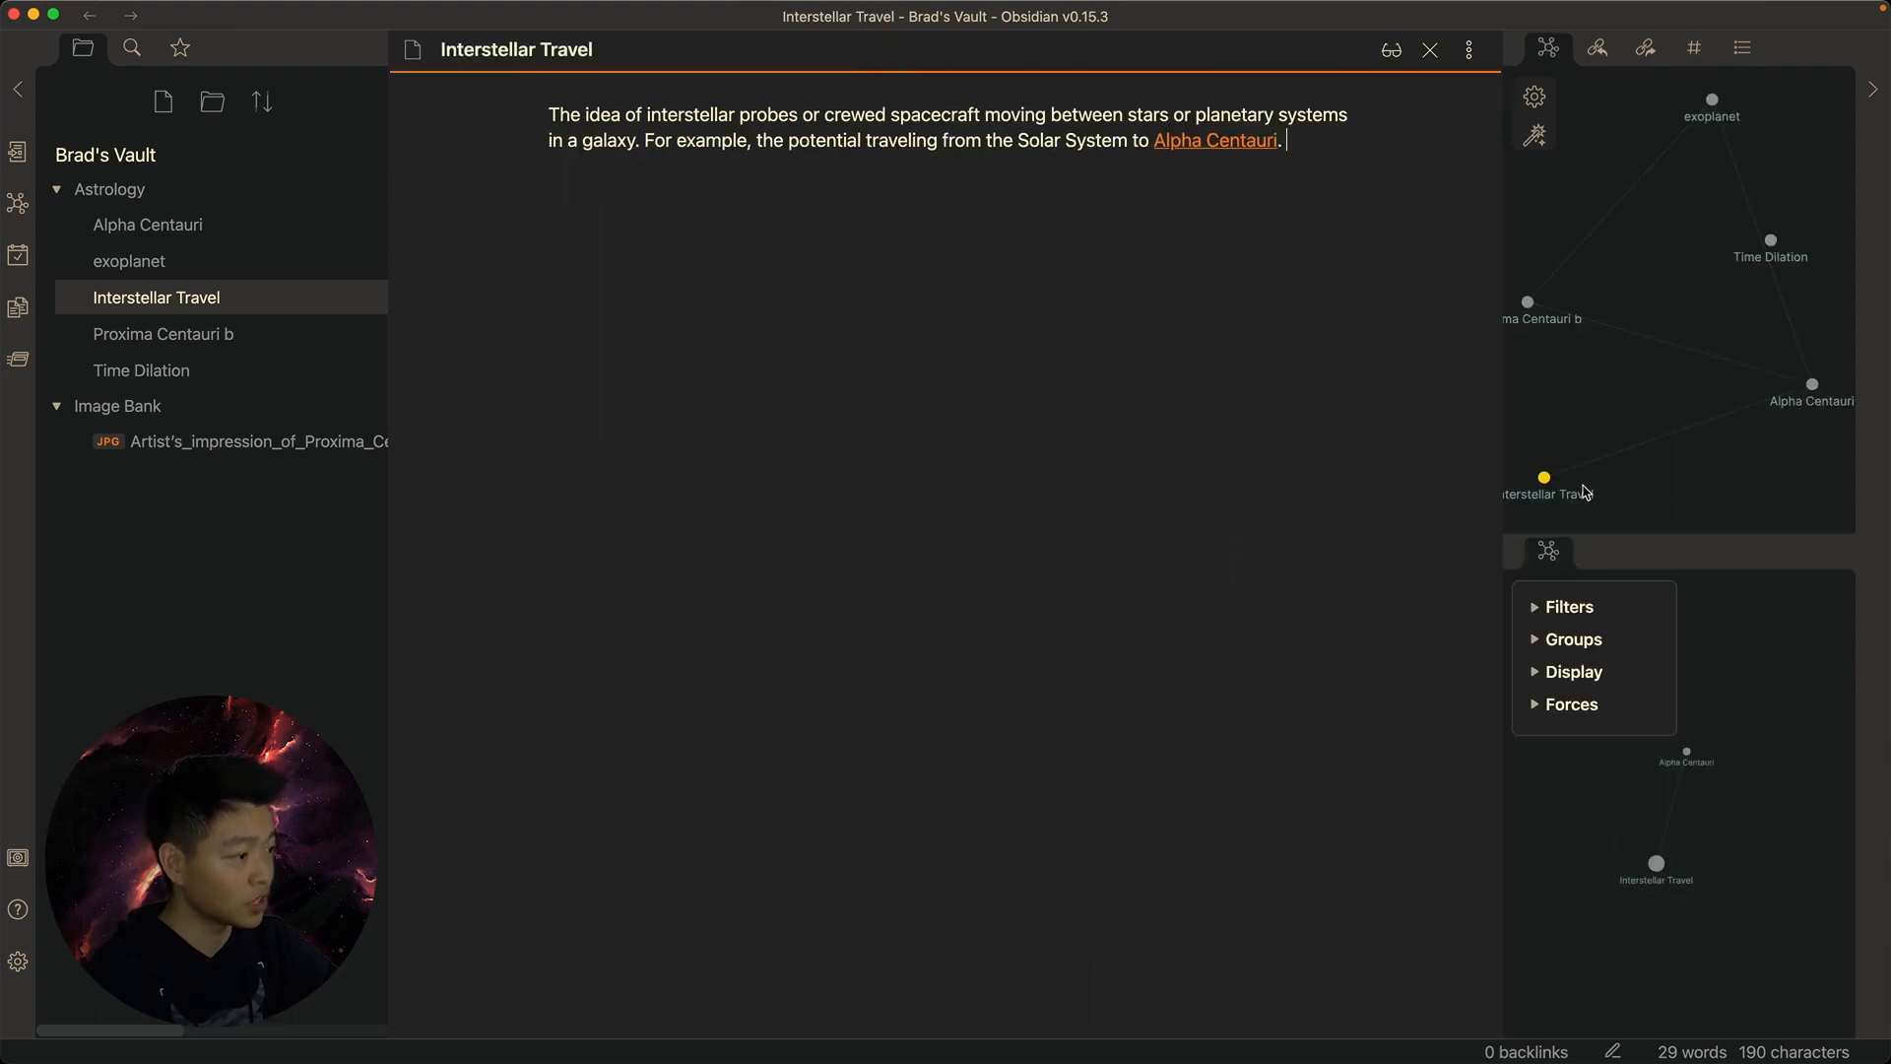
# Widen the sidebar so both graphs fit, and close the local graph's settings
pyautogui.moveTo(1503, 490); pyautogui.dragTo(1399, 490)
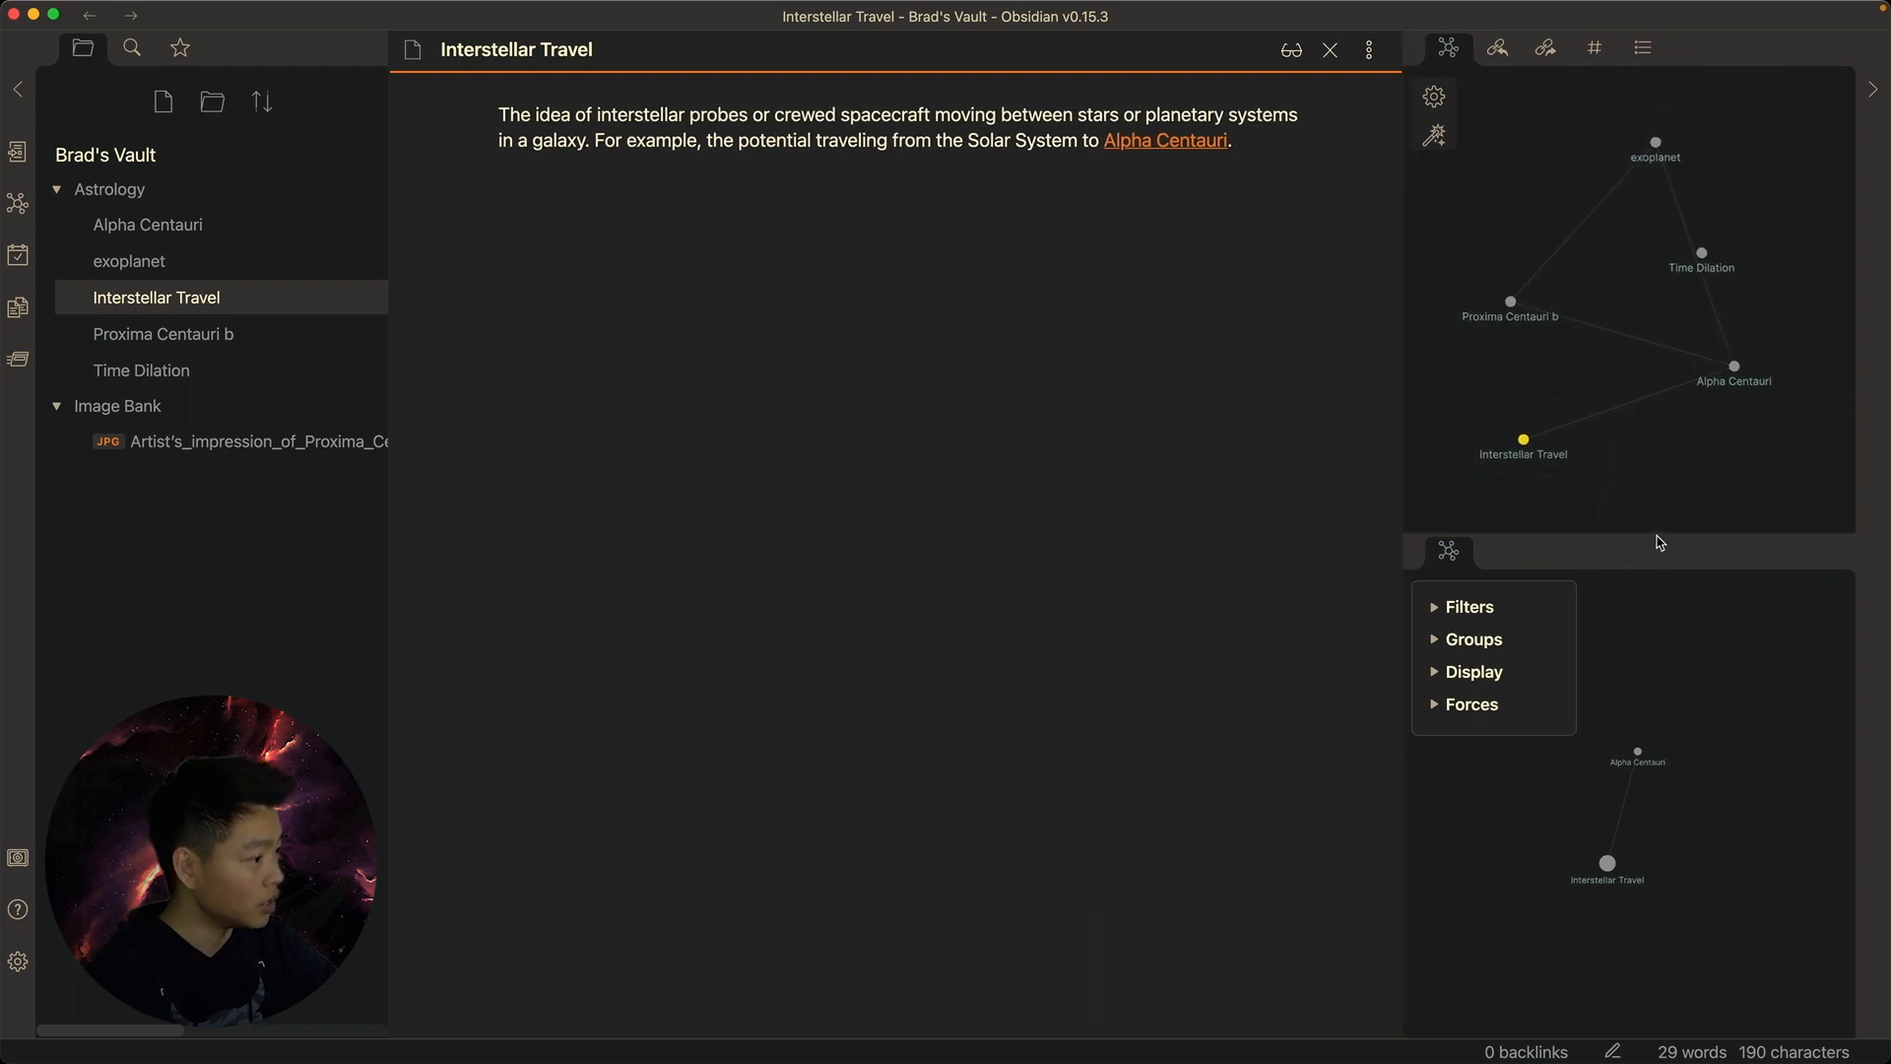
pyautogui.click(1541, 598)
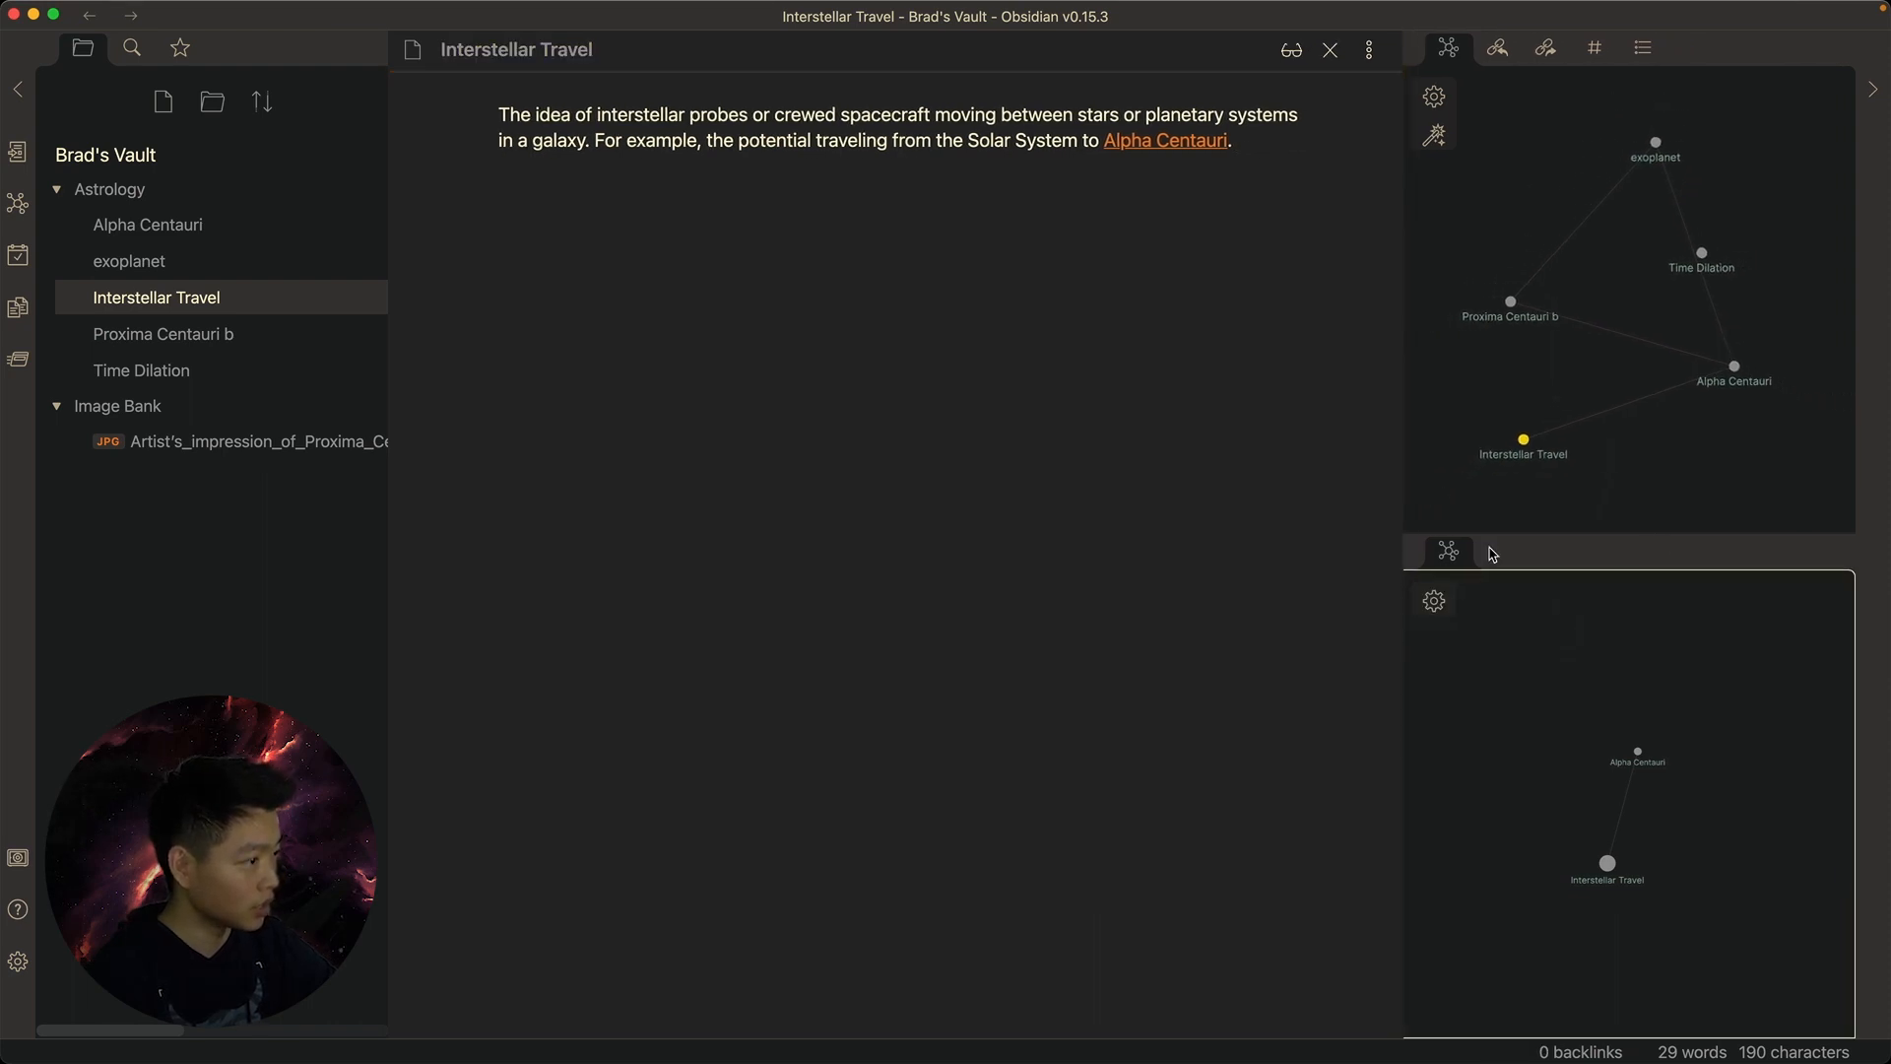
pyautogui.moveTo(1402, 371); pyautogui.dragTo(1400, 368)
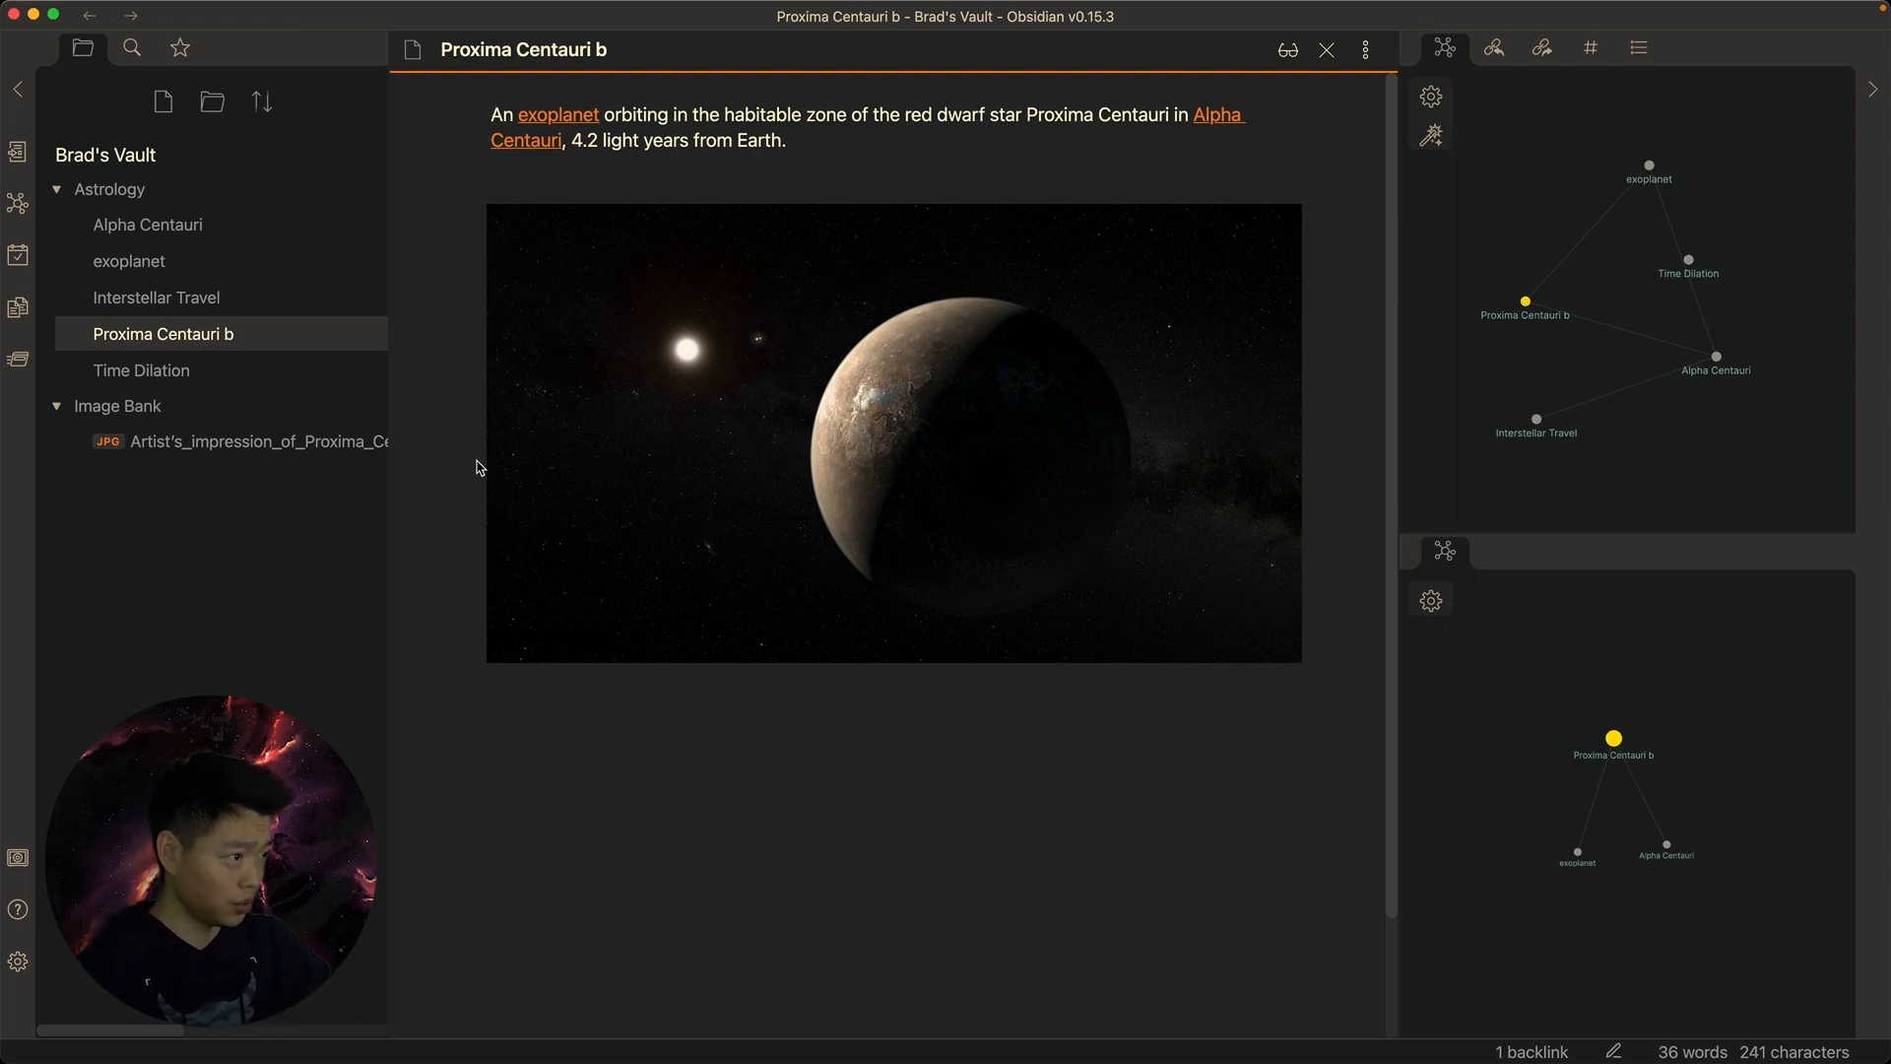
# Examine the filter and group options in the full graph's settings, and close those settings
pyautogui.click(1431, 96)
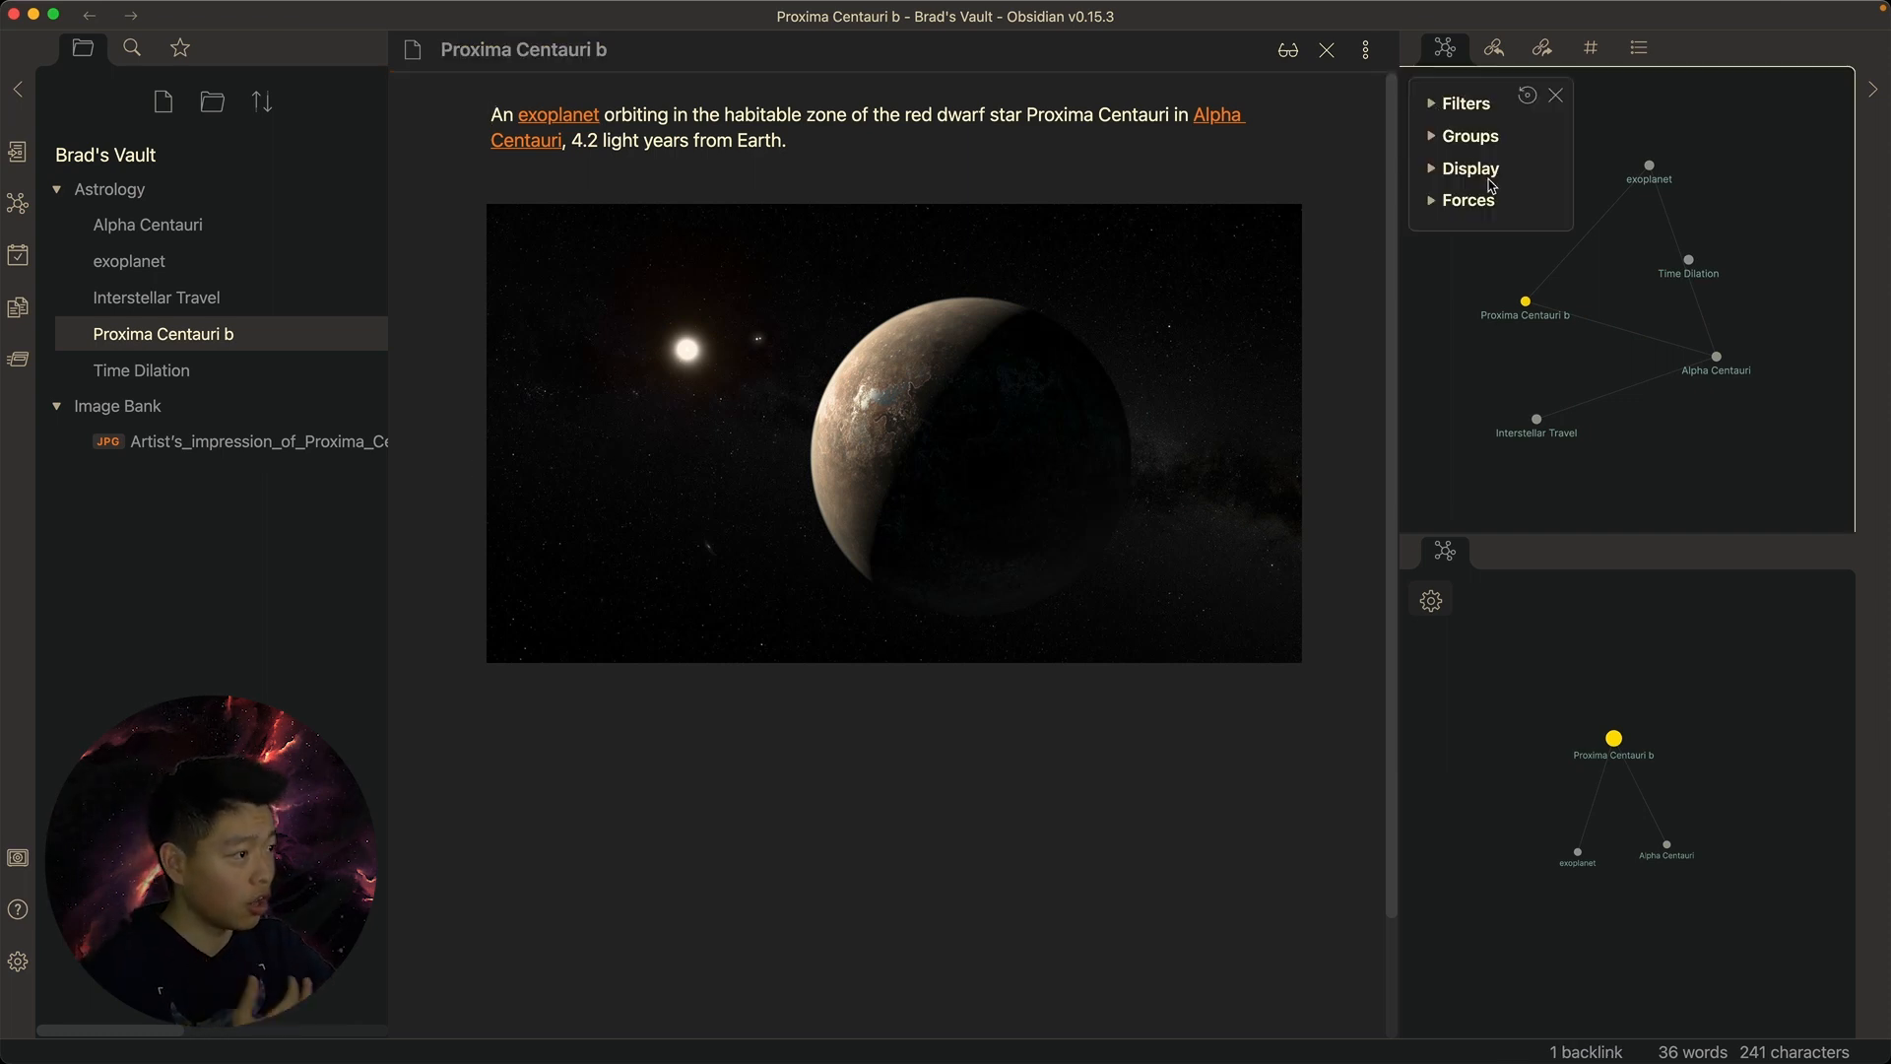
pyautogui.click(1456, 103)
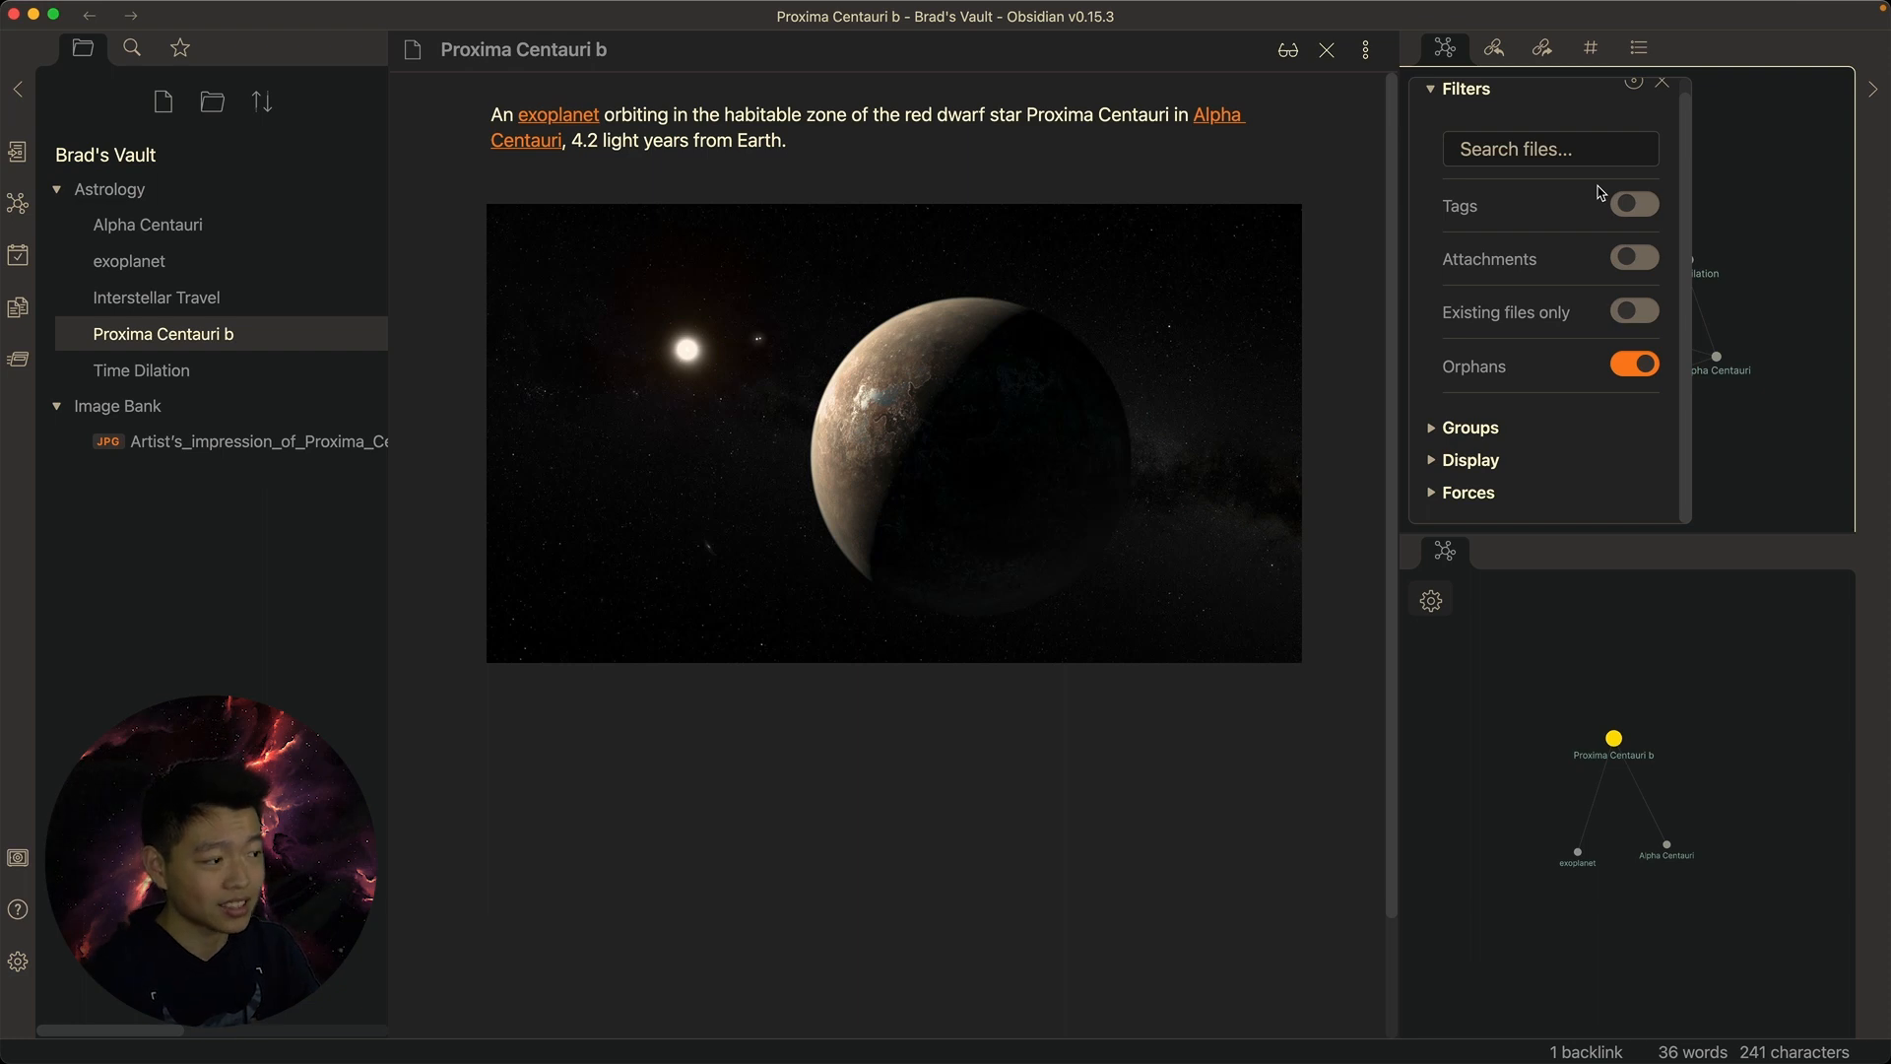
pyautogui.click(1440, 428)
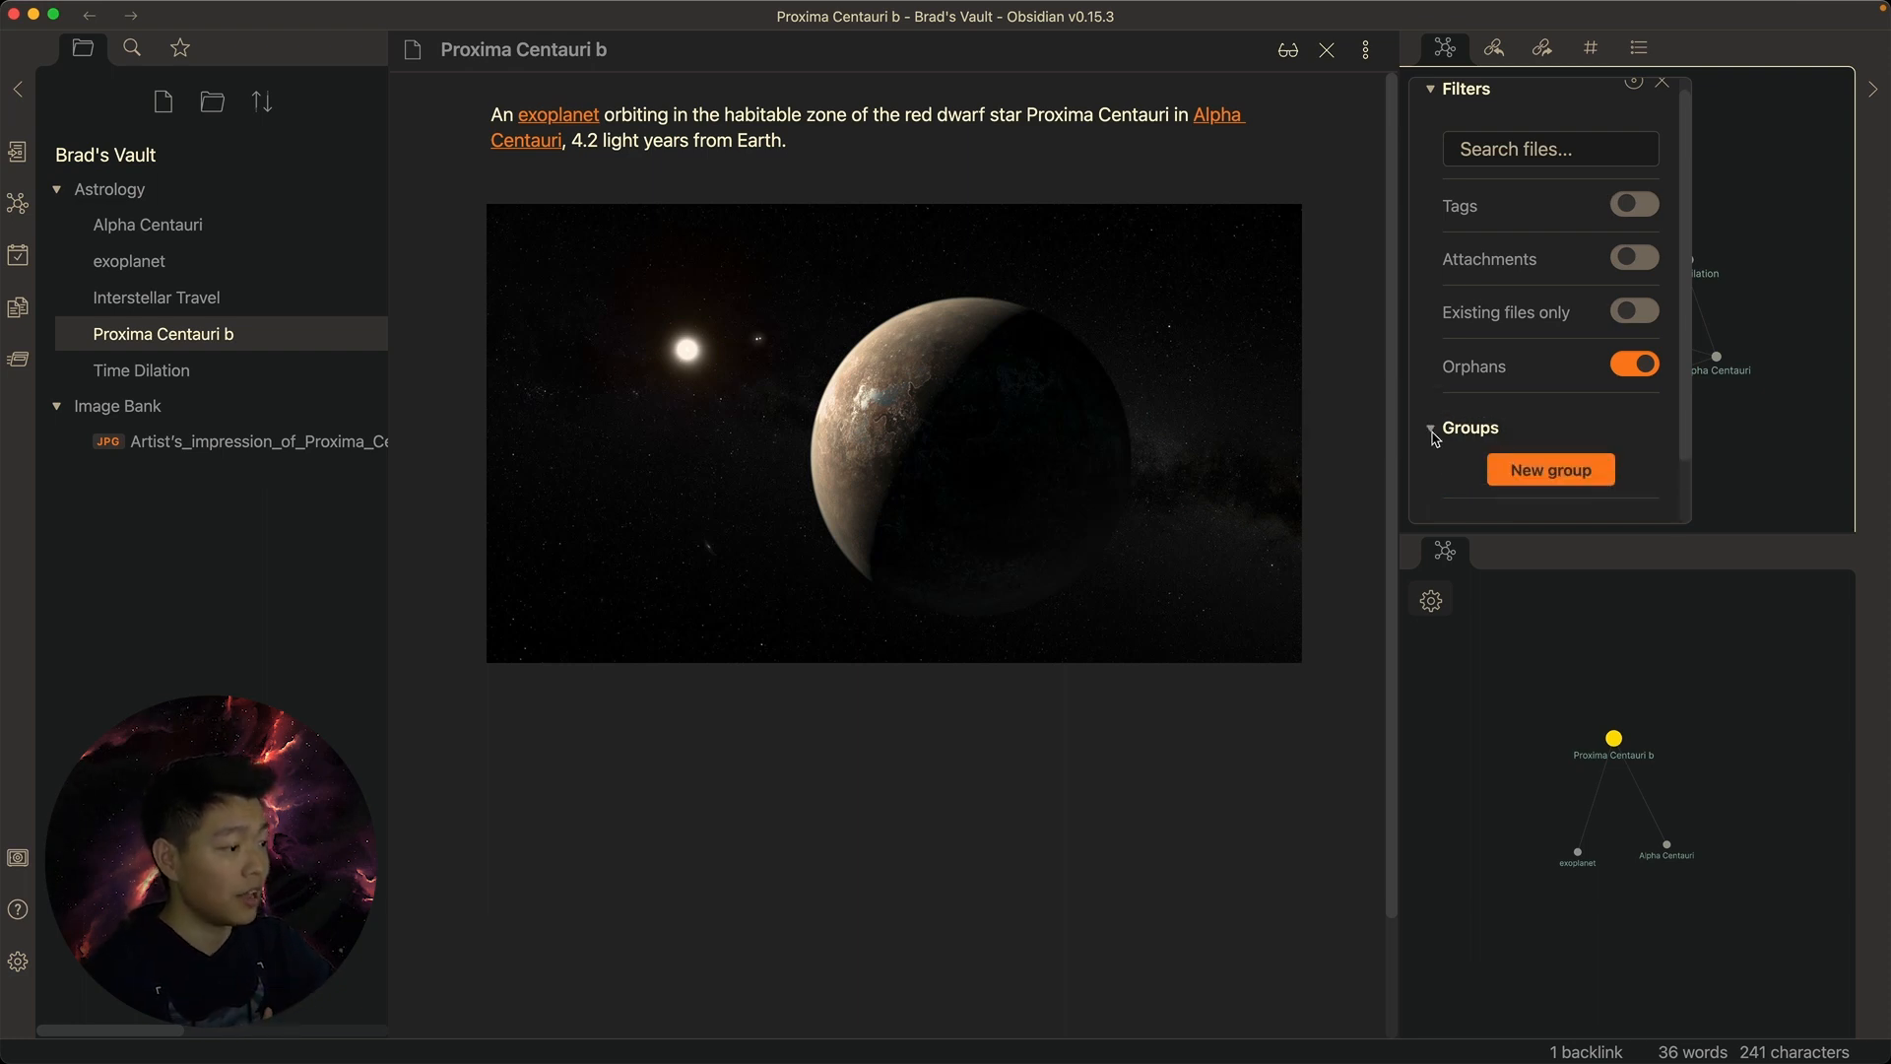
pyautogui.scroll(-2, 1456, 436)
pyautogui.scroll(2, 1437, 226)
pyautogui.click(1440, 104)
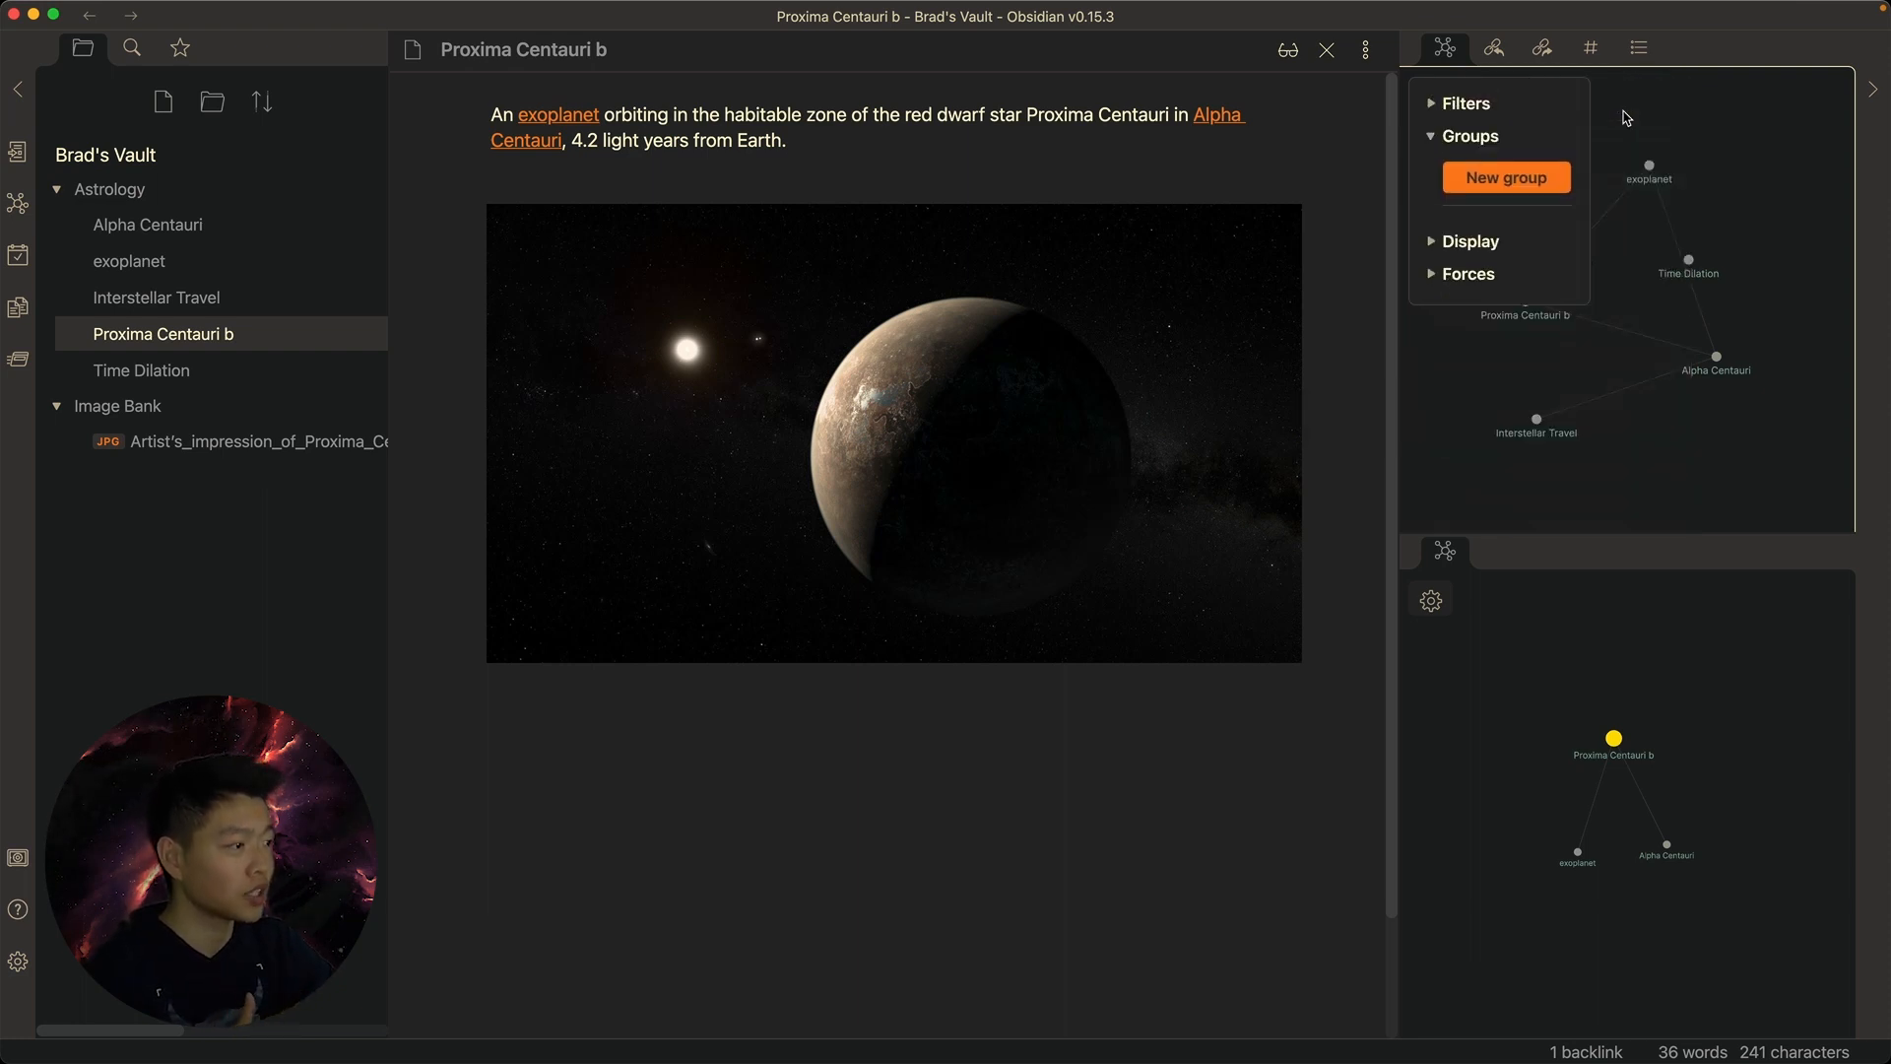
pyautogui.click(1580, 100)
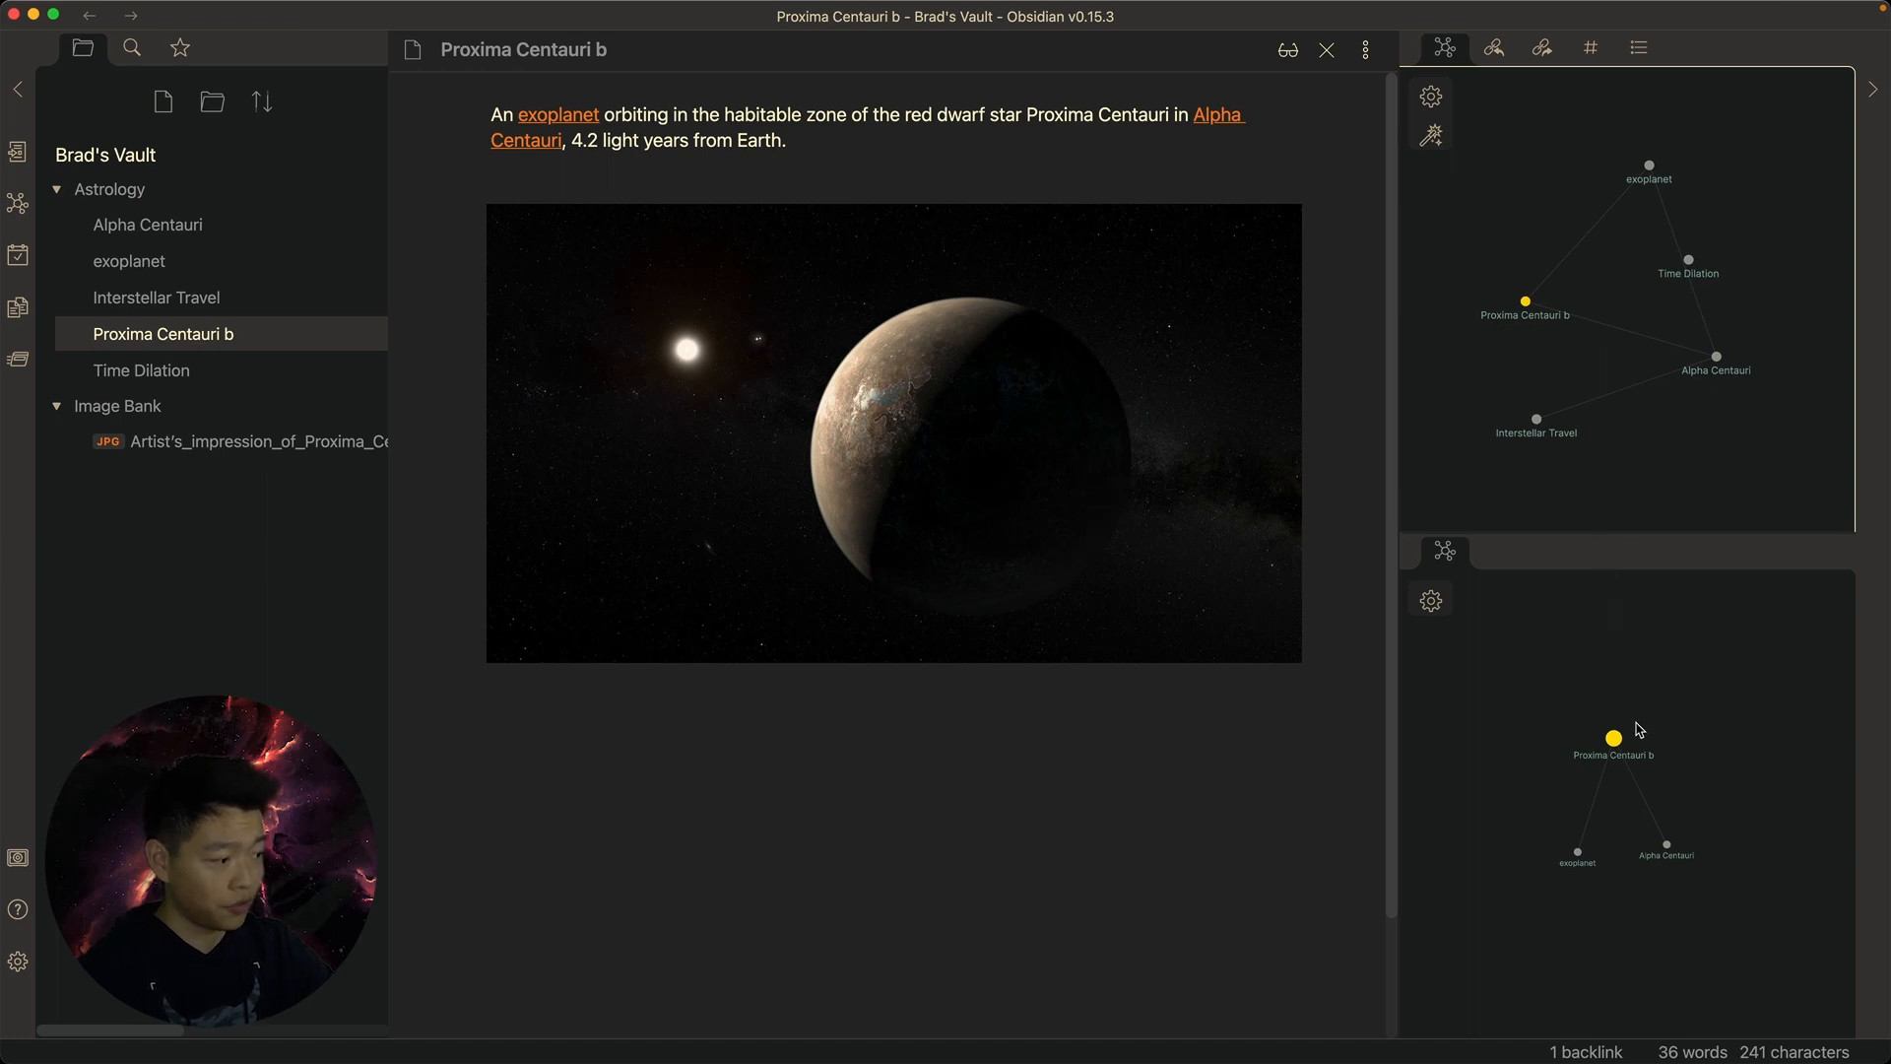
# Reposition the Proxima Centauri b node in the local graph and open the linked Alpha Centauri note from that graph
pyautogui.moveTo(1614, 738); pyautogui.dragTo(1723, 709)
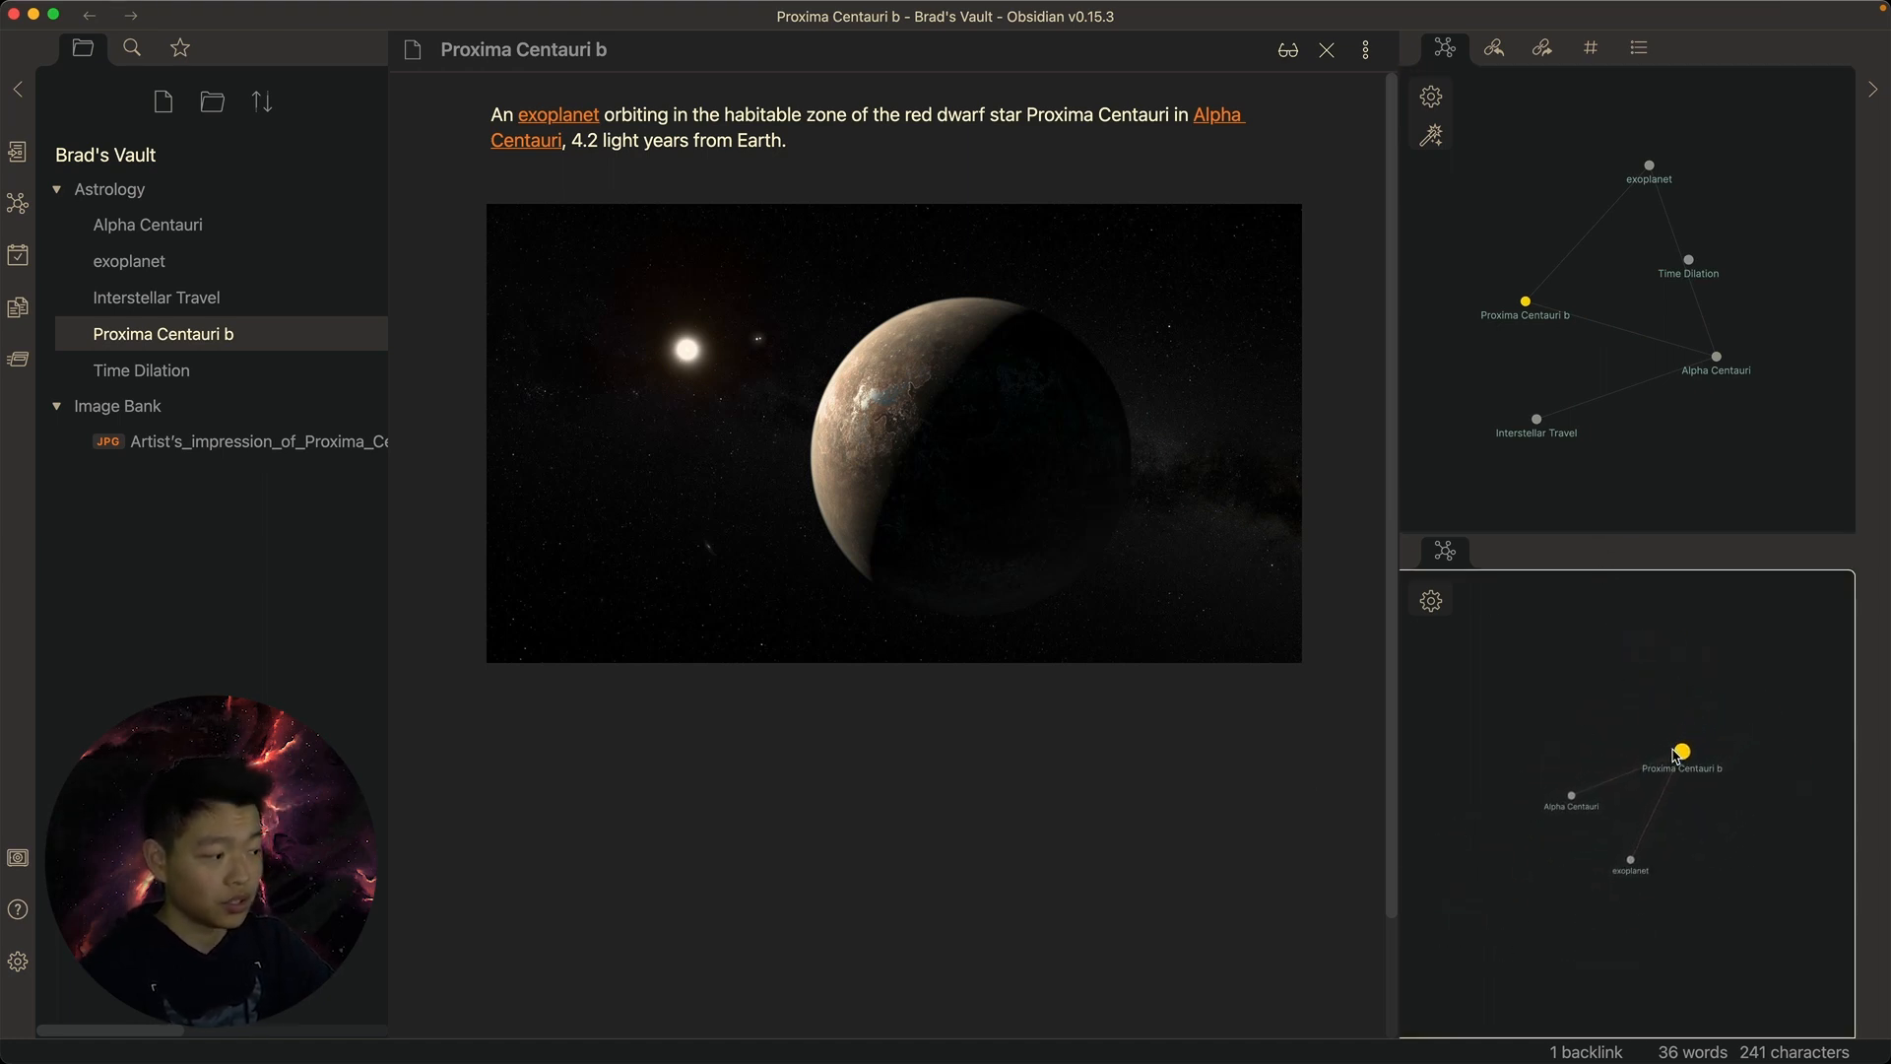
pyautogui.moveTo(1681, 757); pyautogui.dragTo(1703, 682)
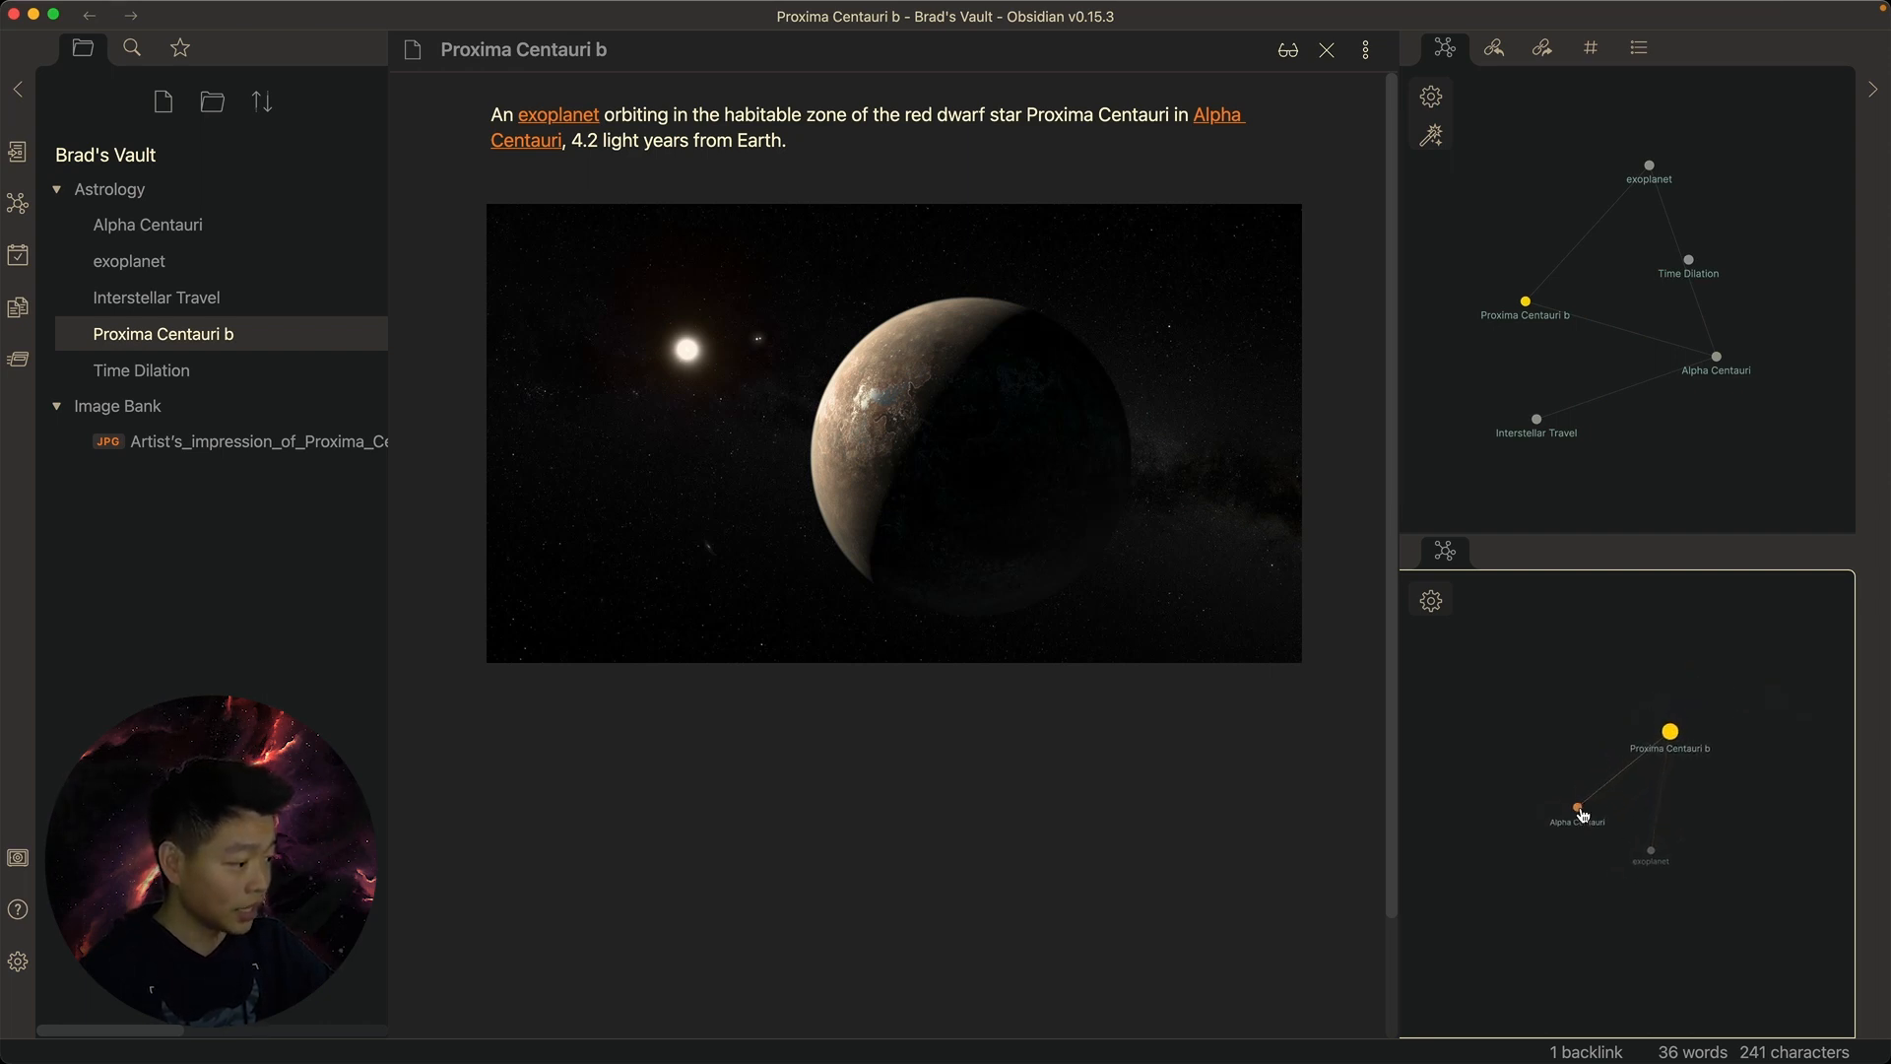
pyautogui.click(1578, 816)
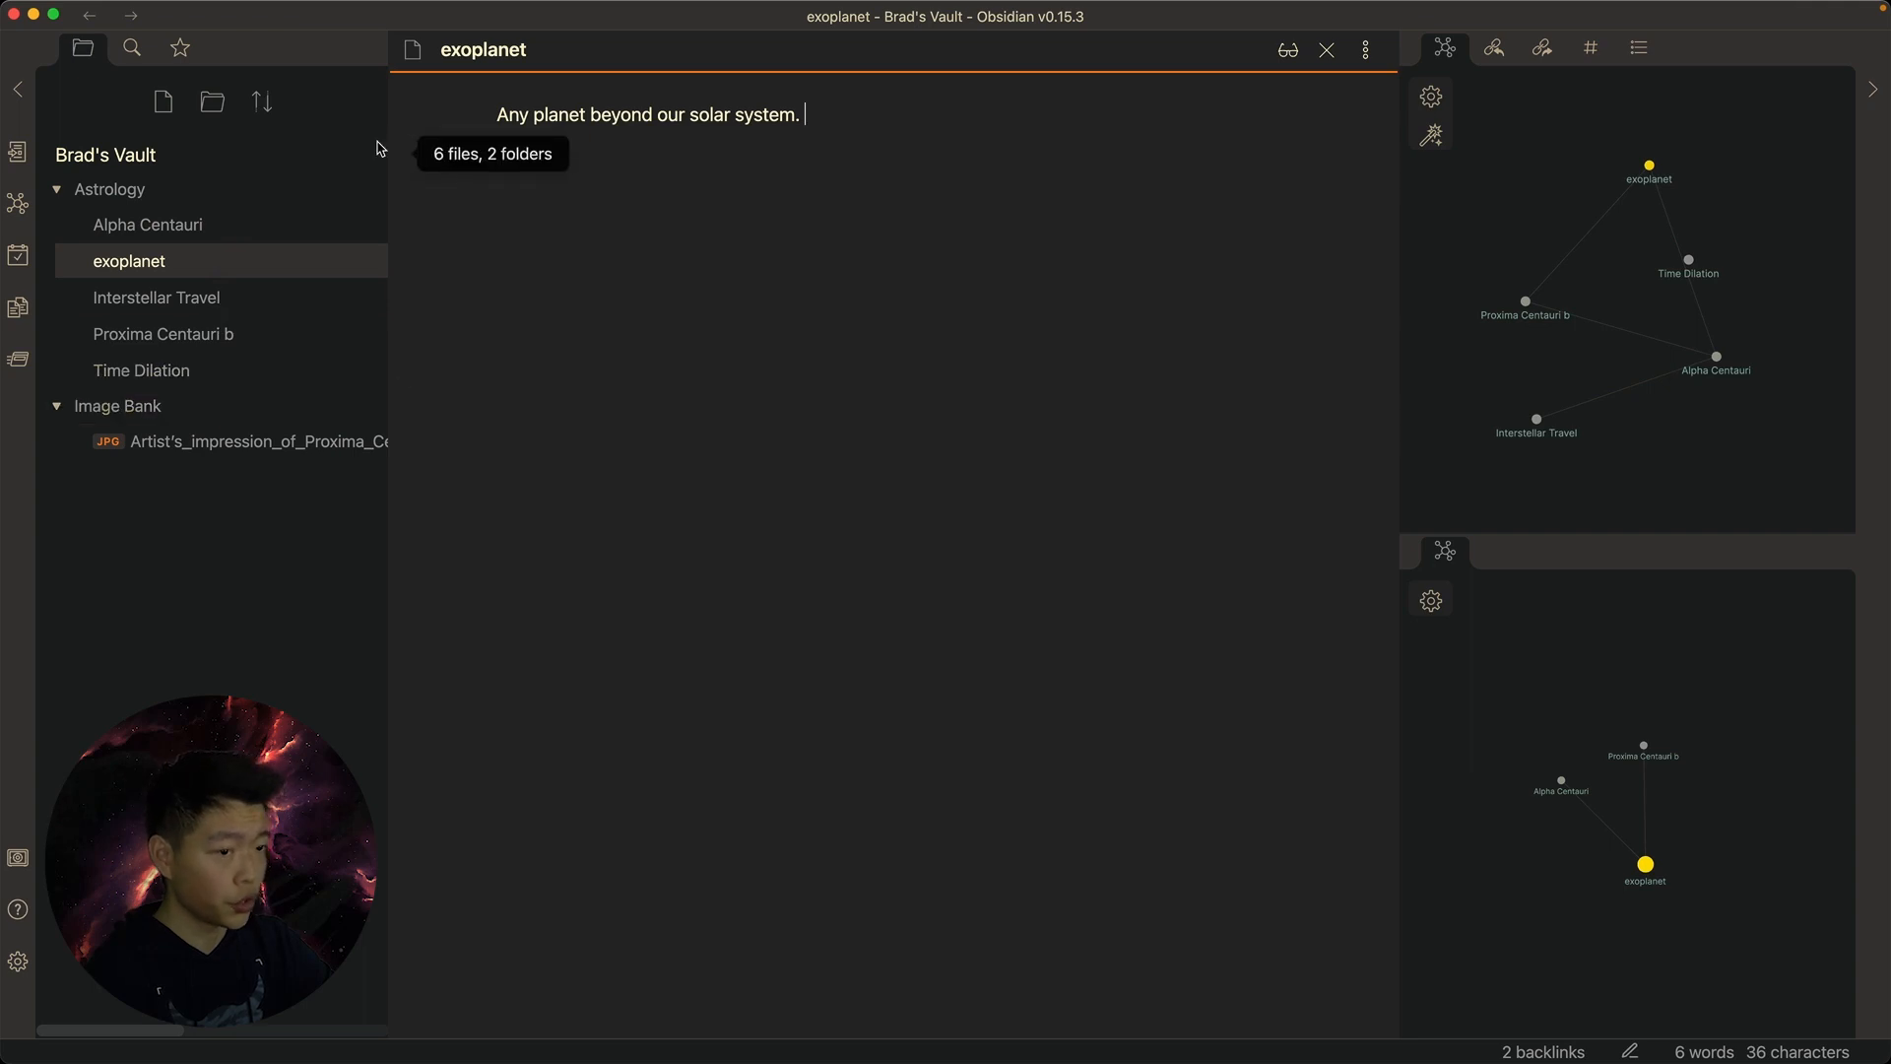
# Sort the vault's files by created time (old to new) and open the Interstellar Travel note
pyautogui.click(261, 104)
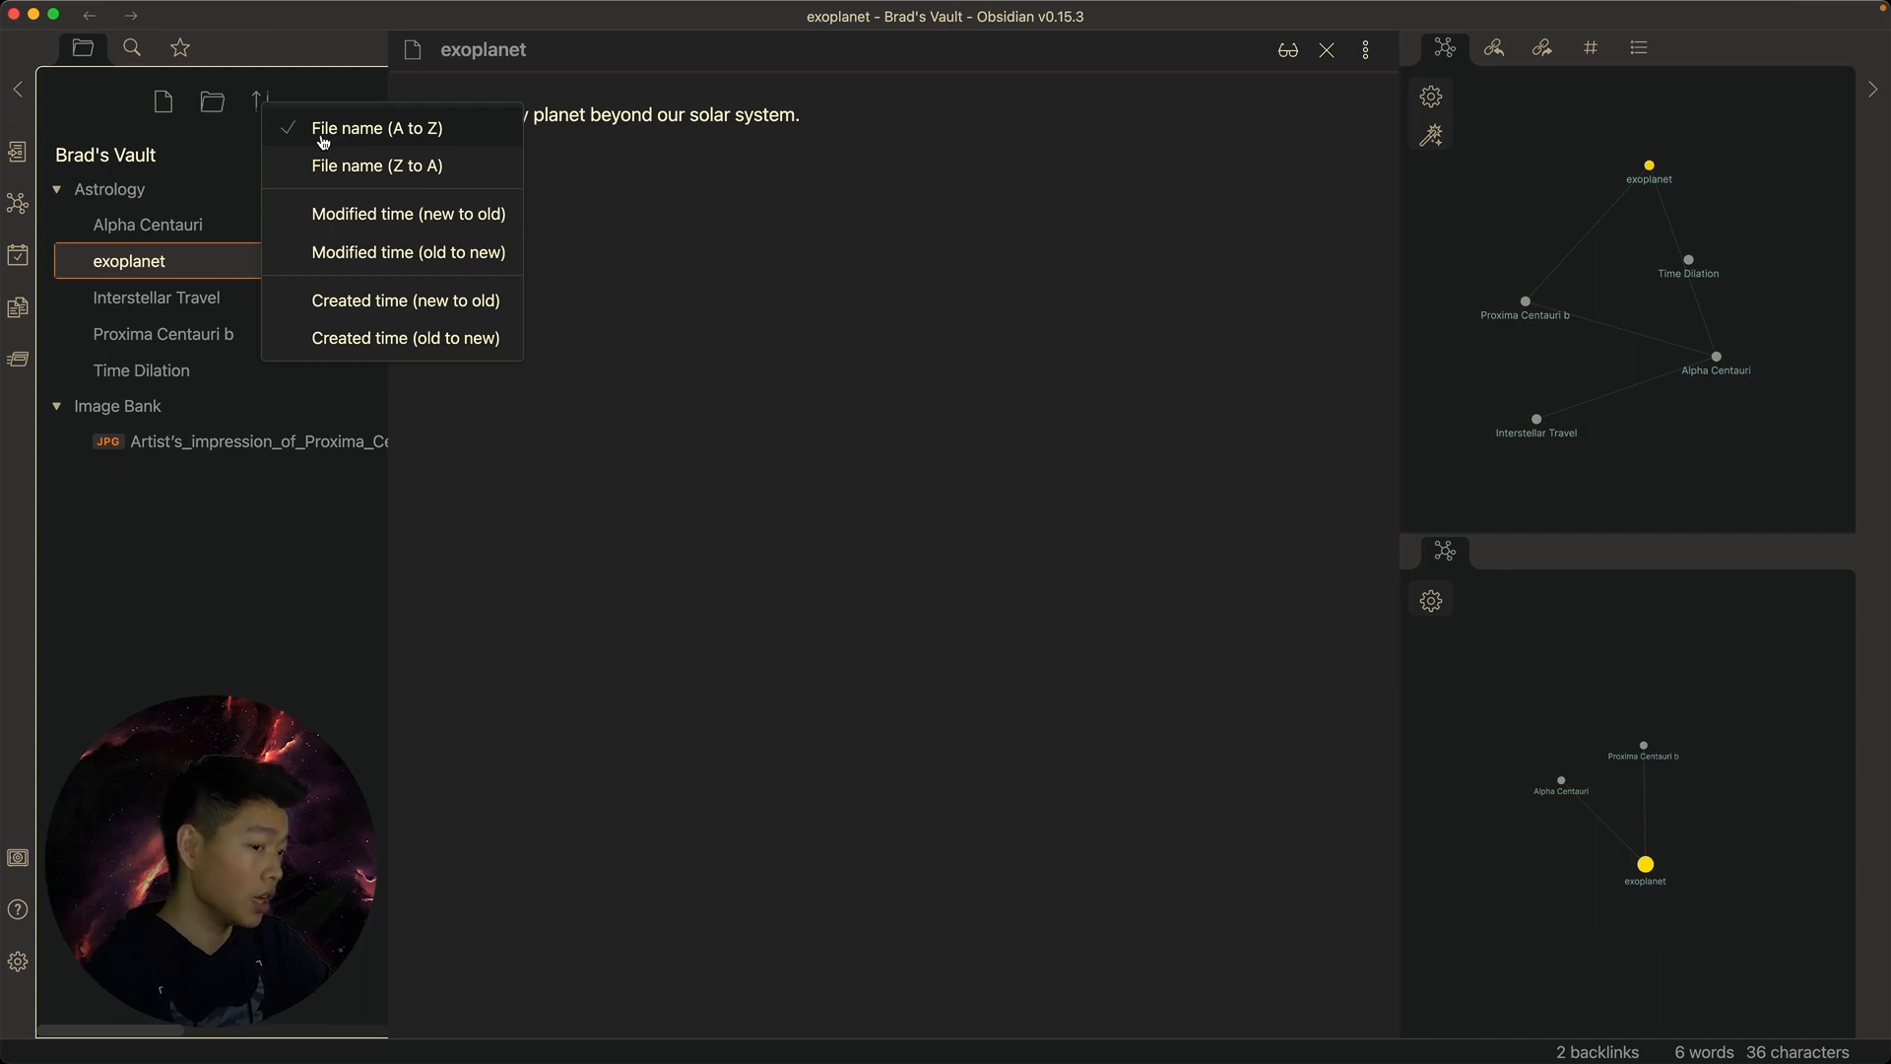
pyautogui.click(409, 345)
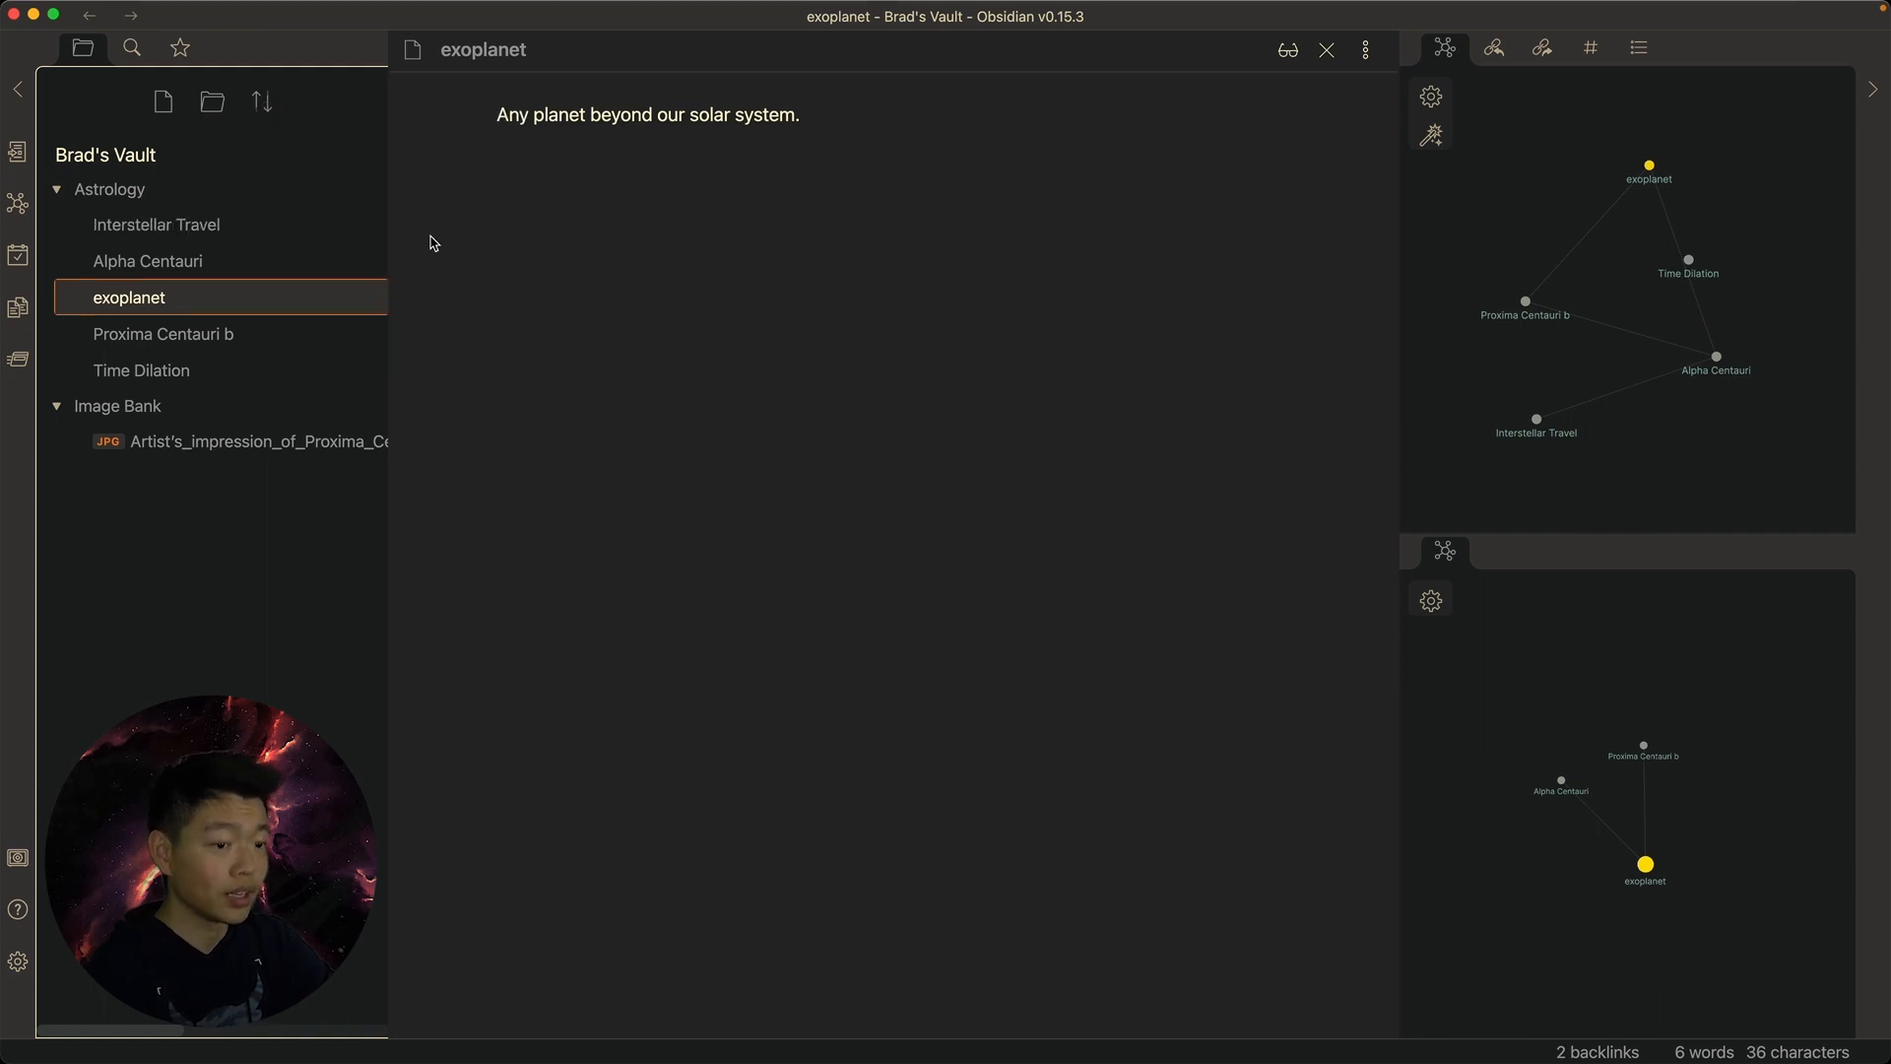
pyautogui.click(339, 237)
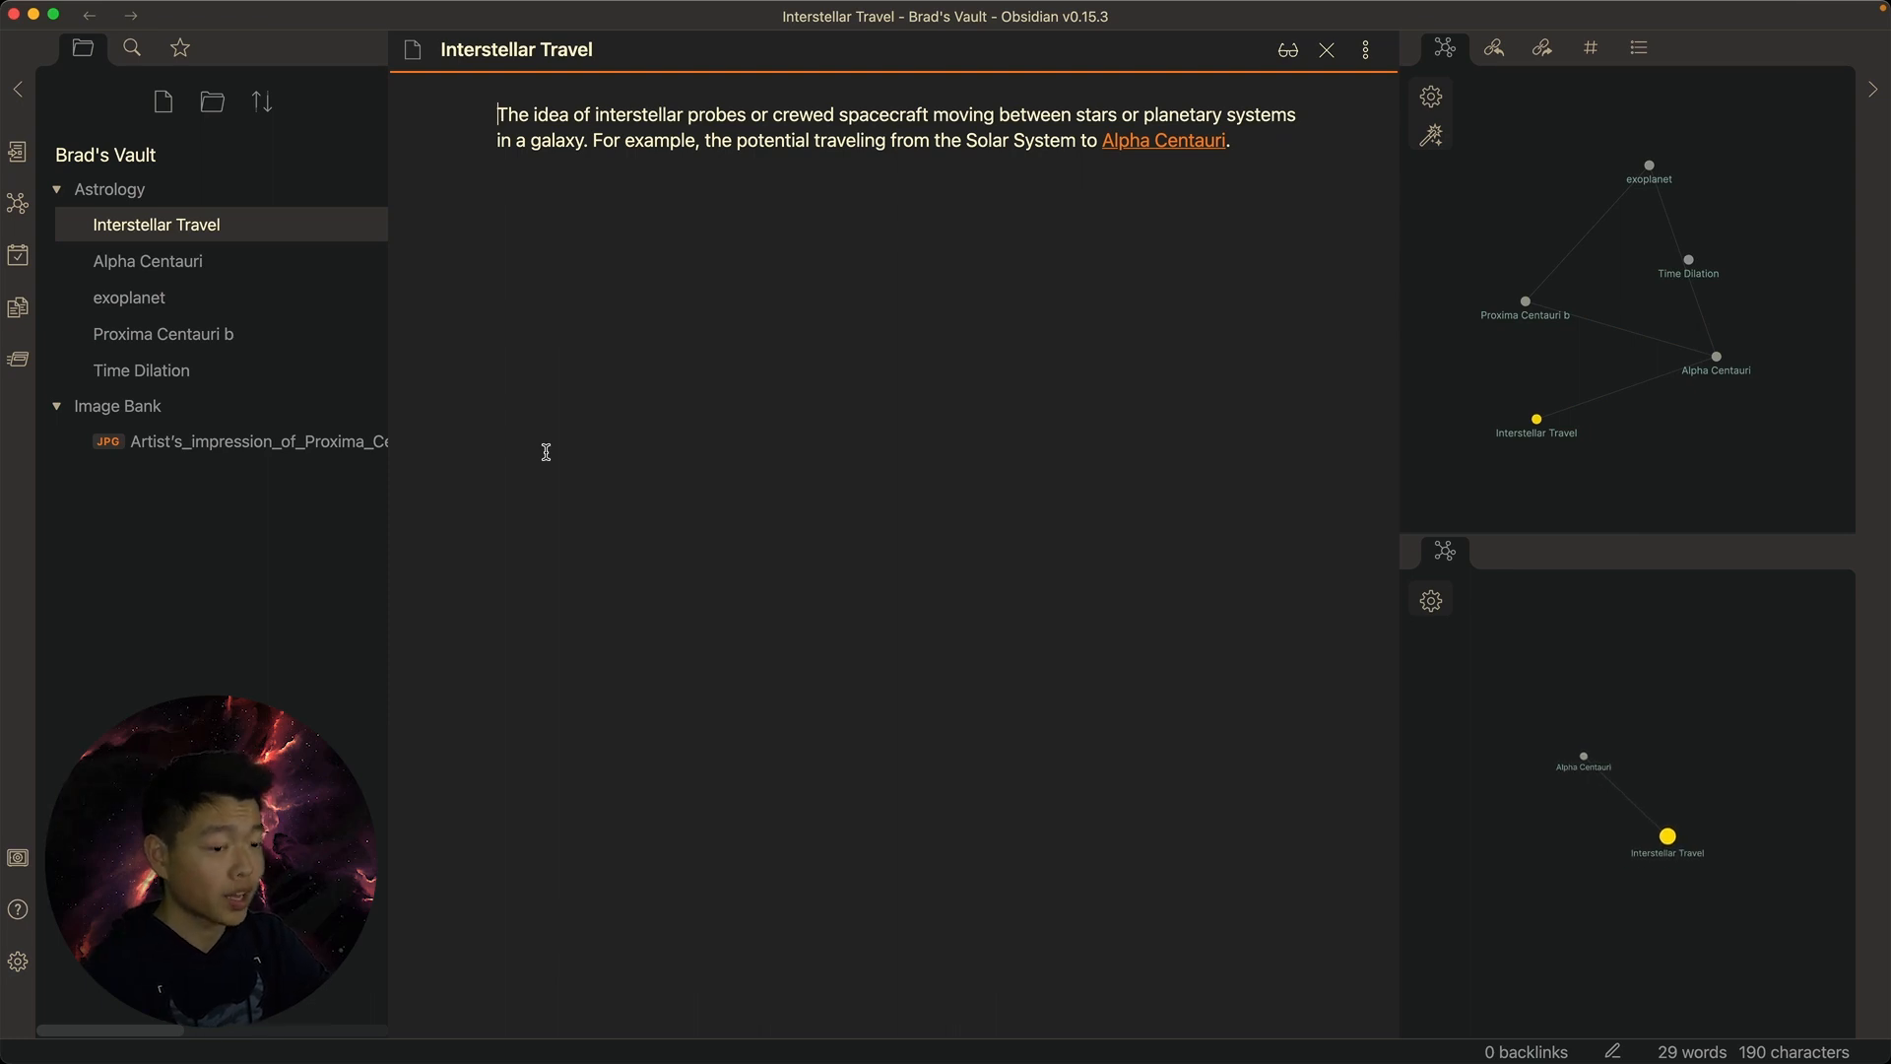
# Go back and forward through the history of visited notes, ending on Interstellar Travel
pyautogui.press('alt+super+Left')
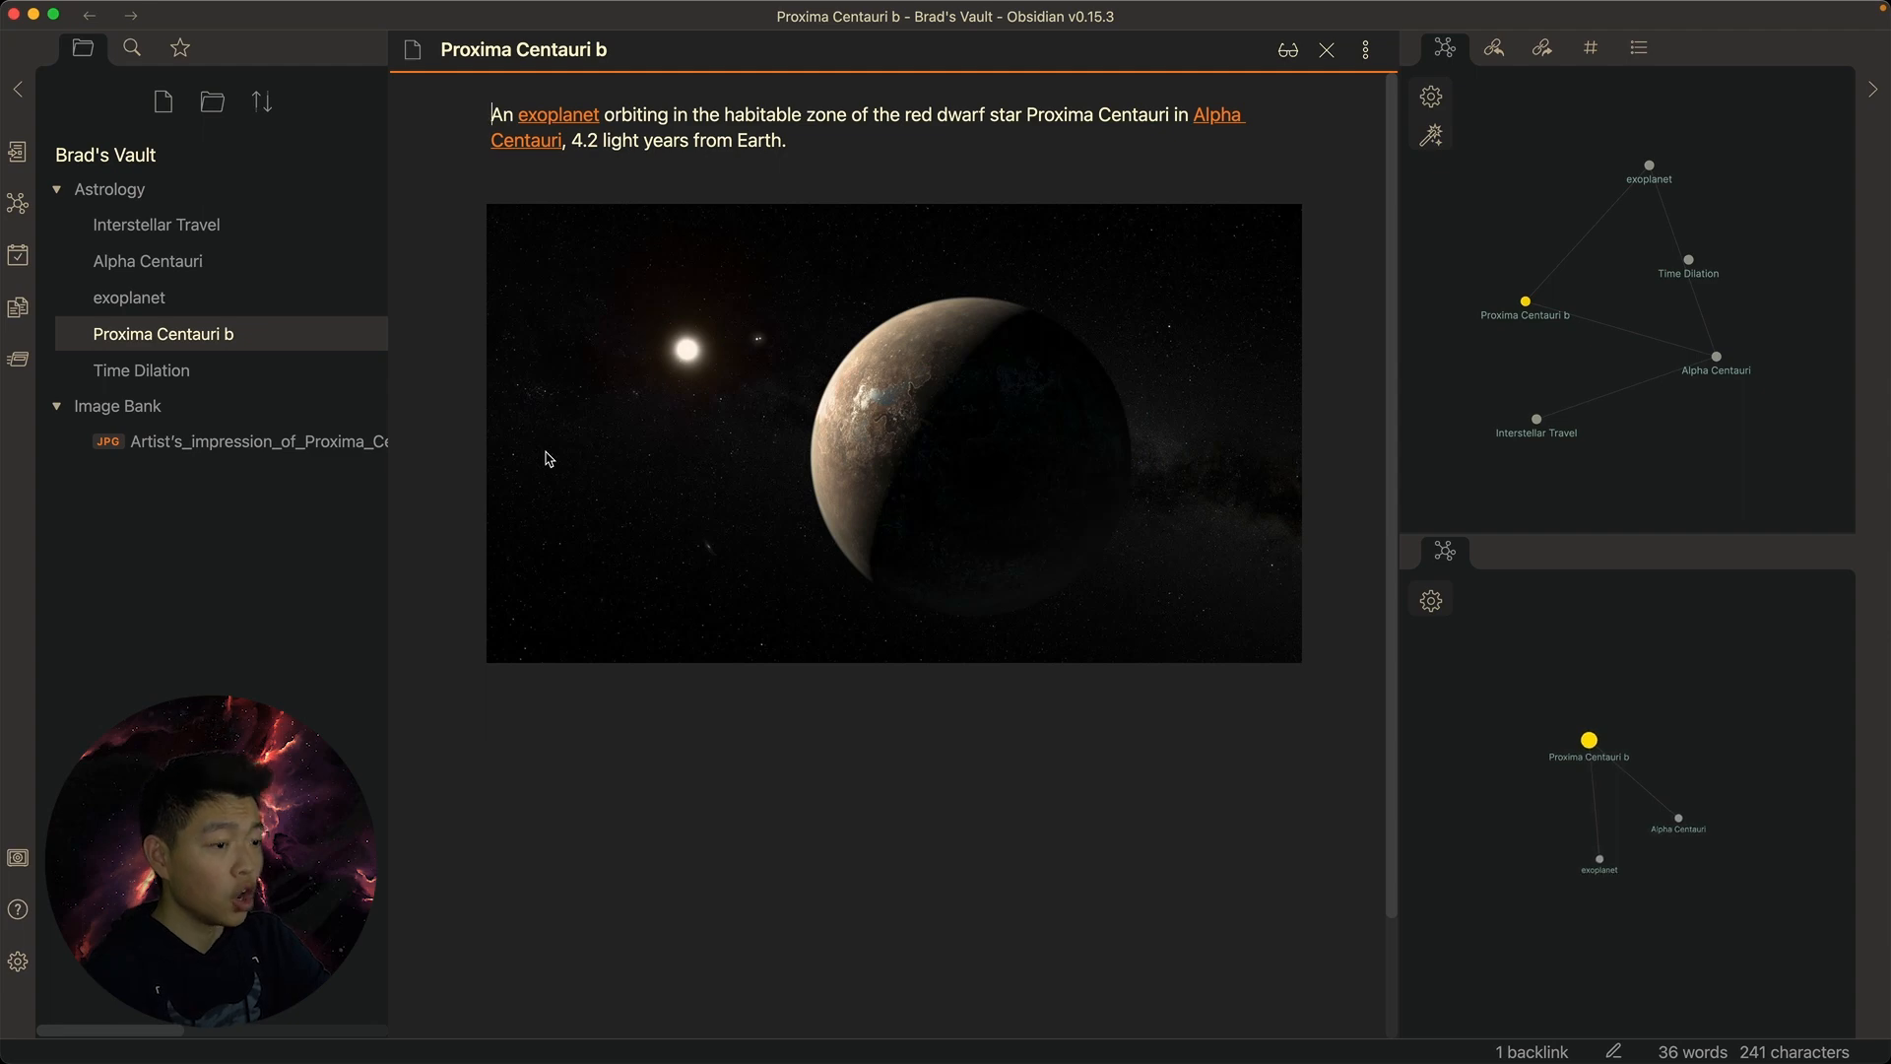
pyautogui.press('alt+super+Right')
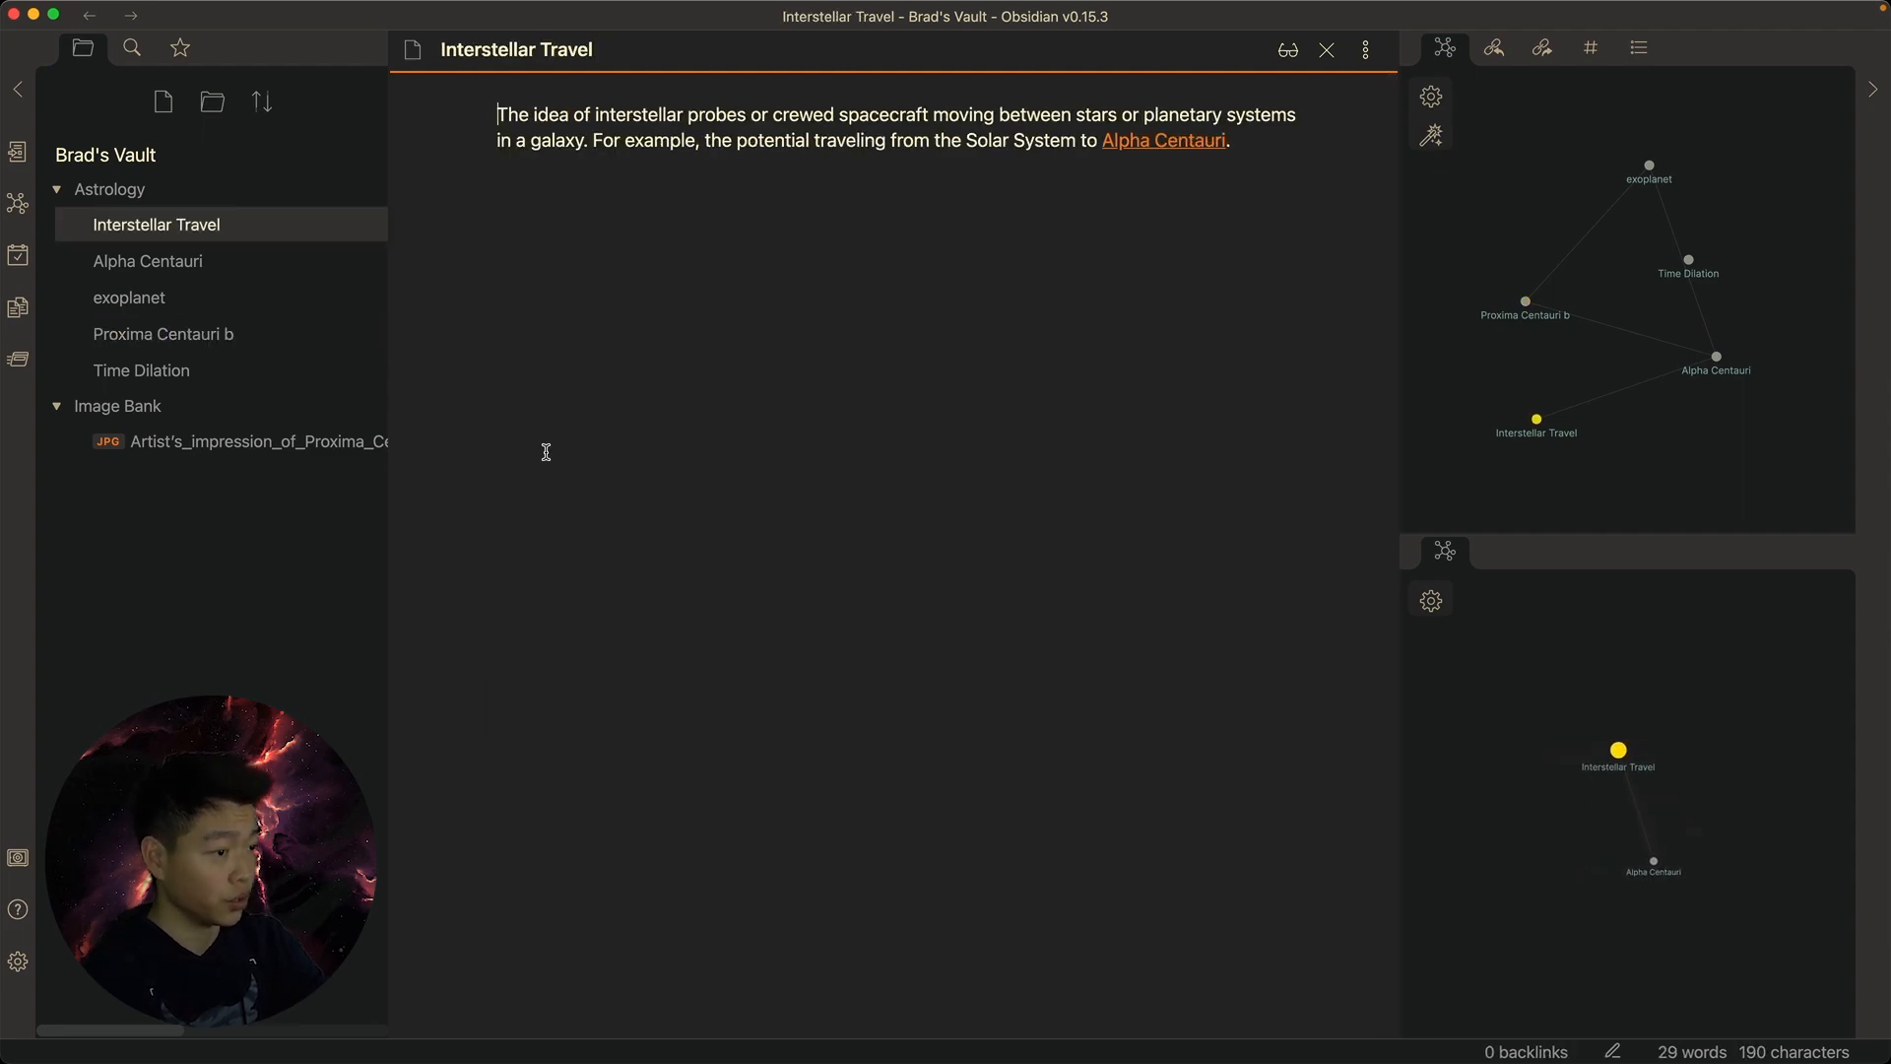
pyautogui.press('alt+super+Left')
pyautogui.press('alt+super+Left')
pyautogui.press('alt+super+Left')
pyautogui.press('alt+super+Left')
pyautogui.press('alt+super+Left')
pyautogui.press('alt+super+Left')
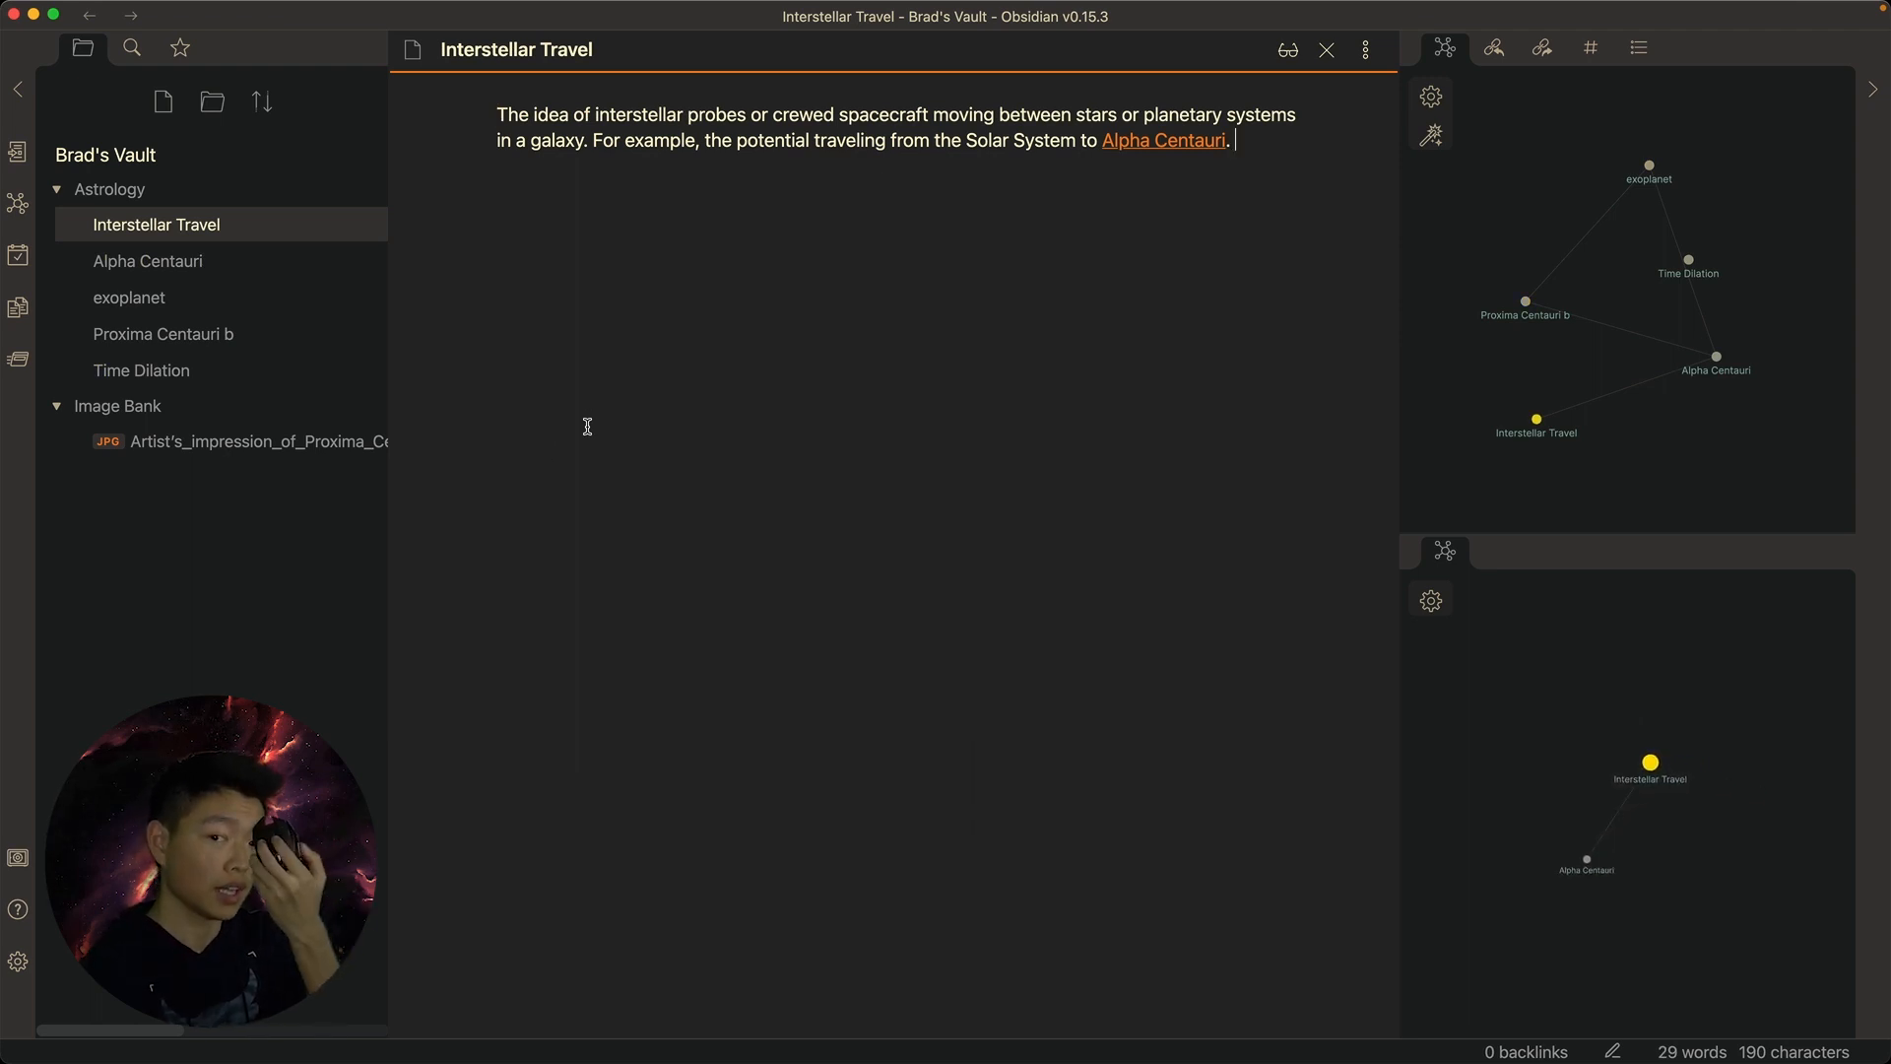
pyautogui.hotkey('ctrl', 'Left')
pyautogui.hotkey('ctrl', 'Right')
pyautogui.press('alt+super+Left')
pyautogui.press('alt+super+Right')
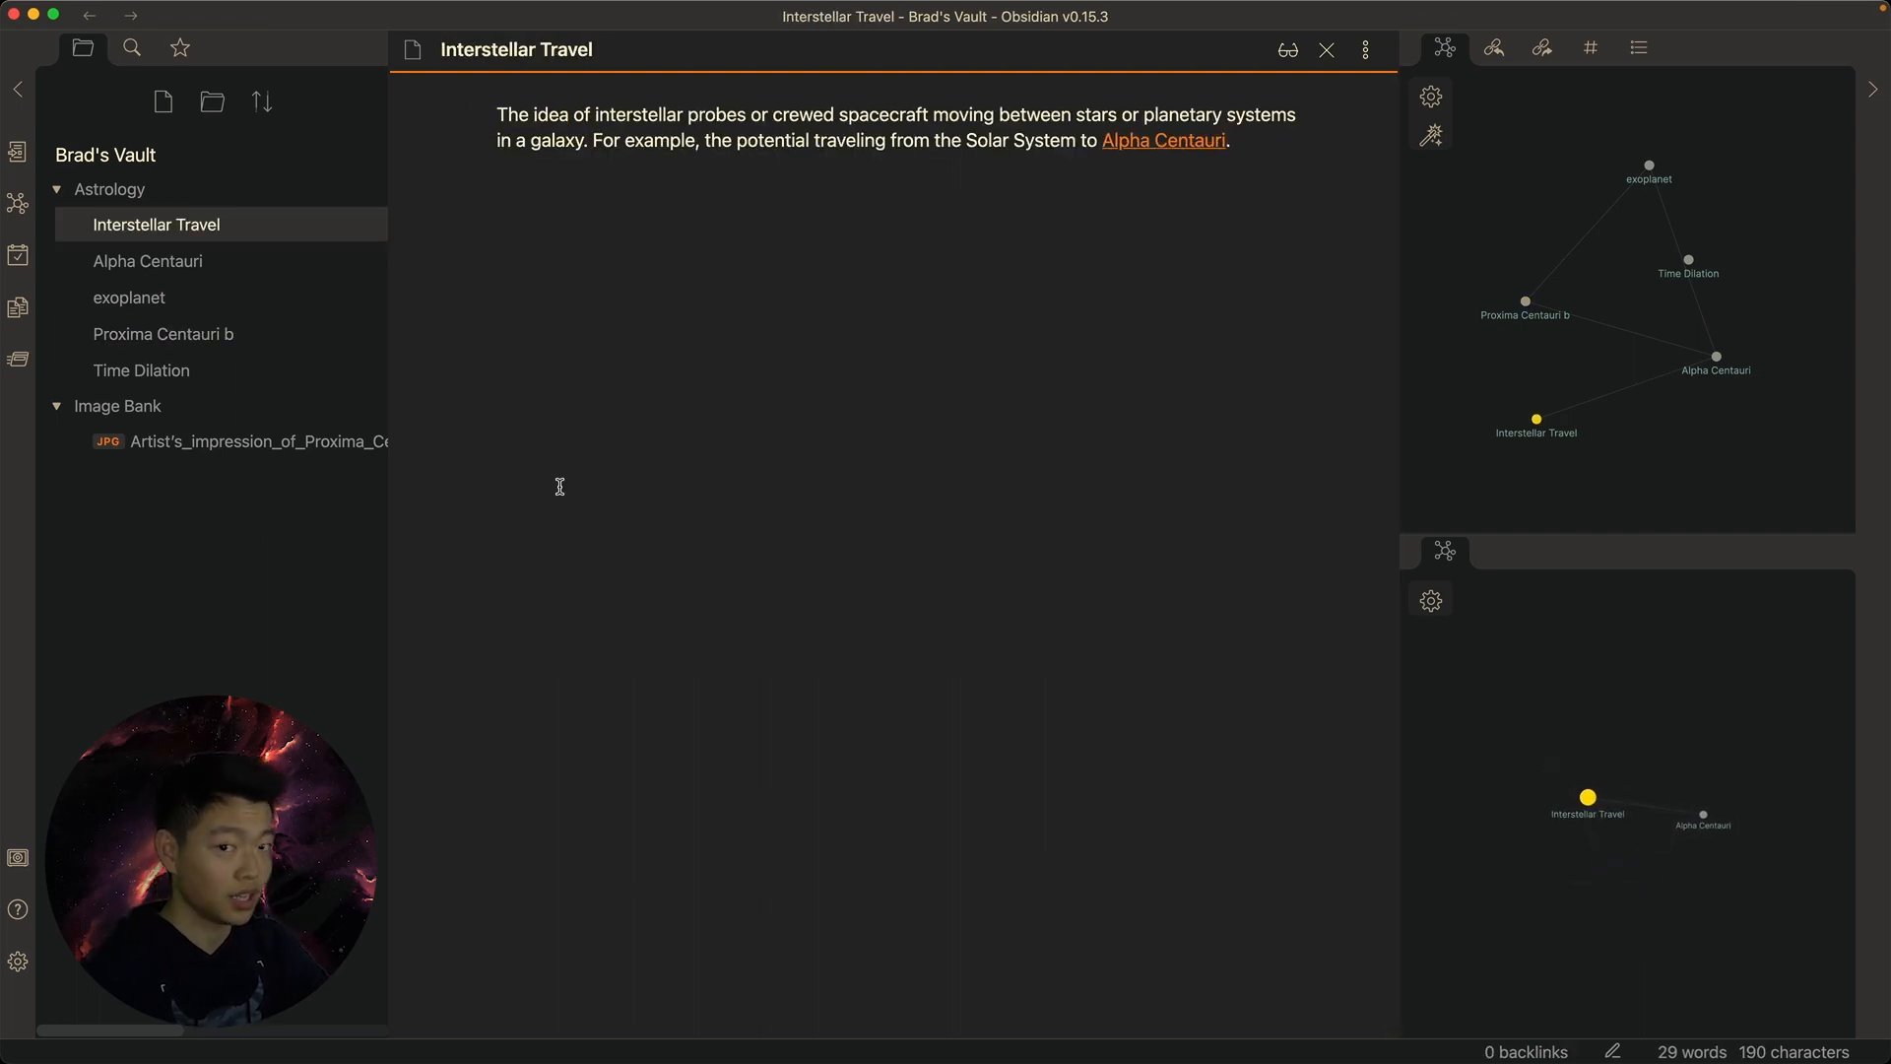
# Add the tags #review, #math and #history on separate lines below the Interstellar Travel text
pyautogui.press('Return')
pyautogui.press('Return')
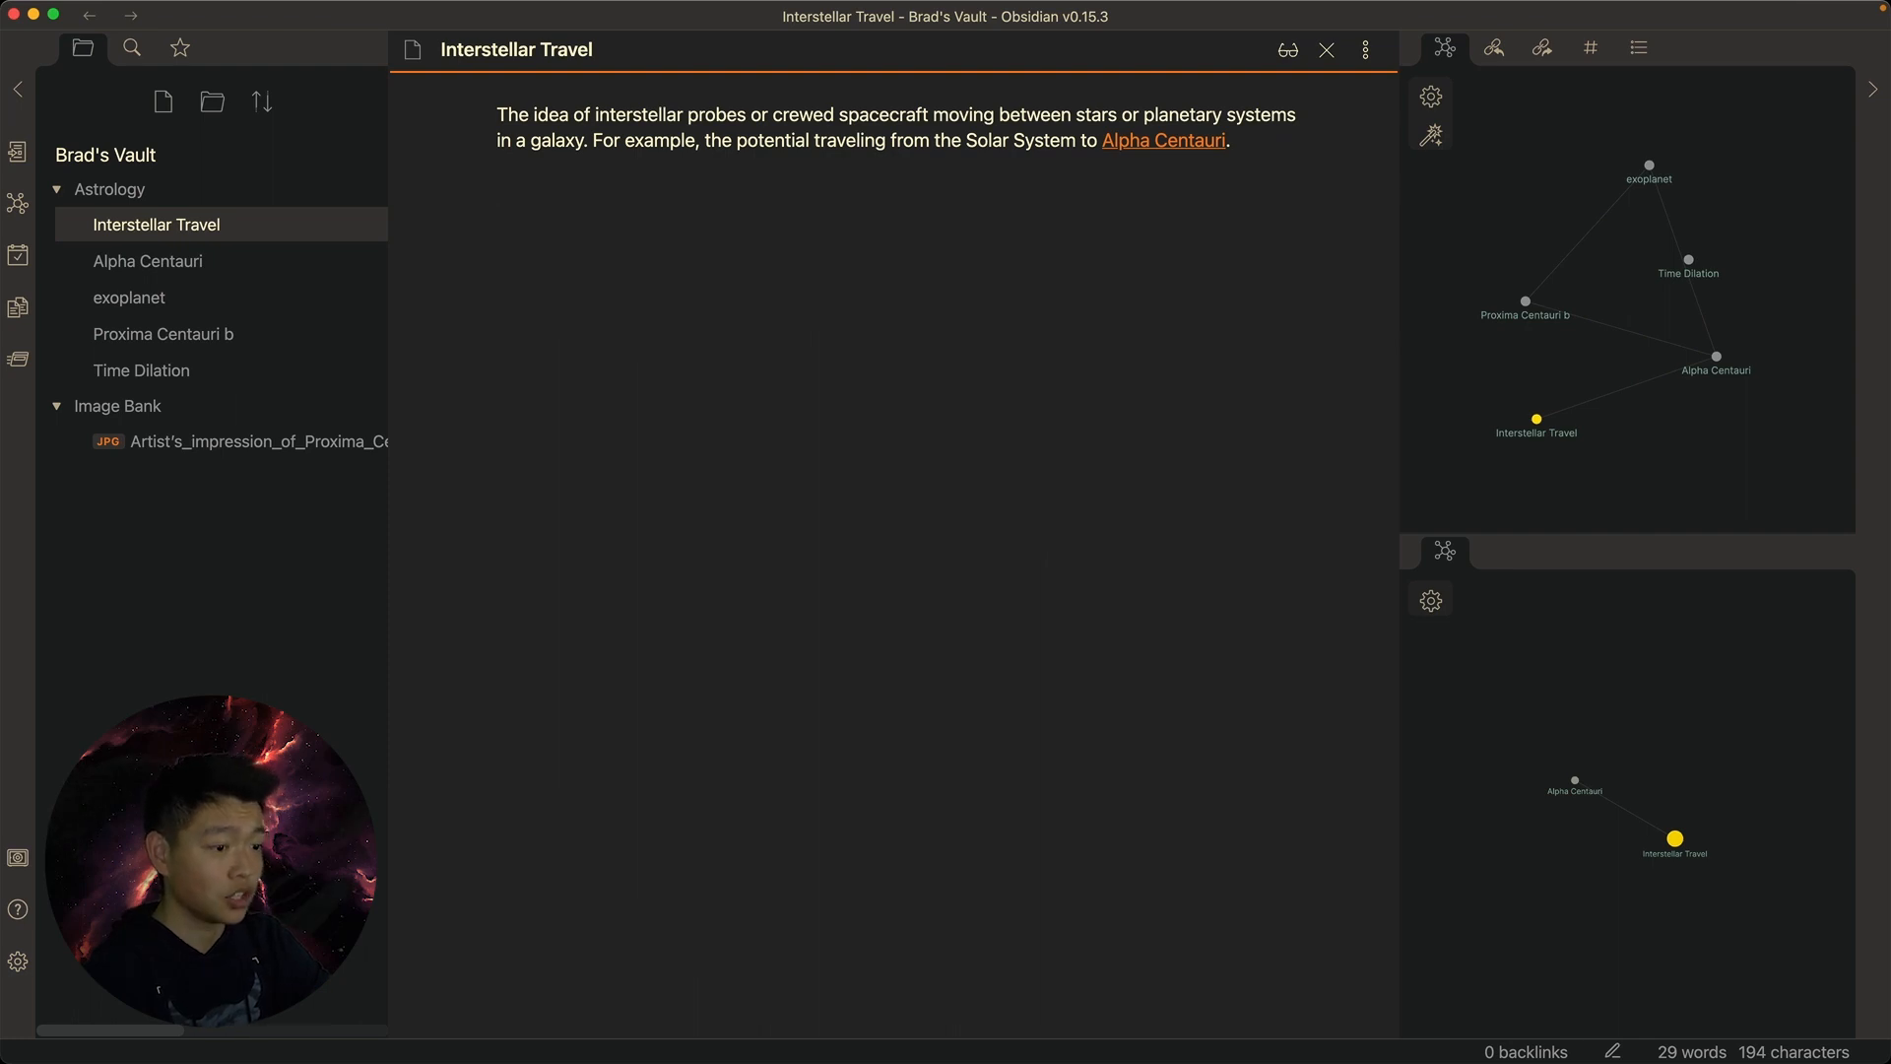
pyautogui.write('#review')
pyautogui.press('Return')
pyautogui.write('#math')
pyautogui.press('Return')
pyautogui.write('#')
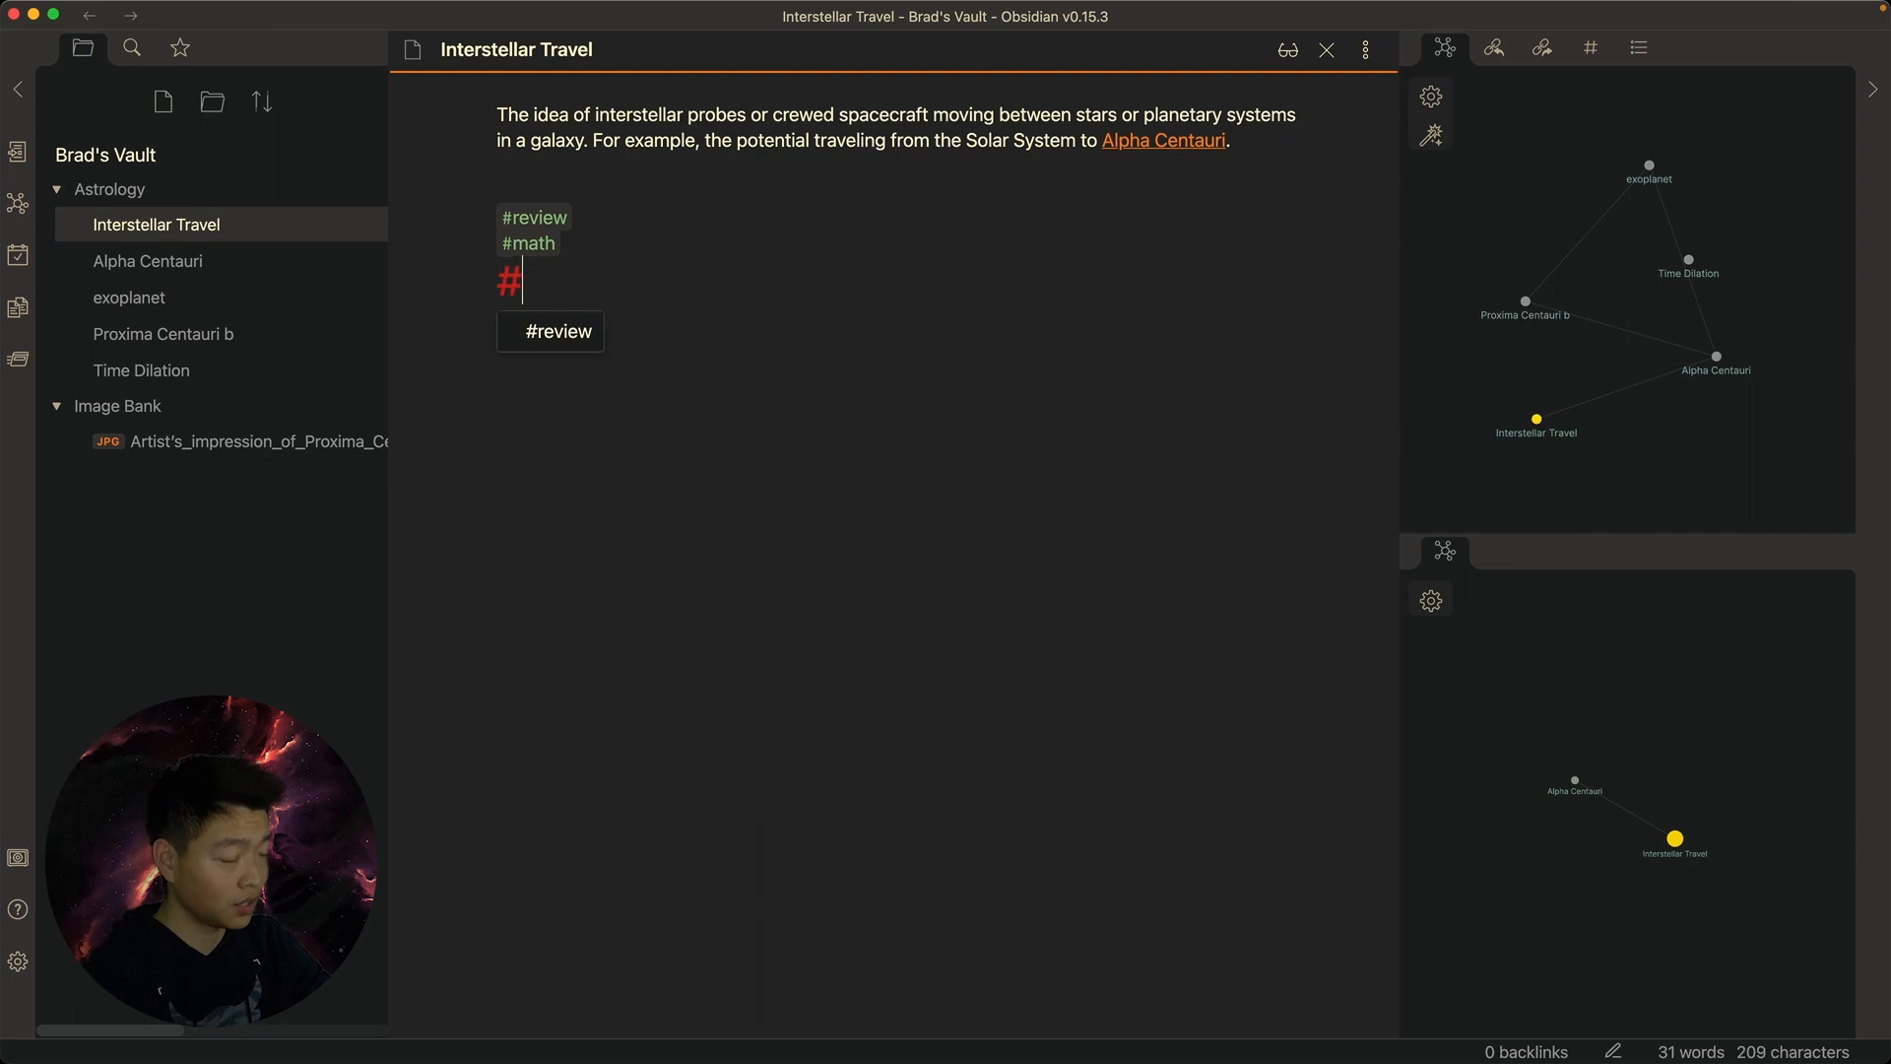
pyautogui.write('history')
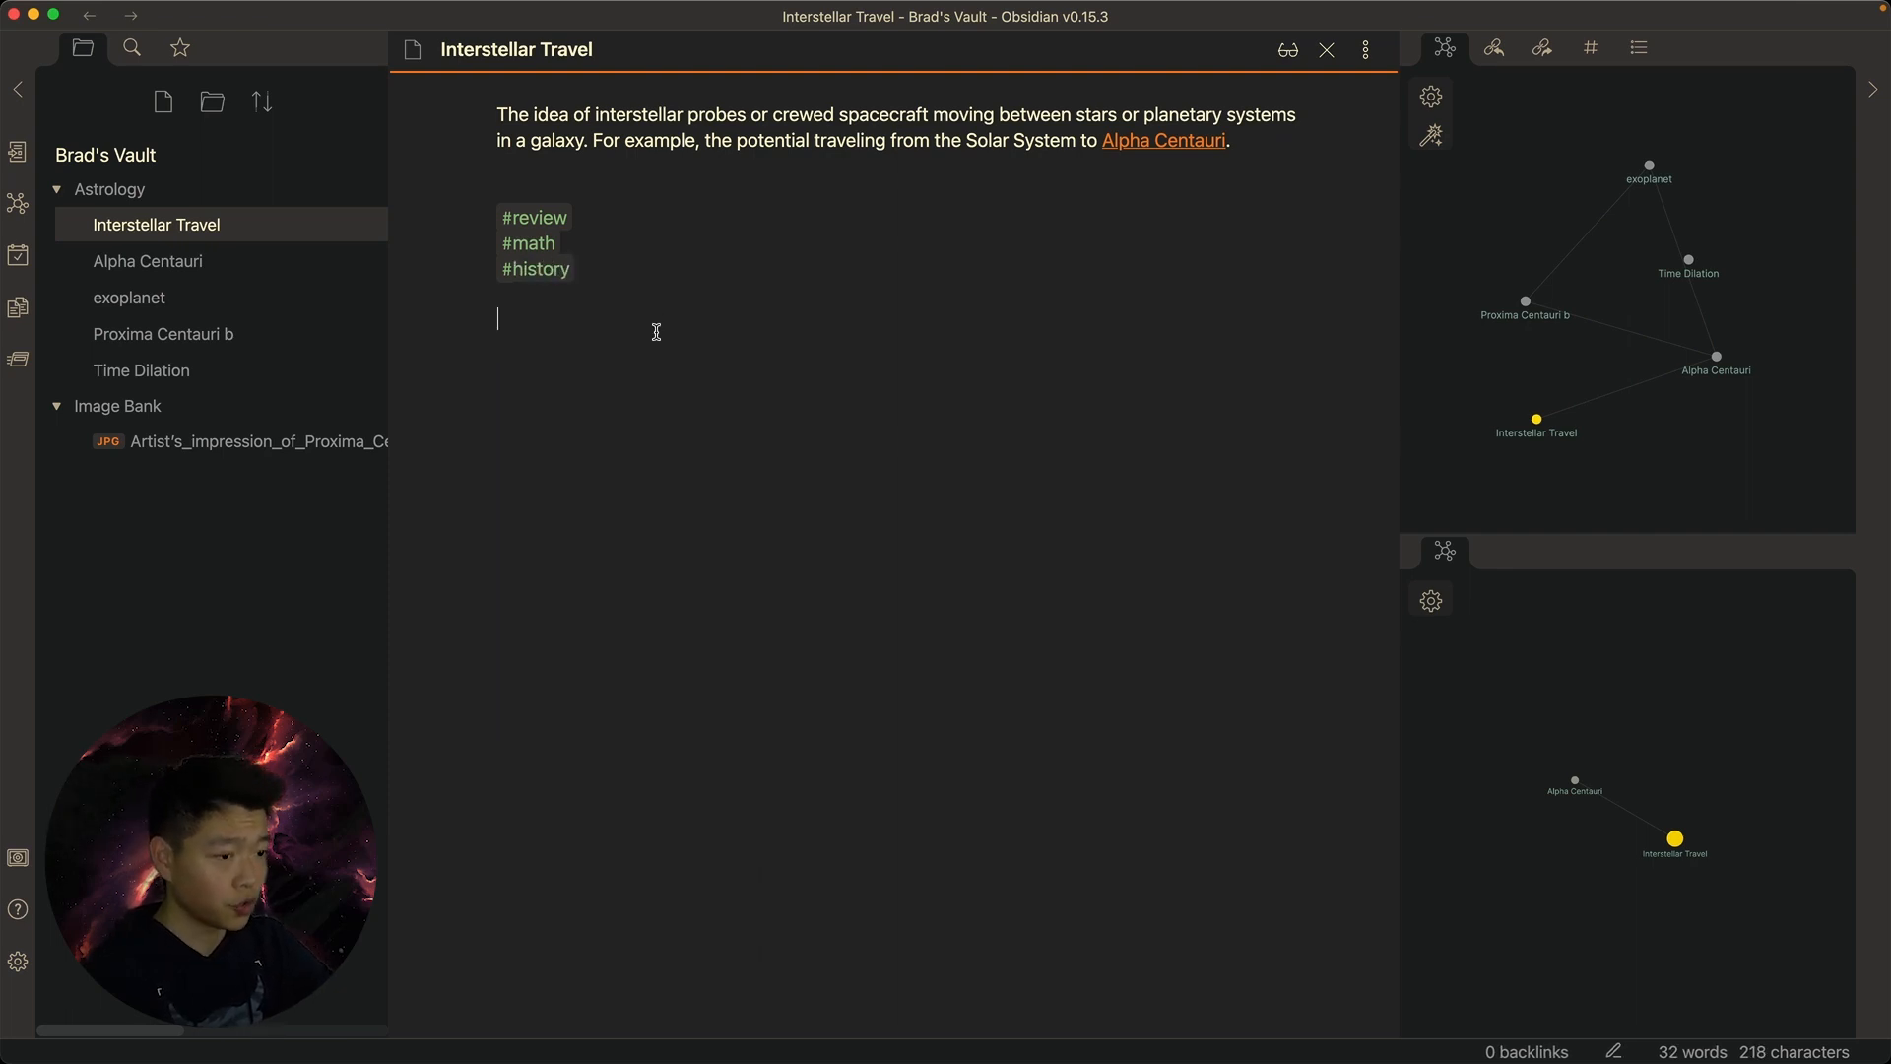
# Search the vault for notes tagged #review by following that tag in the Interstellar Travel note
pyautogui.moveTo(598, 342); pyautogui.dragTo(450, 210)
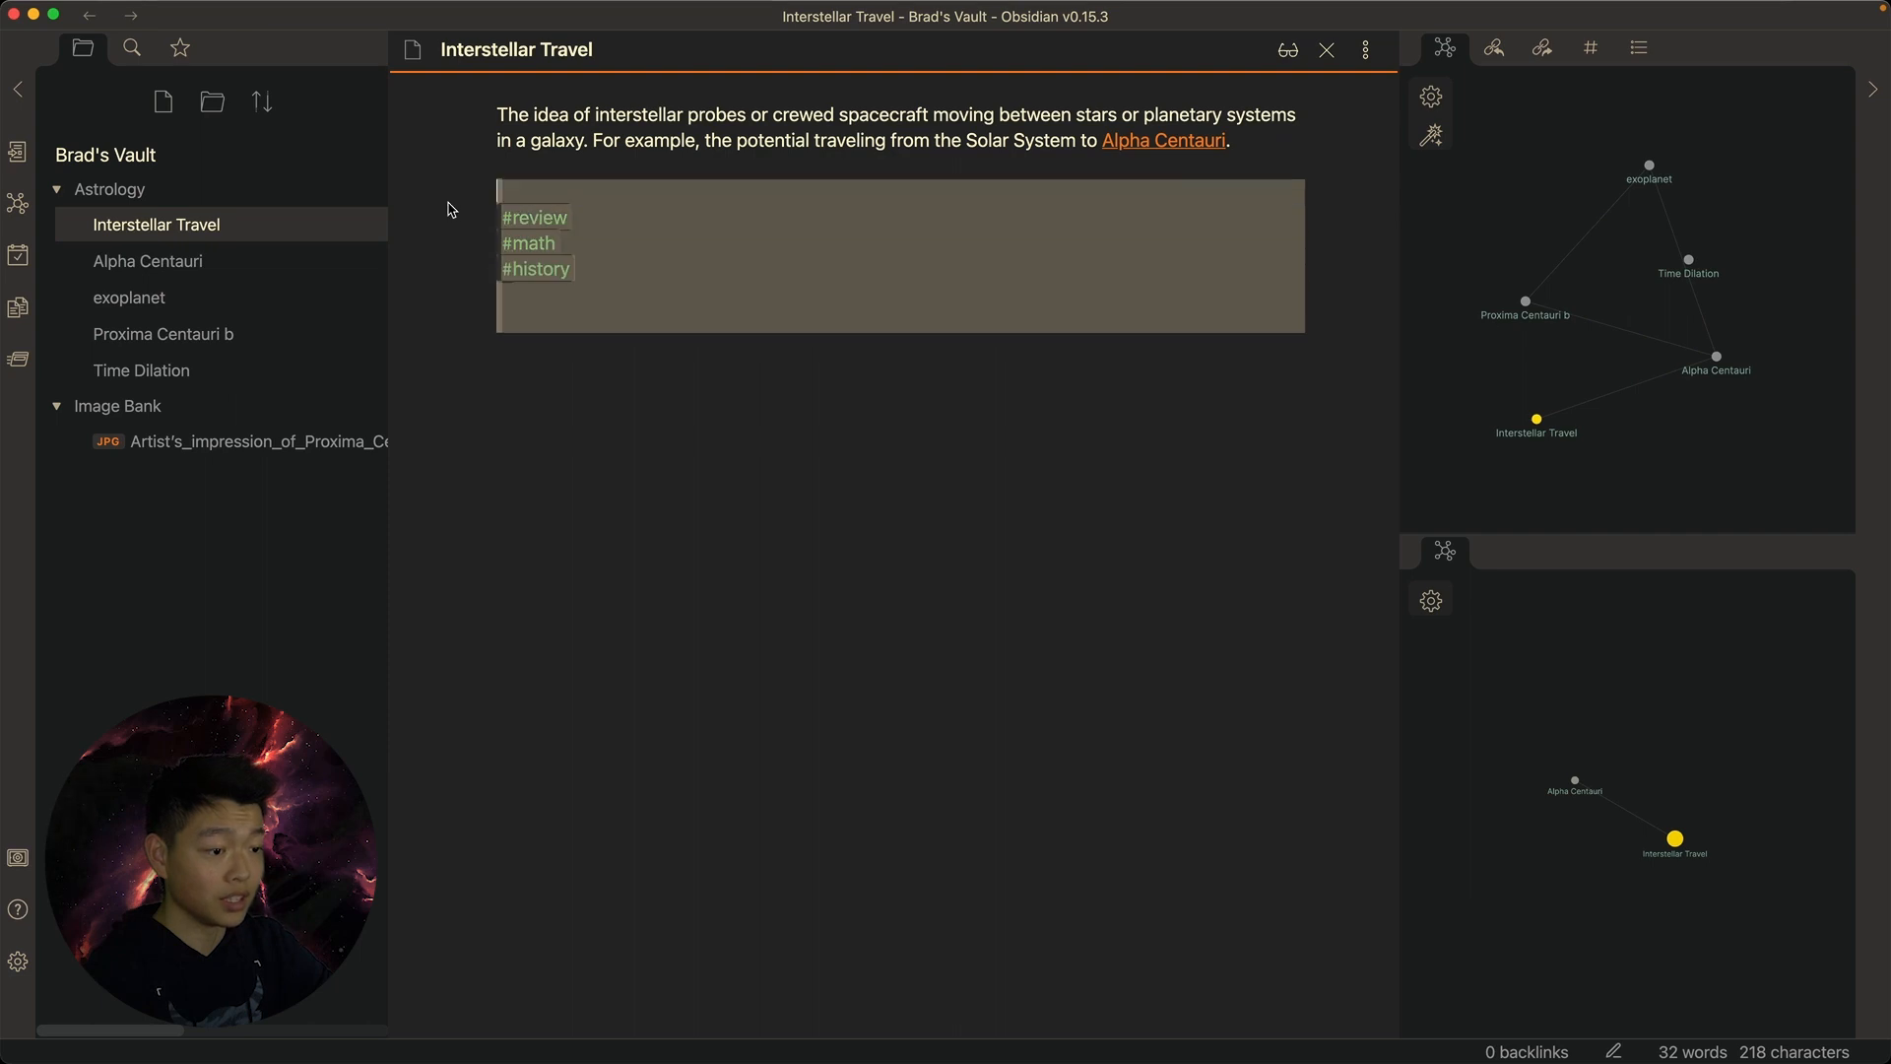
pyautogui.click(561, 309)
pyautogui.click(535, 219)
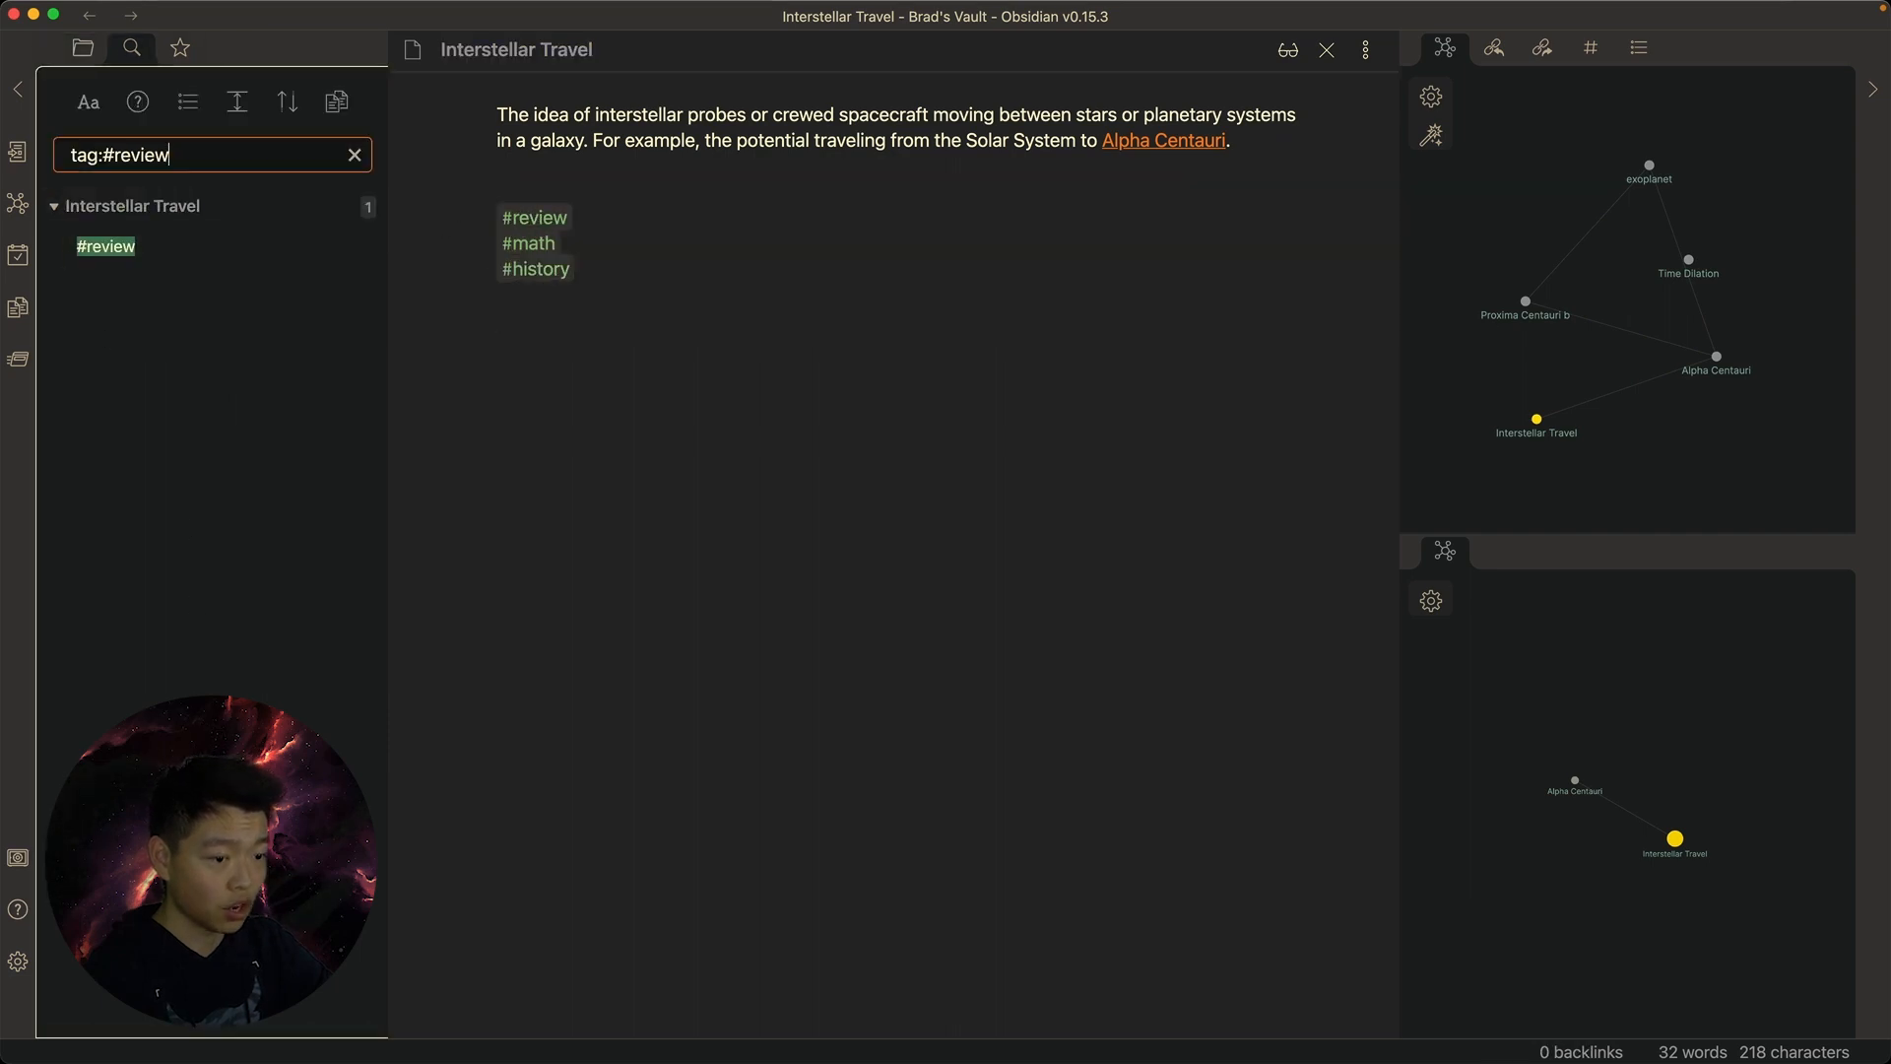
# Remove the #math and #history tags from Interstellar Travel, keeping #review, and return to the file list
pyautogui.click(587, 296)
pyautogui.keyDown('shift'); pyautogui.click(440, 217); pyautogui.keyUp('shift')
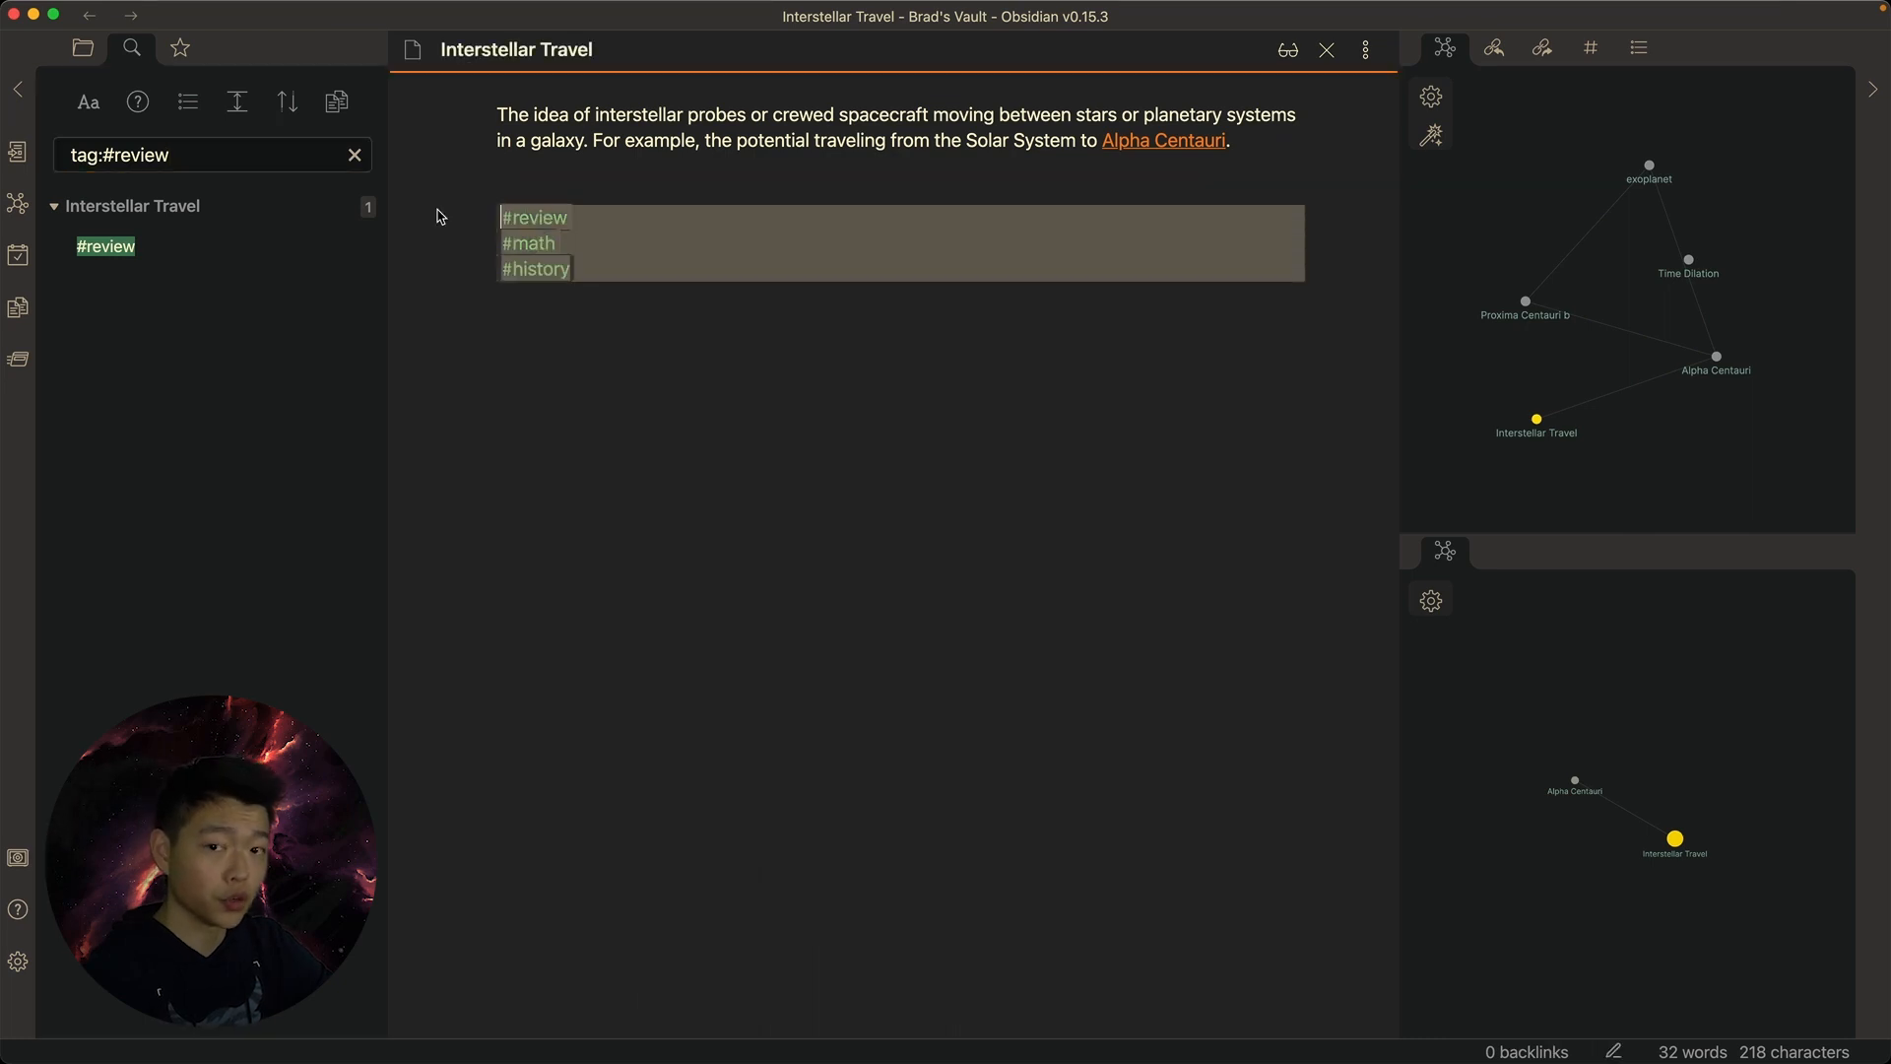
pyautogui.click(604, 267)
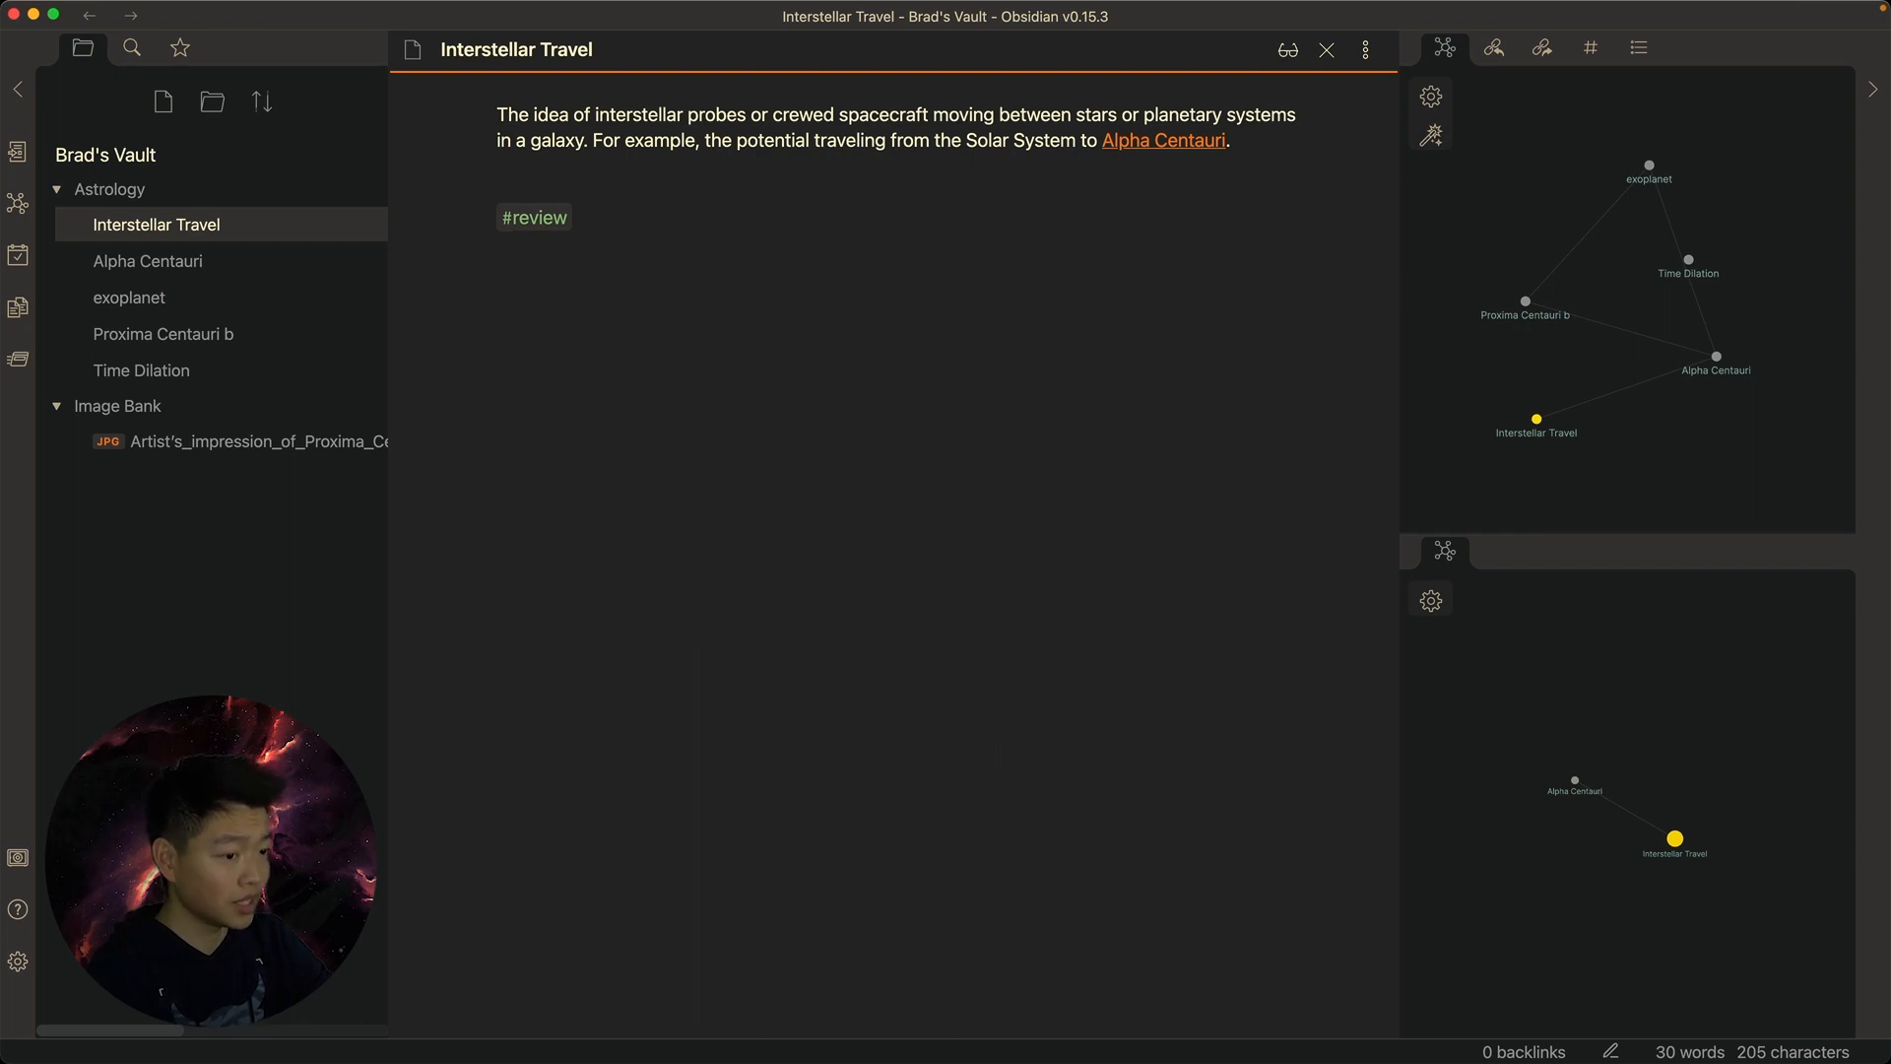
# Write a bulleted list with the items alpha, beta and gamma below the #review tag
pyautogui.write('alpha • ')
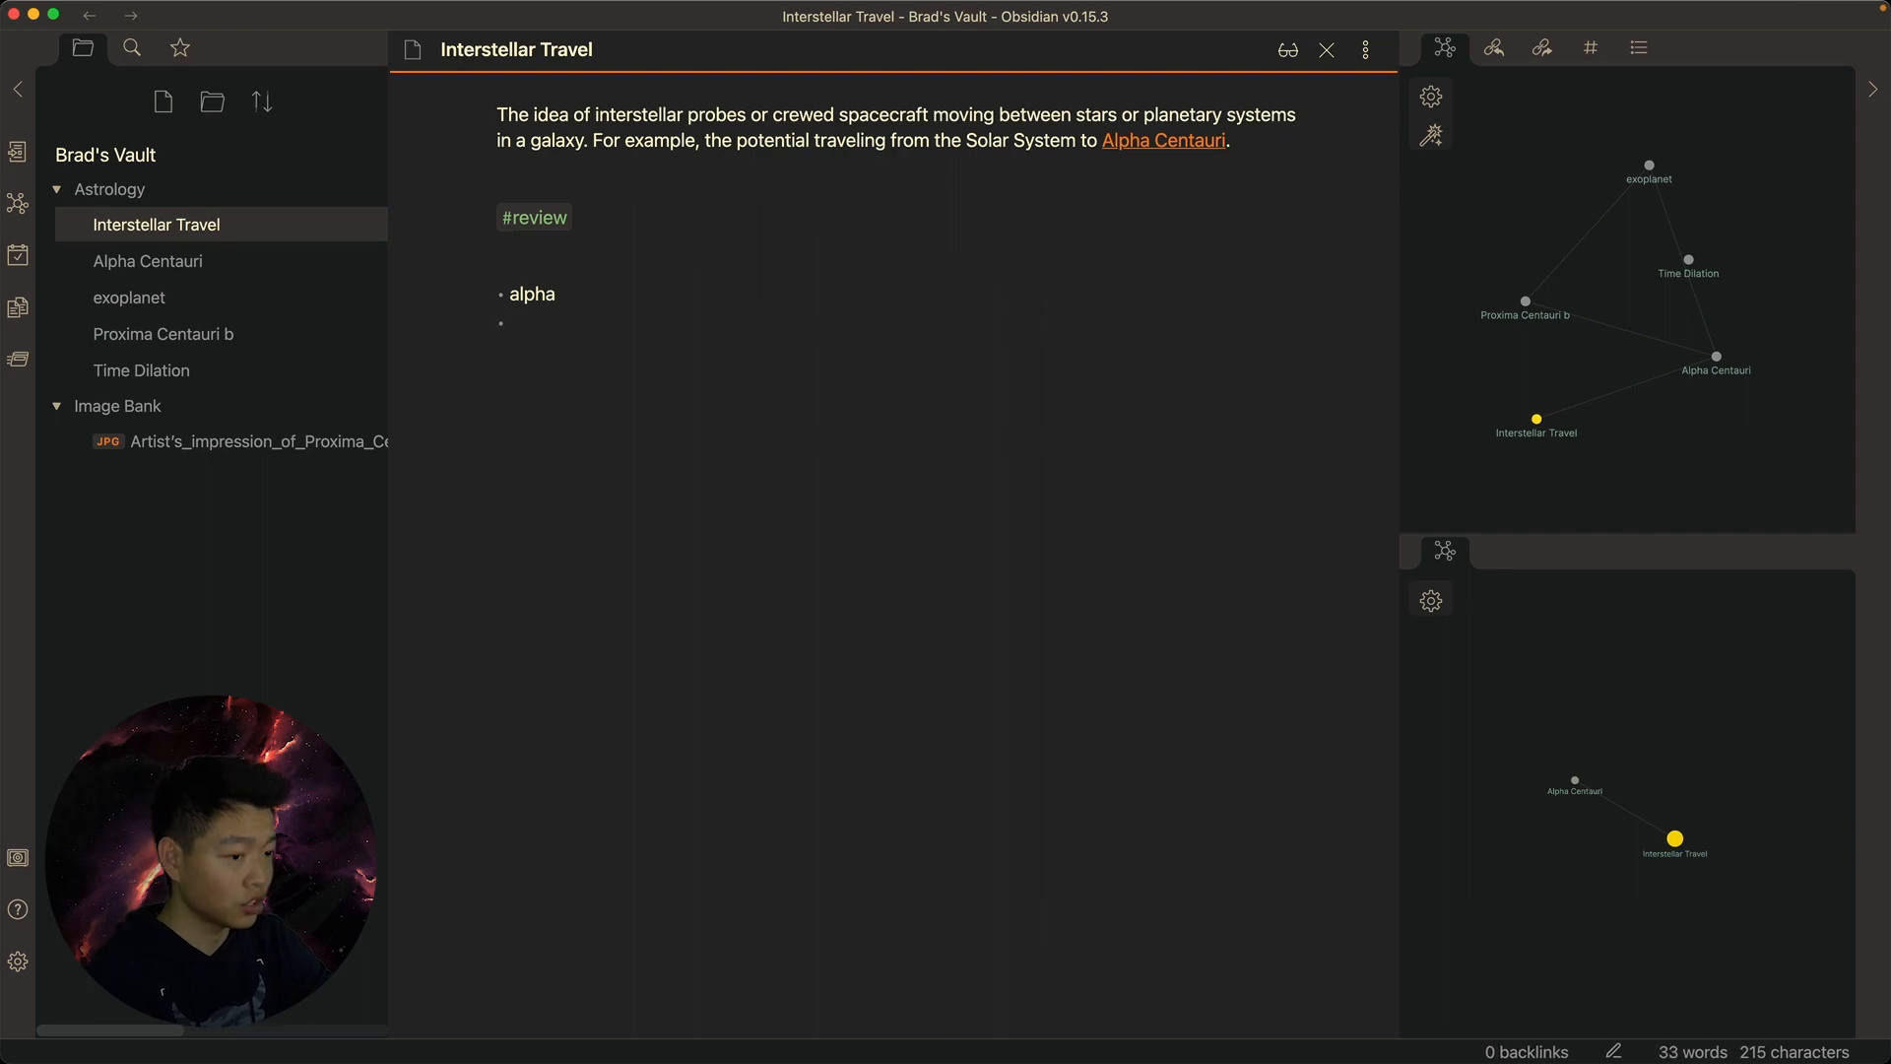
pyautogui.write('beta')
pyautogui.press('Return')
pyautogui.write('gamma')
pyautogui.press('Return')
pyautogui.press('Return')
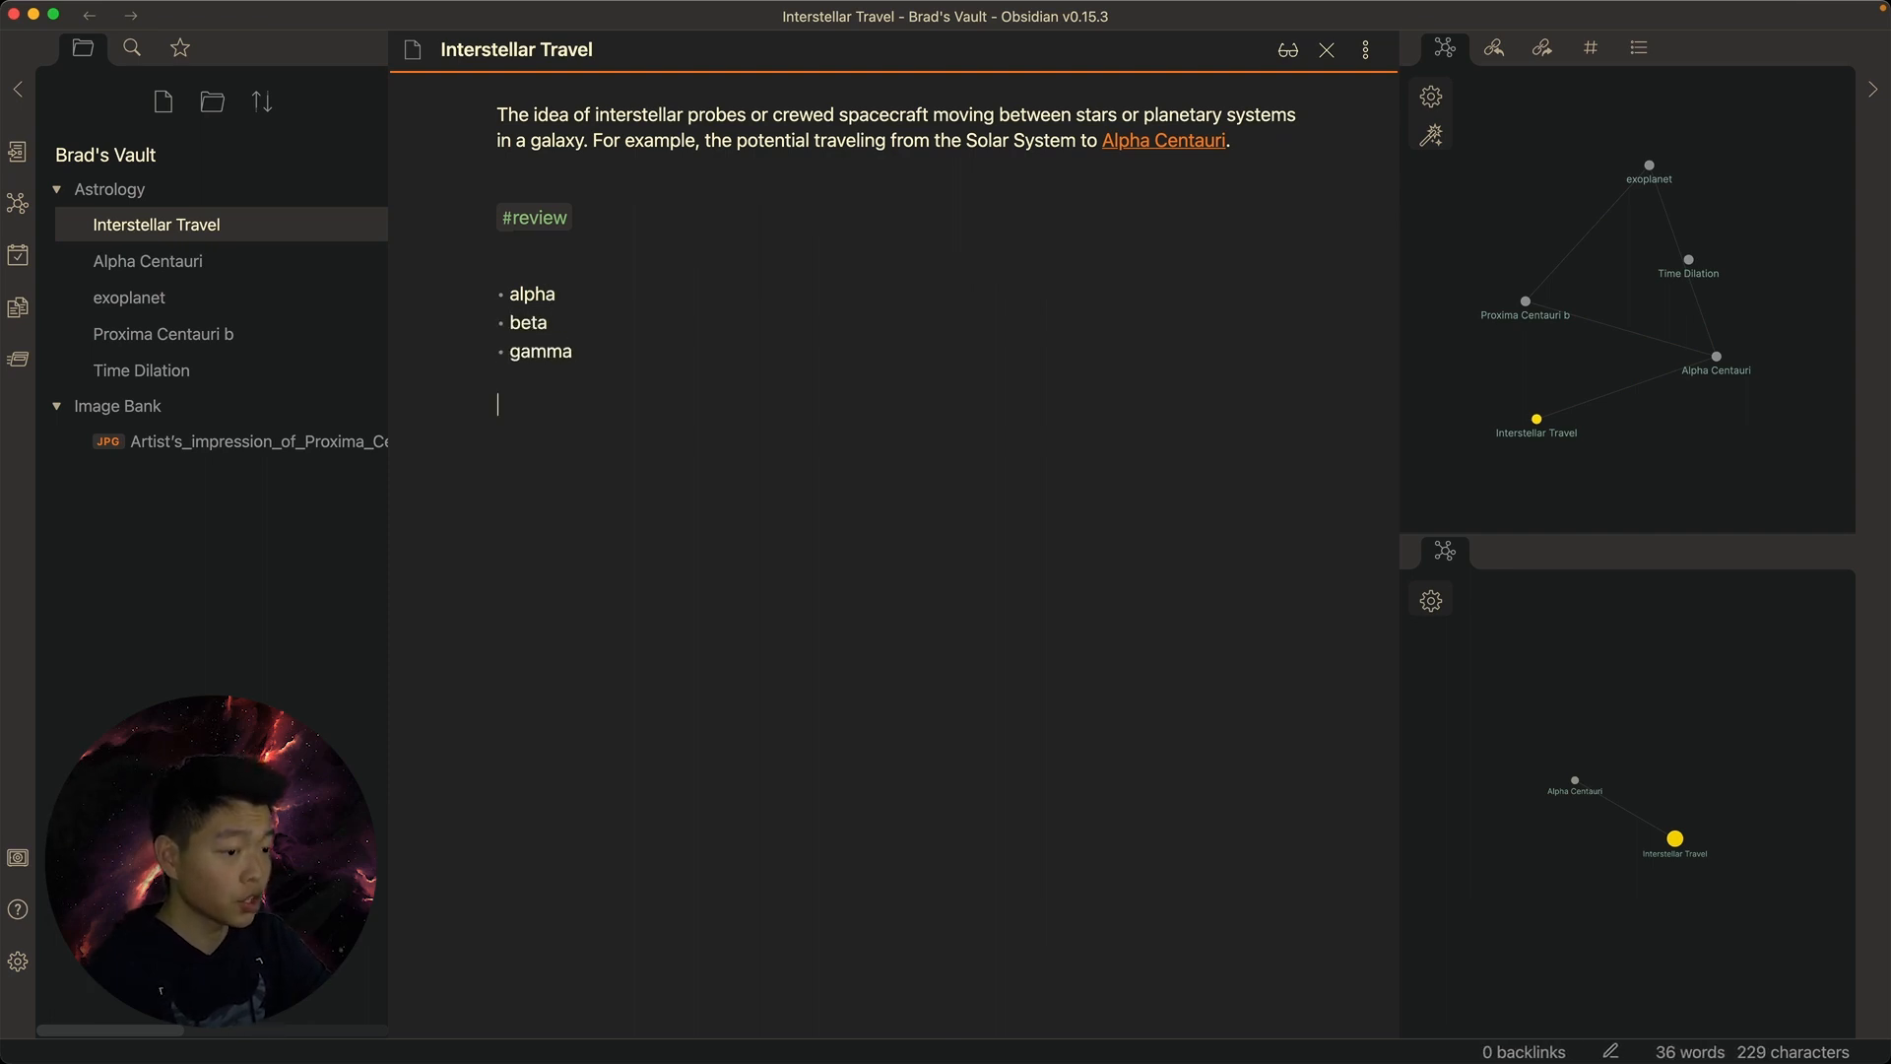
# Write a numbered list with the items alpha, beta and gamma below the bulleted list
pyautogui.write('1. alph')
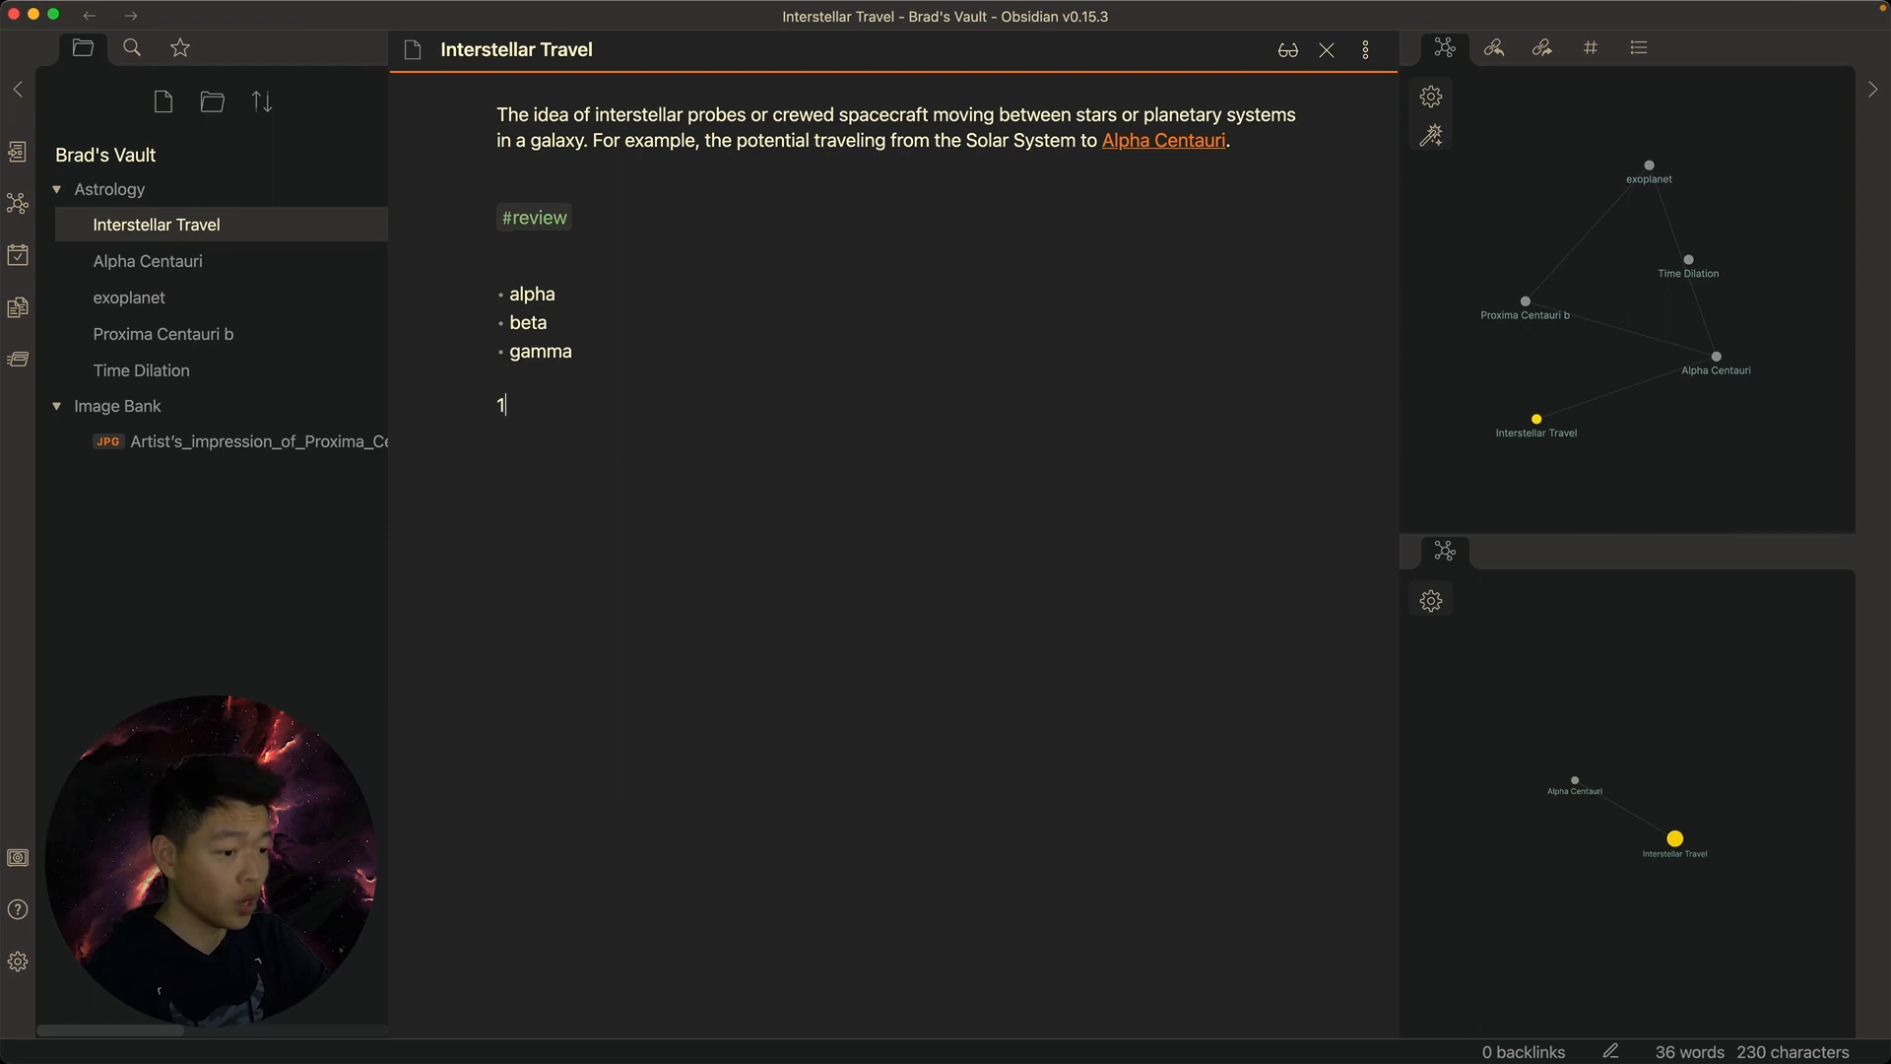
pyautogui.write('a')
pyautogui.press('Return')
pyautogui.write('beta')
pyautogui.press('Return')
pyautogui.write('gamma')
pyautogui.press('Return')
pyautogui.press('Return')
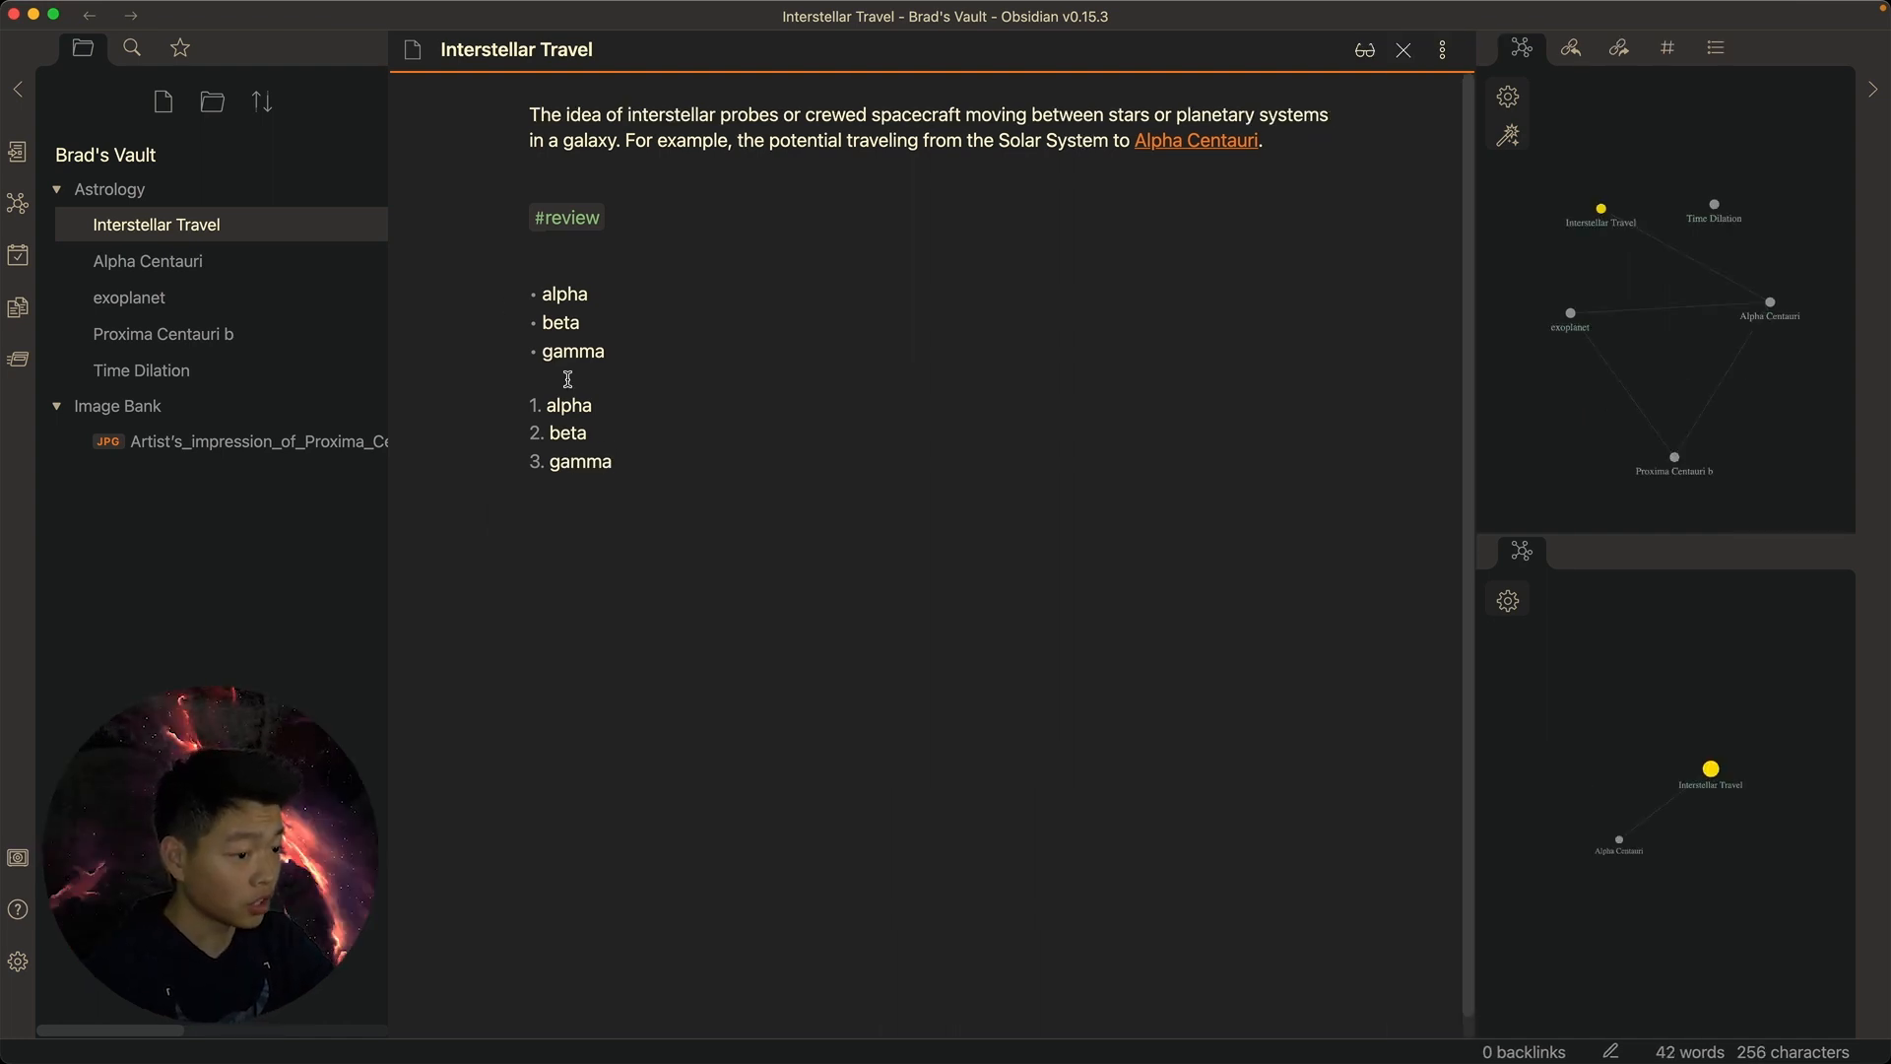
# Insert a horizontal rule between the bulleted and numbered lists, and add blank lines below the numbered list
pyautogui.write('__')
pyautogui.click(562, 461)
pyautogui.press('Return')
pyautogui.press('Return')
pyautogui.press('Return')
pyautogui.press('Return')
pyautogui.press('Return')
pyautogui.press('Return')
pyautogui.press('Return')
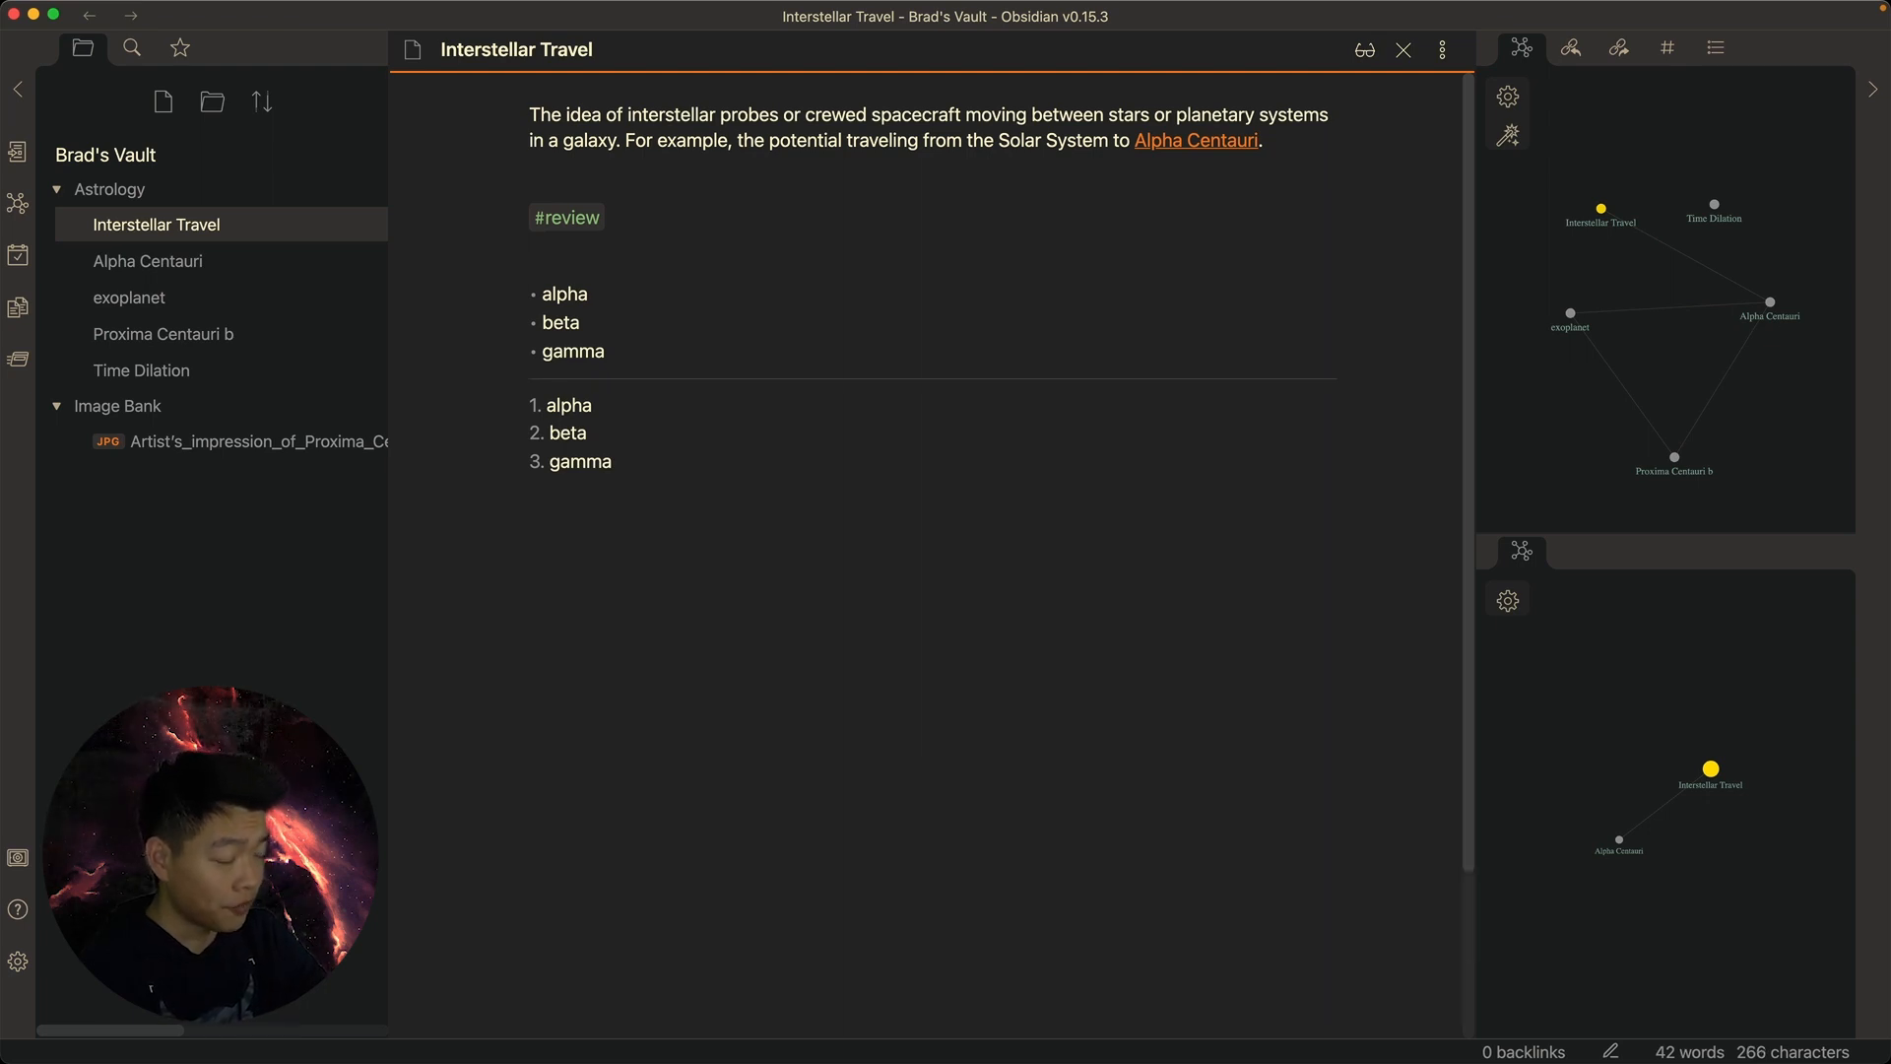
# Paste LaTeX math below the numbered list: the inline E(X) and E(X²) integrals and a bracketed matrix as a display block
pyautogui.write('$$')
pyautogui.press('super+v')
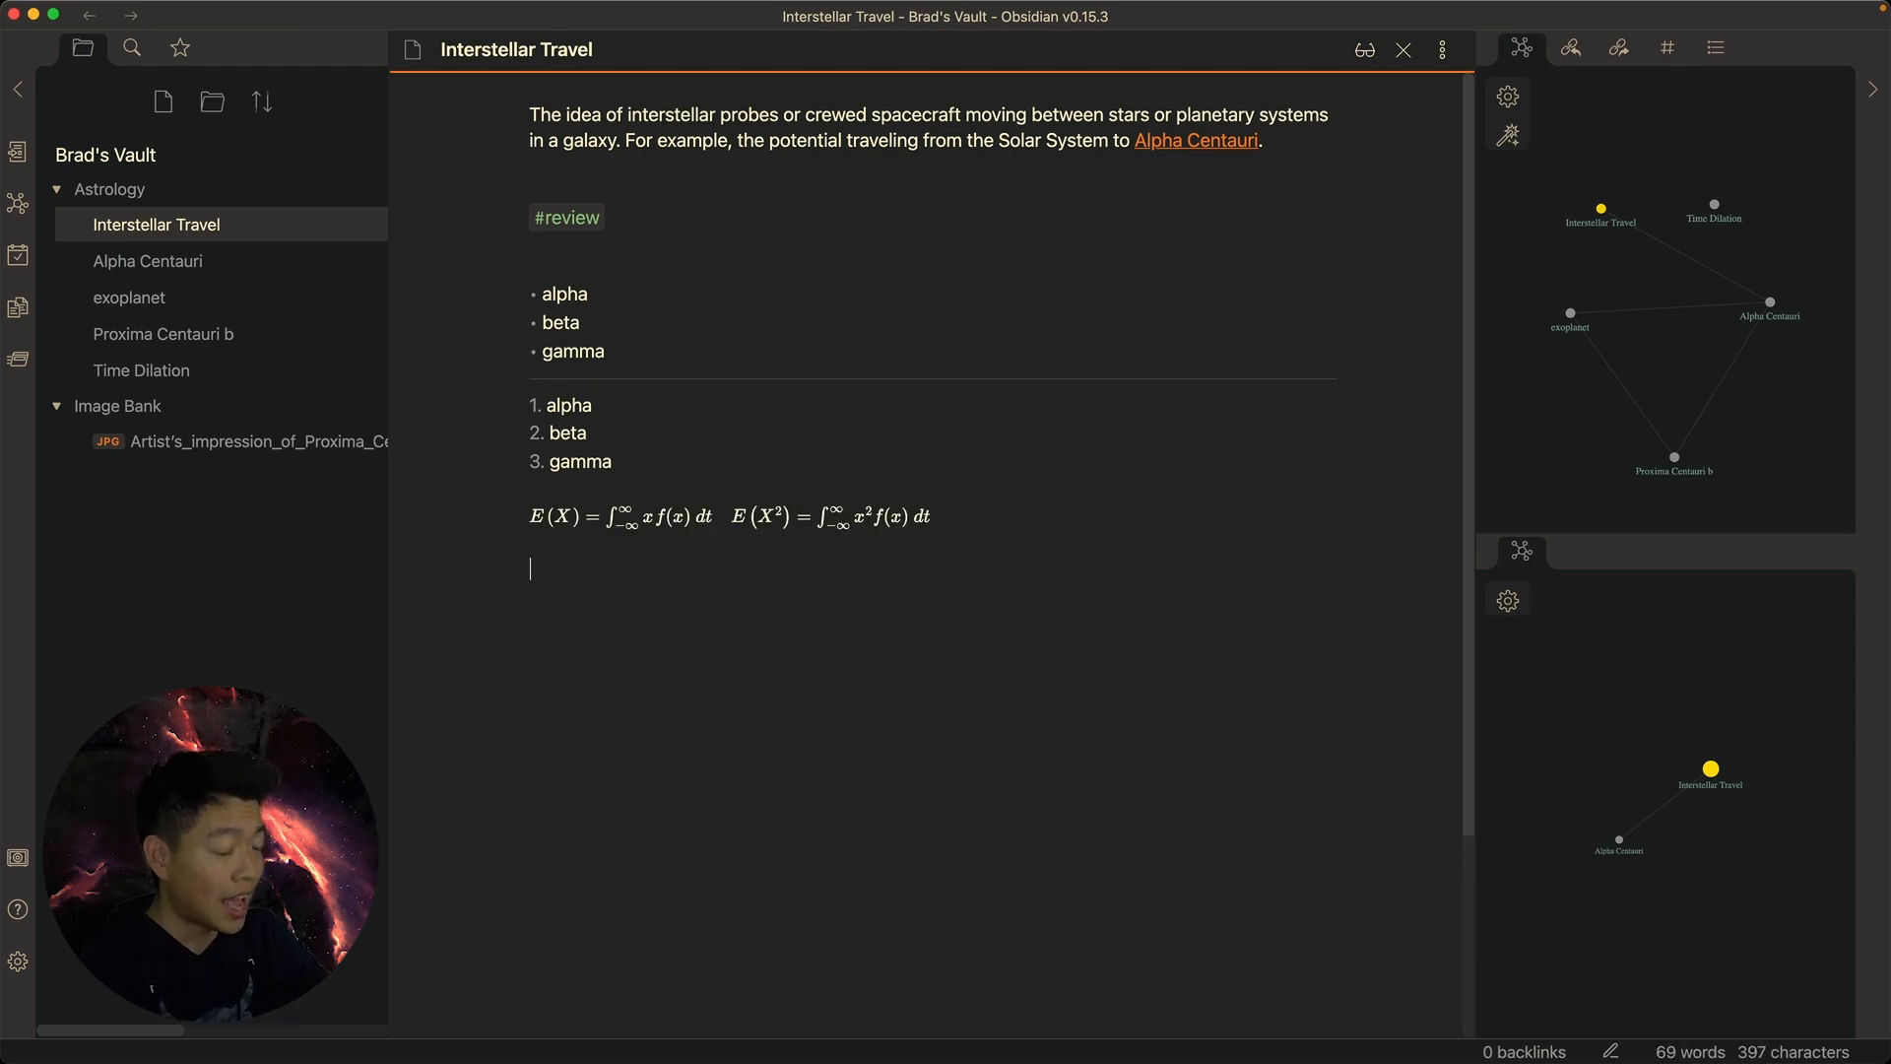
pyautogui.write('$$$$')
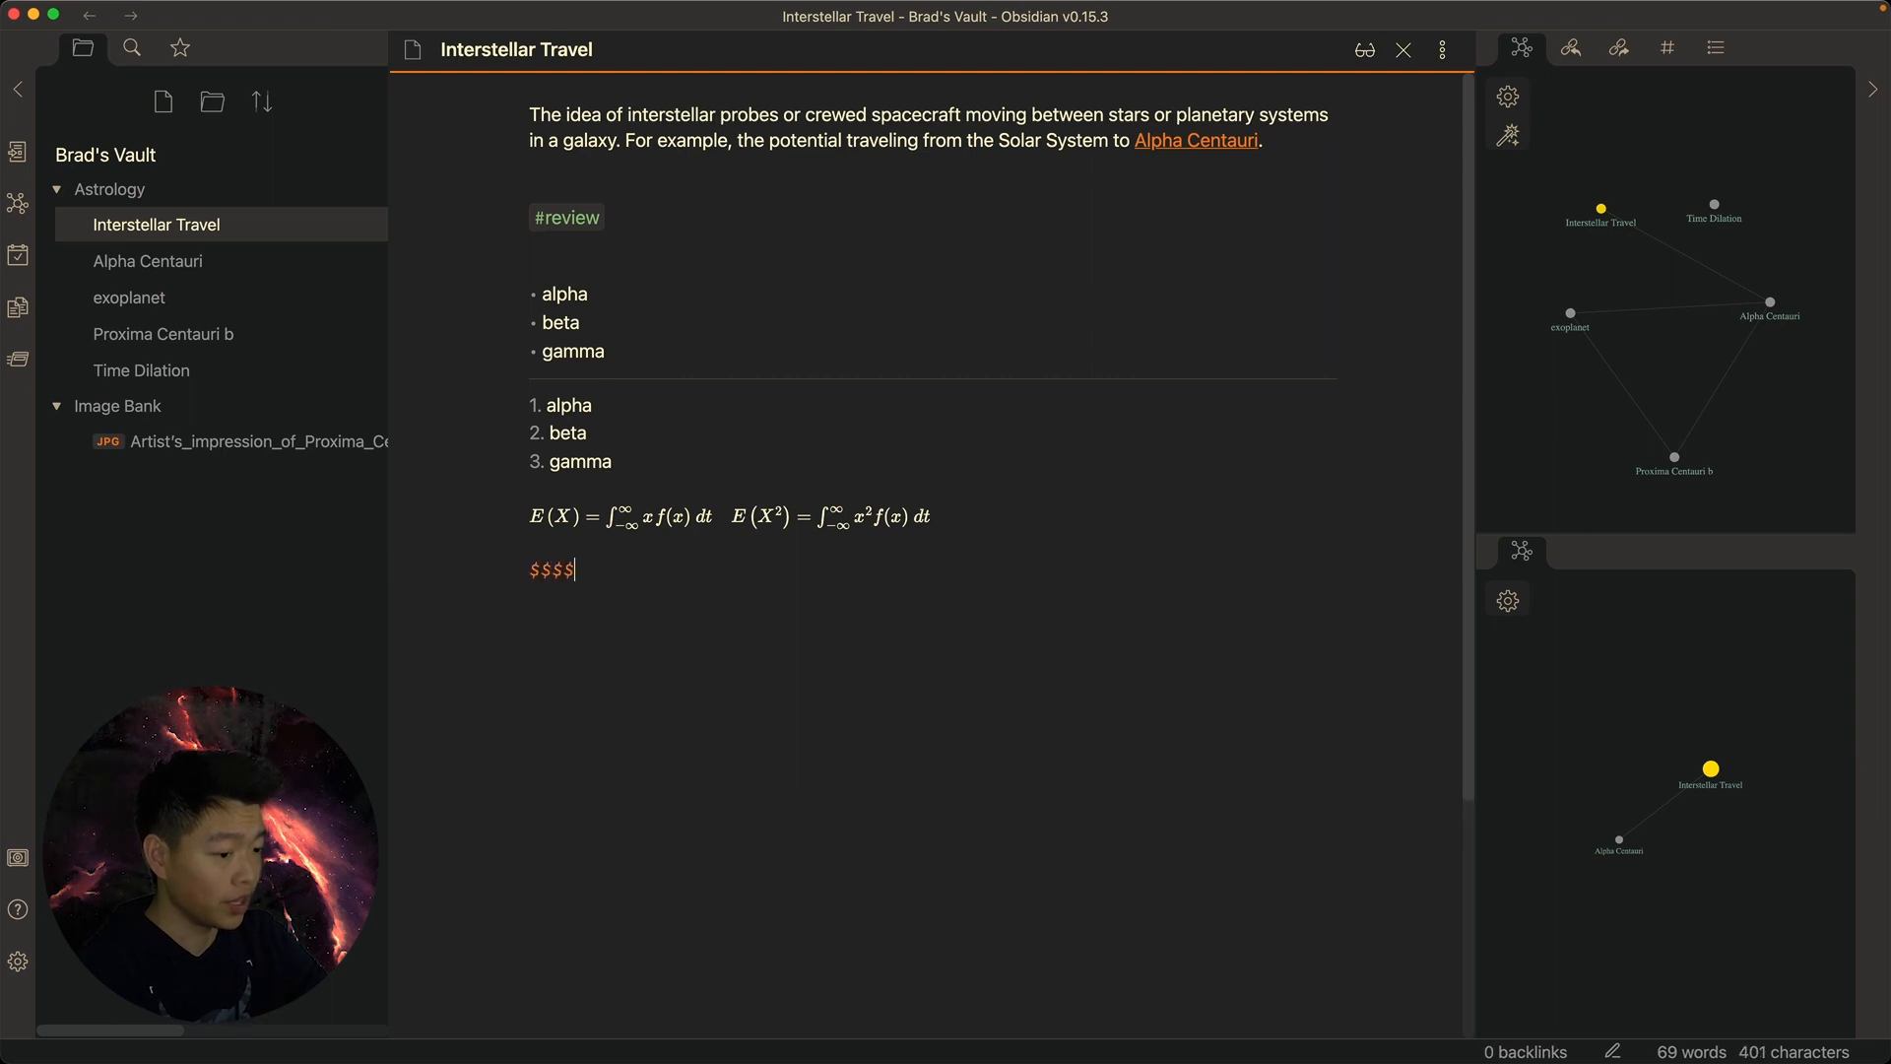
pyautogui.press('super+shift+v')
pyautogui.press('super+shift+v')
pyautogui.press('Down')
pyautogui.press('Return')
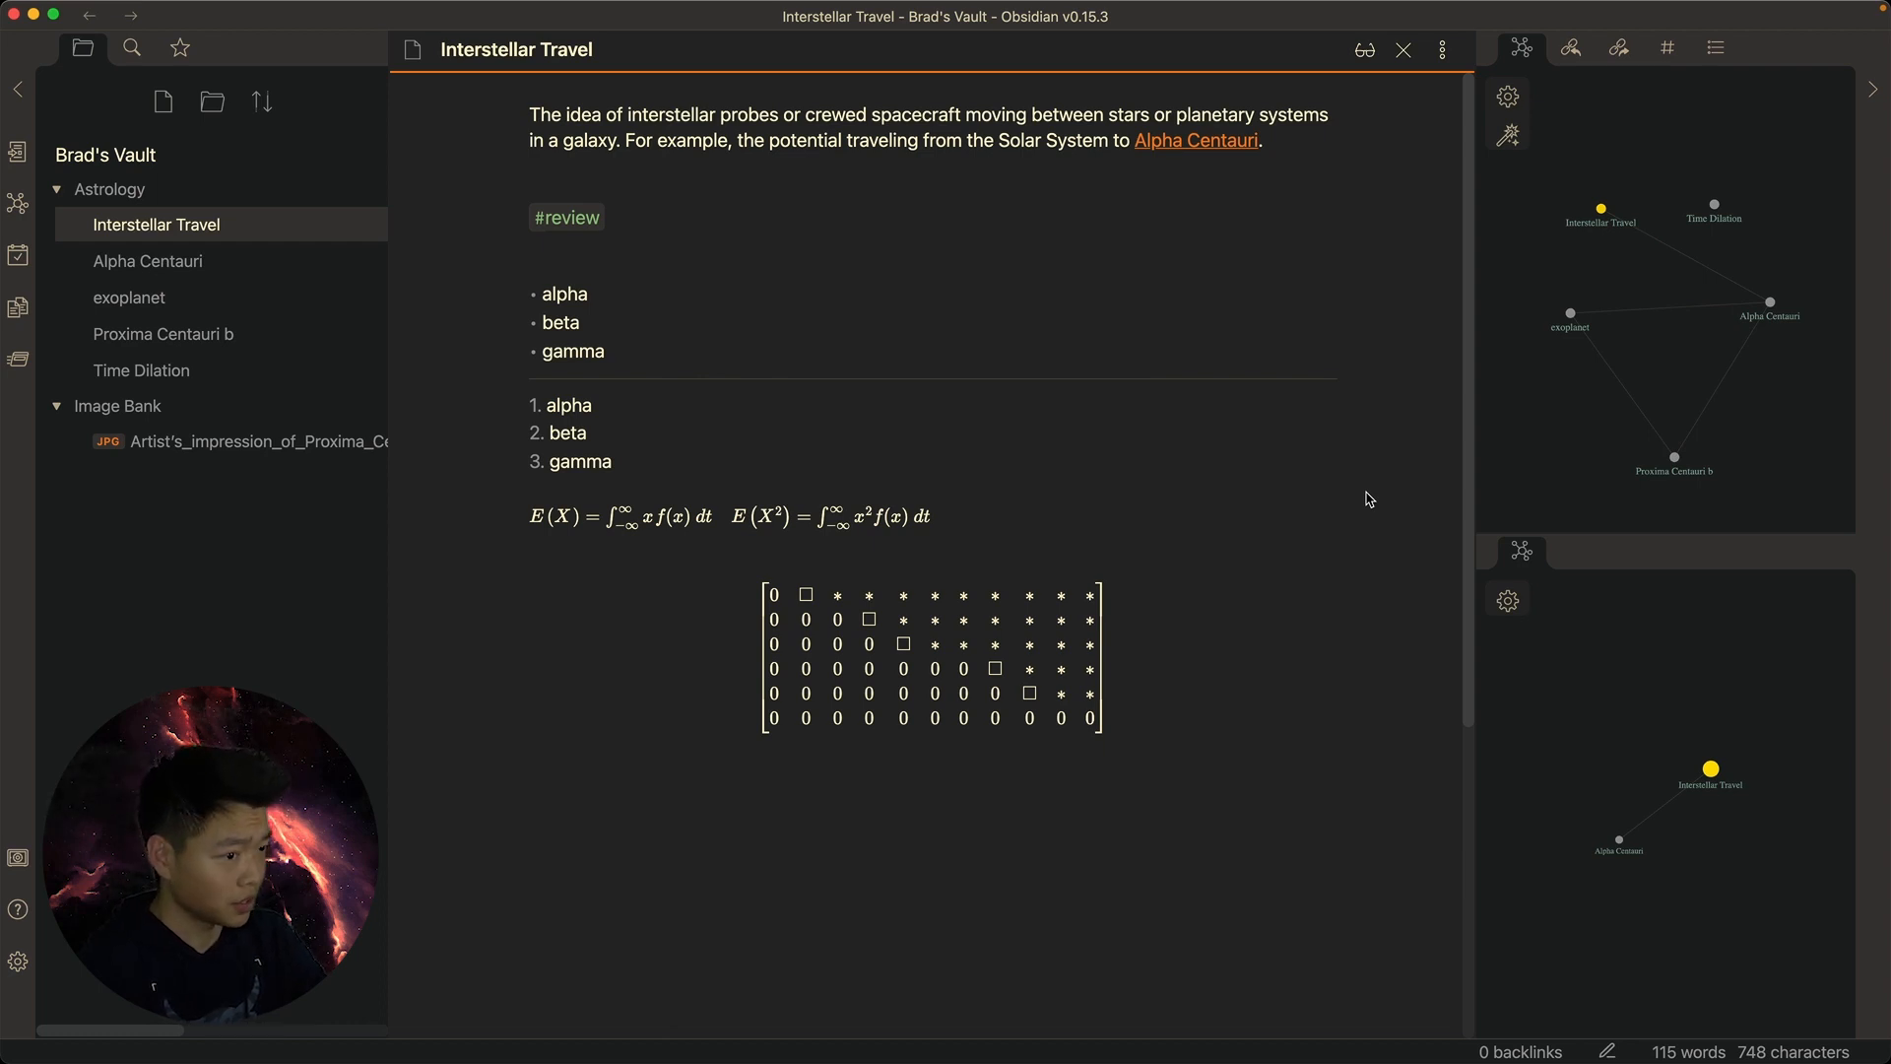
# Open the Interstellar Travel note by searching the quick switcher for "inter"
pyautogui.press('super+o')
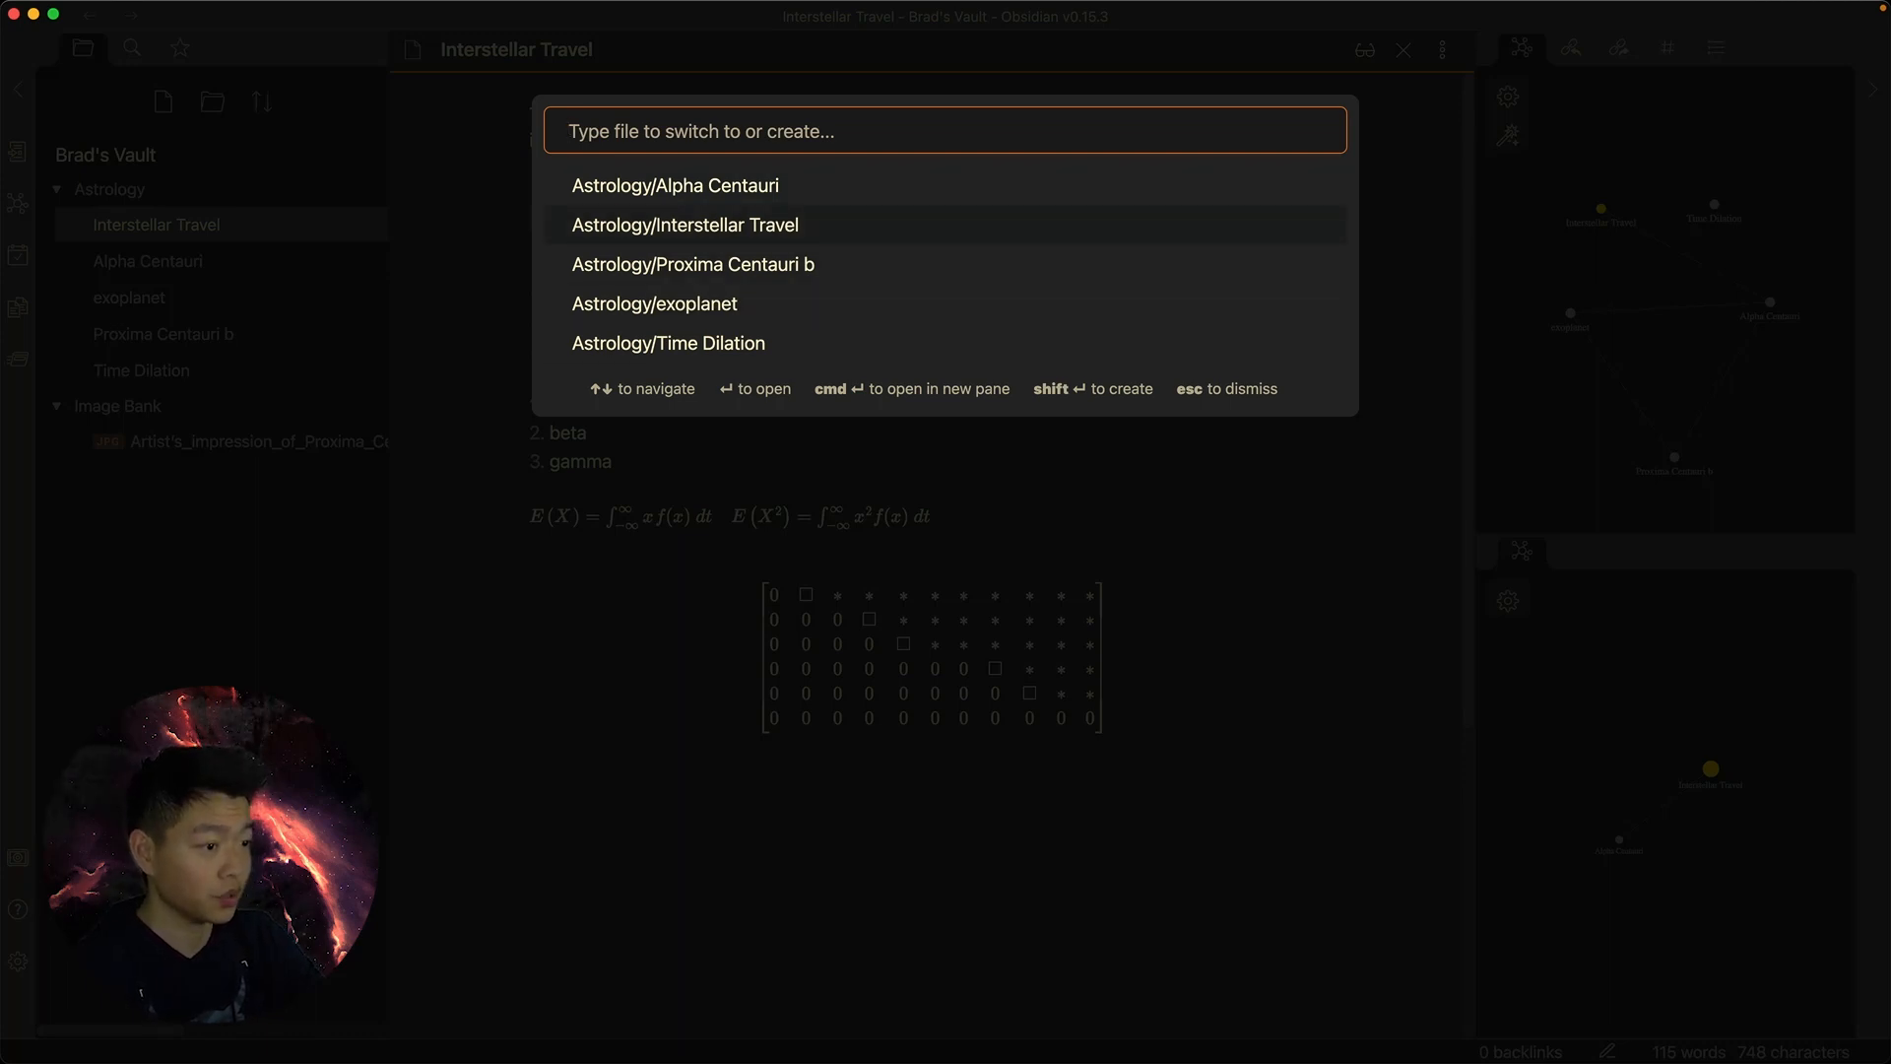
pyautogui.write('inter')
pyautogui.press('Return')
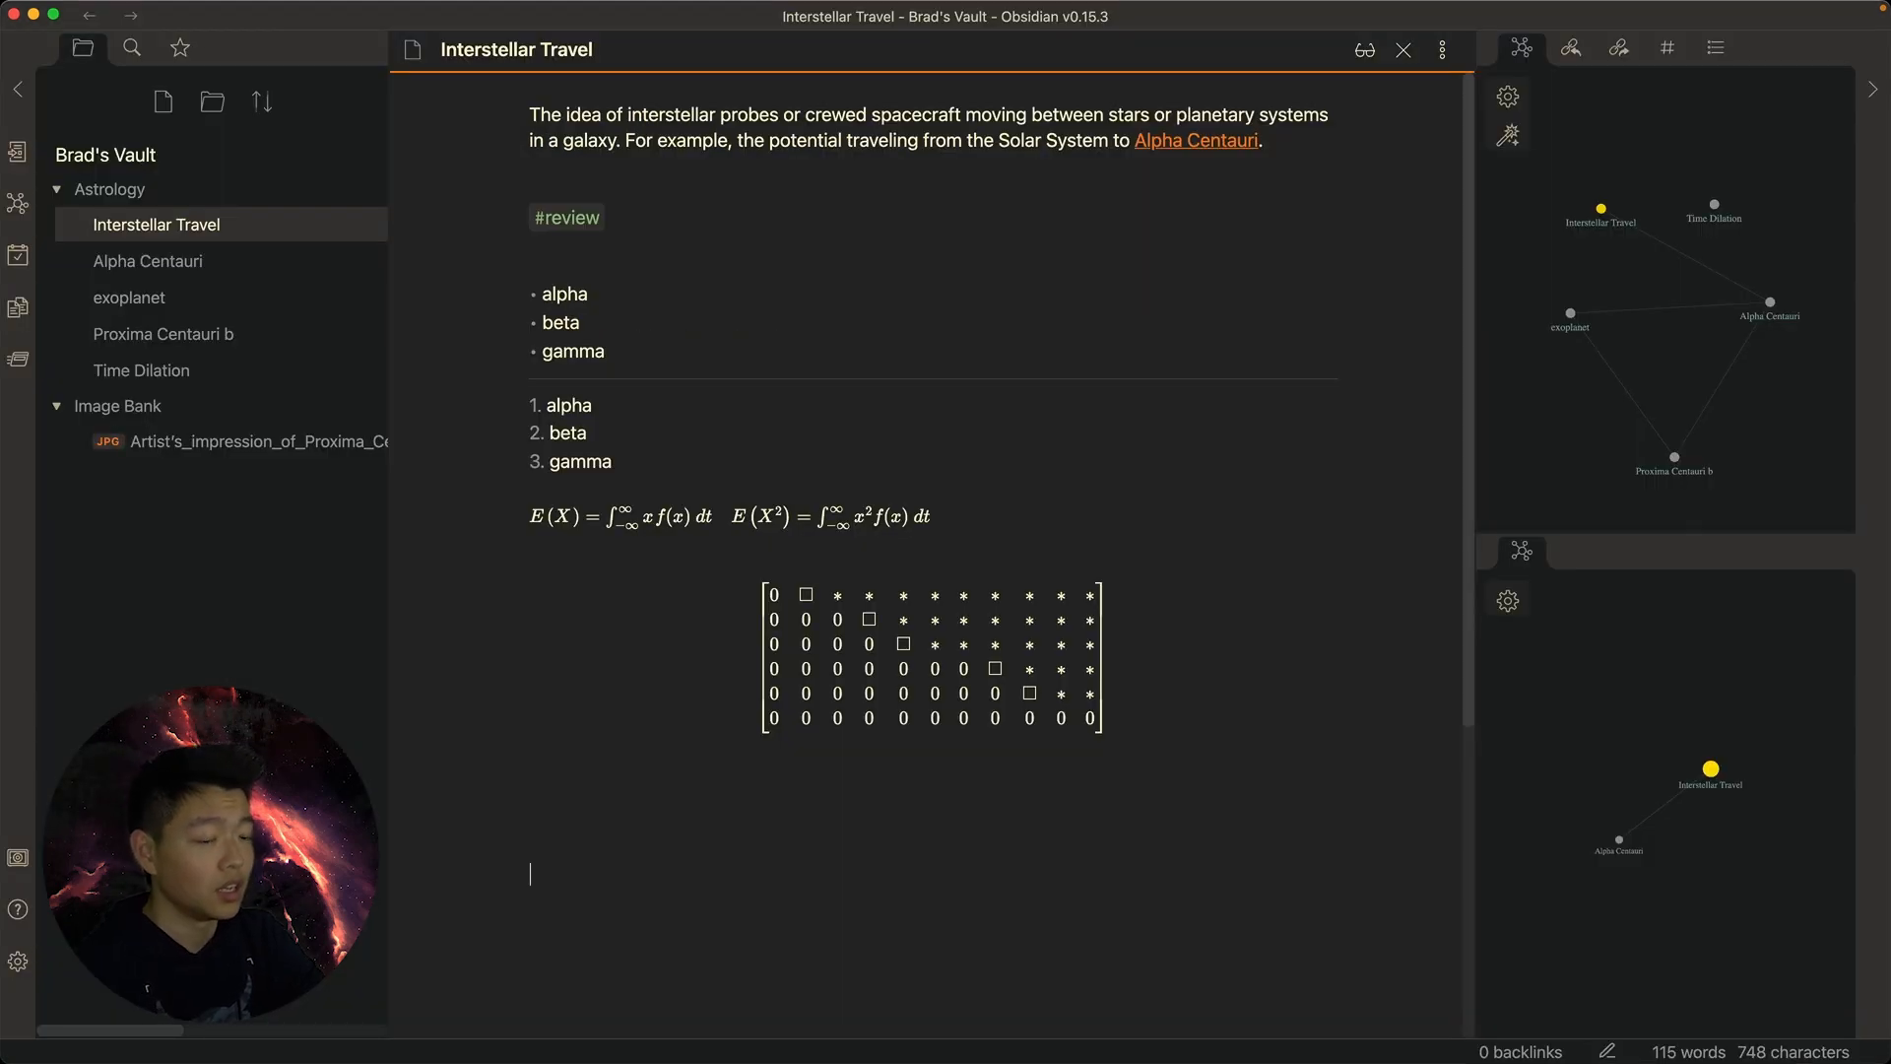
# Open the exoplanet note by searching the quick switcher for "exo", and find the word "planet" within it
pyautogui.press('super+o')
pyautogui.write('exo')
pyautogui.press('Return')
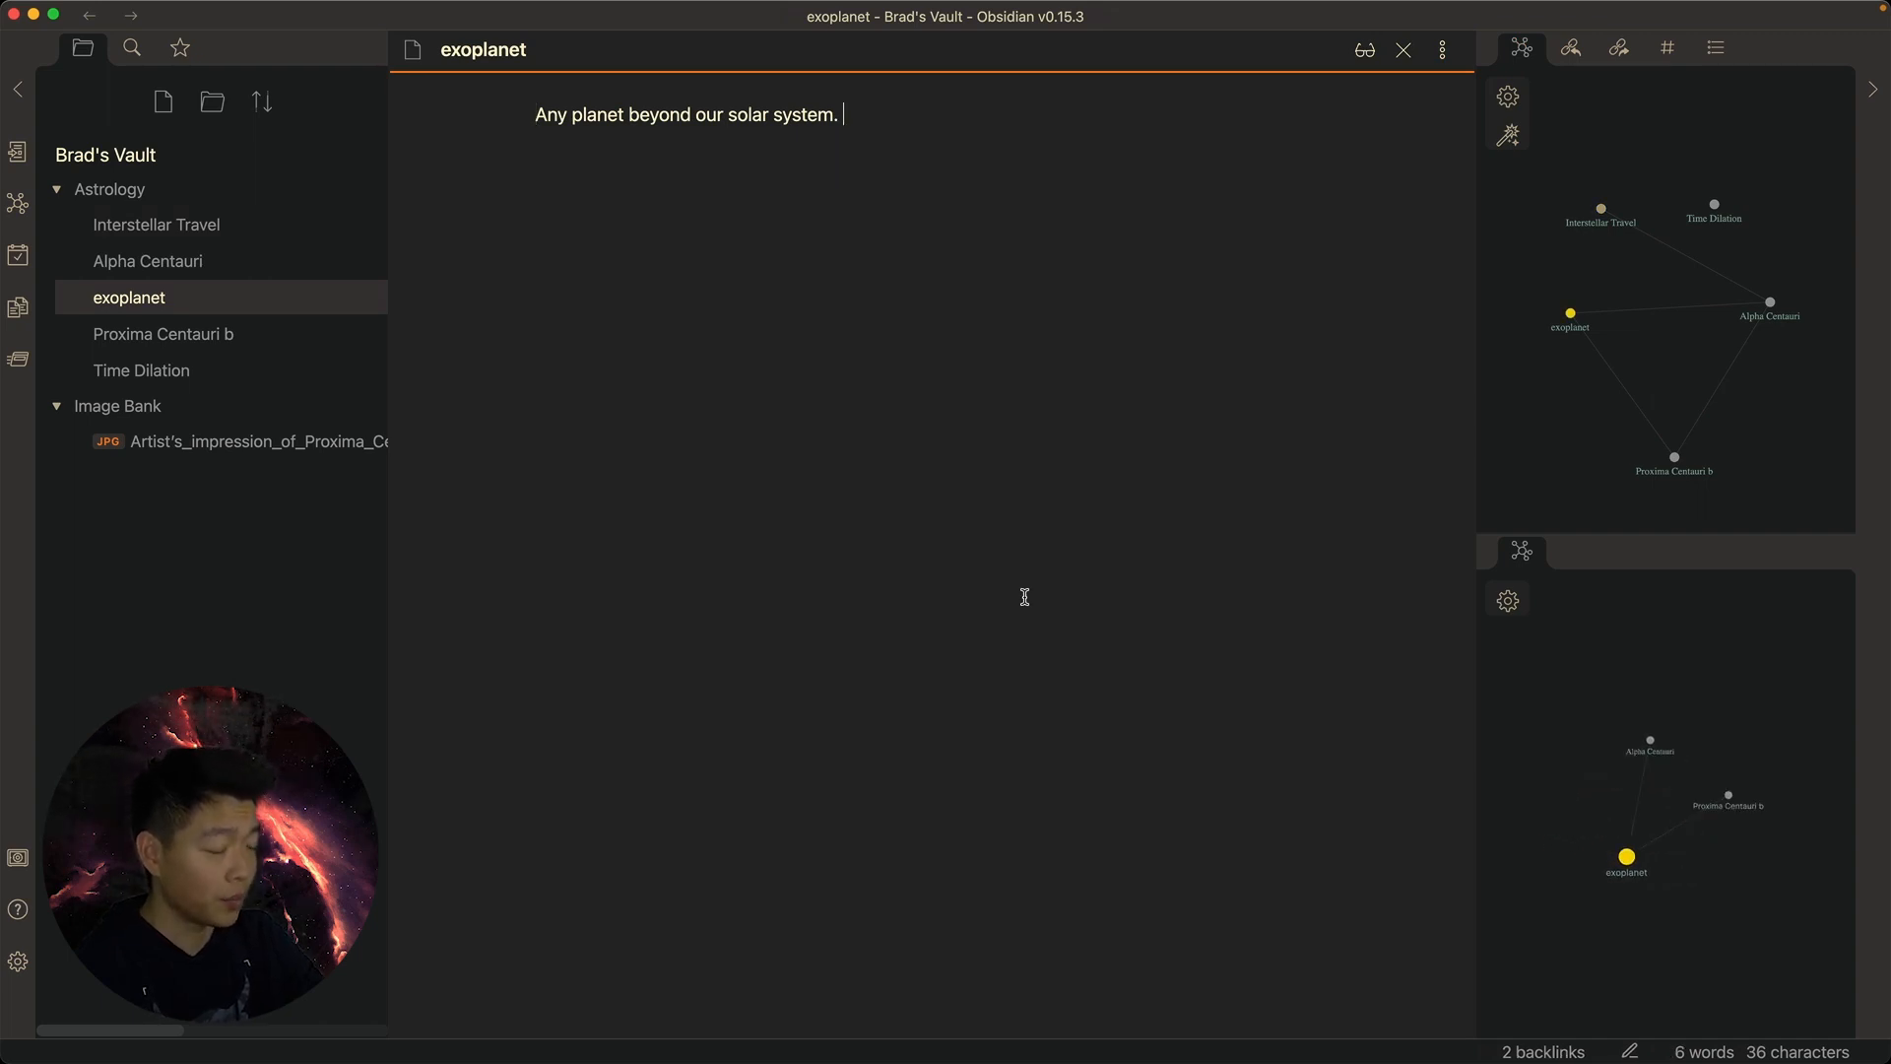
pyautogui.press('super+f')
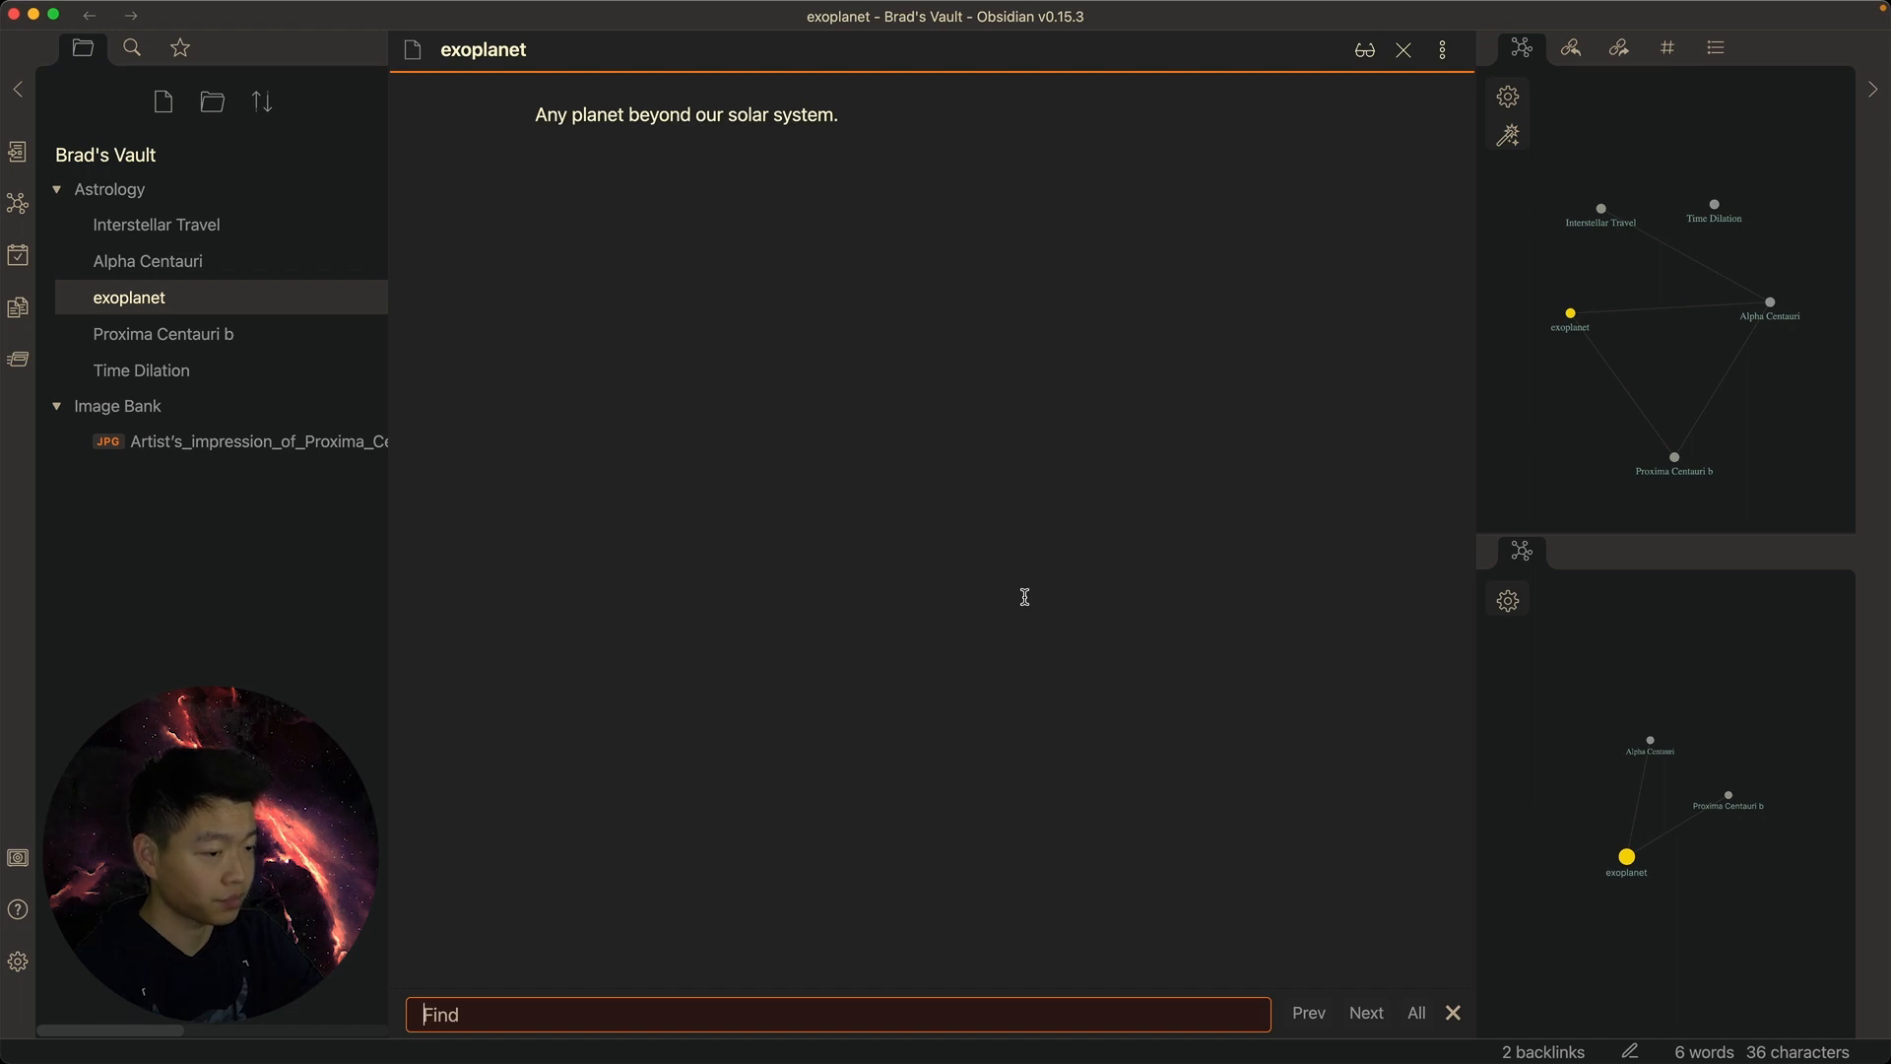
pyautogui.write('planet')
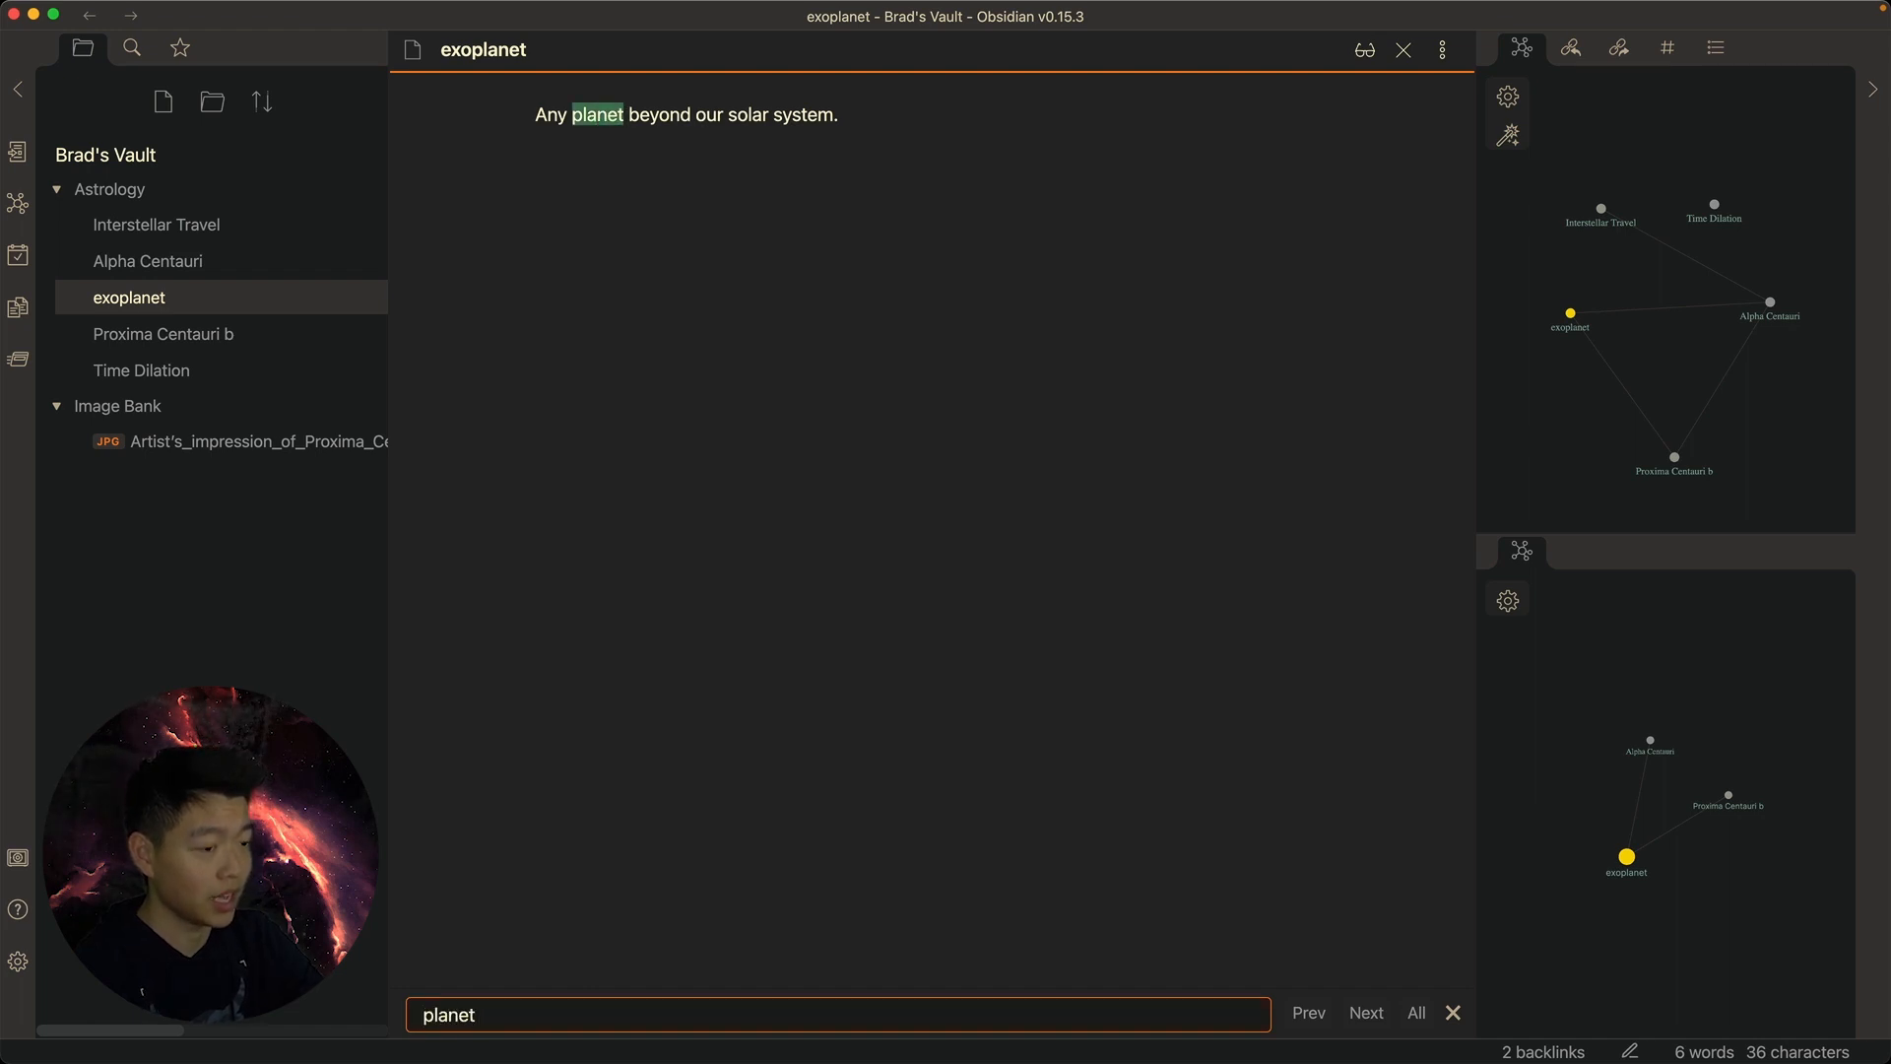
# Close the in-note find, search the whole vault for "4.2" and open the Proxima Centauri b match
pyautogui.press('Escape')
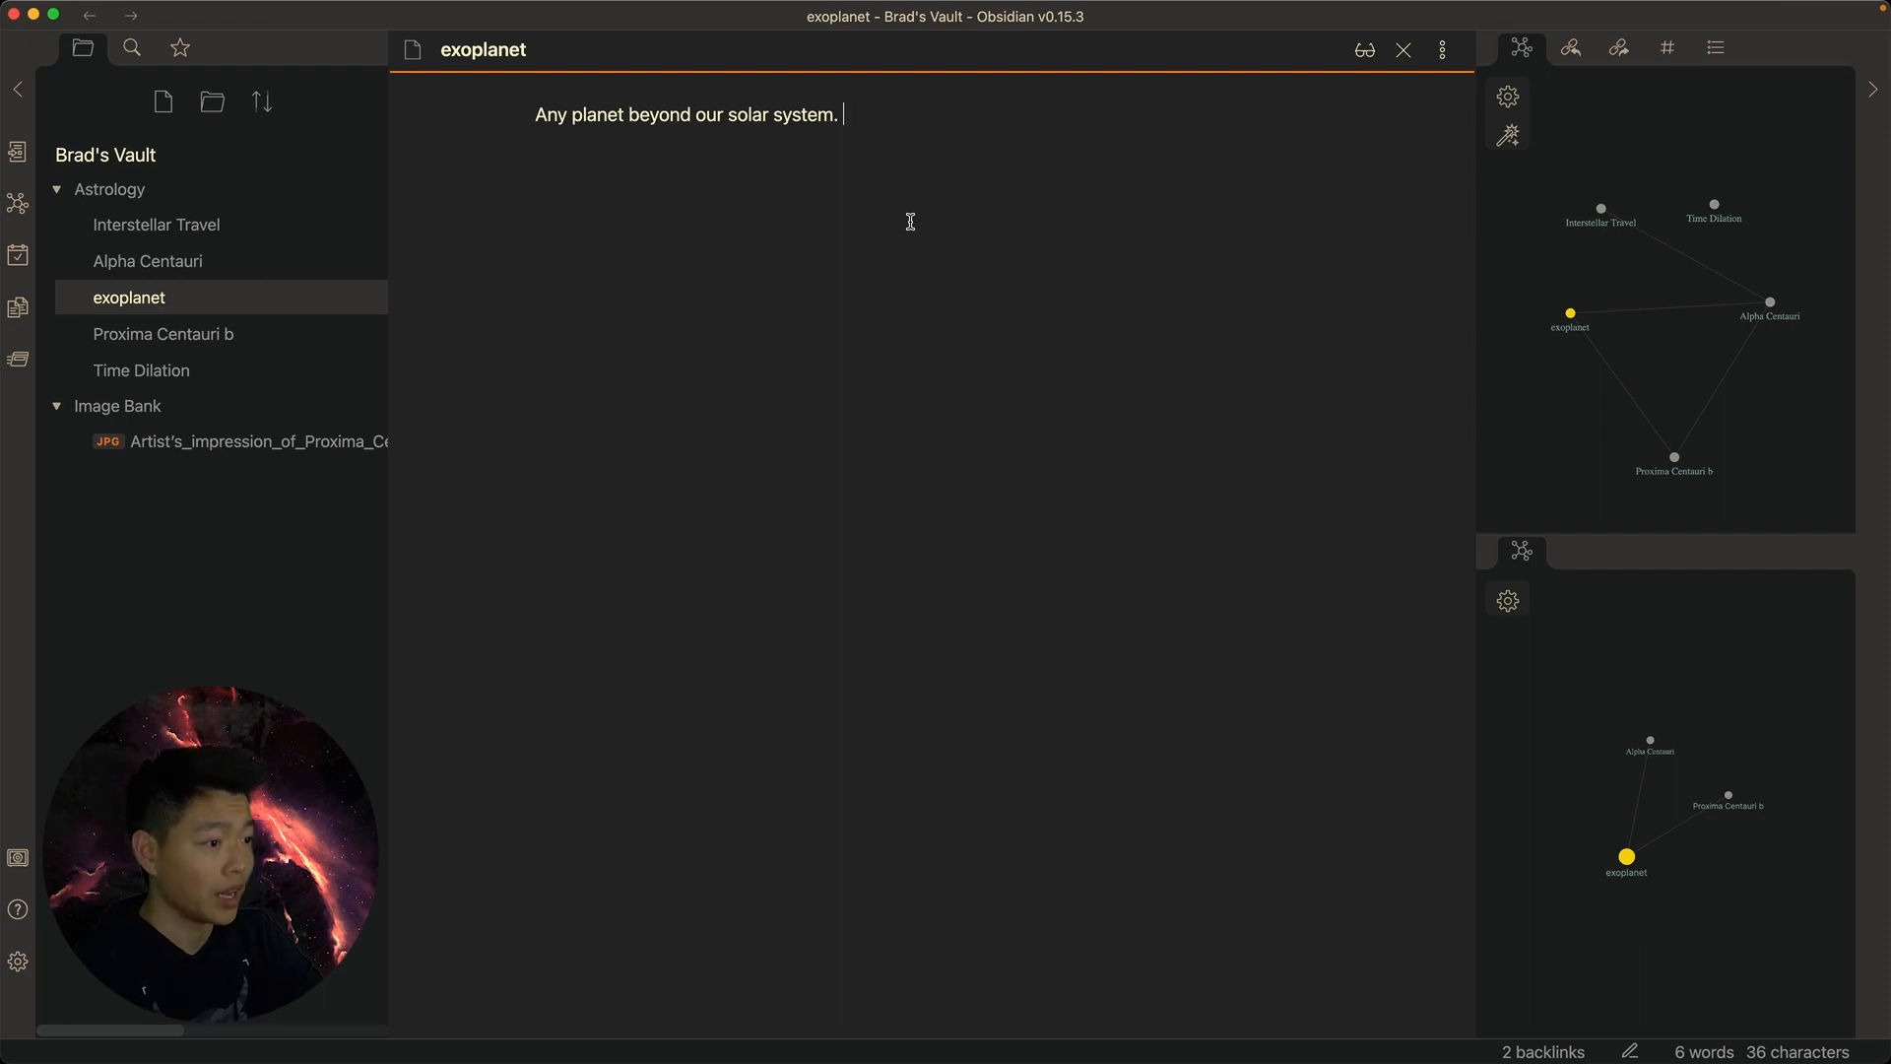
pyautogui.press('super+shift+f')
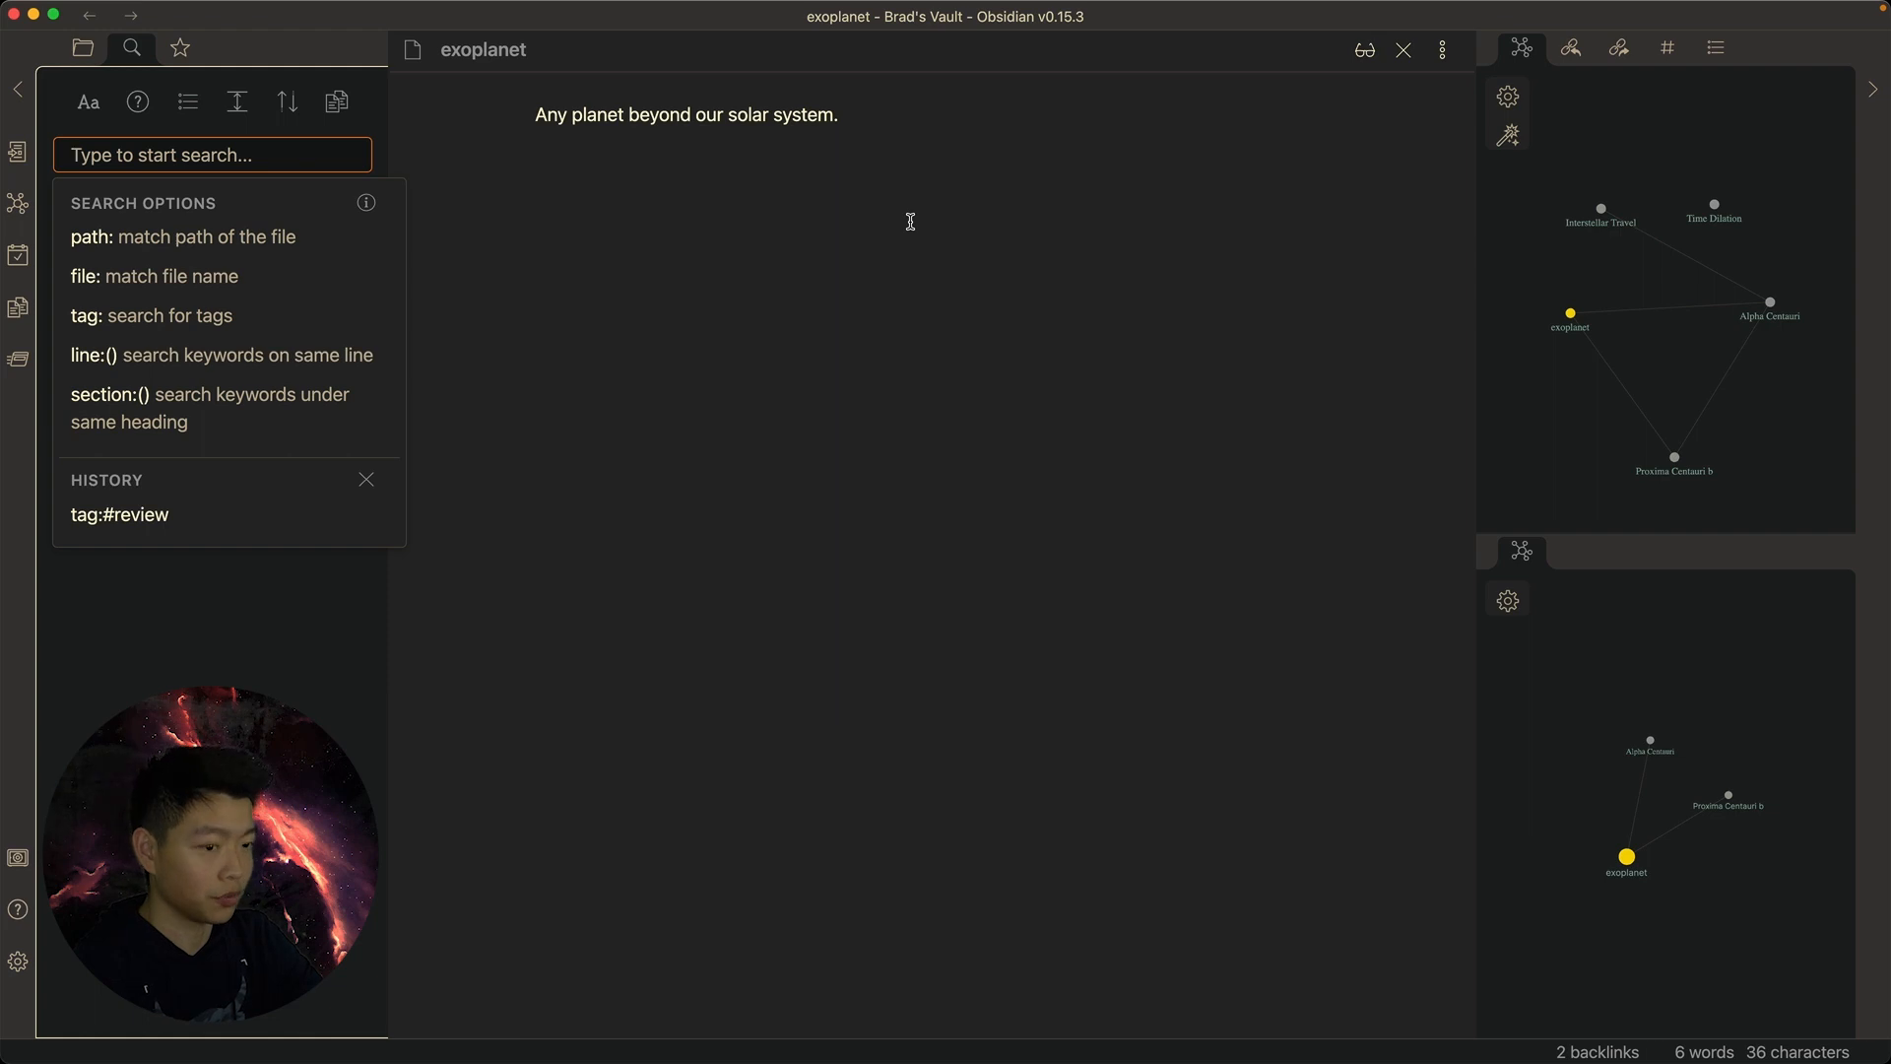
pyautogui.write('4.2')
pyautogui.press('Down')
pyautogui.press('Return')
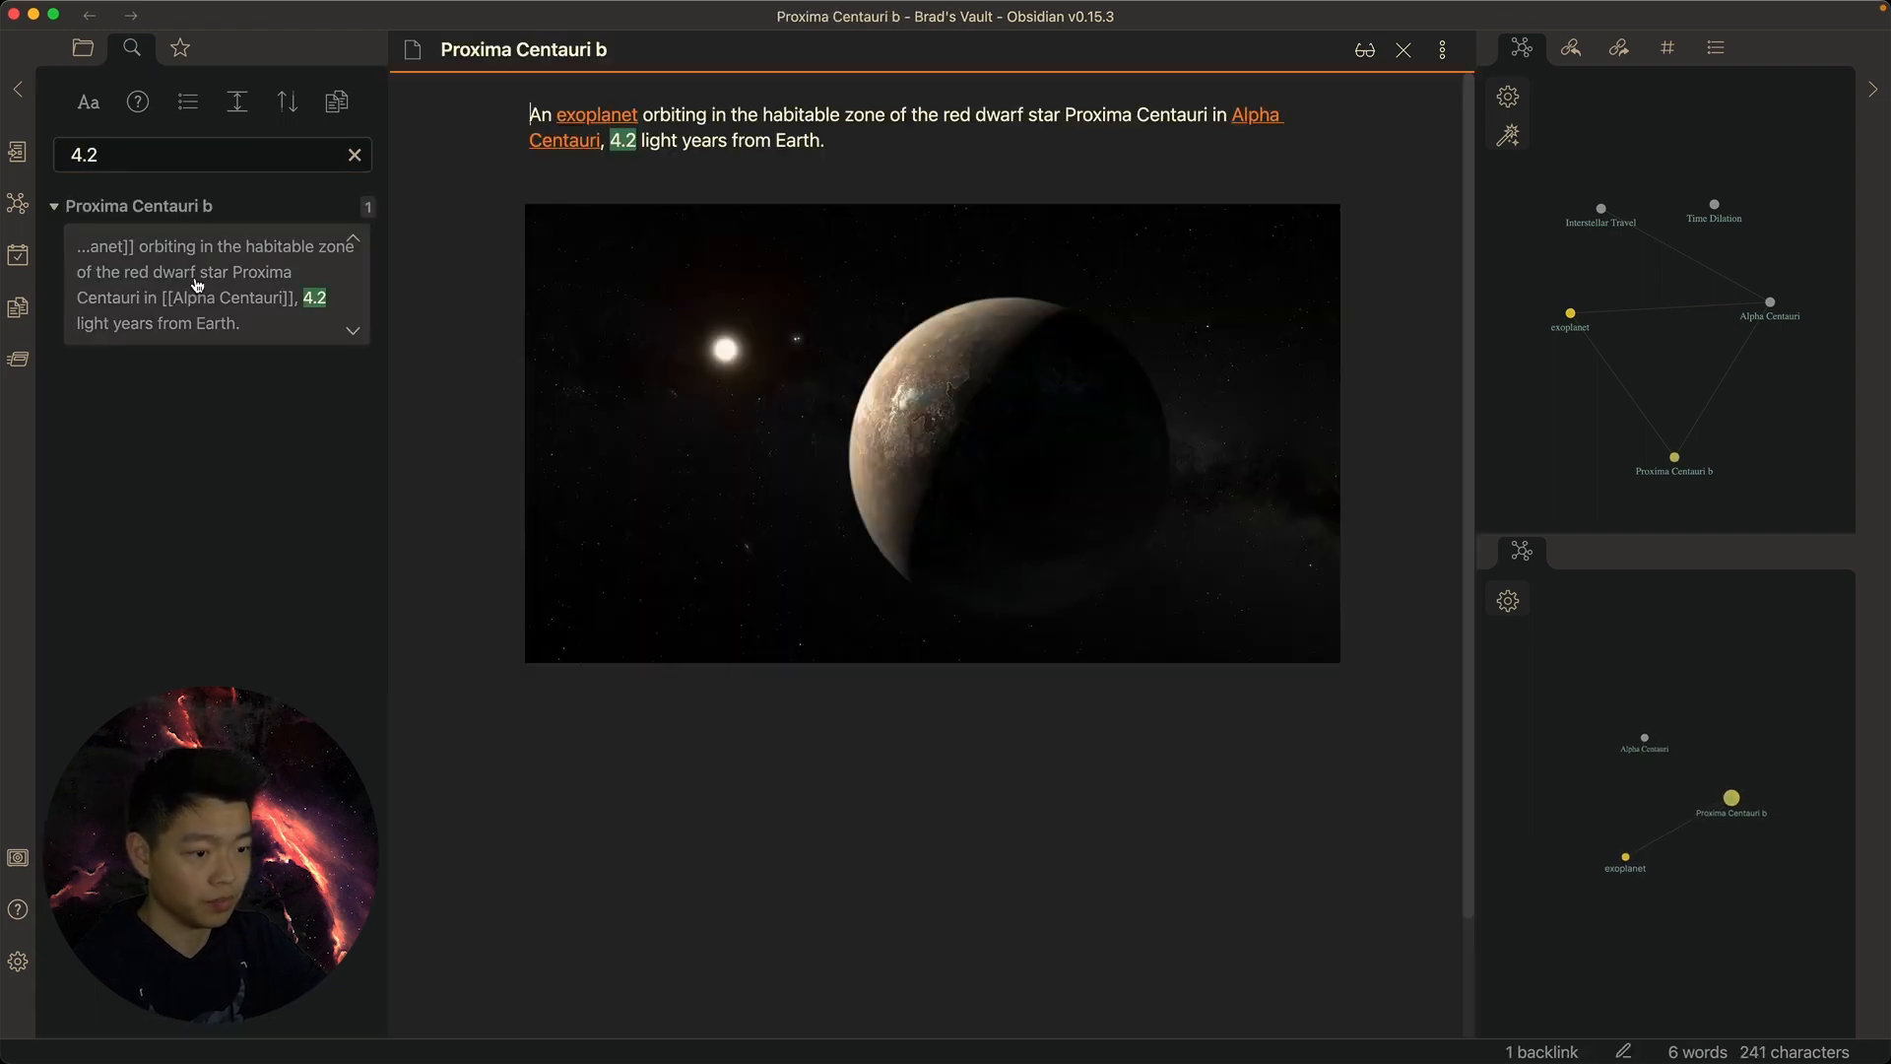
pyautogui.click(922, 181)
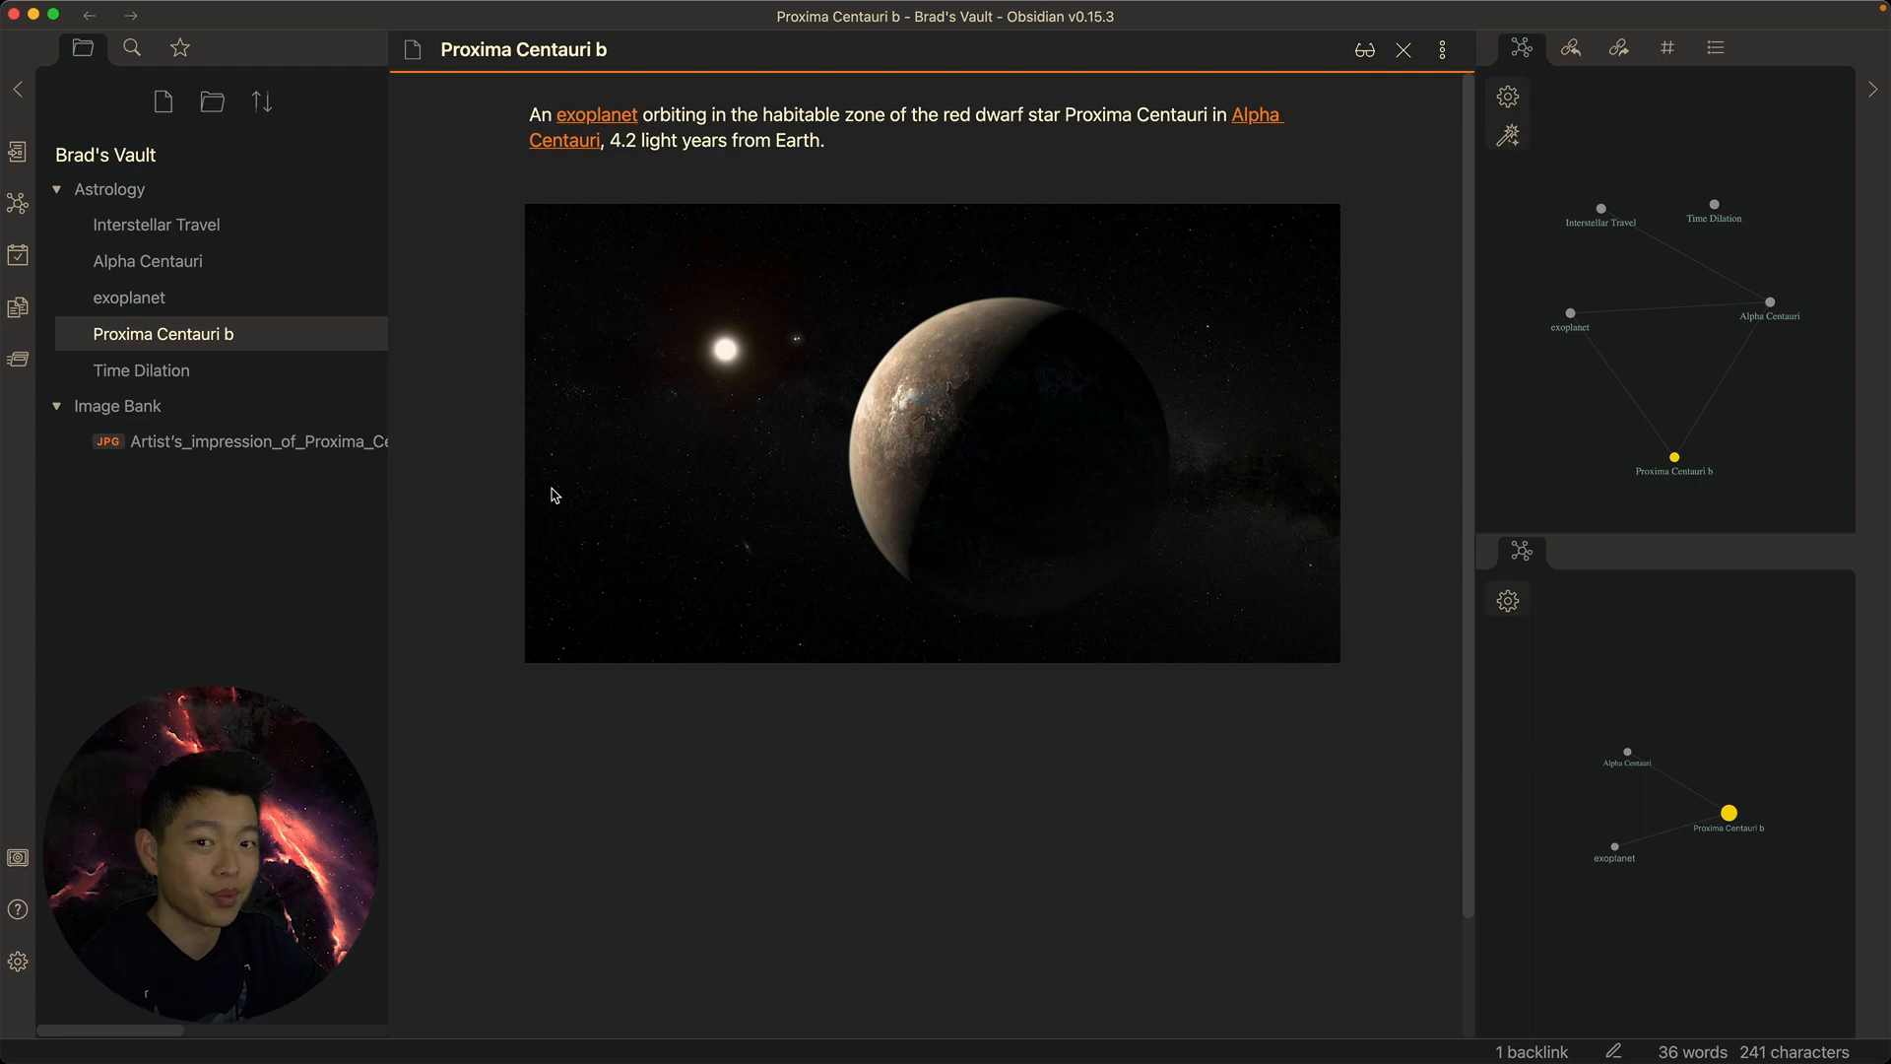
# Turn off Restricted Mode for community plugins in the settings and open the community plugin browser
pyautogui.click(17, 958)
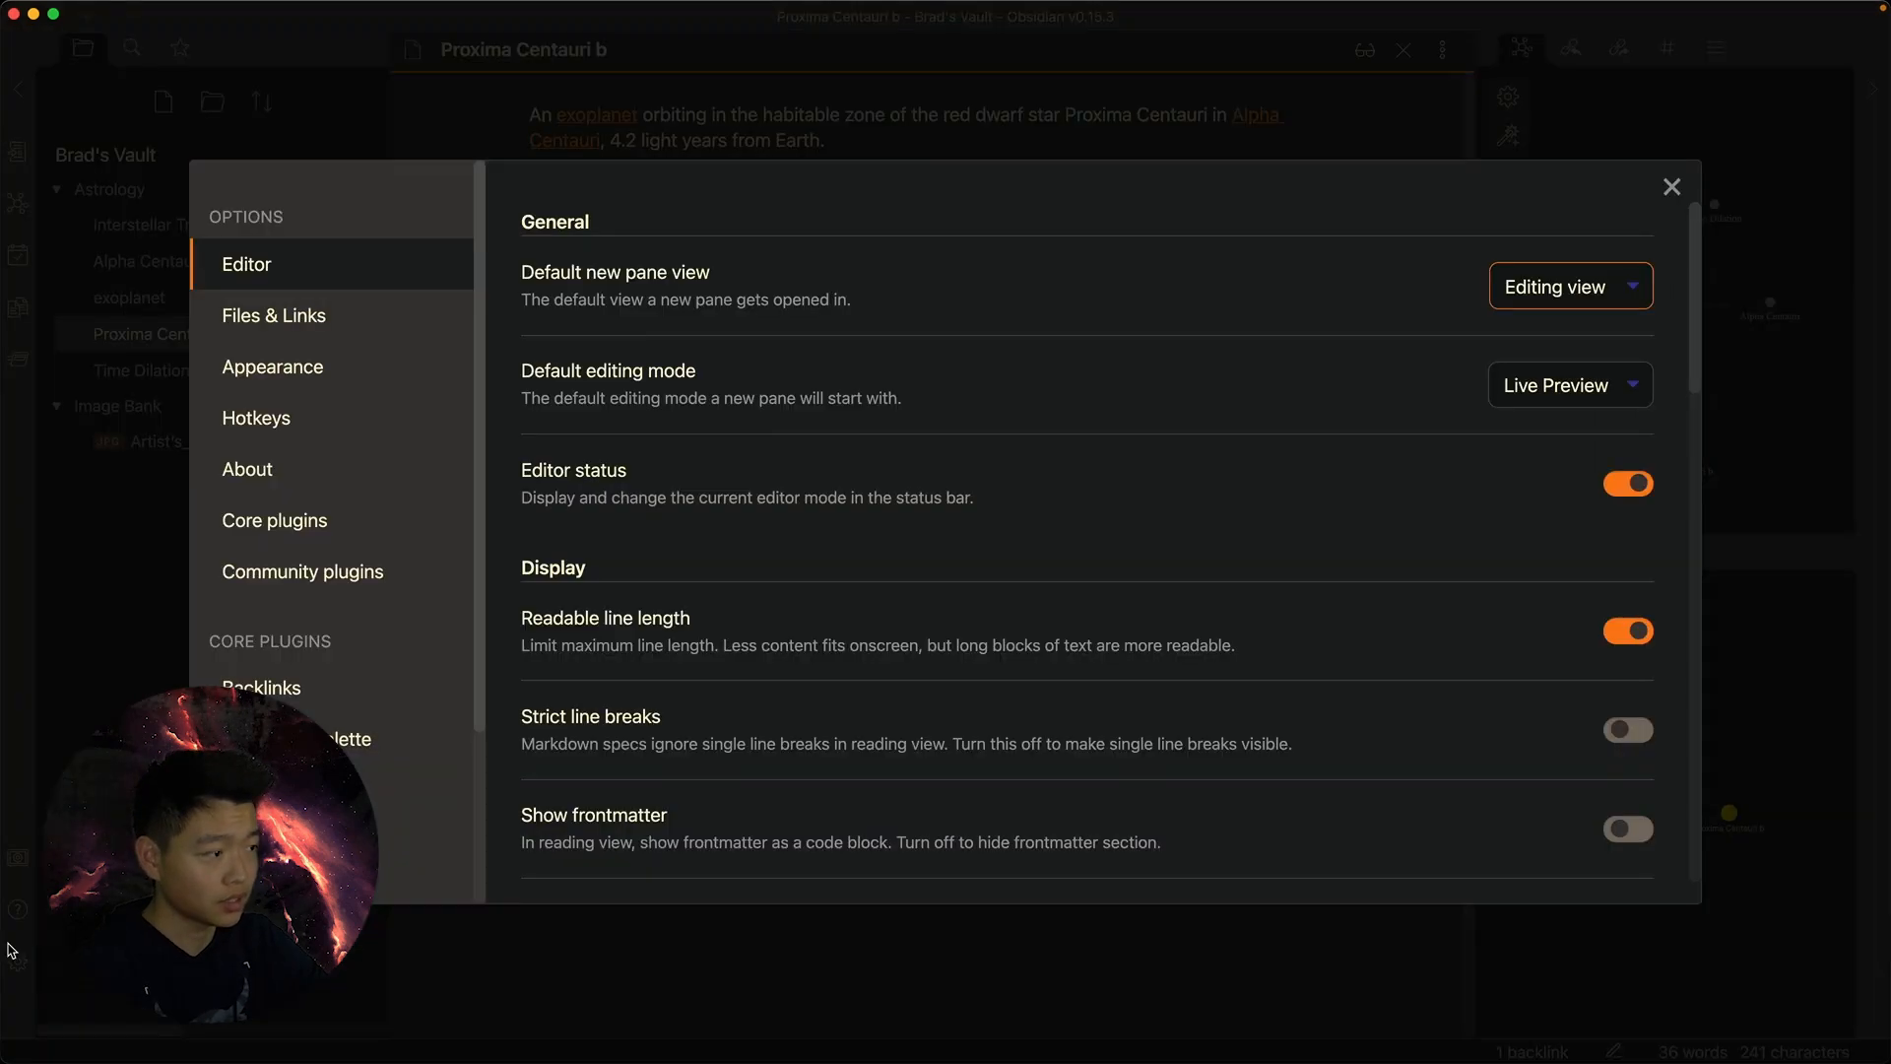
pyautogui.click(359, 573)
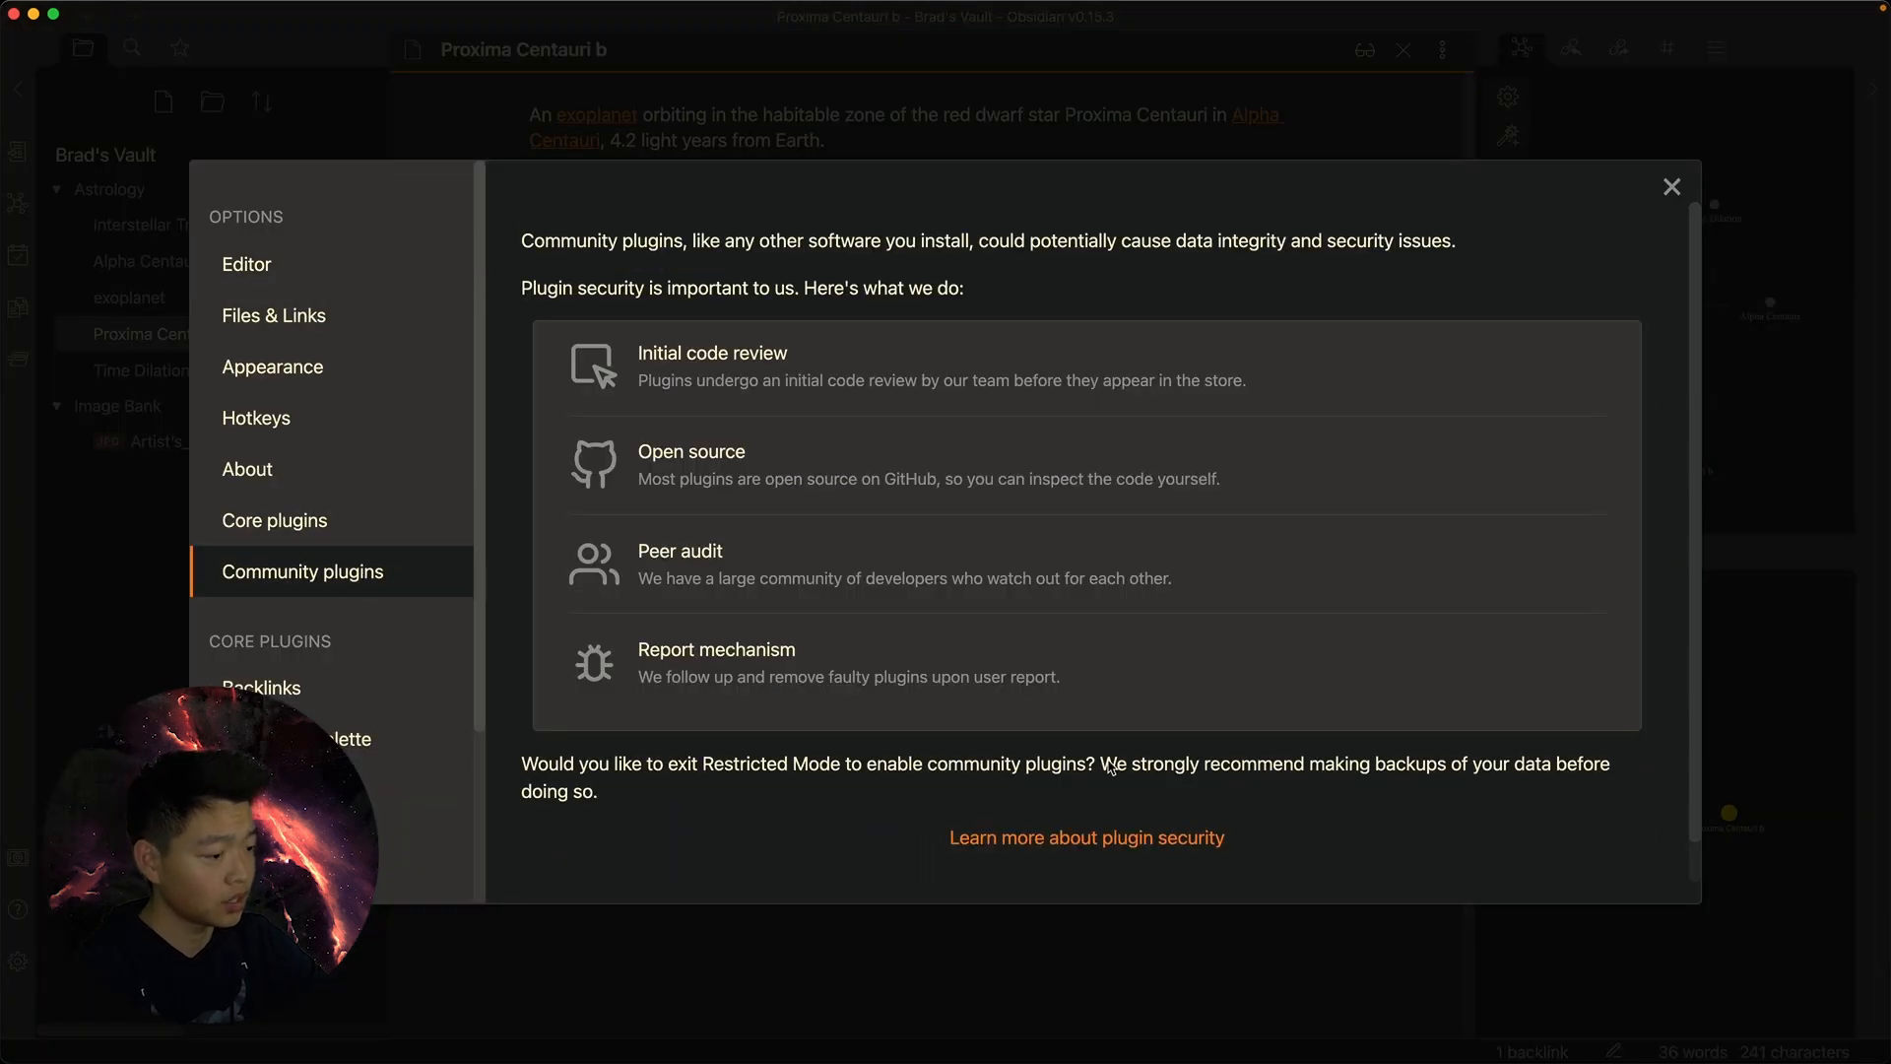
pyautogui.scroll(-1, 1104, 773)
pyautogui.click(1086, 858)
pyautogui.click(1609, 331)
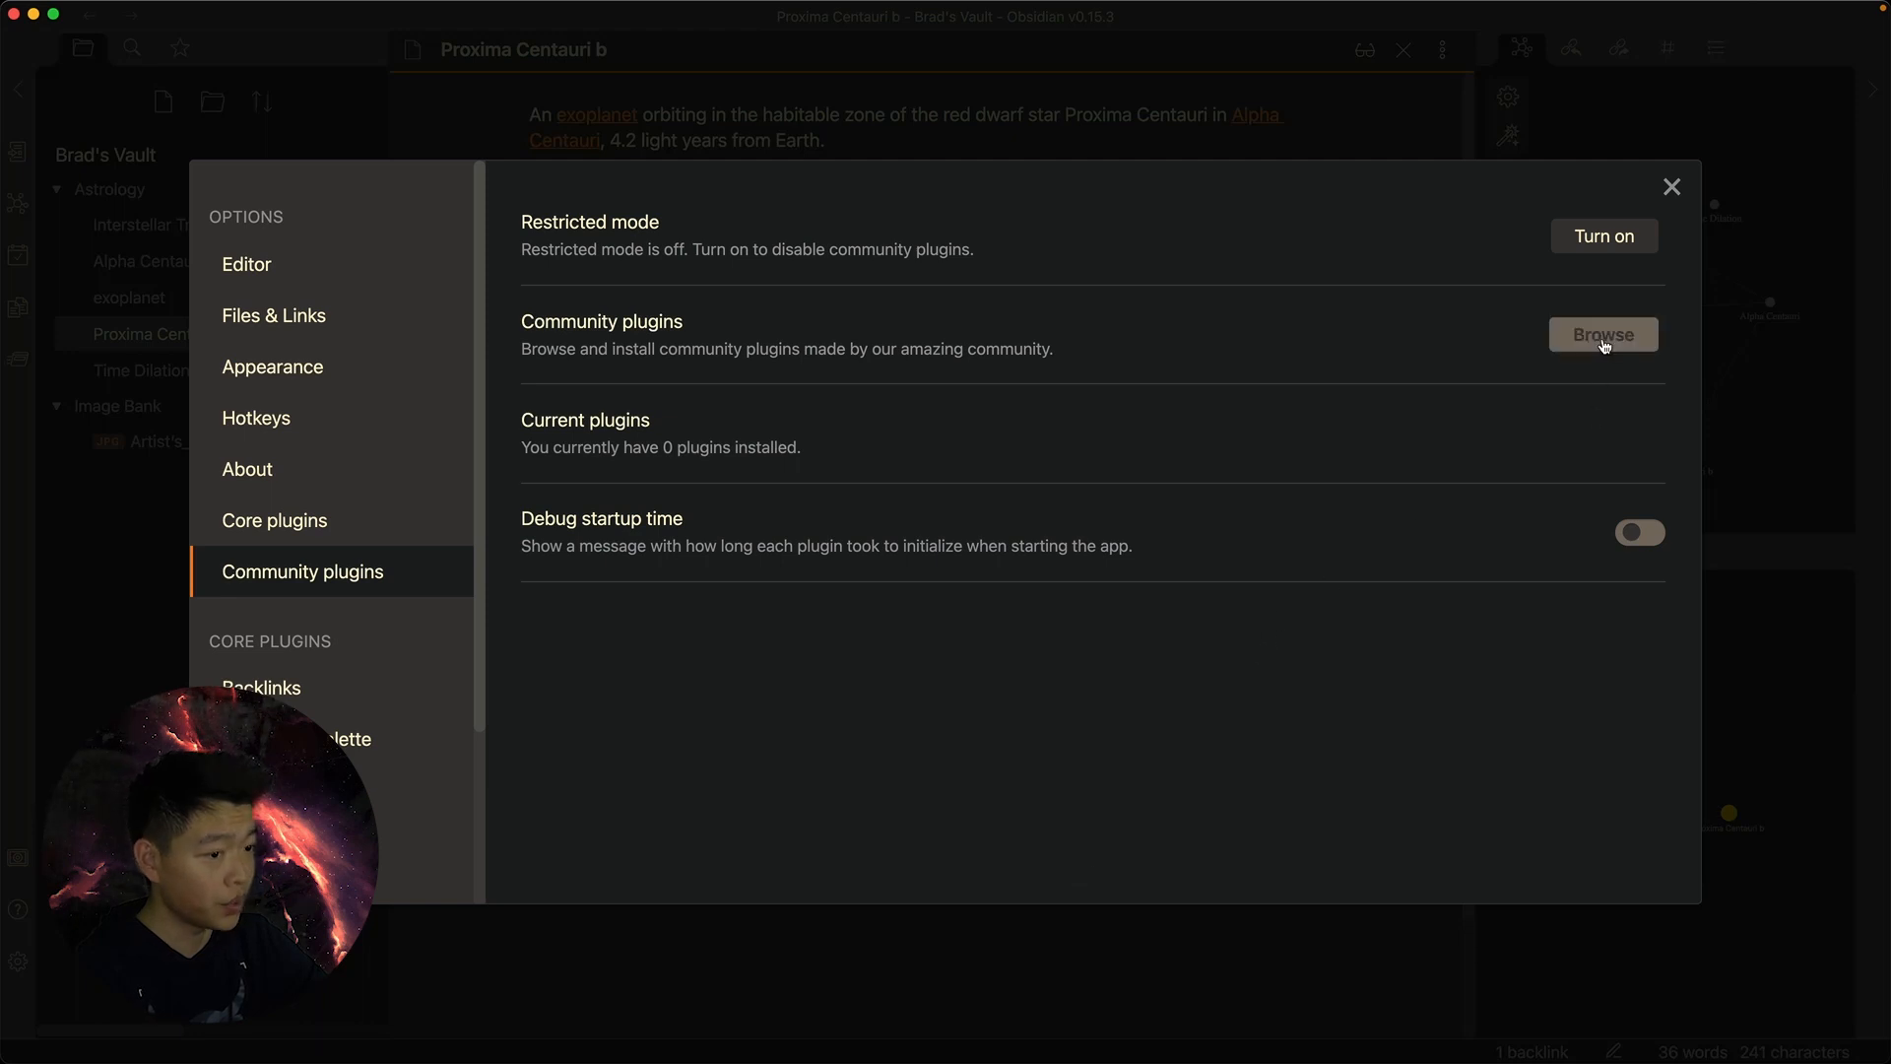
# Find the Quick Switcher++ plugin by searching for "quick switch", install and enable it, and close the settings
pyautogui.write('quick switch')
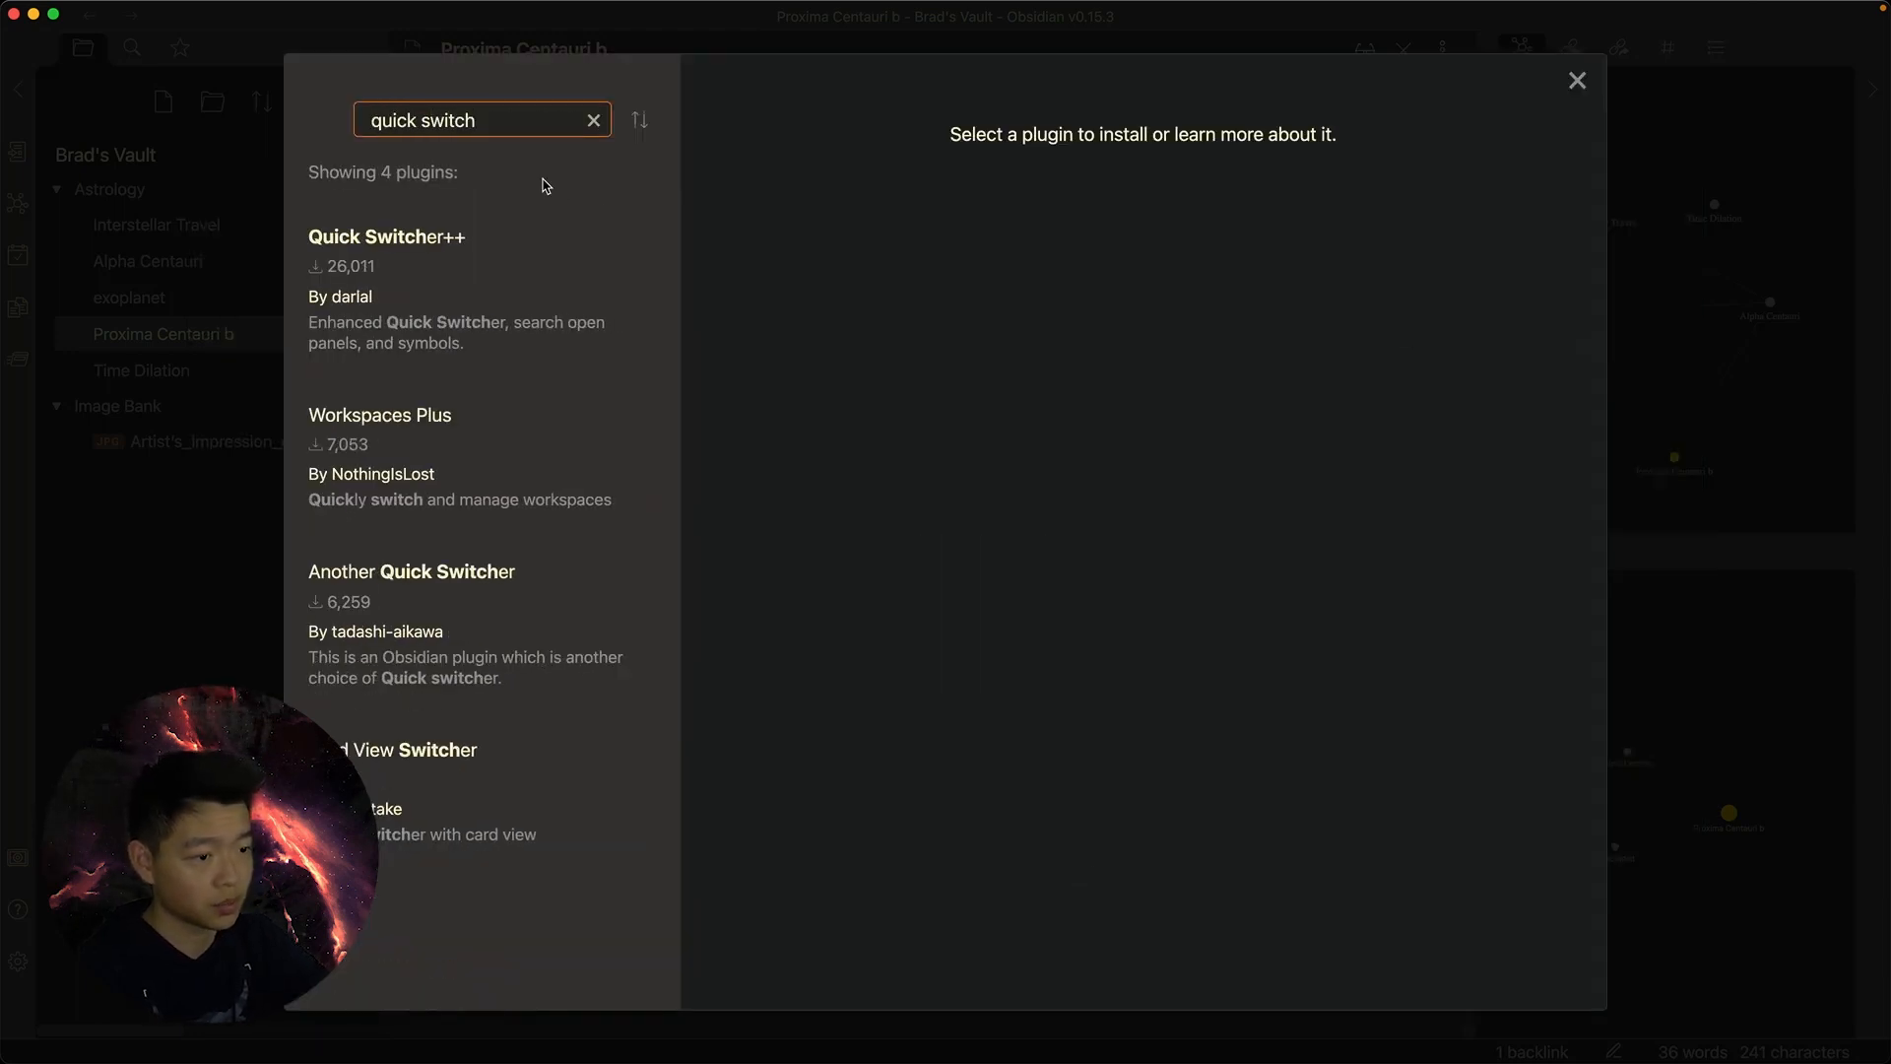
pyautogui.click(482, 213)
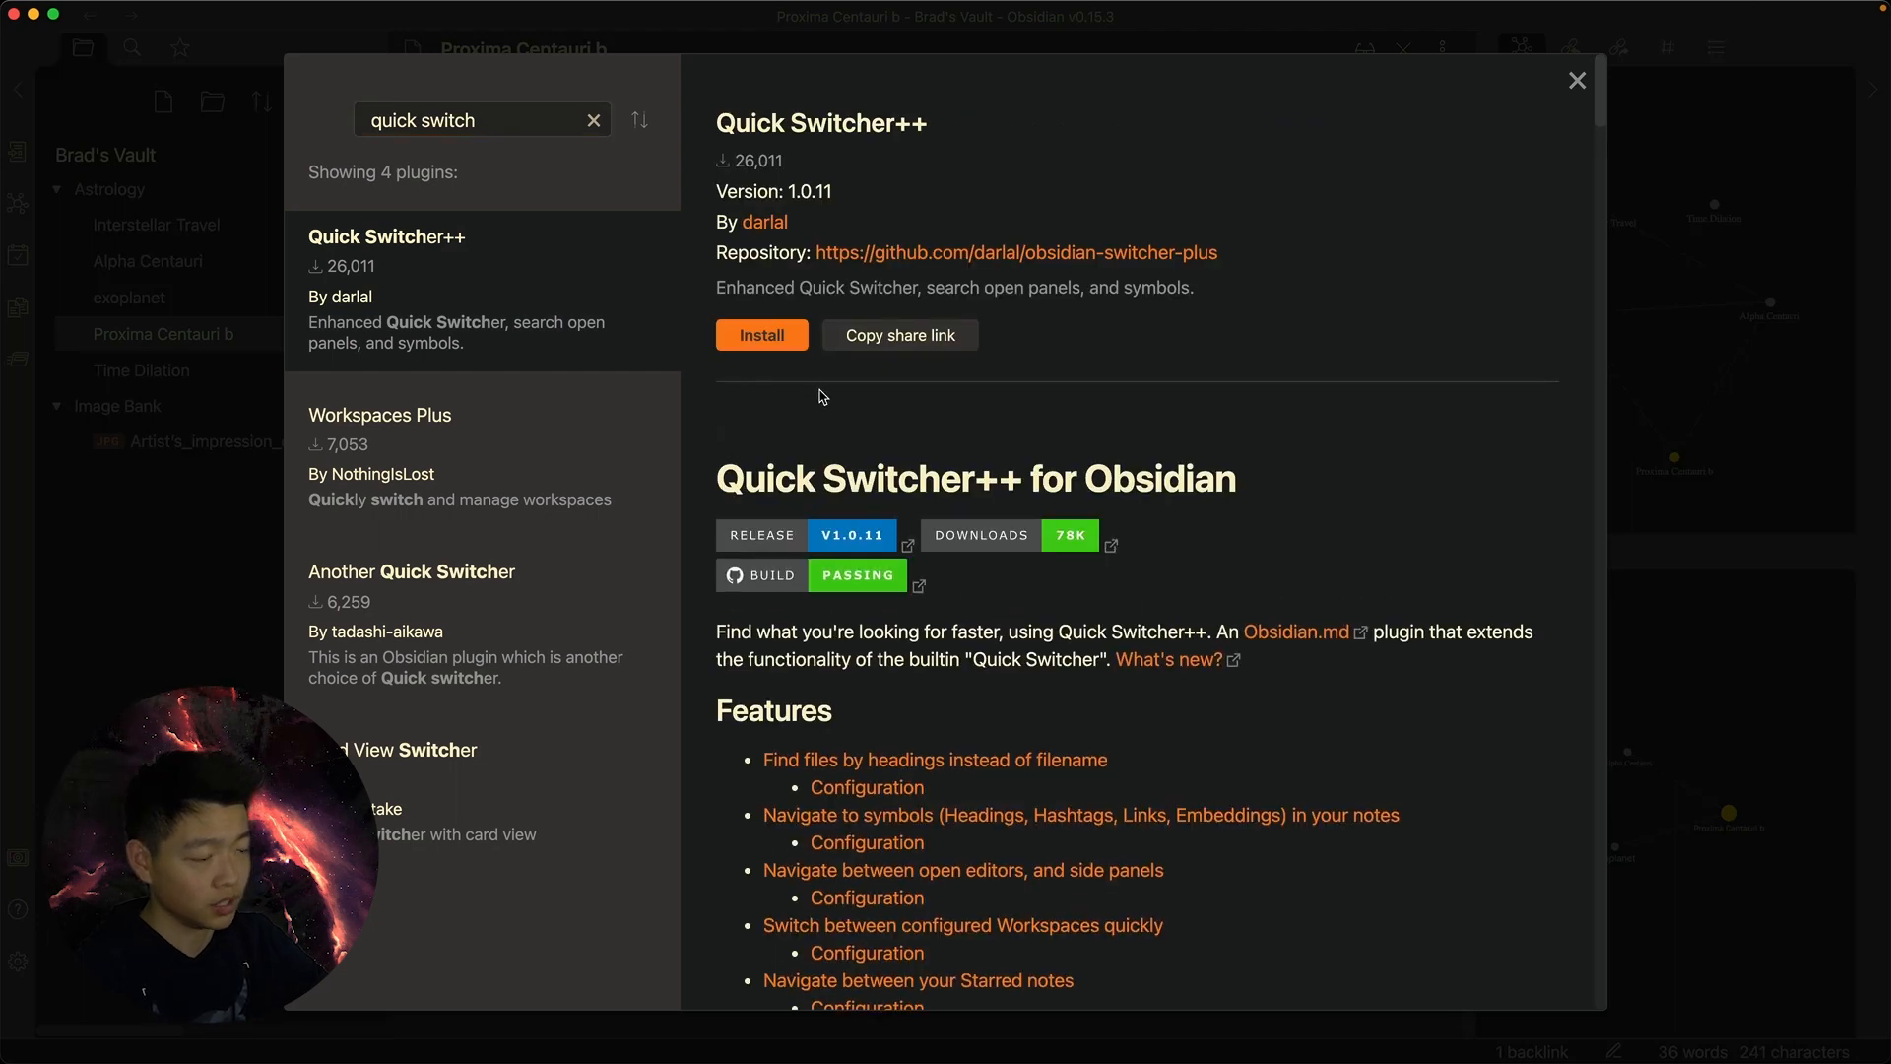
pyautogui.click(766, 346)
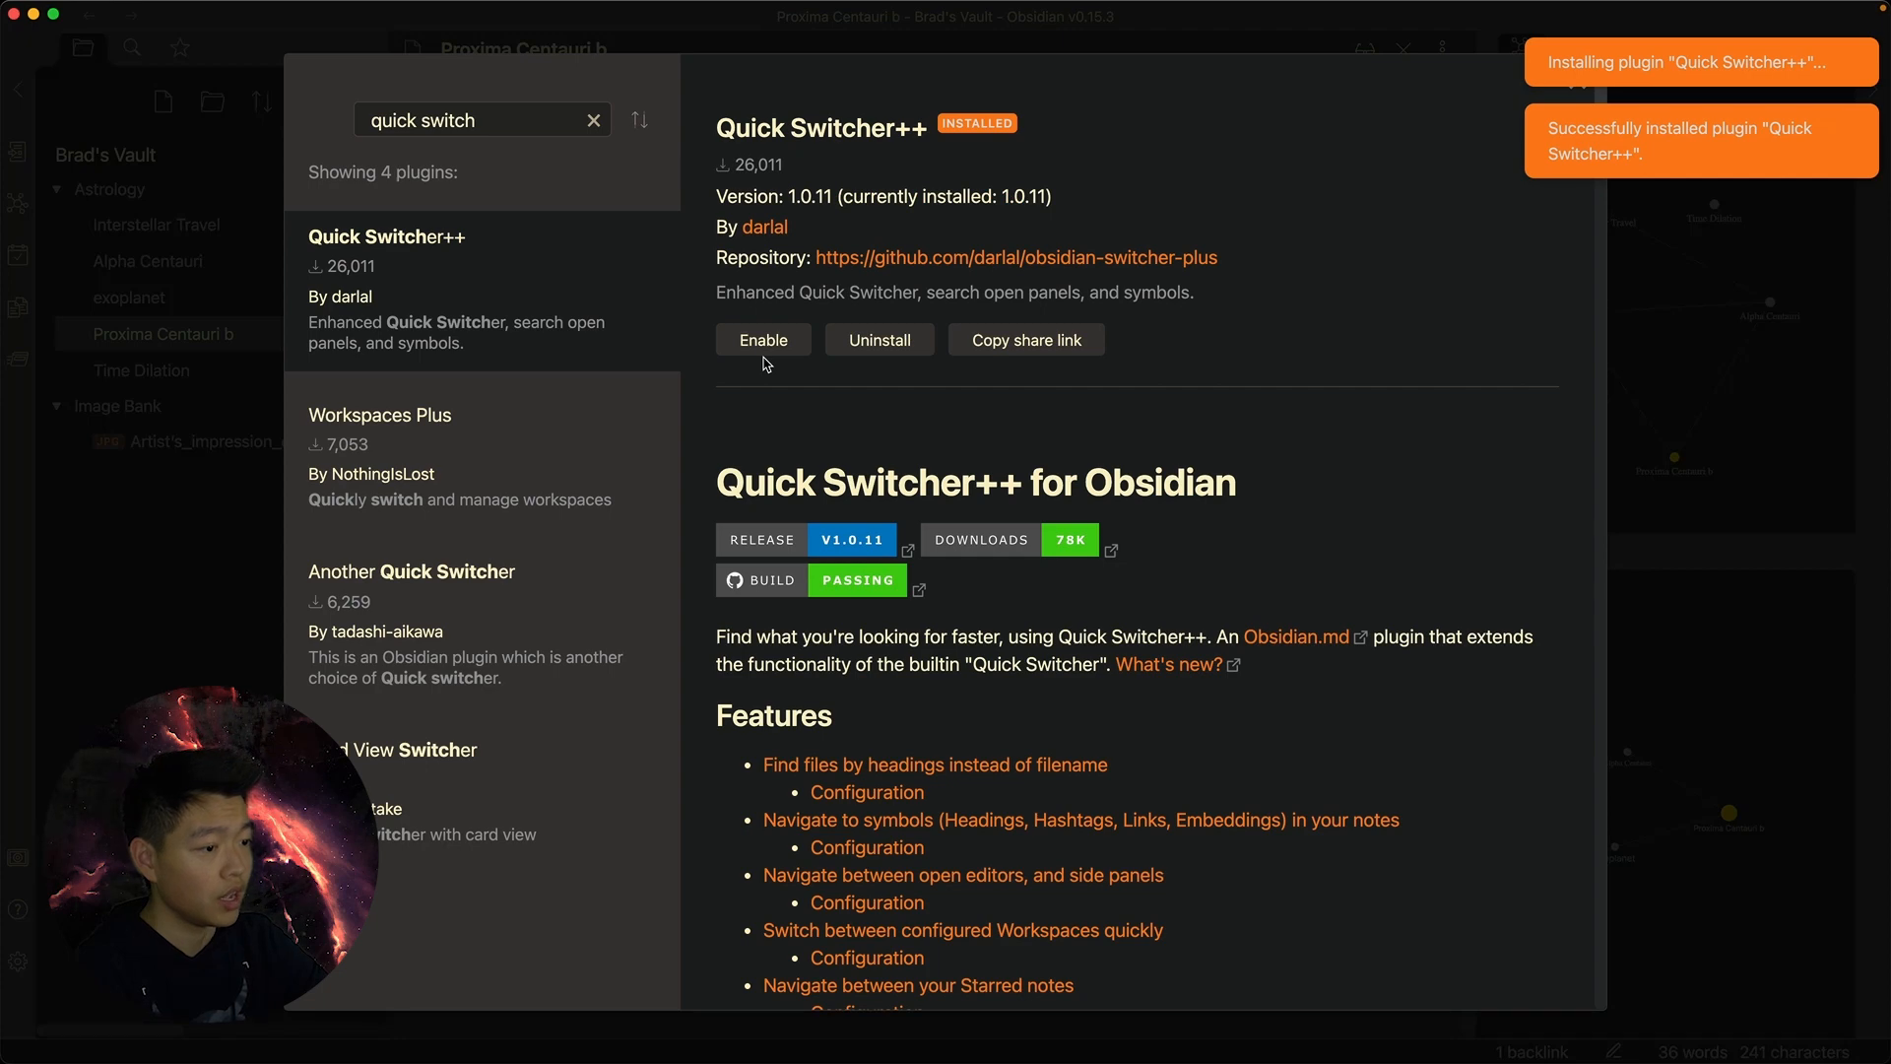
pyautogui.click(768, 344)
pyautogui.press('Escape')
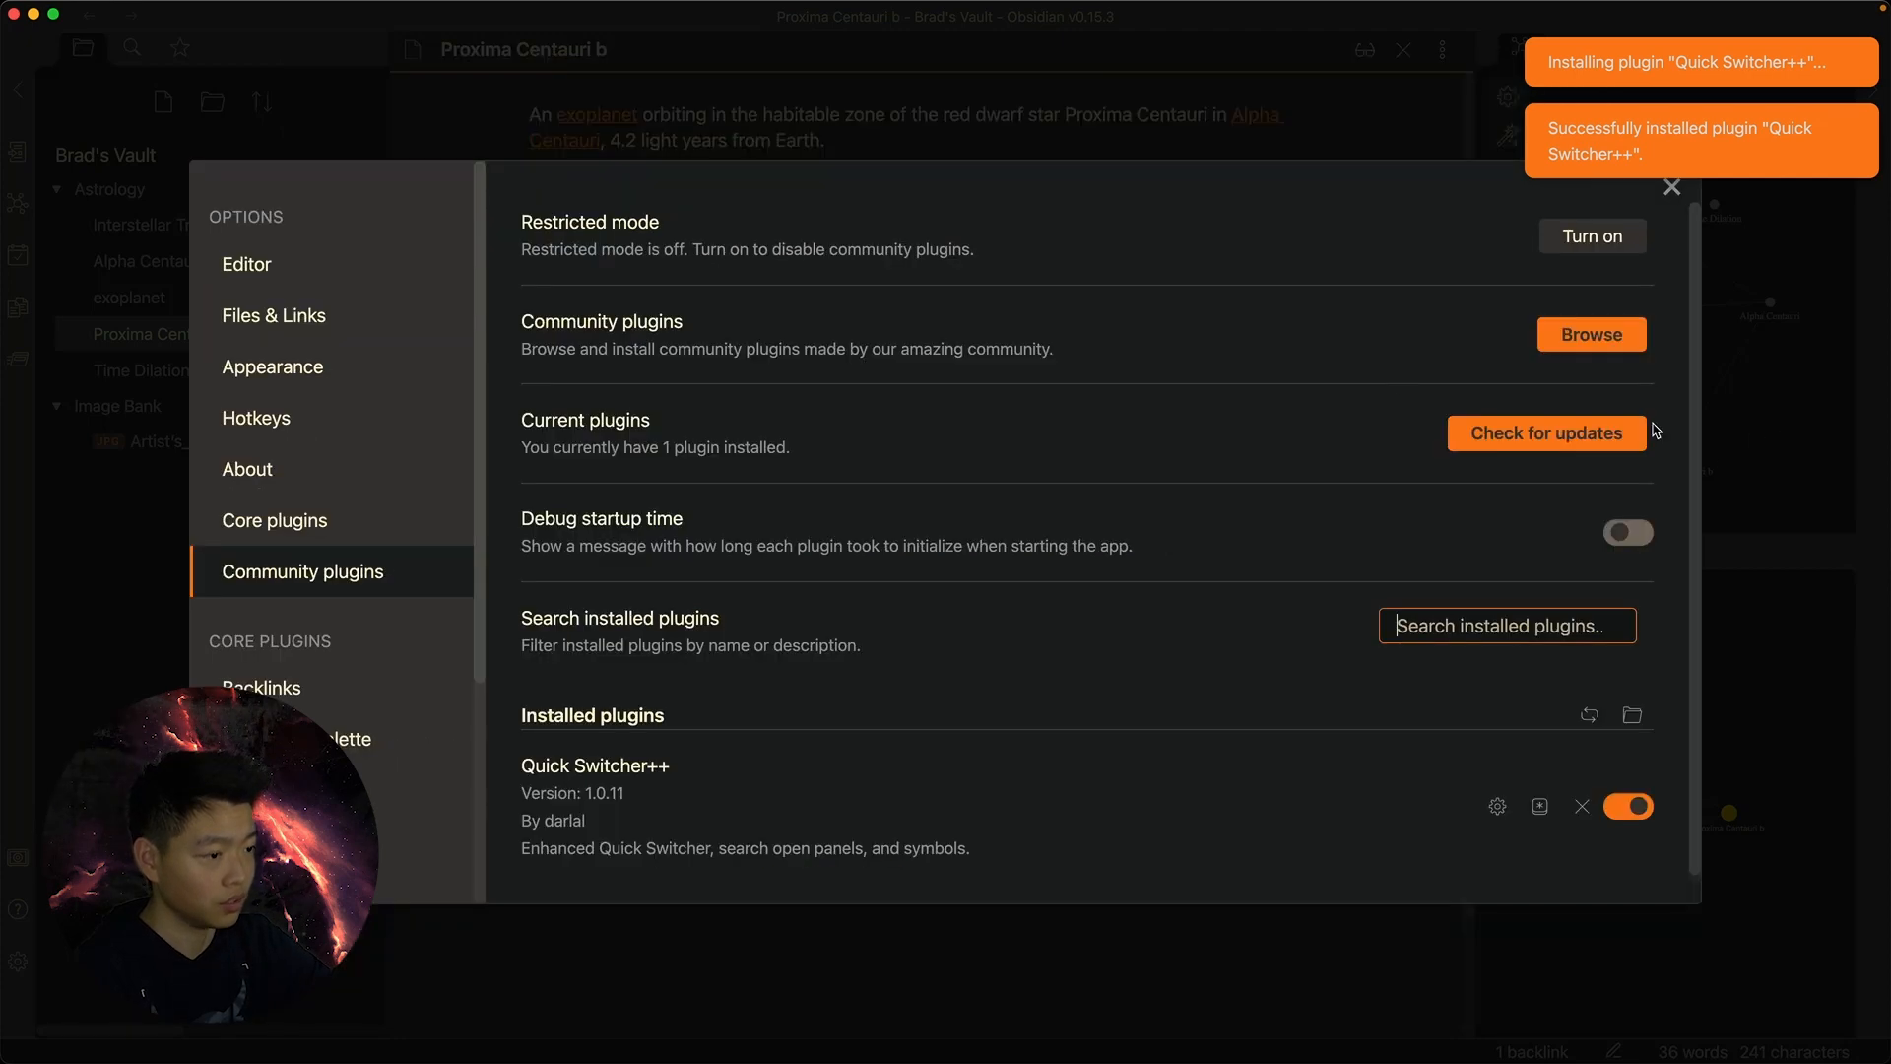
pyautogui.press('Escape')
# Assign the hotkey ⌘L to Quick Switcher++: Open in Headings Mode, filtering the hotkey list by "quick", and close the settings
pyautogui.click(18, 962)
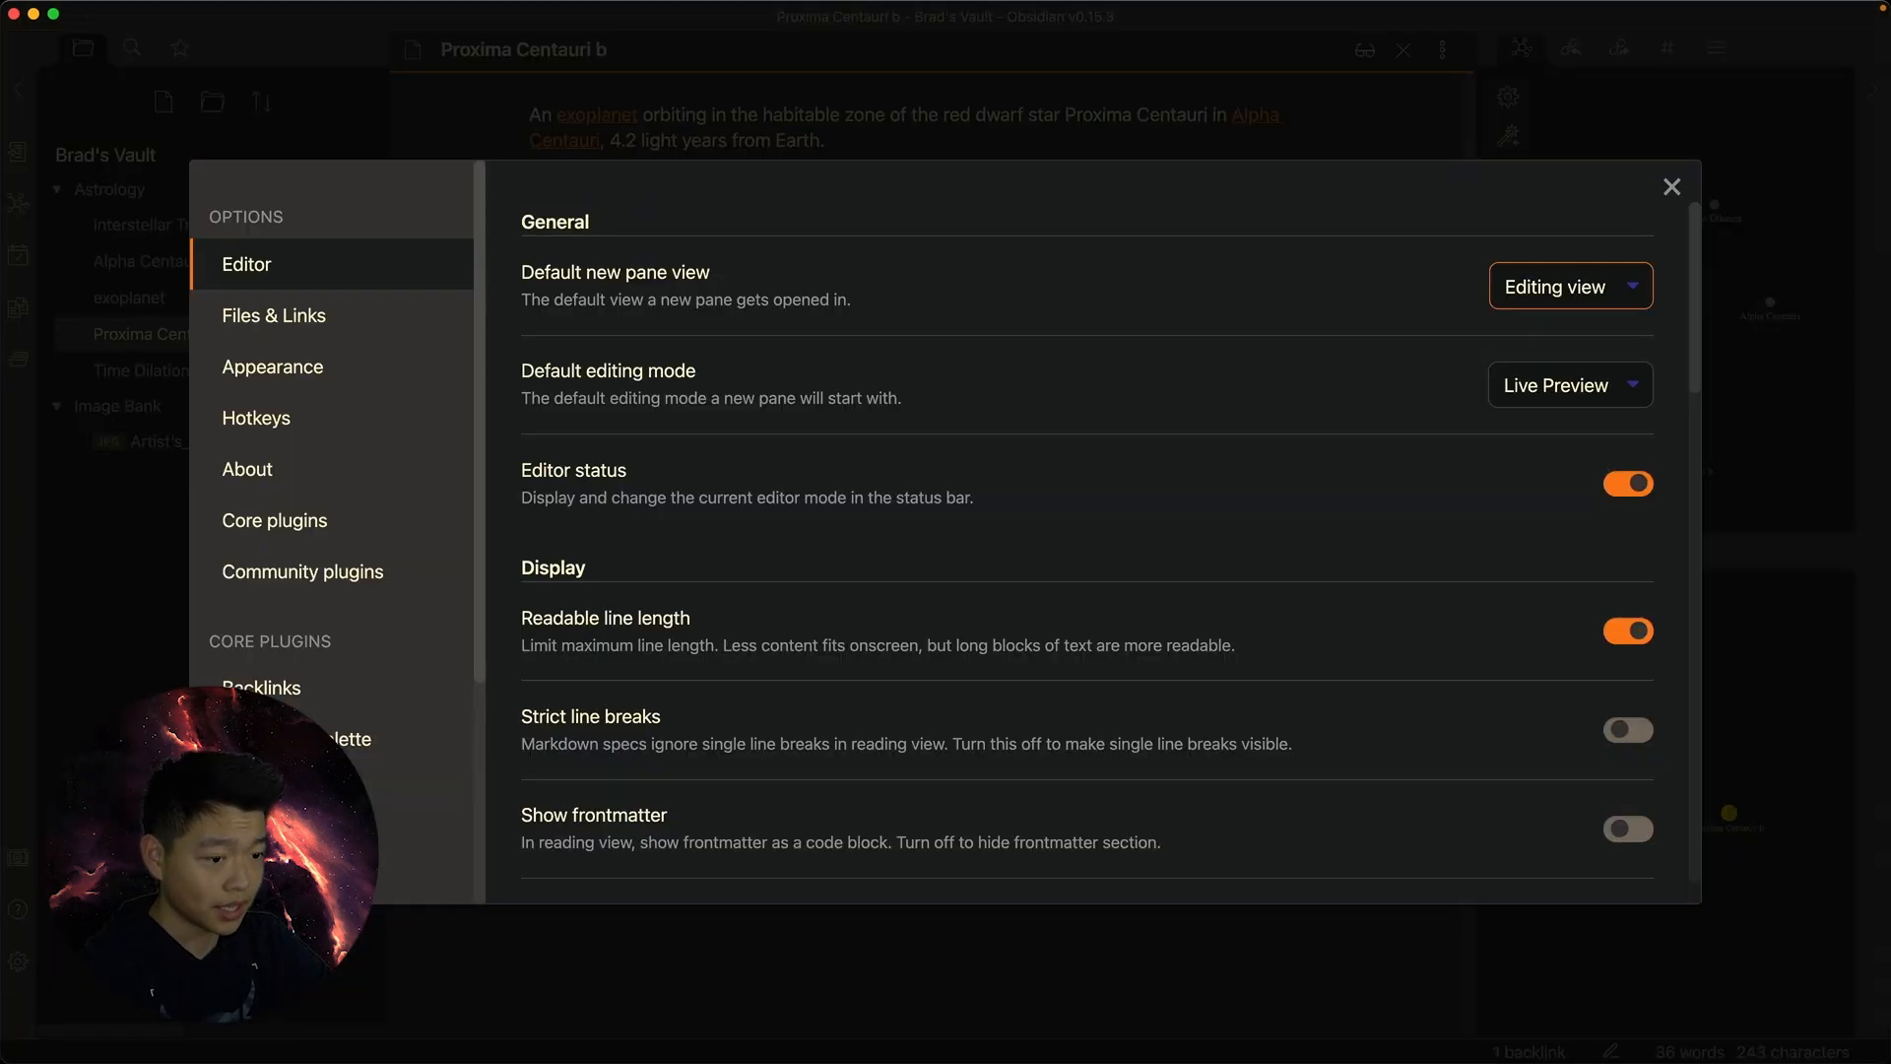
pyautogui.click(343, 428)
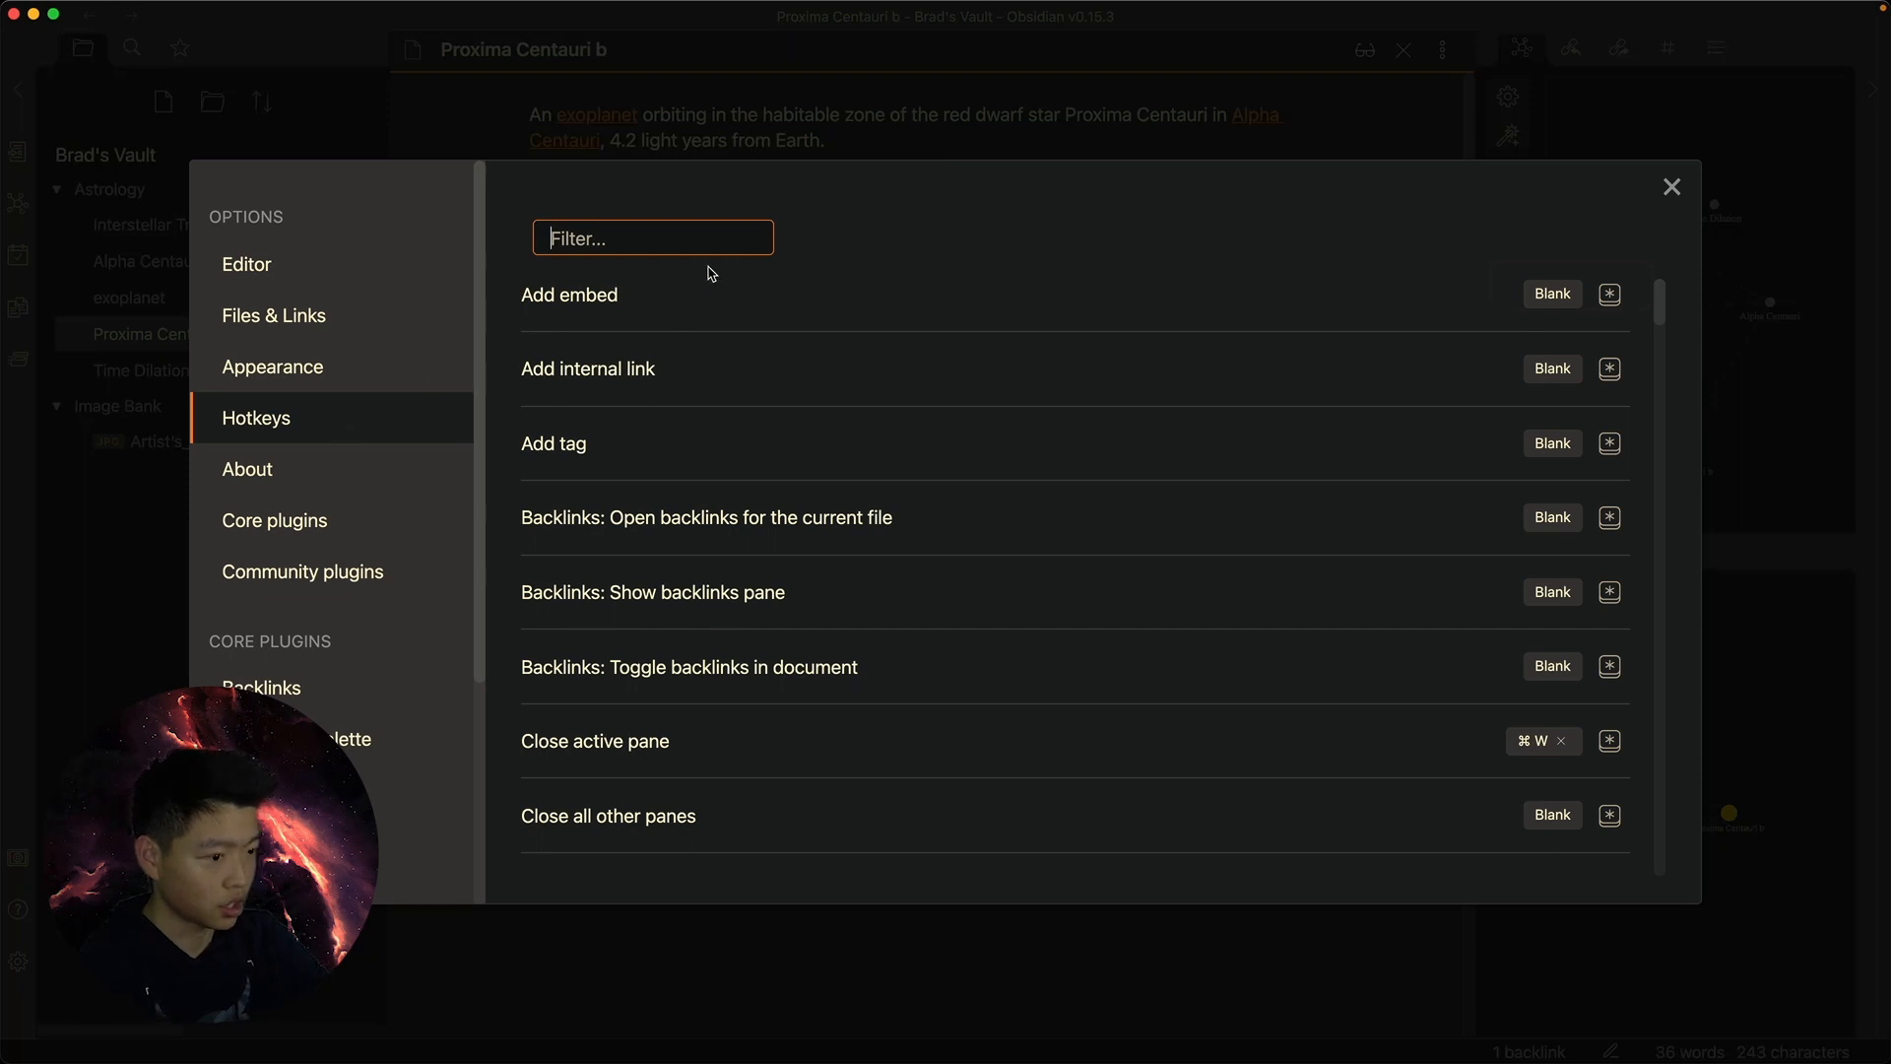
pyautogui.write('quick')
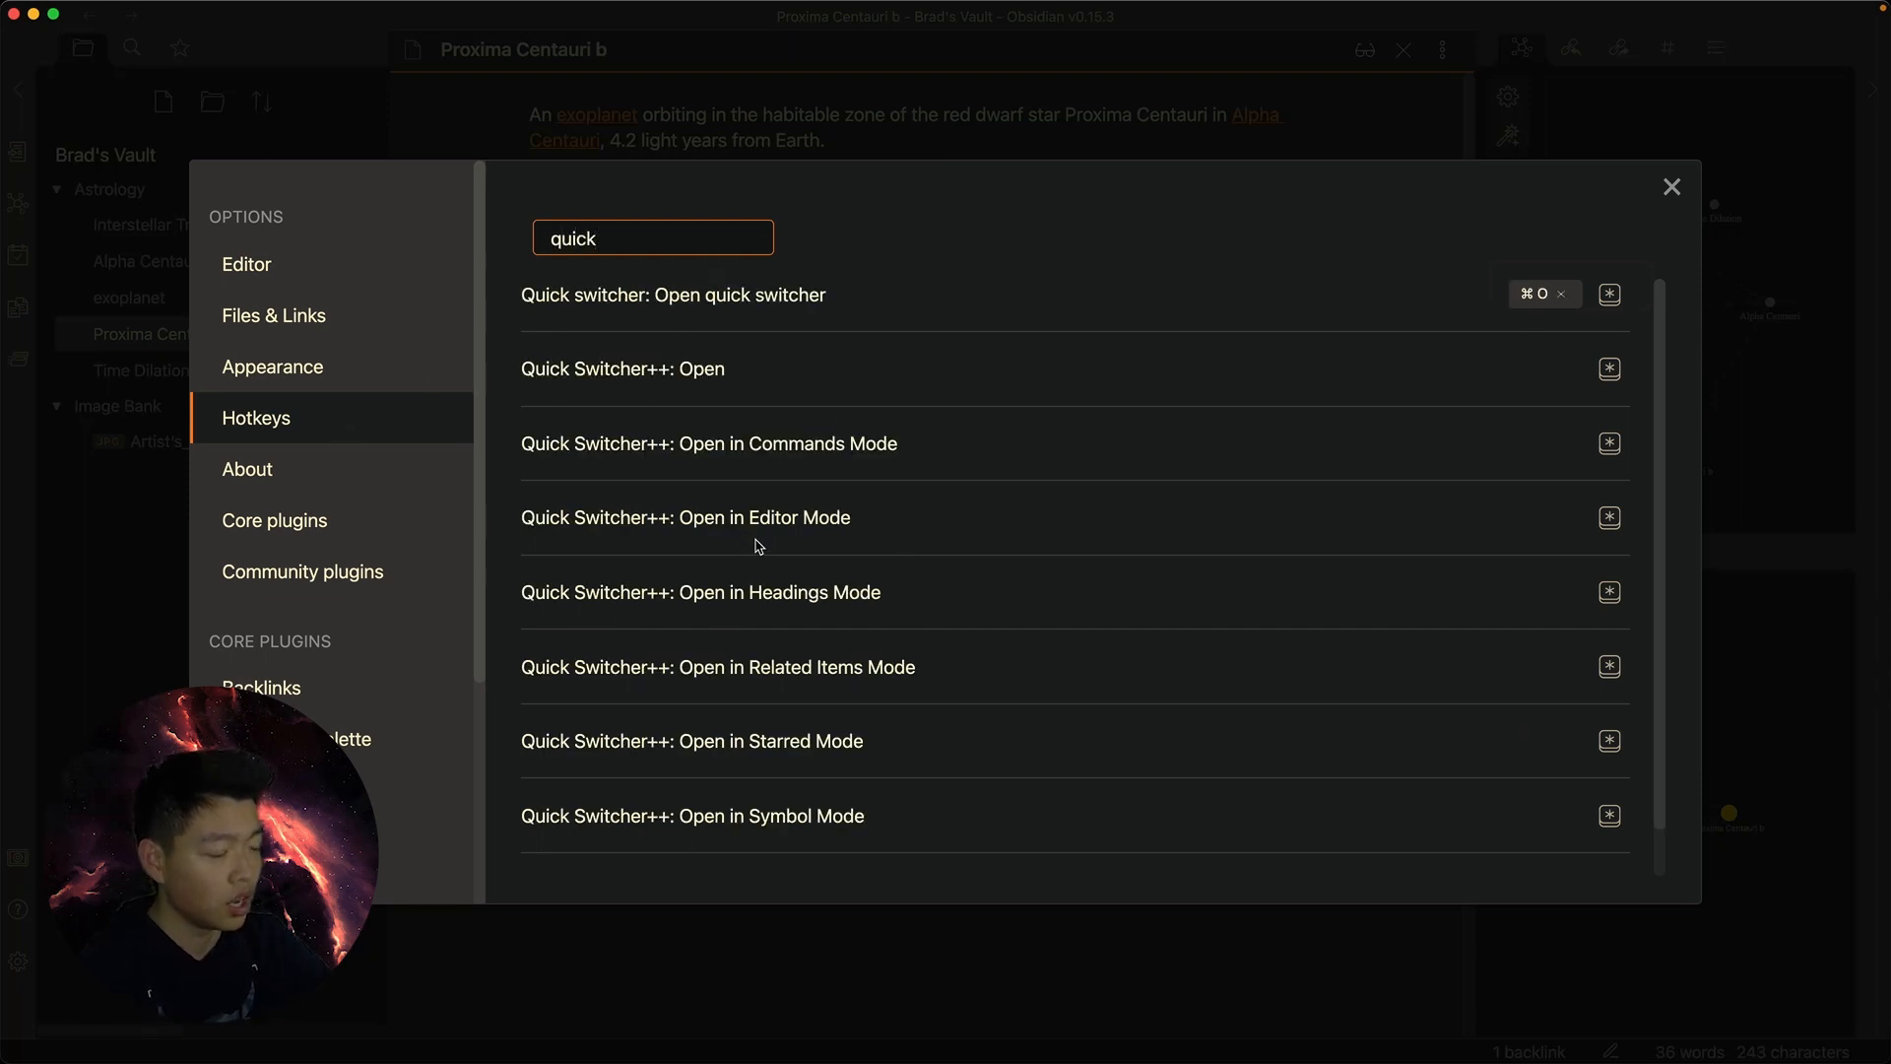
pyautogui.scroll(-2, 783, 547)
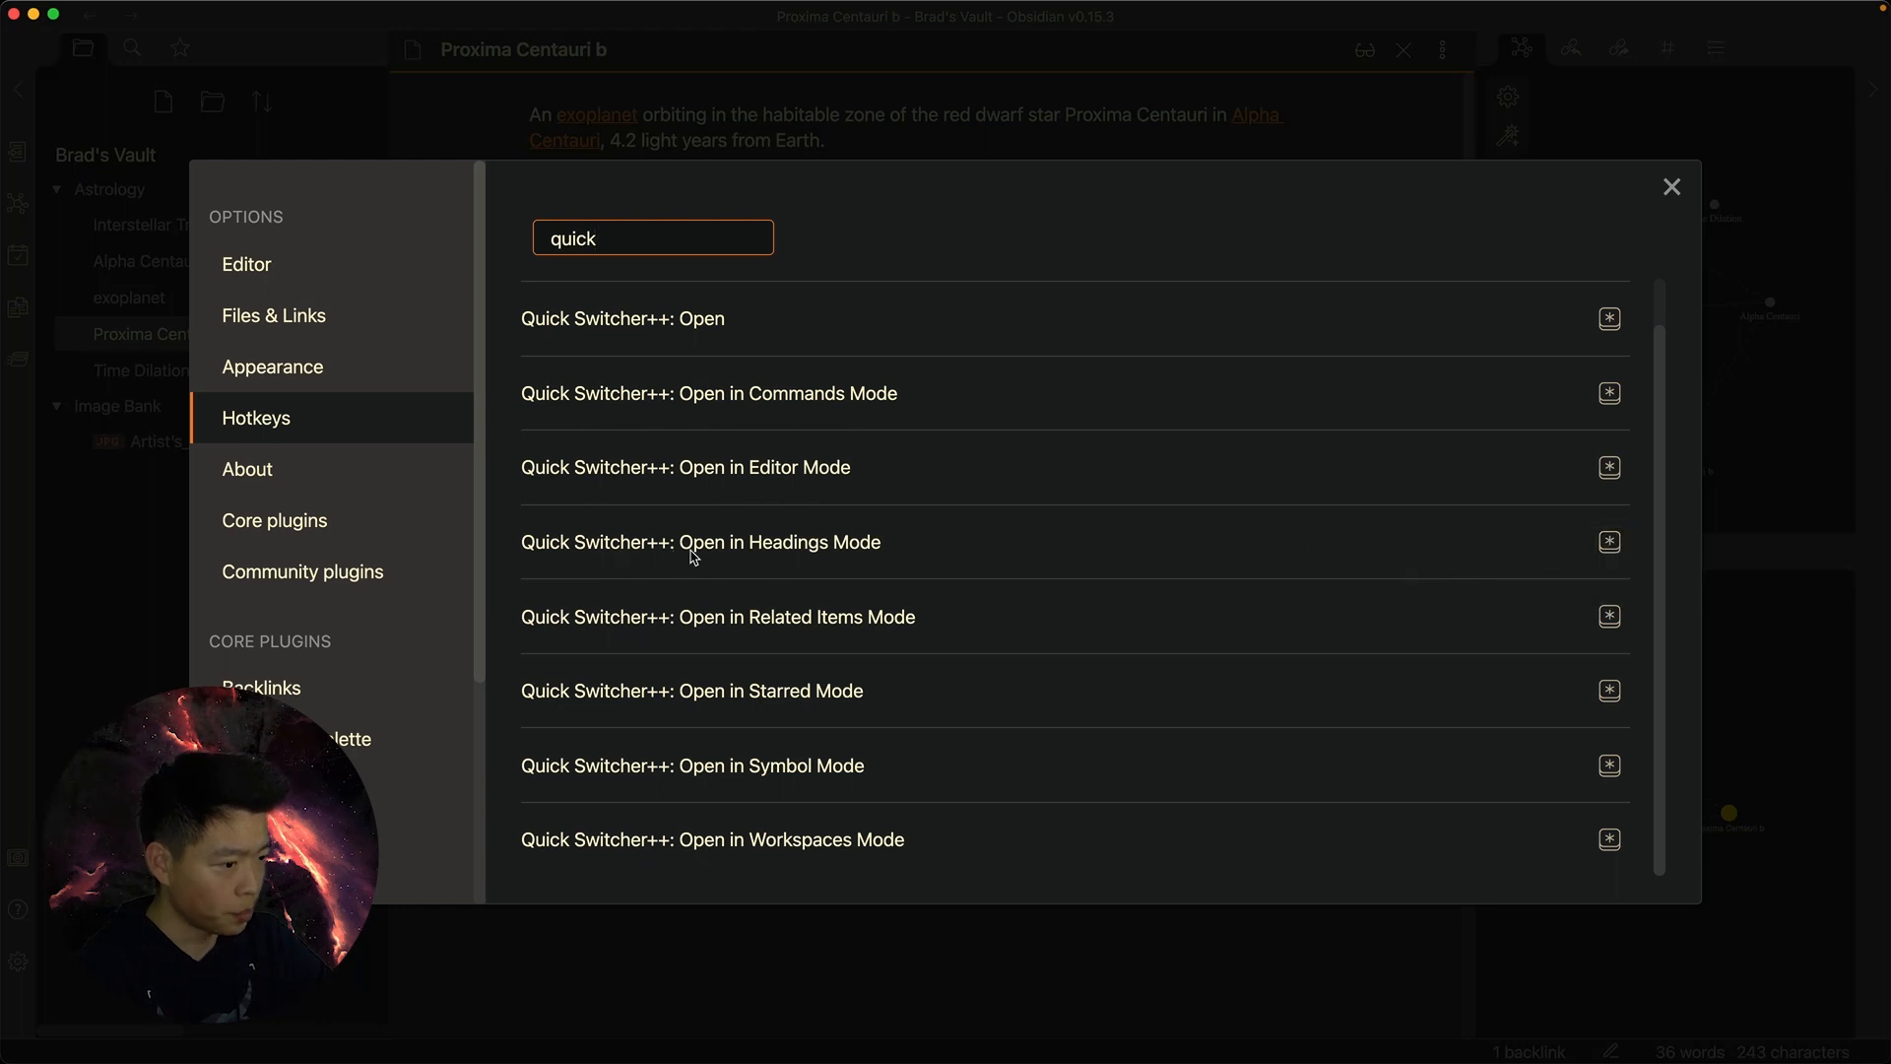
pyautogui.click(1610, 541)
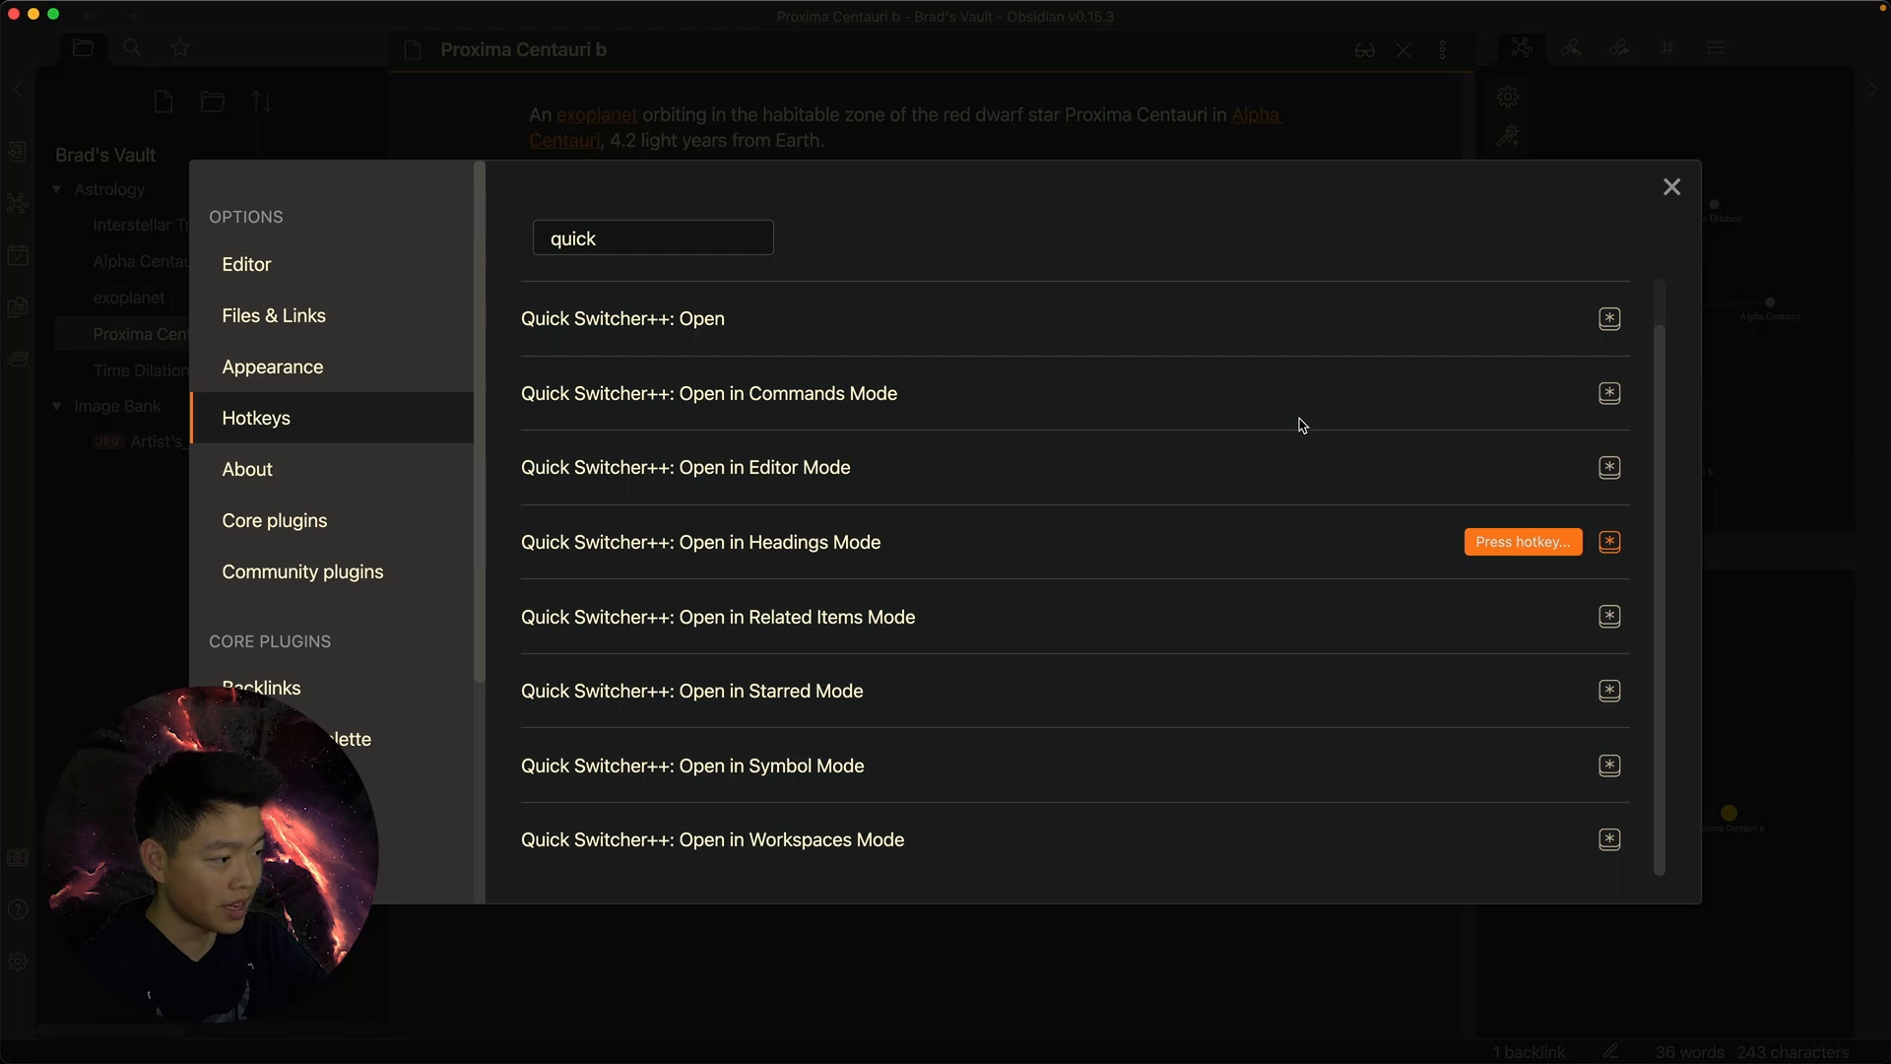
pyautogui.press('super+l')
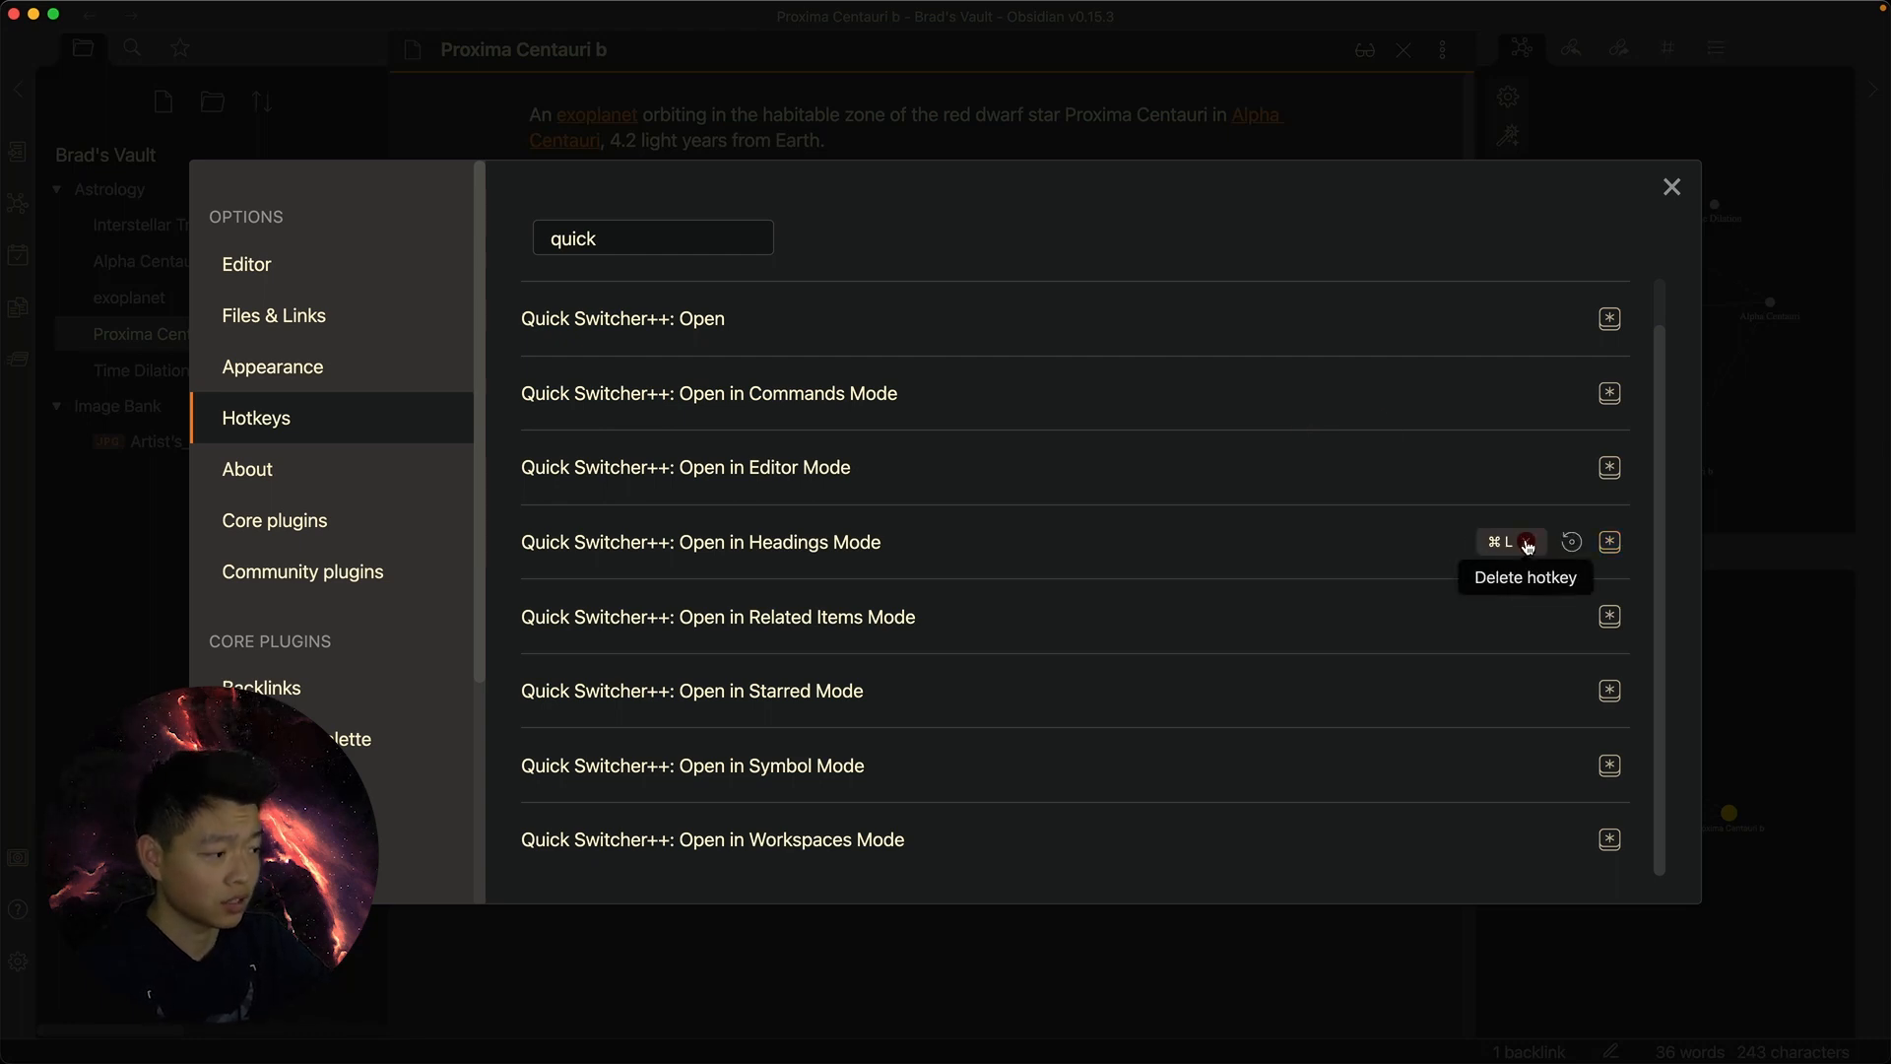
pyautogui.click(1672, 187)
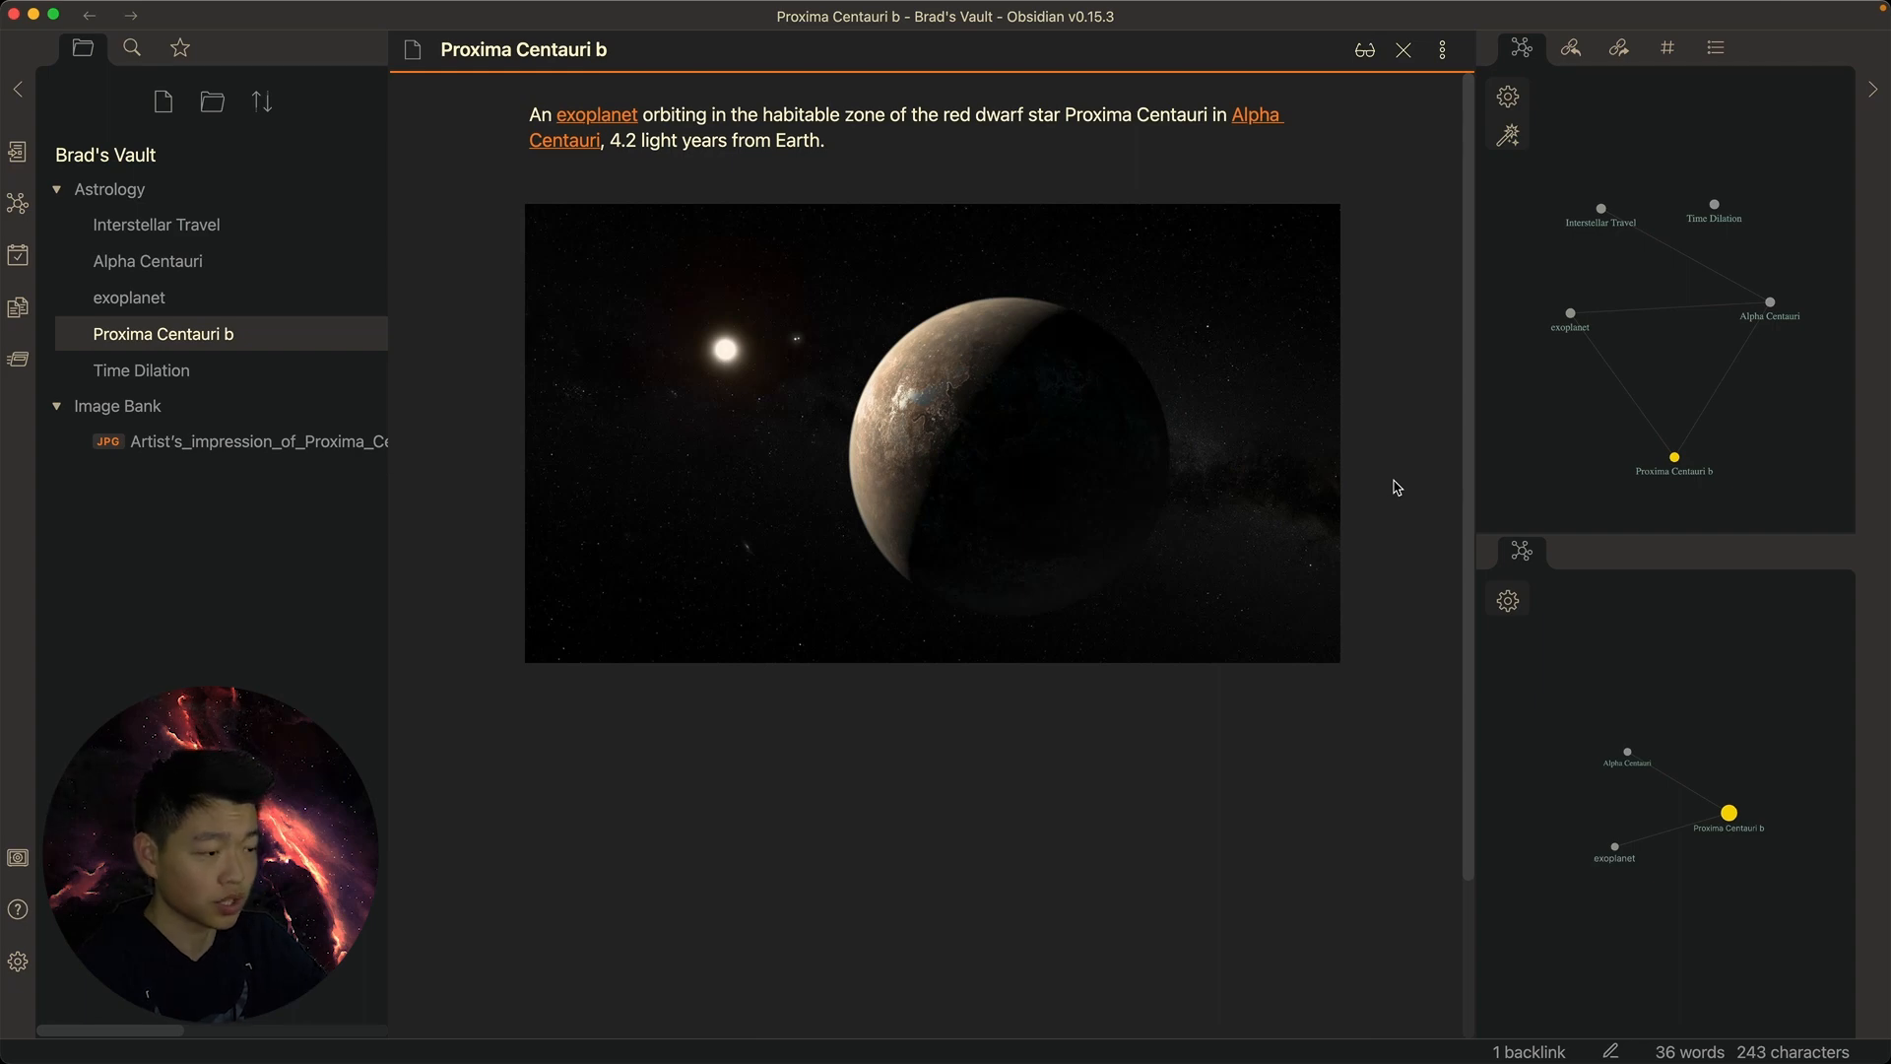
# Try the new ⌘L hotkey by opening the headings-mode switcher, and dismiss it
pyautogui.press('super+l')
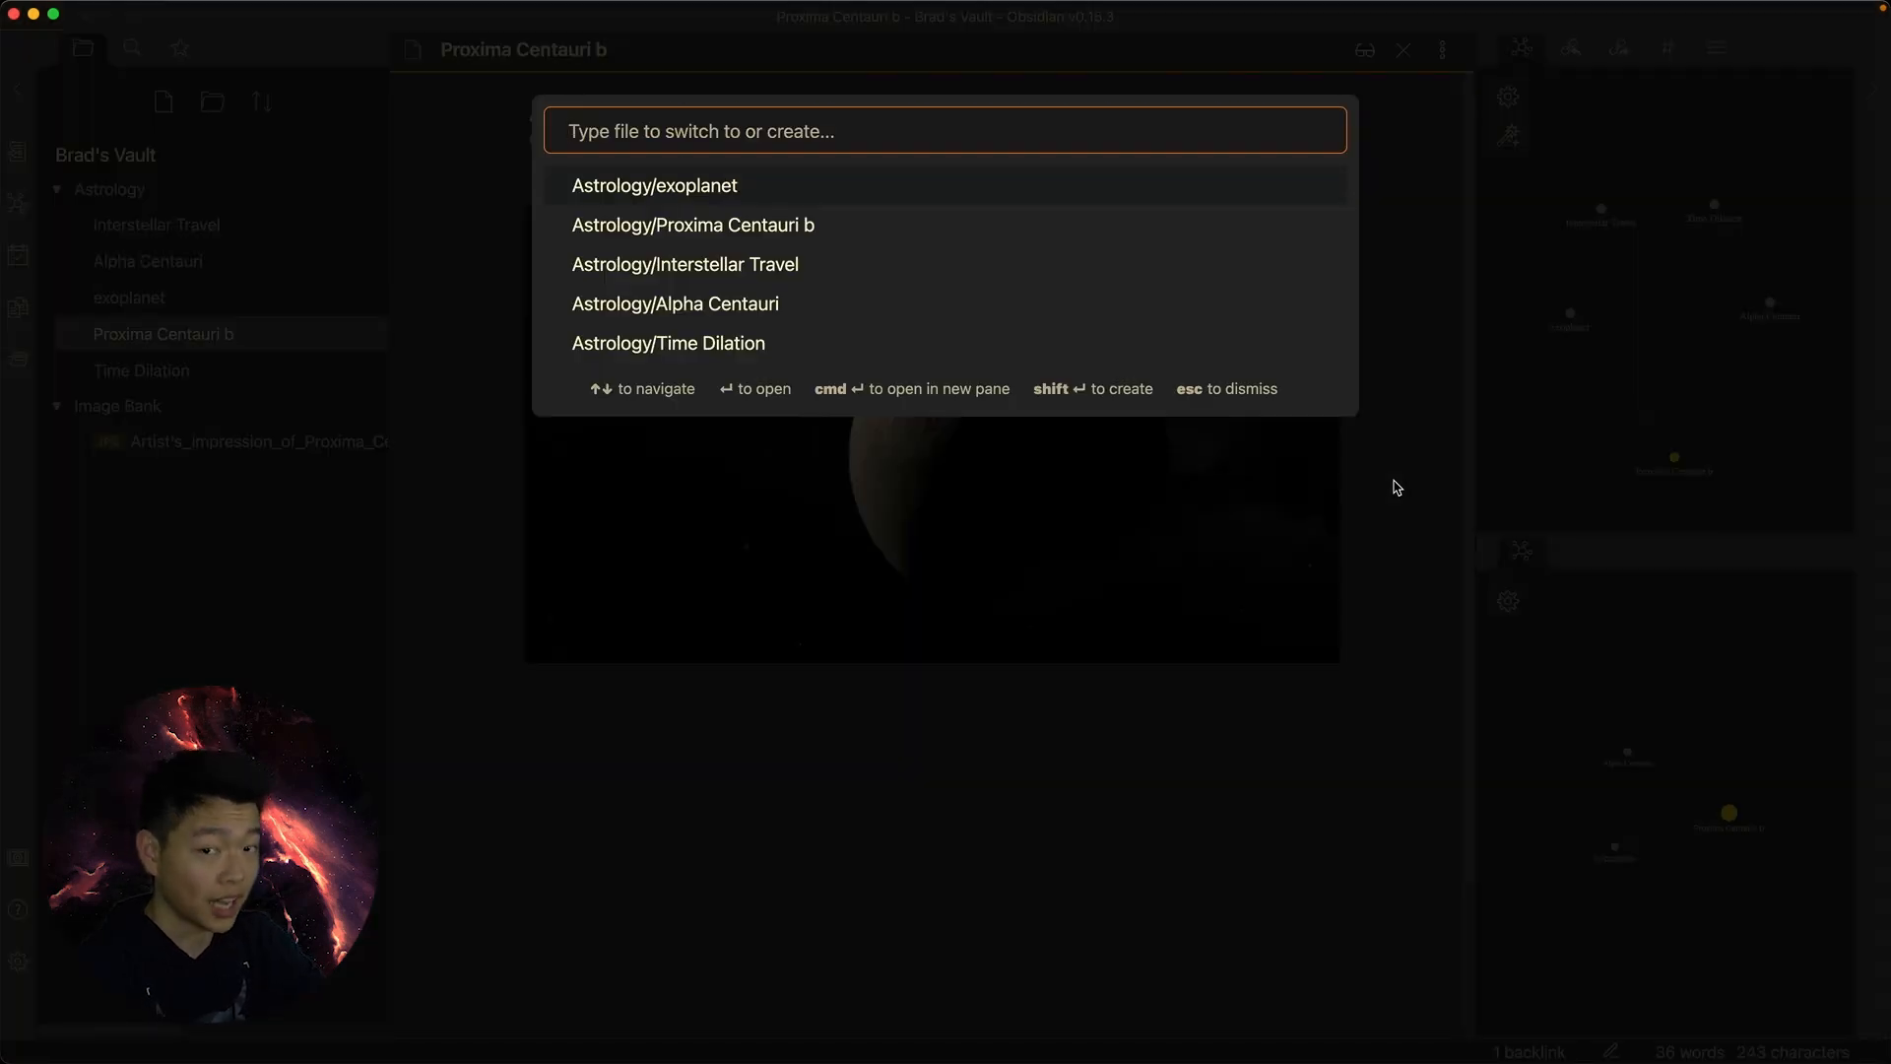
pyautogui.press('Escape')
pyautogui.press('super+l')
pyautogui.write('#')
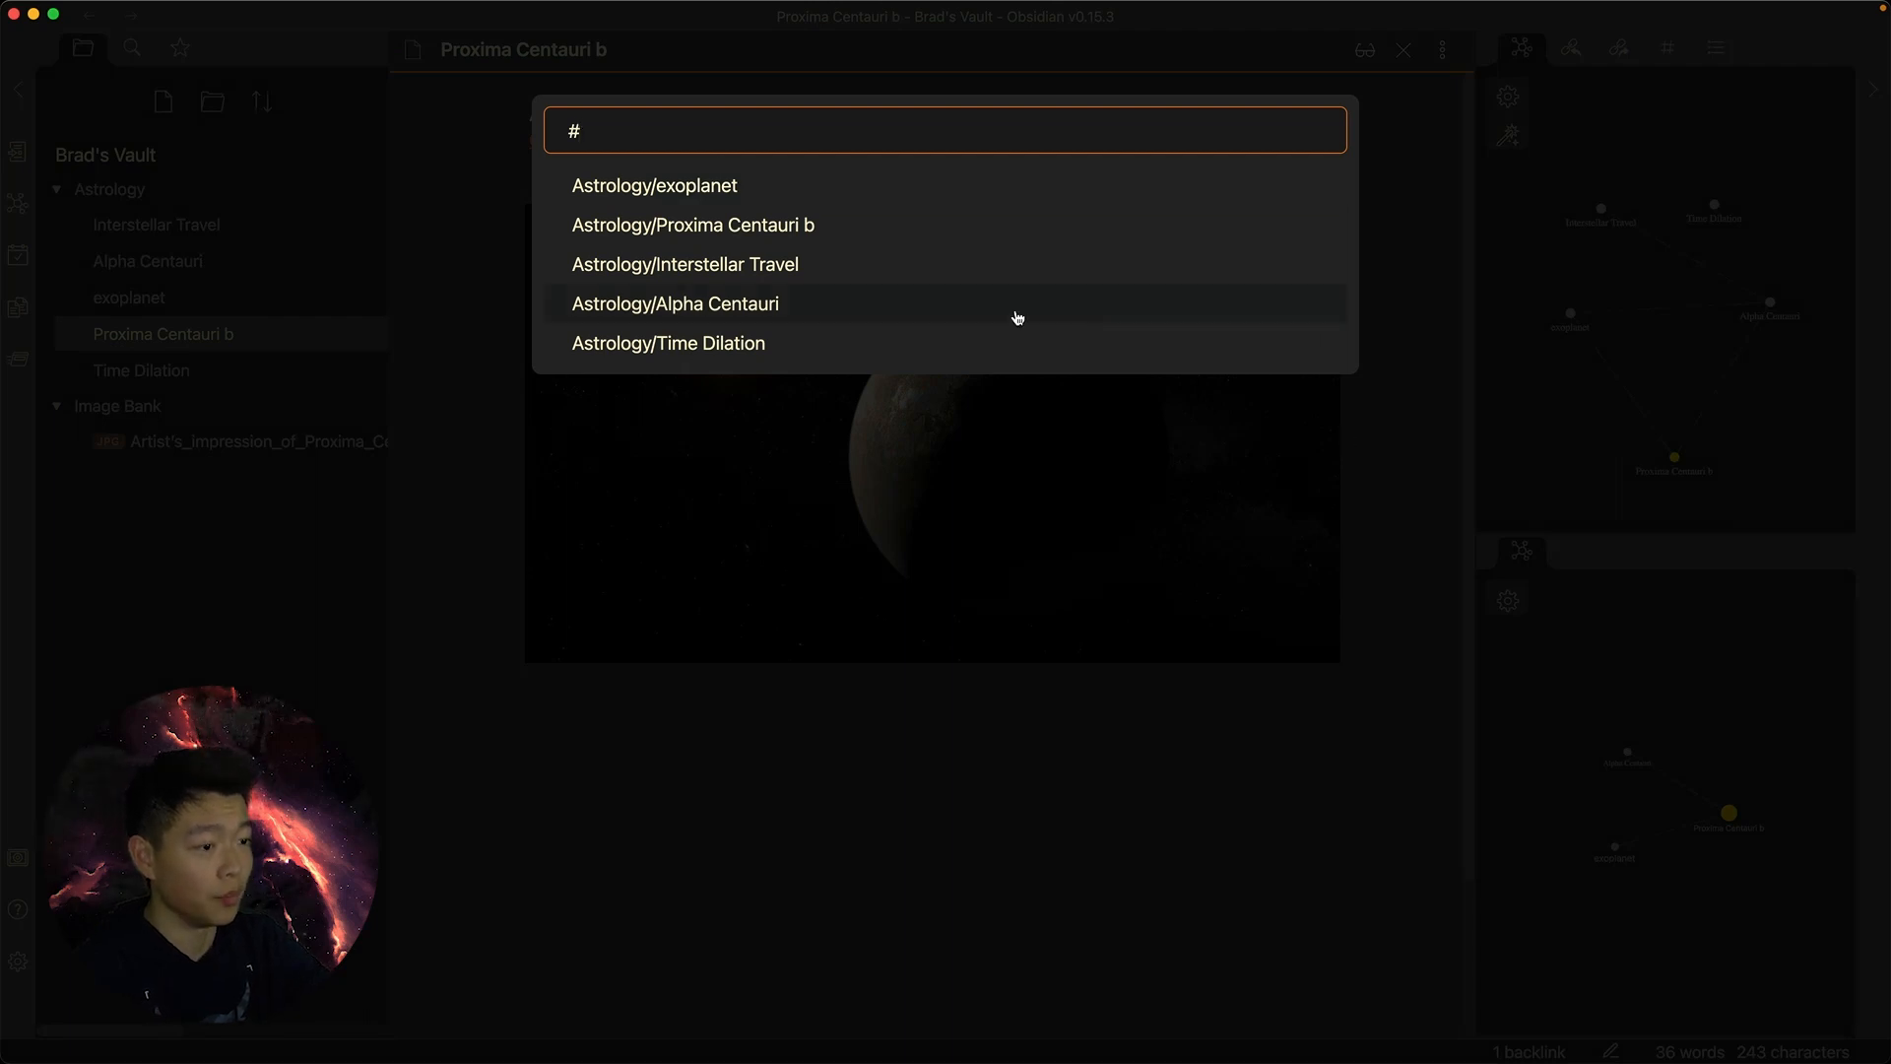
pyautogui.click(576, 440)
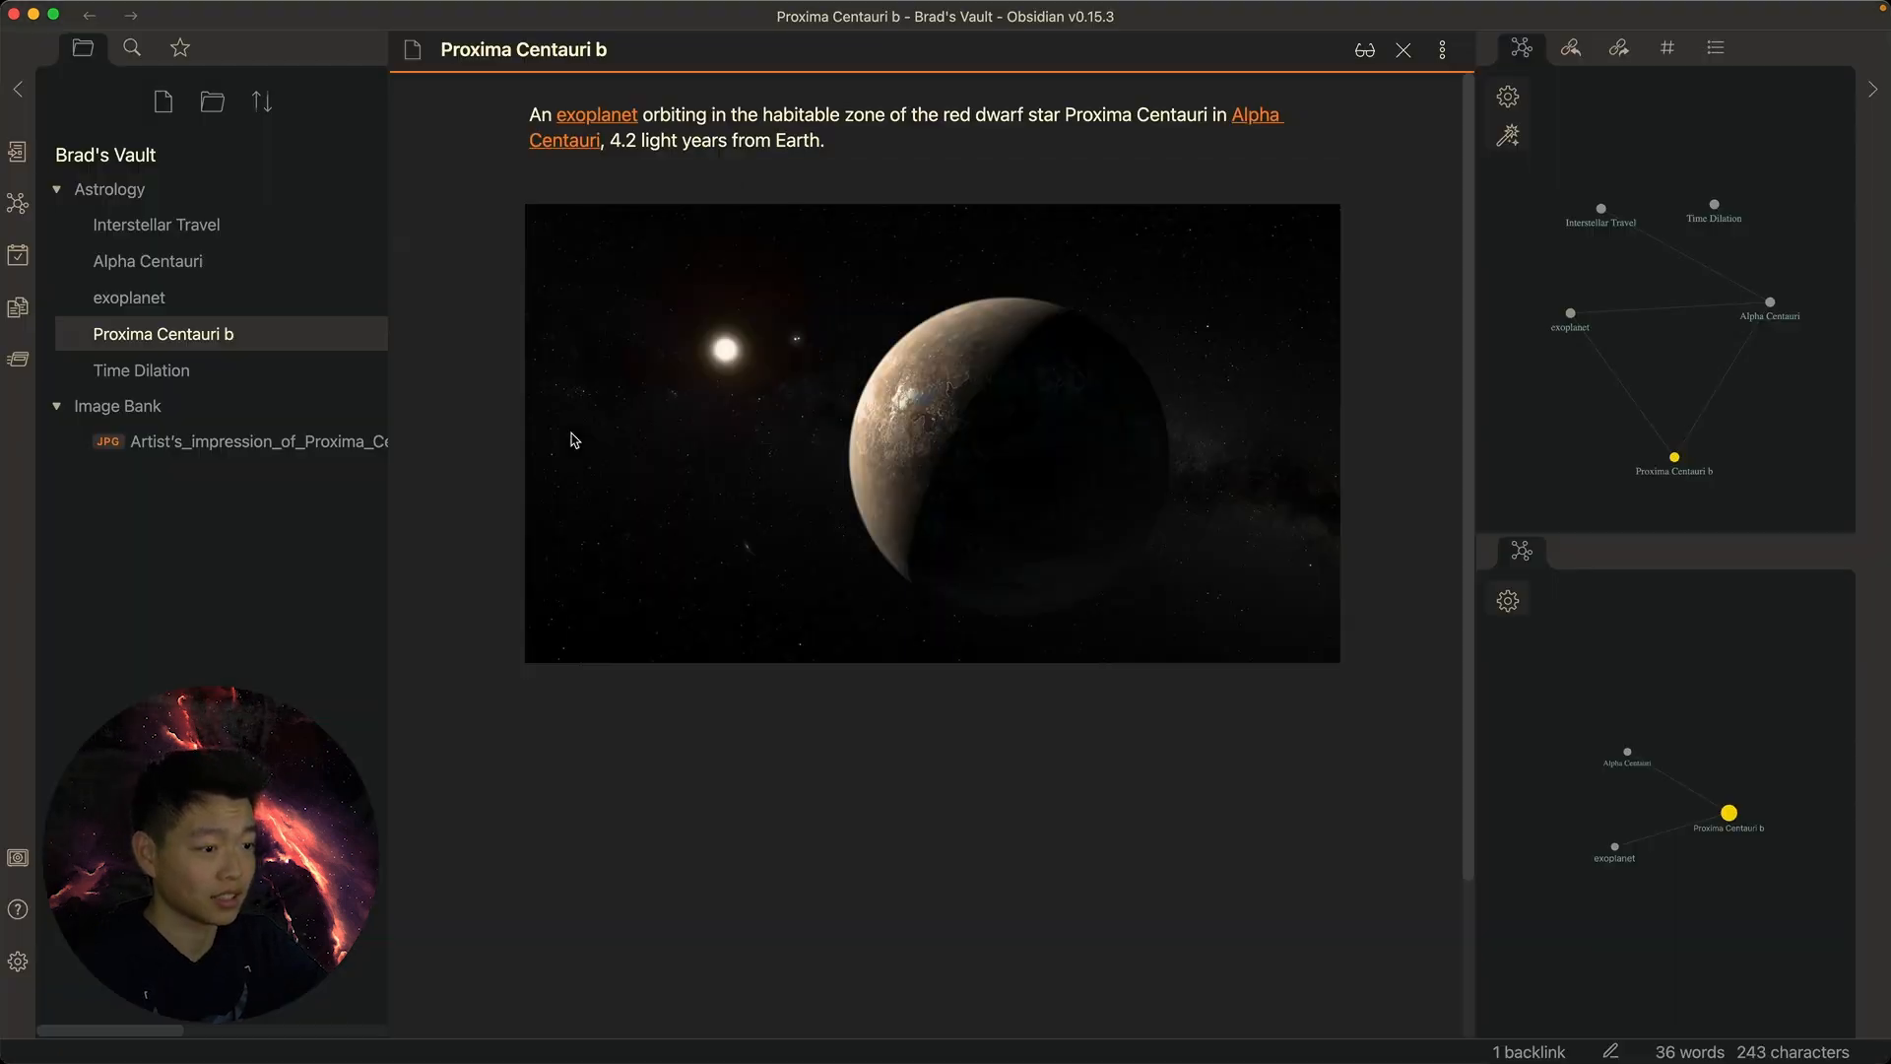
# Add a level-3 heading "123" and a level-5 heading "1243" below the image in Proxima Centauri b, followed by blank lines
pyautogui.click(730, 770)
pyautogui.write('##')
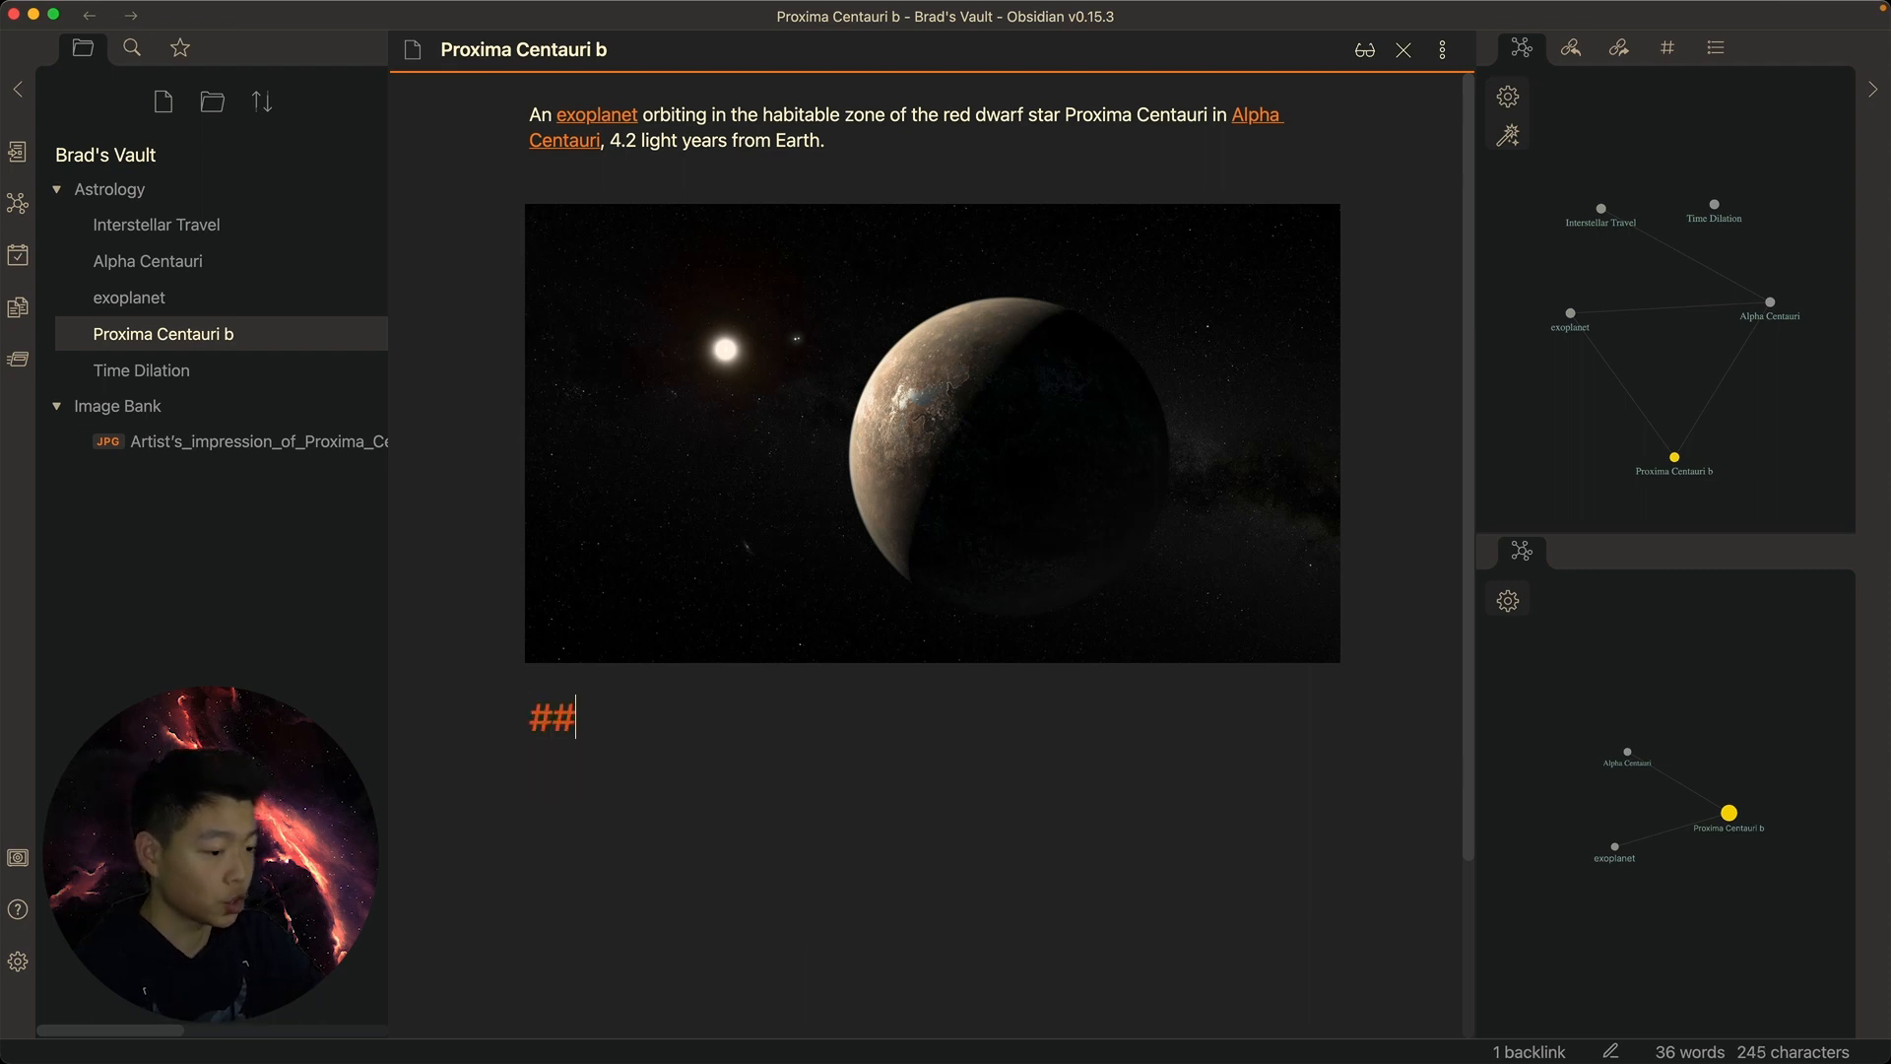
pyautogui.write('# 123')
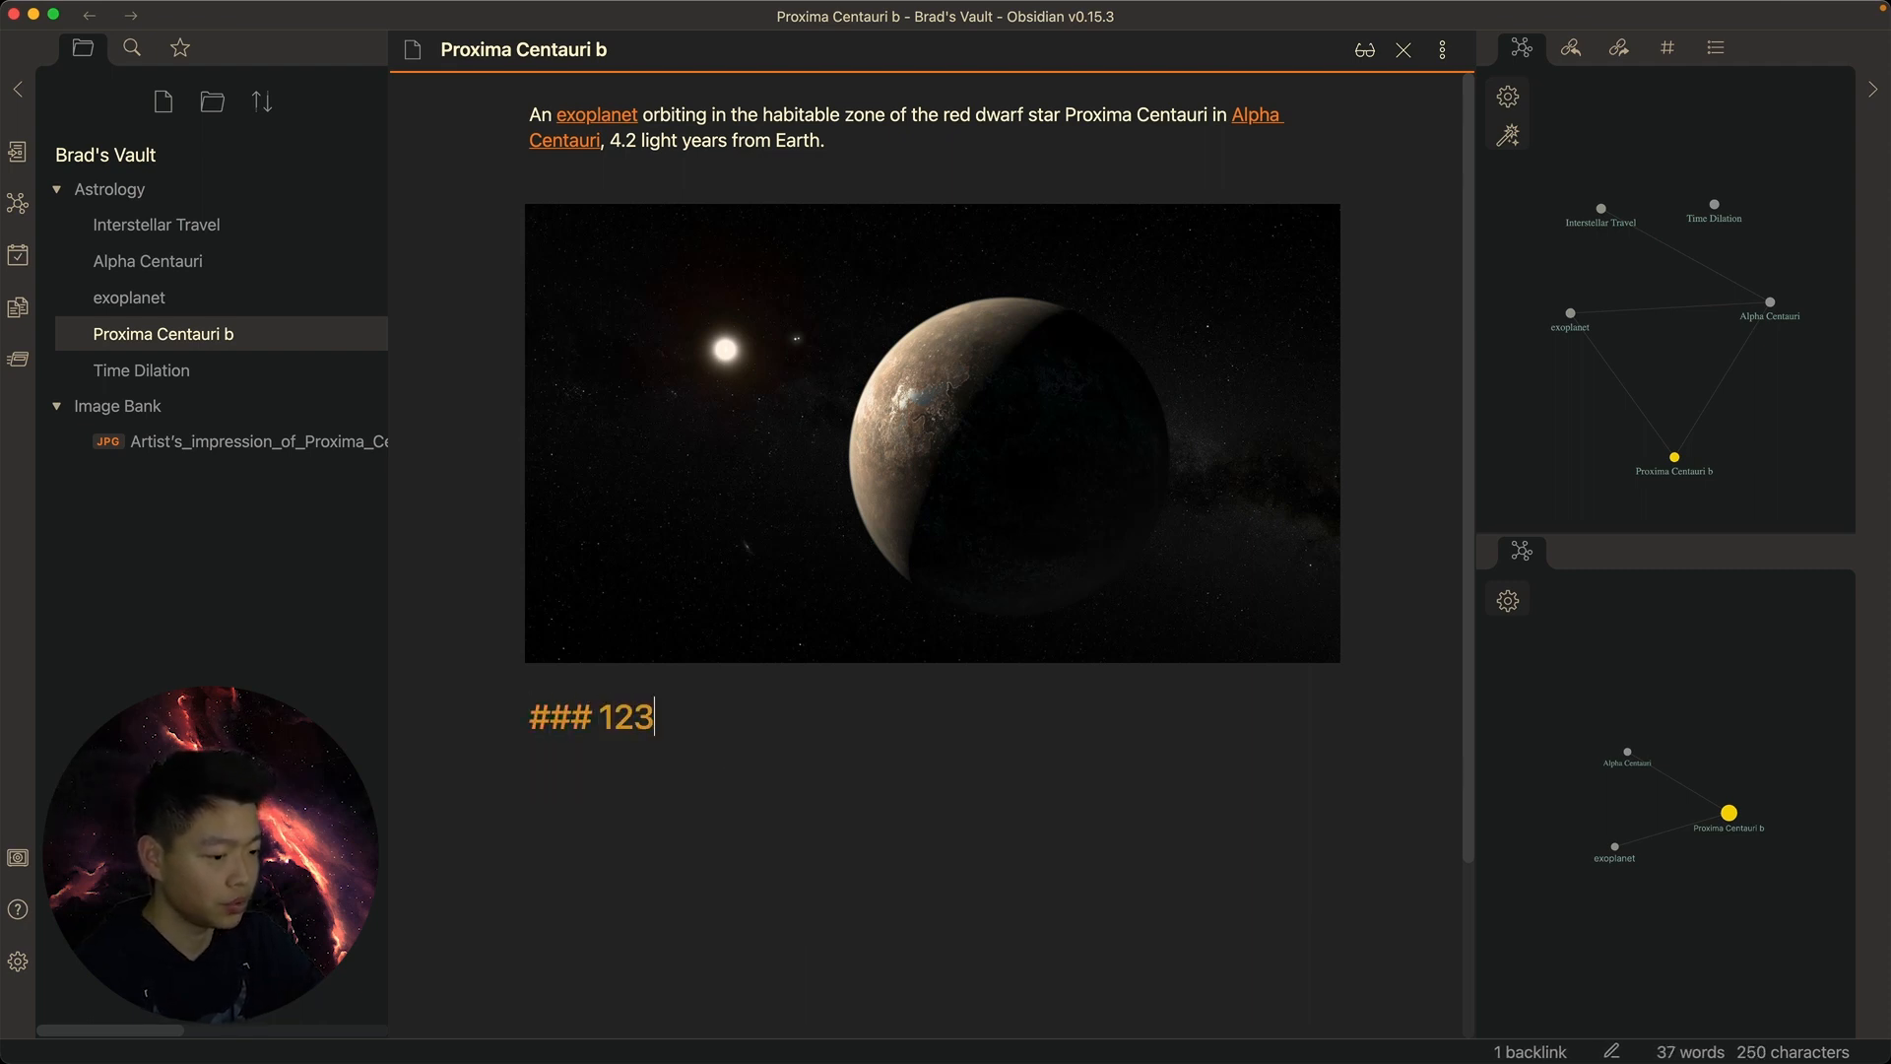
pyautogui.press('Return')
pyautogui.write('#####')
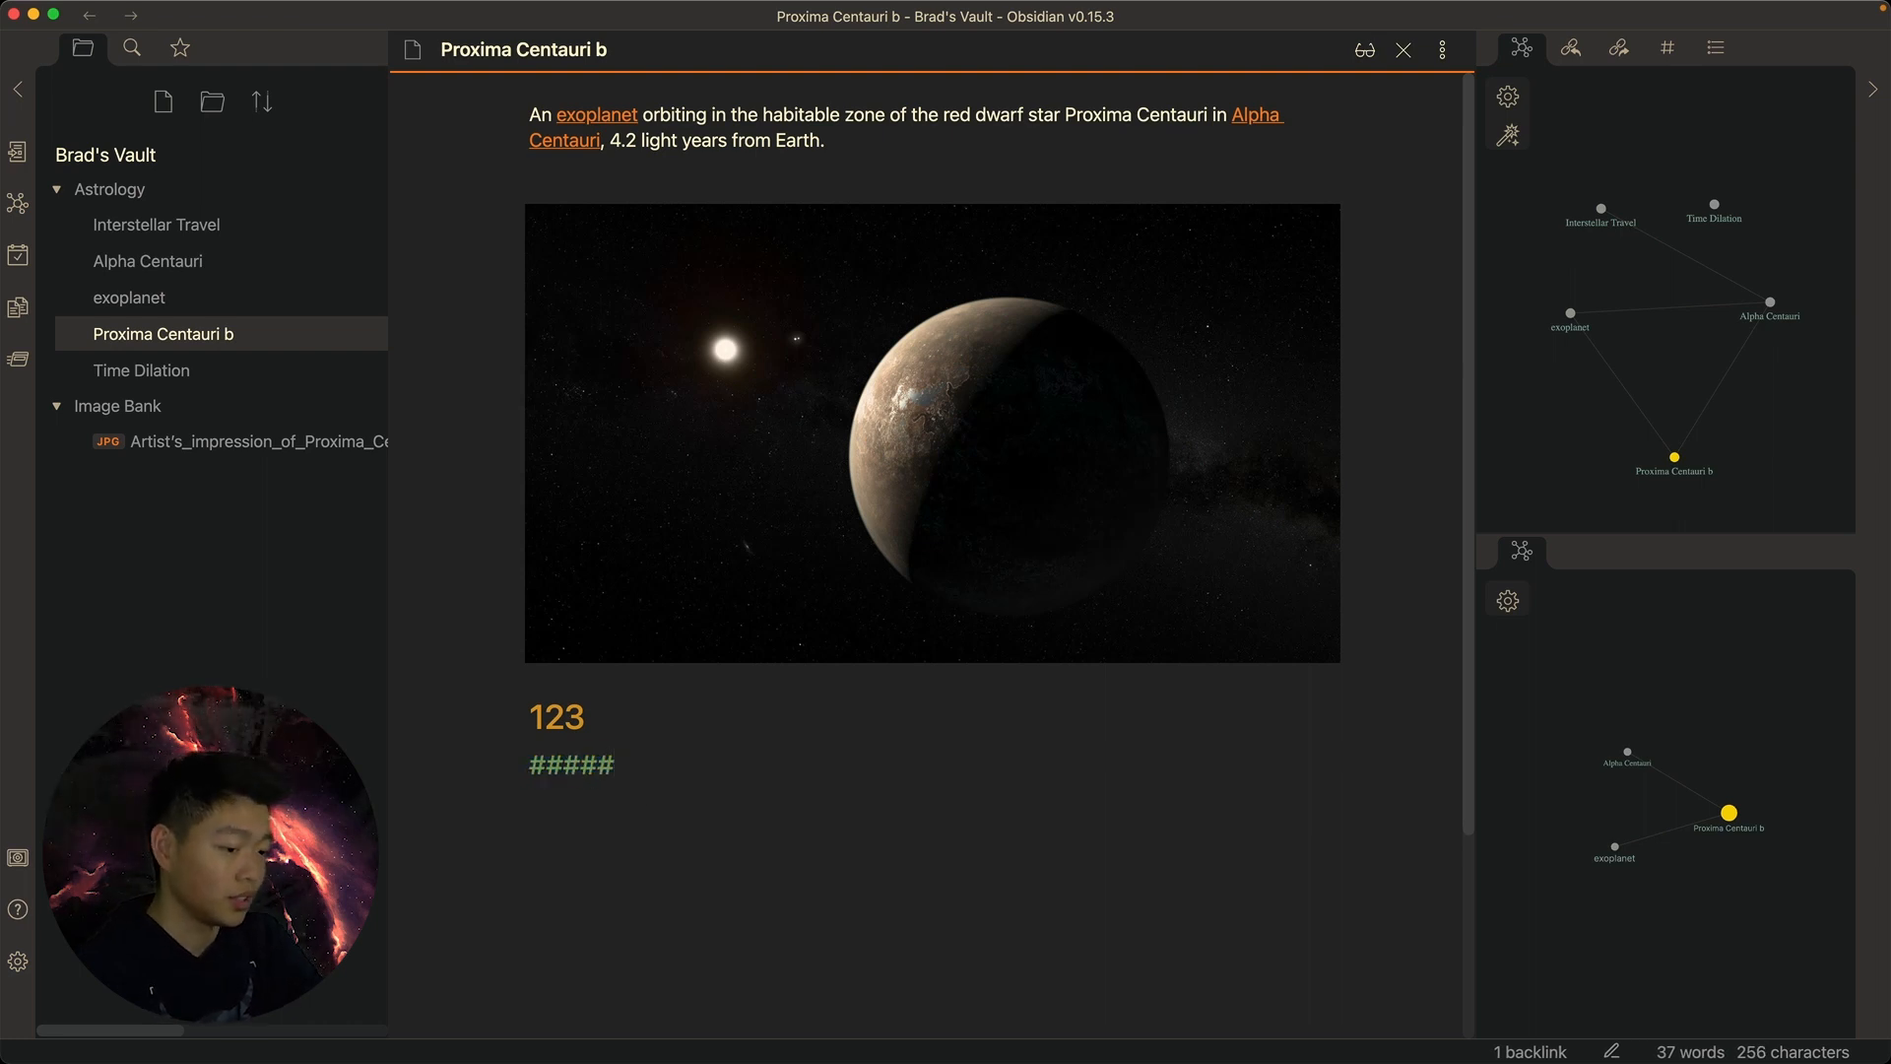
pyautogui.write(' 1243')
pyautogui.press('Return')
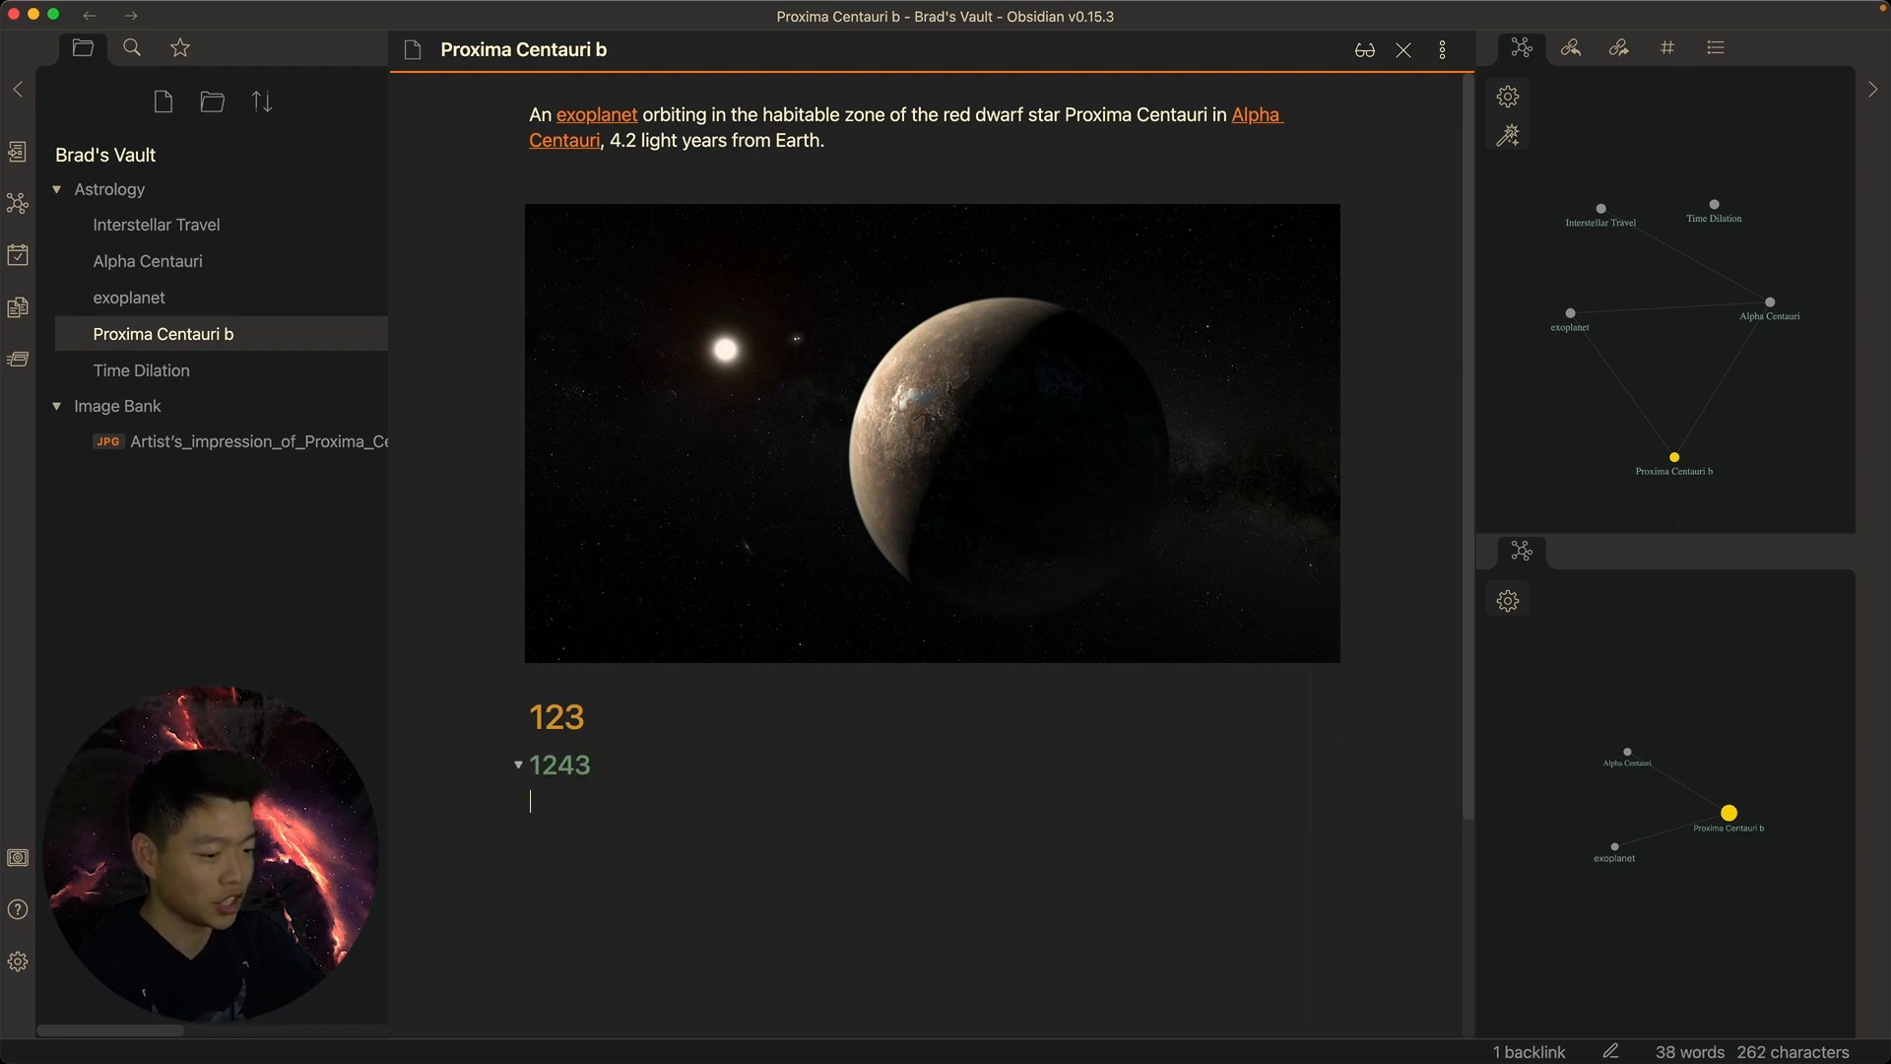
pyautogui.press('Return')
# Try to find the heading "123" with the standard quick switcher, creating a note named 123, and delete that note
pyautogui.moveTo(597, 728); pyautogui.dragTo(548, 686)
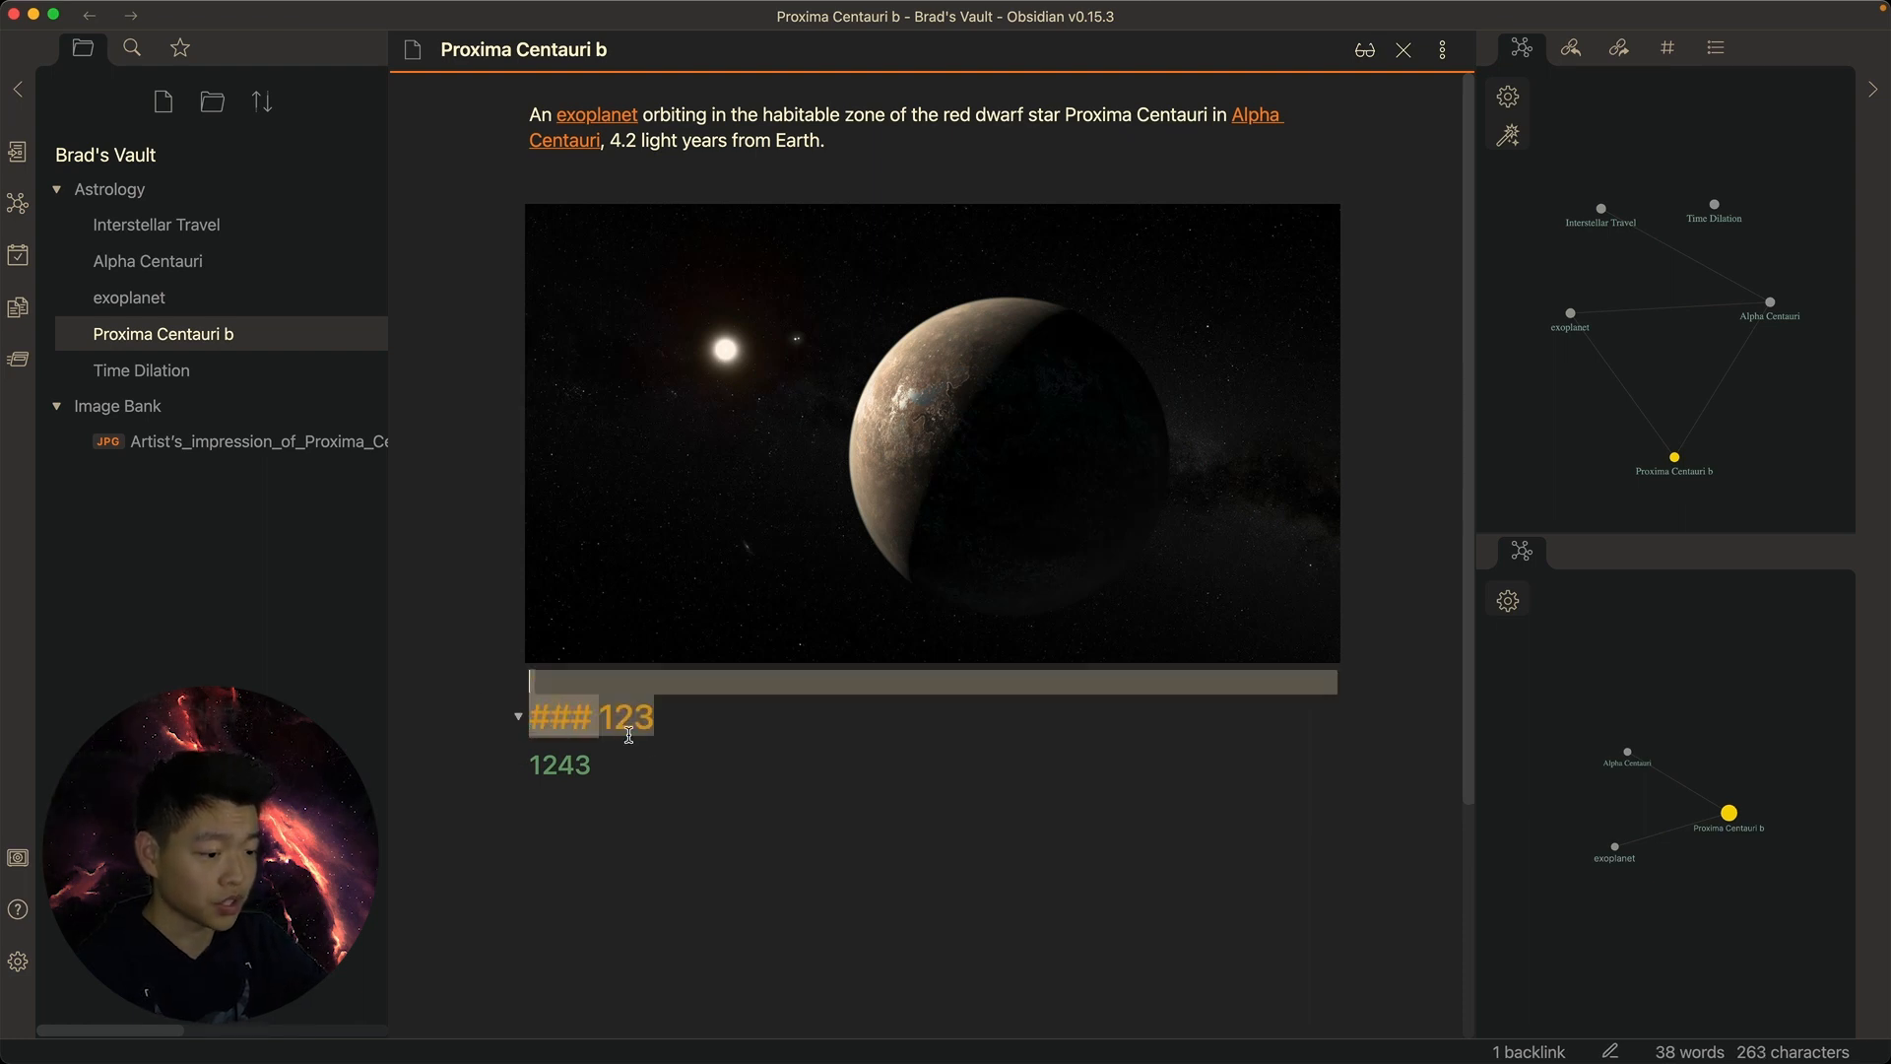
pyautogui.click(641, 850)
pyautogui.press('super+o')
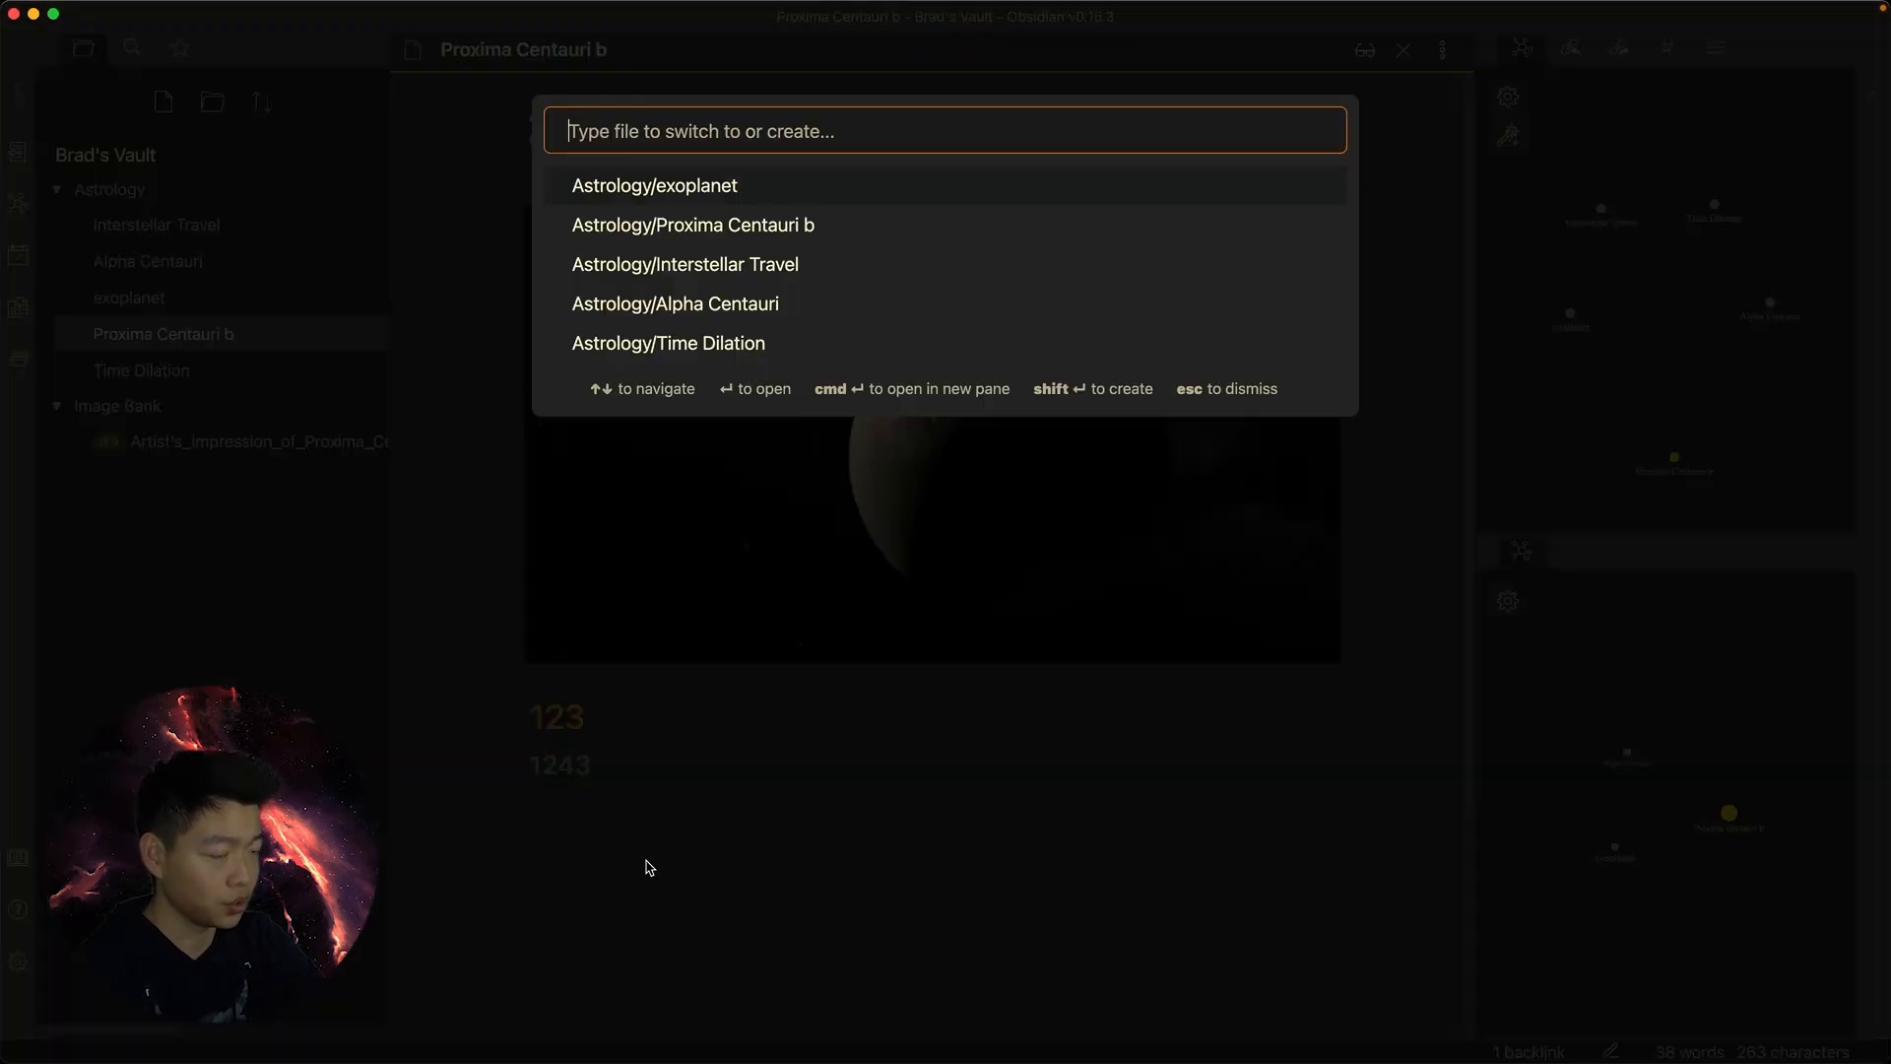
pyautogui.write('123')
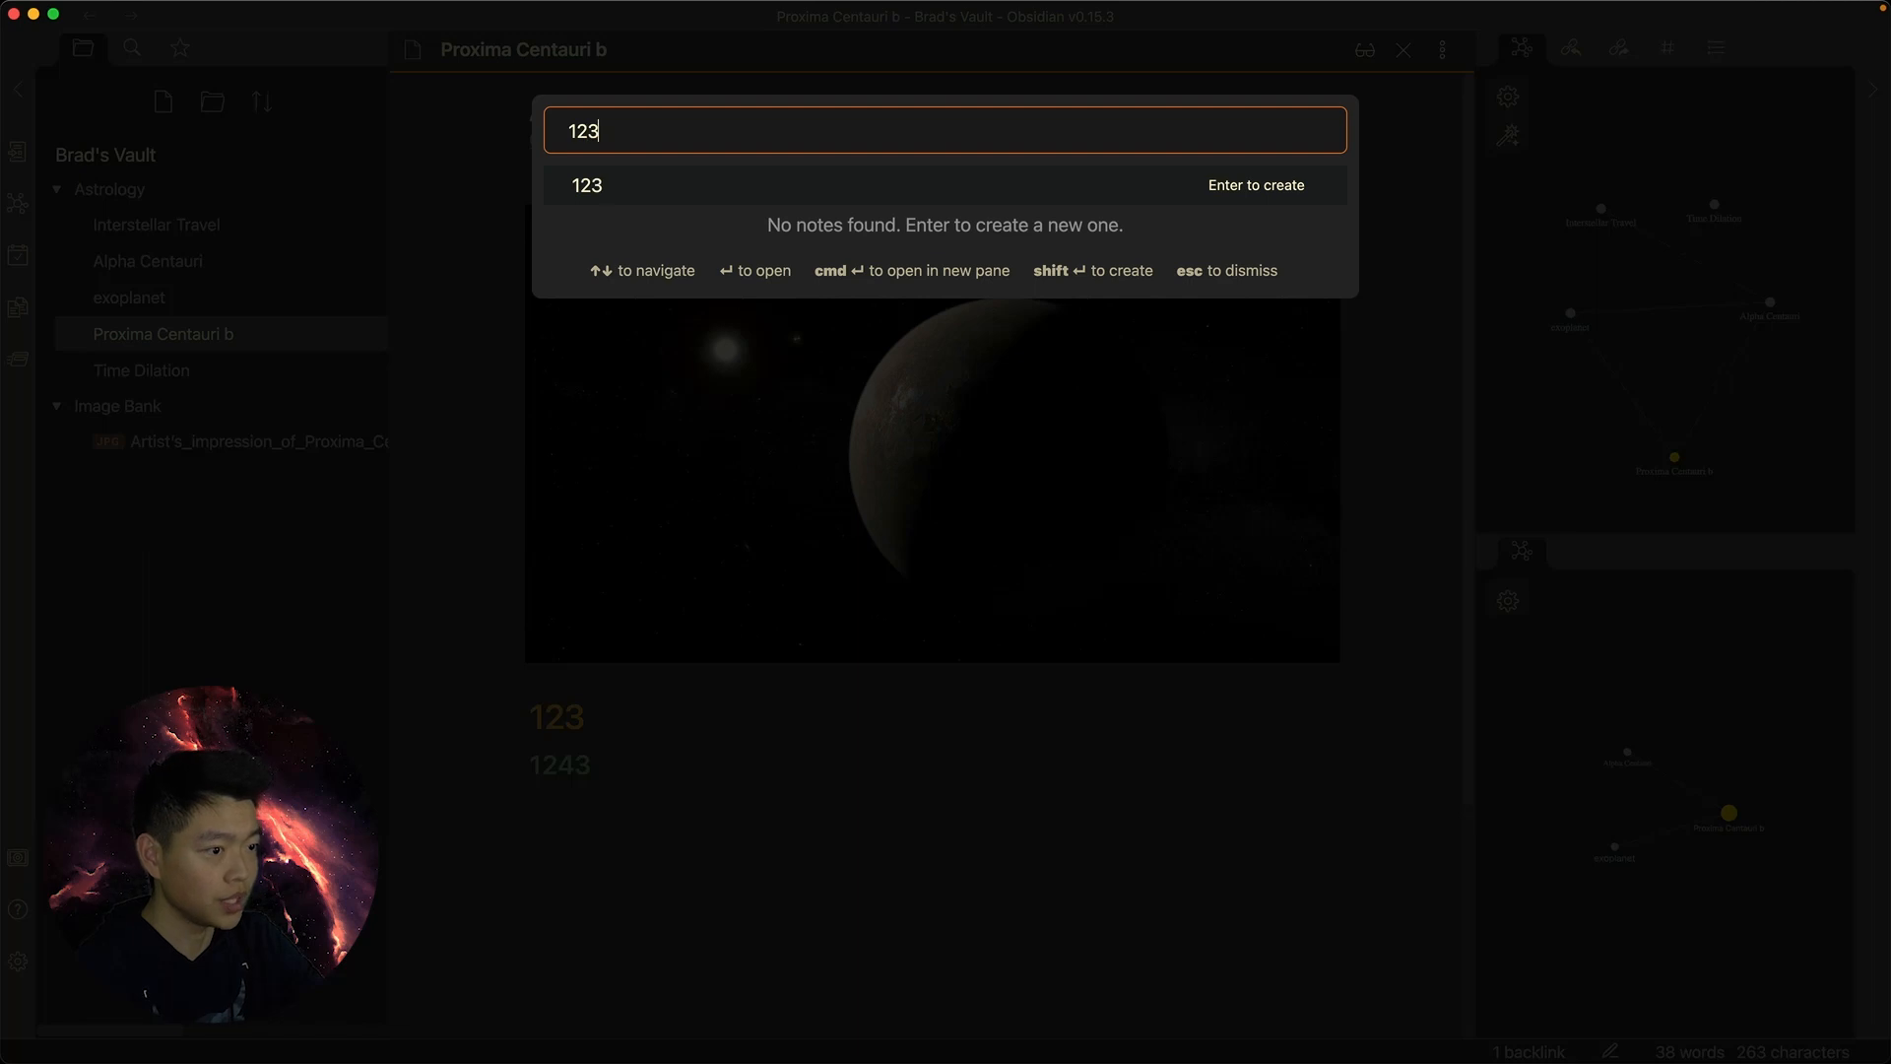
pyautogui.press('Return')
pyautogui.rightClick(200, 416)
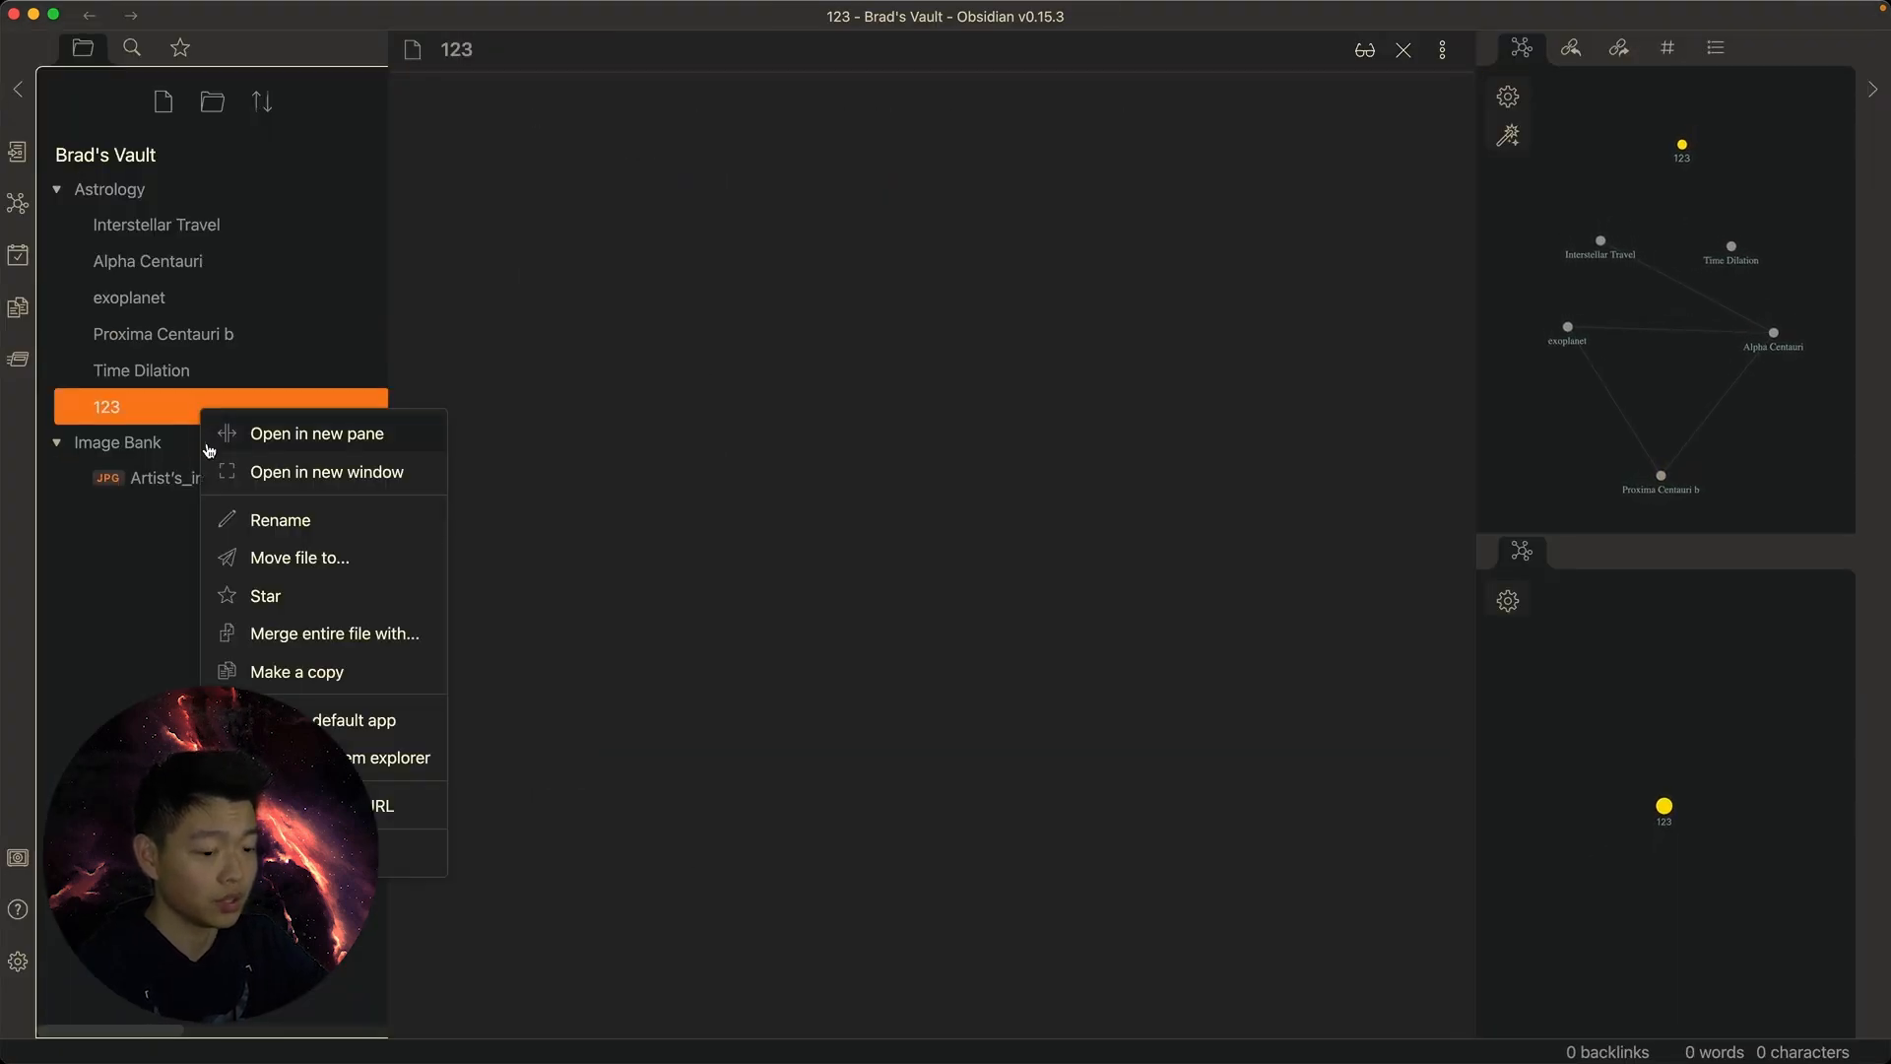
pyautogui.click(379, 852)
# Reopen Proxima Centauri b and jump to its heading "123" by searching headings for "#123"
pyautogui.click(236, 336)
pyautogui.moveTo(597, 684); pyautogui.dragTo(628, 830)
pyautogui.moveTo(632, 41); pyautogui.dragTo(362, 33)
pyautogui.click(671, 882)
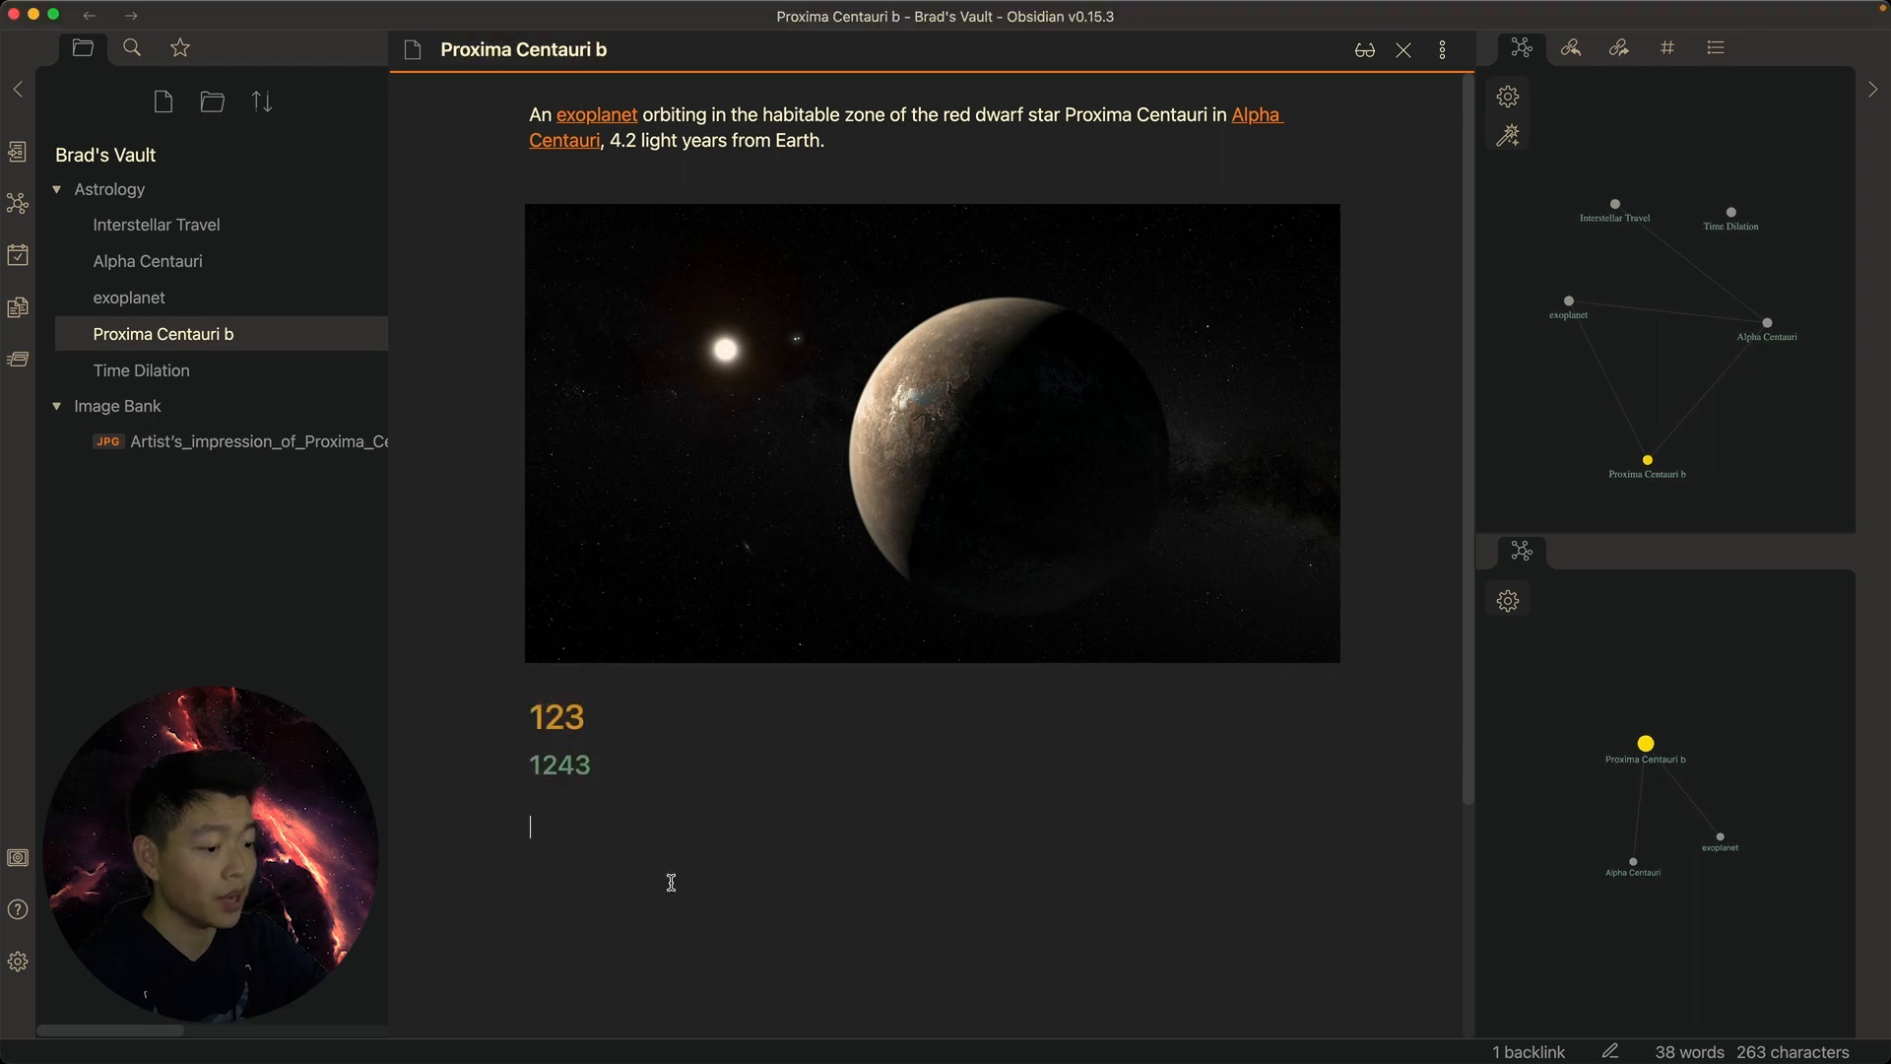
pyautogui.moveTo(610, 722); pyautogui.dragTo(529, 721)
pyautogui.click(601, 838)
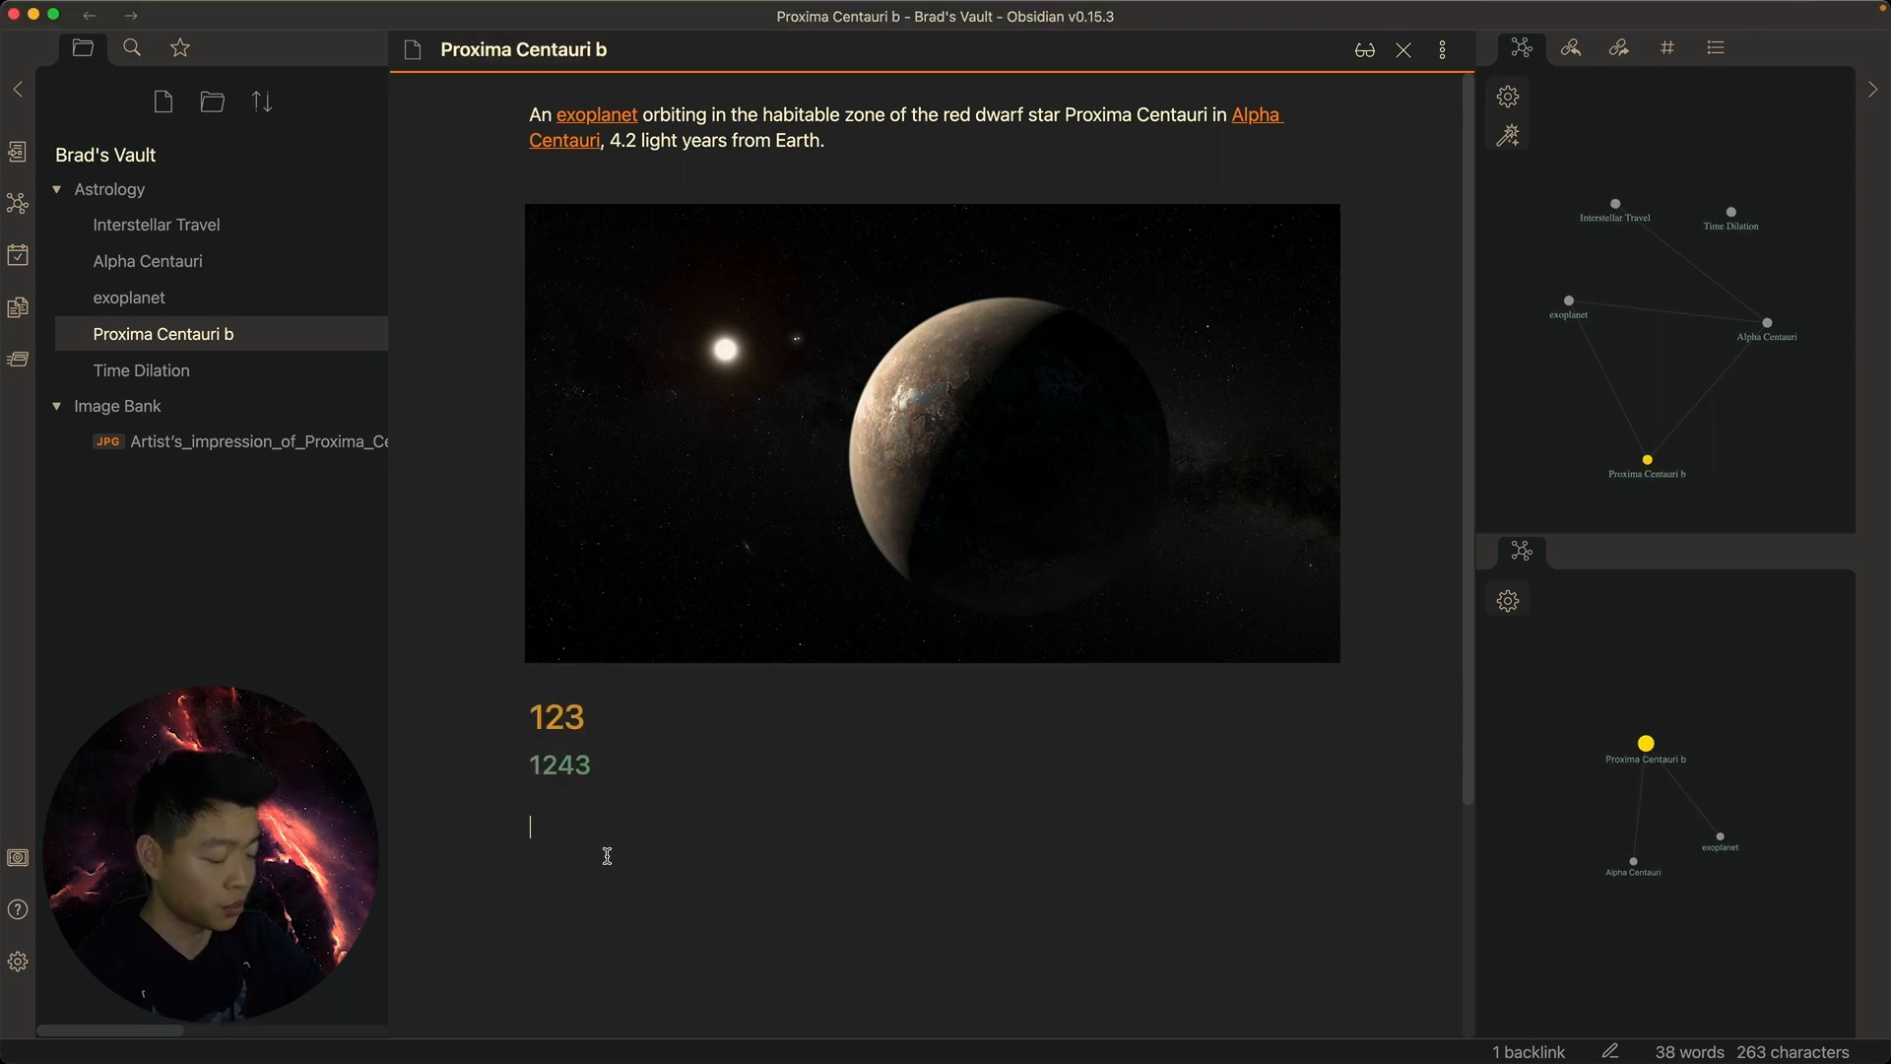
pyautogui.press('super+o')
pyautogui.write('#123')
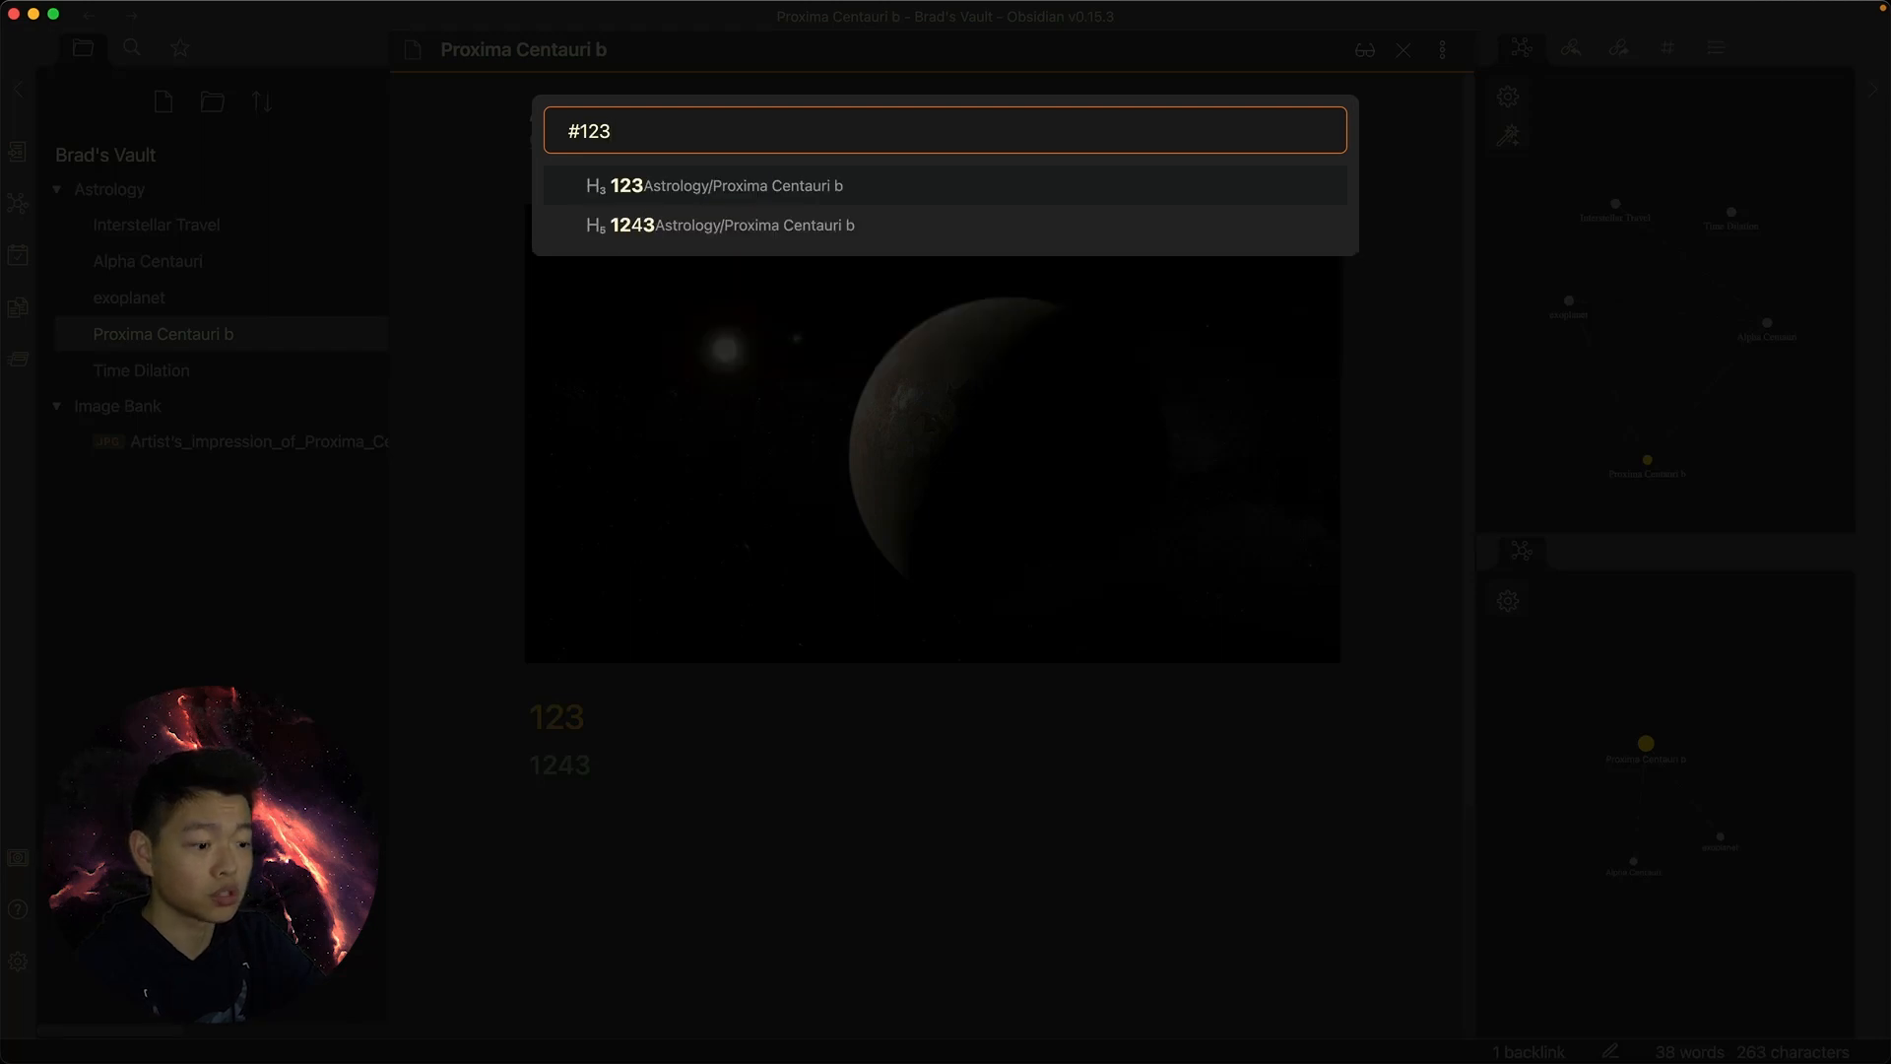
pyautogui.press('Return')
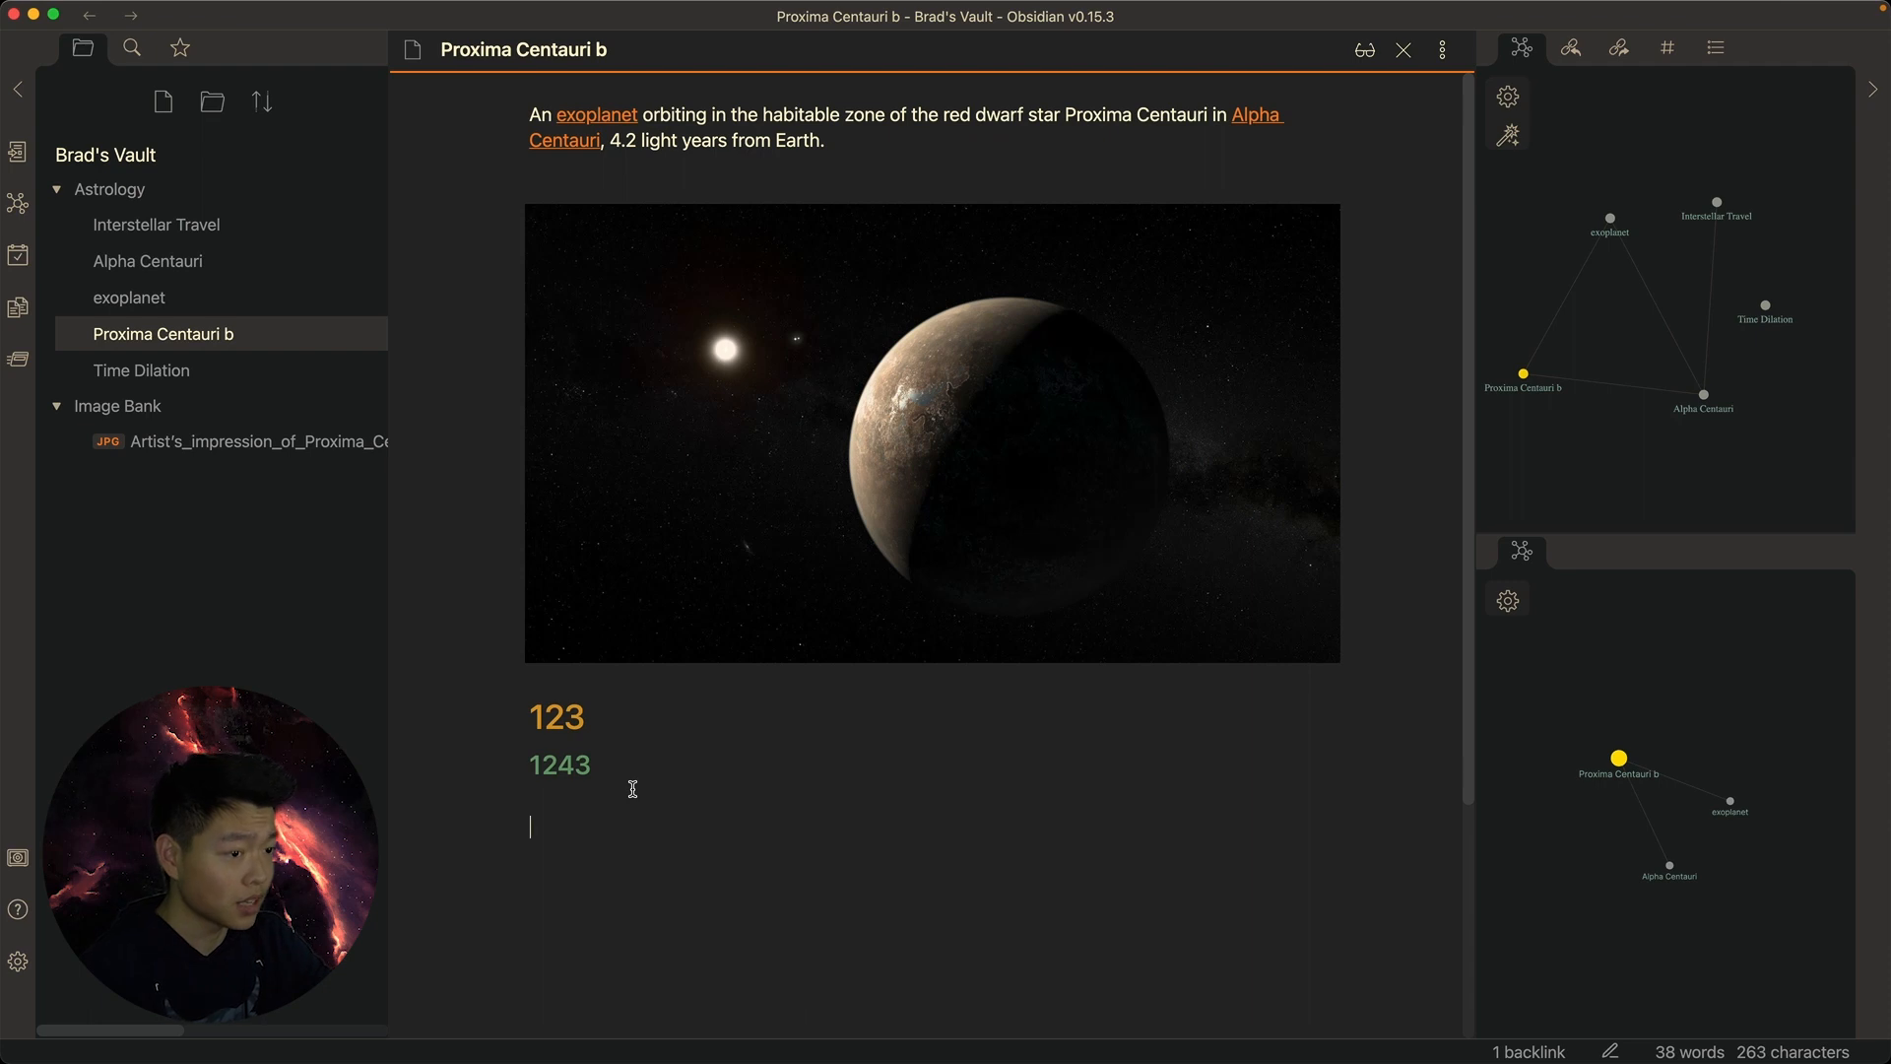
# Create two empty notes named "Proxima Centauri a" and "Proxima Centauri c" in the Astrology folder
pyautogui.press('super+n')
pyautogui.write('Proxima Centauri a')
pyautogui.press('Return')
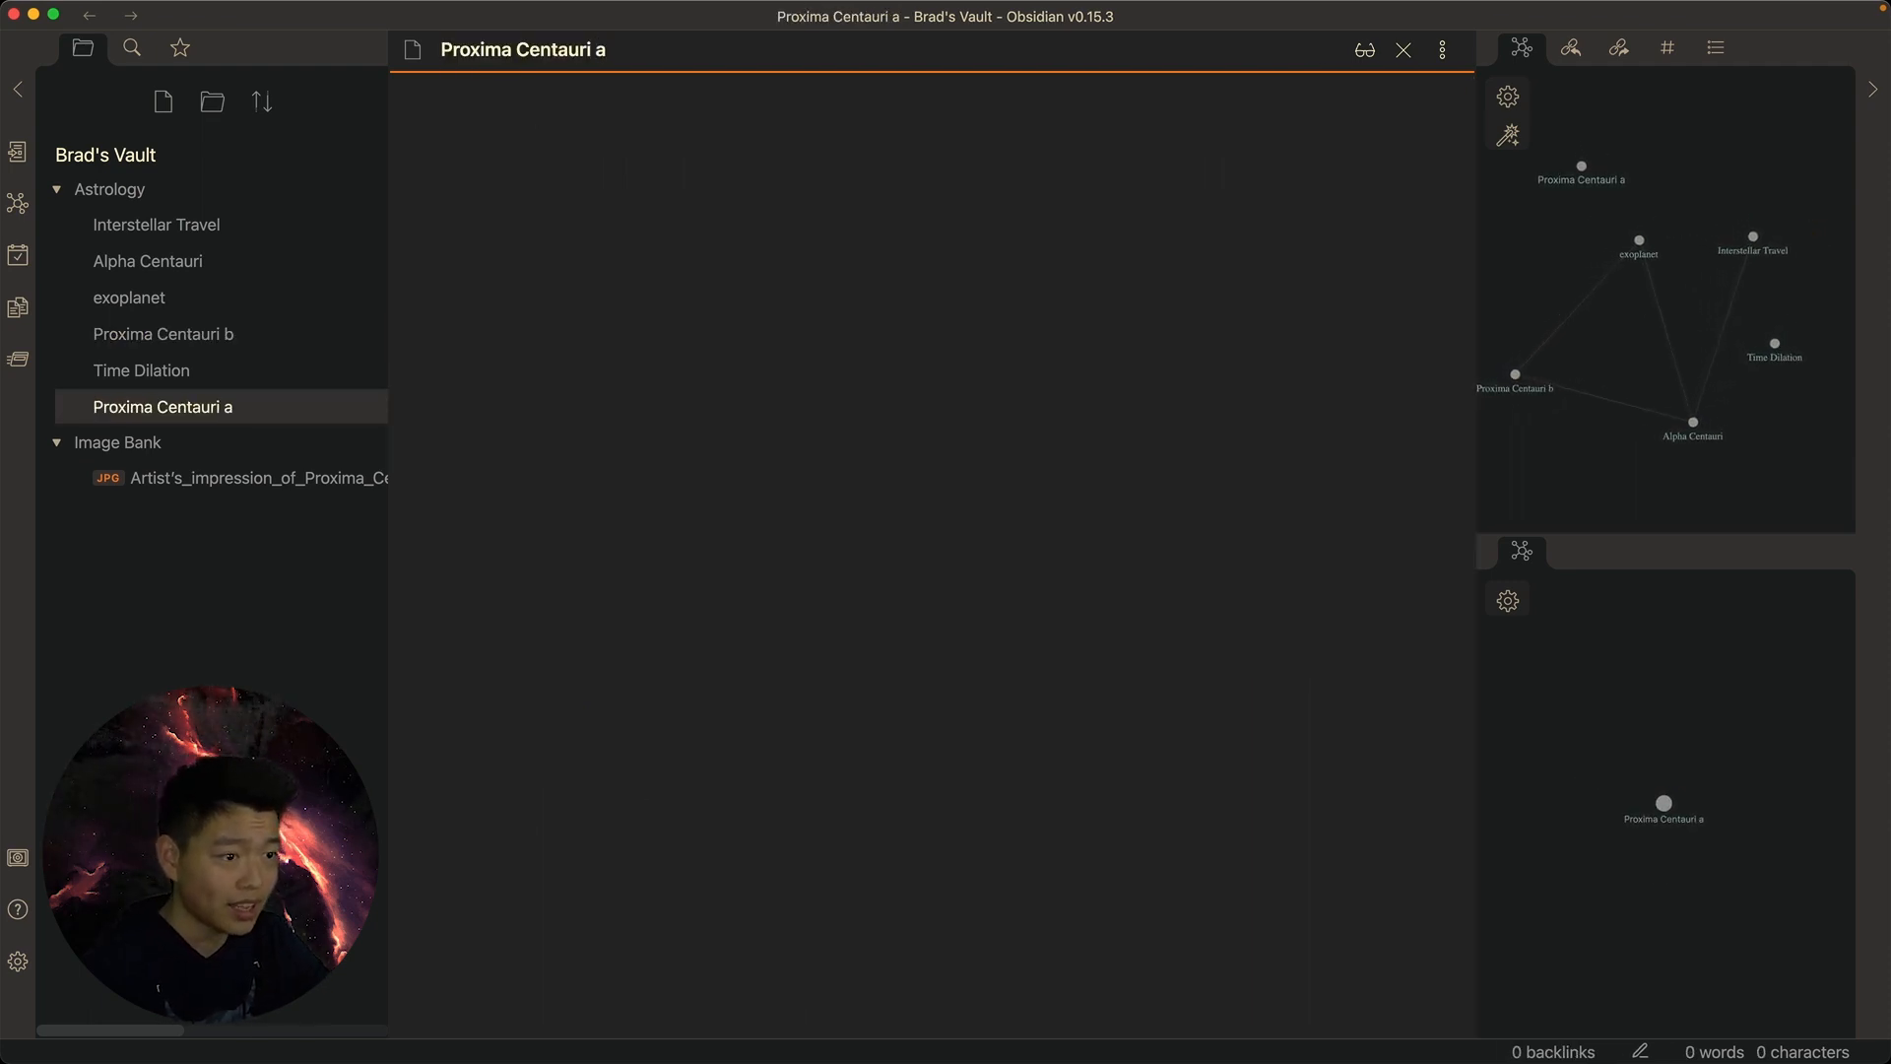
pyautogui.press('super+n')
pyautogui.write('Proxima Centauri c')
pyautogui.press('Return')
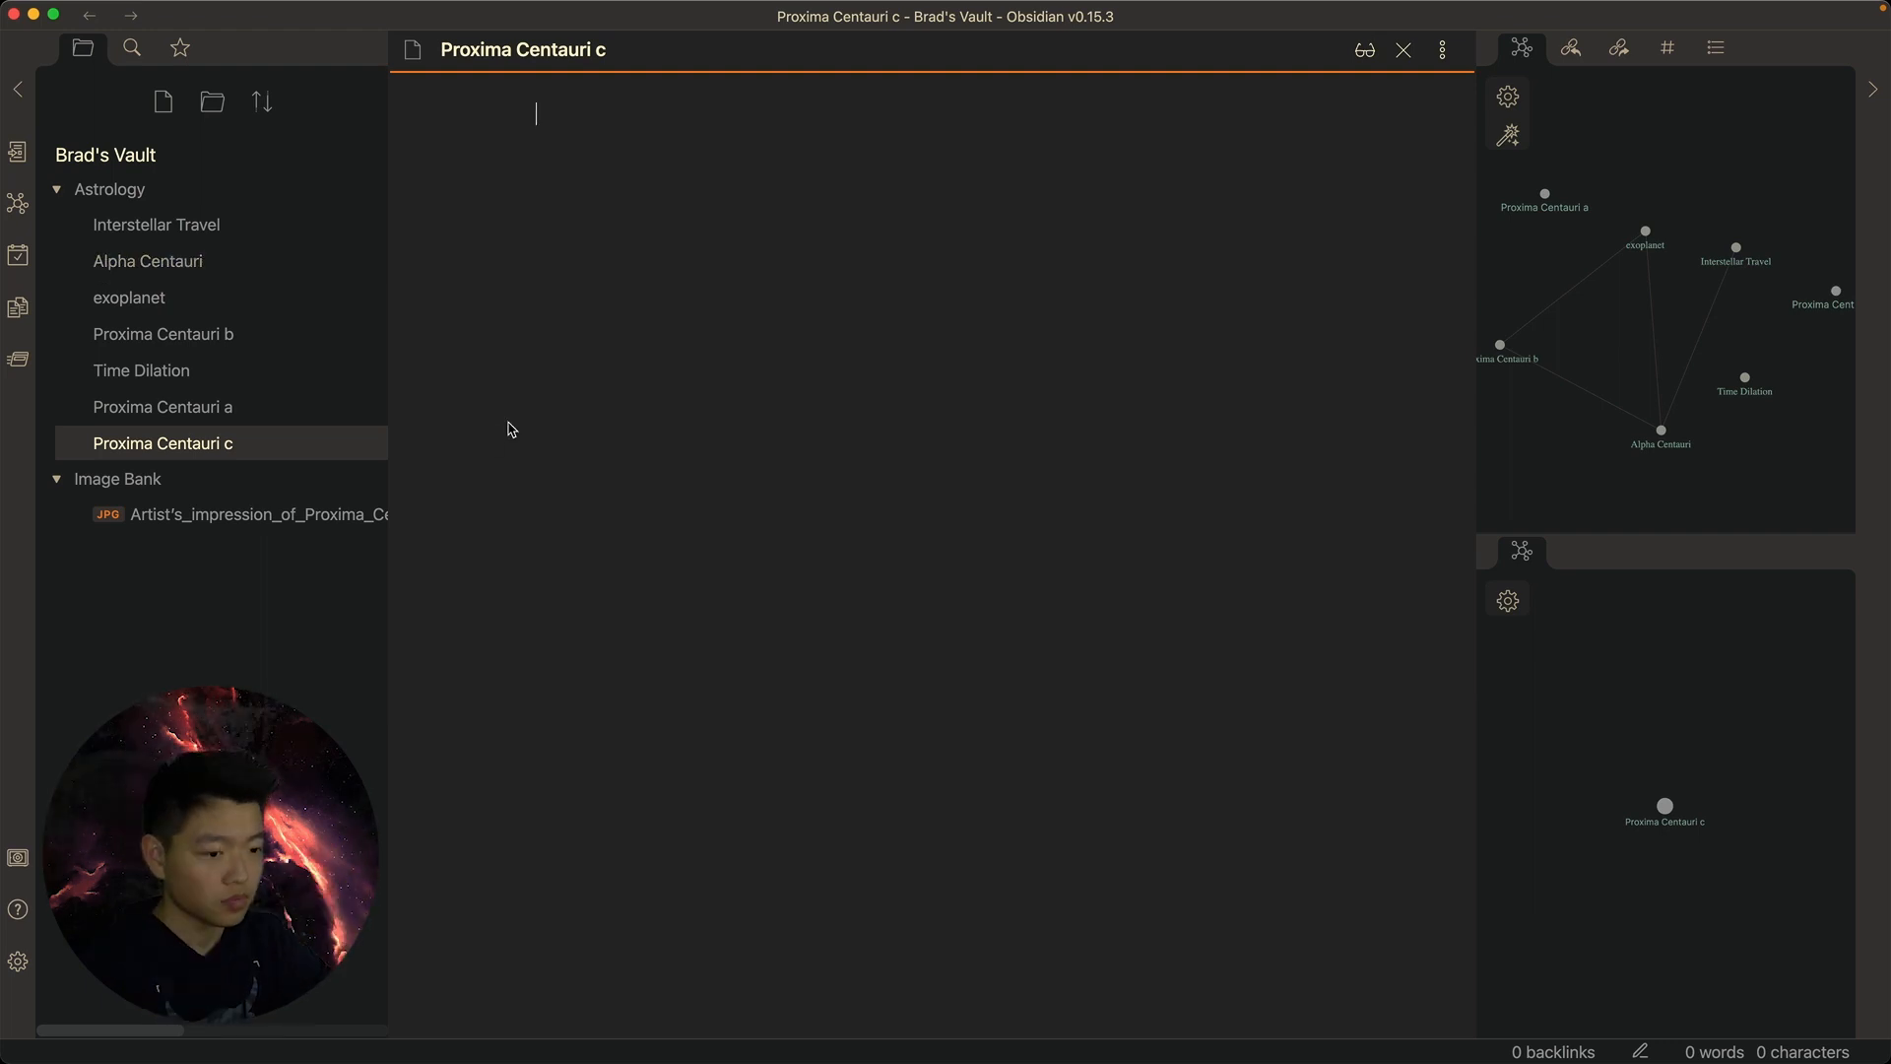
# Delete the notes Proxima Centauri a, Proxima Centauri b and Proxima Centauri c from the Astrology folder
pyautogui.rightClick(378, 412)
pyautogui.click(401, 853)
pyautogui.rightClick(282, 414)
pyautogui.click(400, 863)
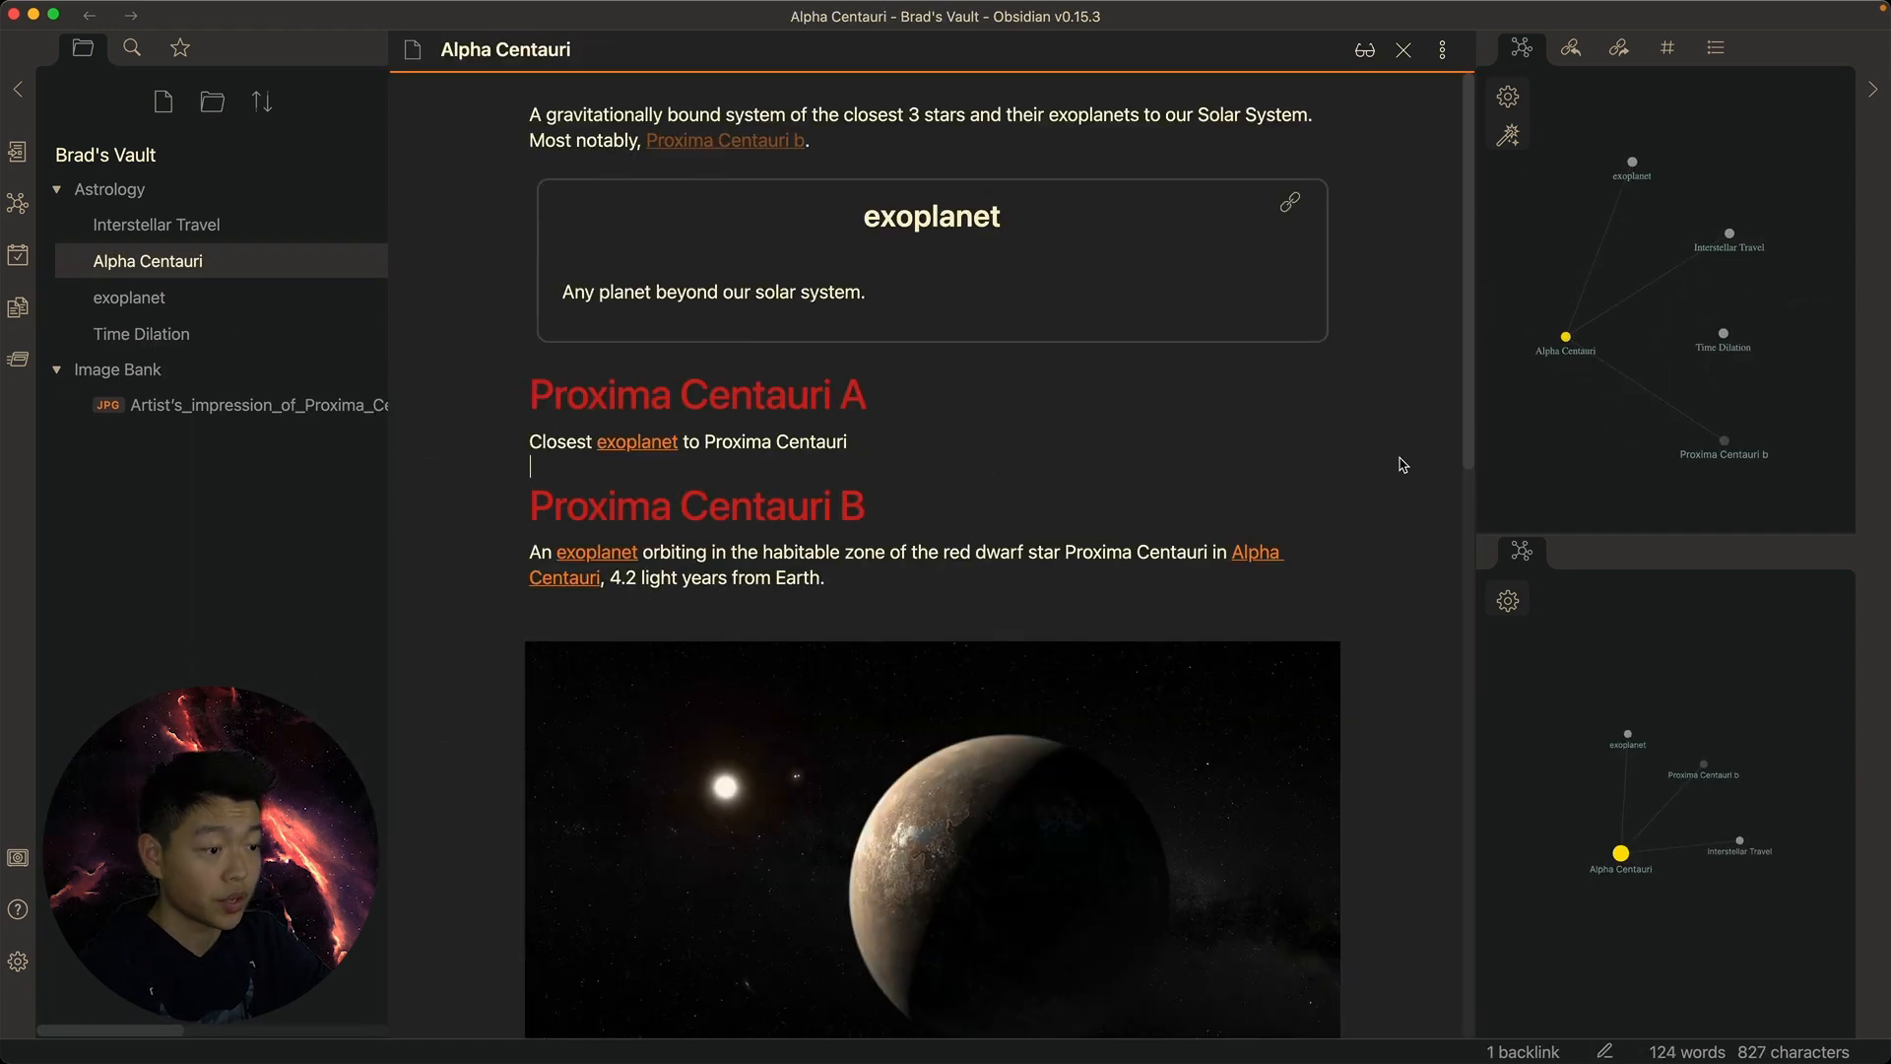
pyautogui.scroll(-5, 1383, 468)
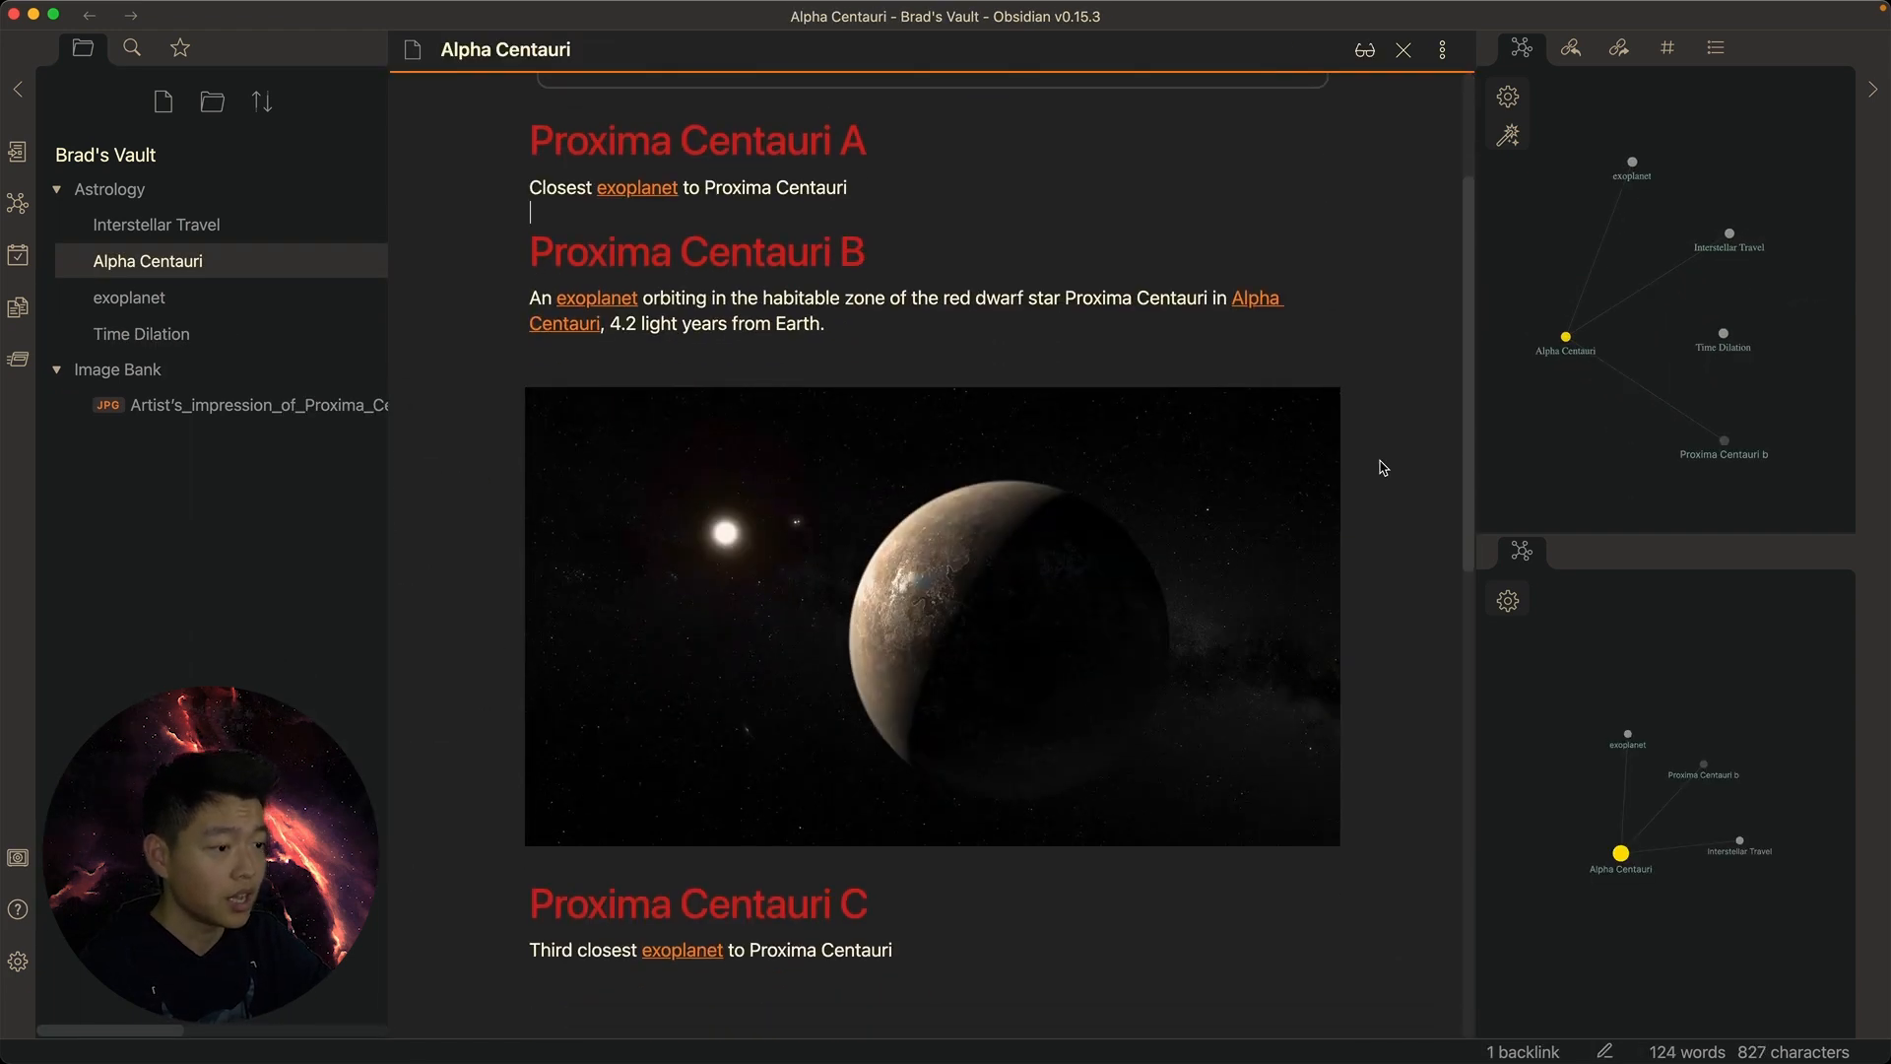
pyautogui.moveTo(528, 138); pyautogui.dragTo(1108, 988)
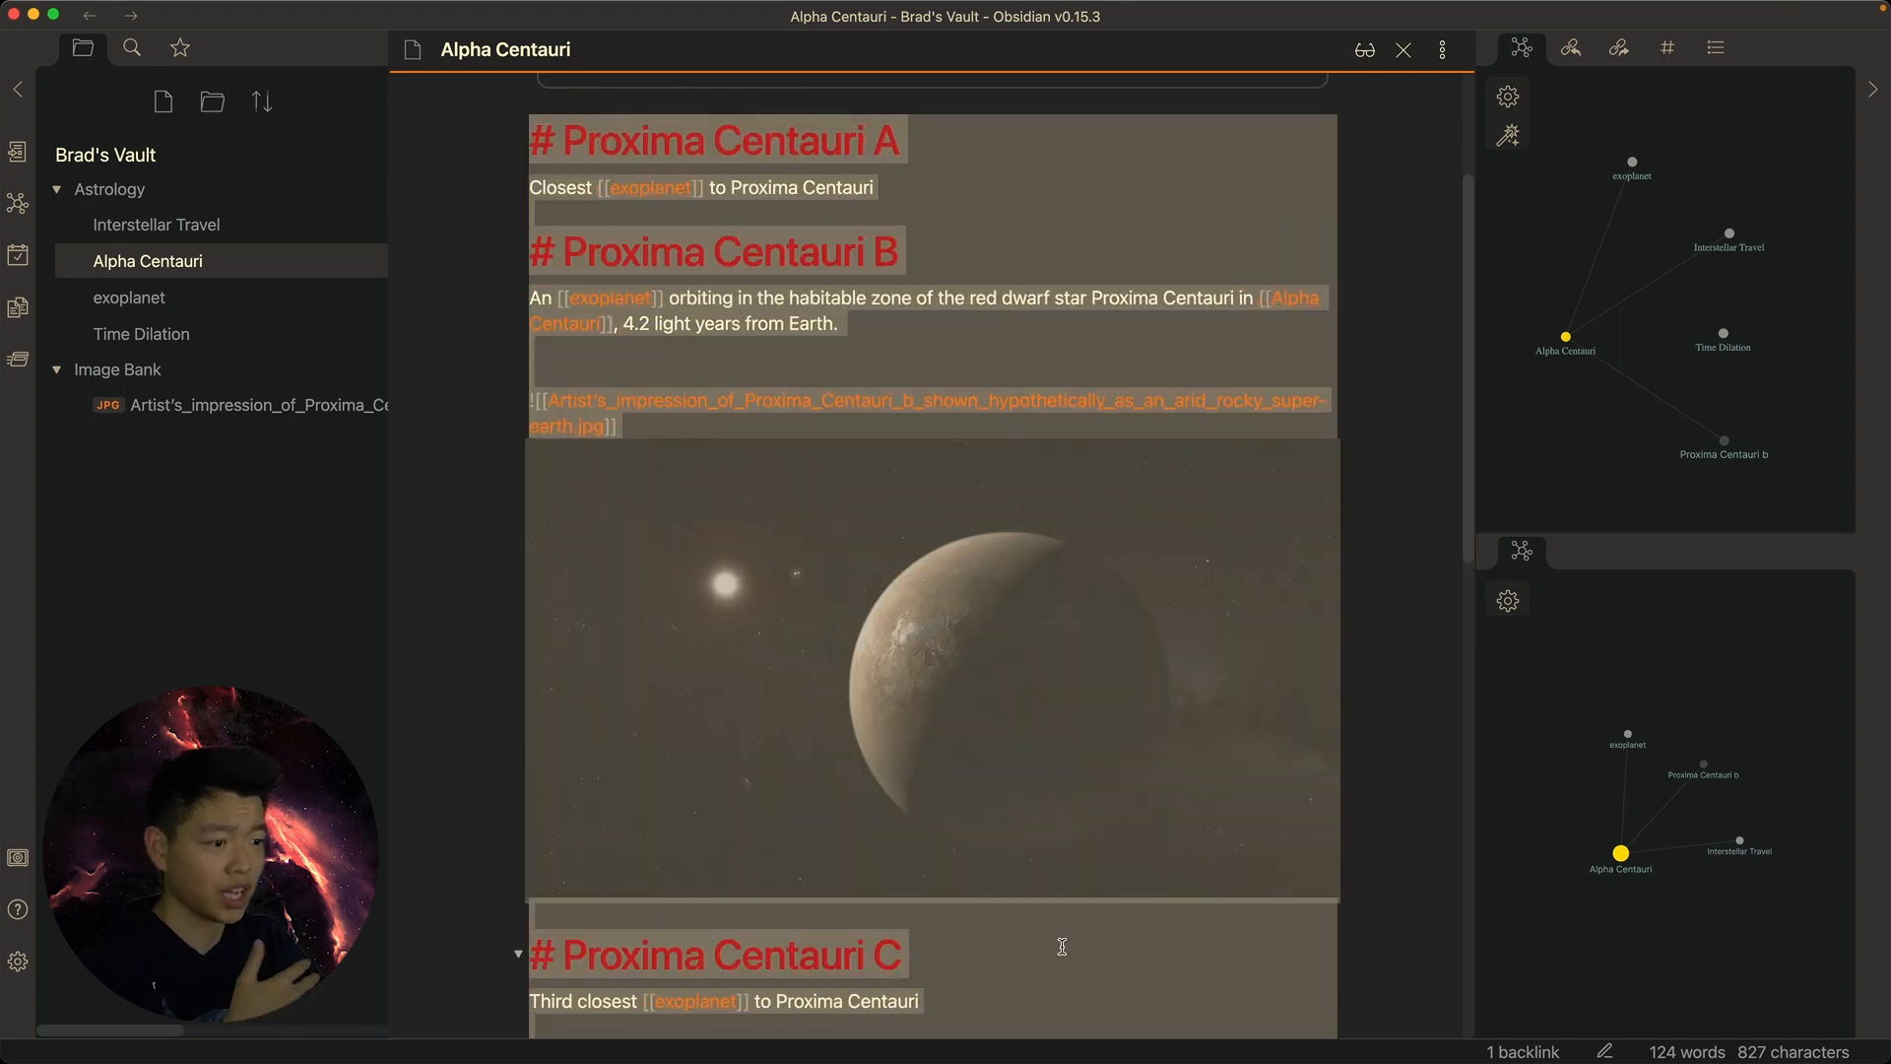
pyautogui.click(867, 375)
pyautogui.moveTo(840, 324); pyautogui.dragTo(522, 266)
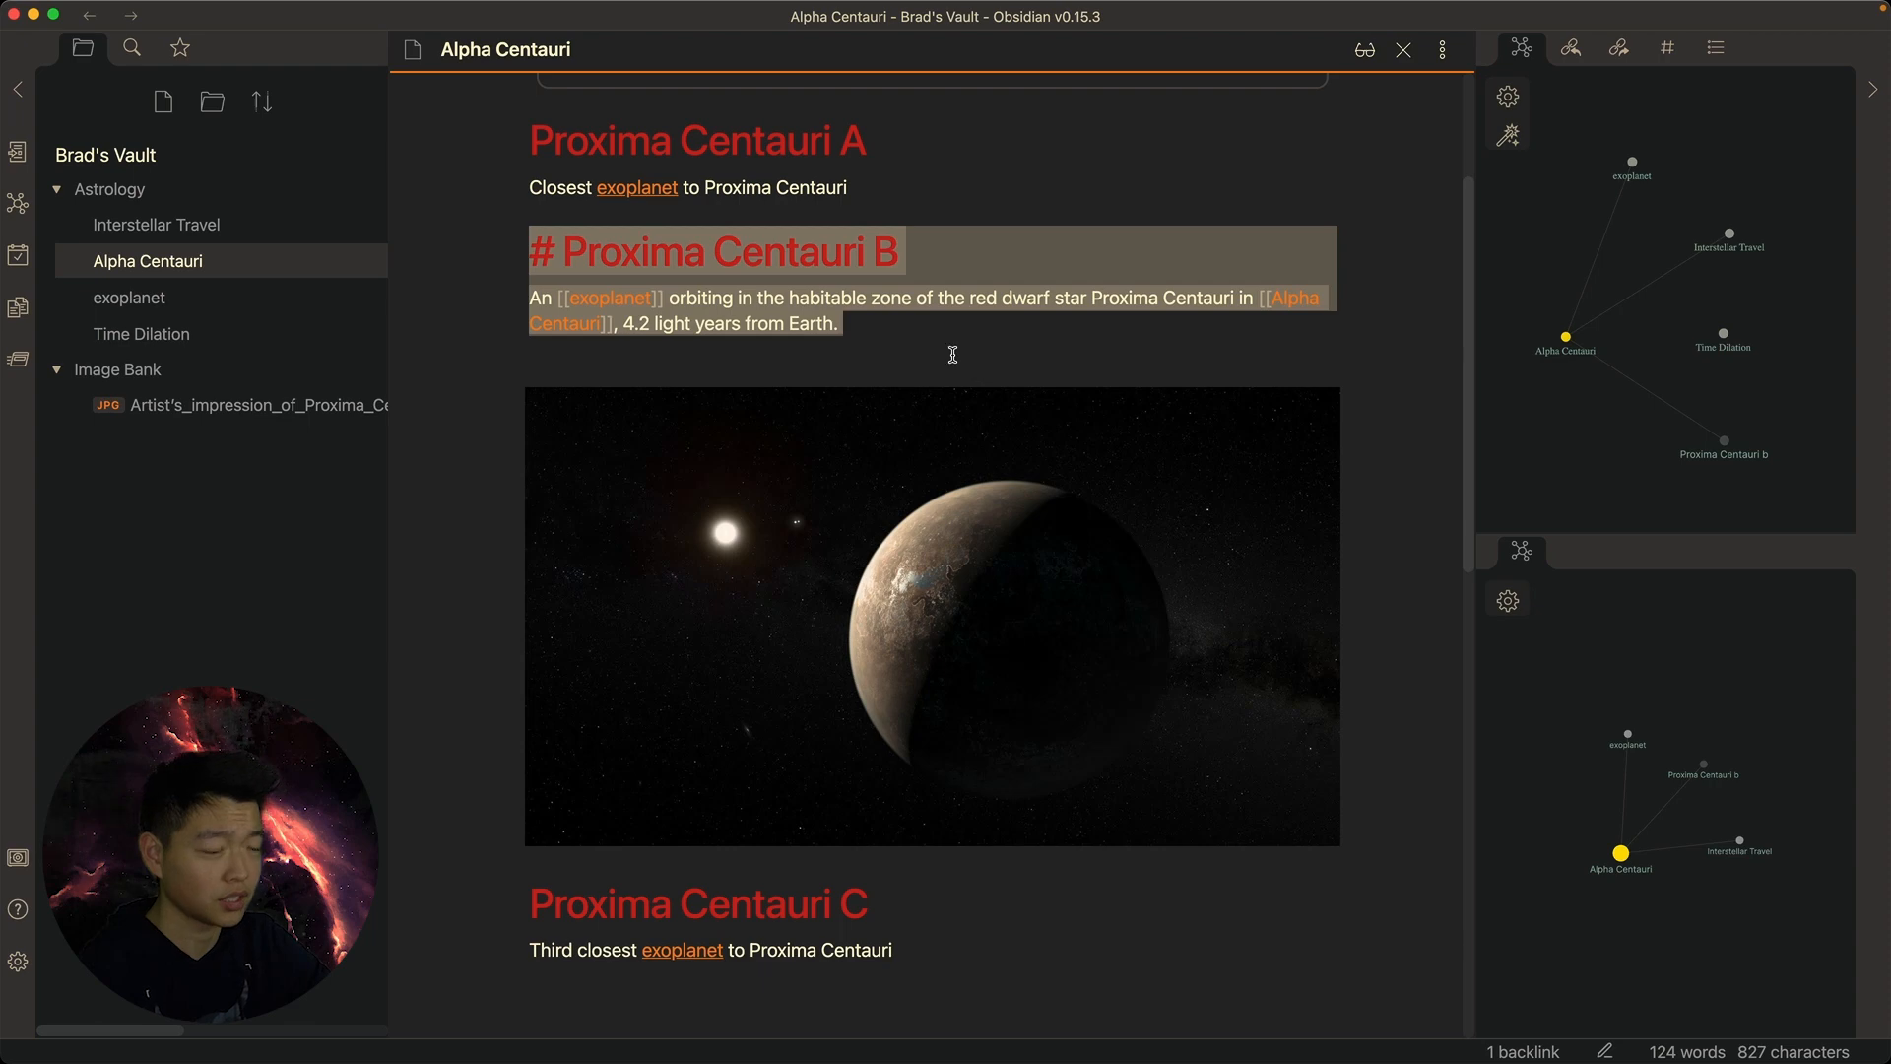
pyautogui.click(657, 338)
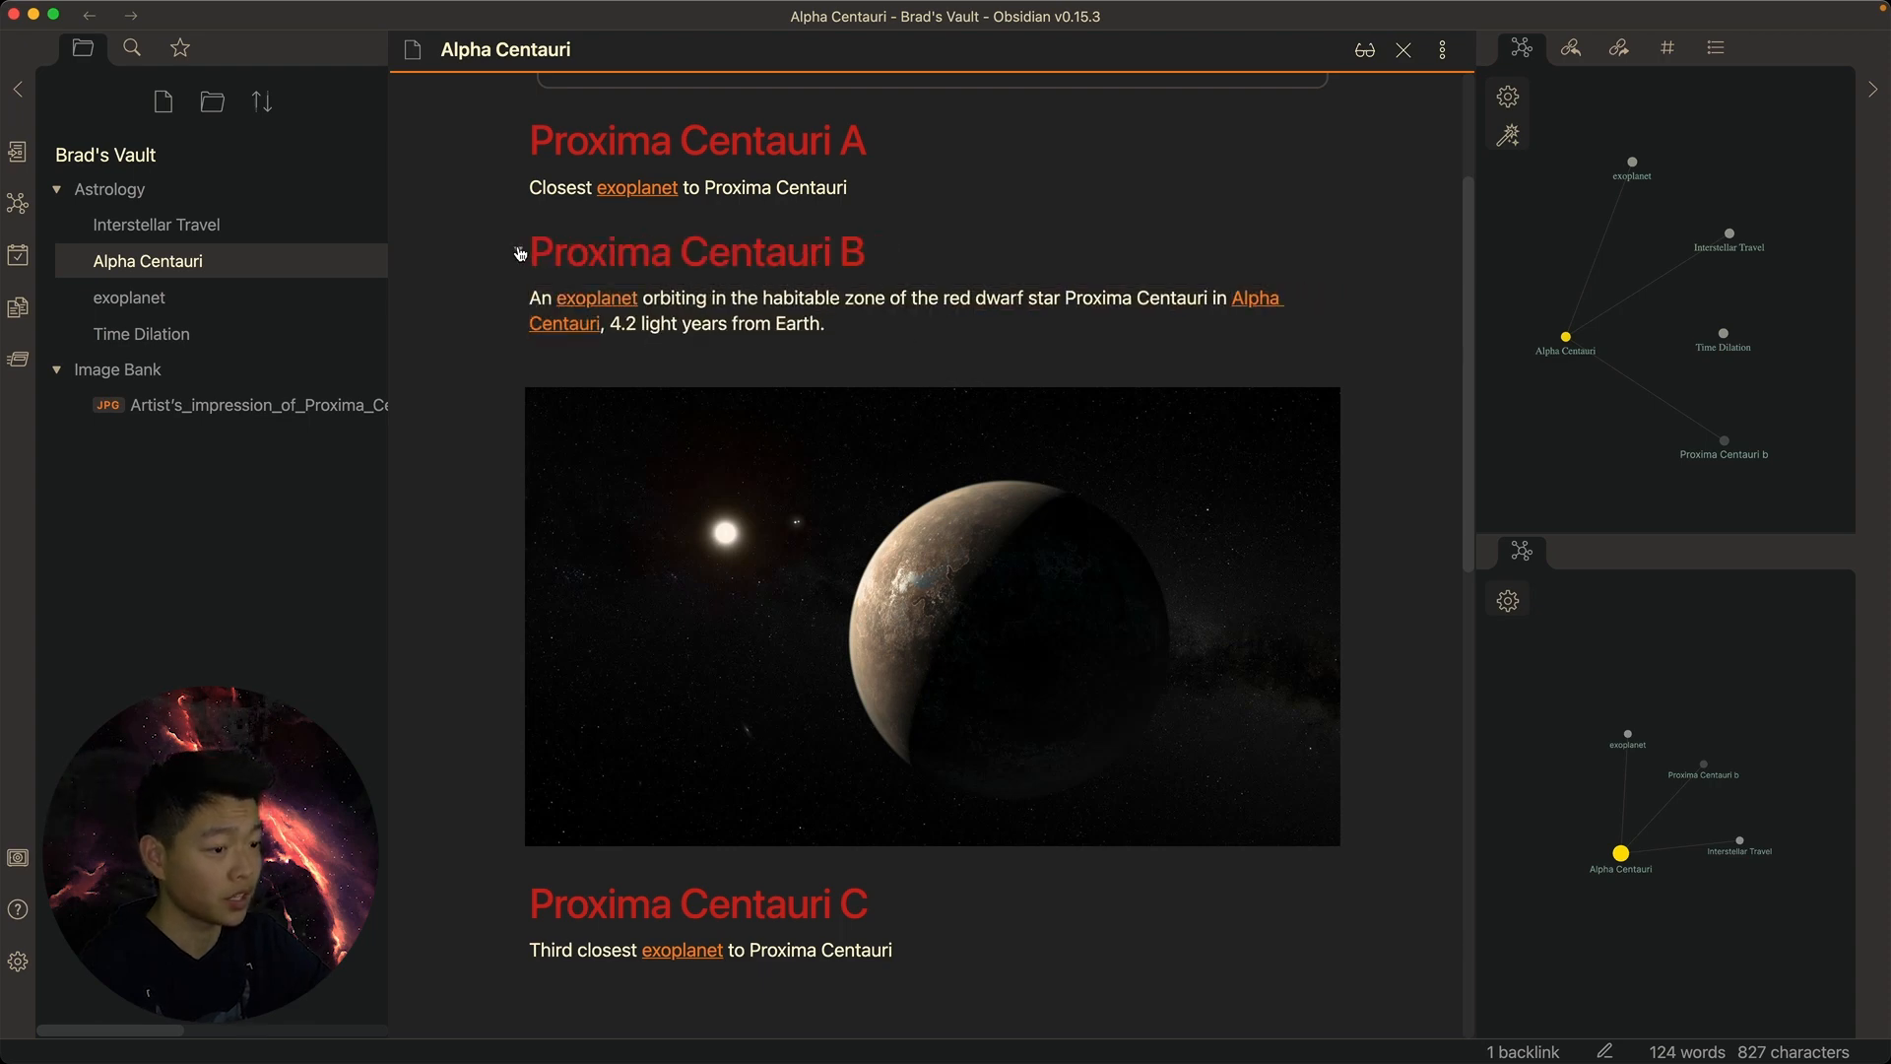
# Fold the Proxima Centauri A, Proxima Centauri B and Proxima Centauri C headings in the Alpha Centauri note
pyautogui.click(520, 253)
pyautogui.click(521, 254)
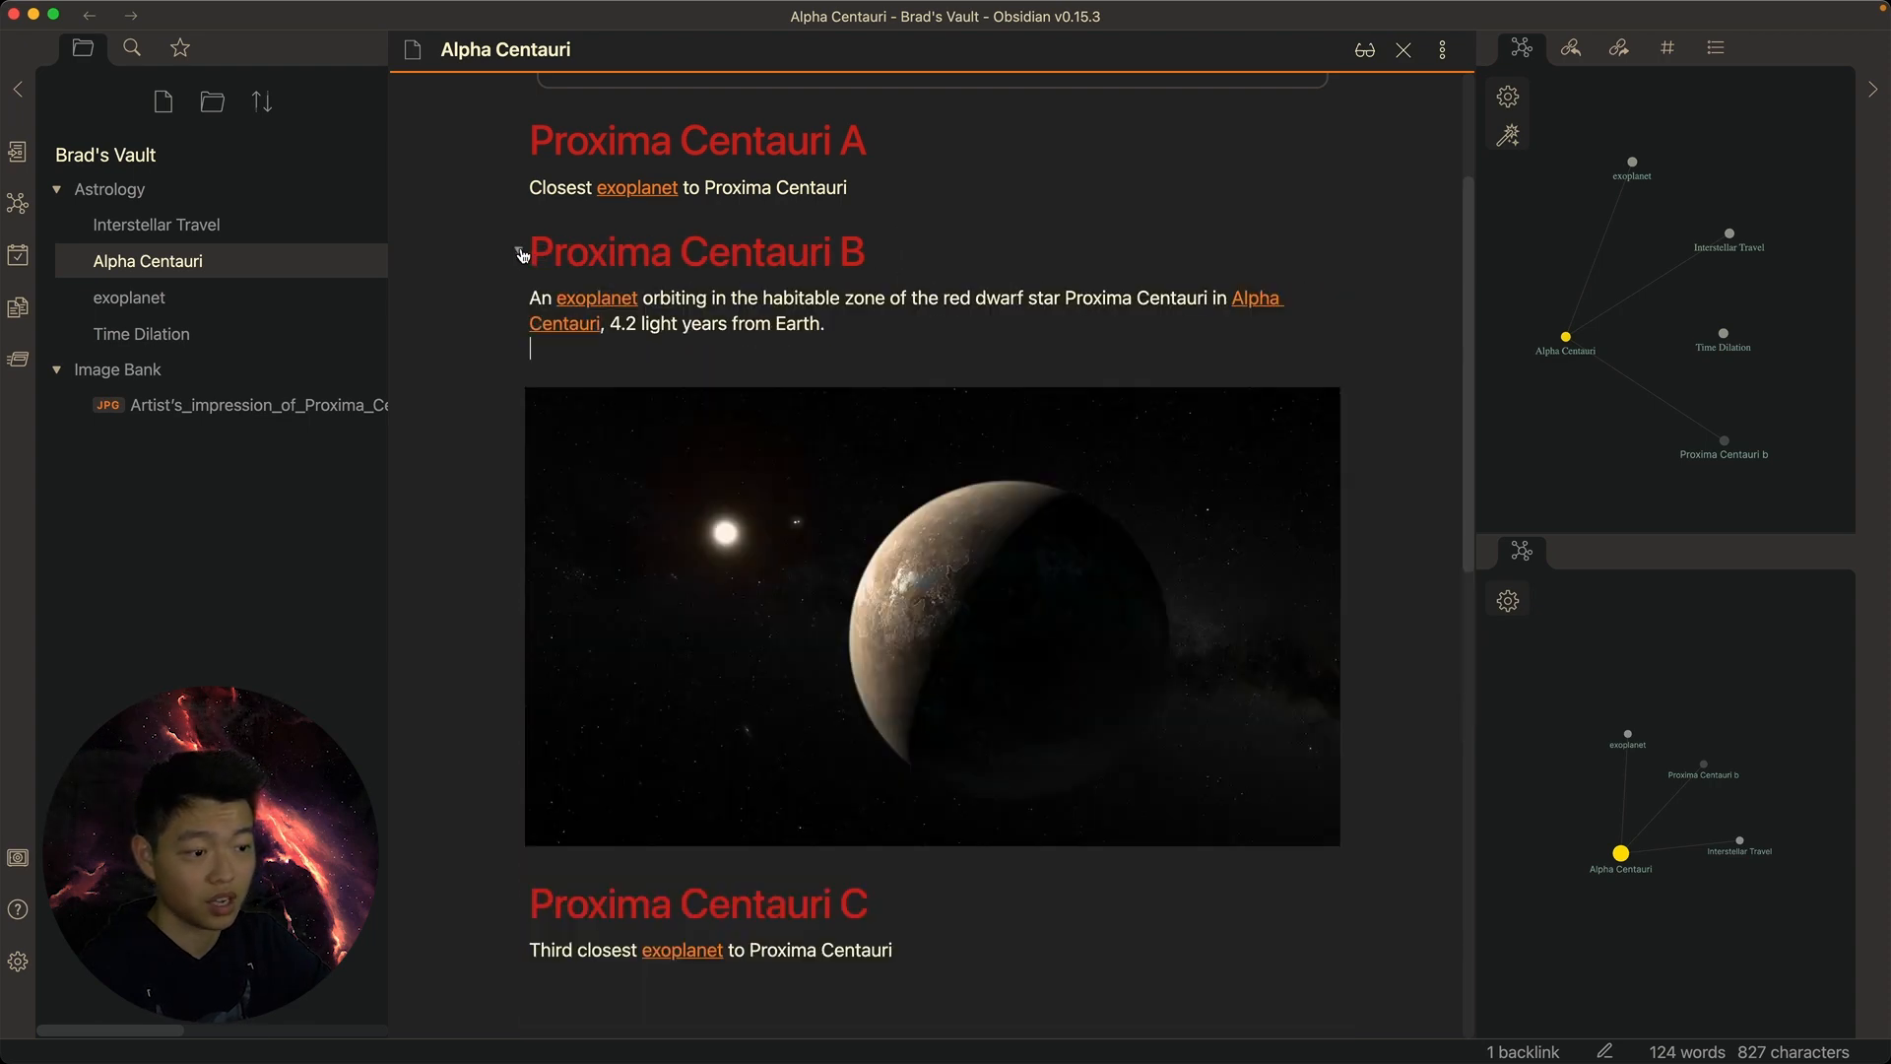
pyautogui.click(517, 253)
pyautogui.click(516, 307)
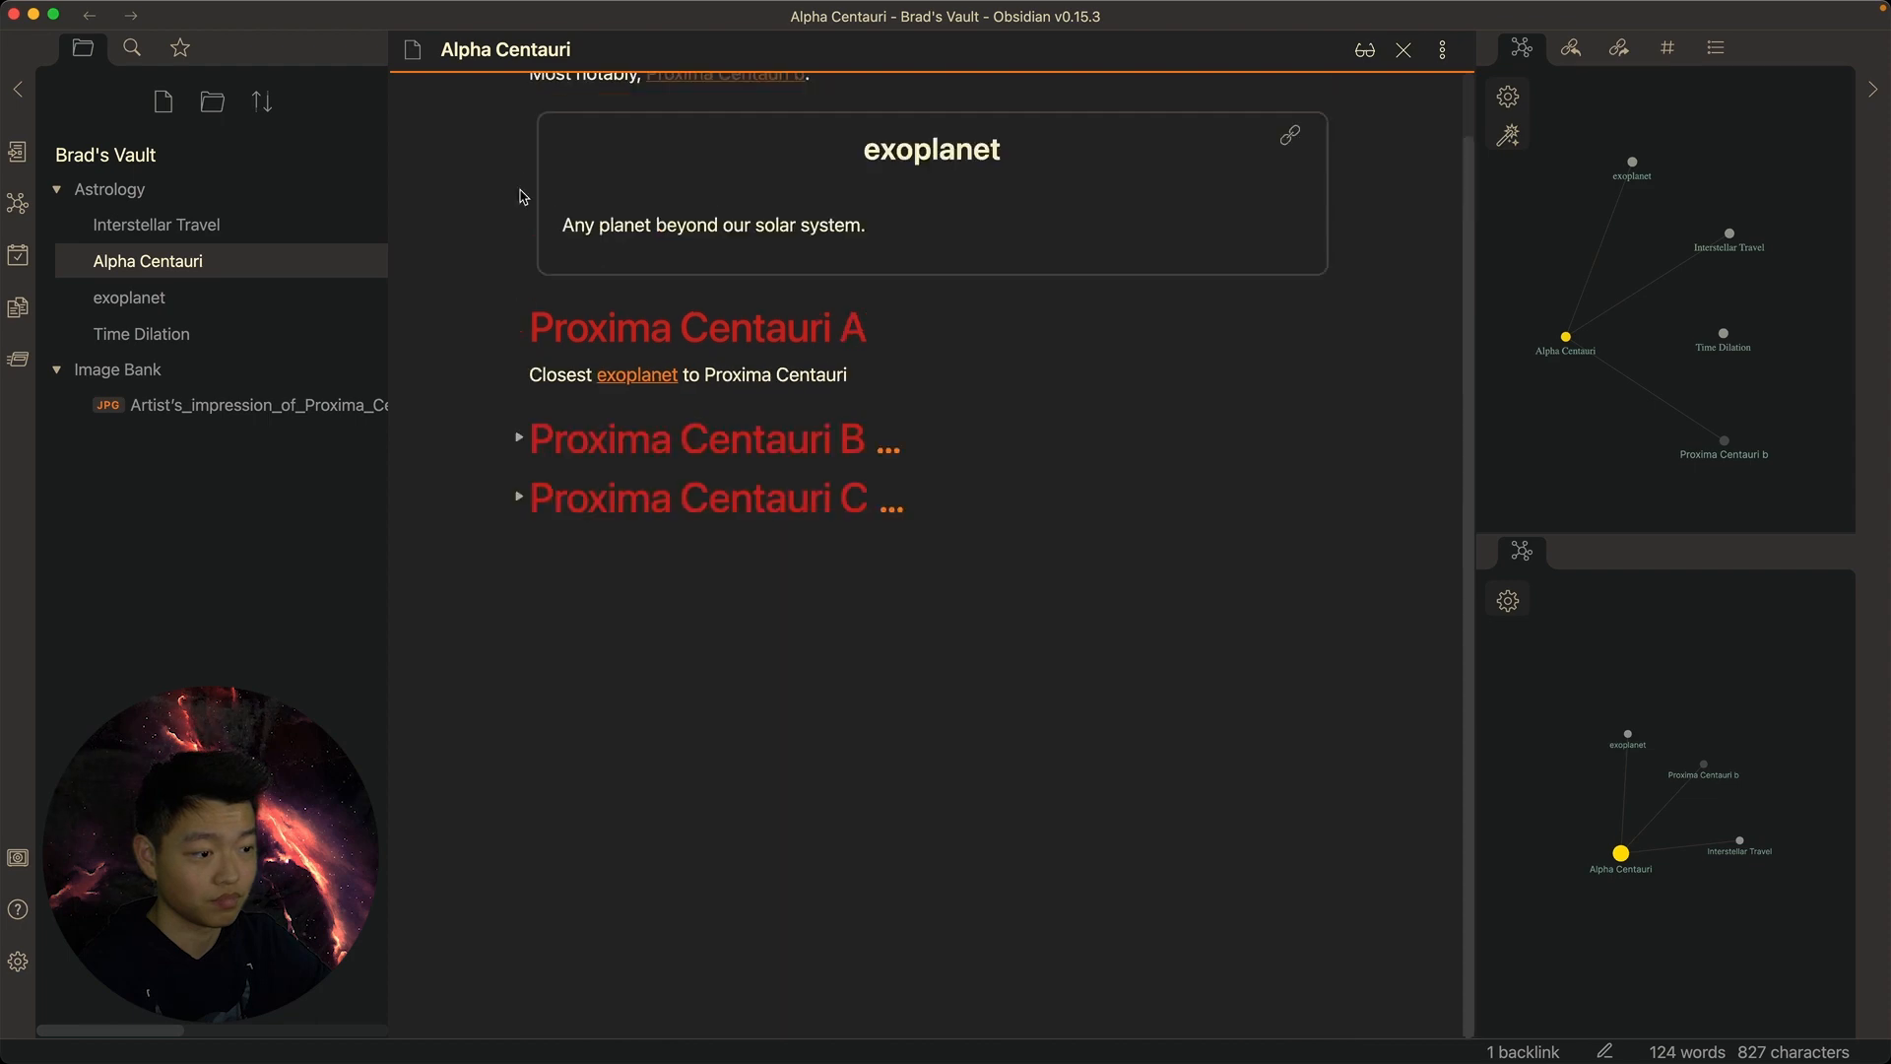
pyautogui.click(519, 328)
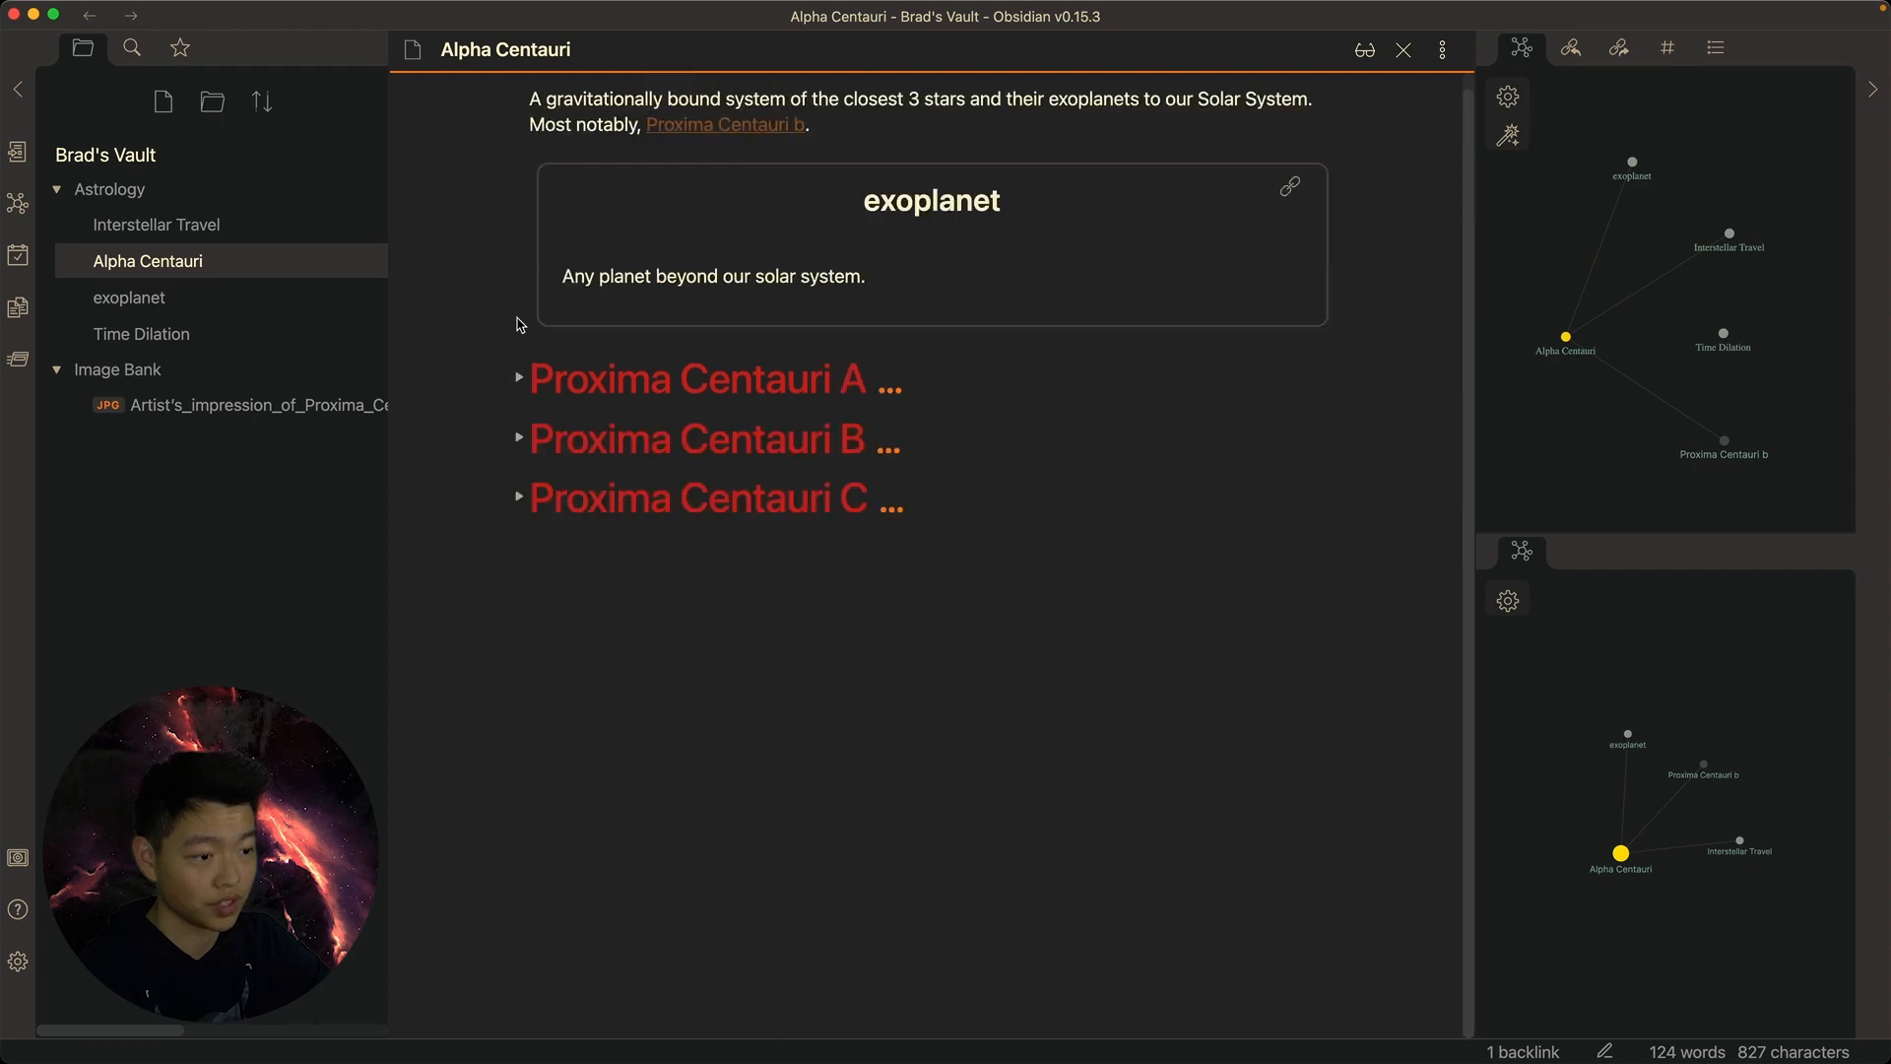
pyautogui.click(893, 652)
pyautogui.scroll(3, 852, 350)
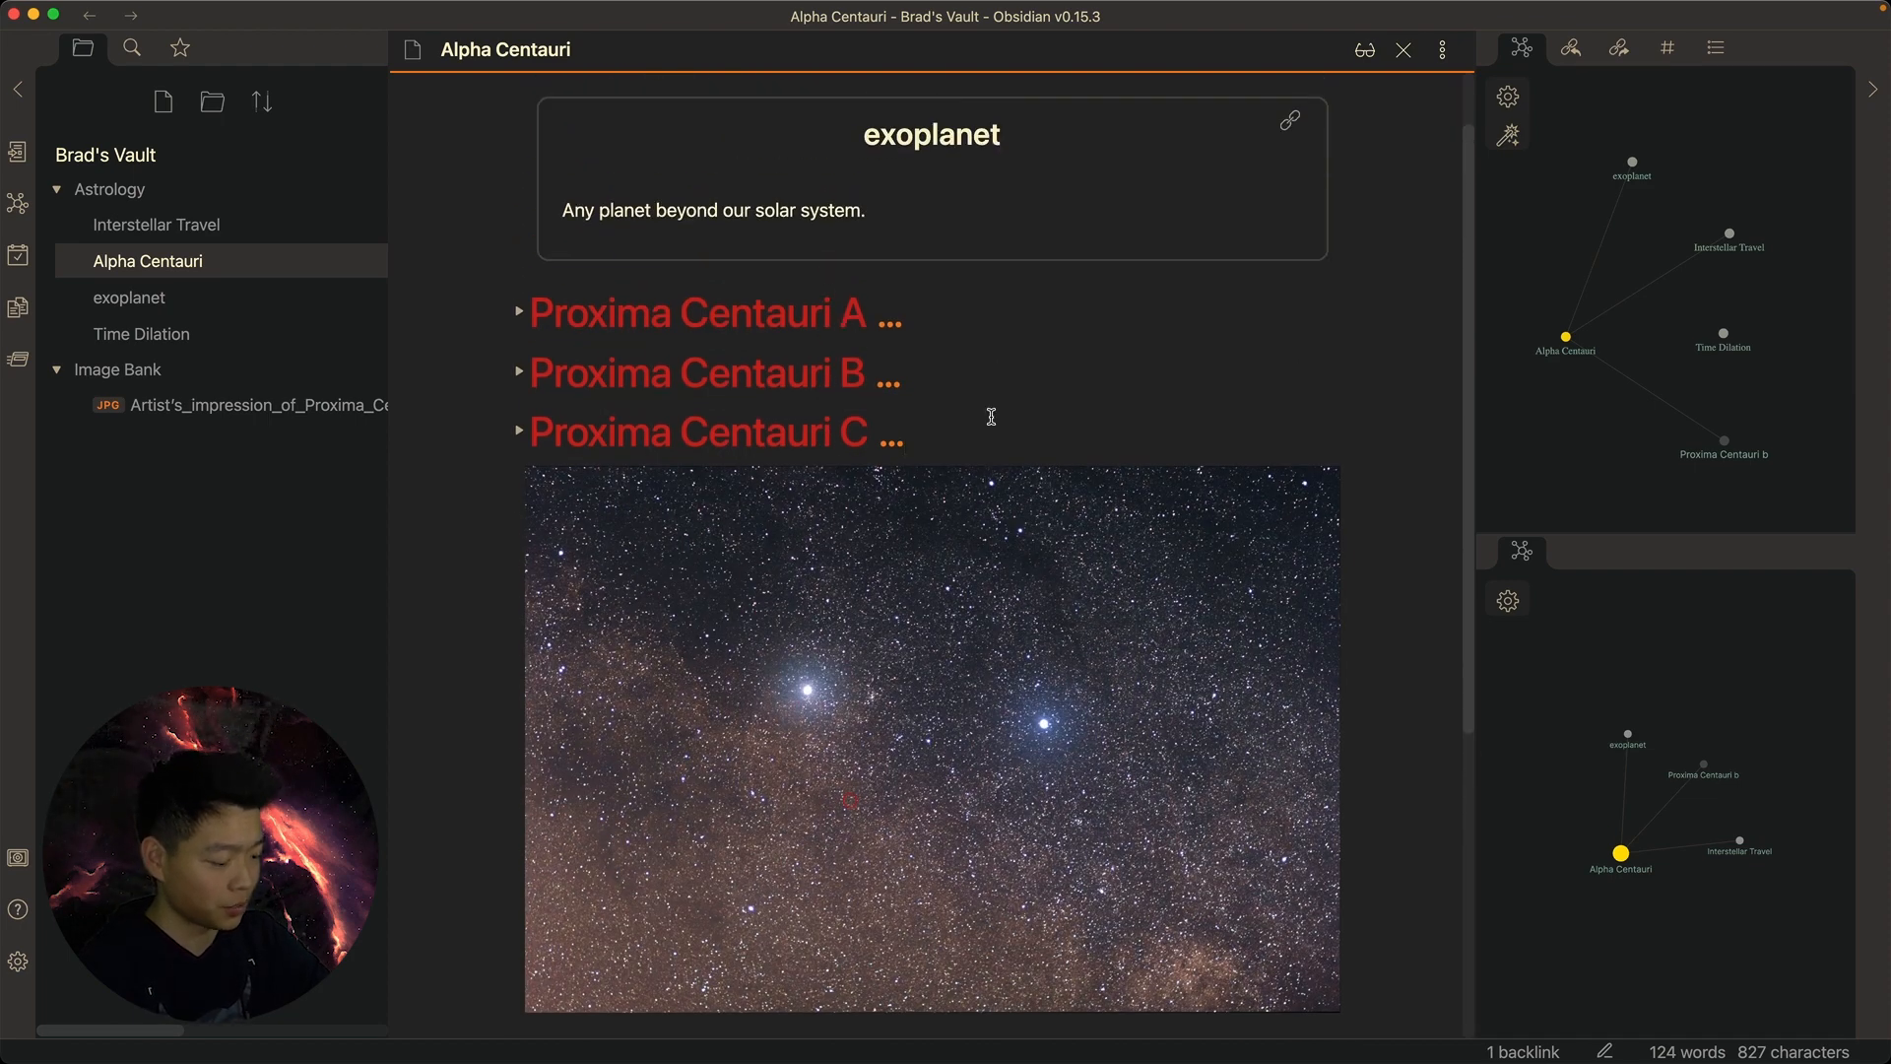
# Jump to the heading Proxima Centauri A by searching headings for "#proxima centauri a", and unfold its section
pyautogui.press('super+o')
pyautogui.press('Escape')
pyautogui.press('super+o')
pyautogui.write('#')
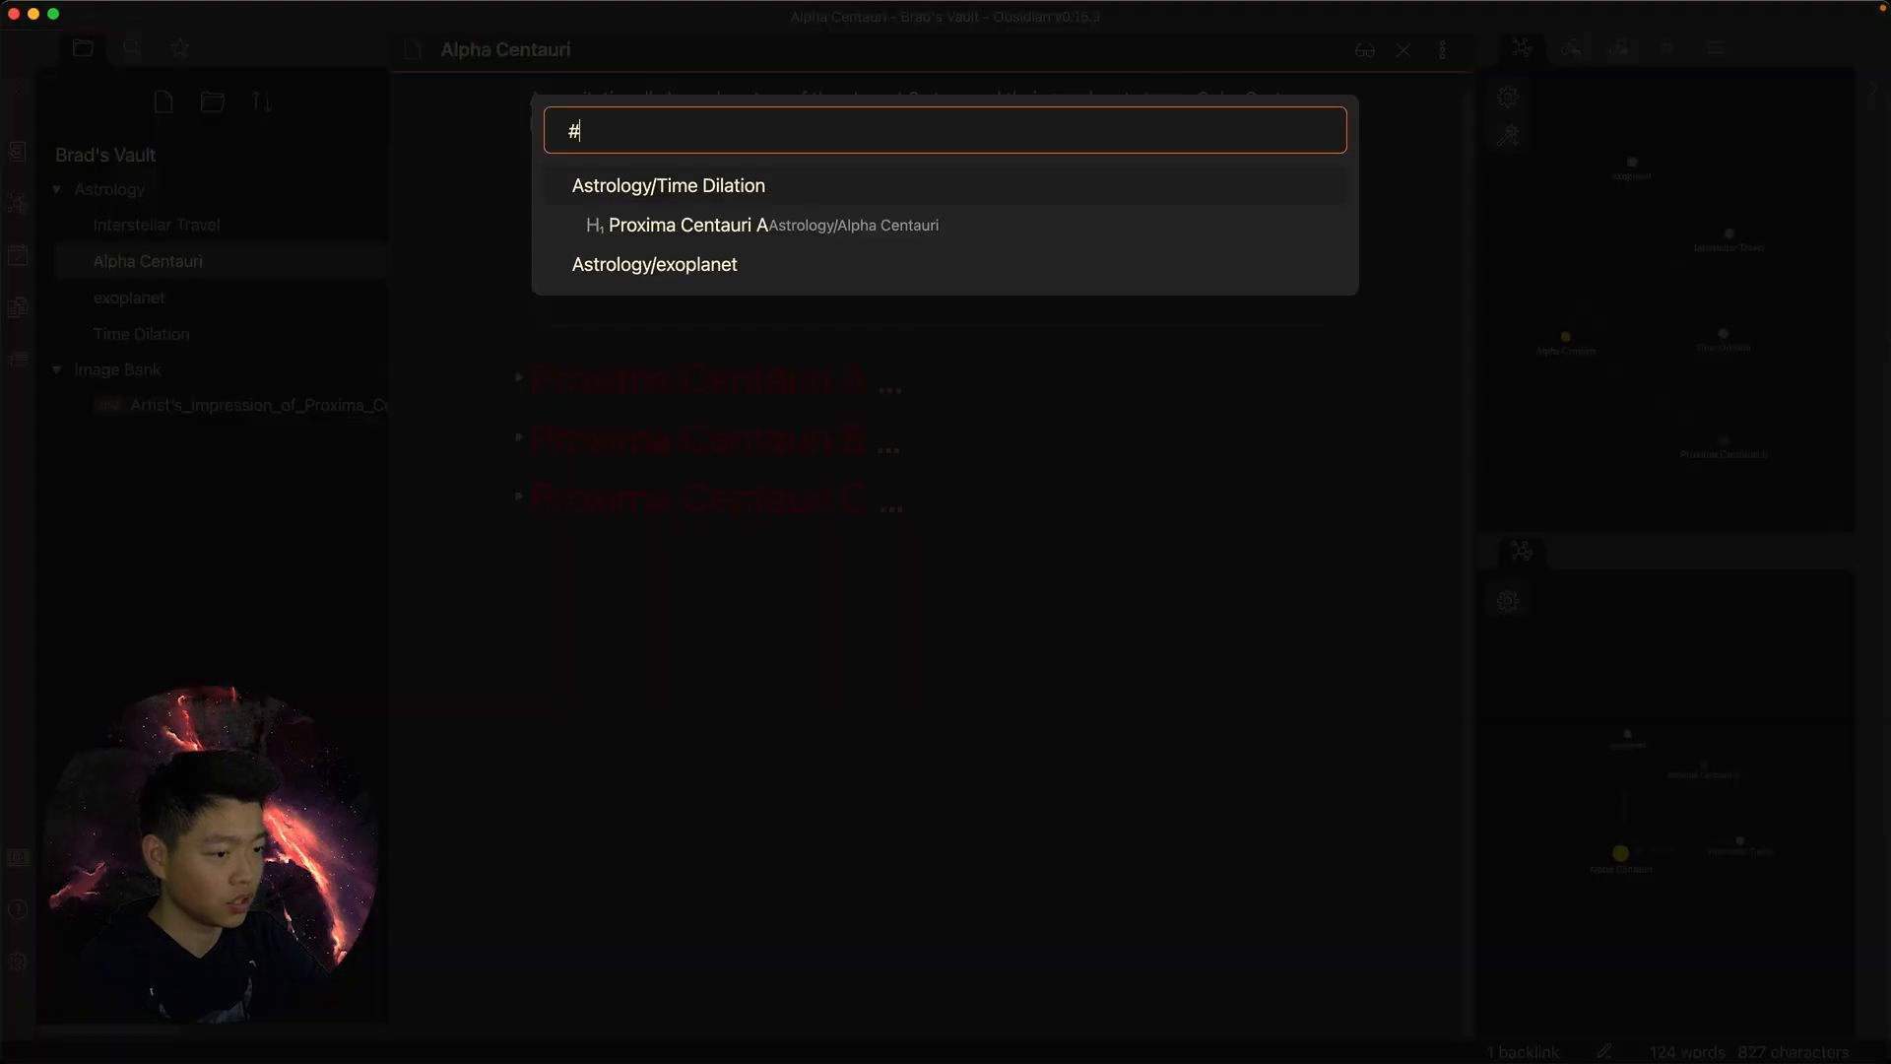
pyautogui.write('proxima centauri a')
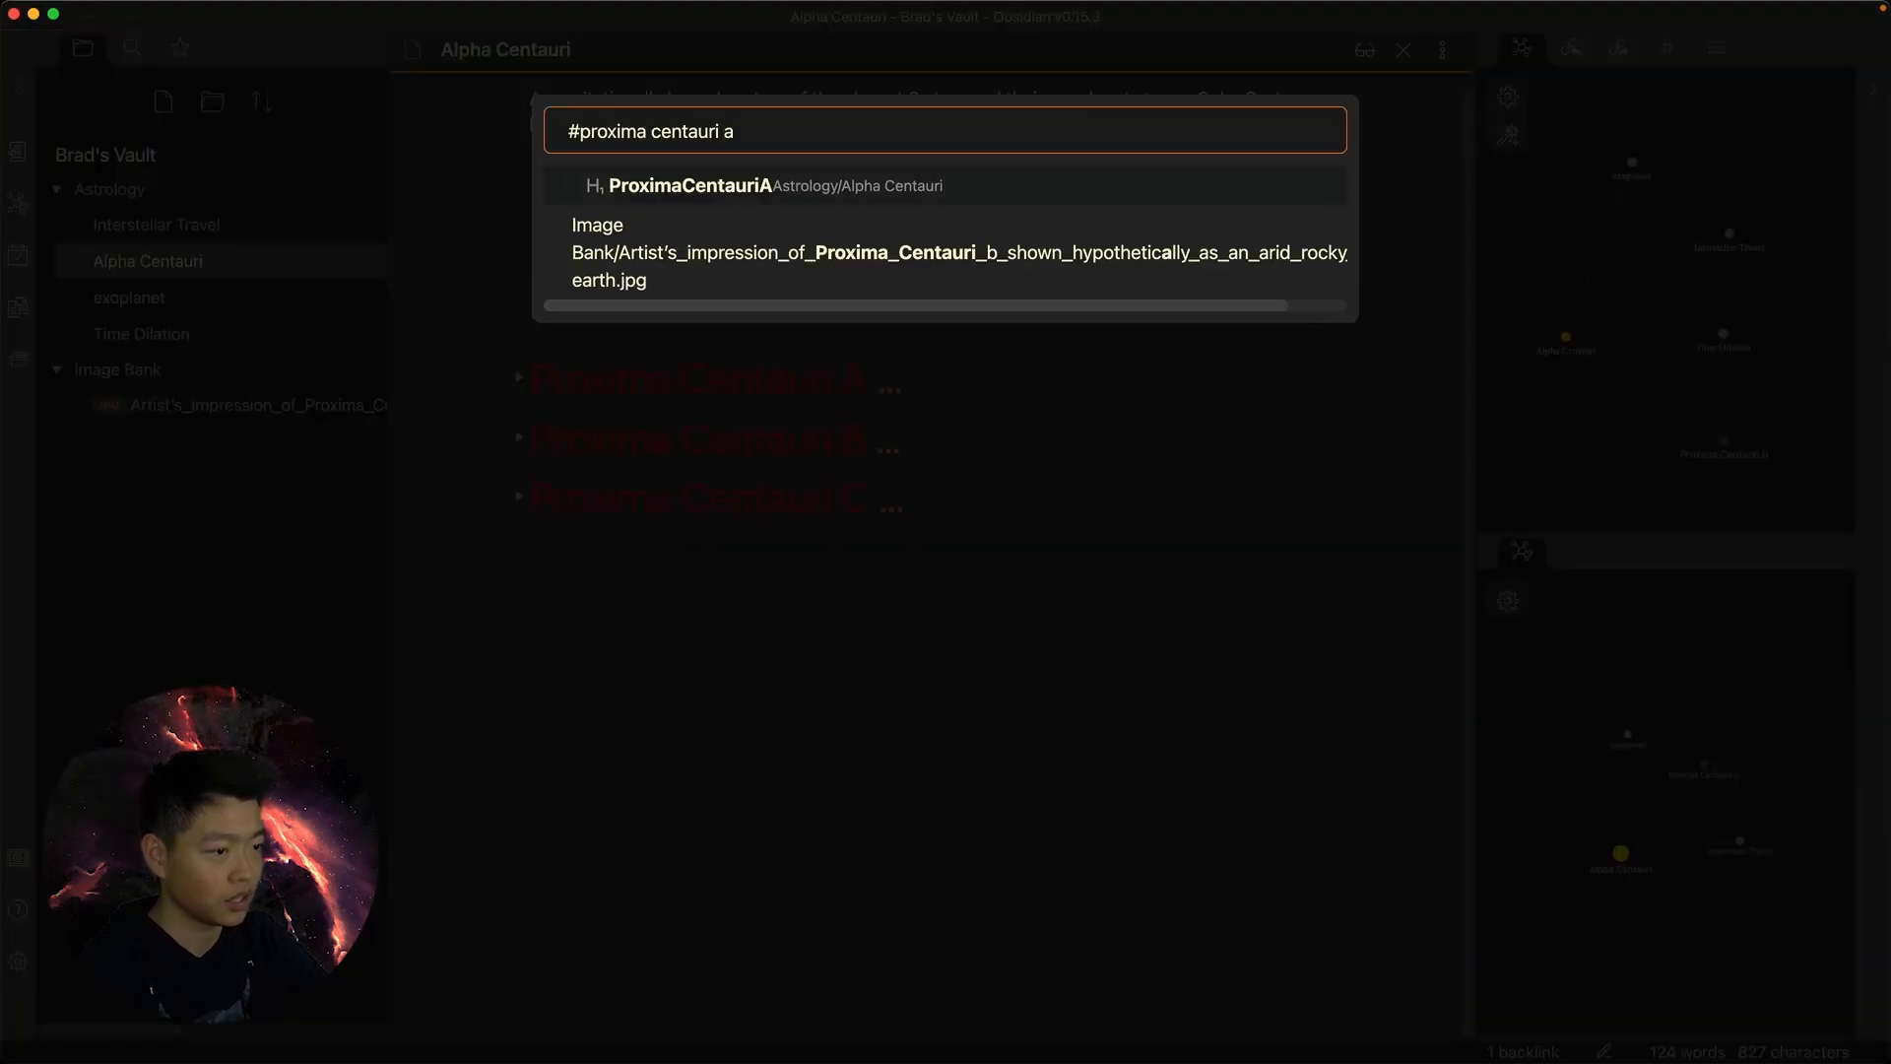
pyautogui.press('Return')
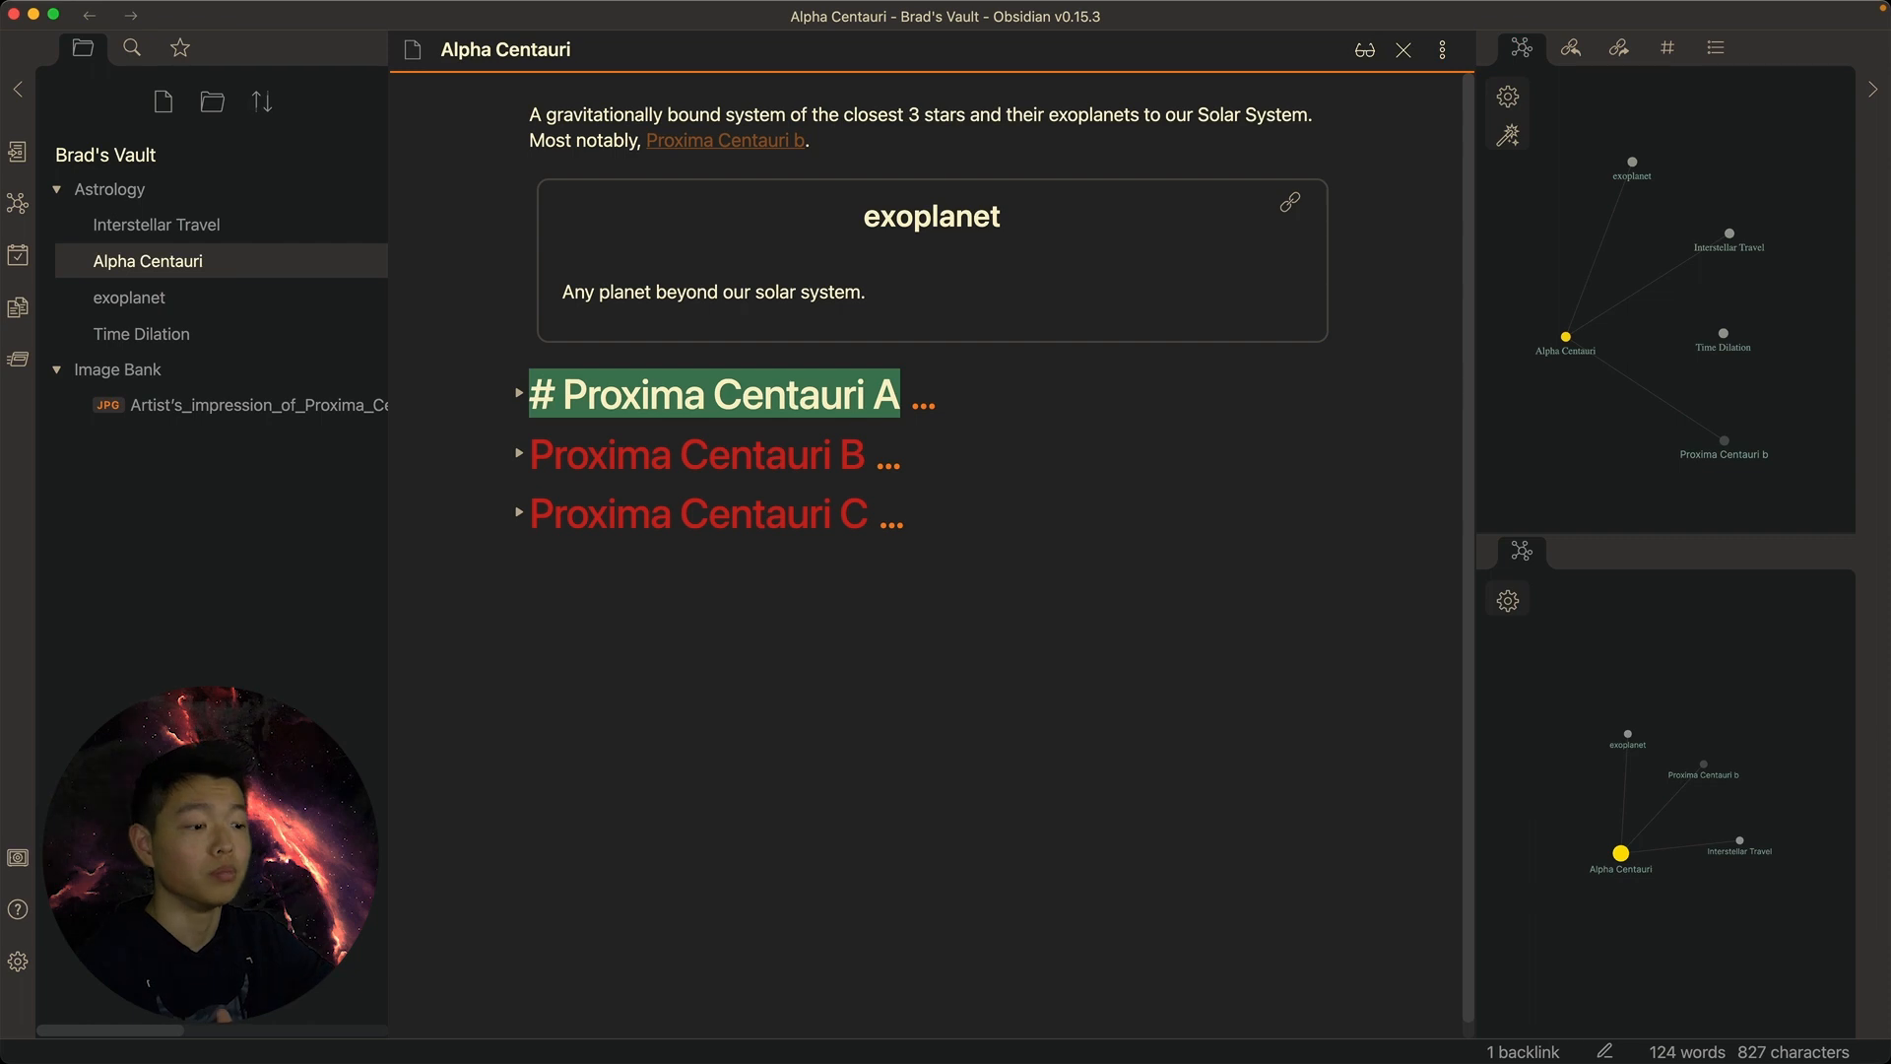
pyautogui.click(519, 393)
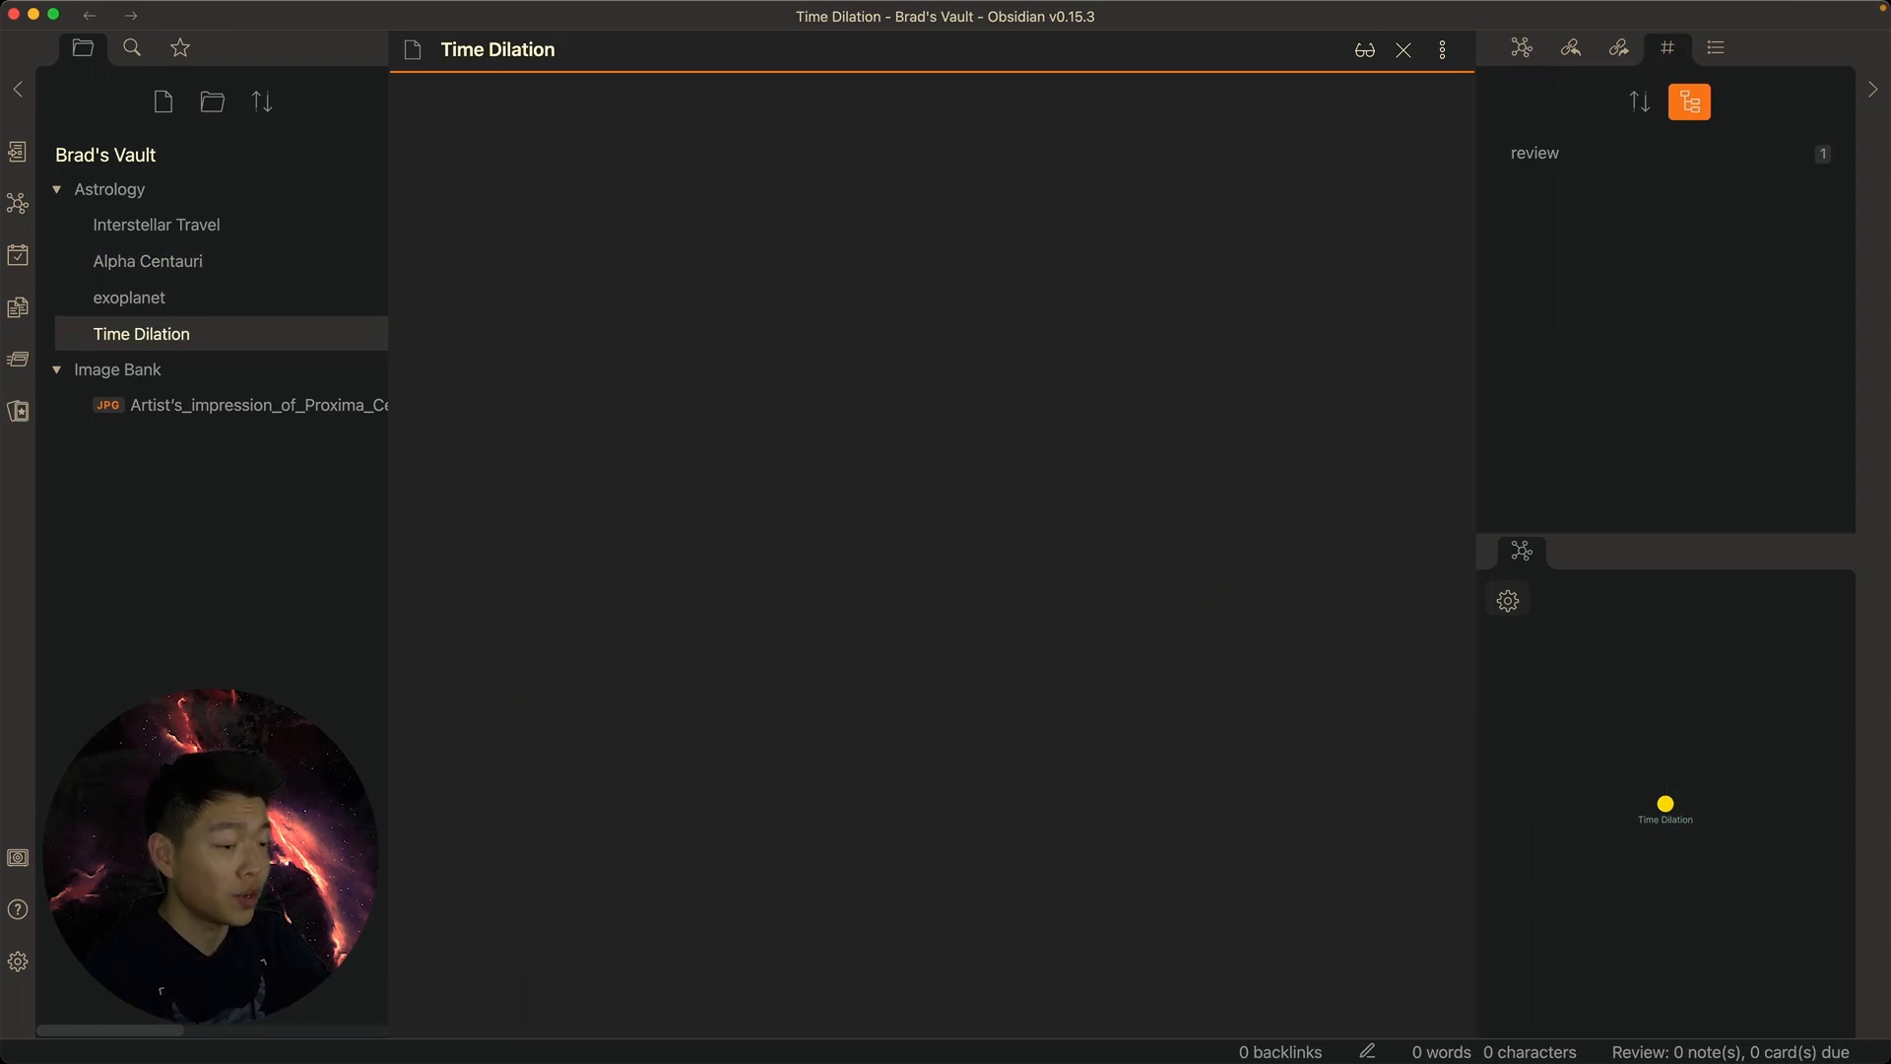
# Write "is will return True if two variables point to the same object" in Time Dilation, with "is" and "True" as inline code
pyautogui.write('`is` will return `True` if yo')
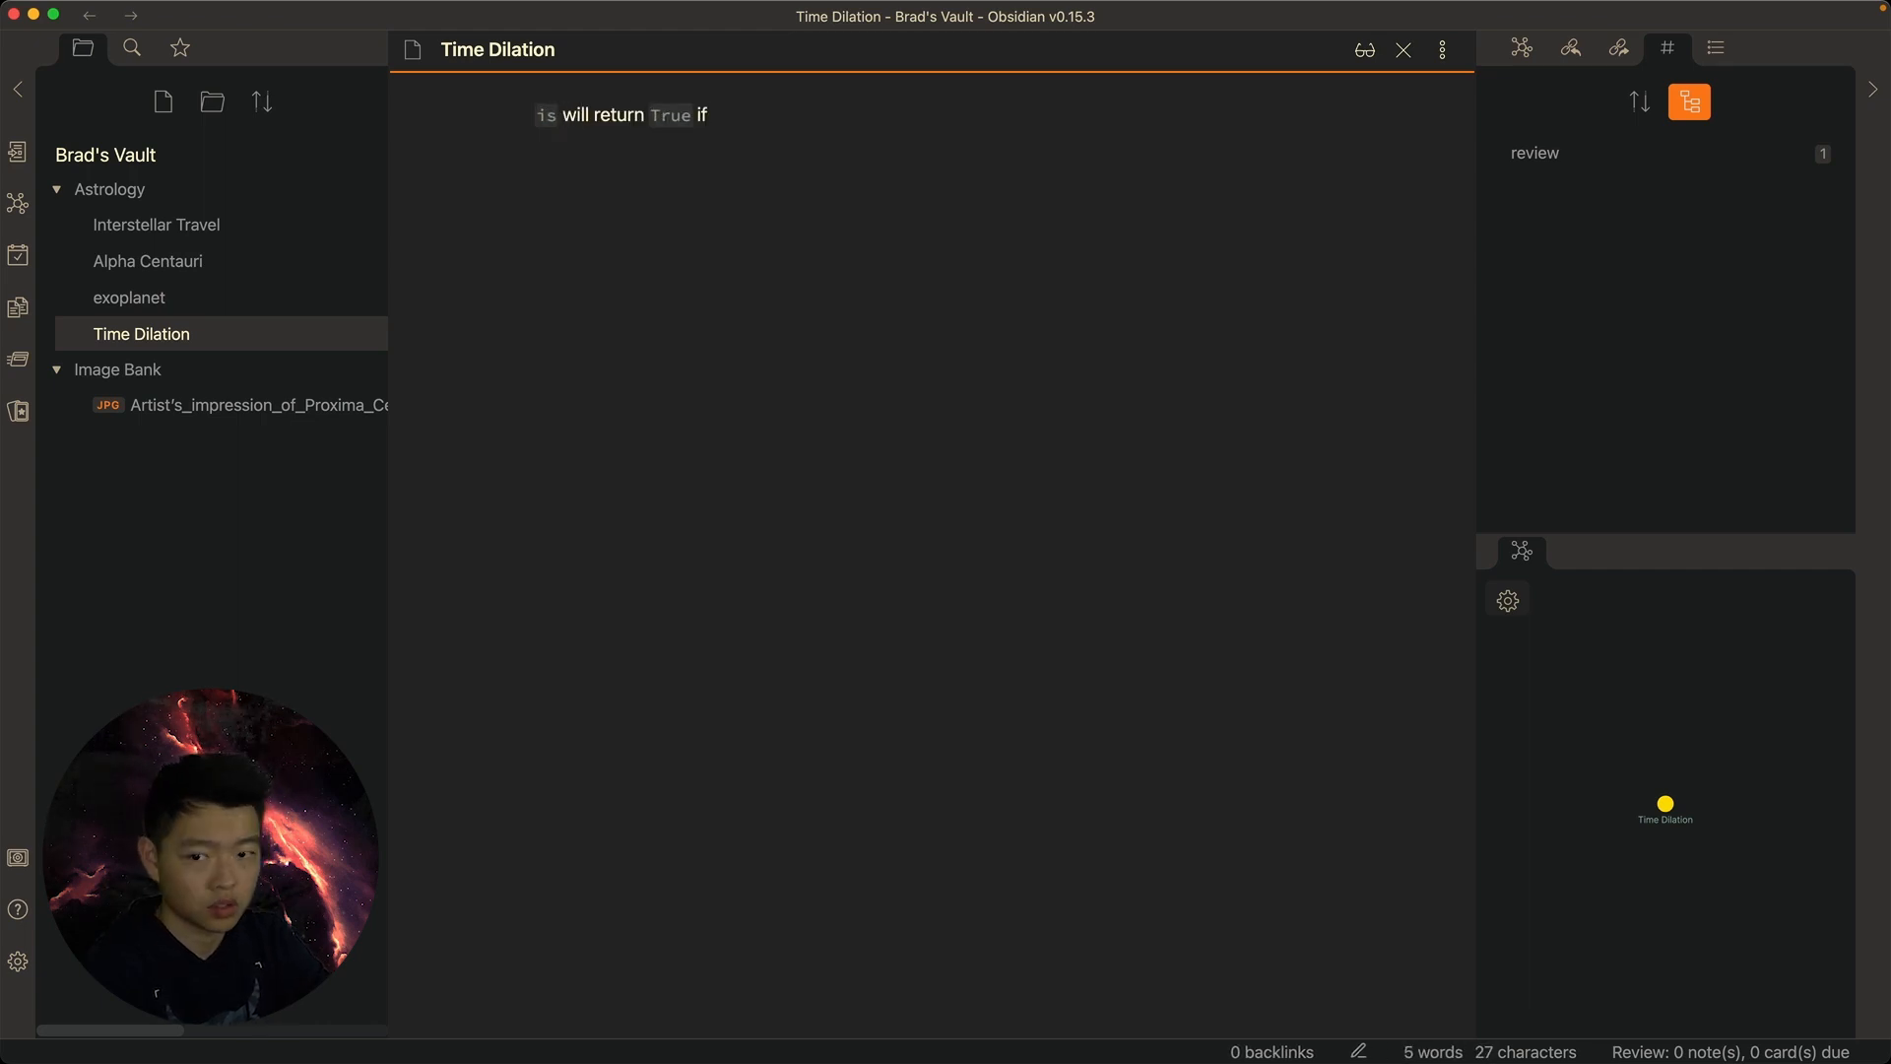
pyautogui.press('BackSpace')
pyautogui.press('BackSpace')
pyautogui.write('two variables point to the same object ')
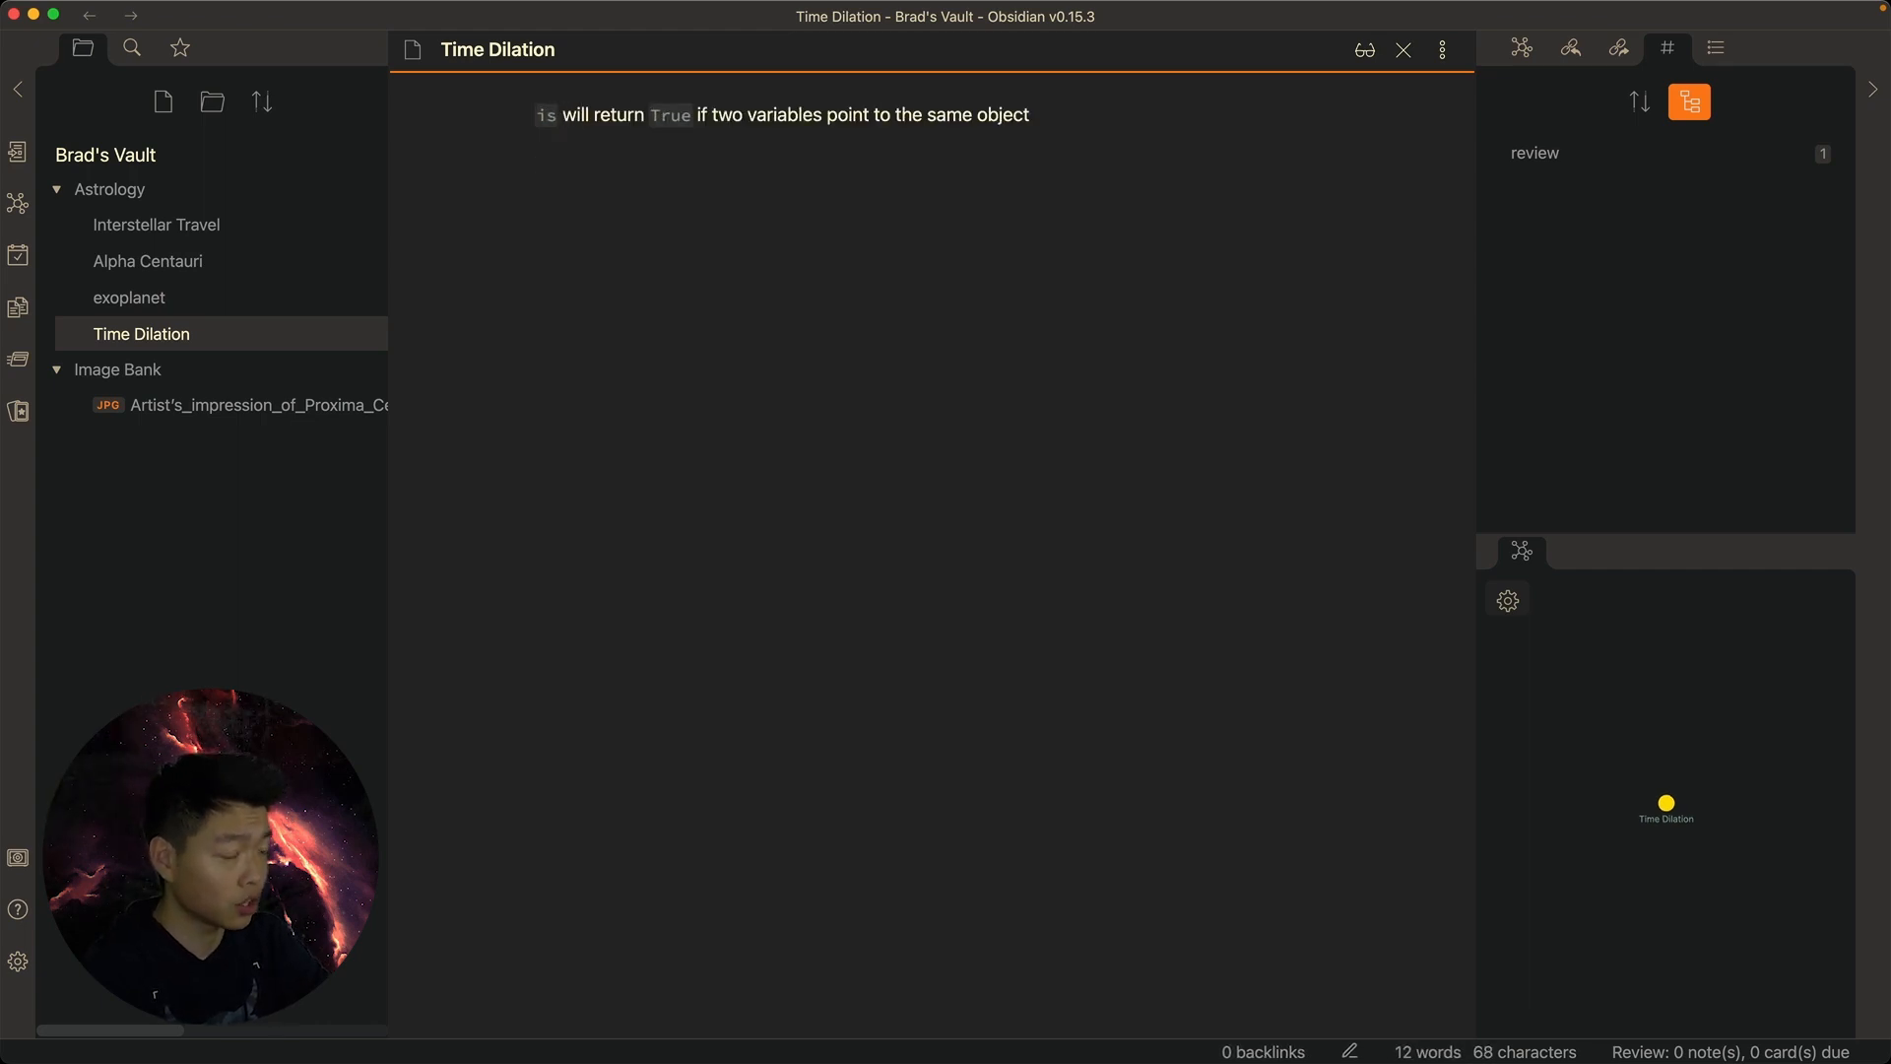
# Add a cpp code block below the sentence containing the std::deque example that builds and prints the forward and backward strings
pyautogui.write('```')
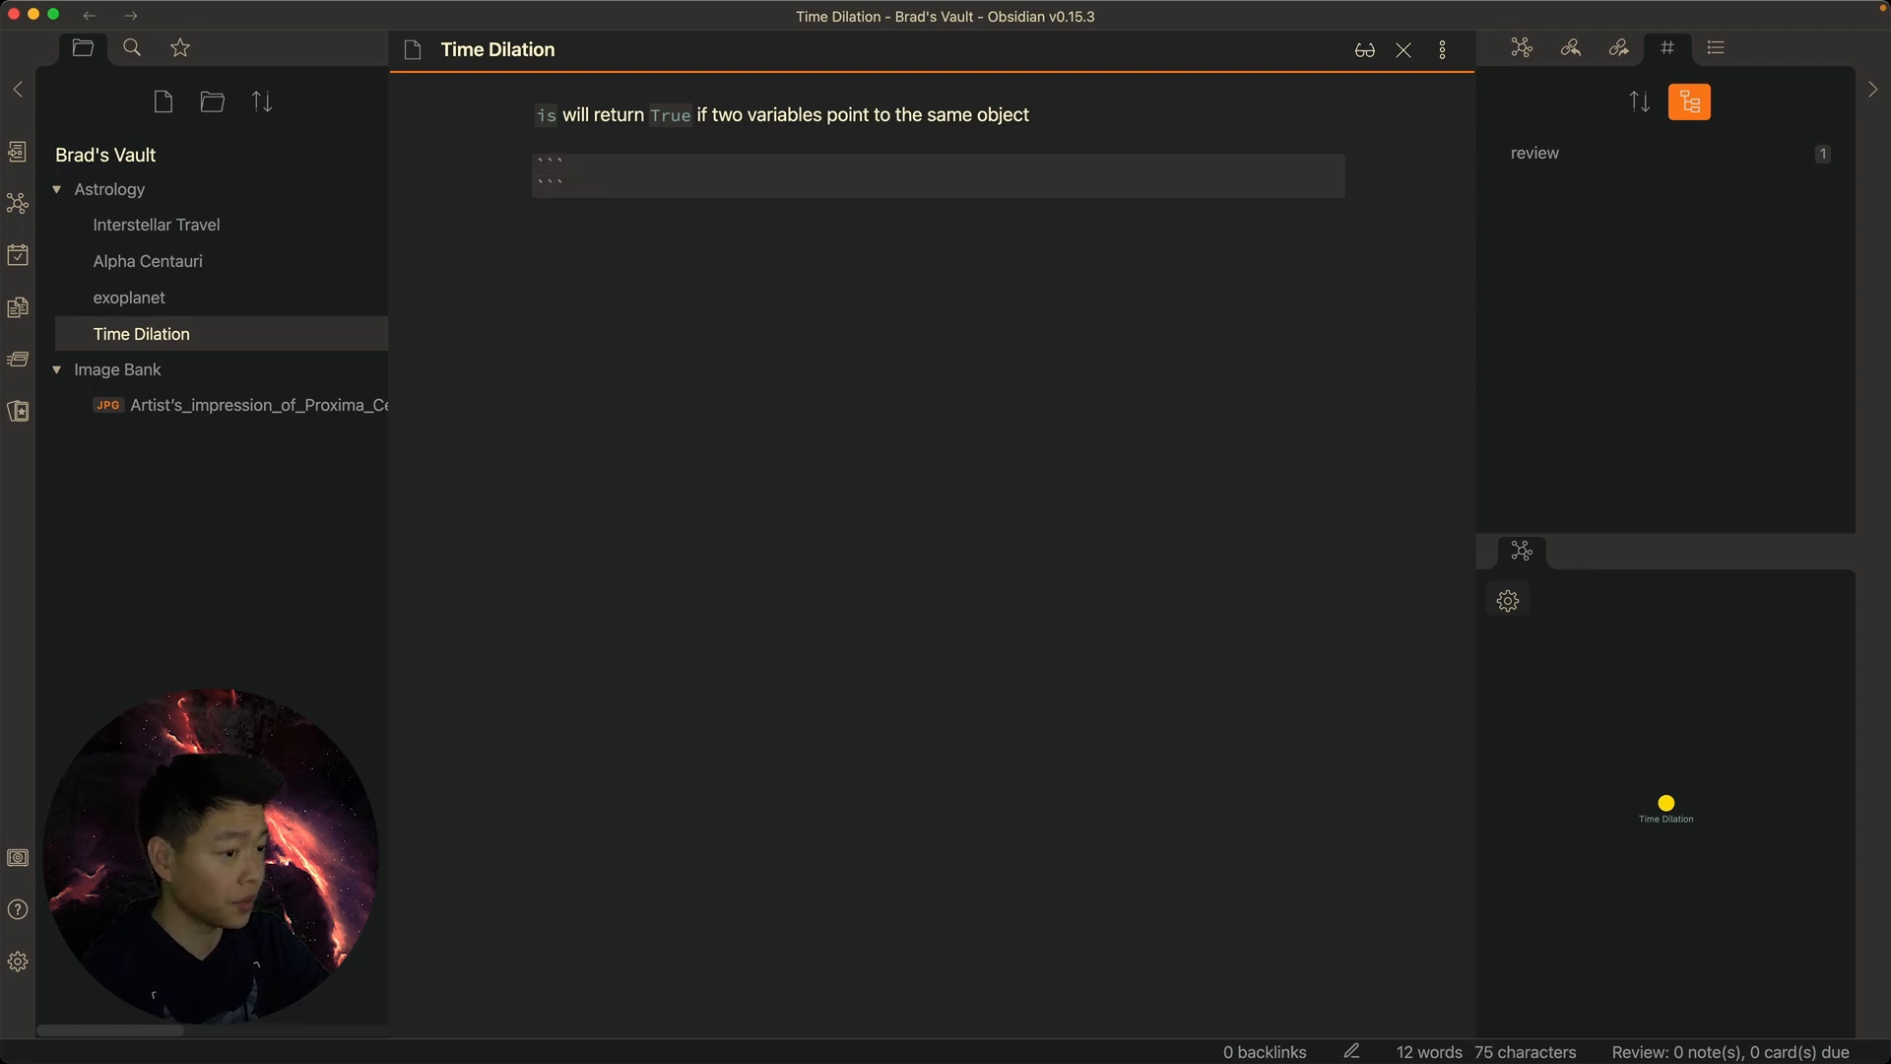
pyautogui.write('cpp')
pyautogui.press('Return')
pyautogui.write('#include <deque> using std::deque;  deque<int> dq; dq.push_back(3); dq.push_front(2); dq.push_back(4); dq.push_front(1); dq.push_back(5);  std::string forward = ""; std::string backward = ""; for (size_t i = 0; i < dq.size(); i++) { \tforward += std::to_string(dq.front()); \tbackward += std::to_string(dq.back()); \tdq.pop_front(); }  print(forward); print(backward);')
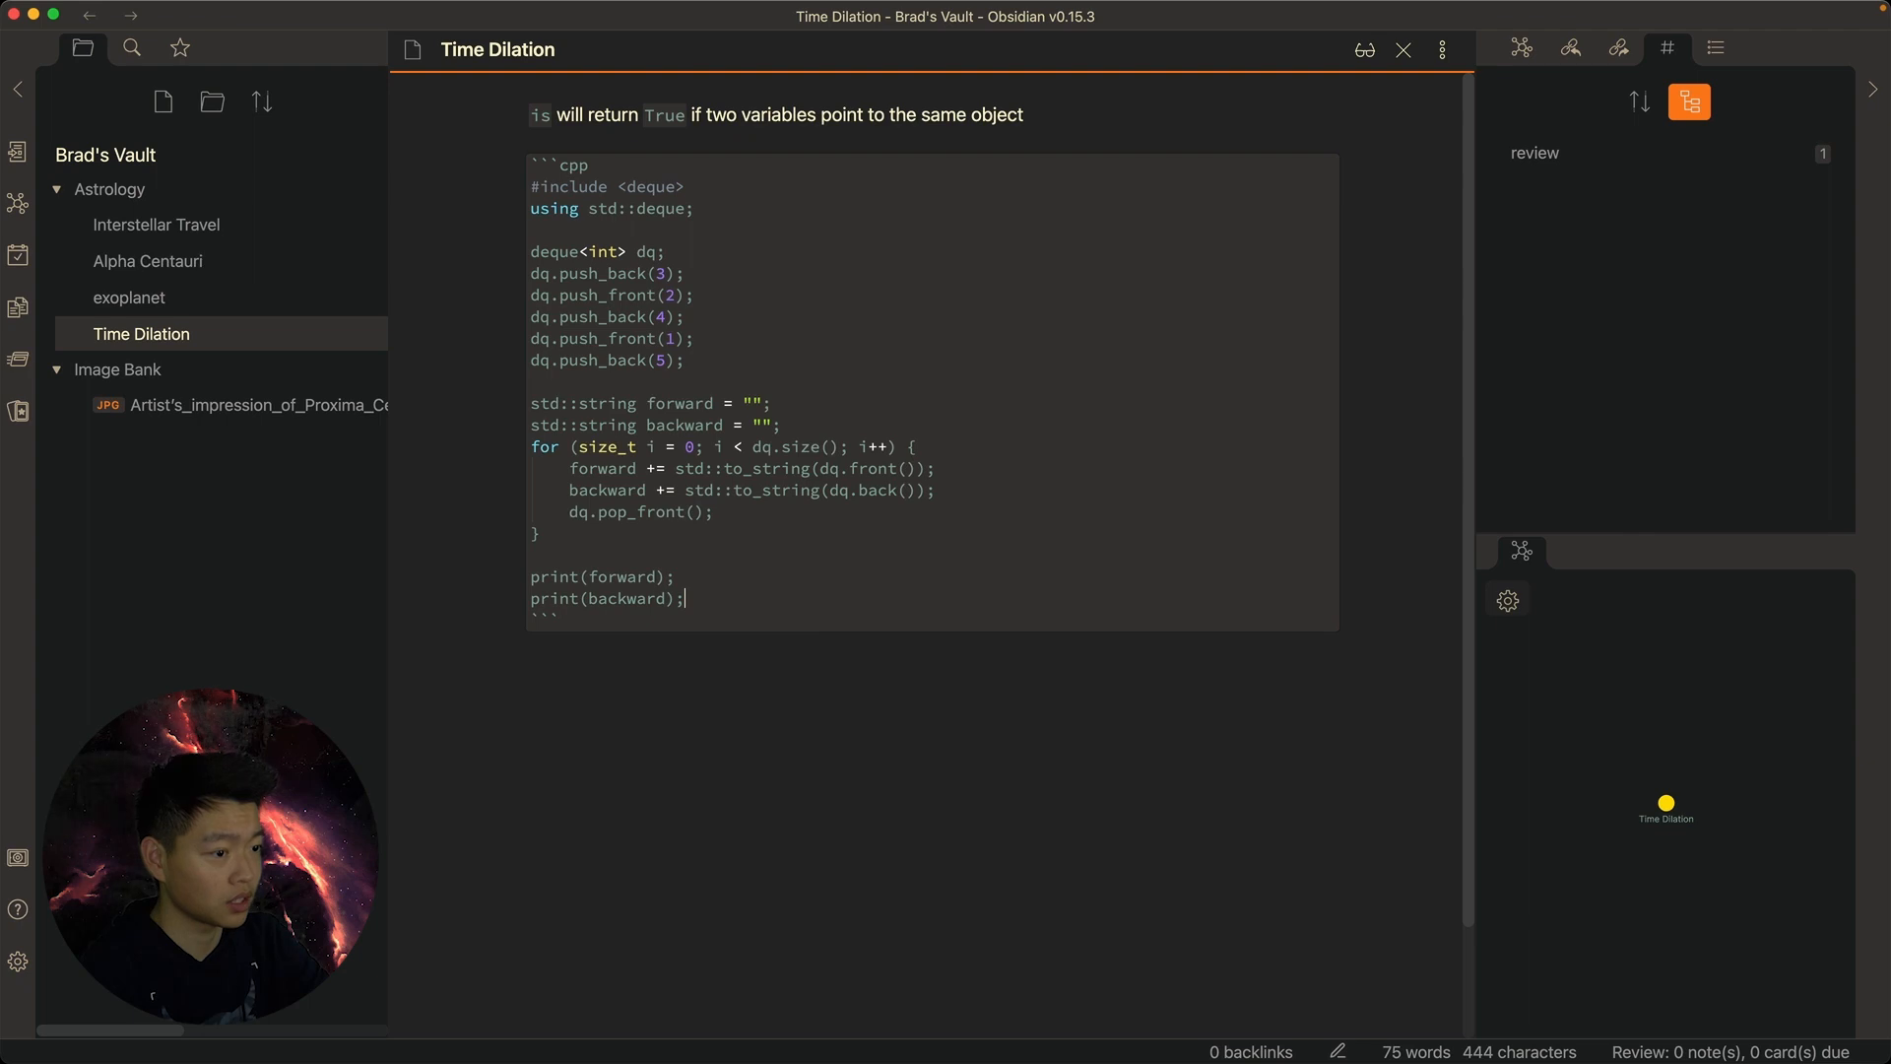
pyautogui.press('Return')
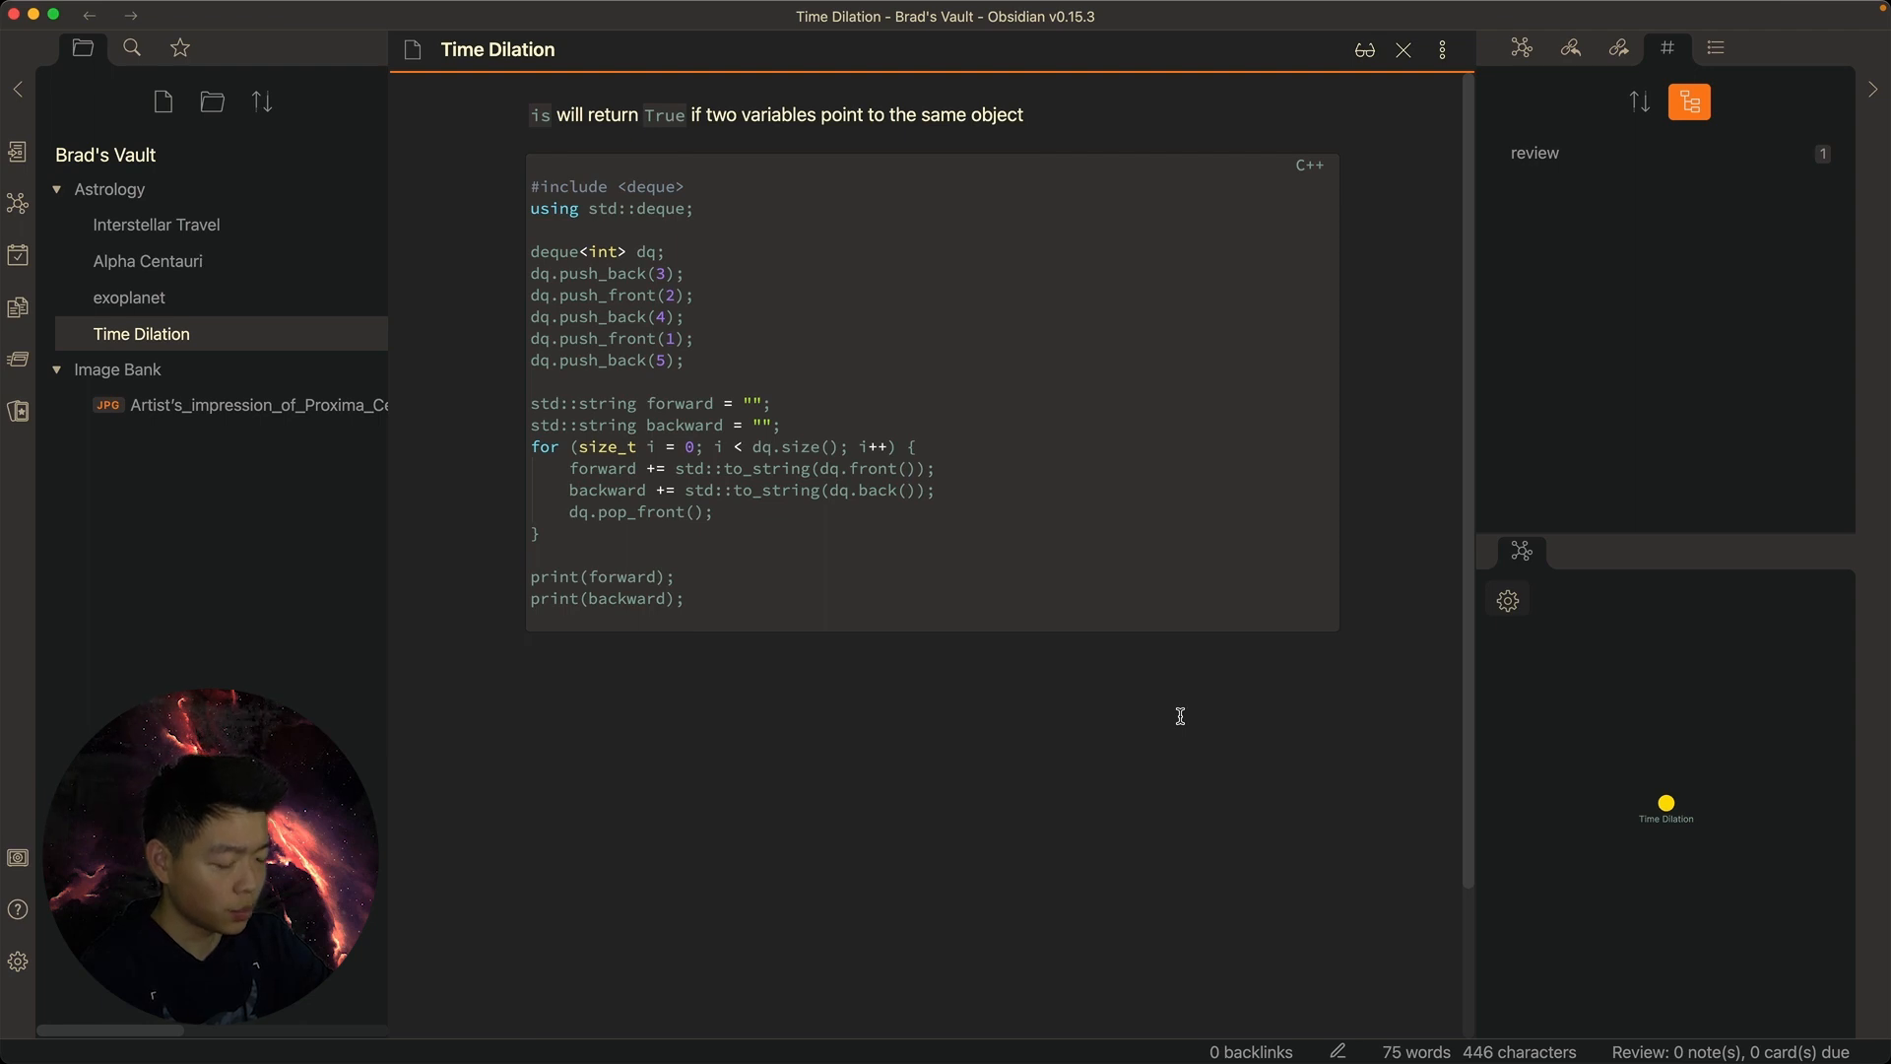
# Compare the Time Dilation code block in reading and editing view, and open the hotkey settings
pyautogui.press('super+e')
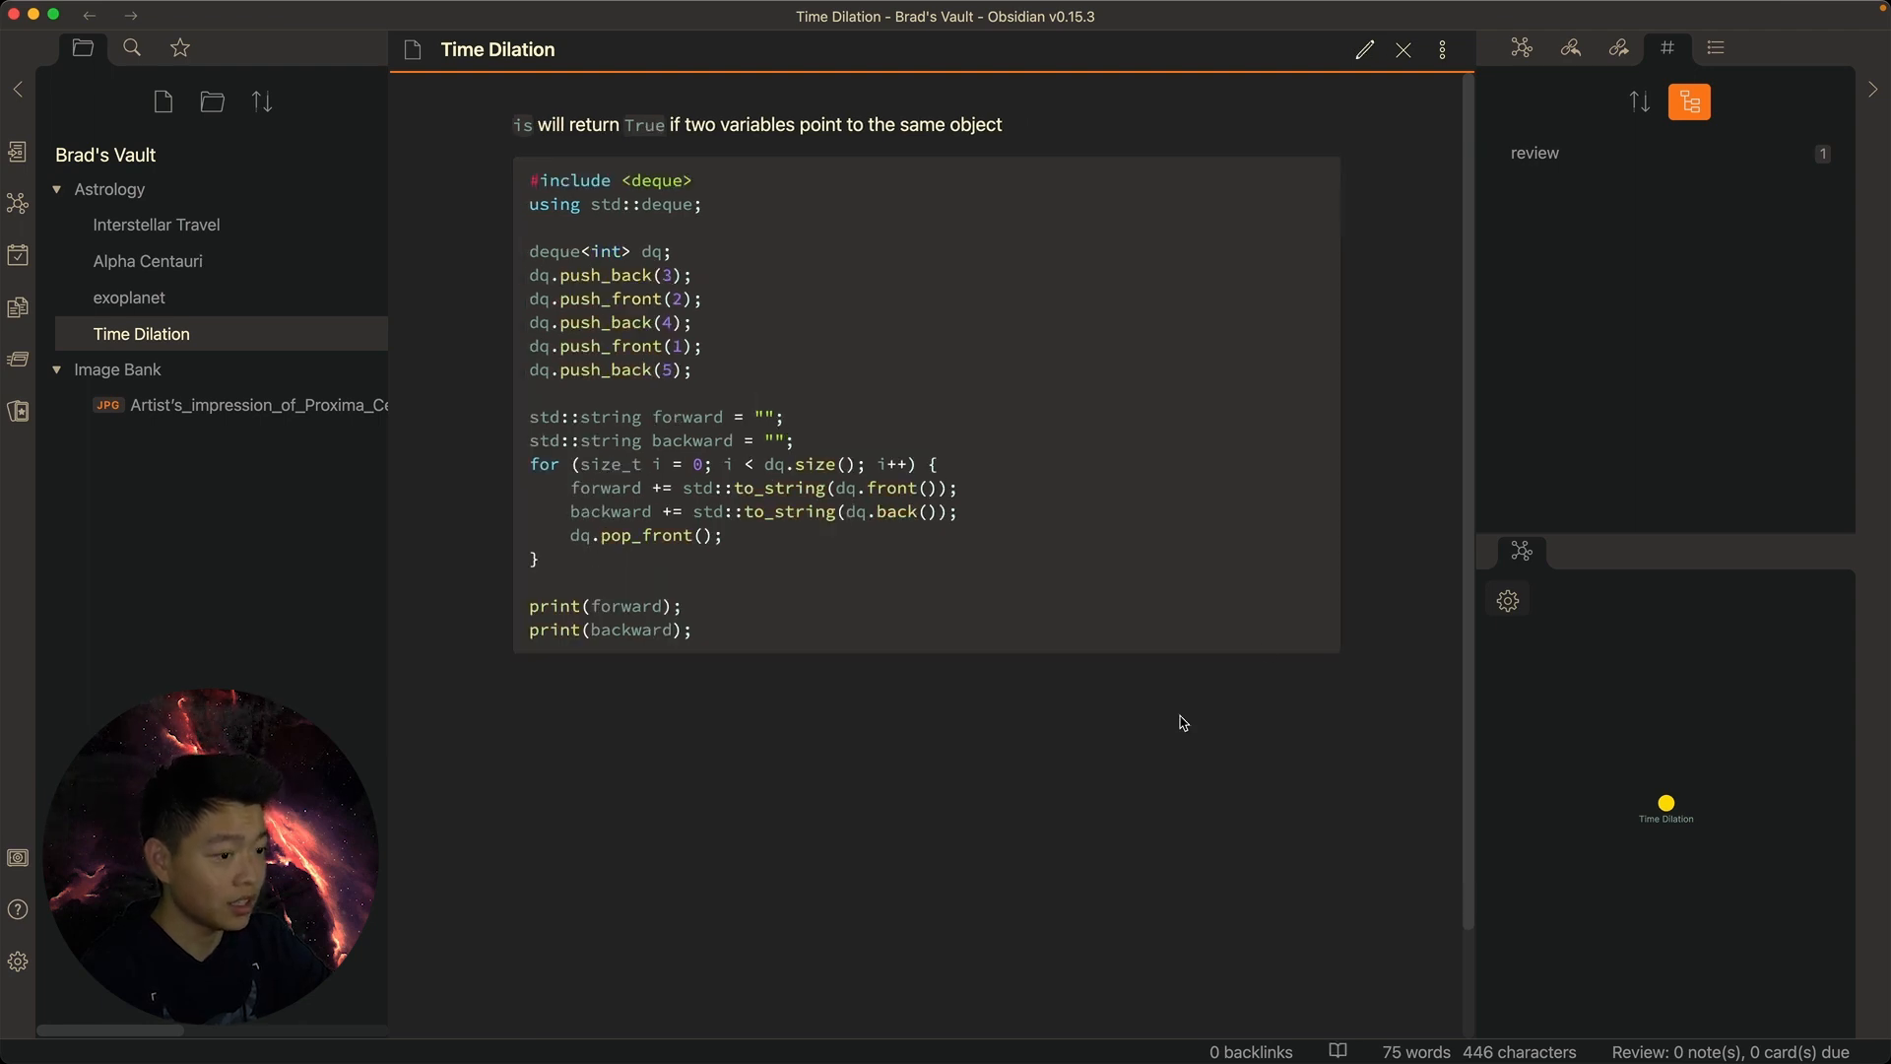
pyautogui.click(1364, 51)
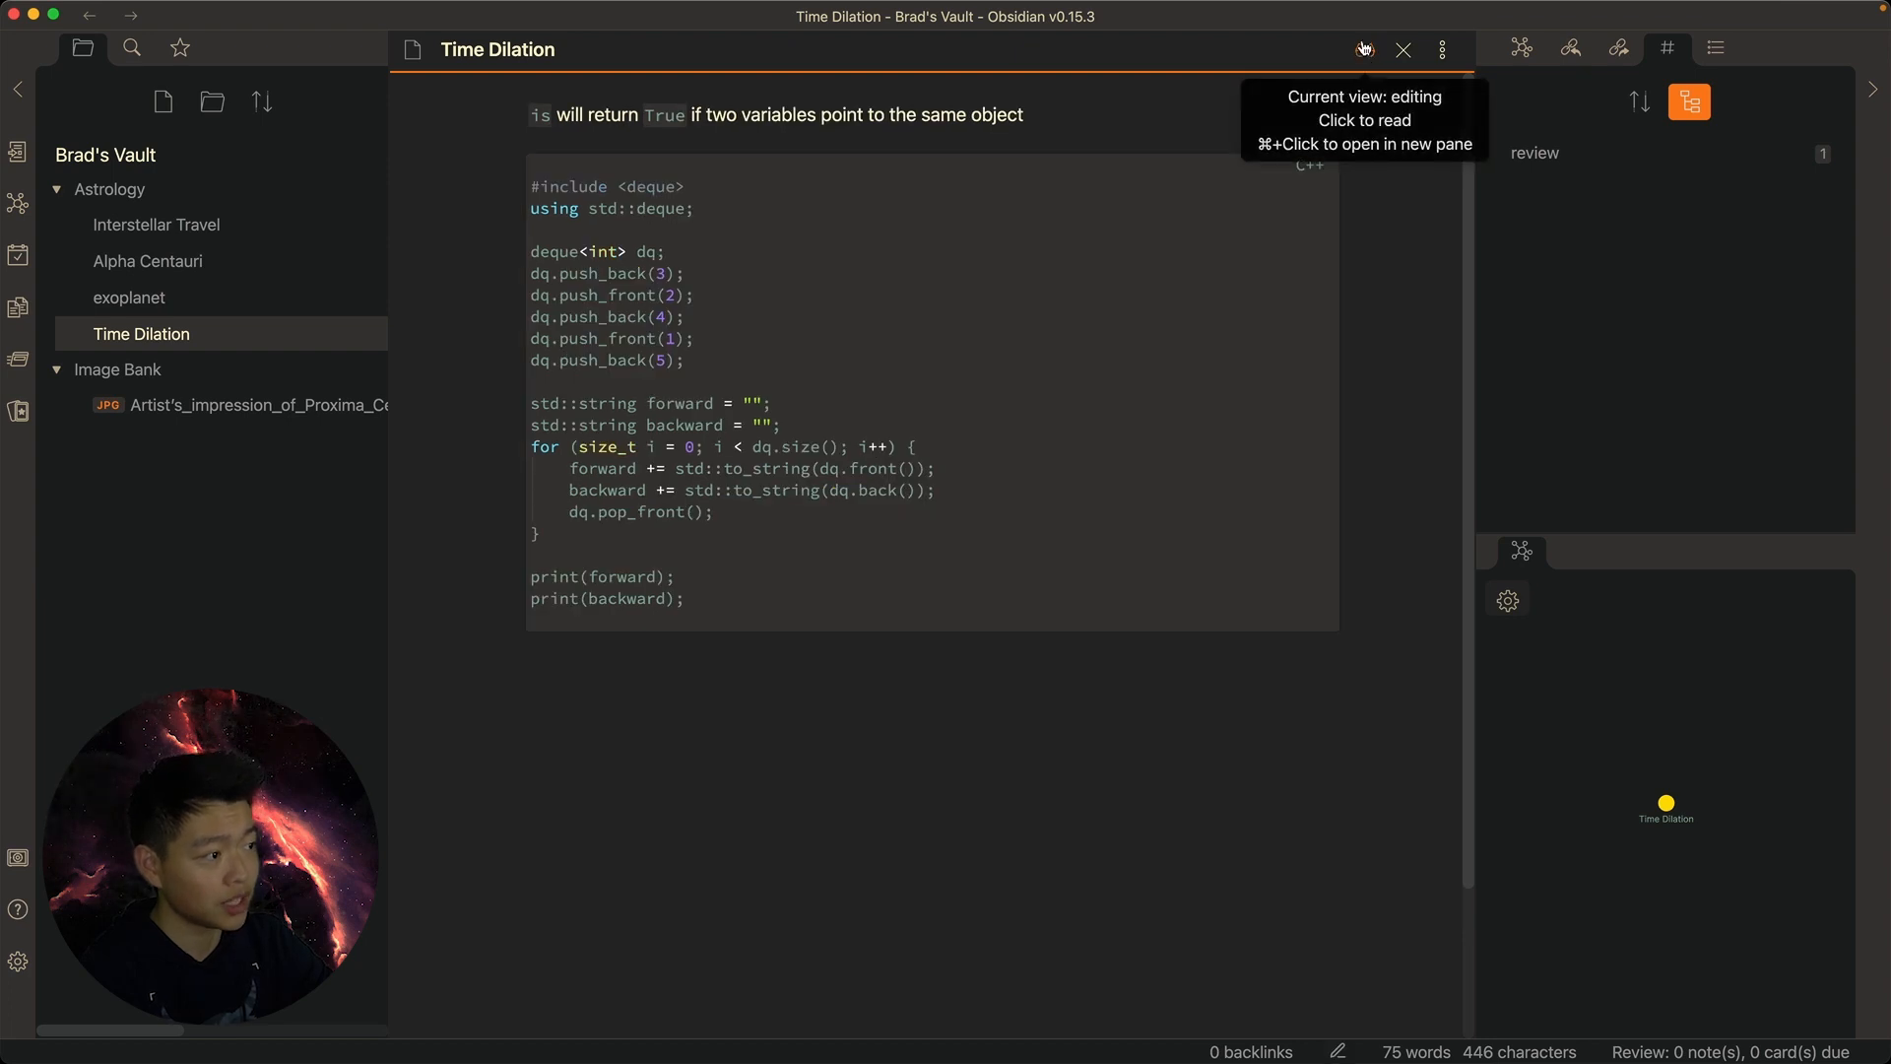
pyautogui.moveTo(966, 274); pyautogui.dragTo(872, 611)
pyautogui.moveTo(847, 692); pyautogui.dragTo(641, 223)
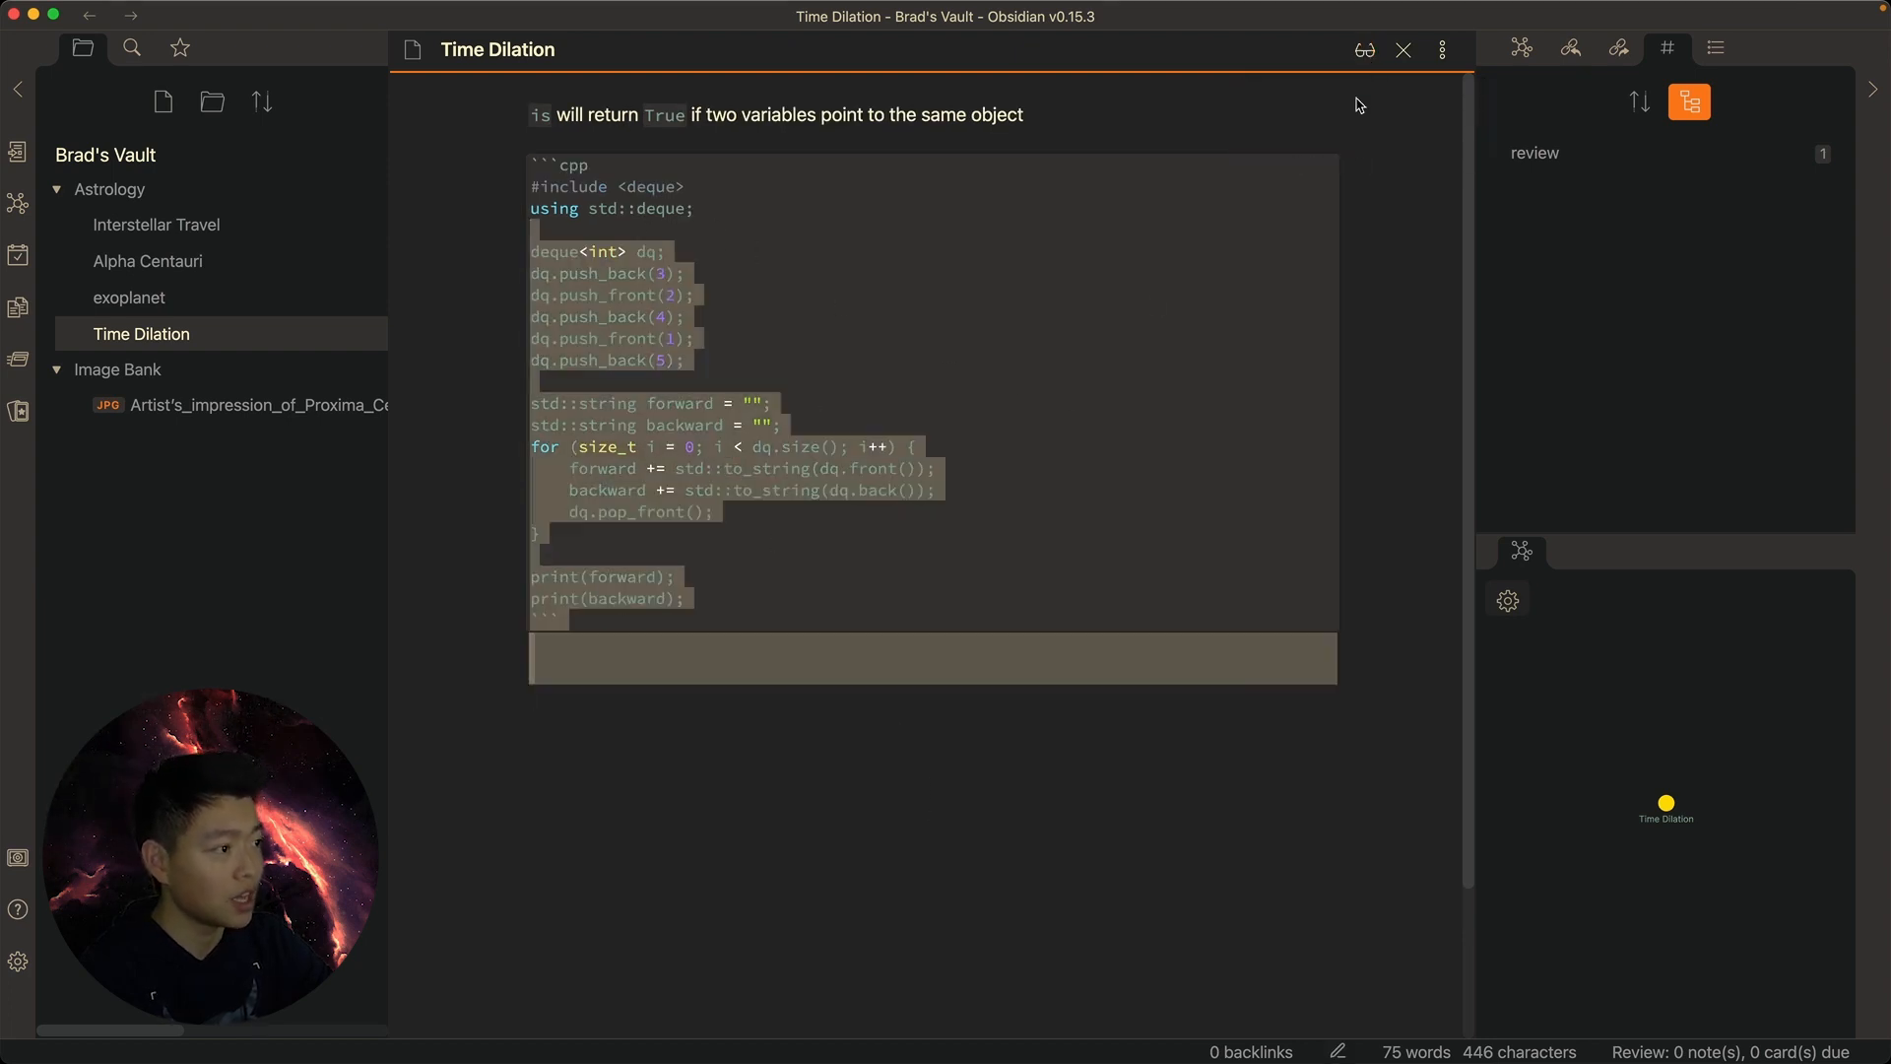
pyautogui.click(1365, 51)
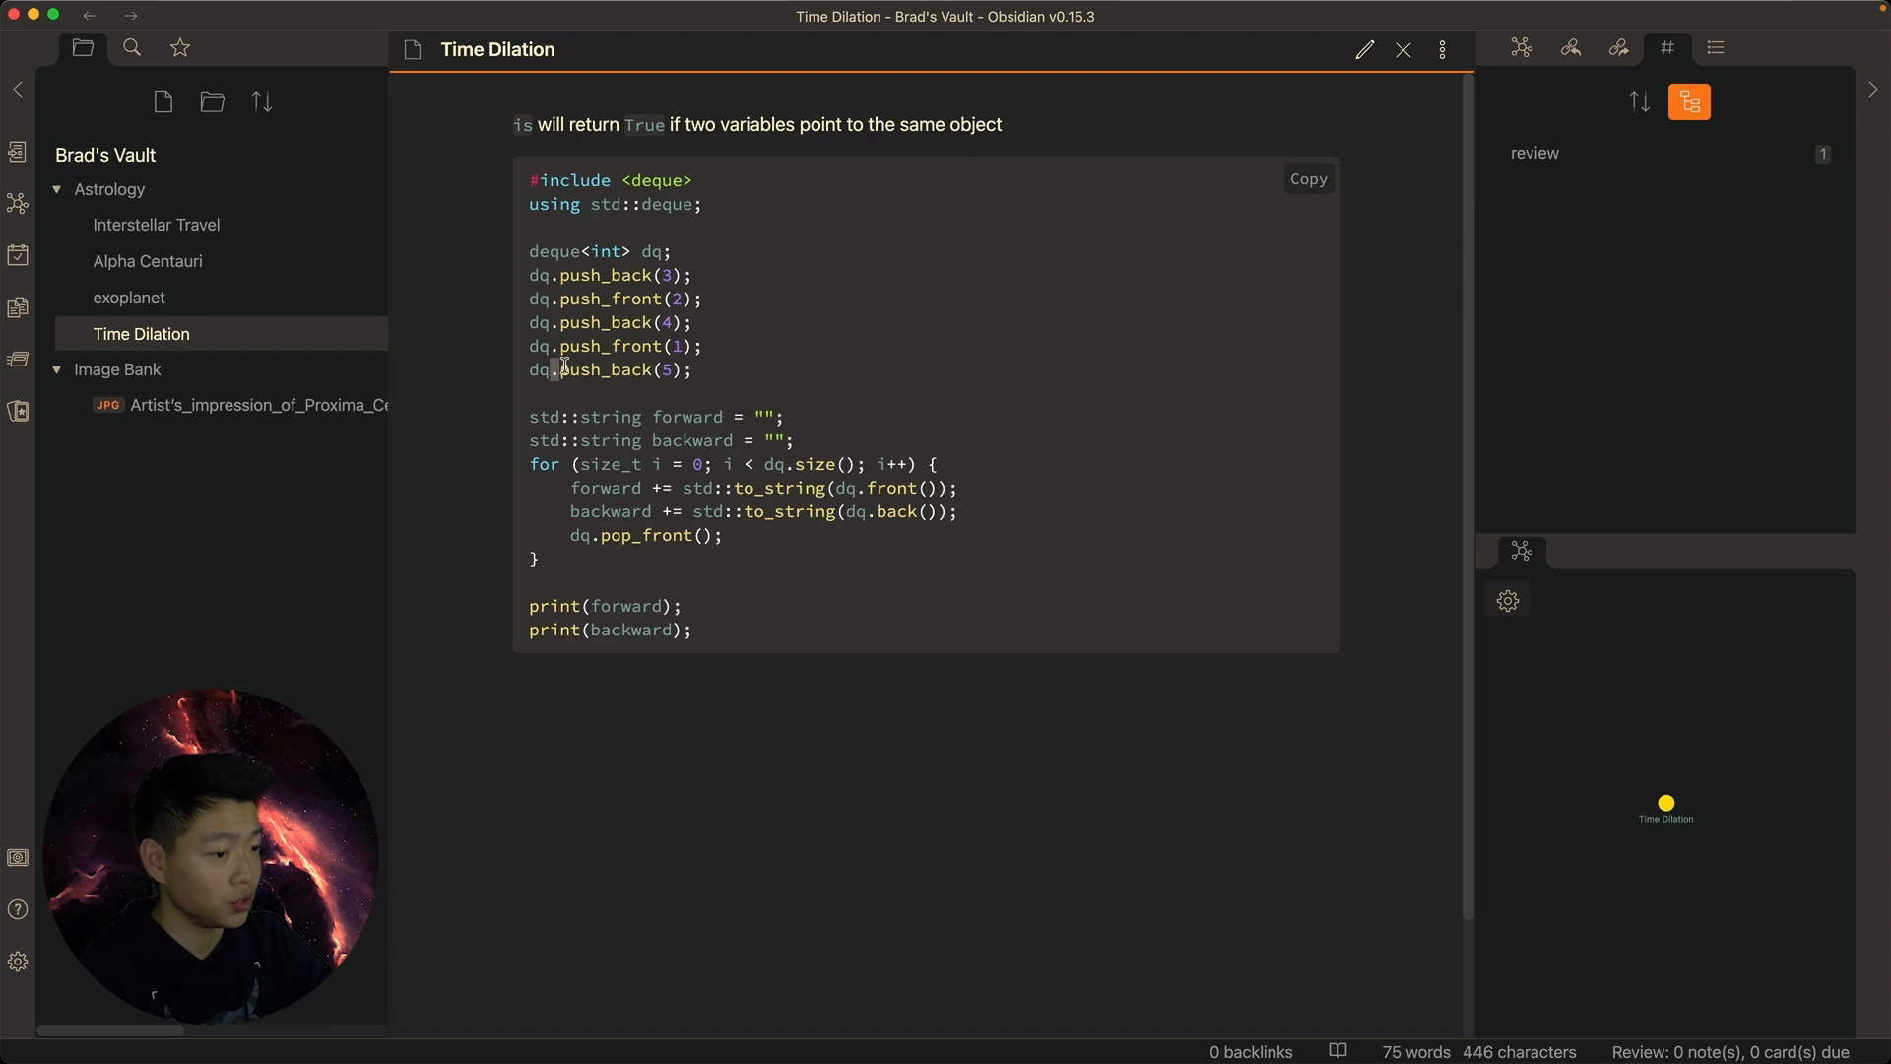
pyautogui.click(17, 962)
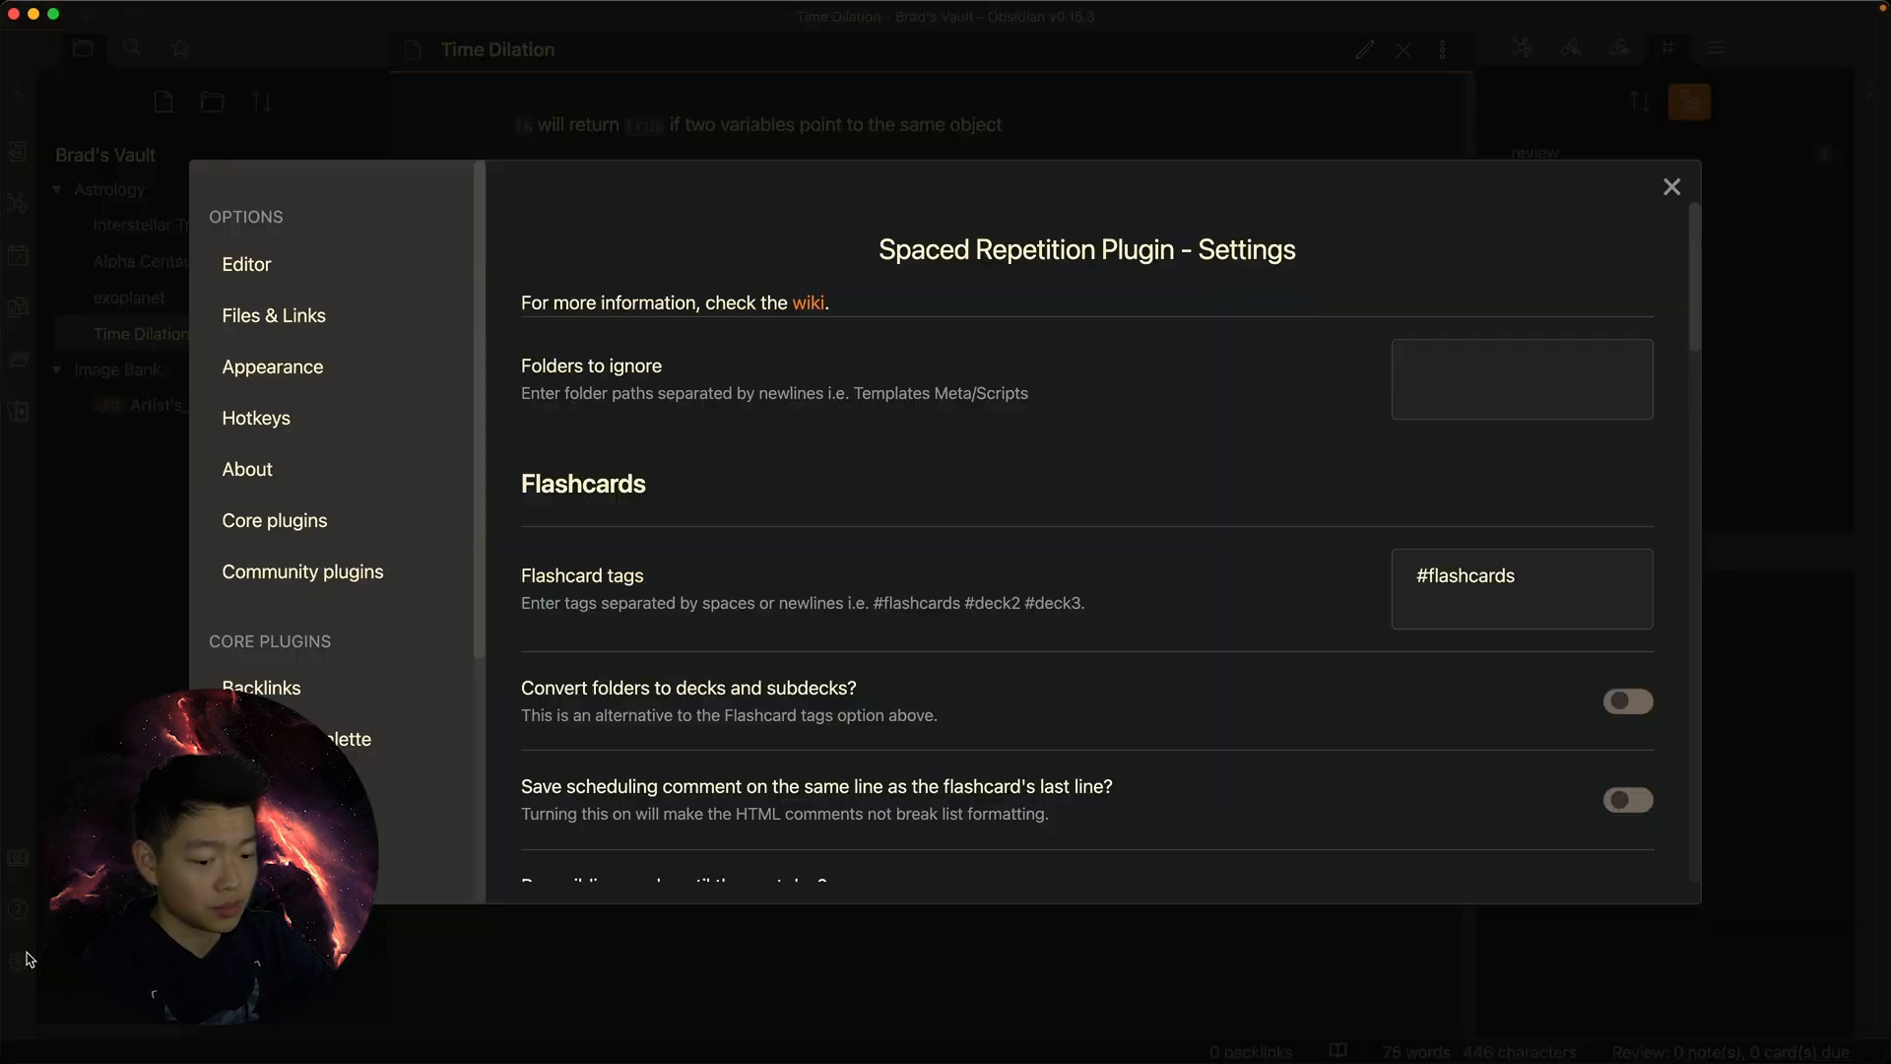
pyautogui.click(306, 438)
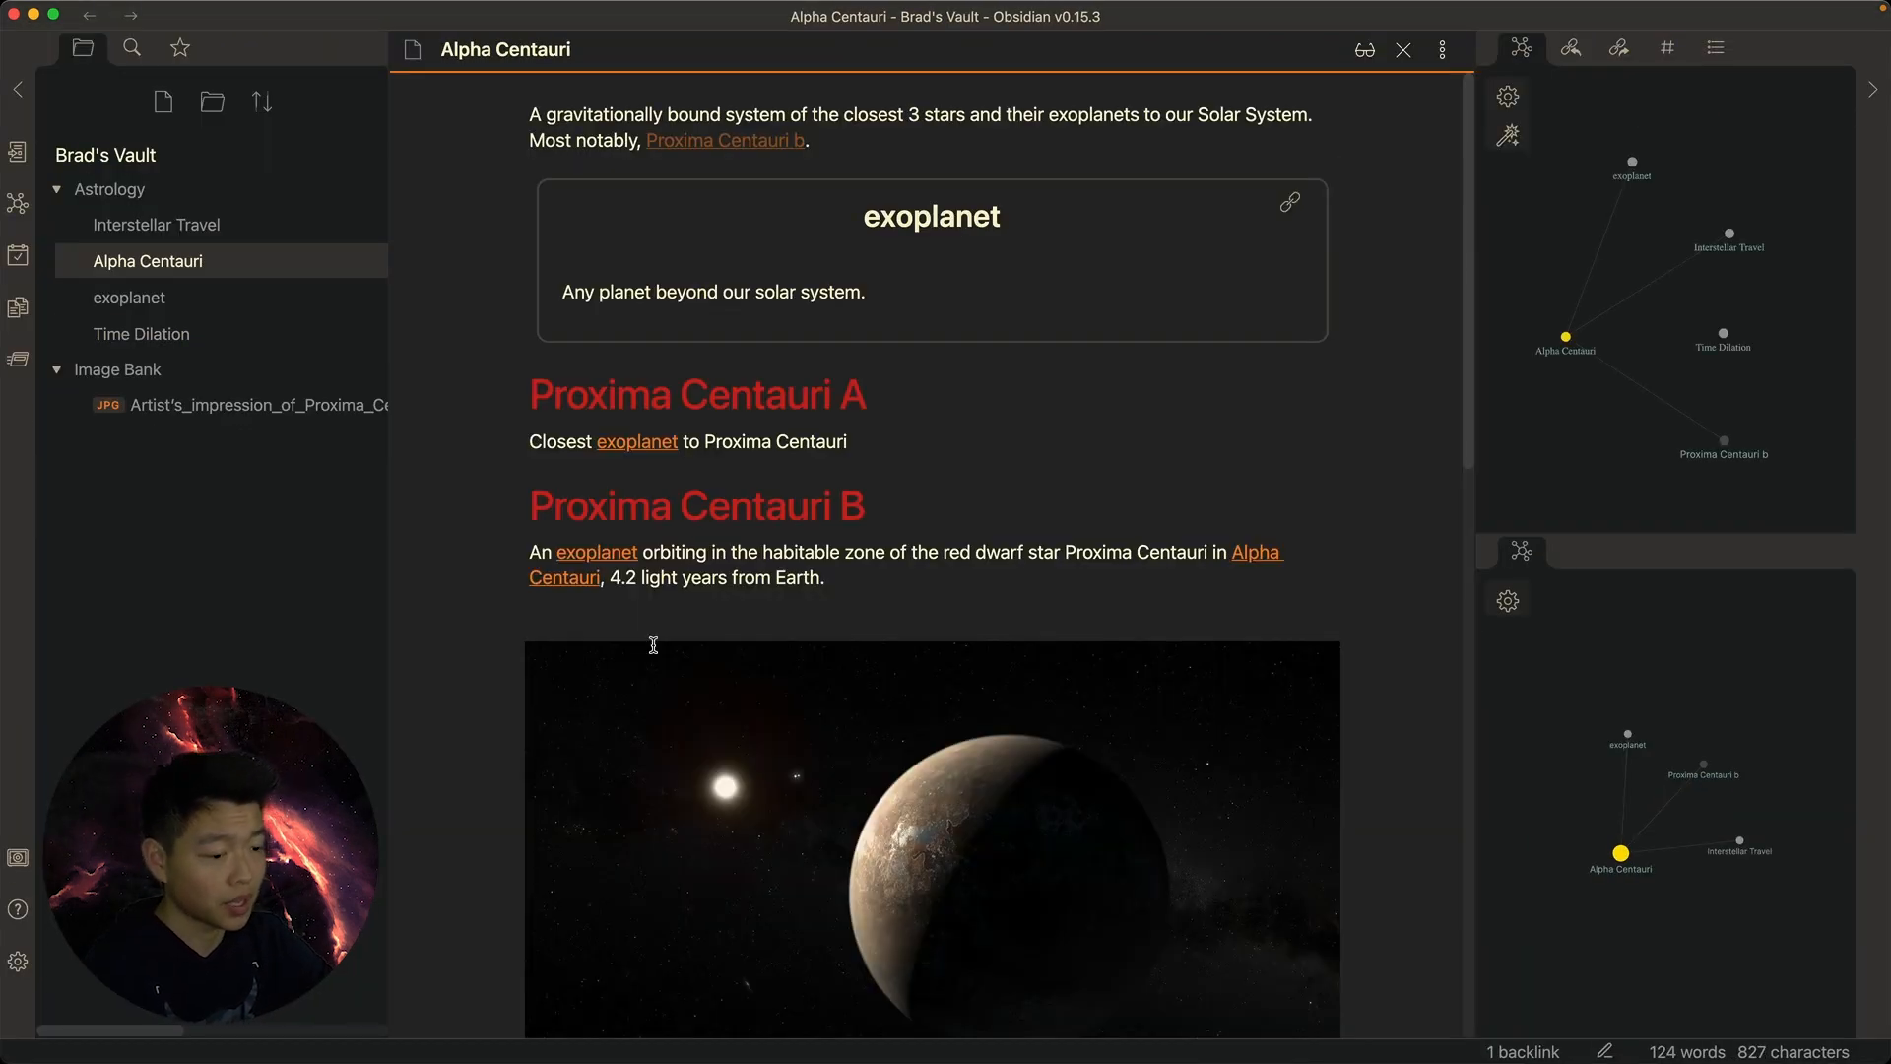
# Search the community plugins for "space re", and install and enable the Spaced Repetition plugin
pyautogui.click(18, 962)
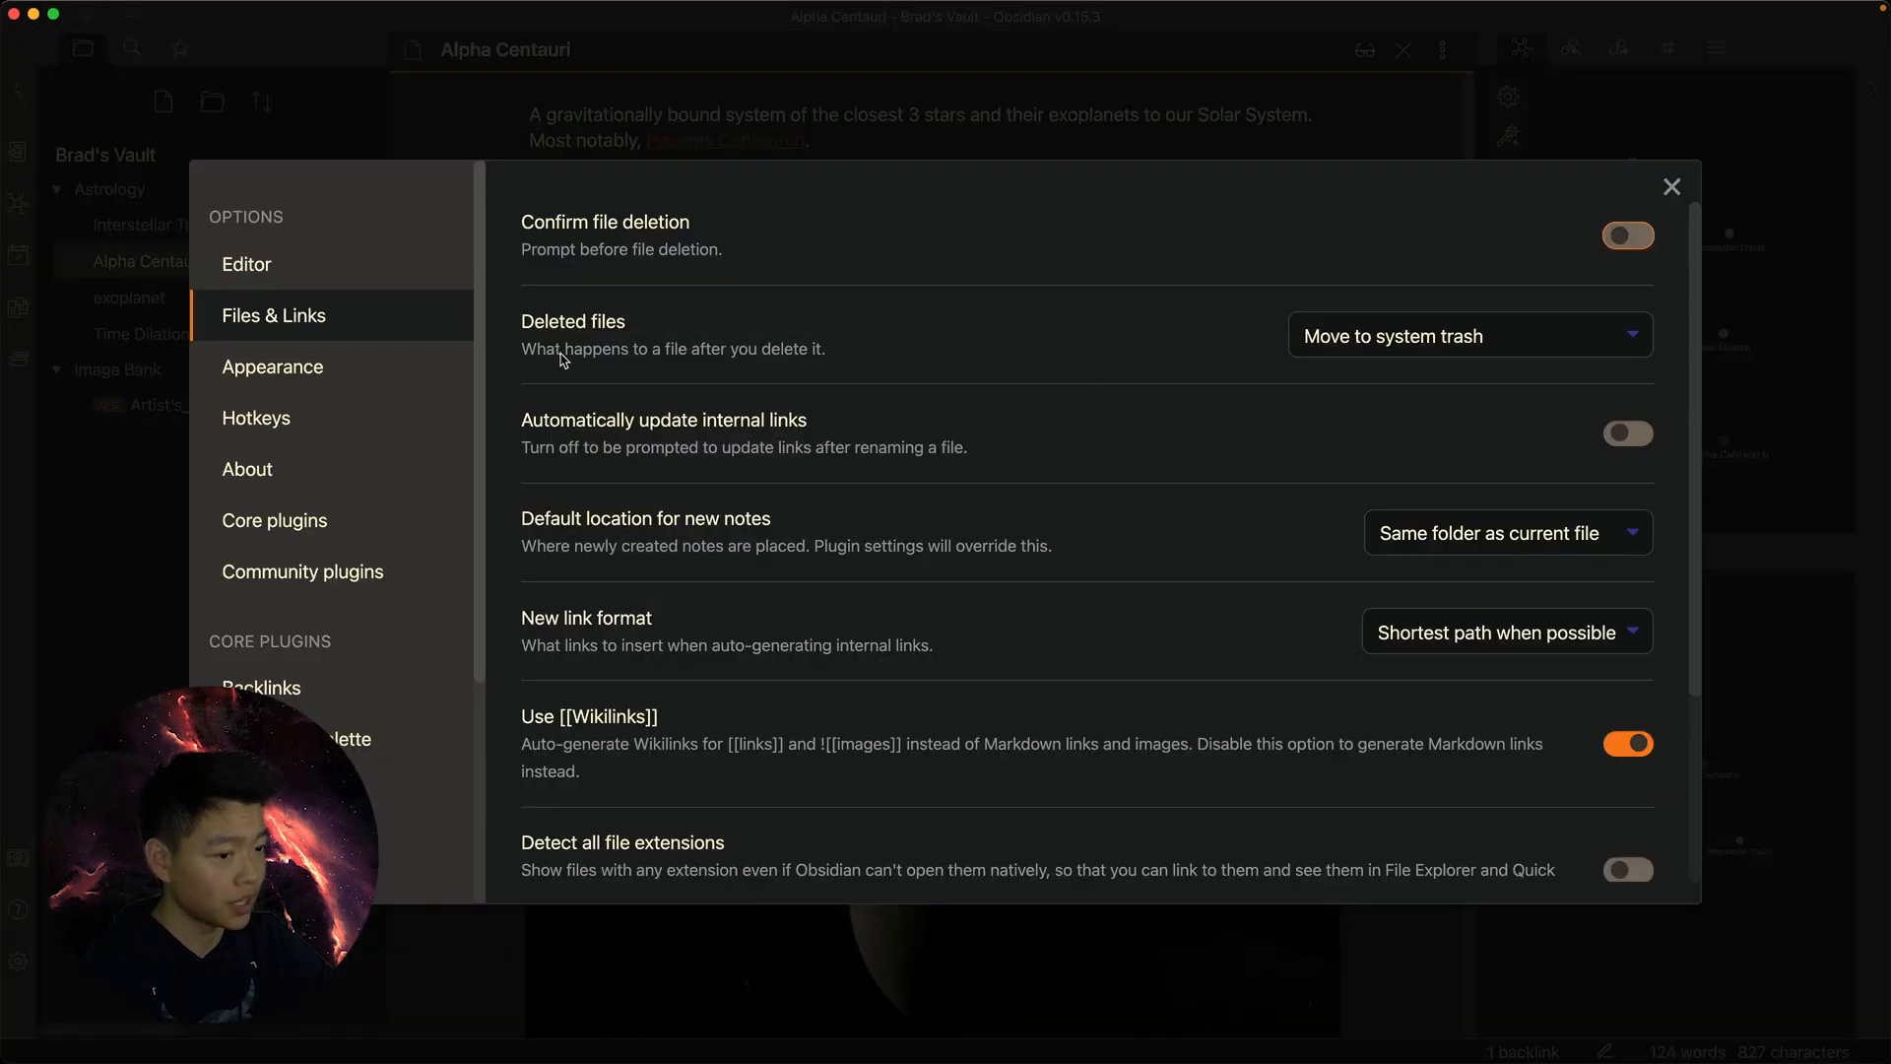
pyautogui.click(287, 579)
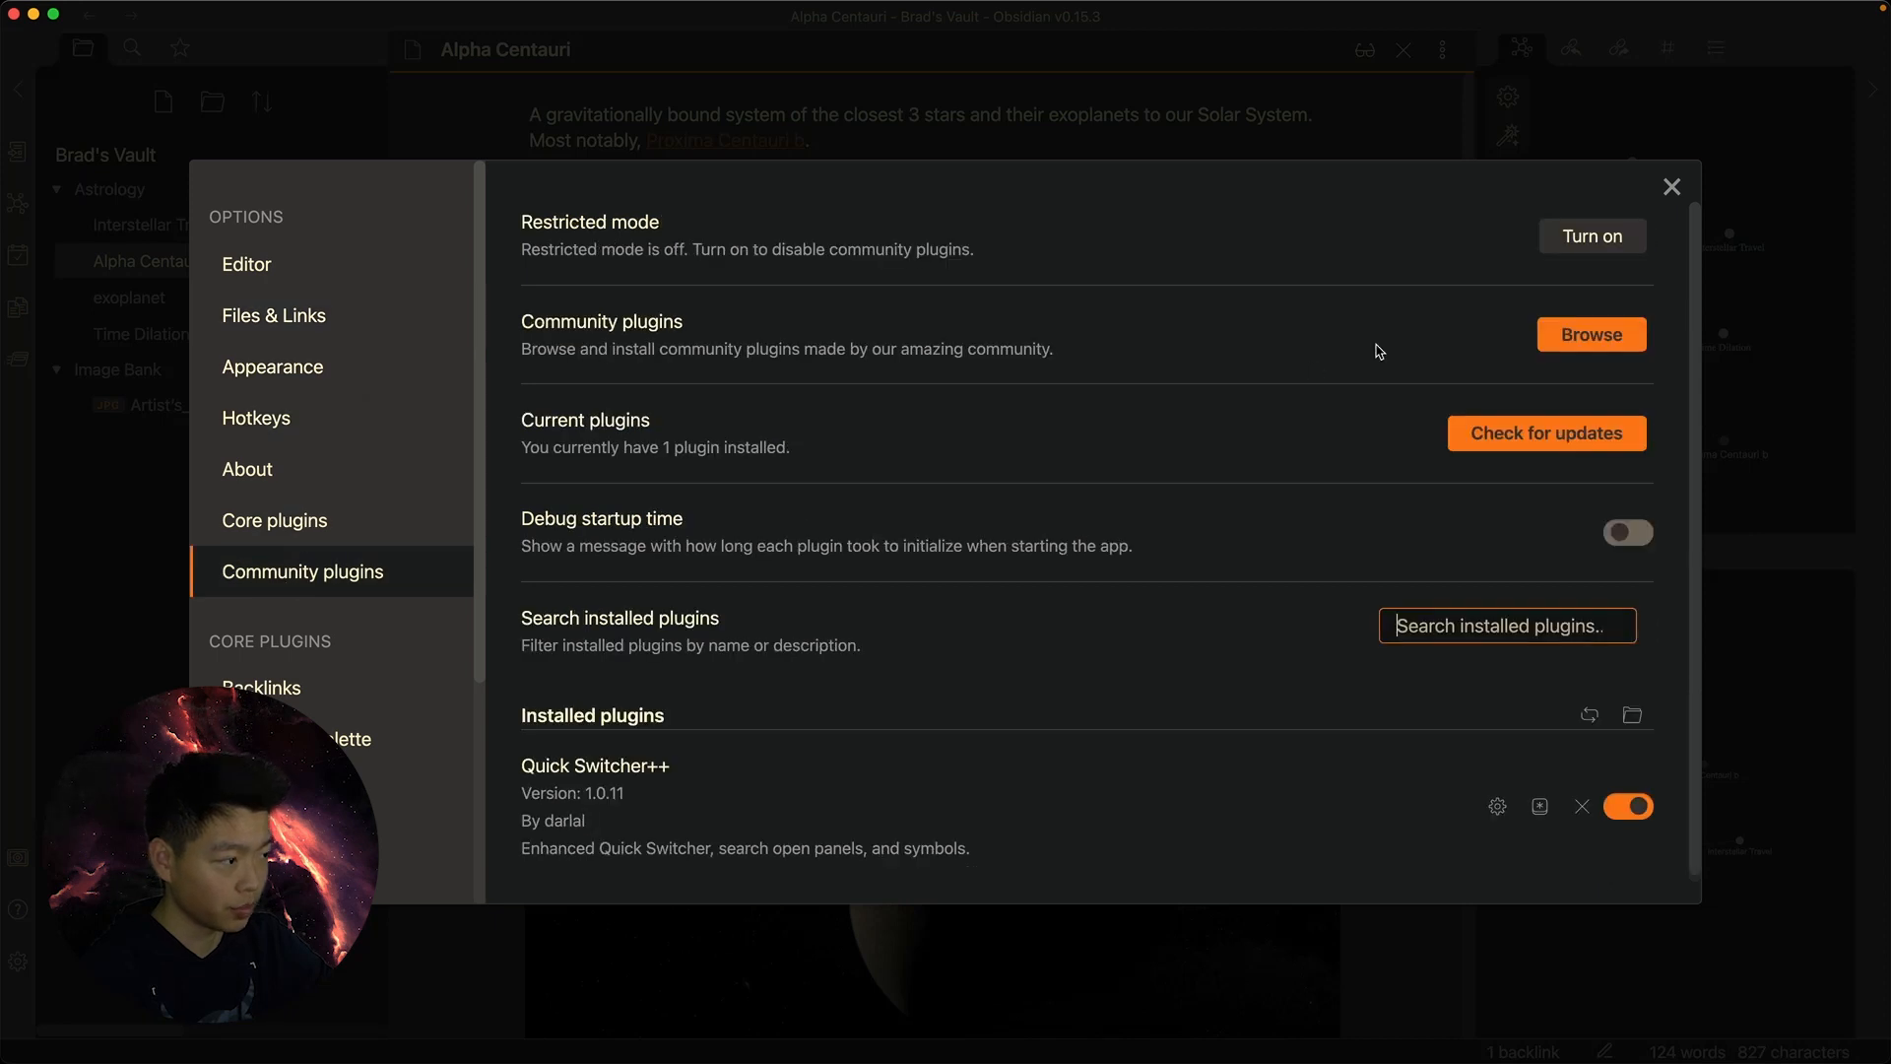
pyautogui.click(1591, 335)
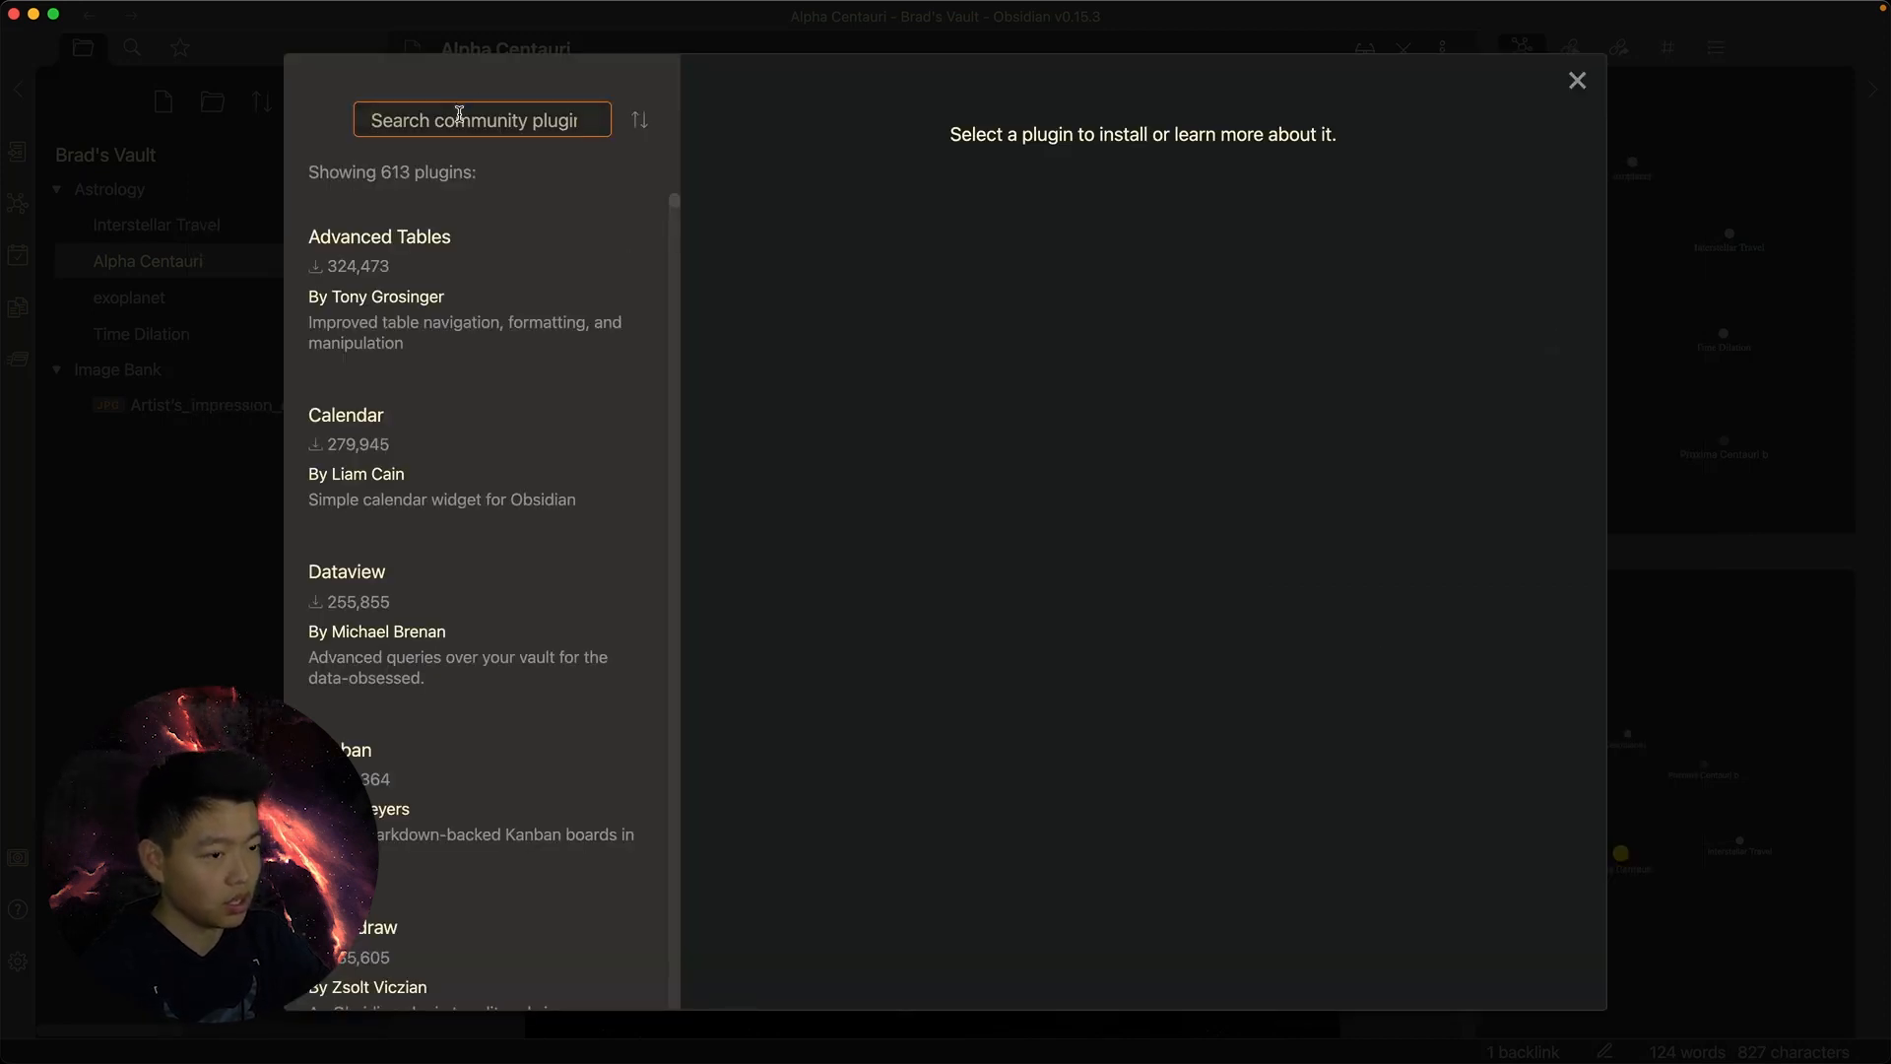
pyautogui.write('space re')
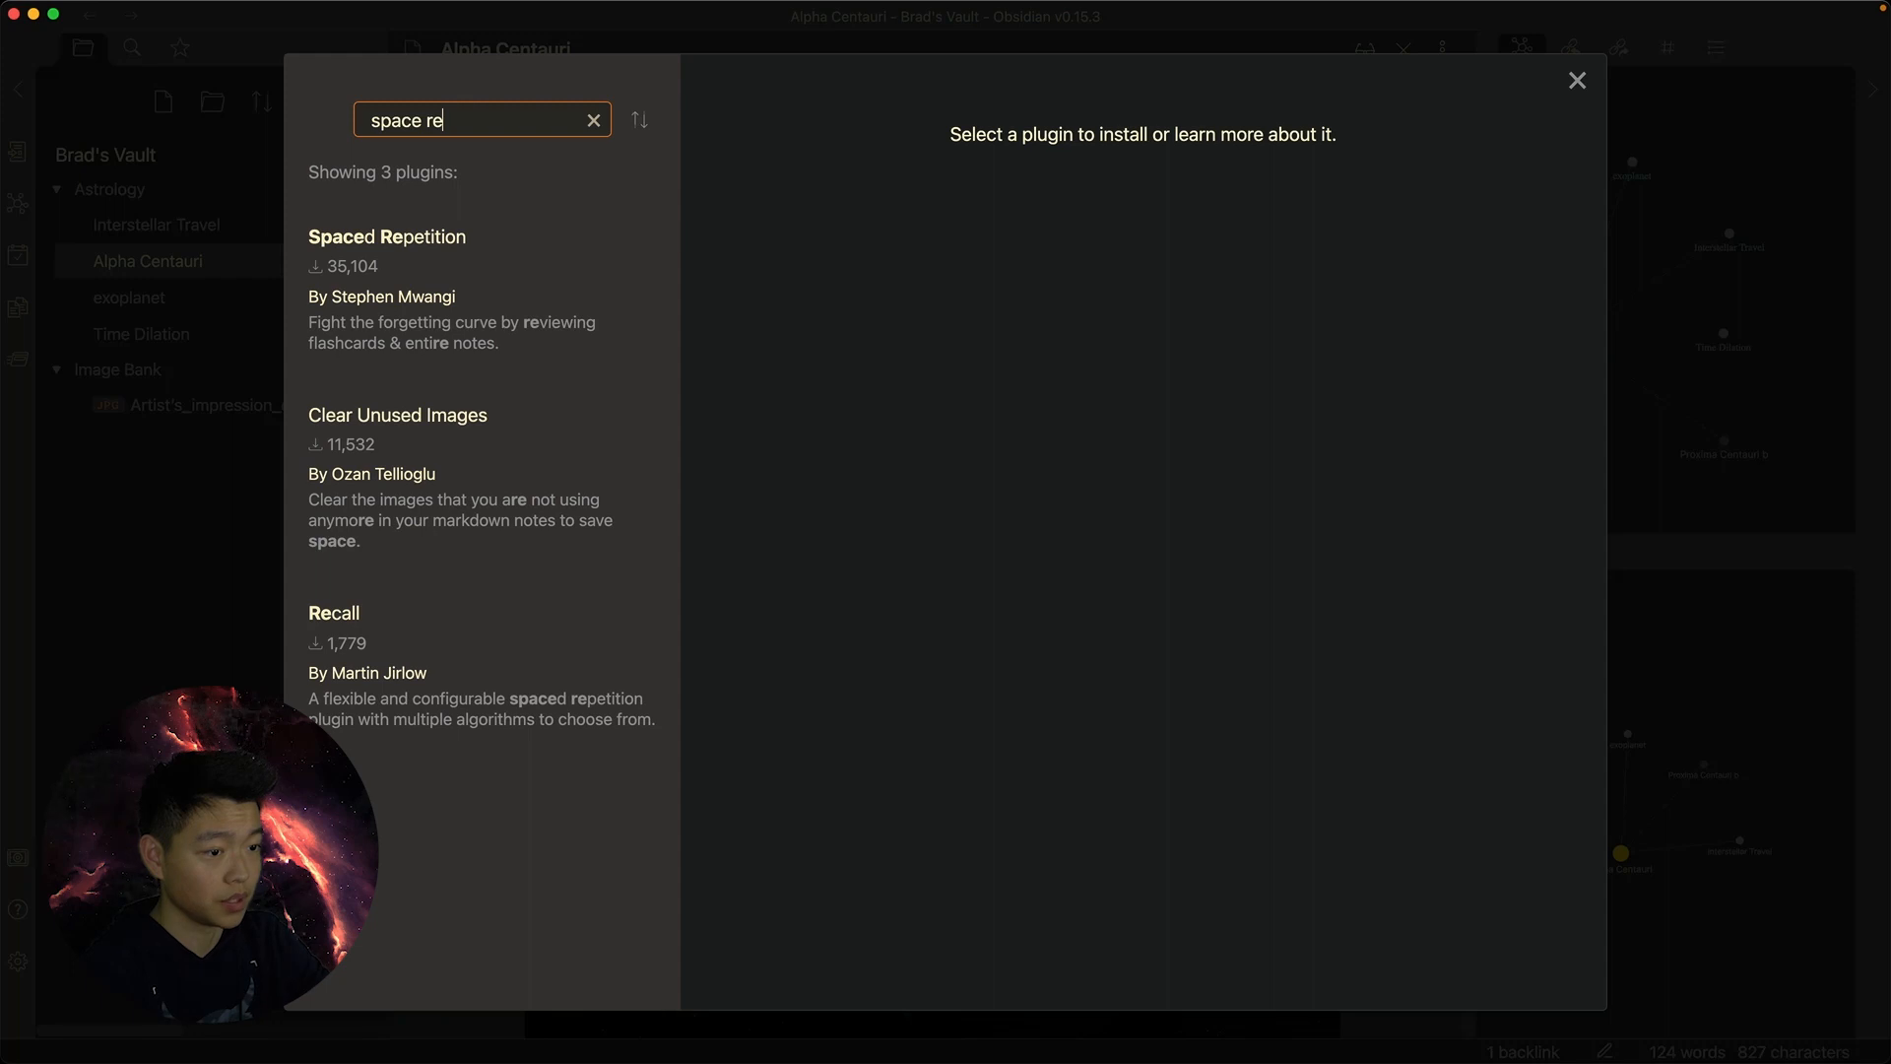
pyautogui.click(421, 301)
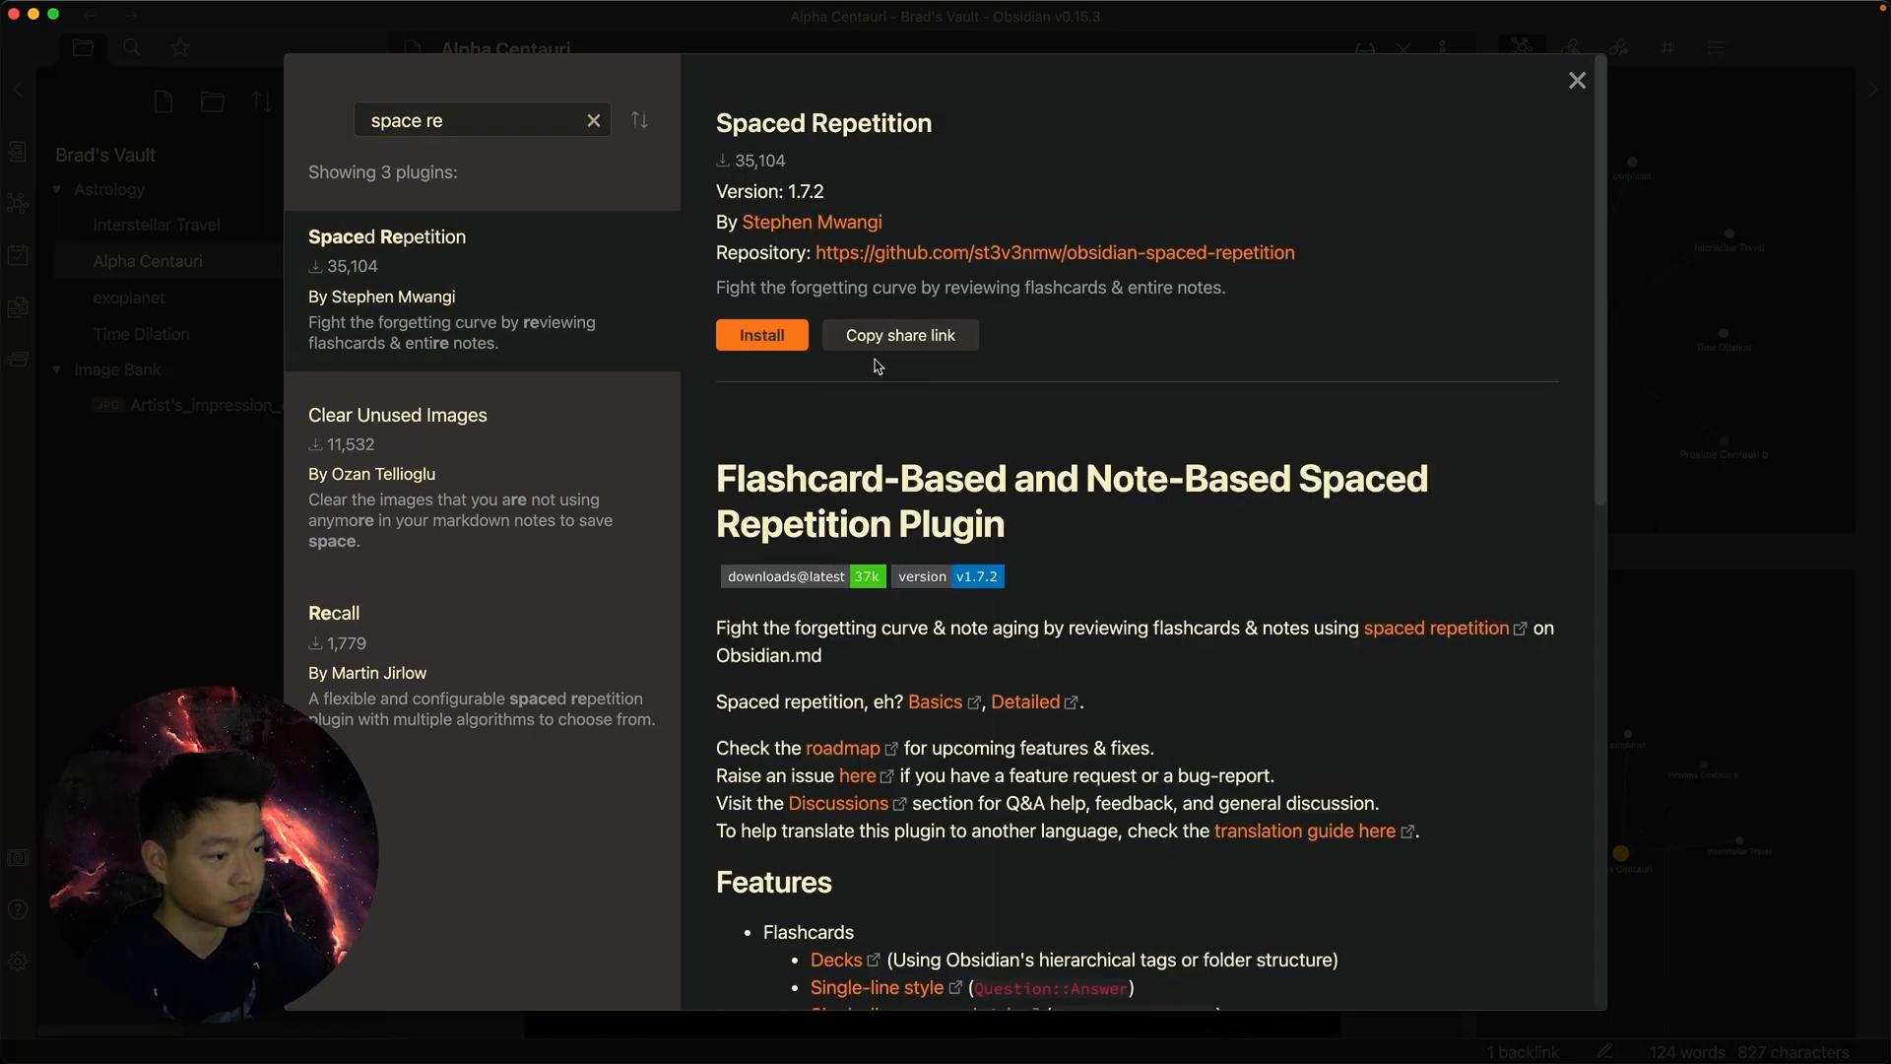
pyautogui.click(762, 334)
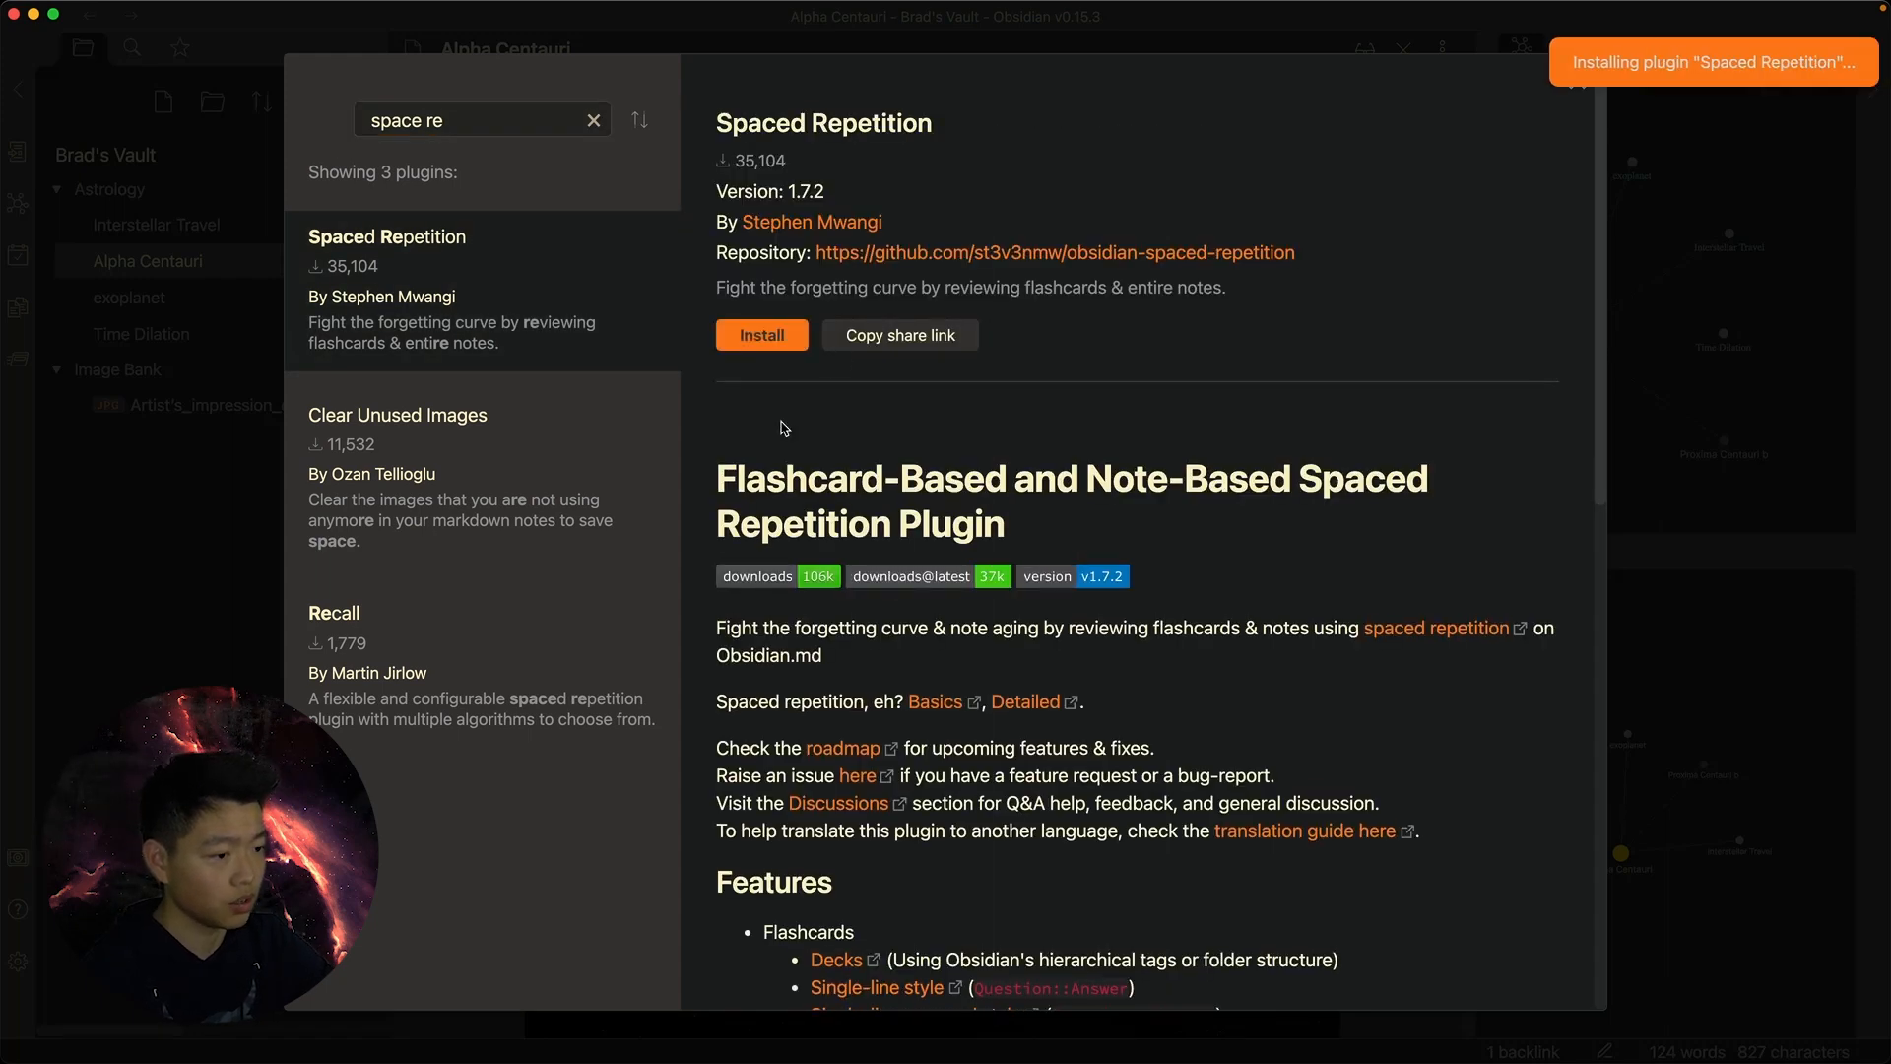
pyautogui.click(768, 337)
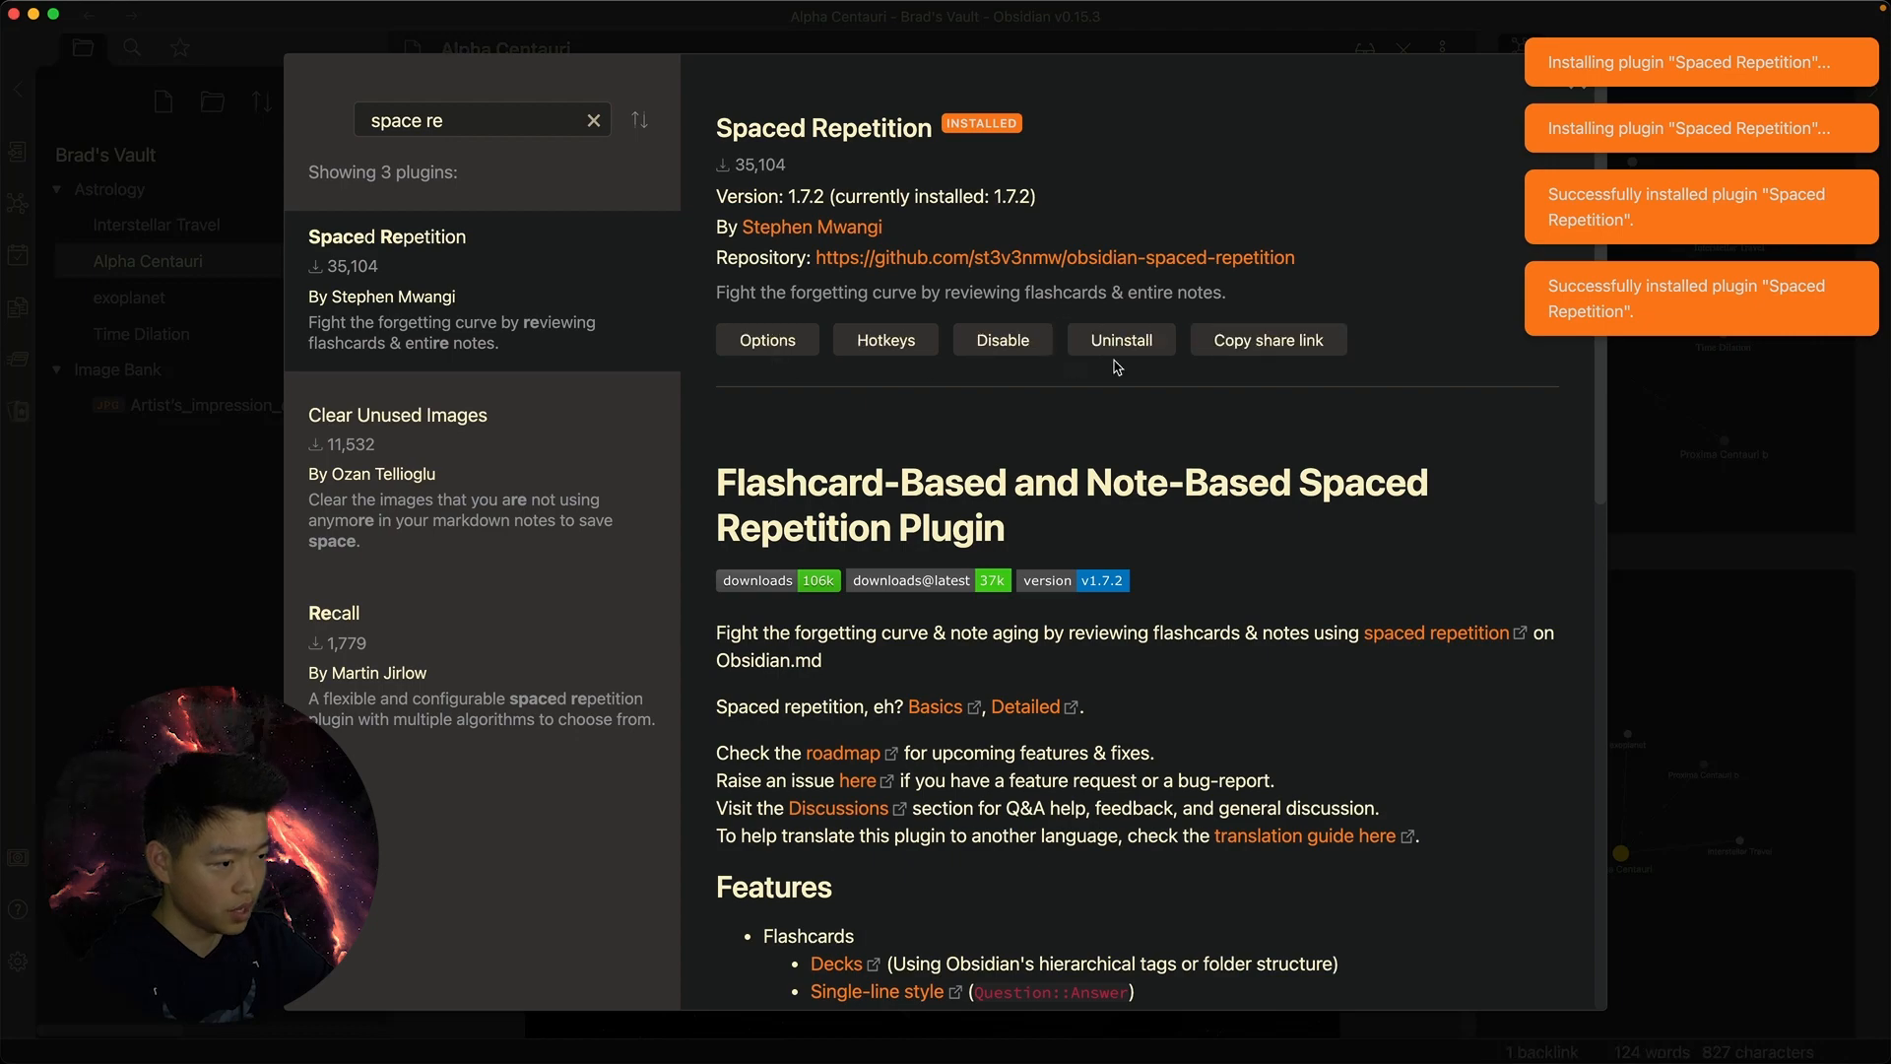
# Close the plugin browser and set Image Bank as a folder to ignore in the Spaced Repetition plugin settings
pyautogui.press('Escape')
pyautogui.press('Escape')
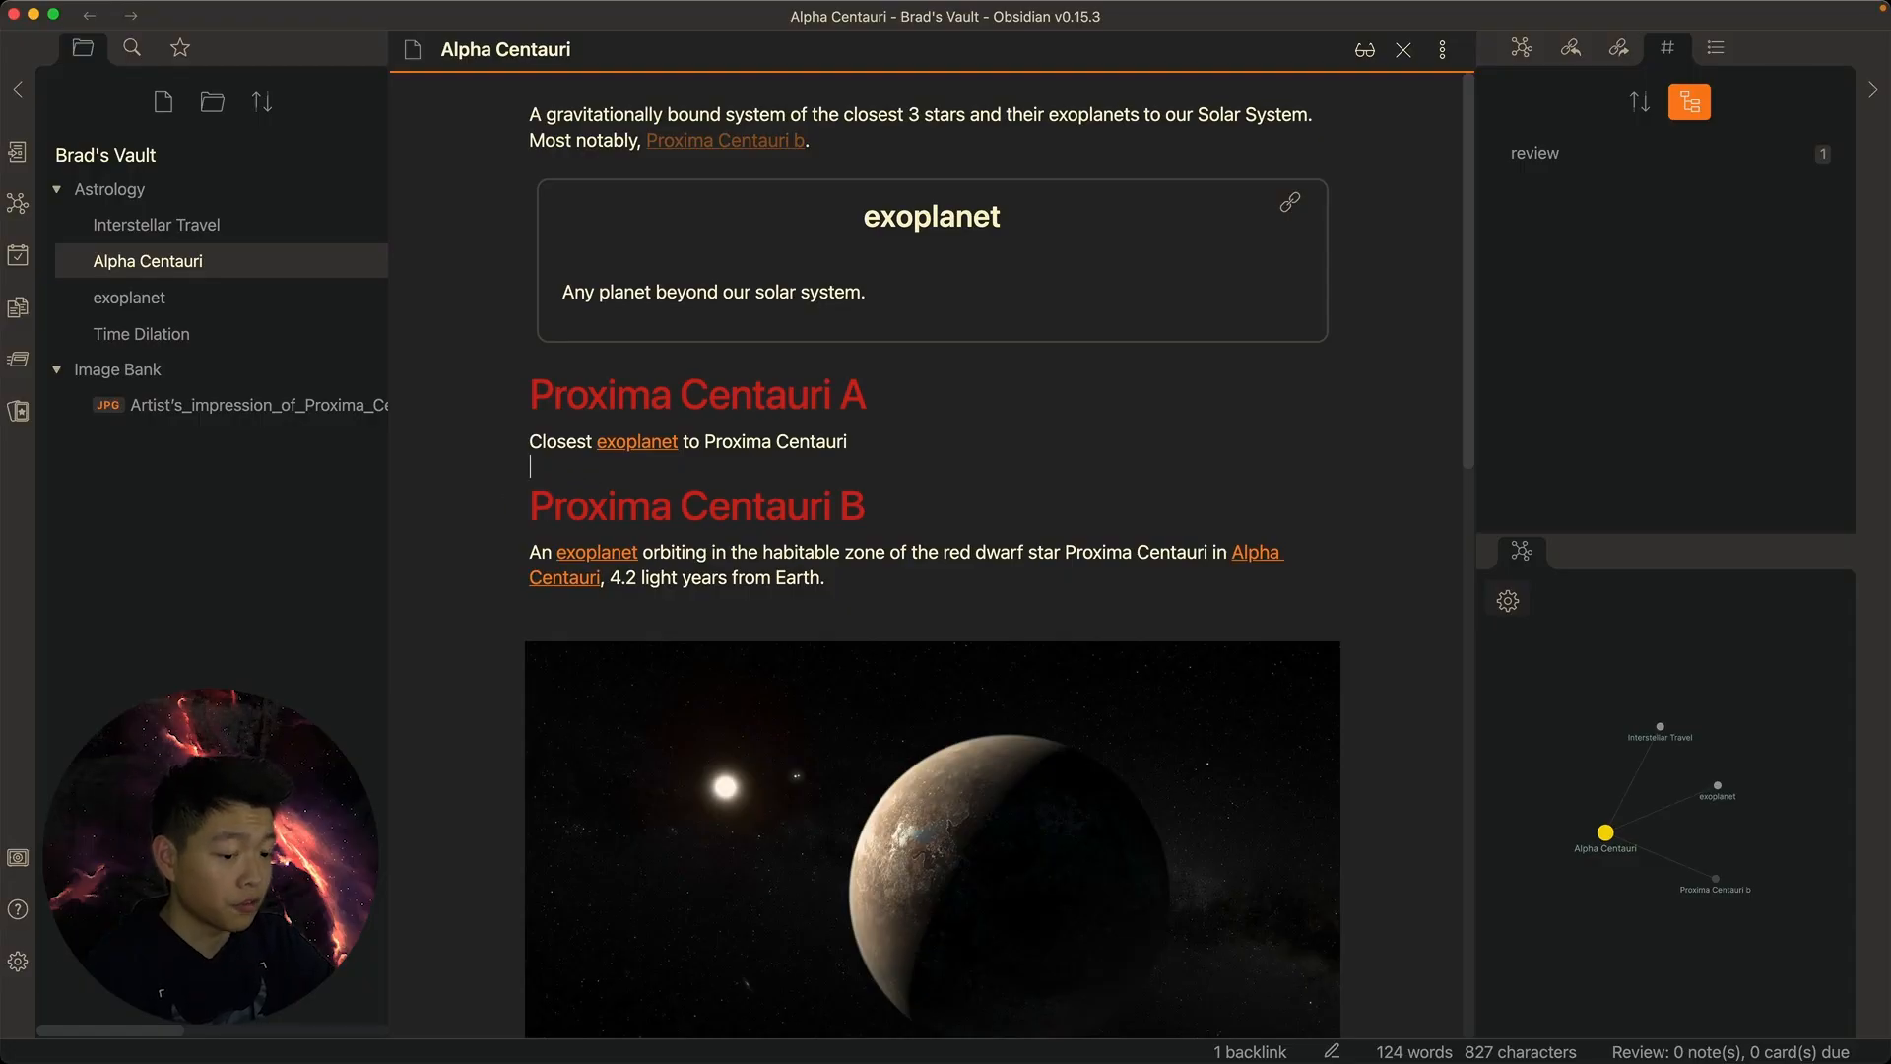
pyautogui.click(18, 961)
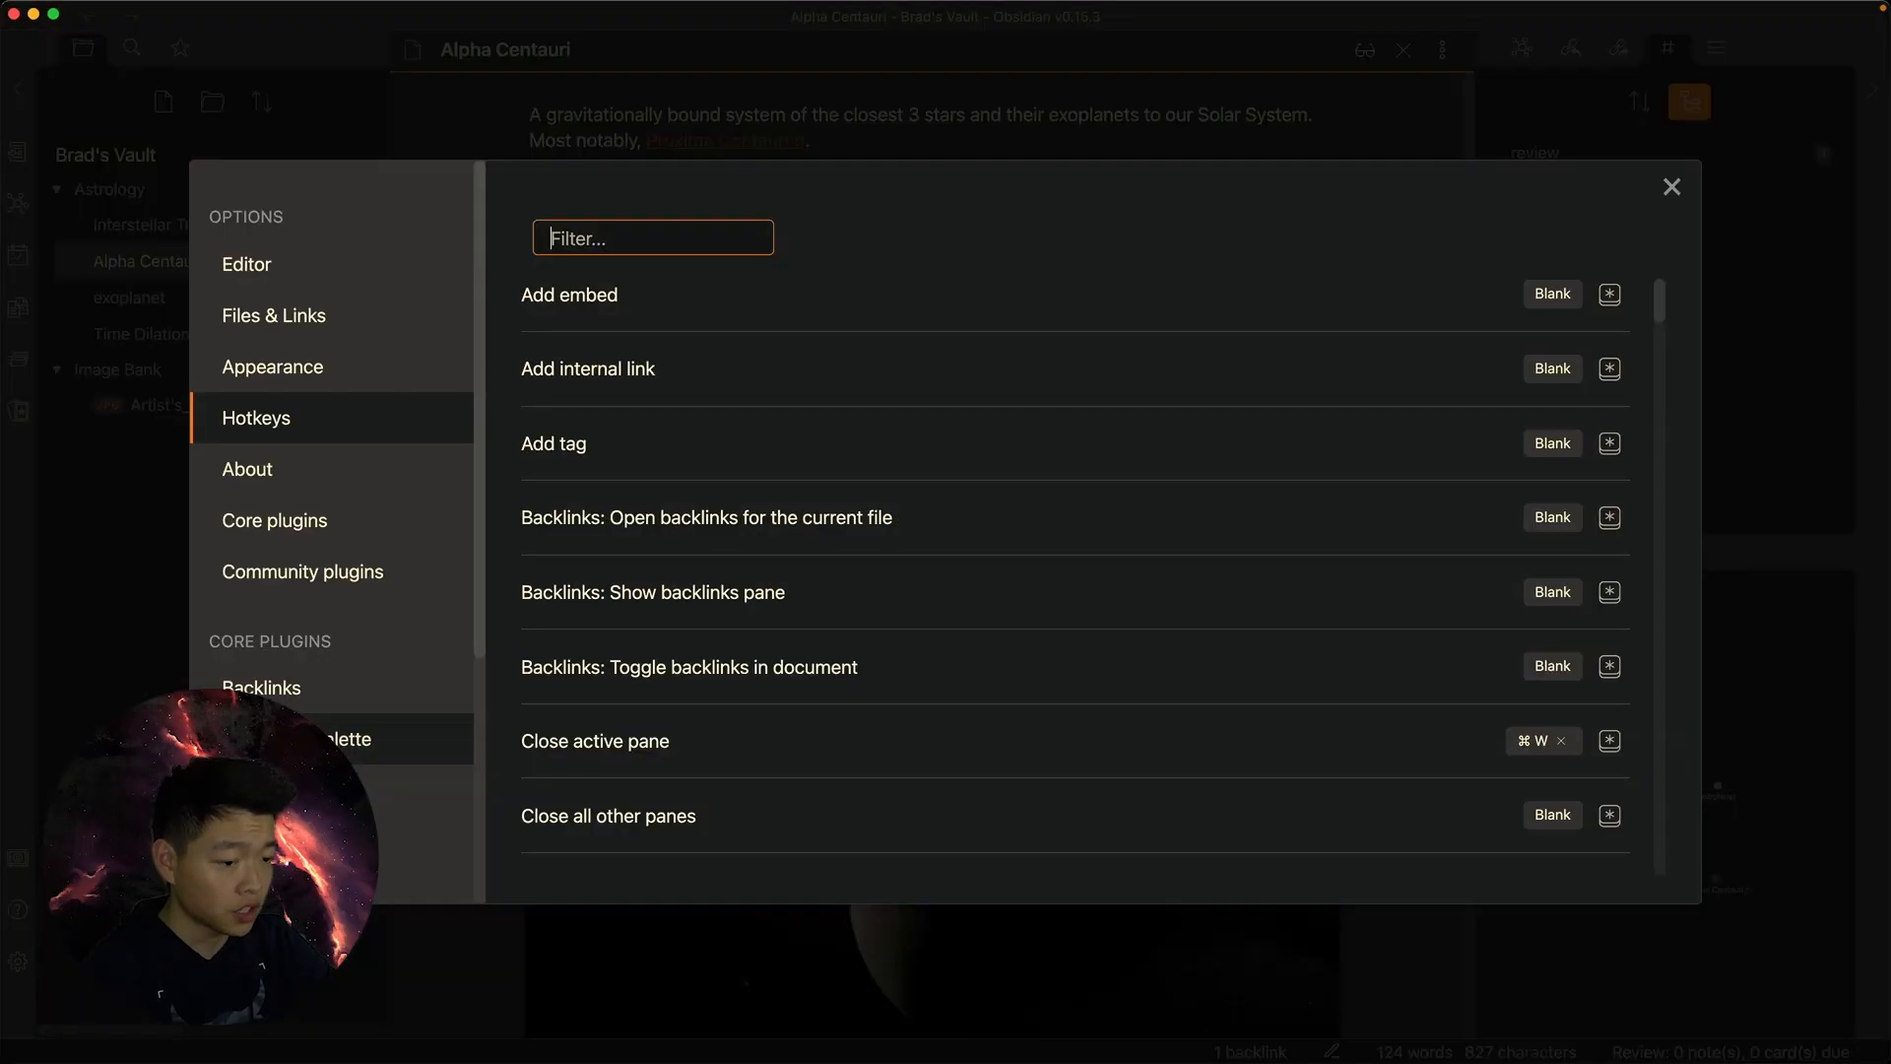
pyautogui.scroll(-4, 325, 739)
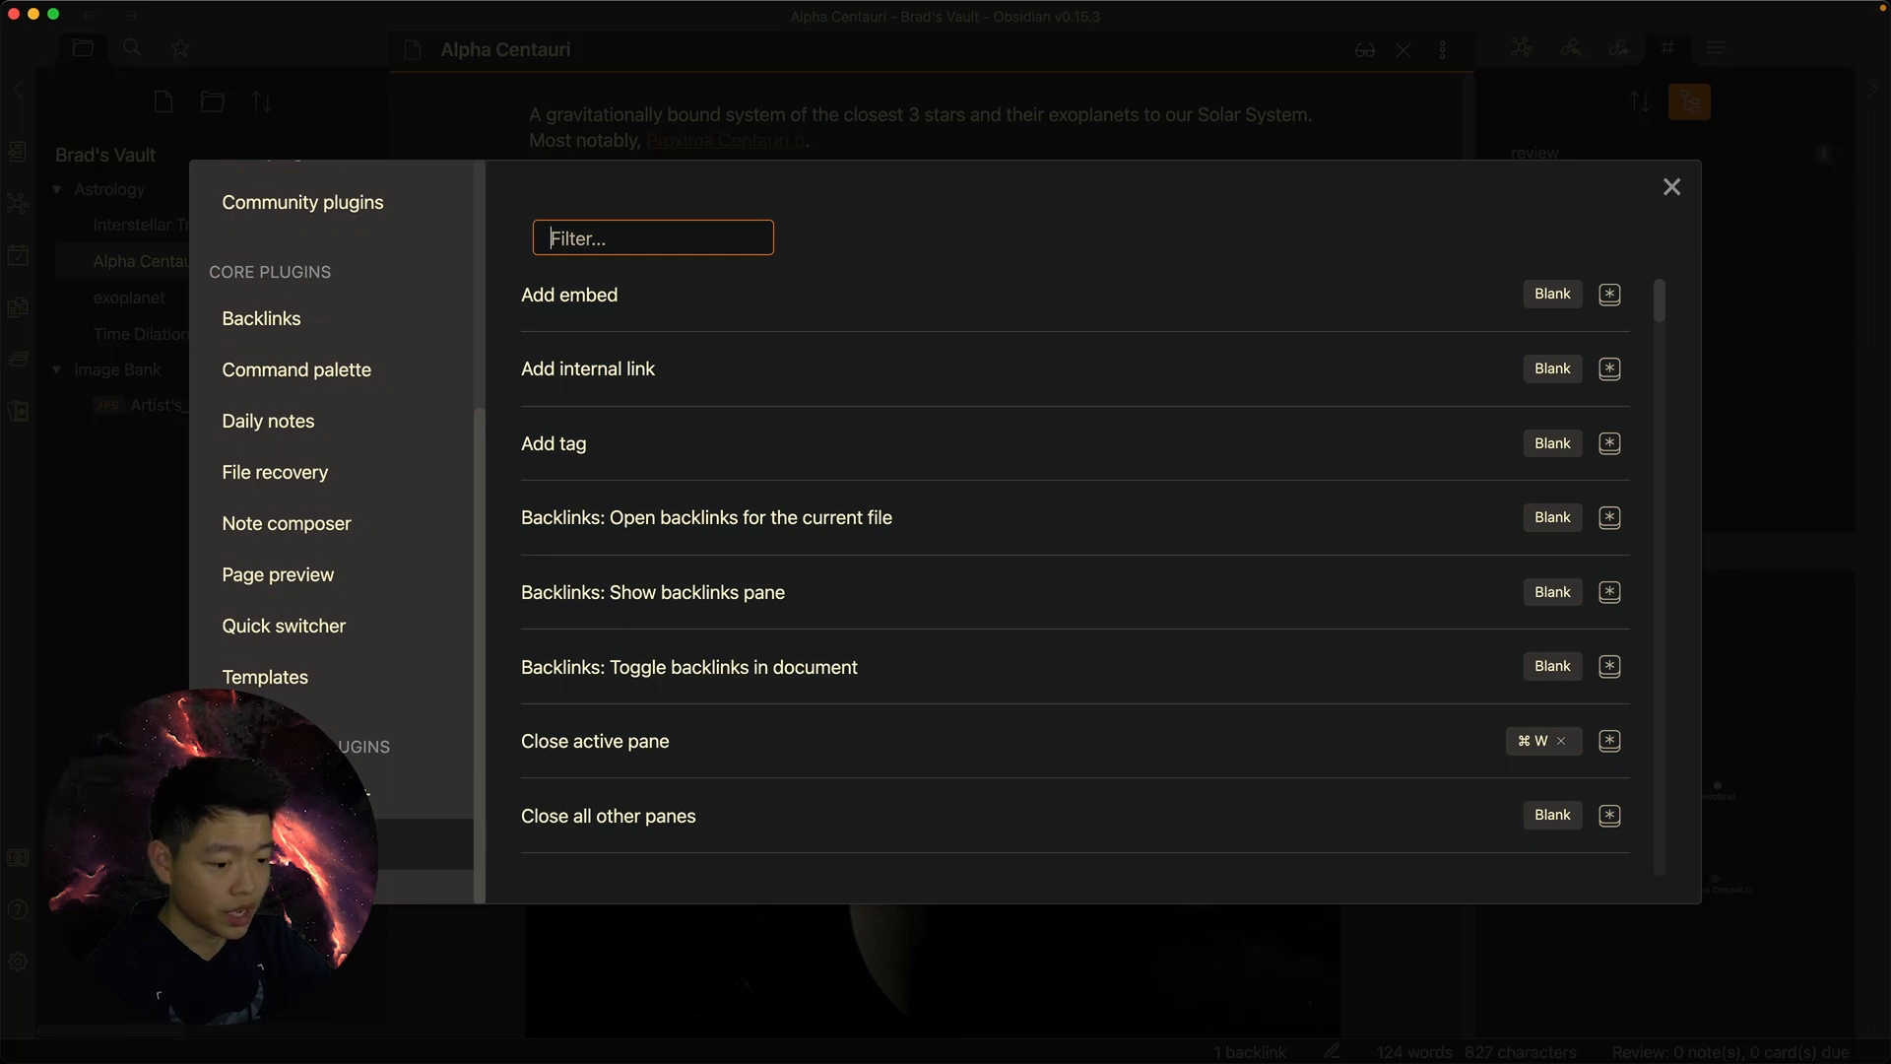
pyautogui.click(379, 783)
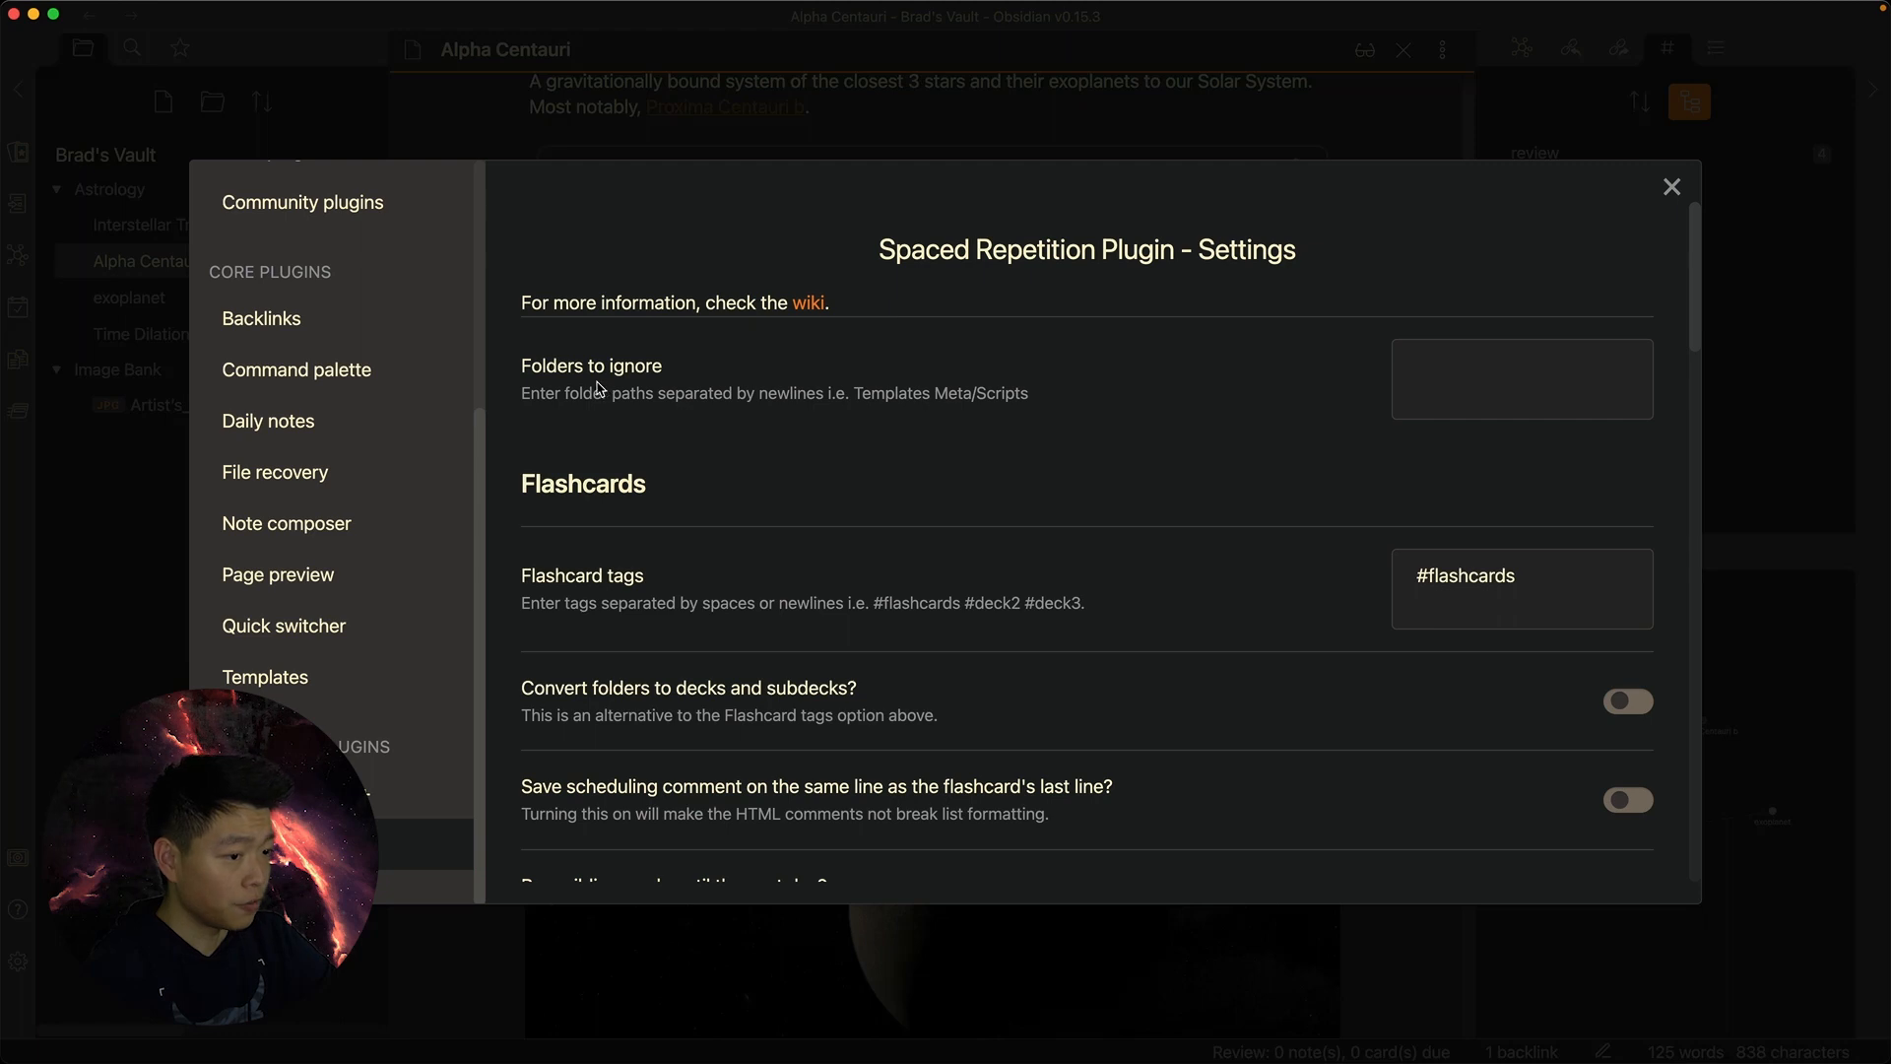
pyautogui.click(1478, 385)
pyautogui.write('Image Bank')
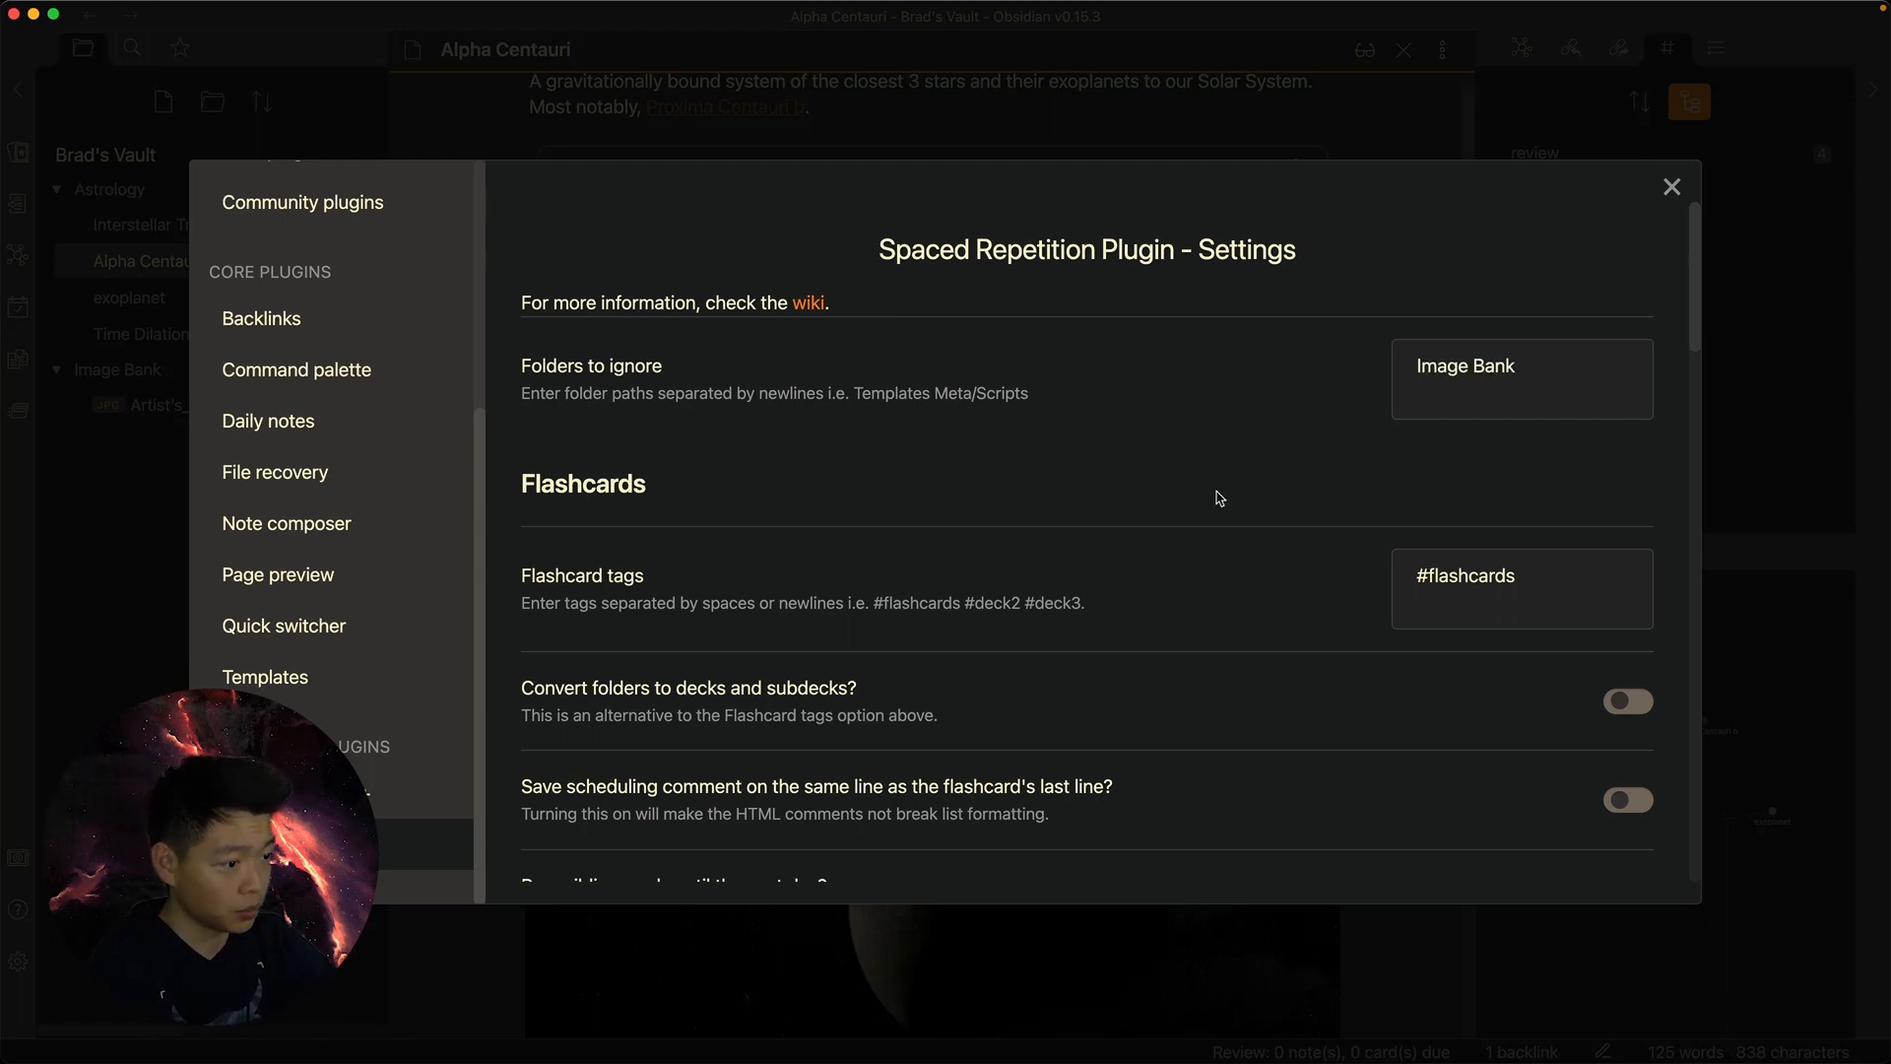
# Examine the Spaced Repetition flashcard settings, especially the flashcard tags and the separator for inline flashcards
pyautogui.scroll(-3, 1112, 411)
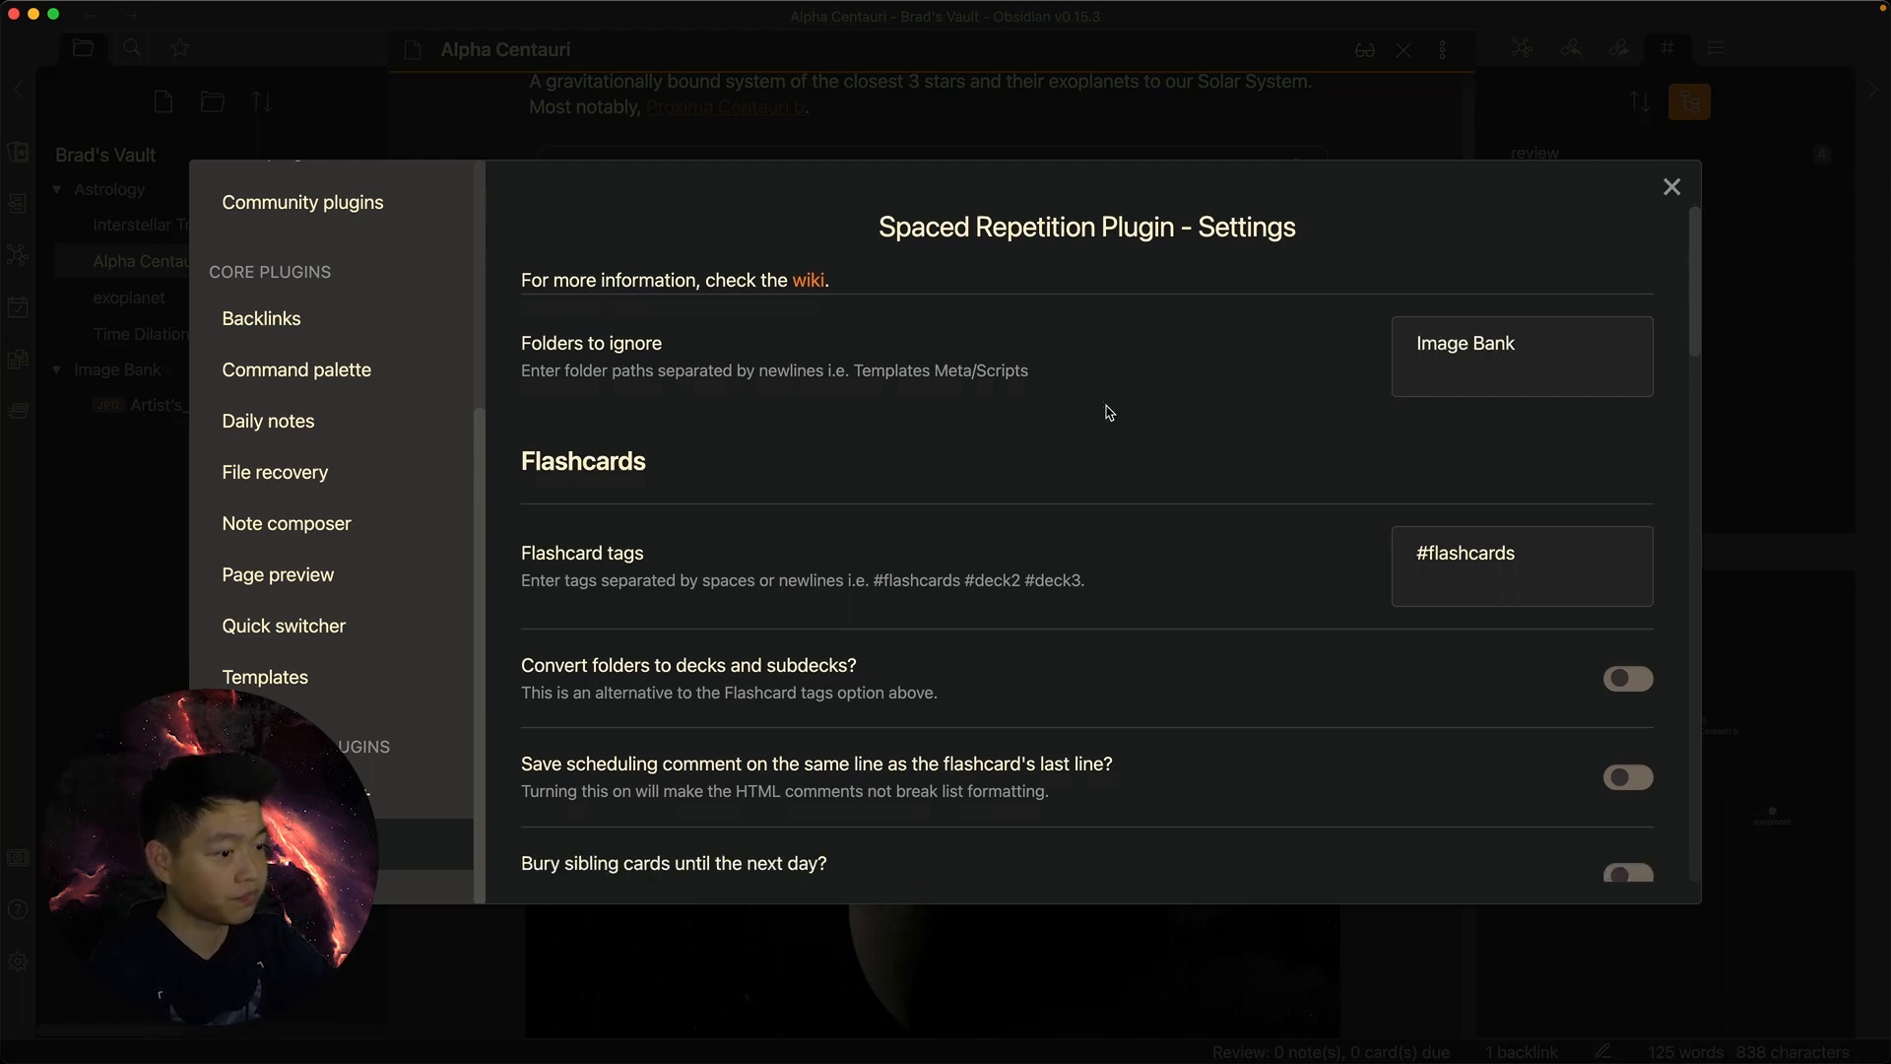
pyautogui.scroll(-2, 591, 394)
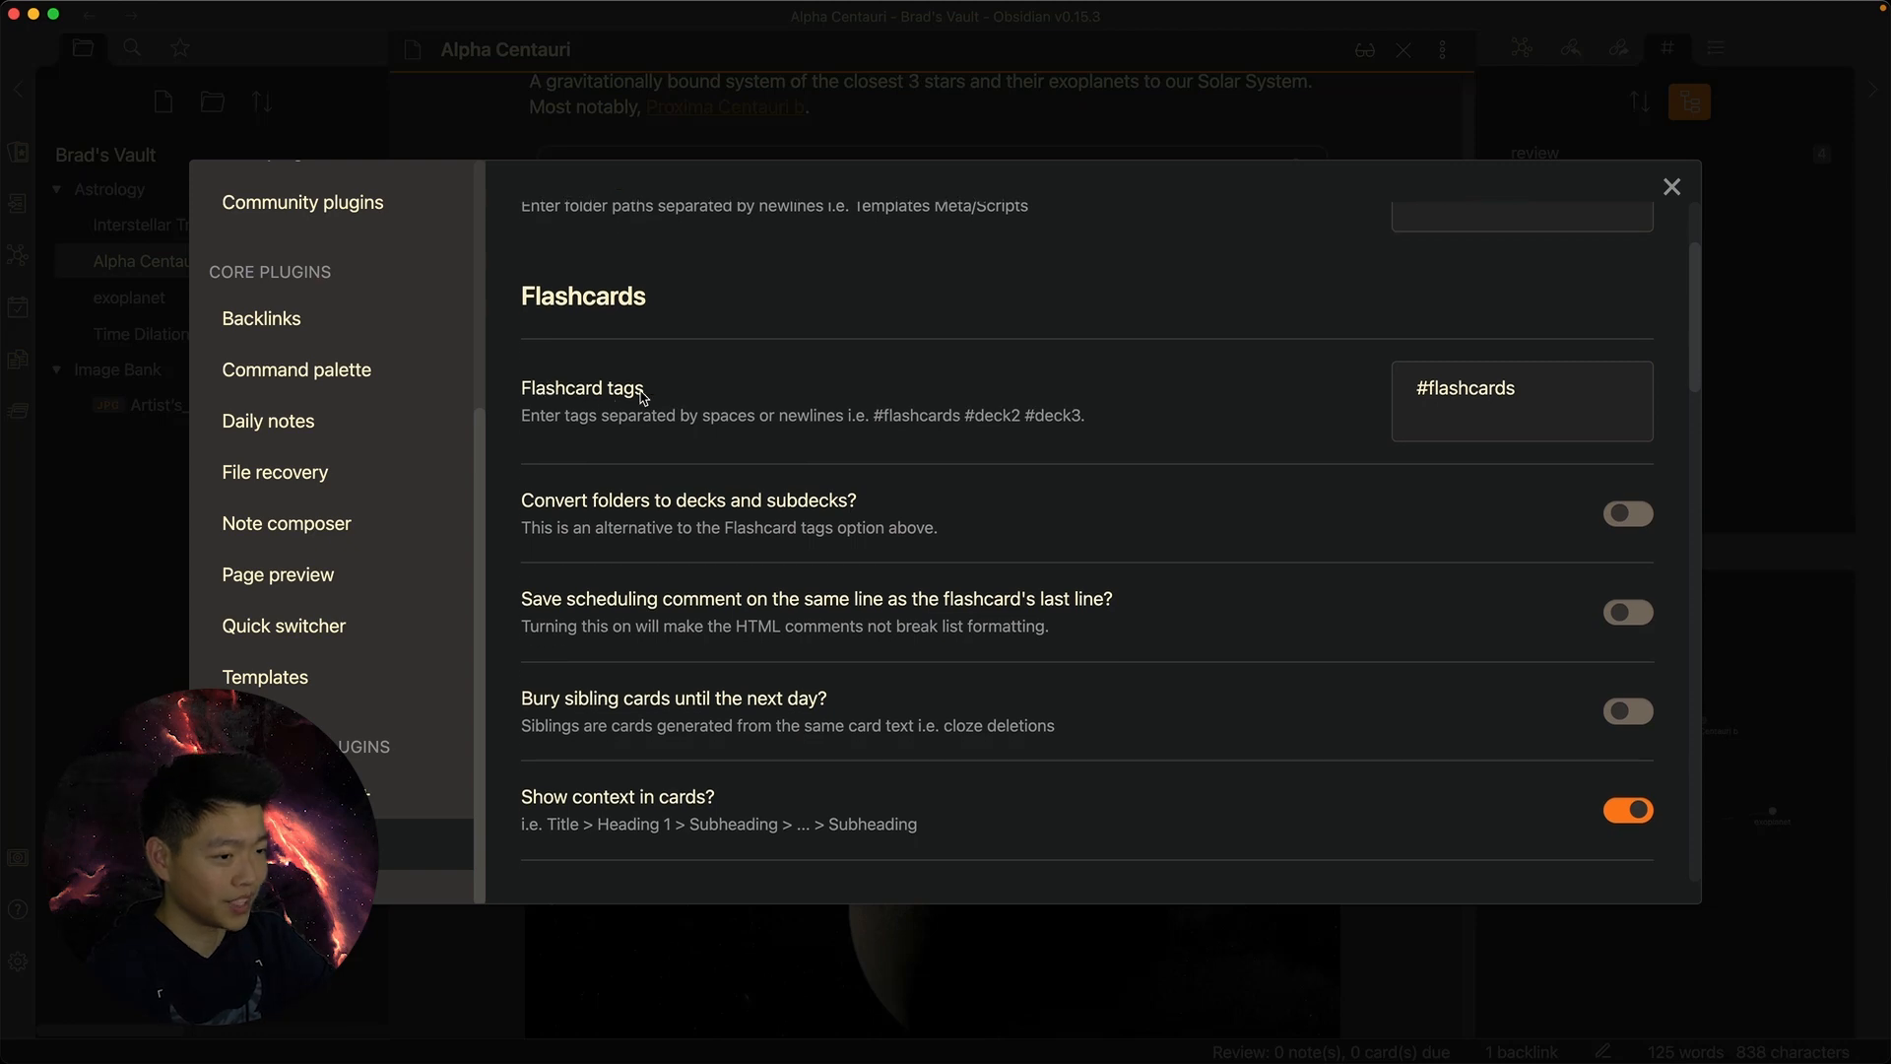
pyautogui.scroll(-1, 669, 390)
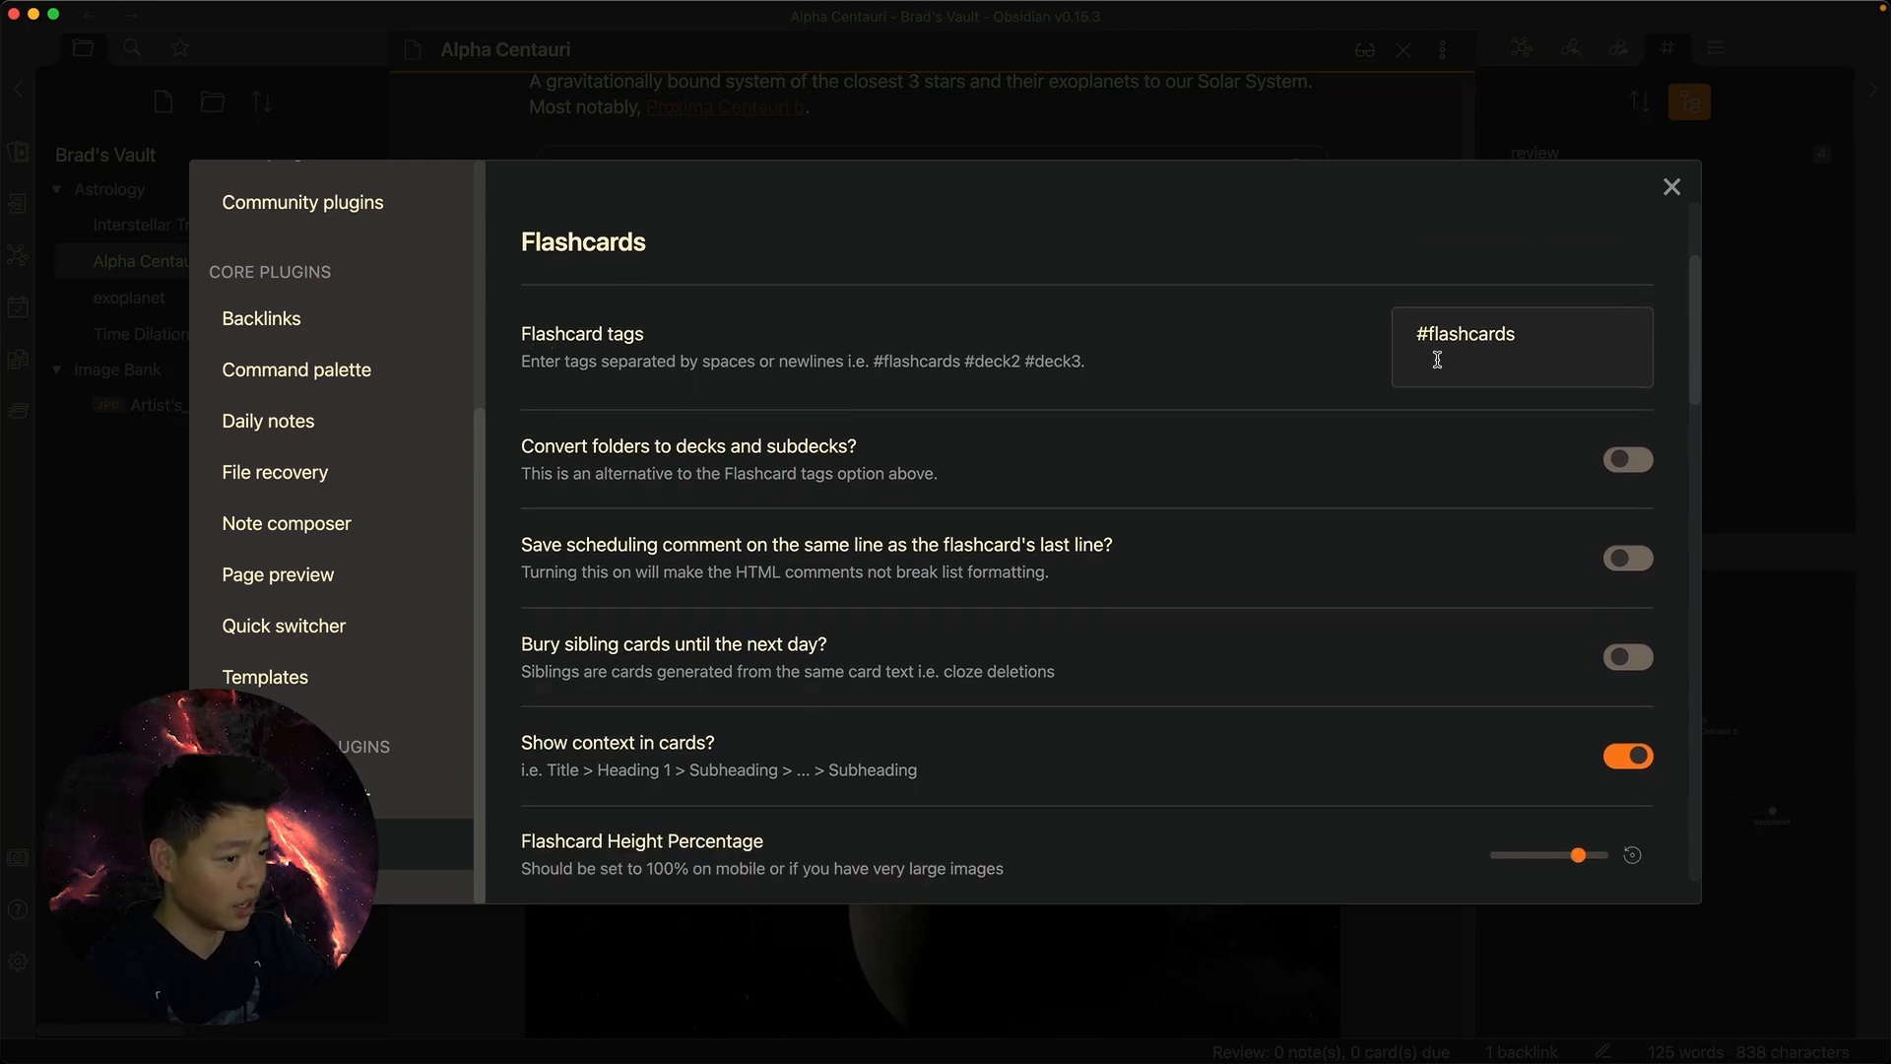
pyautogui.moveTo(1560, 332); pyautogui.dragTo(1406, 339)
pyautogui.click(1575, 337)
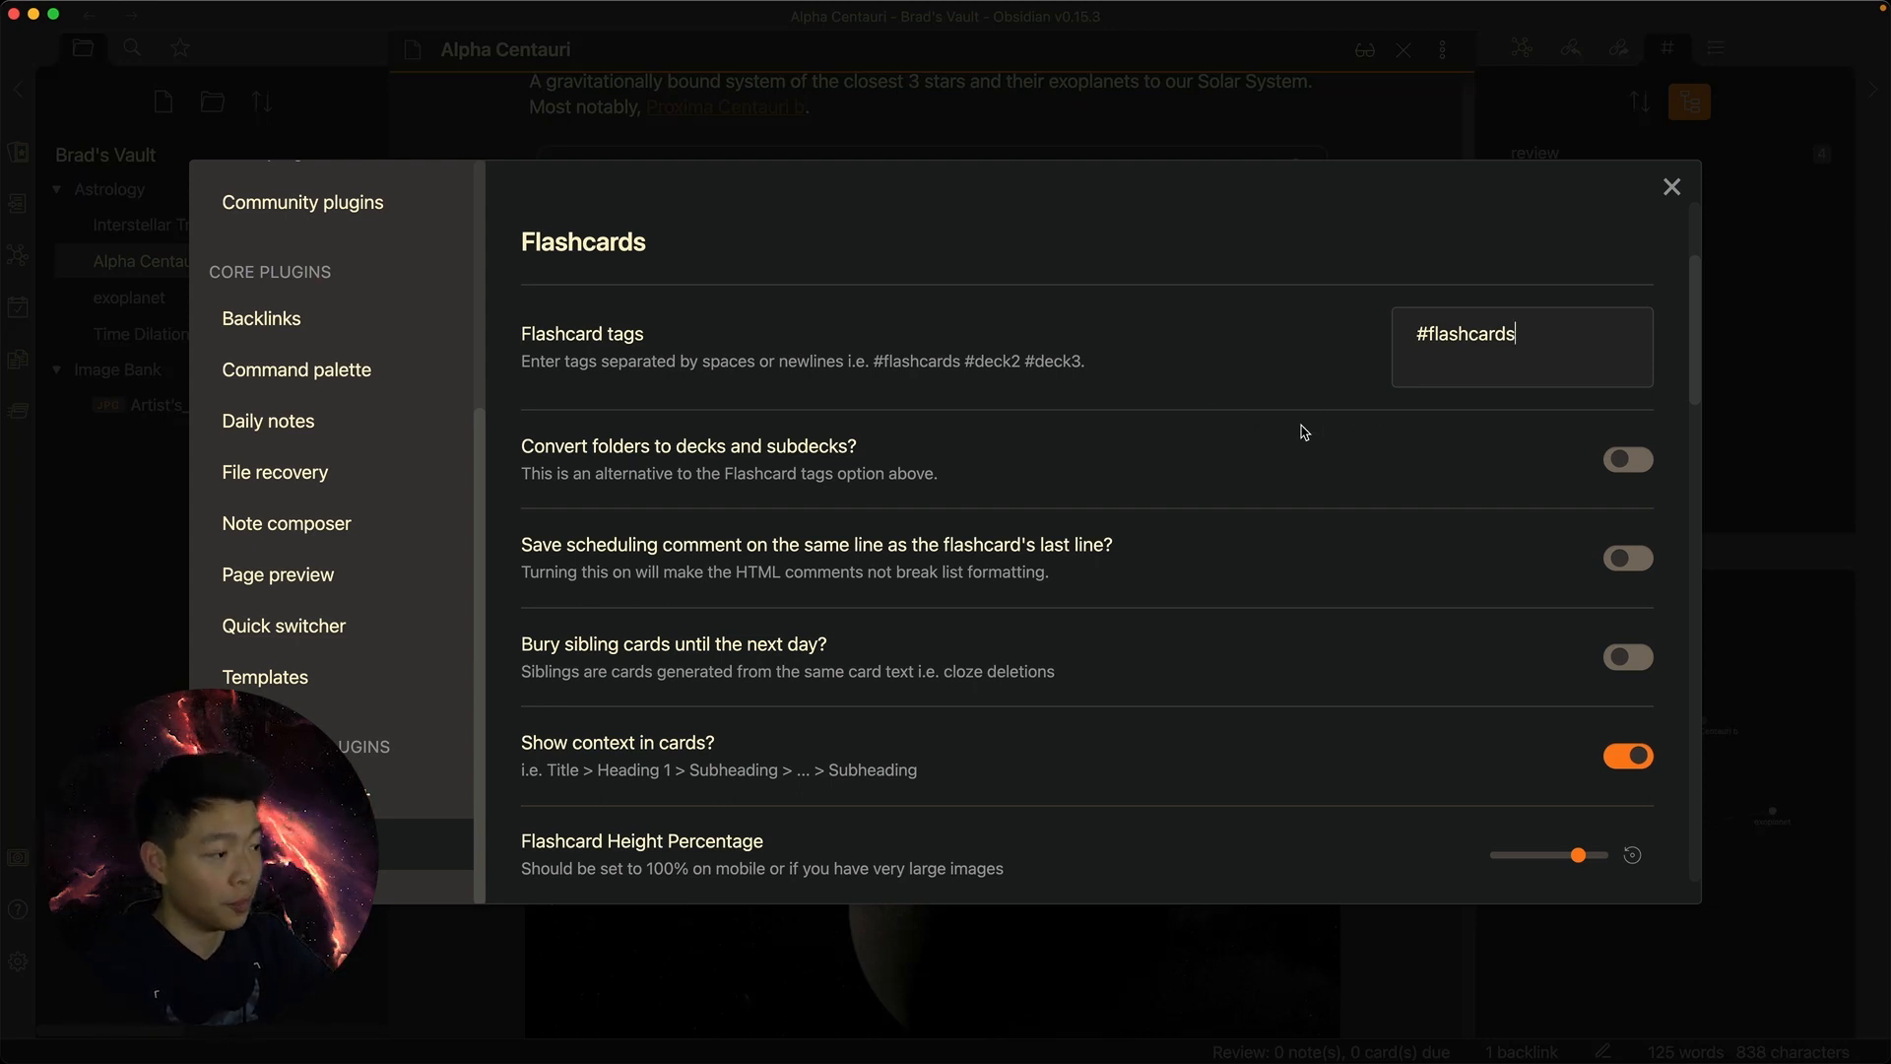
pyautogui.scroll(-1, 1257, 407)
pyautogui.scroll(-6, 1261, 414)
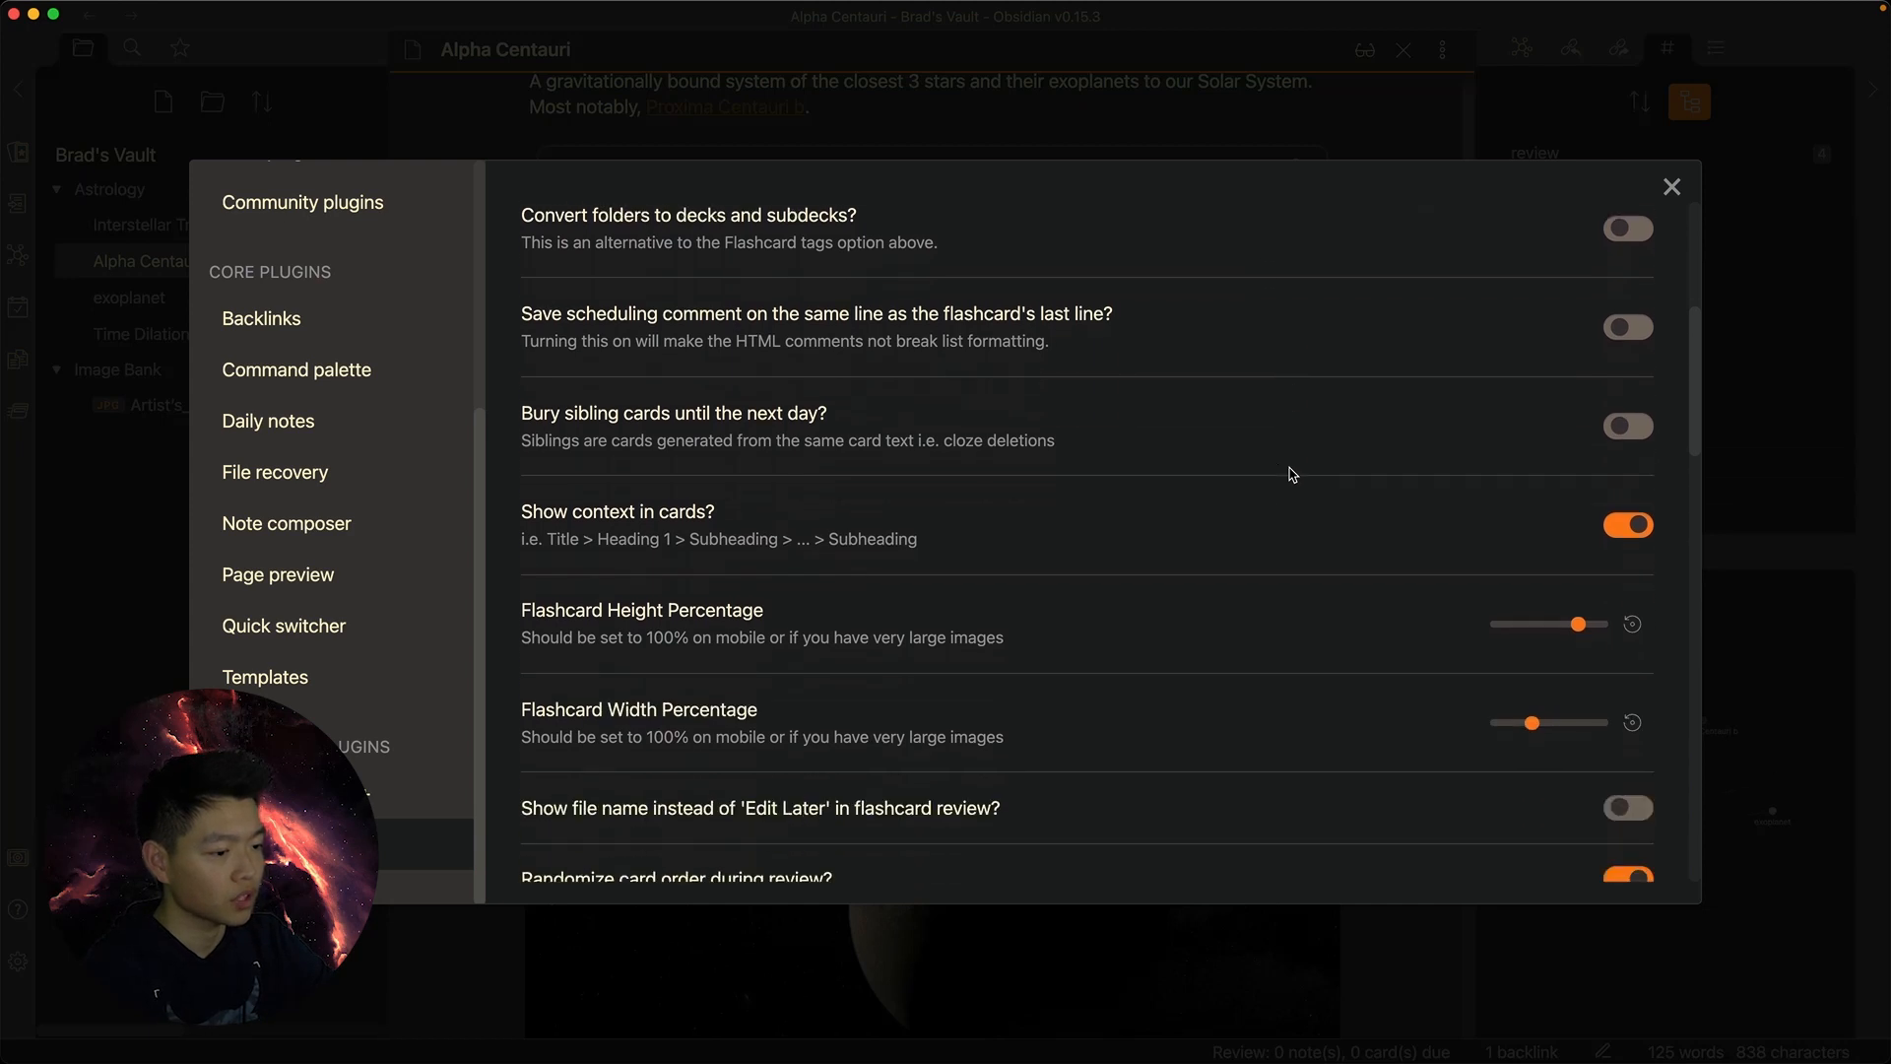
pyautogui.scroll(-4, 1315, 491)
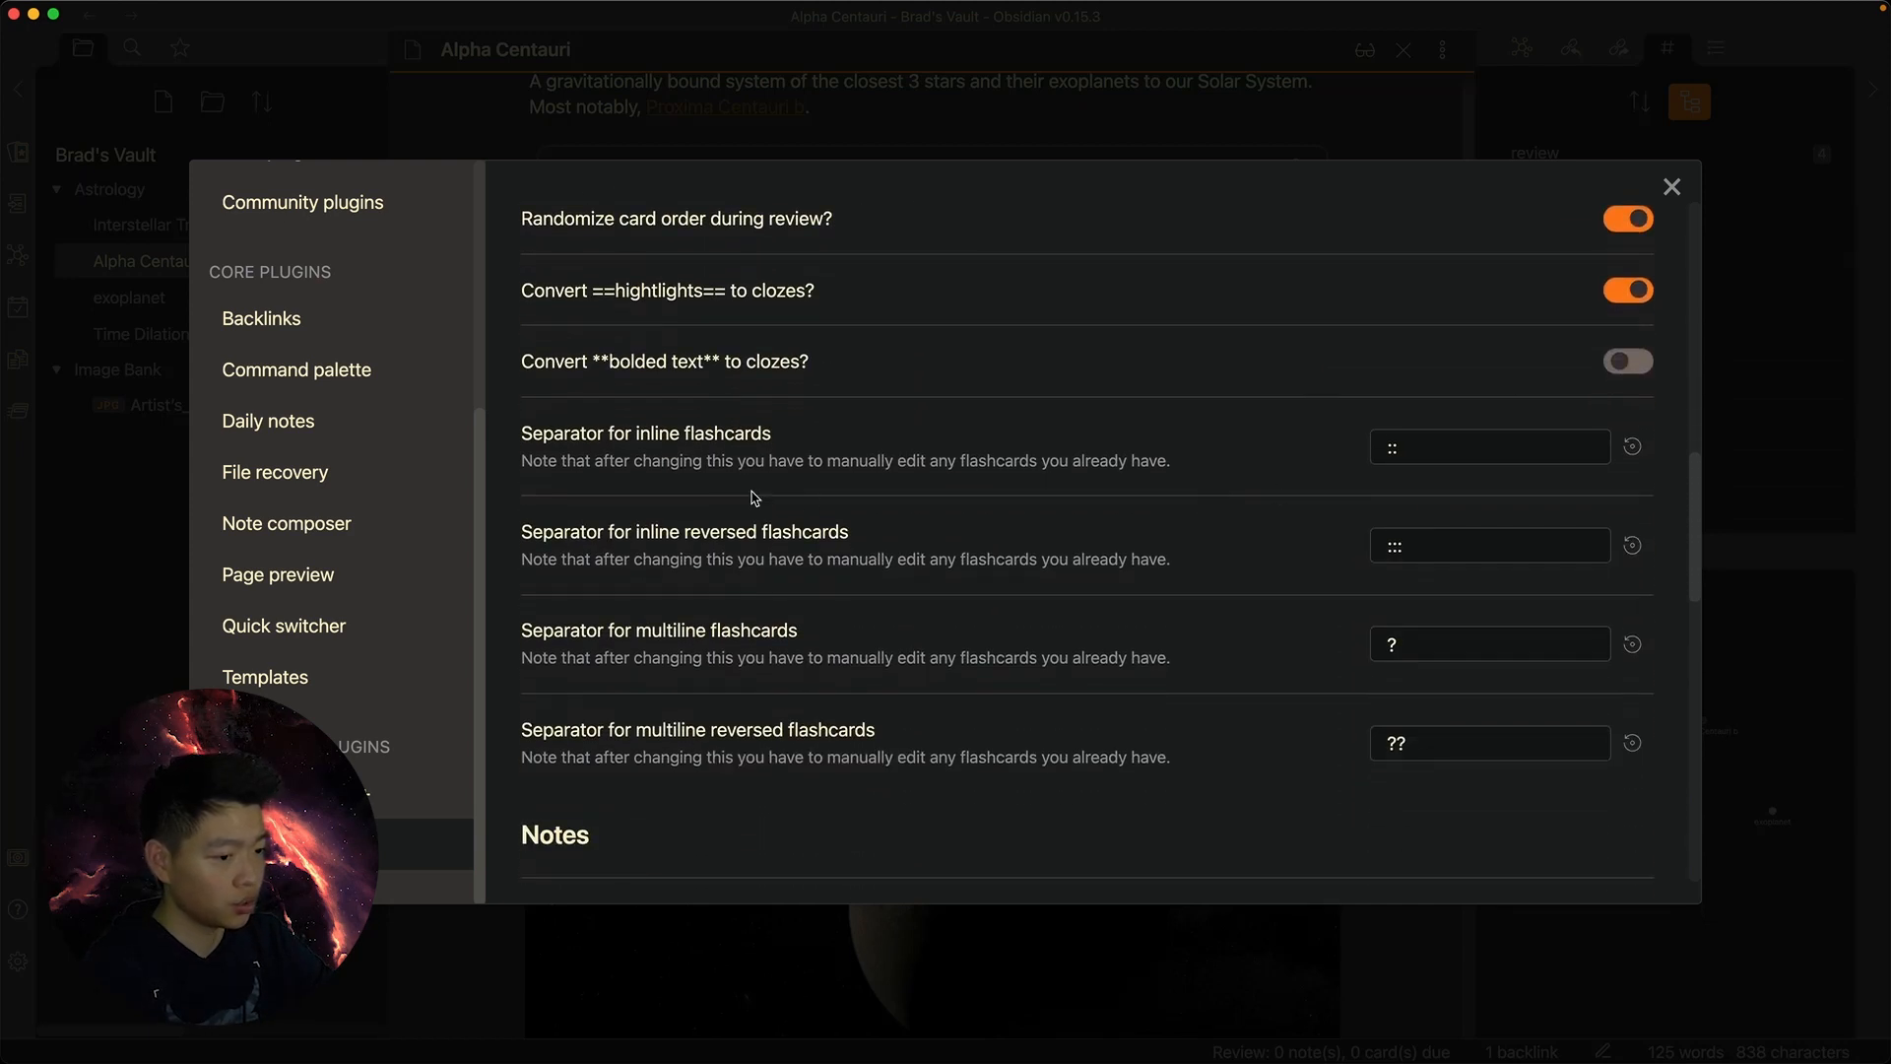
pyautogui.doubleClick(1397, 445)
pyautogui.click(1302, 452)
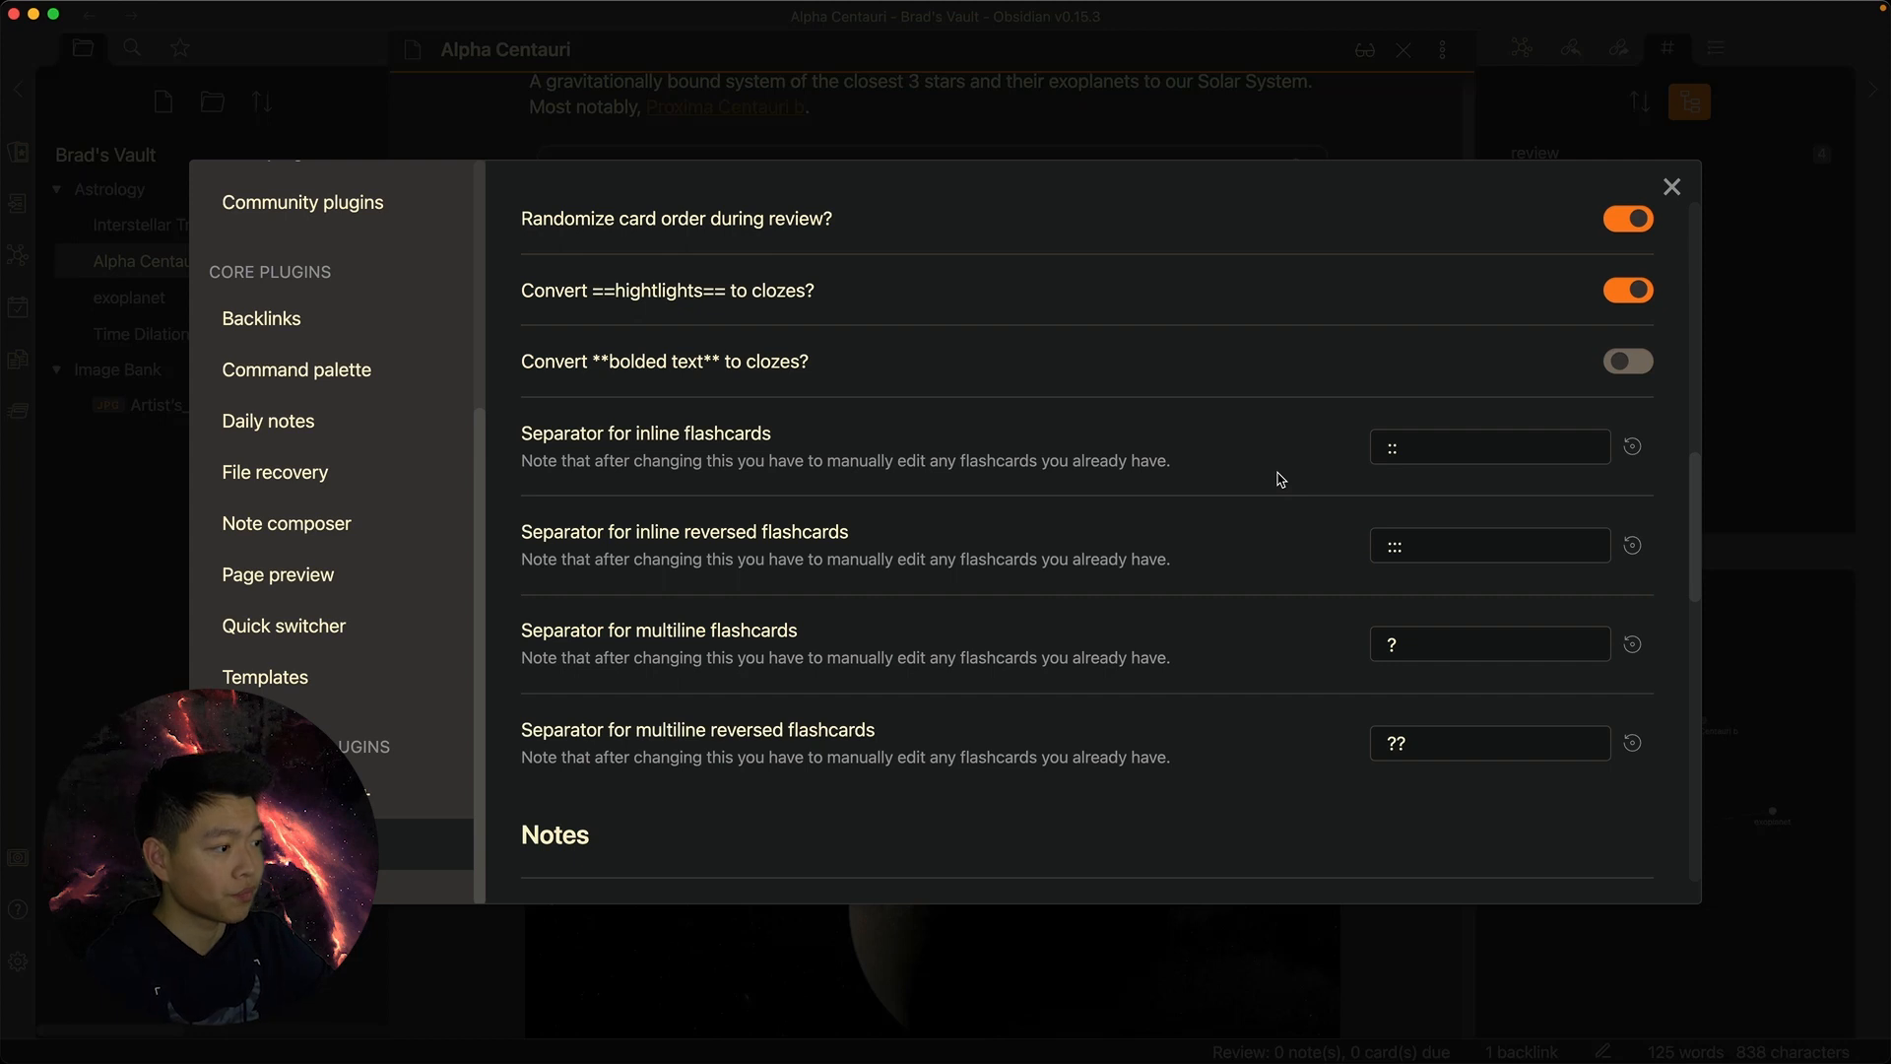
pyautogui.scroll(2, 1280, 480)
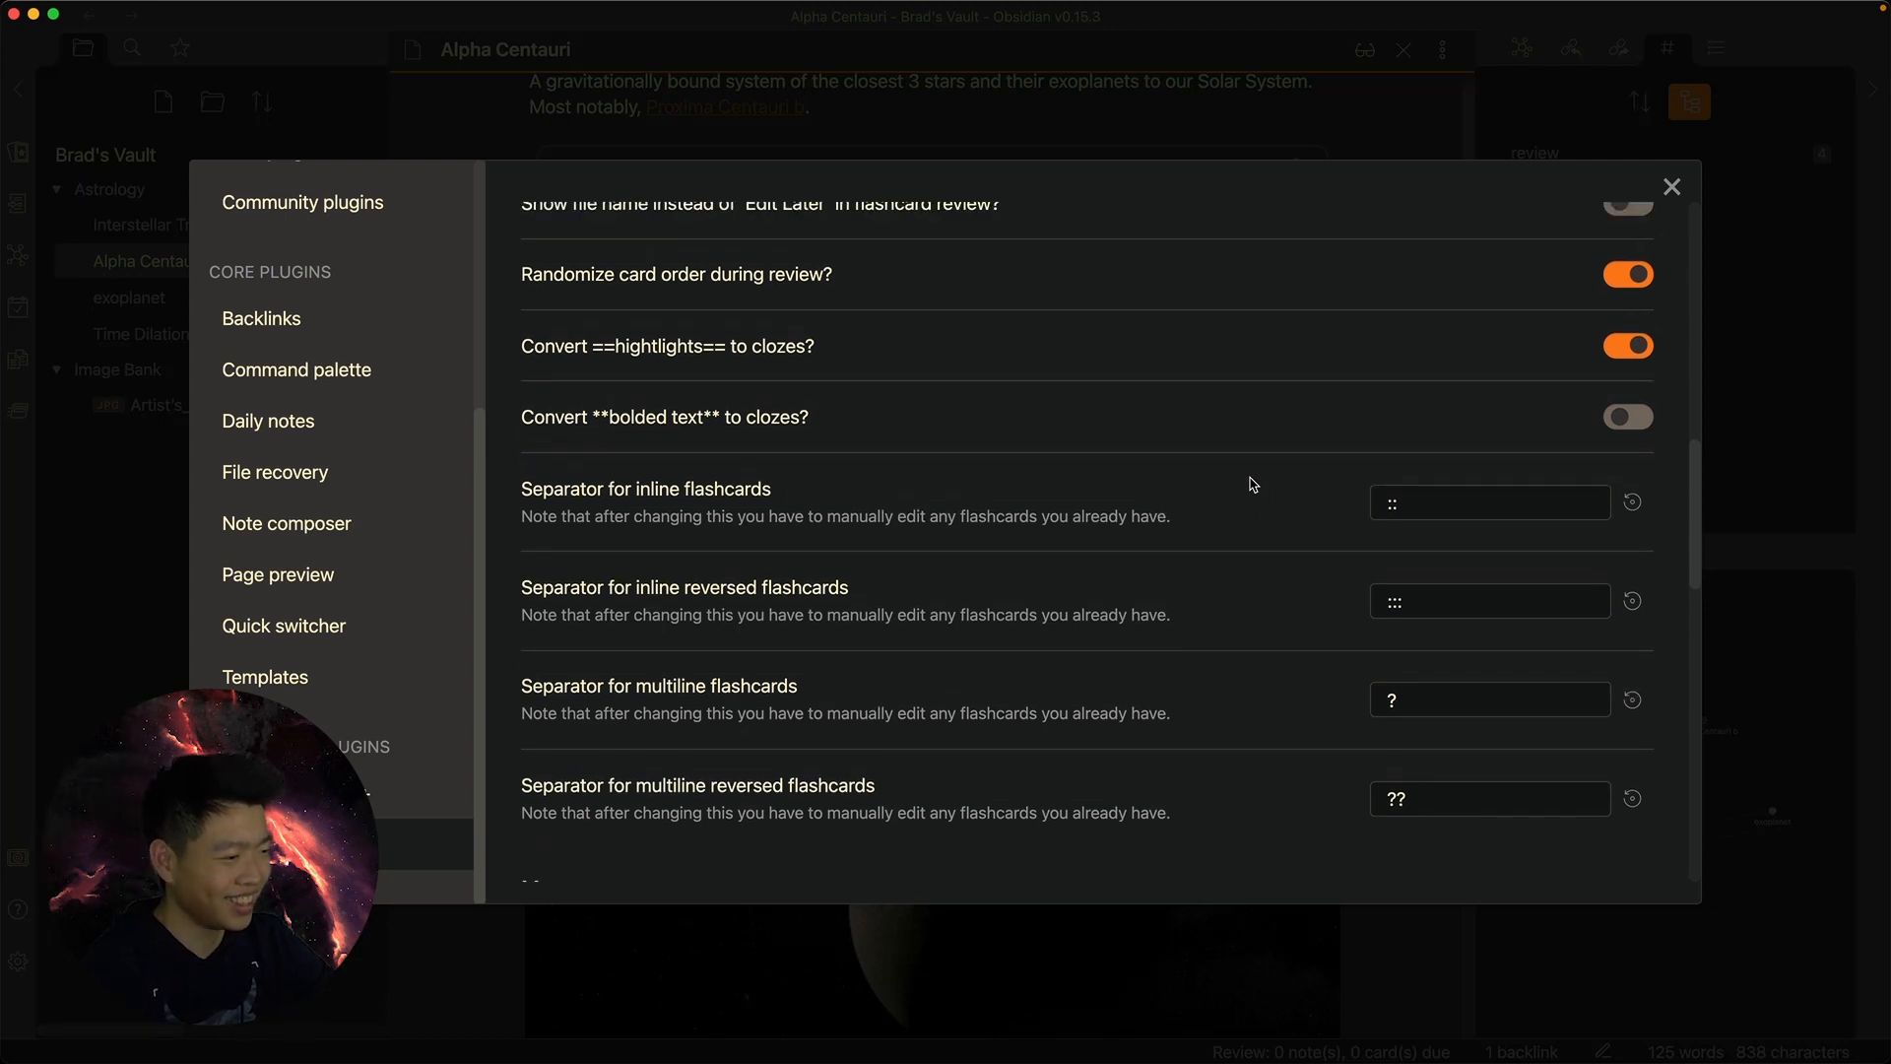
pyautogui.click(1436, 500)
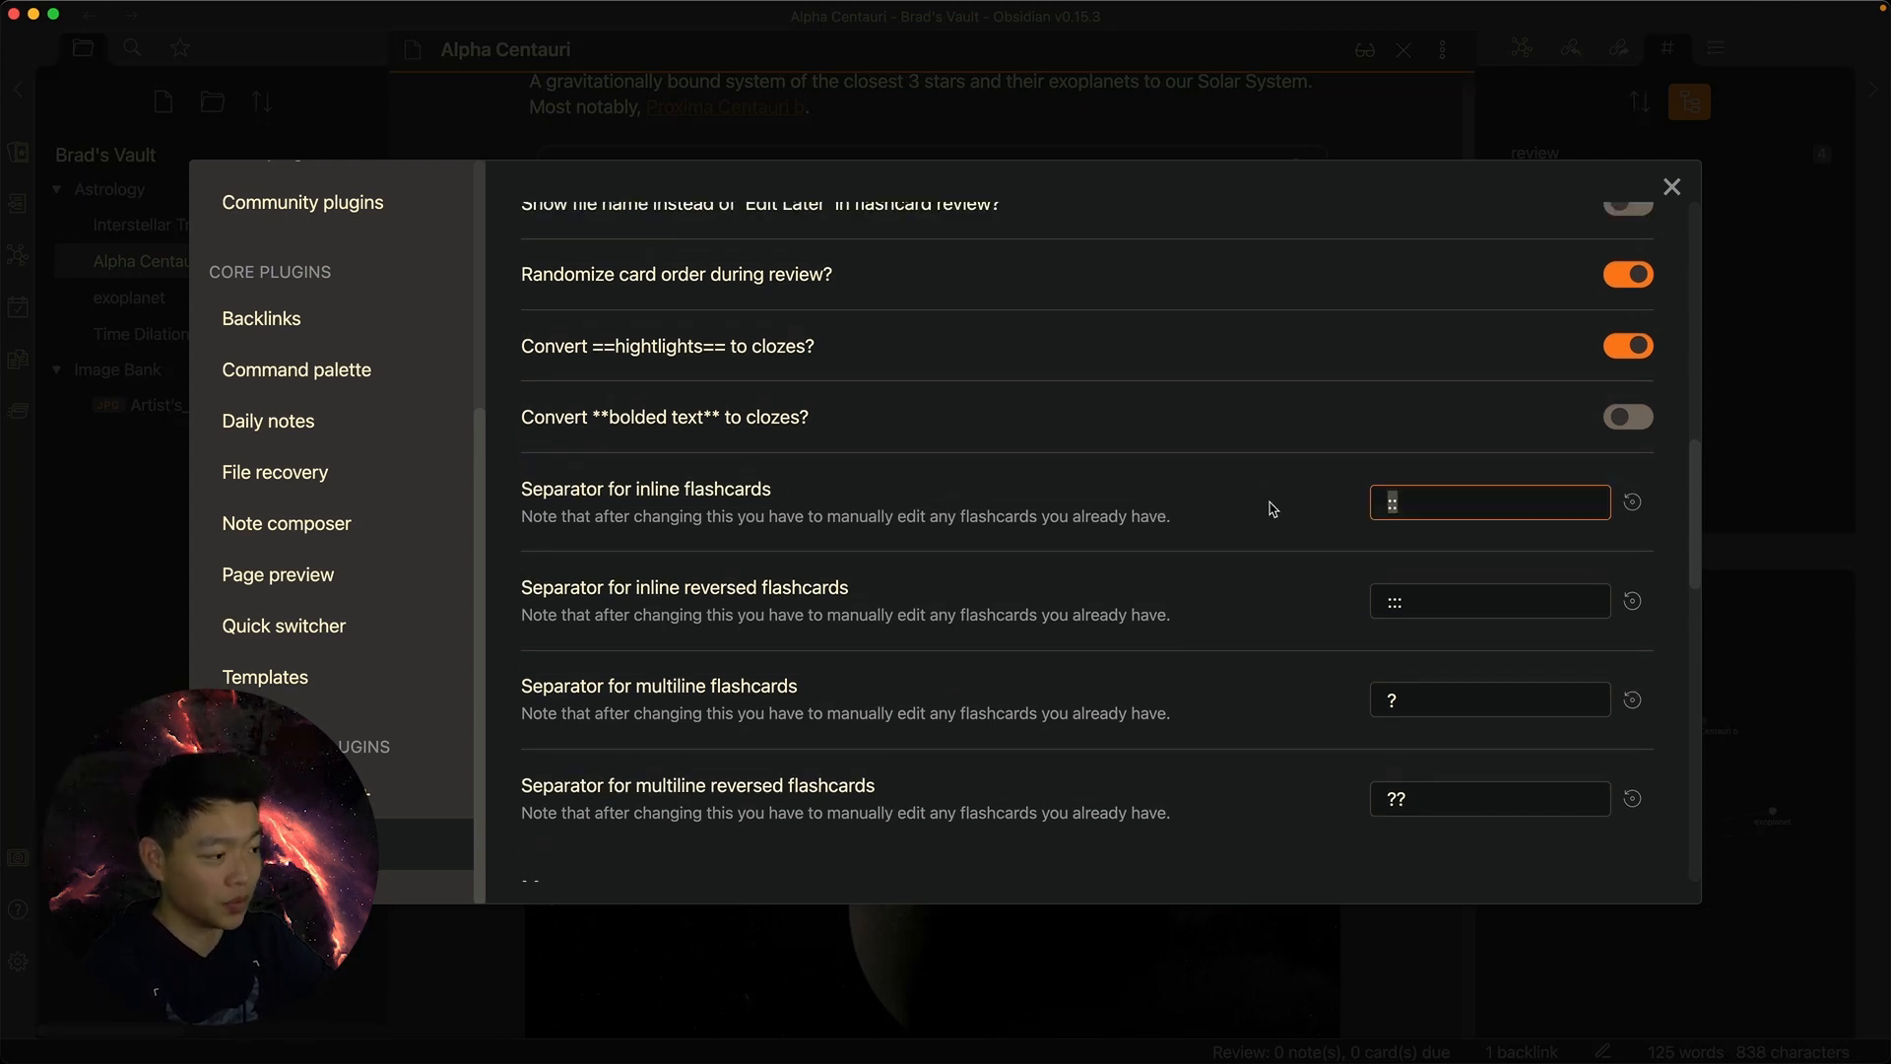
pyautogui.click(1334, 508)
# In the Notes settings, enable opening a random note for review and opening the next note automatically after a review
pyautogui.scroll(-5, 1333, 507)
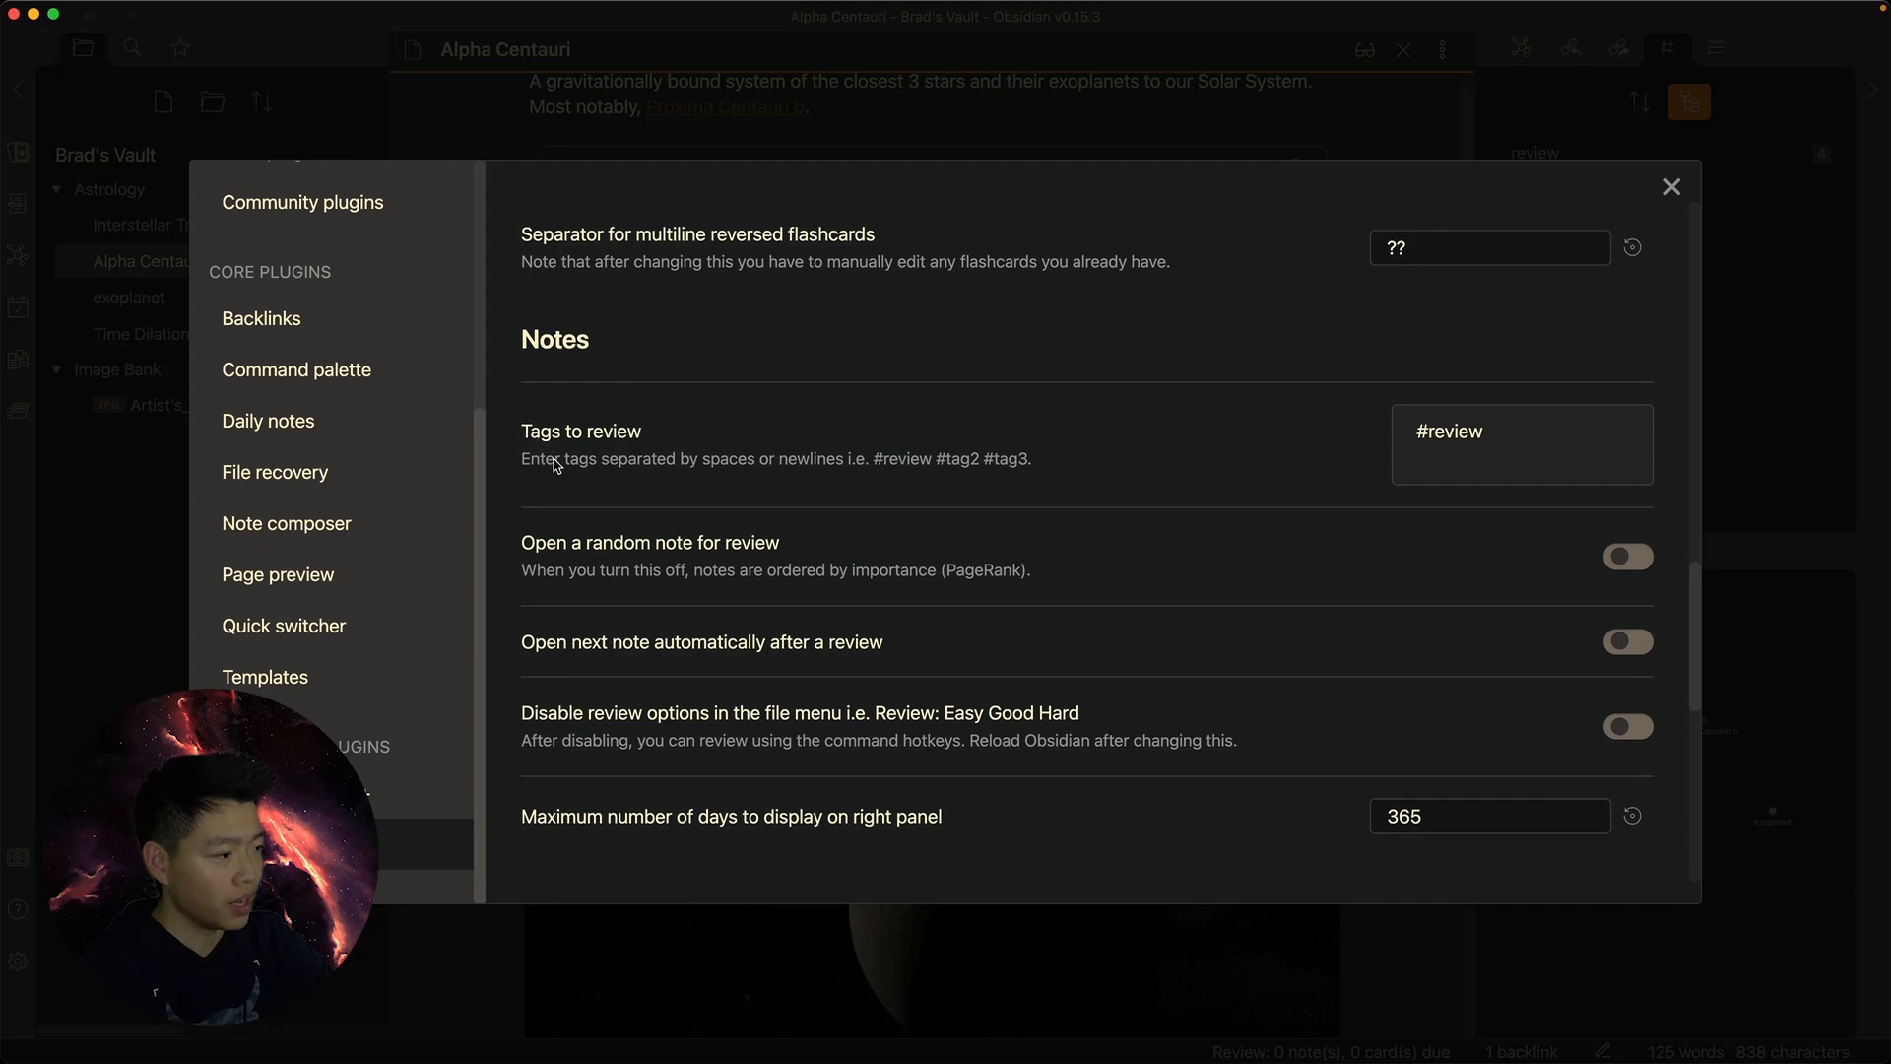
pyautogui.moveTo(1495, 443); pyautogui.dragTo(1336, 435)
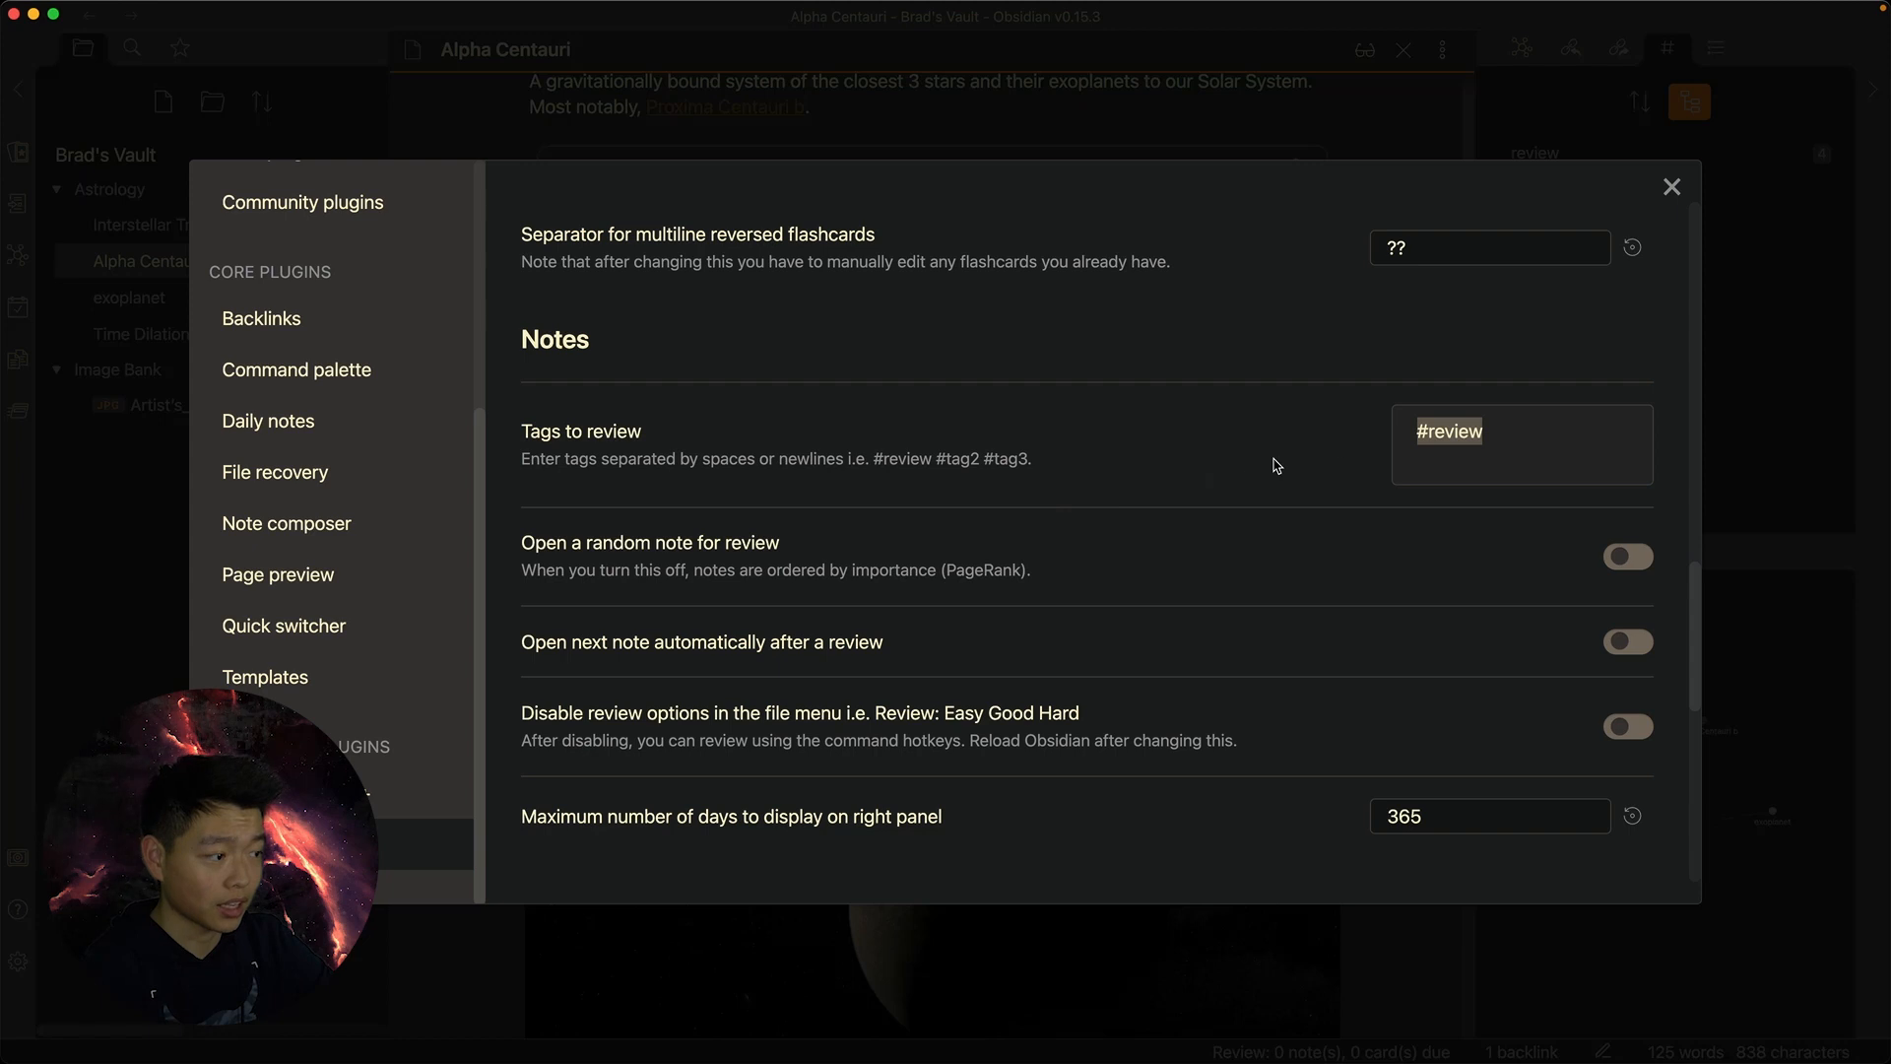
pyautogui.click(1345, 549)
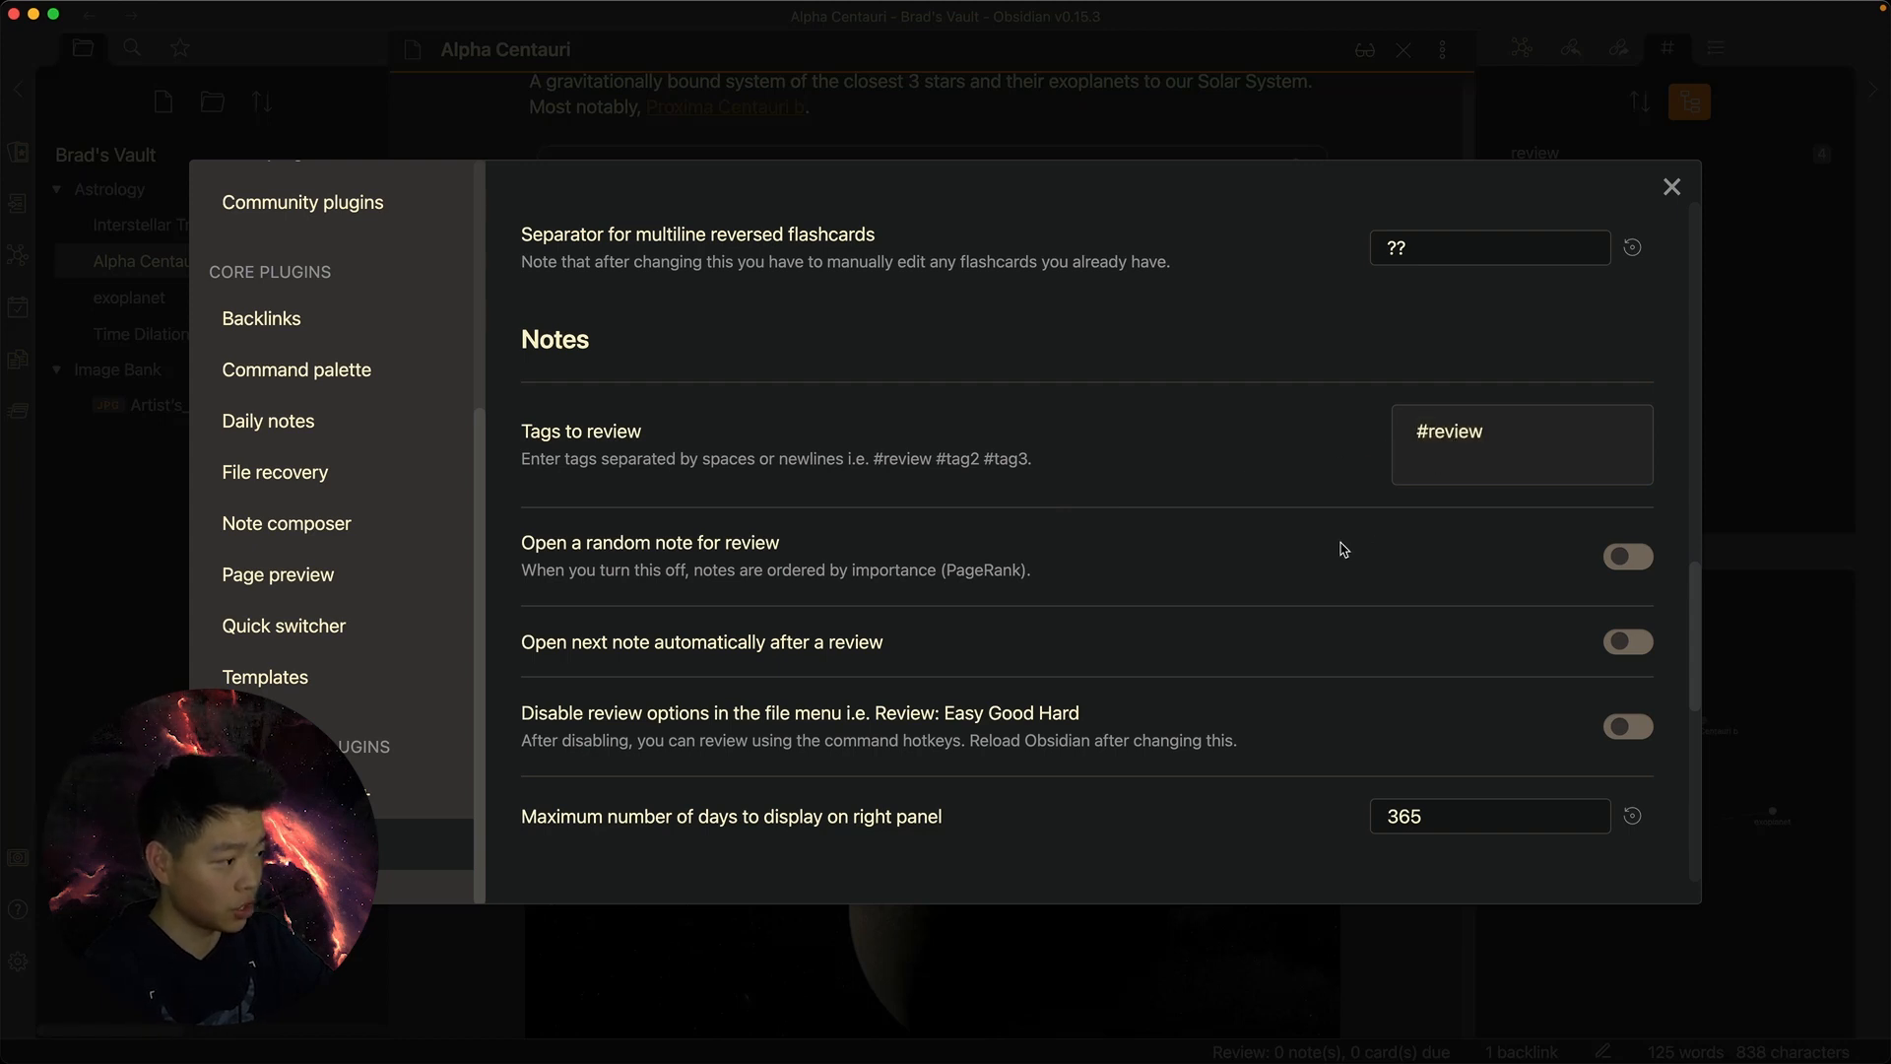
pyautogui.scroll(-1, 1333, 536)
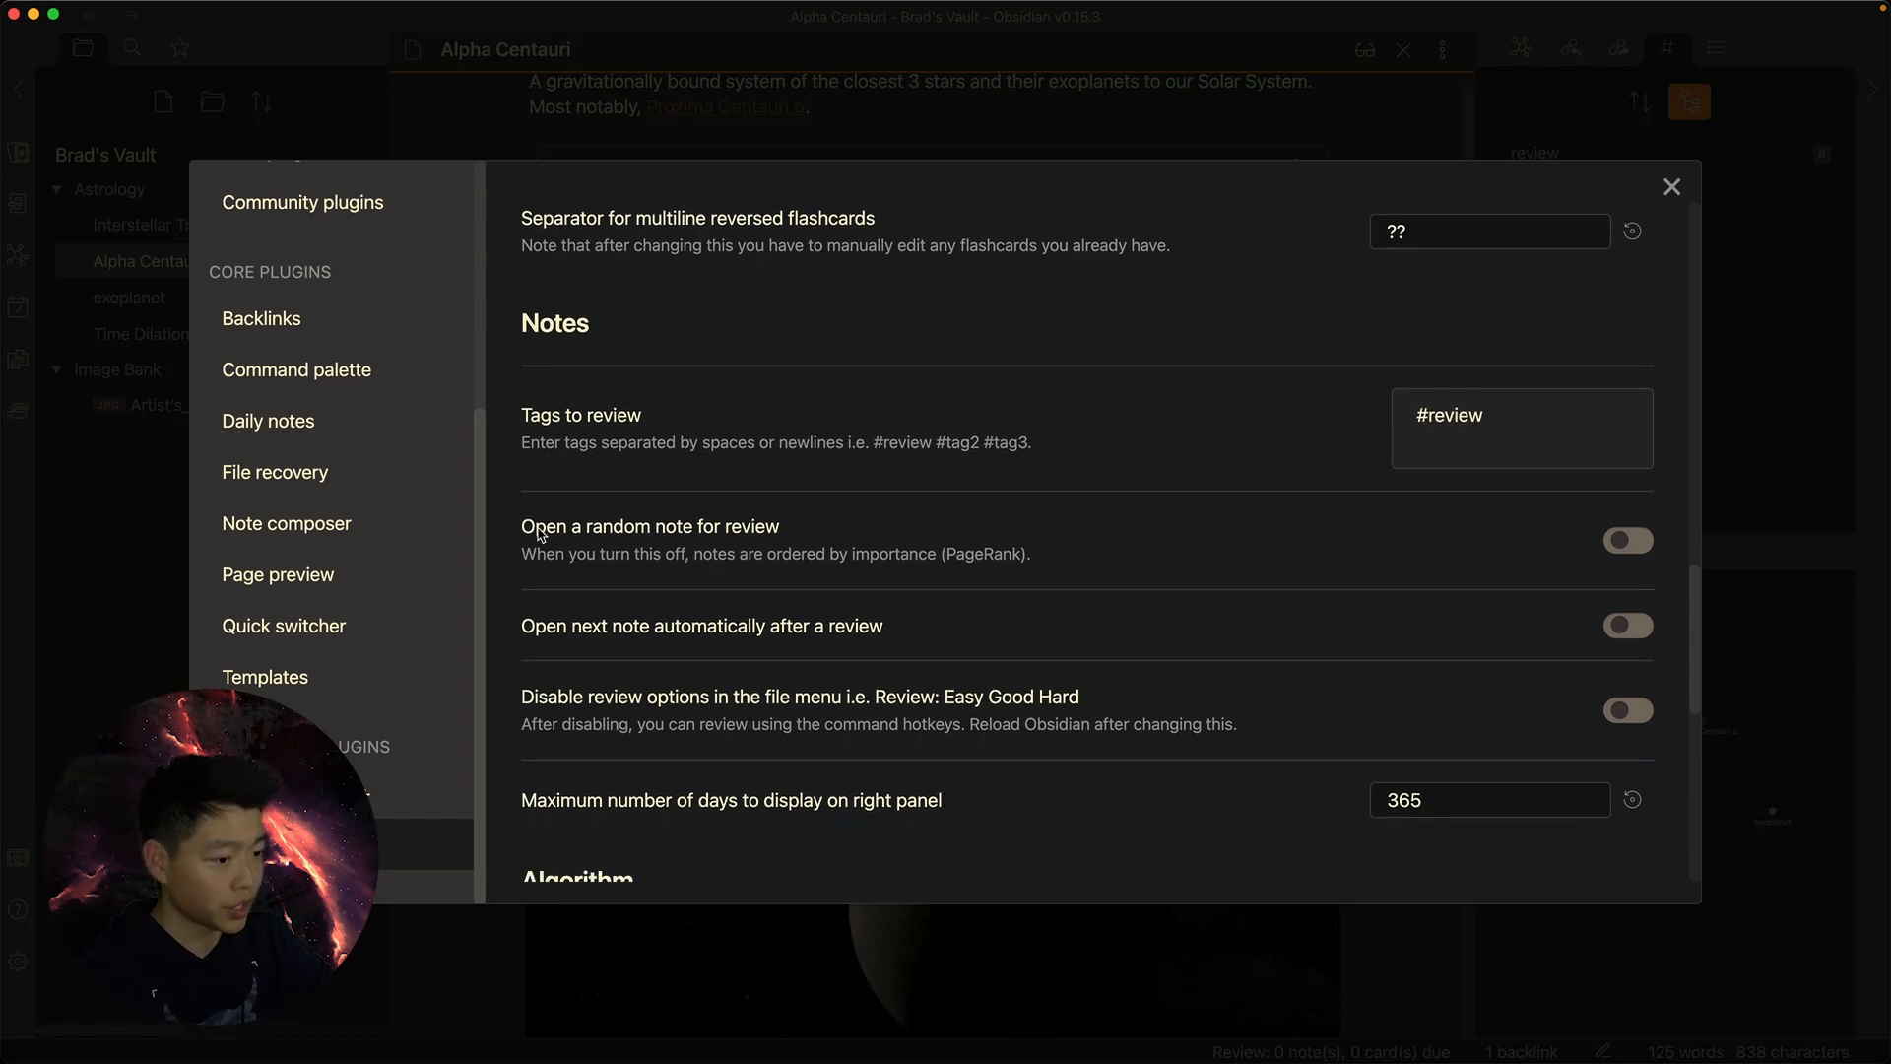
pyautogui.click(1620, 541)
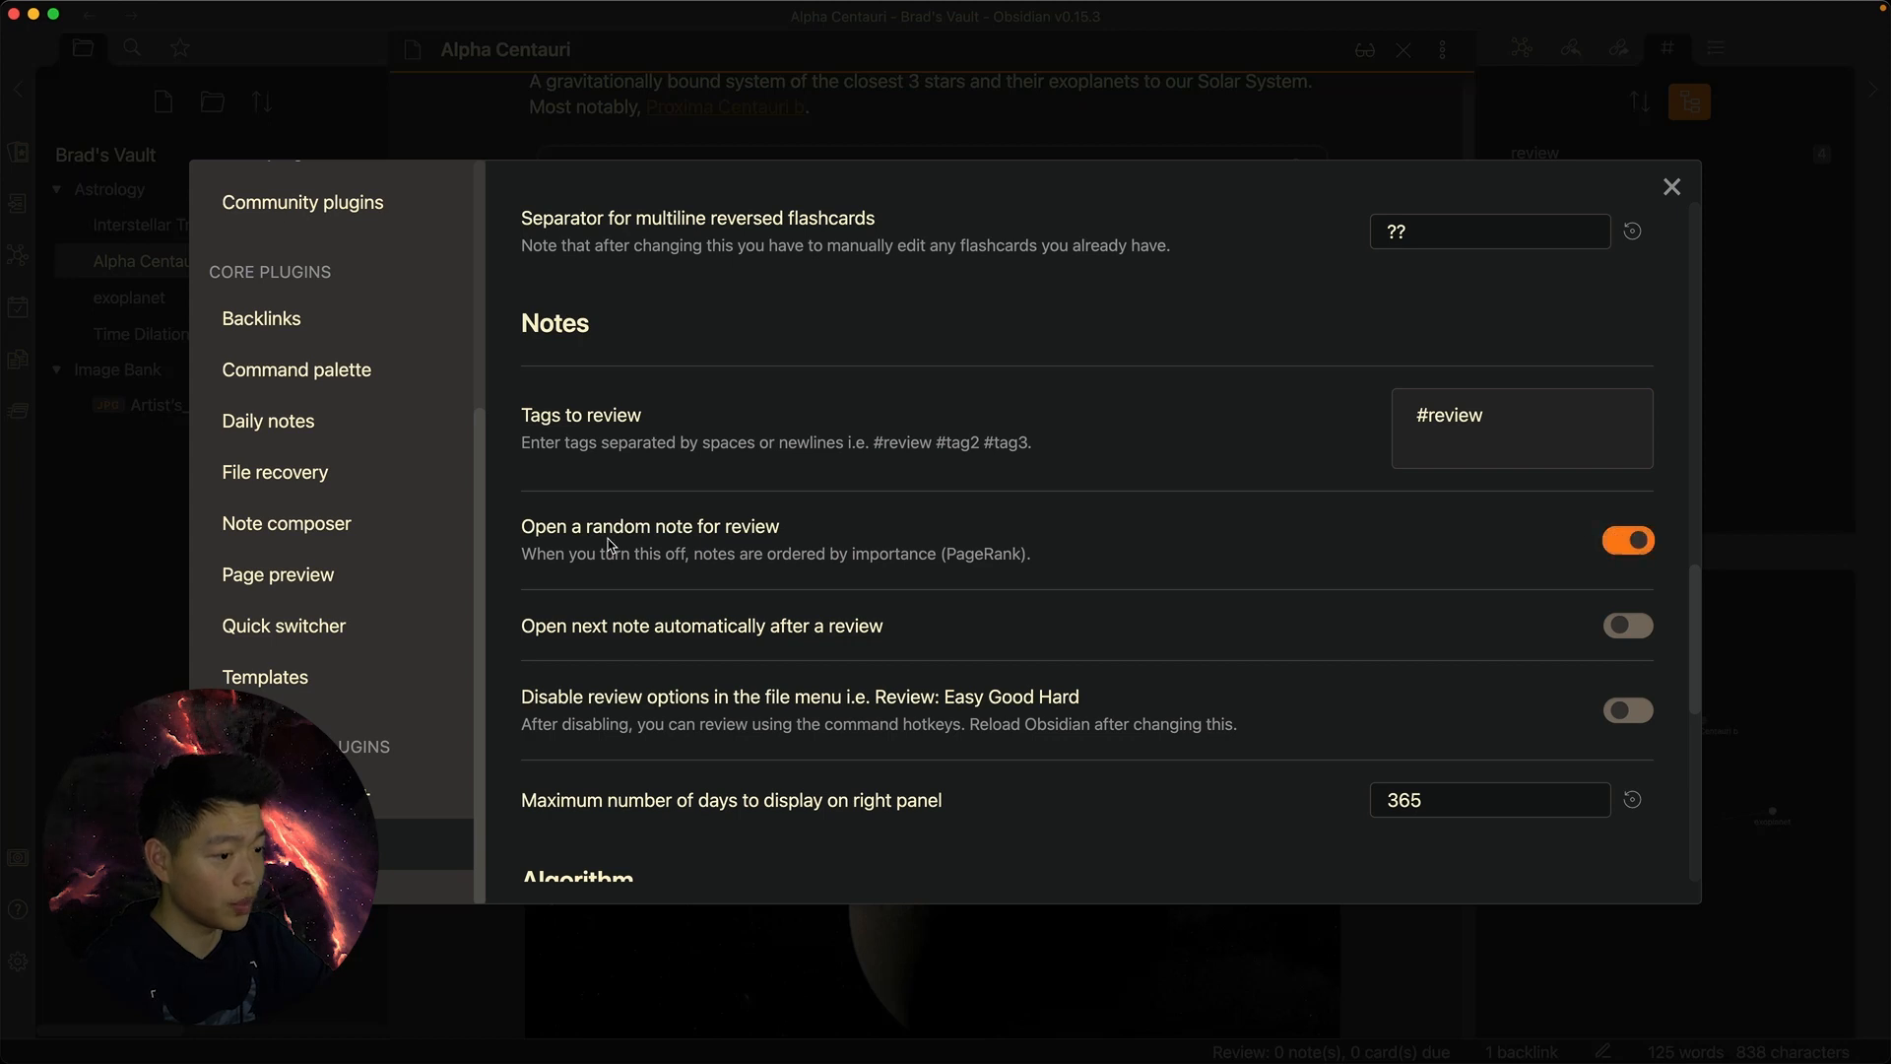
pyautogui.scroll(-3, 788, 547)
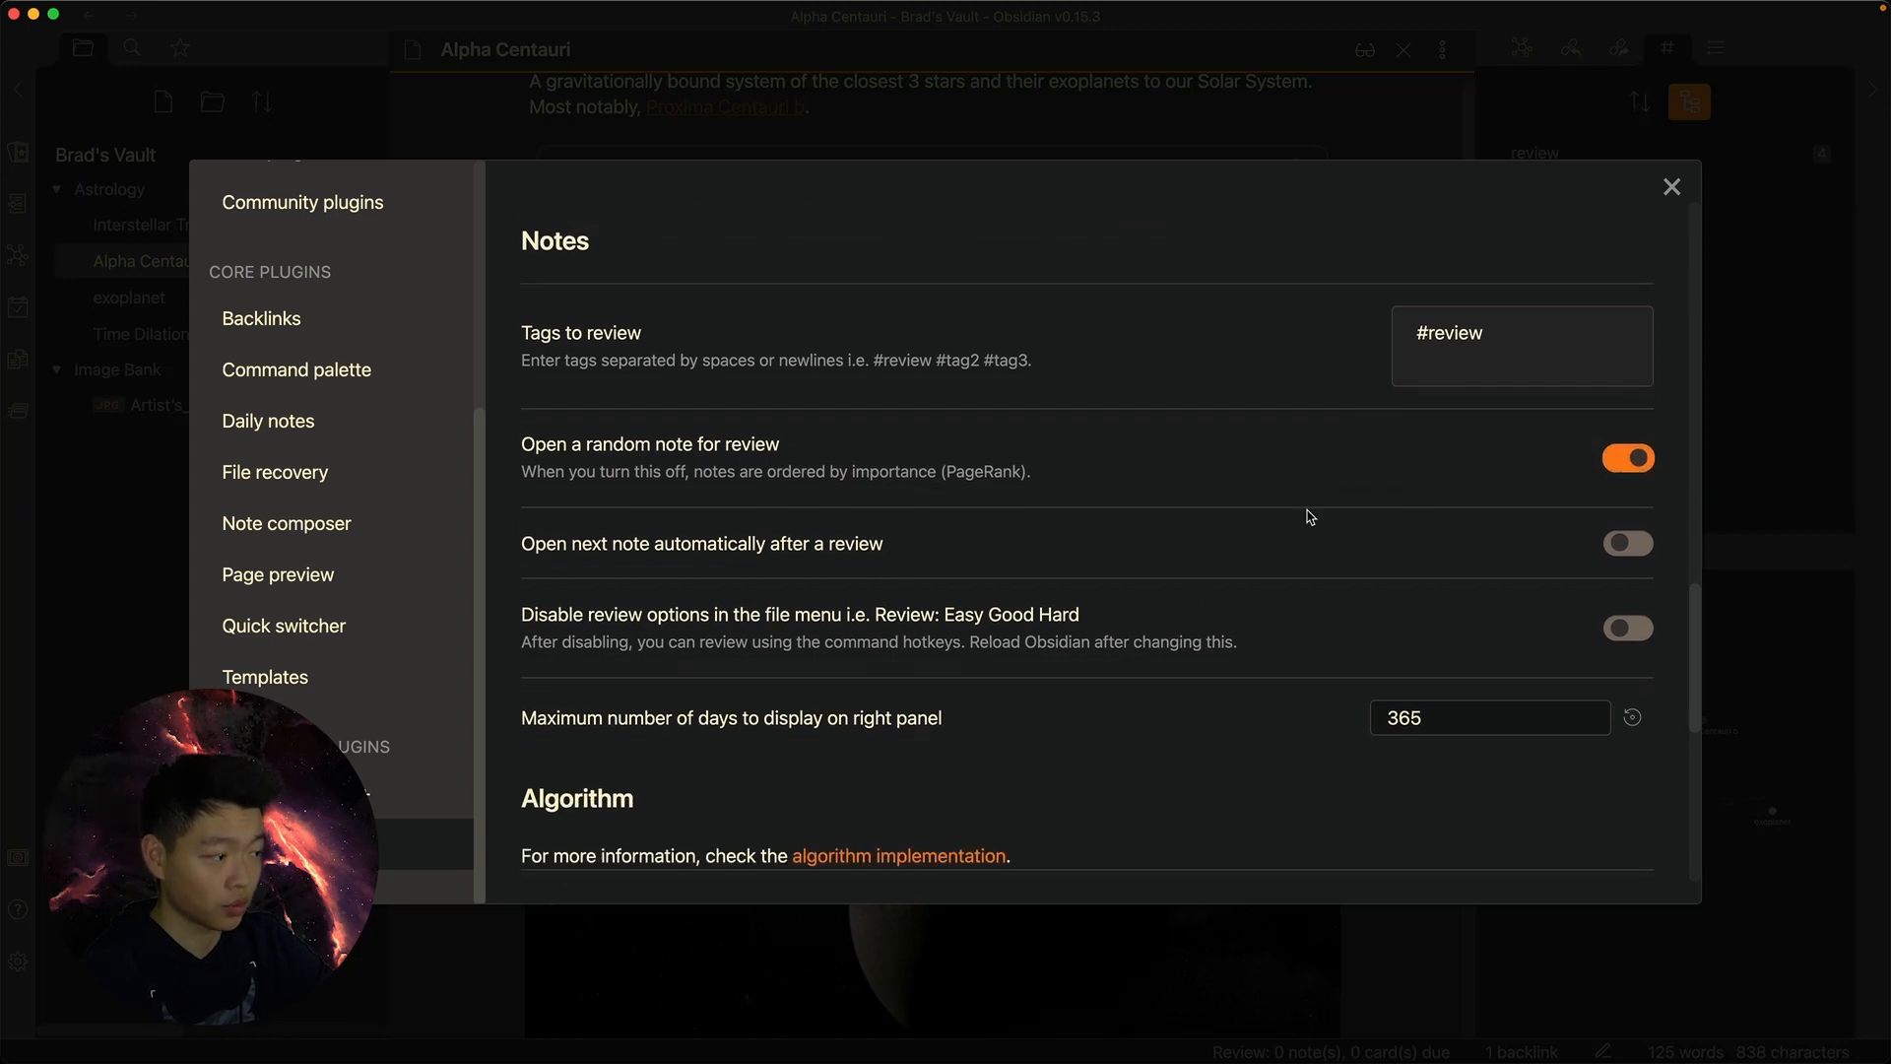
pyautogui.scroll(-1, 1279, 540)
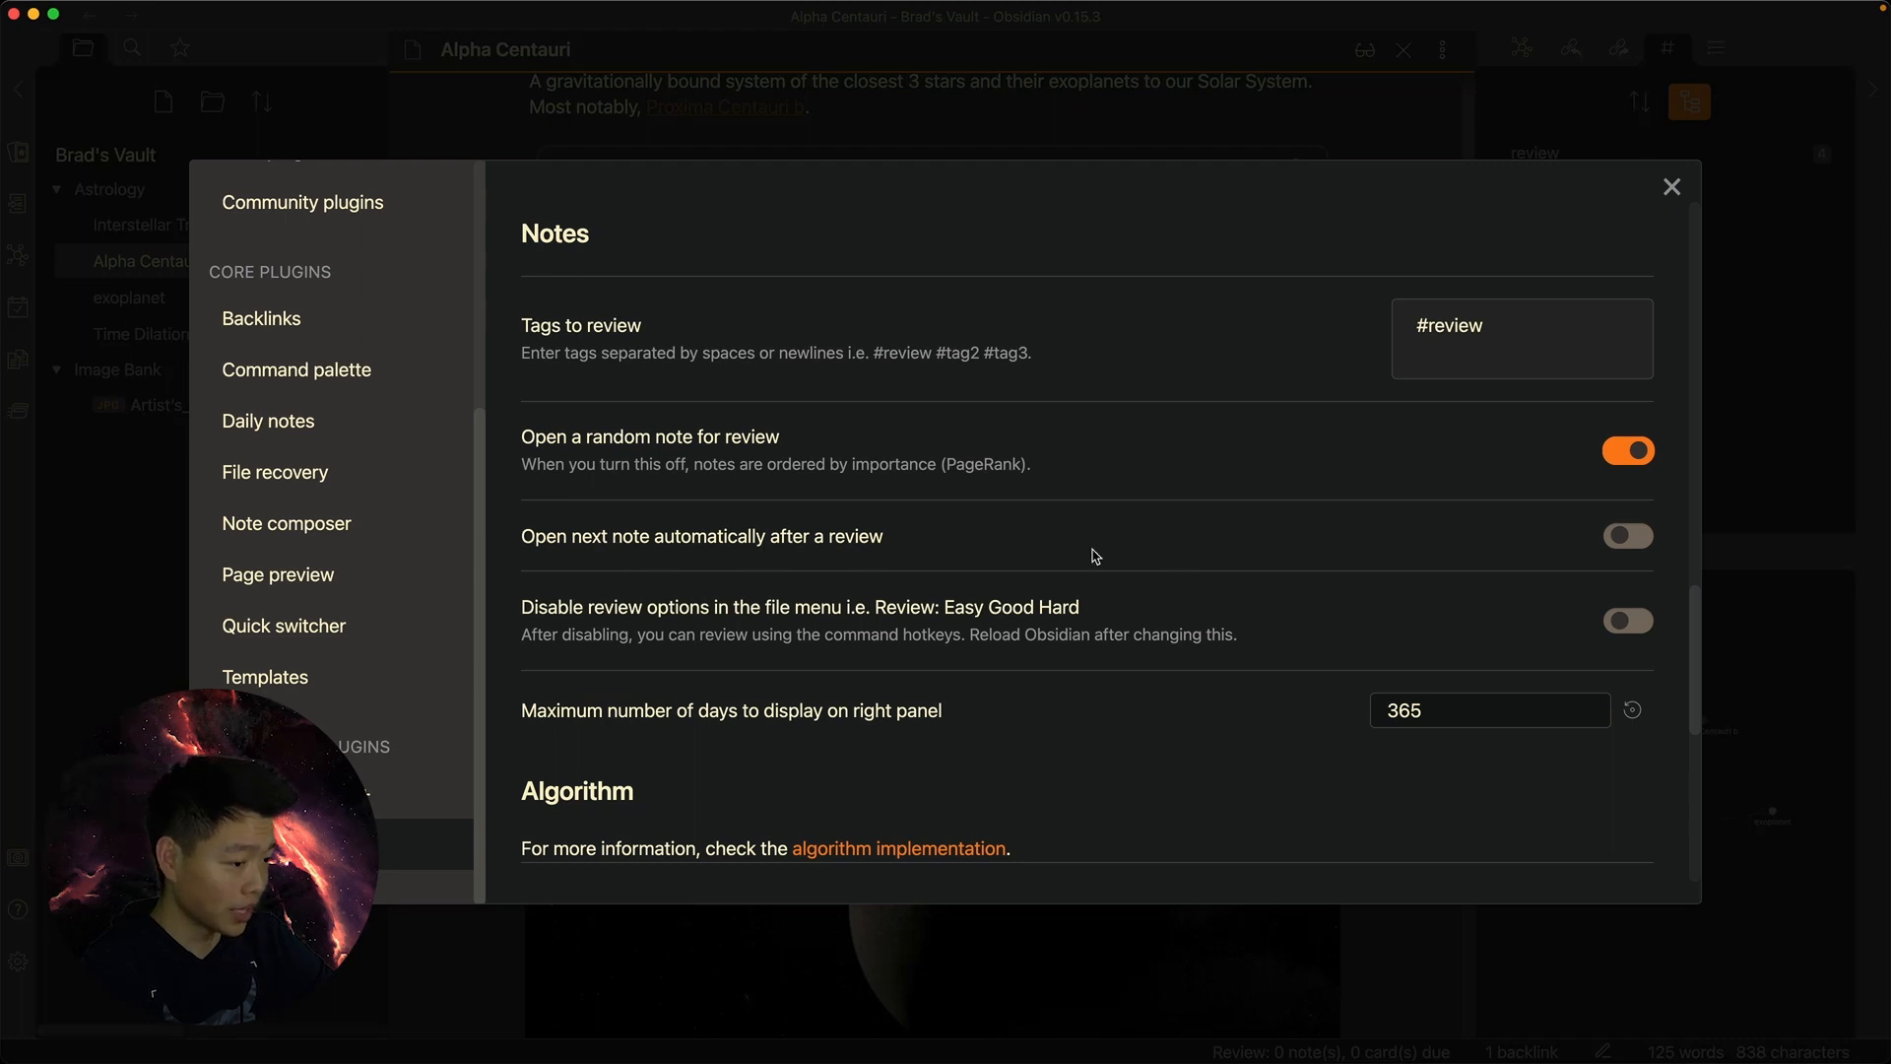
pyautogui.click(1632, 546)
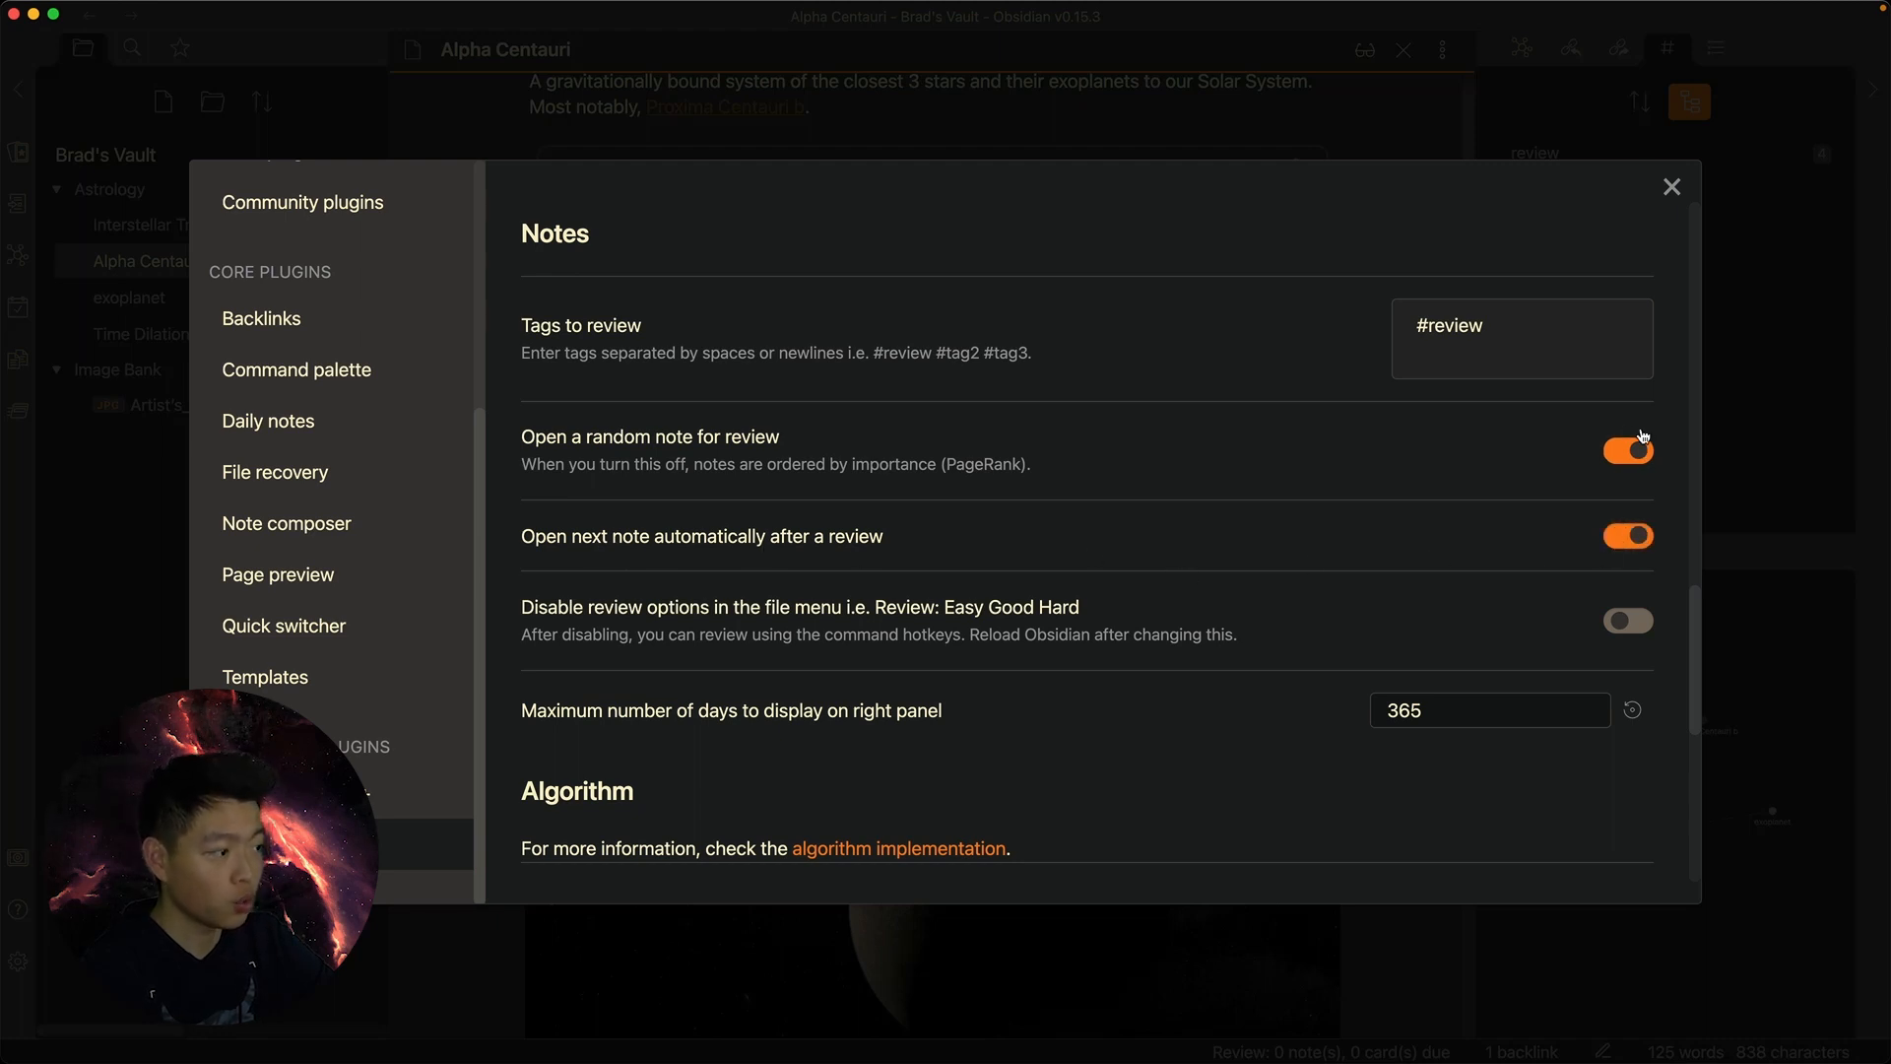
# Examine the review algorithm settings, in particular the base ease value
pyautogui.scroll(-8, 1271, 552)
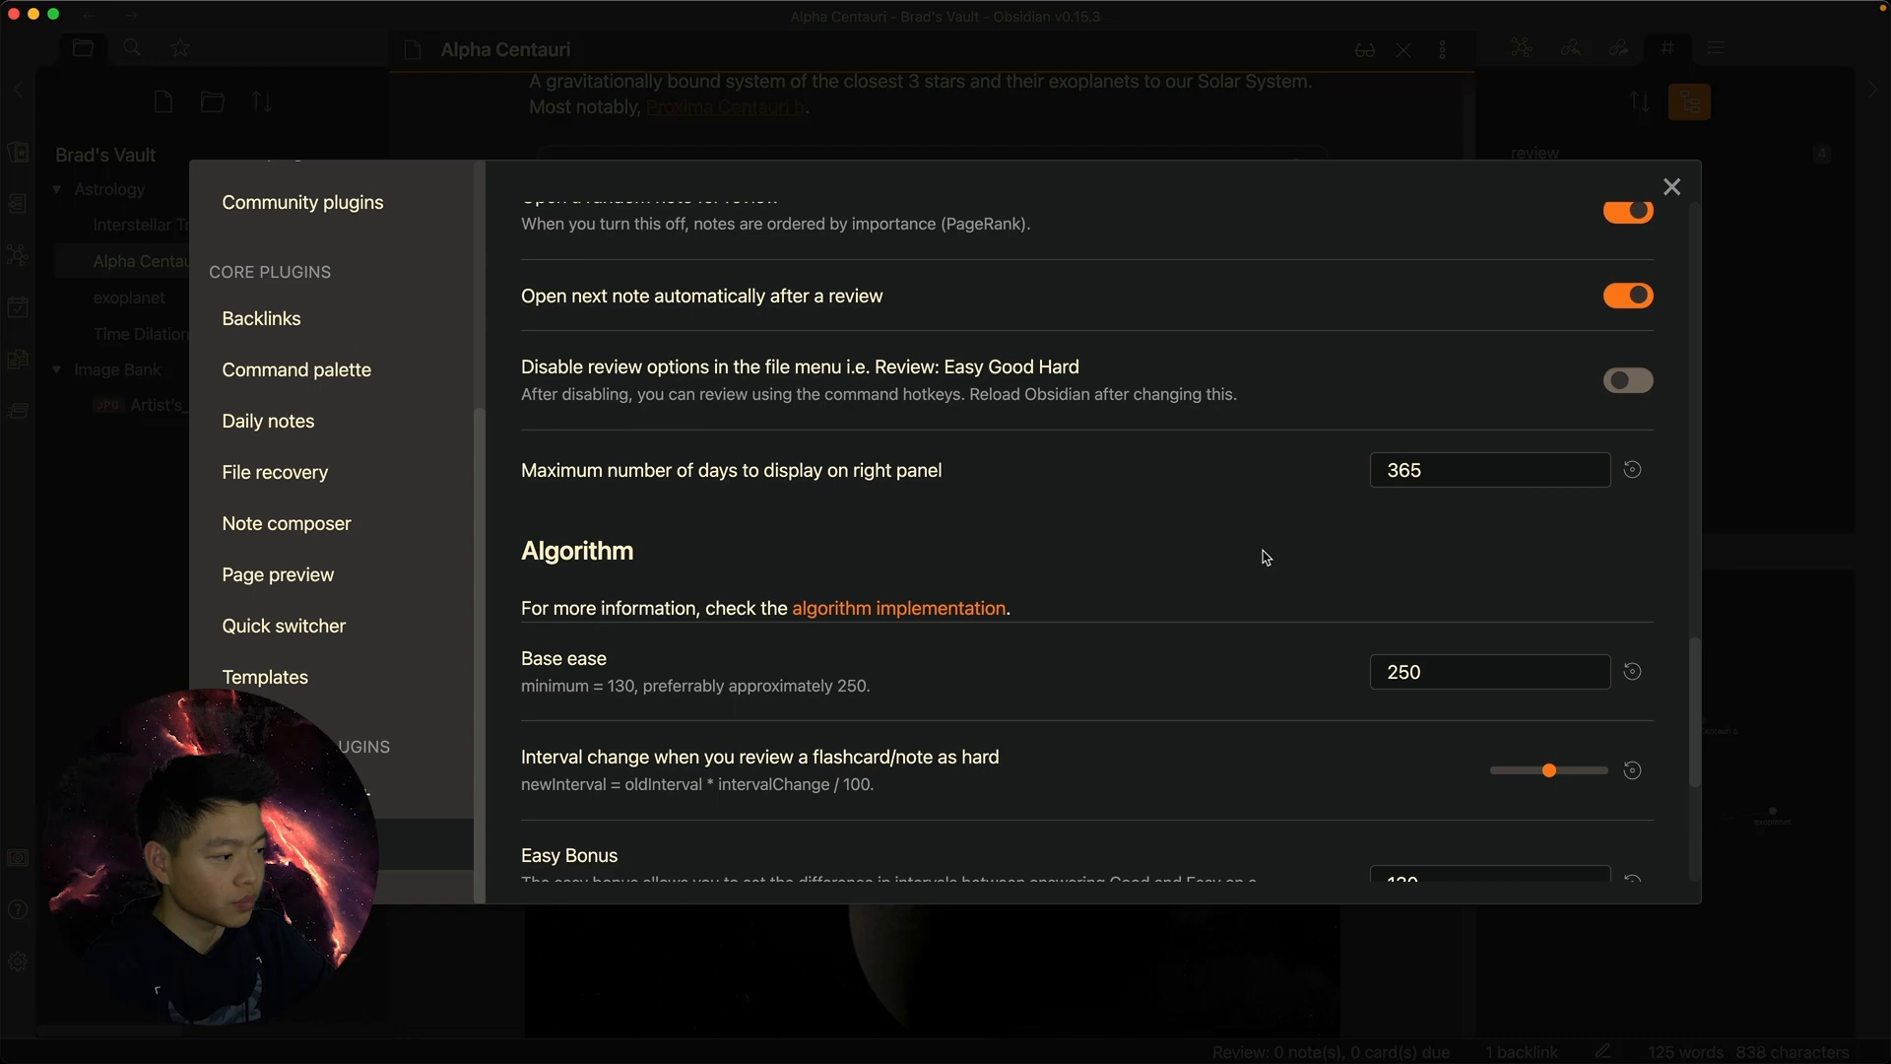
pyautogui.scroll(2, 1221, 537)
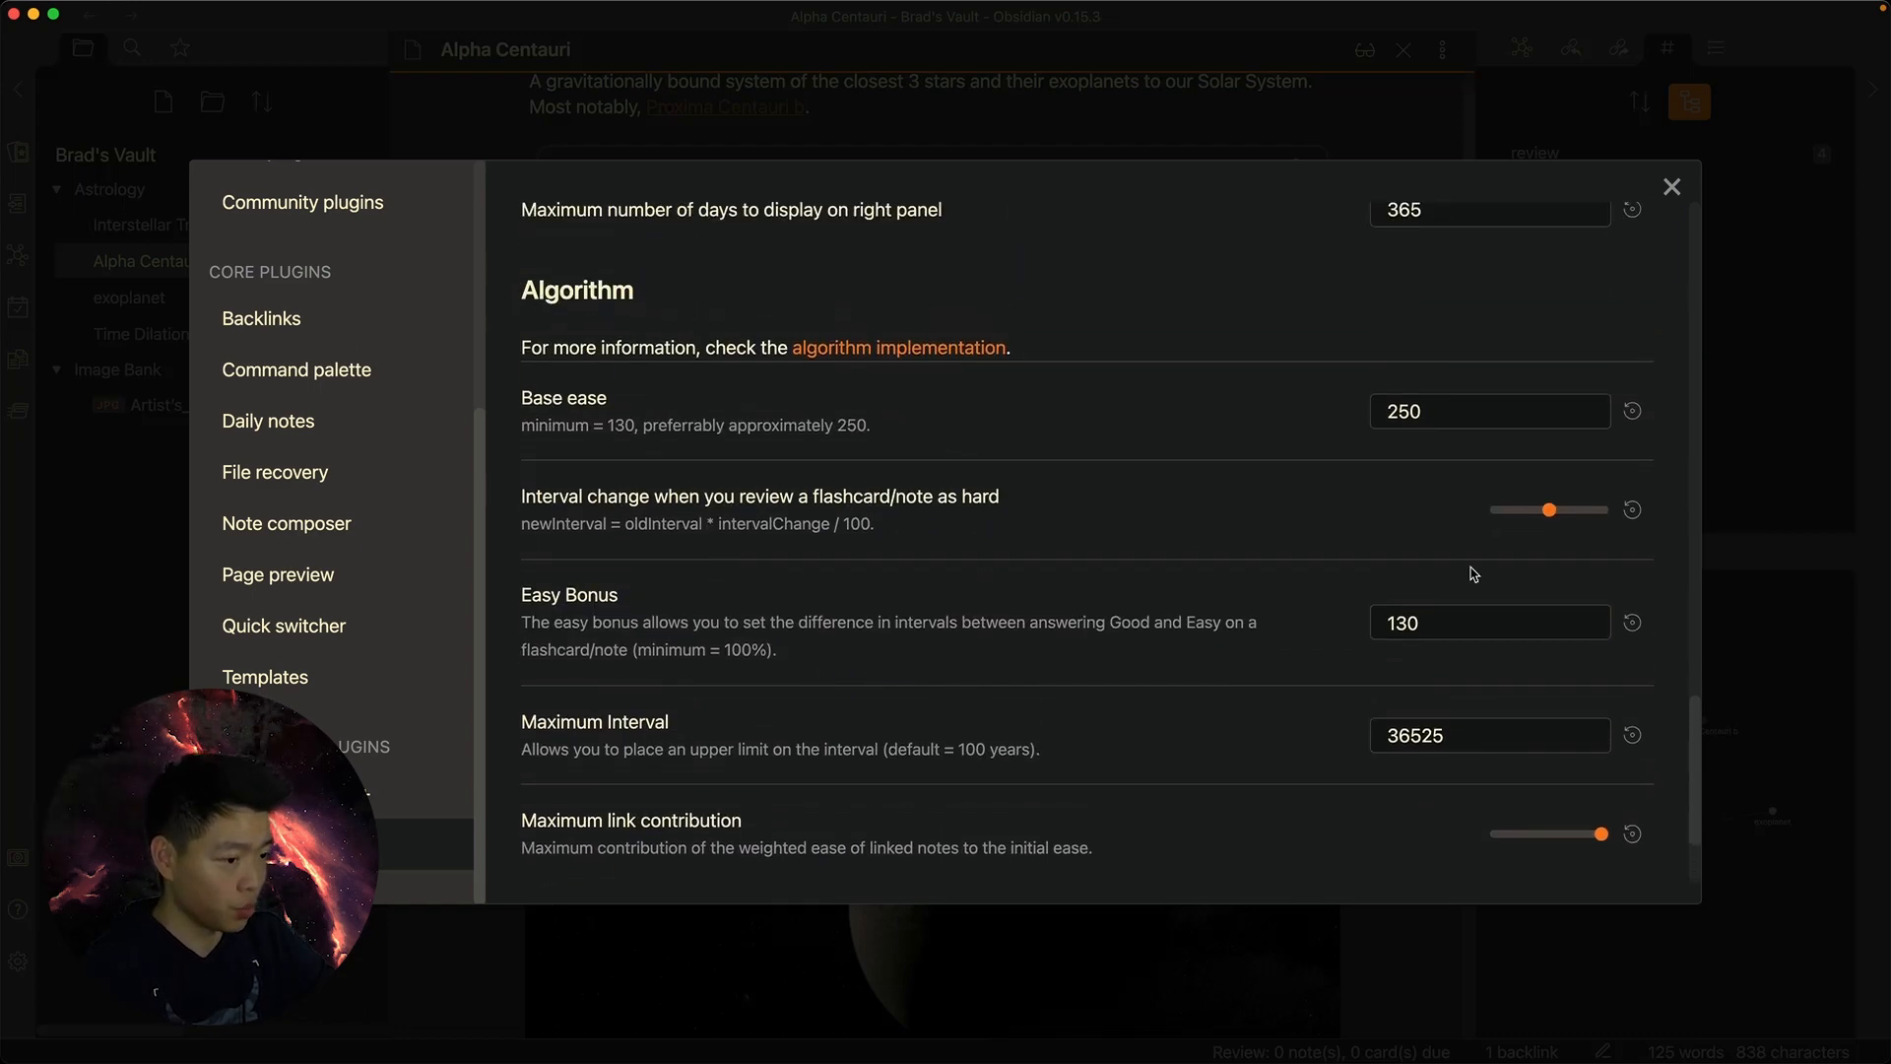
pyautogui.moveTo(1426, 412); pyautogui.dragTo(1177, 403)
pyautogui.click(1240, 425)
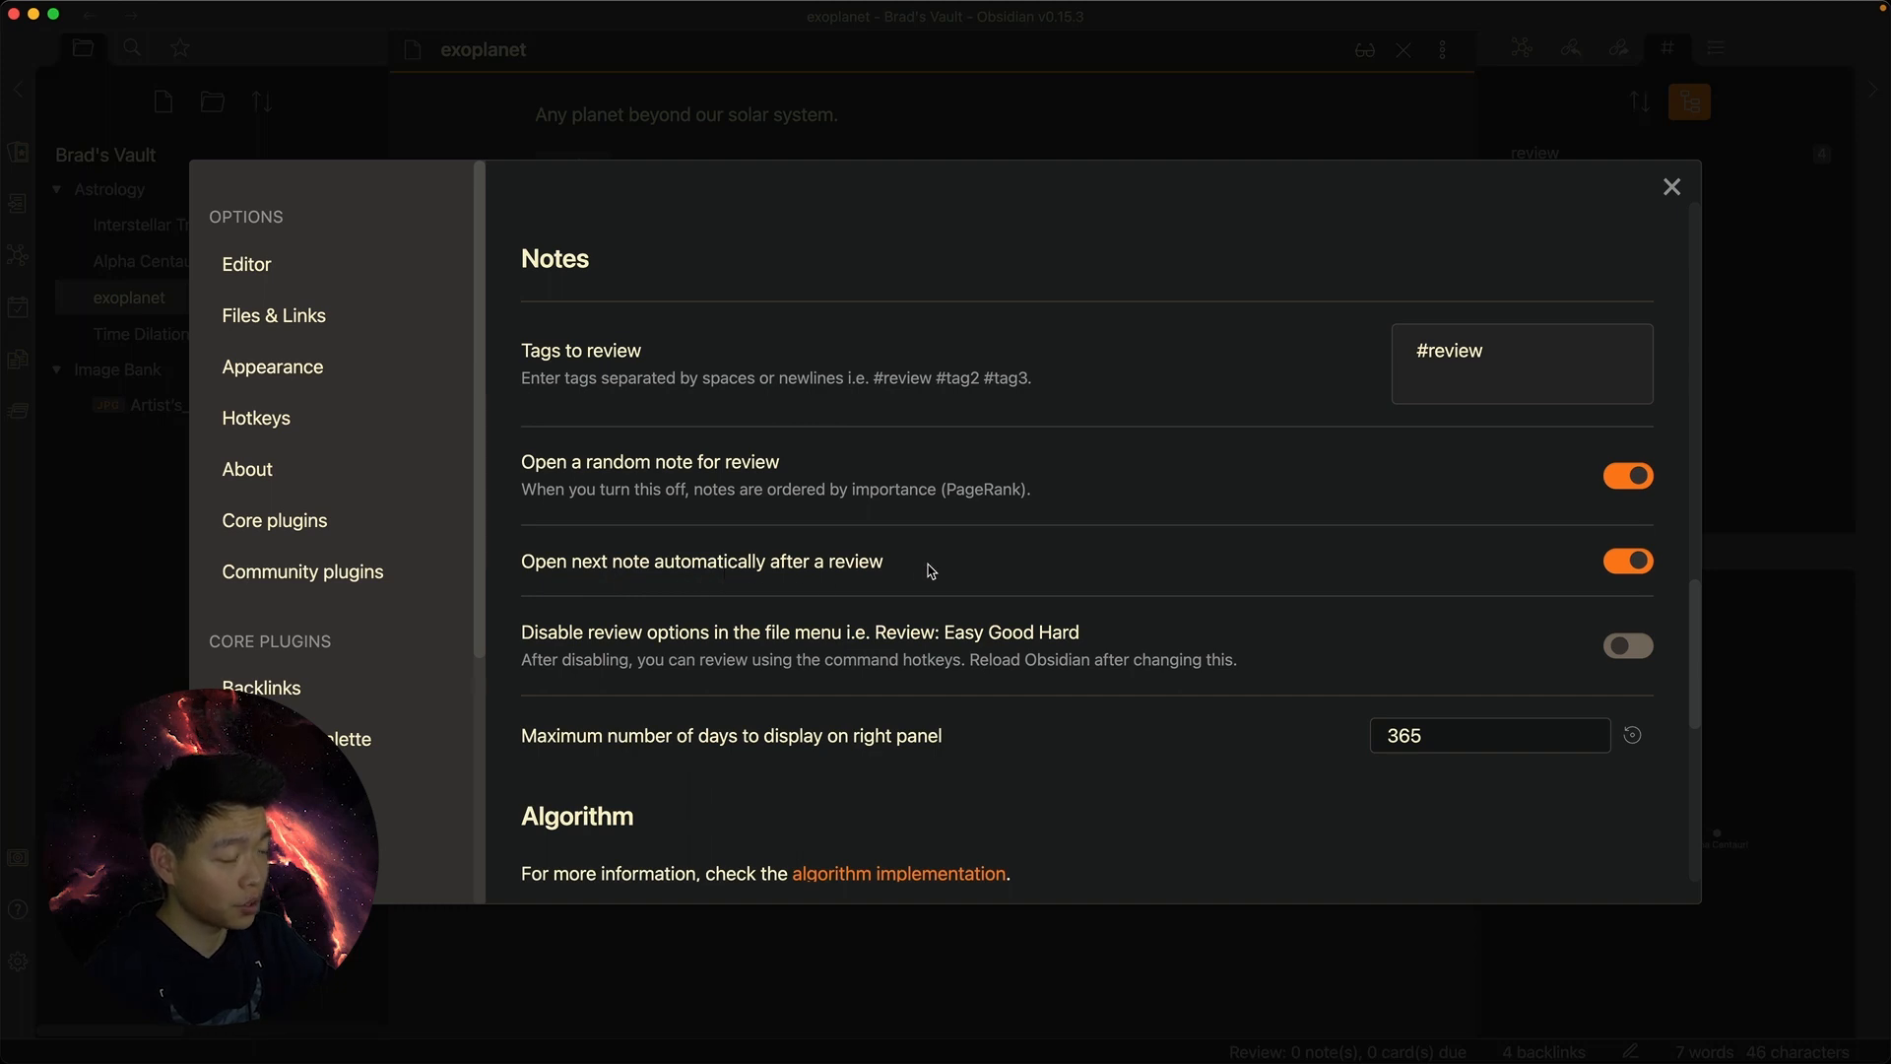
pyautogui.click(1630, 563)
pyautogui.click(1630, 564)
pyautogui.click(1628, 477)
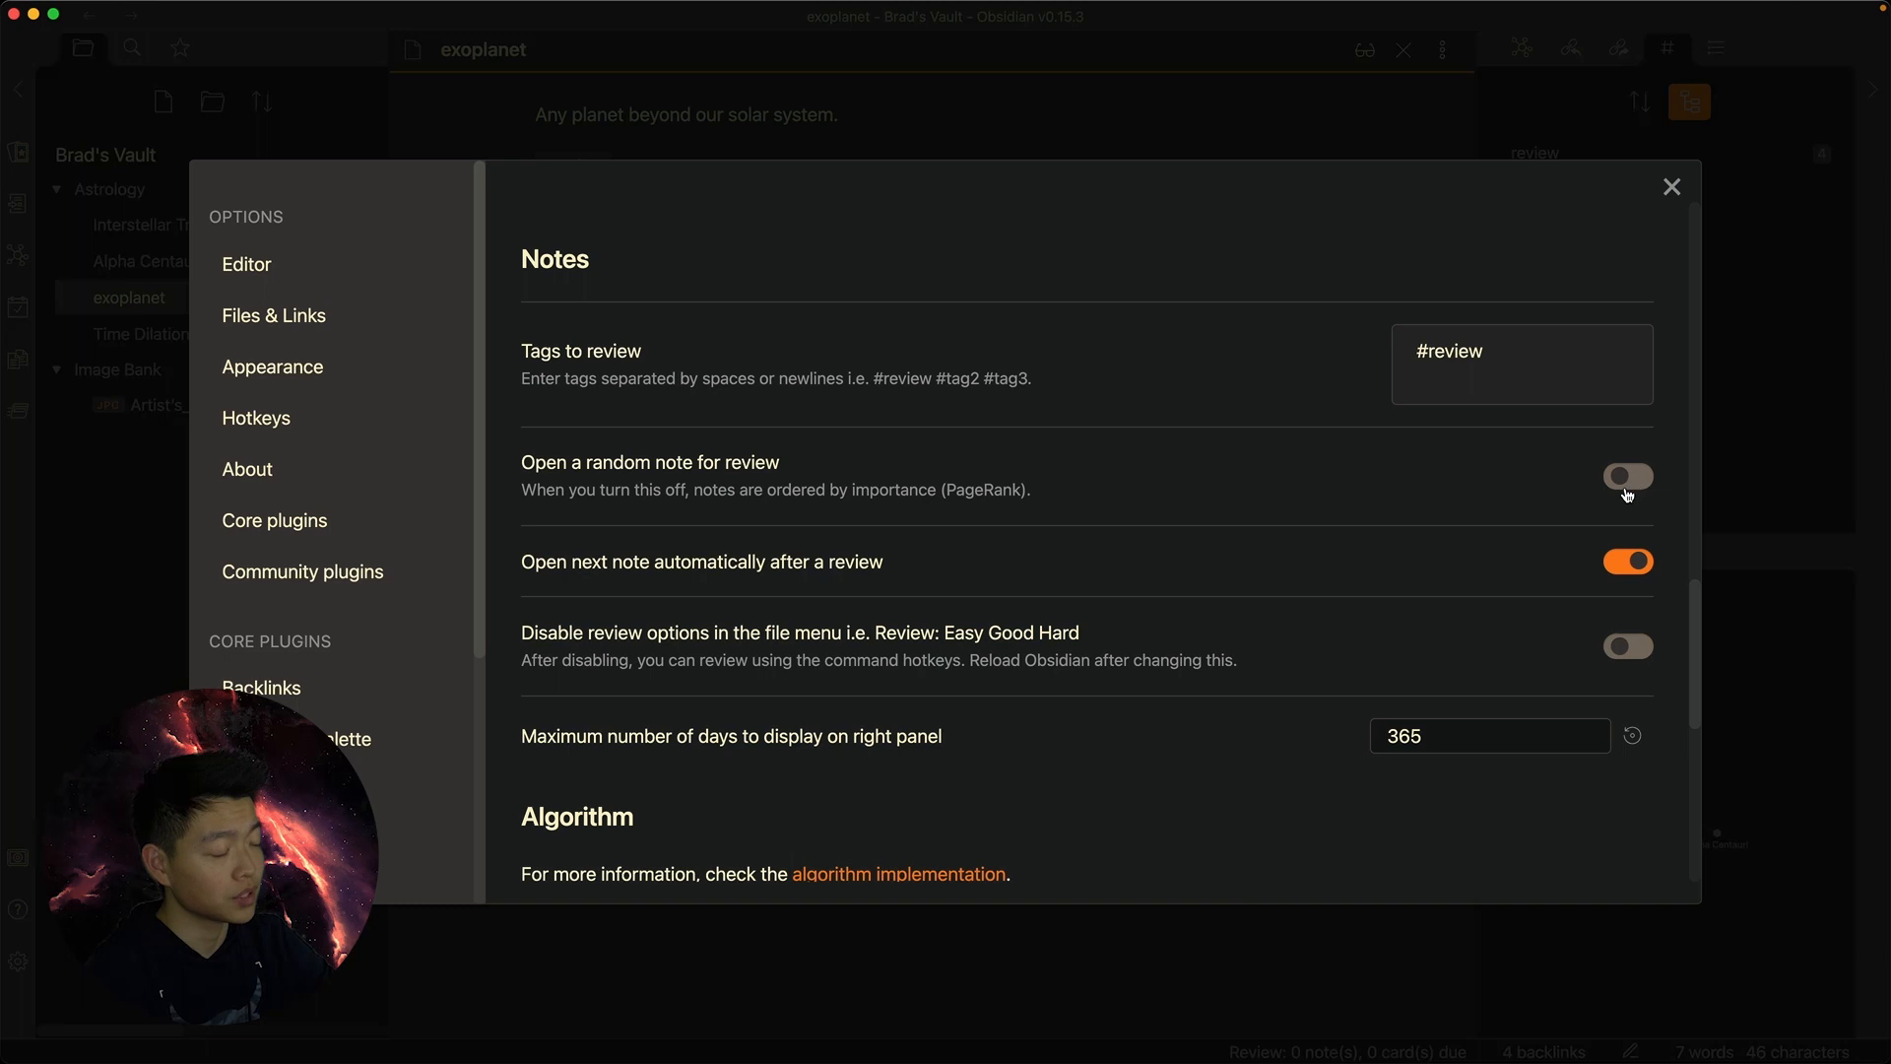
pyautogui.click(1630, 478)
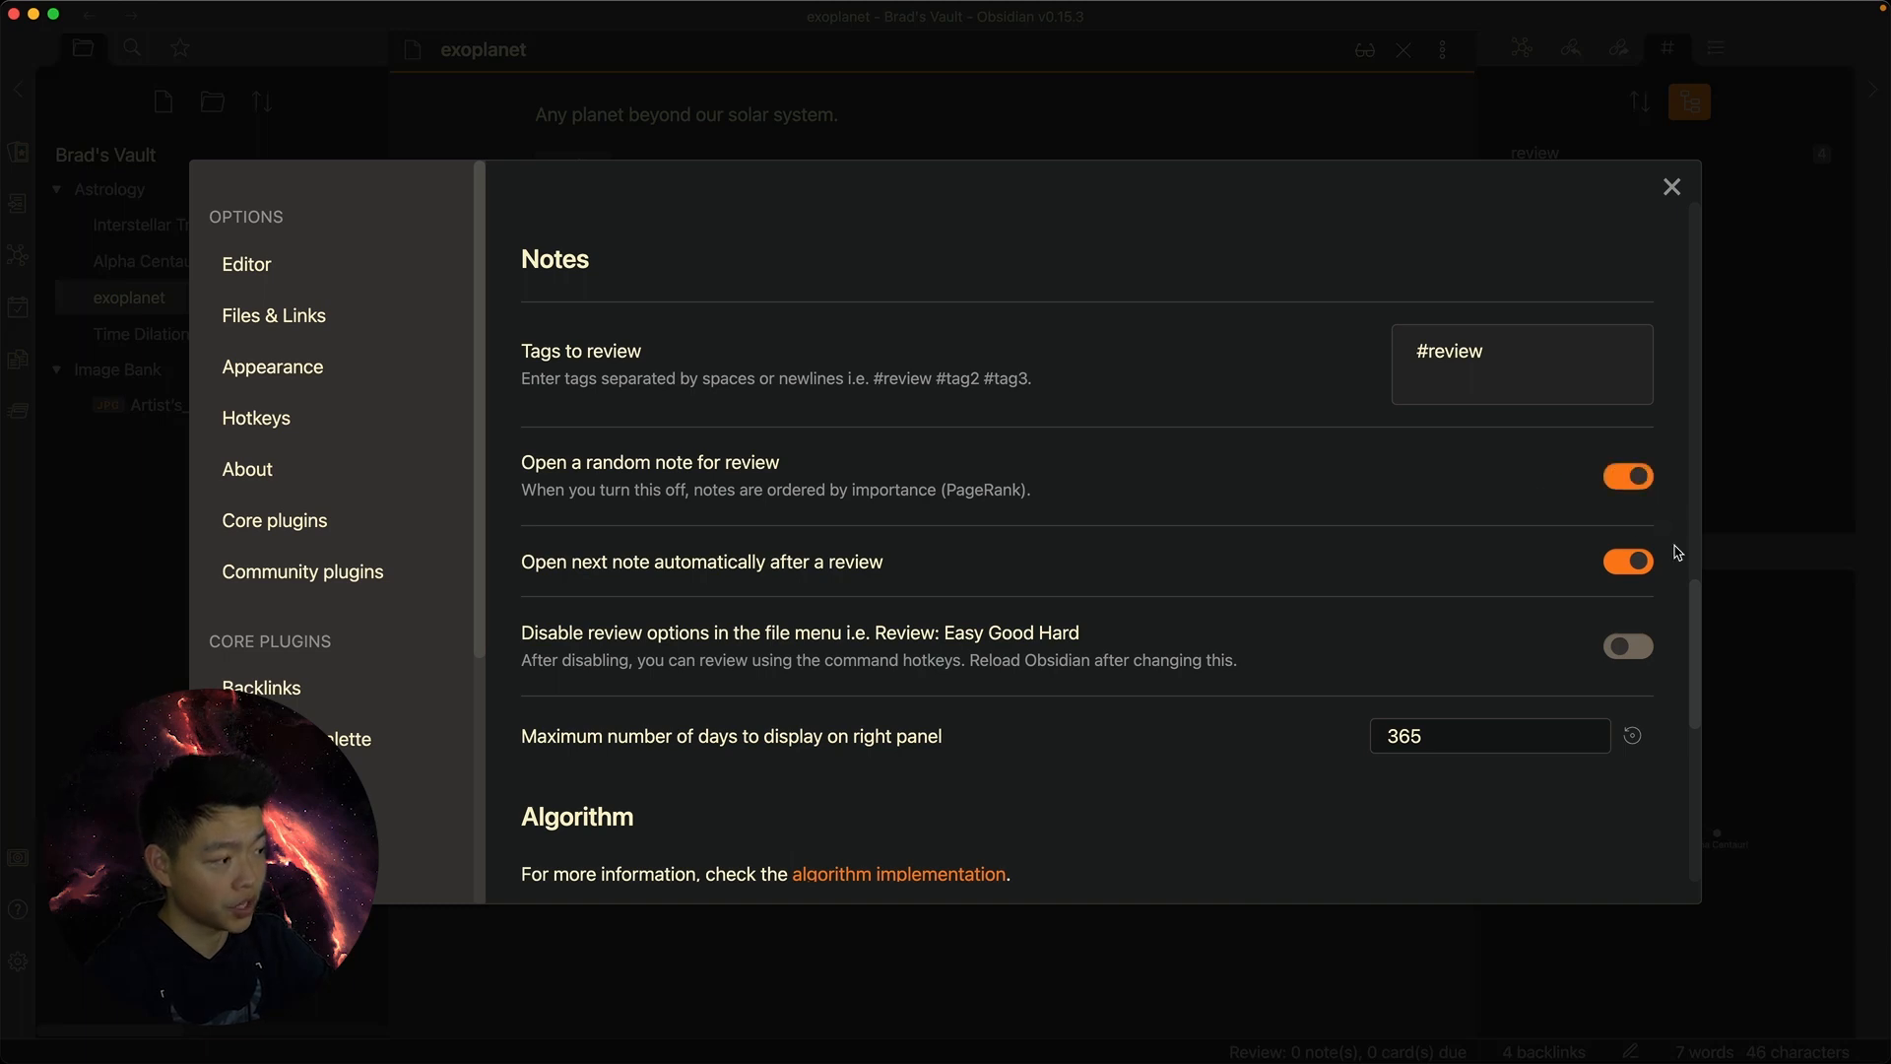
pyautogui.click(1782, 496)
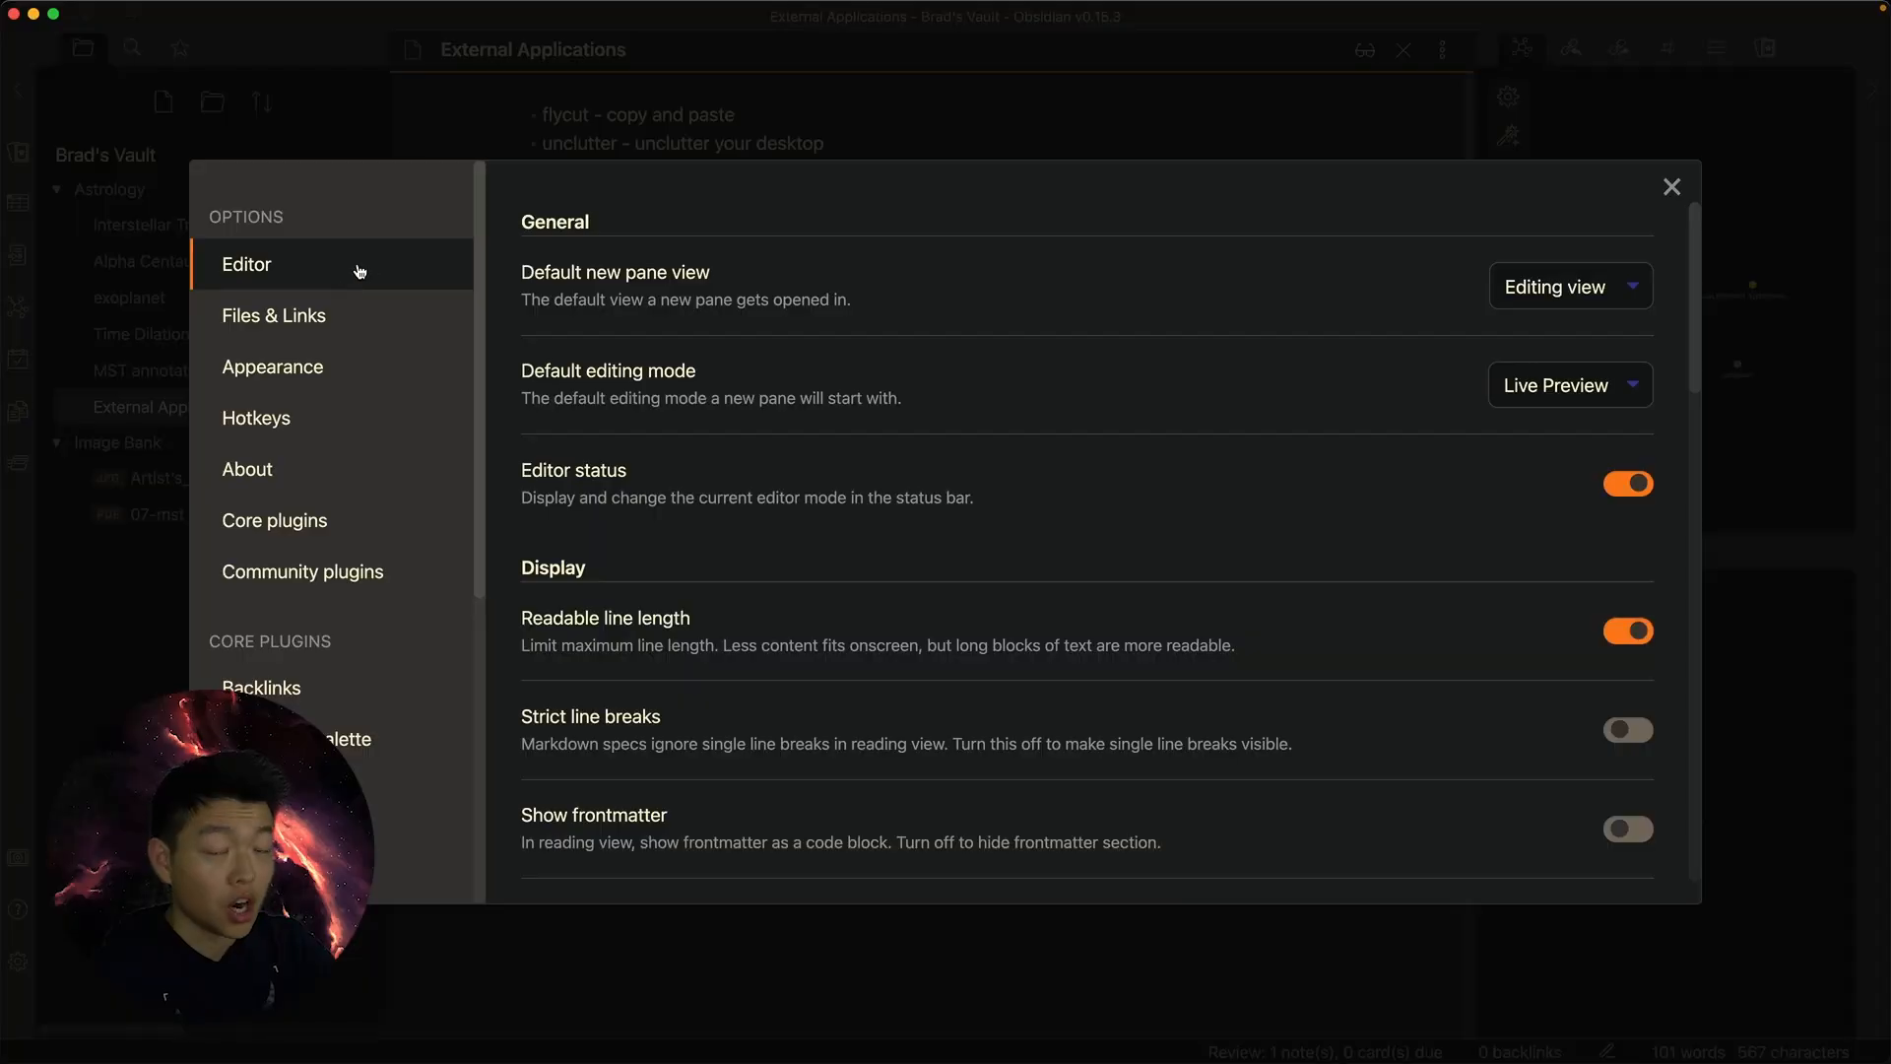
# Filter the hotkeys by "spaced" and assign ⌘⌥H to Spaced Repetition: Open a note for review
pyautogui.click(286, 418)
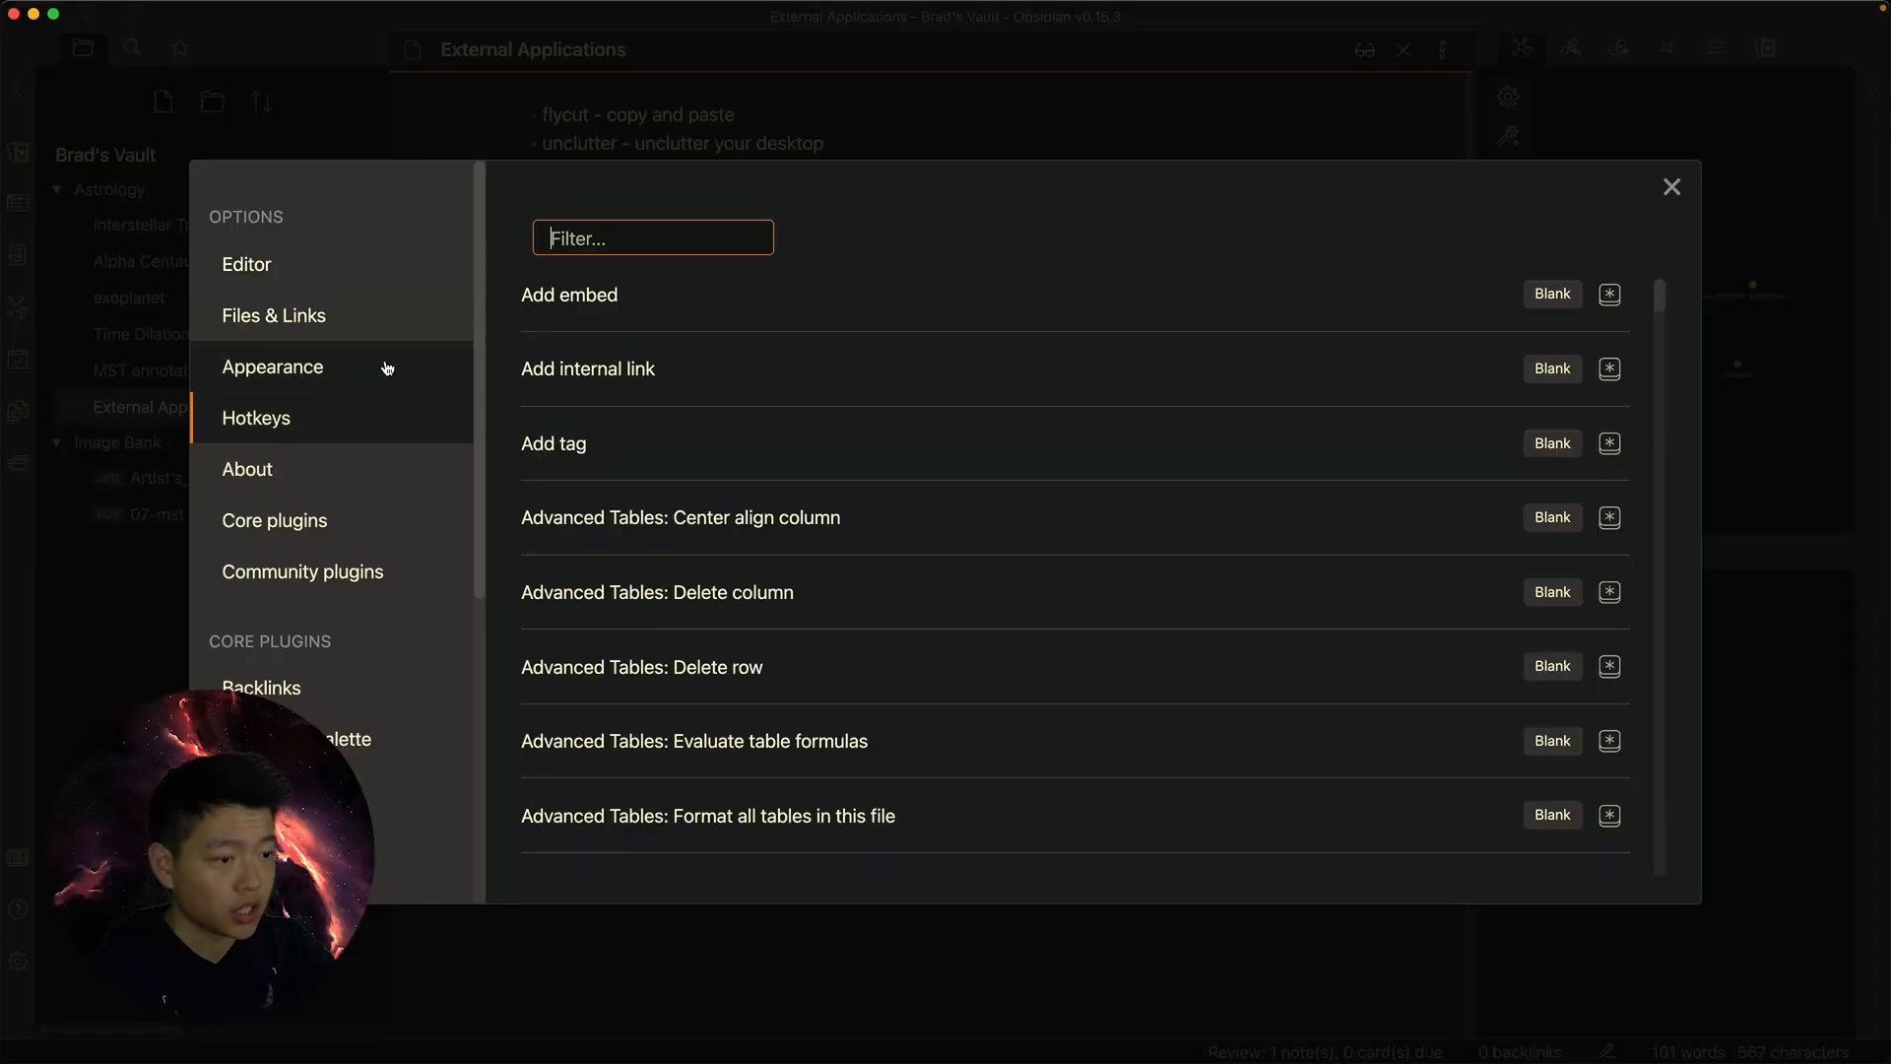
pyautogui.click(624, 234)
pyautogui.write('spaced')
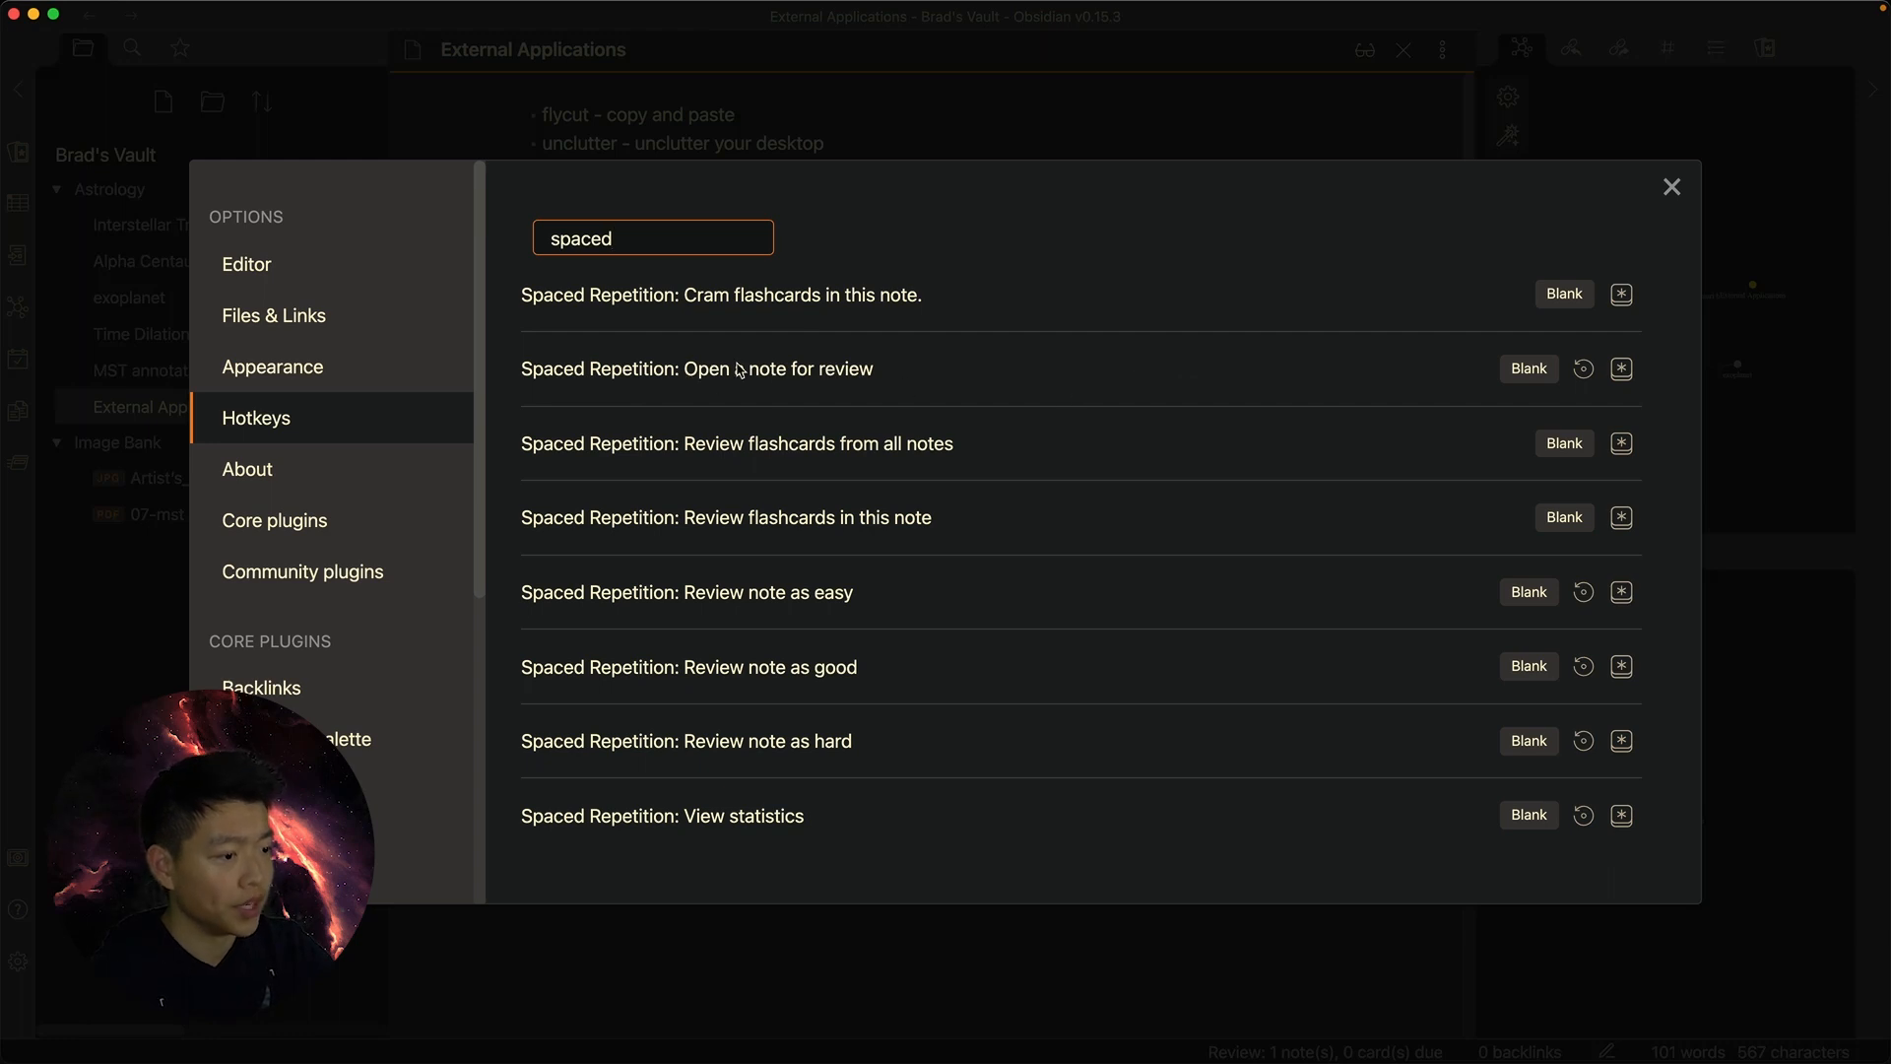
pyautogui.click(1622, 369)
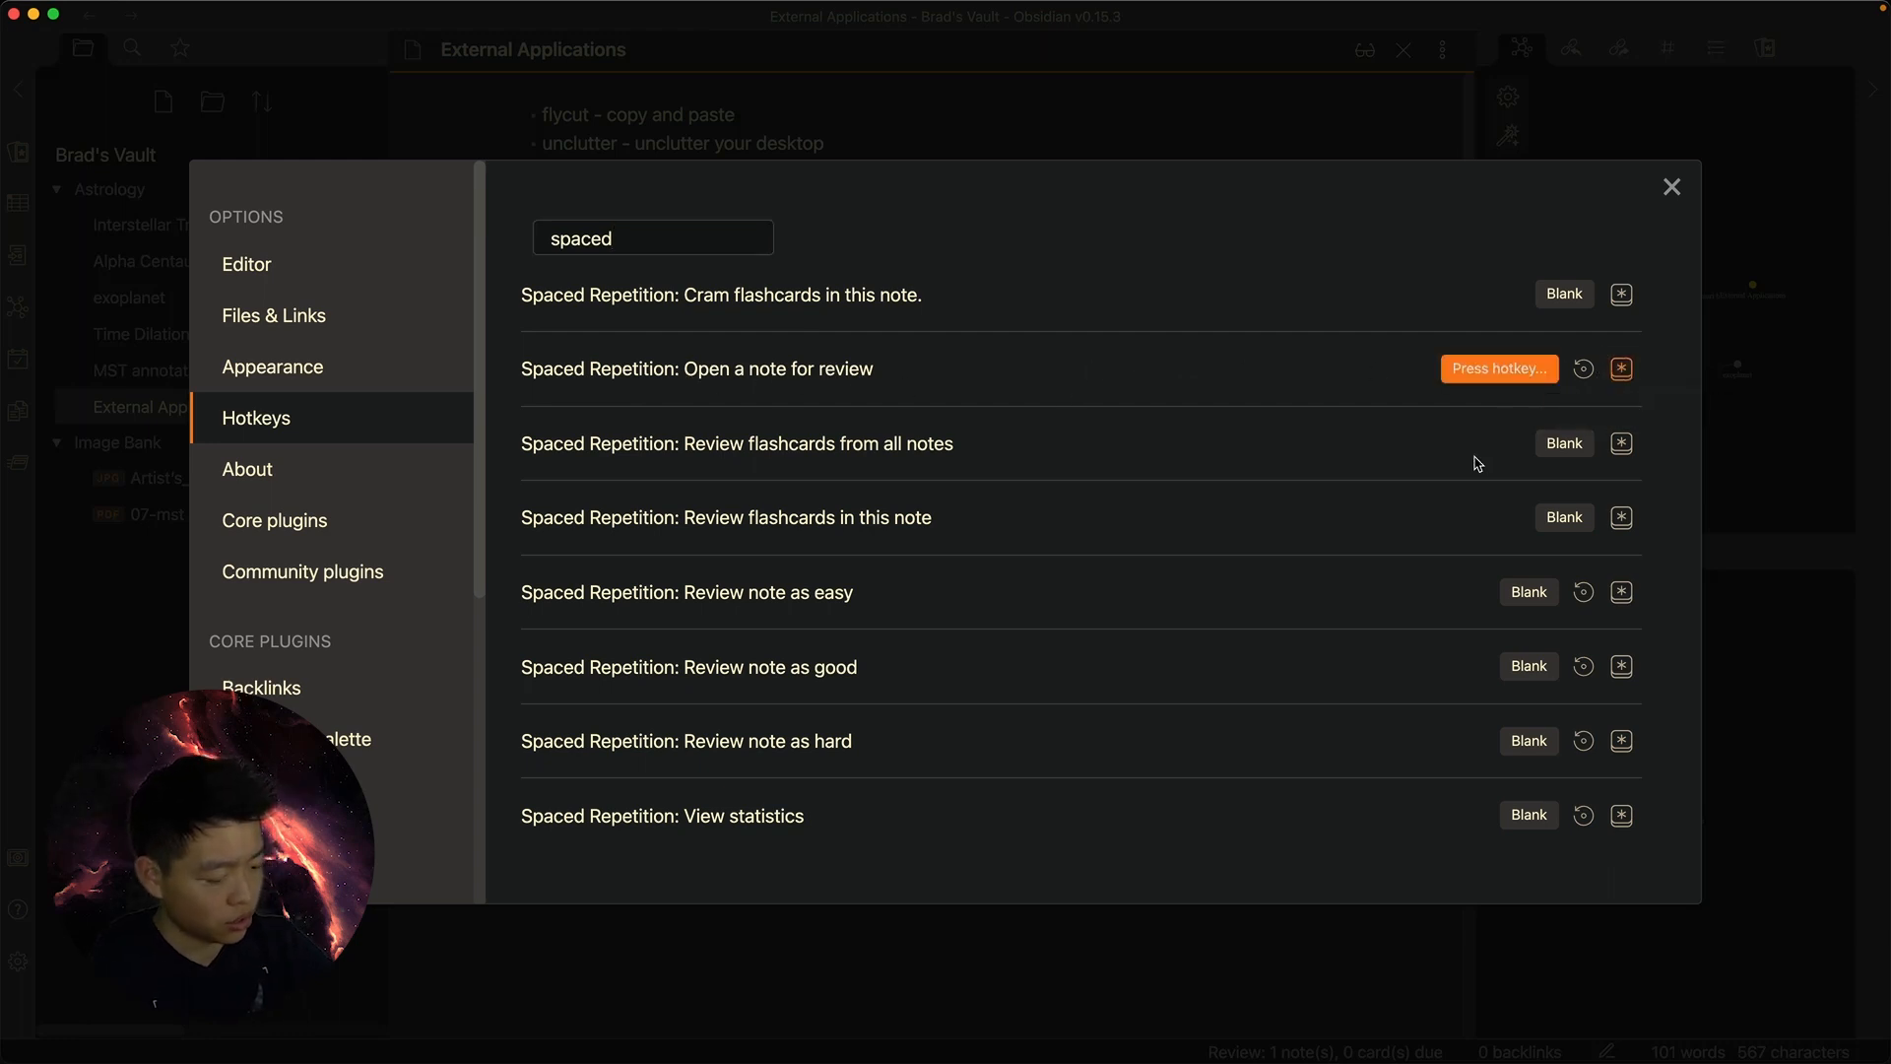
pyautogui.press('super+alt+h')
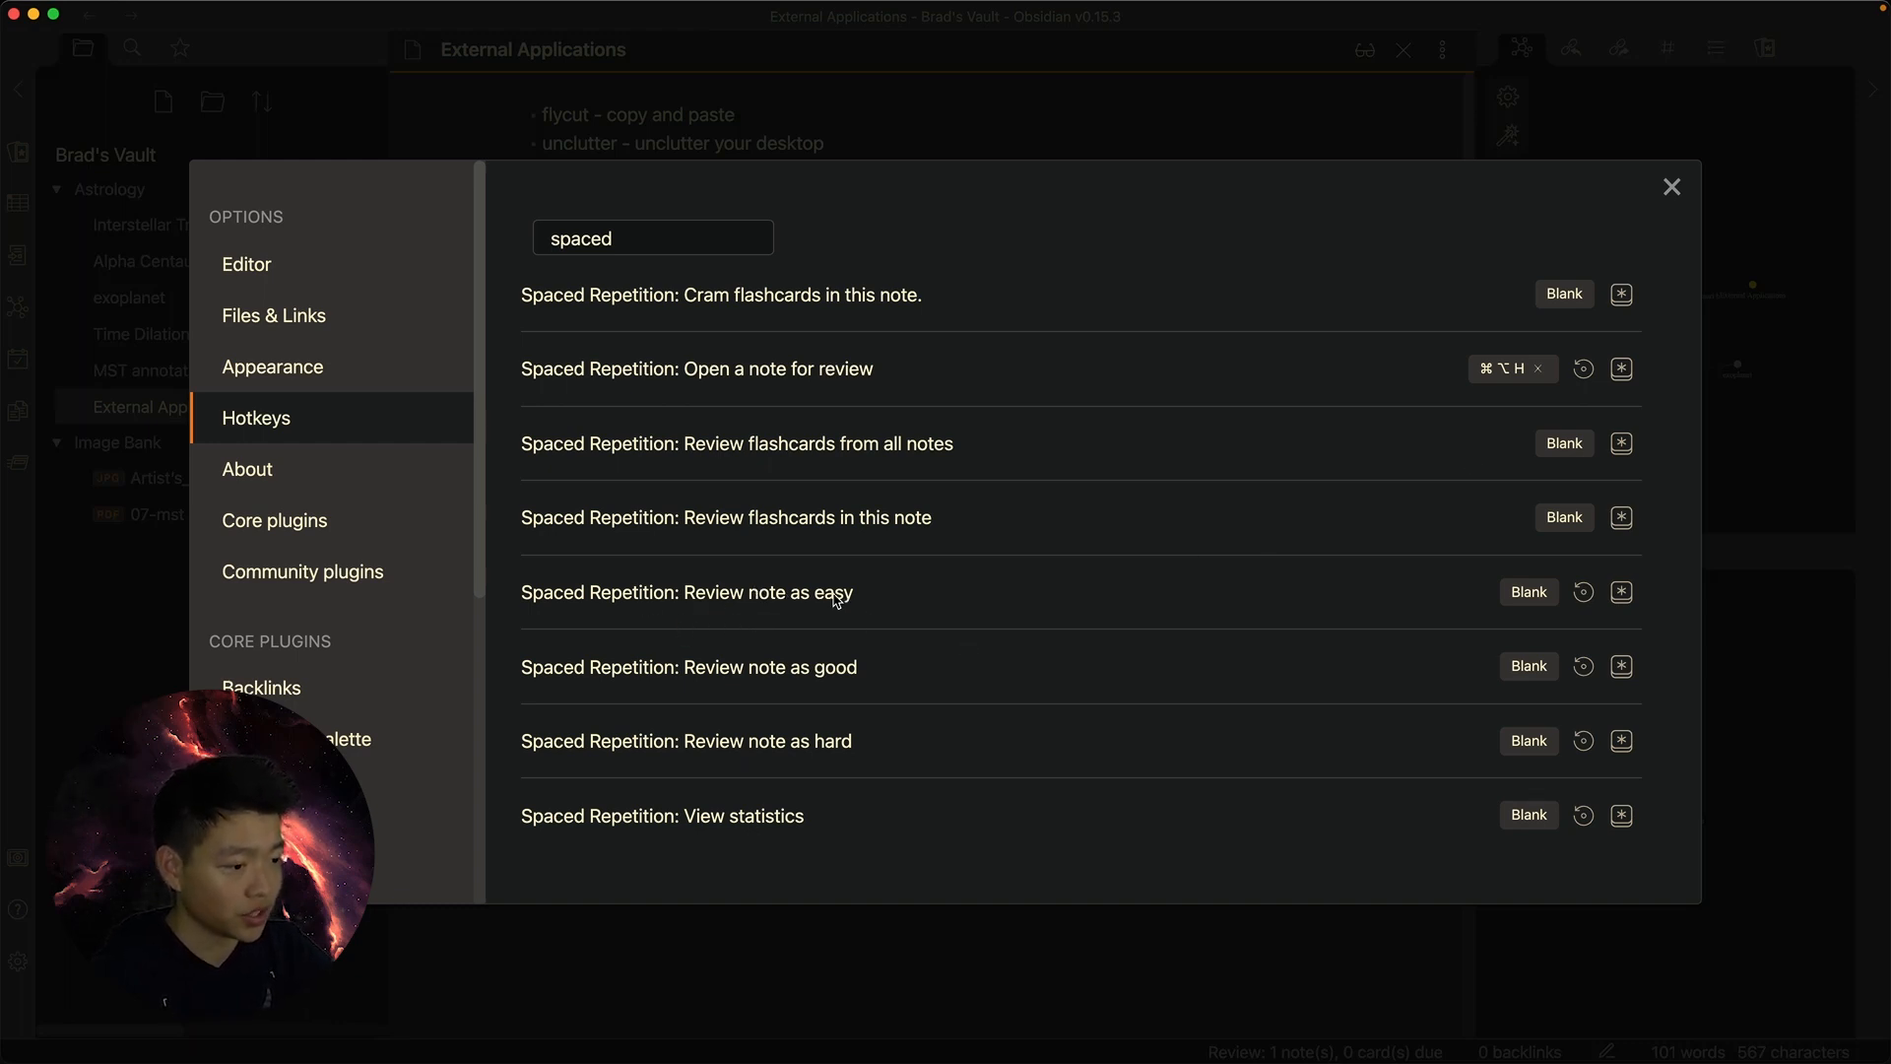
# Assign ⌘⌥J, ⌘⌥K and ⌘⌥L to reviewing a note as easy, good and hard, and ⌘⌥P to Spaced Repetition: View statistics
pyautogui.click(1621, 592)
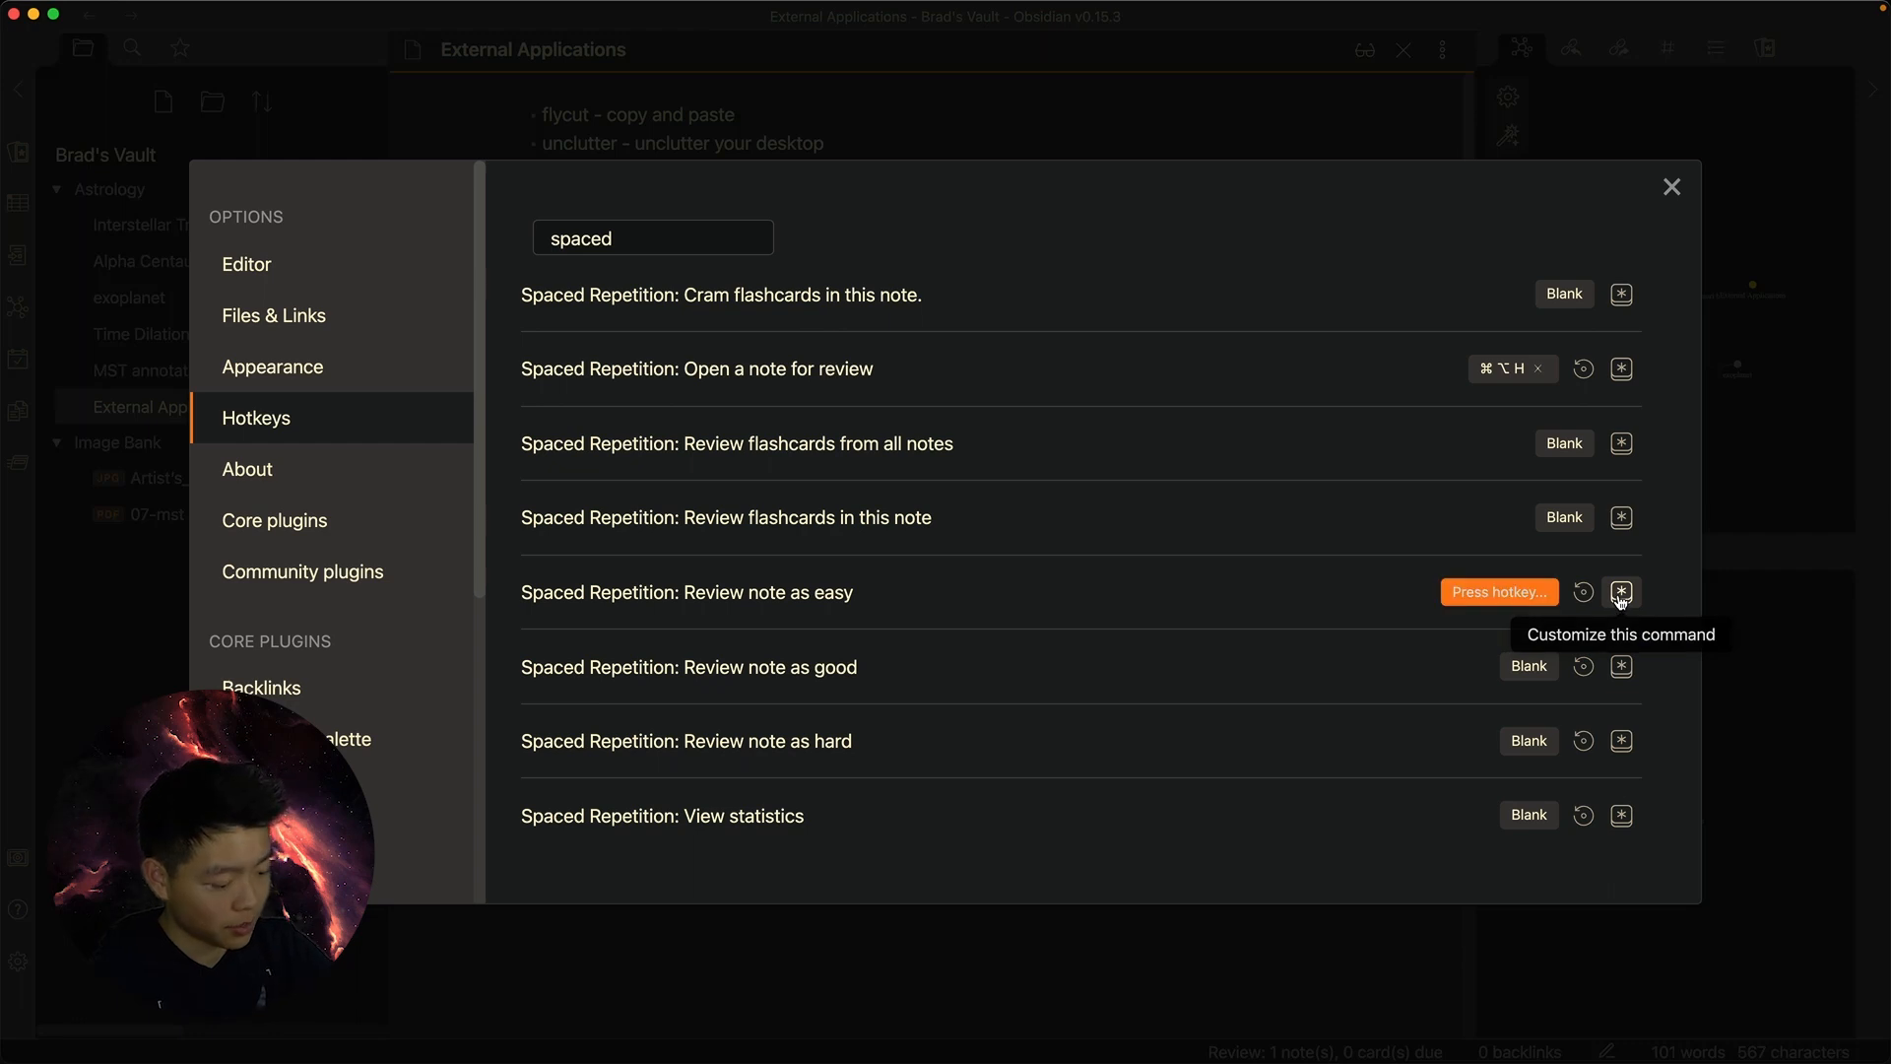
pyautogui.press('super+alt+j')
pyautogui.click(1621, 667)
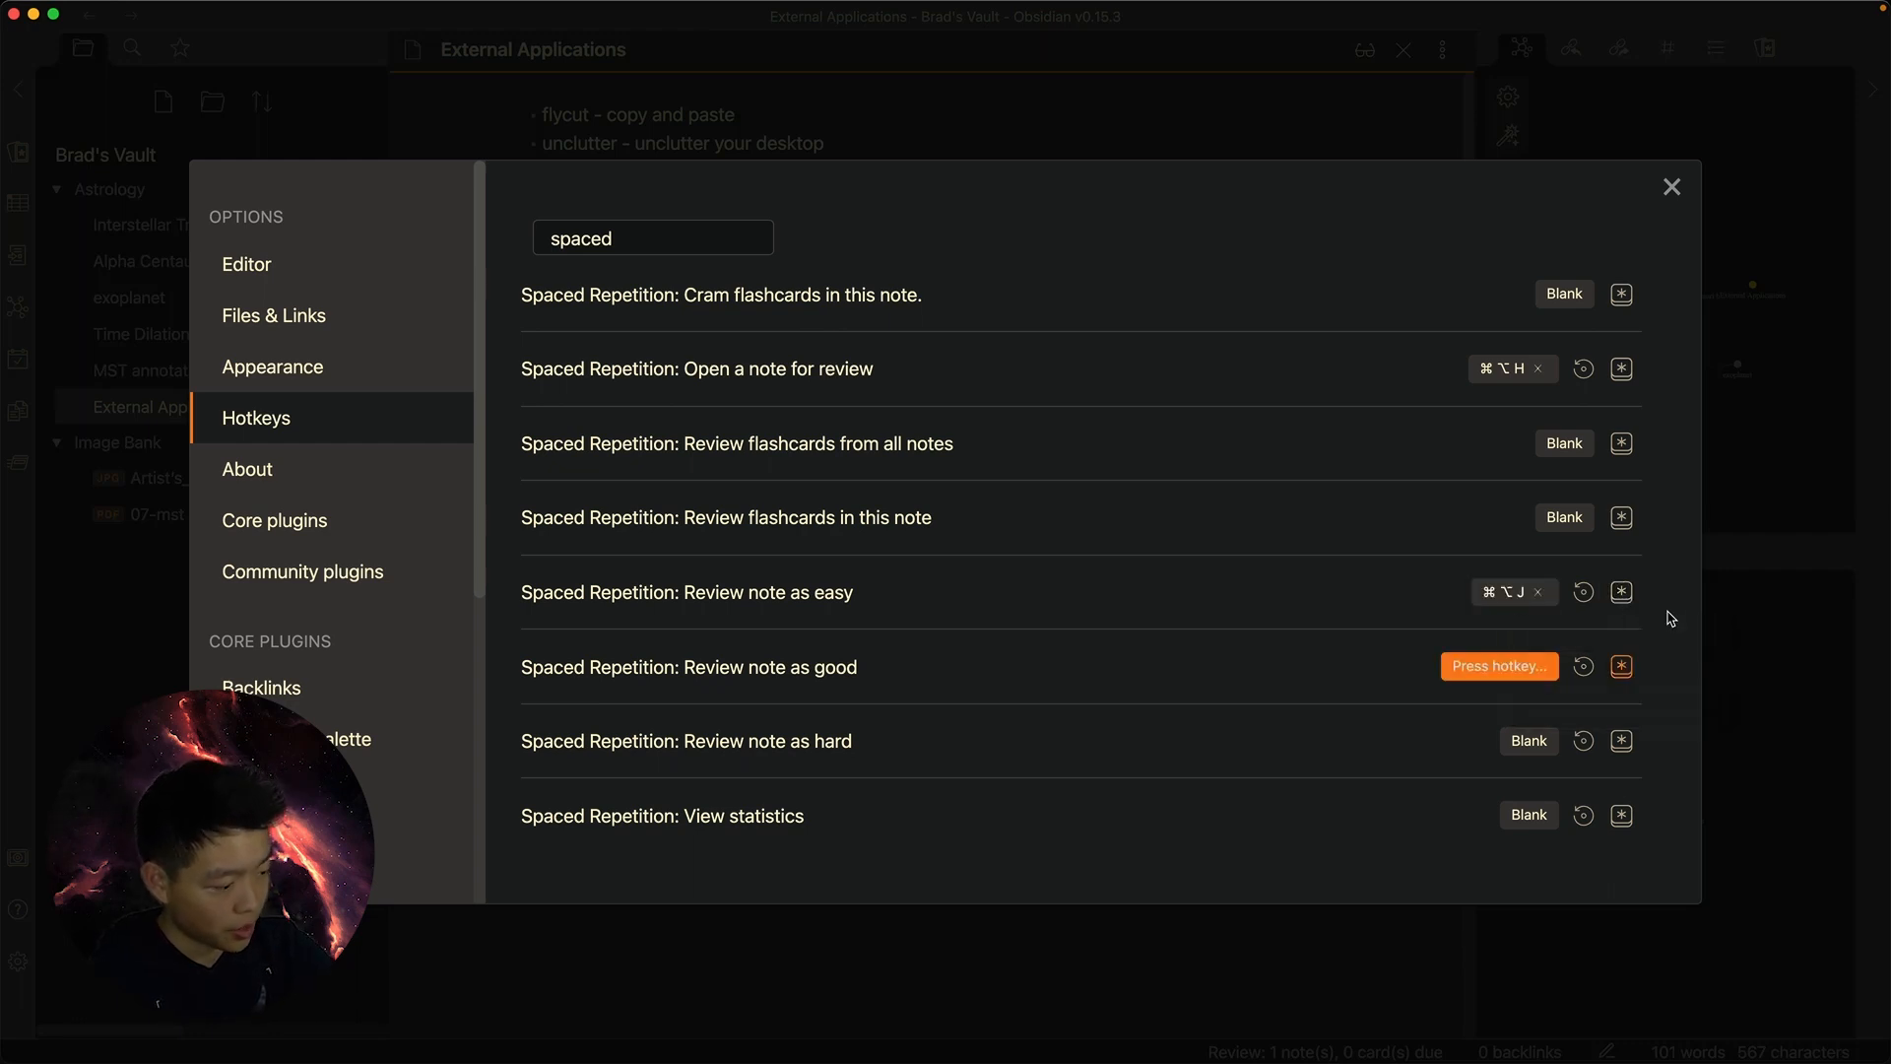
pyautogui.press('super+alt+k')
pyautogui.click(1621, 741)
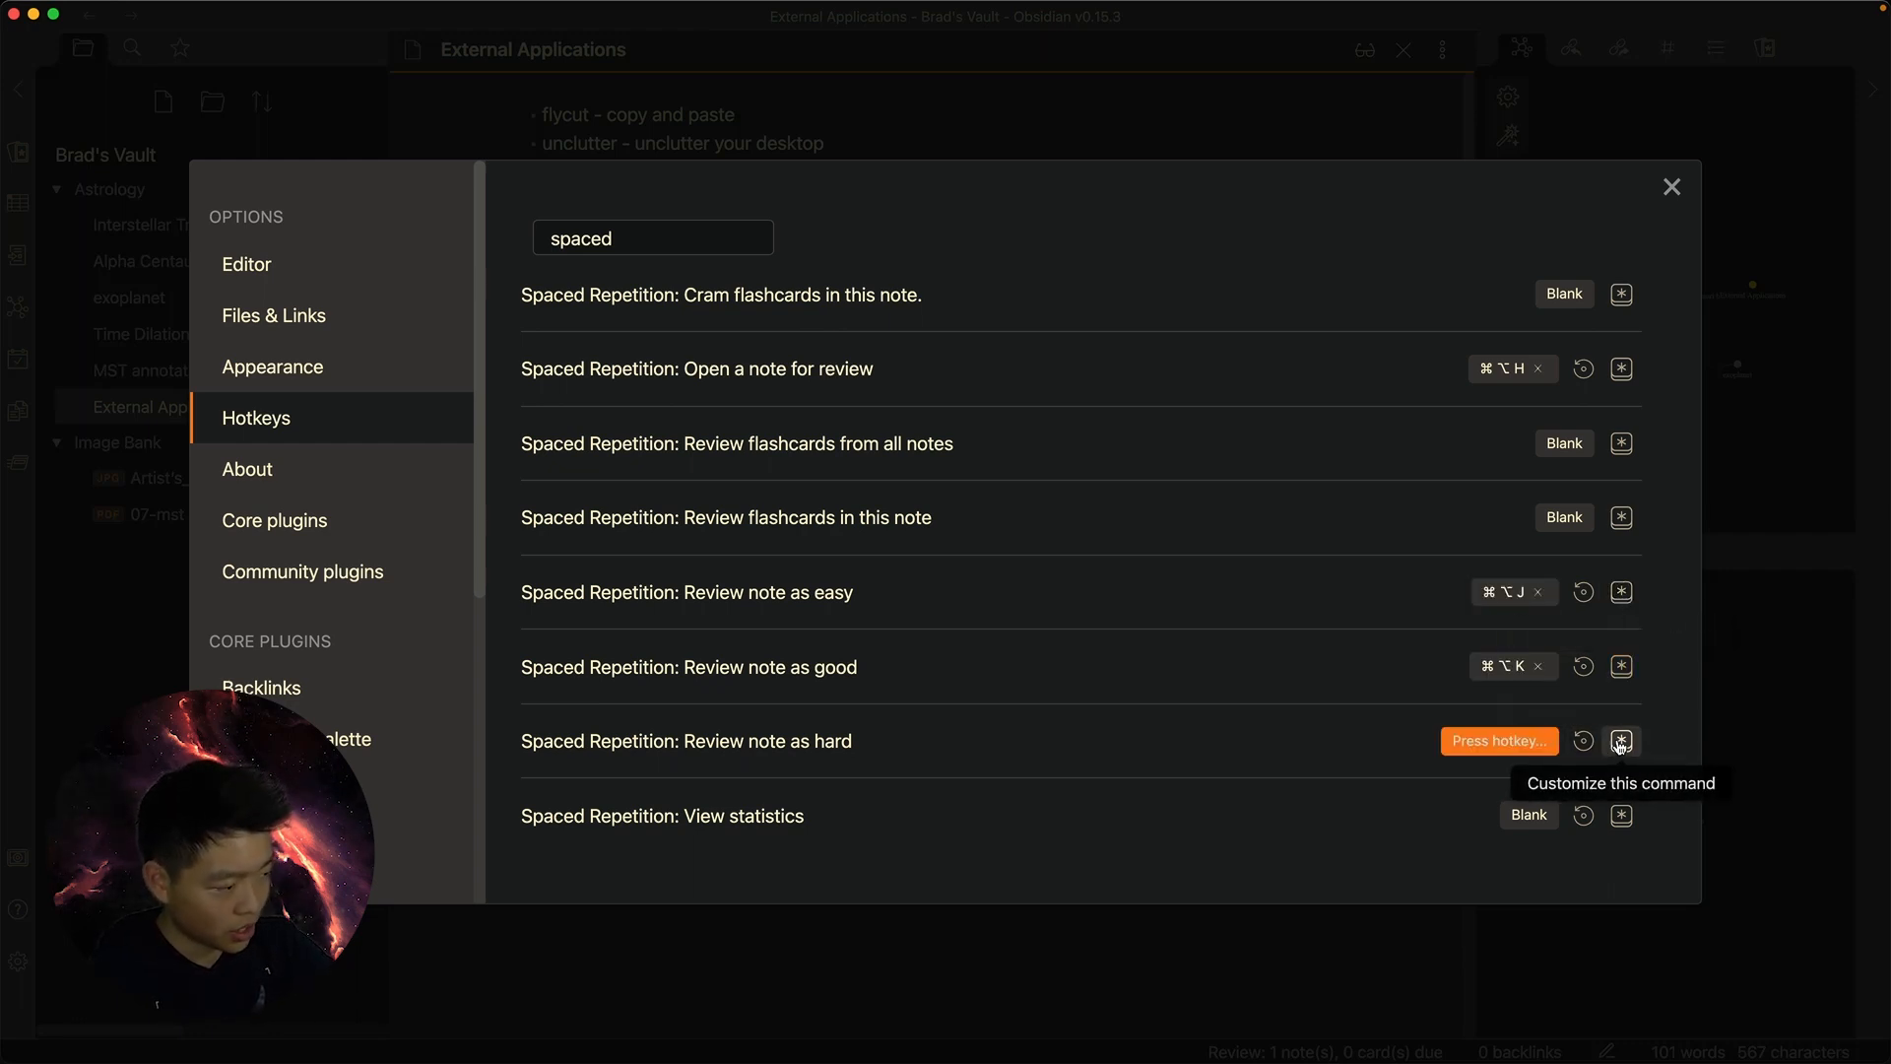
pyautogui.press('super+alt+l')
pyautogui.click(1622, 816)
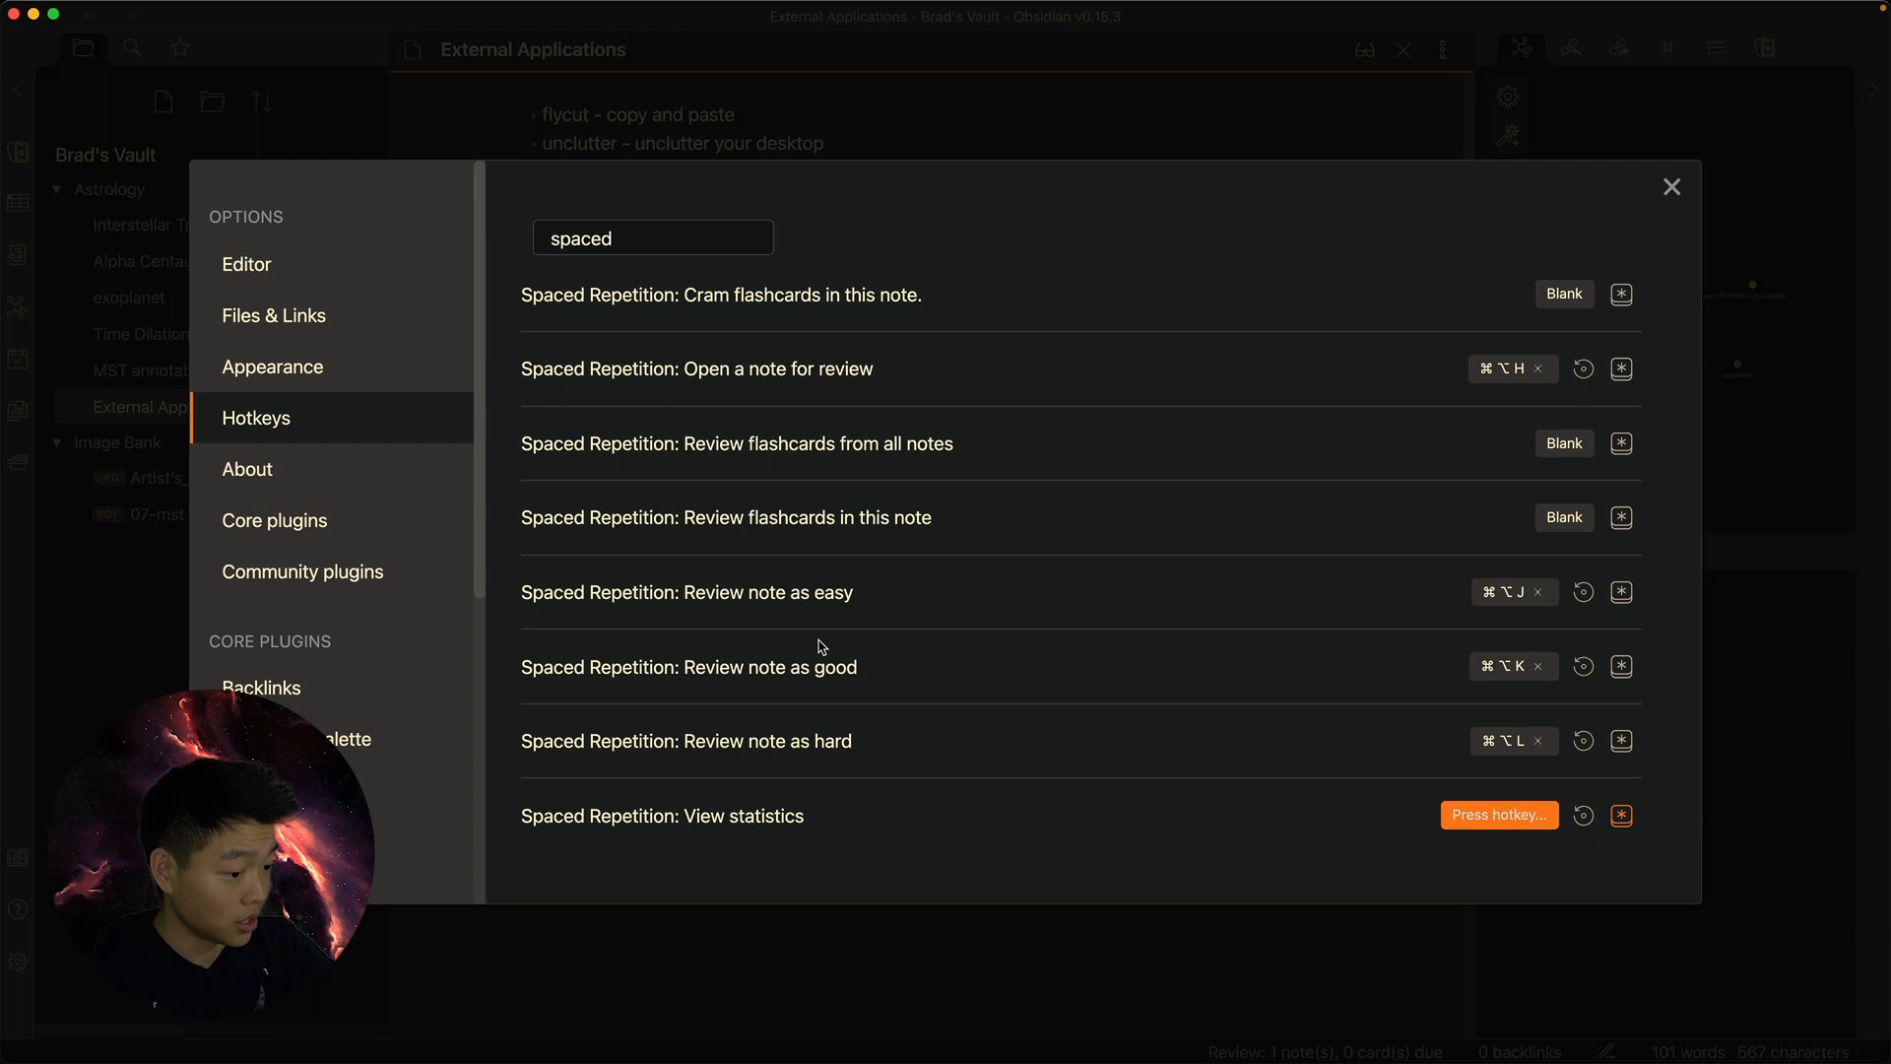
pyautogui.press('super+alt+p')
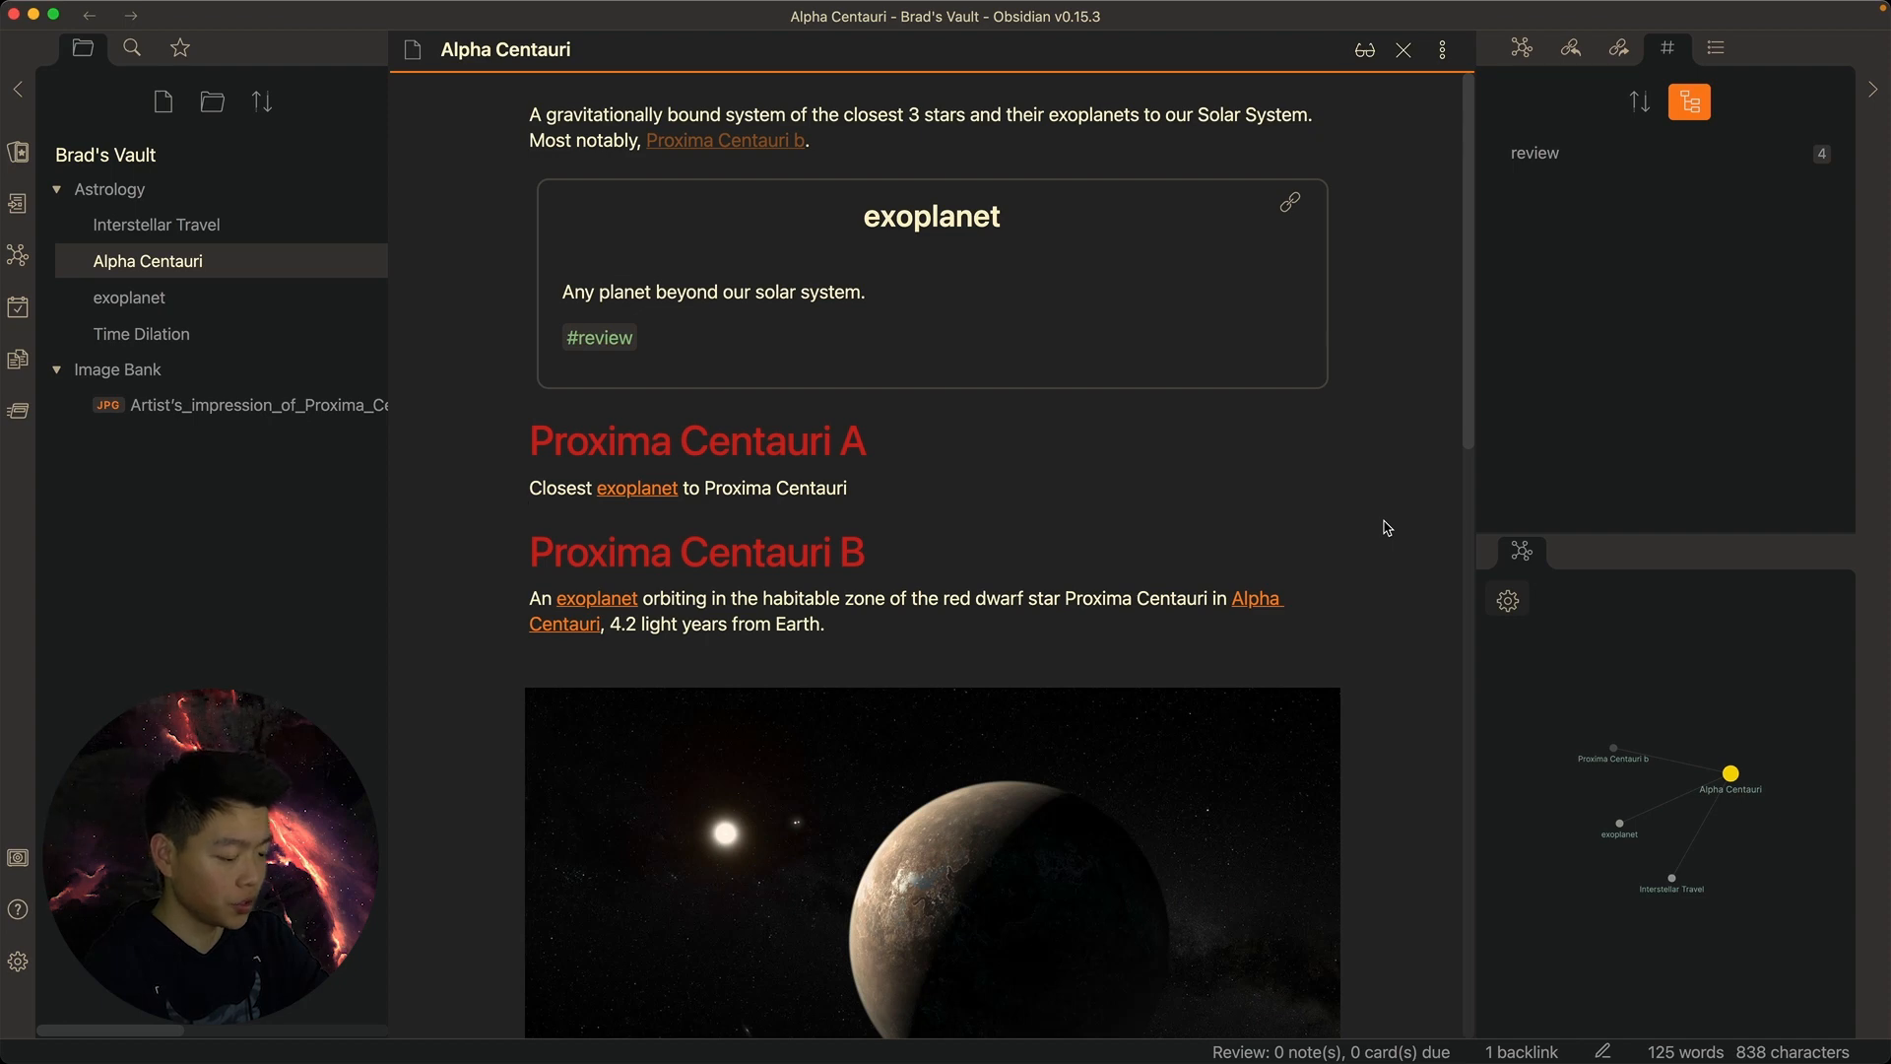
# Open notes for review, rate the Alpha Centauri note as hard, and examine its sr-interval value
pyautogui.press('super+alt+p')
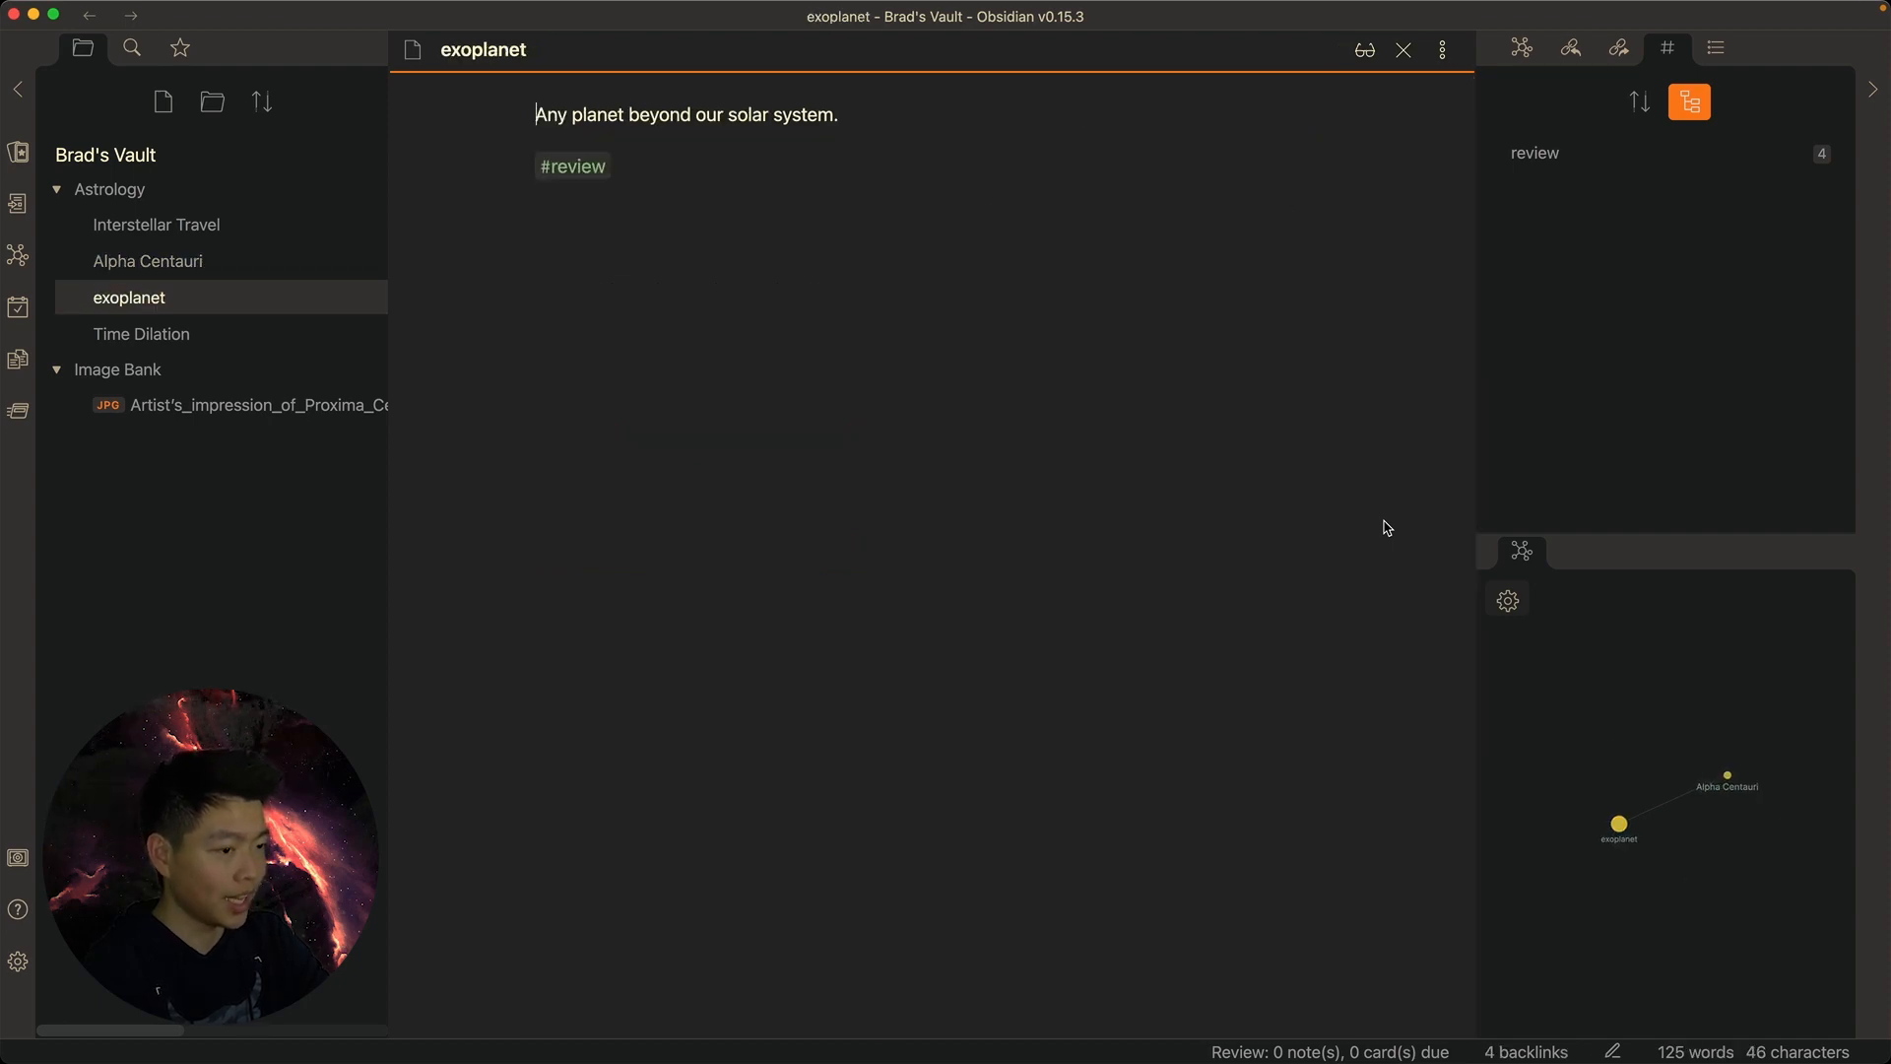
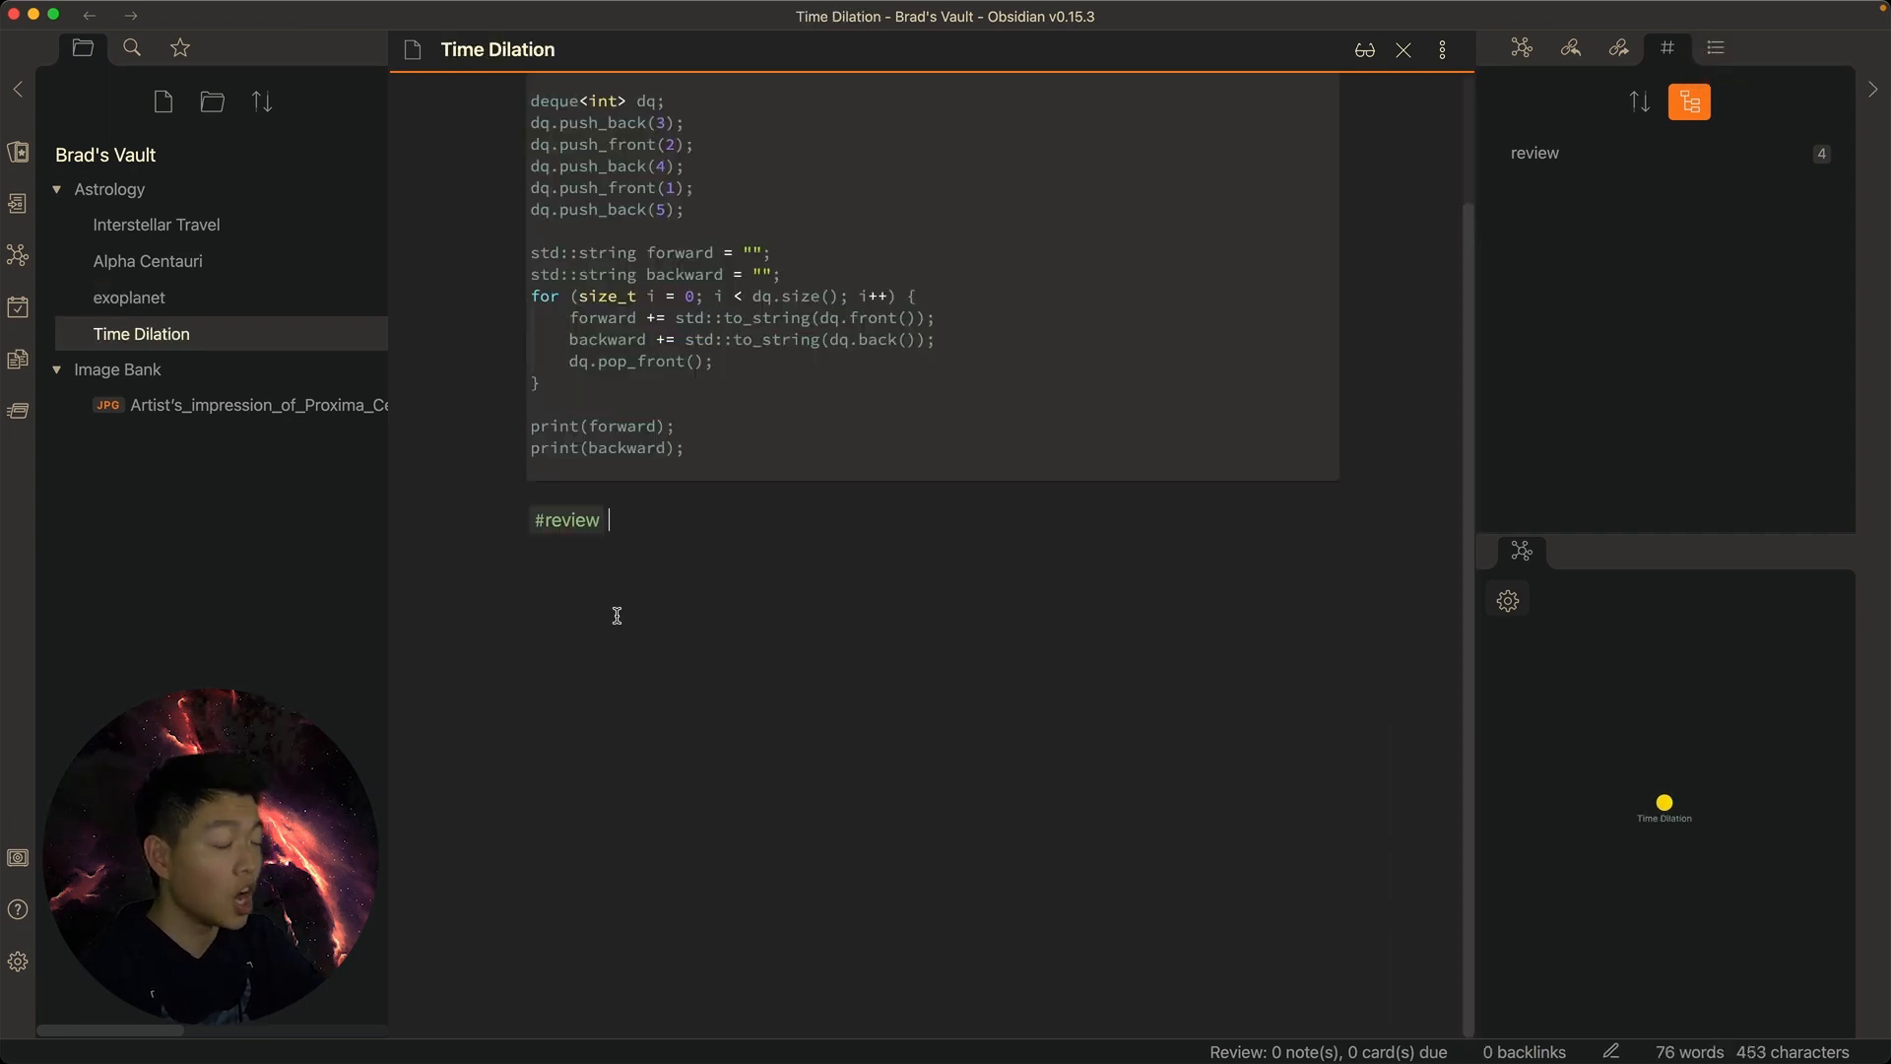
pyautogui.press('super+alt+Left')
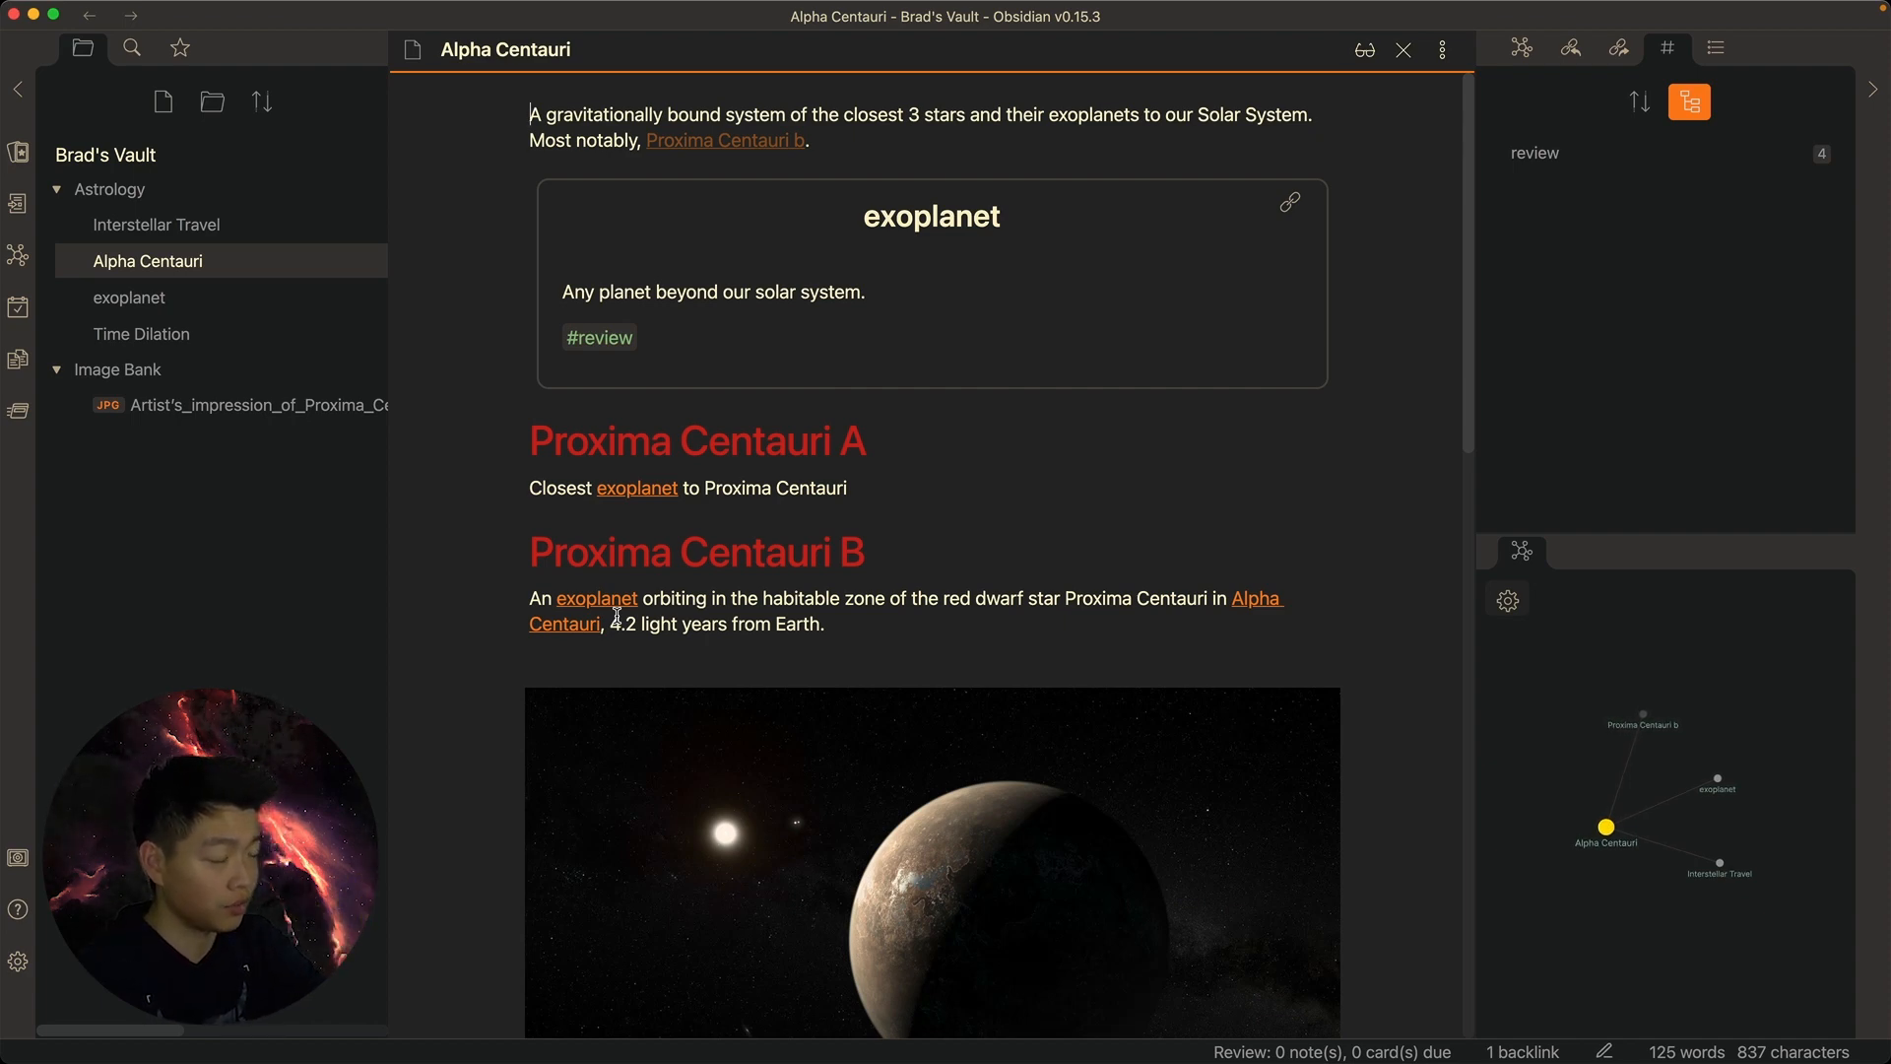
pyautogui.hotkey('alt', '1')
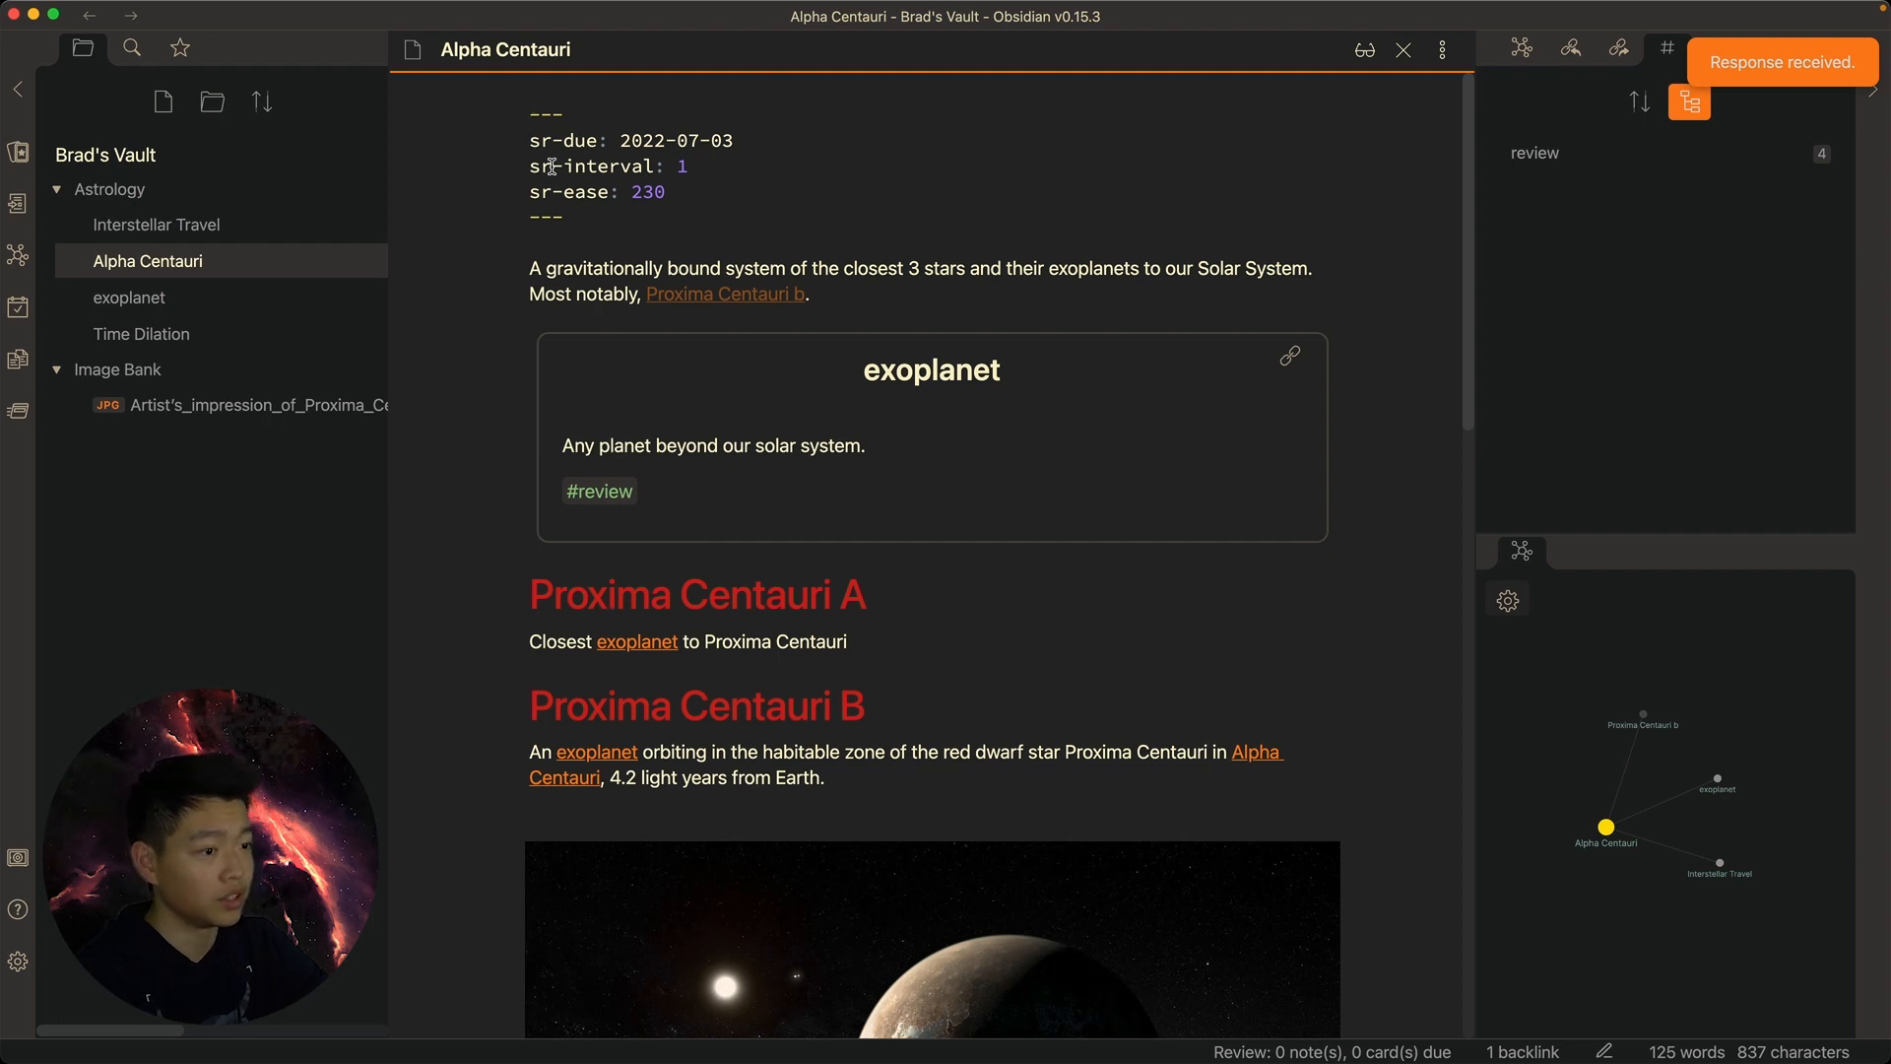
pyautogui.moveTo(532, 165); pyautogui.dragTo(689, 202)
pyautogui.doubleClick(682, 165)
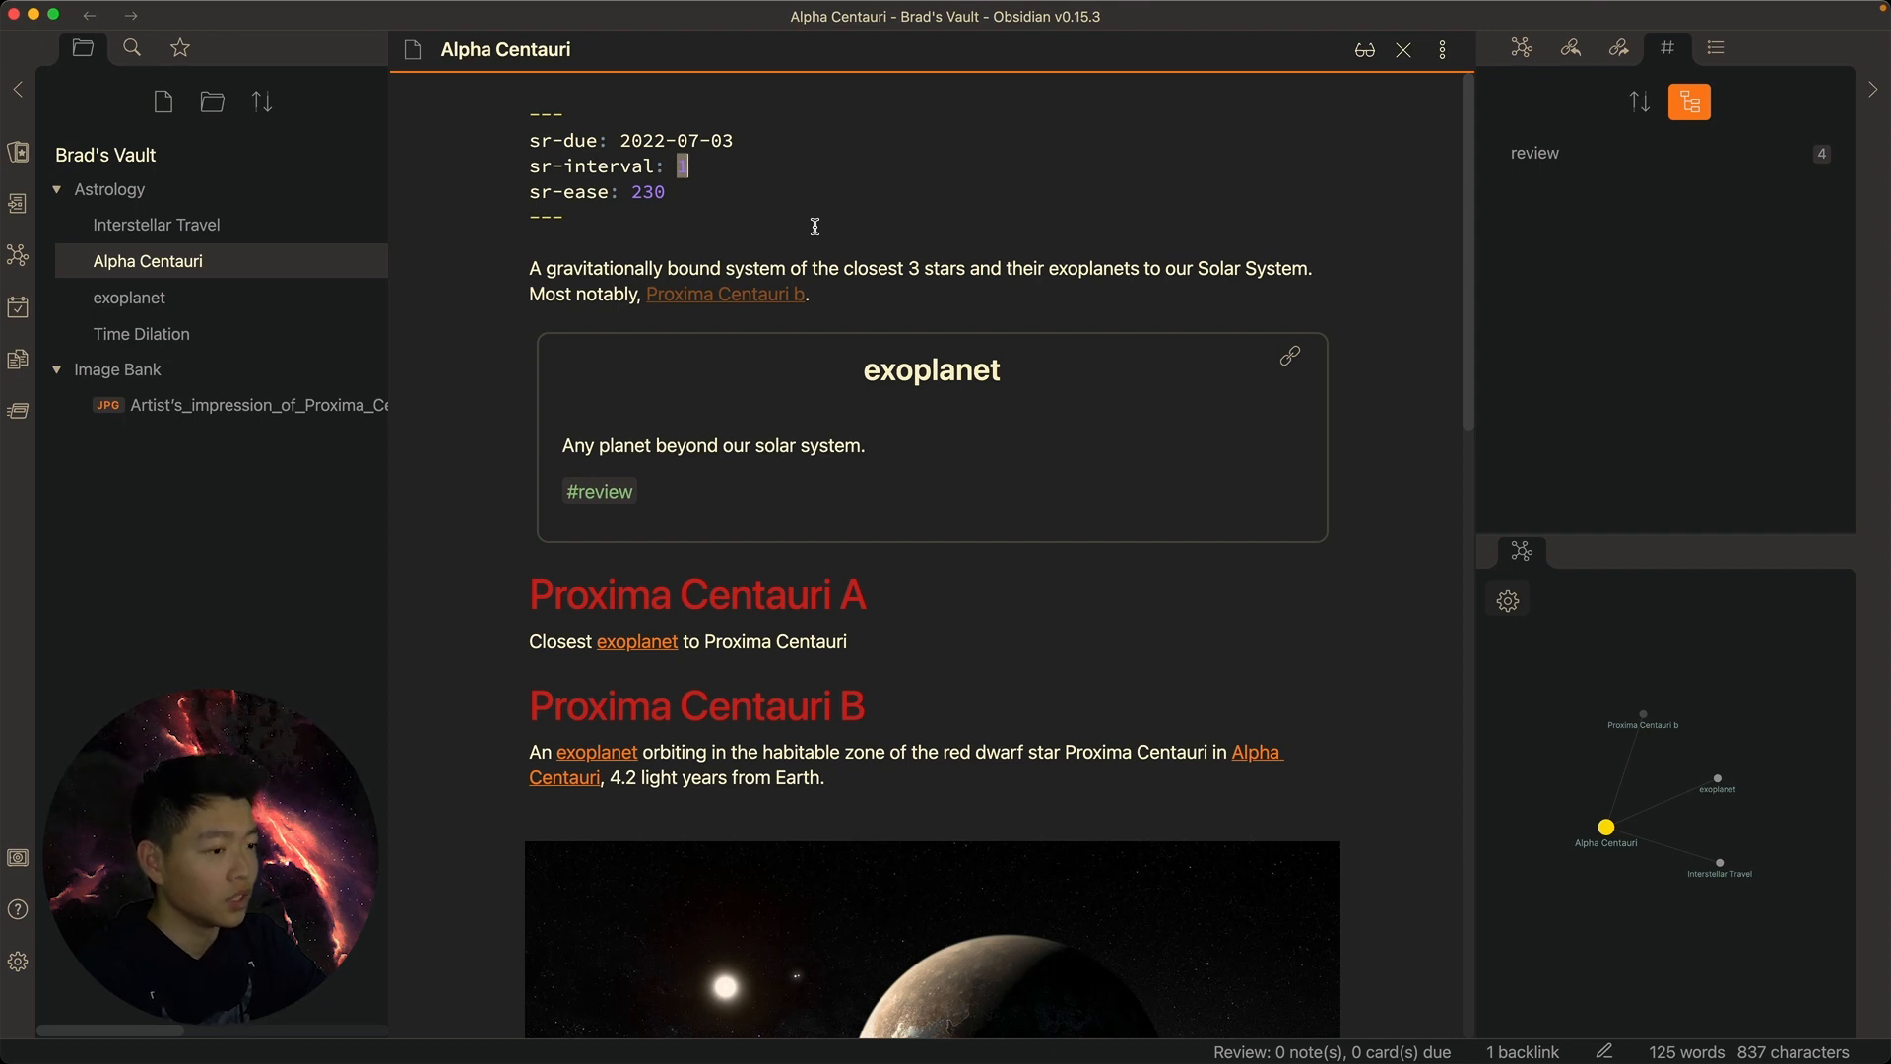
# Continue the note review, rating Time Dilation and exoplanet as good, and examine the exoplanet note's scheduling metadata
pyautogui.press('super+alt+Left')
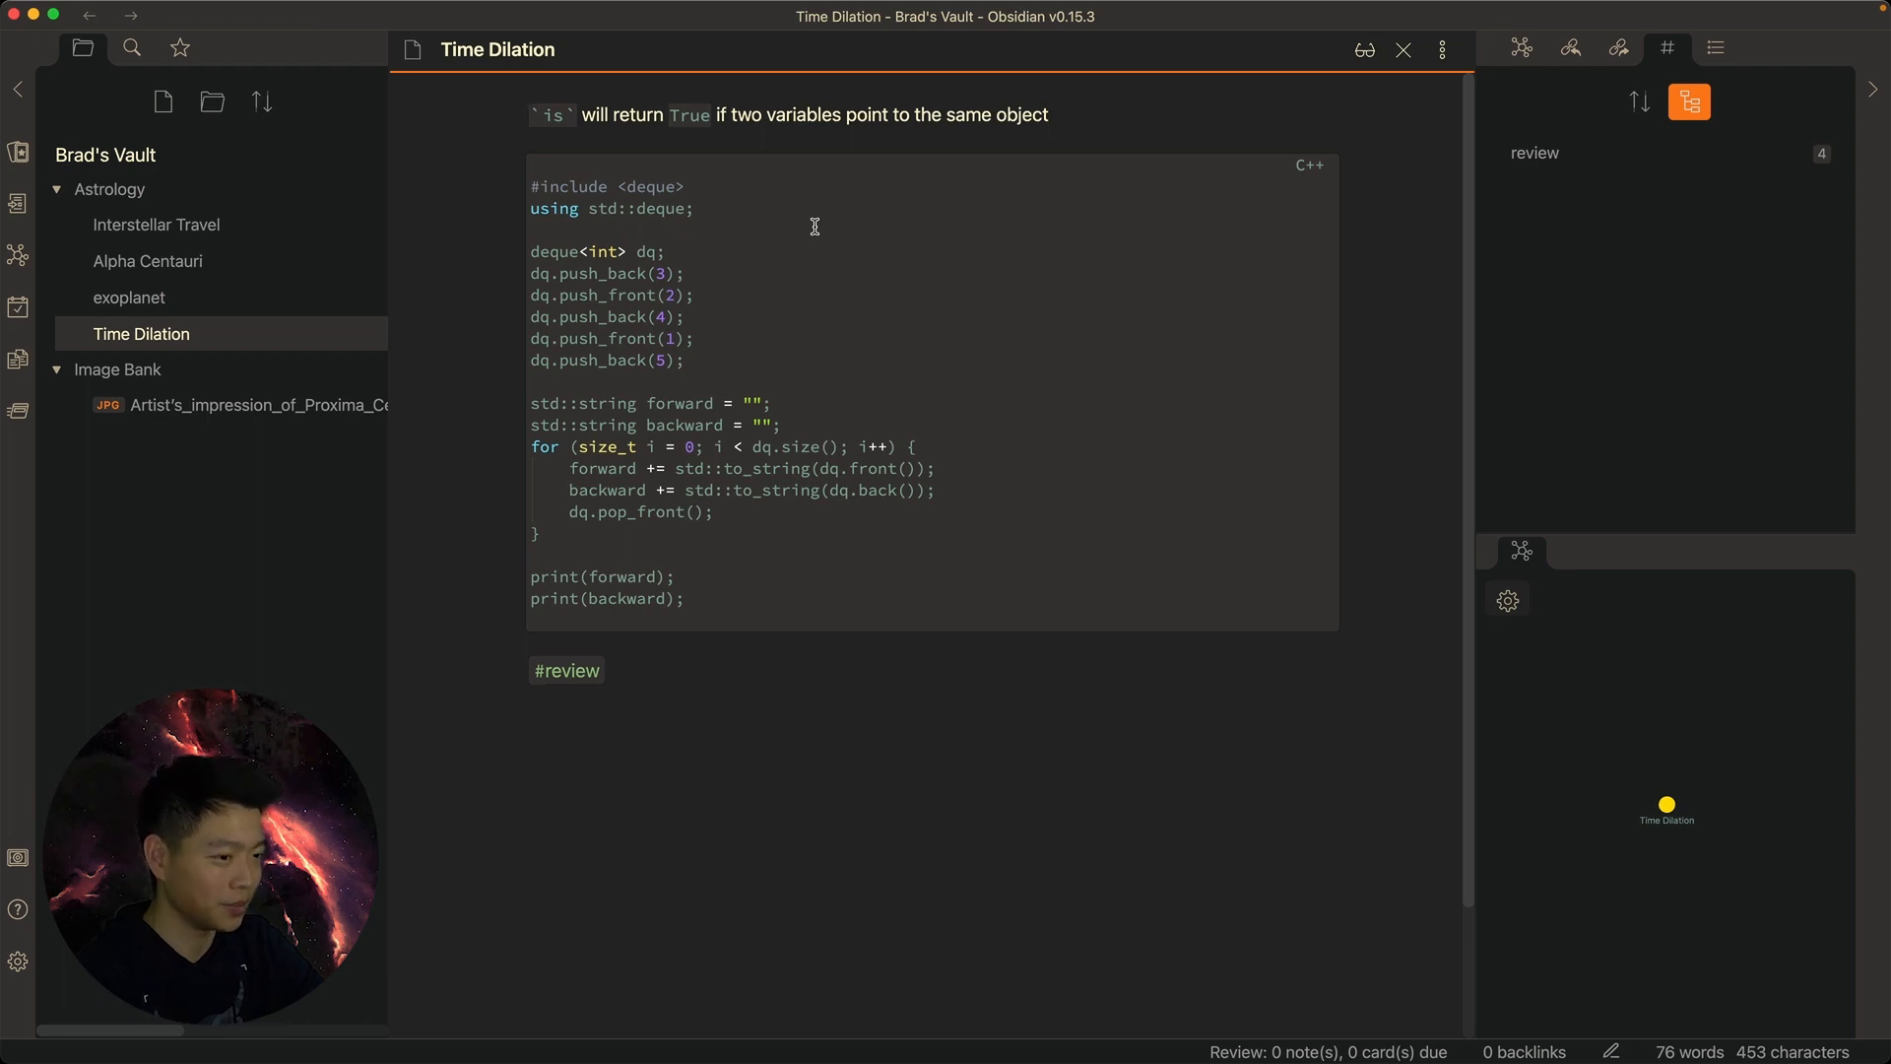
pyautogui.hotkey('alt', '2')
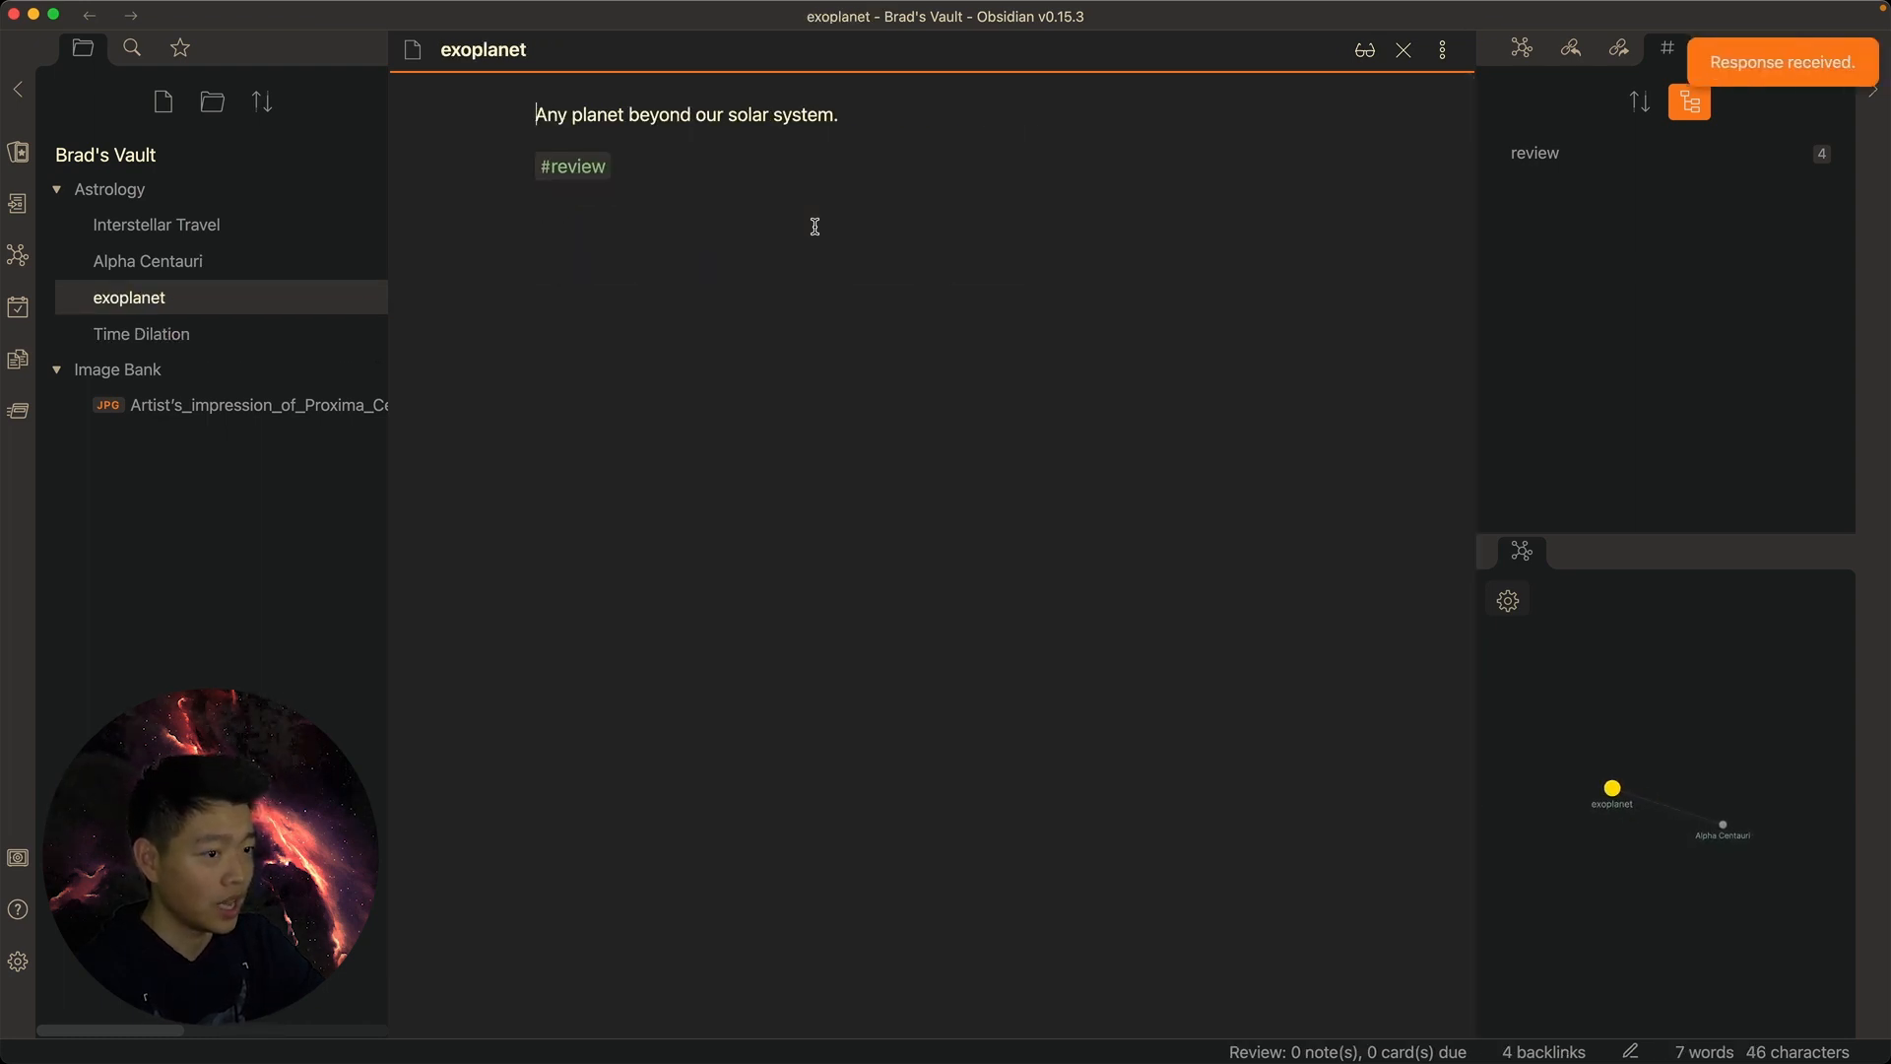
pyautogui.hotkey('alt', '2')
pyautogui.press('super+a')
pyautogui.click(823, 370)
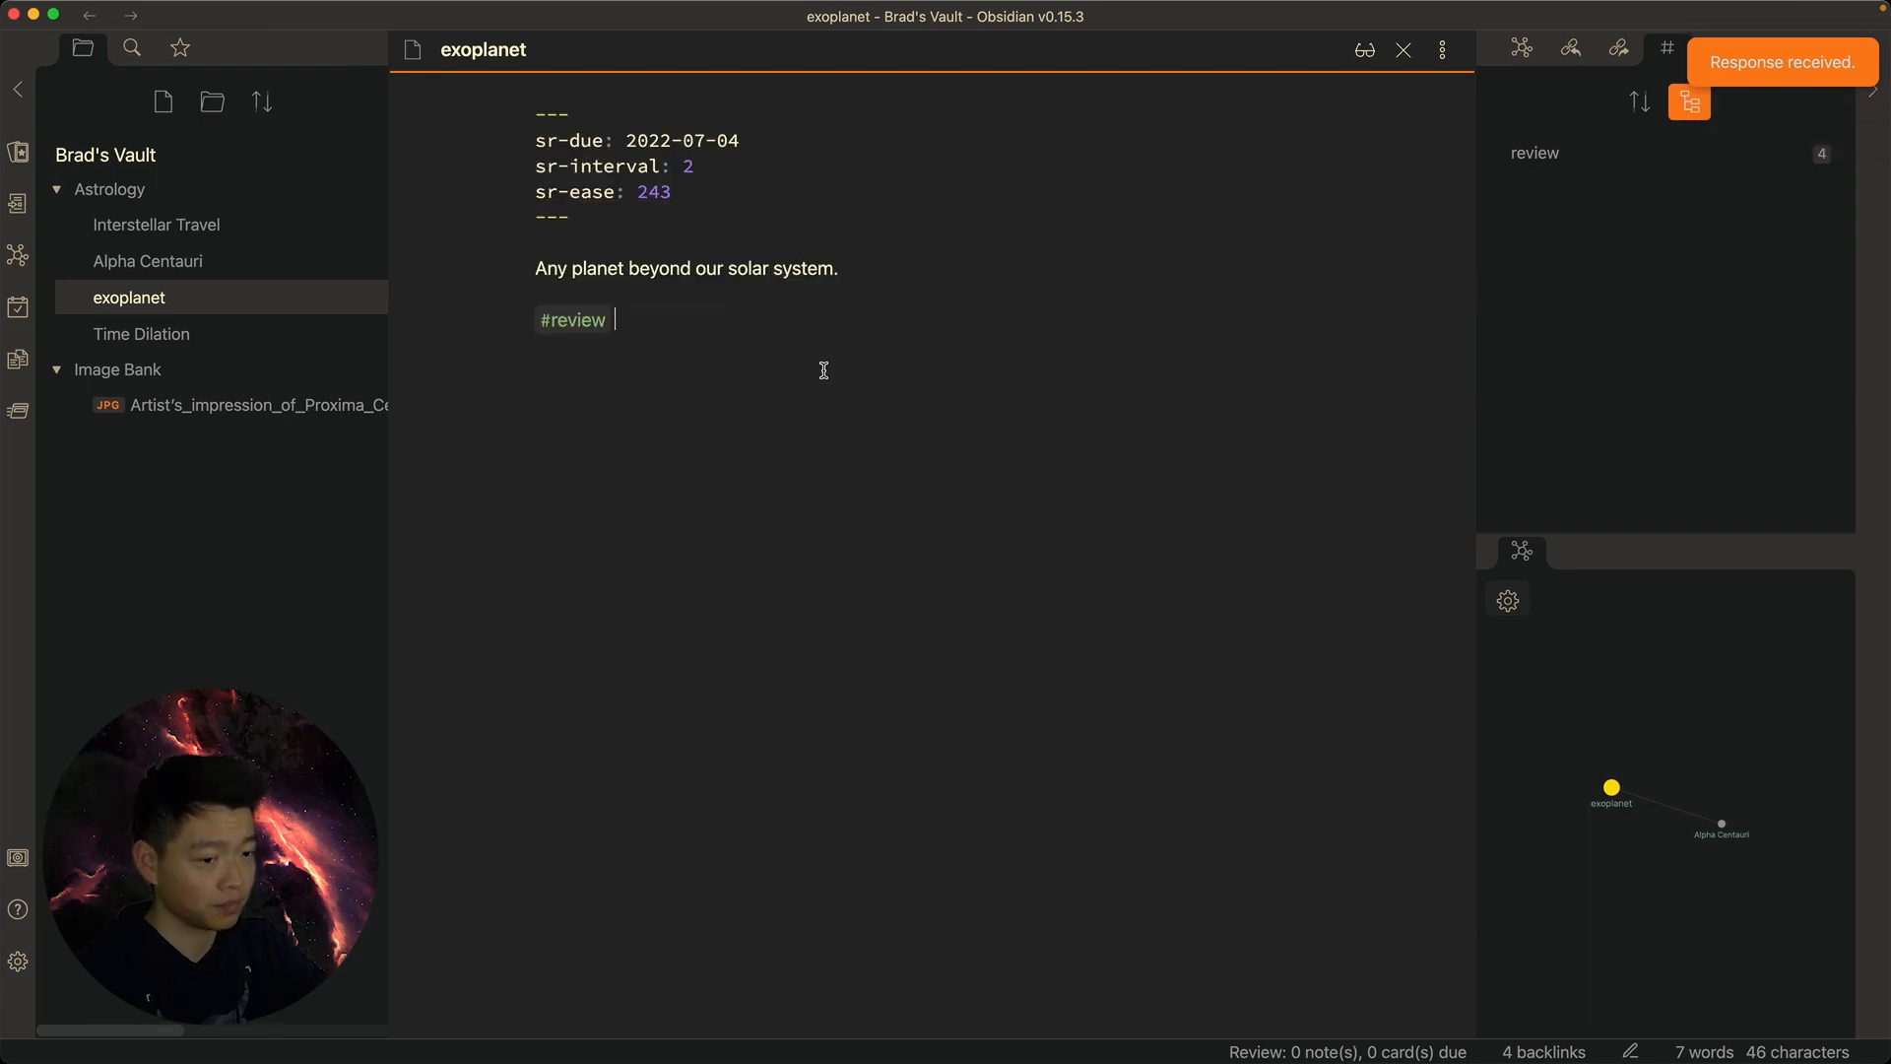
pyautogui.moveTo(668, 217); pyautogui.dragTo(415, 45)
pyautogui.click(688, 166)
# Add the tag #flashcards a few lines below #review in the exoplanet note
pyautogui.click(591, 215)
pyautogui.press('Return')
pyautogui.press('Return')
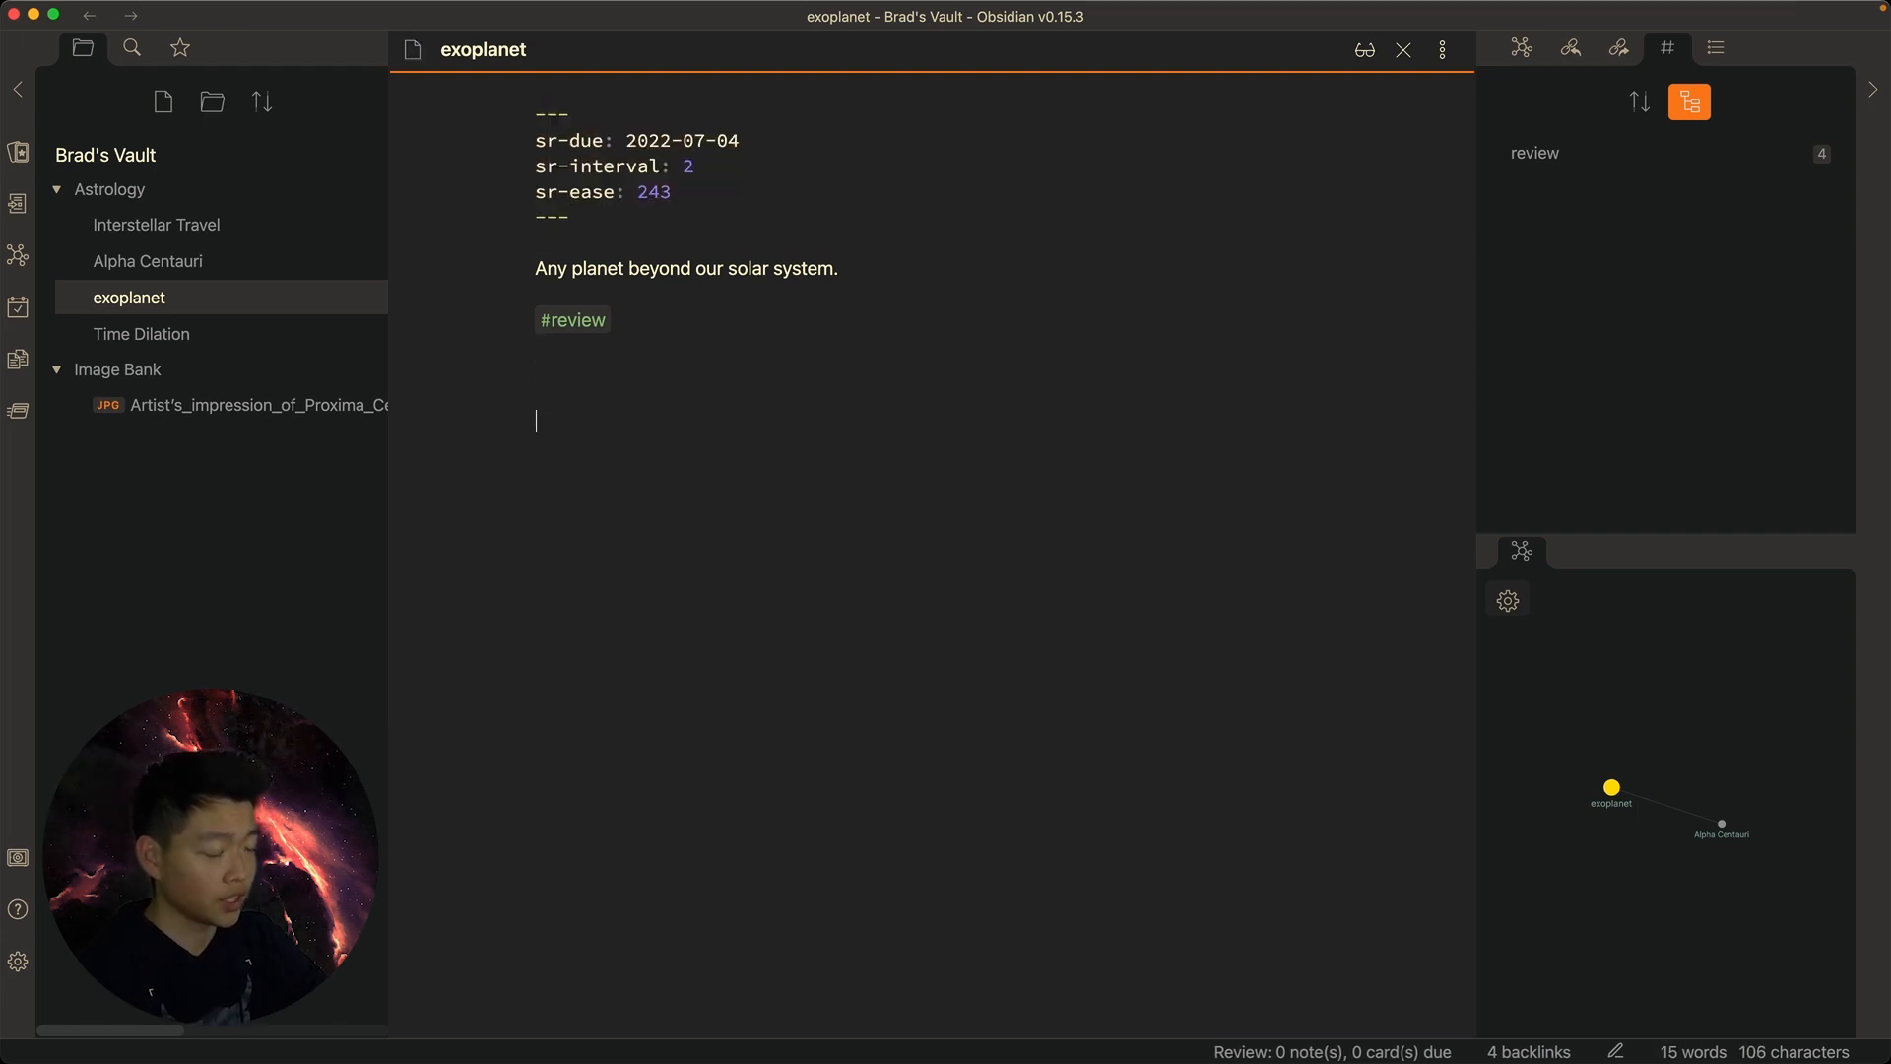
pyautogui.write('#f')
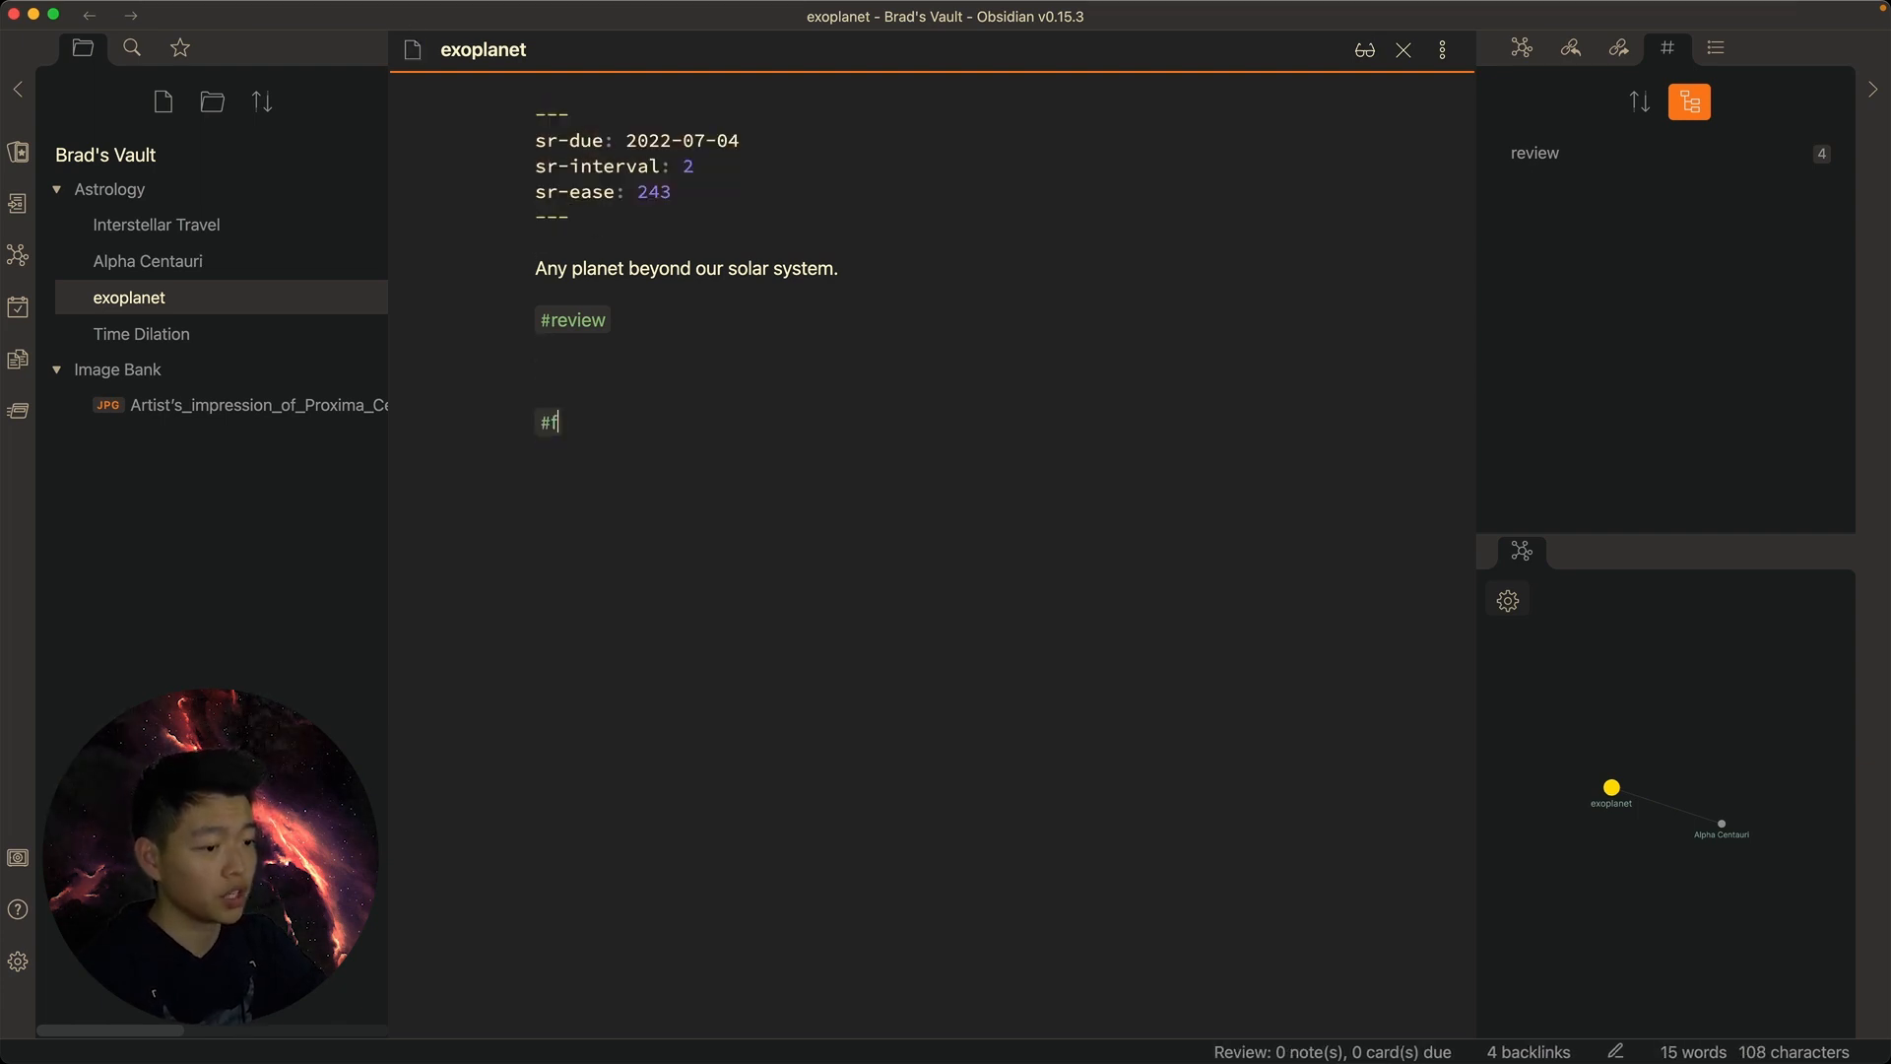
pyautogui.write('lashcards')
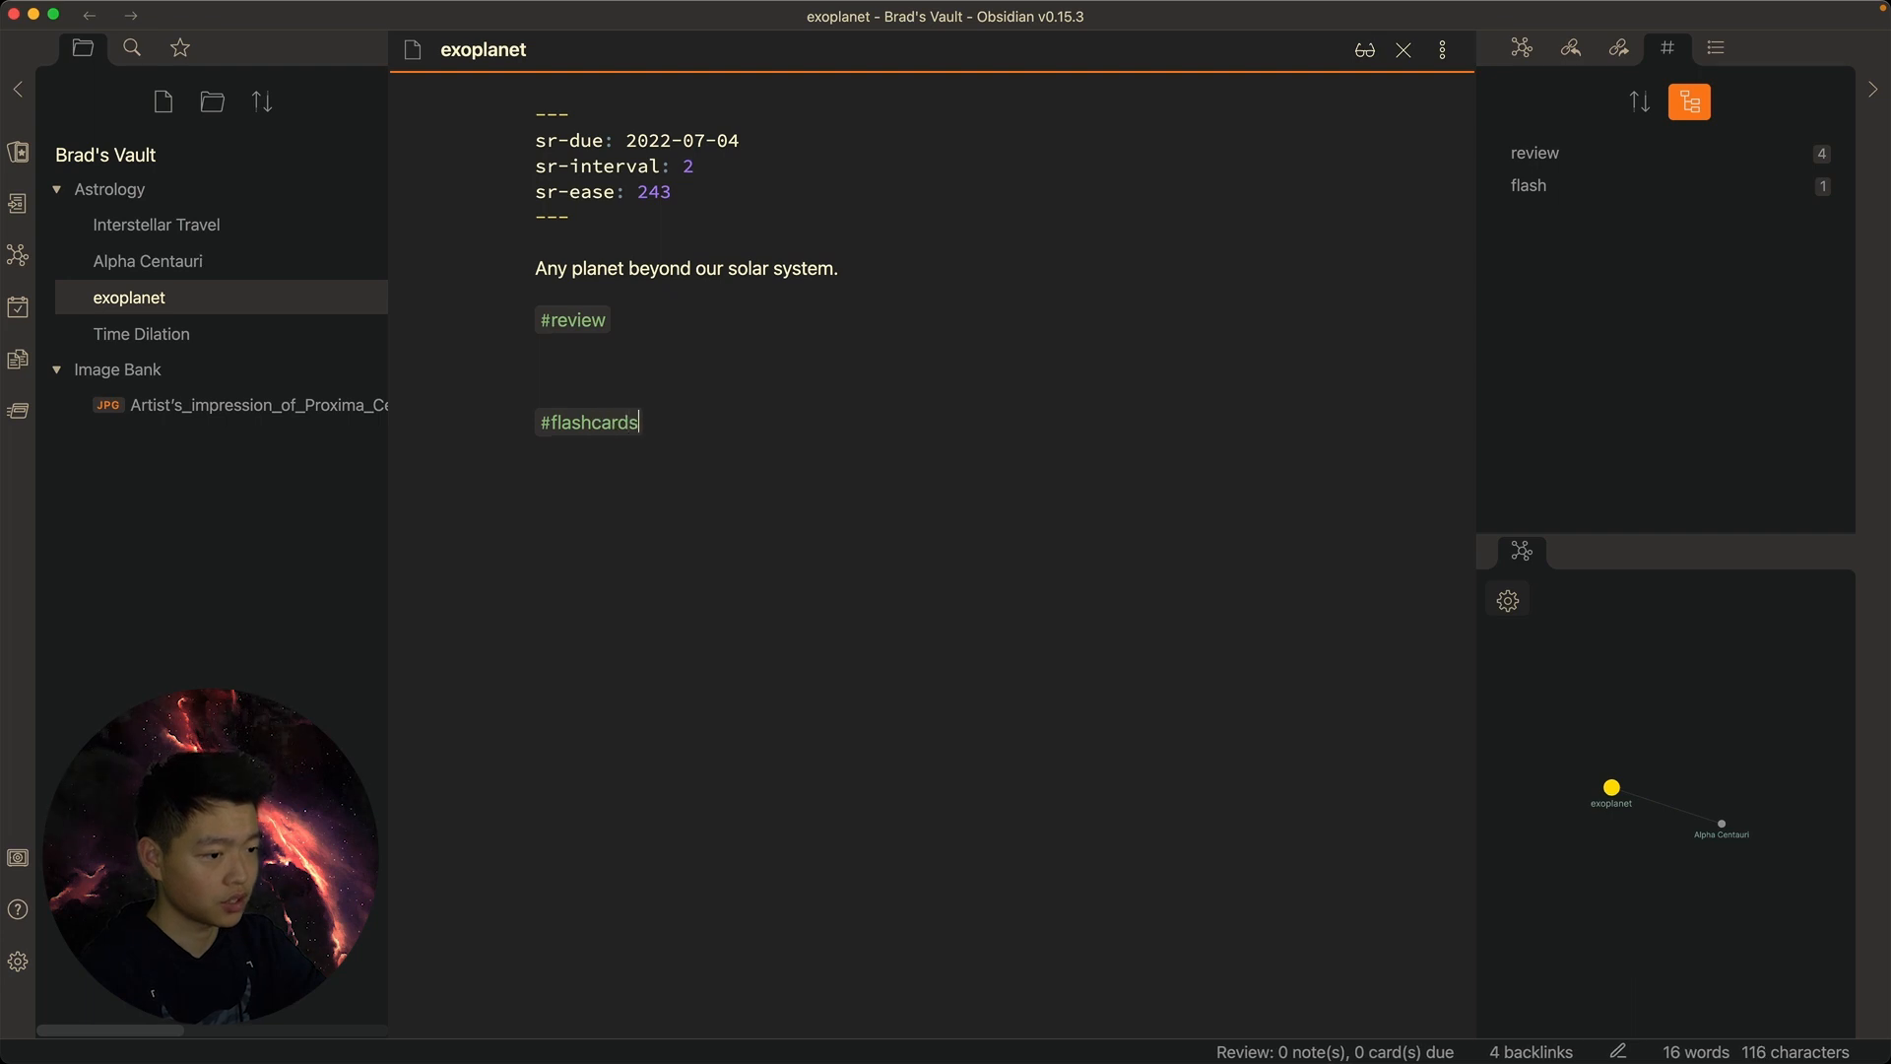
# Write the inline flashcard "What is our planet called::Earth" between the #review and #flashcards tags
pyautogui.click(637, 367)
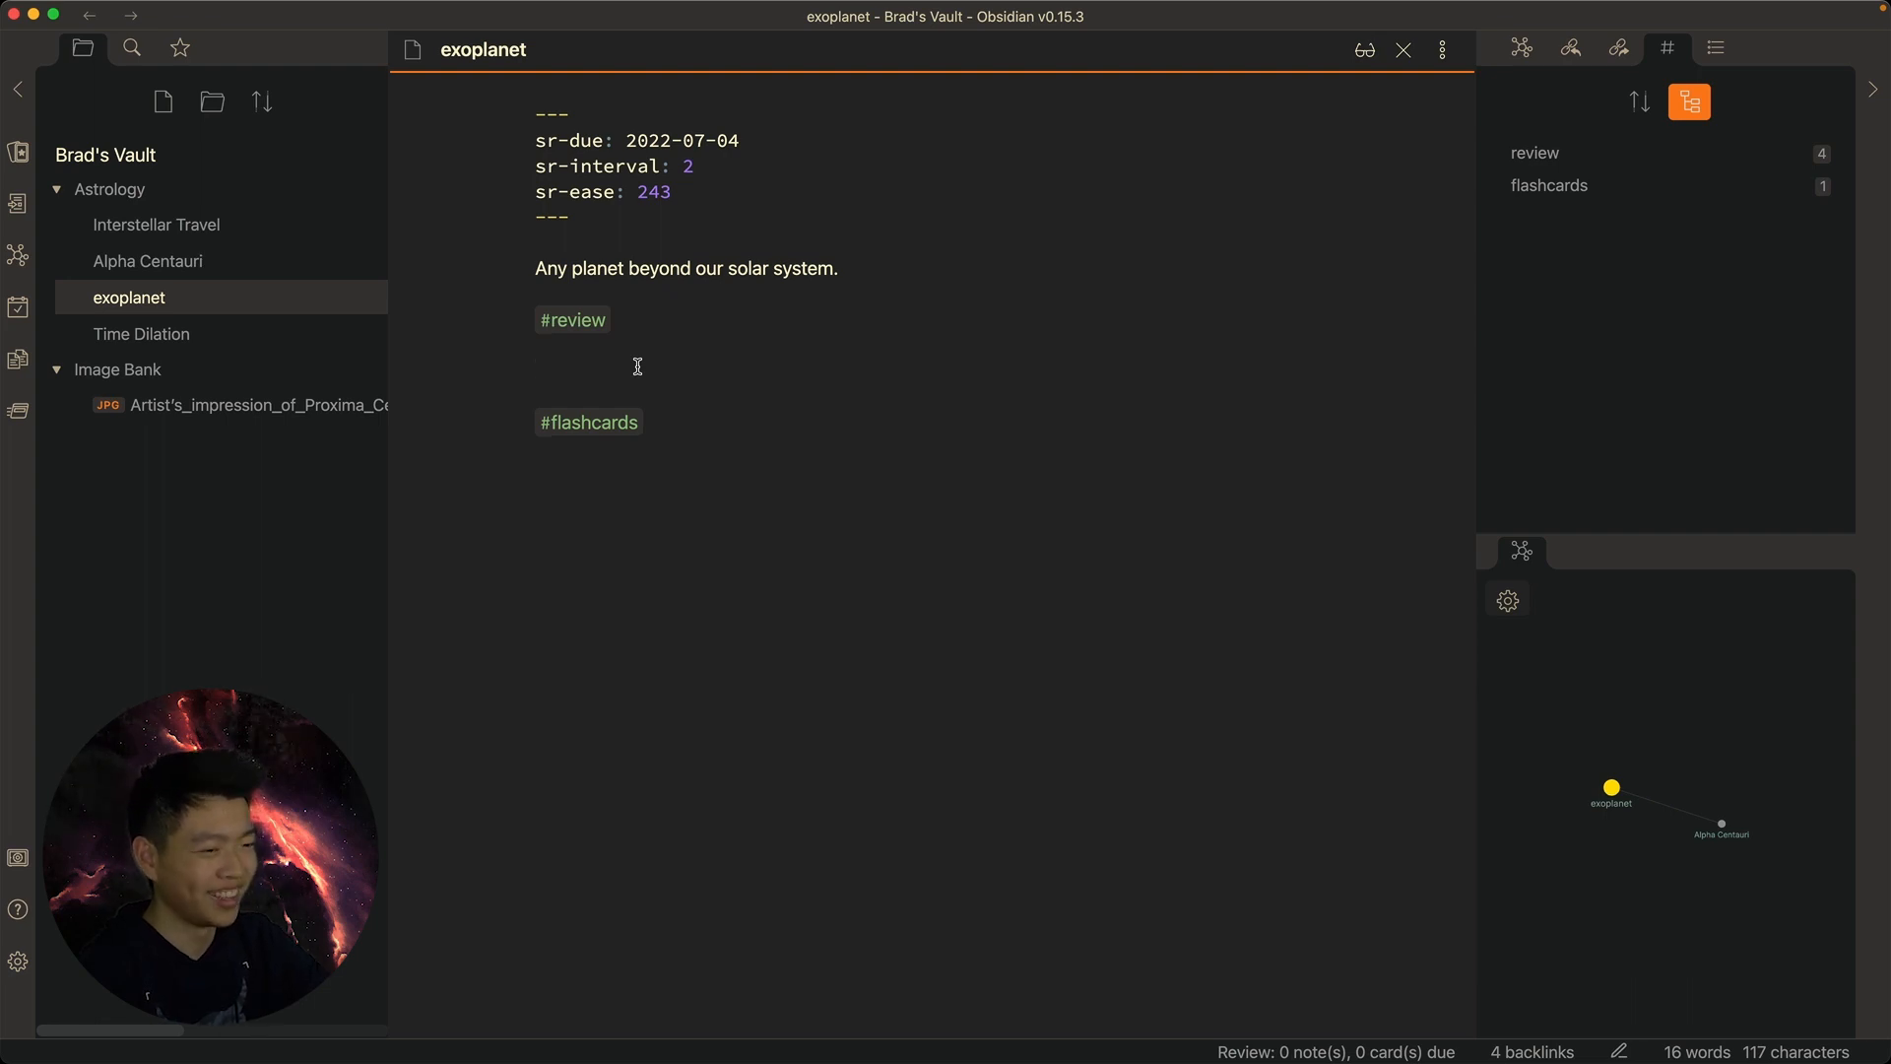
pyautogui.write('What')
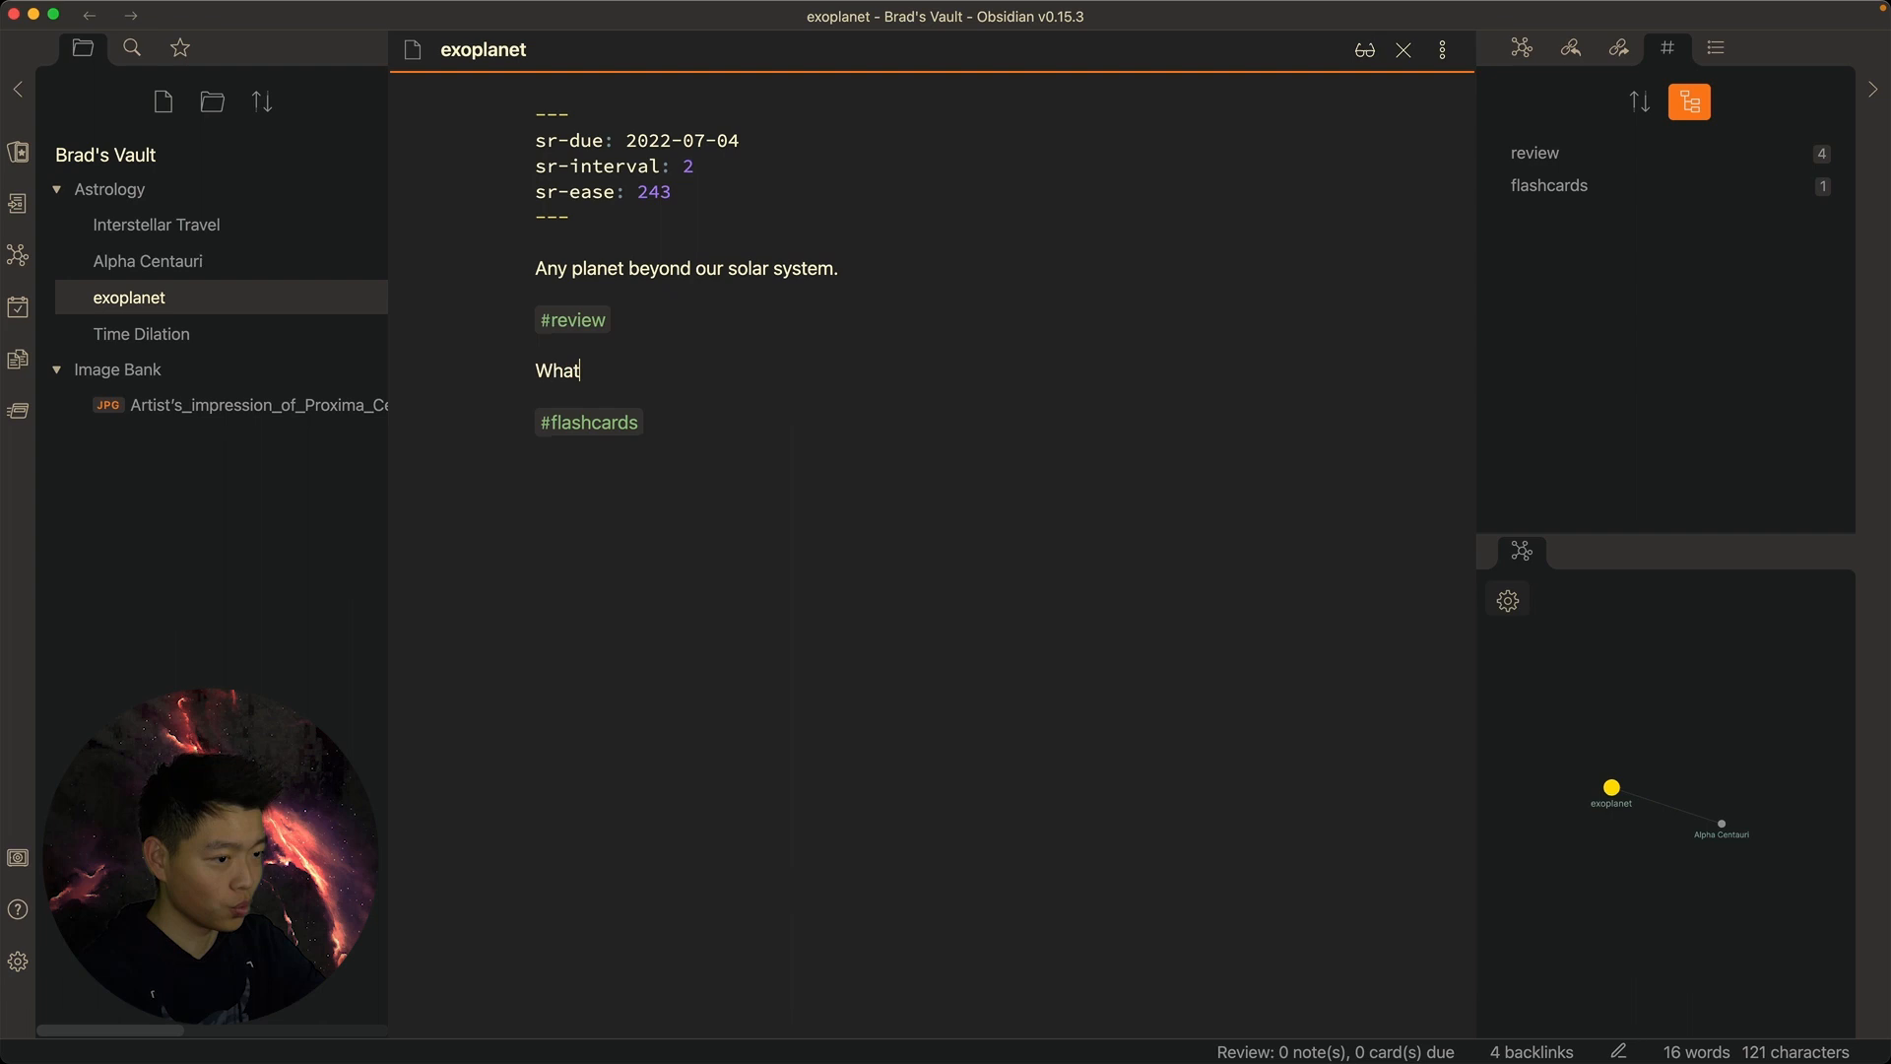
pyautogui.write(' is our planet cal')
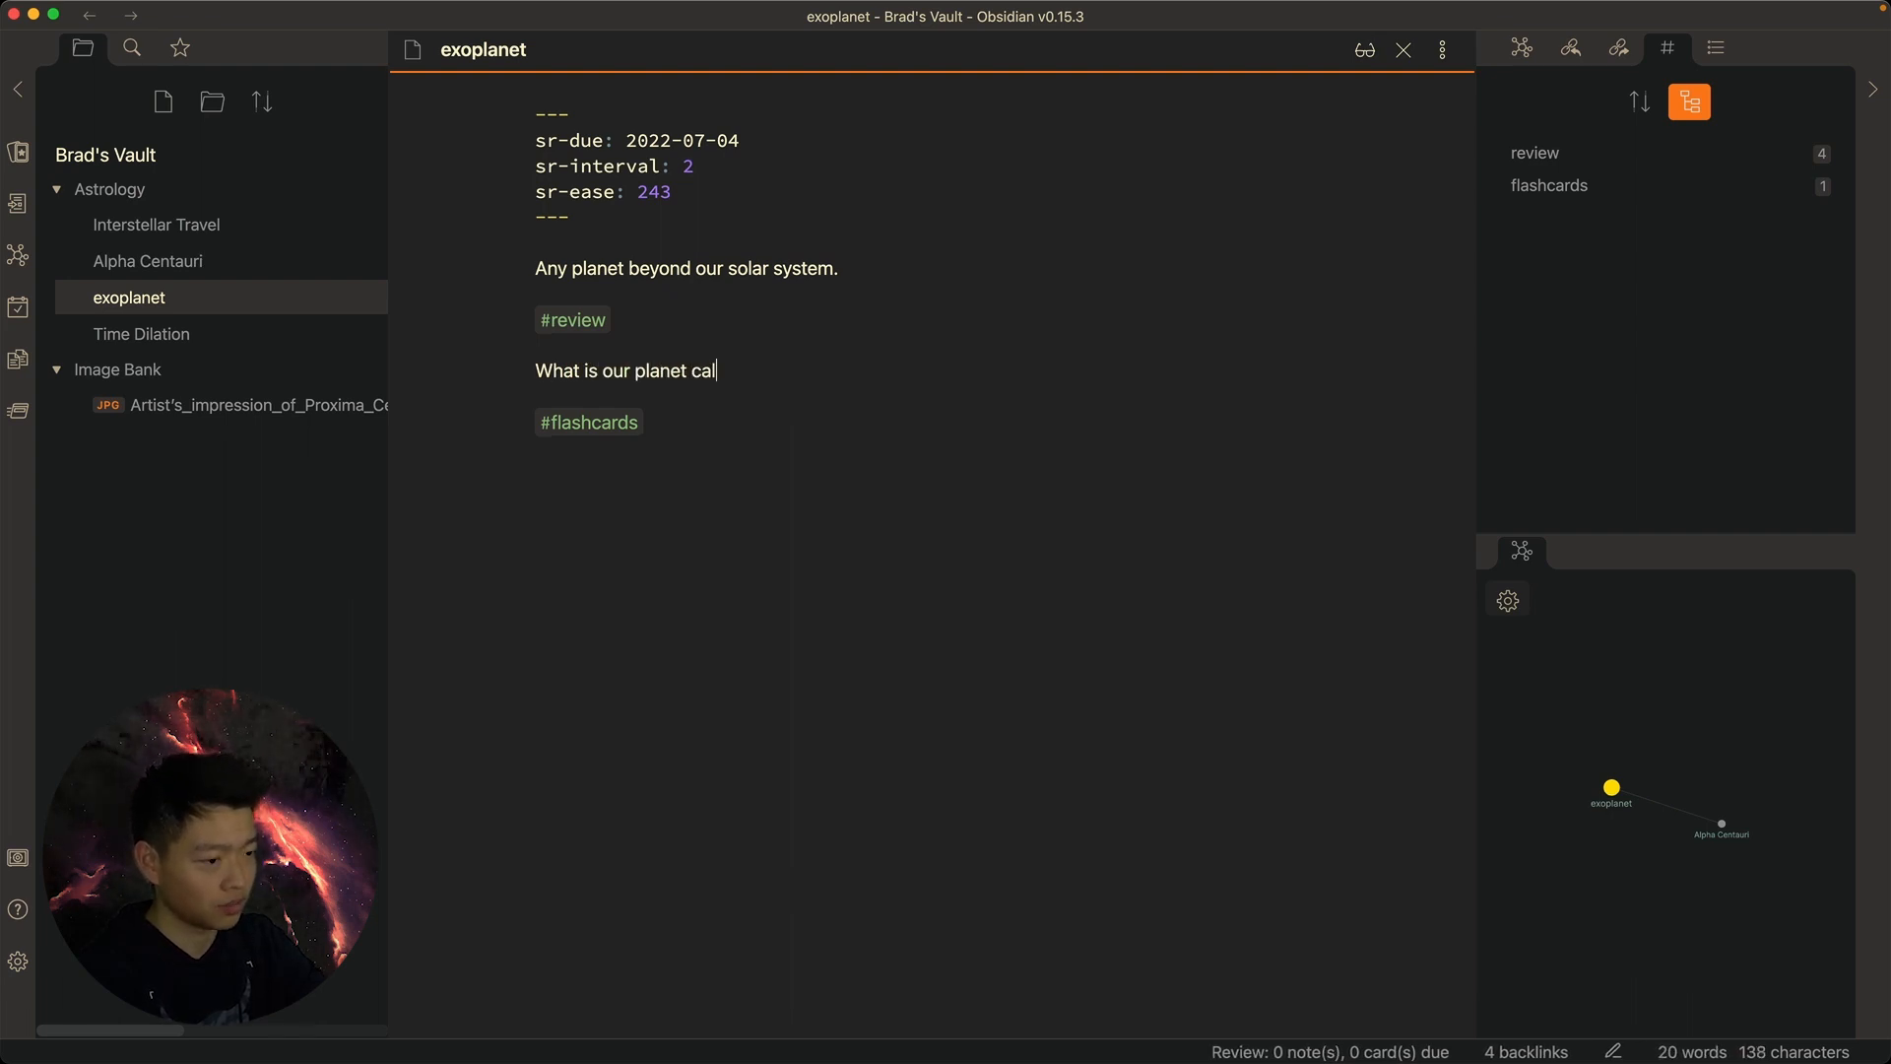
pyautogui.write('led::')
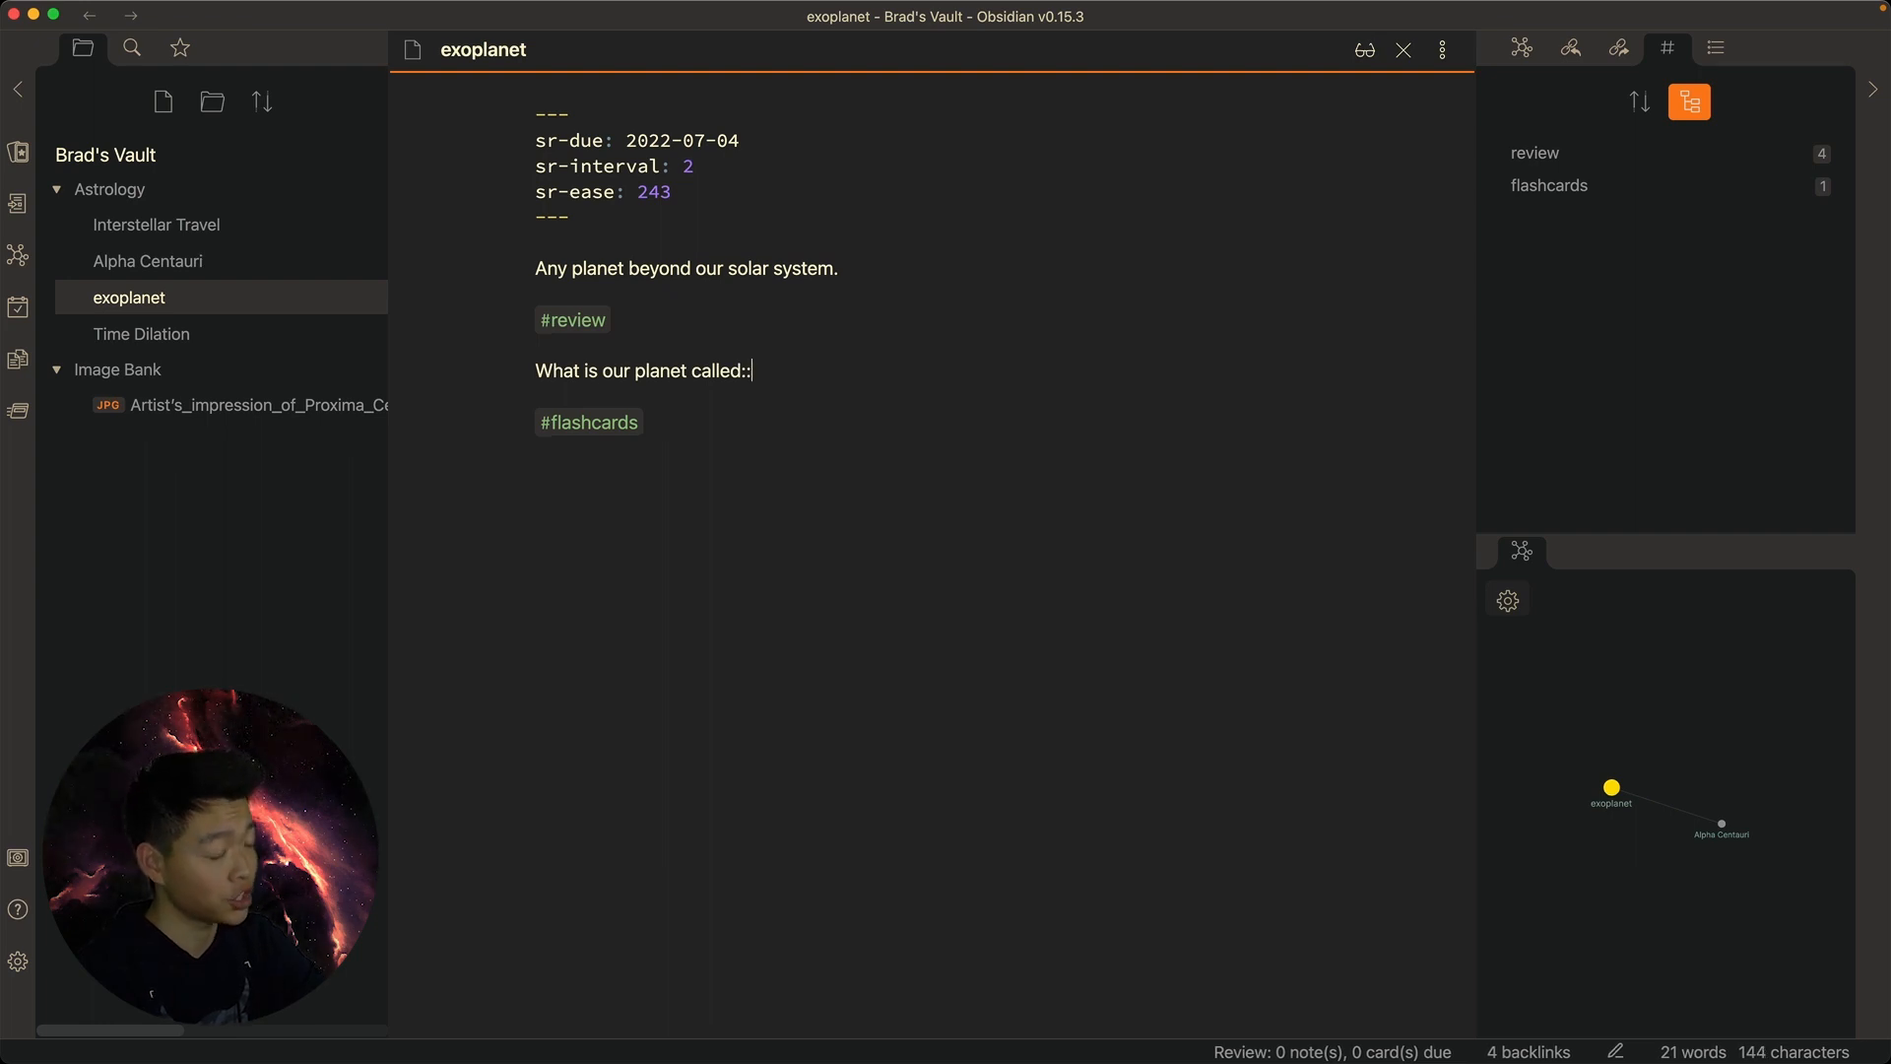
pyautogui.moveTo(752, 368); pyautogui.dragTo(744, 368)
pyautogui.click(773, 366)
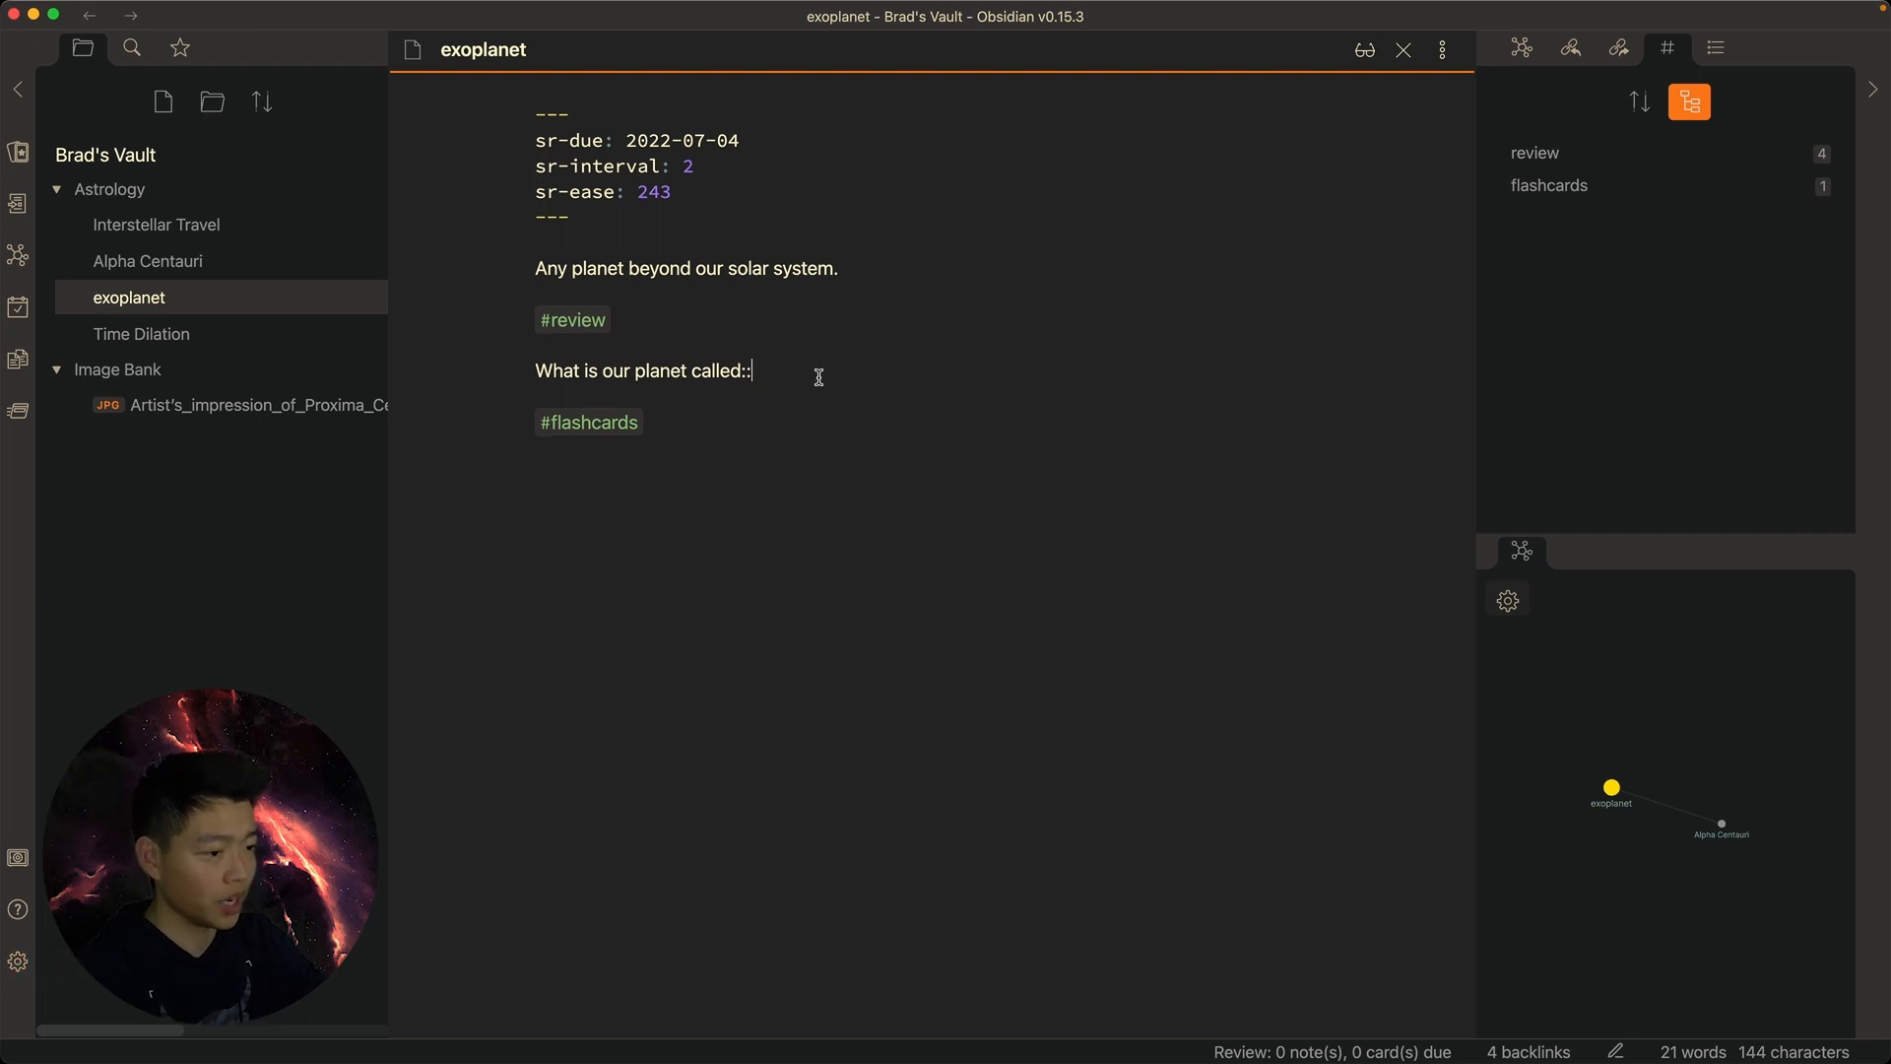
pyautogui.write('Earth')
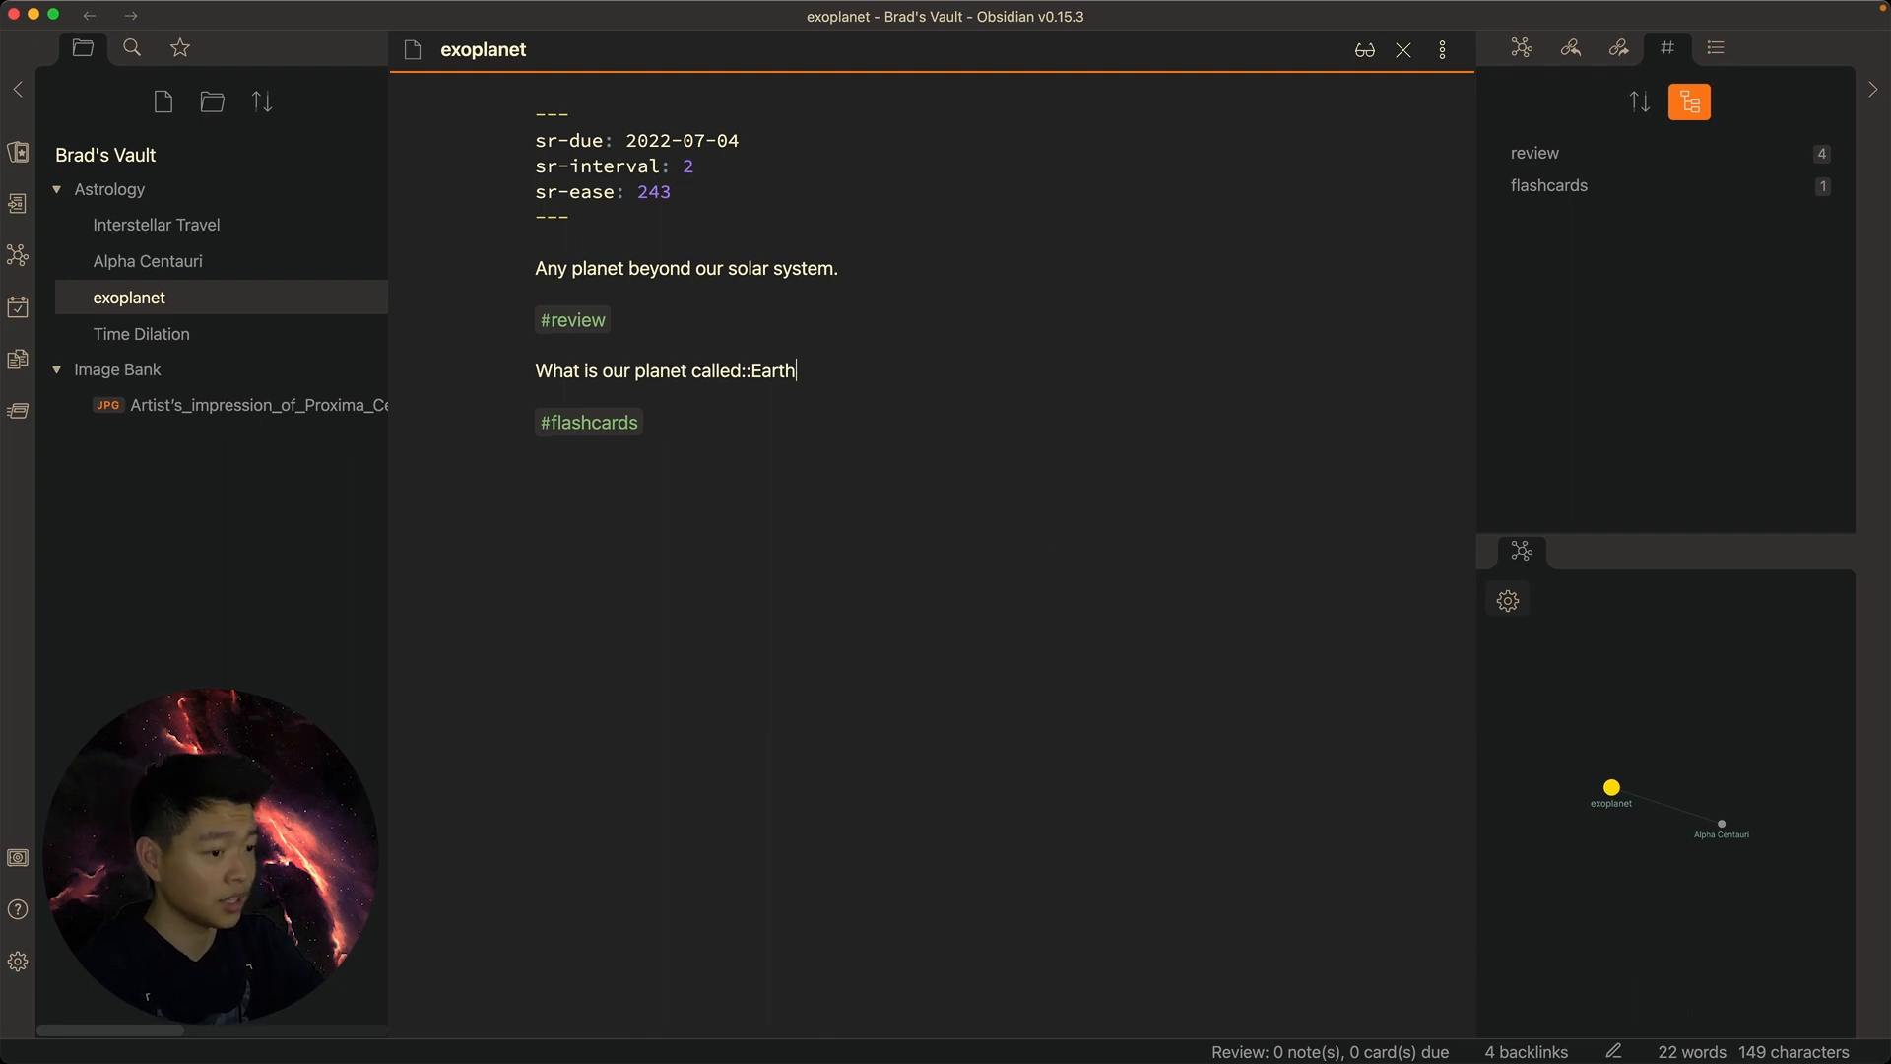
# Add a second inline flashcard, "Who are the cuttest cats on earth::Sherl and Mori", below the planet card, followed by a new line
pyautogui.press('Return')
pyautogui.write('Who are the cuttest cats on earth:')
pyautogui.press('BackSpace')
pyautogui.write(':Sherl and Mori')
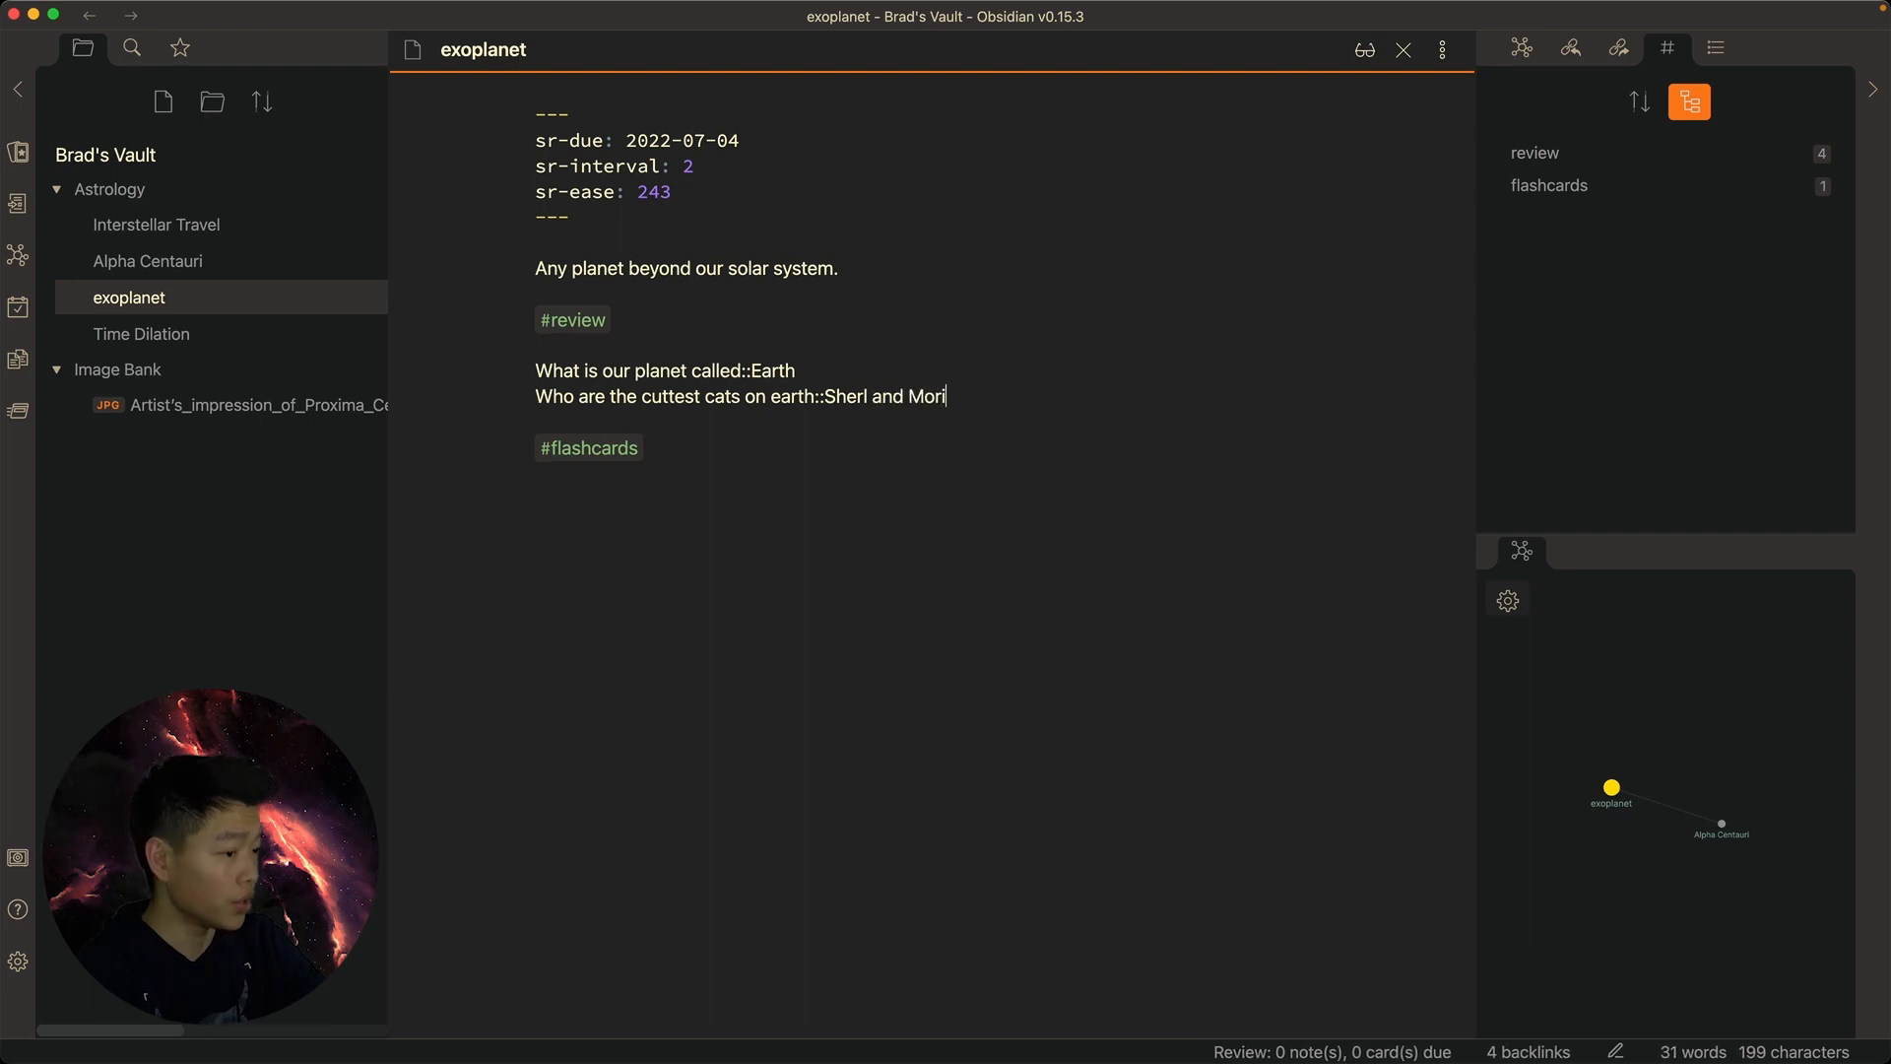
pyautogui.press('Return')
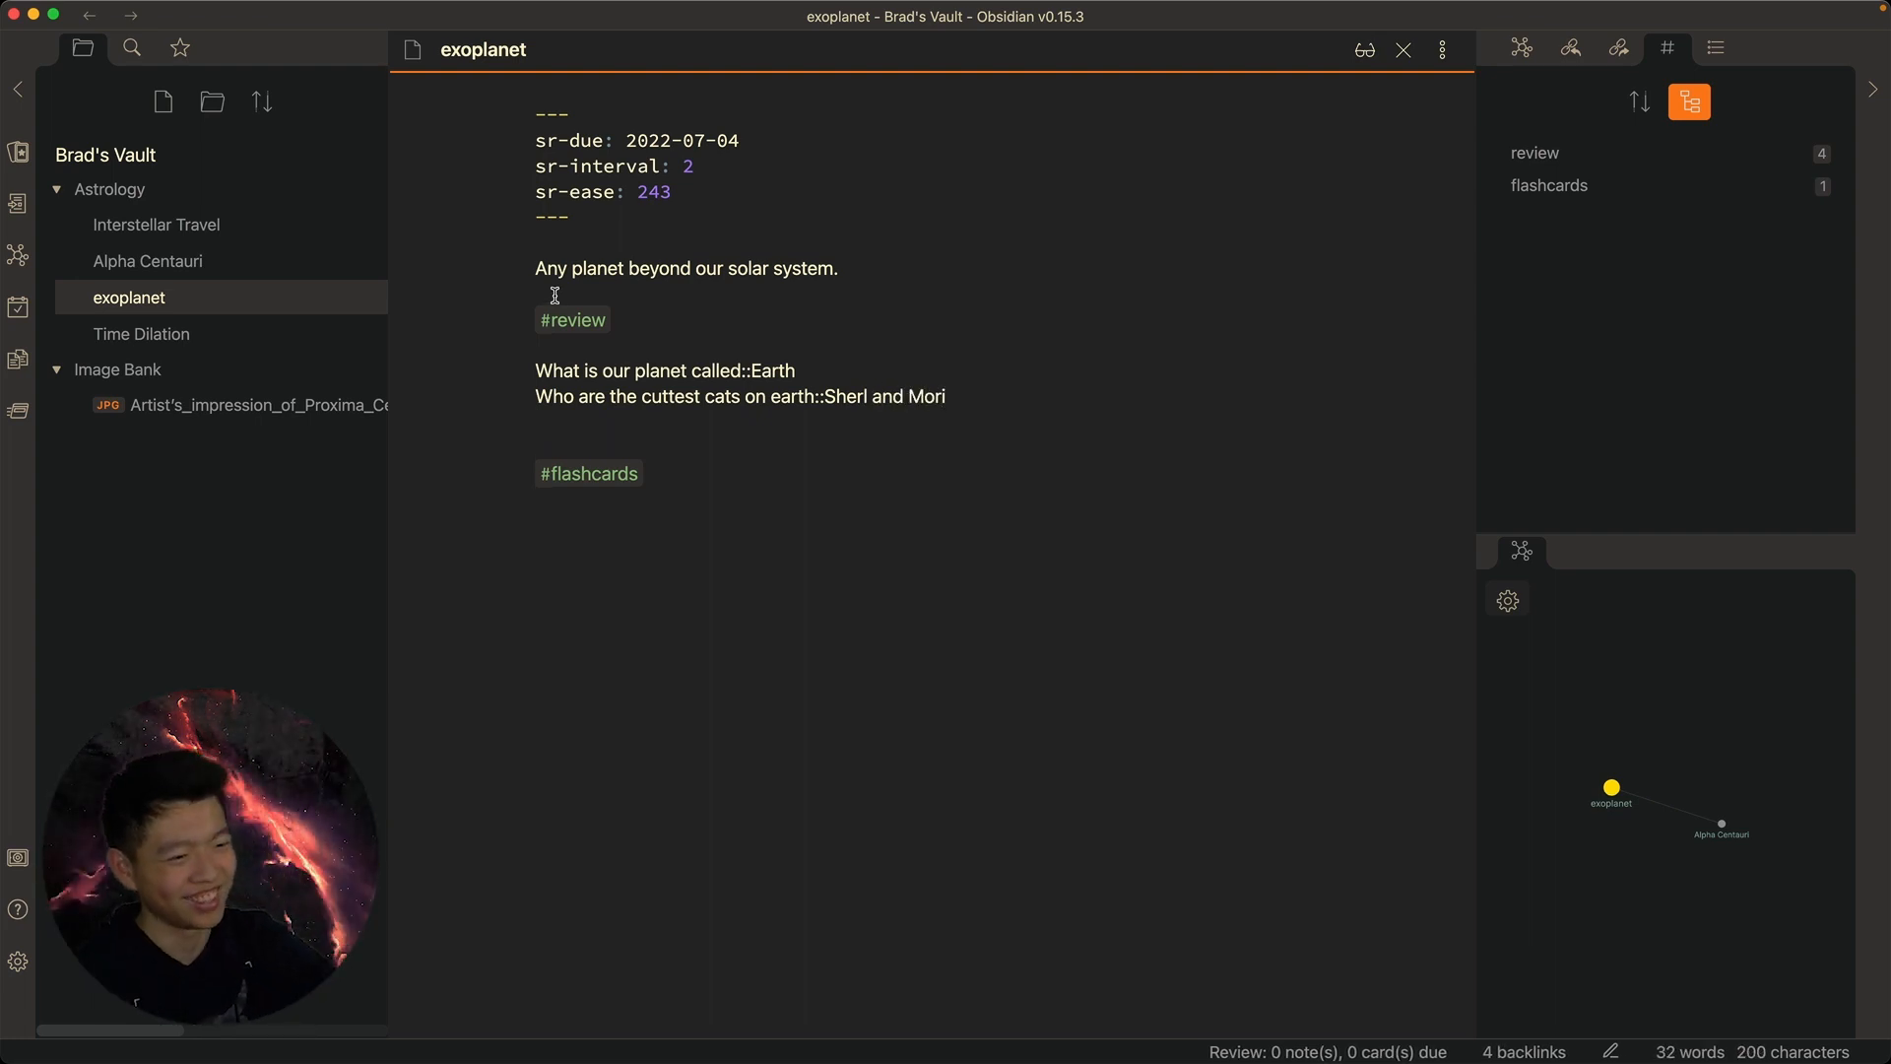
# Review the flashcards deck, rating the planet card Good and the cats card Easy, and close the deck overview
pyautogui.click(19, 152)
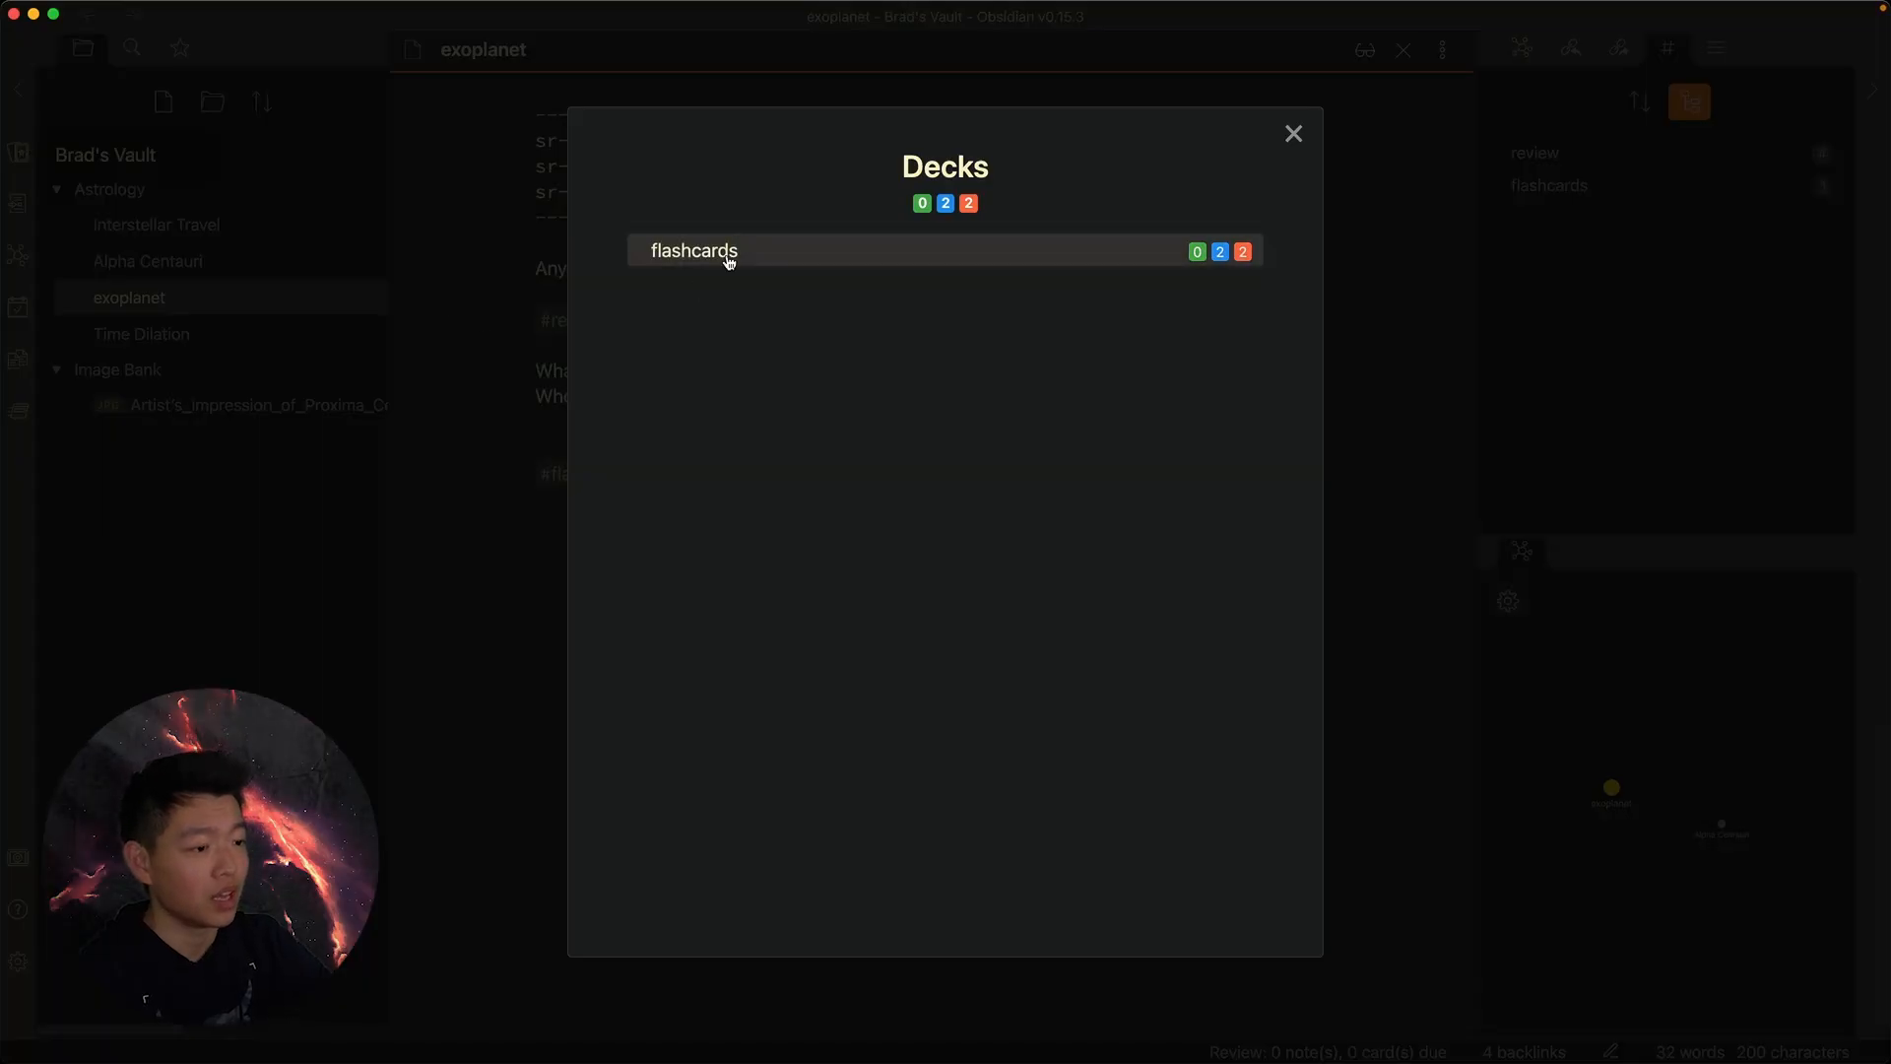
pyautogui.click(783, 258)
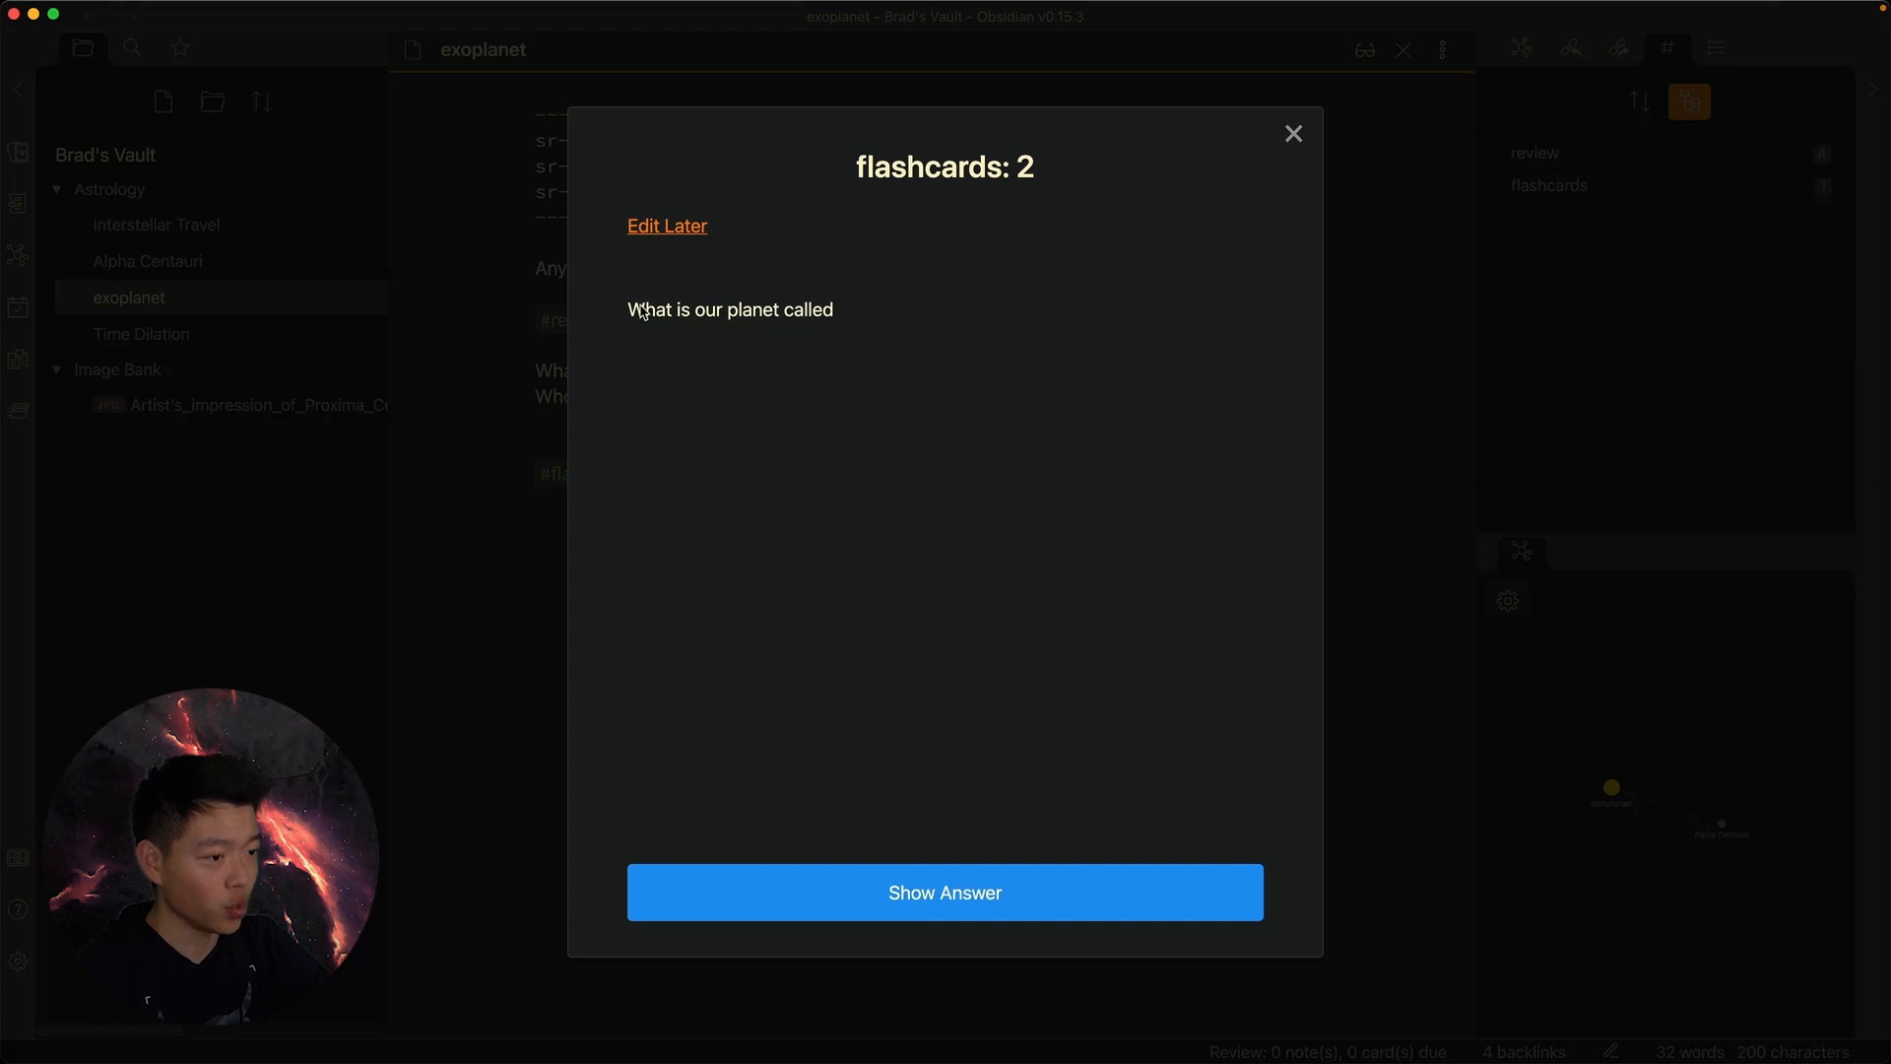
pyautogui.click(985, 881)
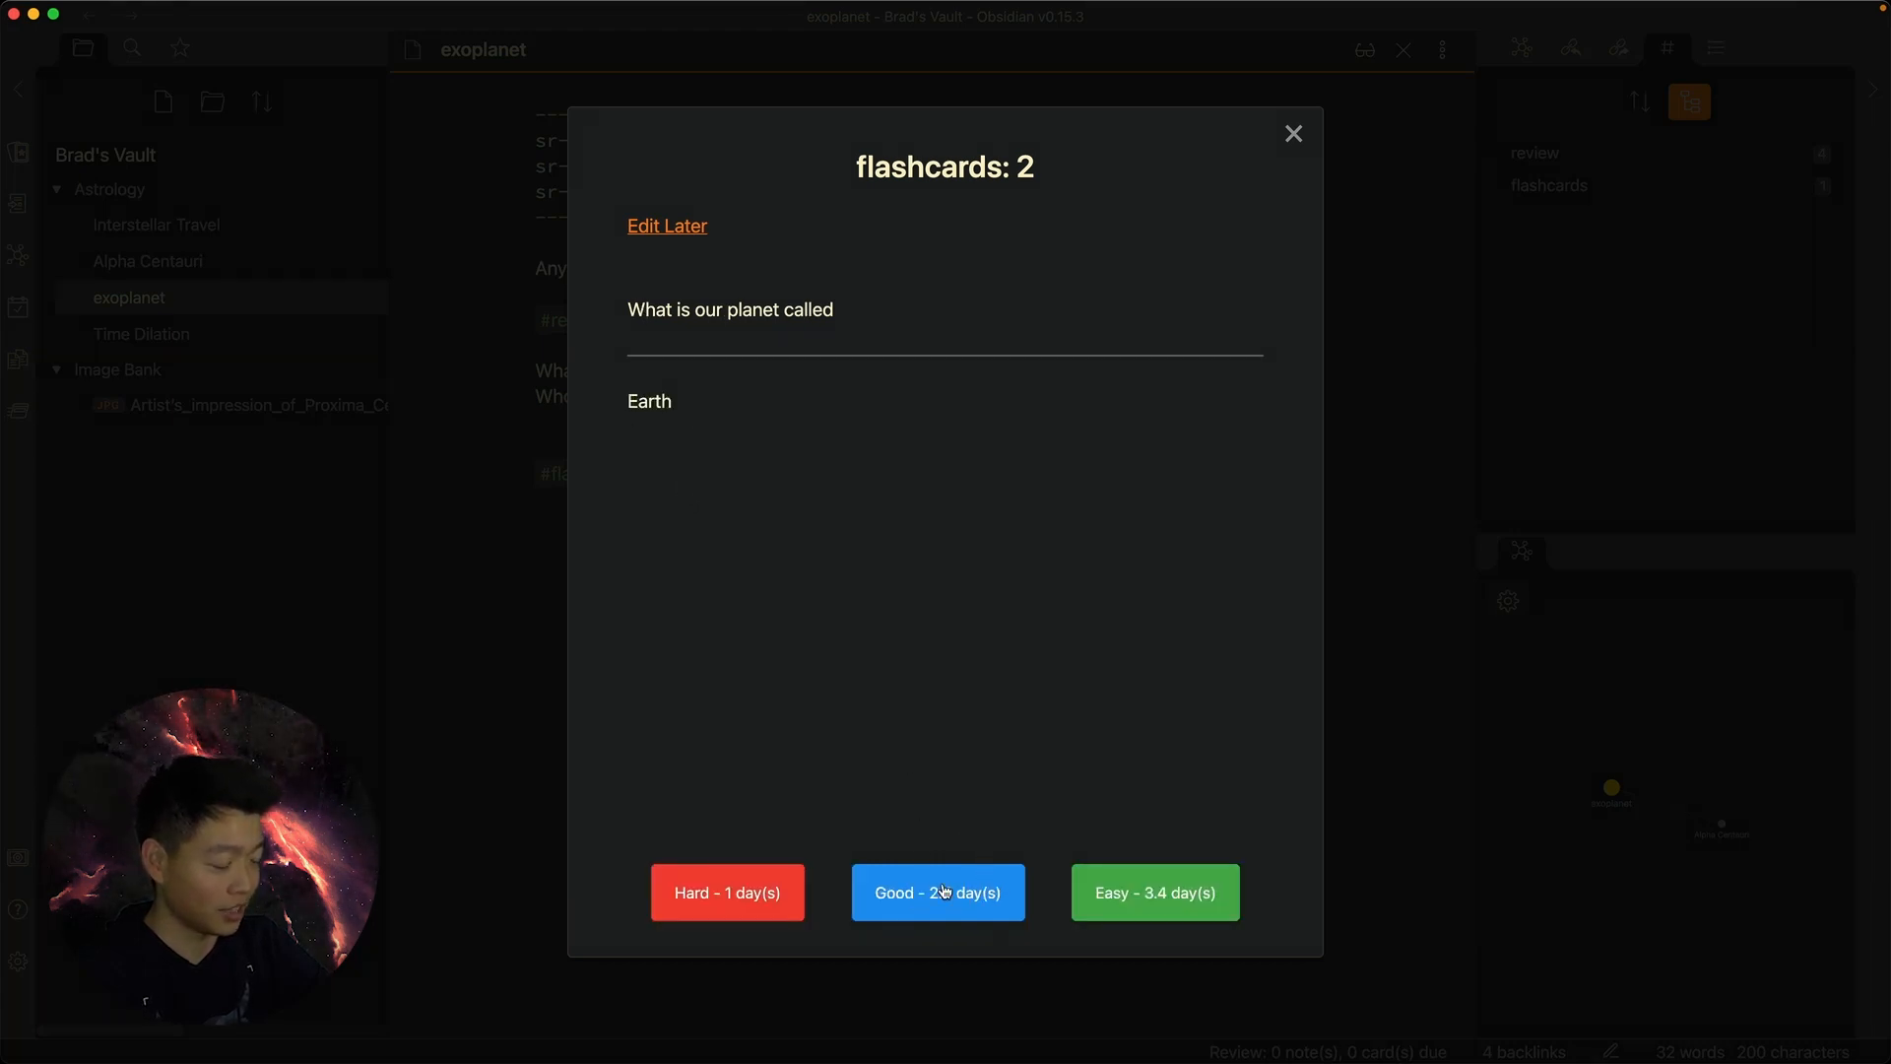
pyautogui.click(945, 892)
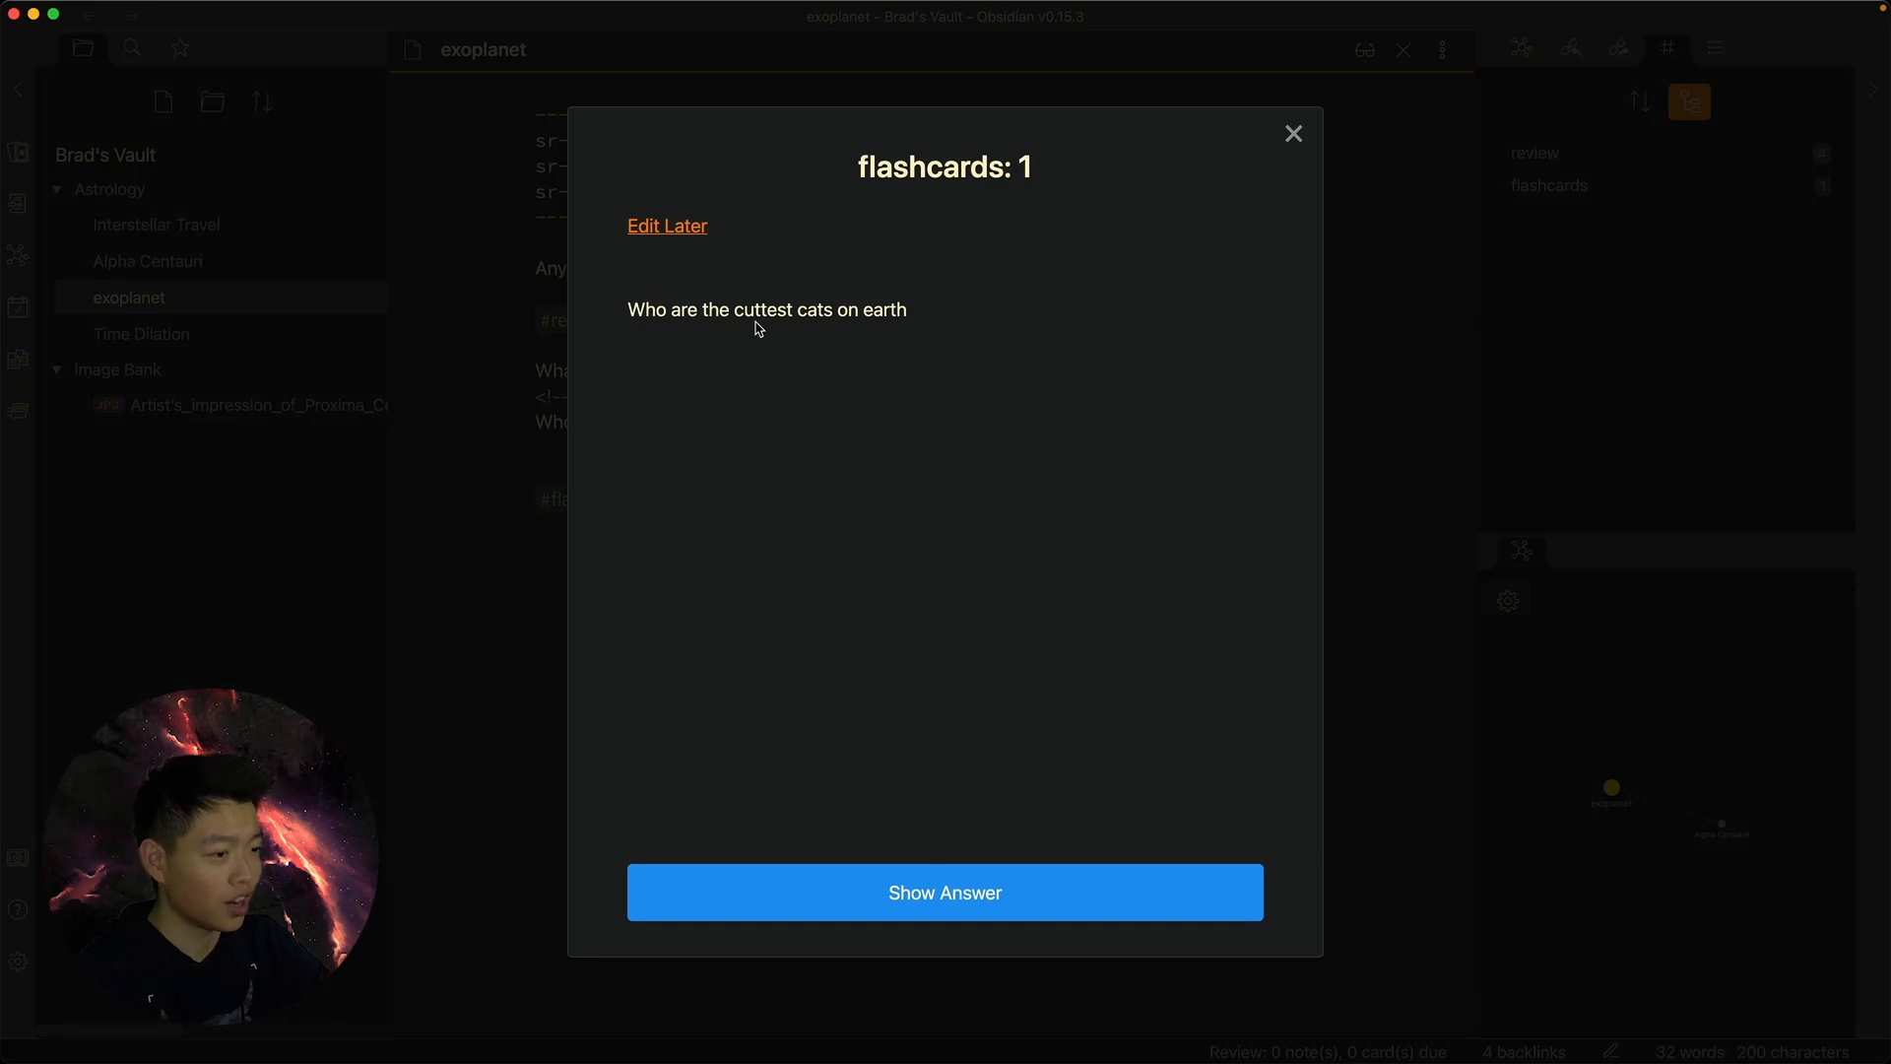
pyautogui.click(977, 894)
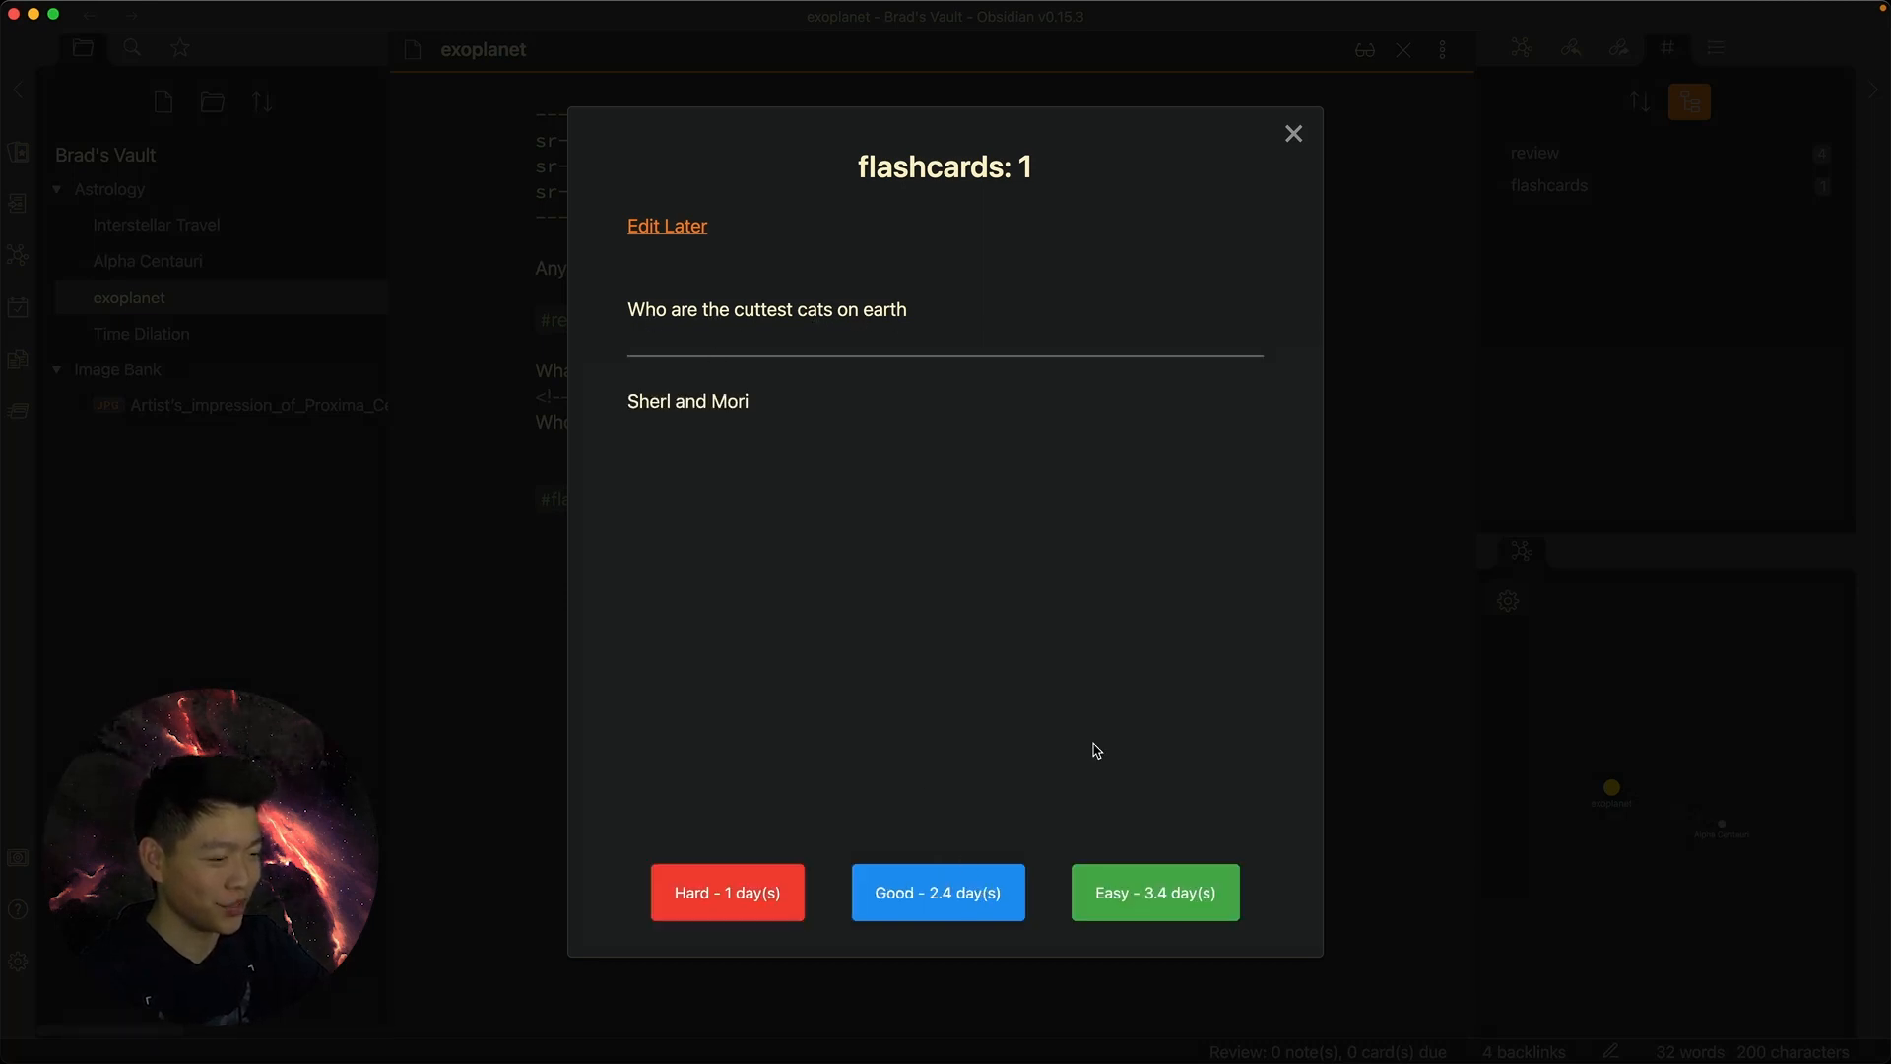
pyautogui.click(1224, 913)
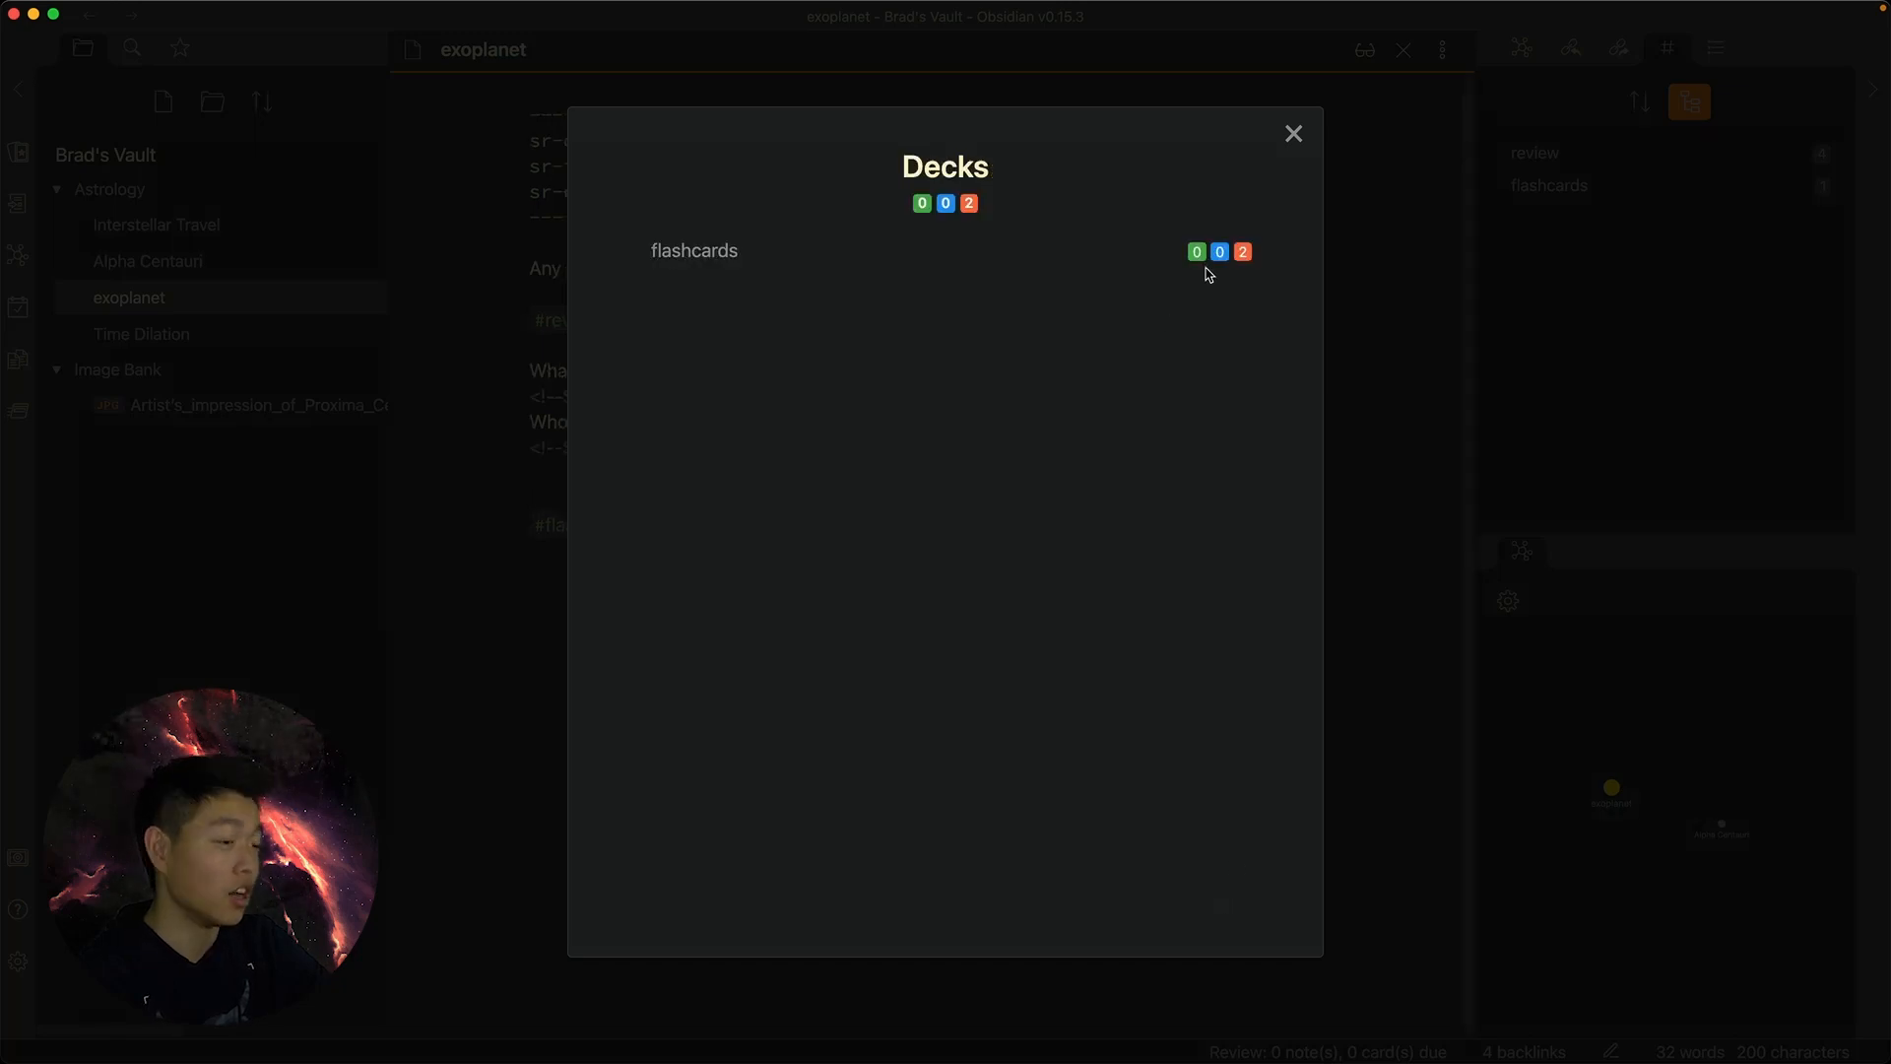
pyautogui.press('Escape')
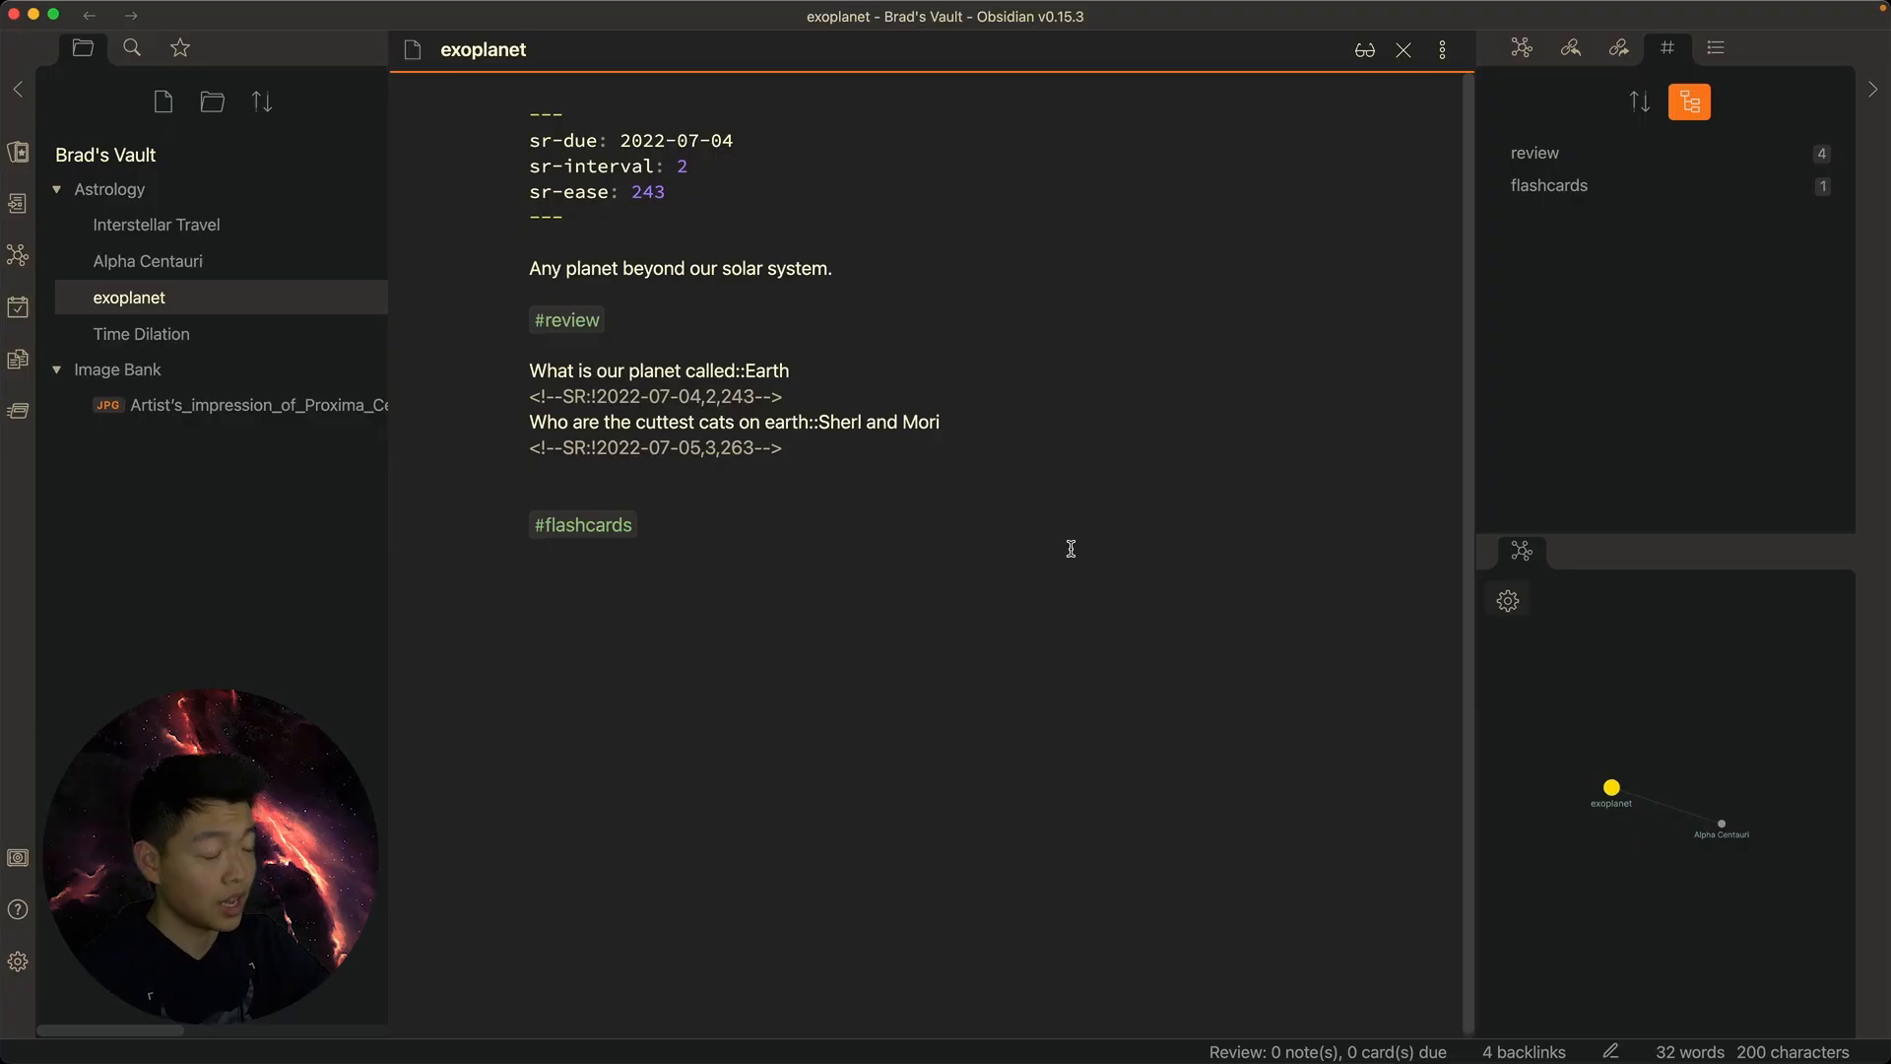
# Search the community plugins for "anki" and open the Obsidian_to_Anki plugin's details
pyautogui.click(17, 962)
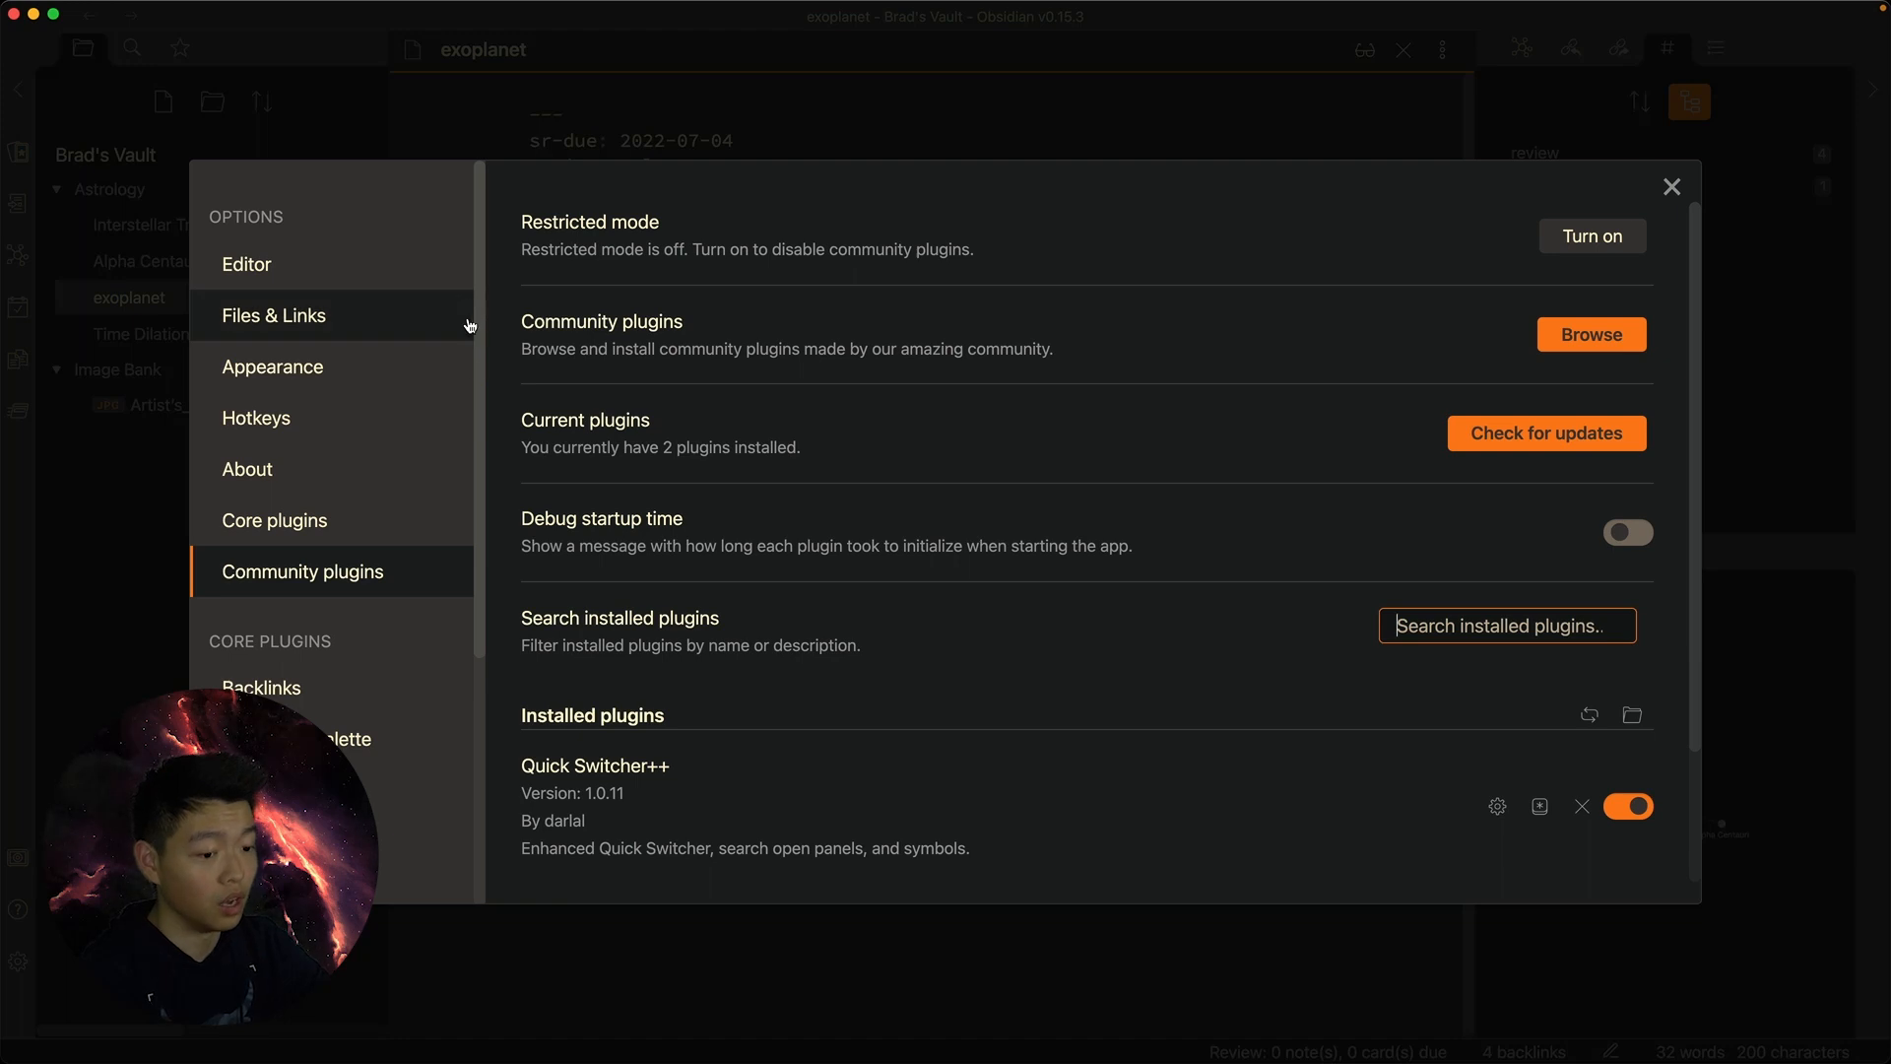
pyautogui.click(1550, 340)
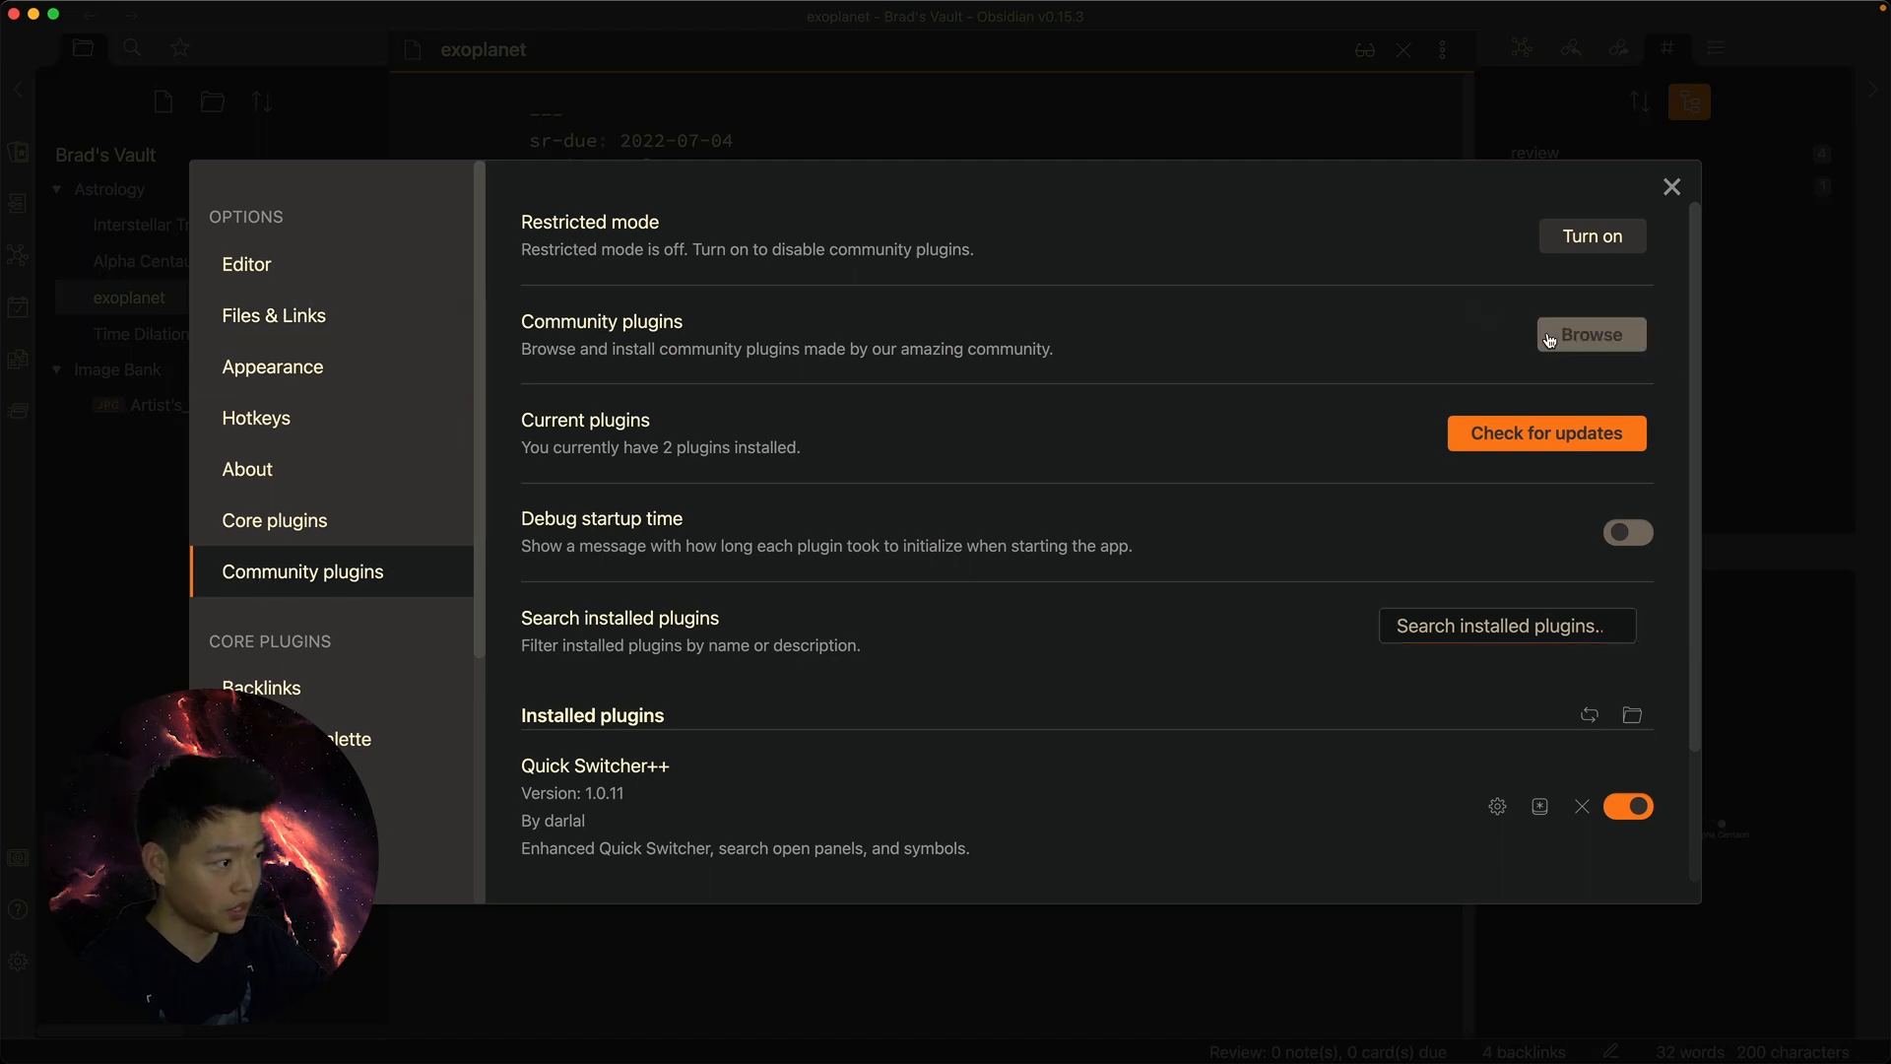
pyautogui.write('anki')
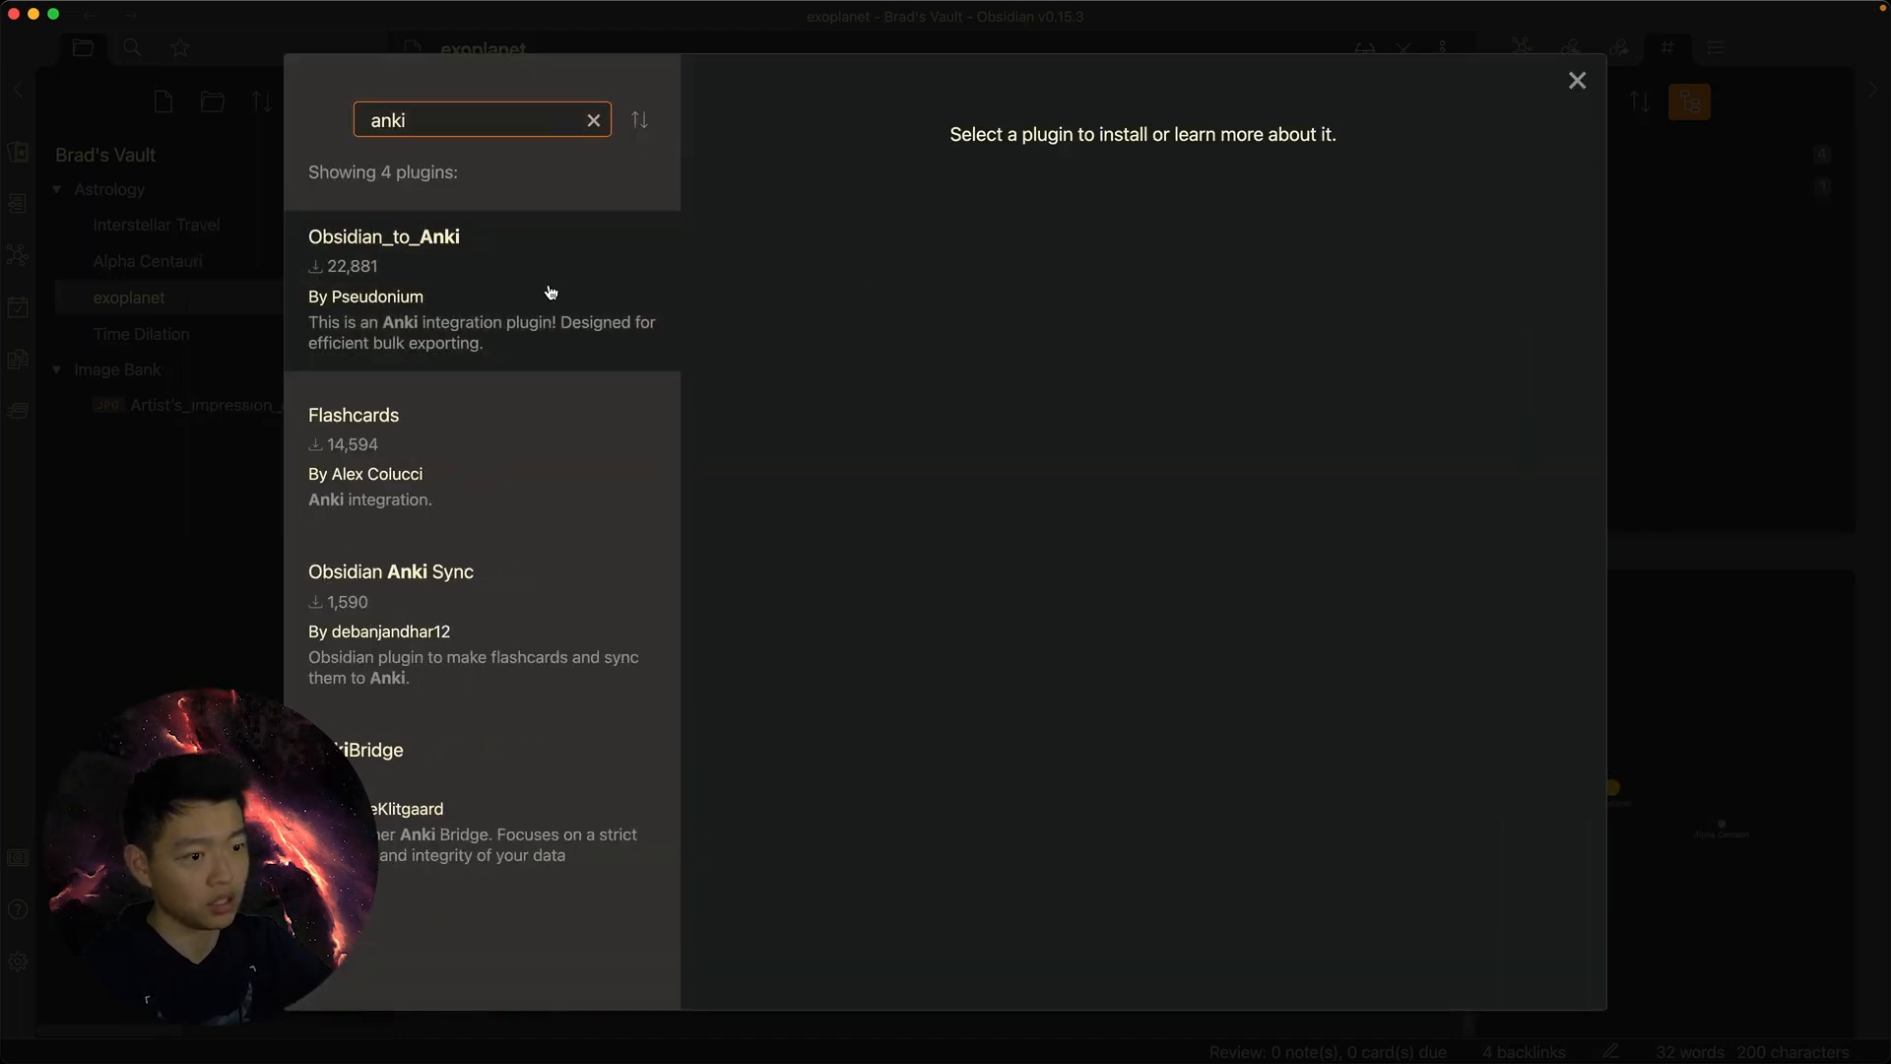
pyautogui.click(554, 286)
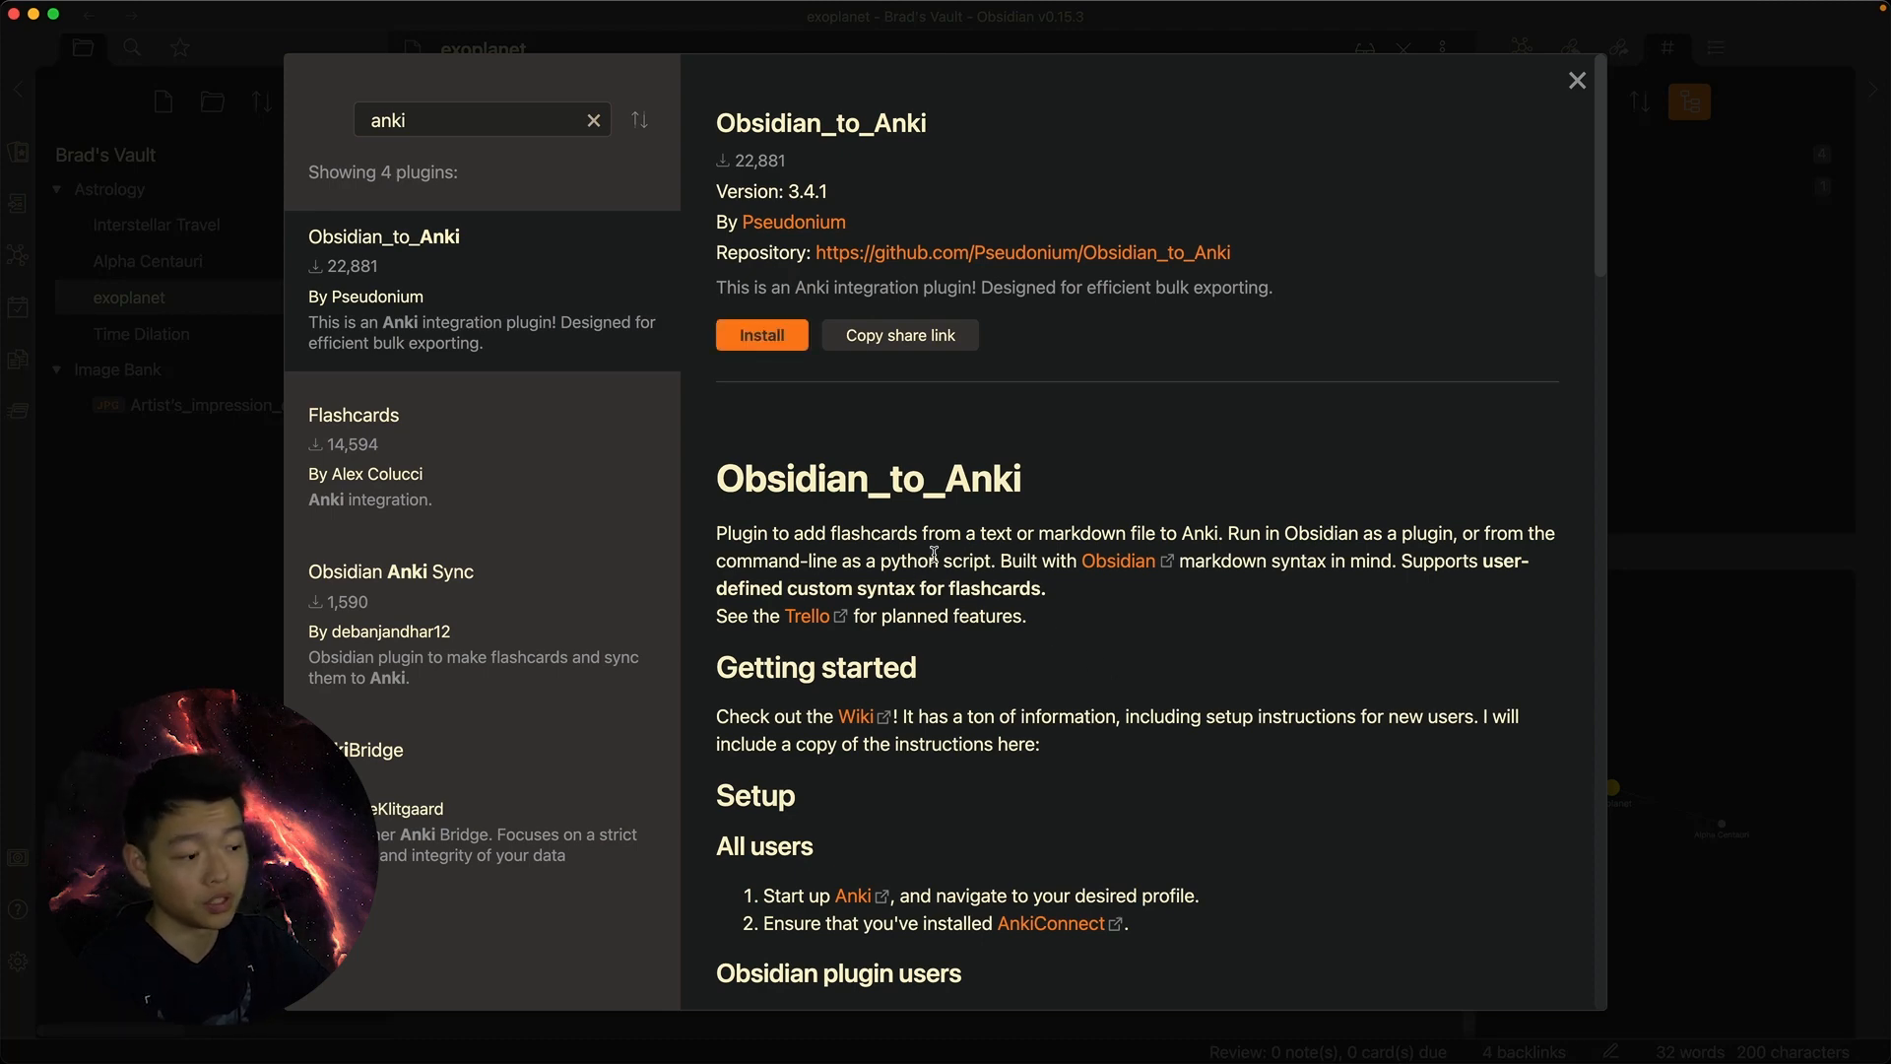
# Close the Anki plugin details, find Advanced Tables with the search "advanc", install and enable it, and return to the exoplanet note
pyautogui.click(1777, 467)
pyautogui.click(1774, 468)
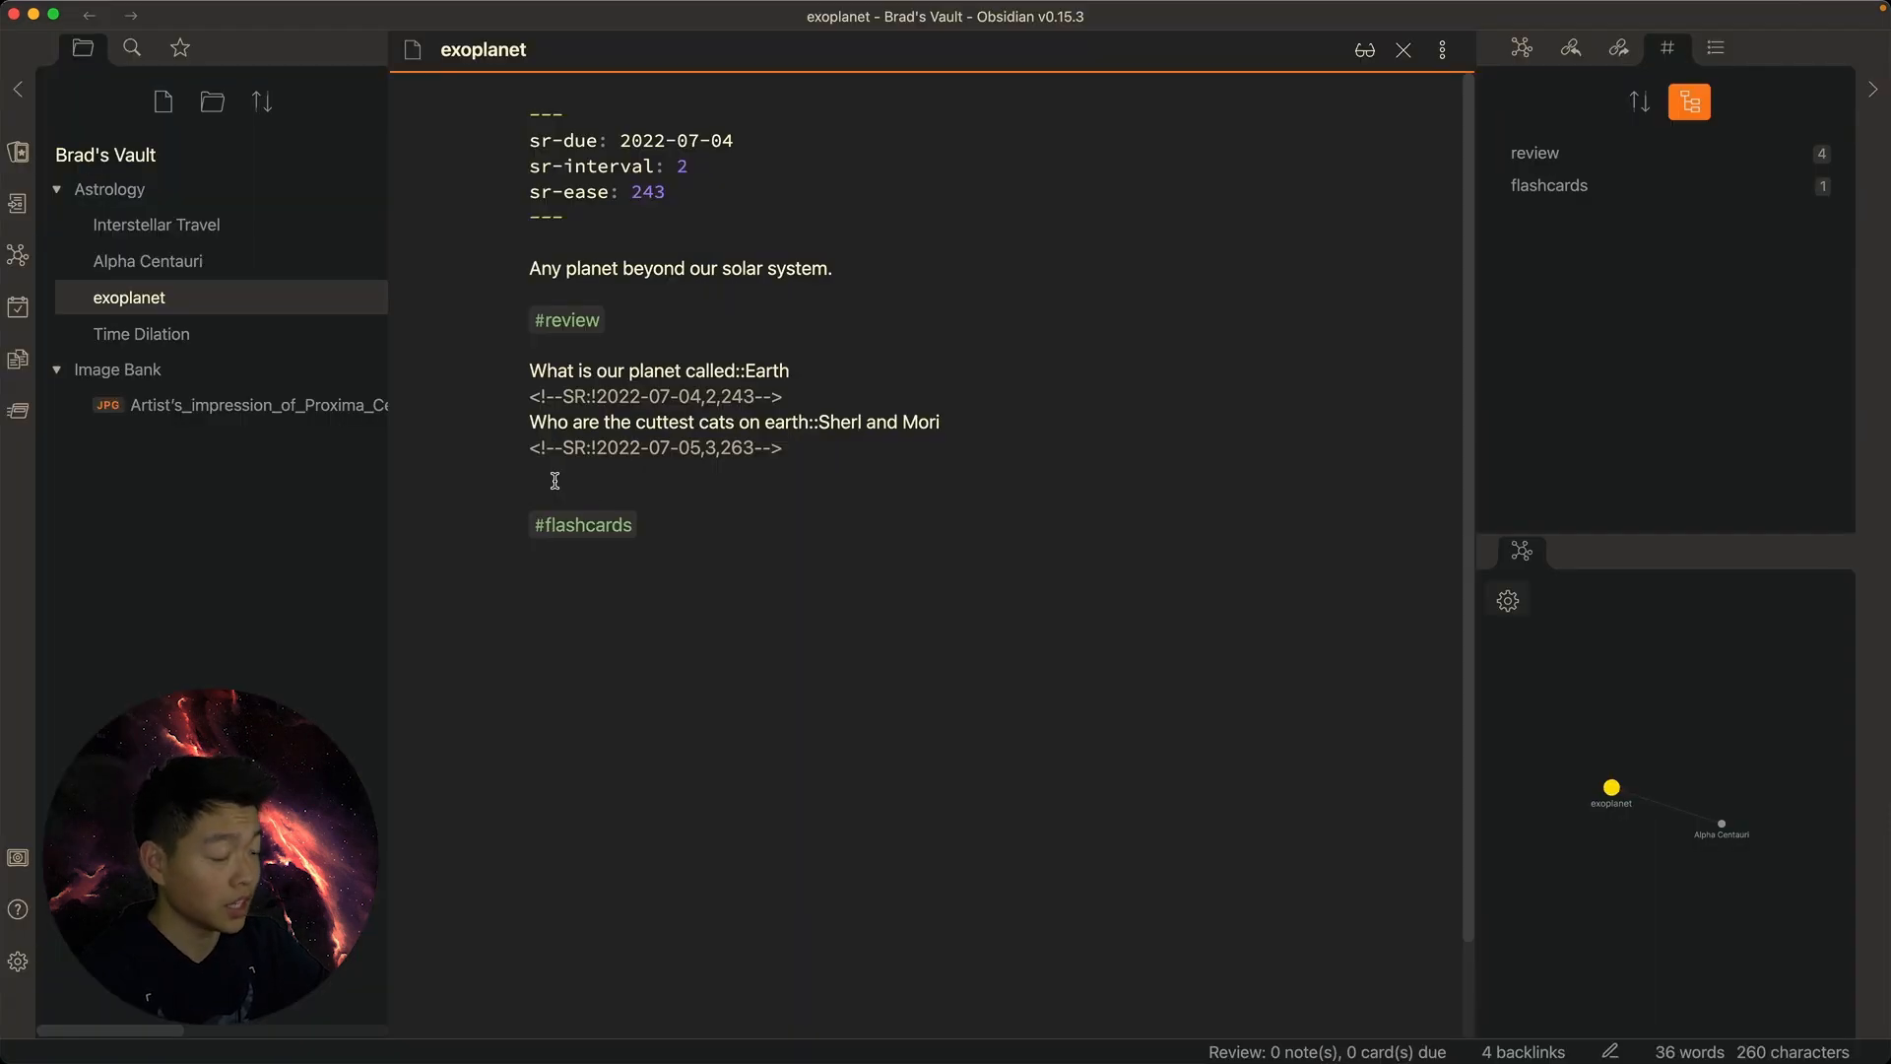
pyautogui.click(33, 963)
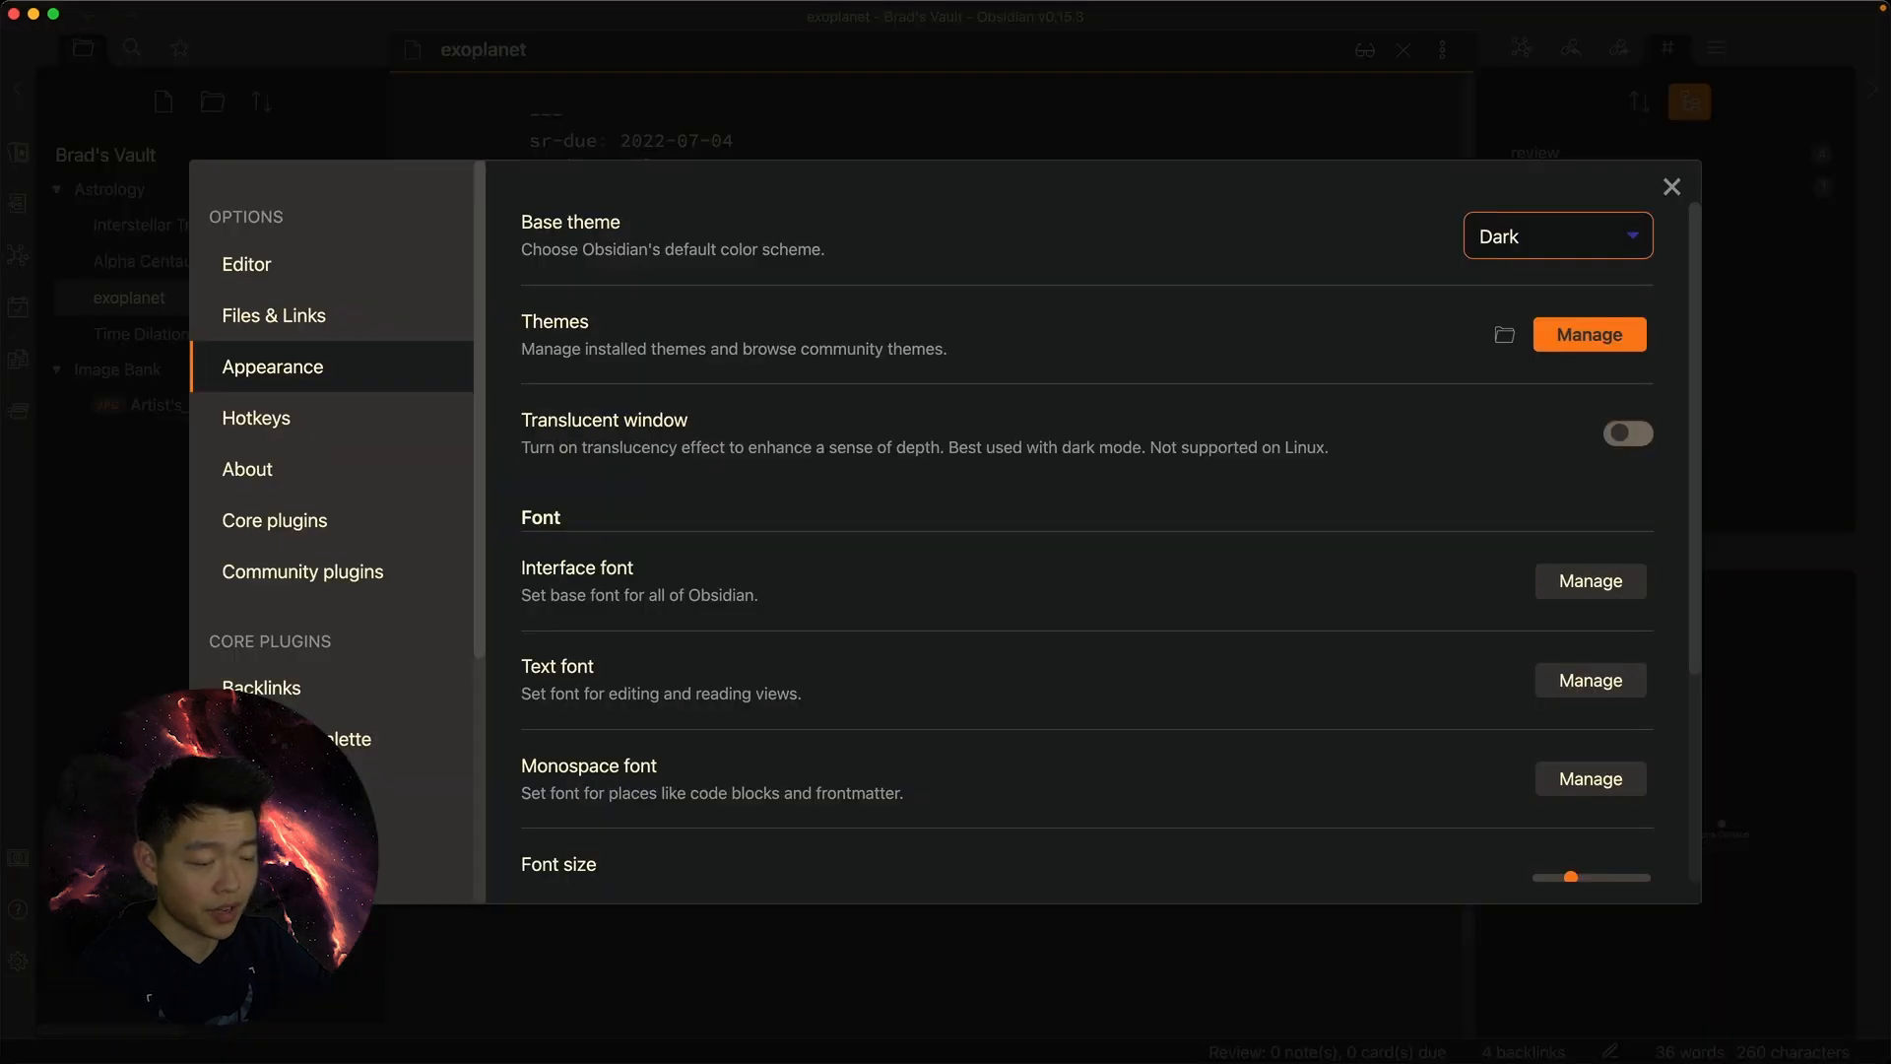
pyautogui.click(311, 595)
pyautogui.click(1543, 345)
pyautogui.write('advanc')
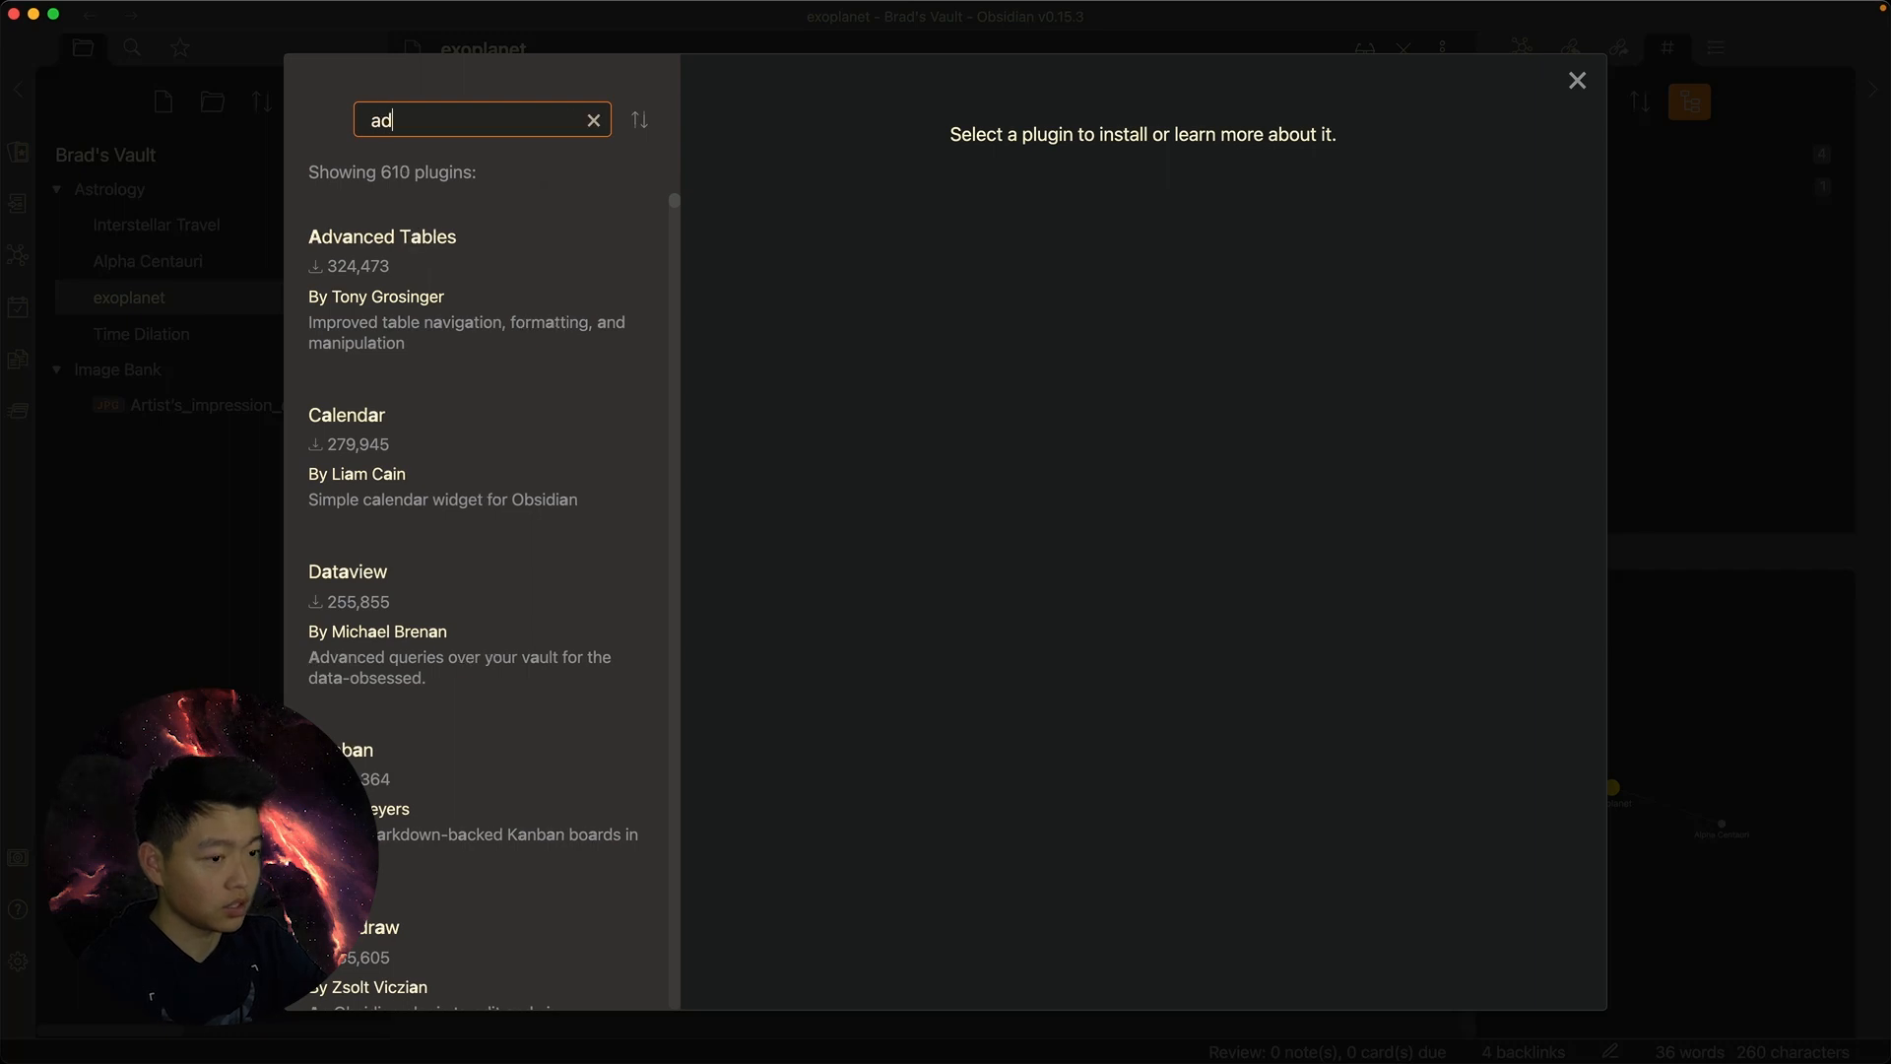
pyautogui.click(547, 272)
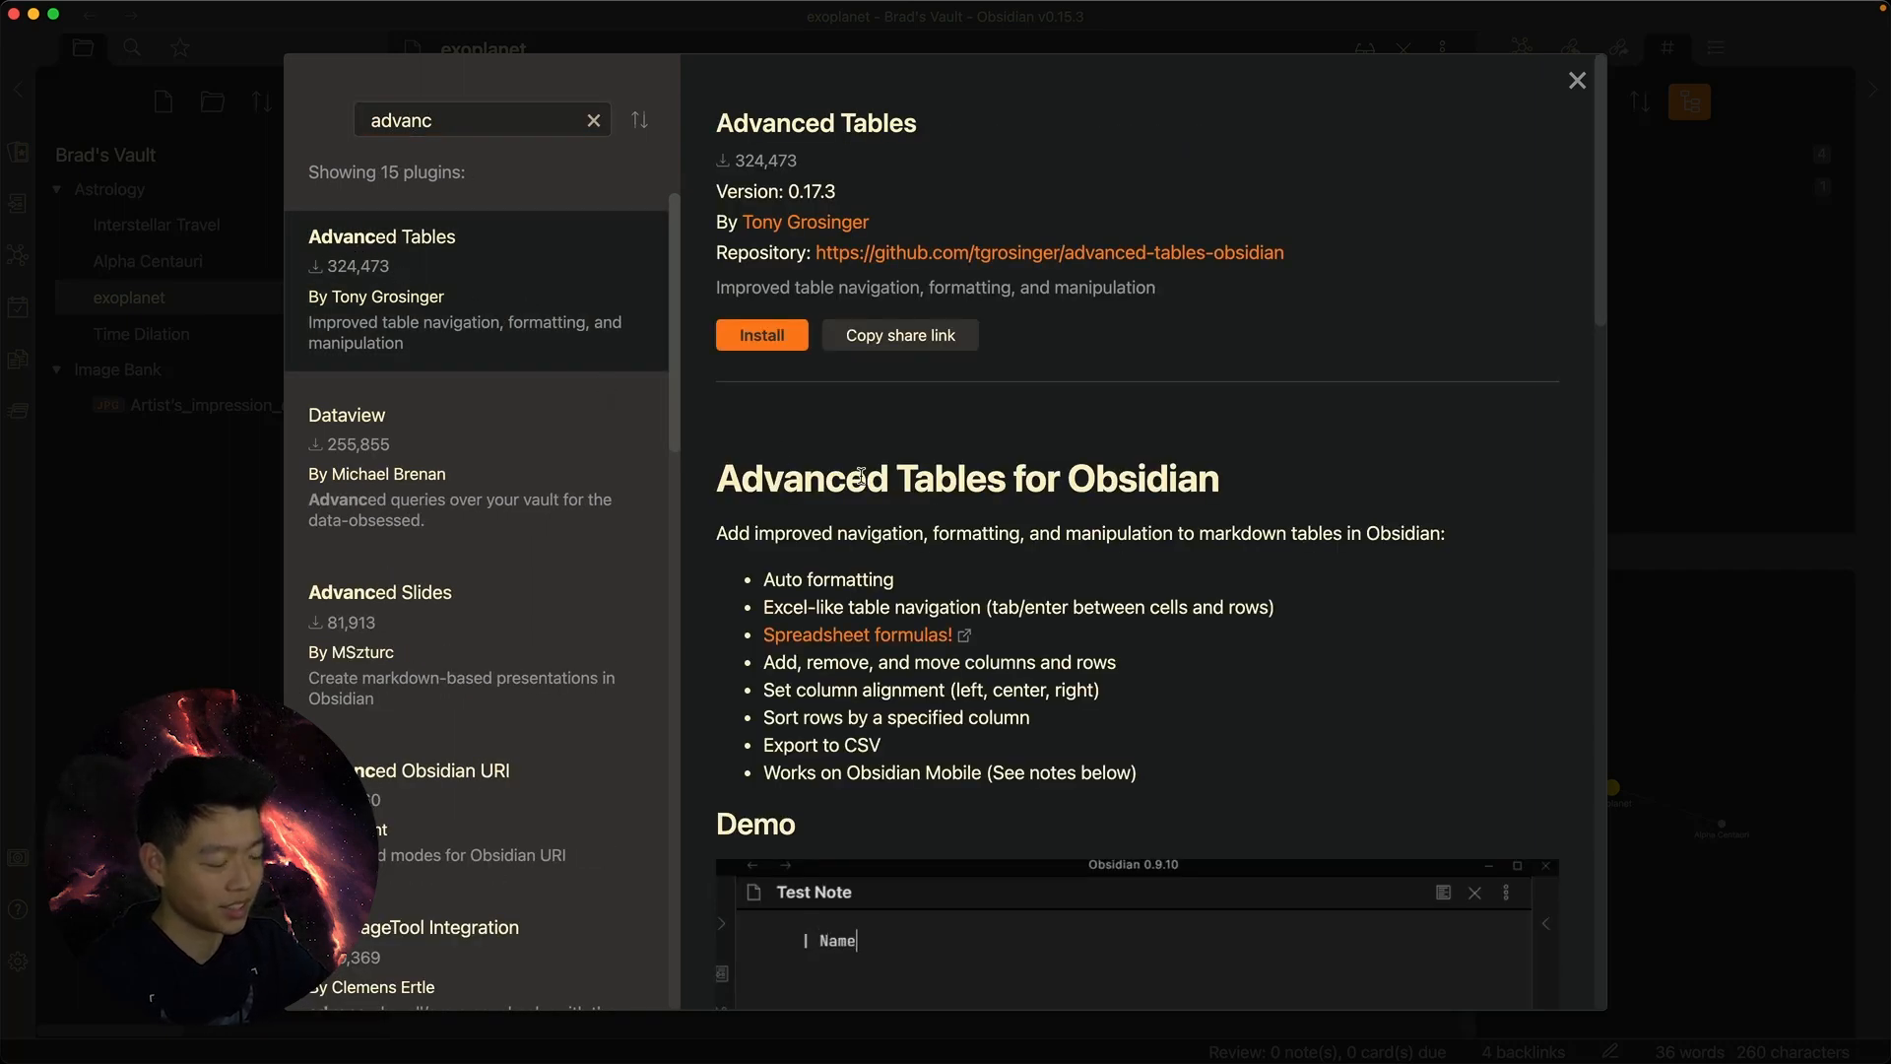
pyautogui.click(761, 335)
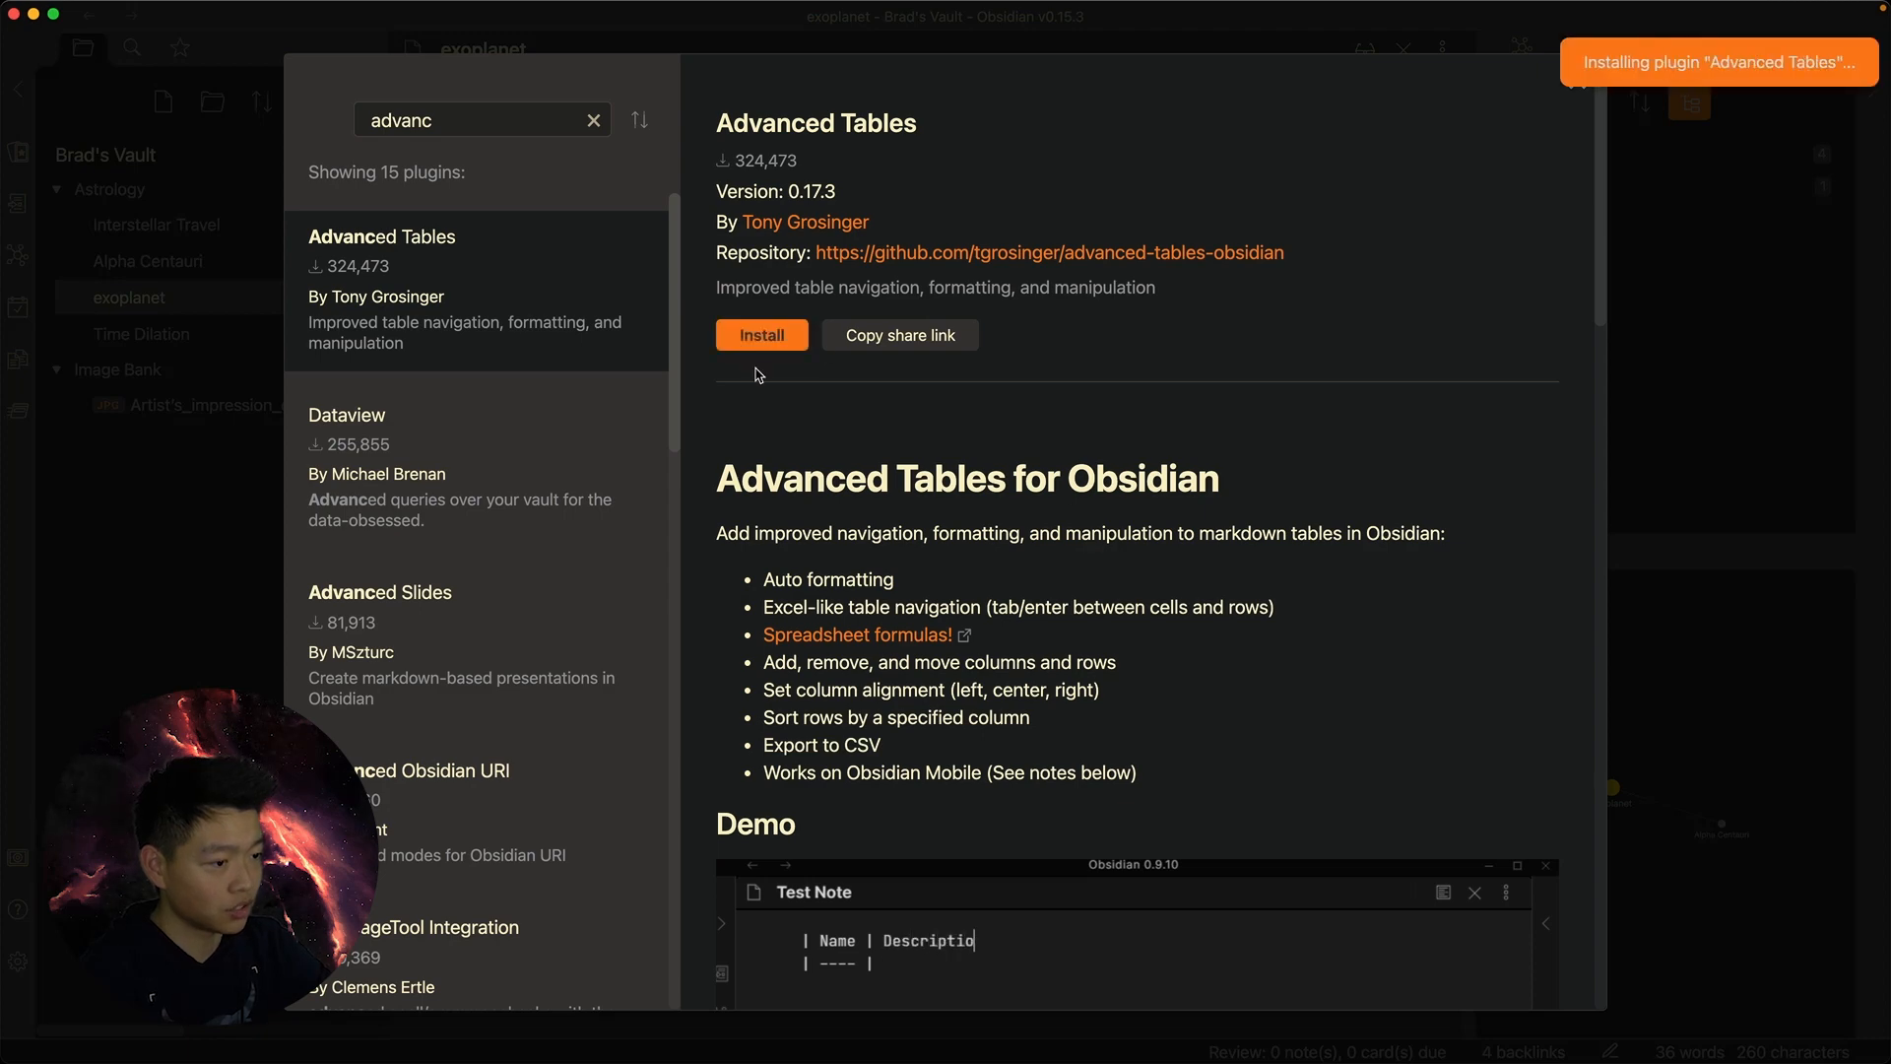
pyautogui.click(762, 343)
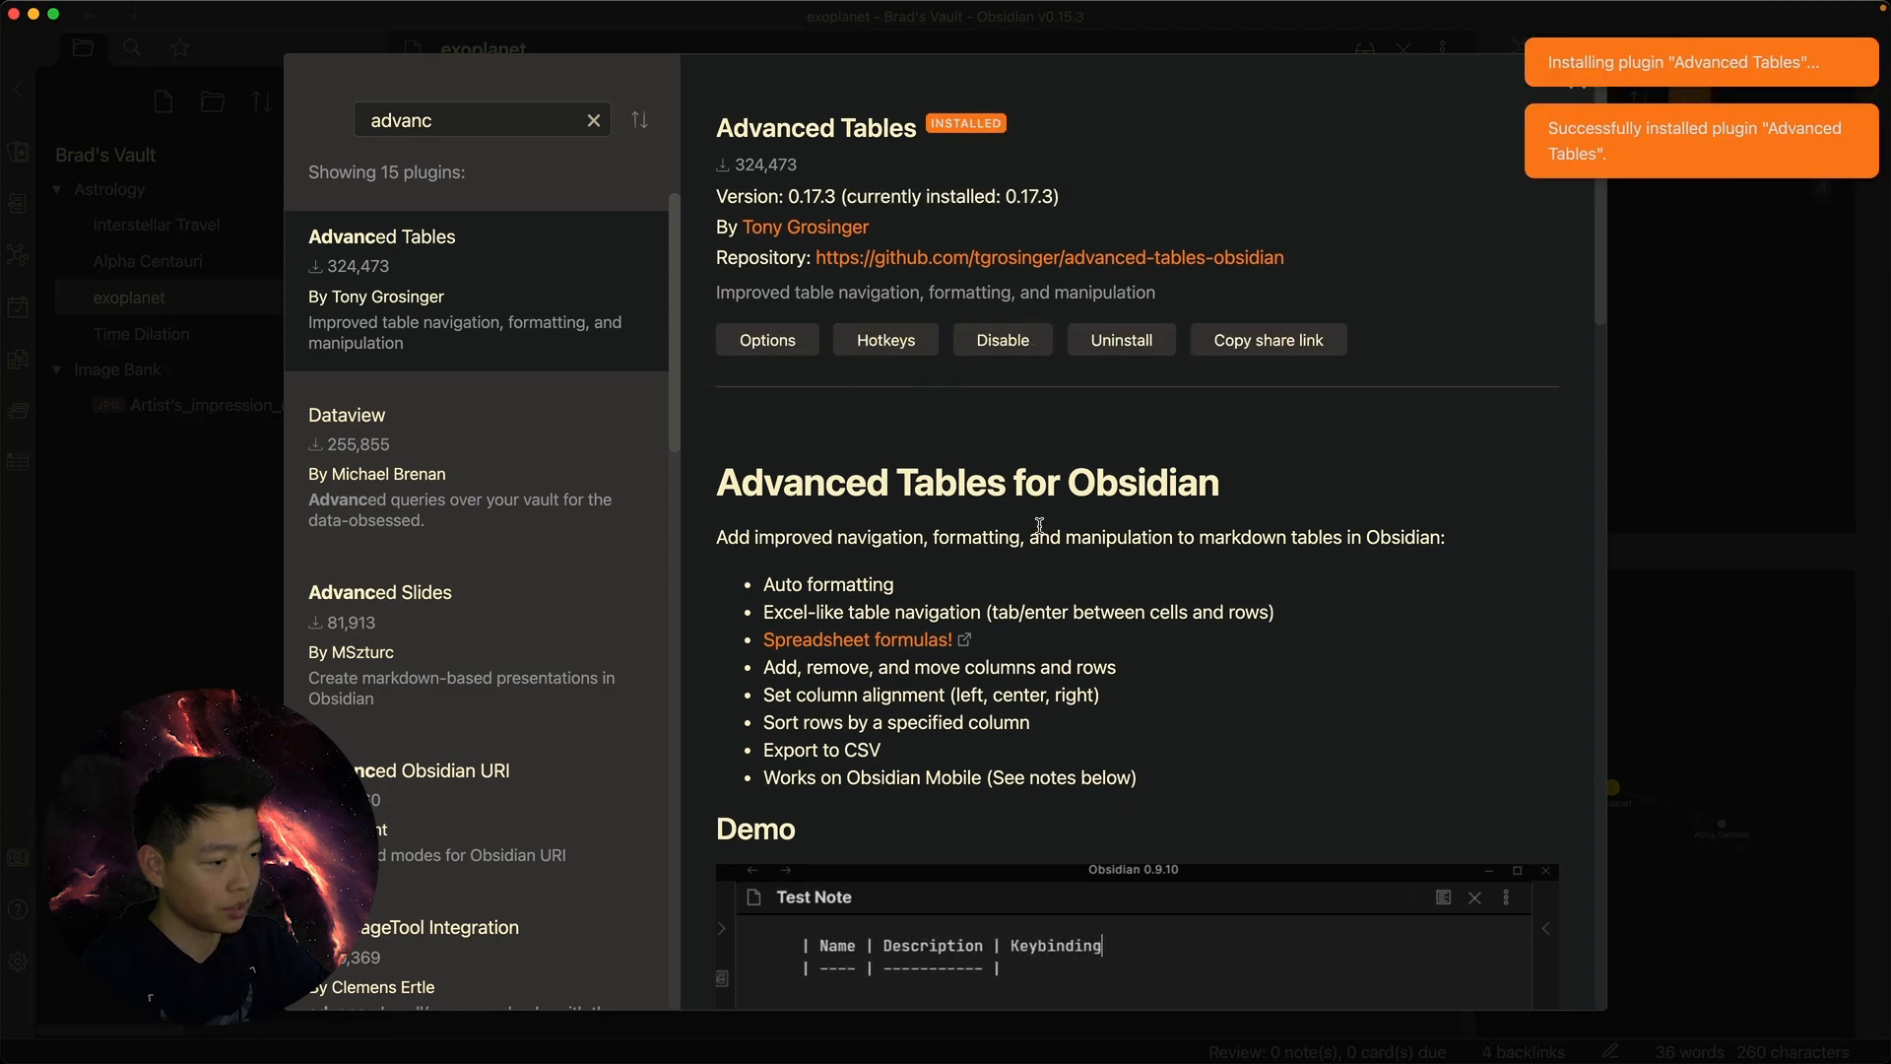
pyautogui.press('Escape')
pyautogui.click(1099, 125)
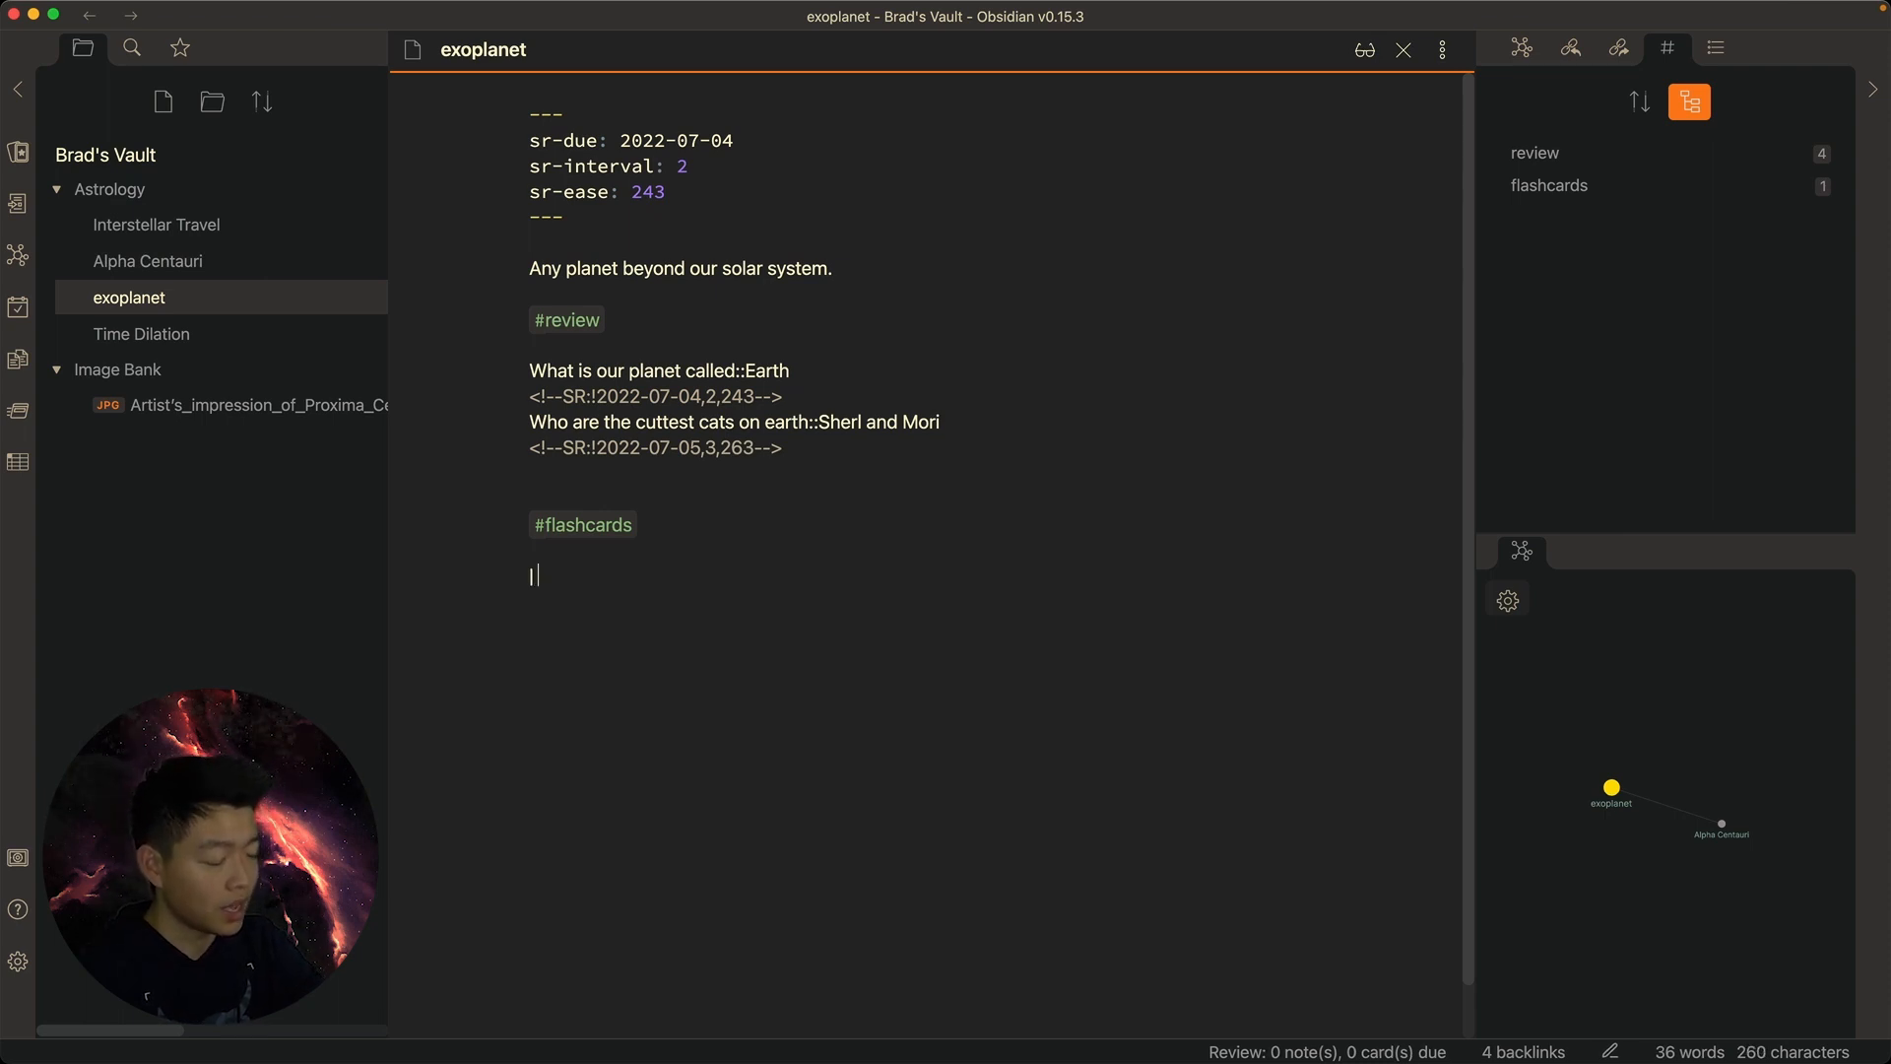
# Create a table below the #flashcards tag with the column headings Cat Name, Color and Personality, and start its first row
pyautogui.write('| Cat N')
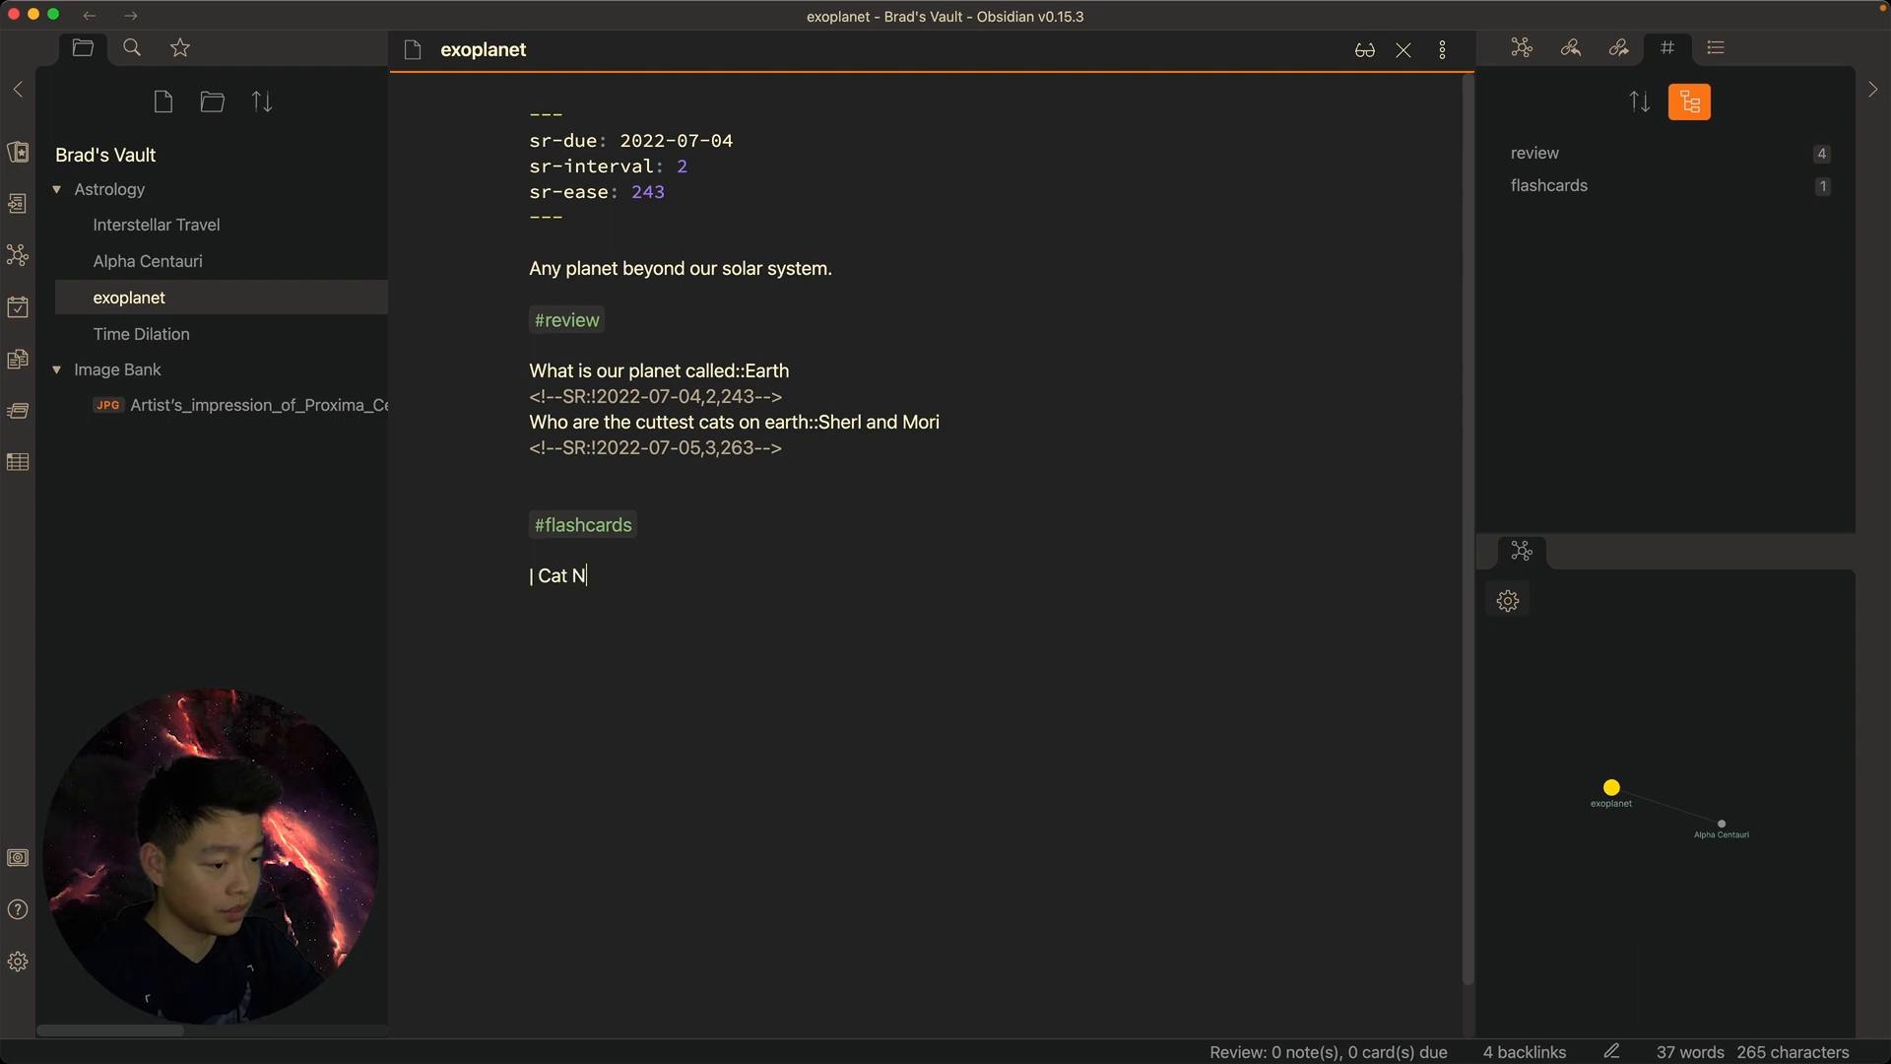
pyautogui.write('ame |')
pyautogui.press('Tab')
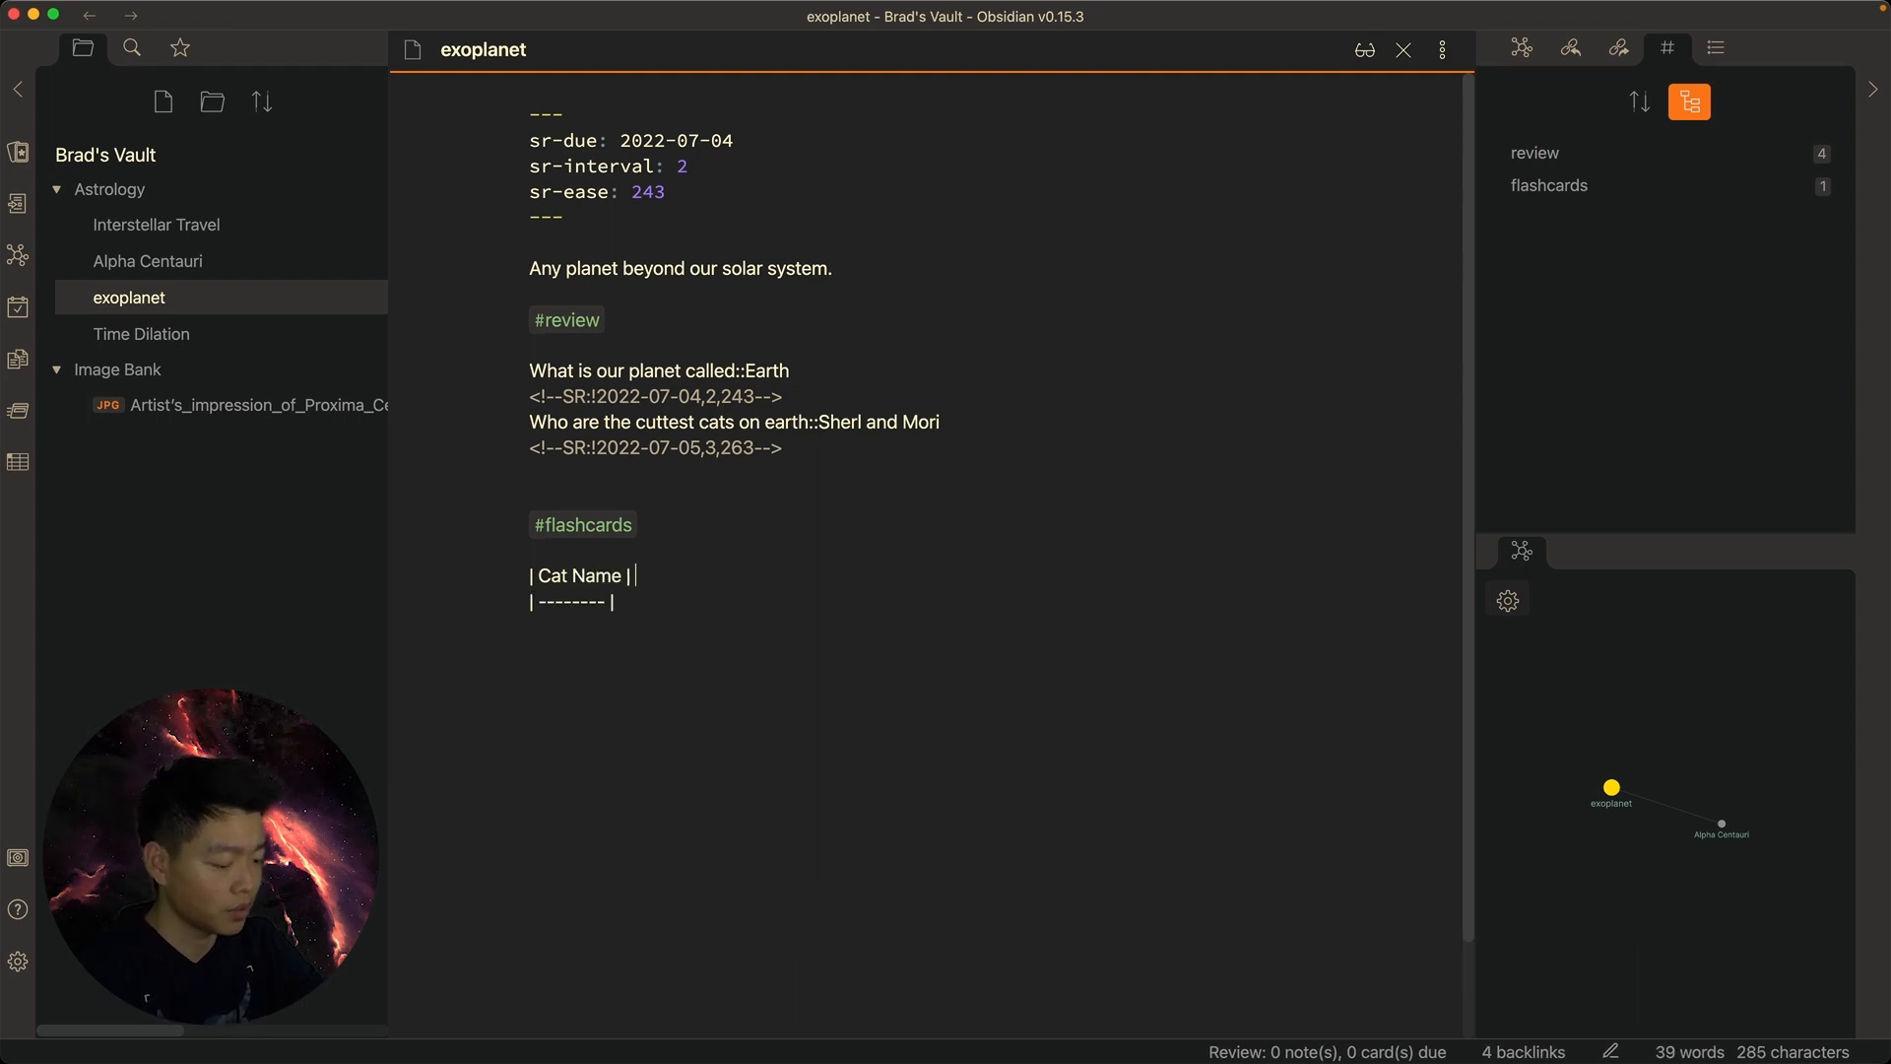
pyautogui.write('Color |')
pyautogui.press('Tab')
pyautogui.write('Personality |')
pyautogui.press('Tab')
pyautogui.press('Return')
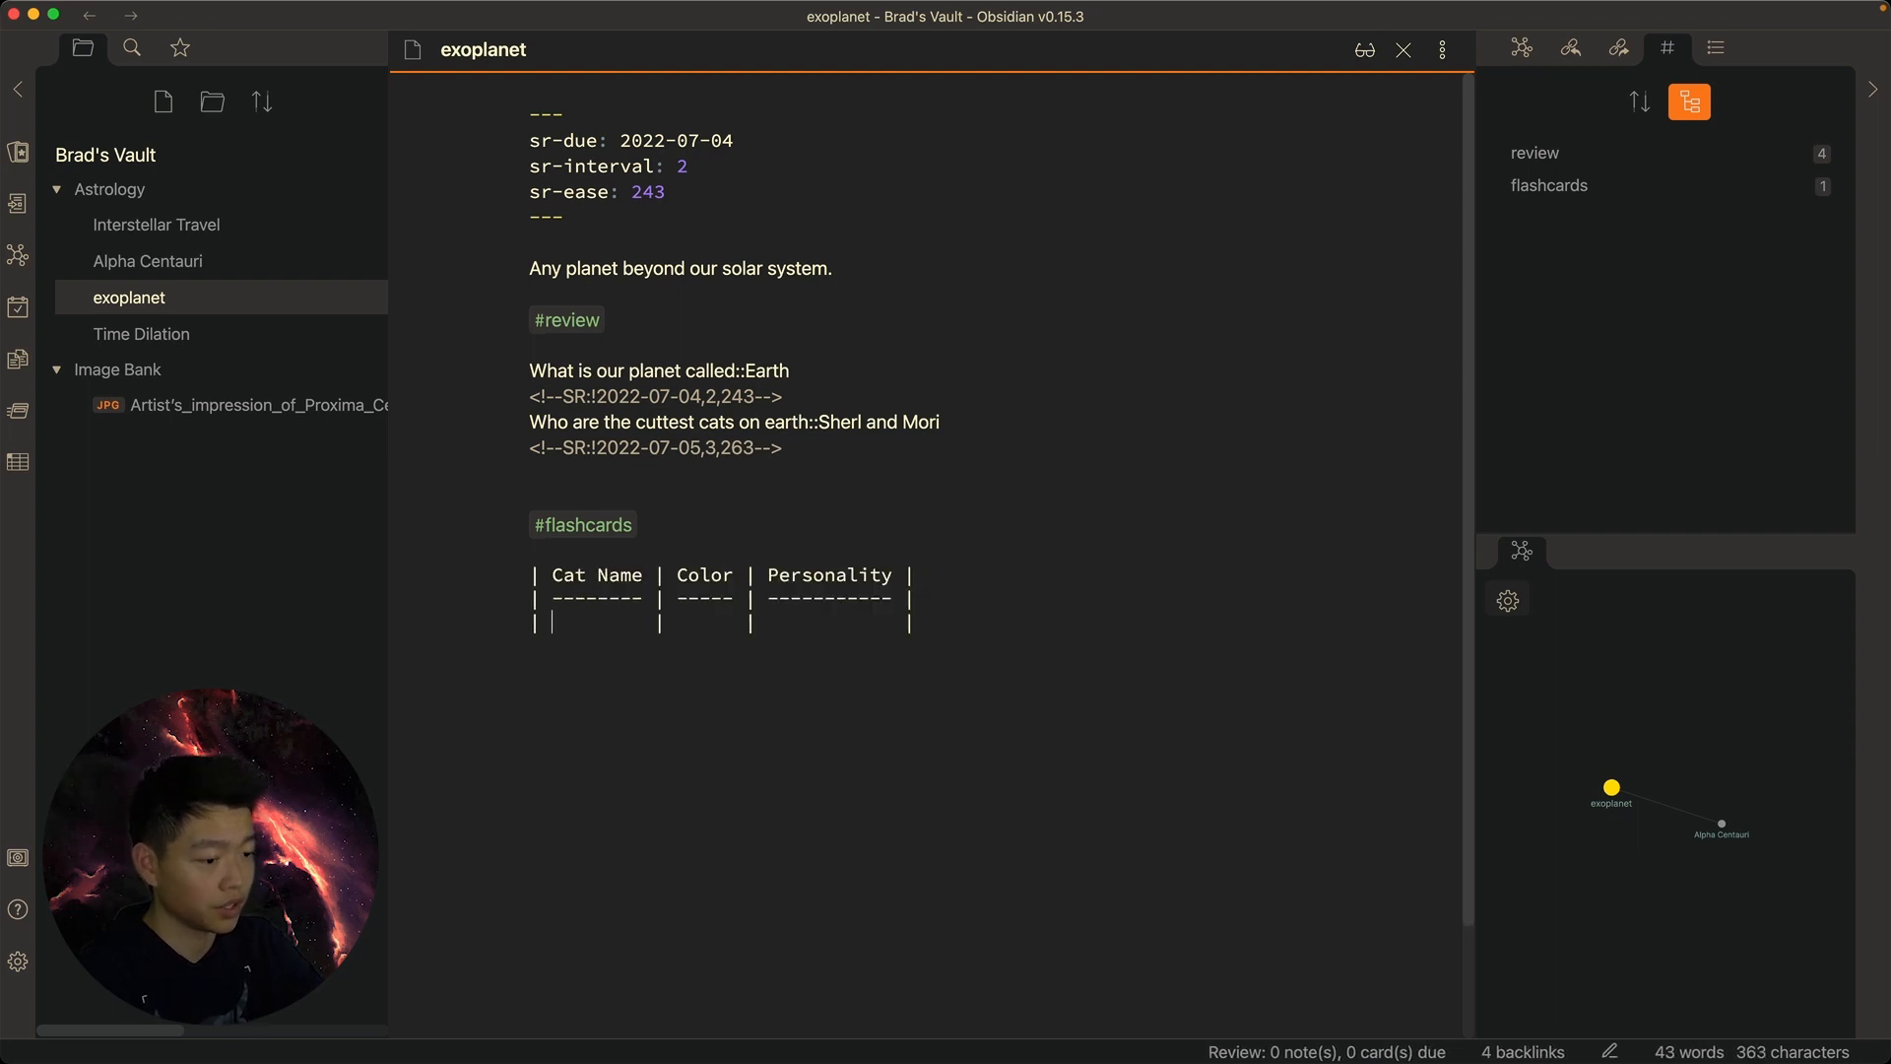
# Fill the first table row with Sherl, Black & White and Queen, and add another row
pyautogui.write('Sherl')
pyautogui.press('Tab')
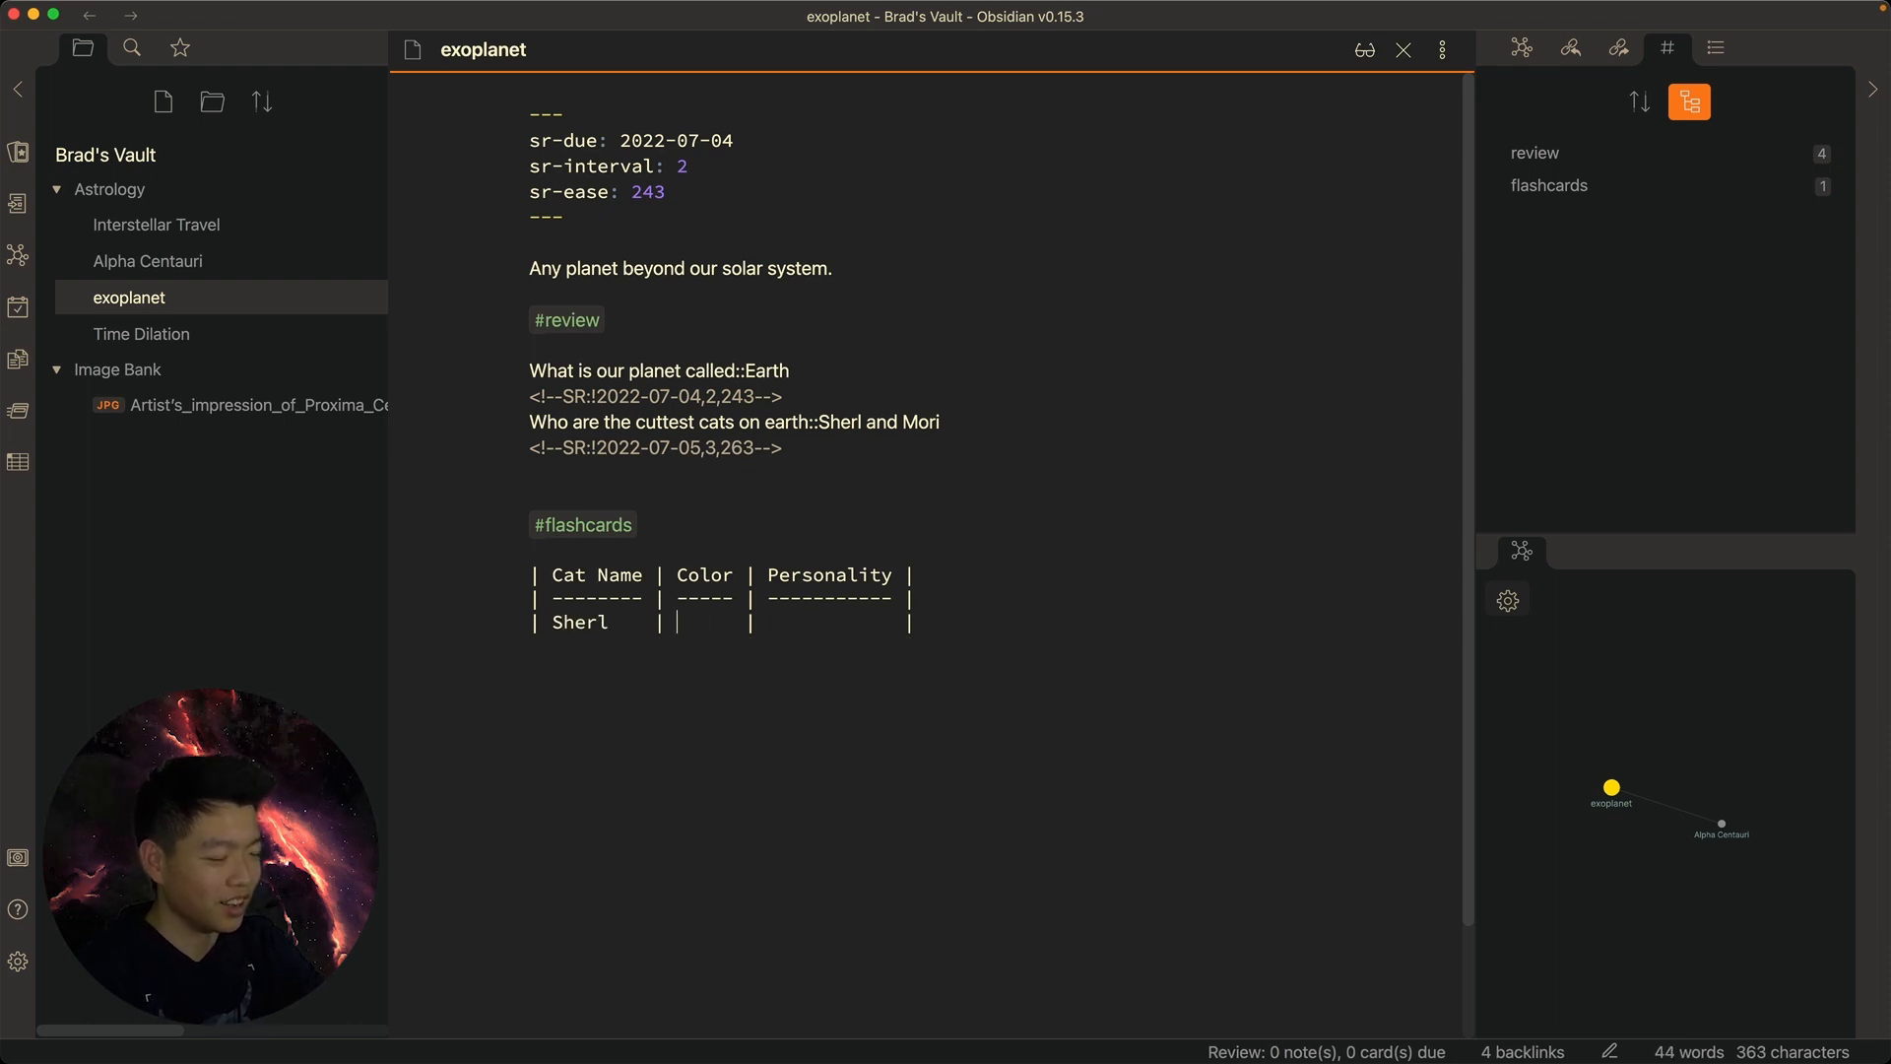
pyautogui.write('Black & White')
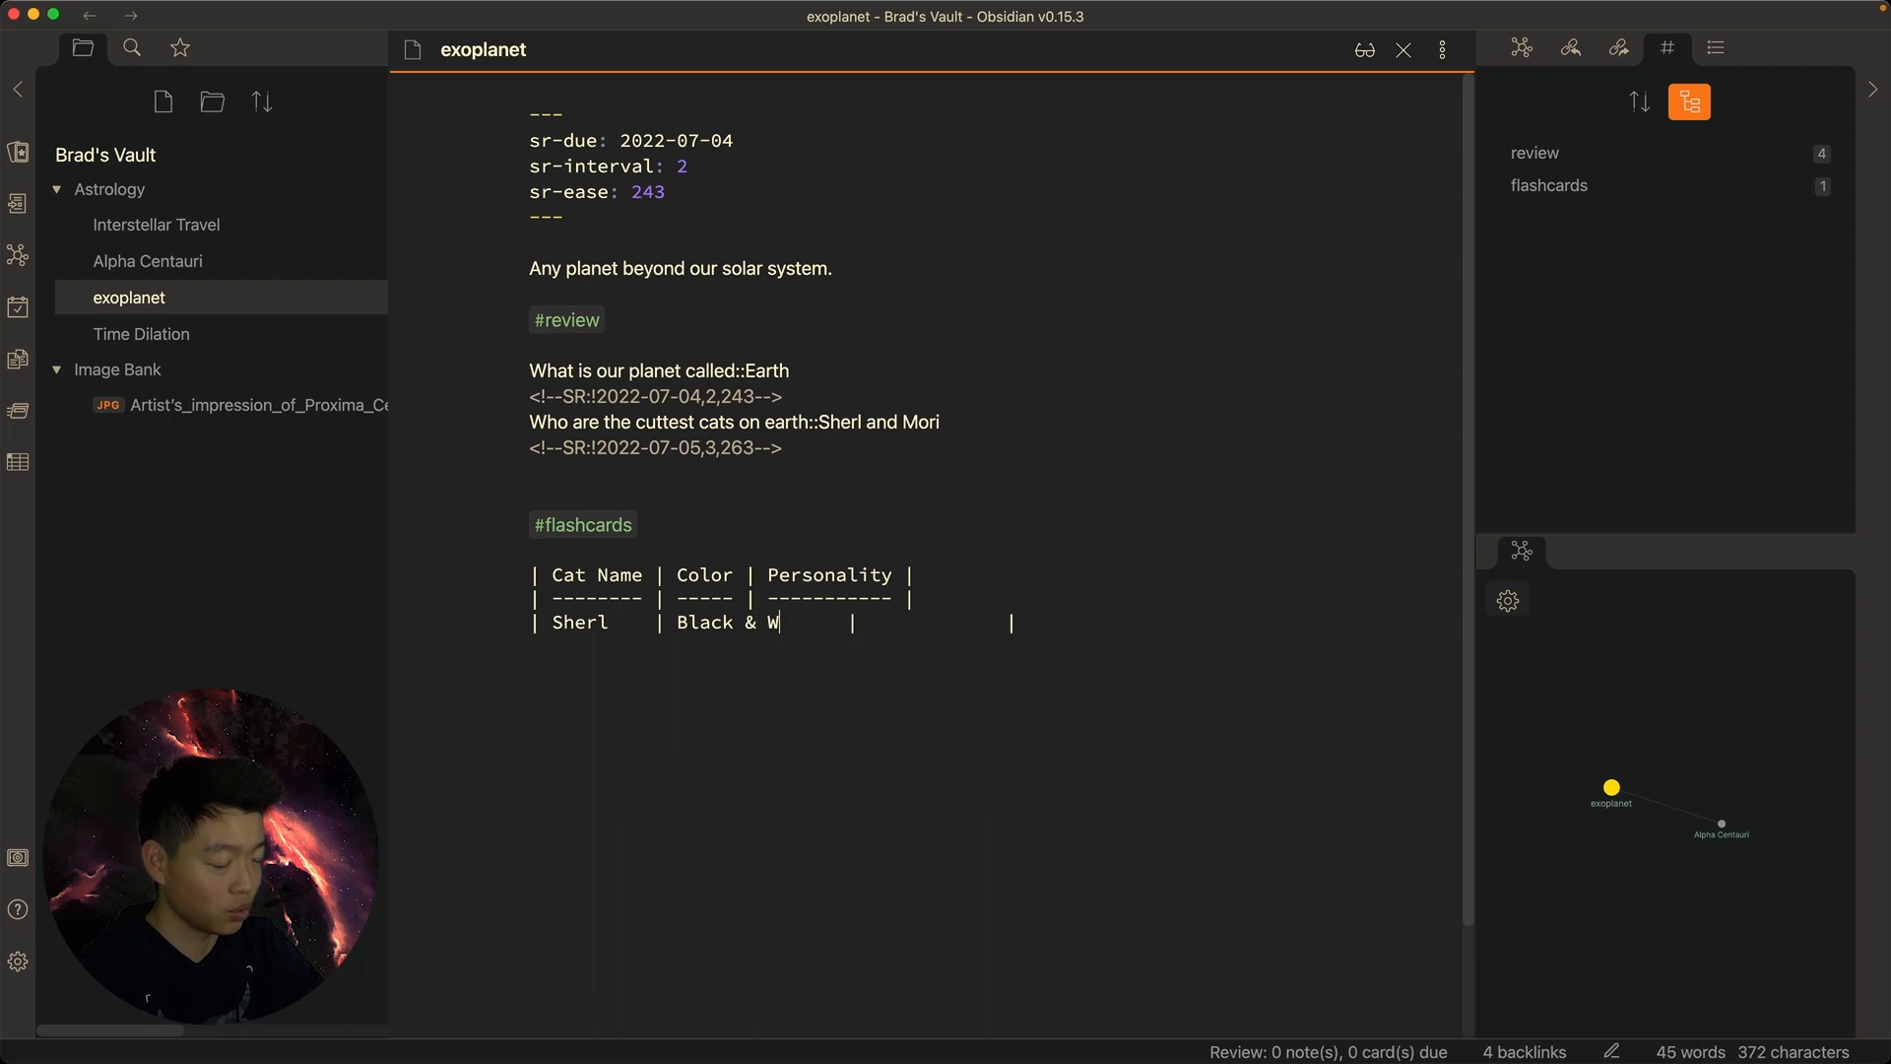
pyautogui.press('Tab')
pyautogui.write('Queen')
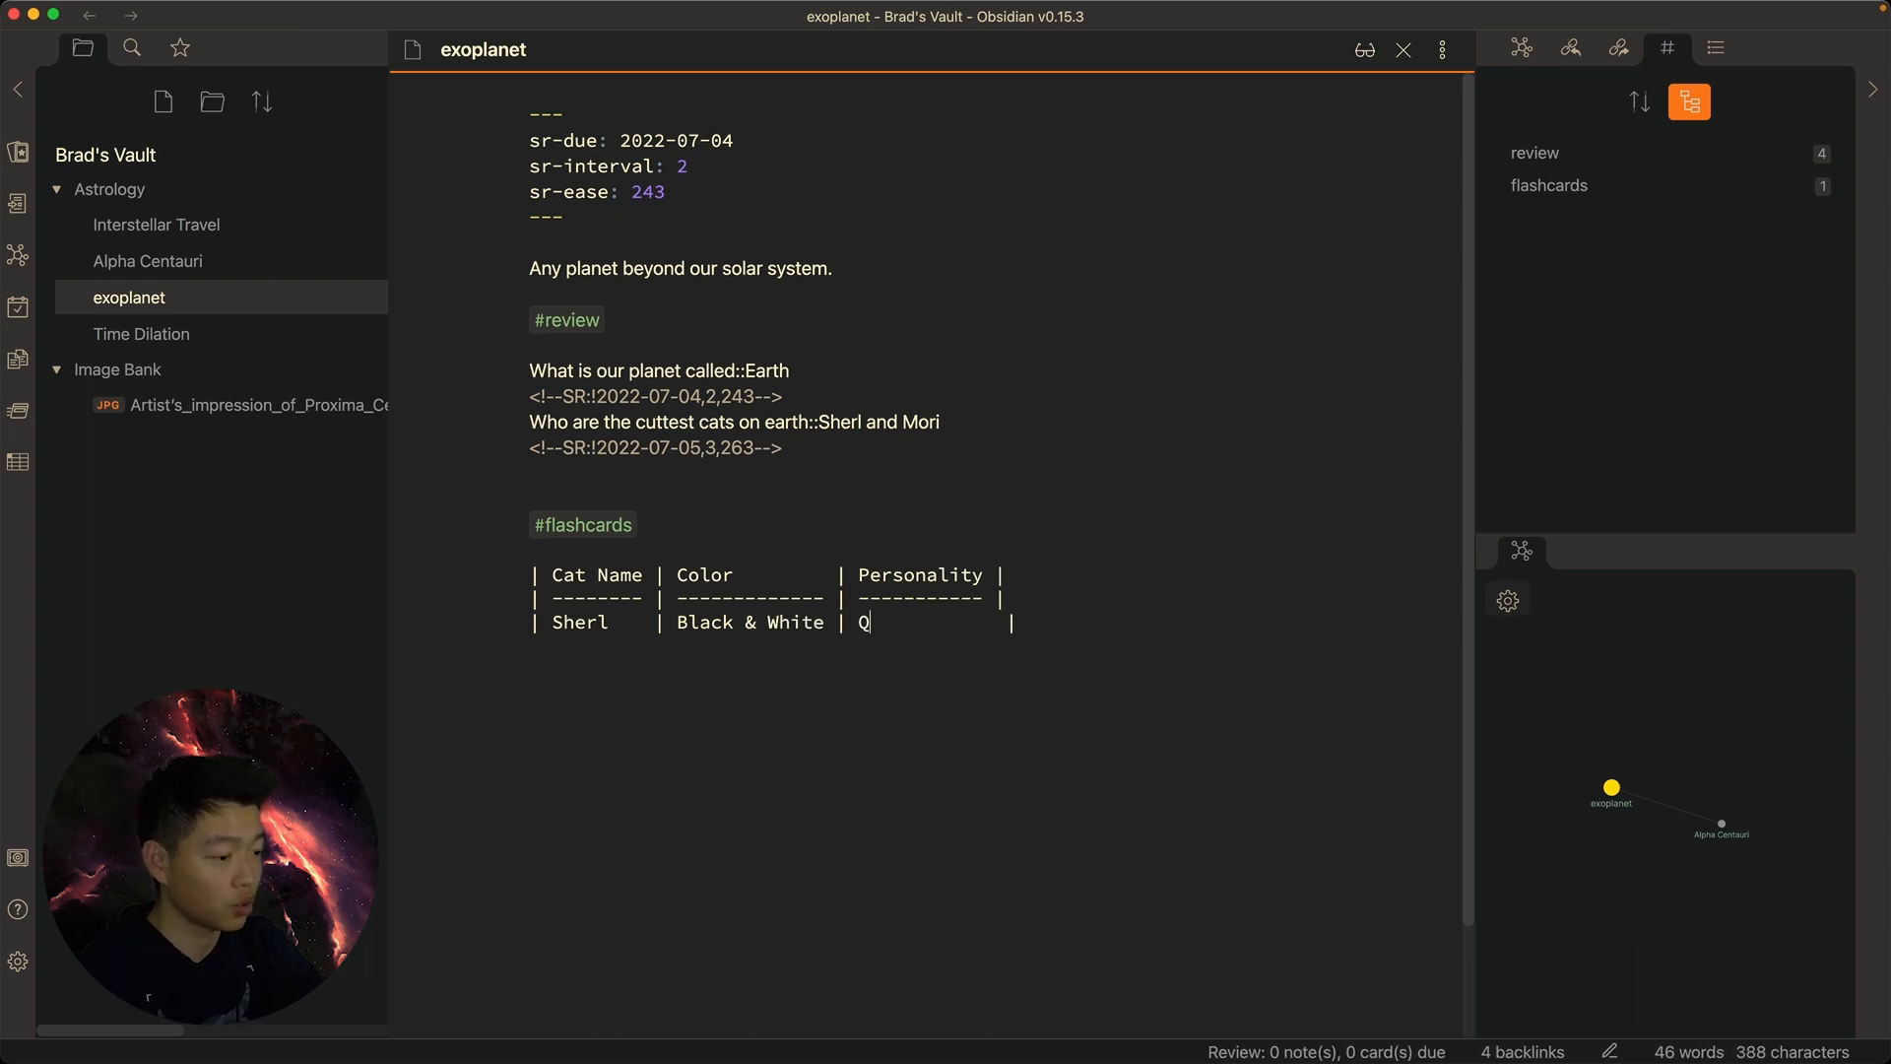
pyautogui.press('Return')
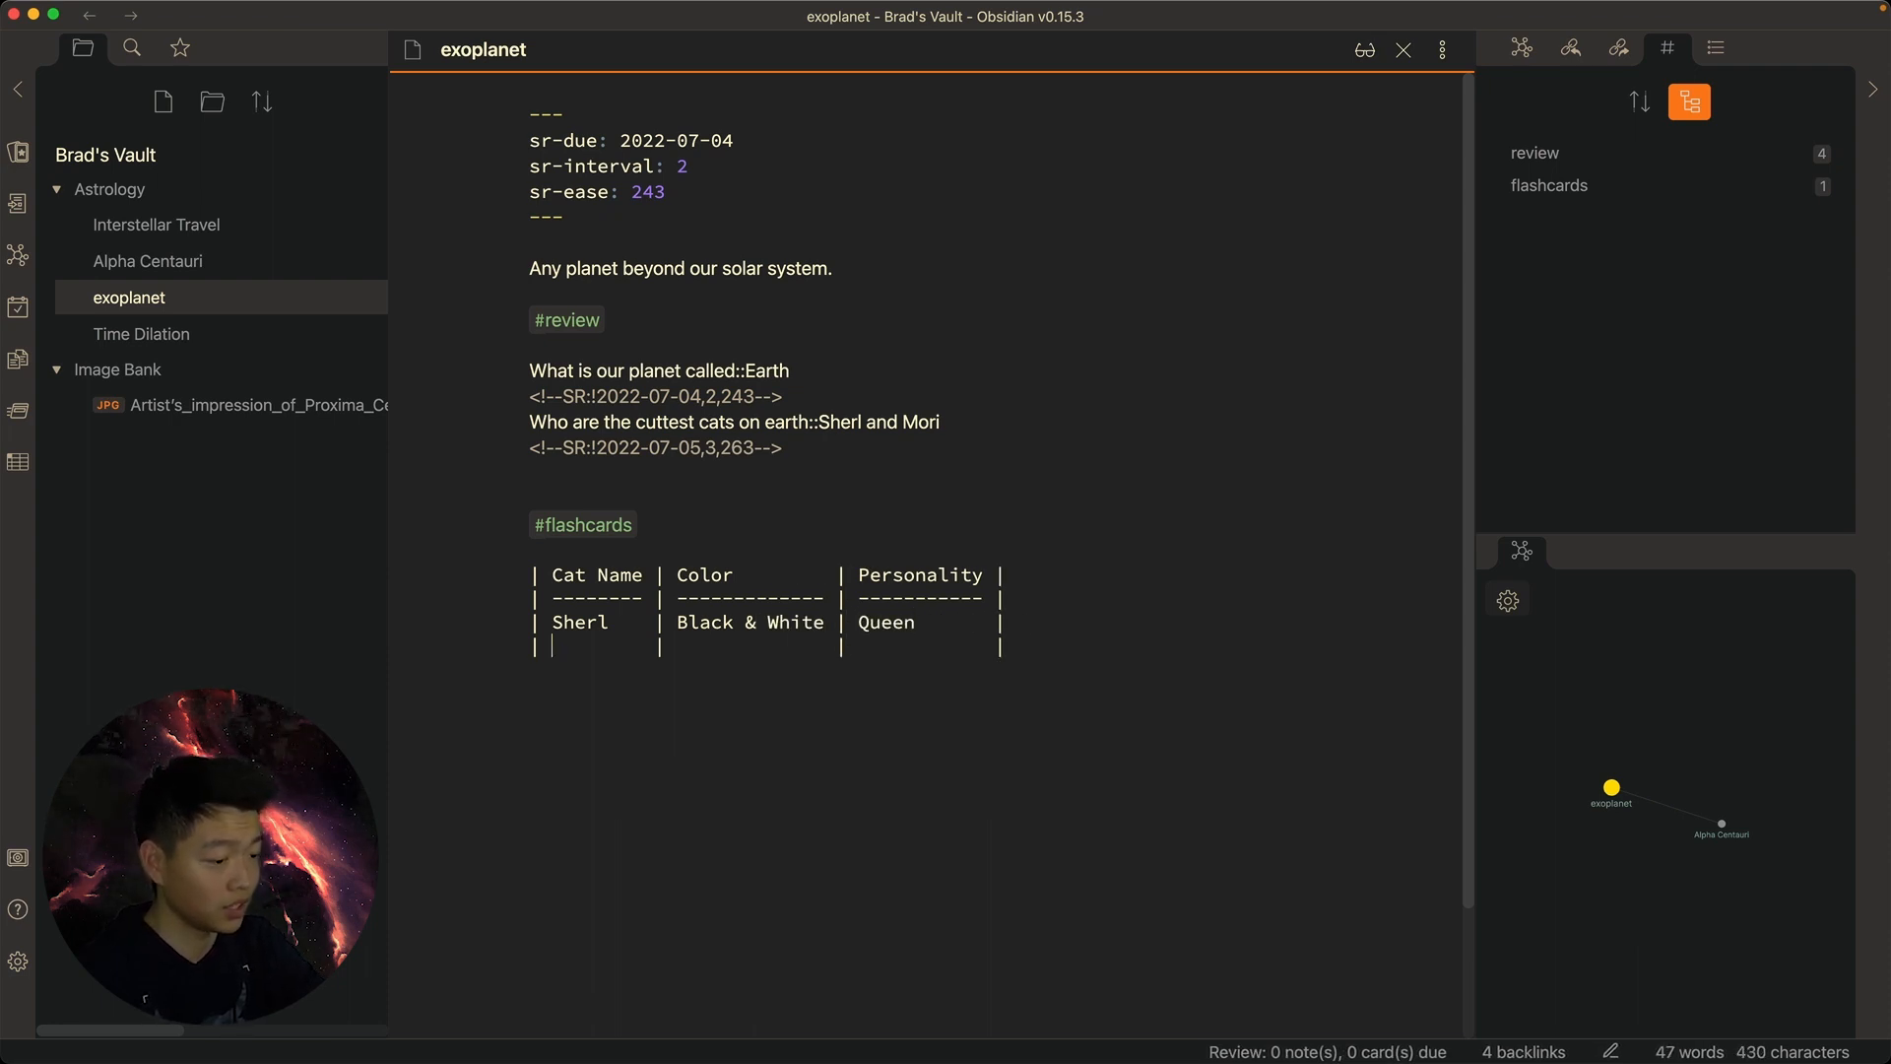
# Fill the second table row with Mori, Yellow and Playful, and end the table with a new line below it
pyautogui.write('Mori')
pyautogui.press('Tab')
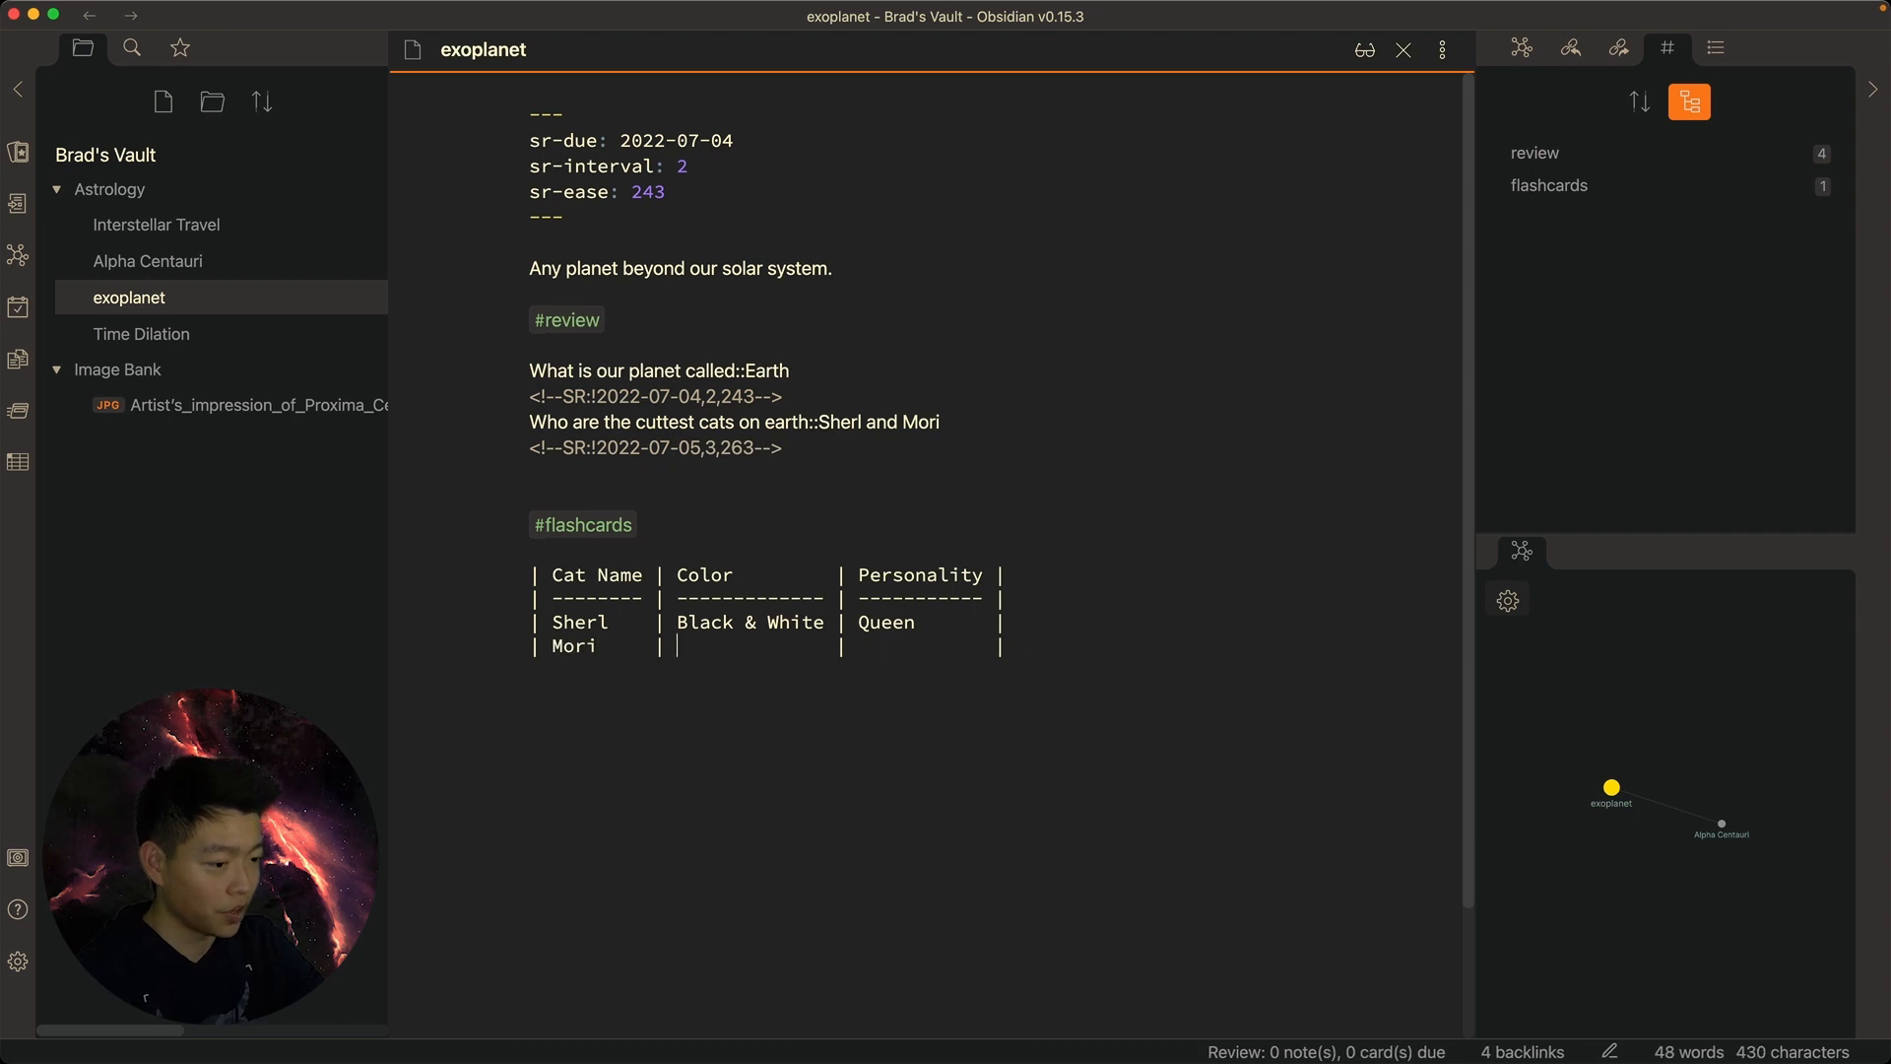
pyautogui.write('Yellow')
pyautogui.press('Tab')
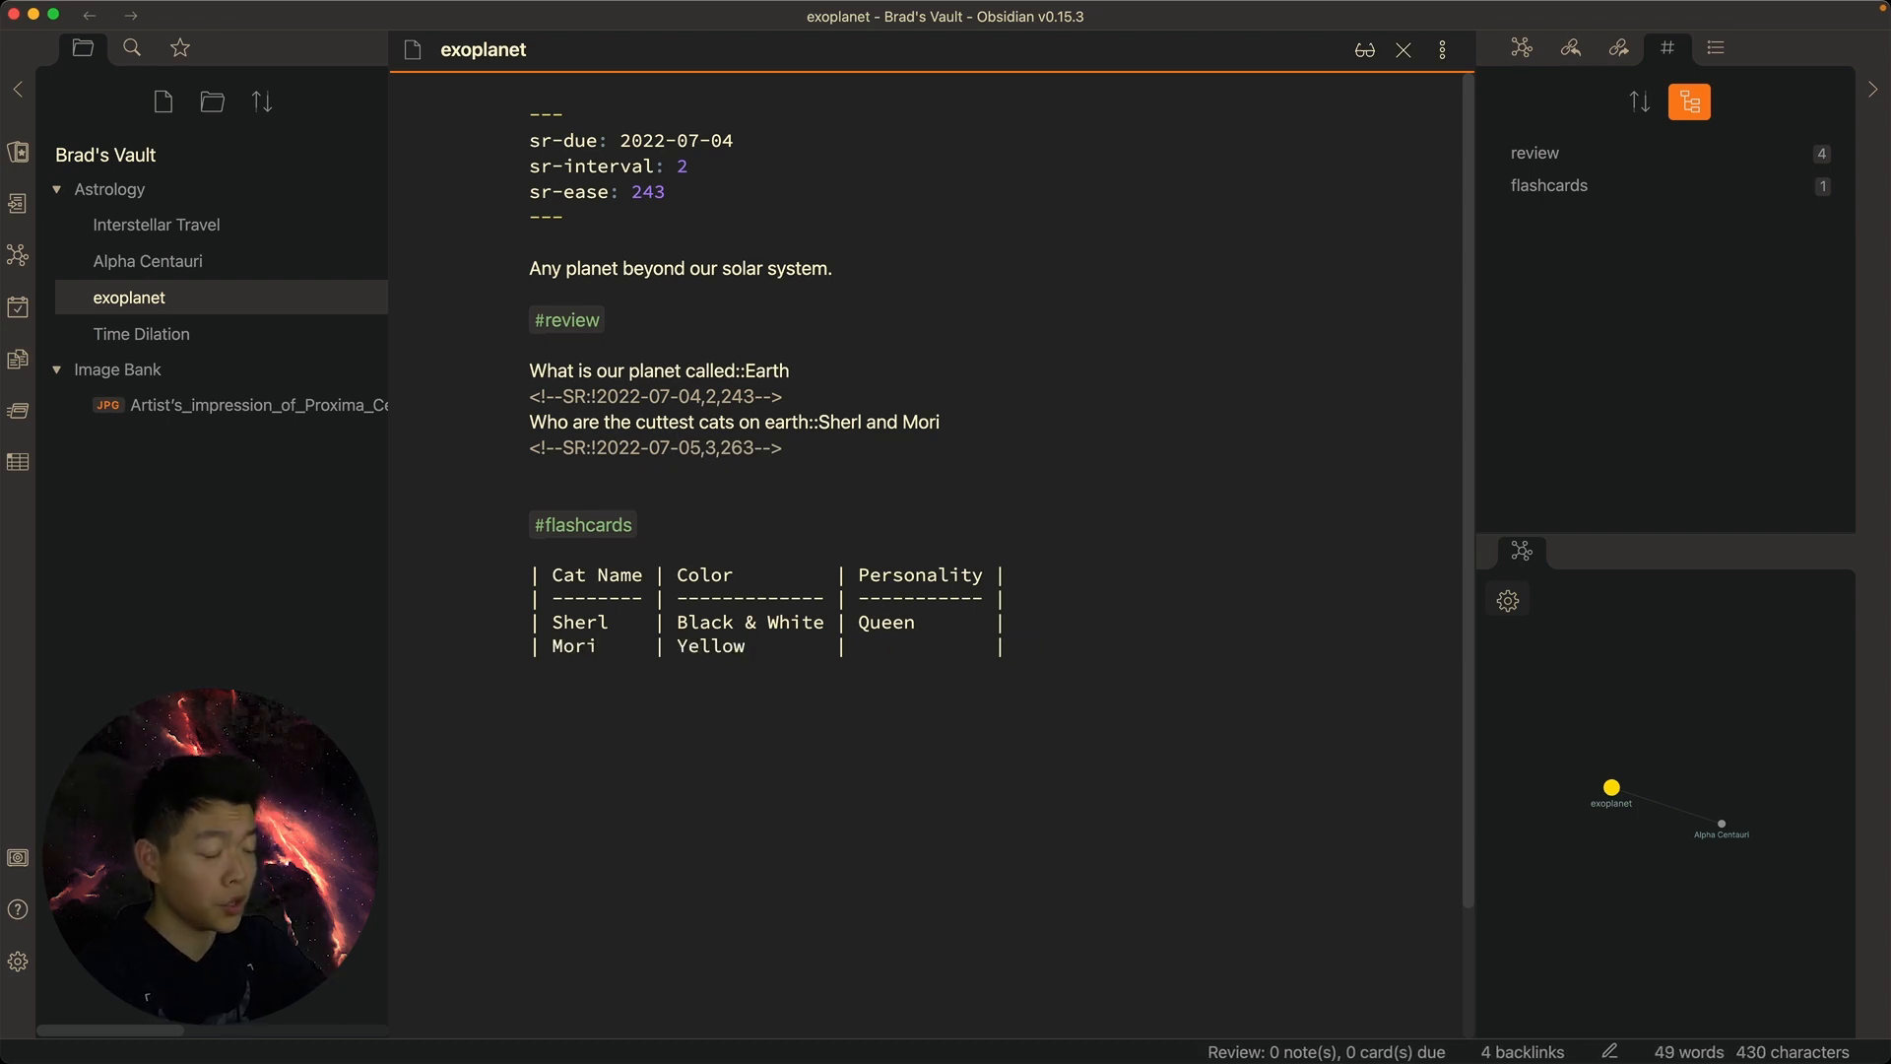
pyautogui.write('Playful')
pyautogui.press('Tab')
pyautogui.press('Return')
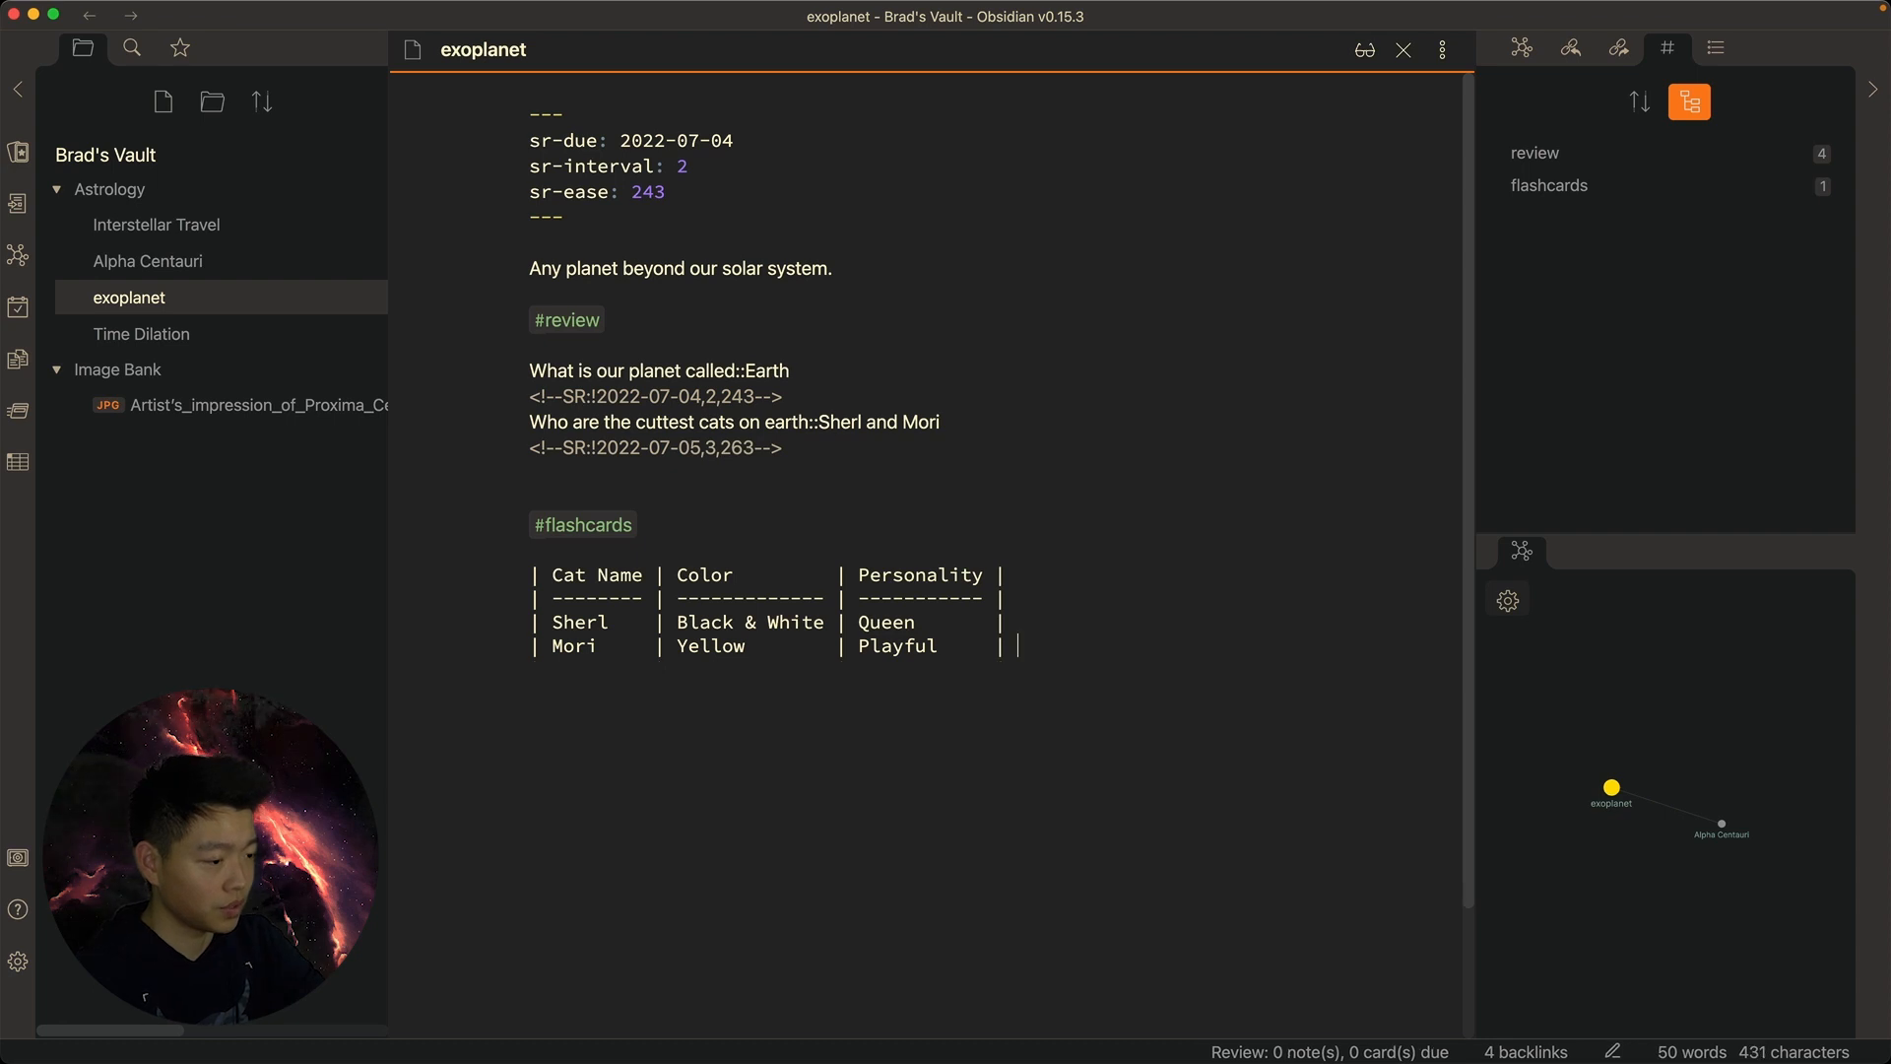
pyautogui.press('Return')
# Check the rendered cat table in the note's reading view and return to editing
pyautogui.moveTo(743, 675); pyautogui.dragTo(684, 540)
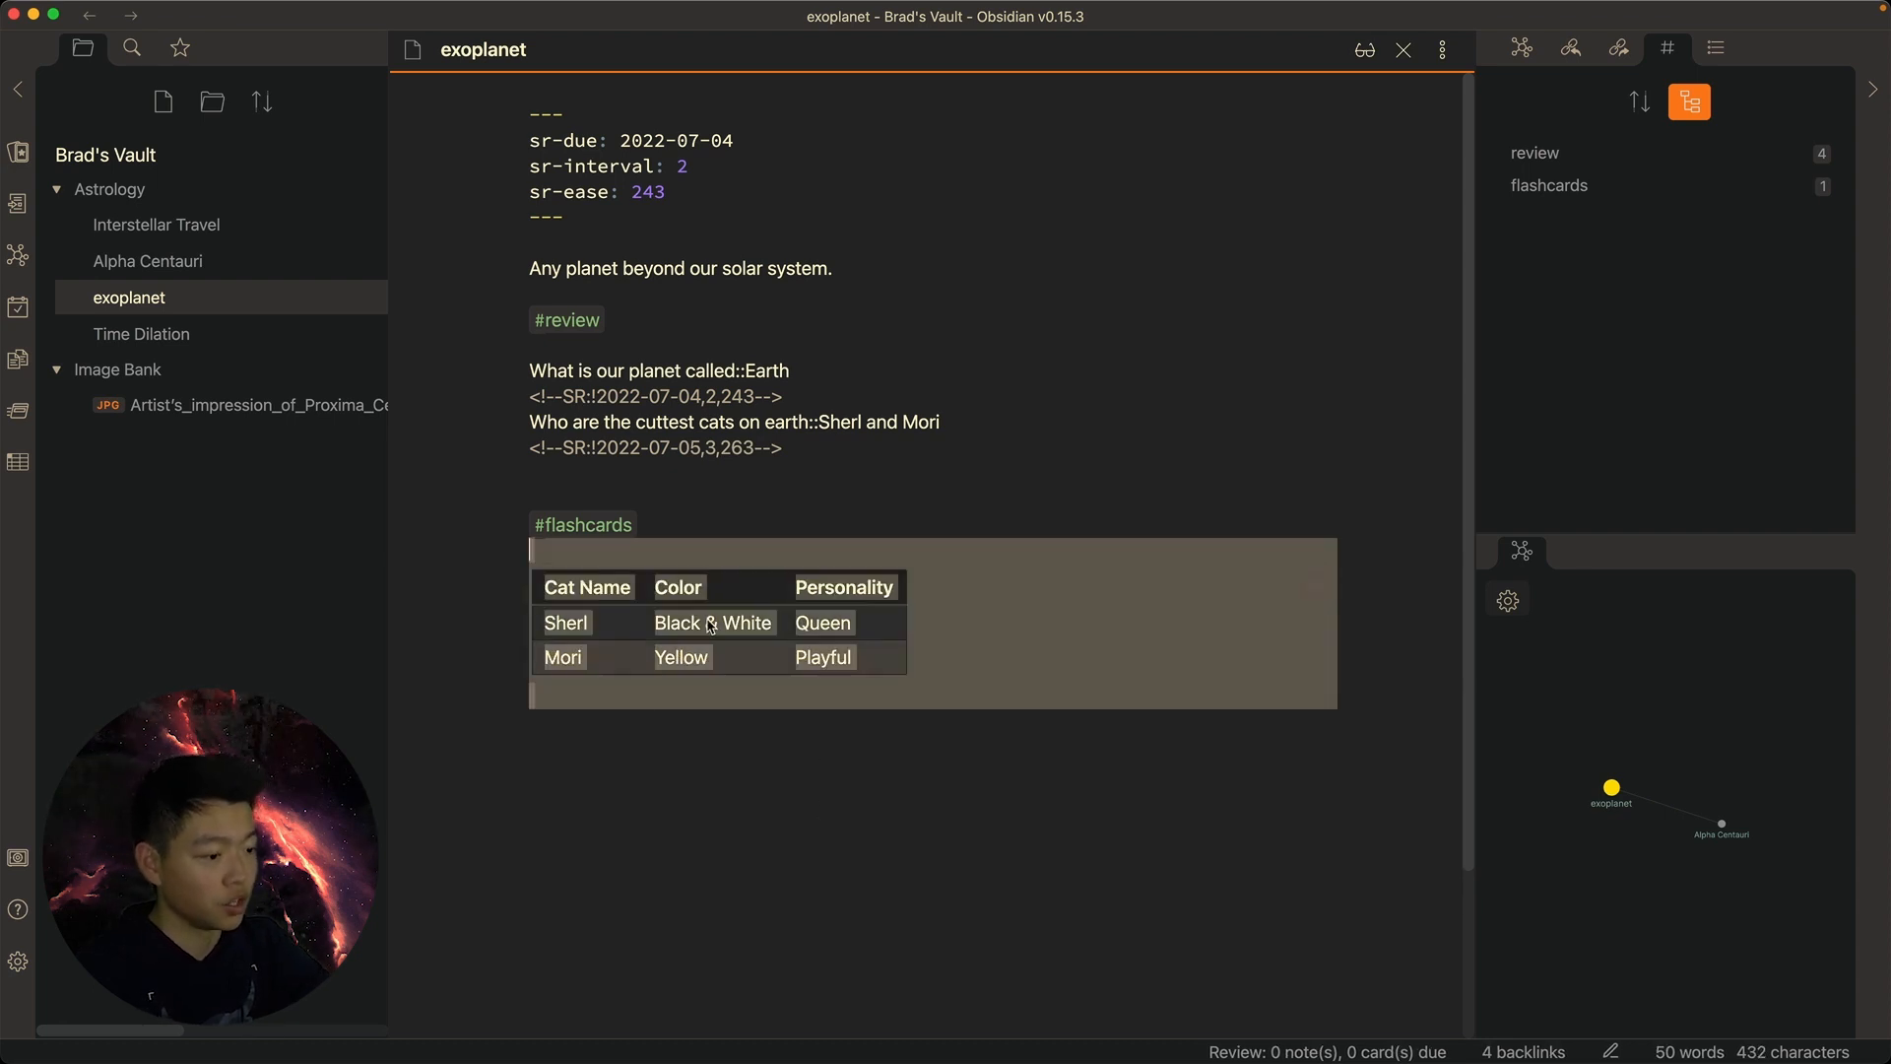
pyautogui.click(704, 783)
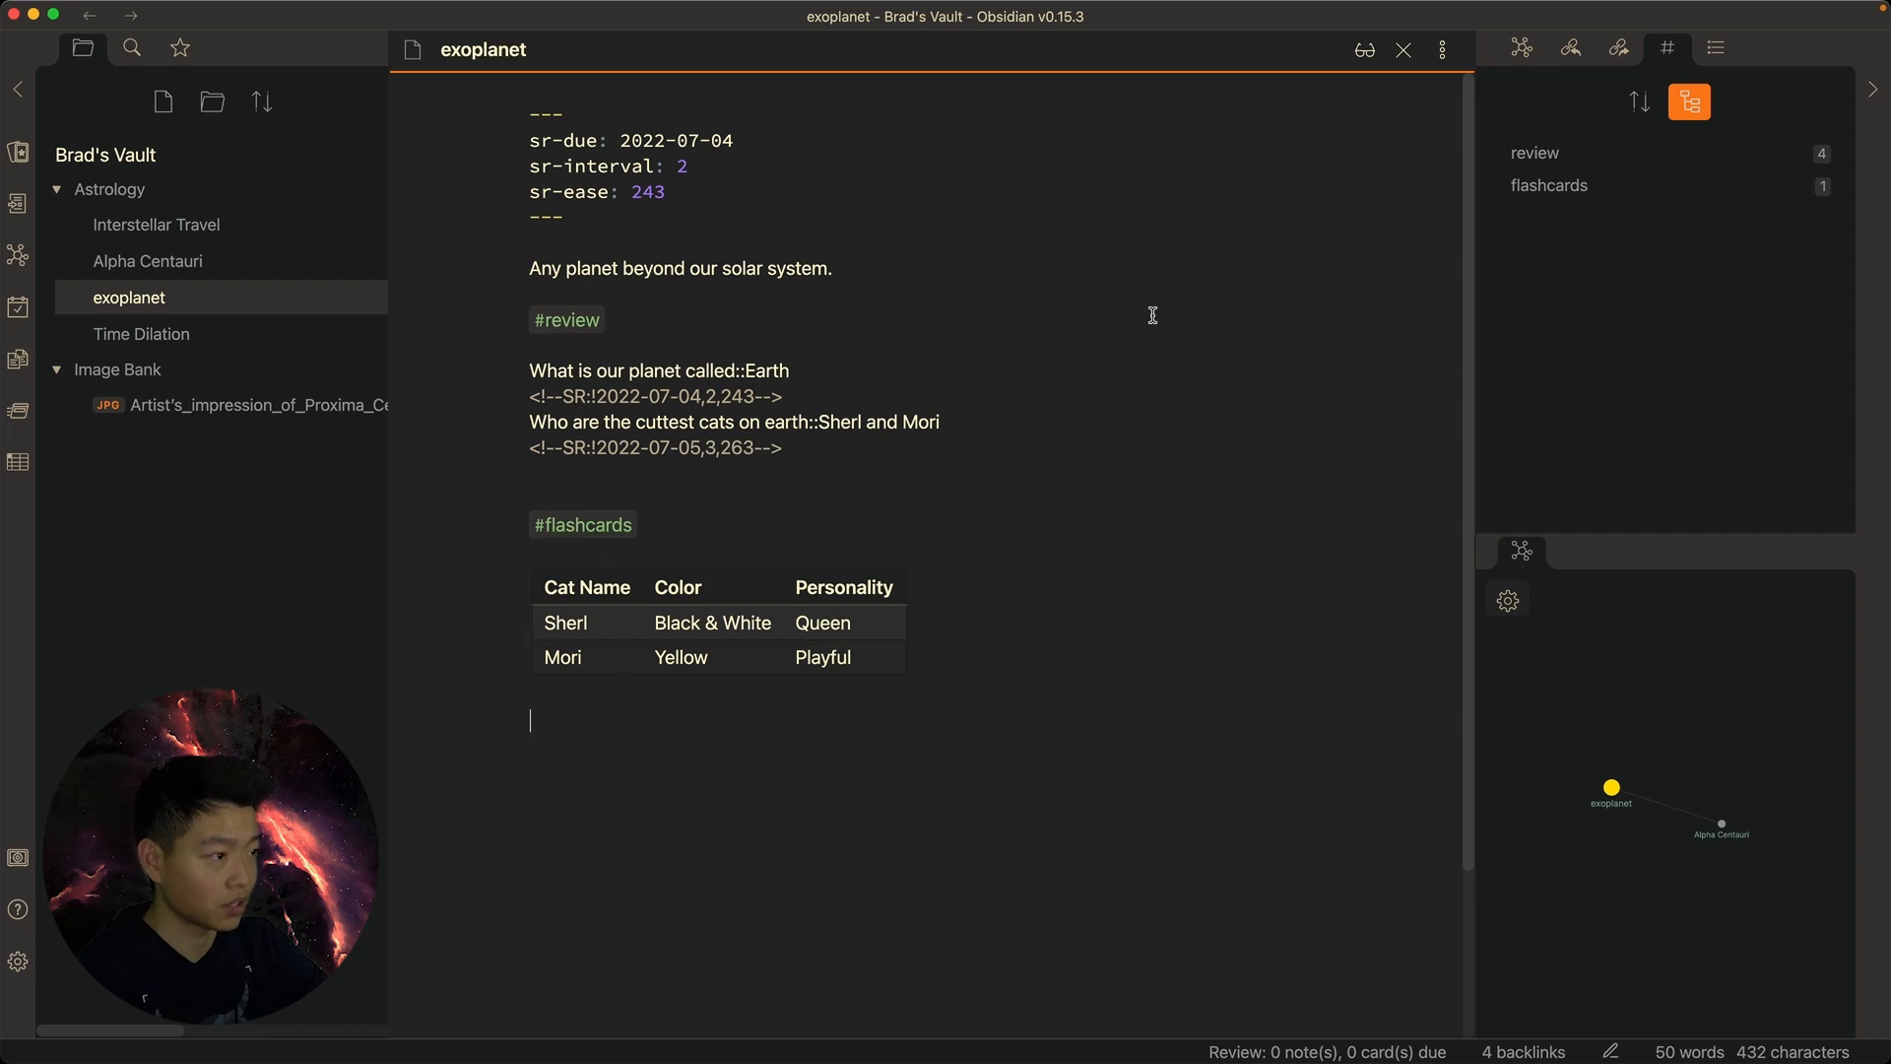
pyautogui.press('super+e')
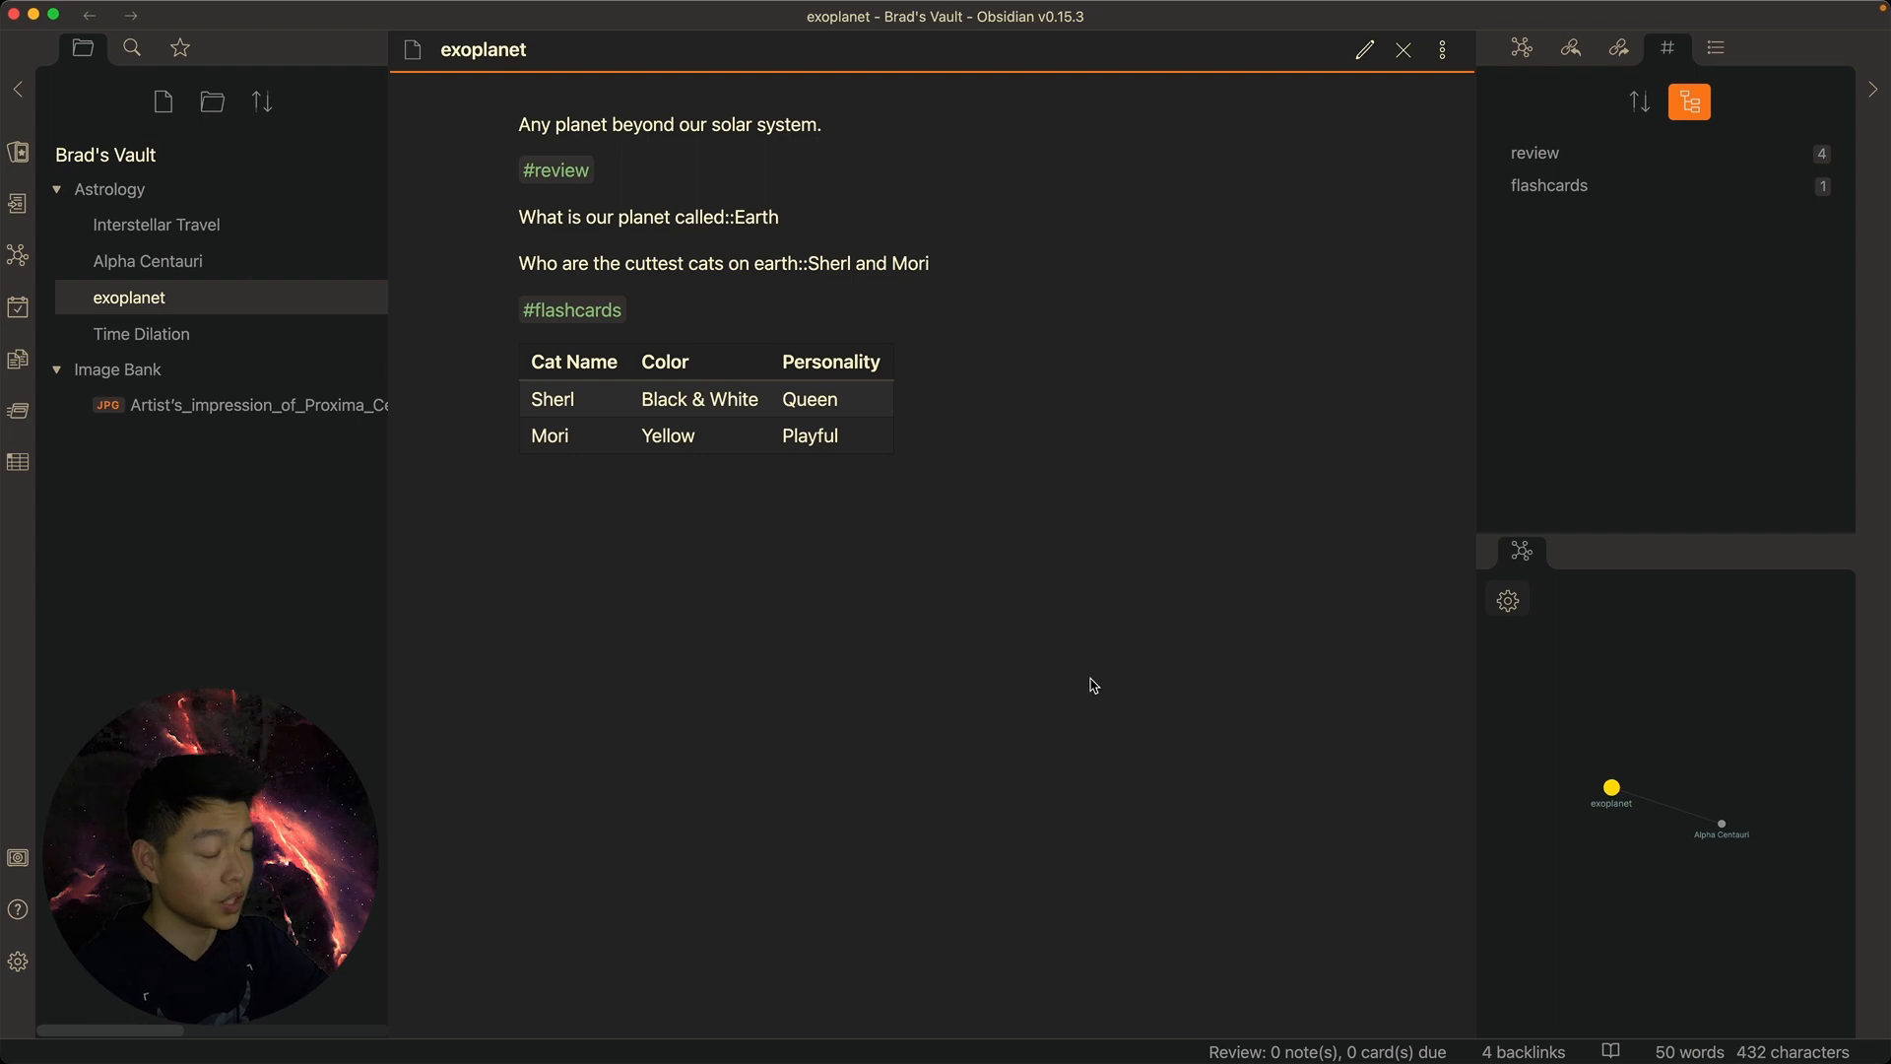
pyautogui.press('super+e')
# Make the word "beyond" bold in the sentence about planets beyond our solar system
pyautogui.doubleClick(665, 266)
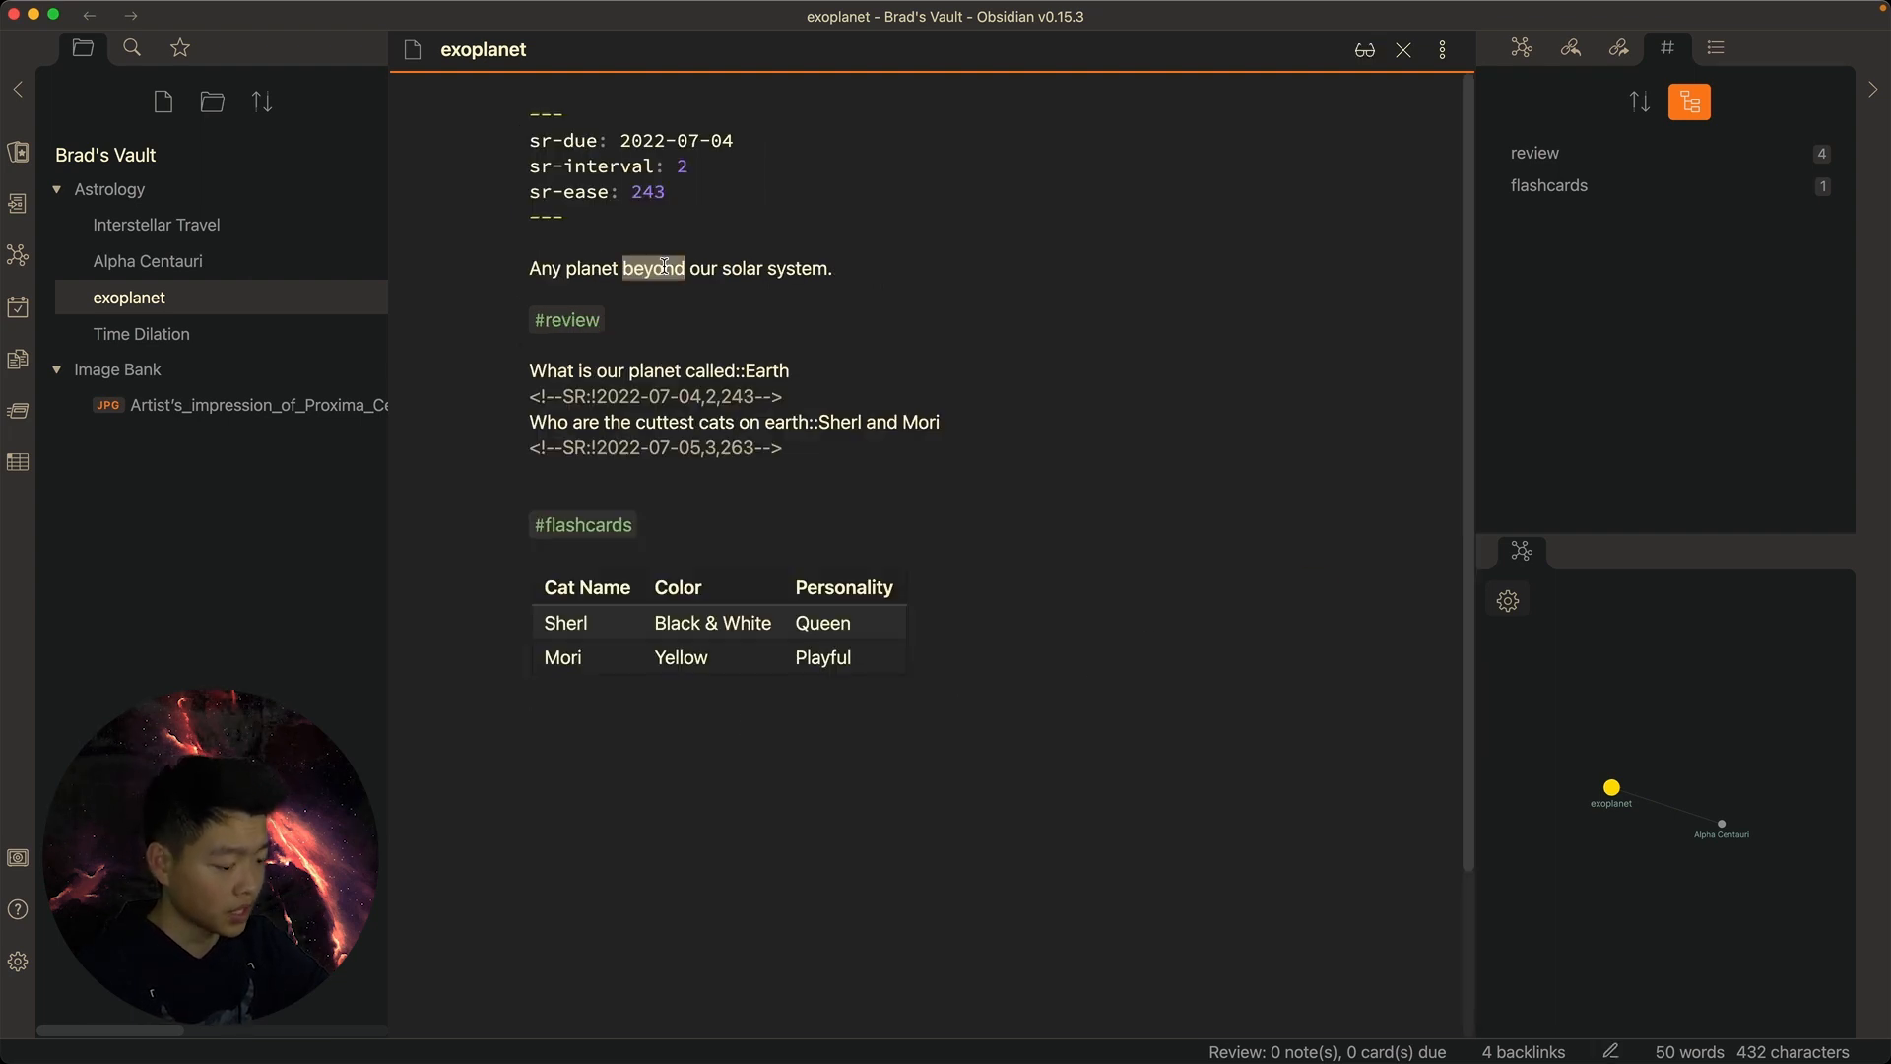
pyautogui.press('super+b')
pyautogui.click(732, 289)
pyautogui.moveTo(682, 269); pyautogui.dragTo(613, 272)
pyautogui.click(698, 296)
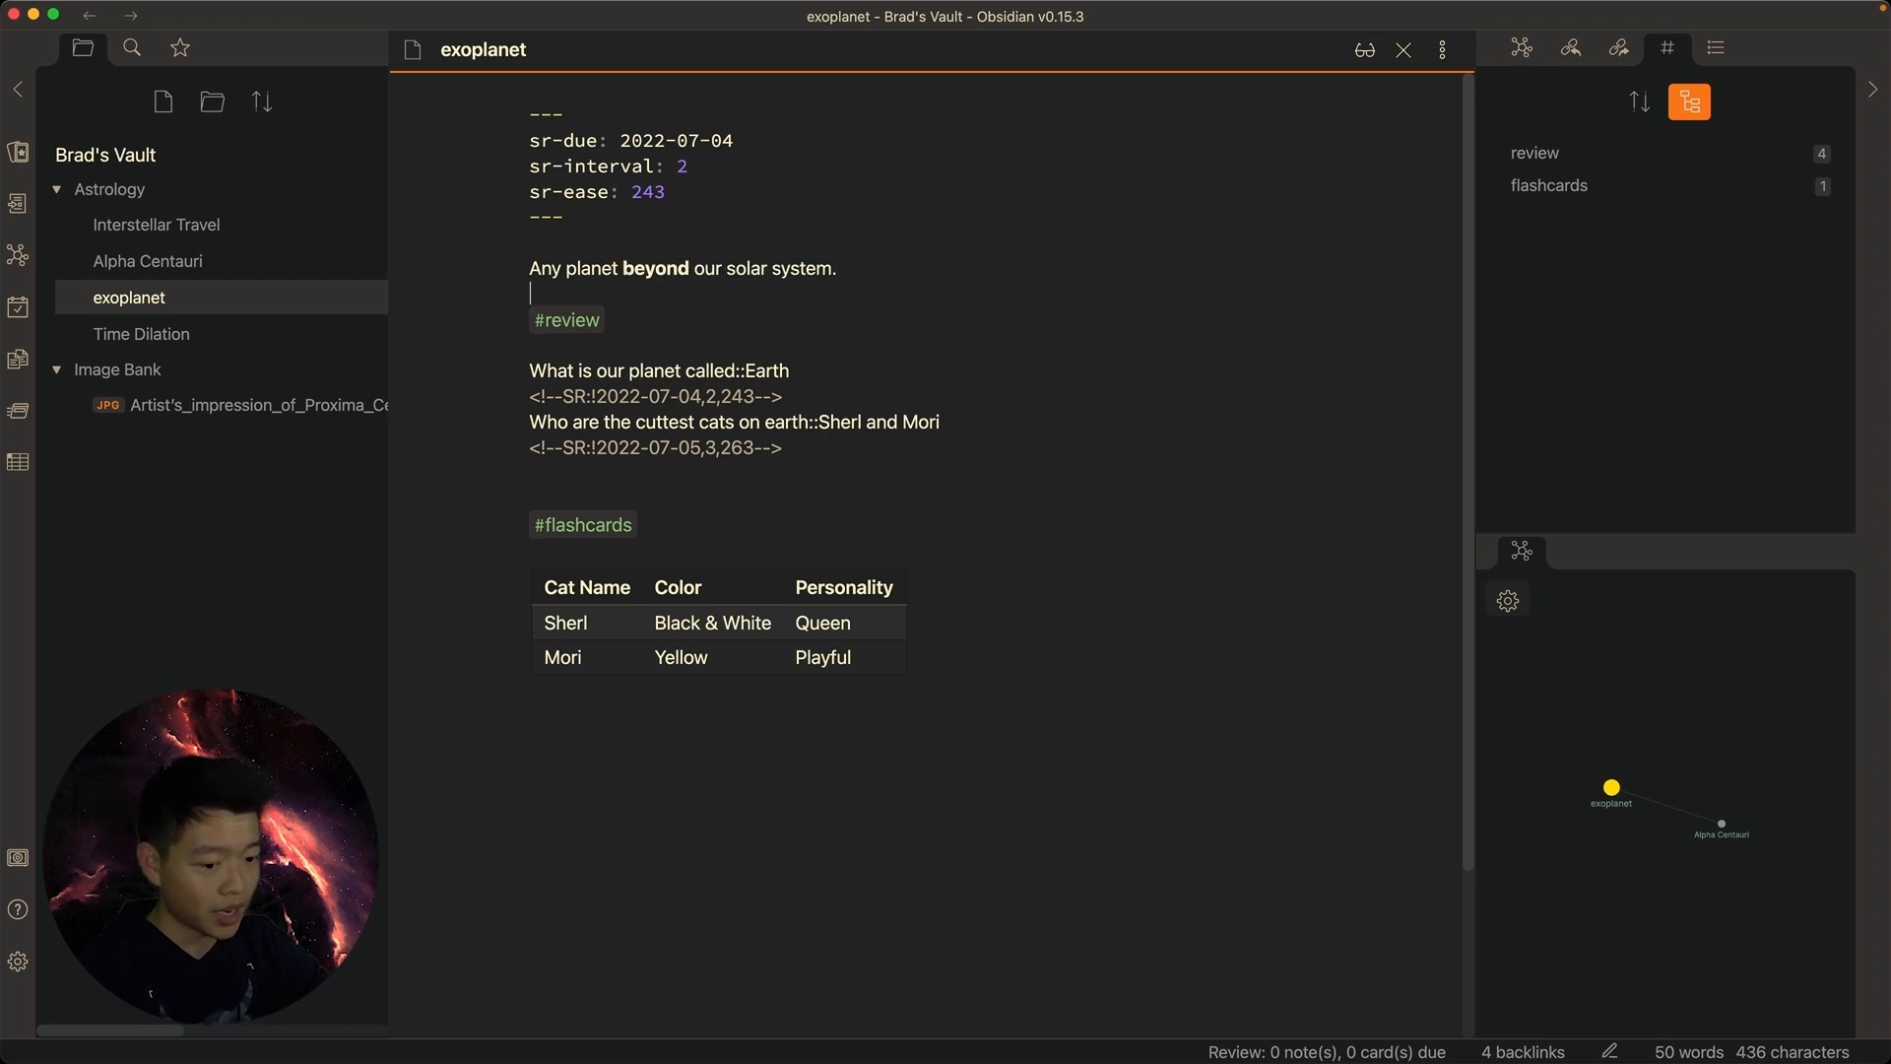
# Filter the hotkey settings by "high", assign ⌘H to the Toggle highlight command, and close the settings
pyautogui.click(17, 961)
pyautogui.click(330, 416)
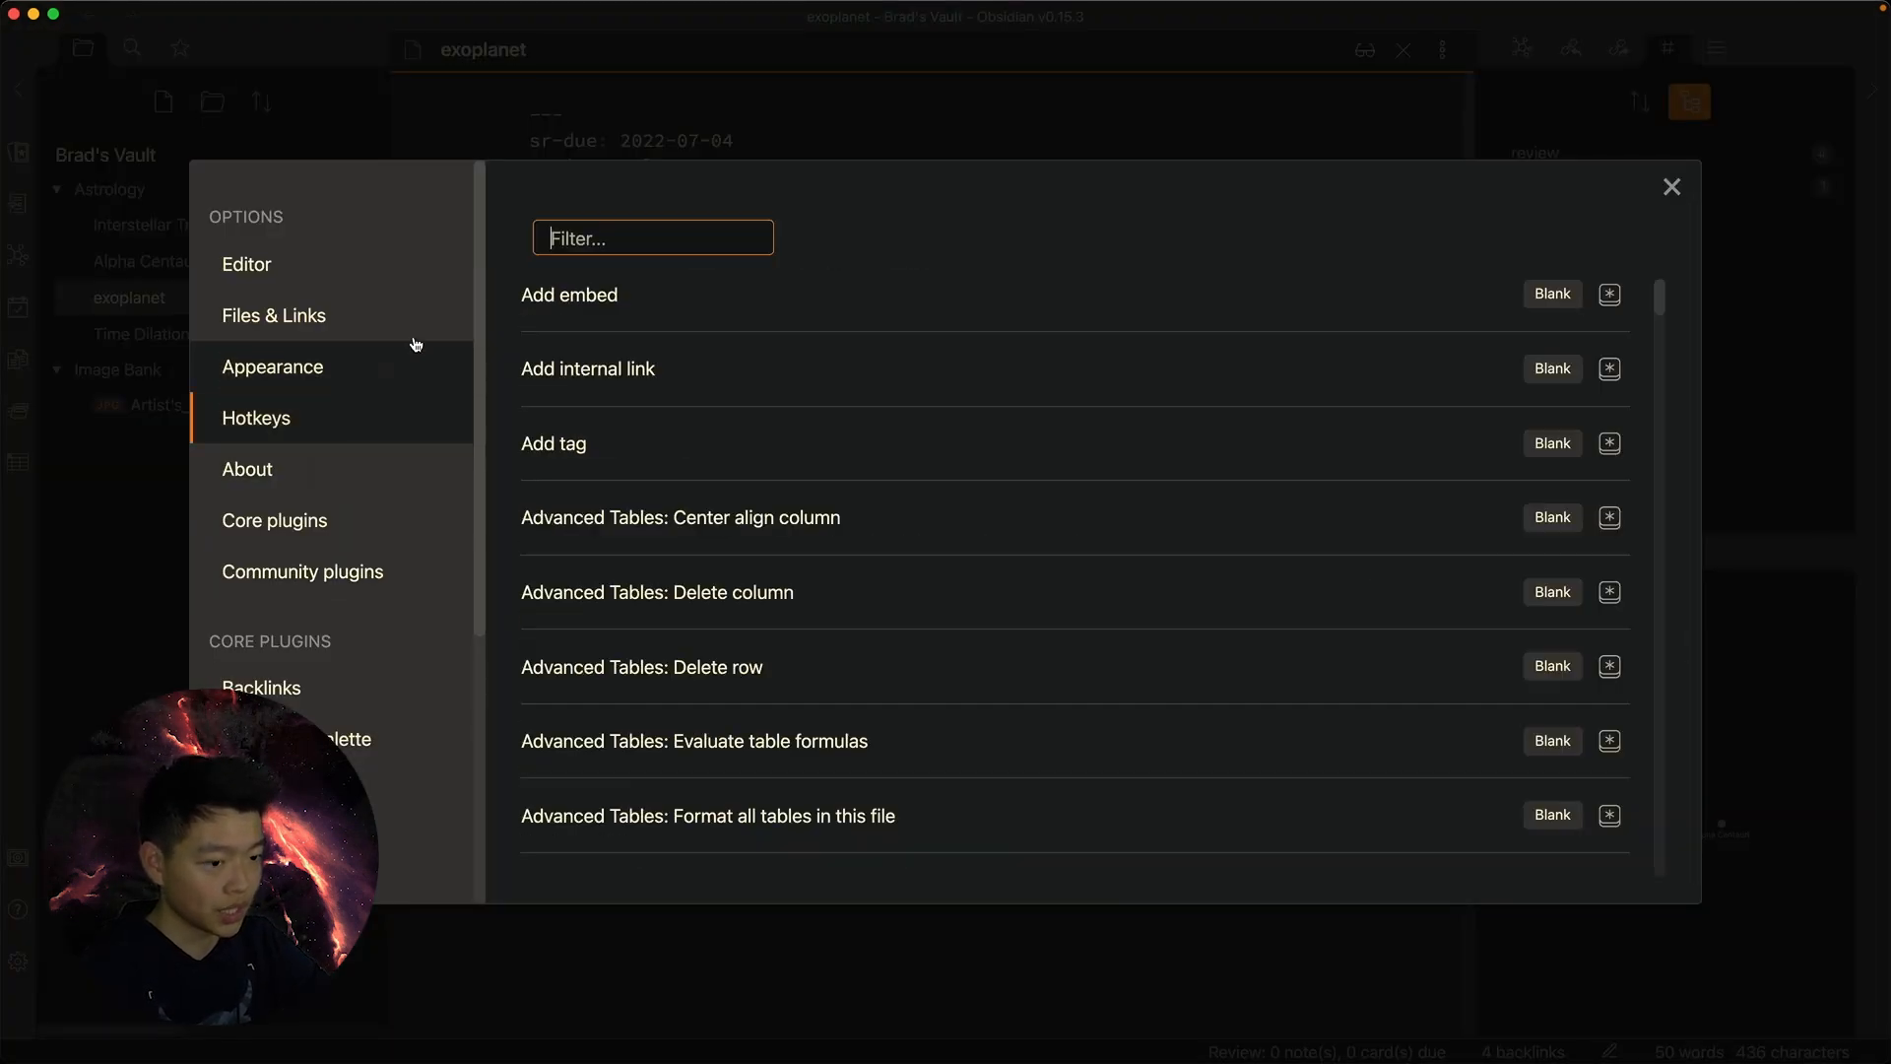
pyautogui.write('high')
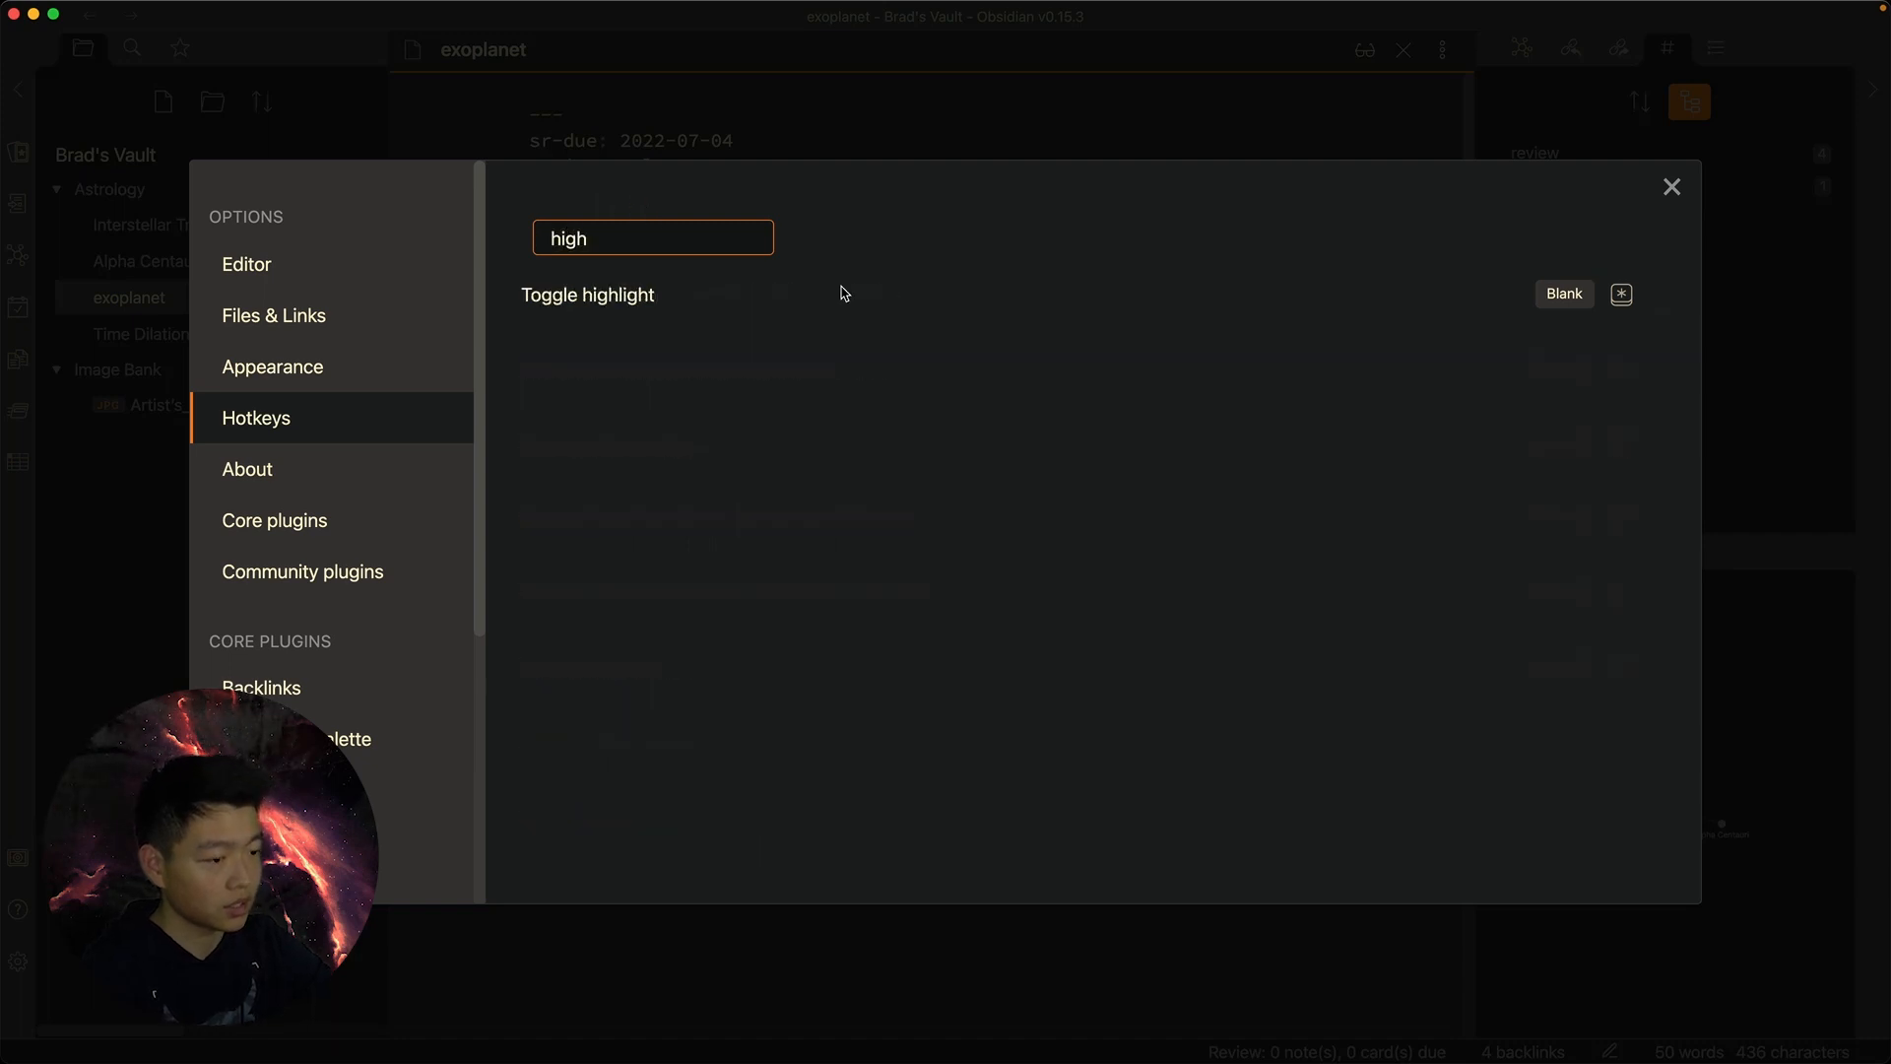
pyautogui.click(1622, 294)
pyautogui.press('super+h')
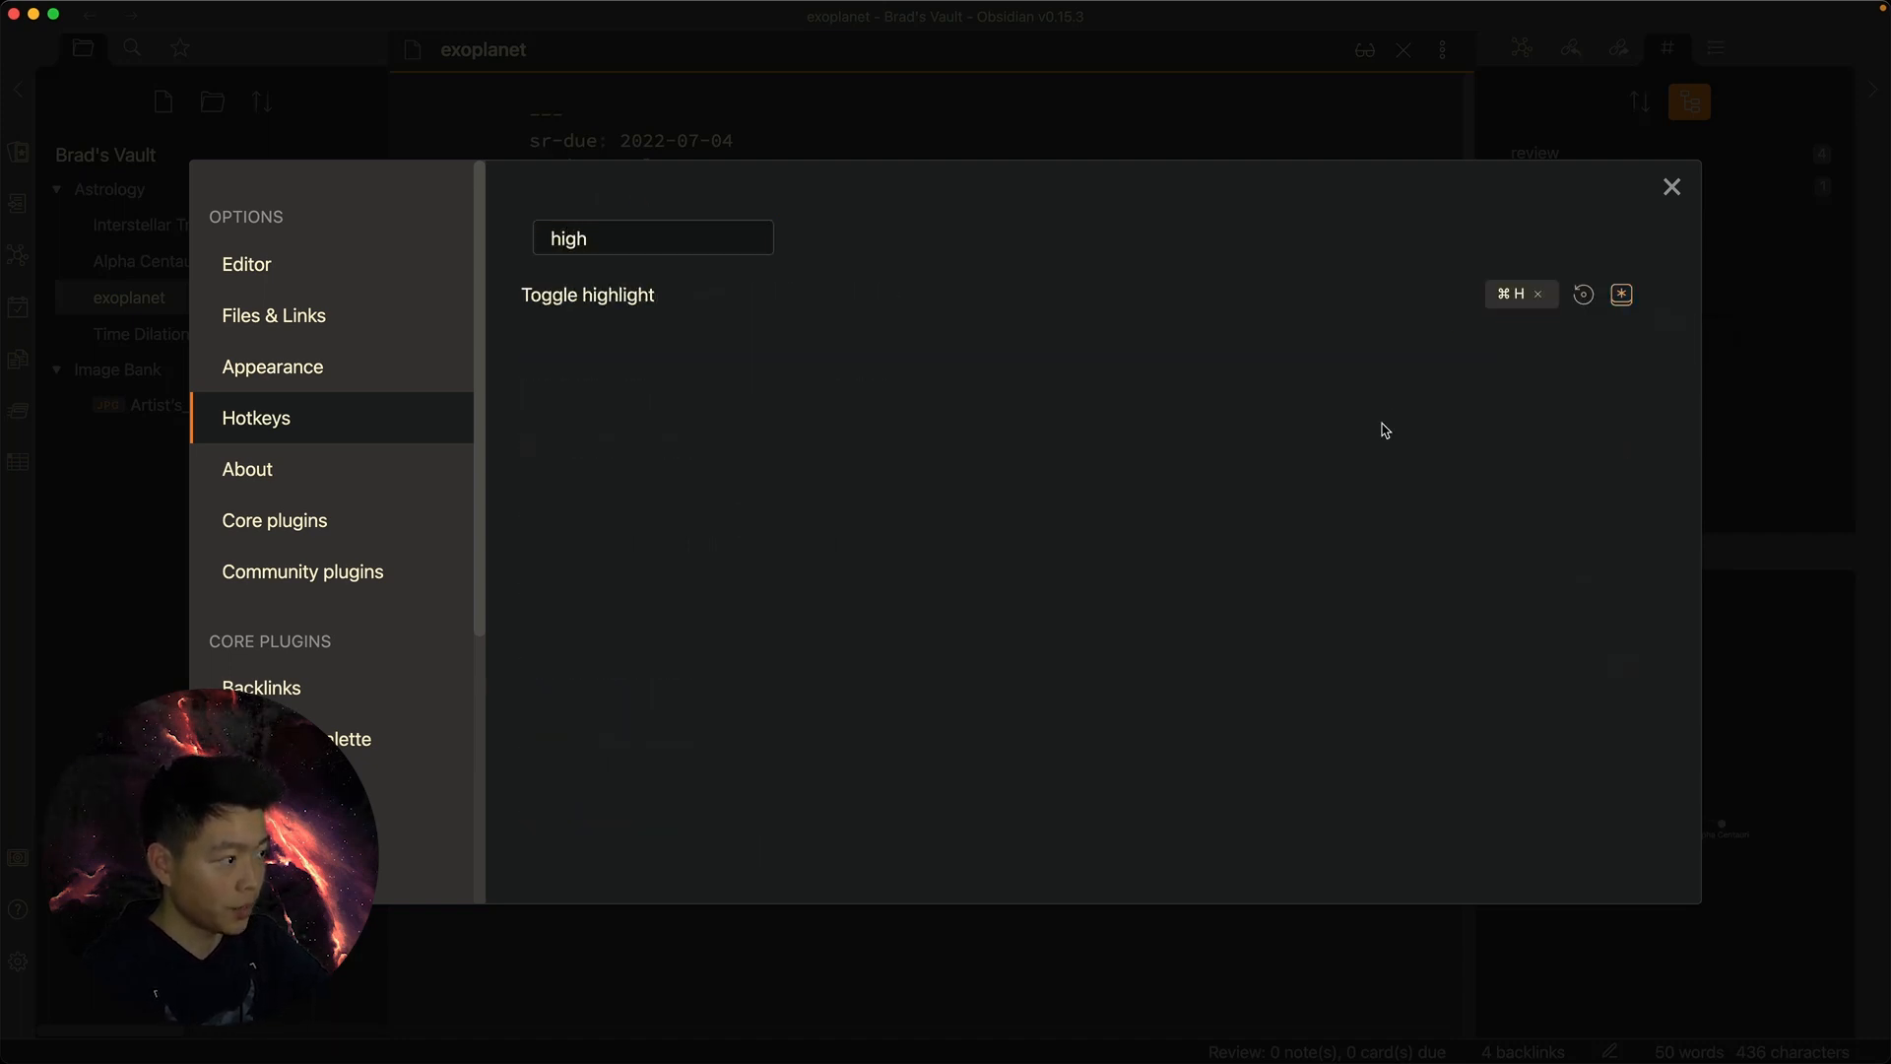
pyautogui.click(1832, 388)
# Highlight the words "solar system" in the note's first sentence
pyautogui.doubleClick(790, 268)
pyautogui.moveTo(727, 268); pyautogui.dragTo(826, 269)
pyautogui.press('super+h')
pyautogui.click(857, 295)
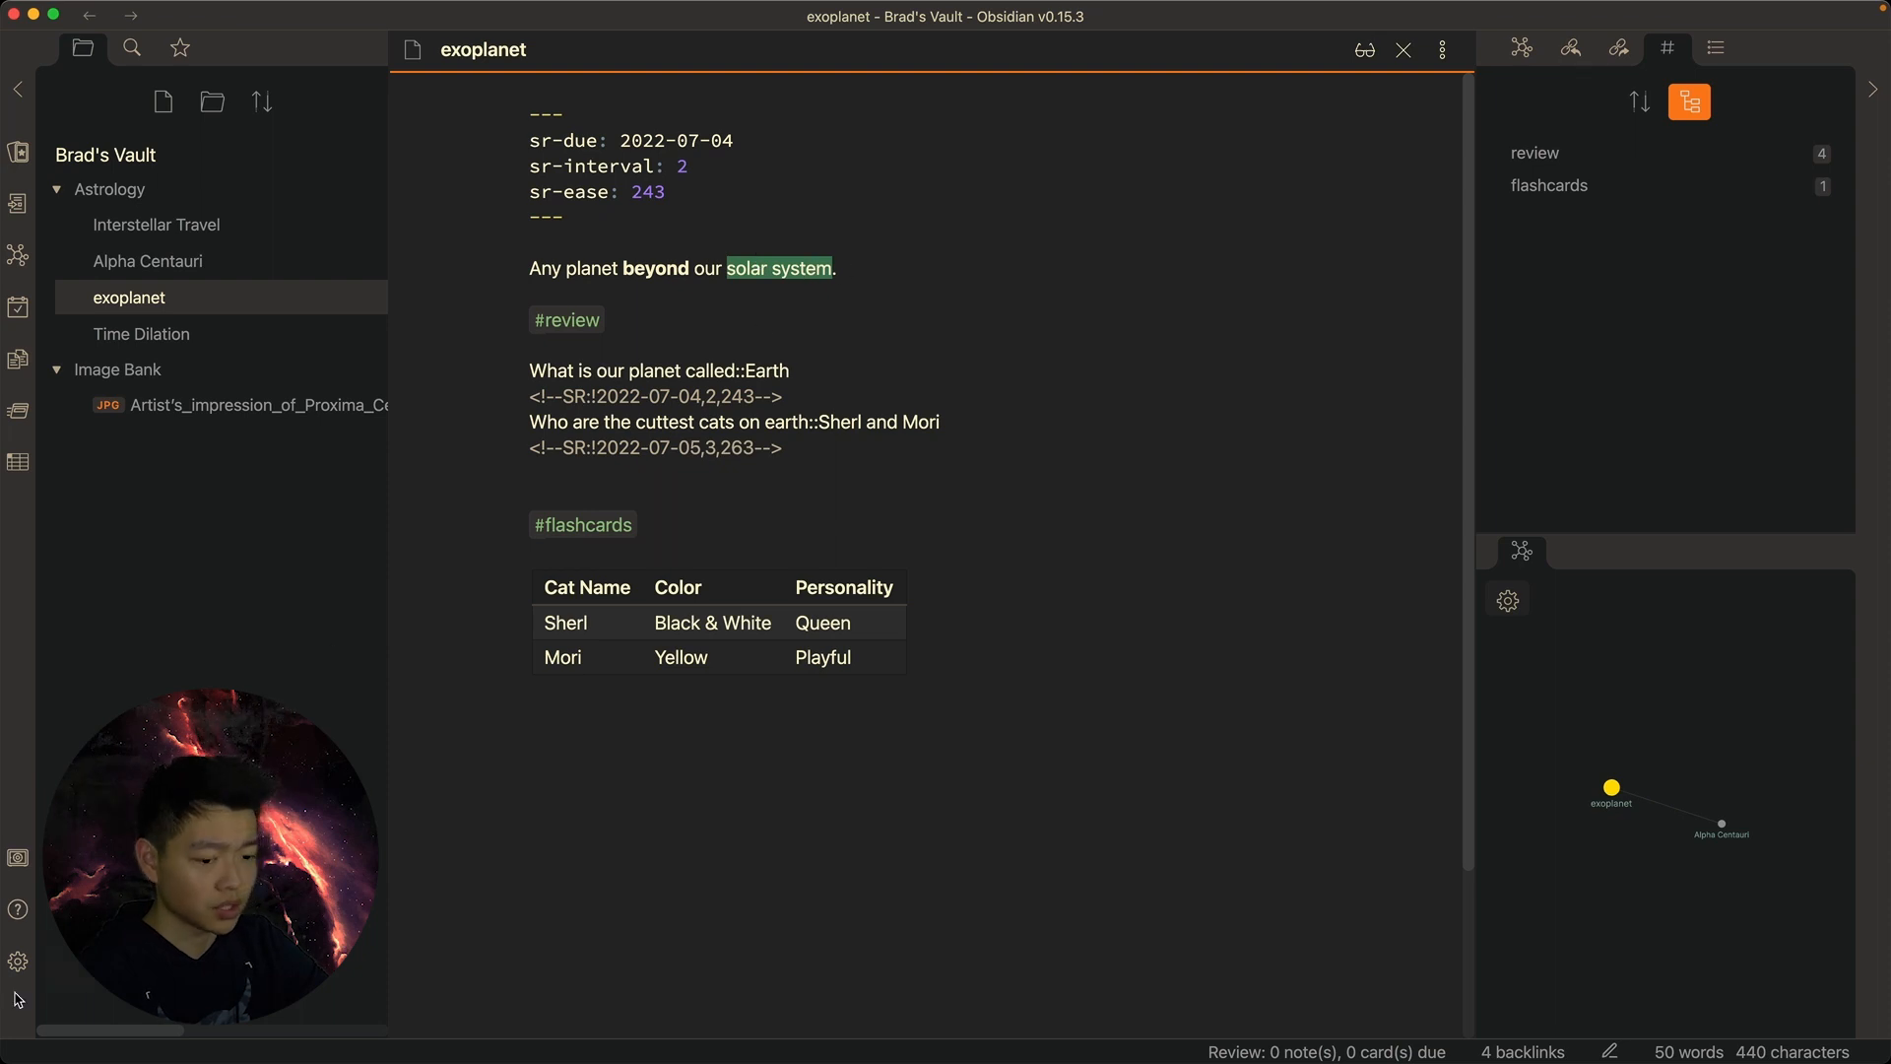
# Search the community plugins for "highlight", install the Highlightr plugin, and return to the note
pyautogui.click(17, 962)
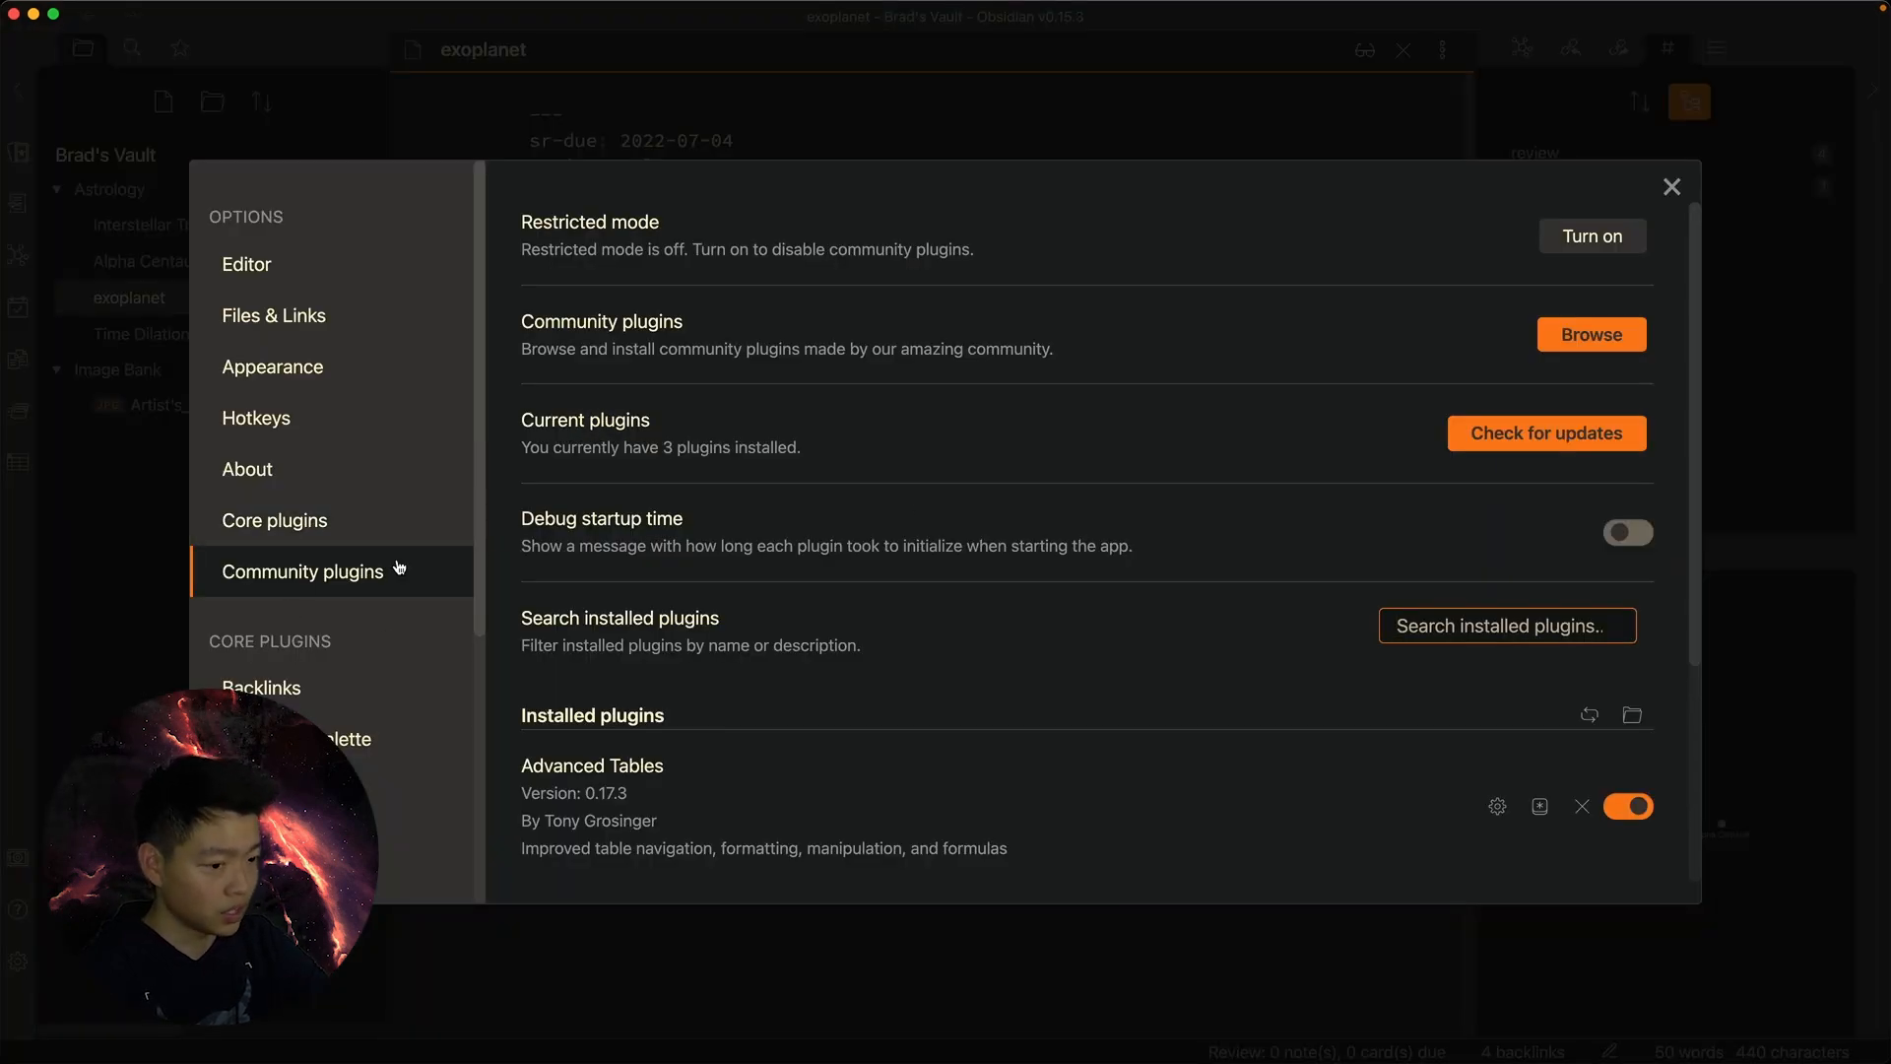
pyautogui.click(1581, 335)
pyautogui.write('highlight')
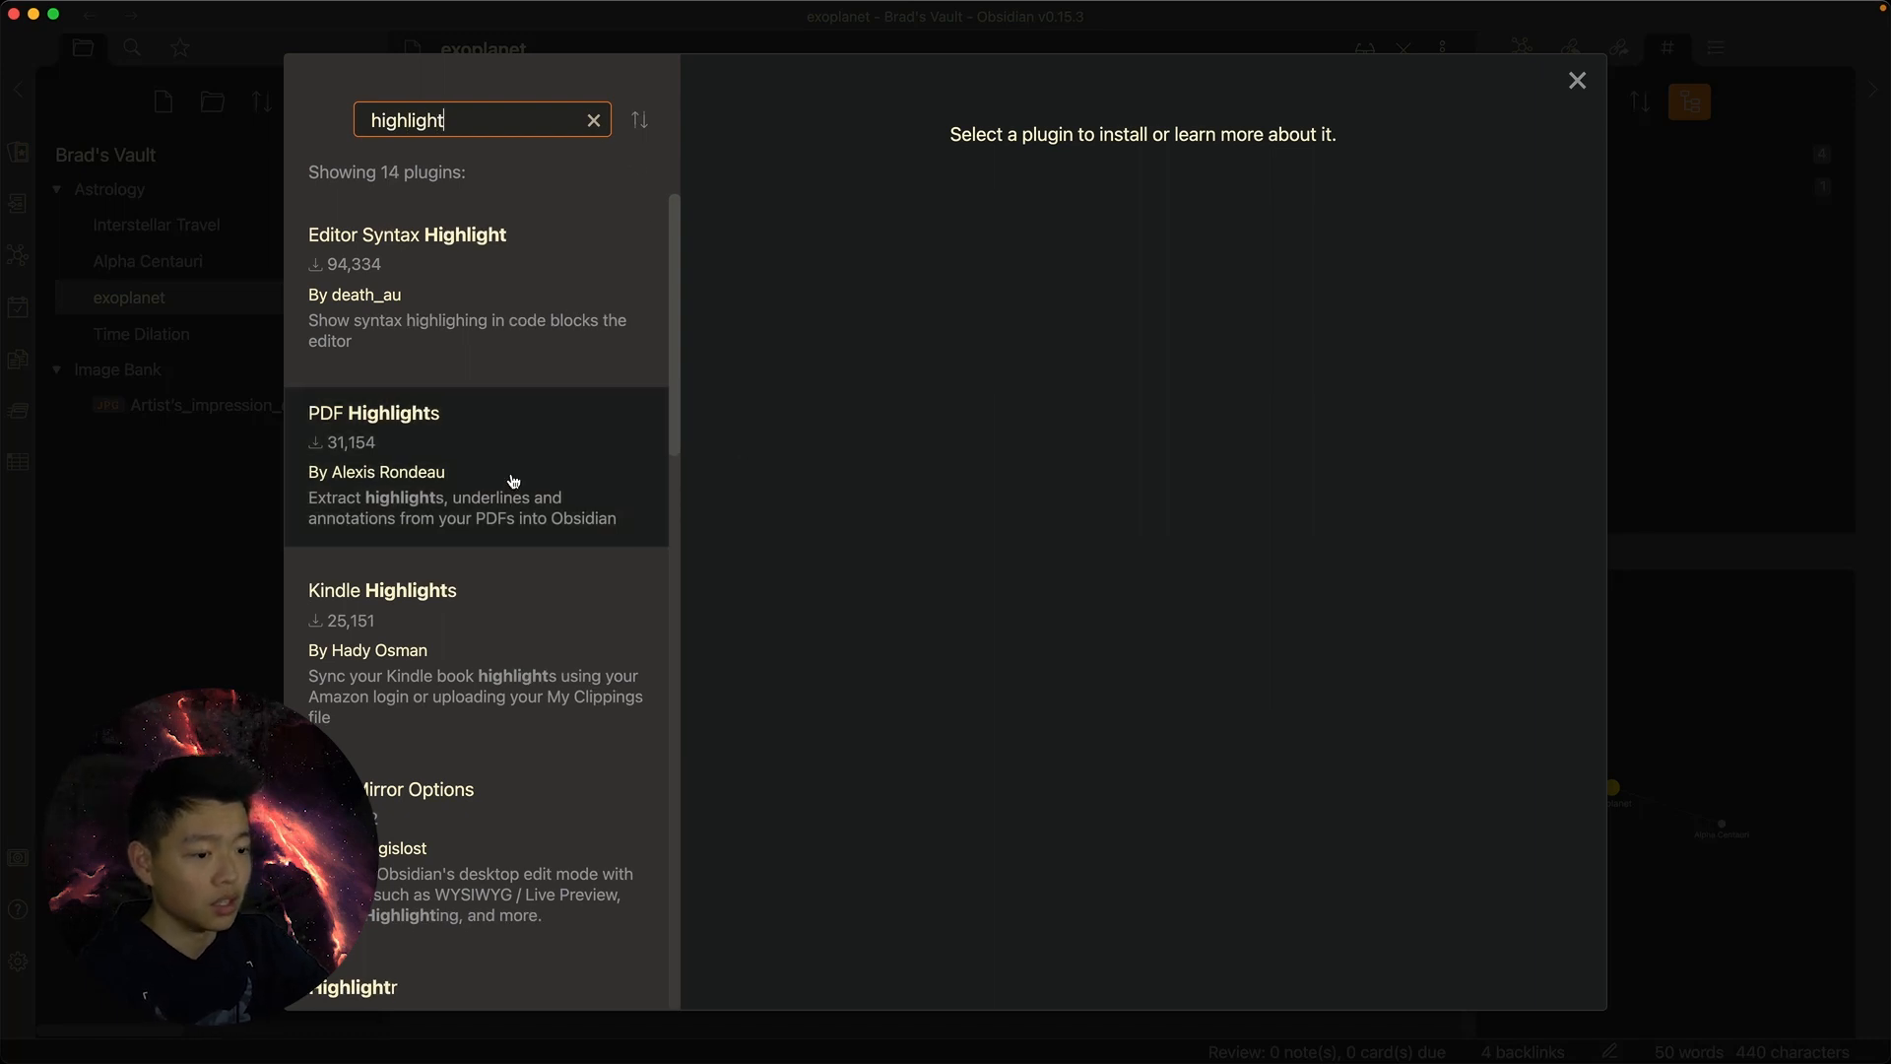
pyautogui.scroll(-3, 511, 483)
pyautogui.click(485, 866)
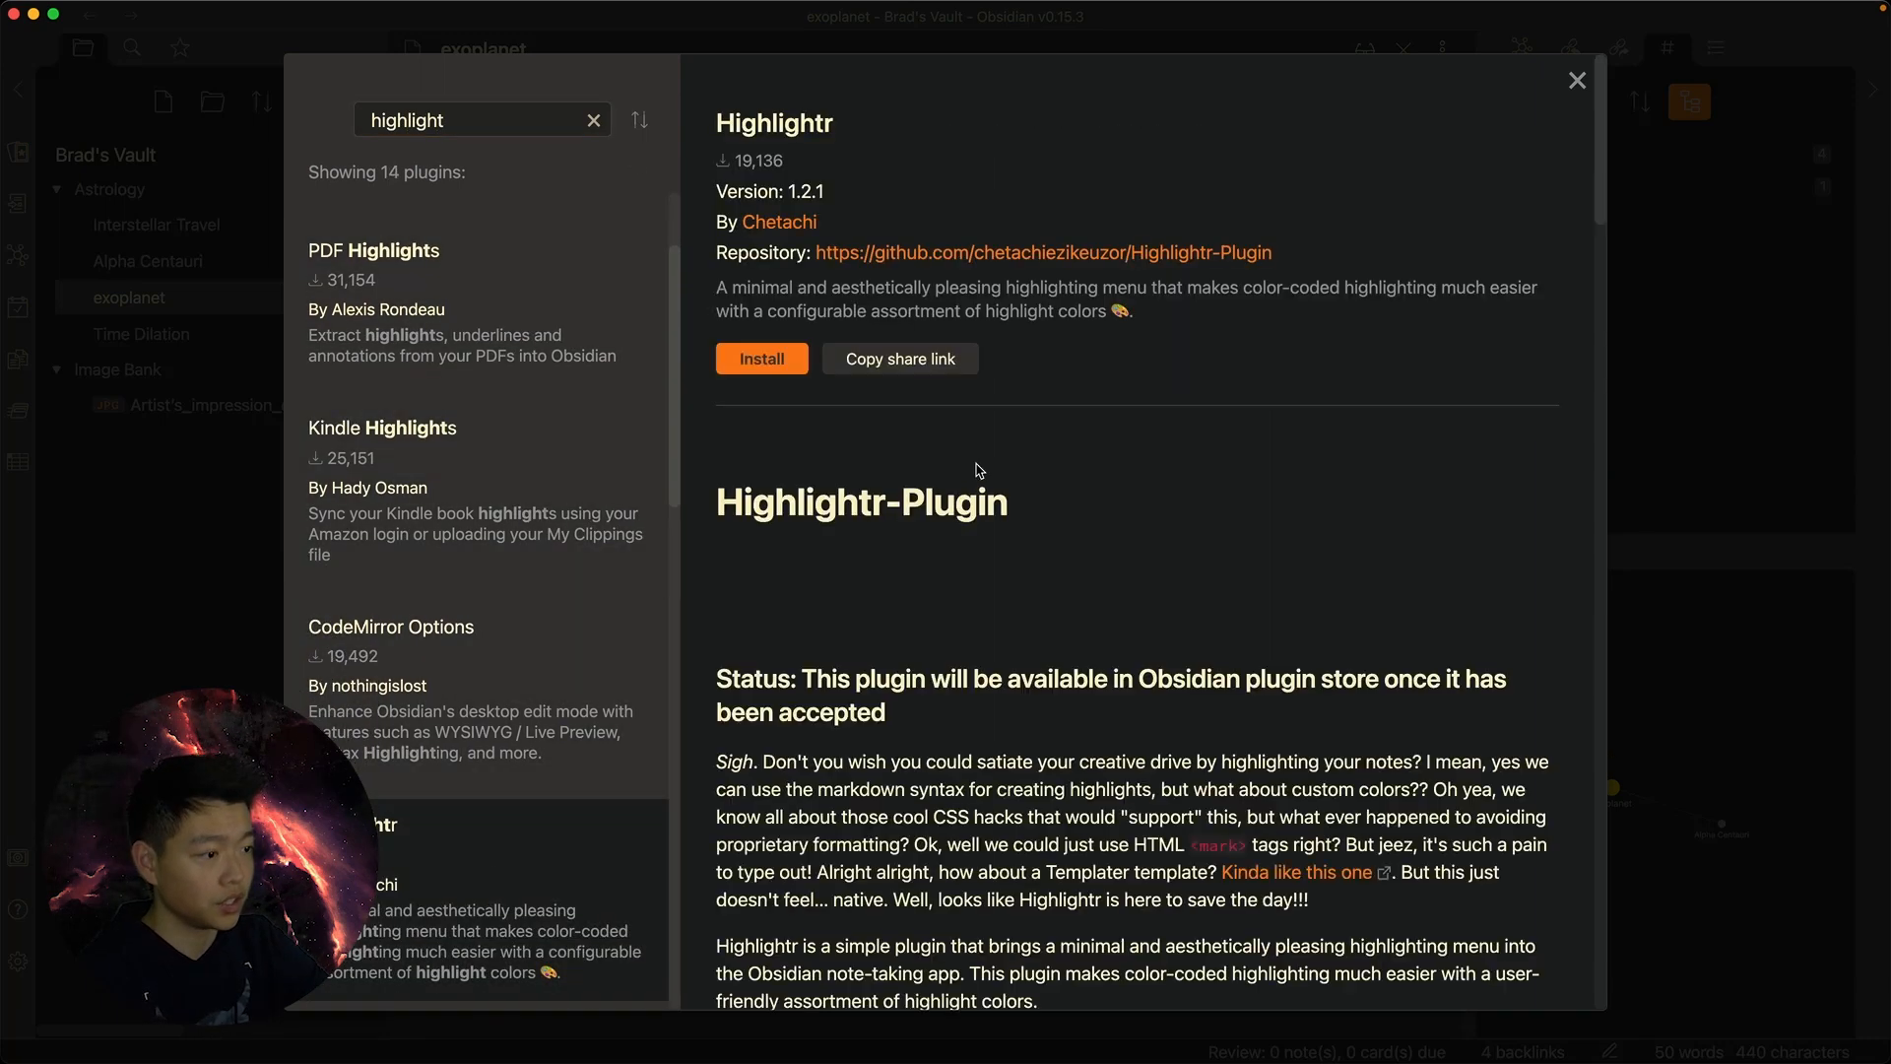
pyautogui.click(761, 361)
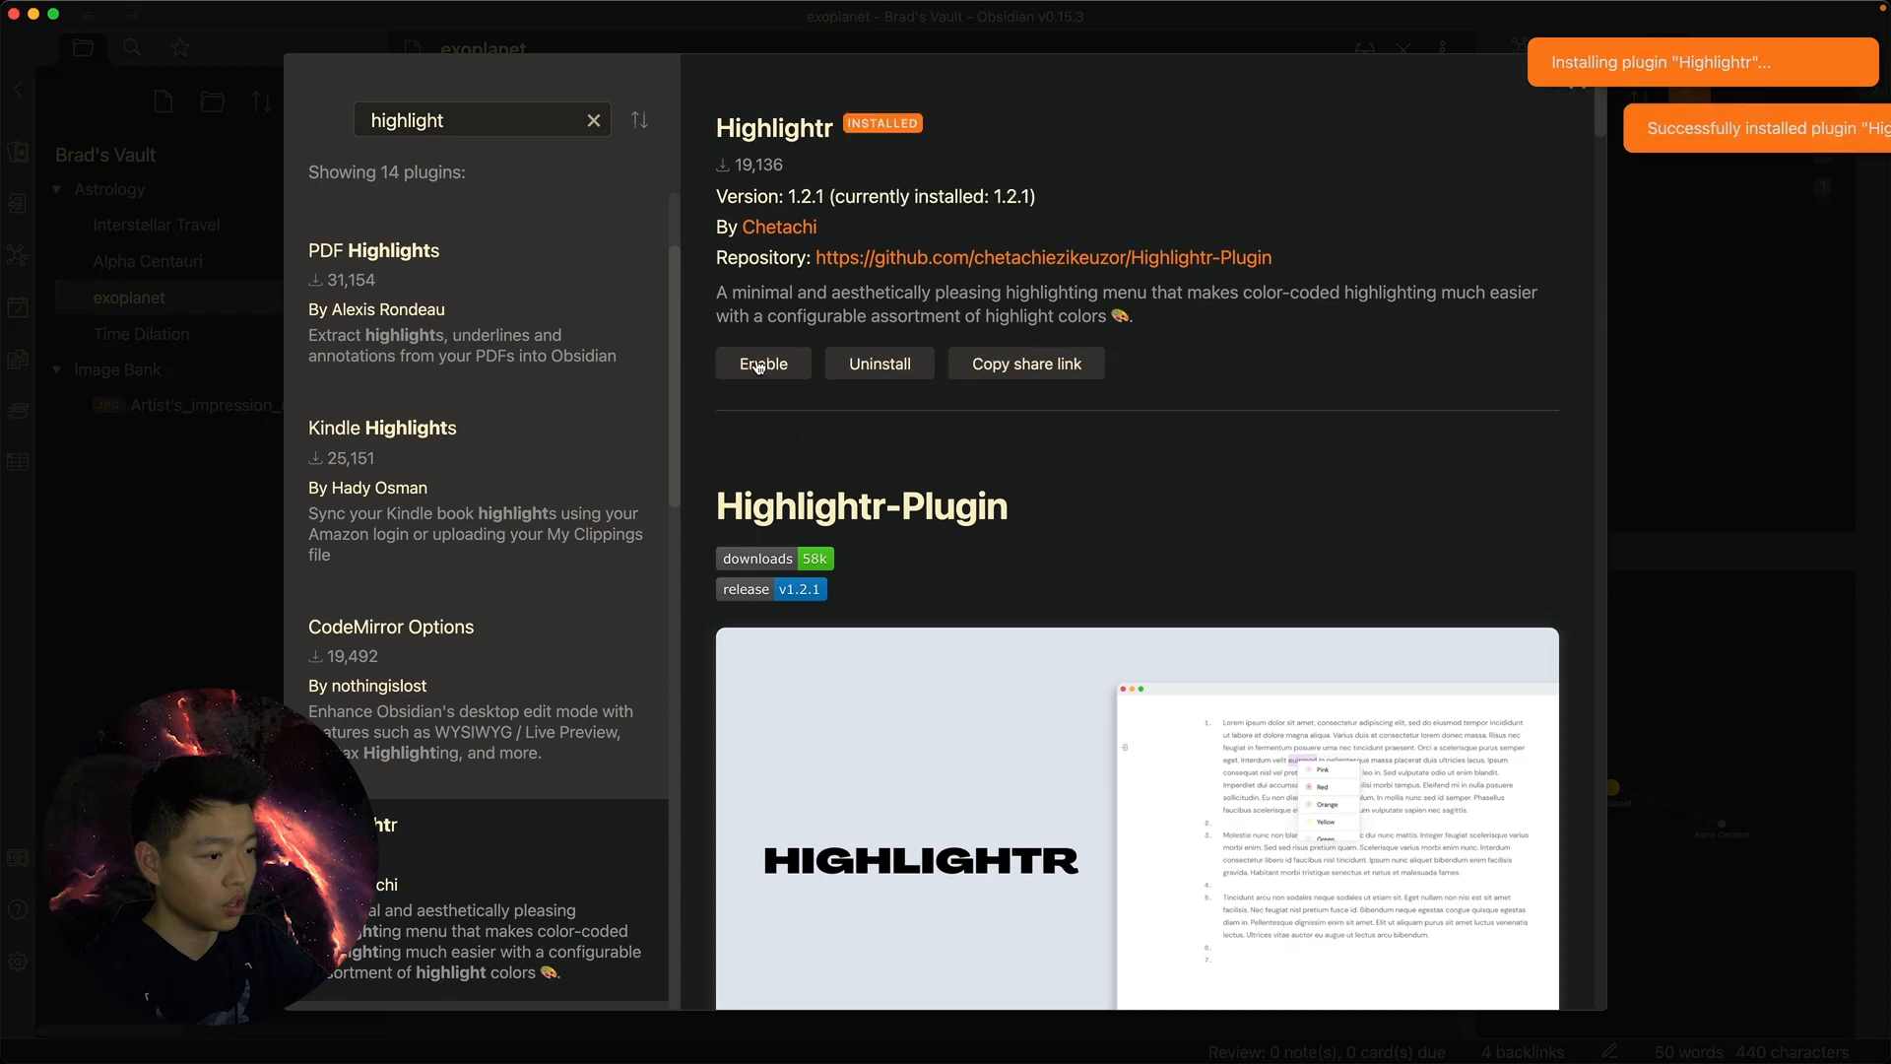
pyautogui.press('Escape')
pyautogui.press('Escape')
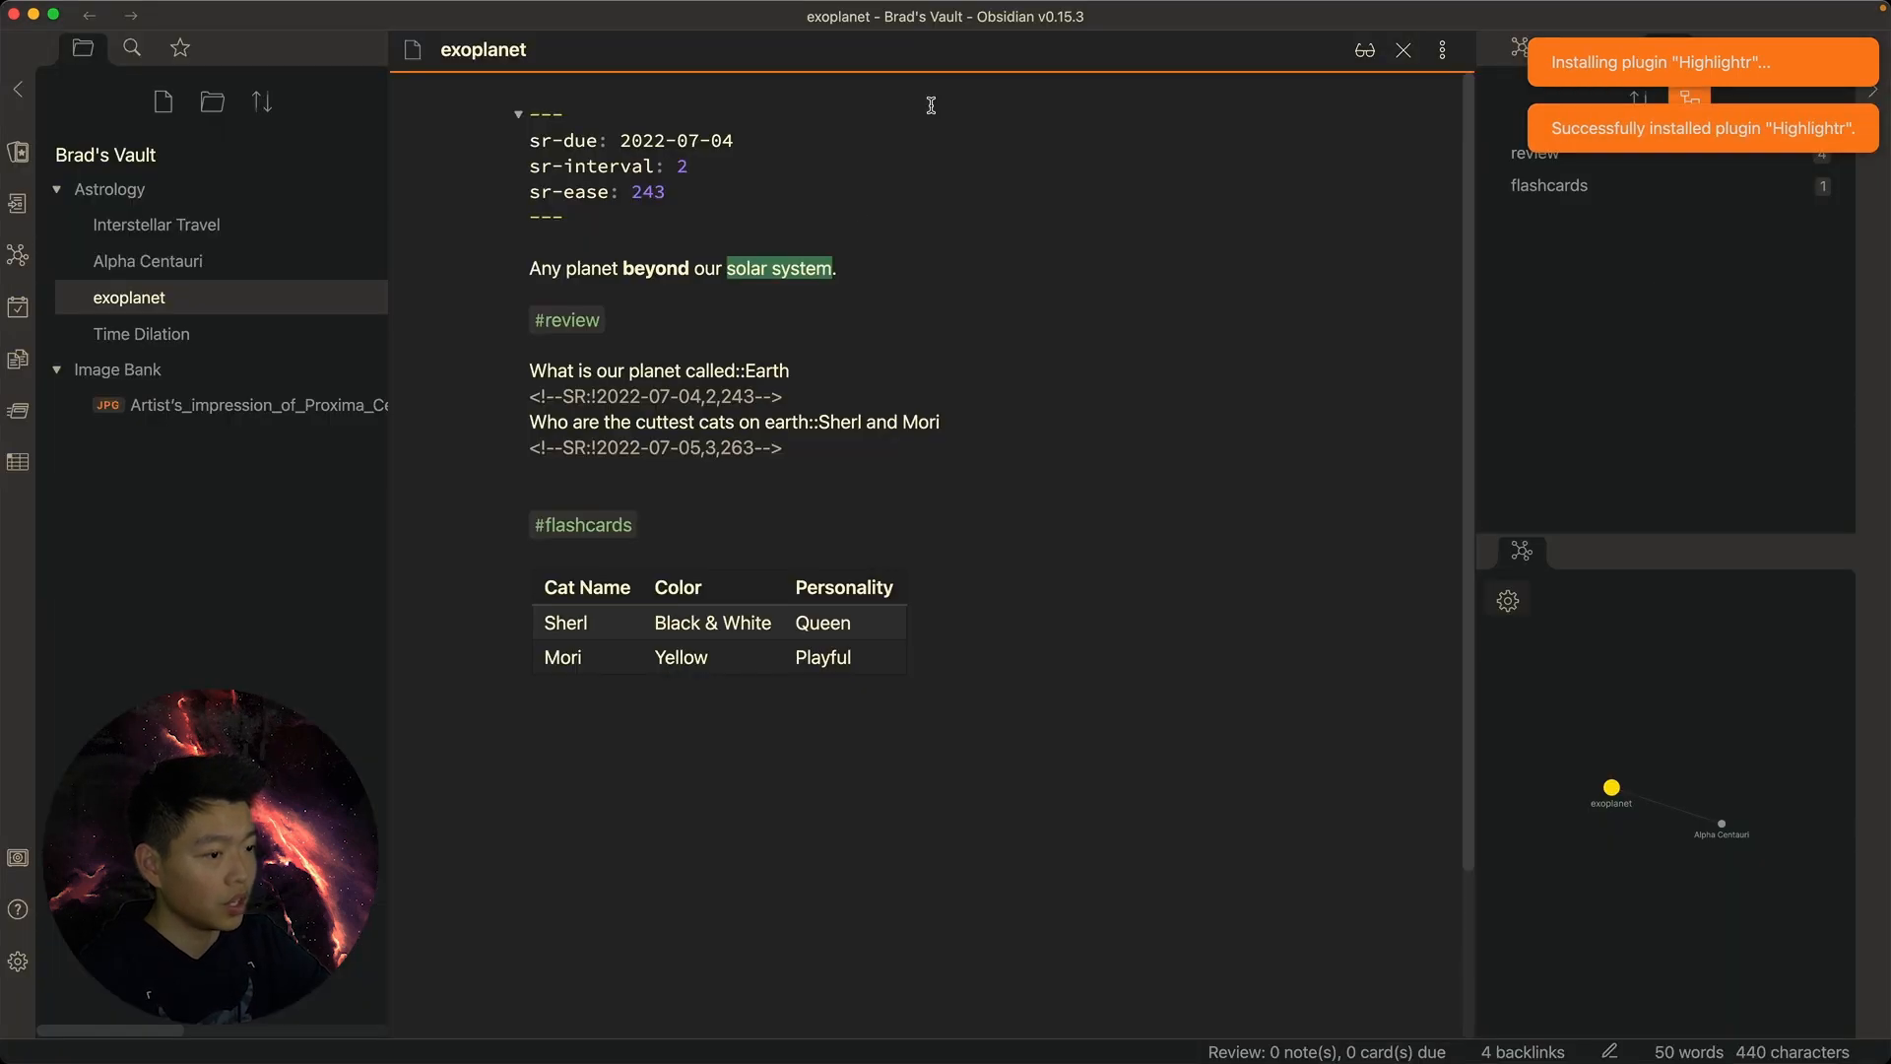
# Highlight the word "planet" in the first flashcard in red using the Highlightr: Red command
pyautogui.doubleClick(644, 369)
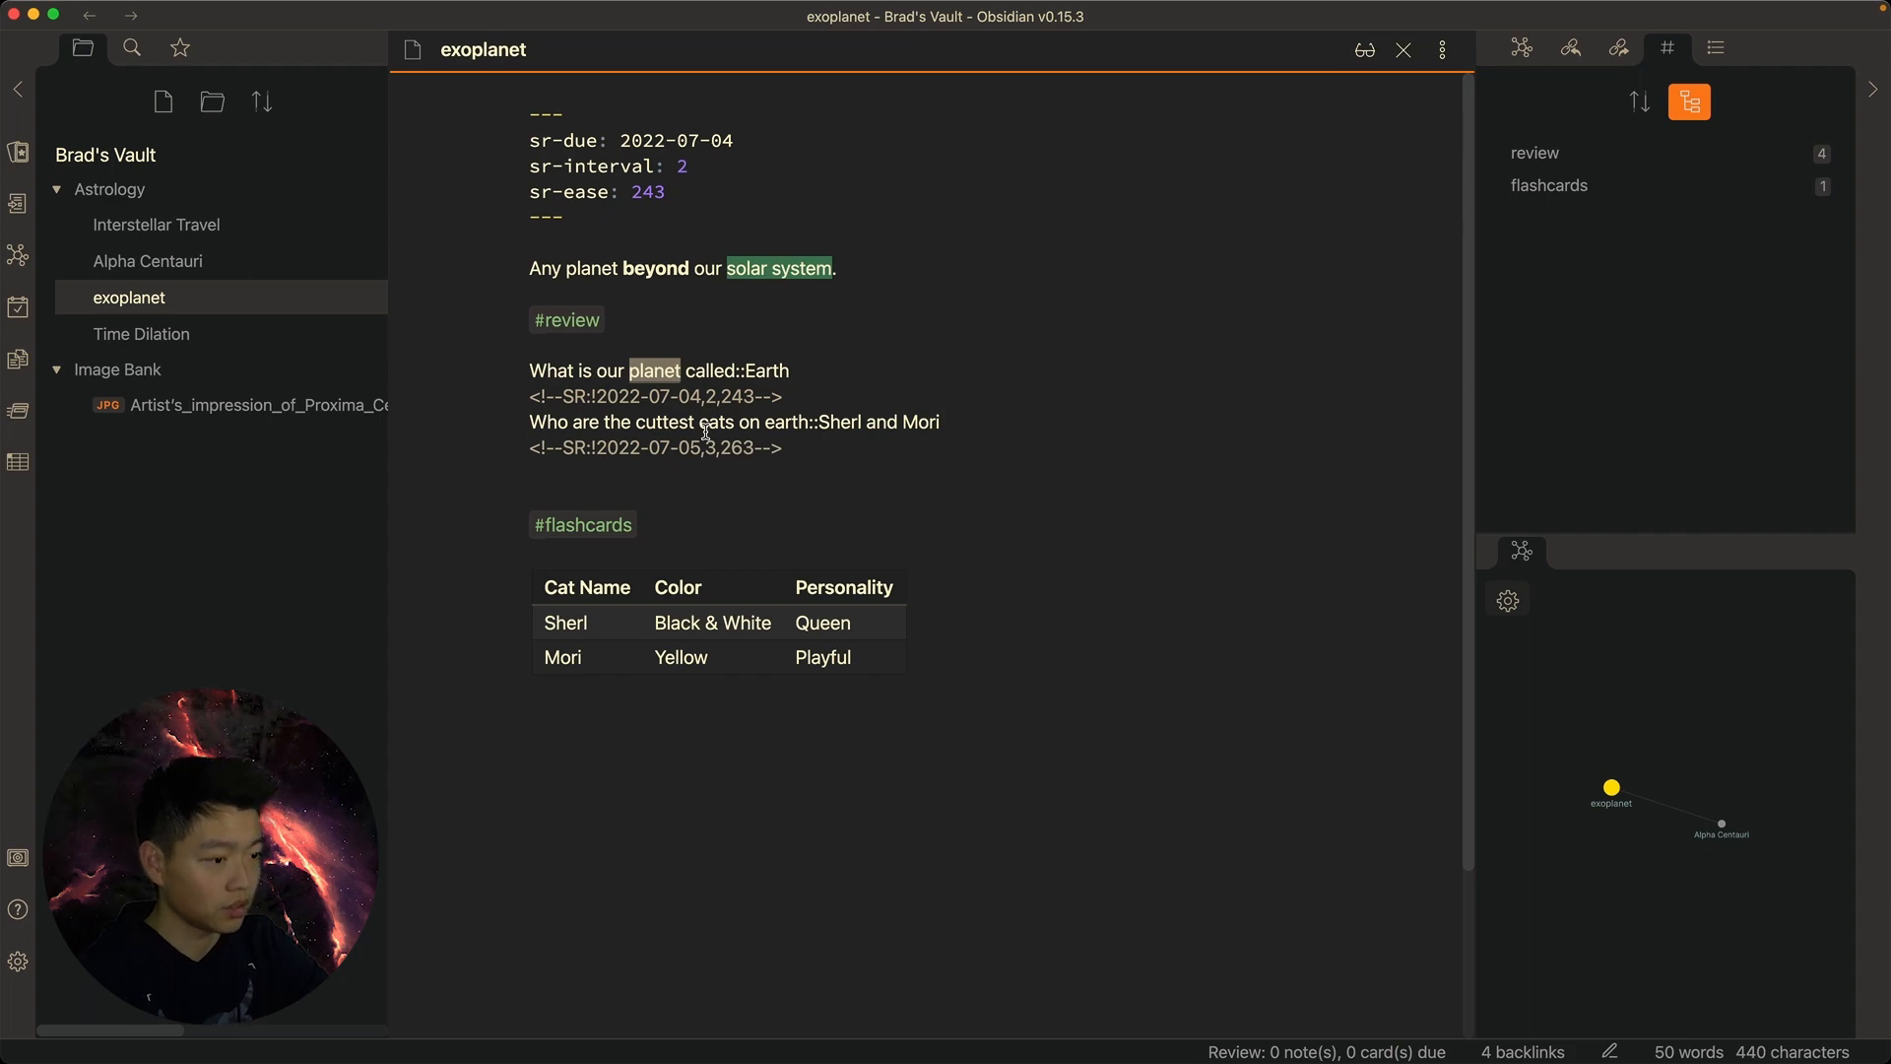
pyautogui.press('super+p')
pyautogui.write('high')
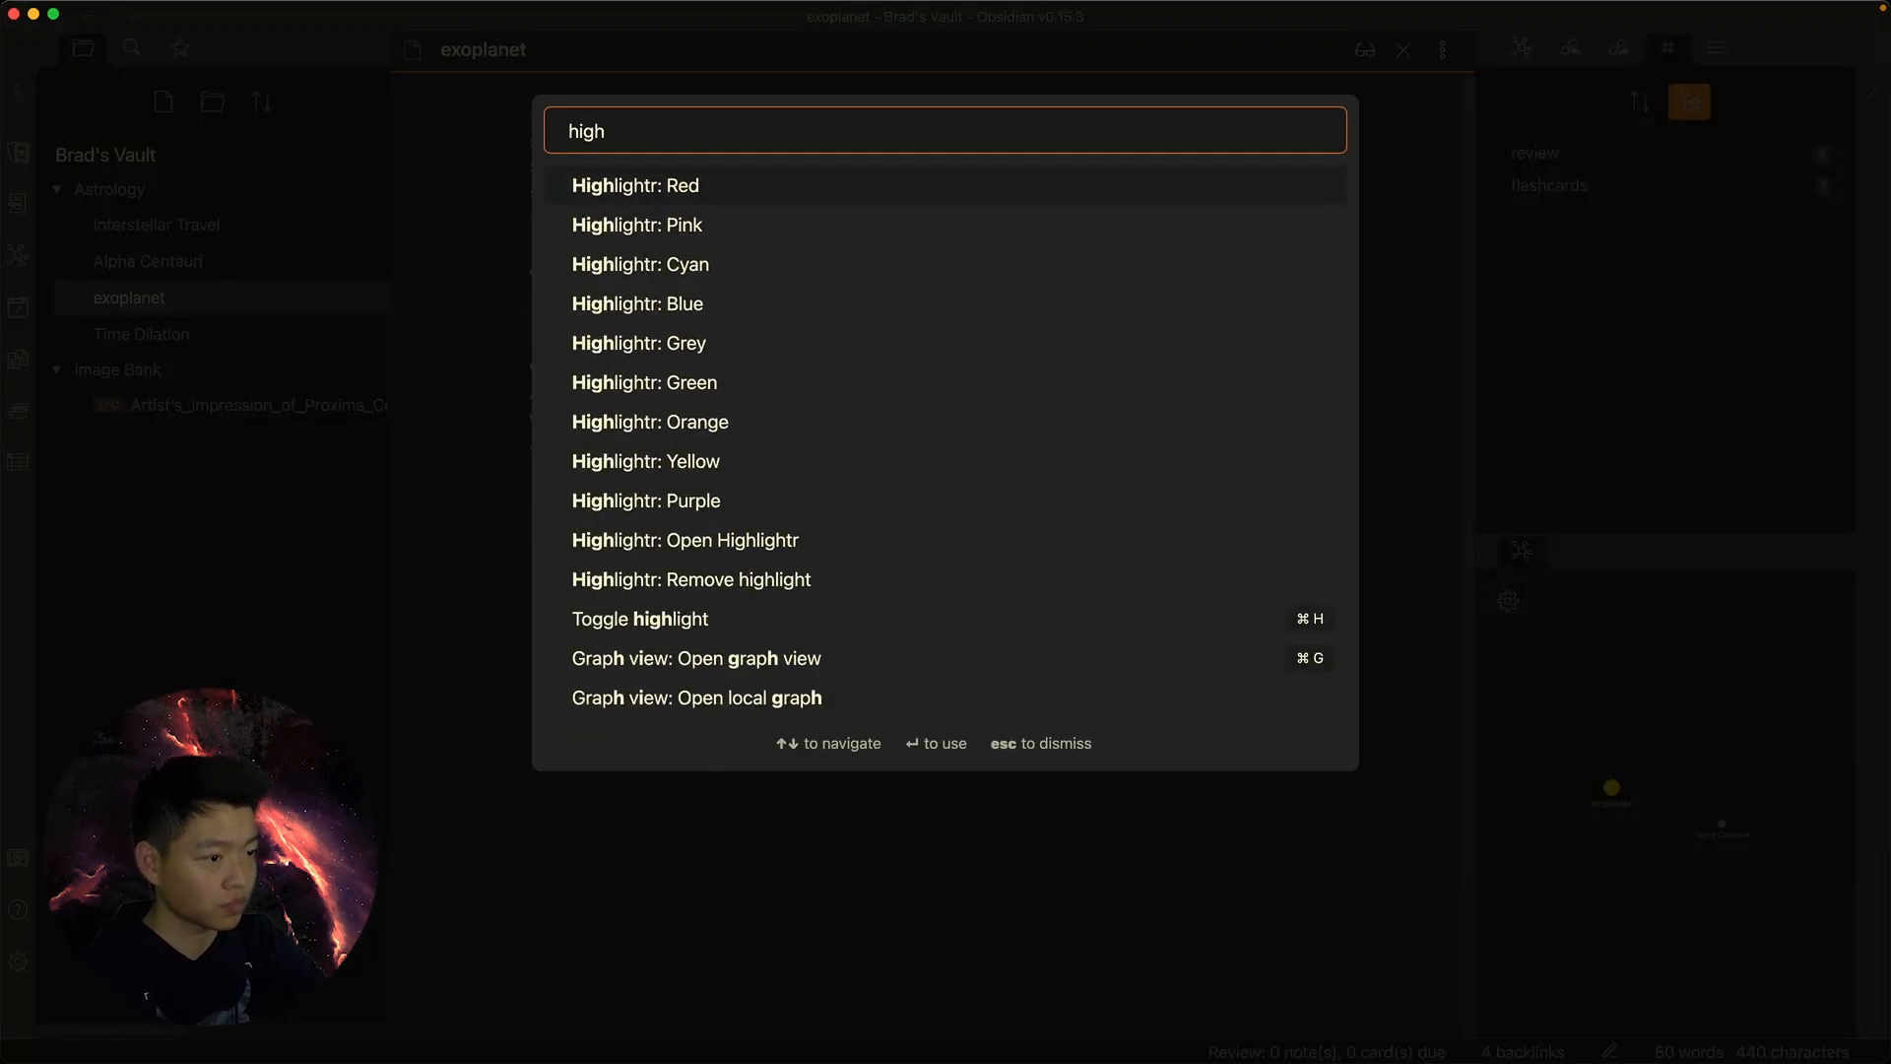
pyautogui.press('Return')
# Highlight the word "Earth" in the first flashcard in orange with the Highlightr: Orange command
pyautogui.doubleClick(755, 366)
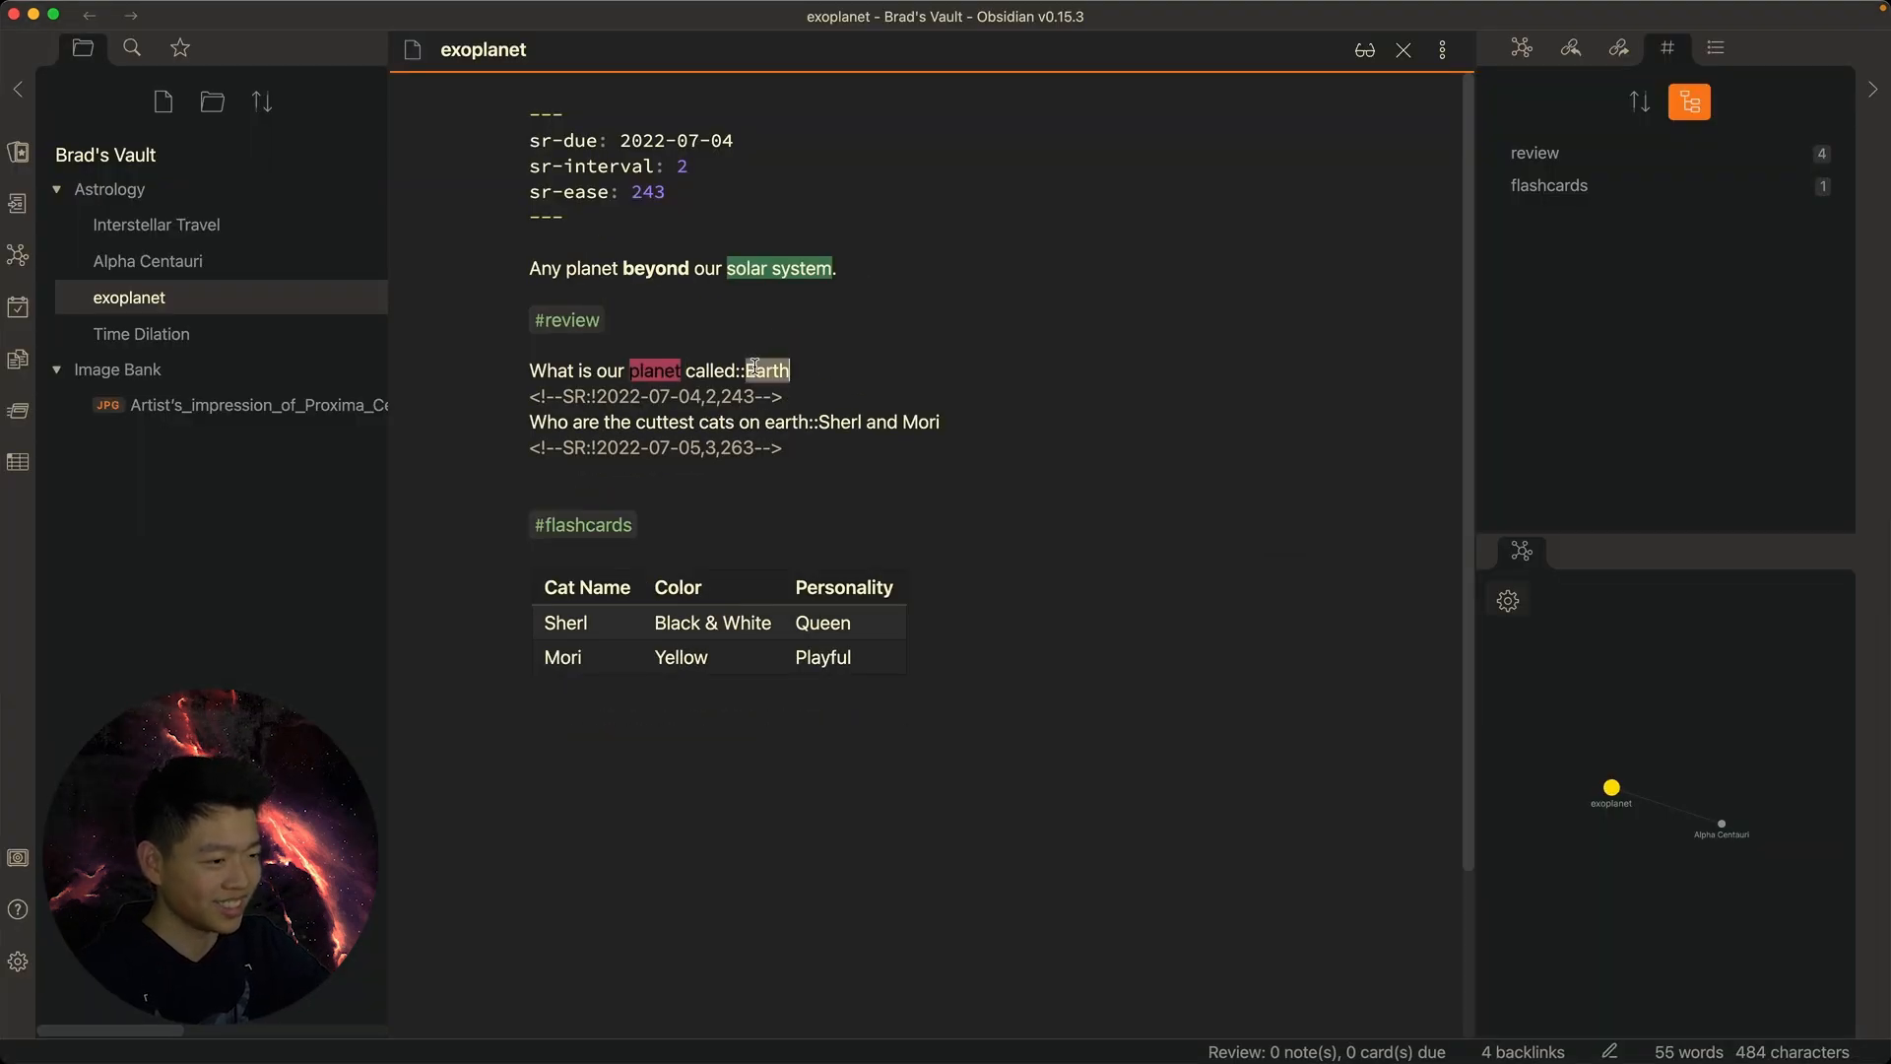
pyautogui.press('cmd+p')
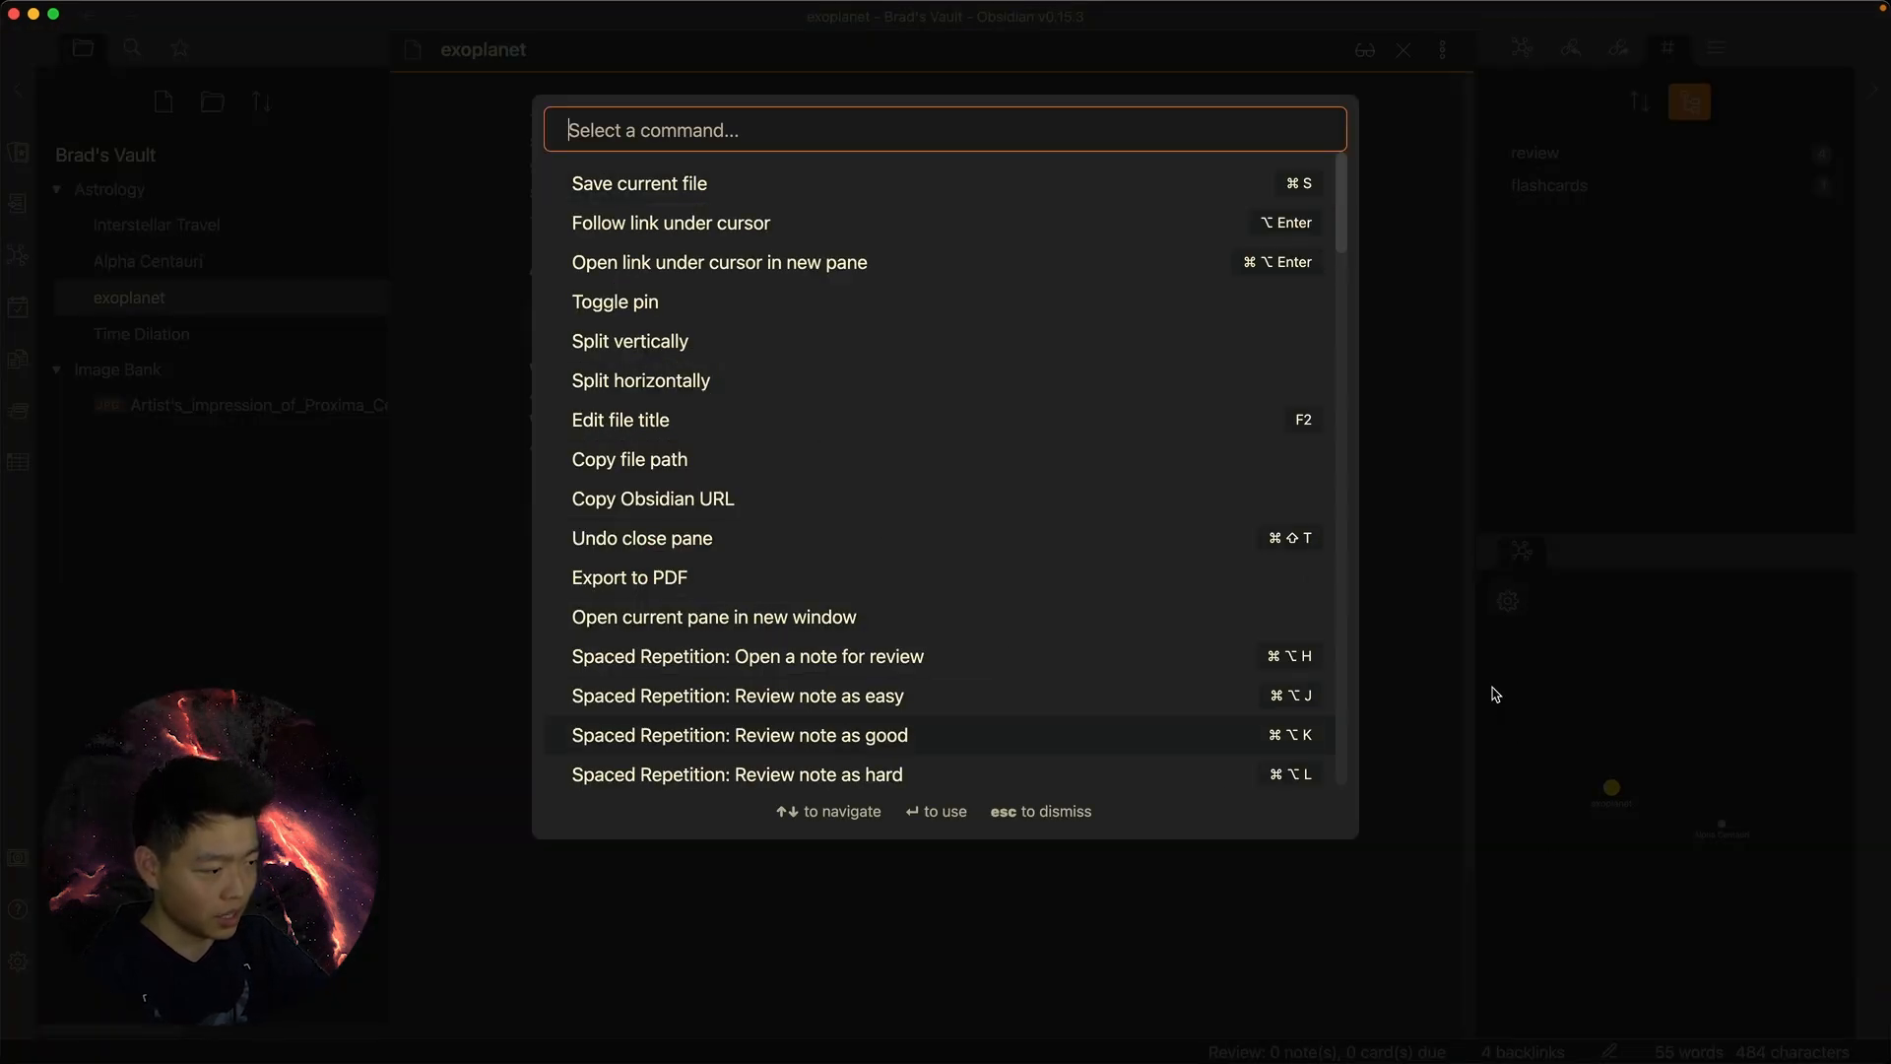
pyautogui.write('high')
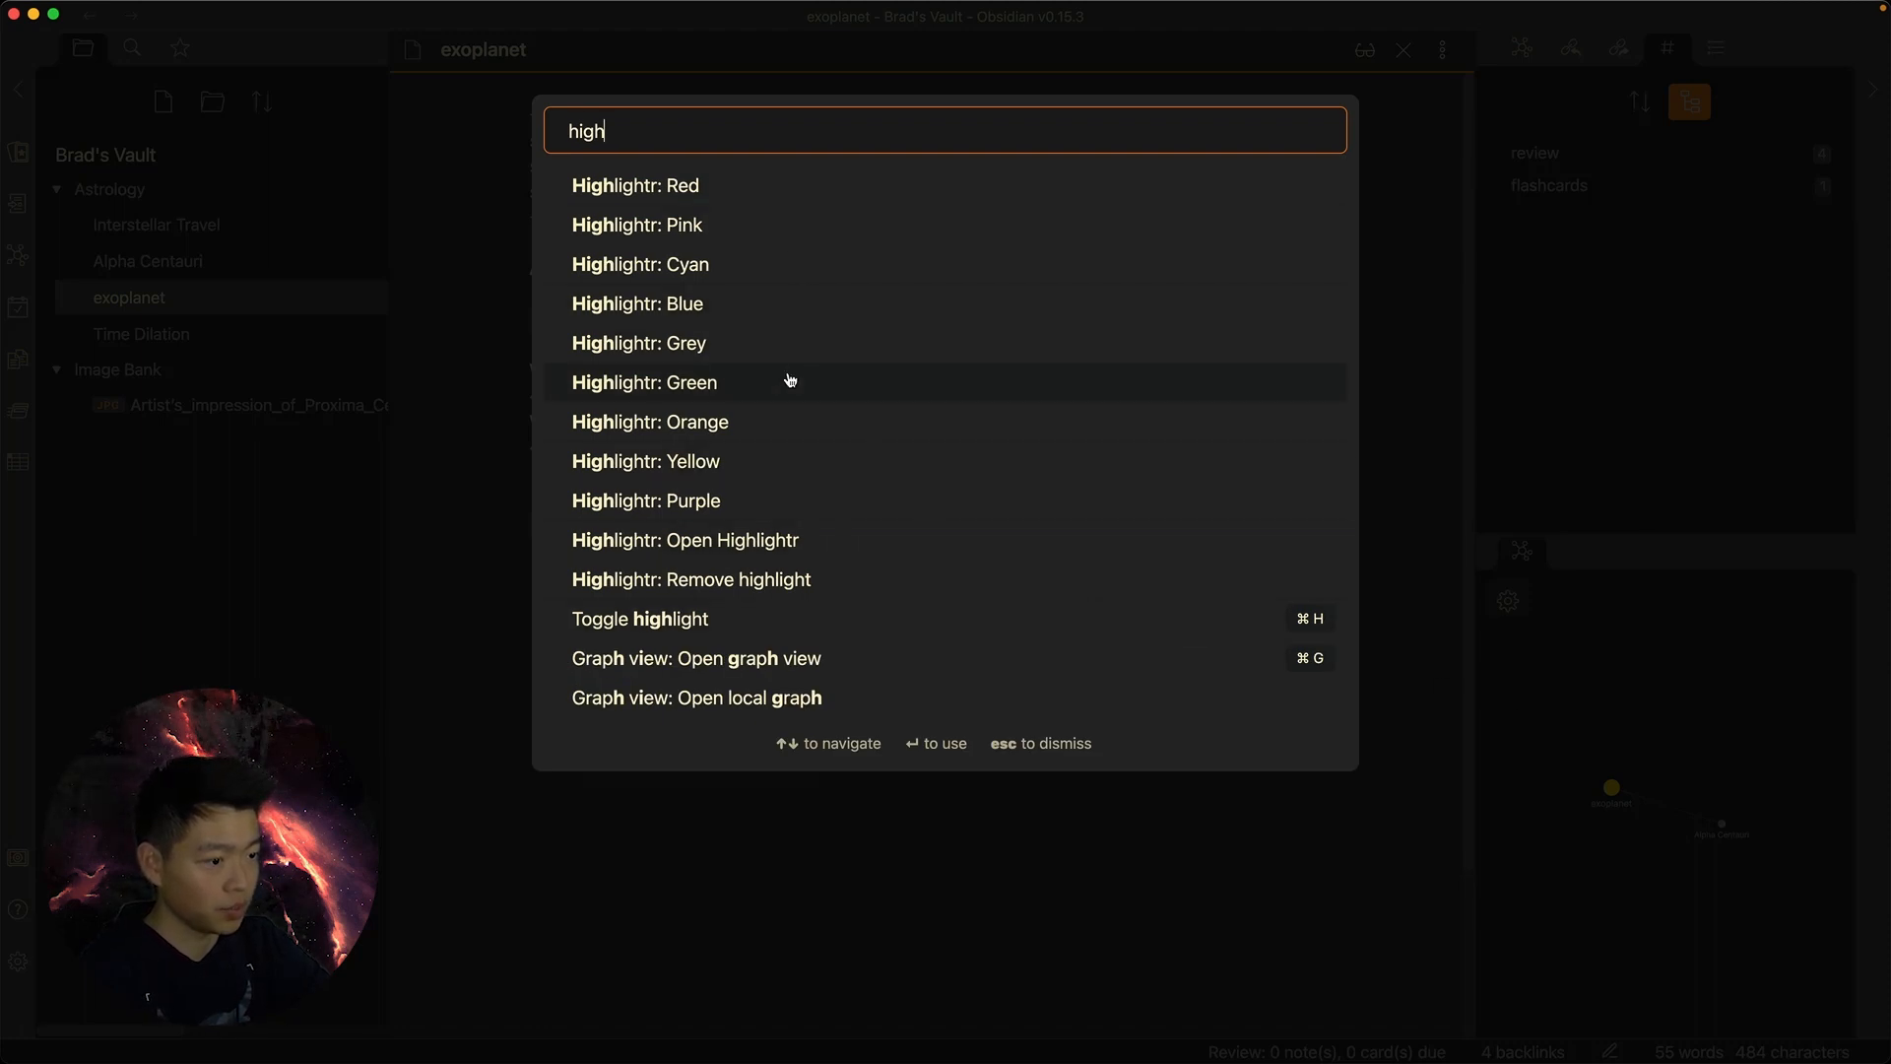
pyautogui.click(758, 424)
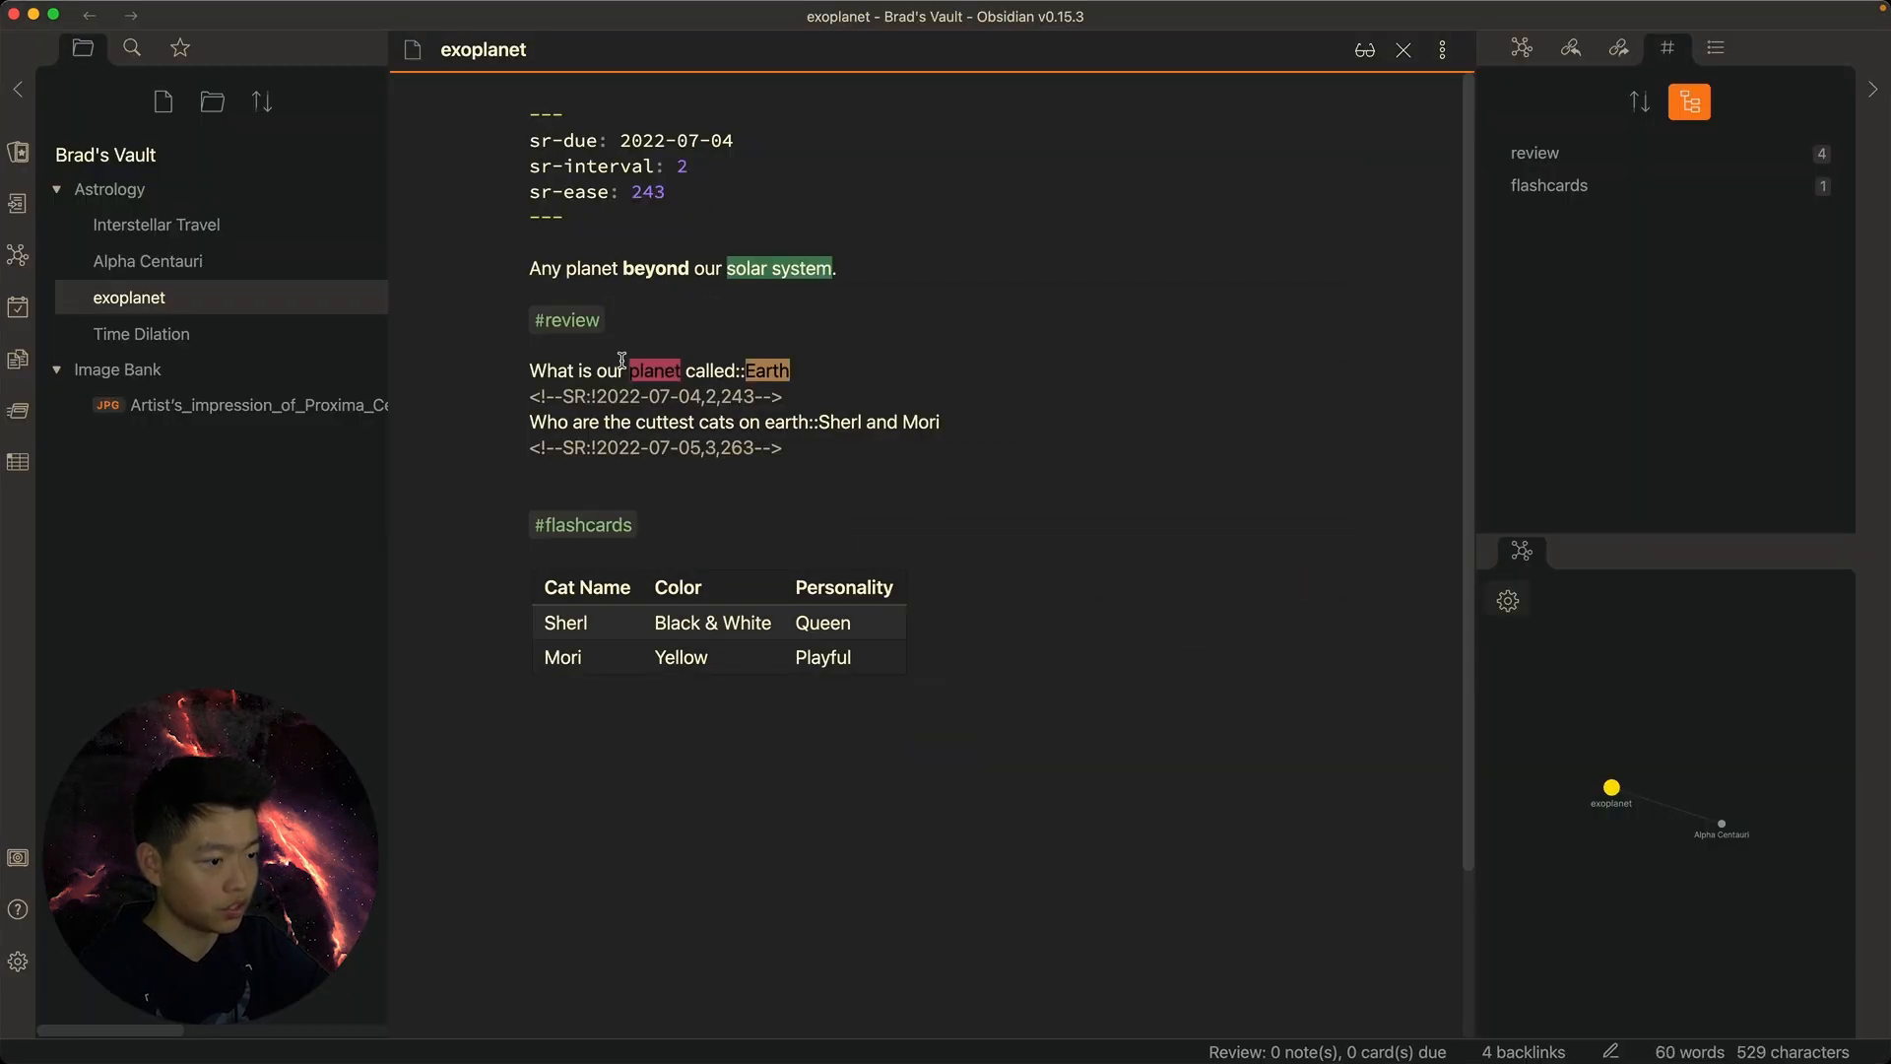
# Highlight the word "our" in the first flashcard in yellow with the Highlightr: Yellow command
pyautogui.doubleClick(610, 372)
pyautogui.press('super+p')
pyautogui.write('h')
pyautogui.press('BackSpace')
pyautogui.write('yell')
pyautogui.press('Return')
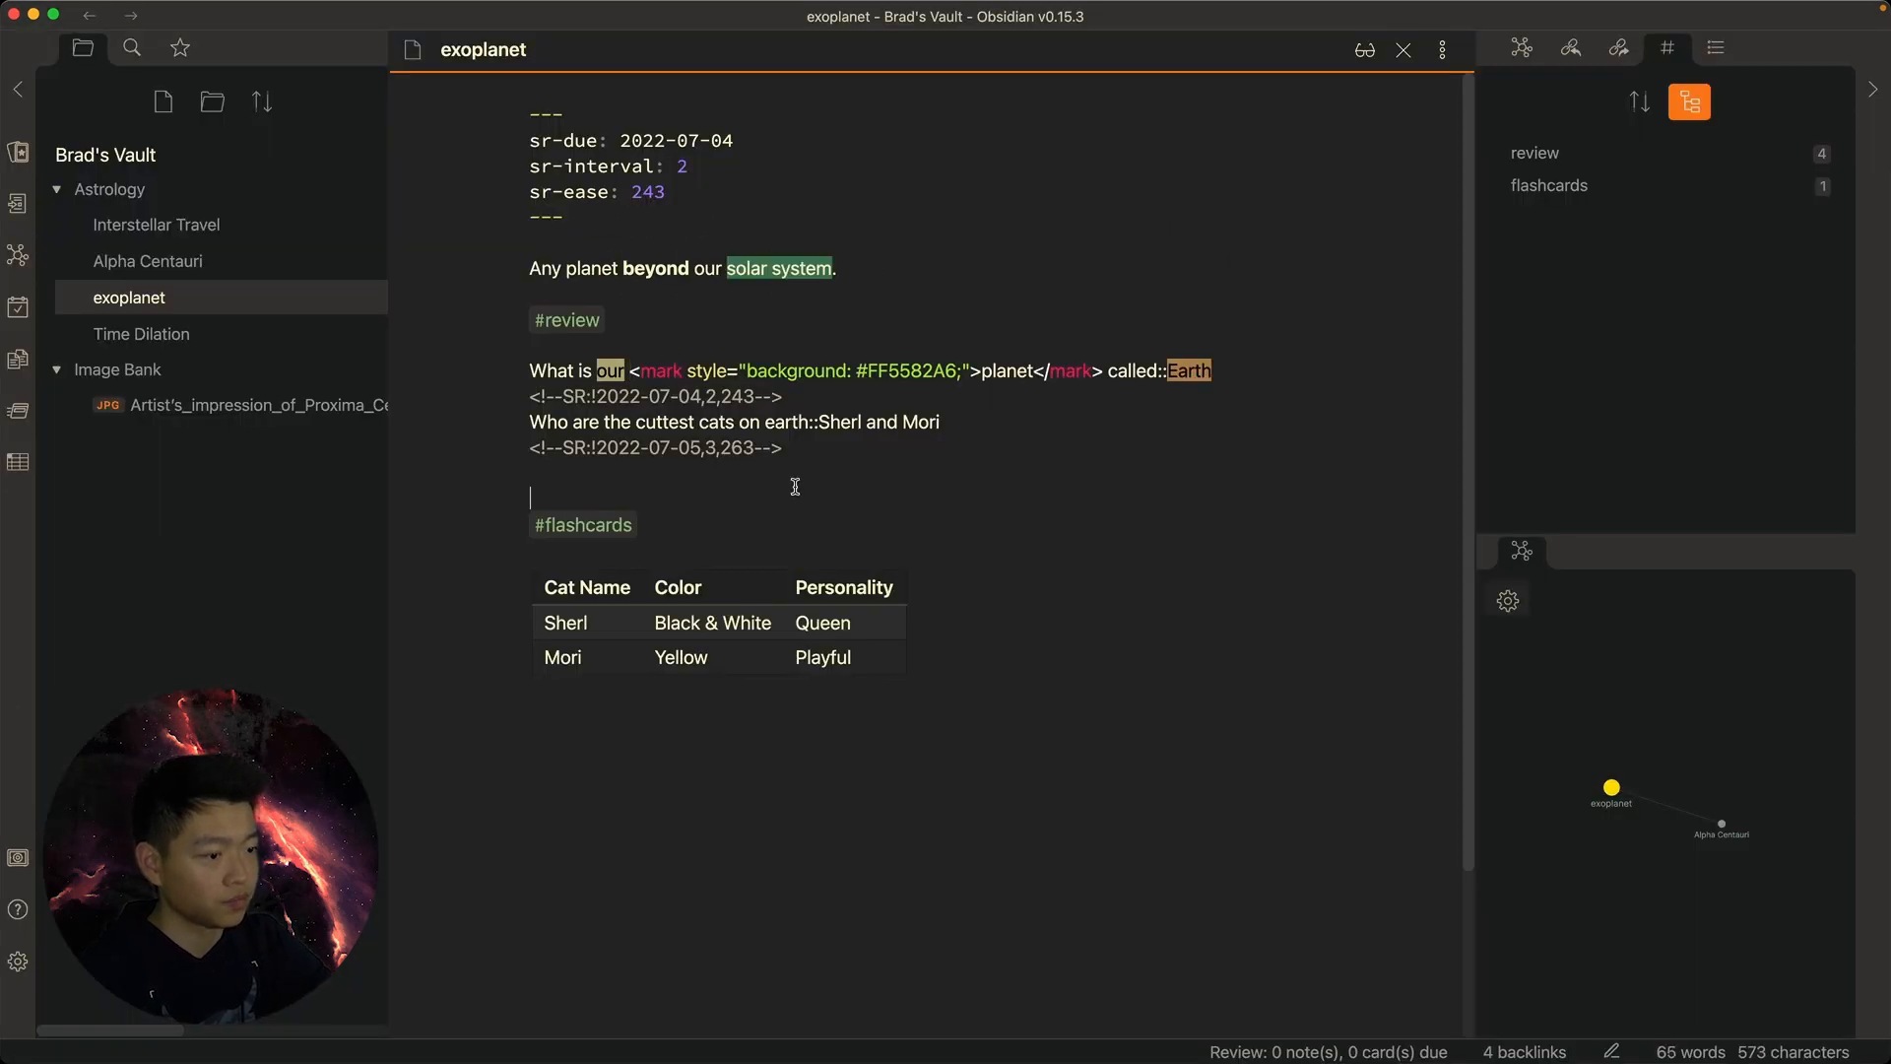
pyautogui.click(794, 486)
pyautogui.moveTo(849, 347); pyautogui.dragTo(860, 400)
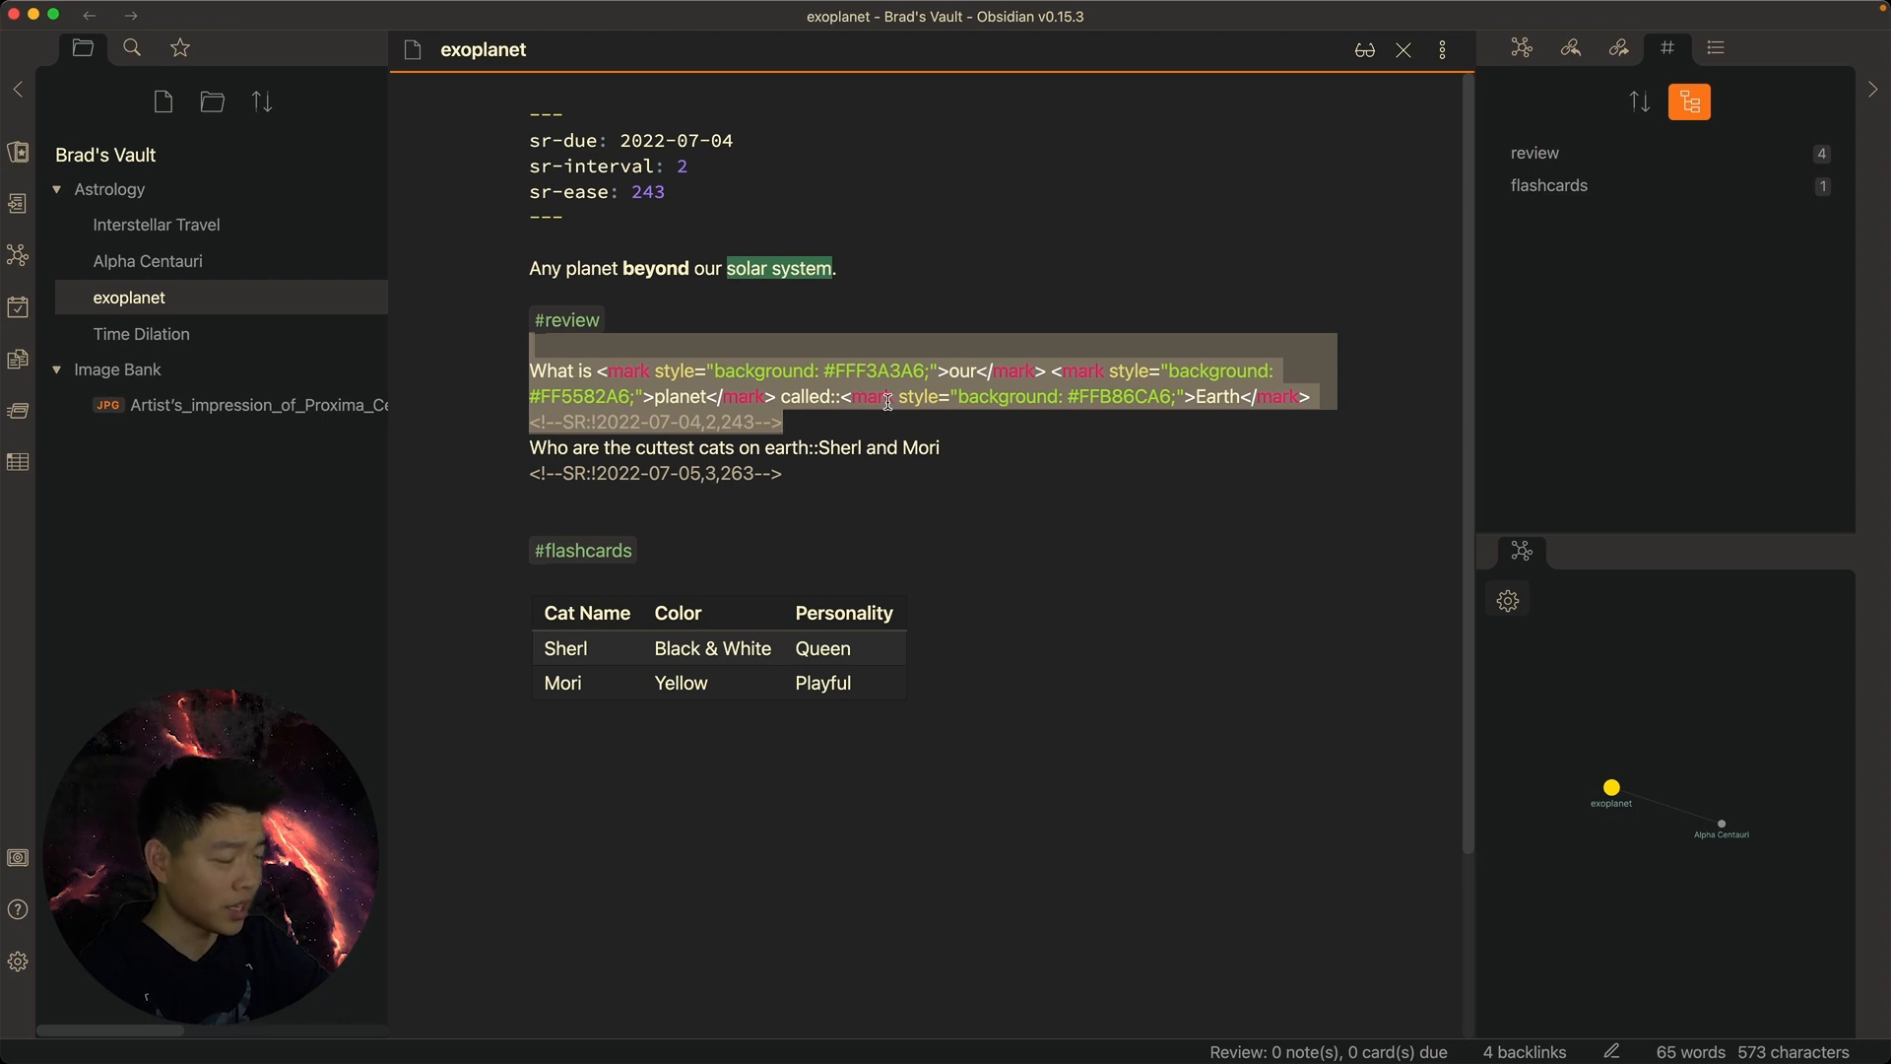
pyautogui.click(821, 480)
pyautogui.moveTo(557, 370); pyautogui.dragTo(704, 375)
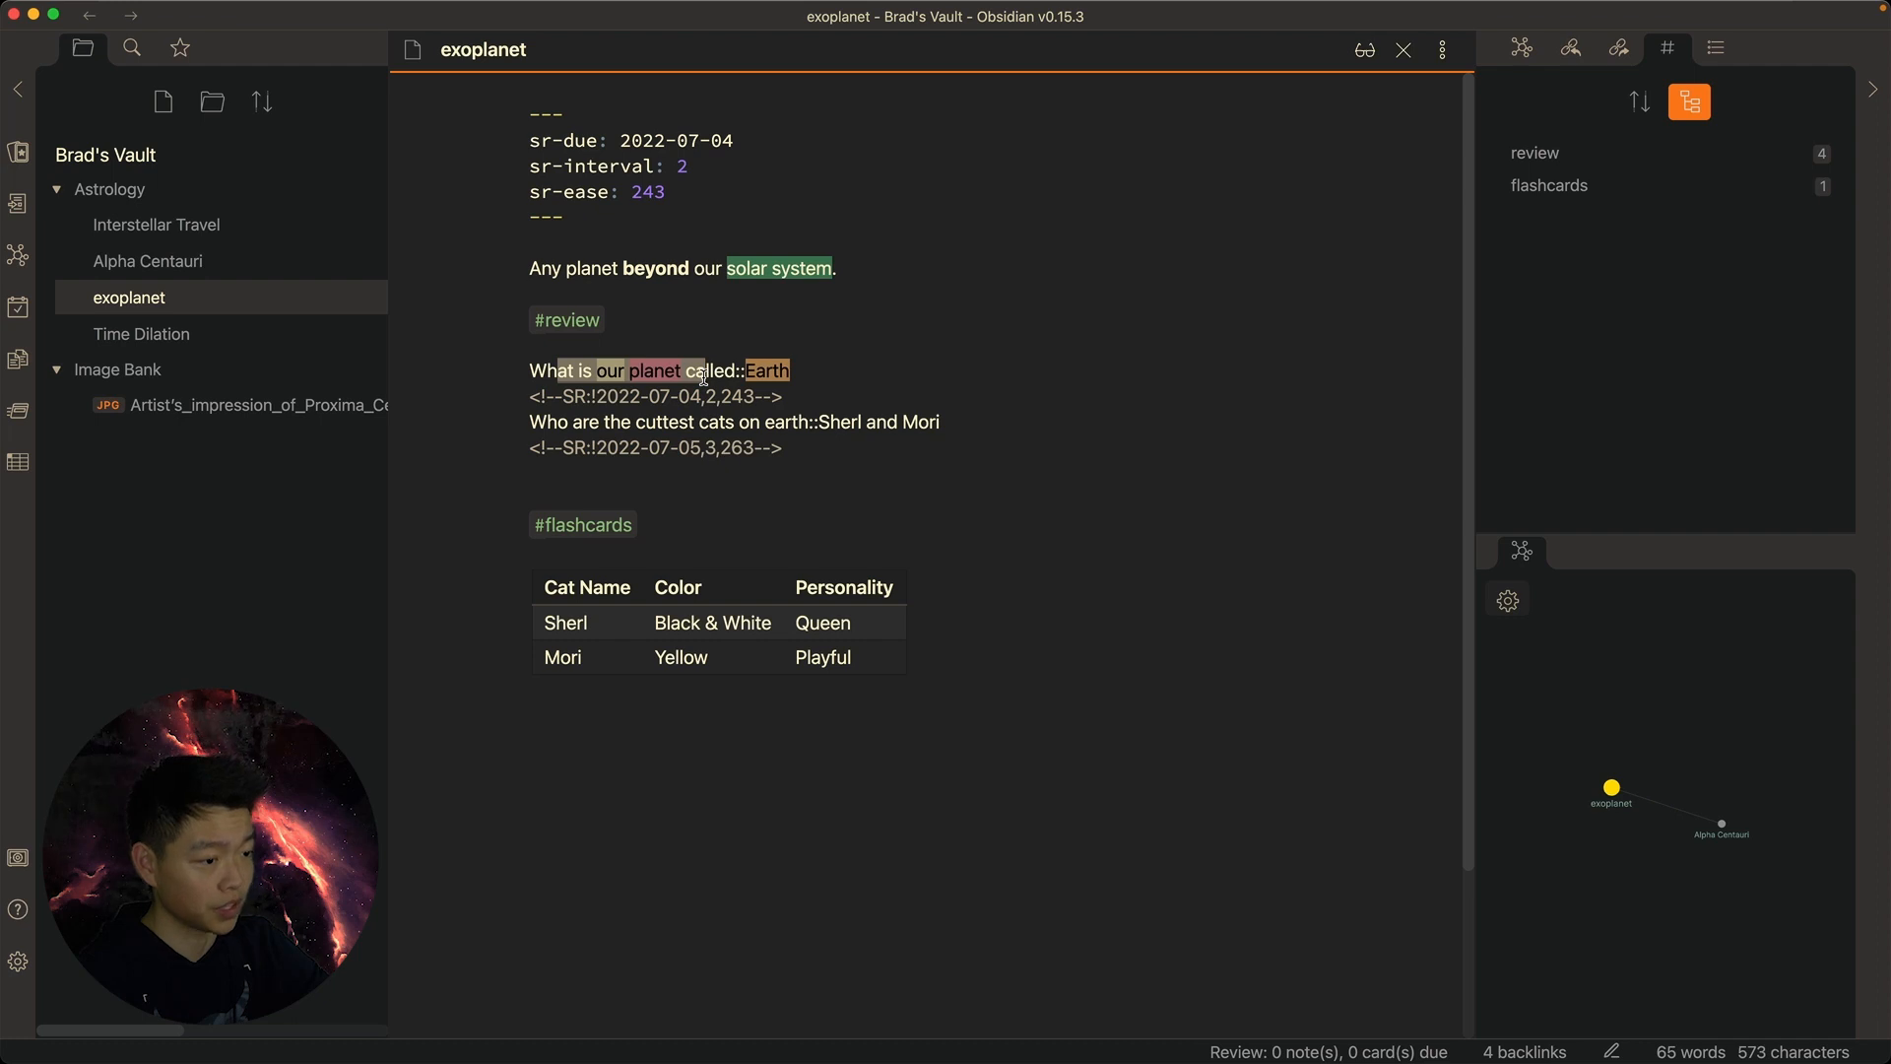
pyautogui.click(773, 745)
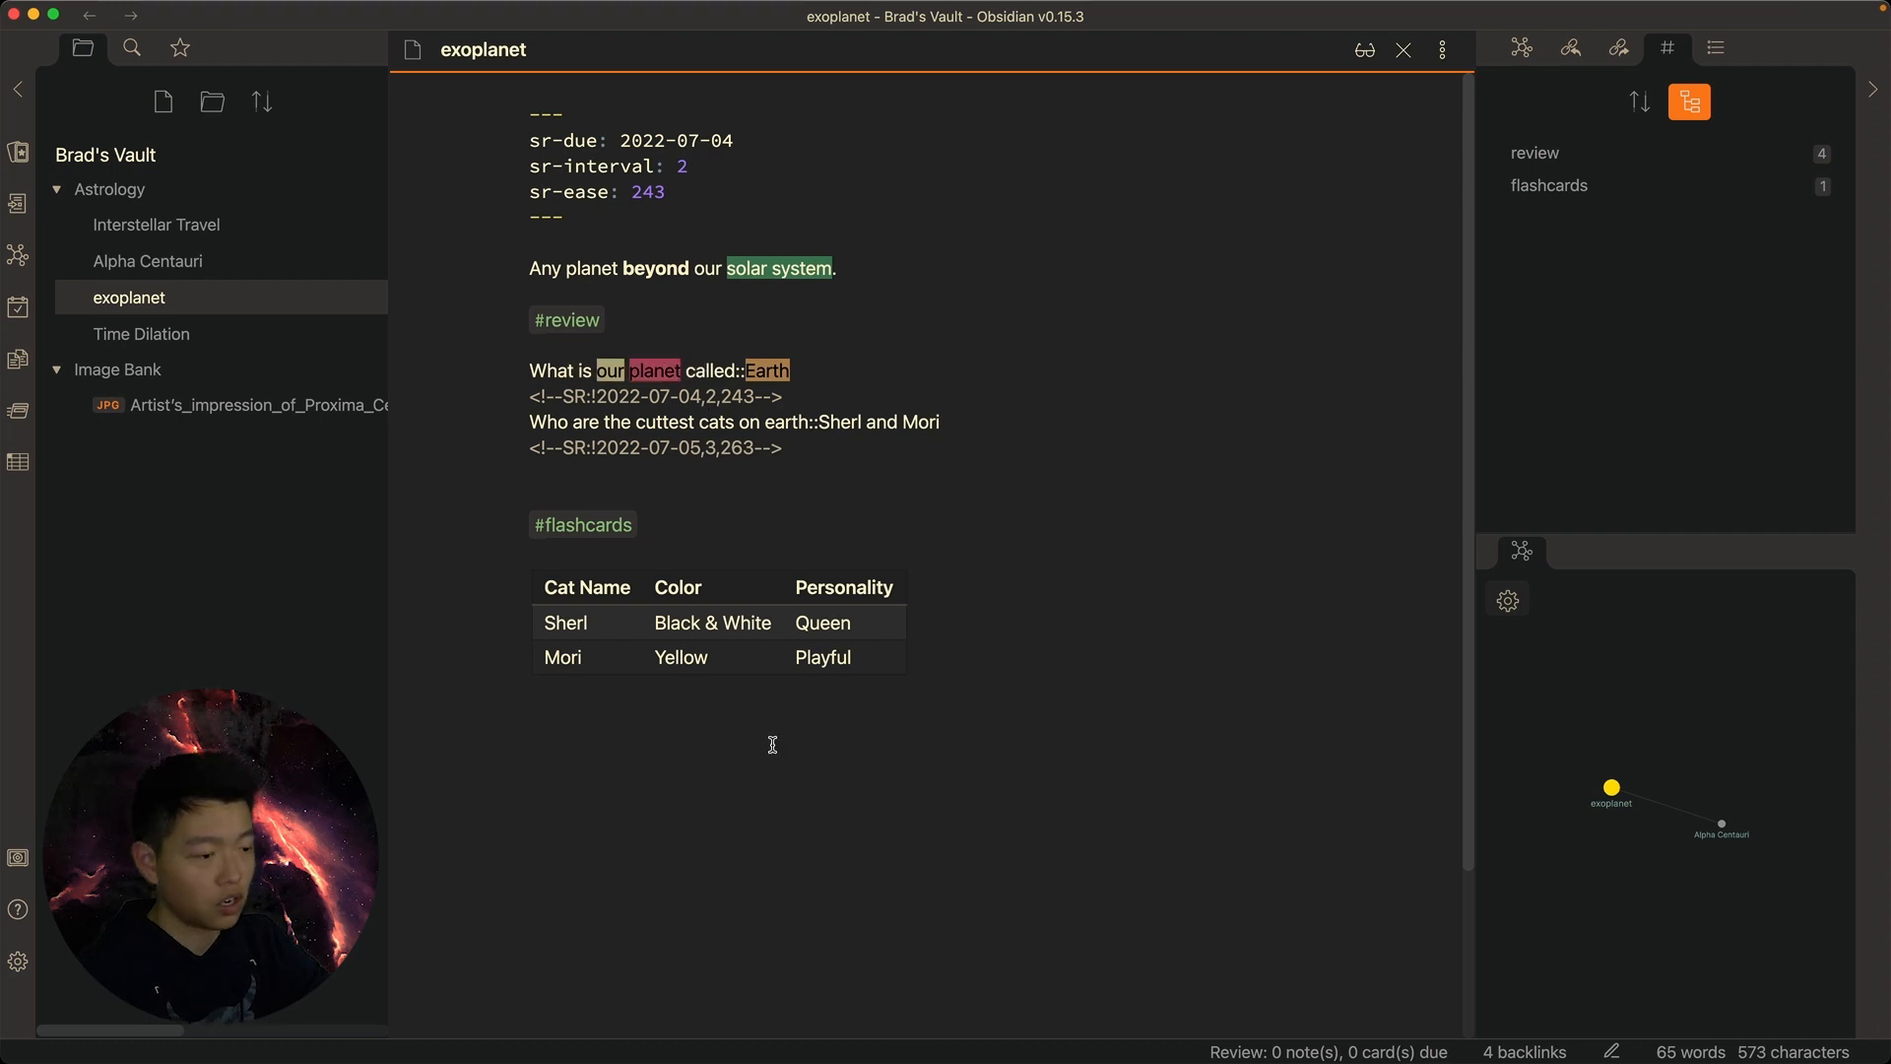
# Search the community plugins for "anno", install and enable the Annotator plugin, and close the settings
pyautogui.click(28, 967)
pyautogui.click(1542, 335)
pyautogui.write('anno')
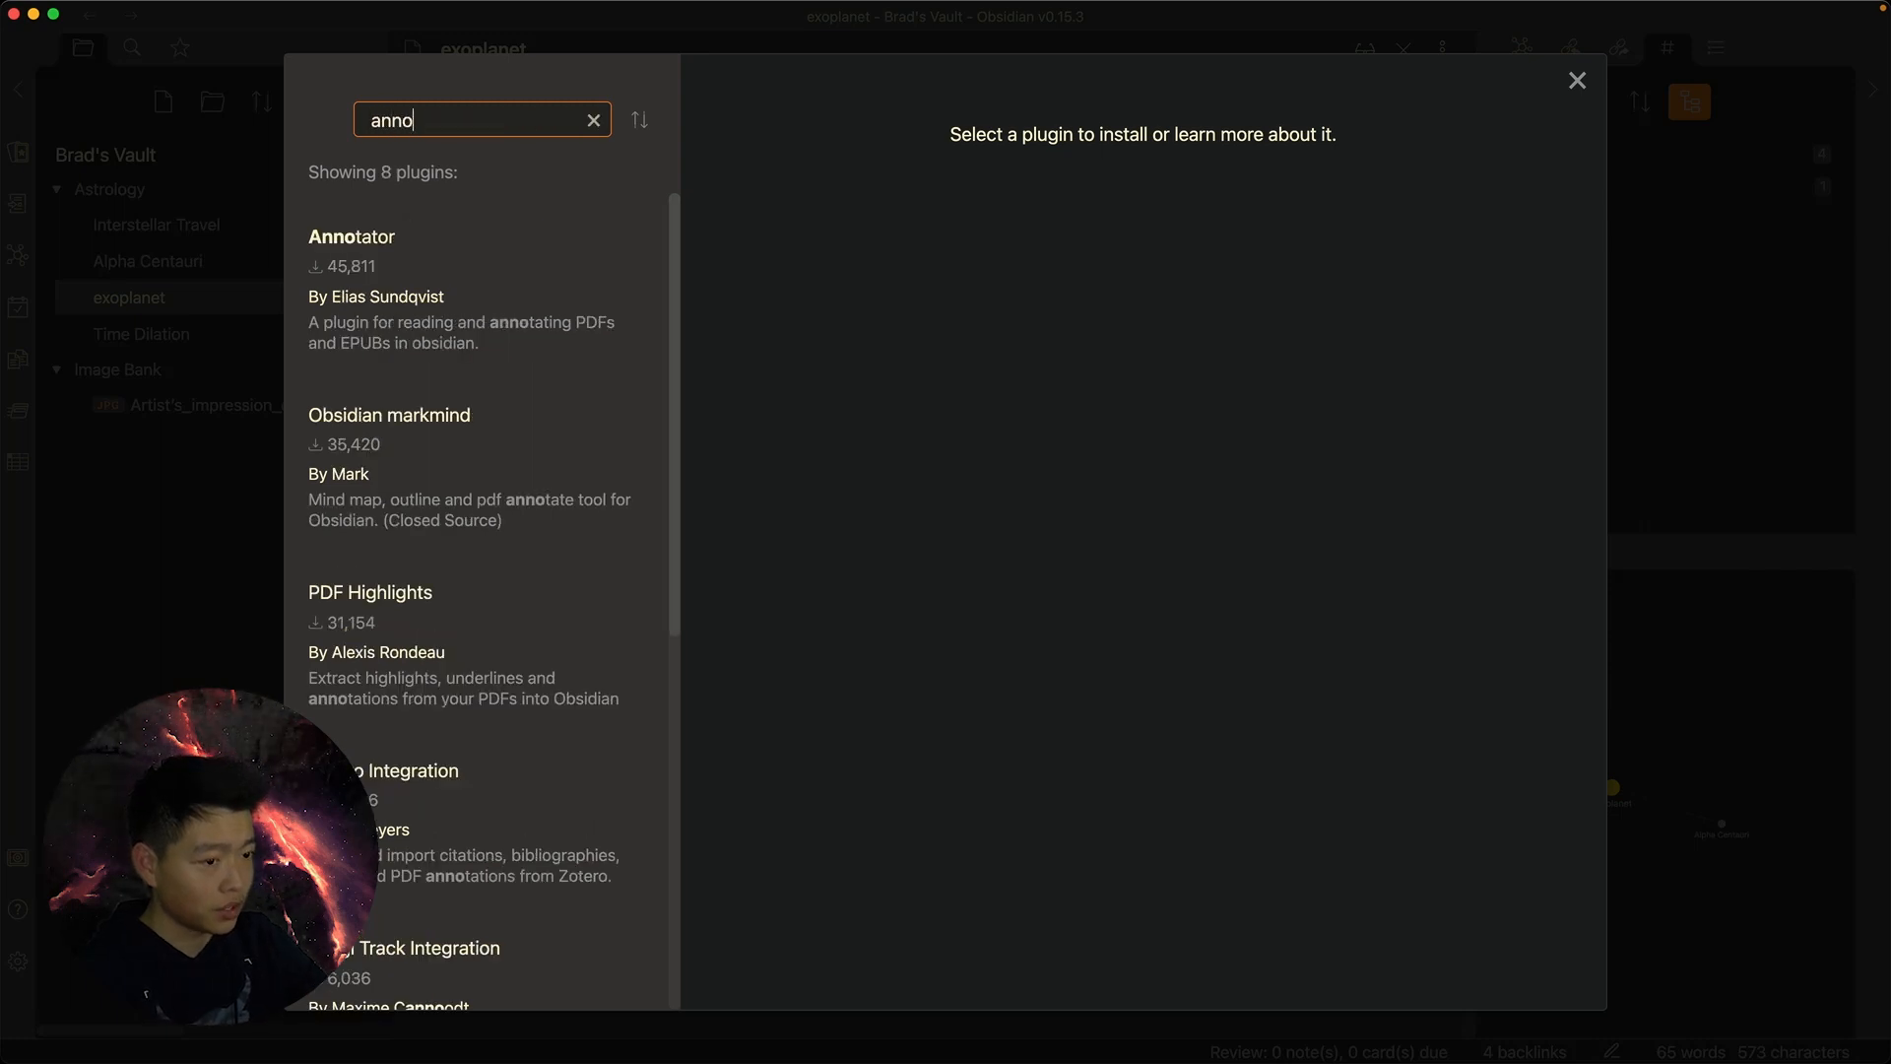
pyautogui.click(496, 293)
pyautogui.click(761, 335)
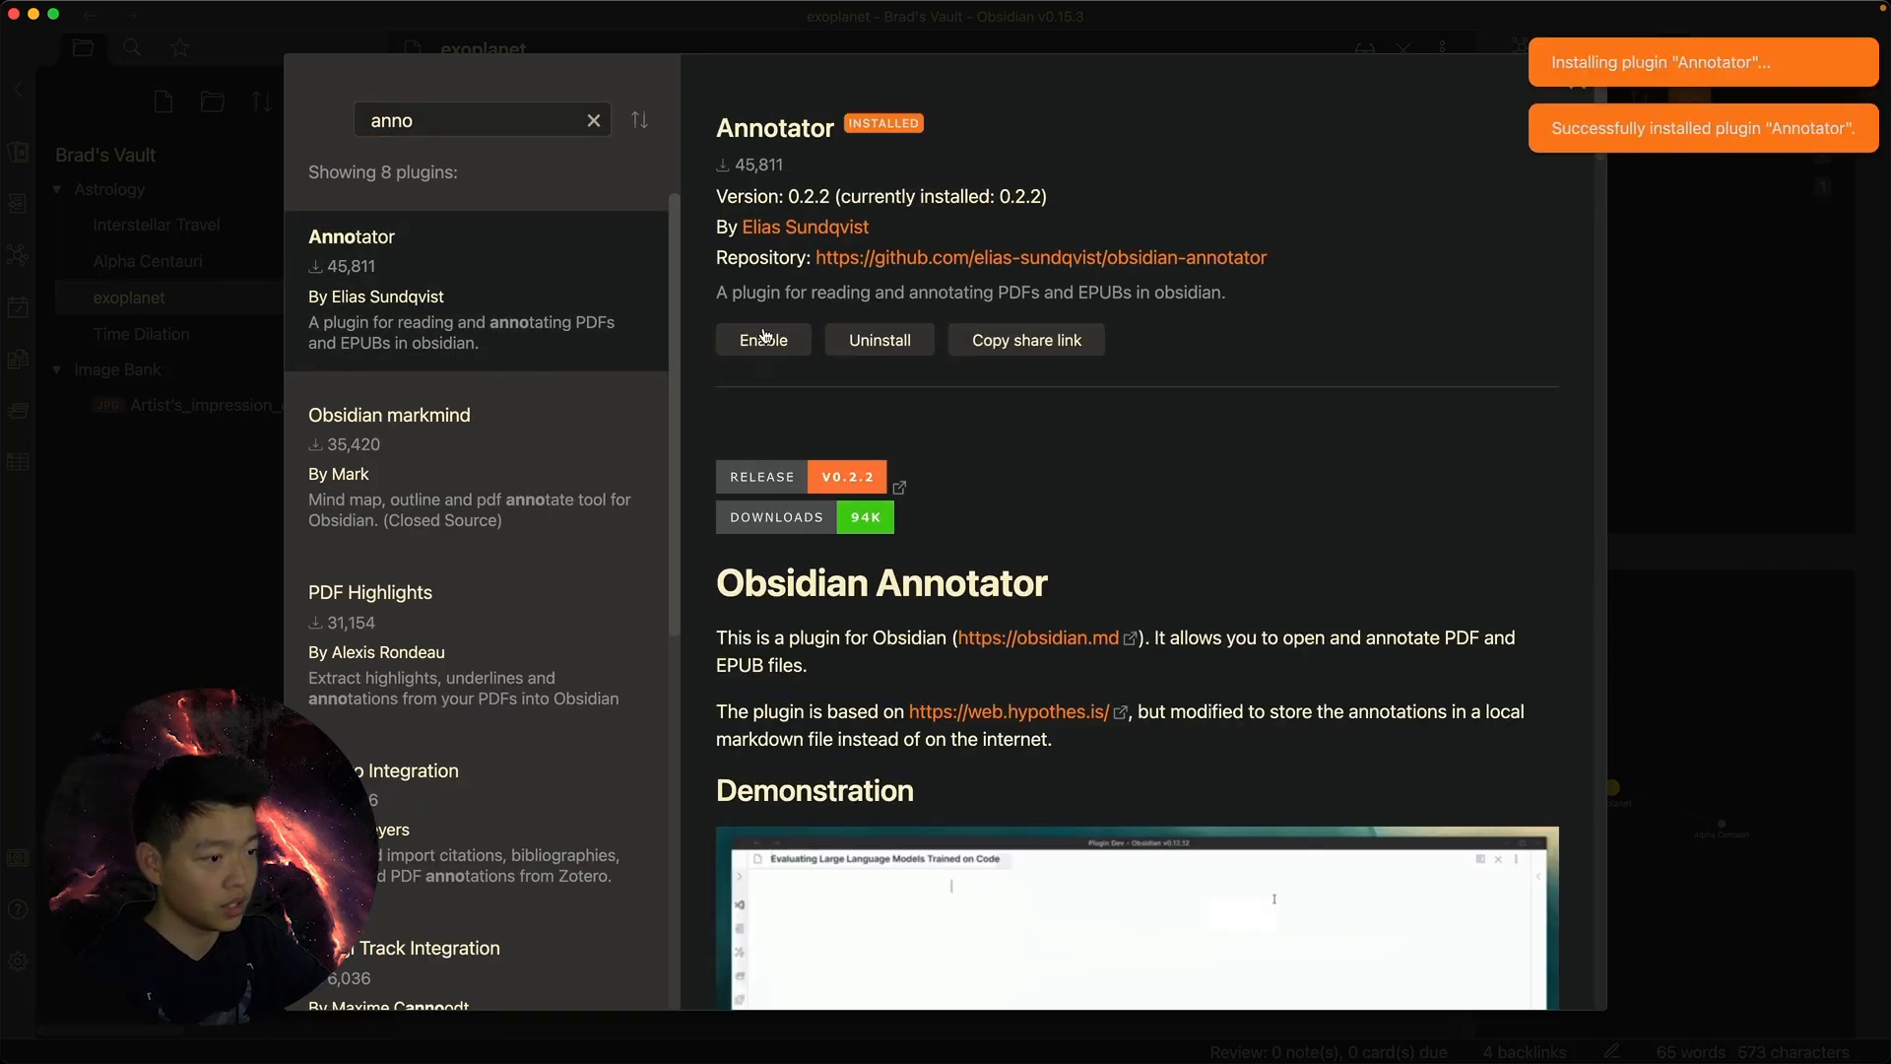
pyautogui.press('Escape')
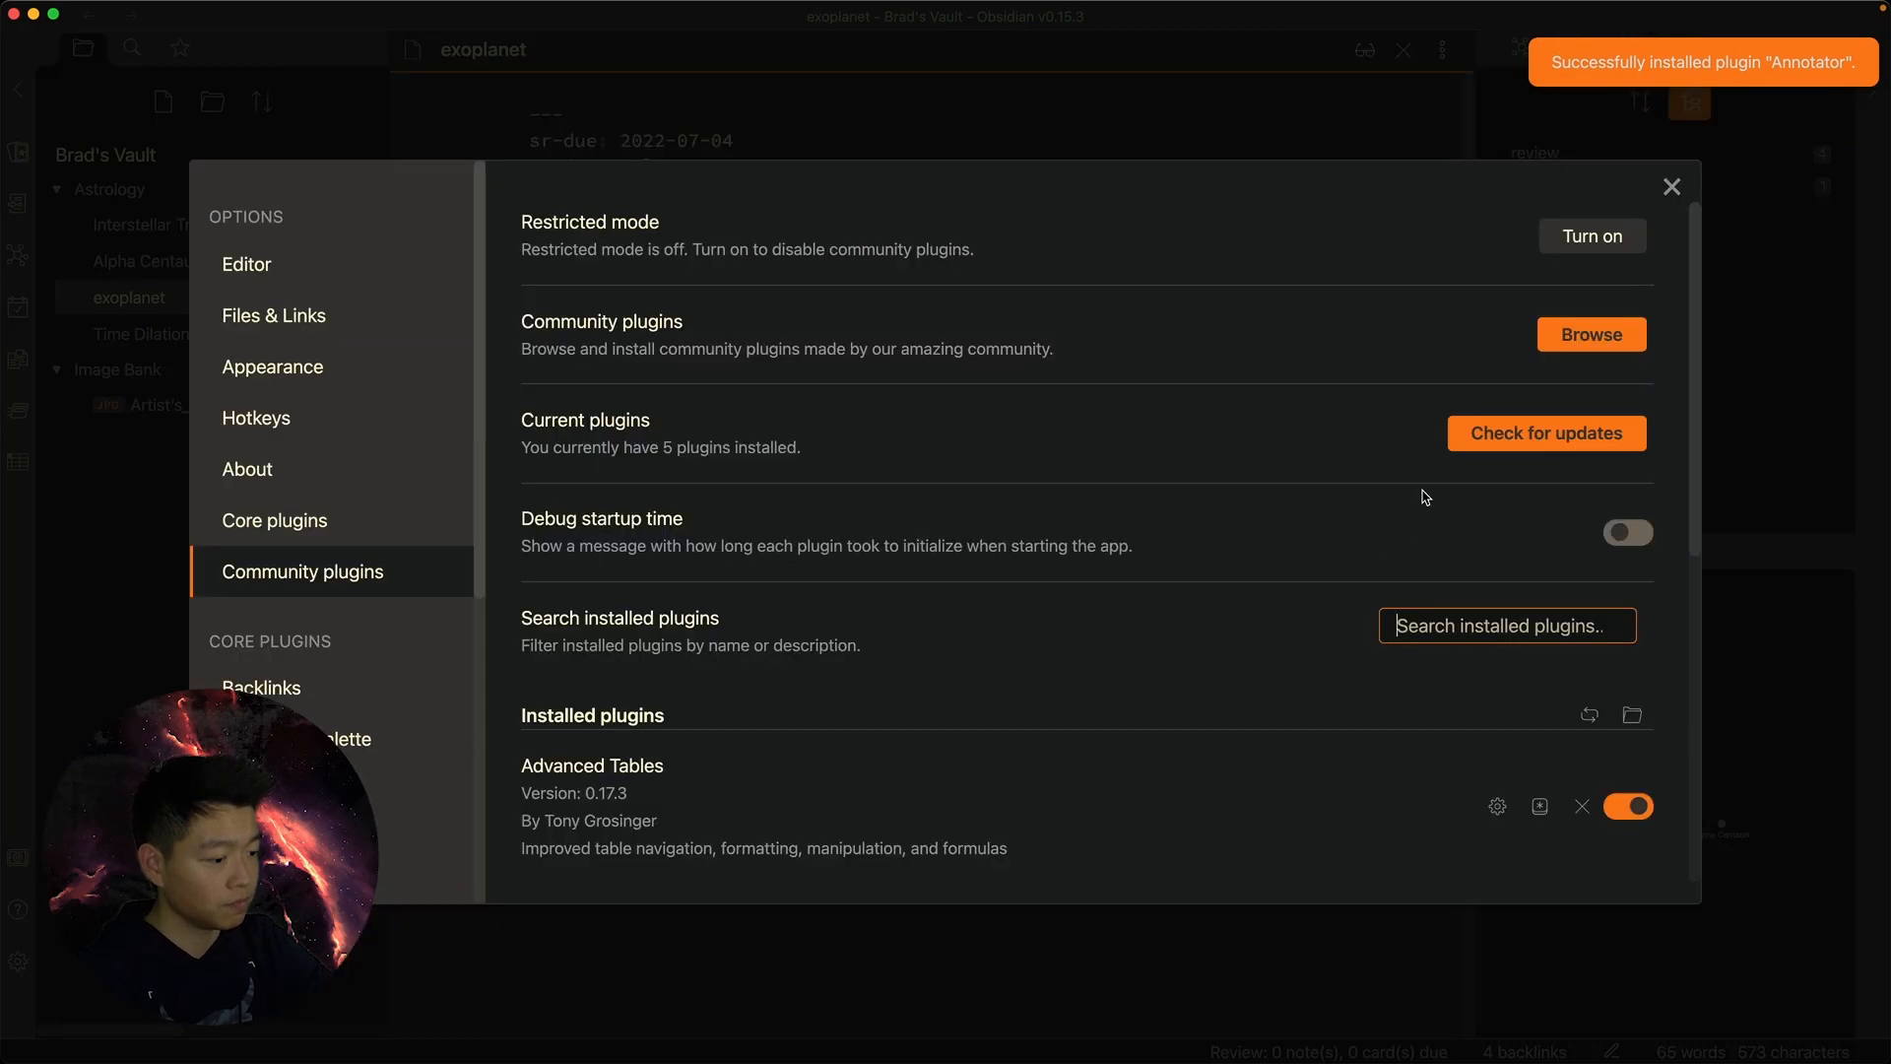
pyautogui.press('Escape')
# Add the 07-mst PDF to the Image Bank folder and open it to look through its pages
pyautogui.moveTo(183, 443); pyautogui.dragTo(203, 372)
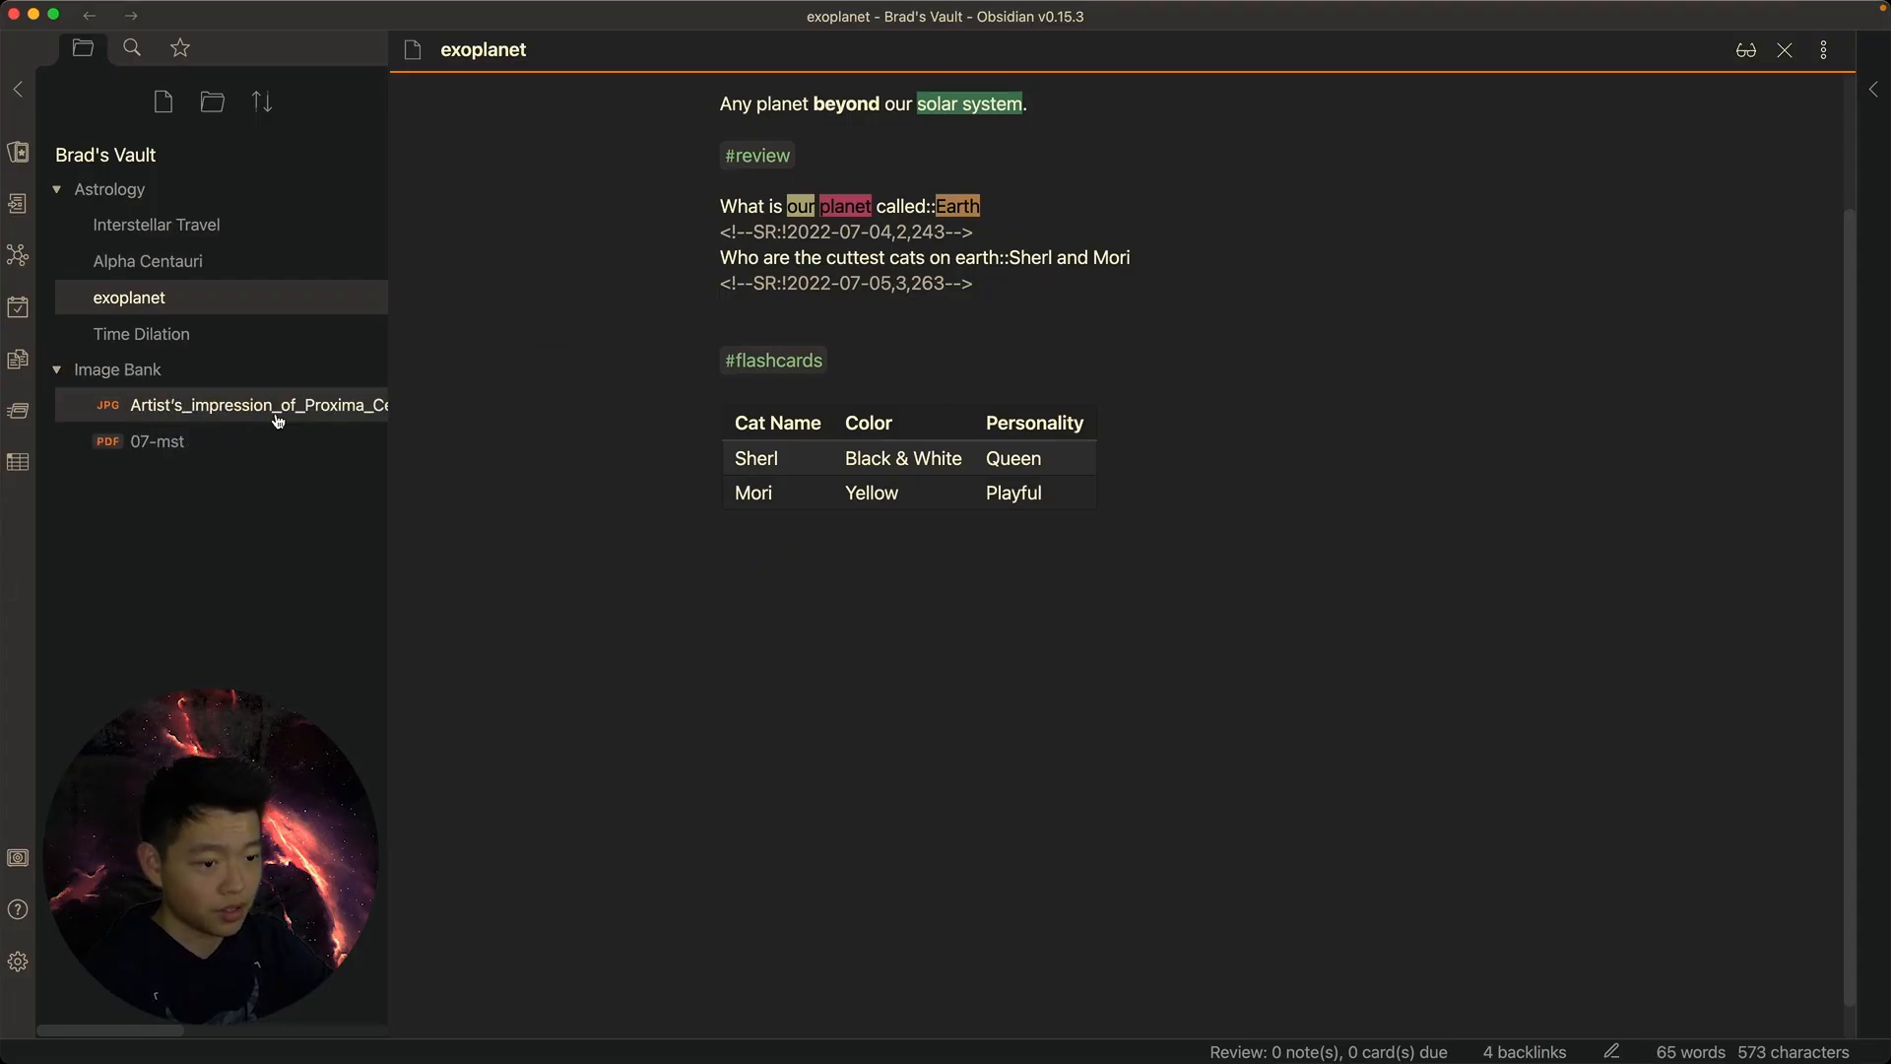
pyautogui.click(197, 443)
pyautogui.scroll(-7, 1129, 574)
pyautogui.scroll(-20, 1340, 530)
pyautogui.moveTo(1217, 519); pyautogui.dragTo(926, 377)
pyautogui.click(939, 278)
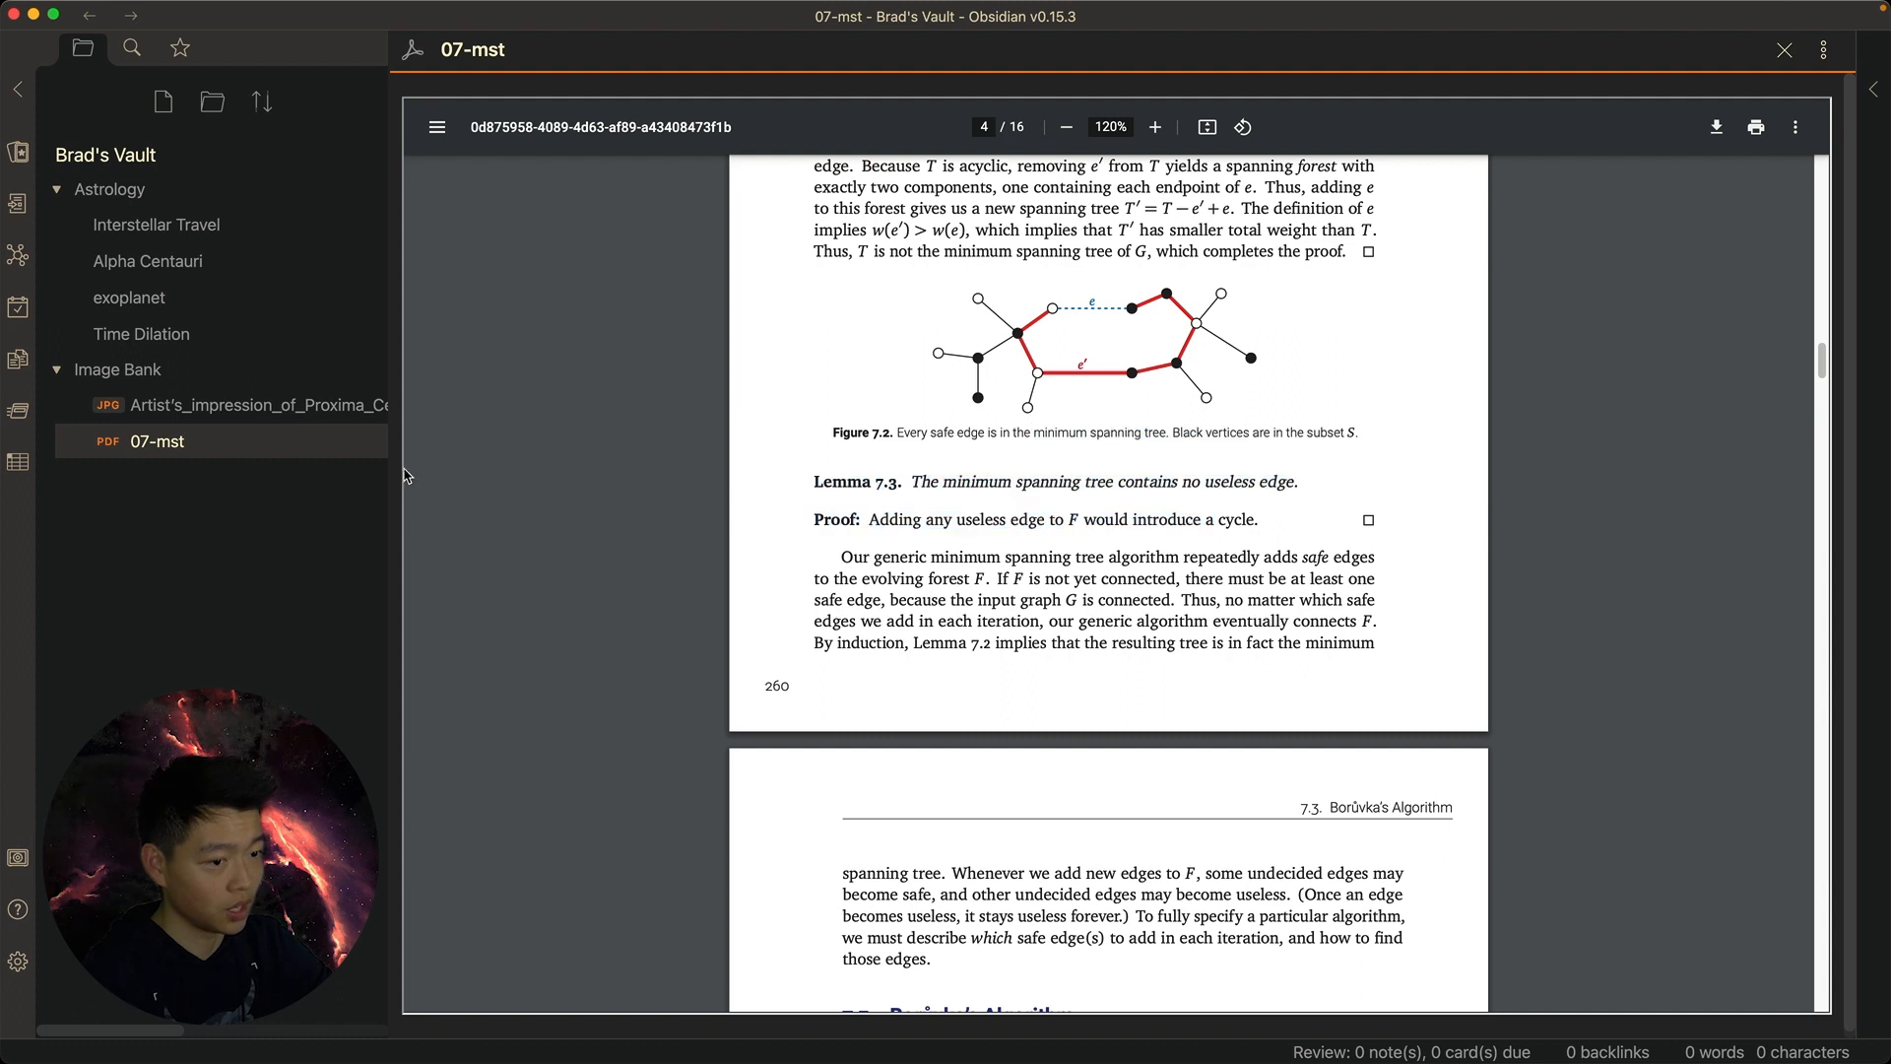
# Create a new note in the Astrology folder and title it "MST annotation"
pyautogui.click(226, 316)
pyautogui.press('super+n')
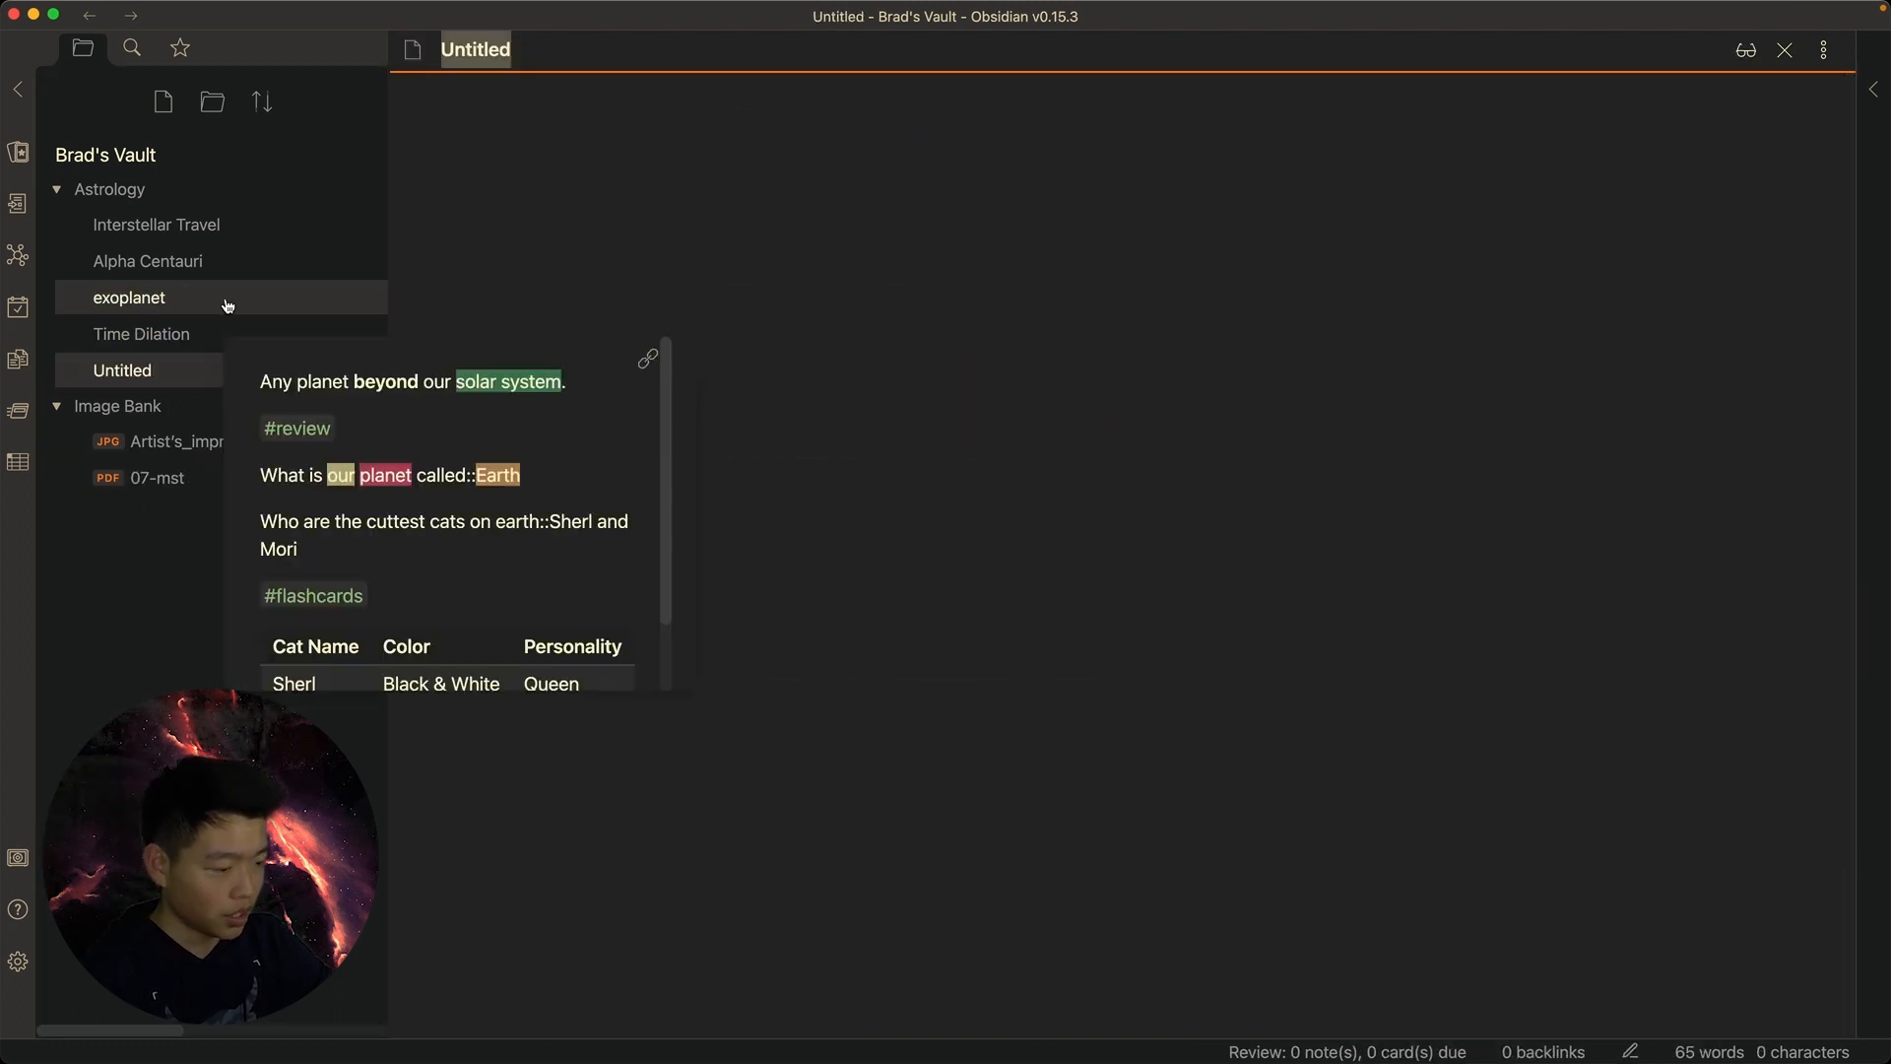
pyautogui.write('MST')
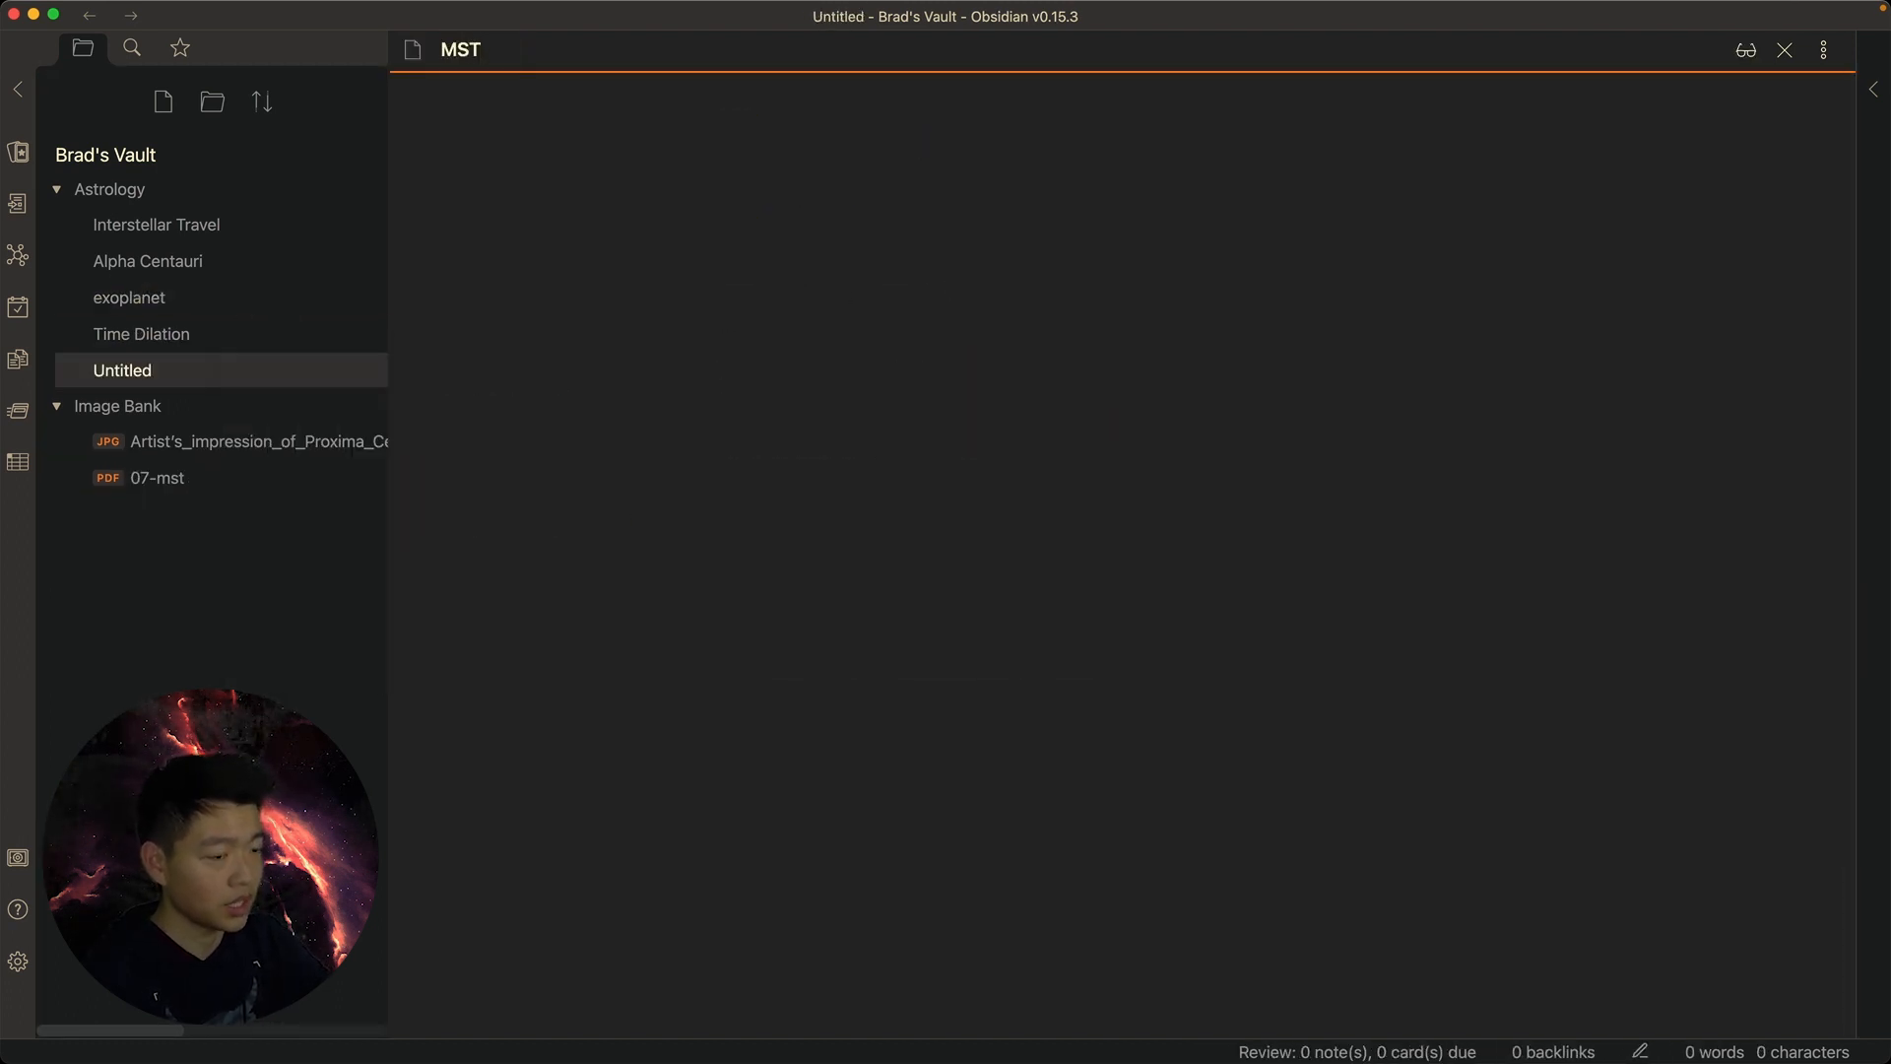
pyautogui.write(' annotation')
pyautogui.press('Return')
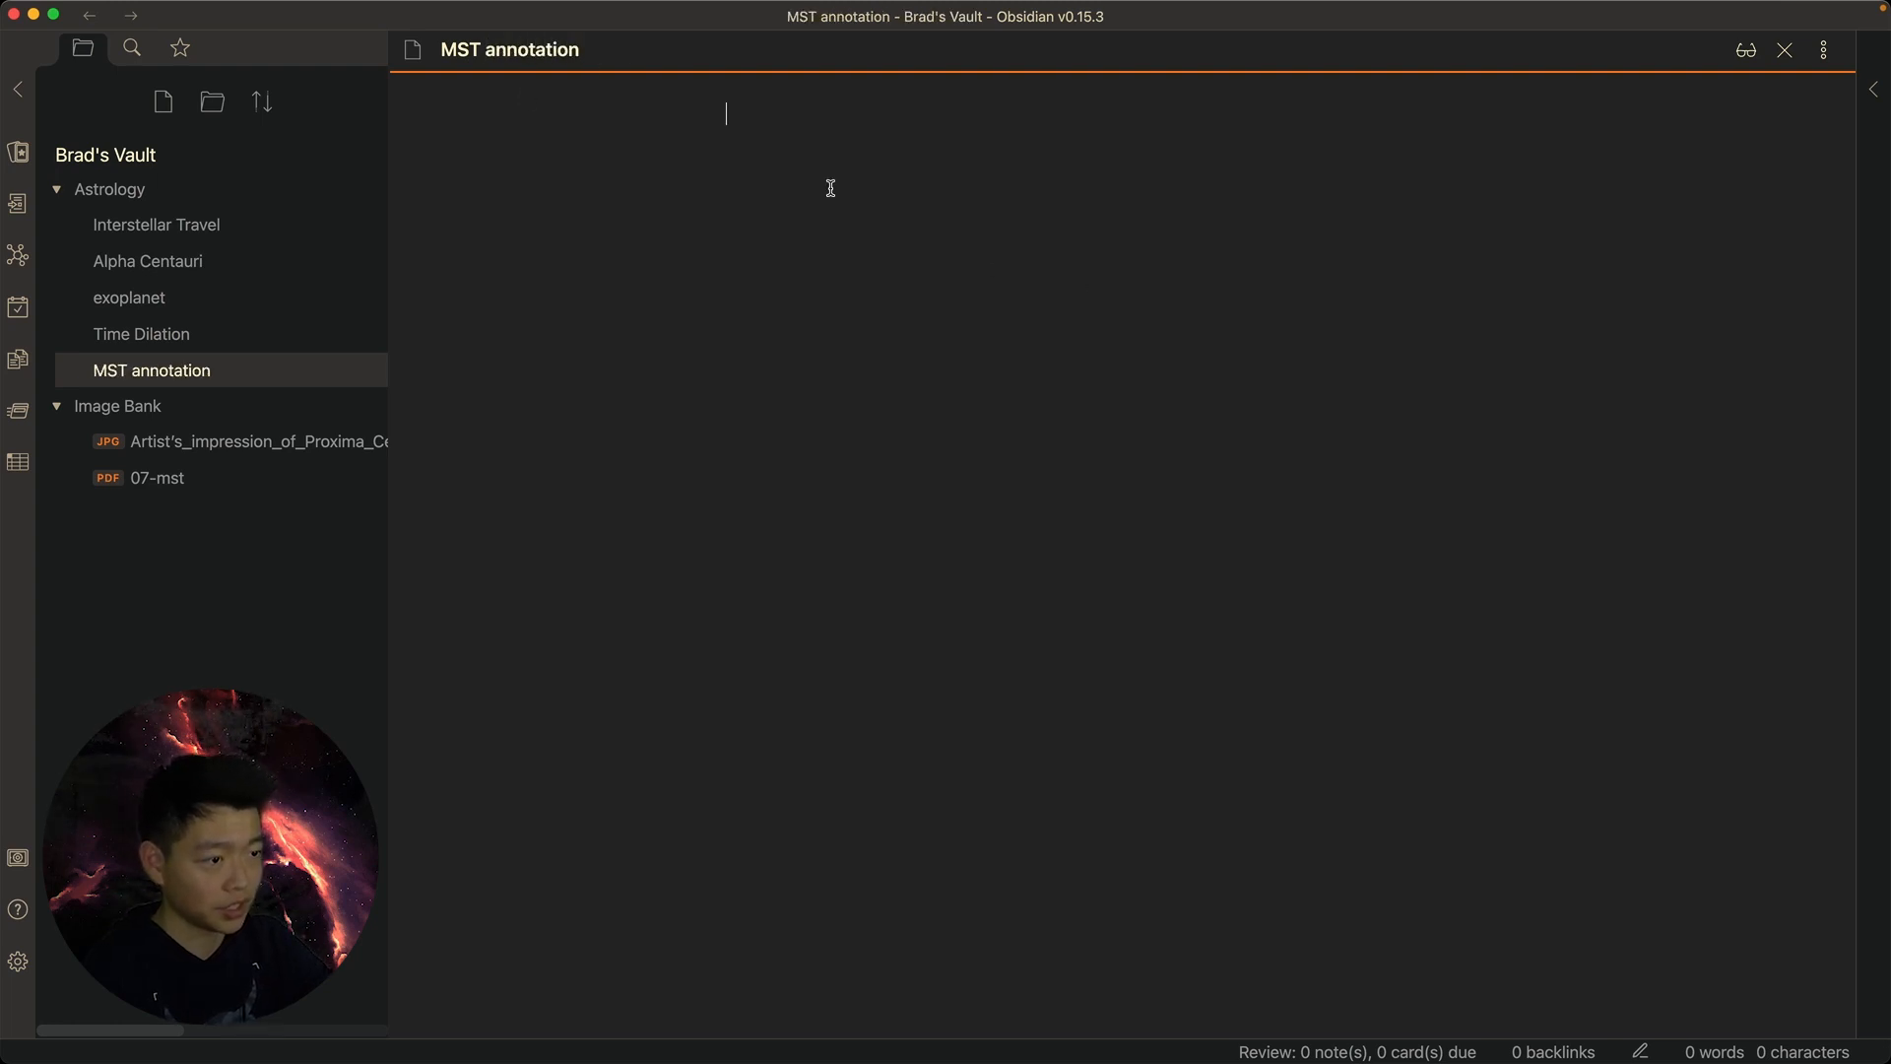
# Add a front matter block to the note containing "annotation-target: 07-mst.pdf" between two "---" lines
pyautogui.write('---')
pyautogui.press('Return')
pyautogui.press('Return')
pyautogui.write('---')
pyautogui.press('Up')
pyautogui.write('ann')
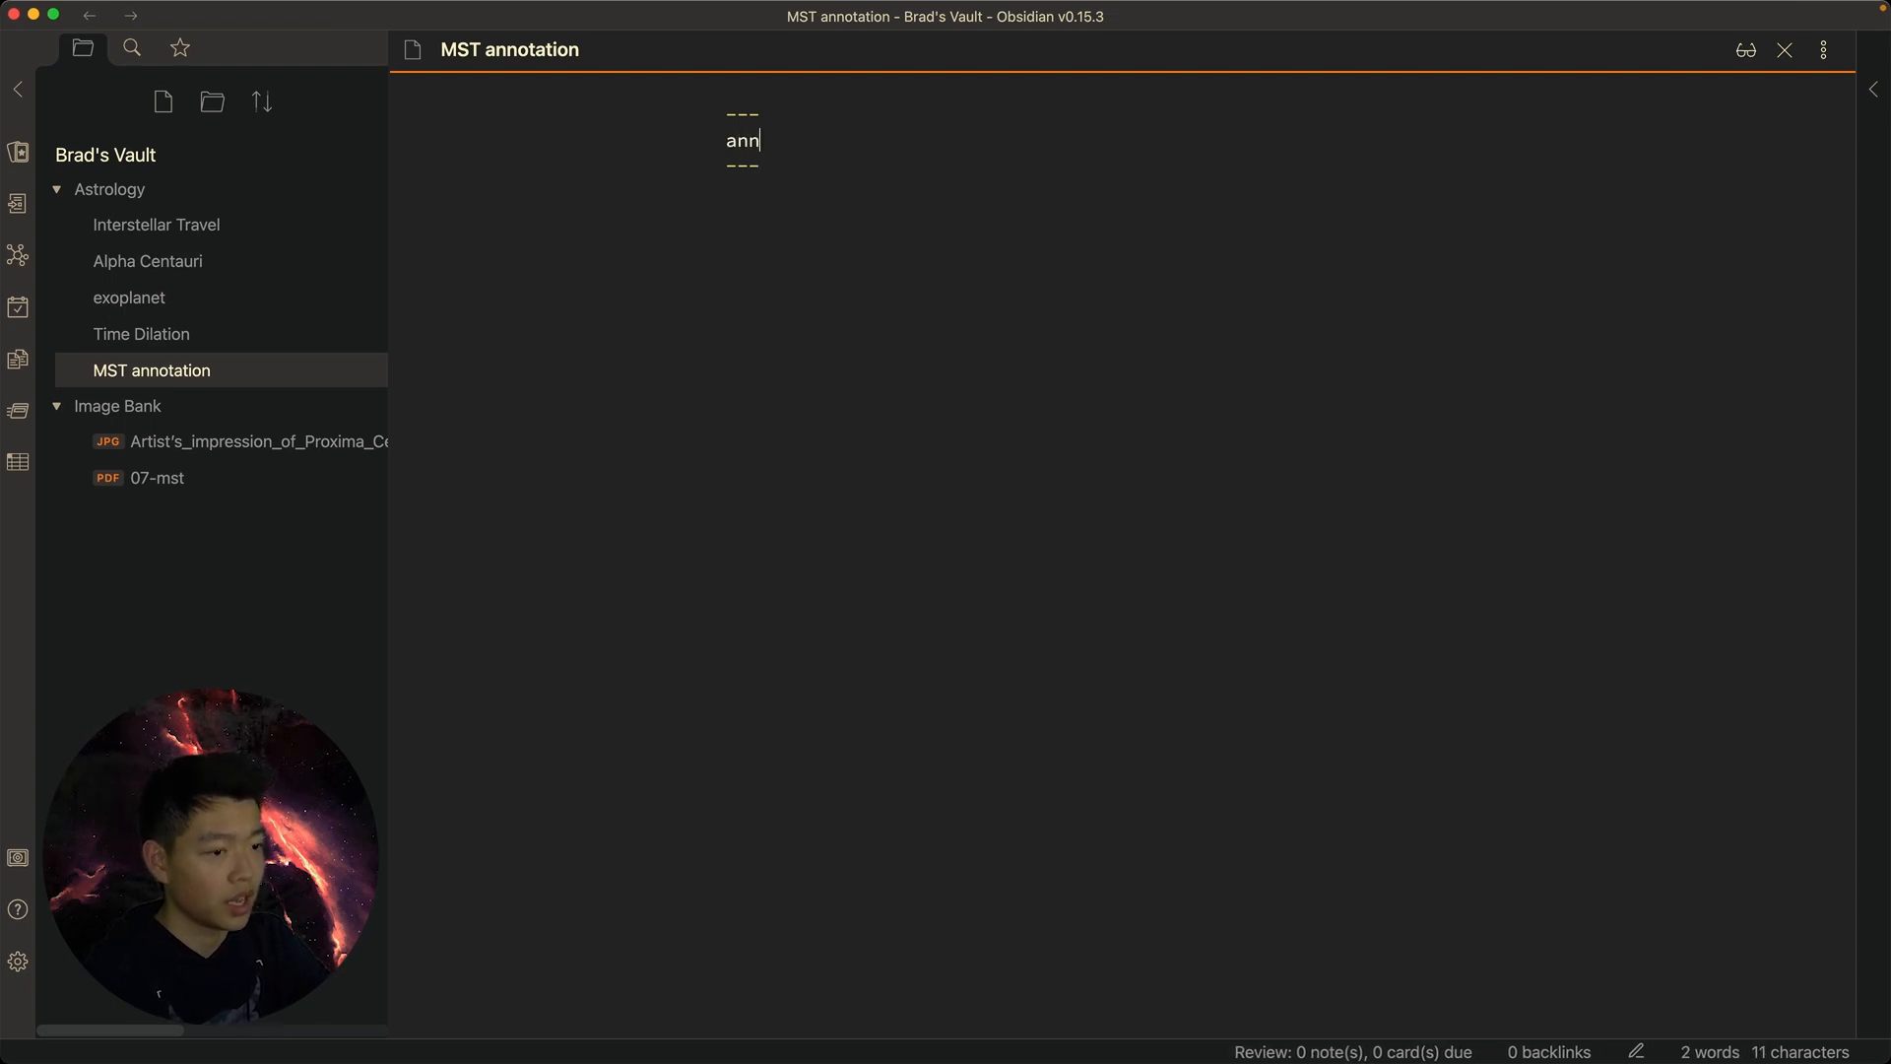
pyautogui.write('otation-target')
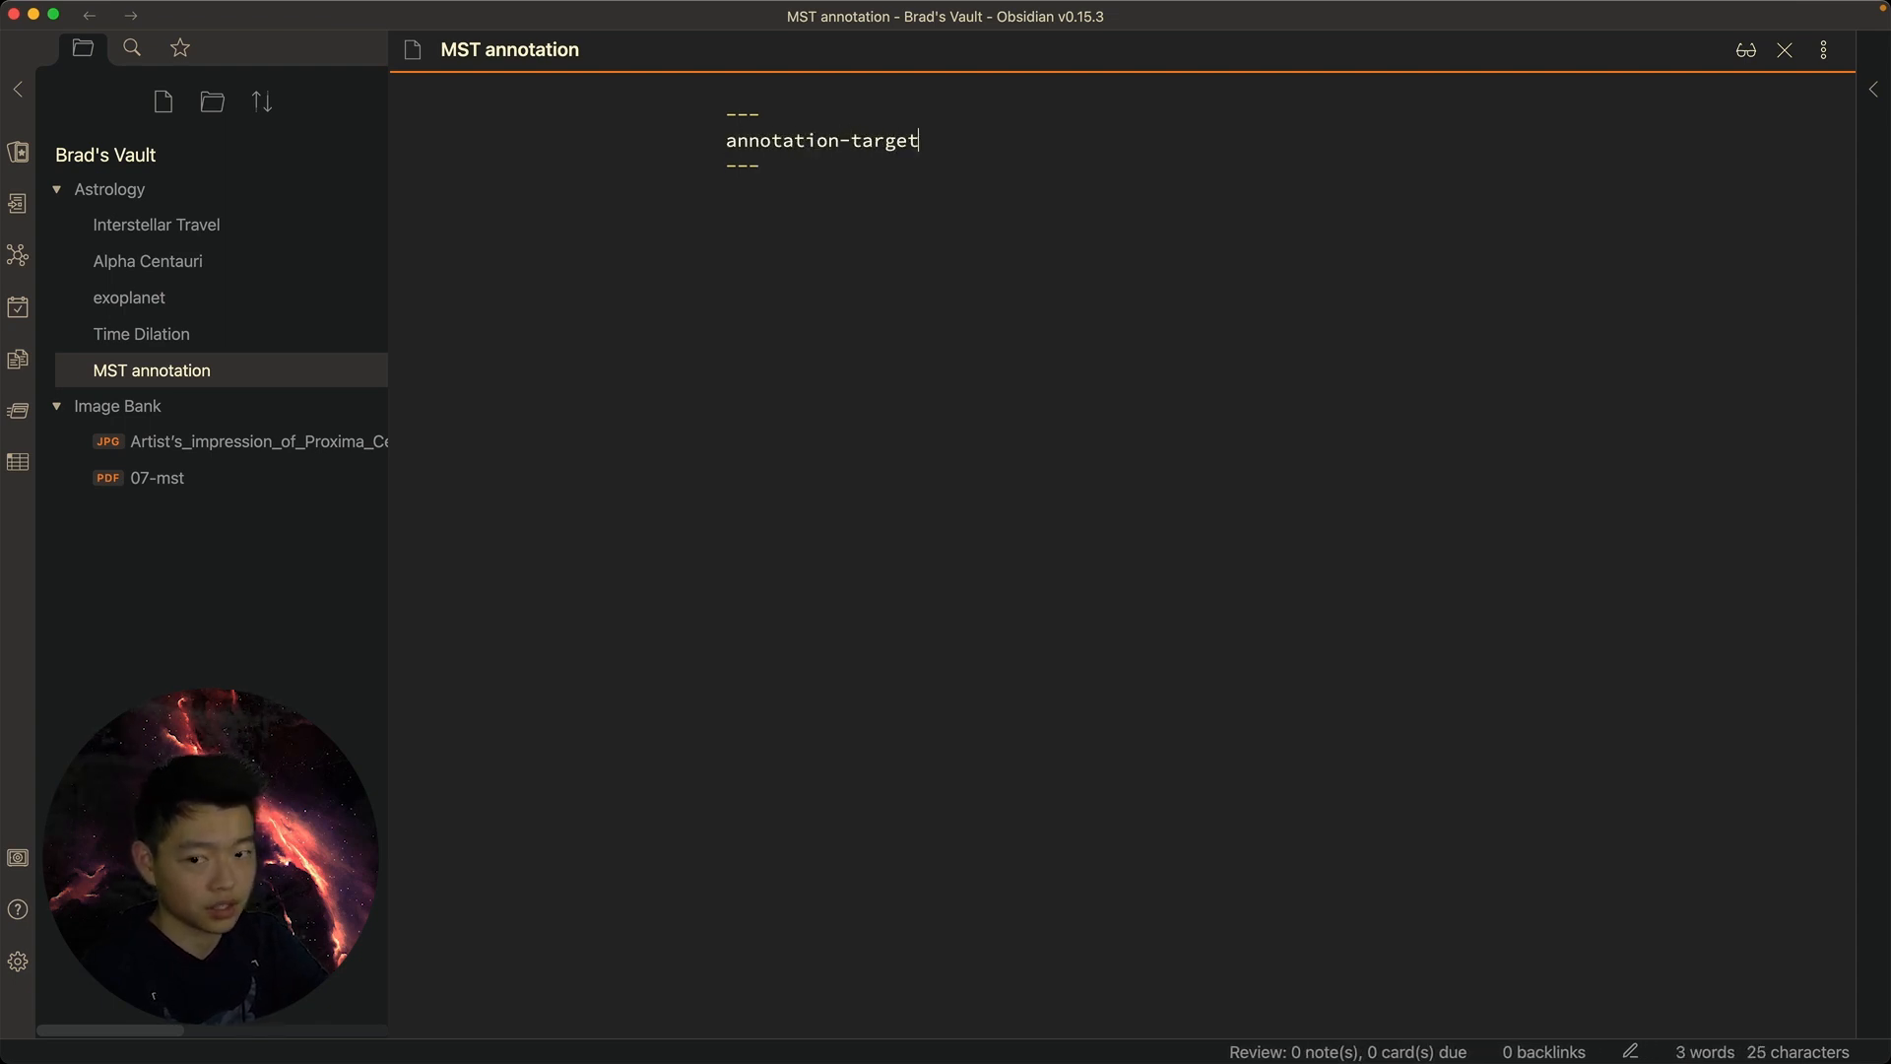
pyautogui.write(': ')
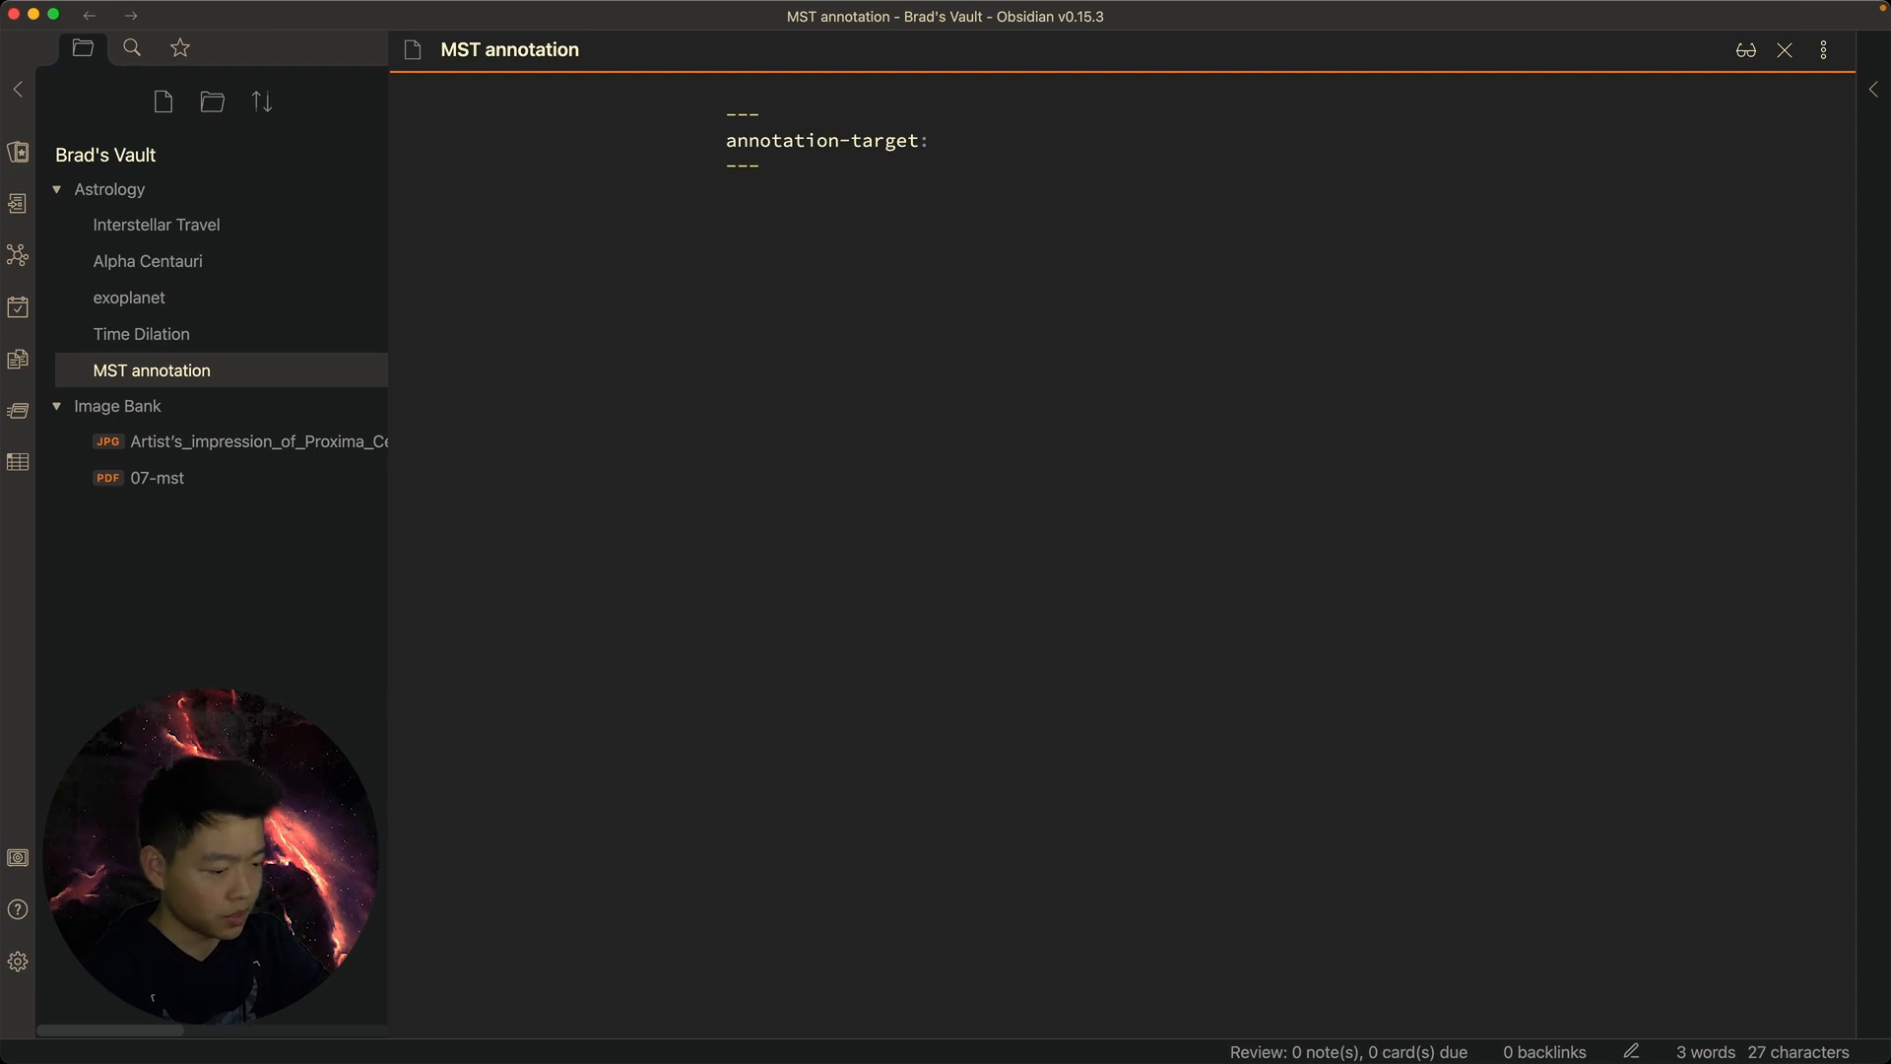
pyautogui.write('07-mst.pdf')
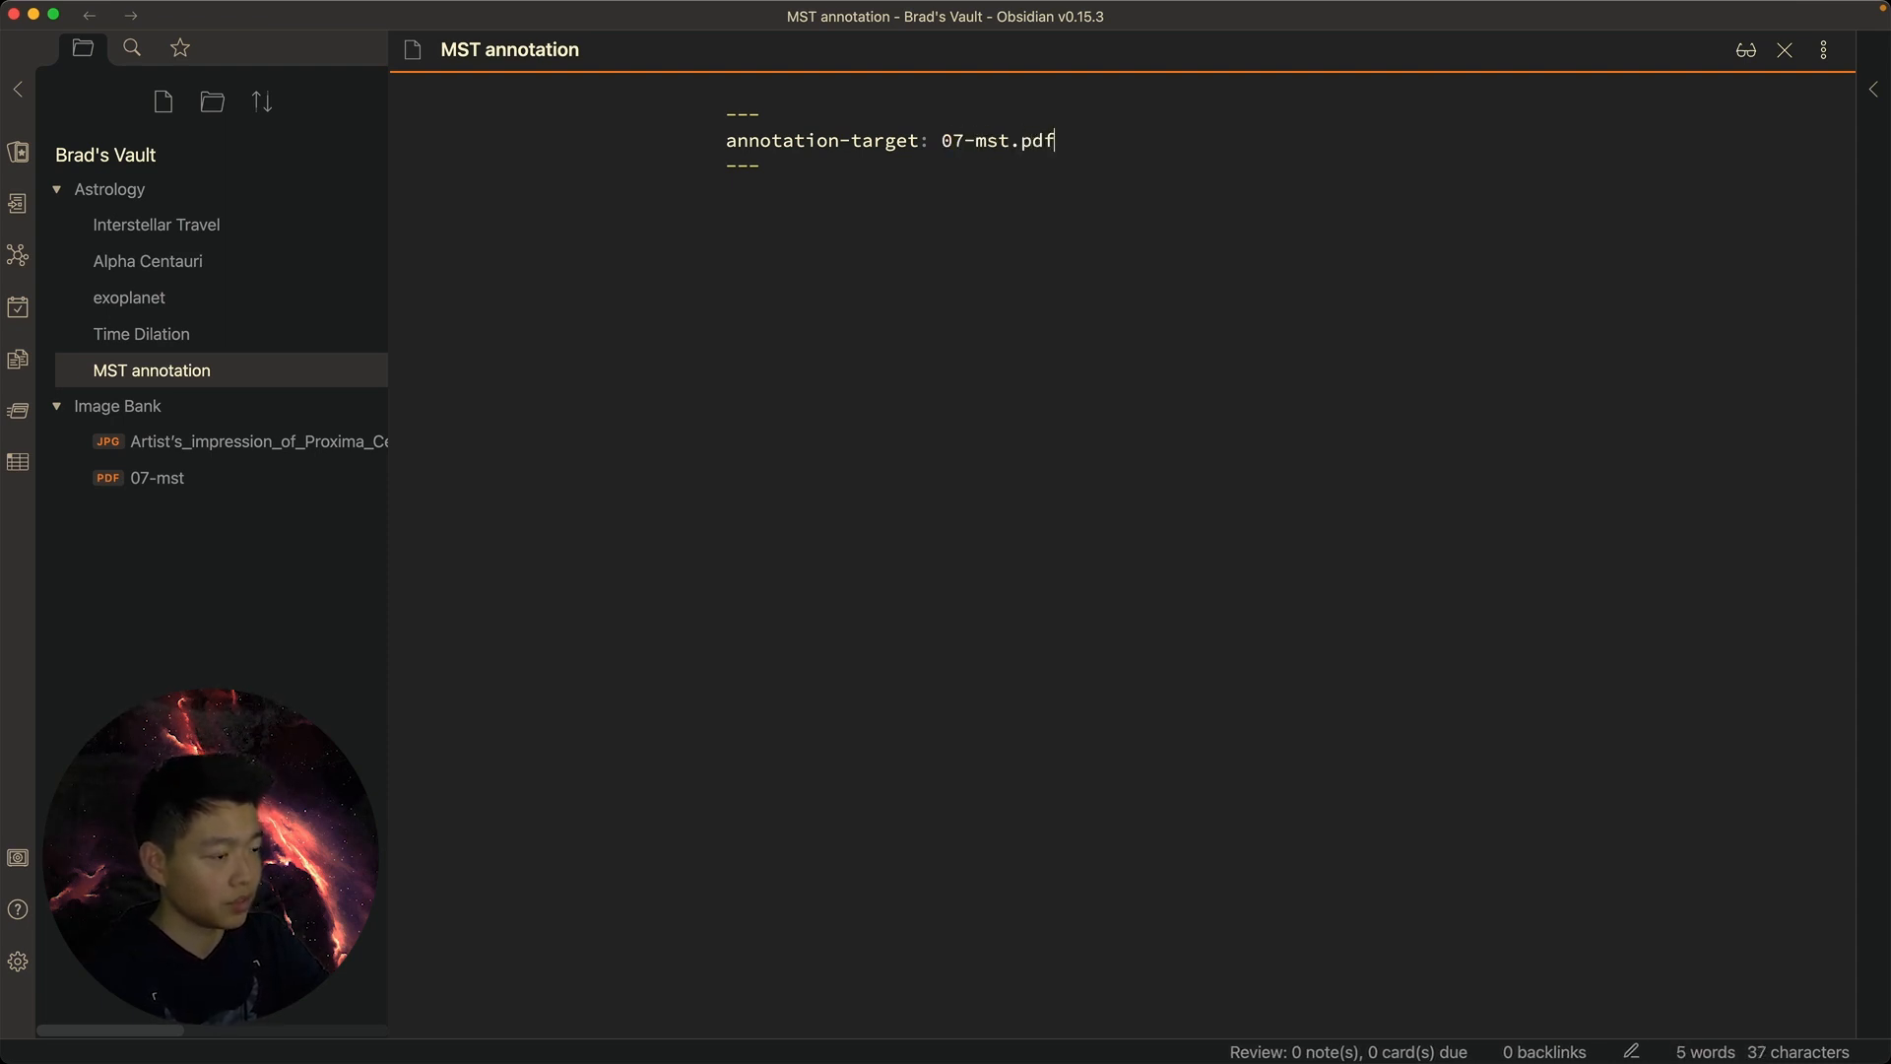
# Switch the note to Annotator's annotation mode and collapse the file explorer sidebar
pyautogui.press('super+p')
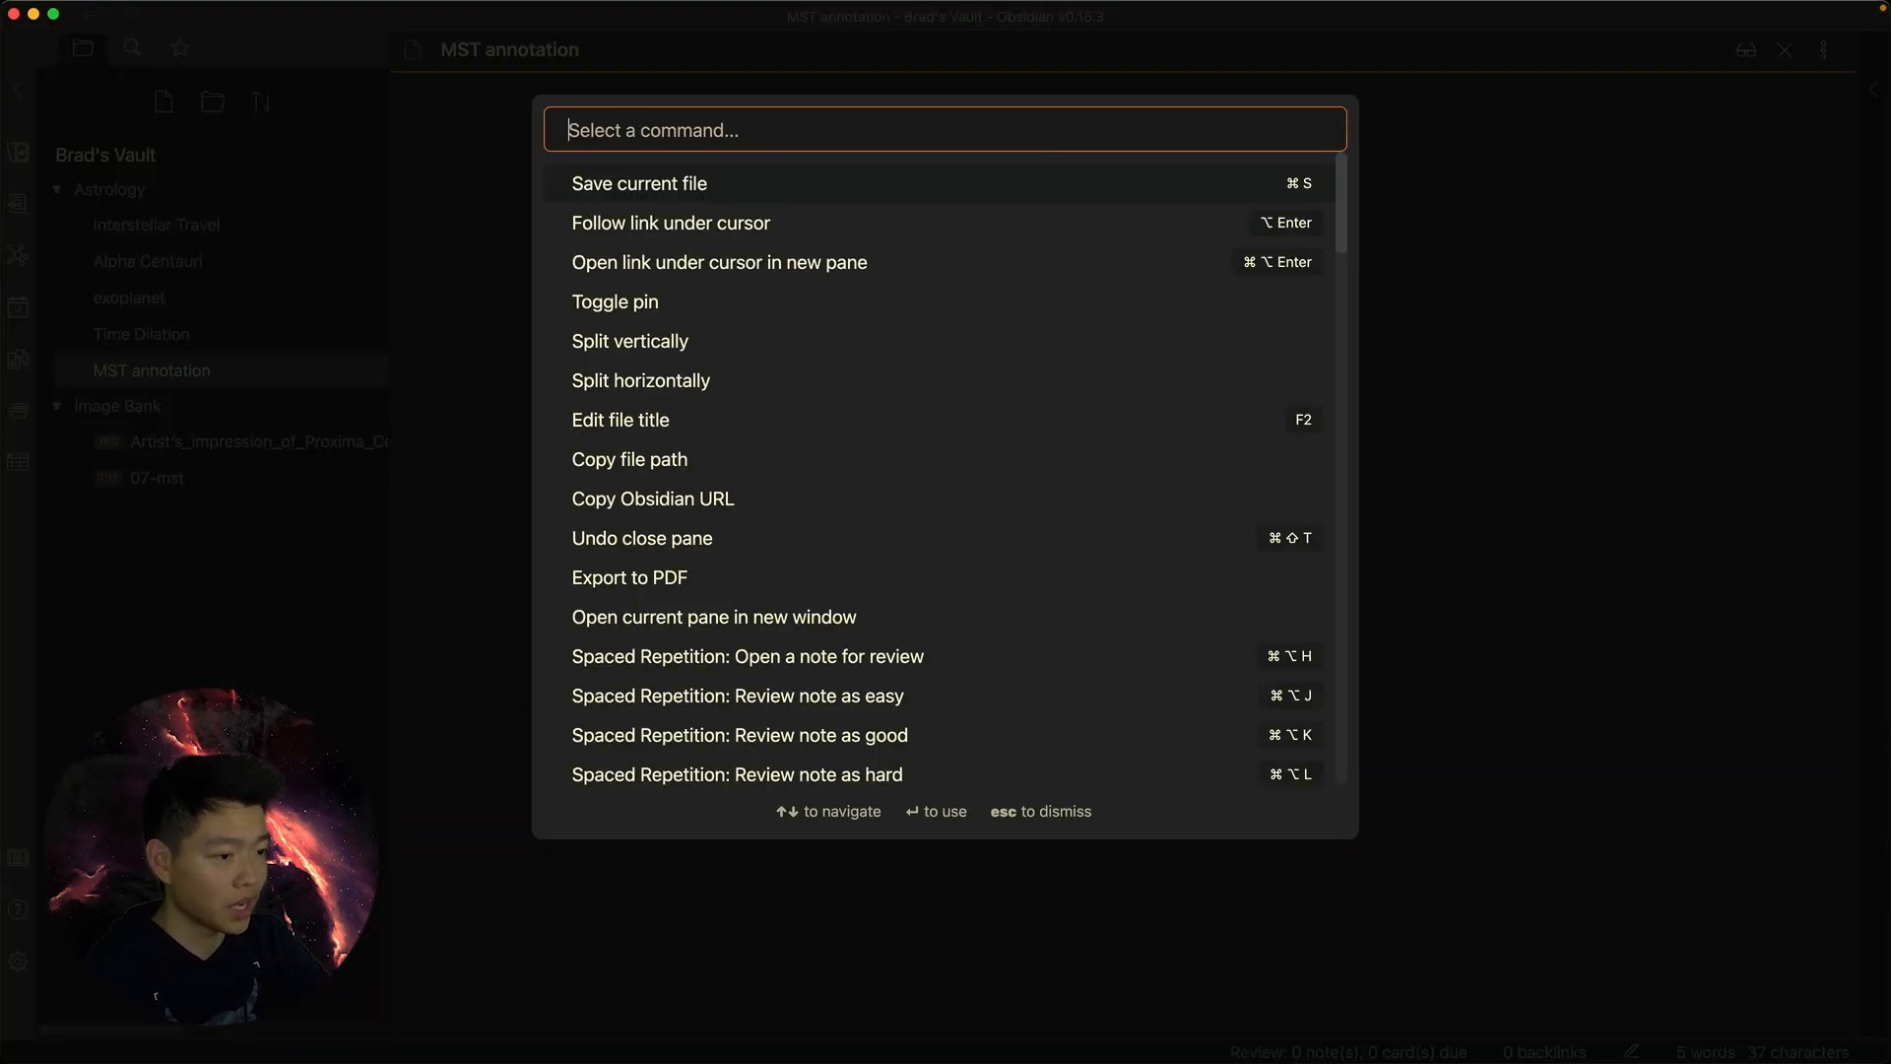
pyautogui.write('anno')
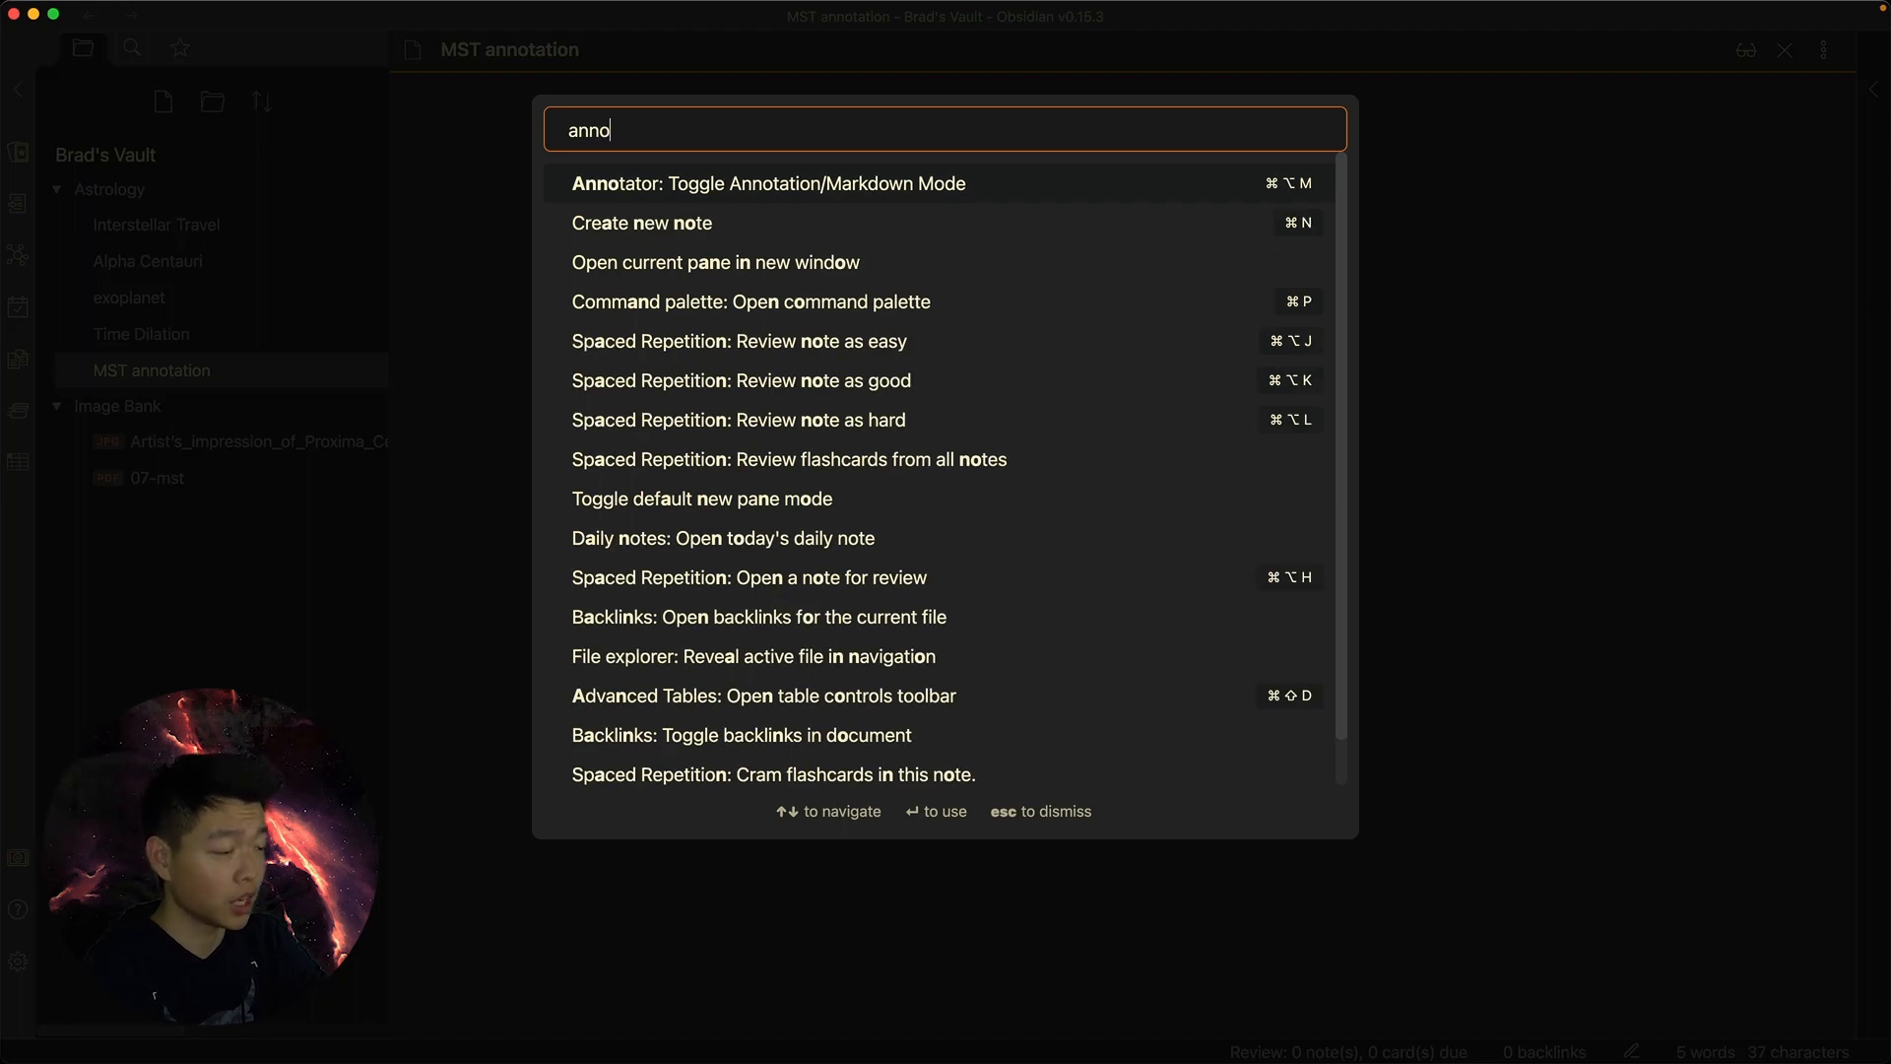
pyautogui.press('Return')
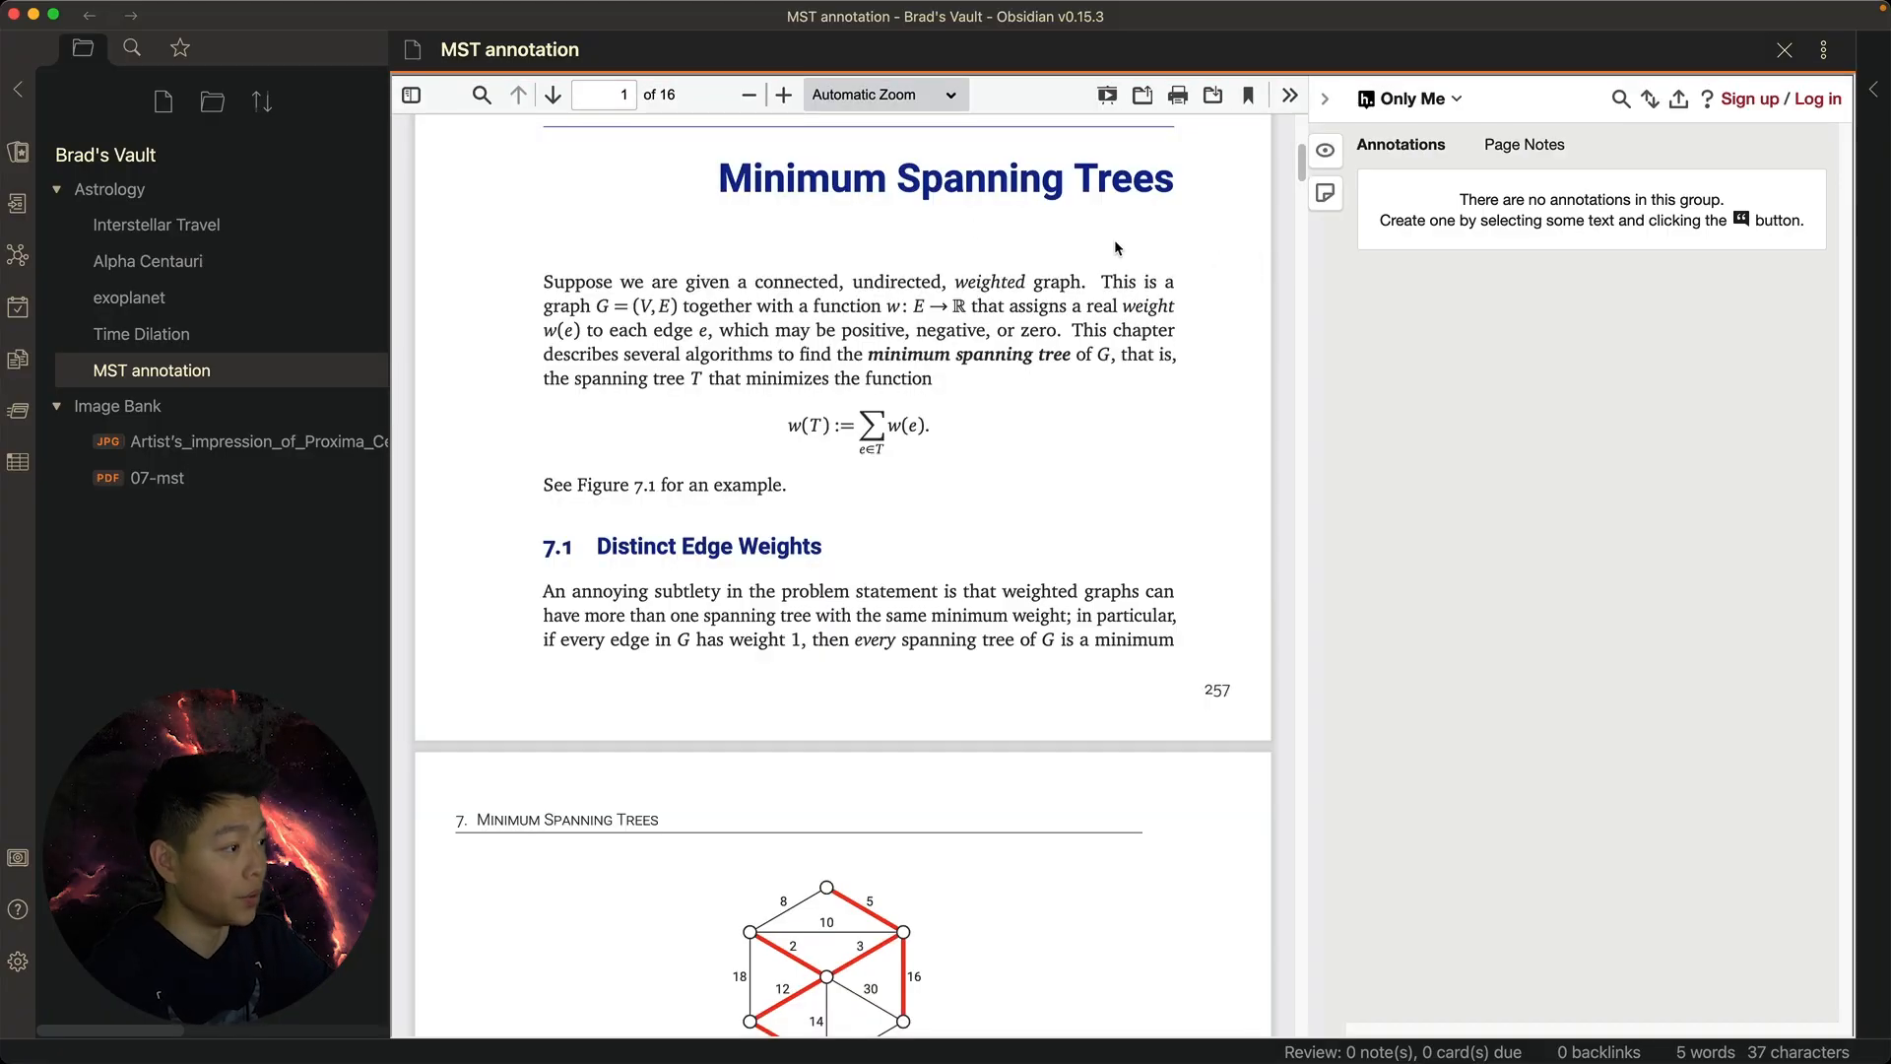
pyautogui.click(17, 88)
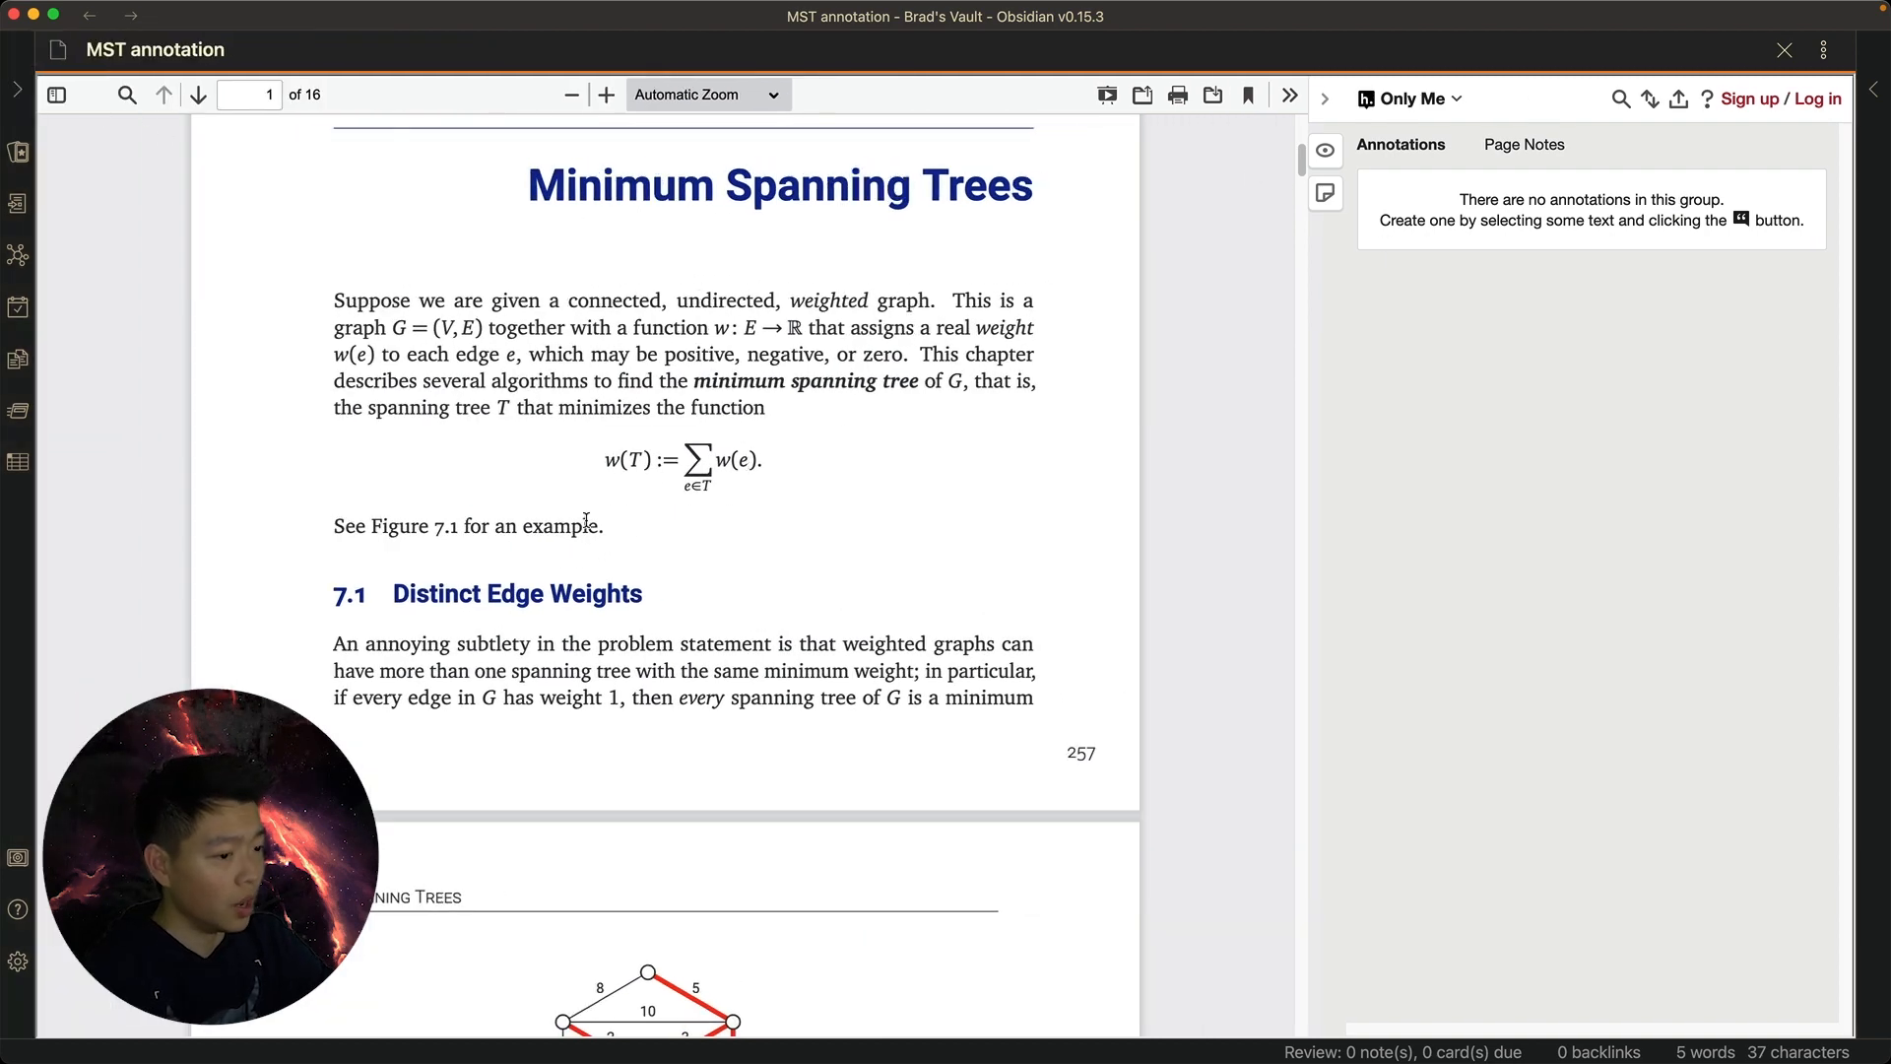
# Annotate the w(T) formula on the PDF's first page with "This is the greatest theorem alive!!!!" and post it to Only Me
pyautogui.moveTo(605, 455); pyautogui.dragTo(762, 457)
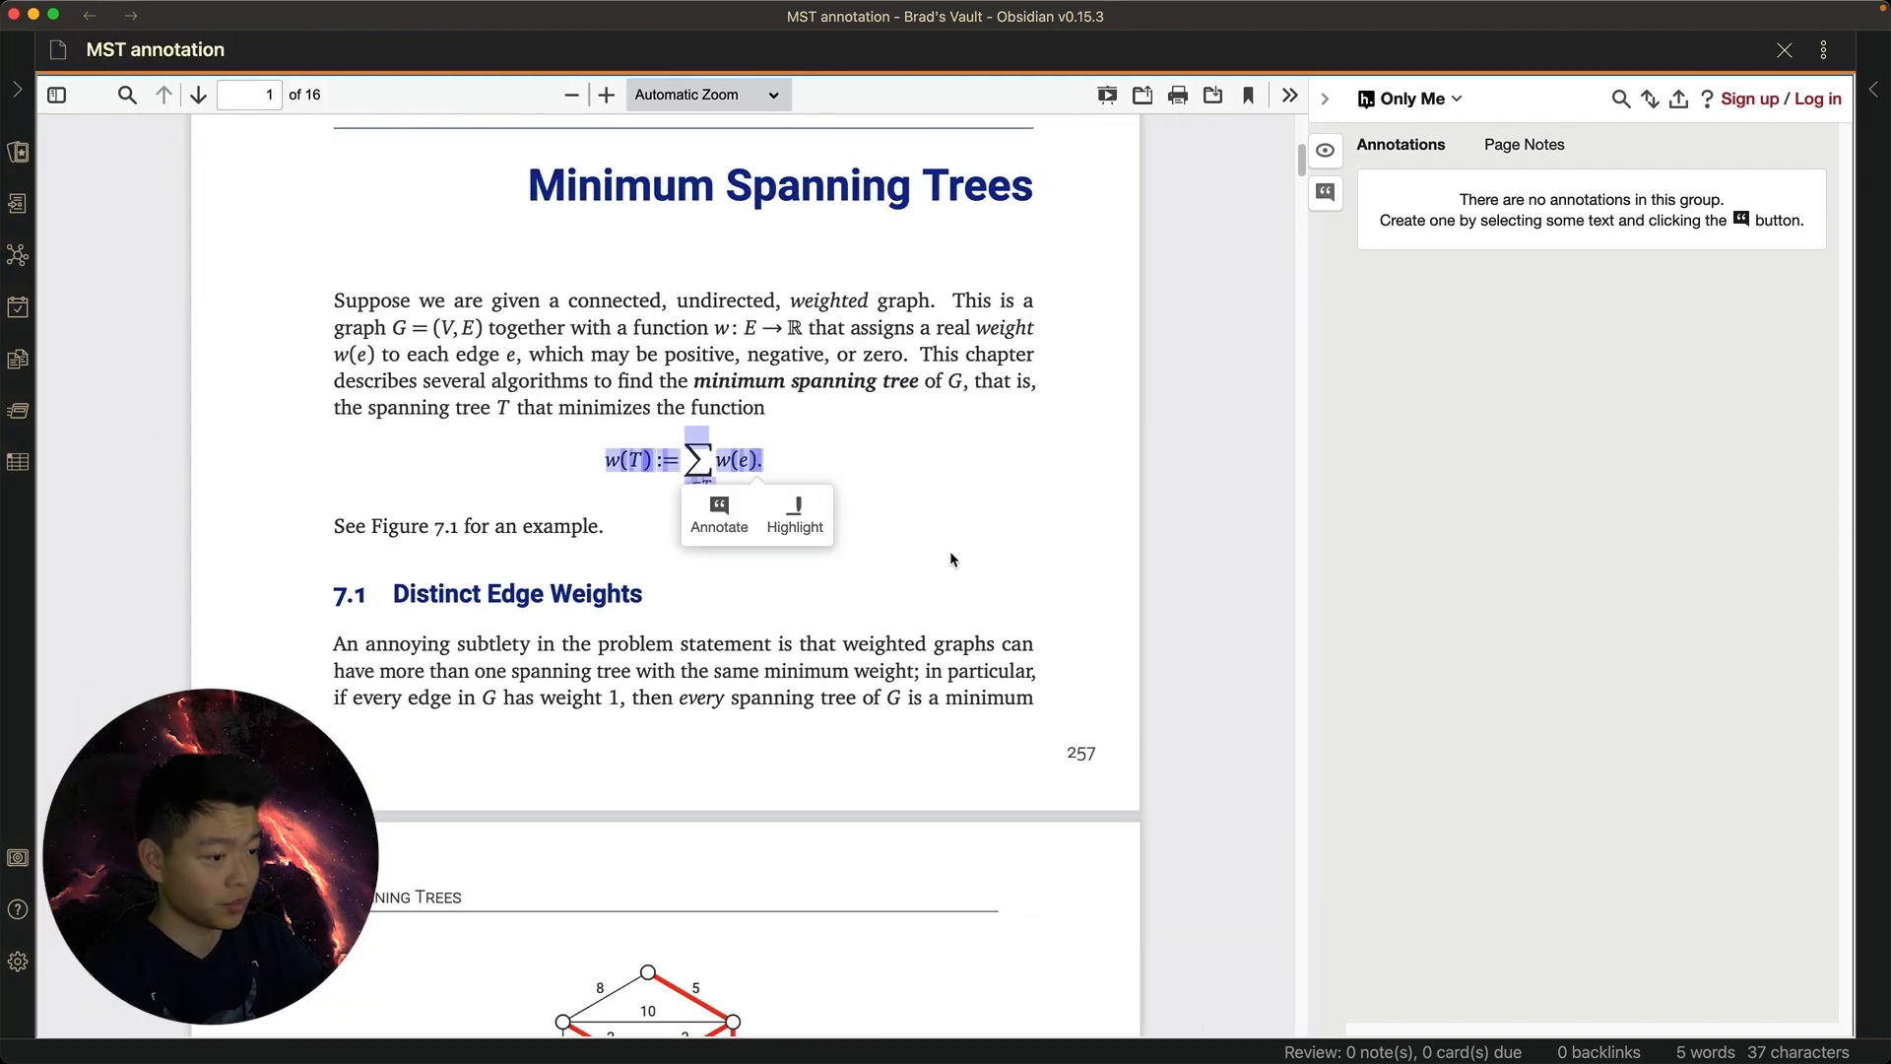
pyautogui.click(712, 522)
pyautogui.write('This is the greatest theorem alive!!!!')
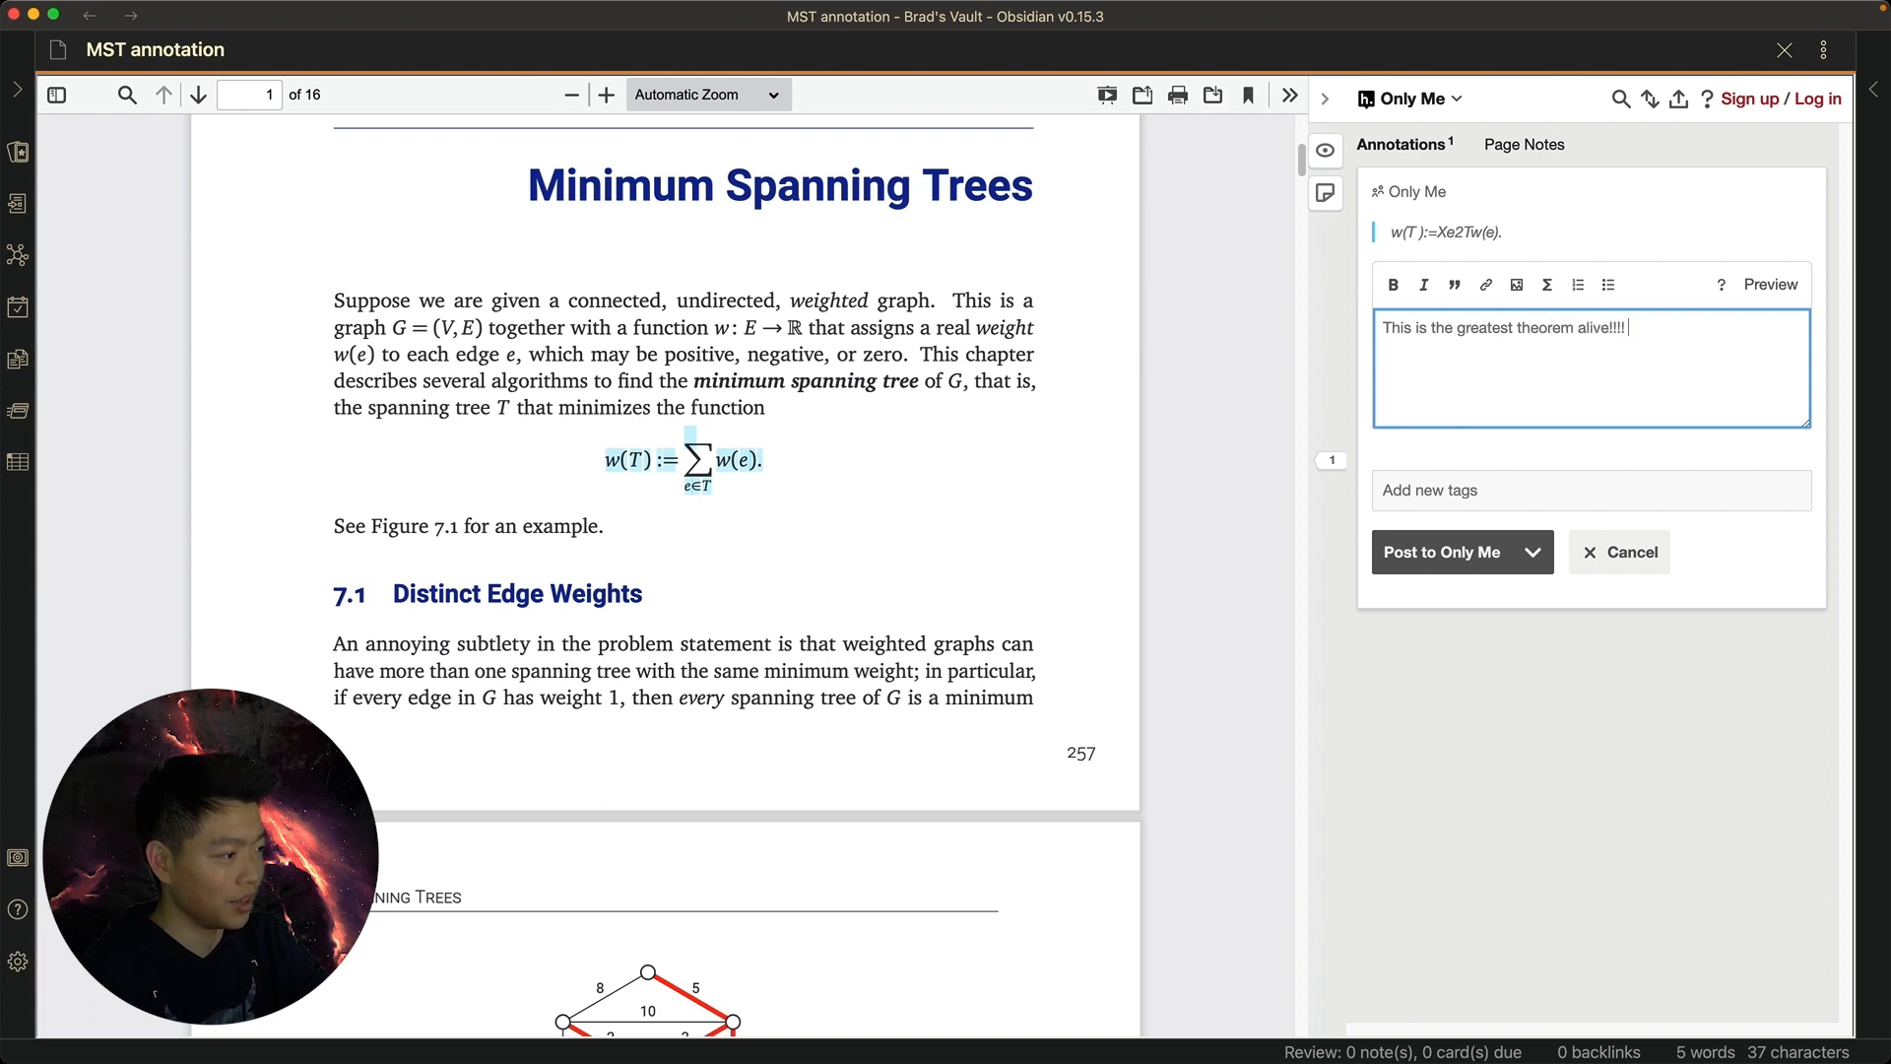
pyautogui.click(1446, 551)
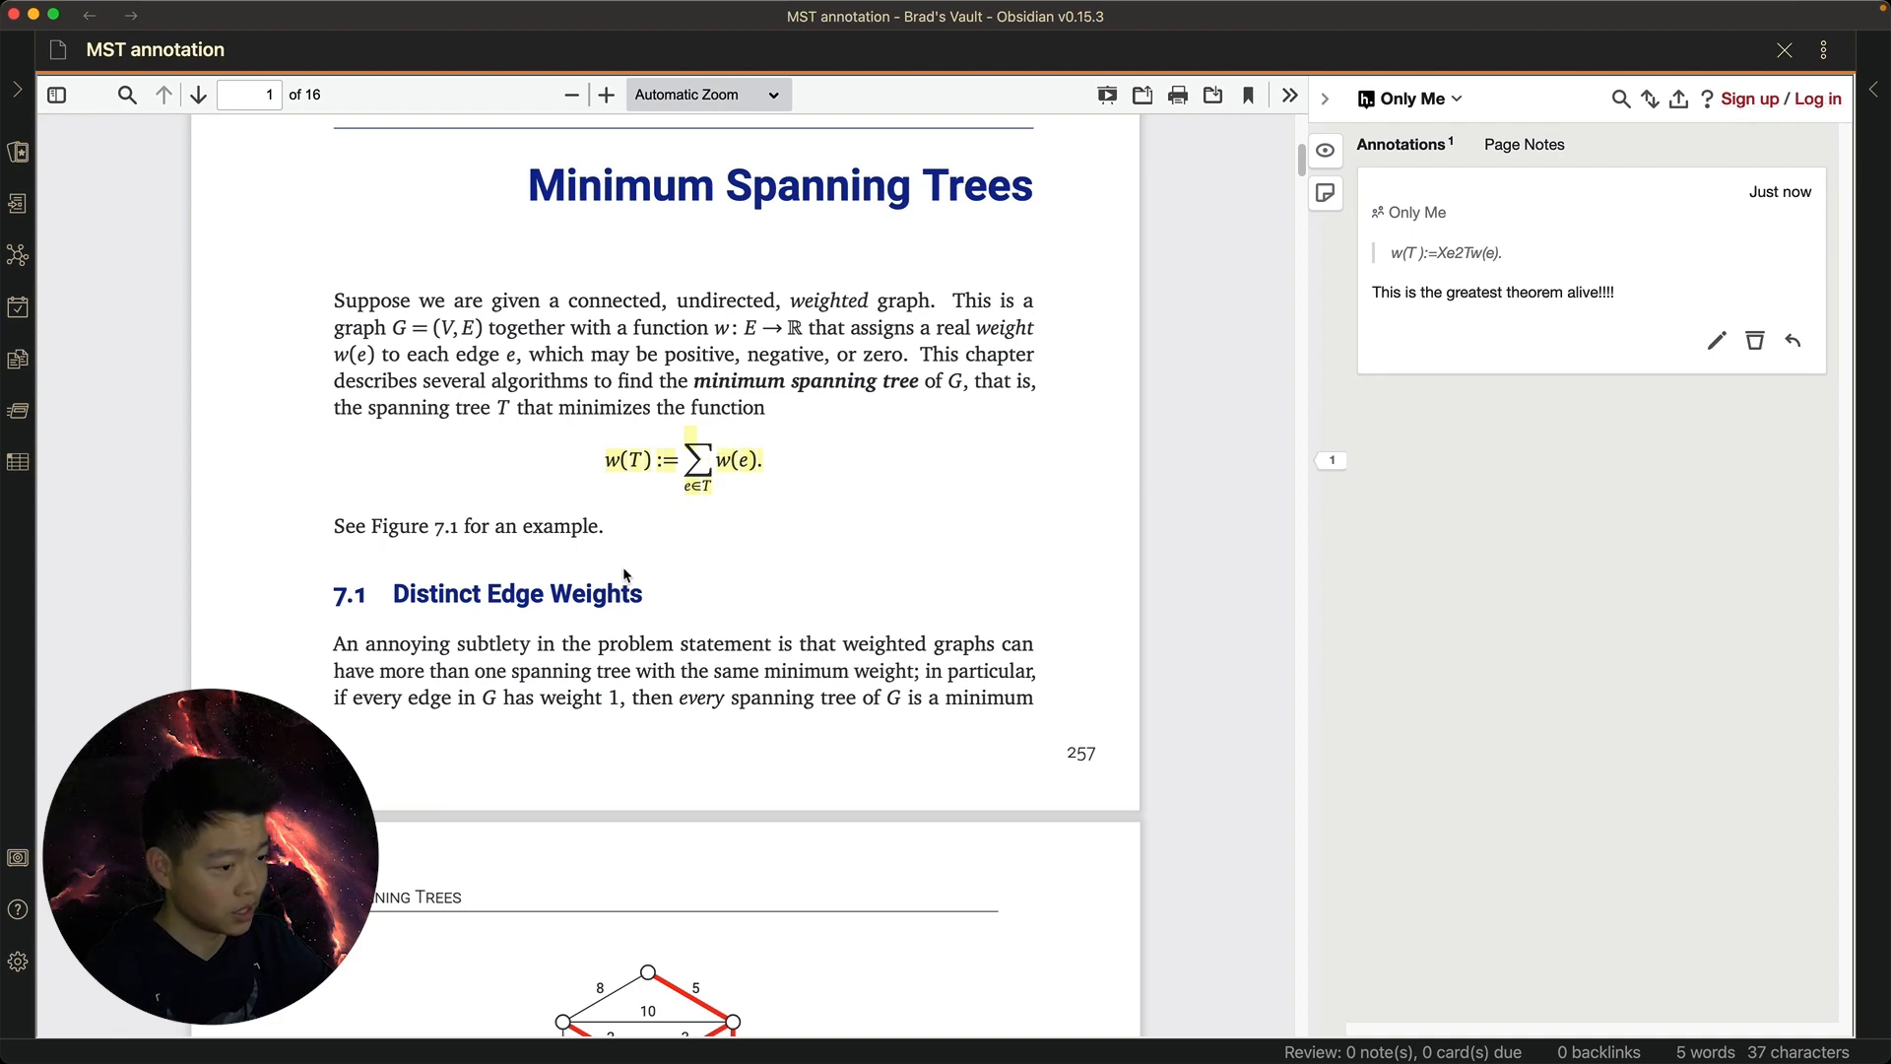
pyautogui.scroll(-10, 759, 569)
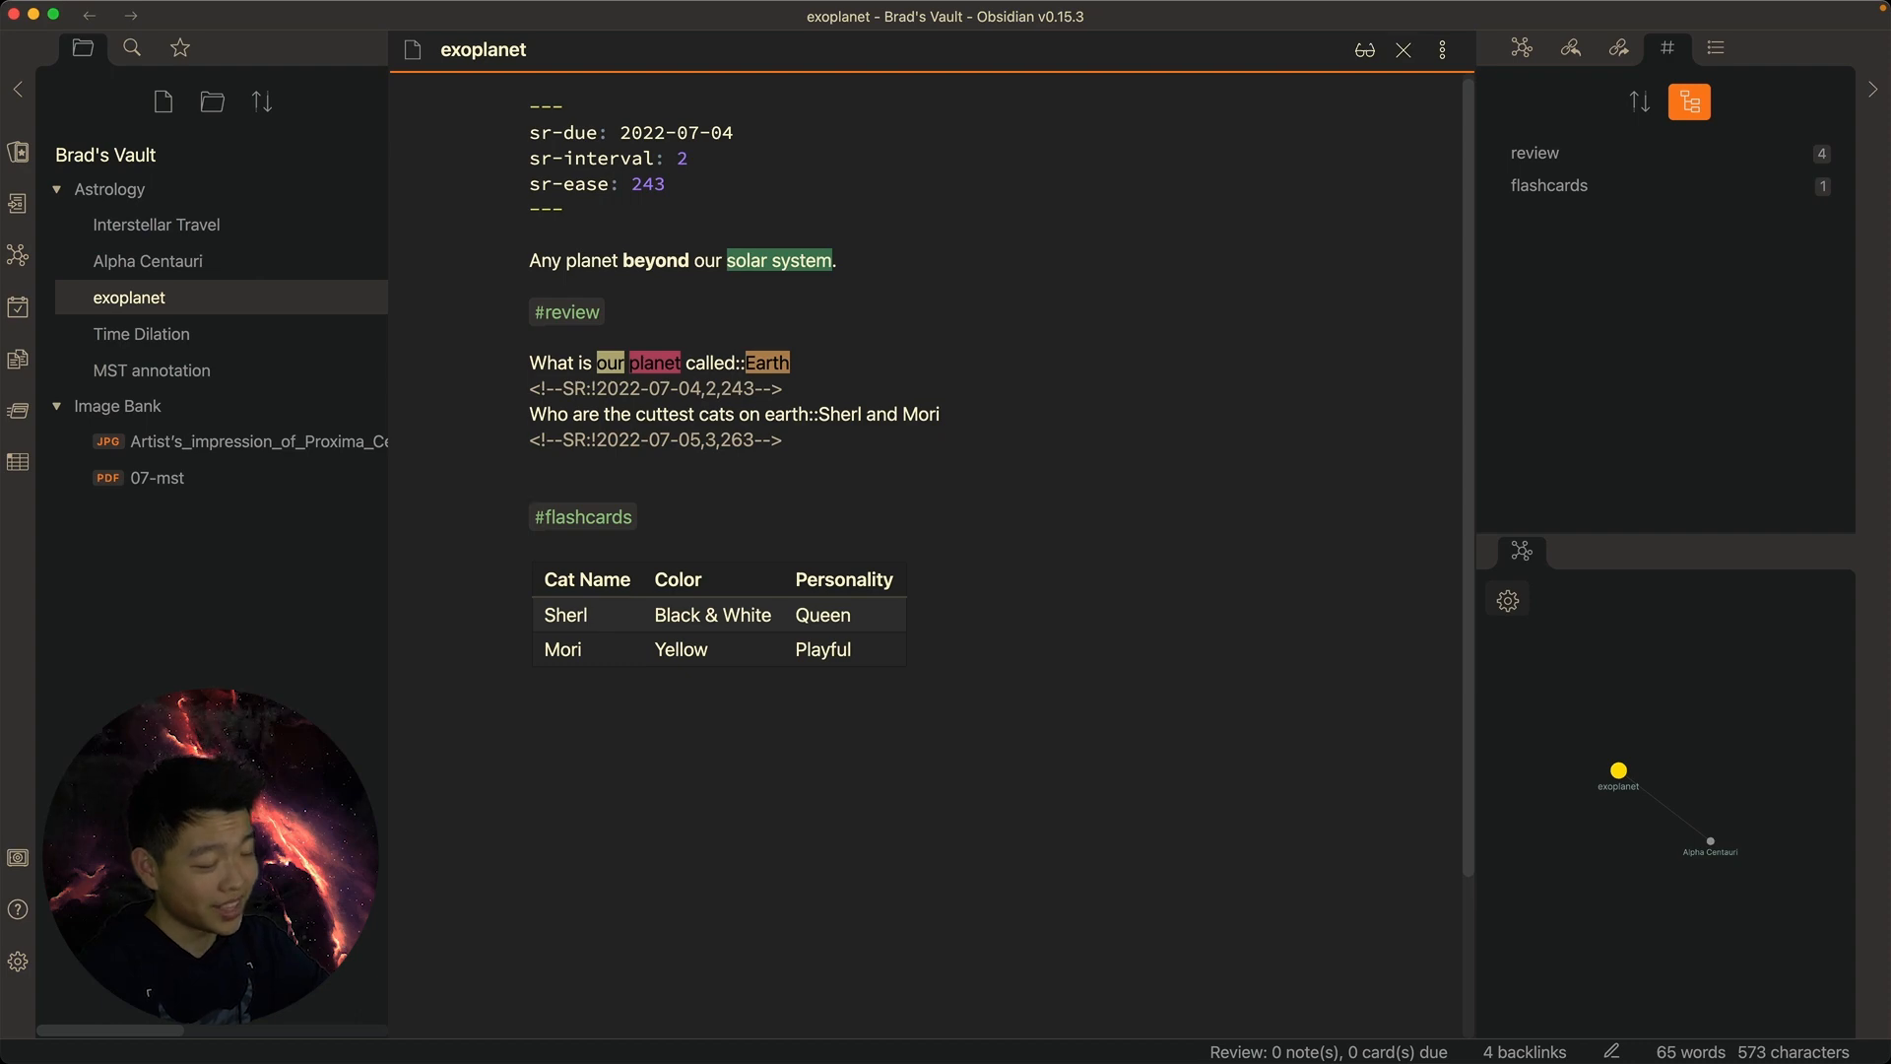
# Browse through the full list of community plugins, then close the plugin browser and settings
pyautogui.click(18, 962)
pyautogui.click(1574, 331)
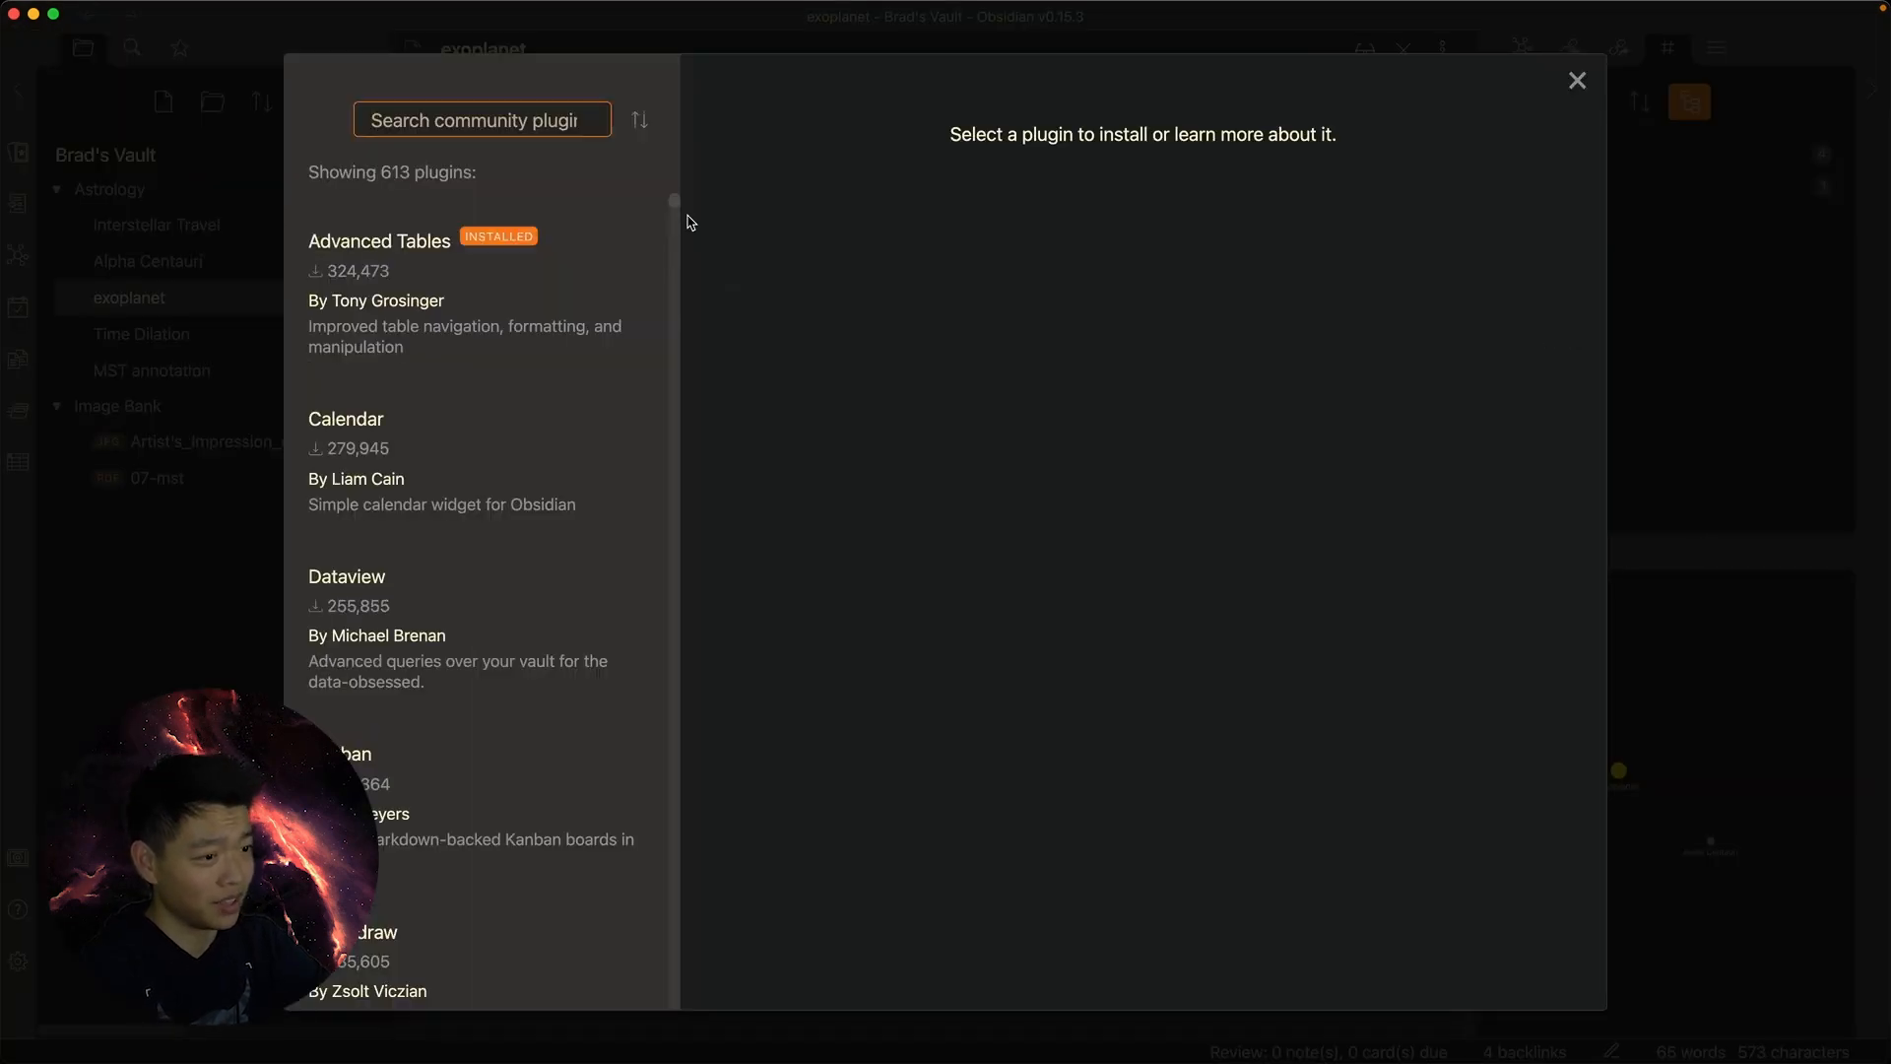
pyautogui.scroll(-15, 678, 246)
pyautogui.moveTo(676, 298); pyautogui.dragTo(1723, 536)
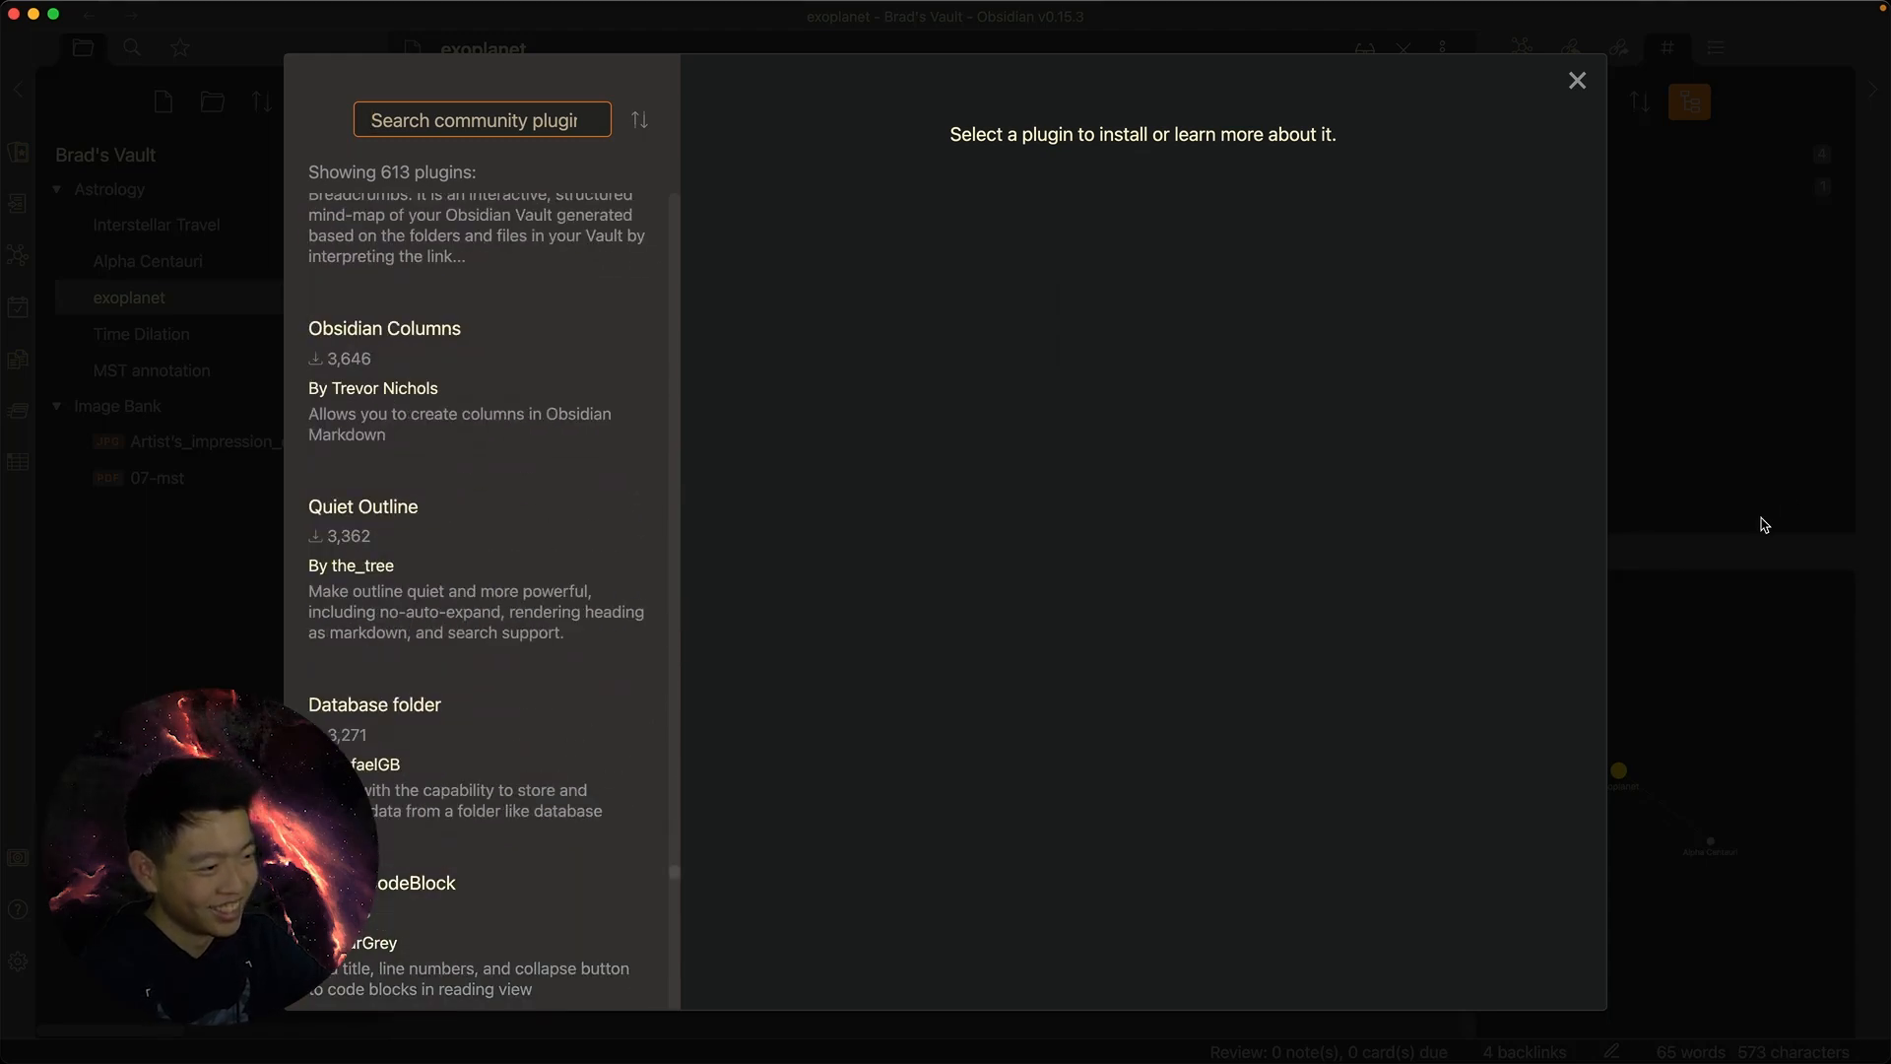
pyautogui.press('Escape')
pyautogui.click(1724, 480)
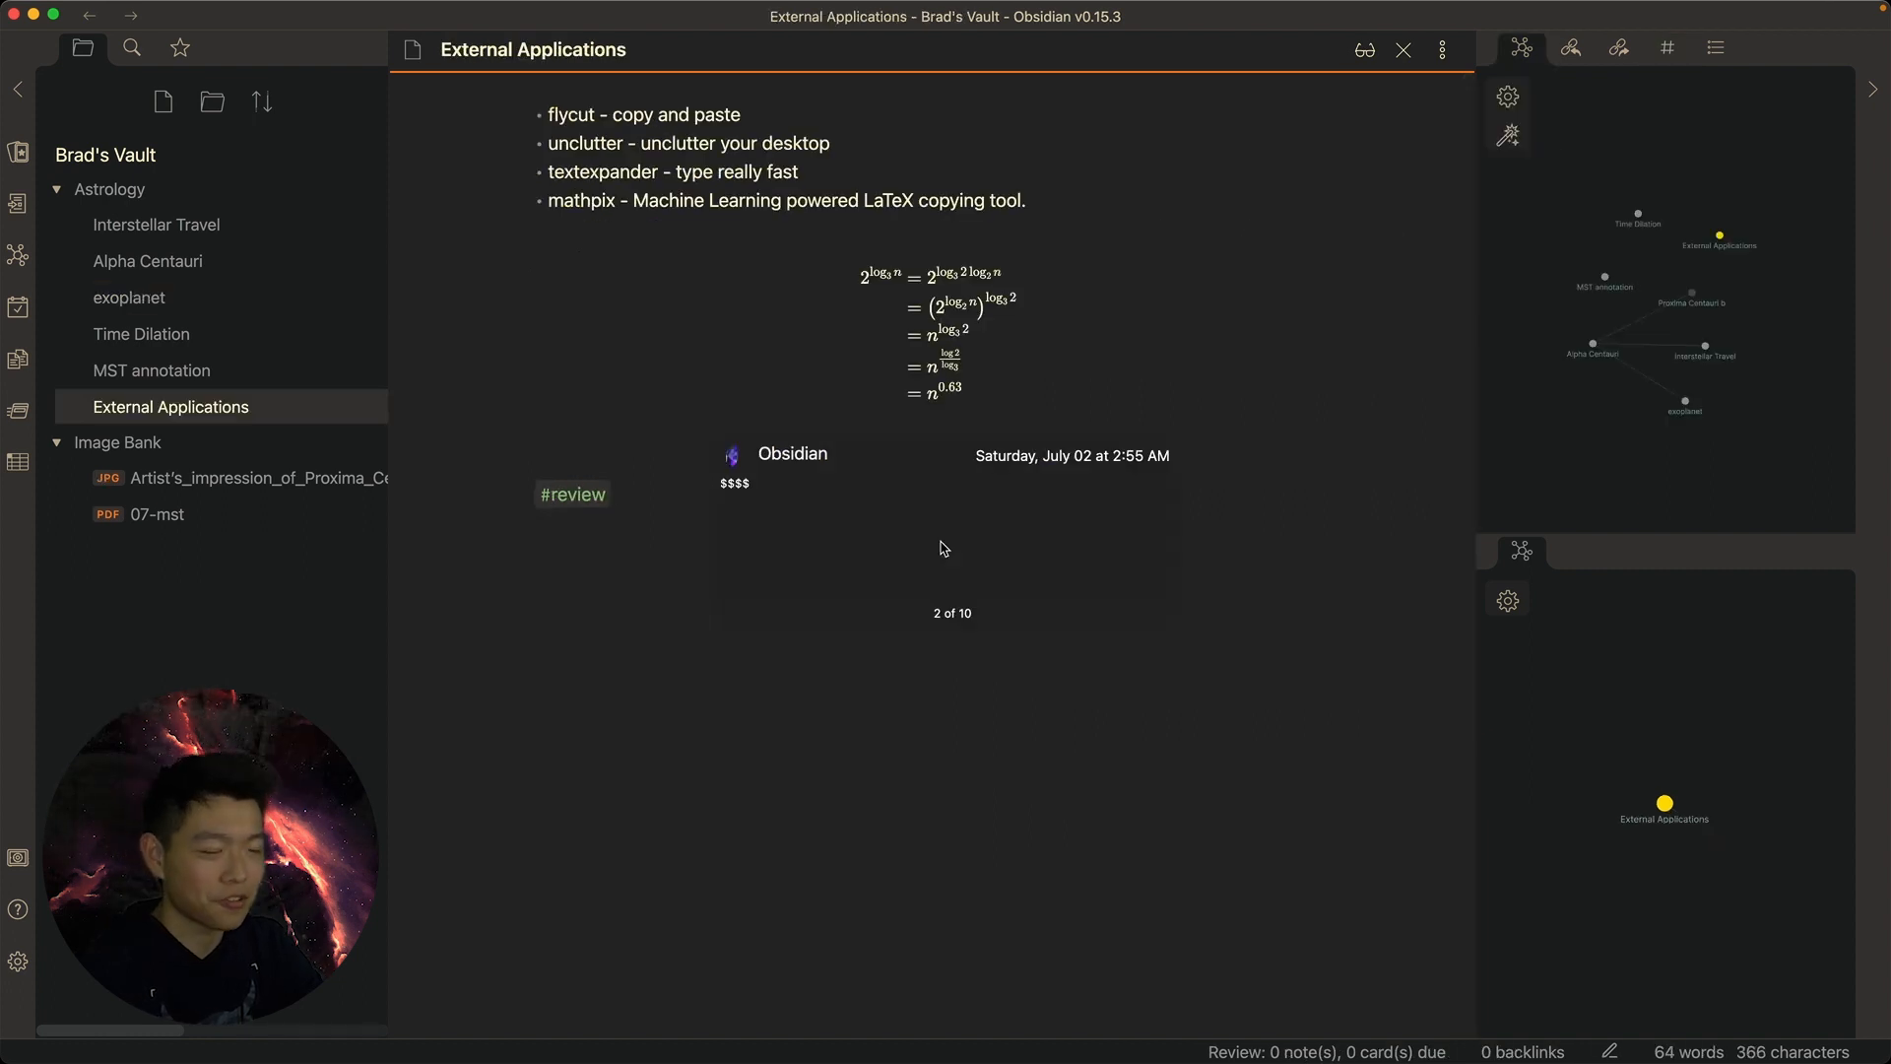
pyautogui.press('Return')
pyautogui.press('Return')
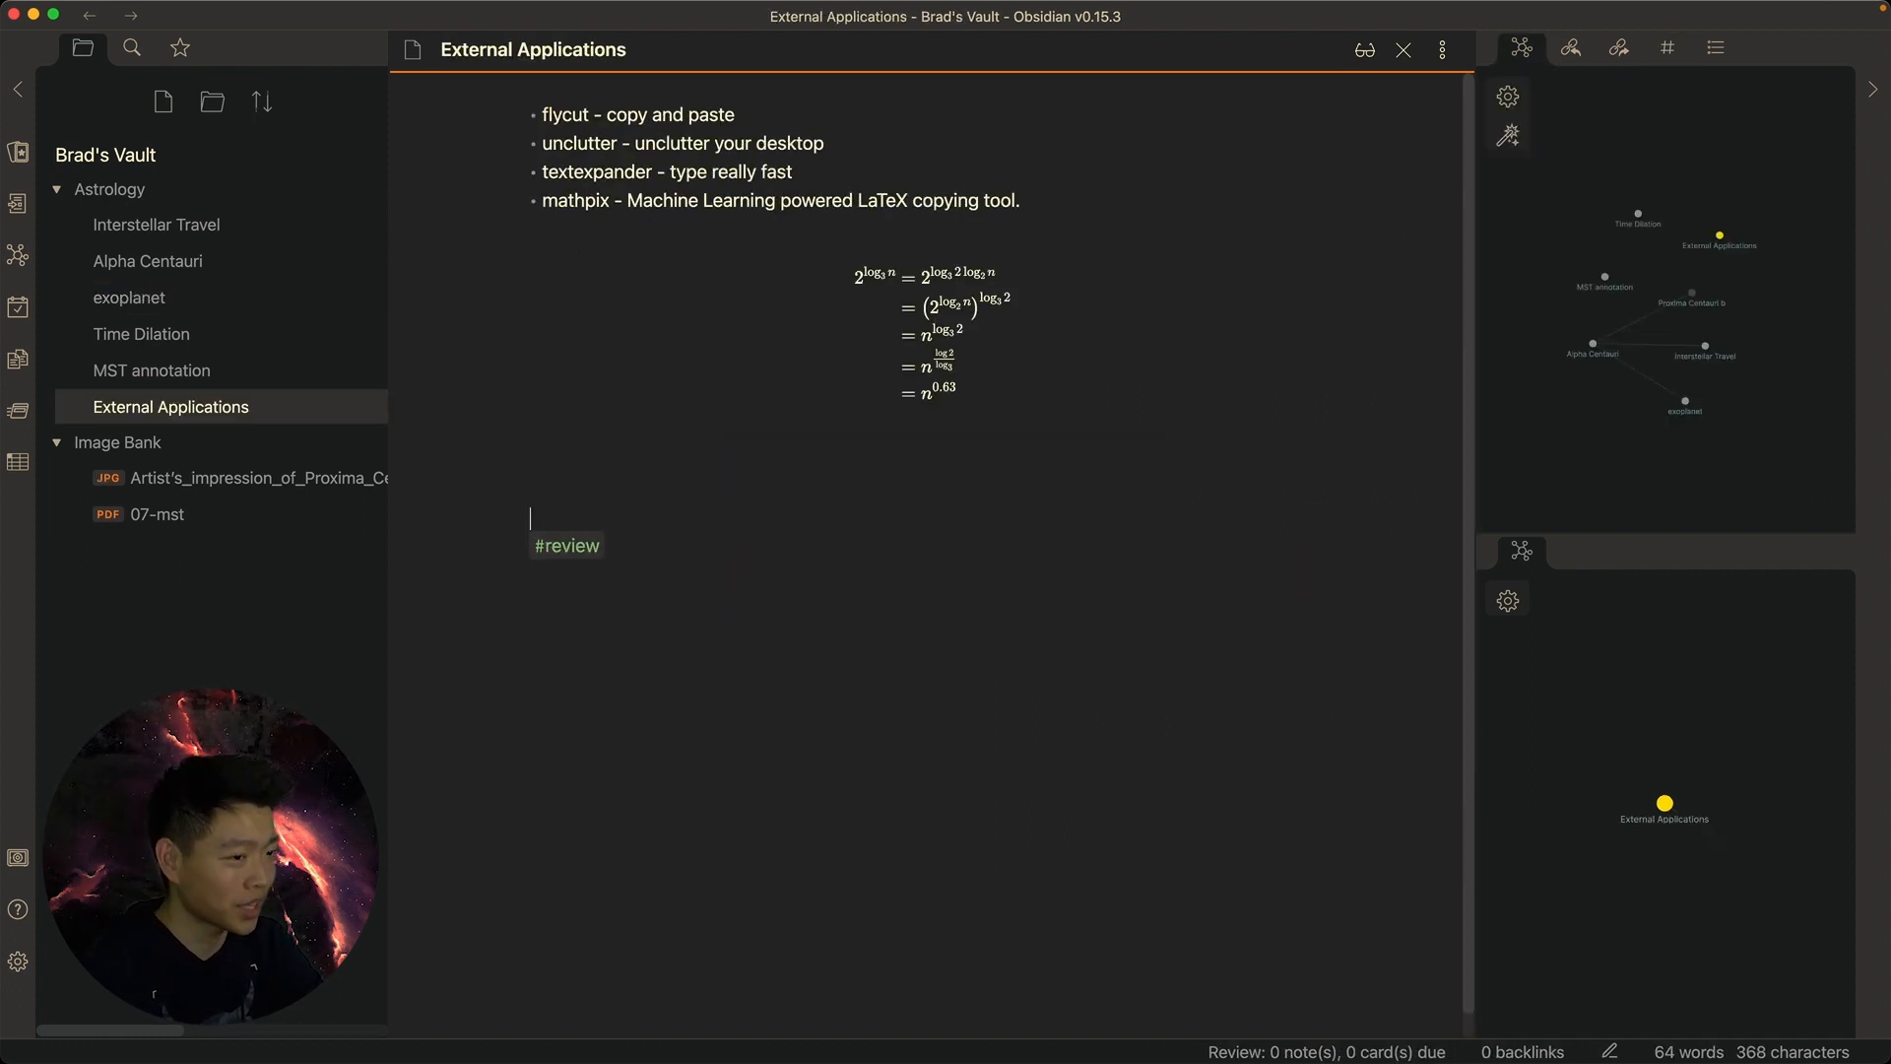
pyautogui.press('BackSpace')
pyautogui.press('BackSpace')
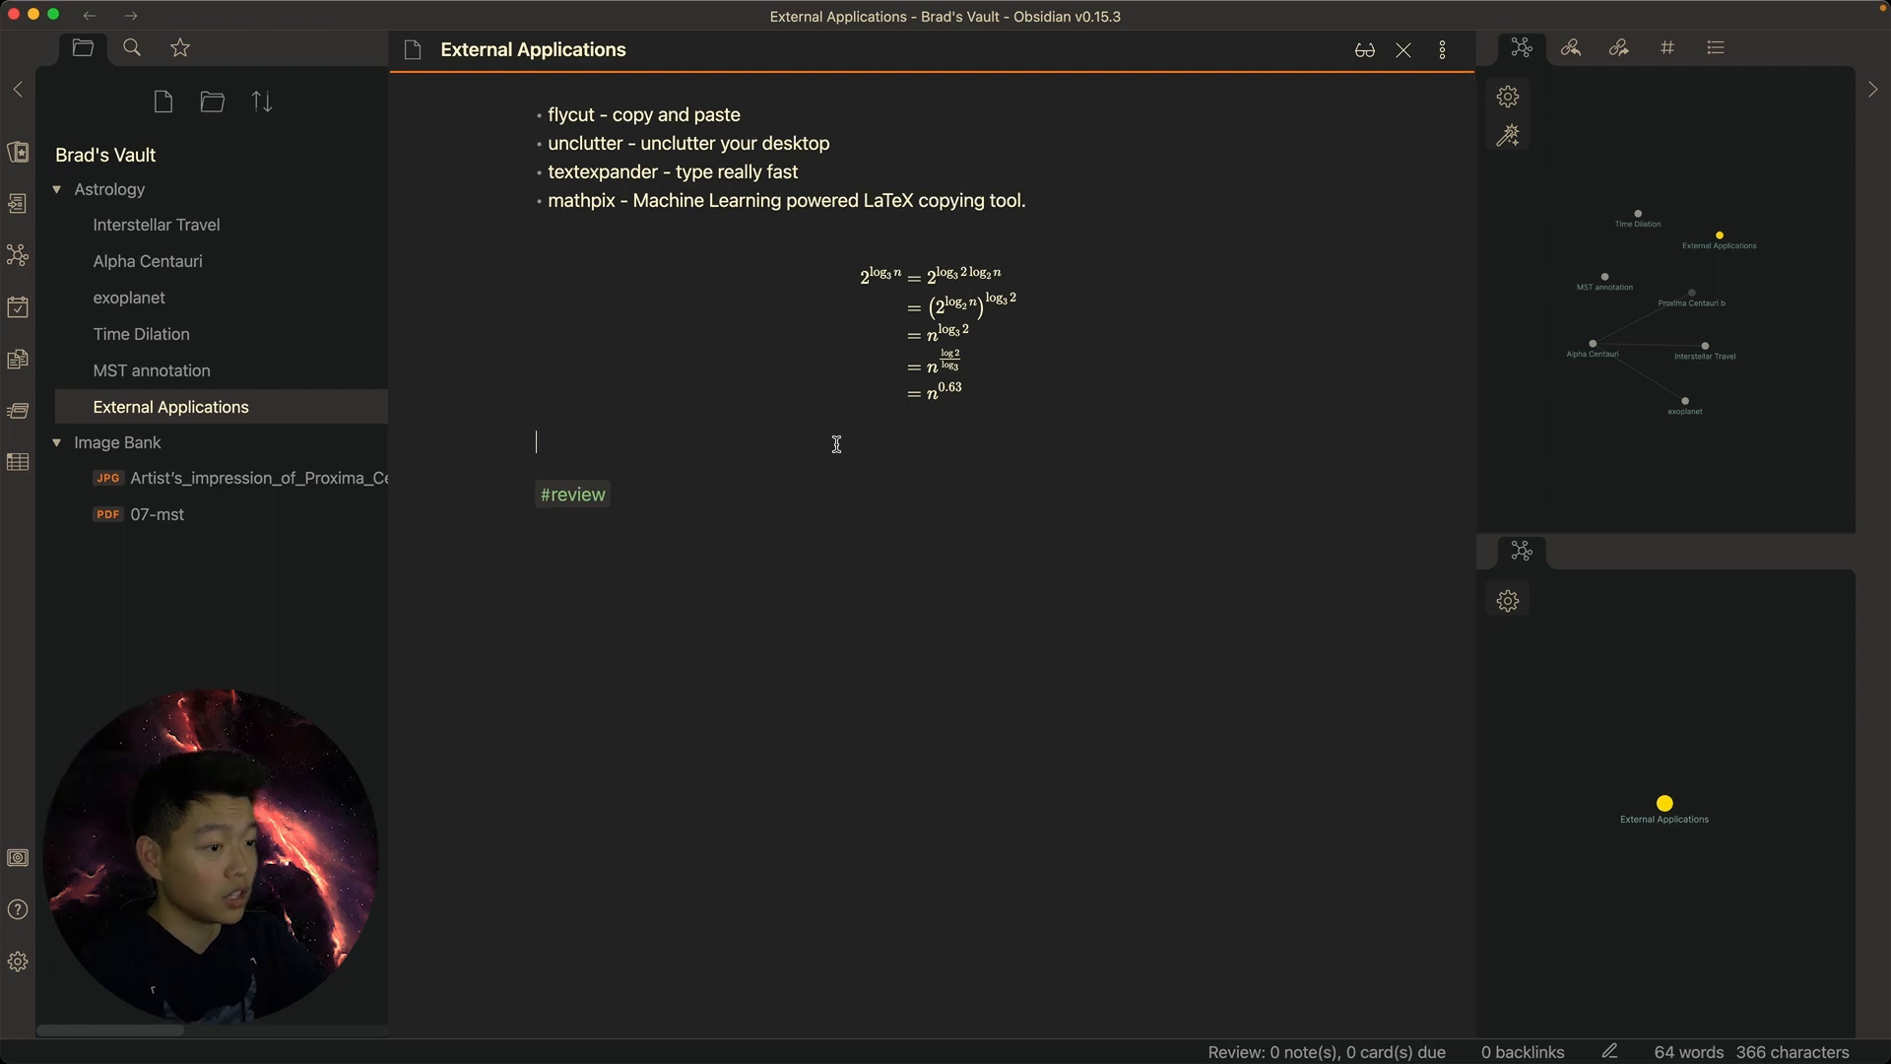
pyautogui.doubleClick(567, 108)
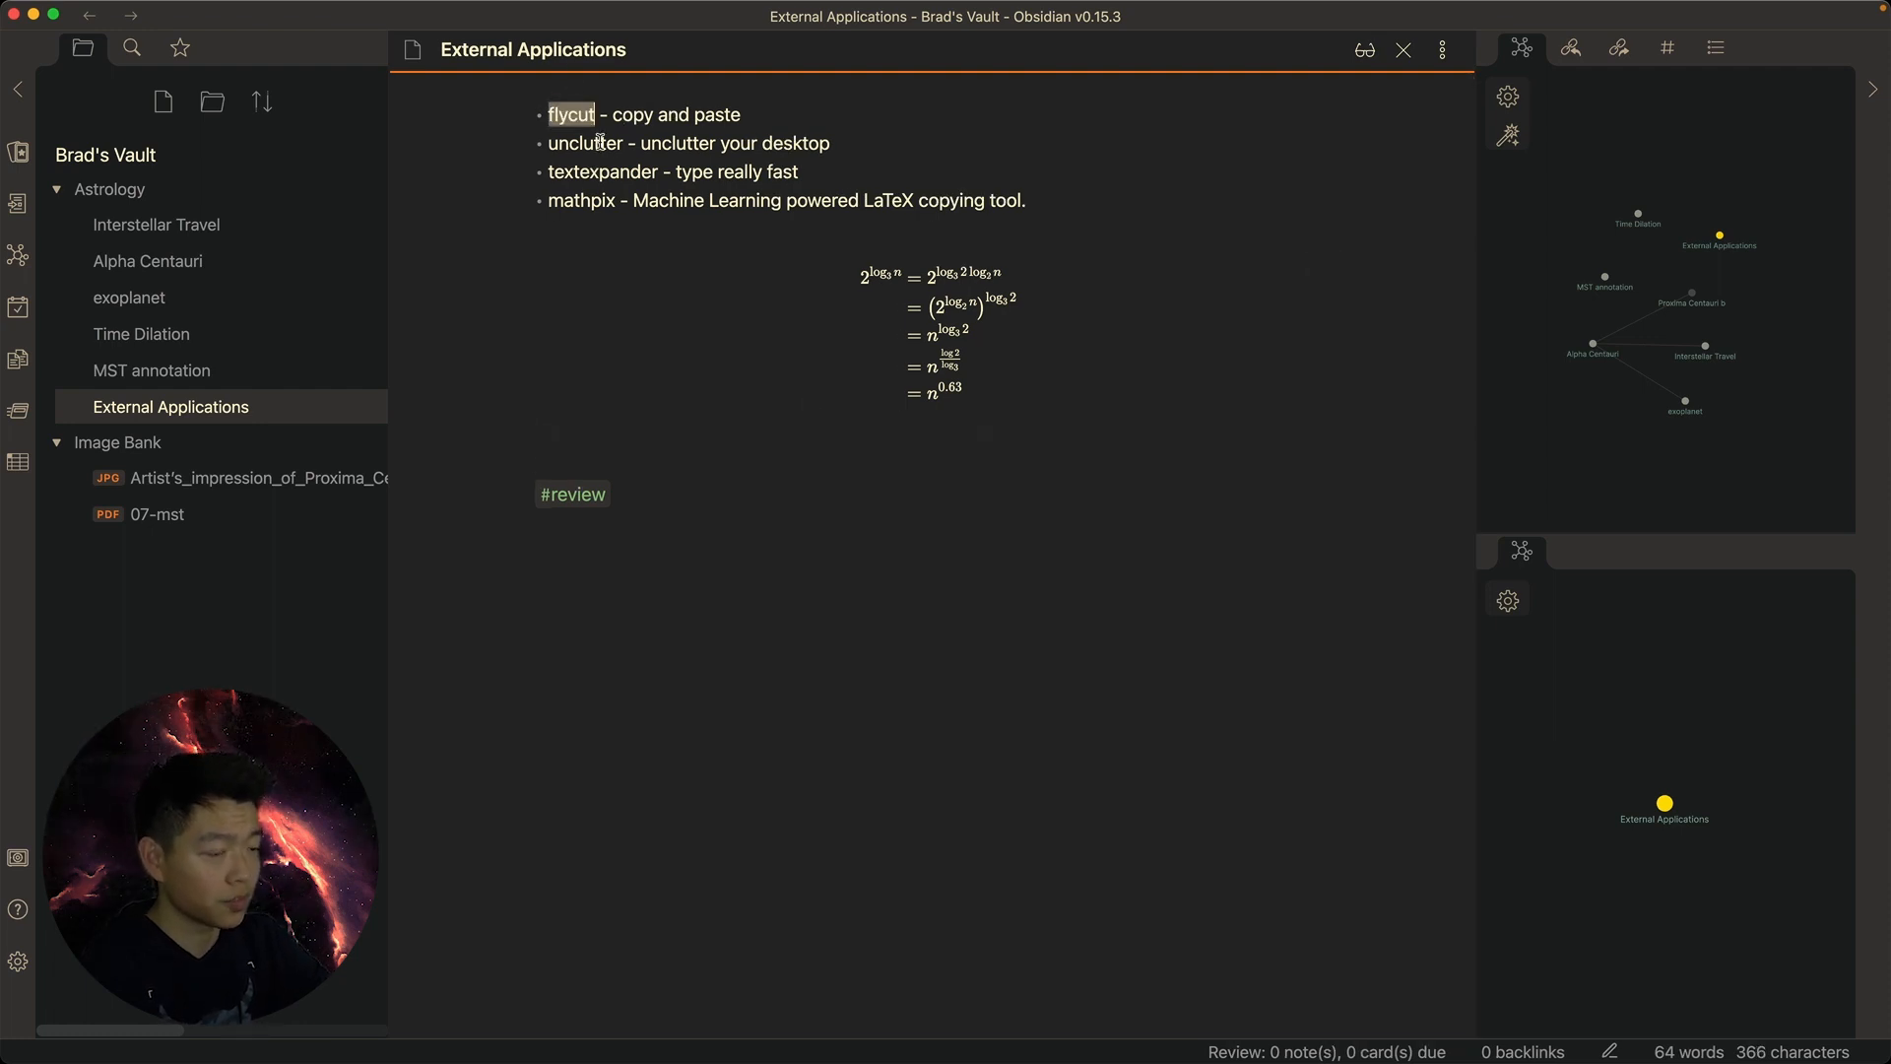
pyautogui.moveTo(613, 116); pyautogui.dragTo(765, 116)
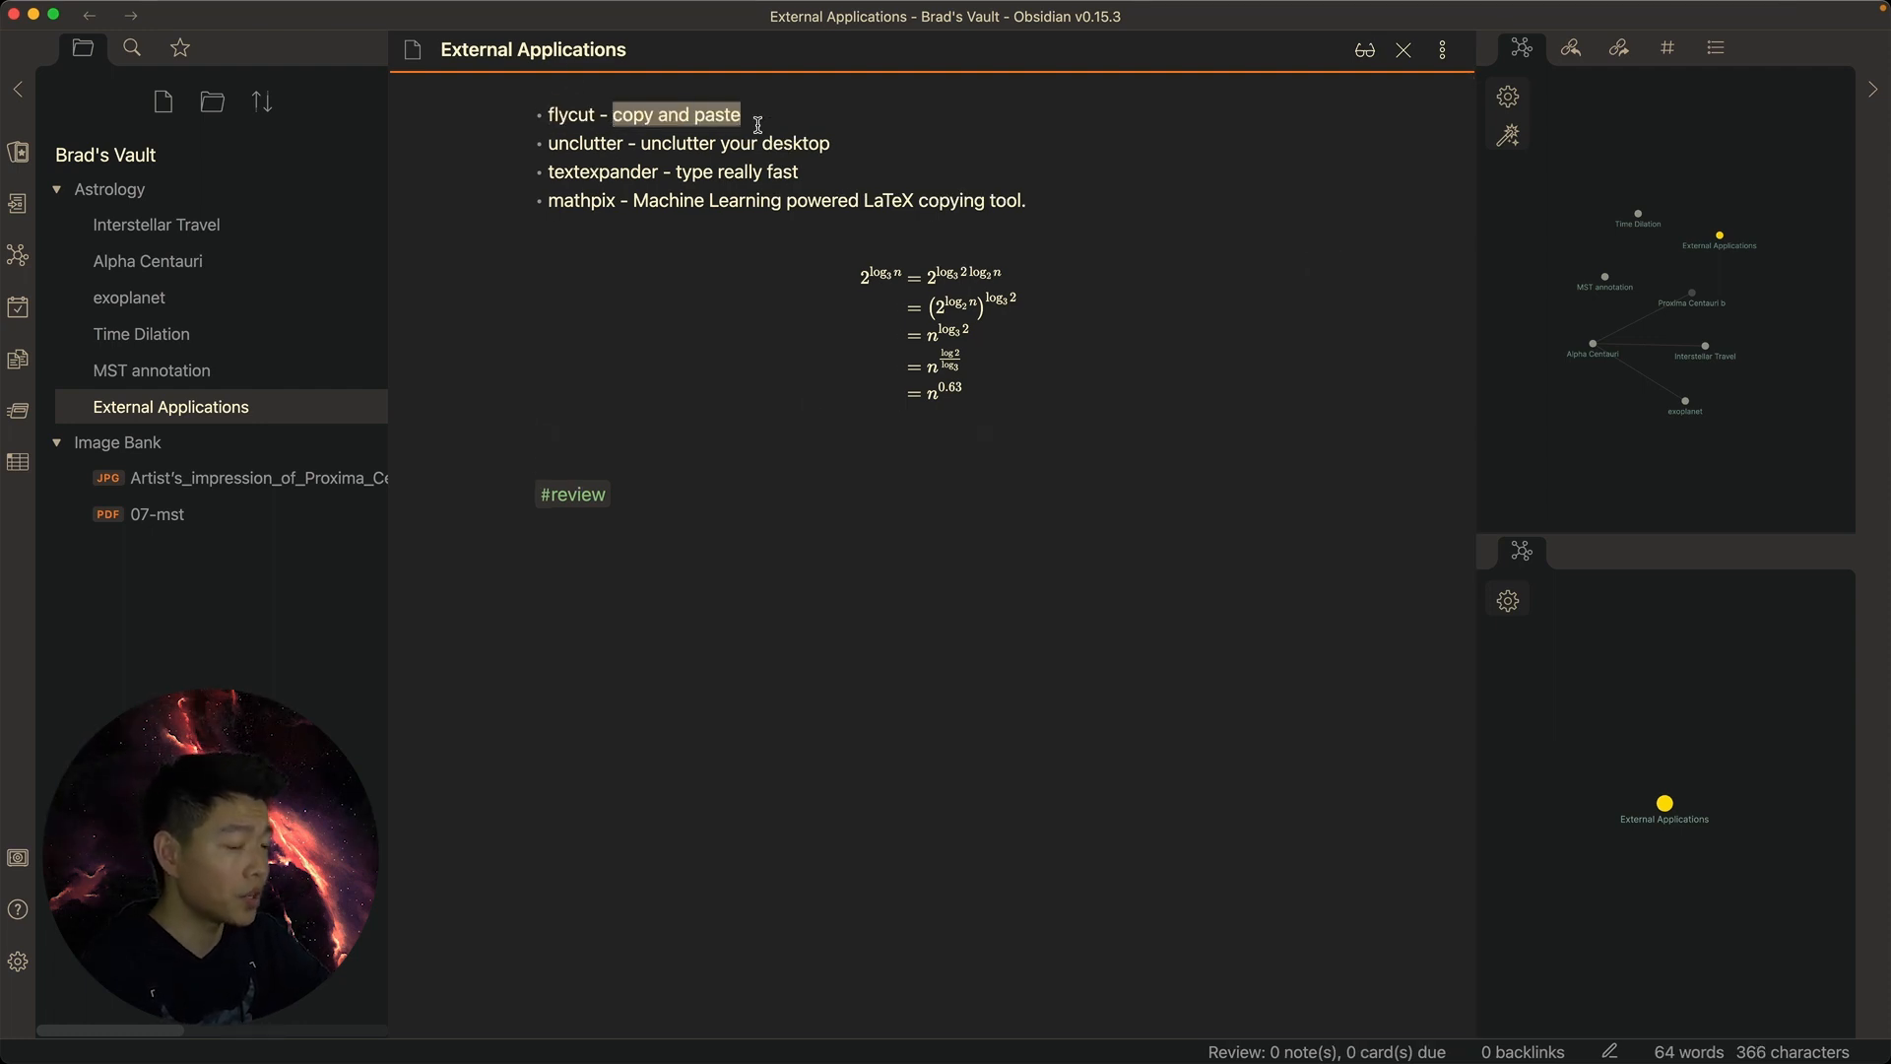
# Copy "copy and paste" and "unclutter your desktop" from the list and paste them on separate lines above the #review tag
pyautogui.press('super+c')
pyautogui.click(638, 469)
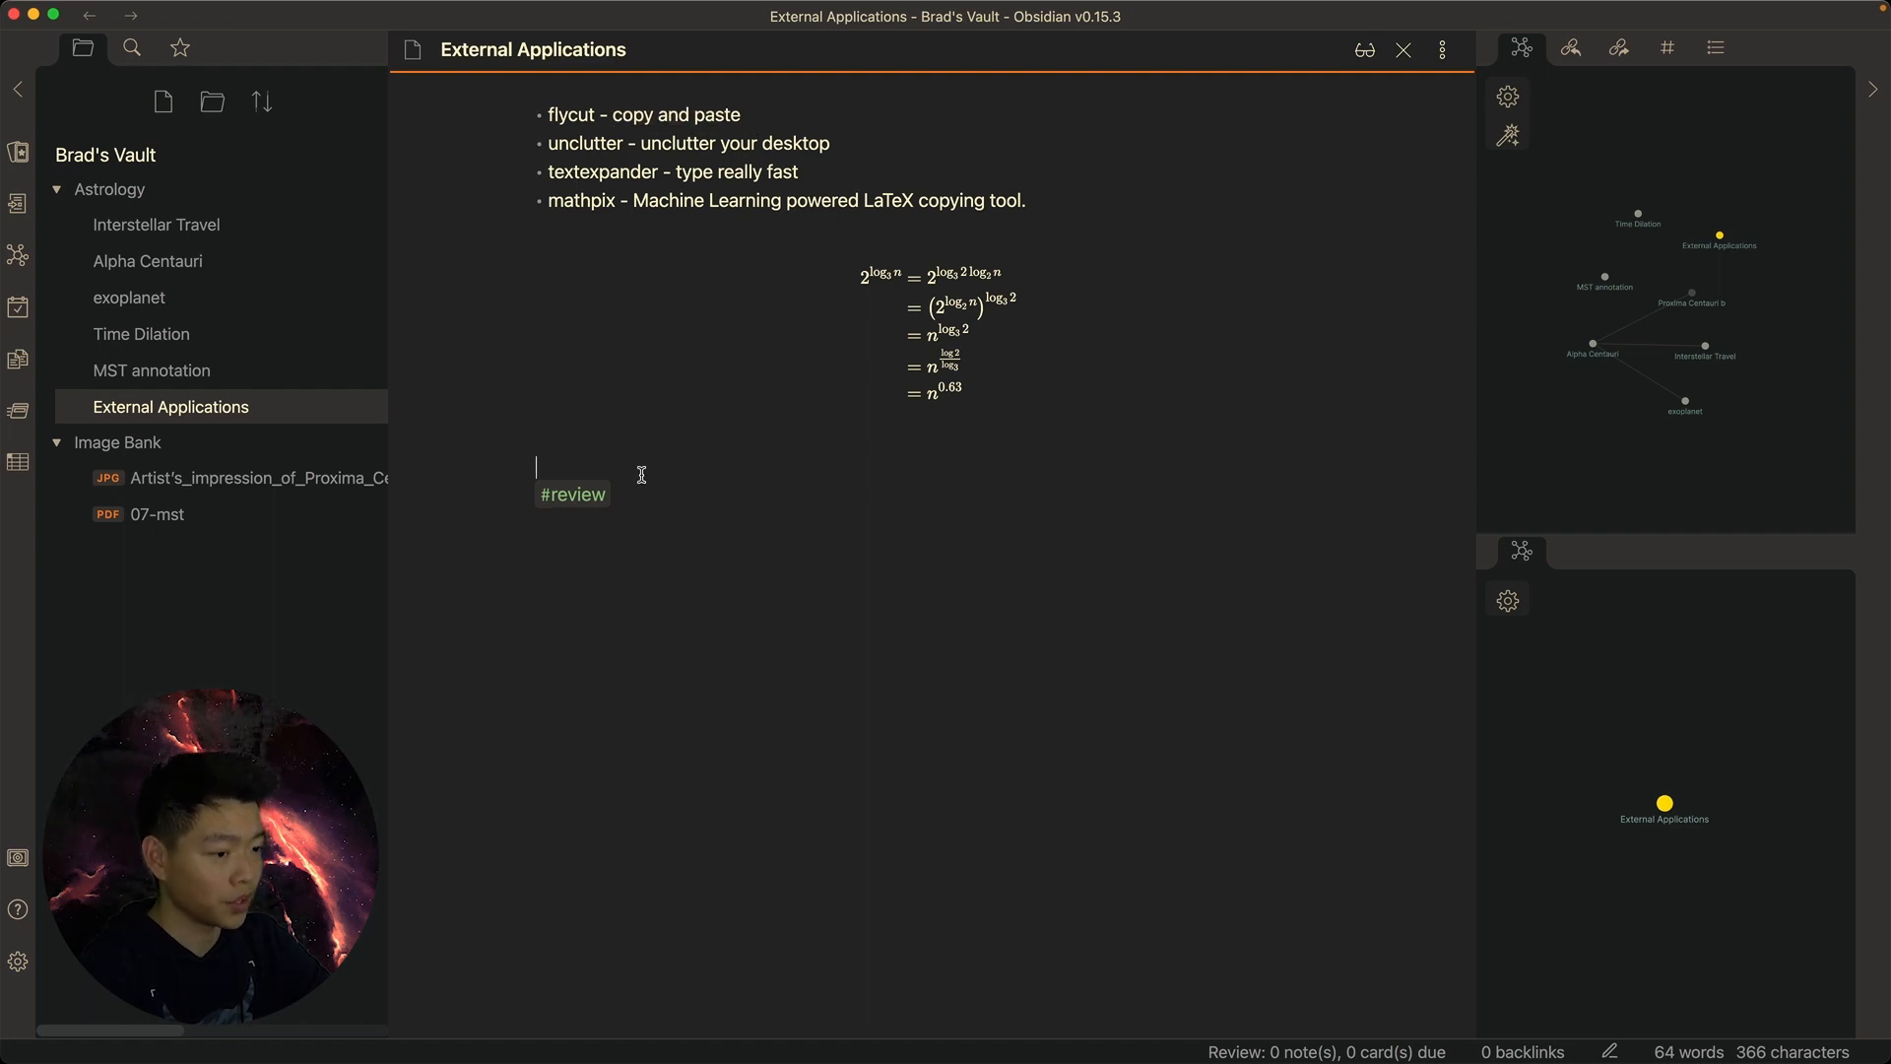
pyautogui.press('super+v')
pyautogui.moveTo(638, 143); pyautogui.dragTo(860, 143)
pyautogui.press('super+c')
pyautogui.click(693, 455)
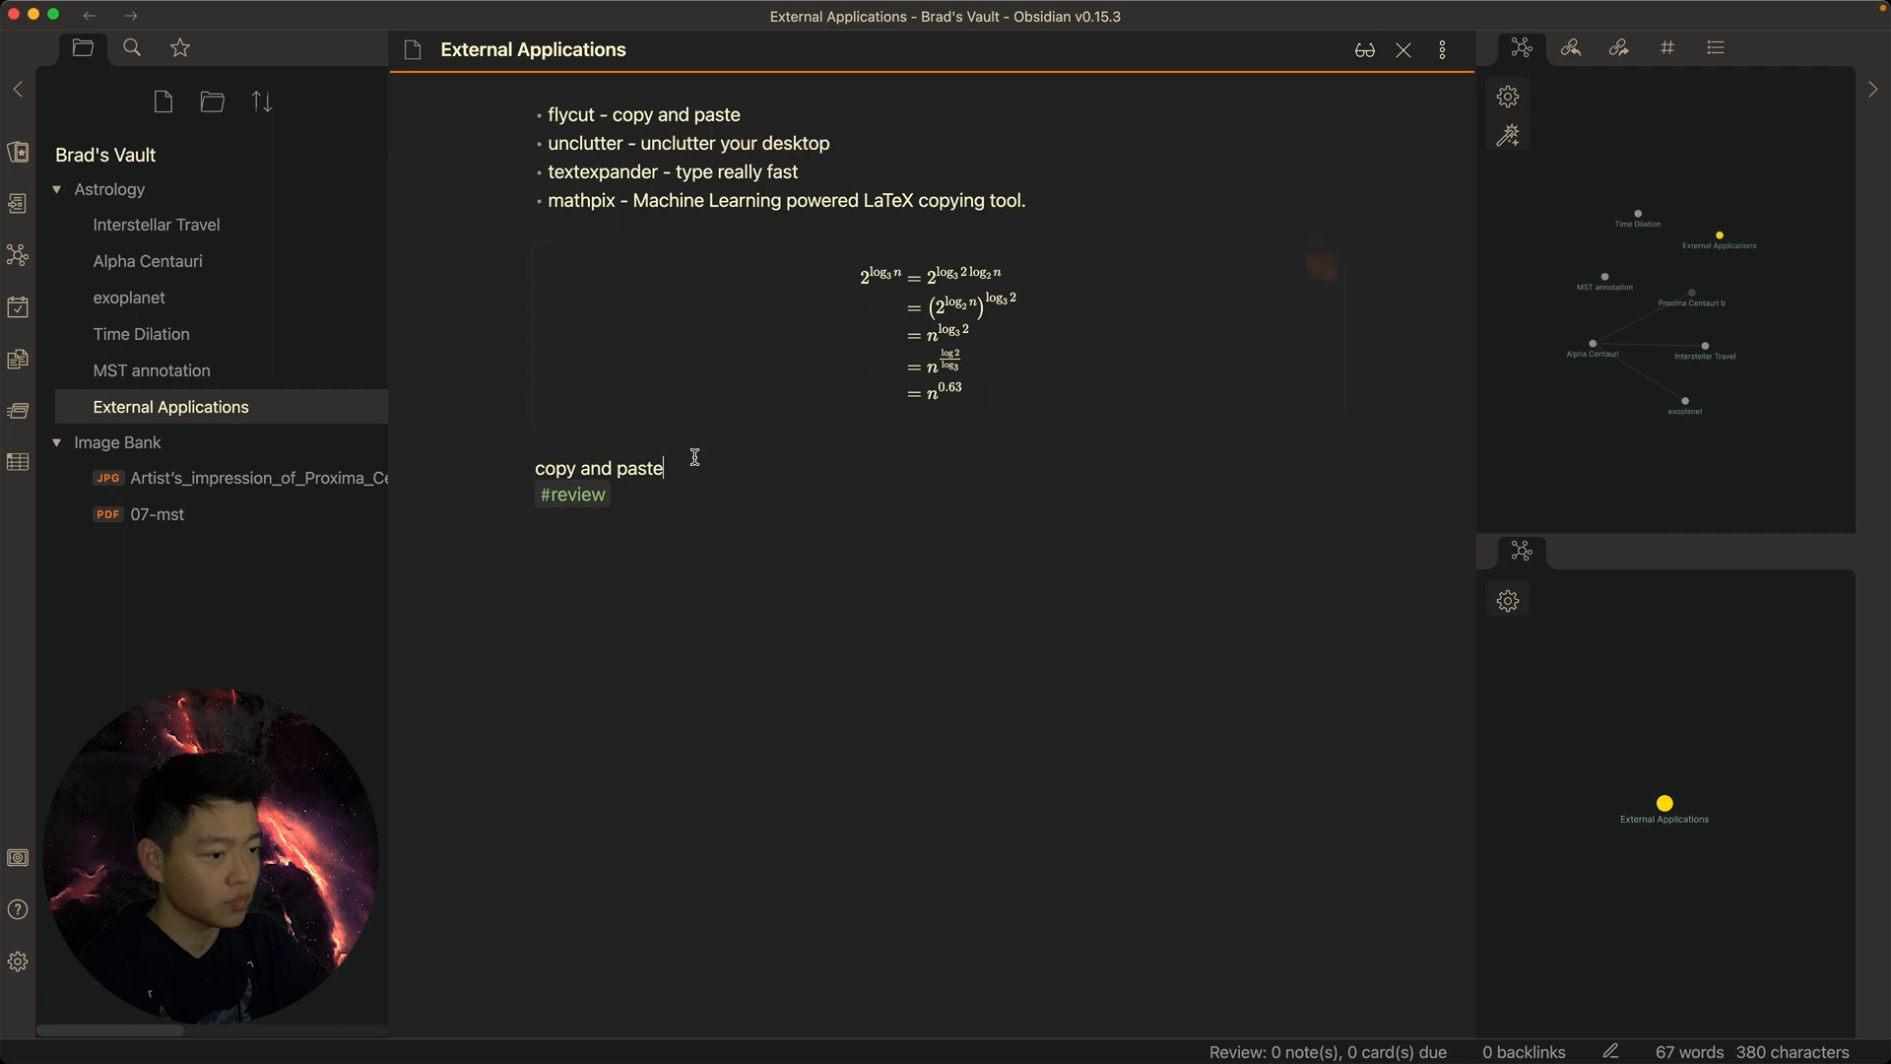
pyautogui.press('Return')
pyautogui.press('super+v')
# Cycle through the Flycut clipboard history and paste its fourth entry, the aligned LaTeX equation, after "unclutter your desktop"
pyautogui.press('shift+super+v')
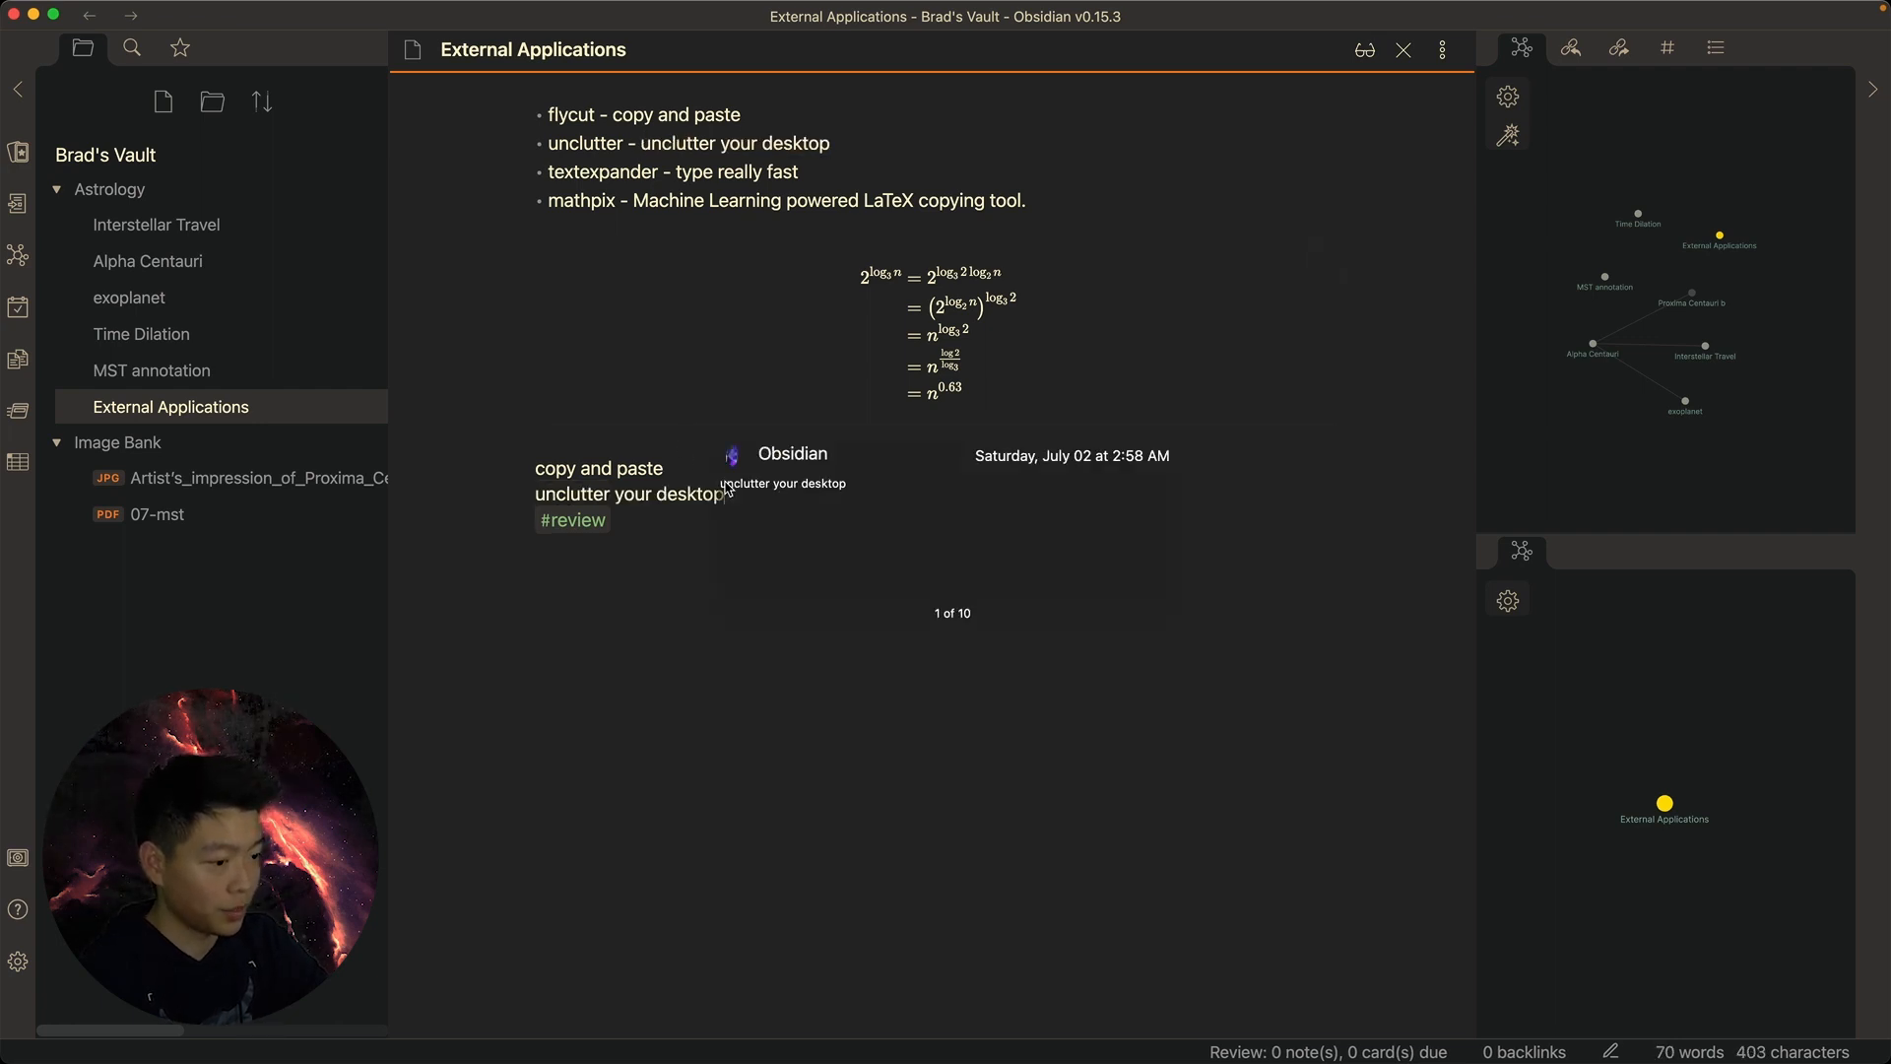
pyautogui.press('shift+super+v')
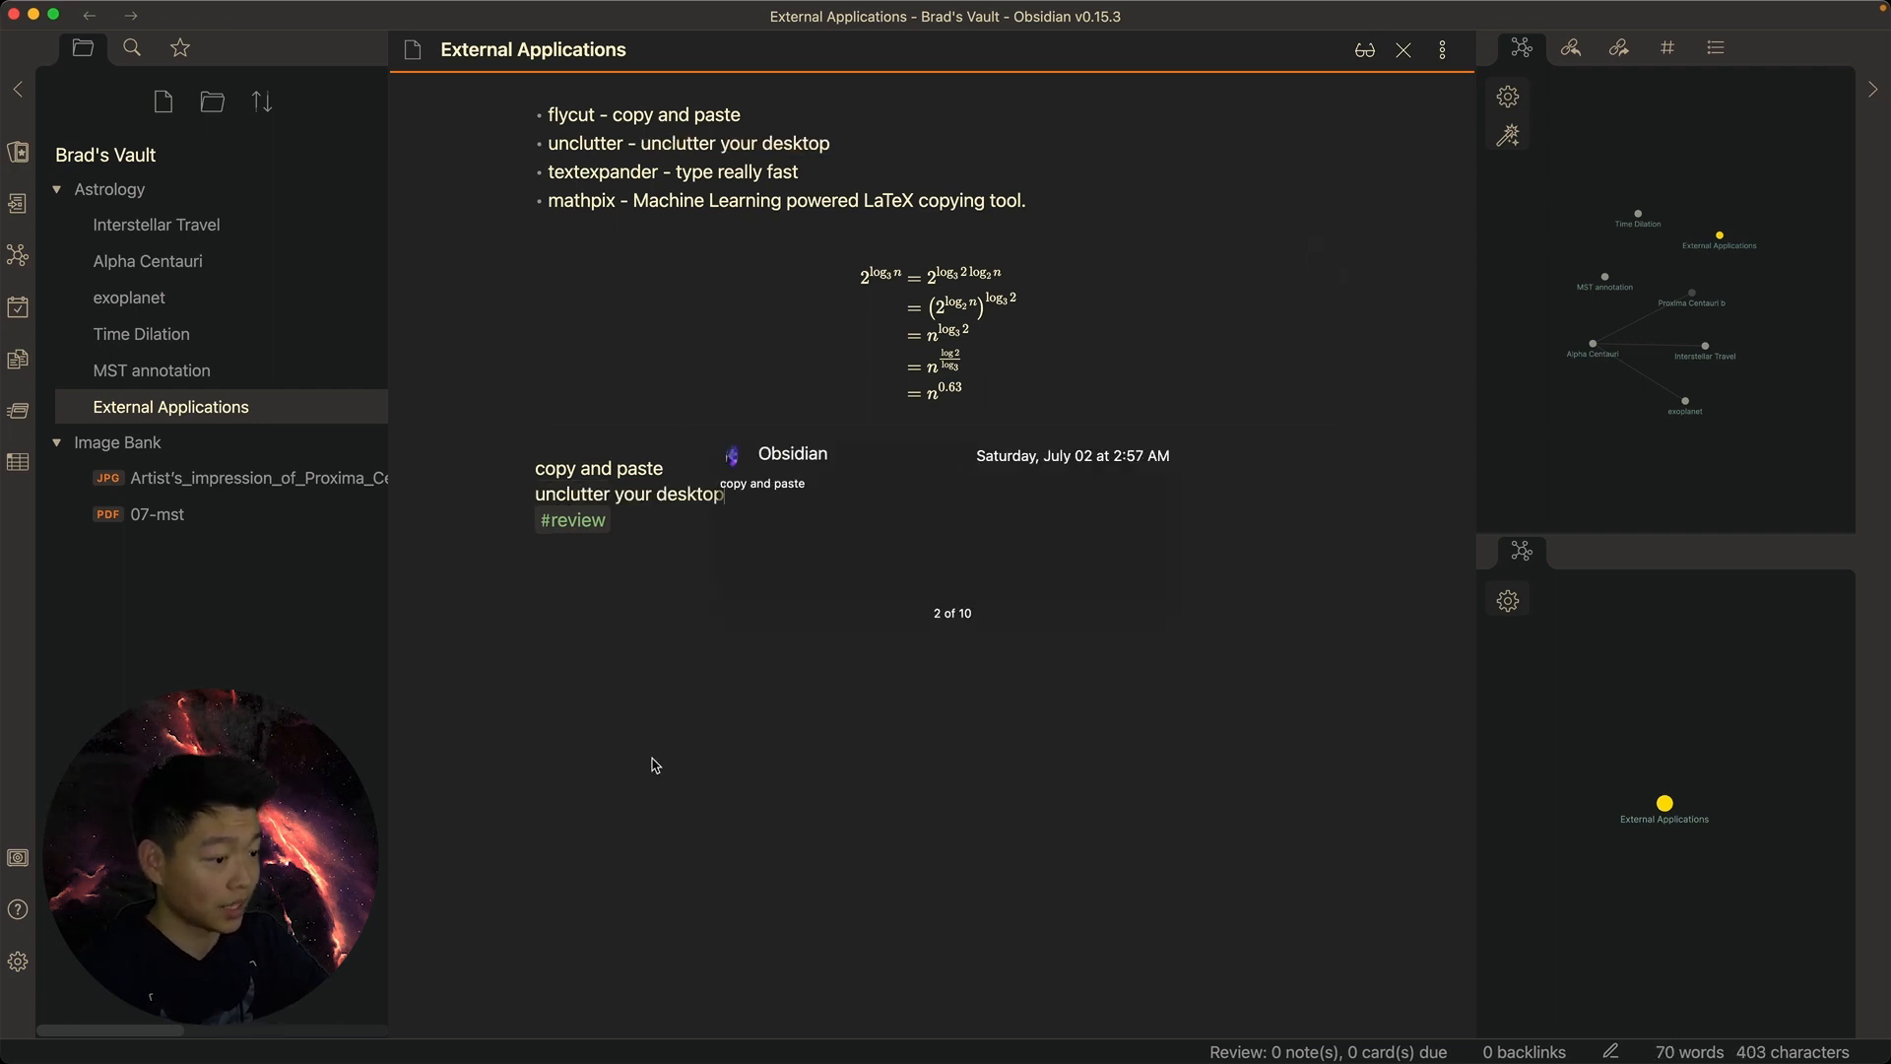
pyautogui.press('shift+super+v')
pyautogui.press('shift+super+v')
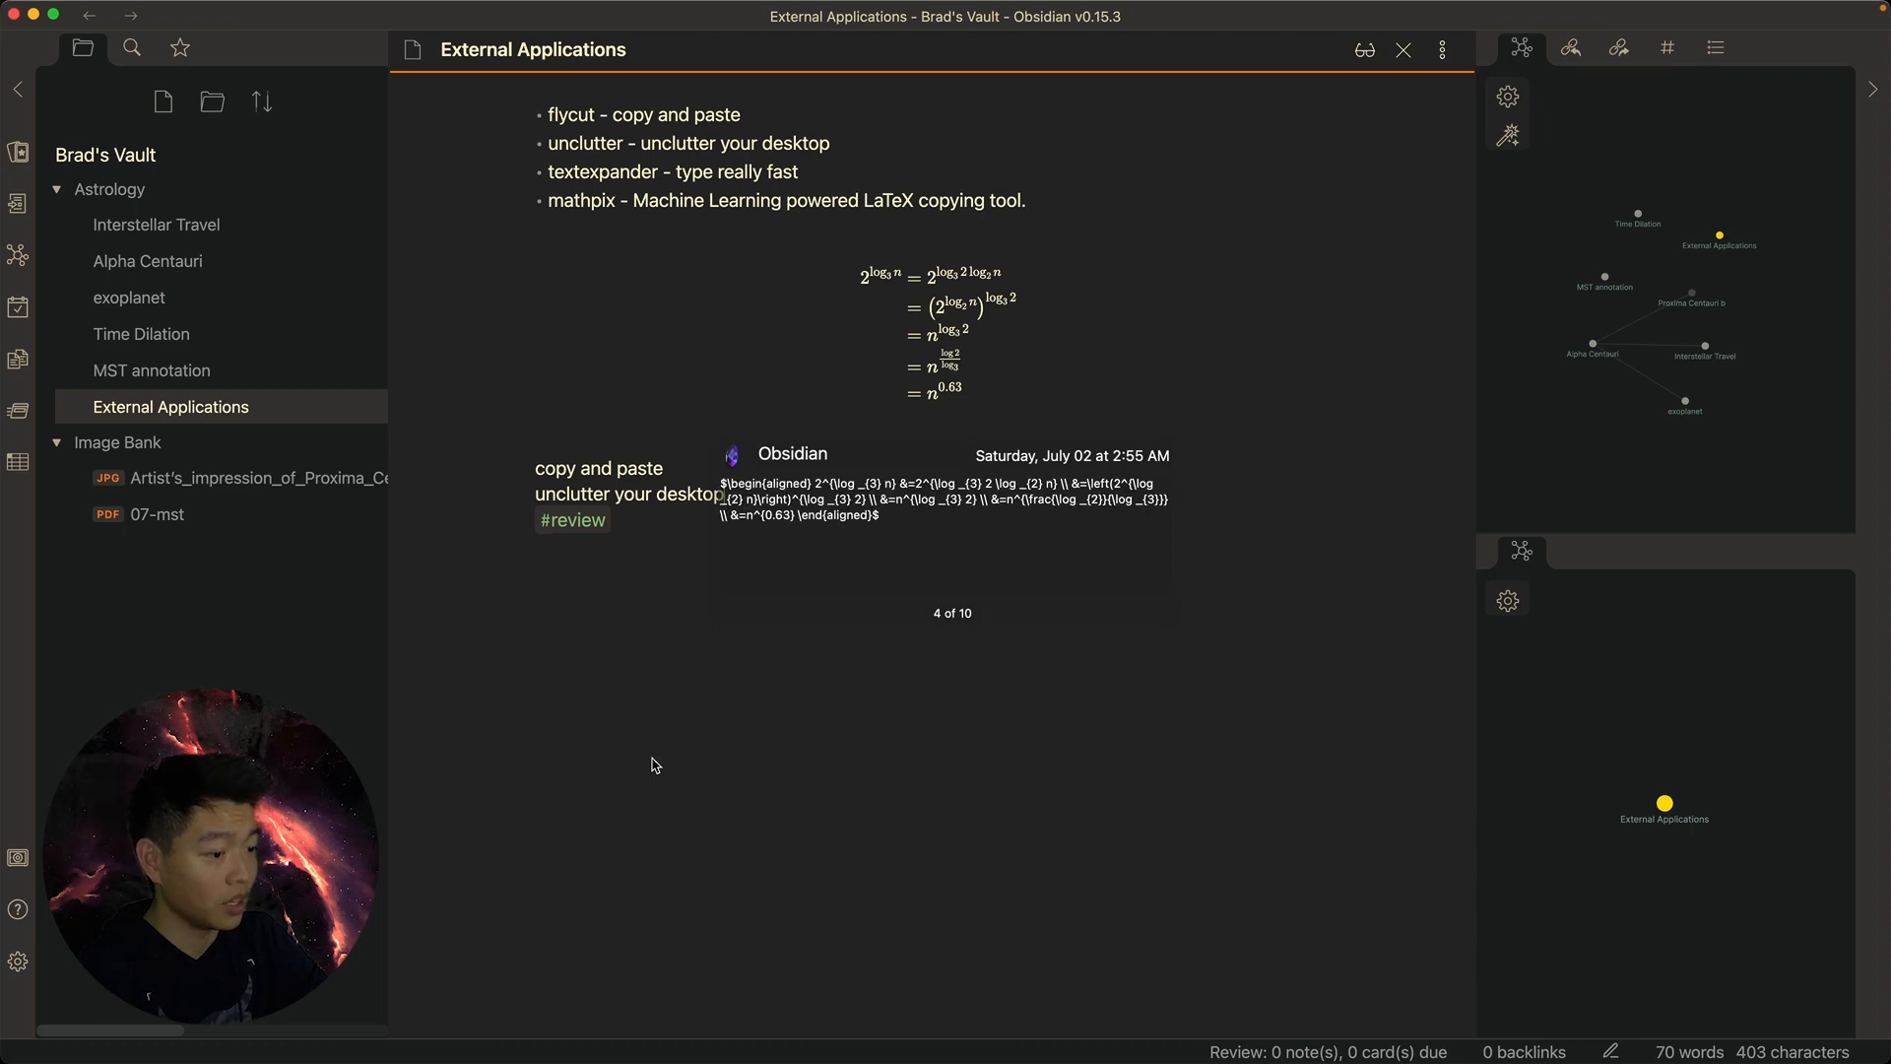
pyautogui.press('Down')
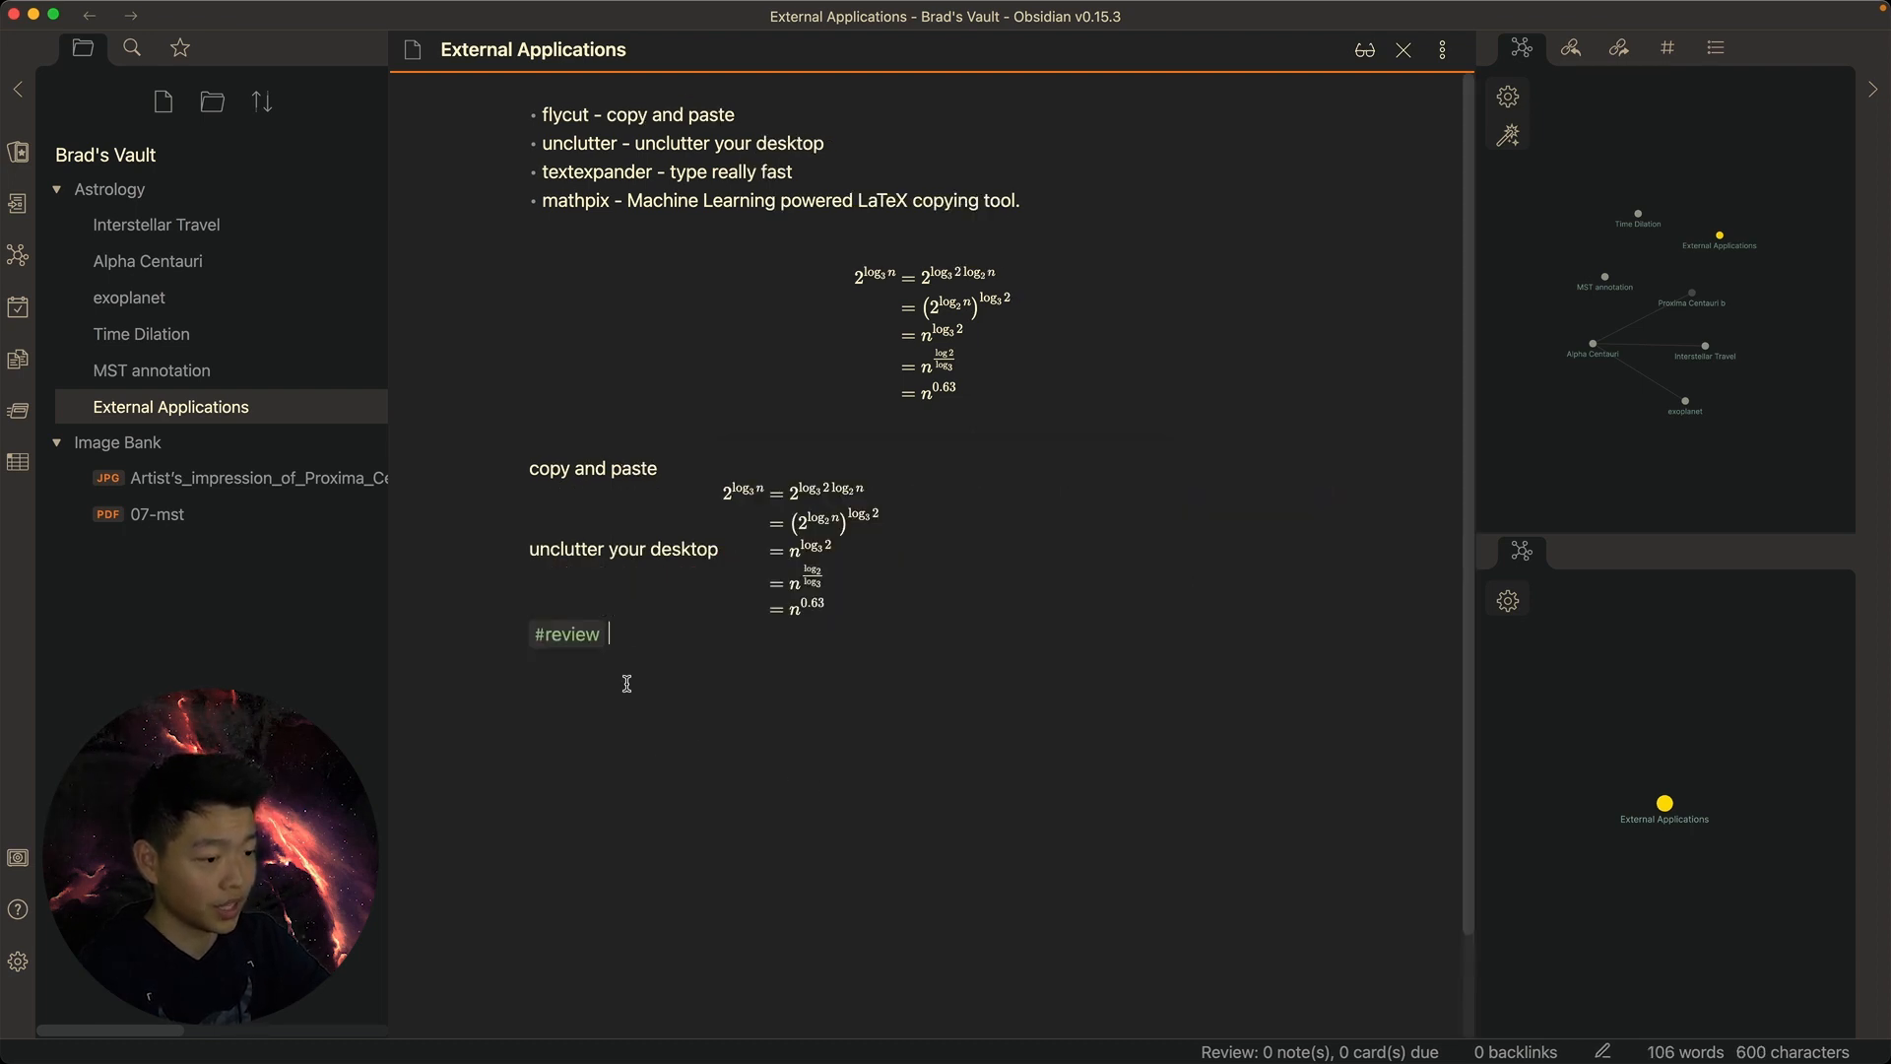
# Undo the pasted equation and both pasted text lines above the #review tag
pyautogui.press('super+z')
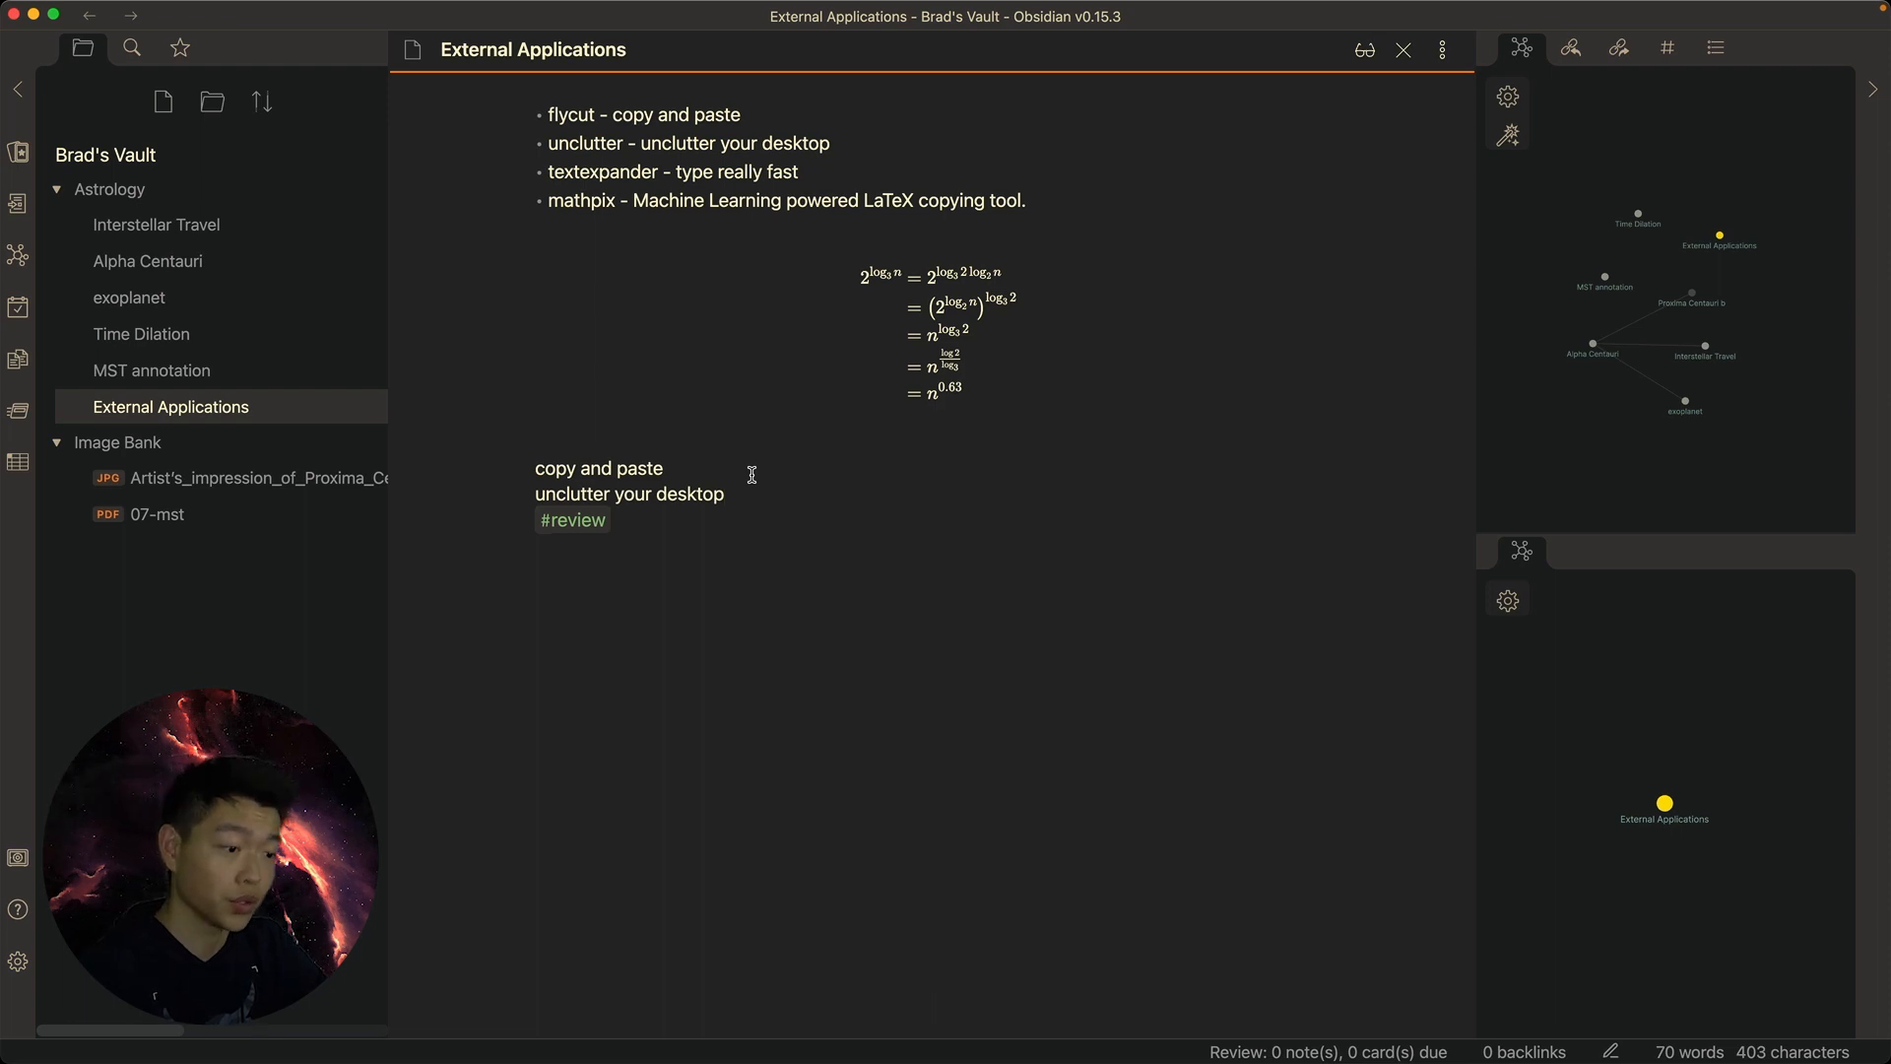
pyautogui.press('super+z')
pyautogui.press('super+z')
pyautogui.press('super+z')
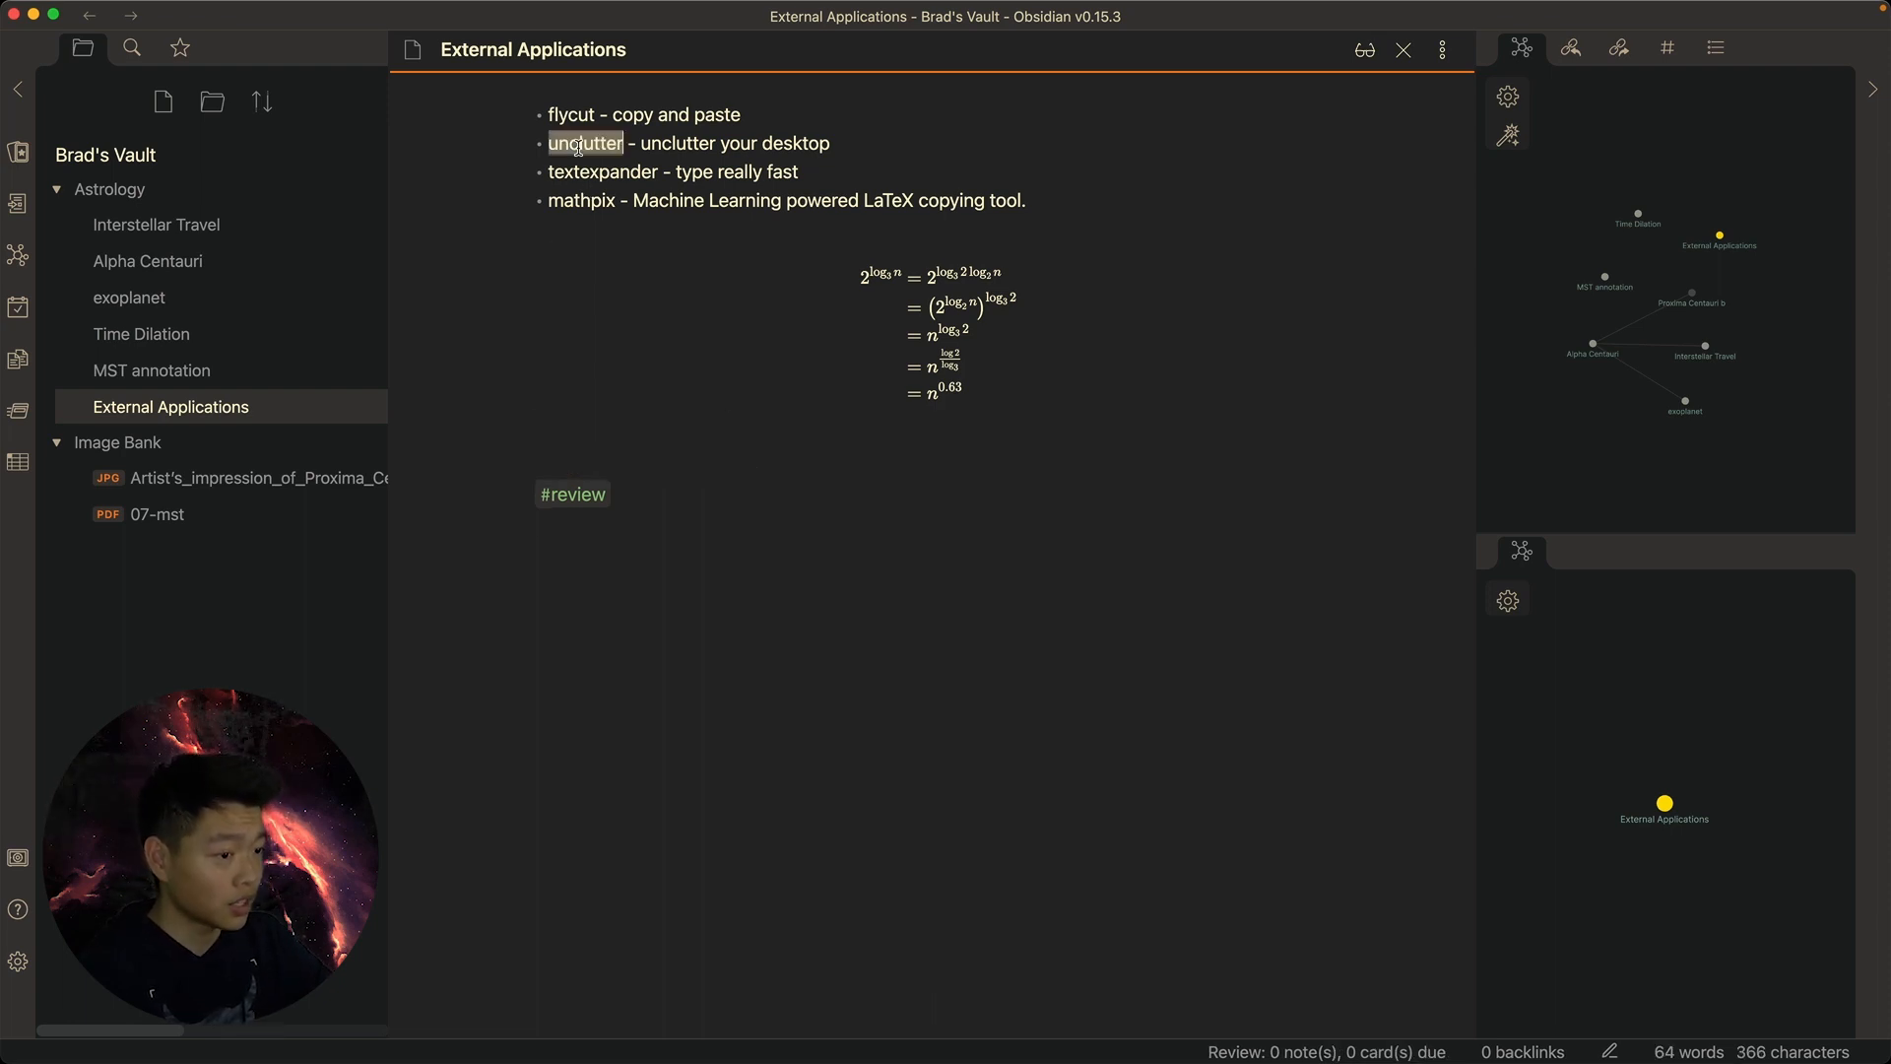
pyautogui.click(766, 477)
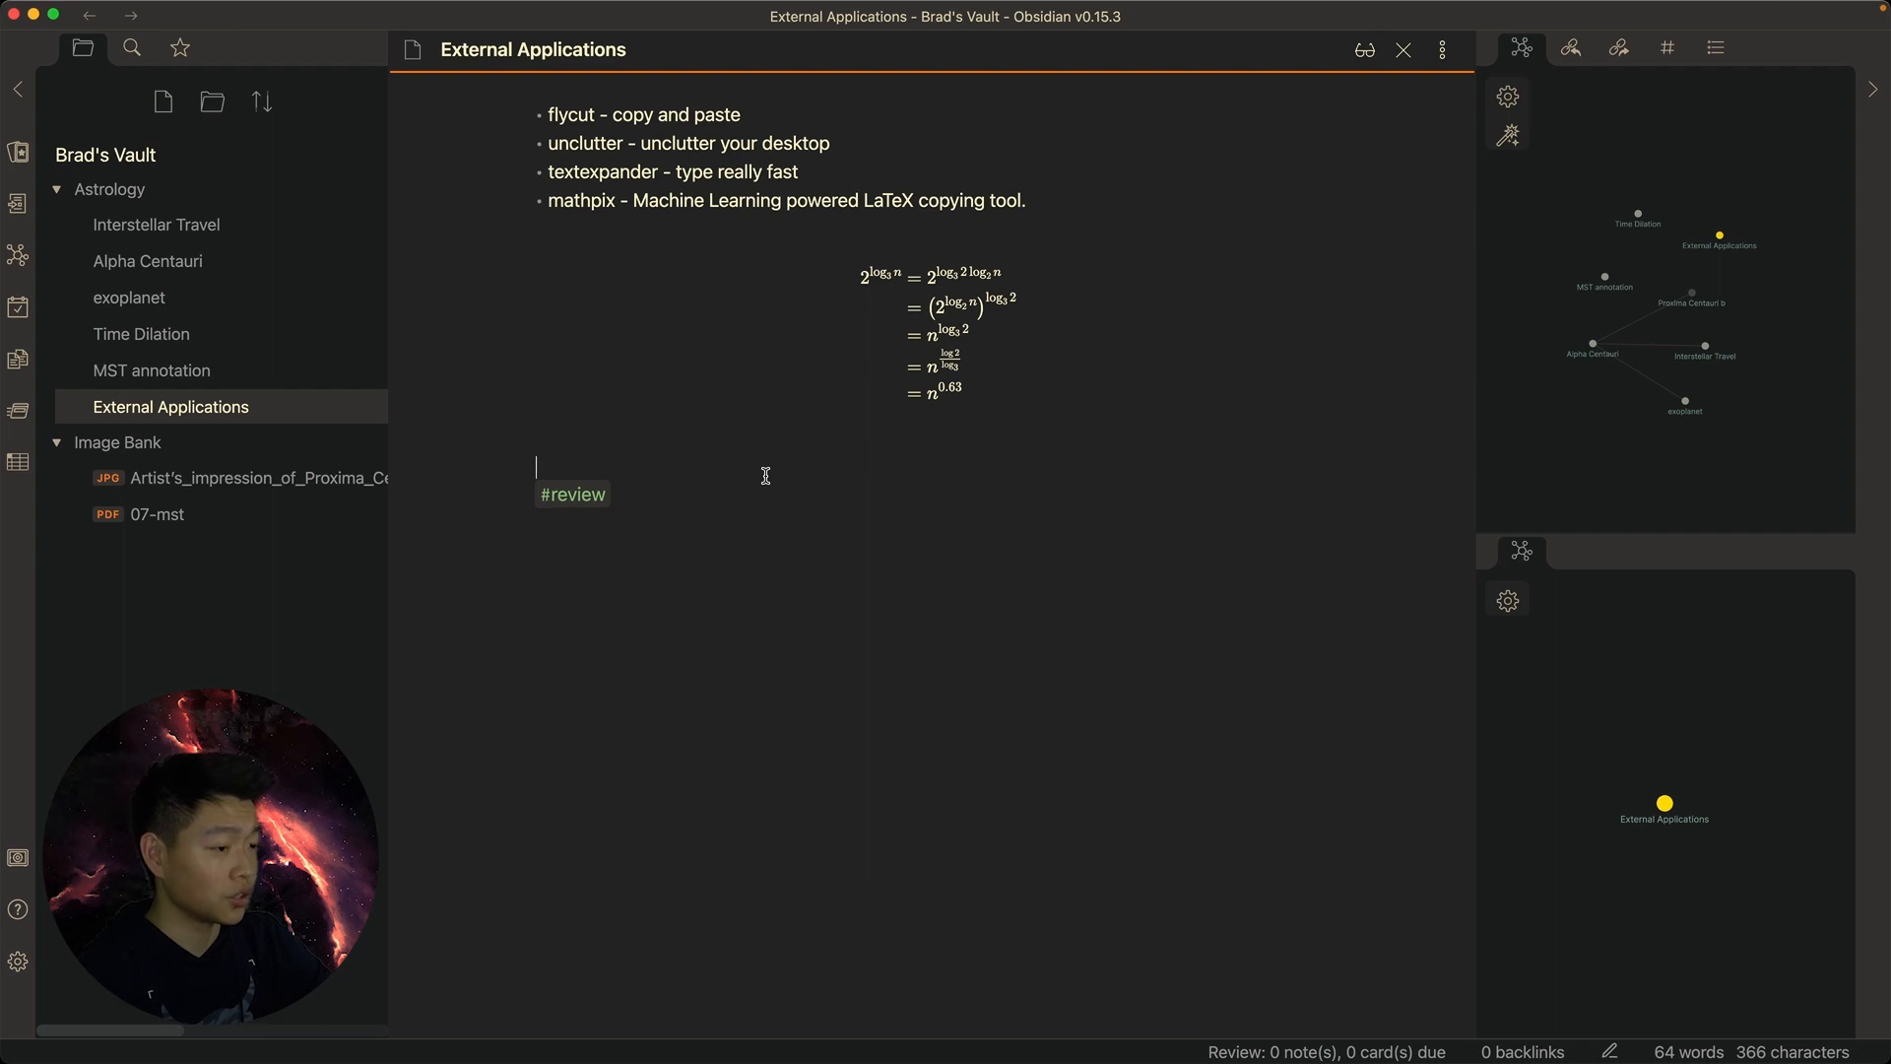
# Show Unclutter's Files shelf, view its Obsidian folder in Finder, and return to the External Applications note
pyautogui.moveTo(2, 503)
pyautogui.mouseDown()
pyautogui.moveTo(295, 493)
pyautogui.moveTo(1, 486)
pyautogui.mouseUp()
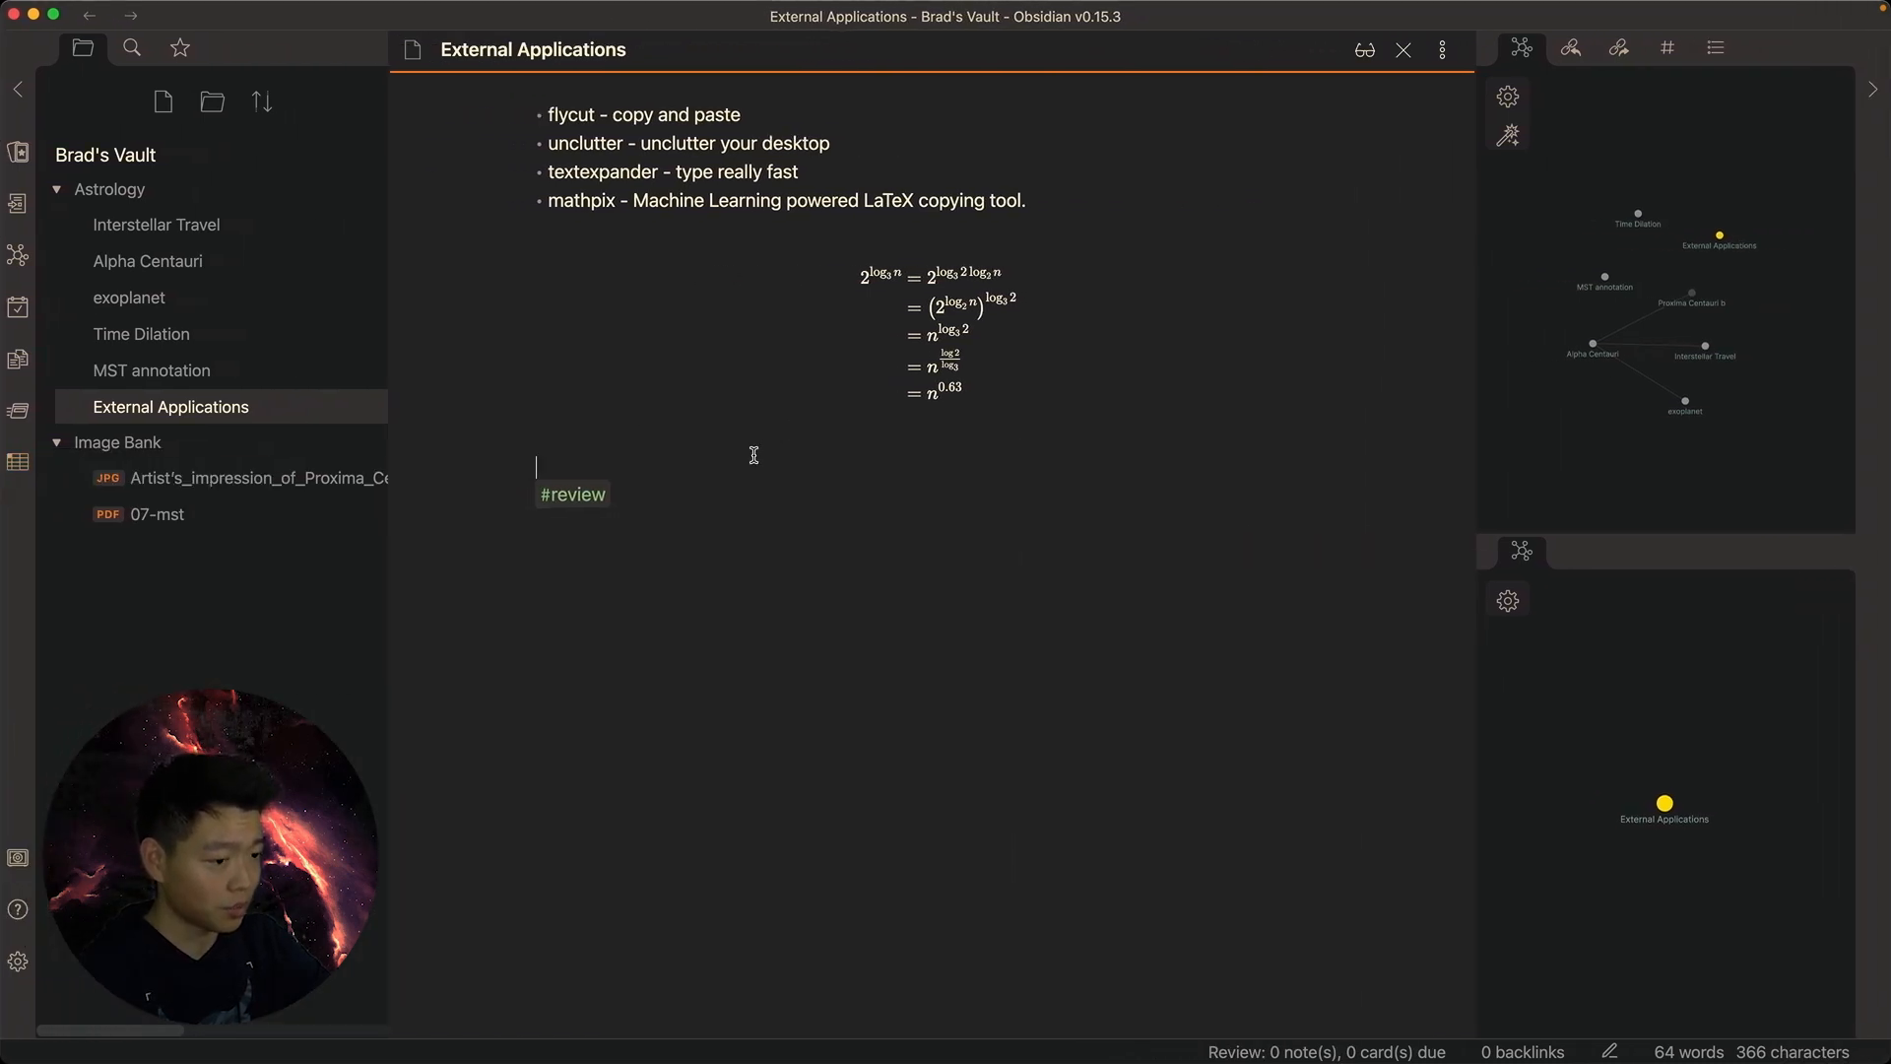
pyautogui.hotkey('ctrl', 'alt', 'u')
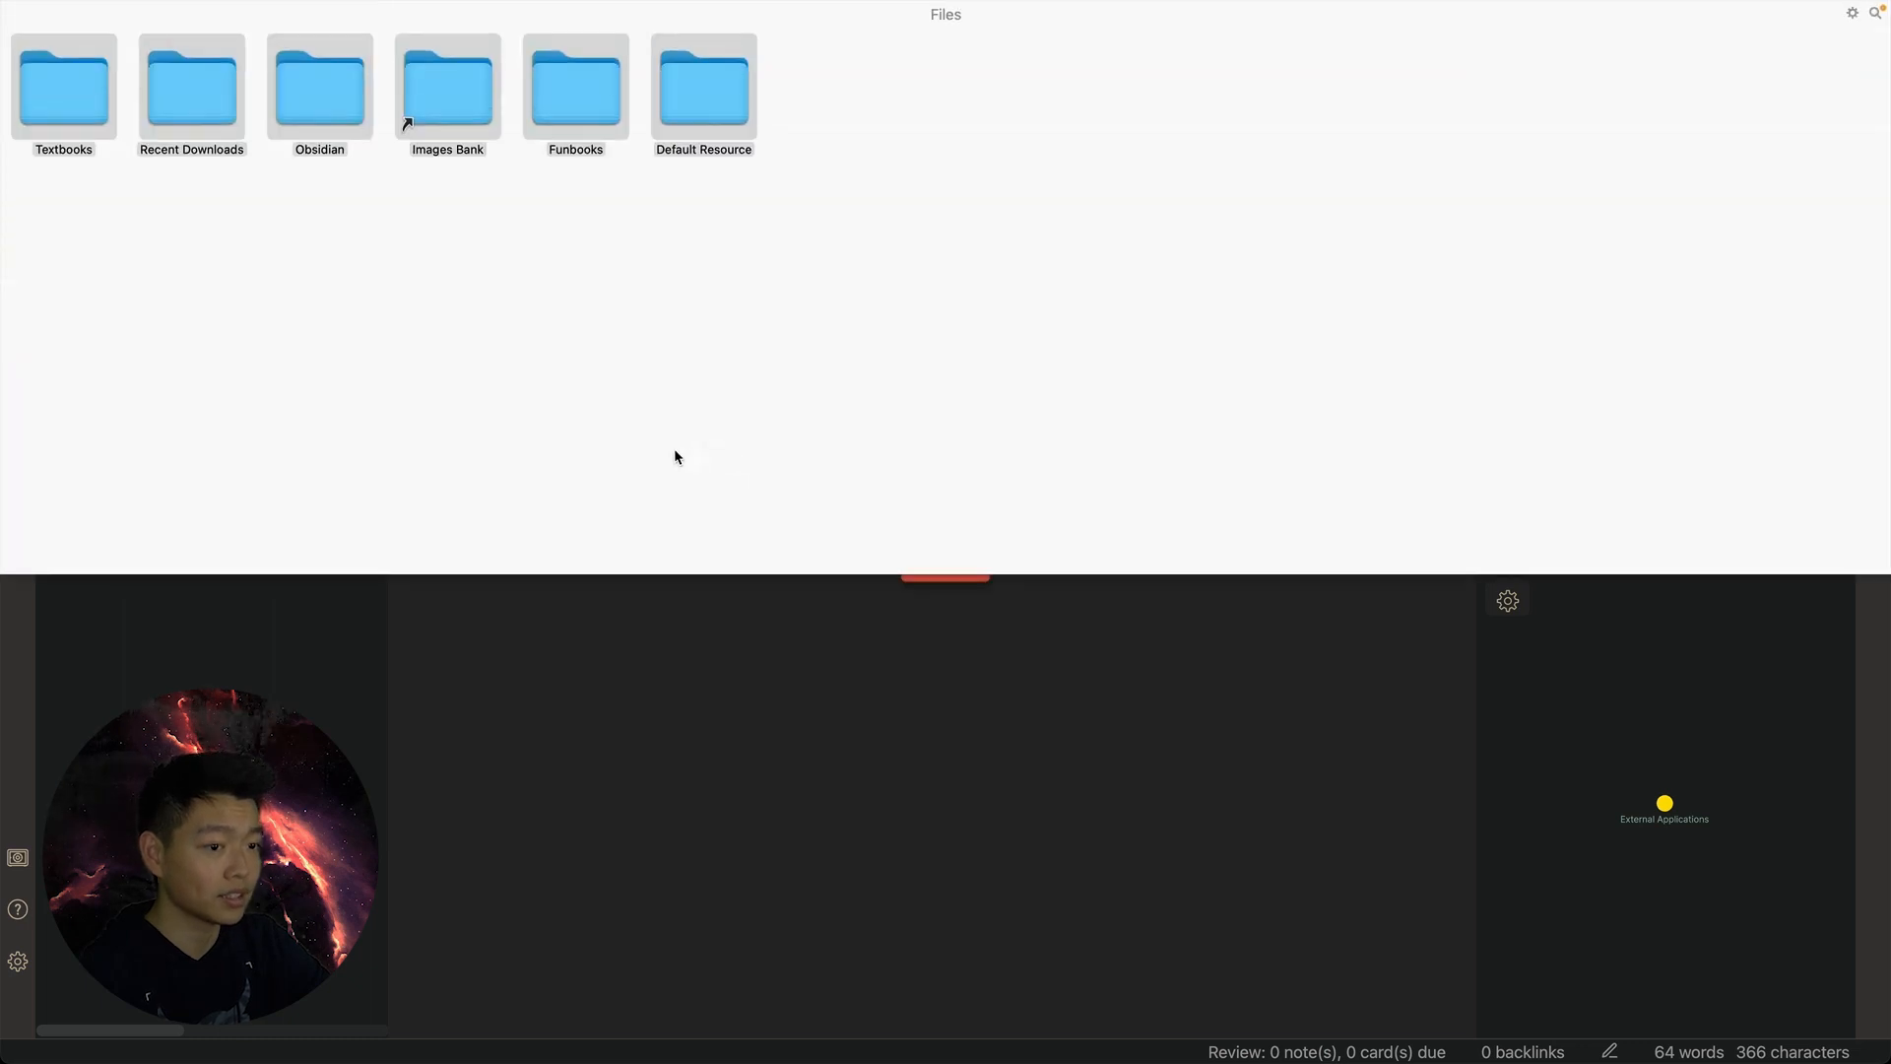
pyautogui.click(359, 297)
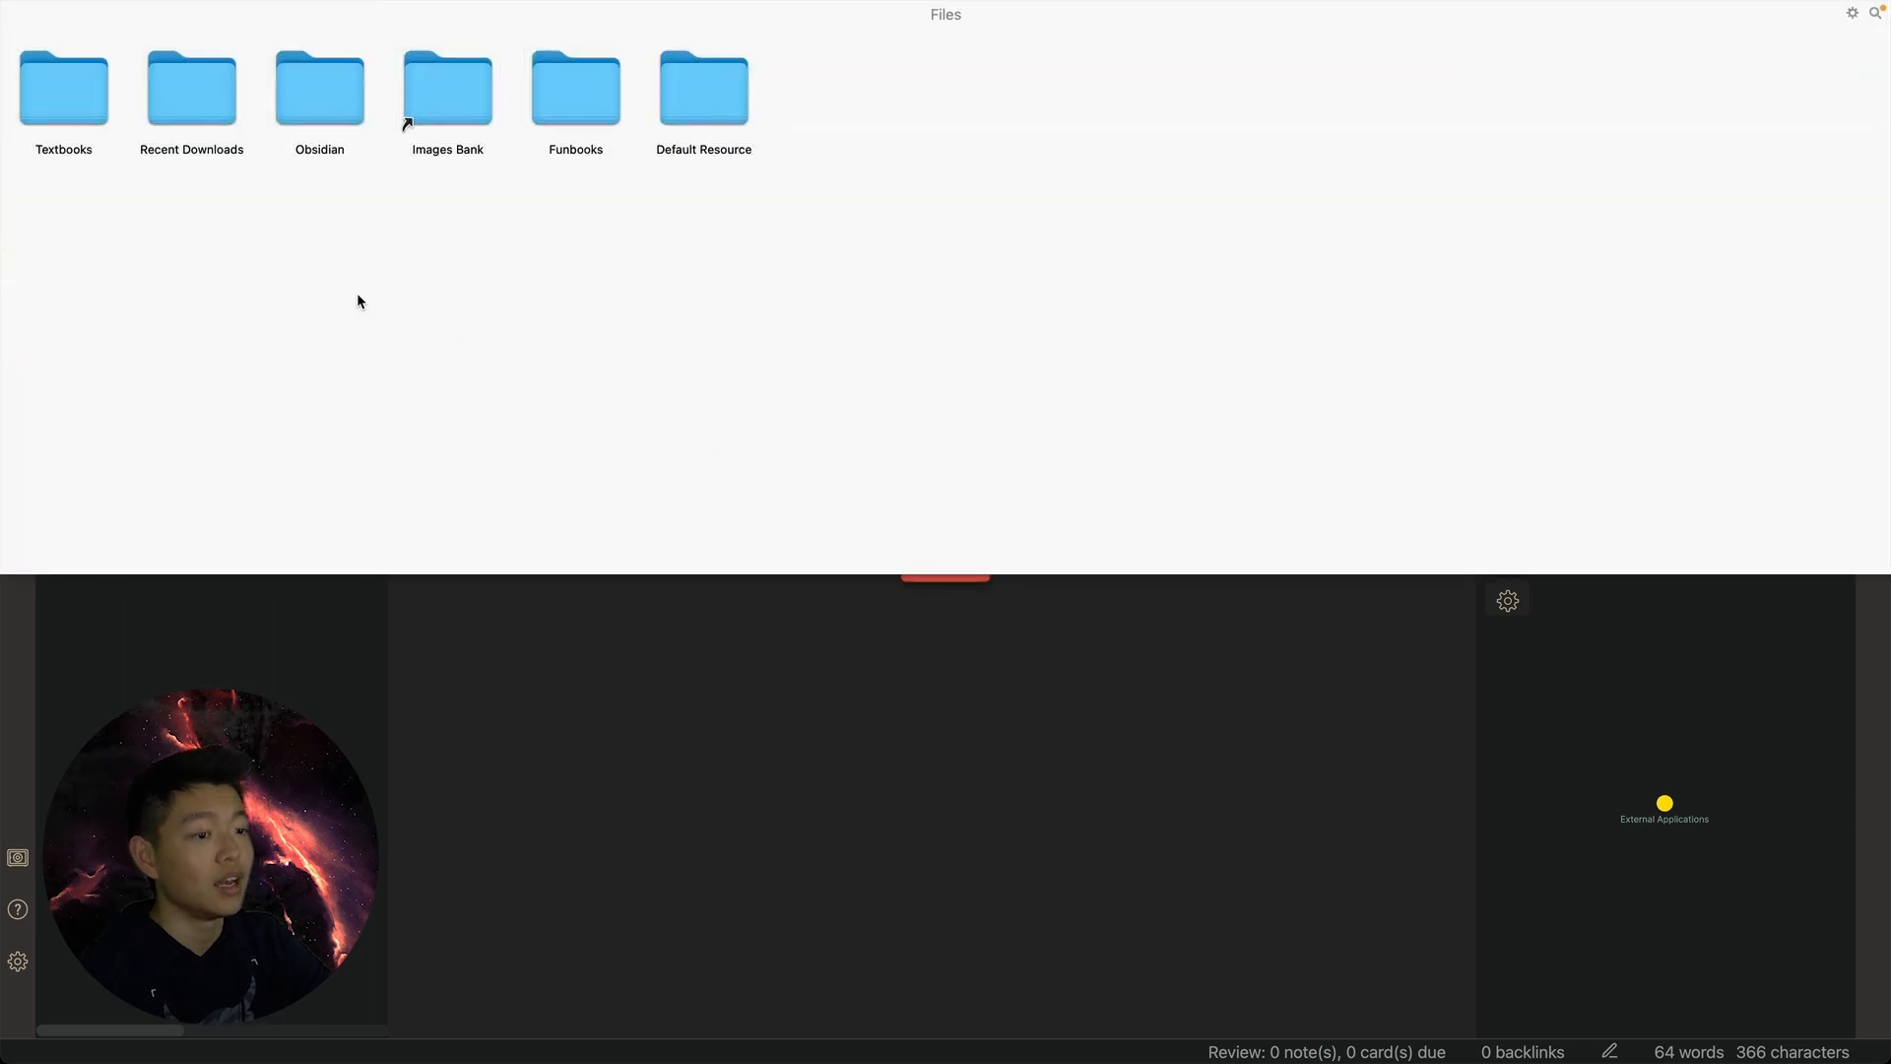
pyautogui.click(187, 108)
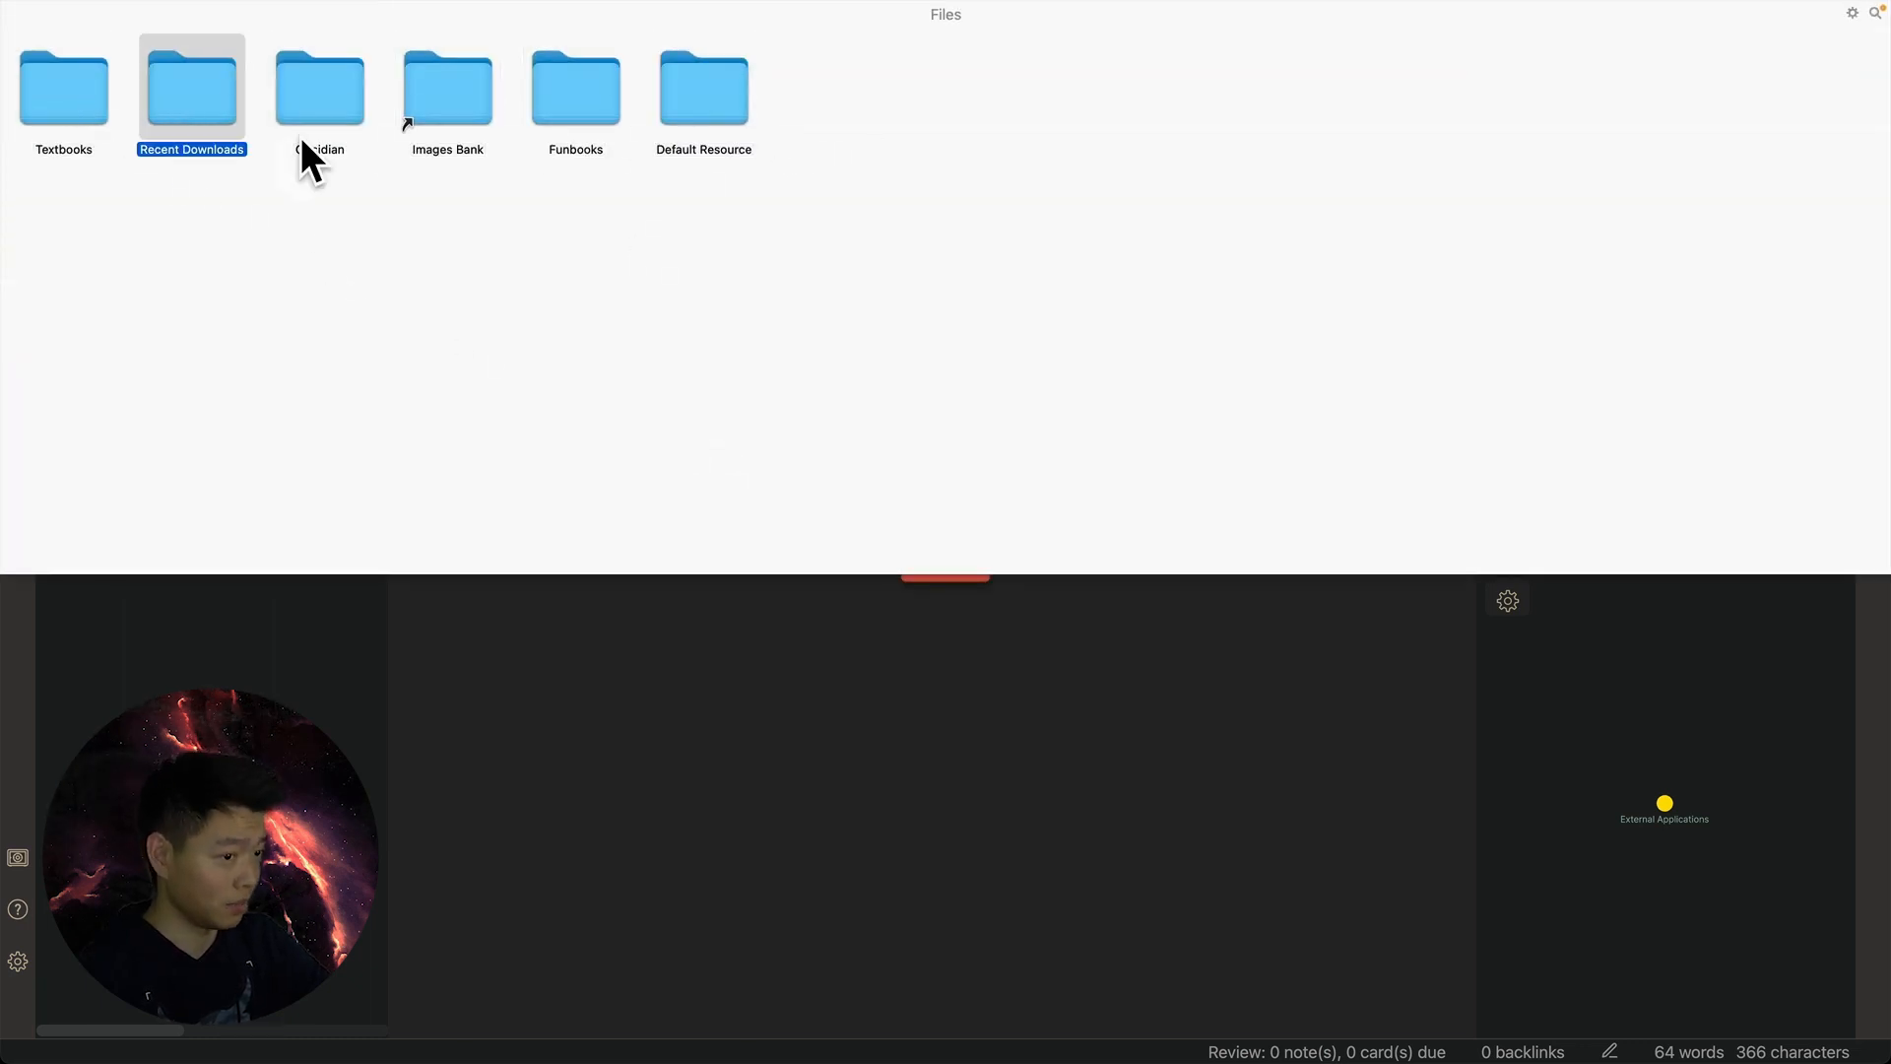
pyautogui.doubleClick(320, 99)
pyautogui.click(737, 445)
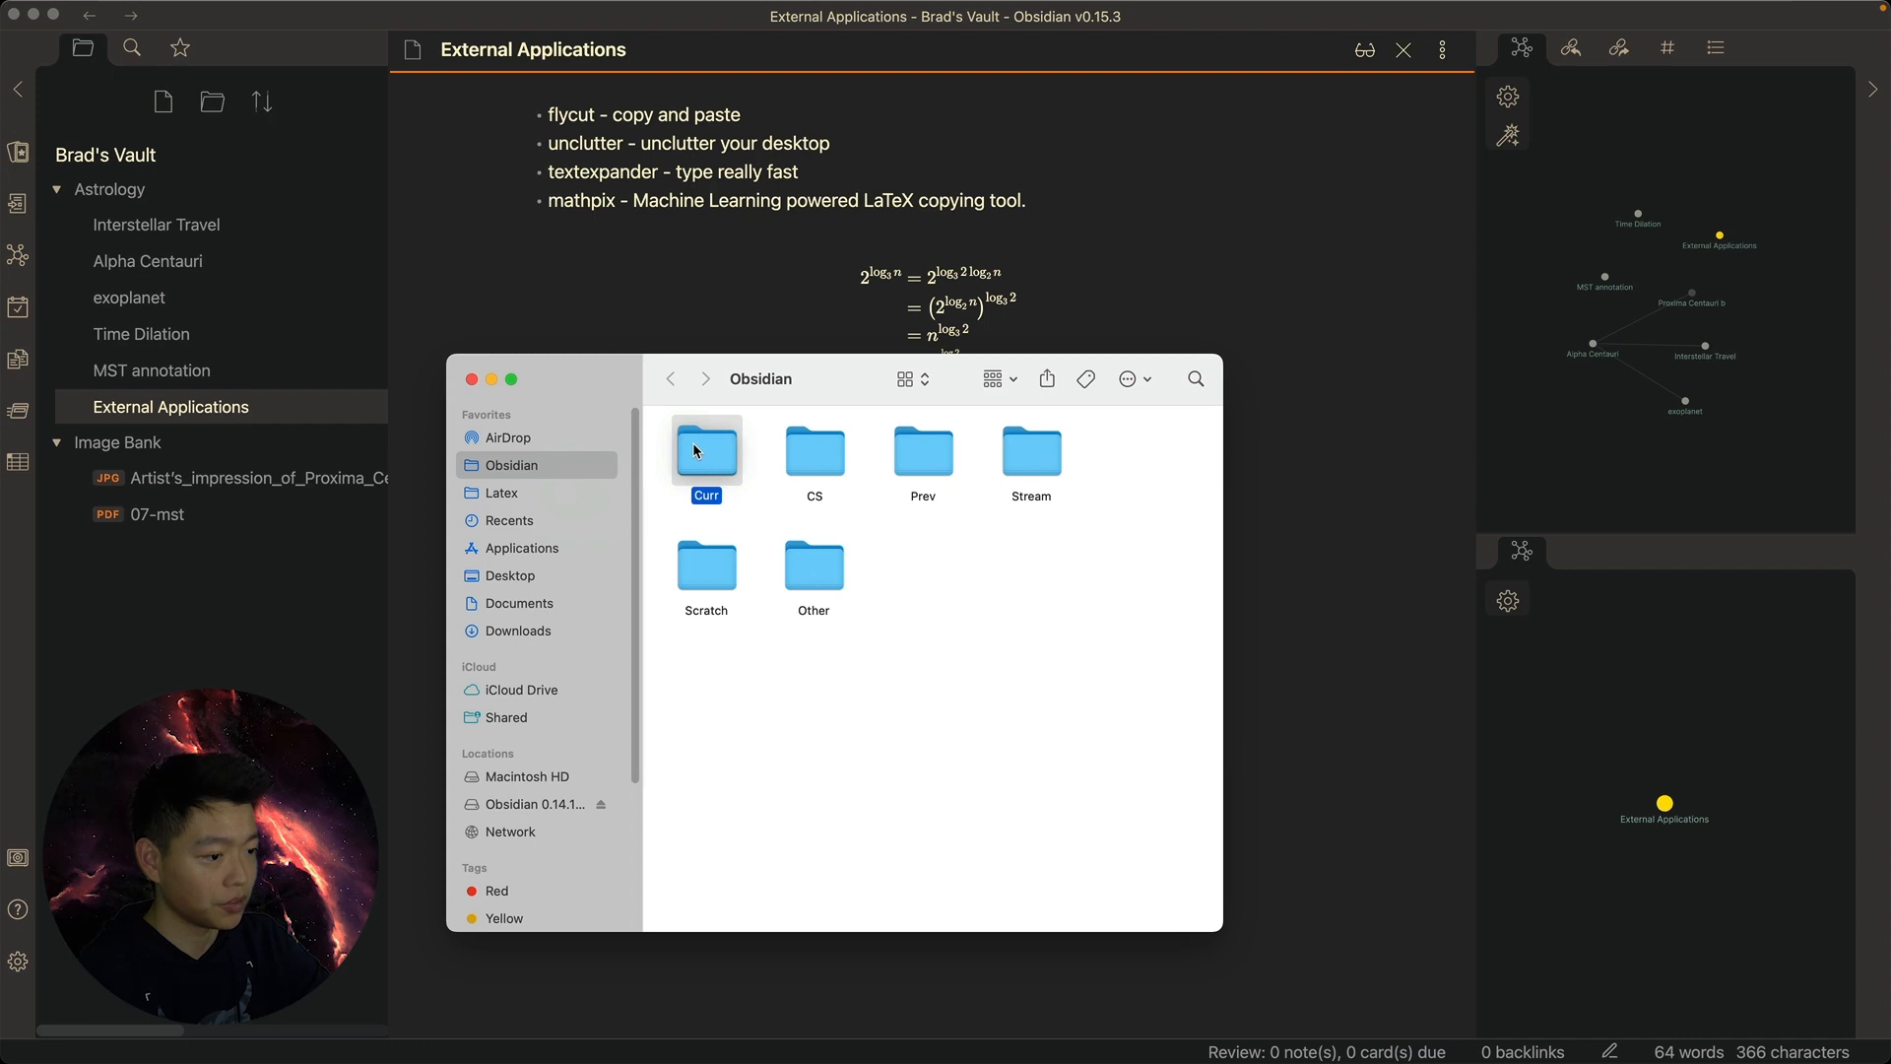
pyautogui.click(1295, 537)
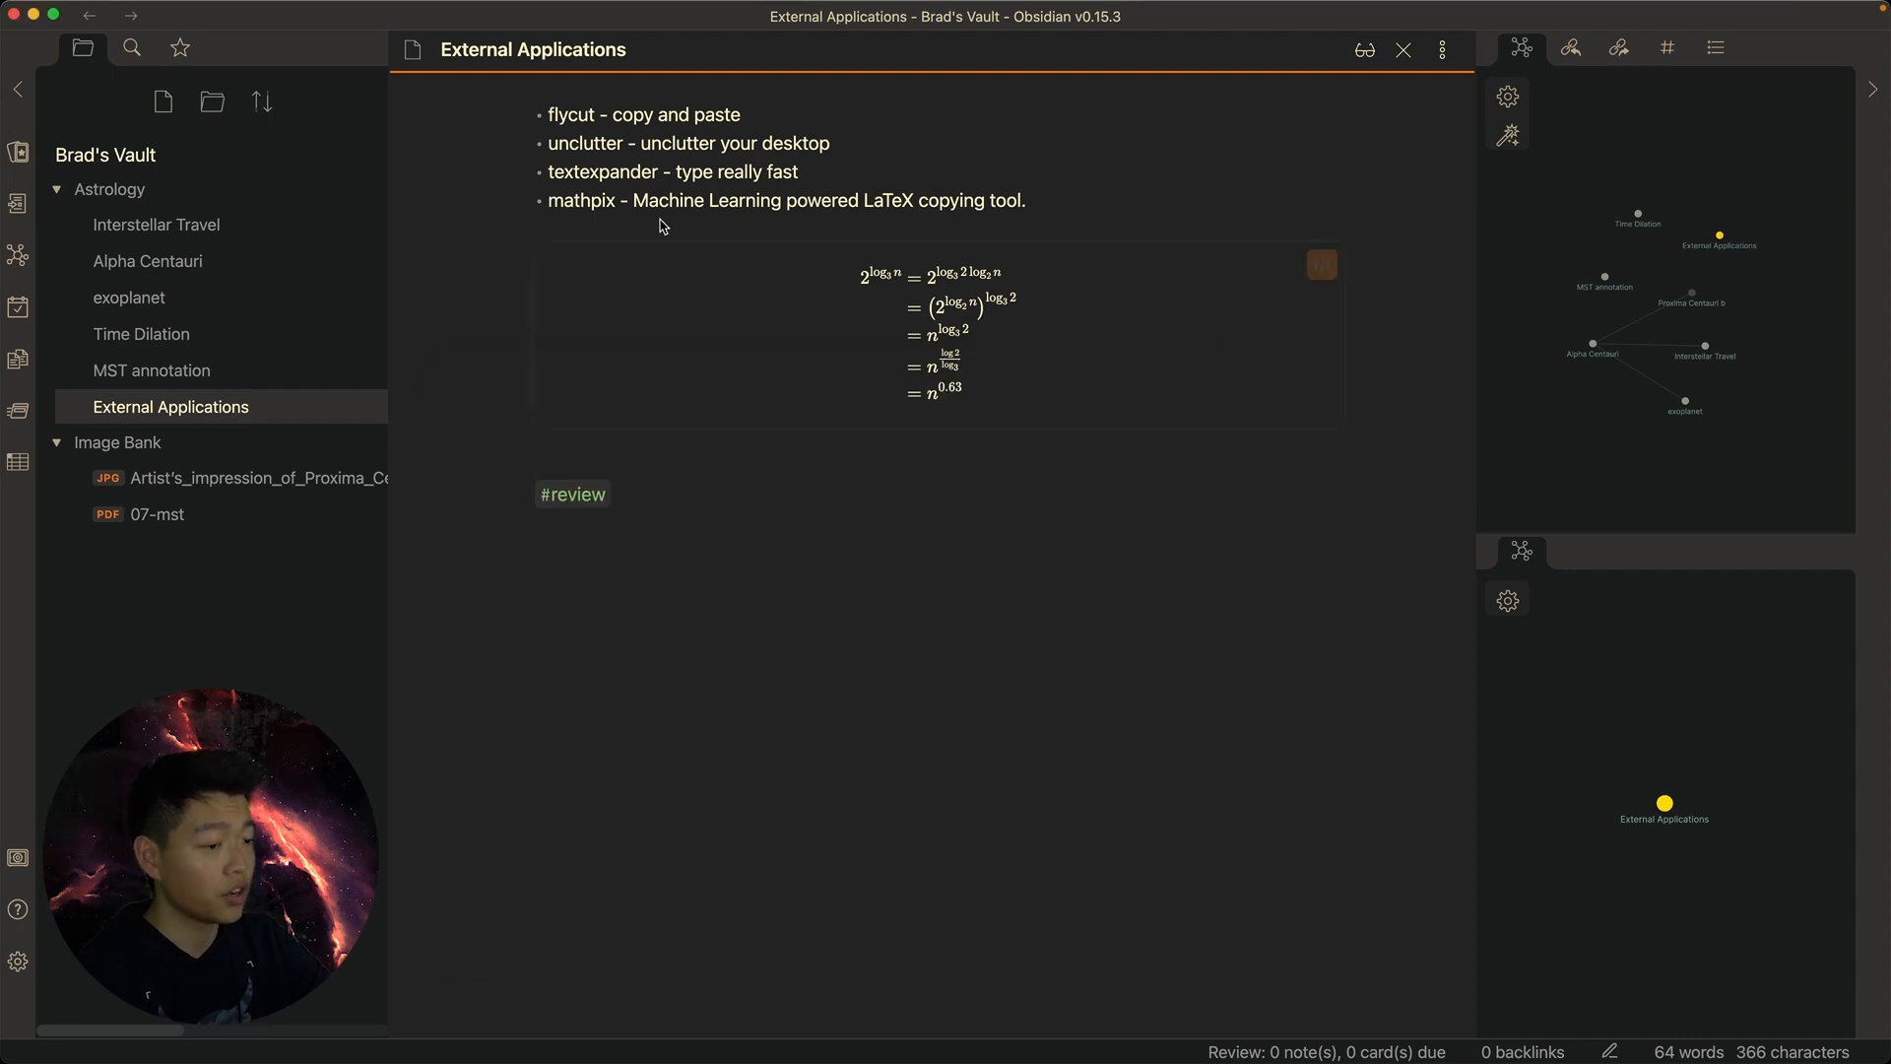
# Shorten "textexpander" to "texpander" in the third item of the applications list
pyautogui.doubleClick(627, 161)
pyautogui.click(574, 172)
pyautogui.press('BackSpace')
pyautogui.press('BackSpace')
pyautogui.press('BackSpace')
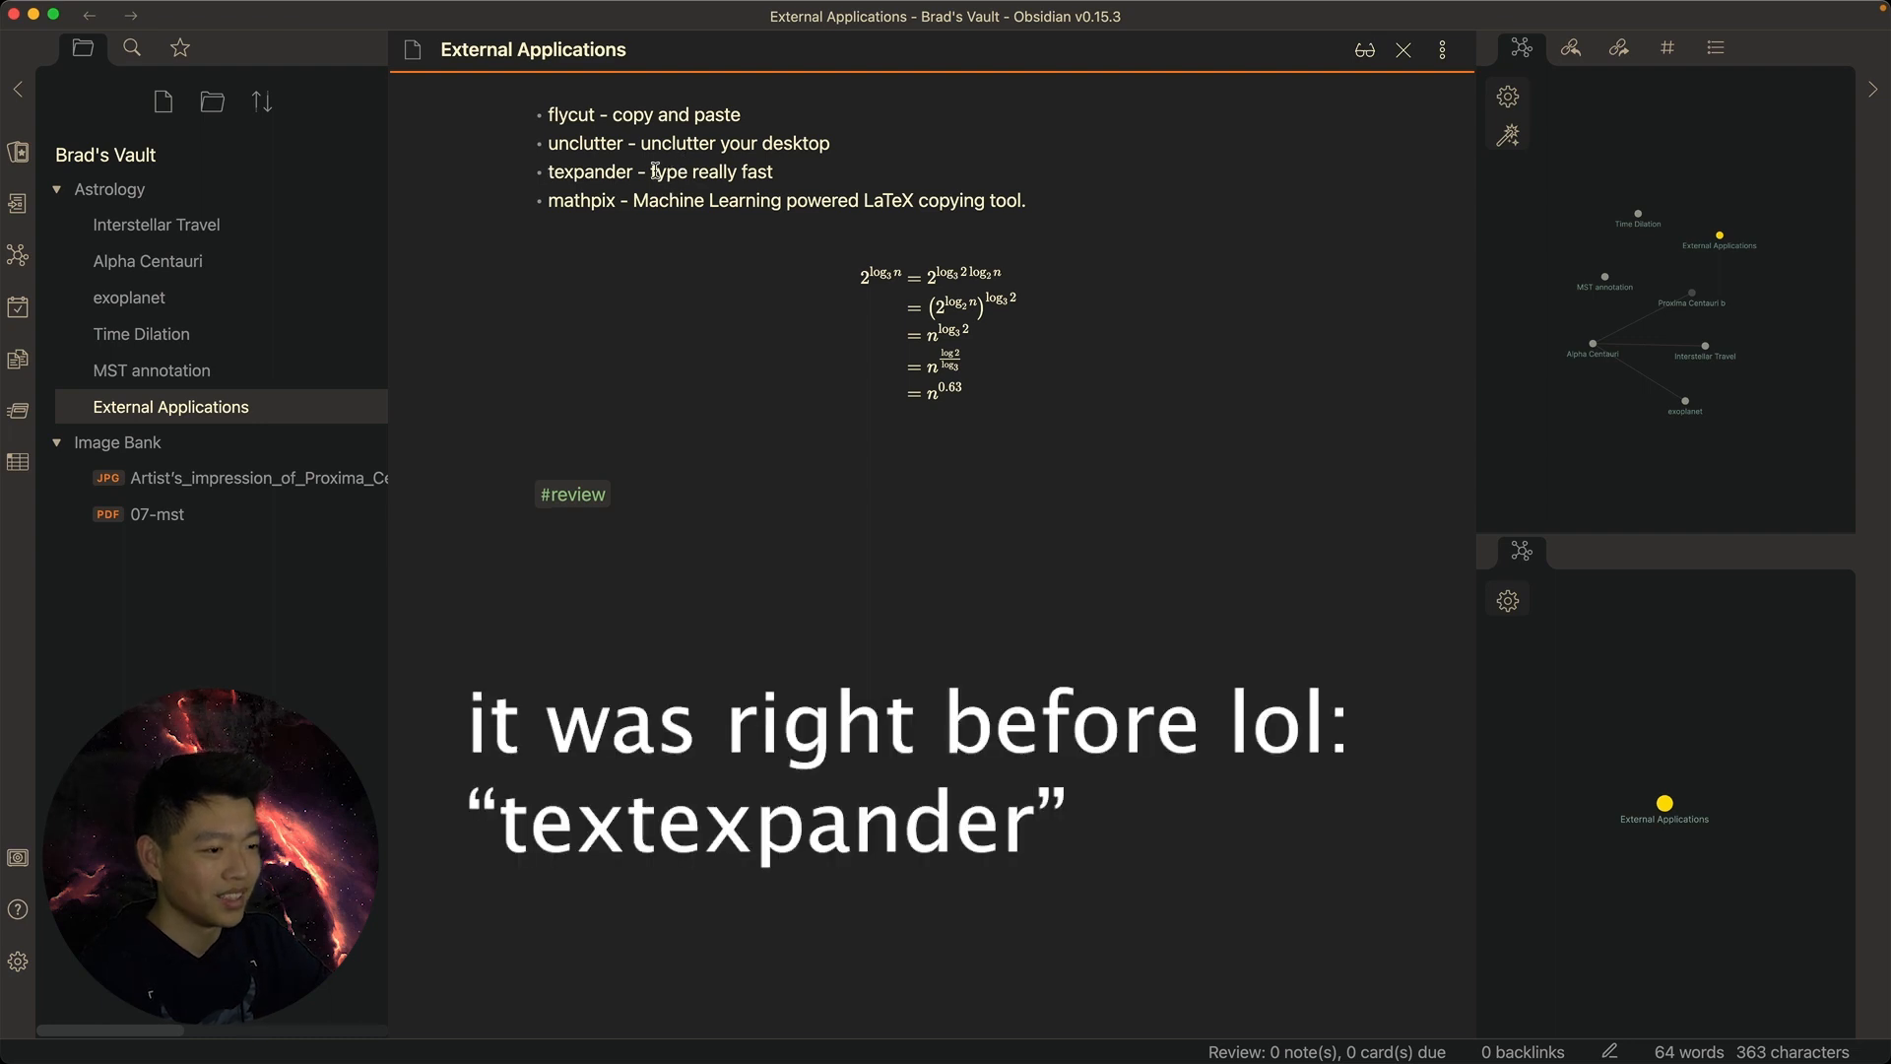
pyautogui.moveTo(650, 171); pyautogui.dragTo(813, 165)
pyautogui.click(756, 483)
pyautogui.click(748, 452)
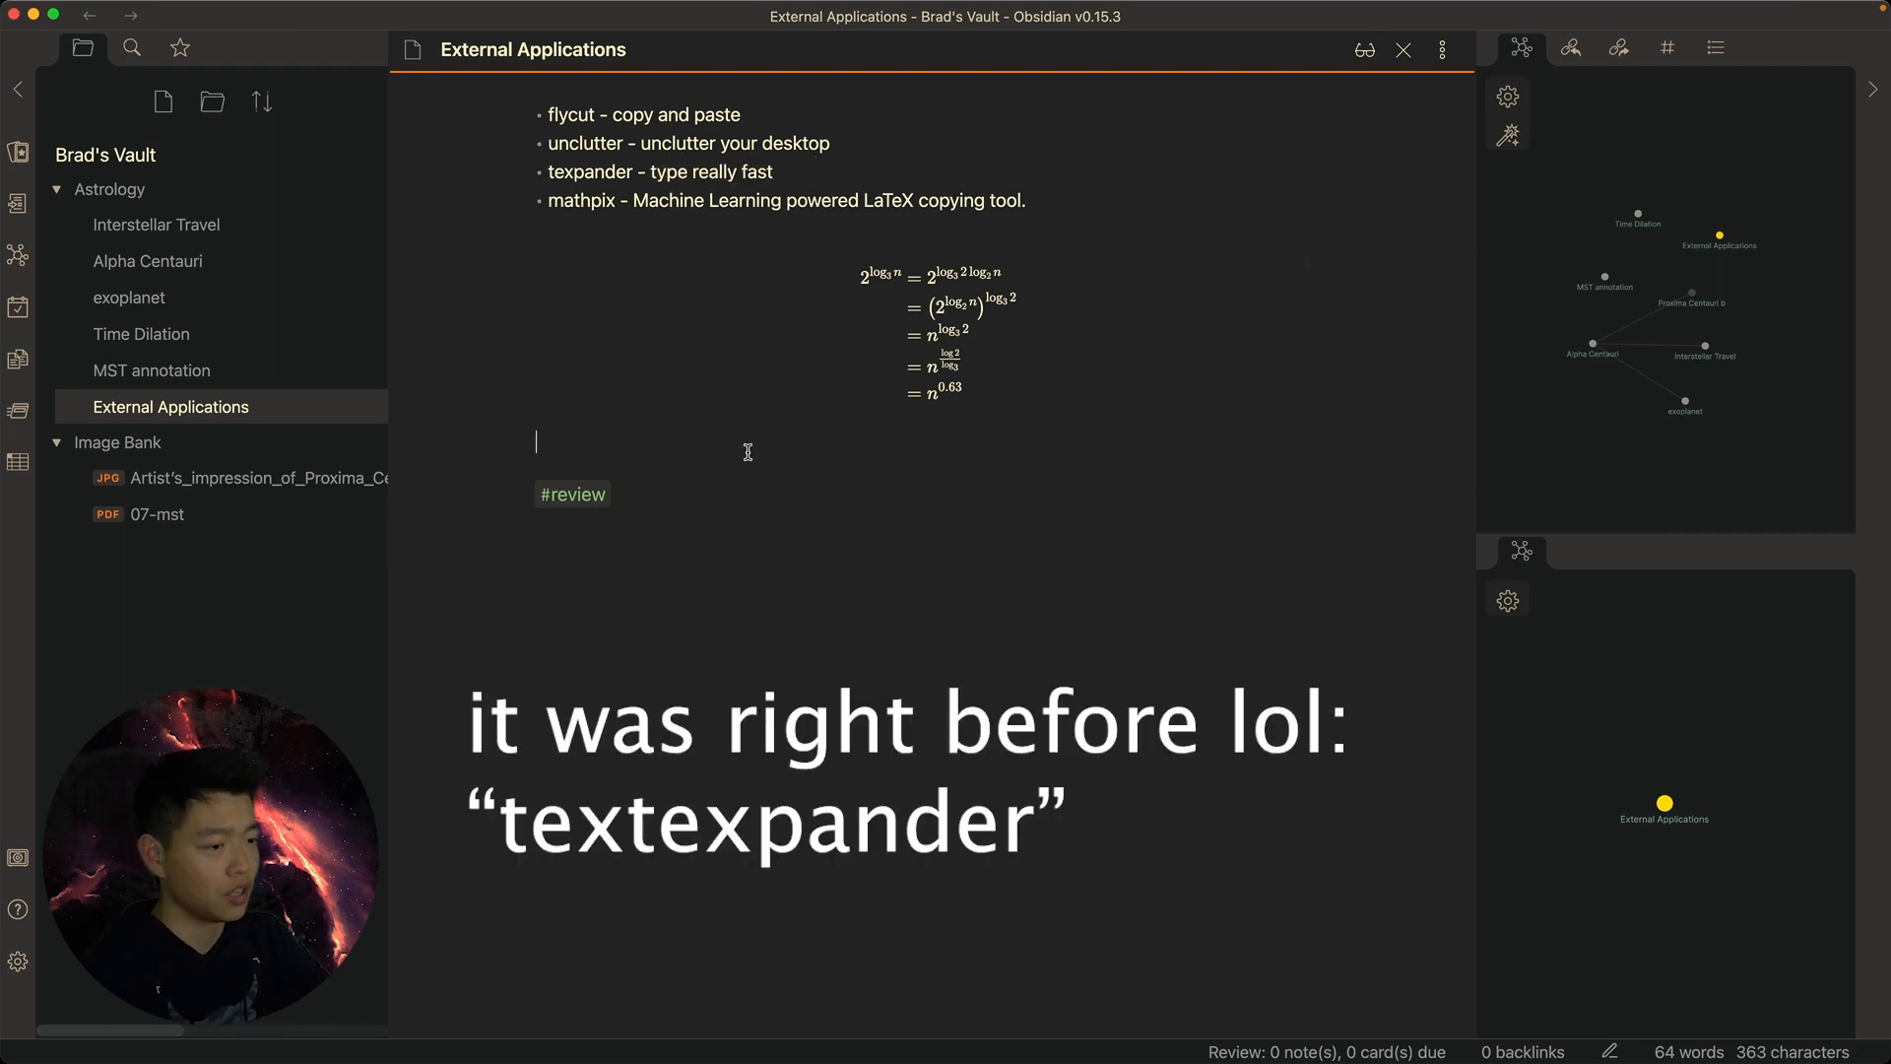
pyautogui.write('$$')
pyautogui.press('BackSpace')
pyautogui.press('BackSpace')
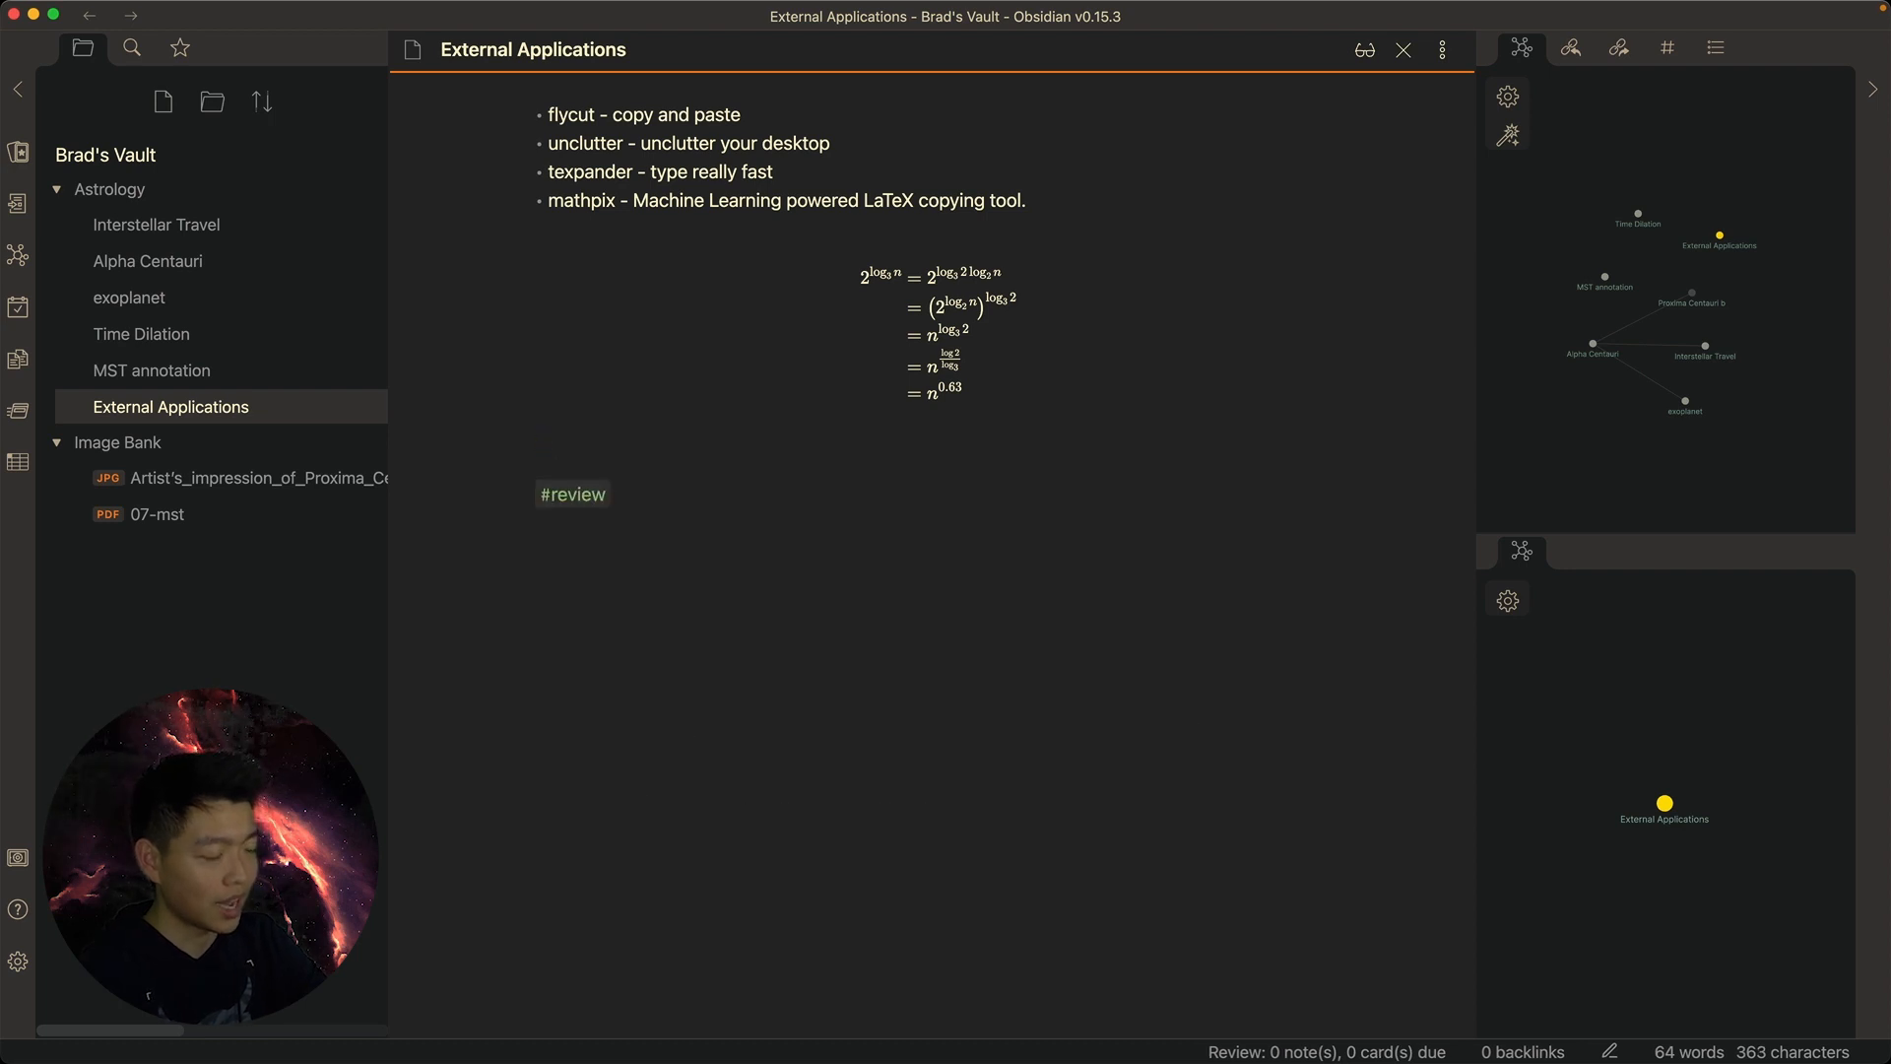
pyautogui.write('$$')
pyautogui.press('Left')
pyautogui.press('BackSpace')
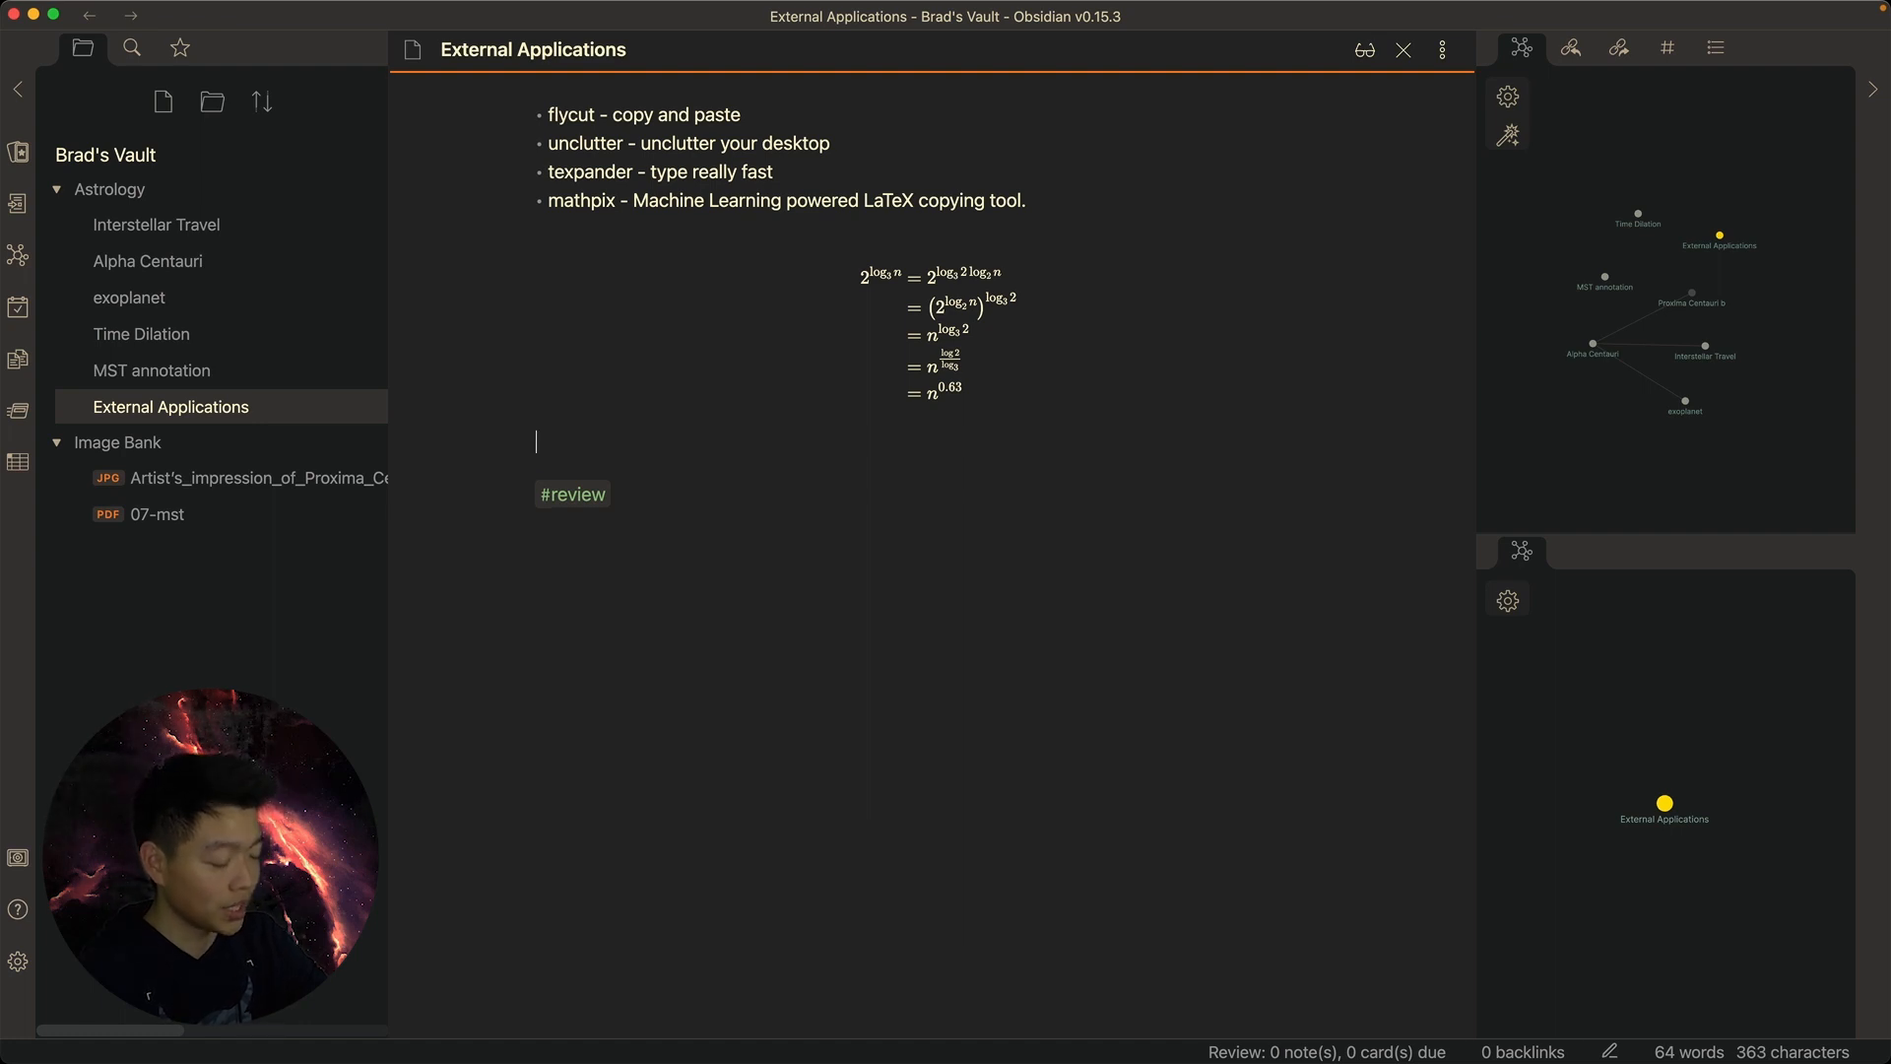
# Enter \alpha, \beta, \chi and \int_{}^{} on separate lines below the equation, and delete all four lines
pyautogui.write('\\alpha')
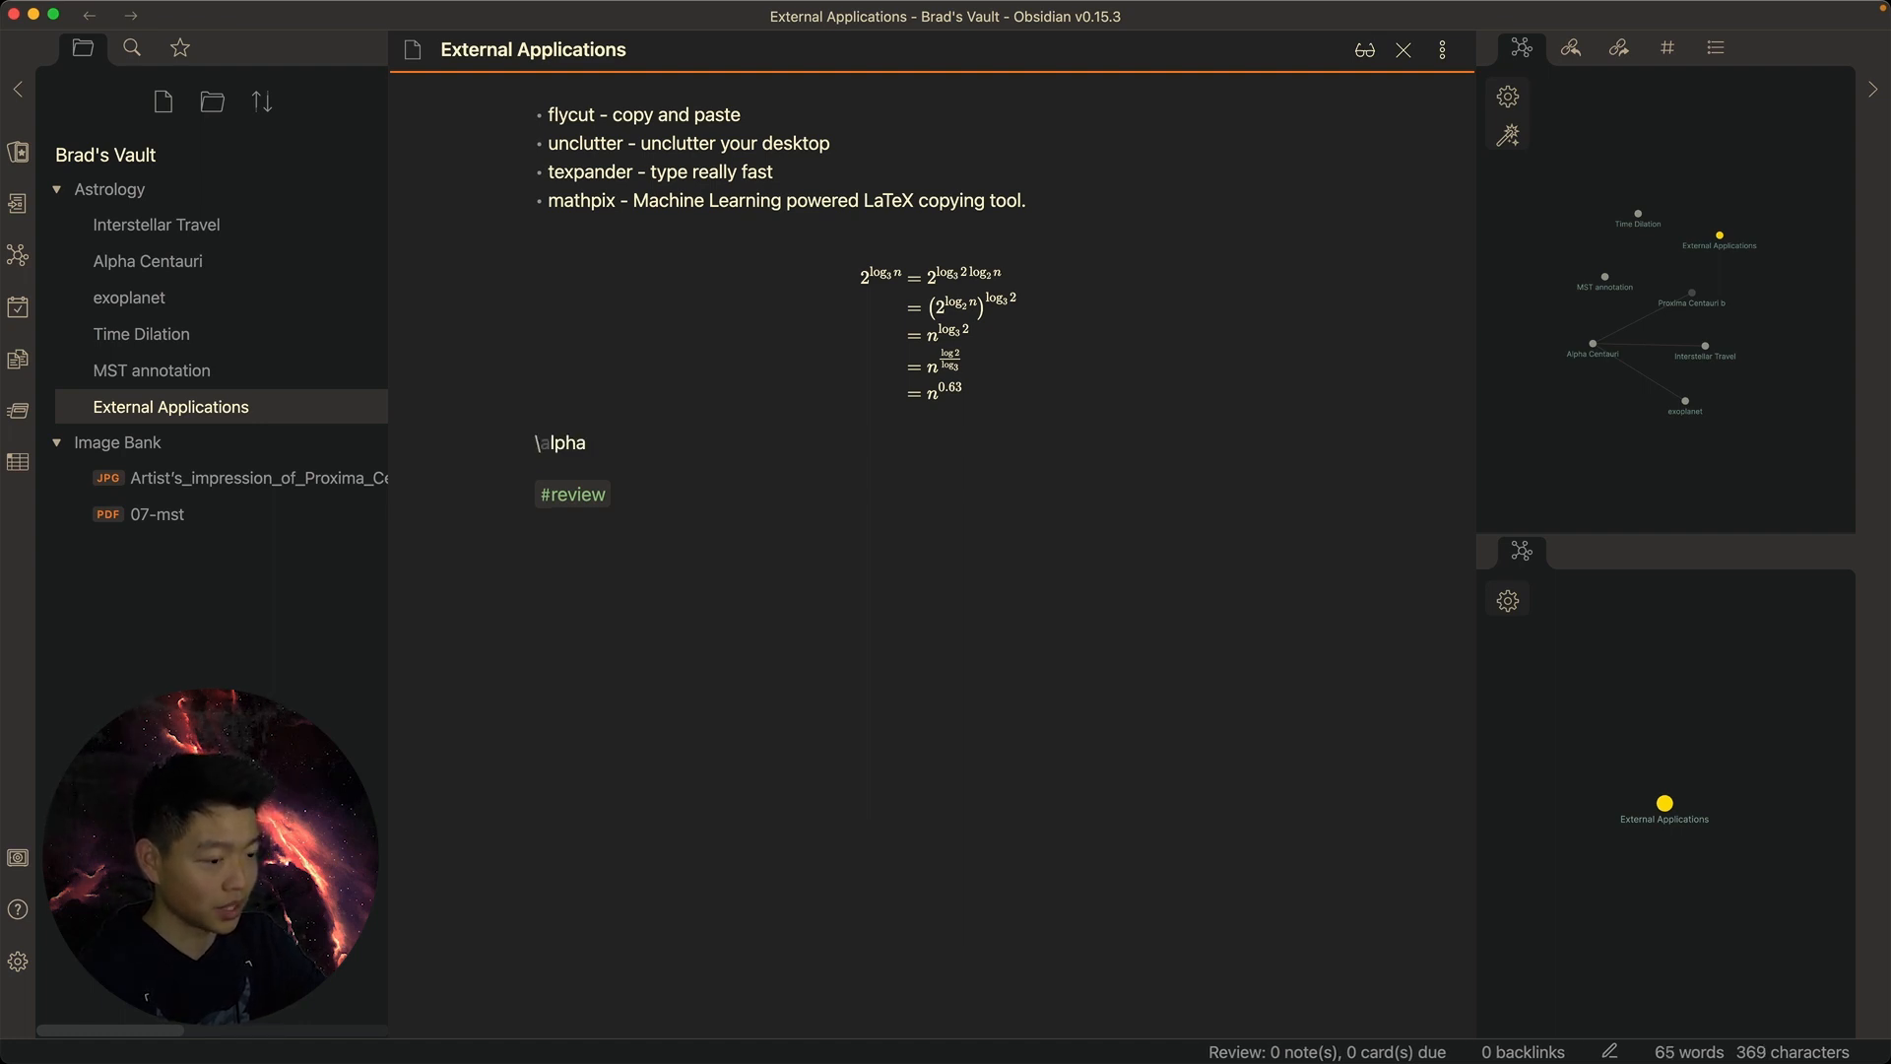
pyautogui.press('Return')
pyautogui.write('\\beta')
pyautogui.press('Return')
pyautogui.write('\\chi')
pyautogui.press('Return')
pyautogui.write('\\int_{}^{}')
pyautogui.moveTo(736, 540); pyautogui.dragTo(511, 452)
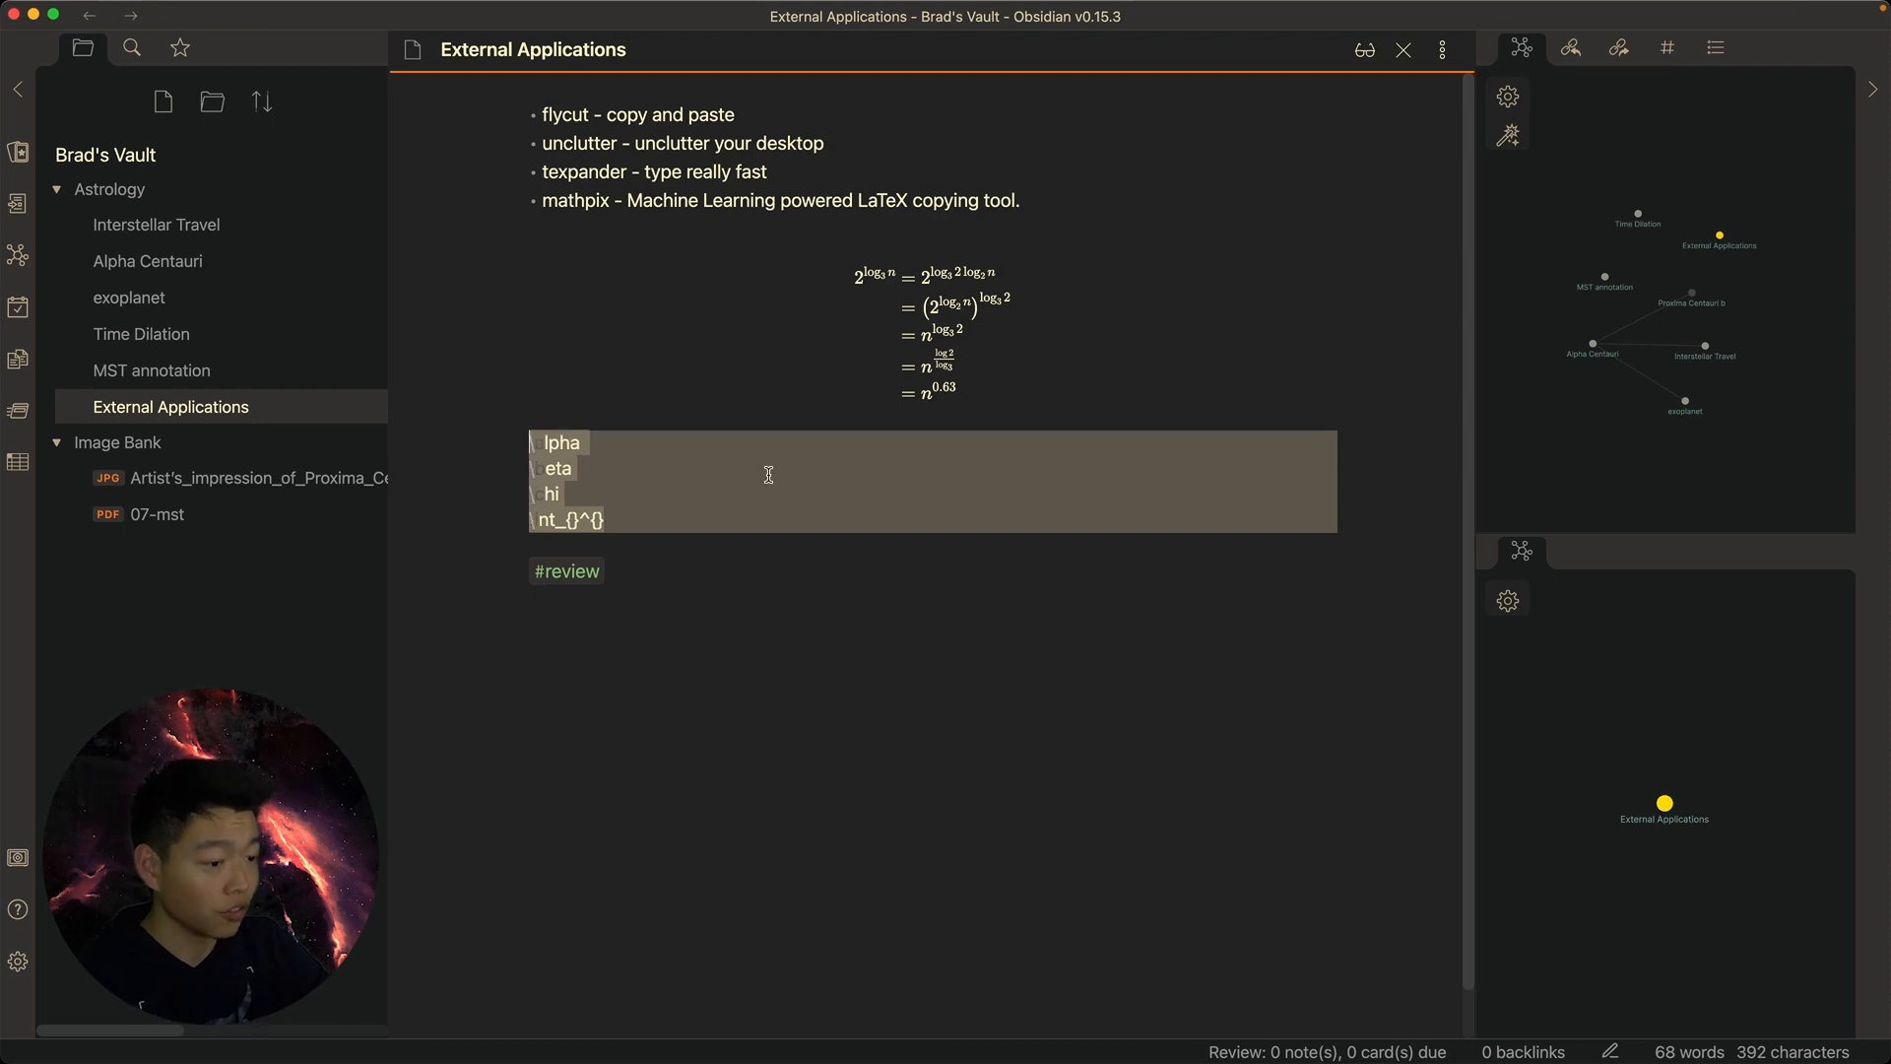
pyautogui.press('BackSpace')
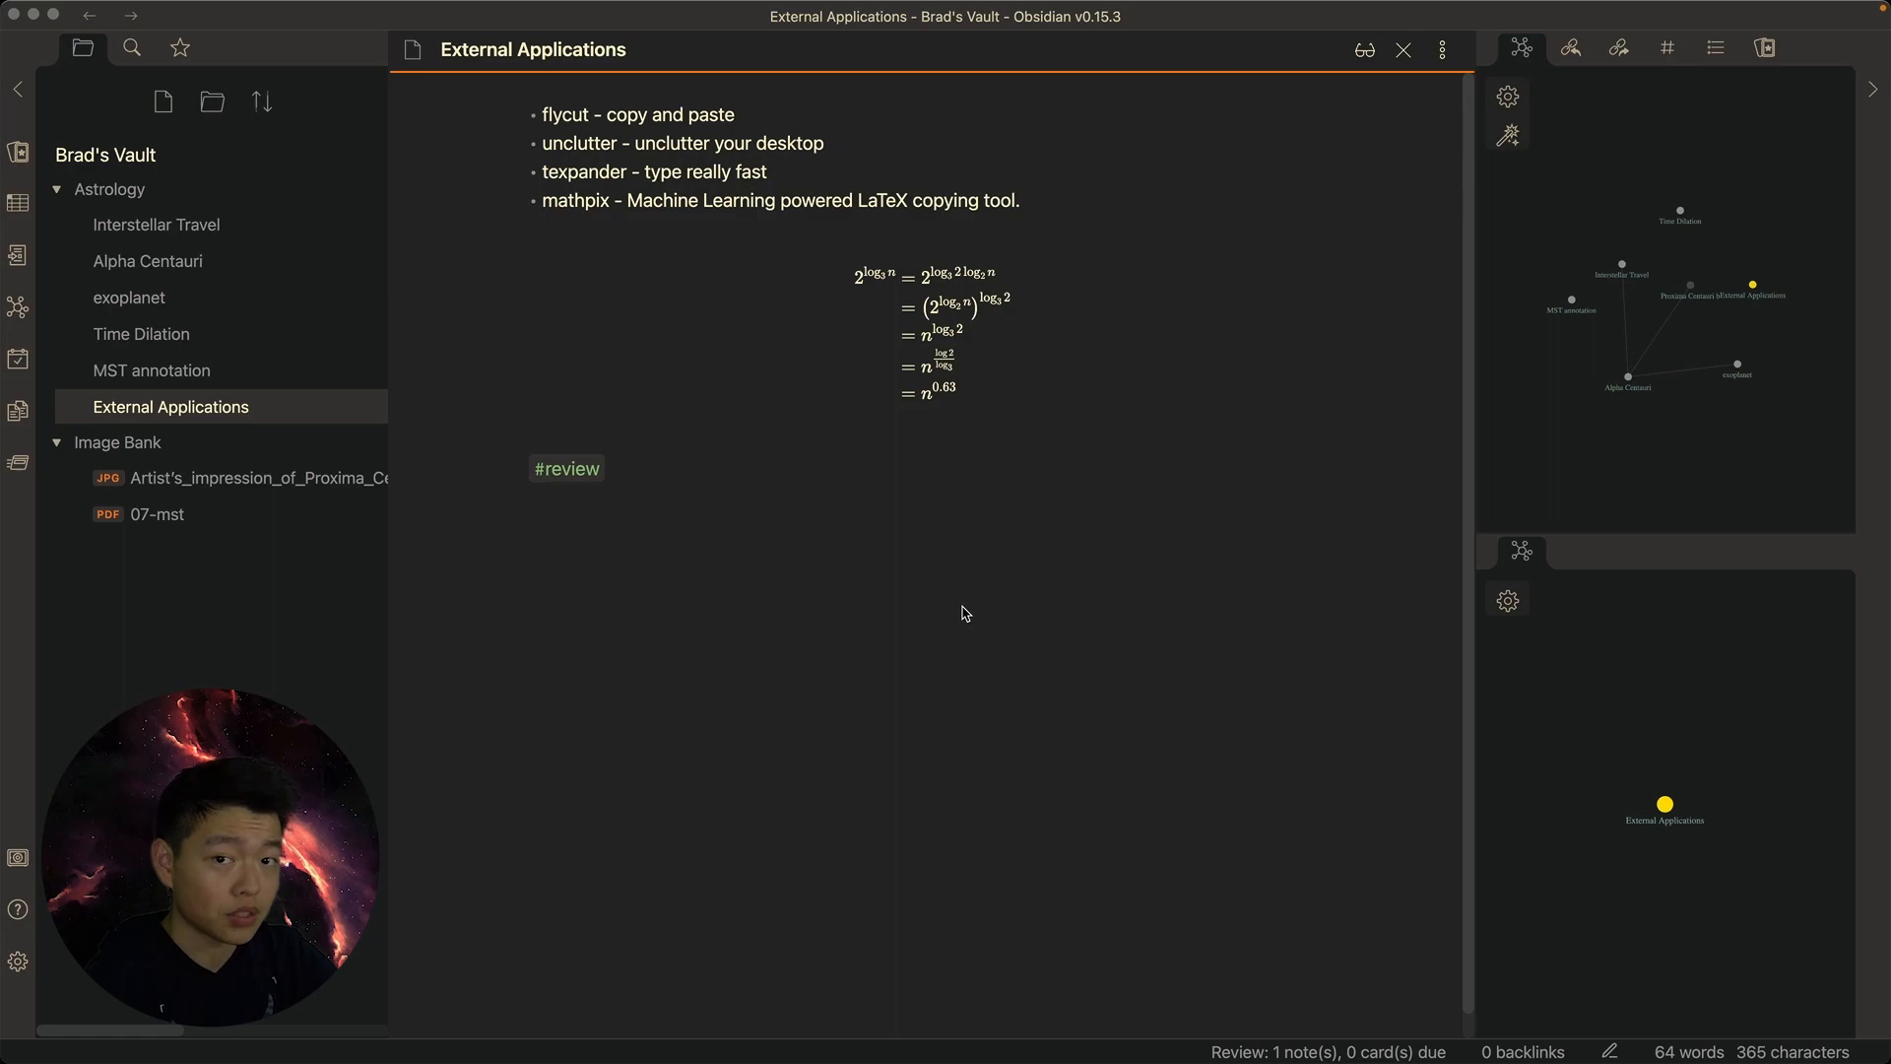
# Capture the aligned equation with Mathpix and paste its LaTeX code on the blank line above the #review tag
pyautogui.press('ctrl+super+m')
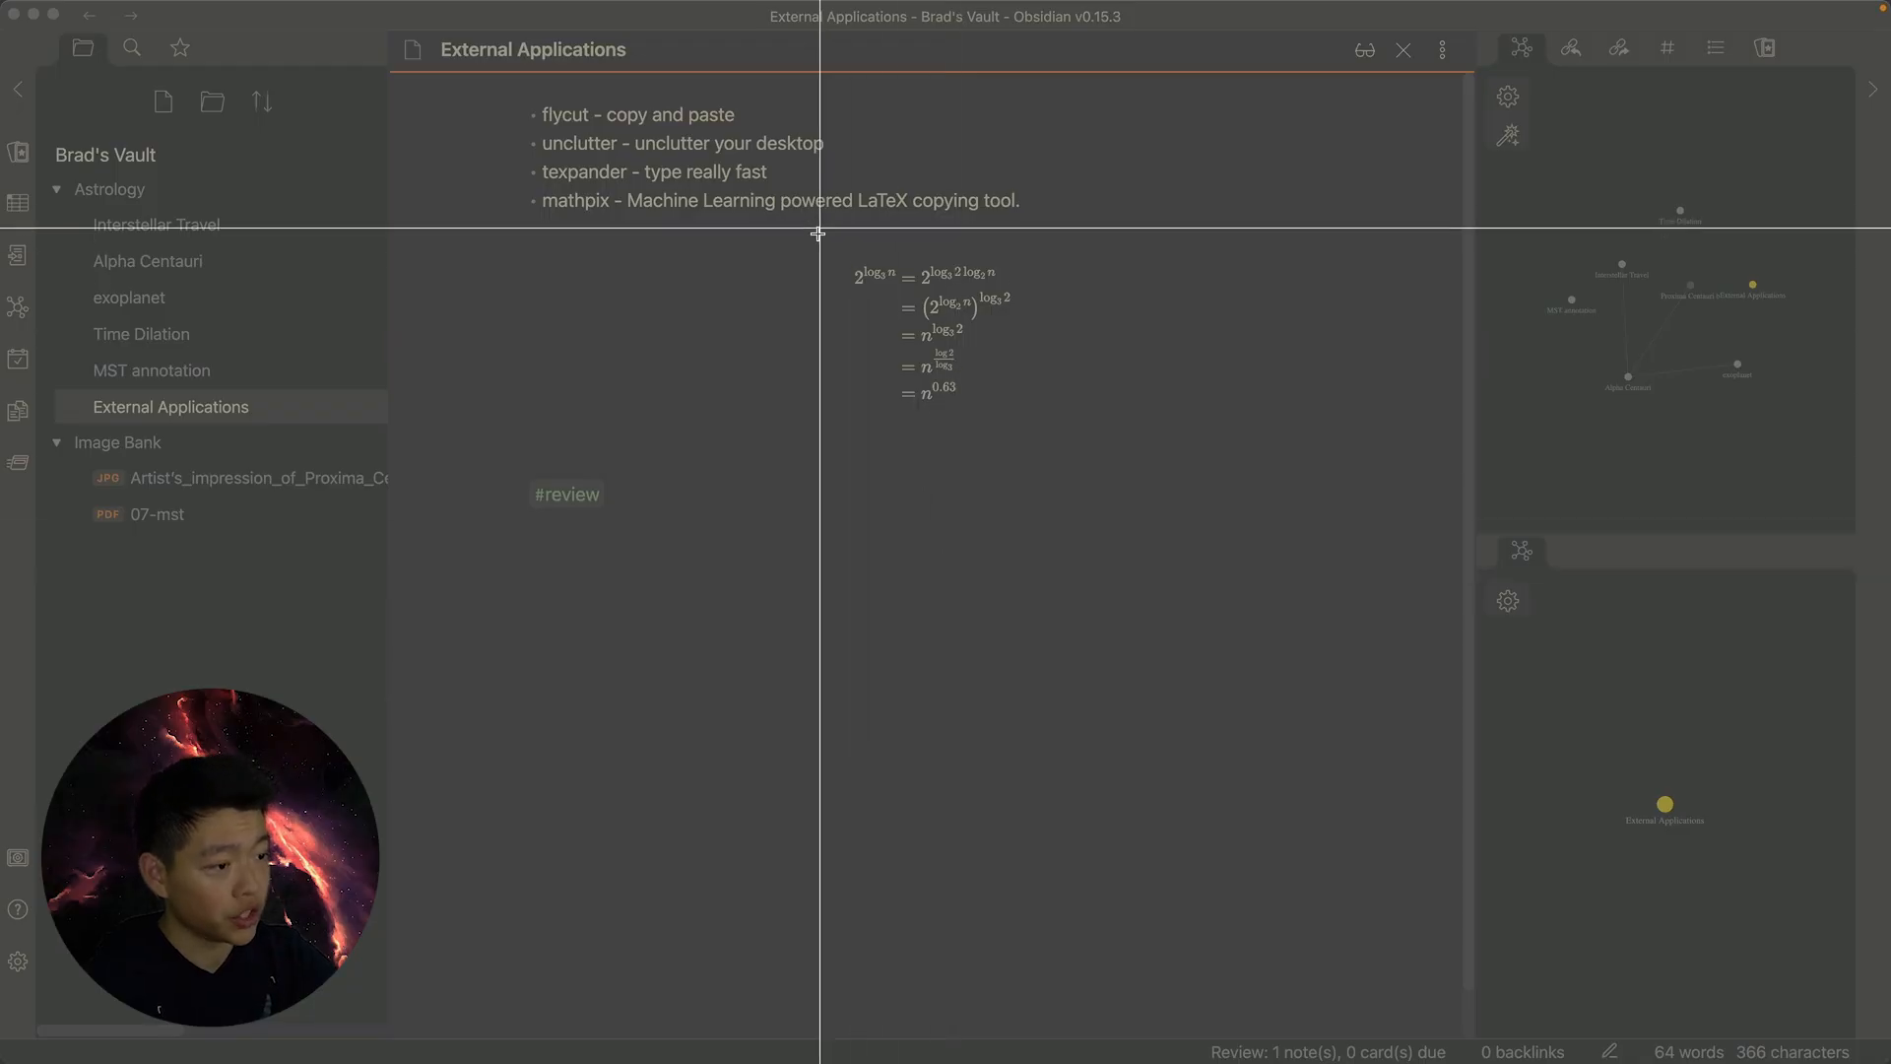
pyautogui.moveTo(817, 242); pyautogui.dragTo(1036, 445)
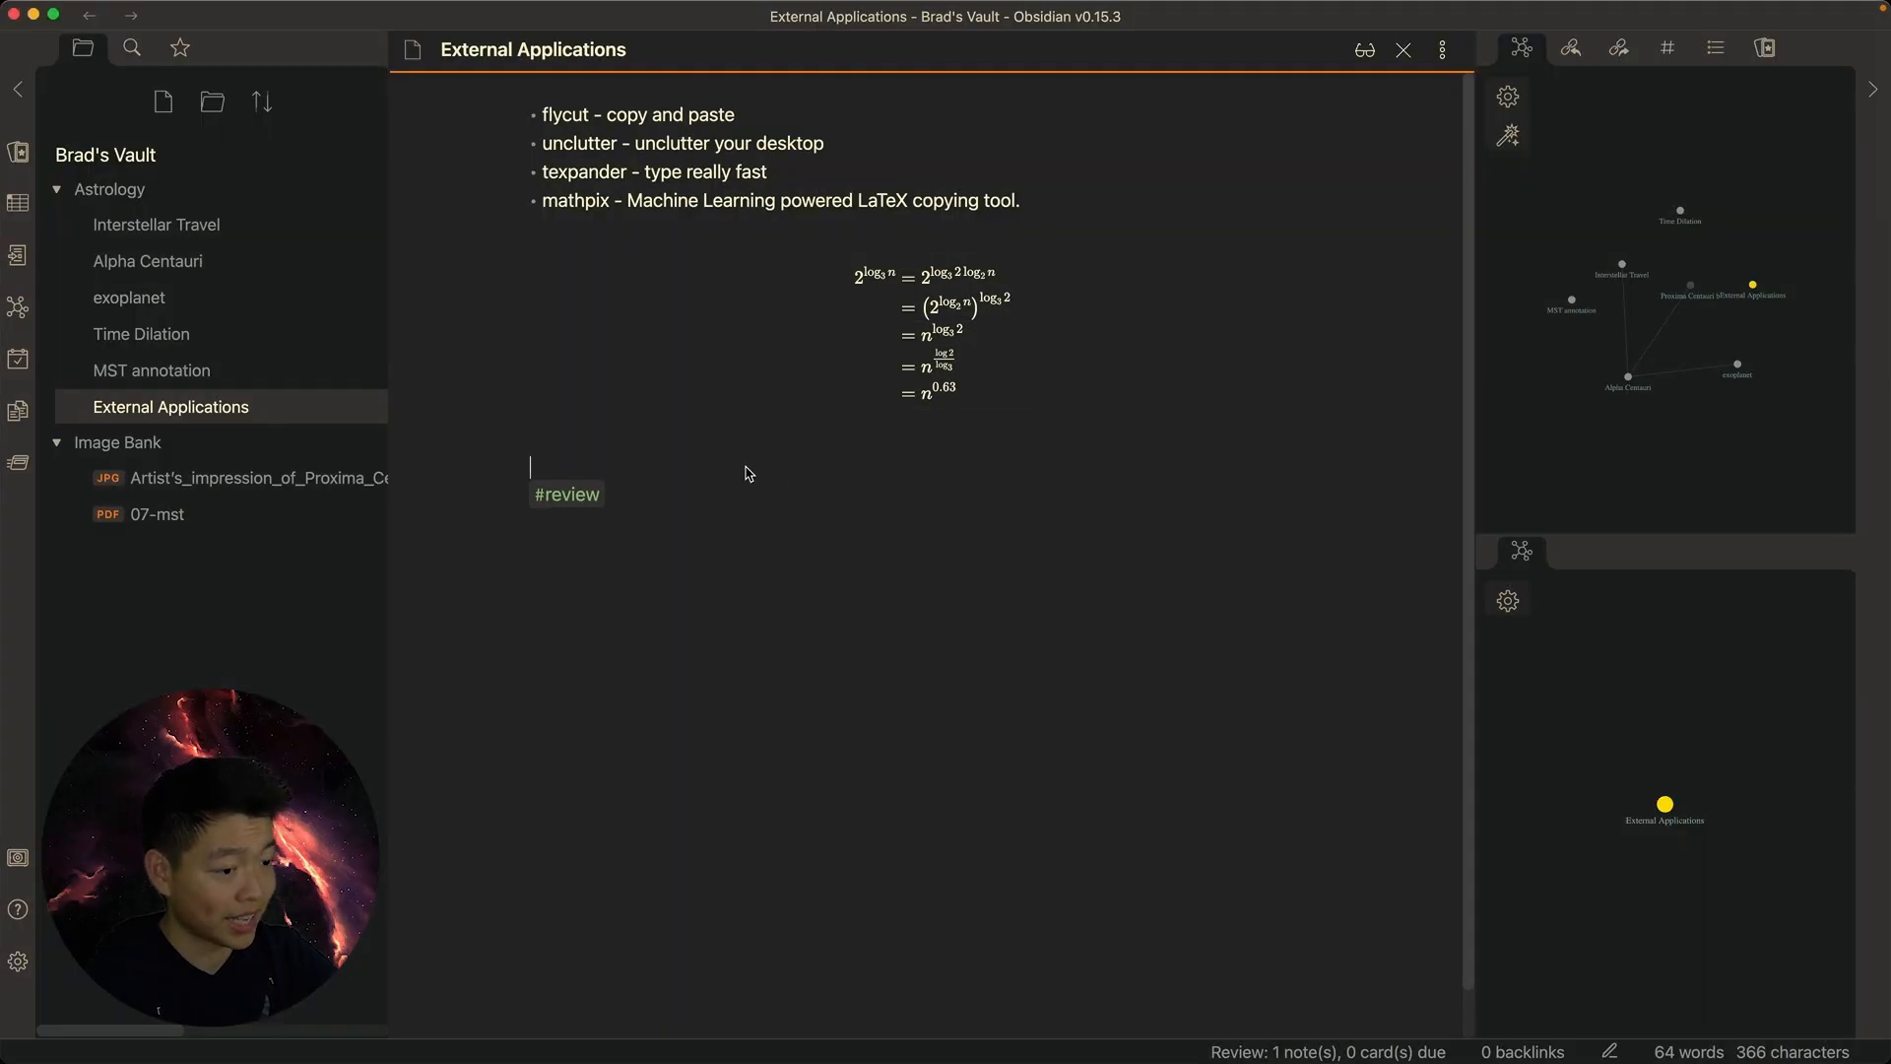
pyautogui.press('super+v')
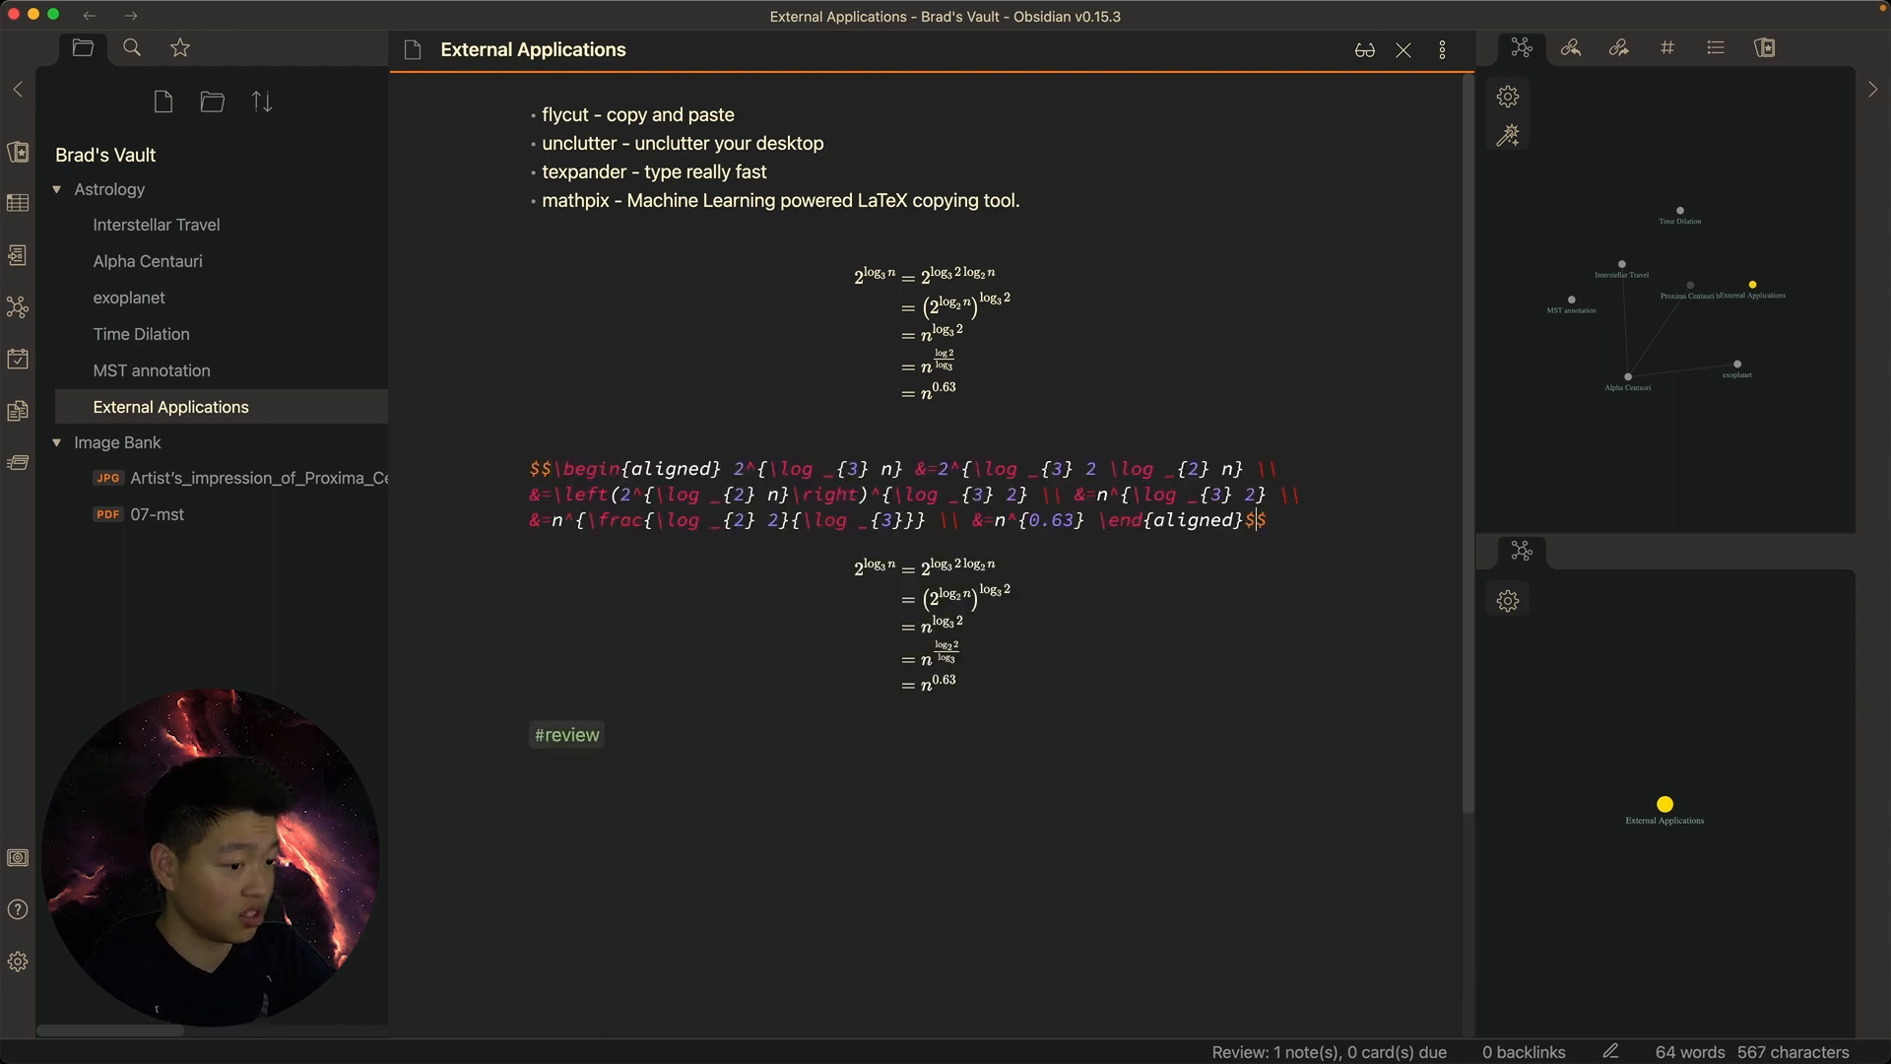
pyautogui.press('Down')
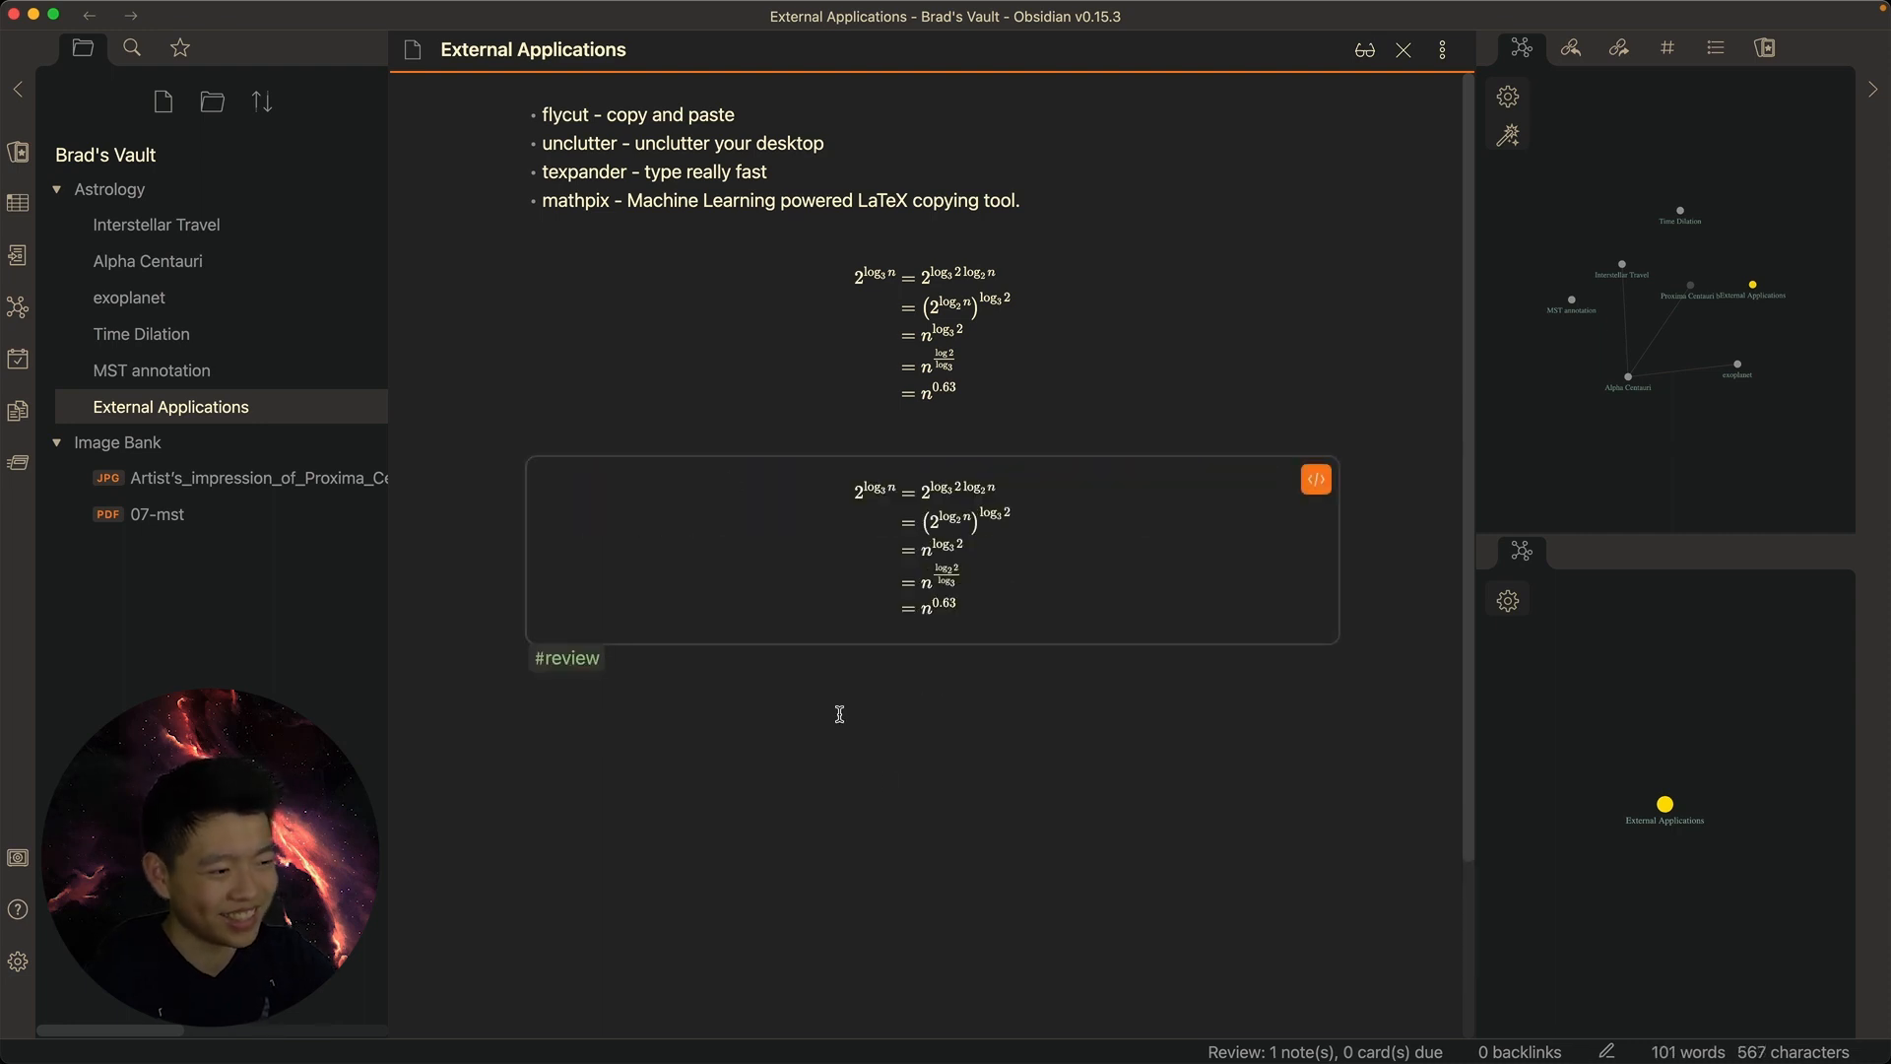
pyautogui.click(890, 781)
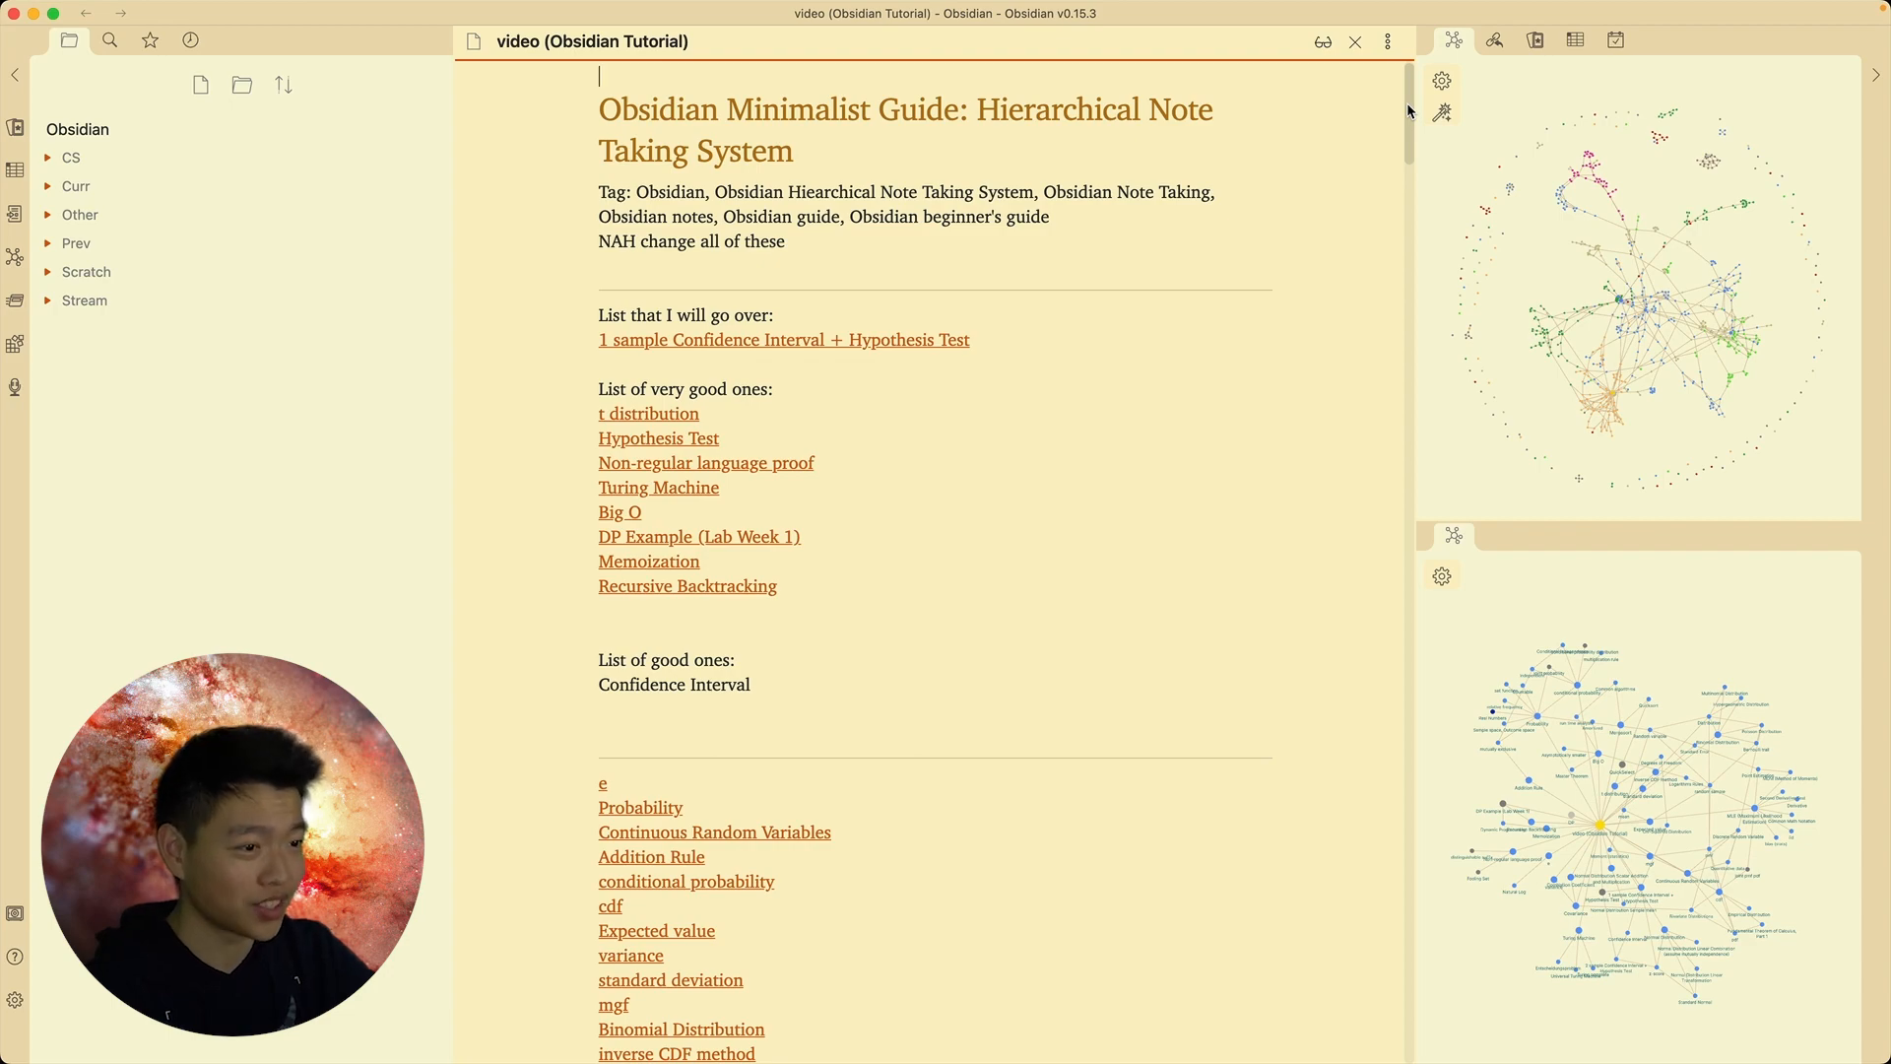
# Examine the outline, script and note links in the video (Obsidian Tutorial) note, along with its global and local graphs
pyautogui.moveTo(1408, 123); pyautogui.dragTo(1395, 1059)
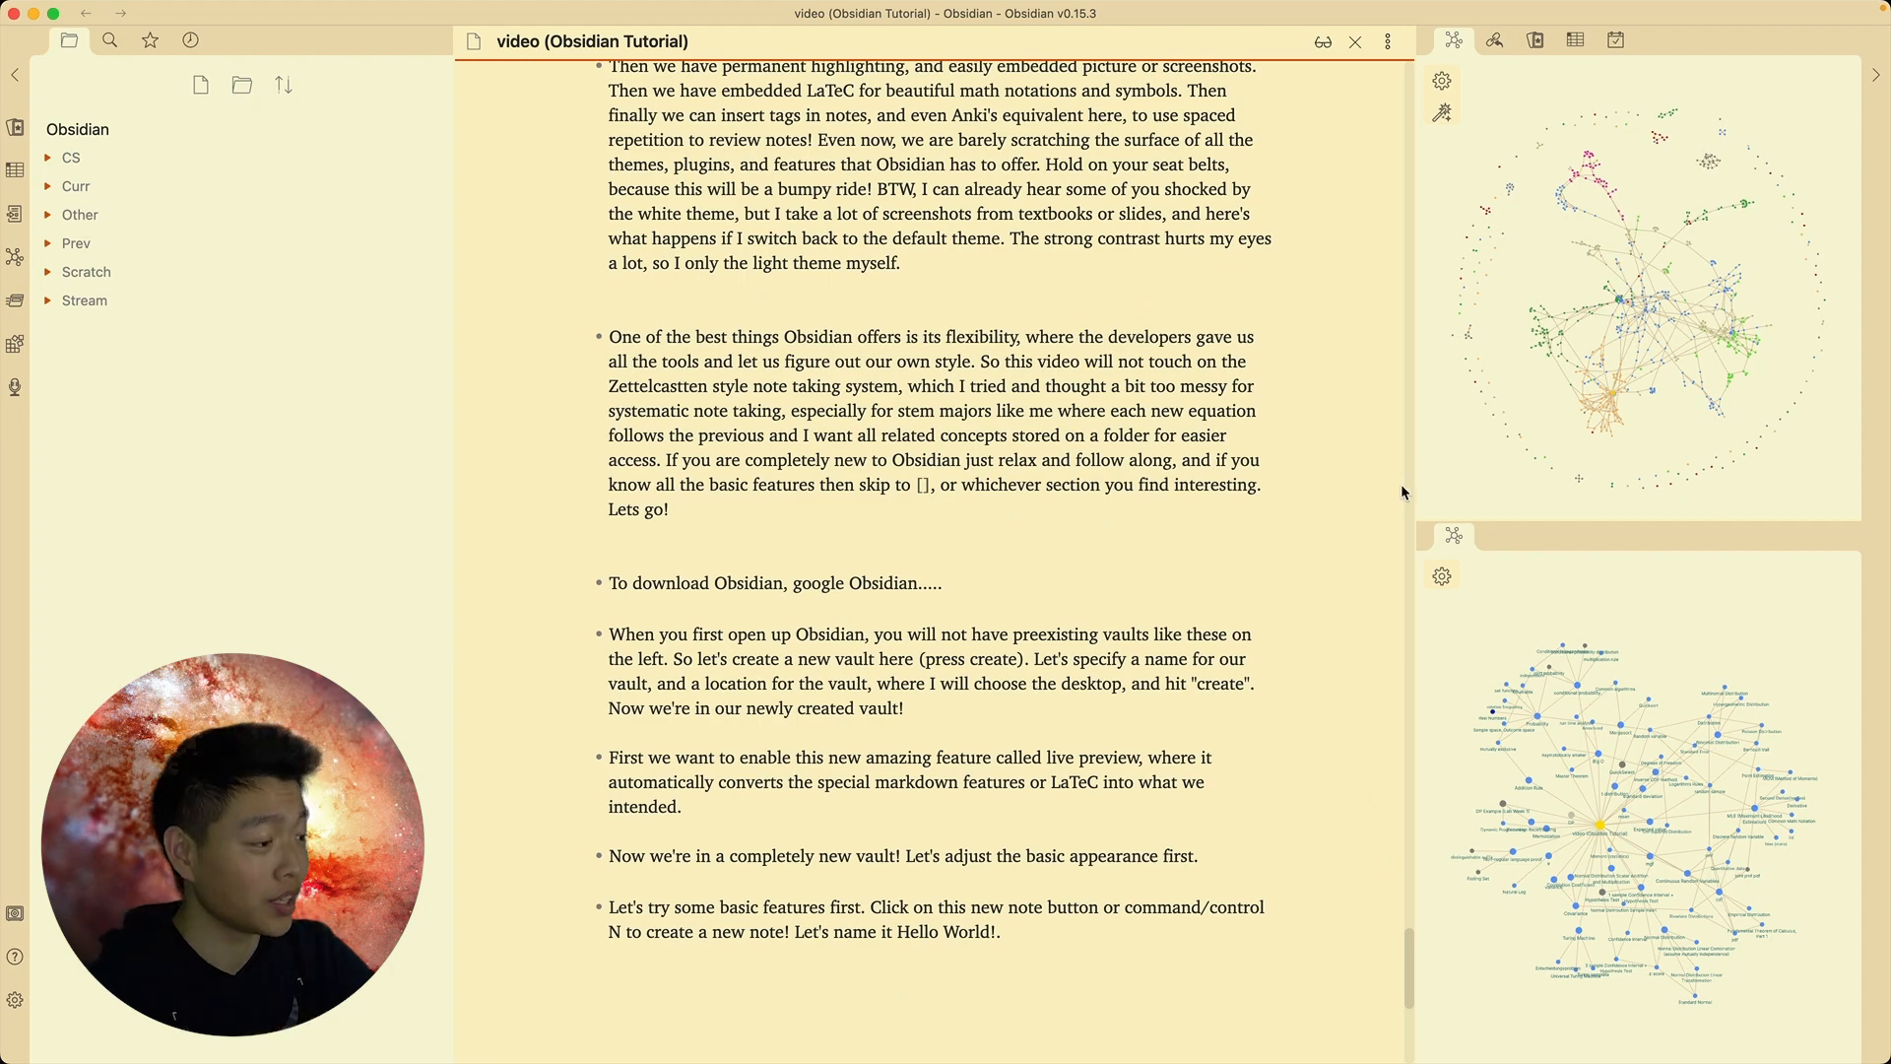
pyautogui.moveTo(1406, 956); pyautogui.dragTo(1392, 445)
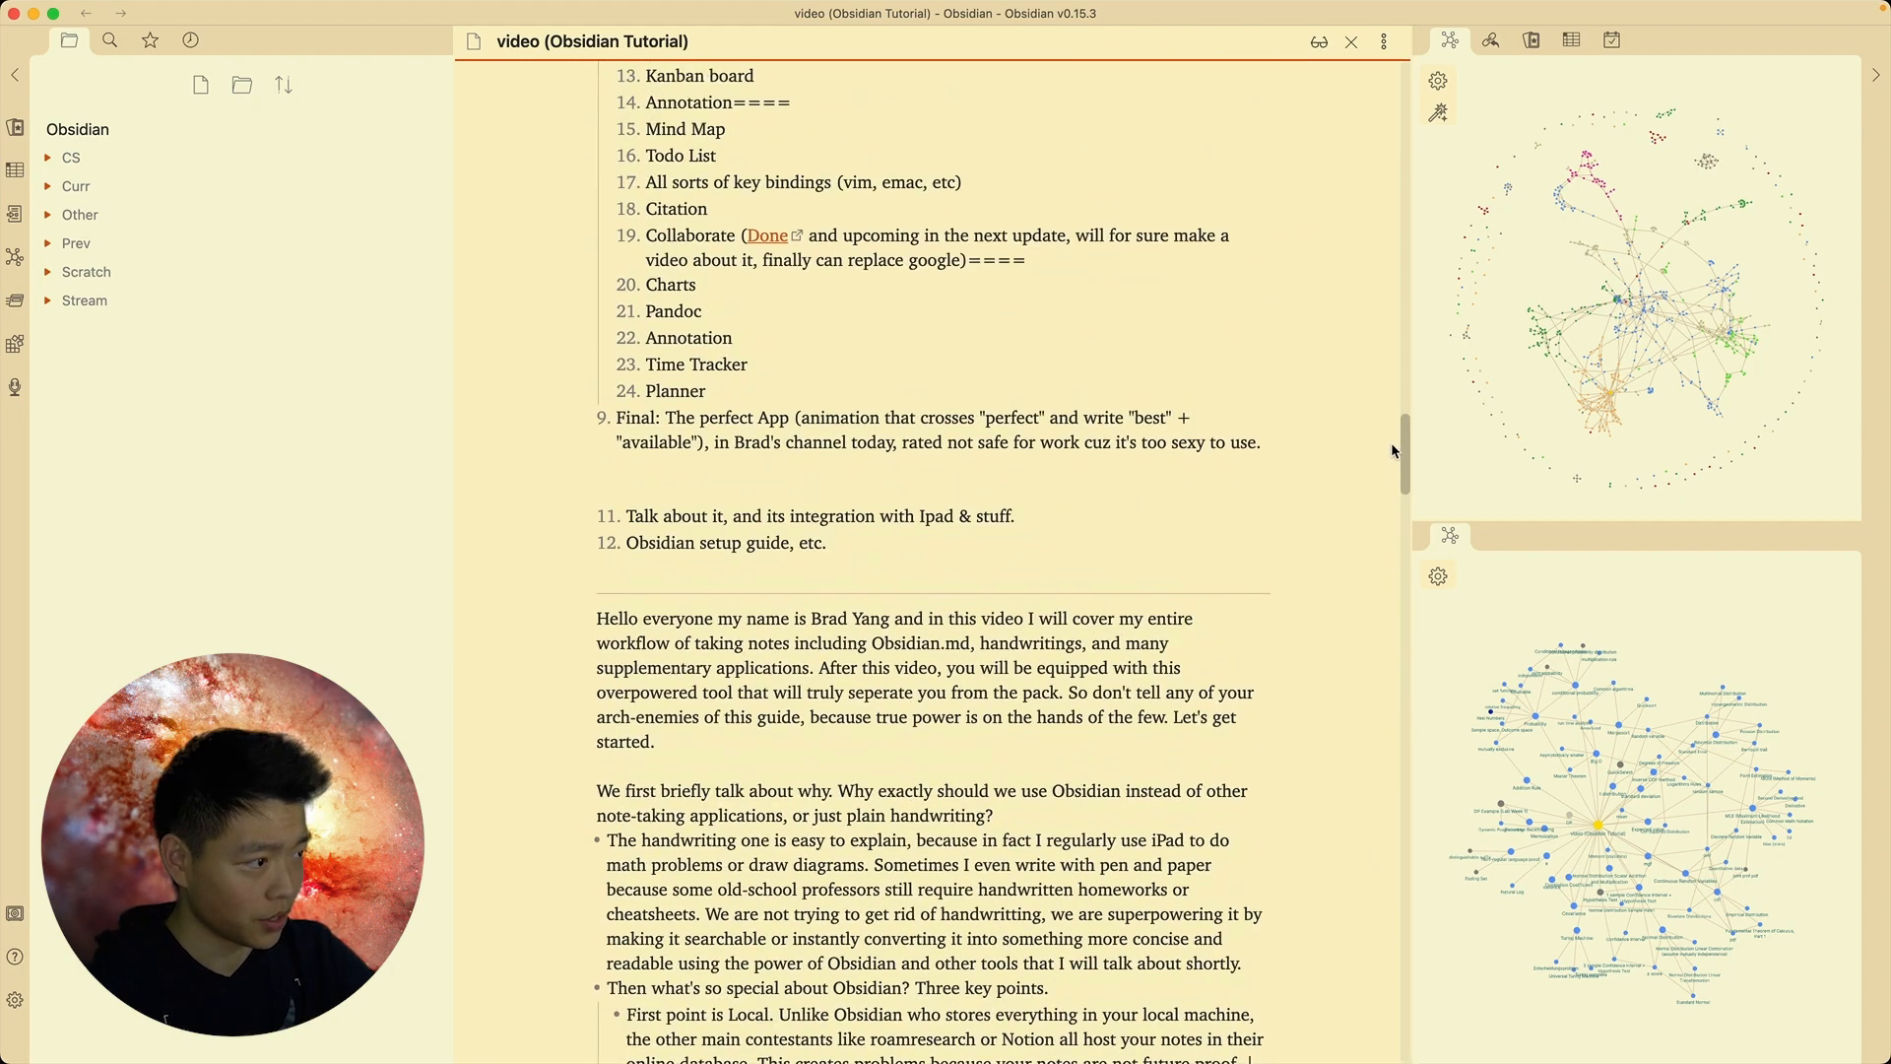
pyautogui.scroll(2, 1635, 305)
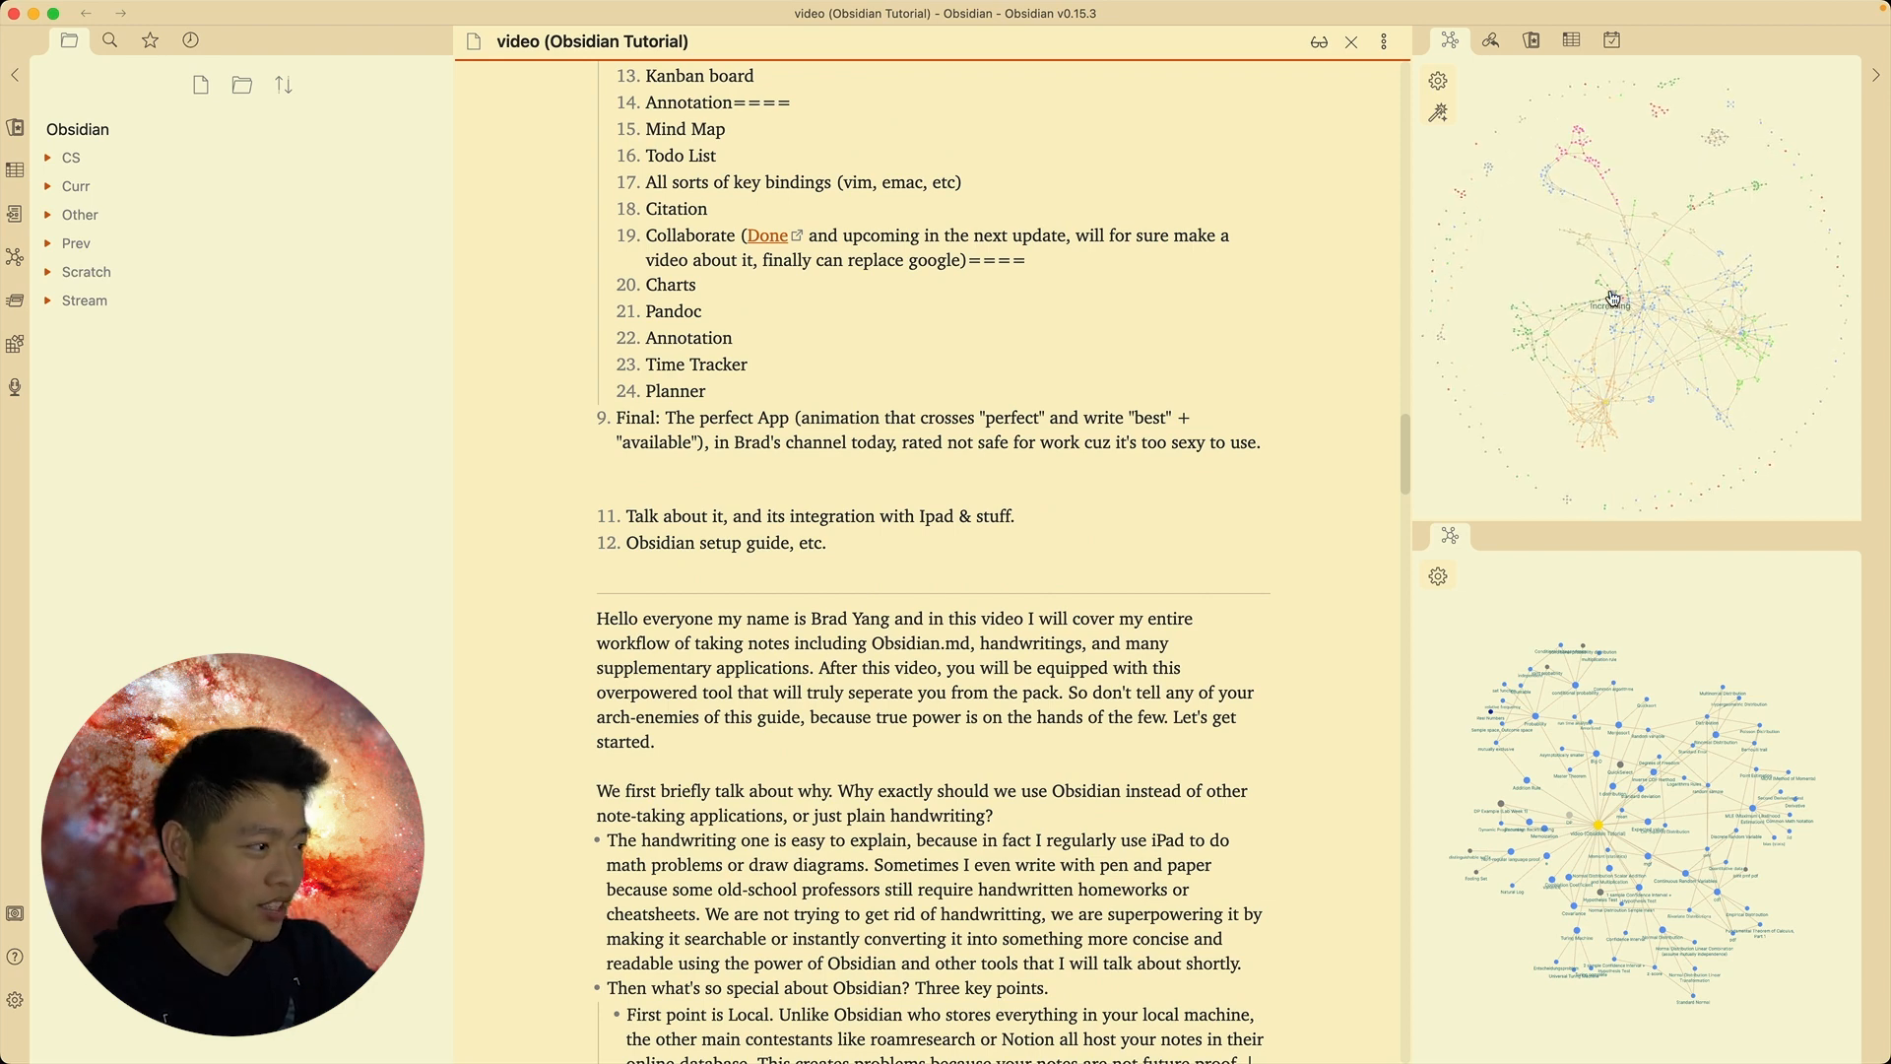
pyautogui.scroll(8, 1620, 300)
pyautogui.scroll(-10, 1630, 304)
pyautogui.moveTo(1600, 835); pyautogui.dragTo(1626, 792)
pyautogui.scroll(20, 985, 510)
pyautogui.scroll(15, 978, 499)
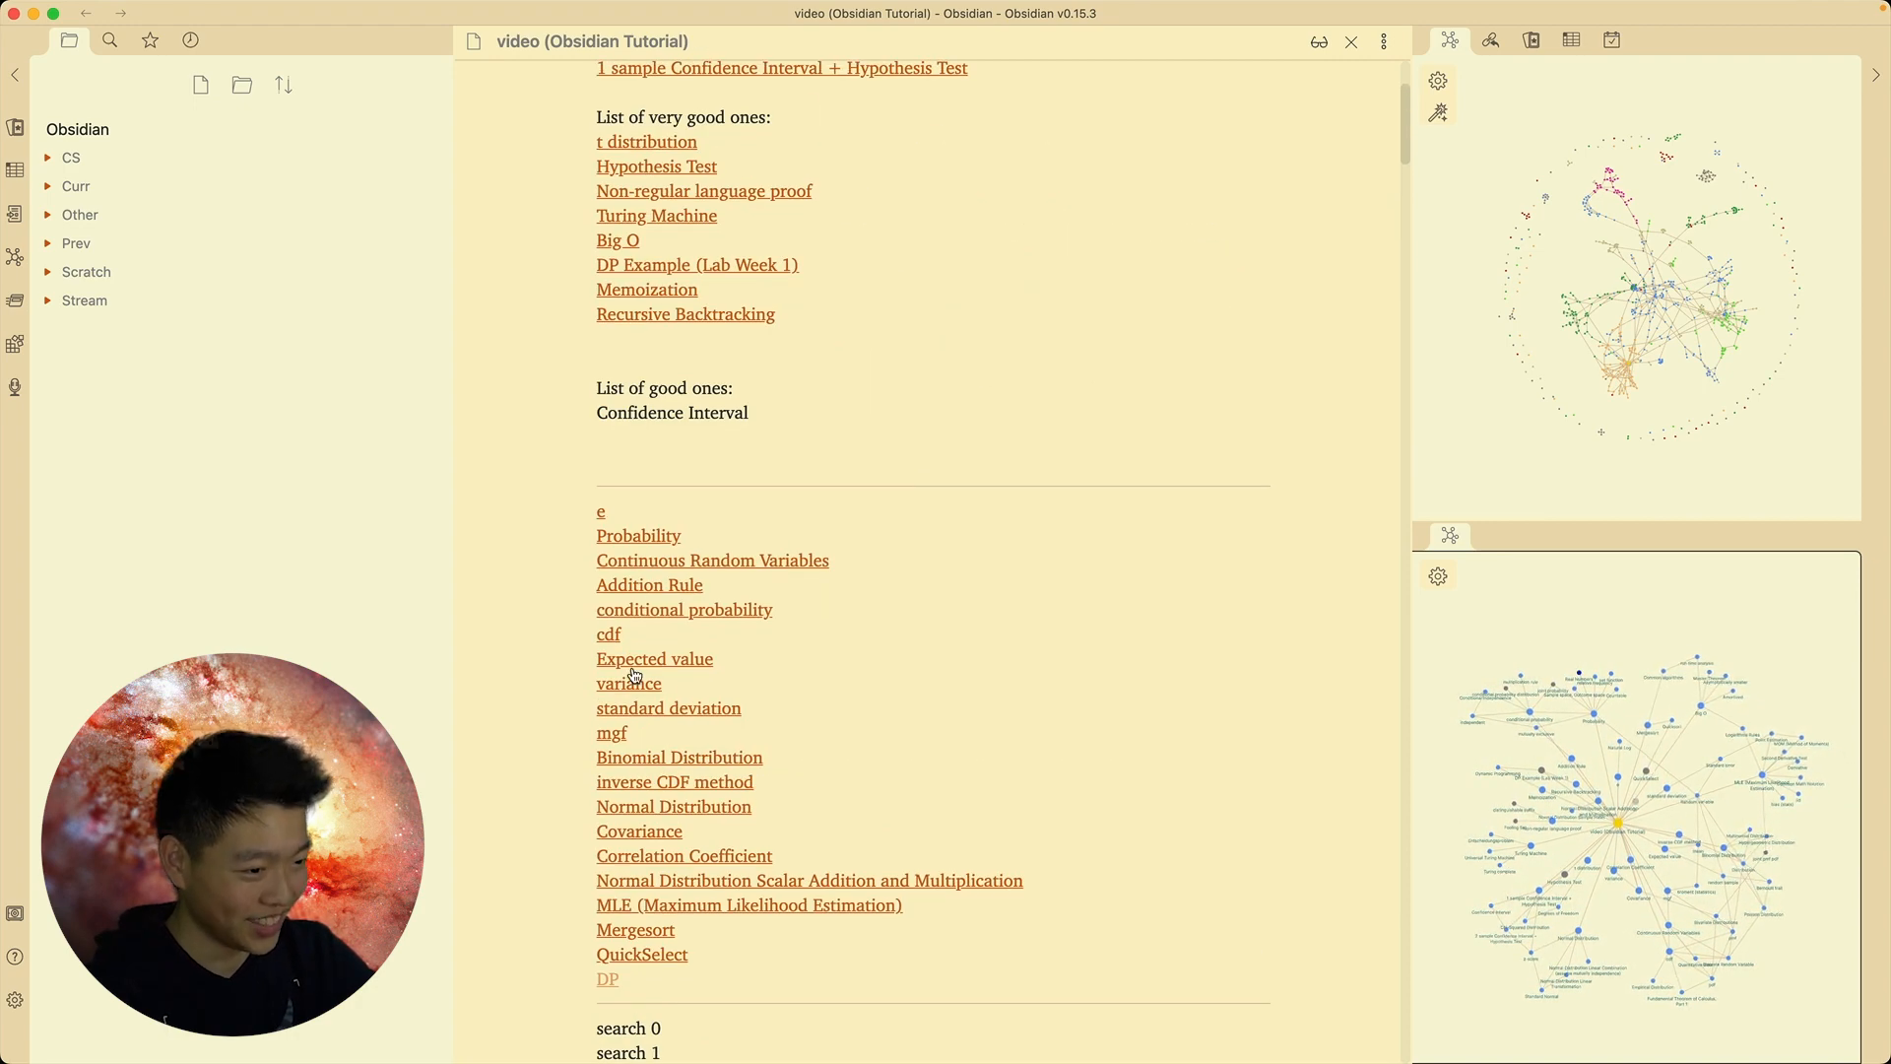
pyautogui.scroll(1, 713, 641)
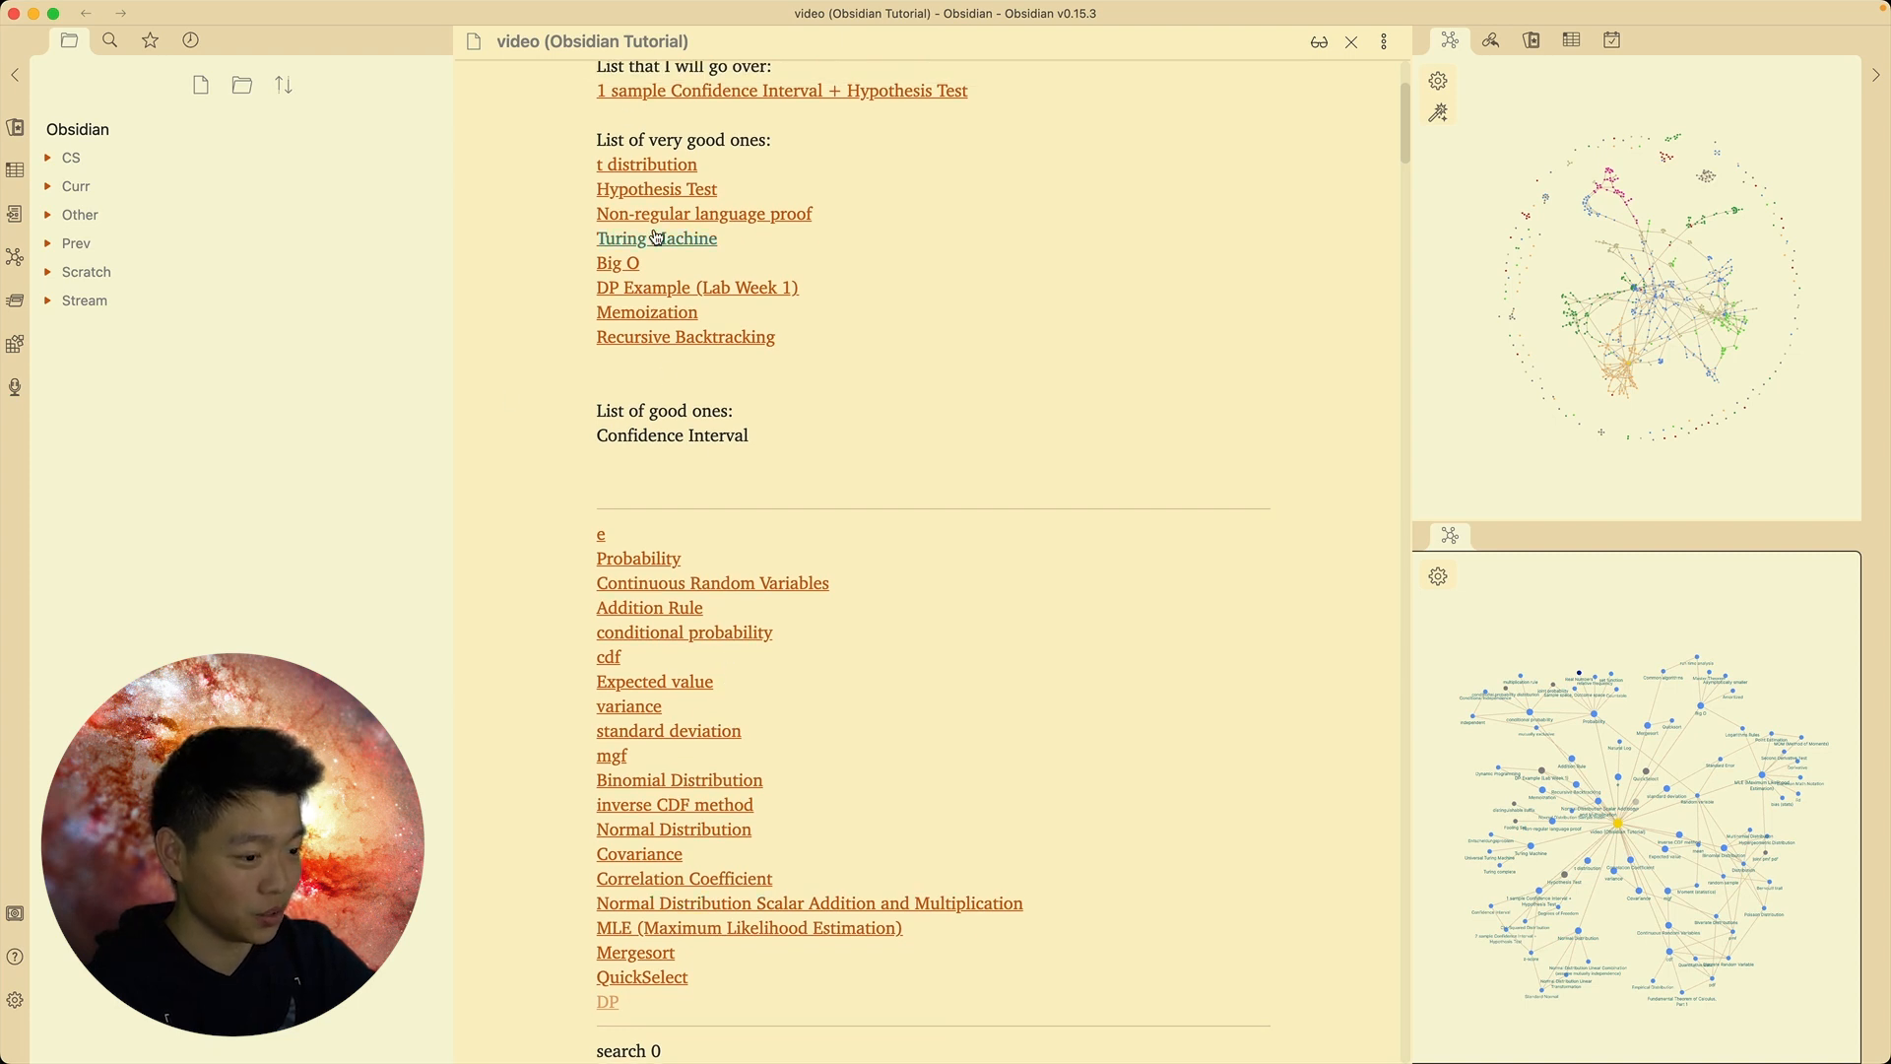
pyautogui.scroll(1, 1096, 516)
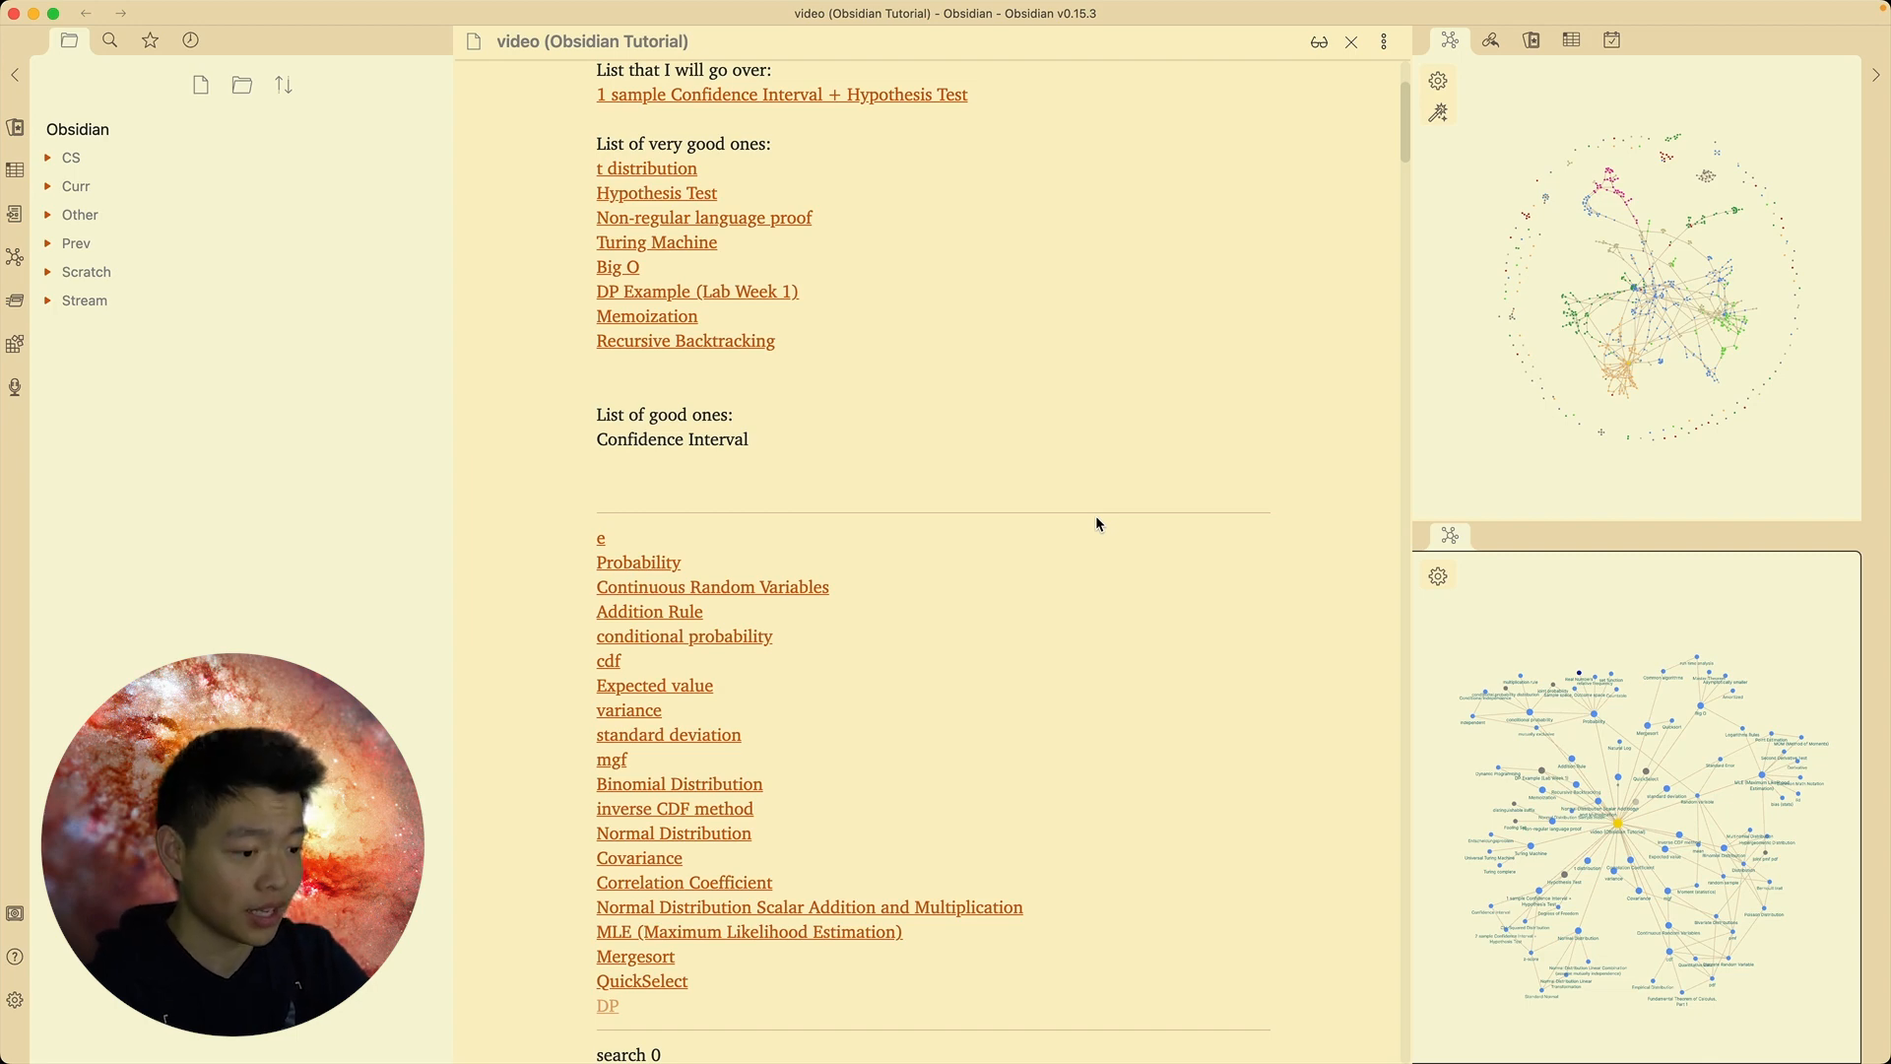
# Open the vector (C++) note in reading view and examine its definition paragraph and the code example beneath it
pyautogui.press('super+o')
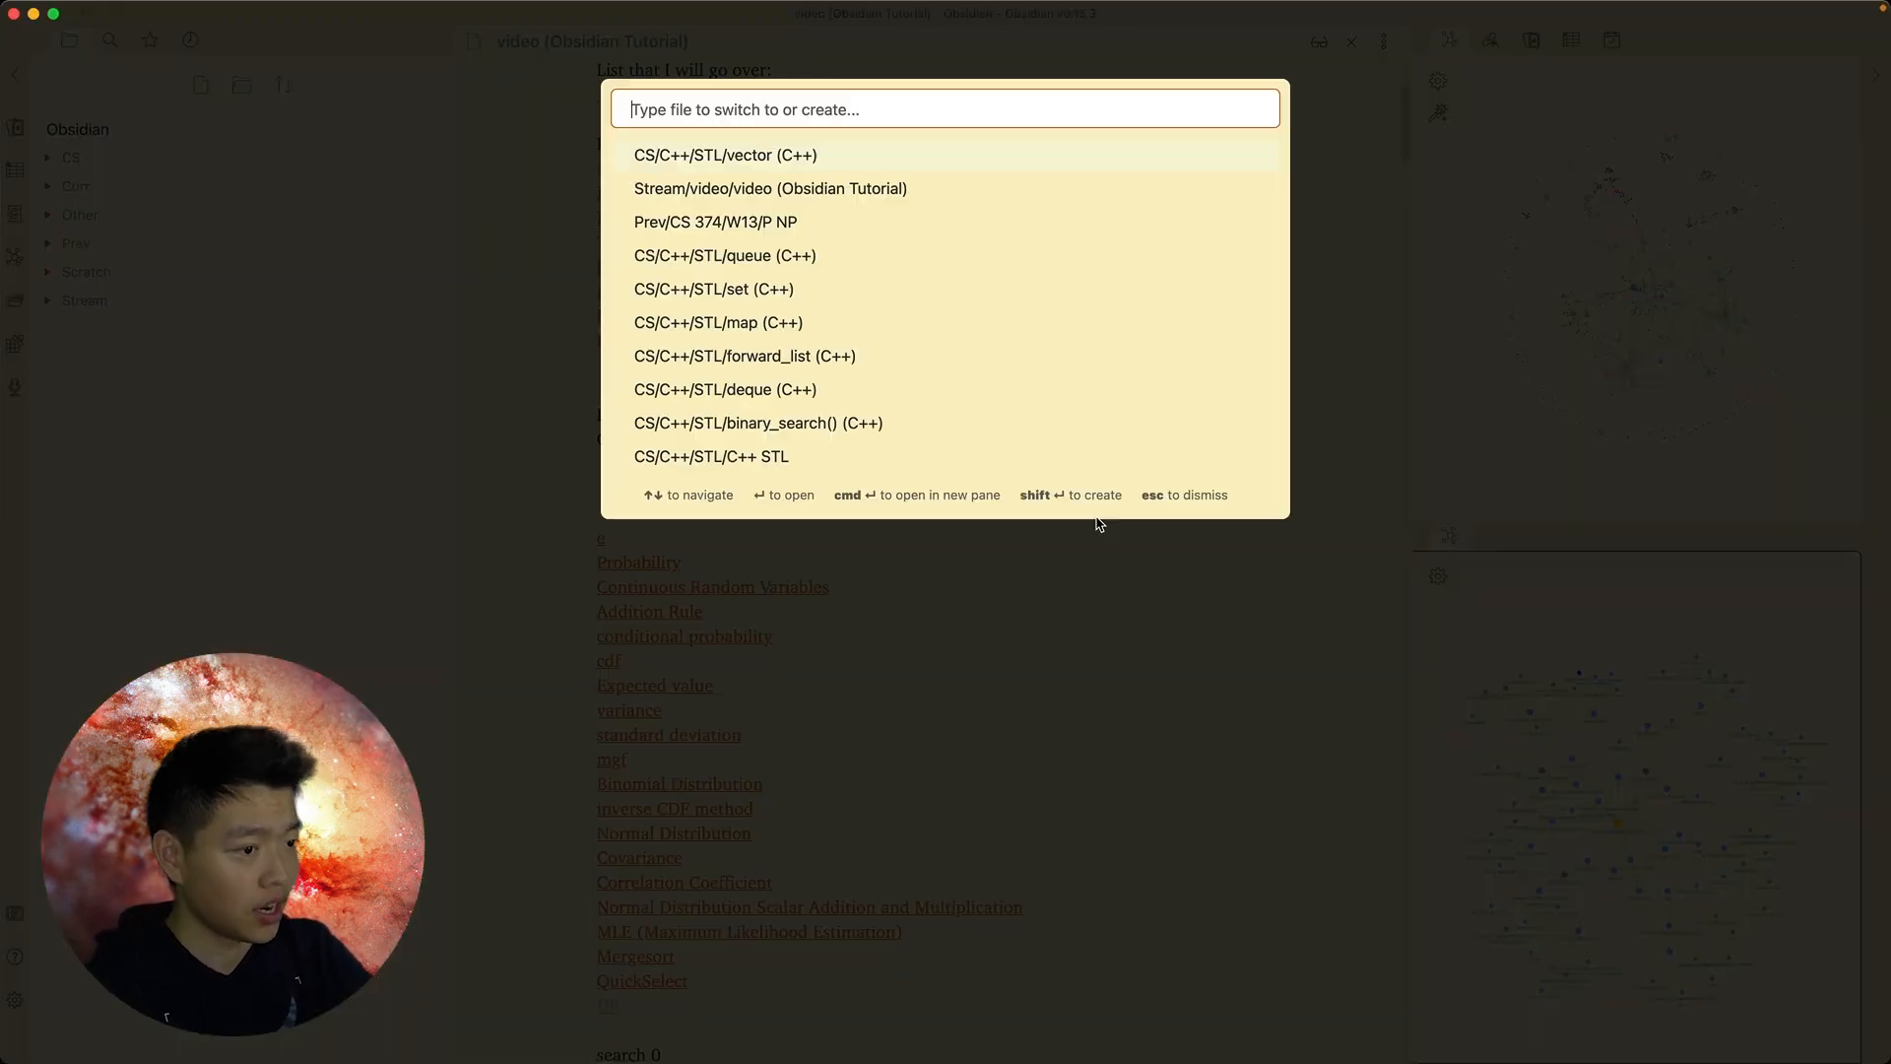
pyautogui.write('vector c++')
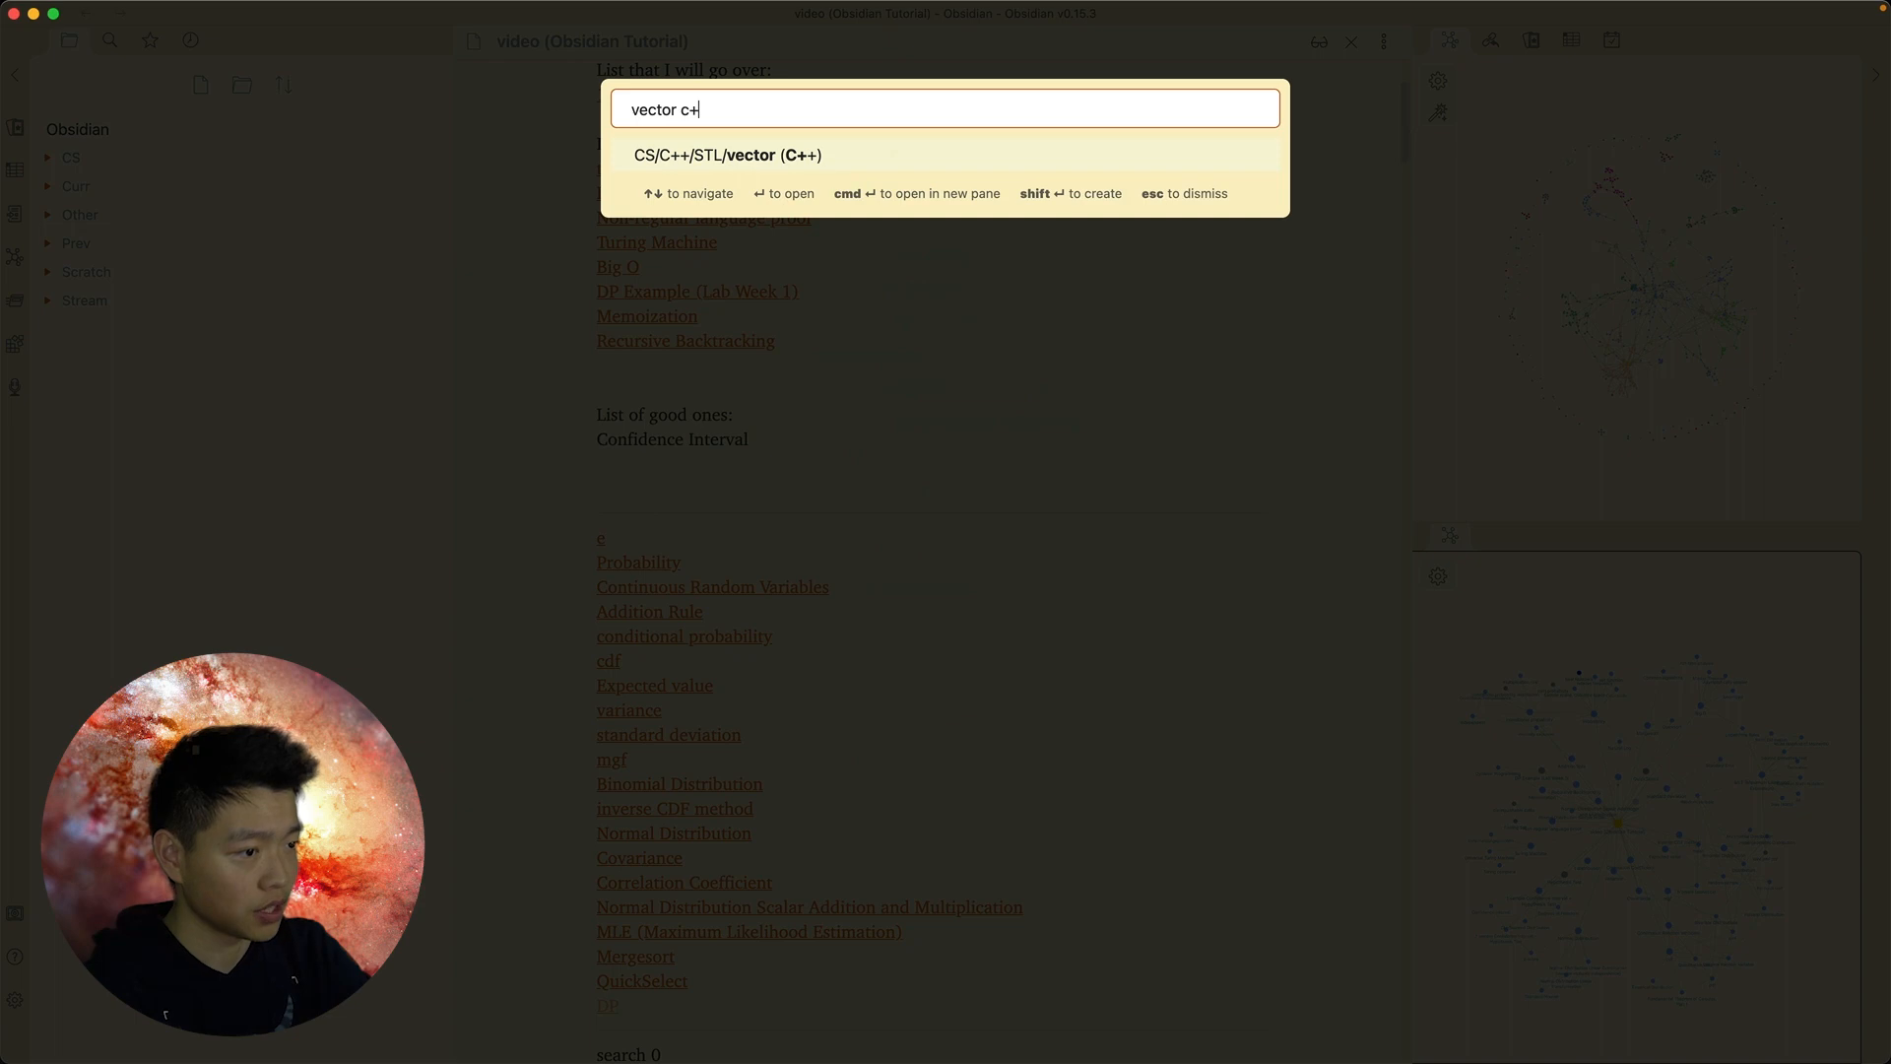
pyautogui.press('Return')
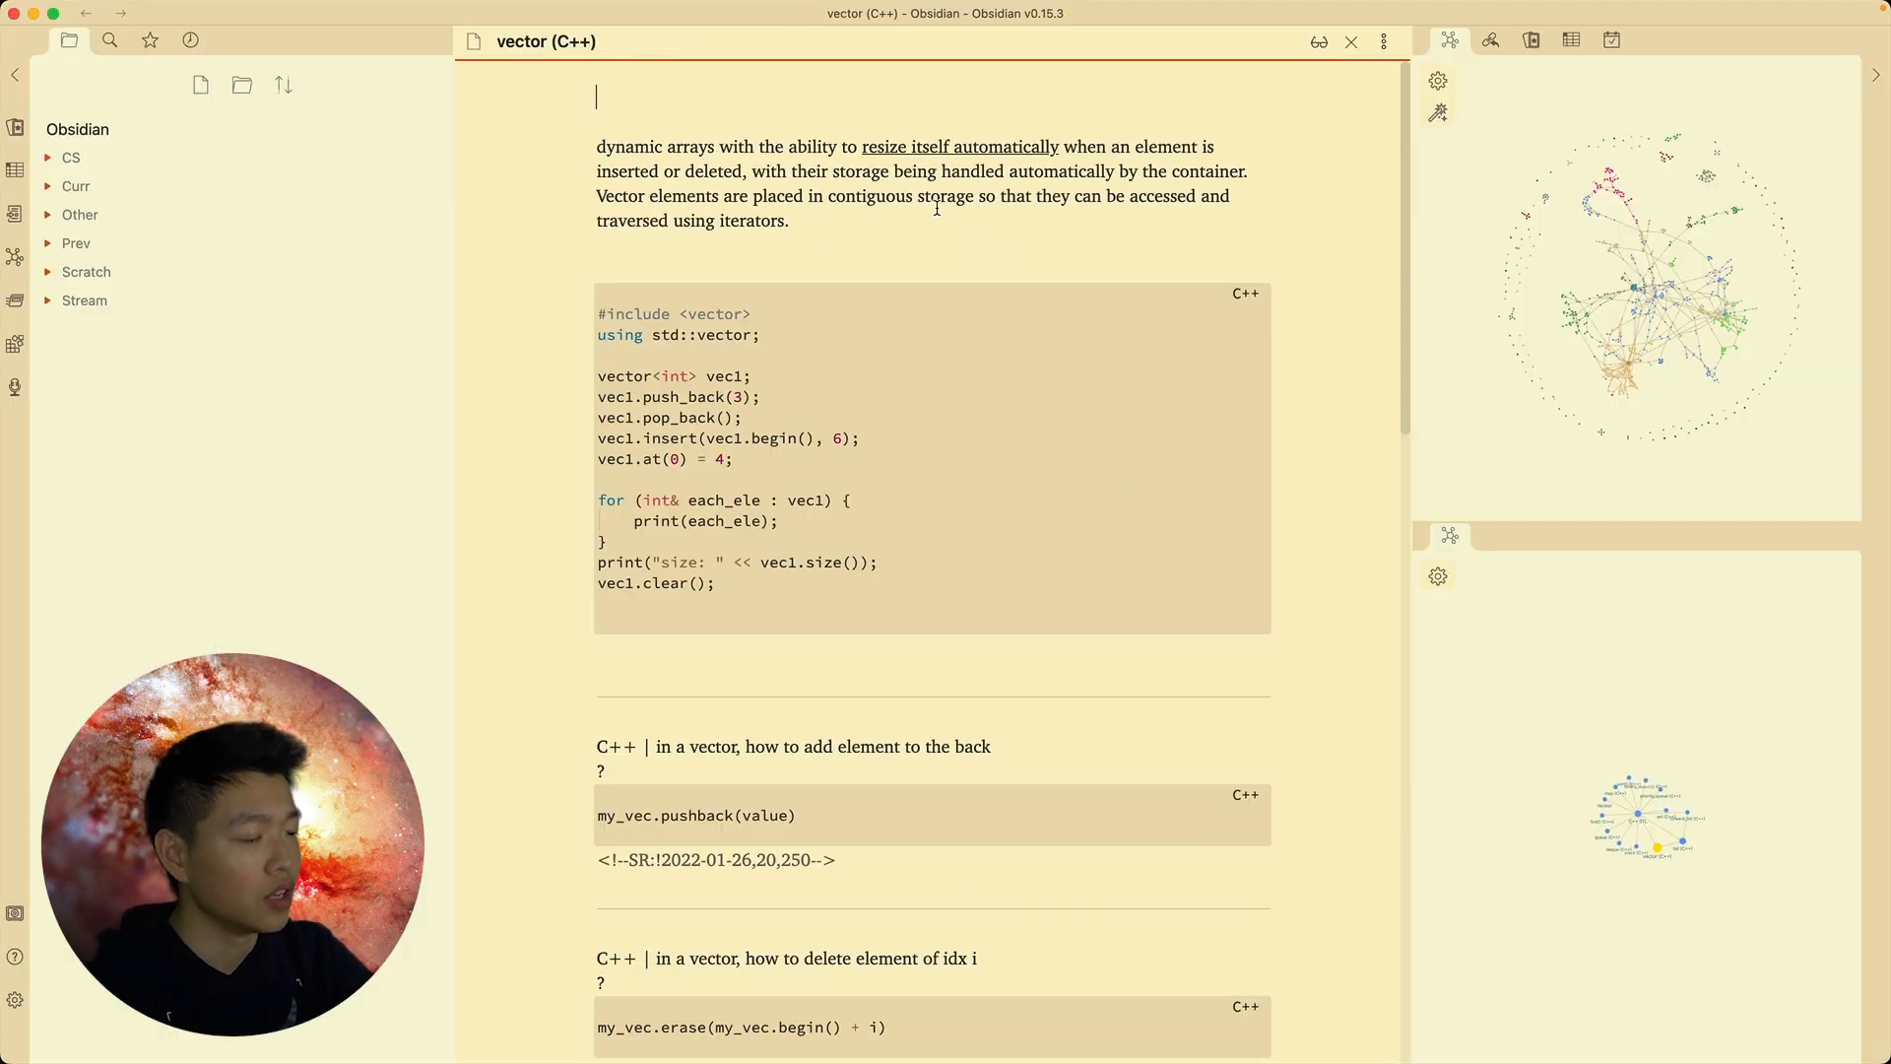
pyautogui.press('super+e')
pyautogui.moveTo(584, 107); pyautogui.dragTo(753, 203)
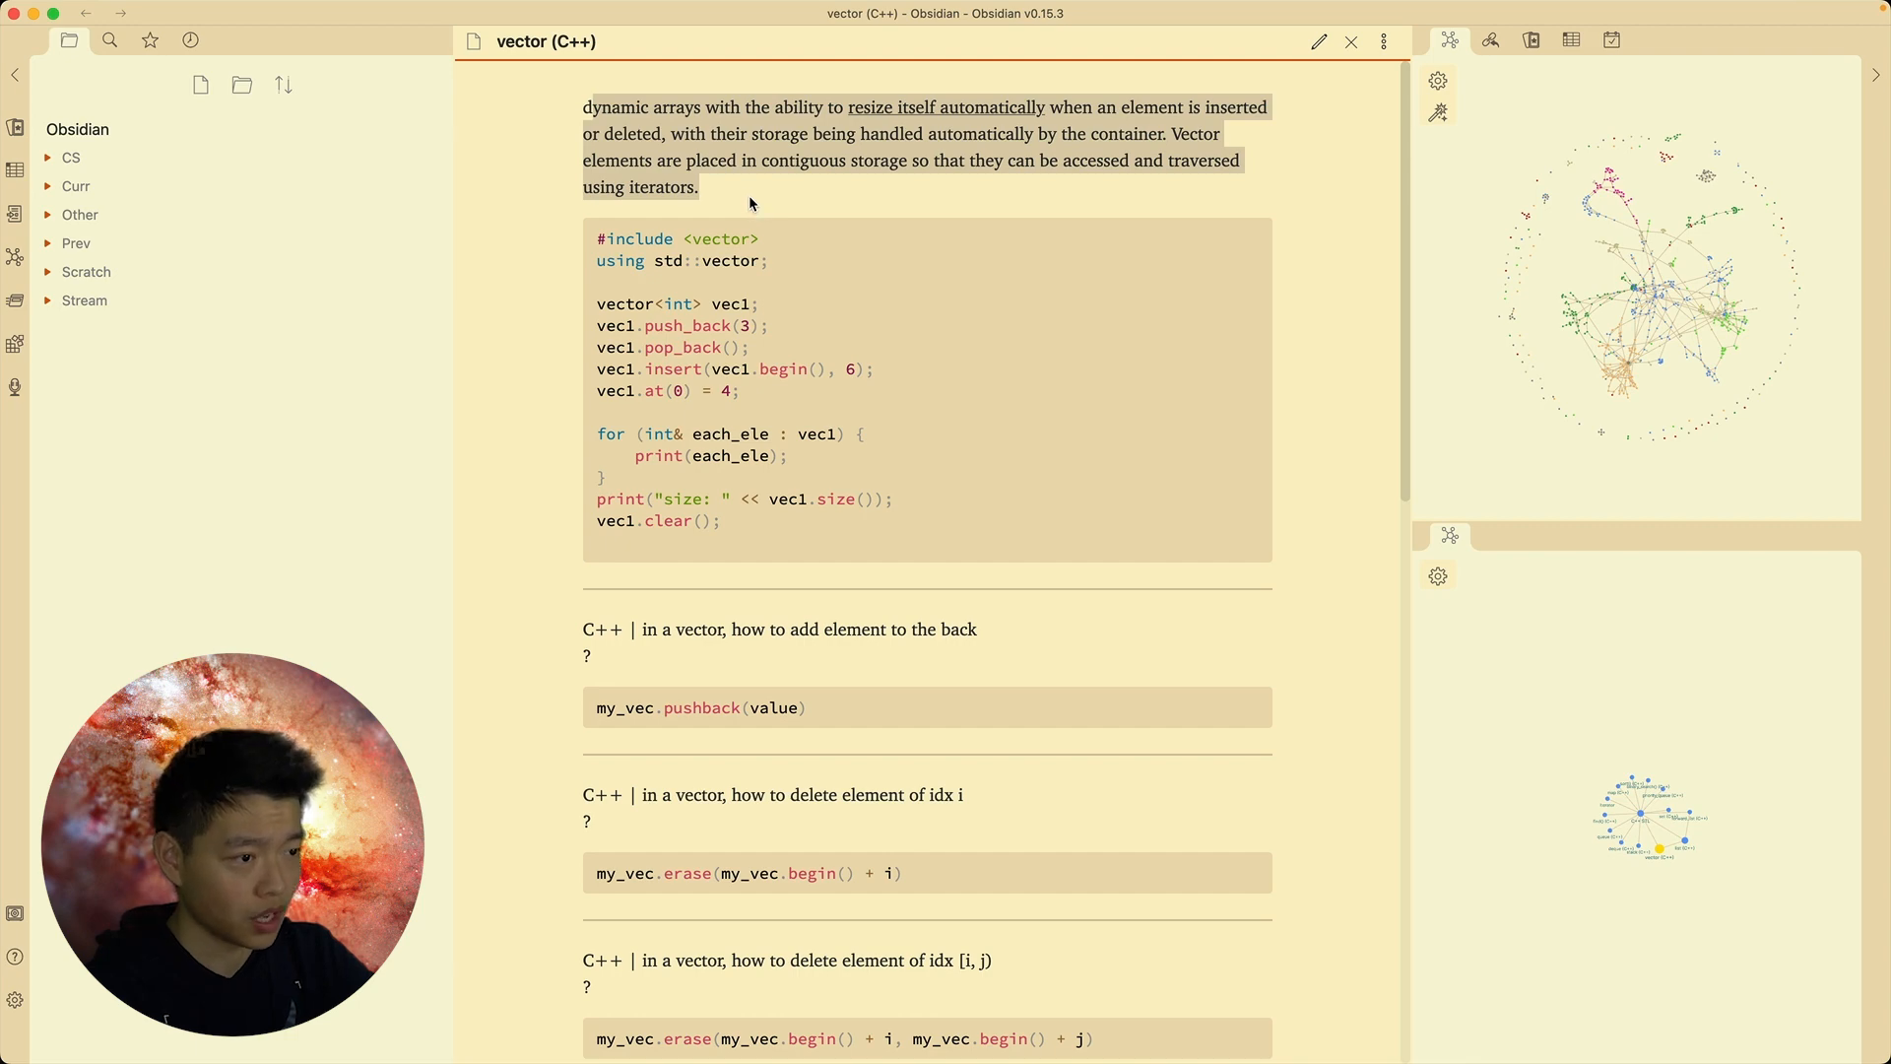
pyautogui.click(749, 195)
pyautogui.moveTo(1406, 195); pyautogui.dragTo(1391, 146)
pyautogui.moveTo(578, 109); pyautogui.dragTo(786, 526)
pyautogui.click(786, 524)
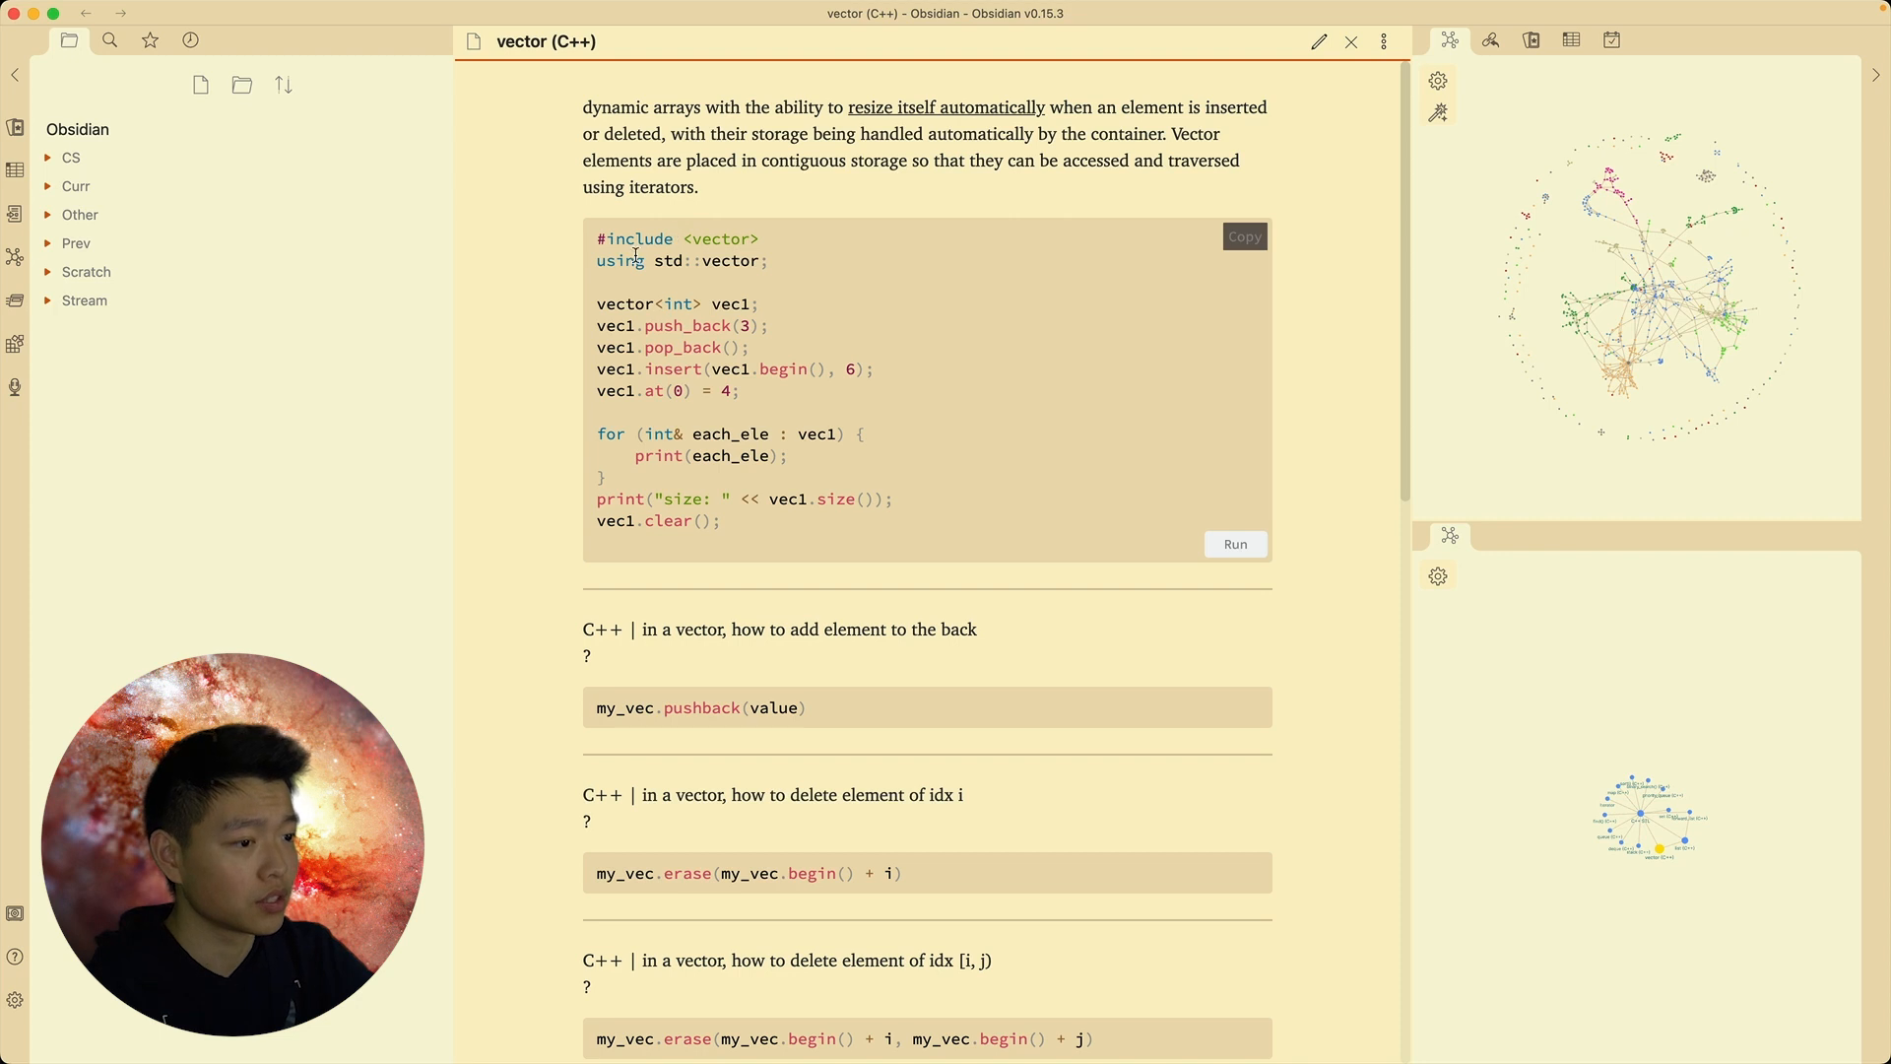
# Return the vector (C++) note to editing view and examine the Cpp code block's fences, the definition and the note title
pyautogui.press('super+e')
pyautogui.moveTo(656, 294); pyautogui.dragTo(595, 296)
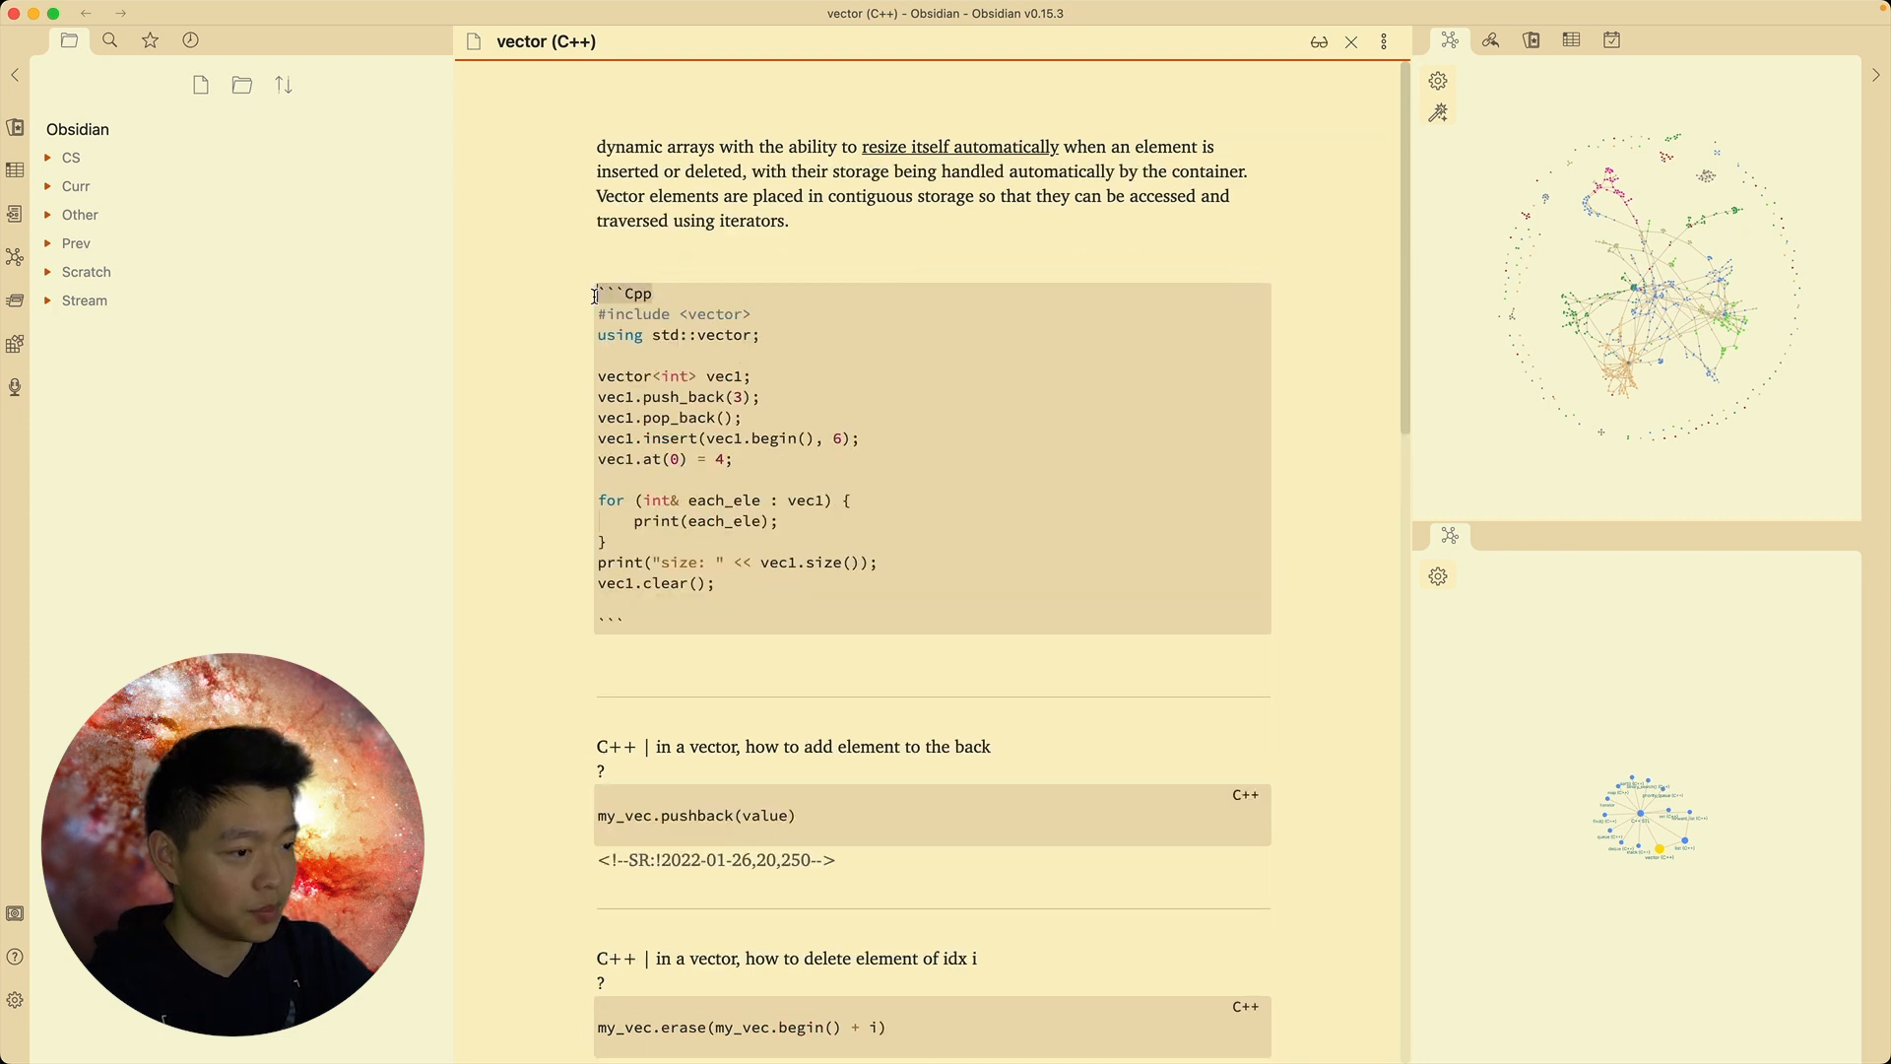
pyautogui.moveTo(758, 625); pyautogui.dragTo(502, 199)
pyautogui.click(765, 476)
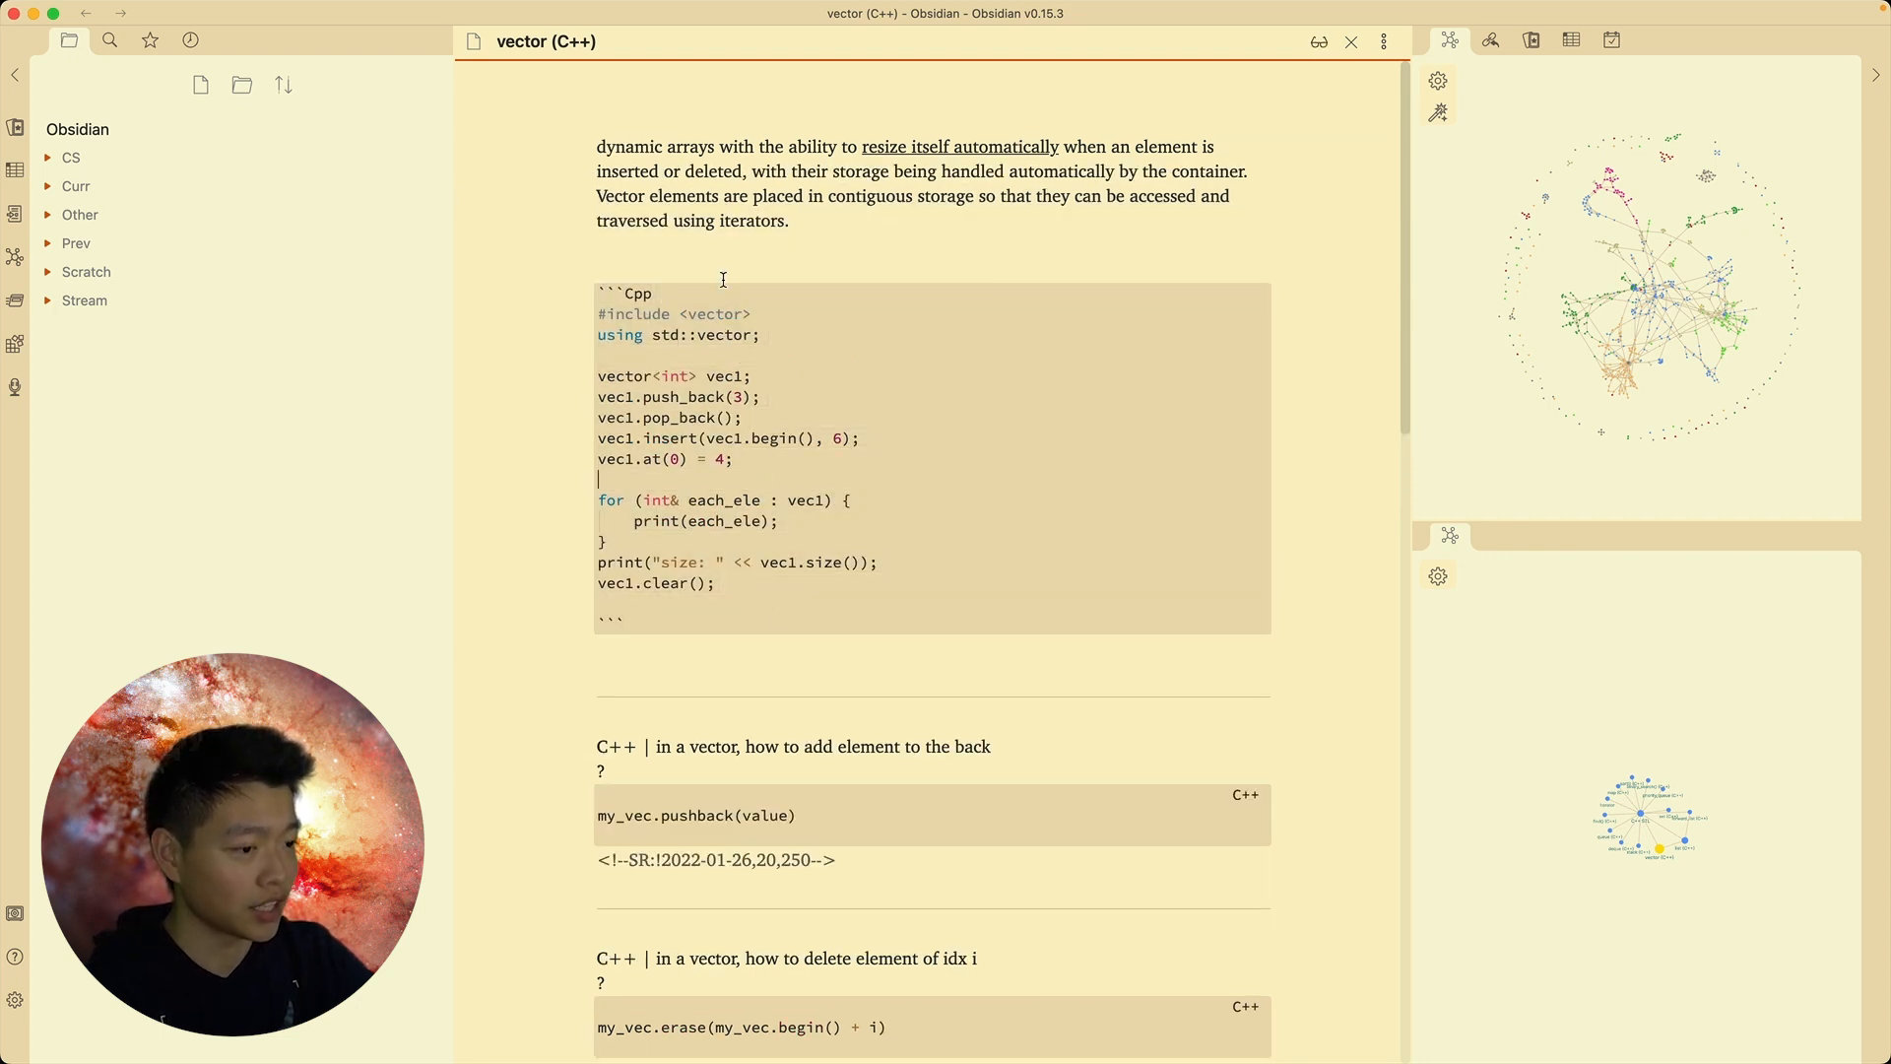
pyautogui.moveTo(578, 262); pyautogui.dragTo(648, 35)
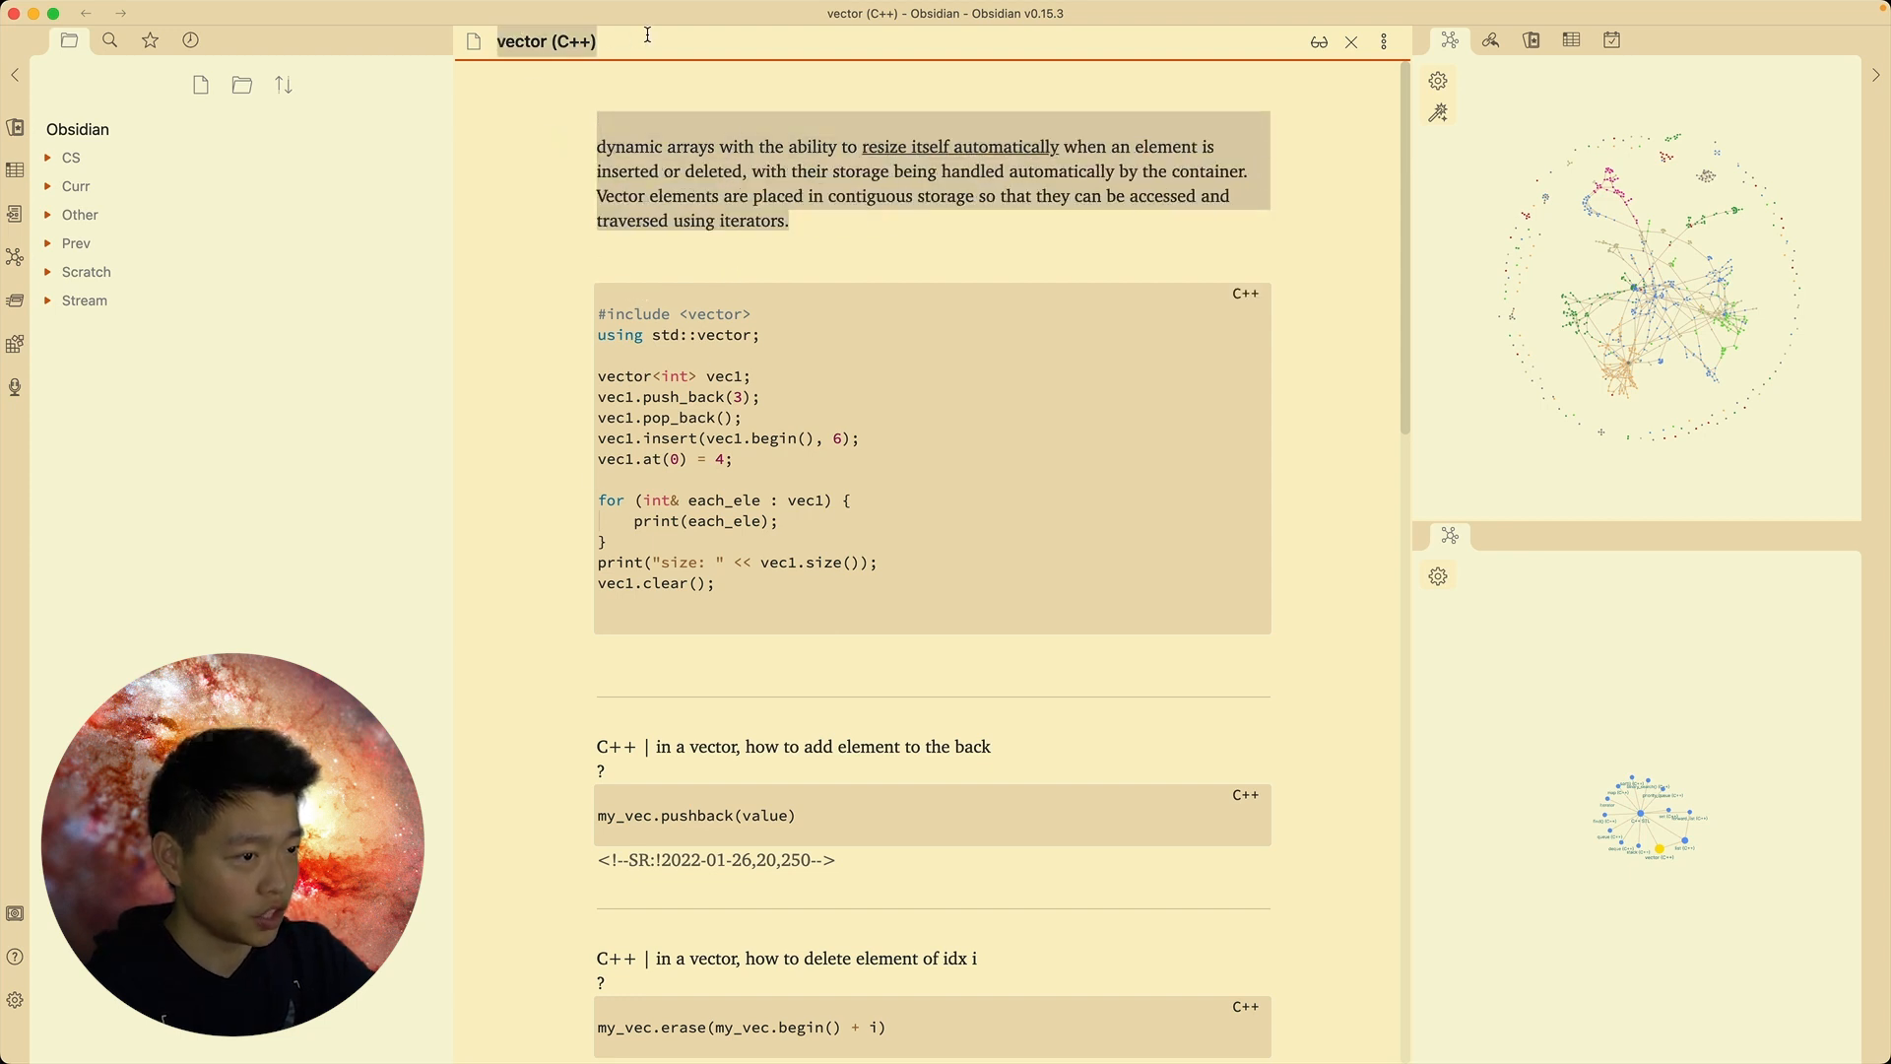
pyautogui.moveTo(827, 233); pyautogui.dragTo(668, 124)
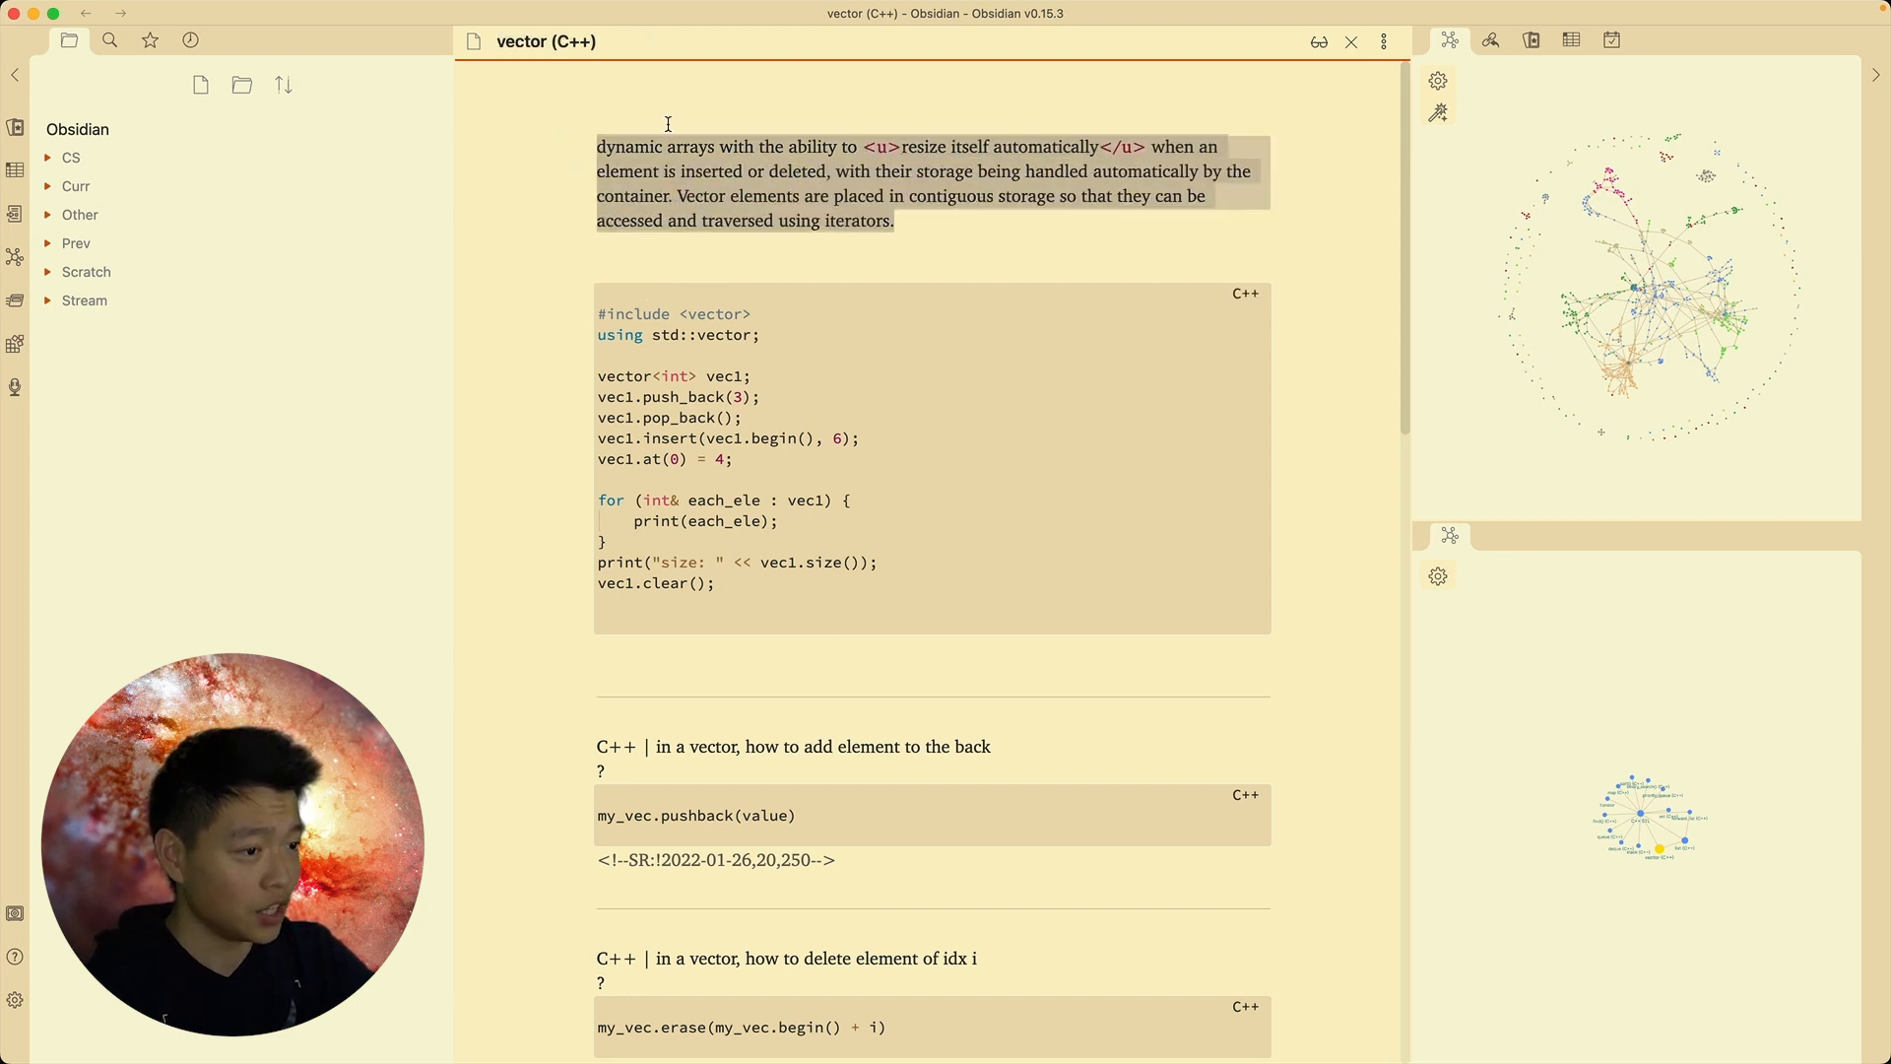
pyautogui.scroll(-1, 903, 211)
pyautogui.click(903, 211)
pyautogui.moveTo(808, 643); pyautogui.dragTo(555, 117)
pyautogui.click(477, 621)
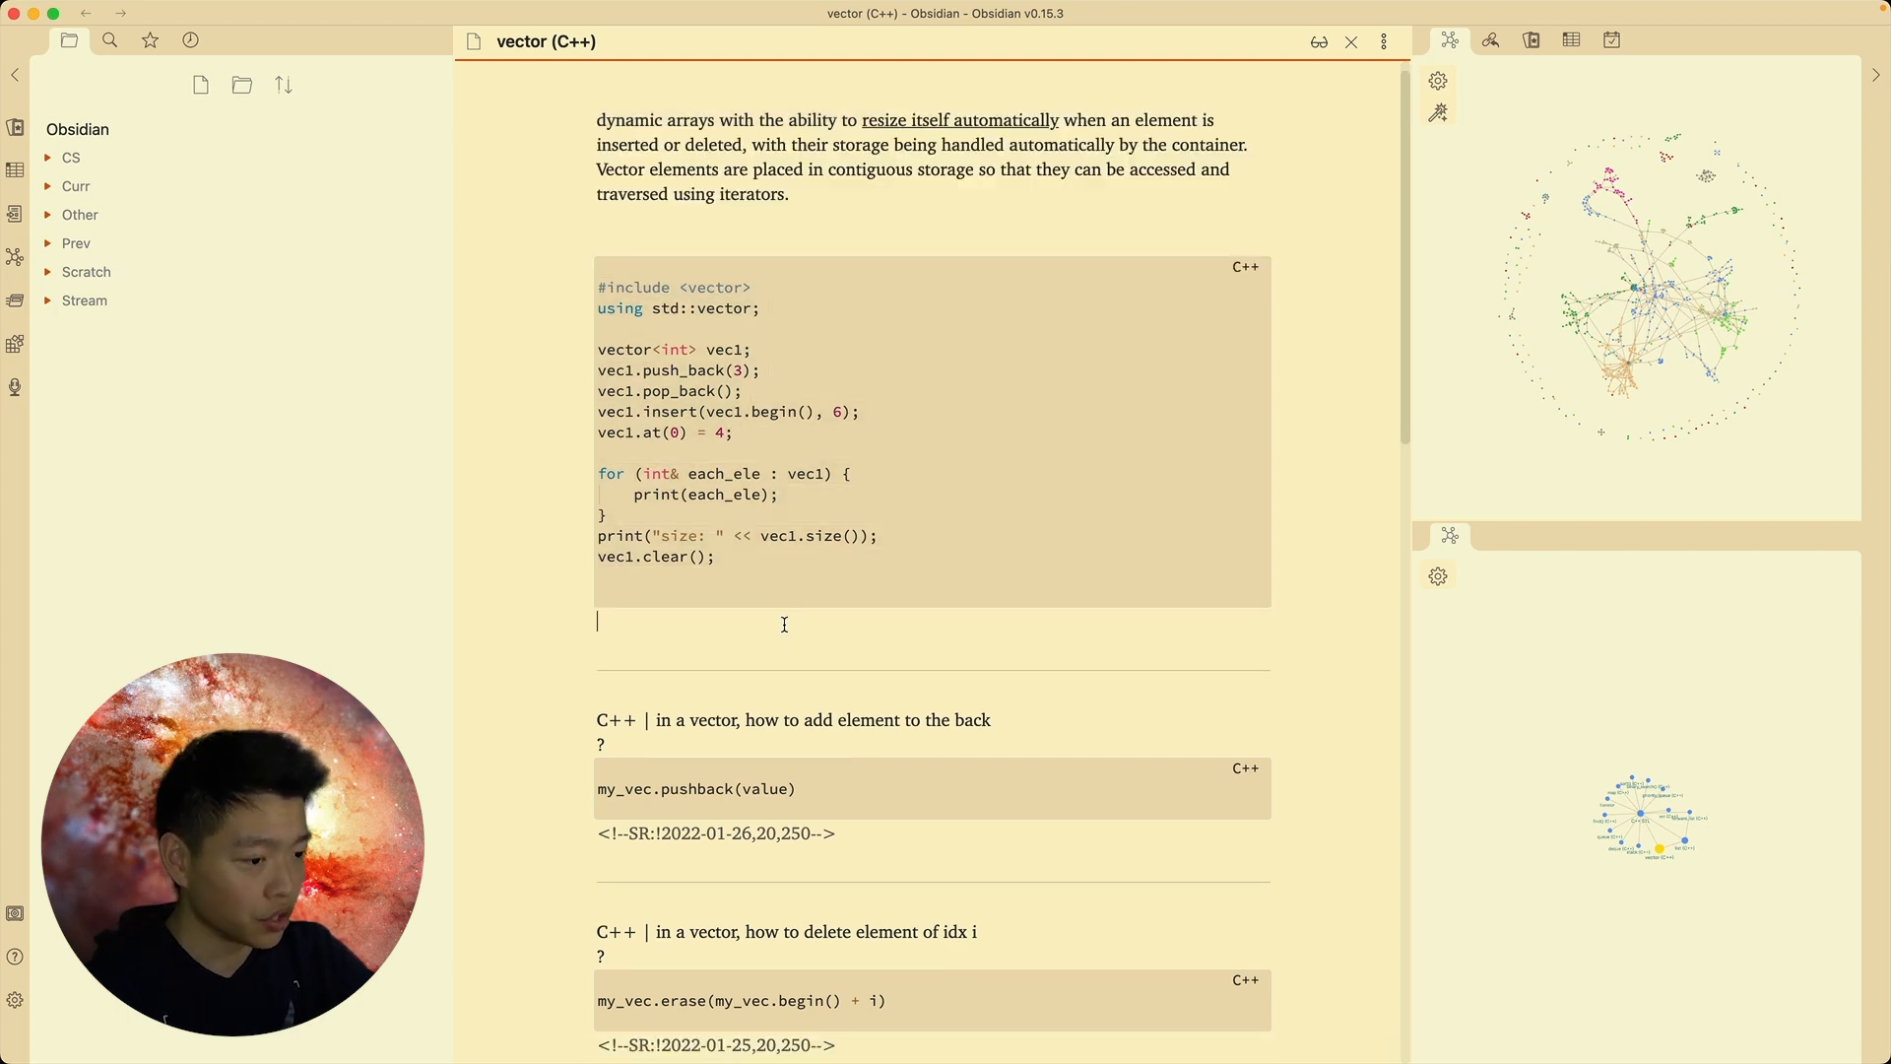
# Retype the divider above the first flashcard on the blank line before it and delete the old divider
pyautogui.scroll(-3, 729, 422)
pyautogui.click(657, 344)
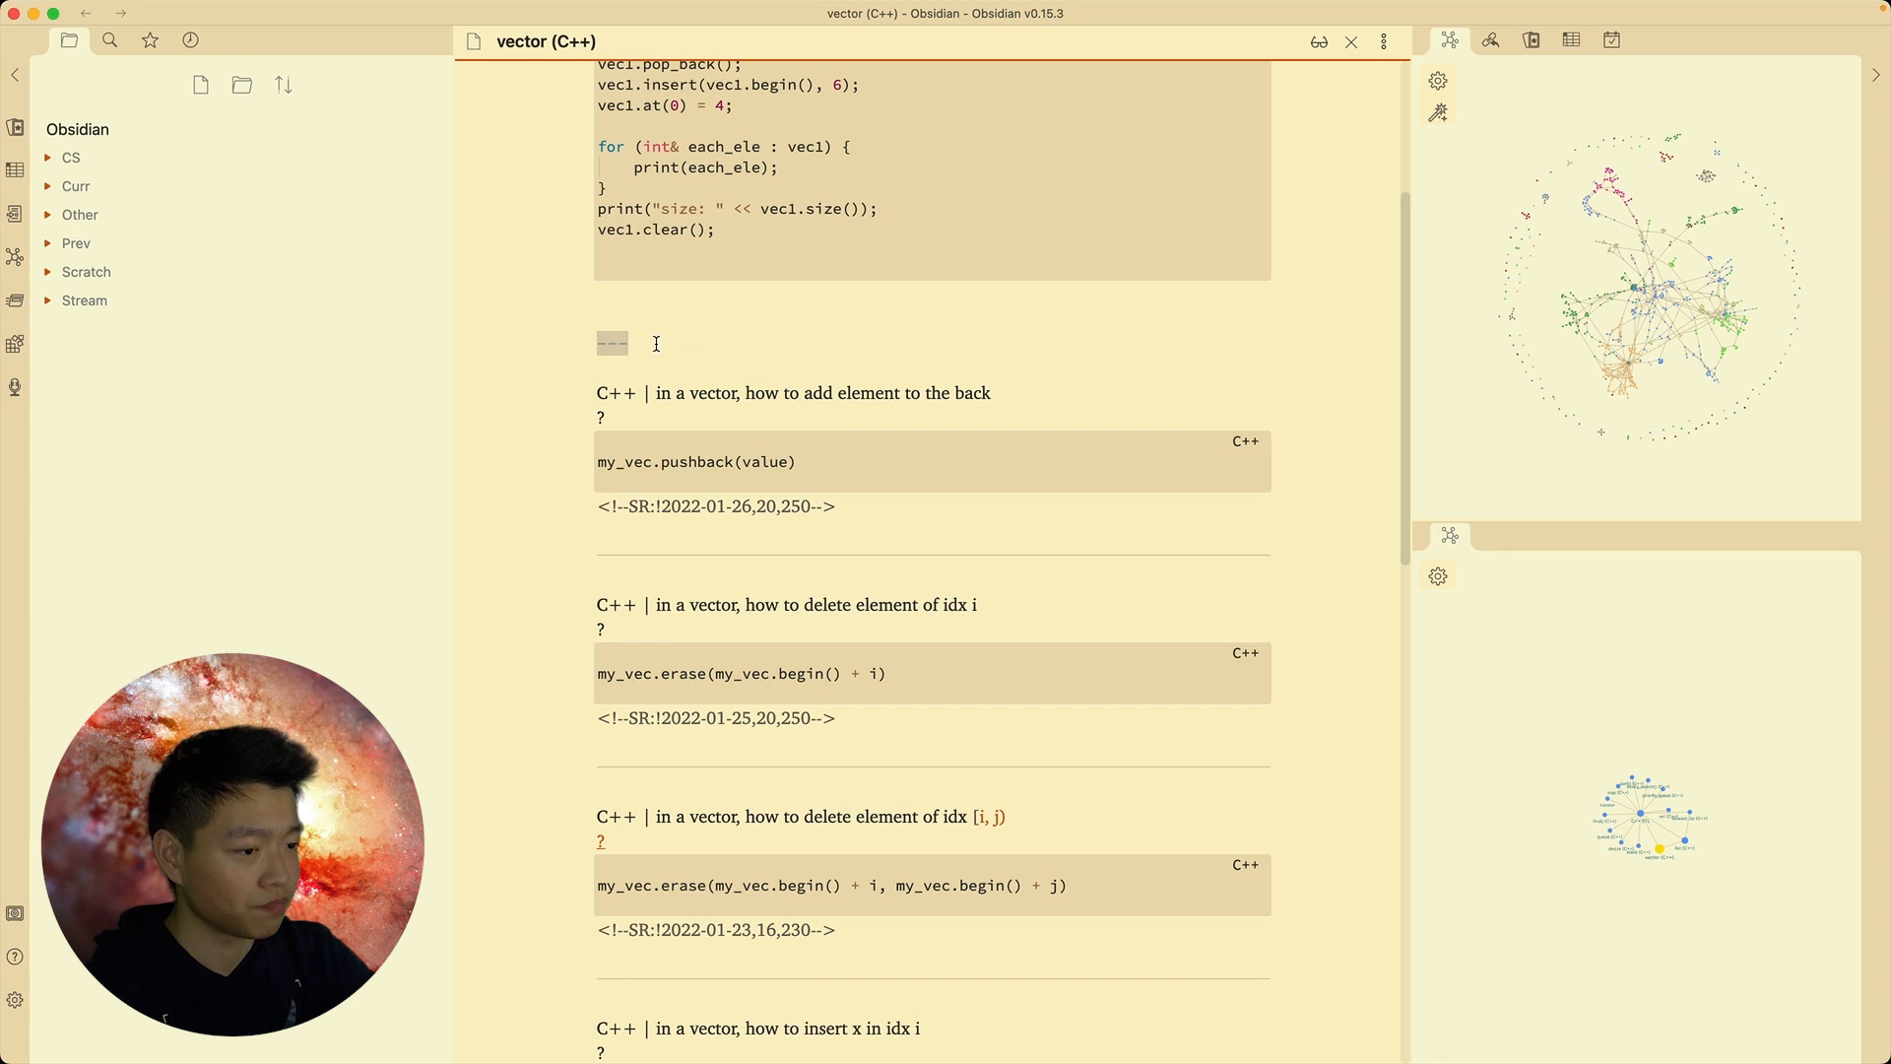
pyautogui.click(643, 318)
pyautogui.write('___')
pyautogui.press('BackSpace')
pyautogui.press('BackSpace')
pyautogui.press('BackSpace')
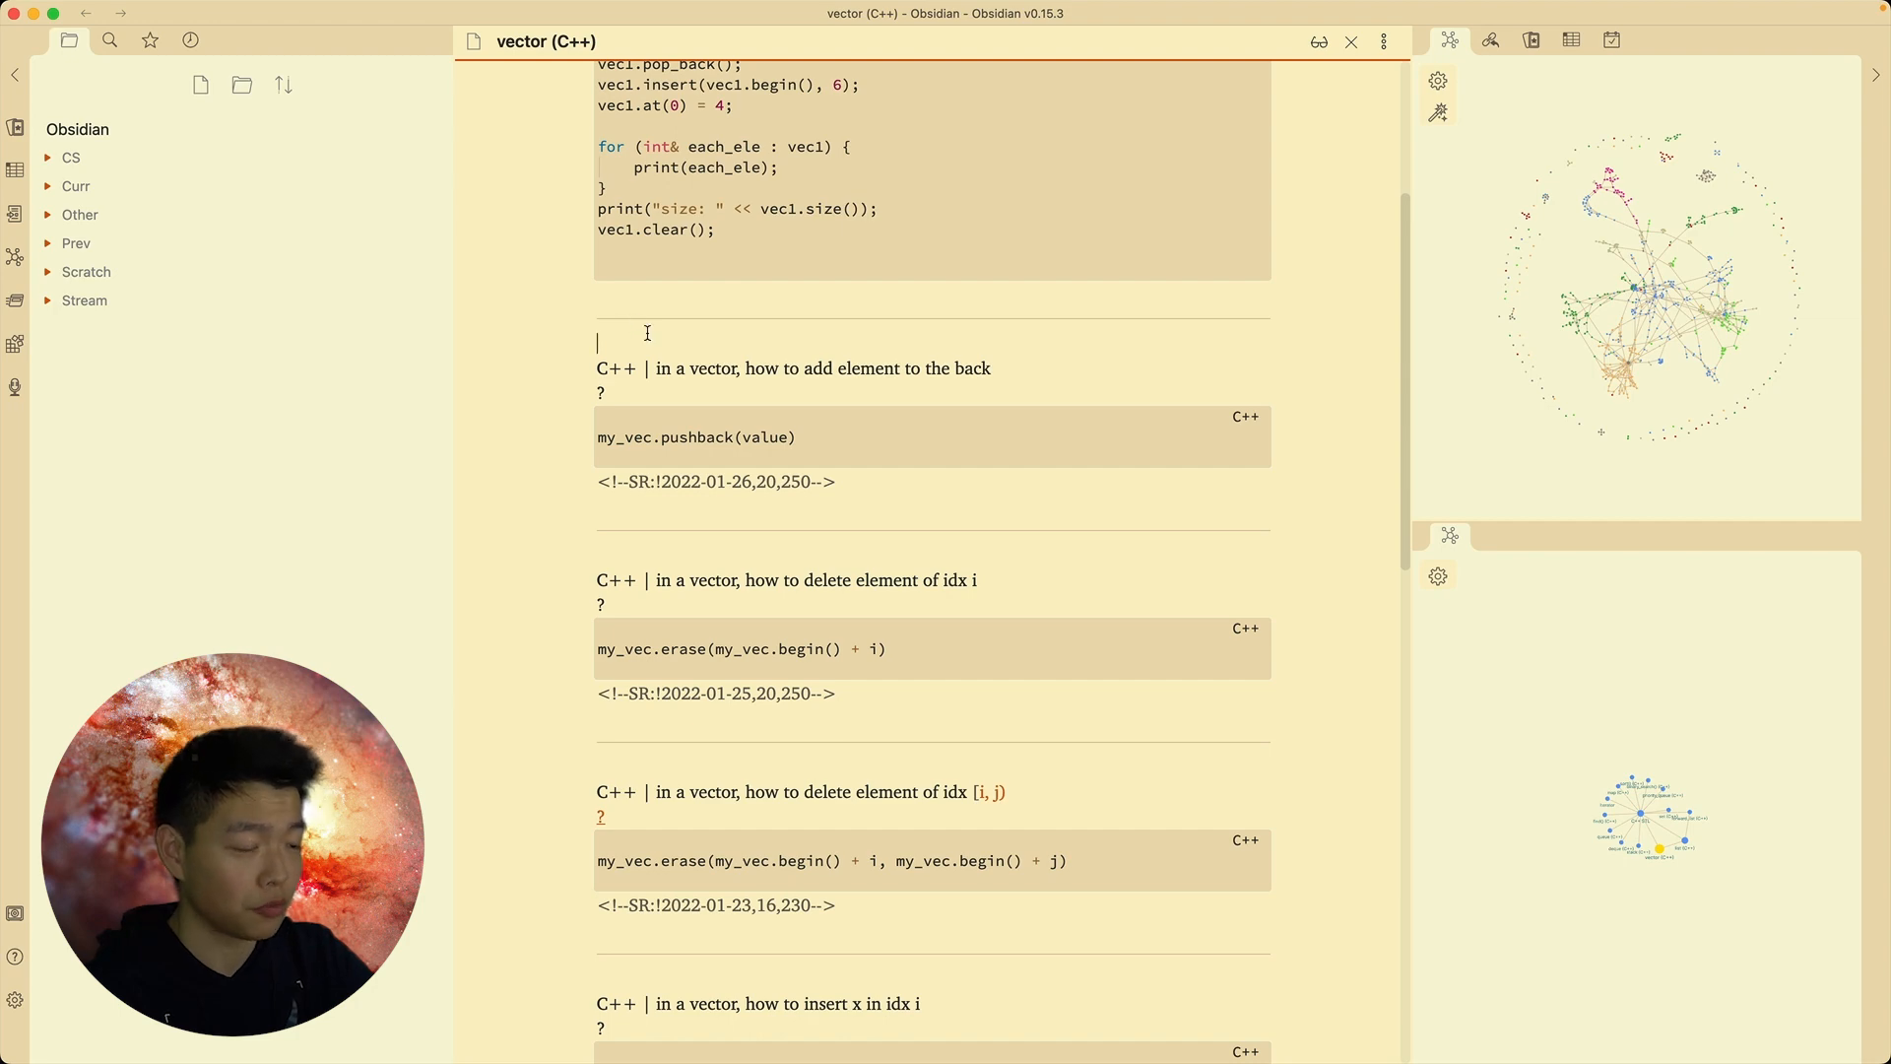
# Examine the C++ vector flashcards down to the #review tag, focusing on the card about adding an element to the back
pyautogui.scroll(-10, 649, 333)
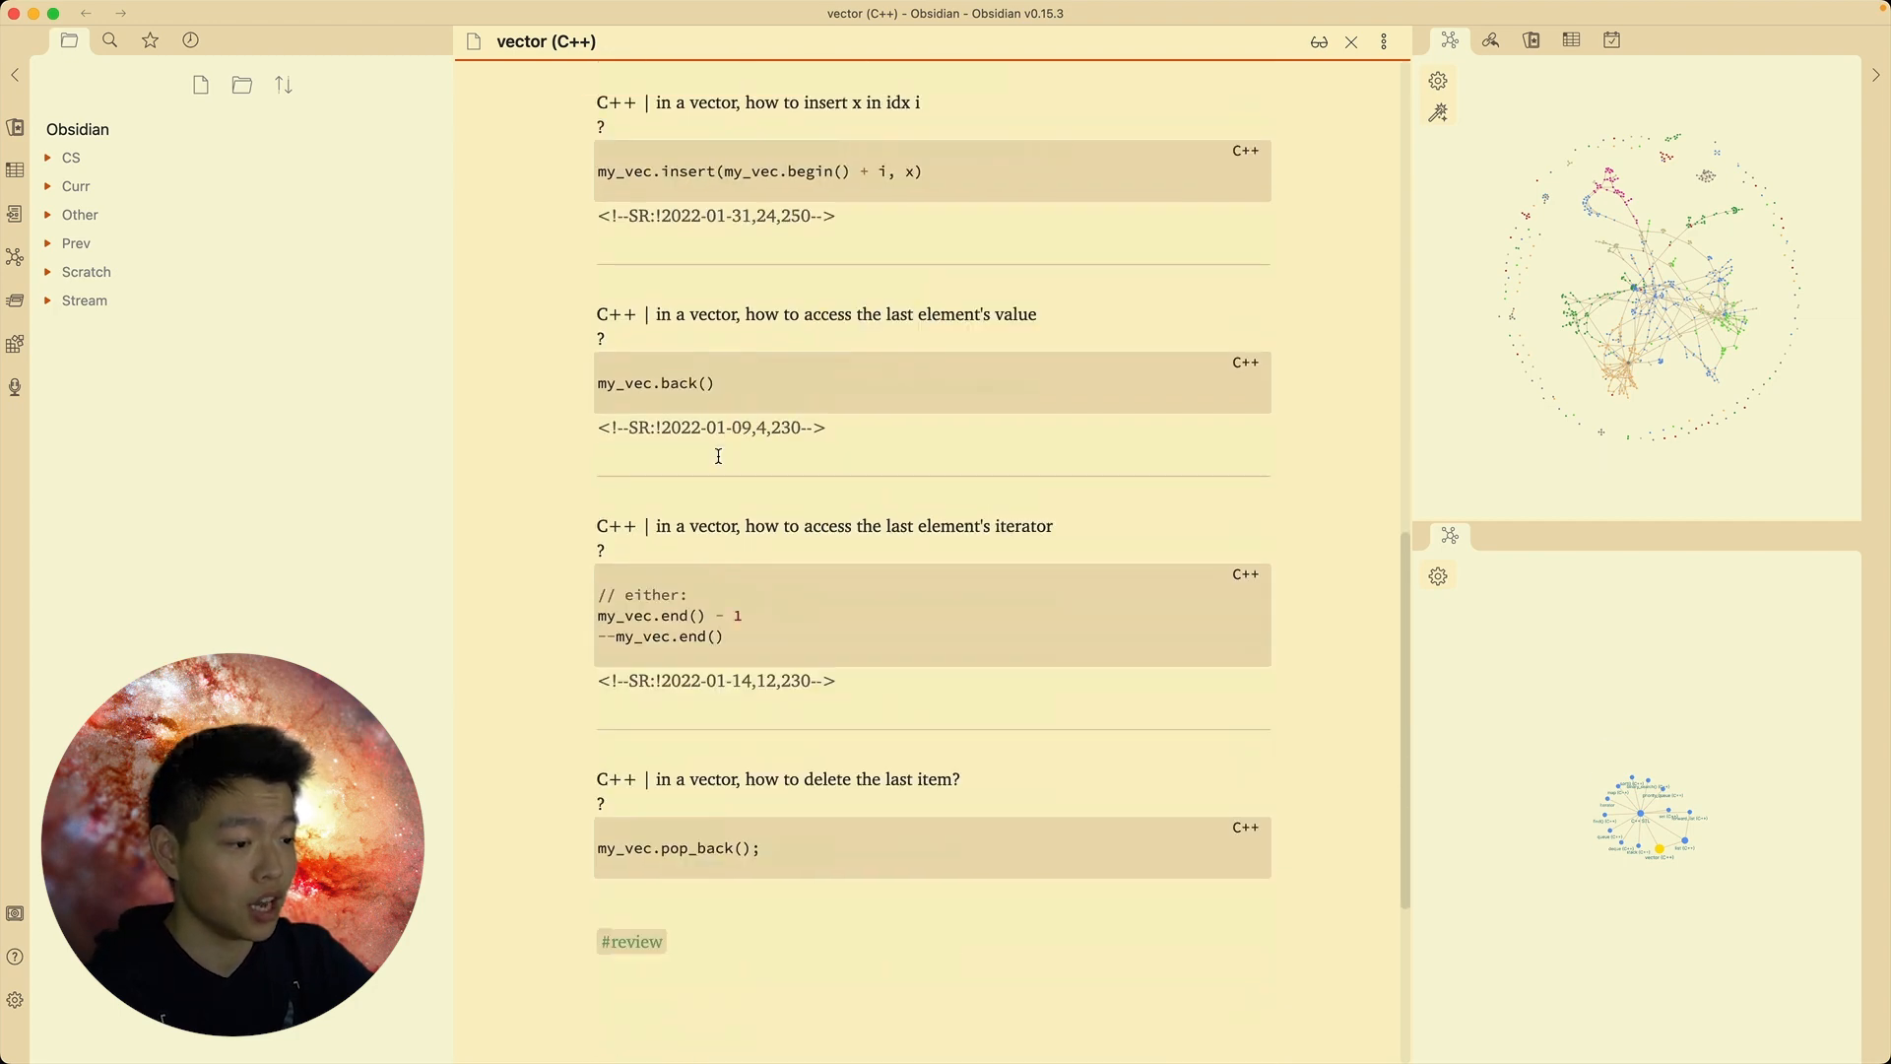
pyautogui.scroll(2, 680, 375)
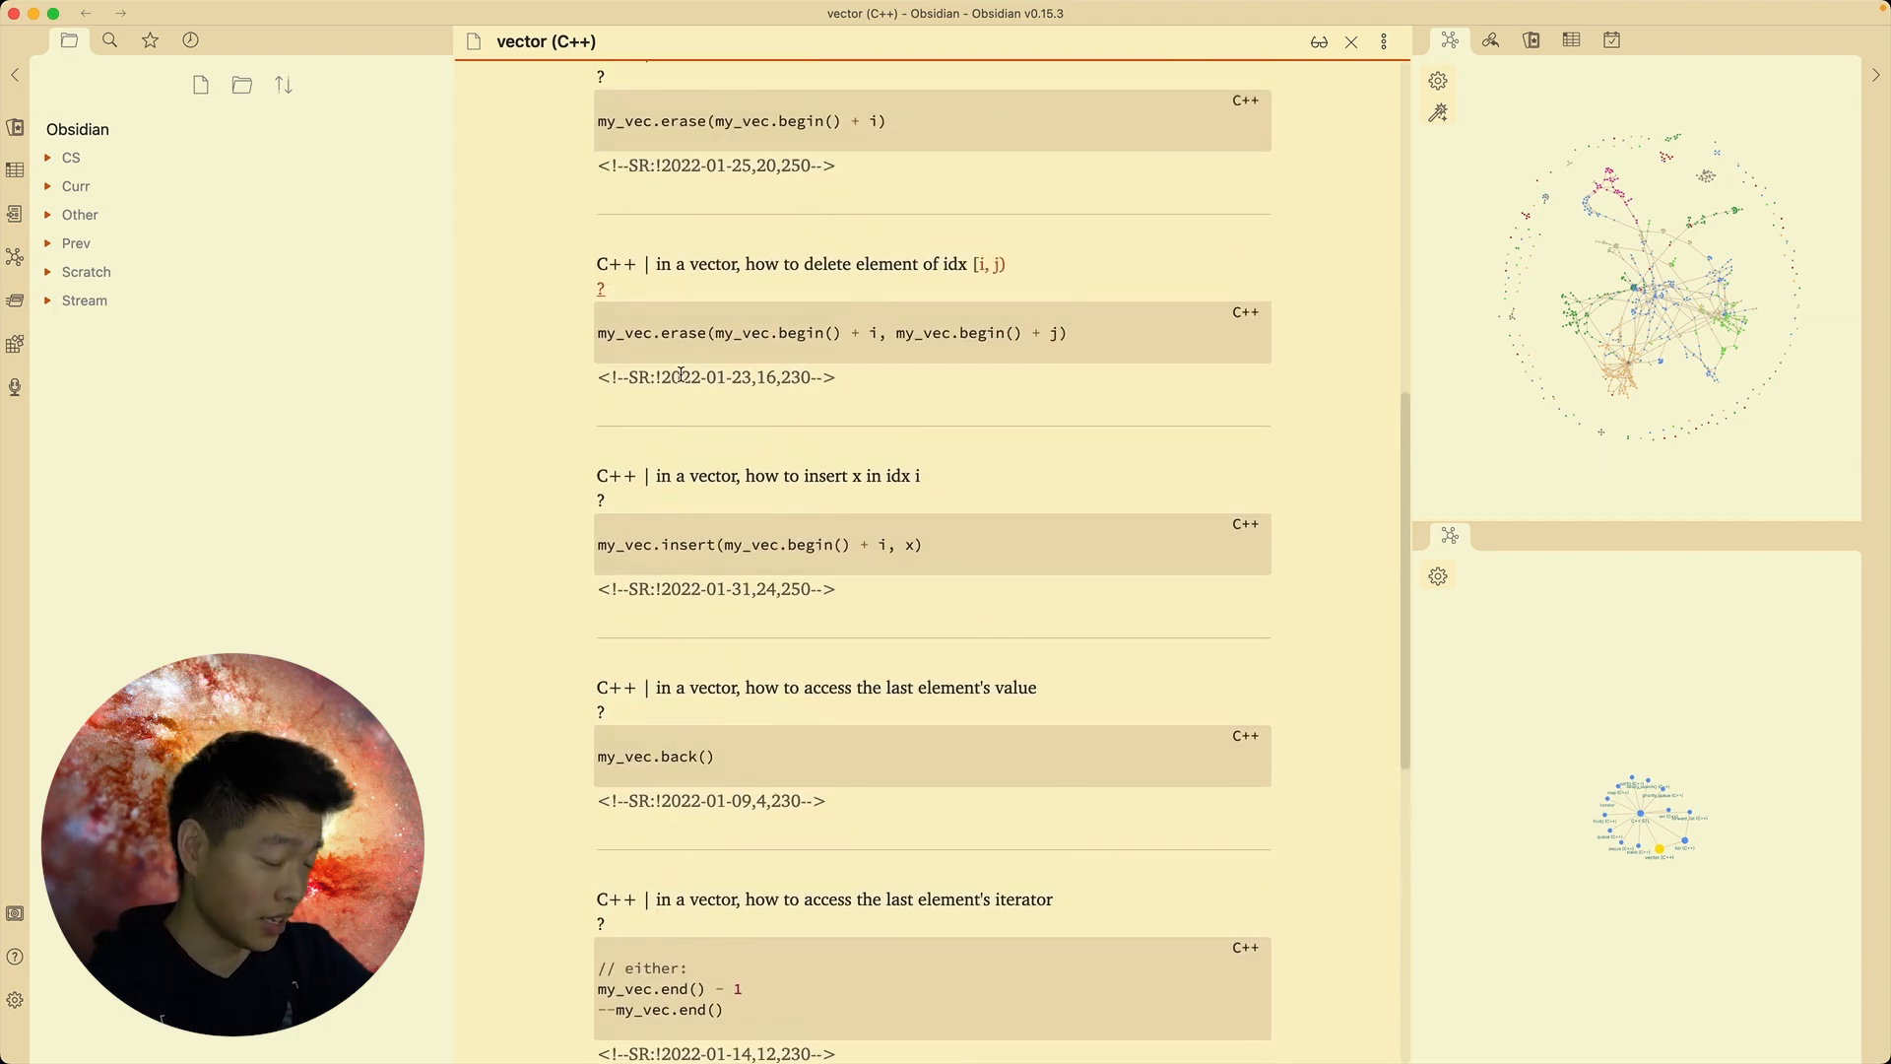
pyautogui.scroll(4, 709, 366)
pyautogui.scroll(3, 710, 366)
pyautogui.moveTo(592, 406); pyautogui.dragTo(570, 252)
pyautogui.click(737, 408)
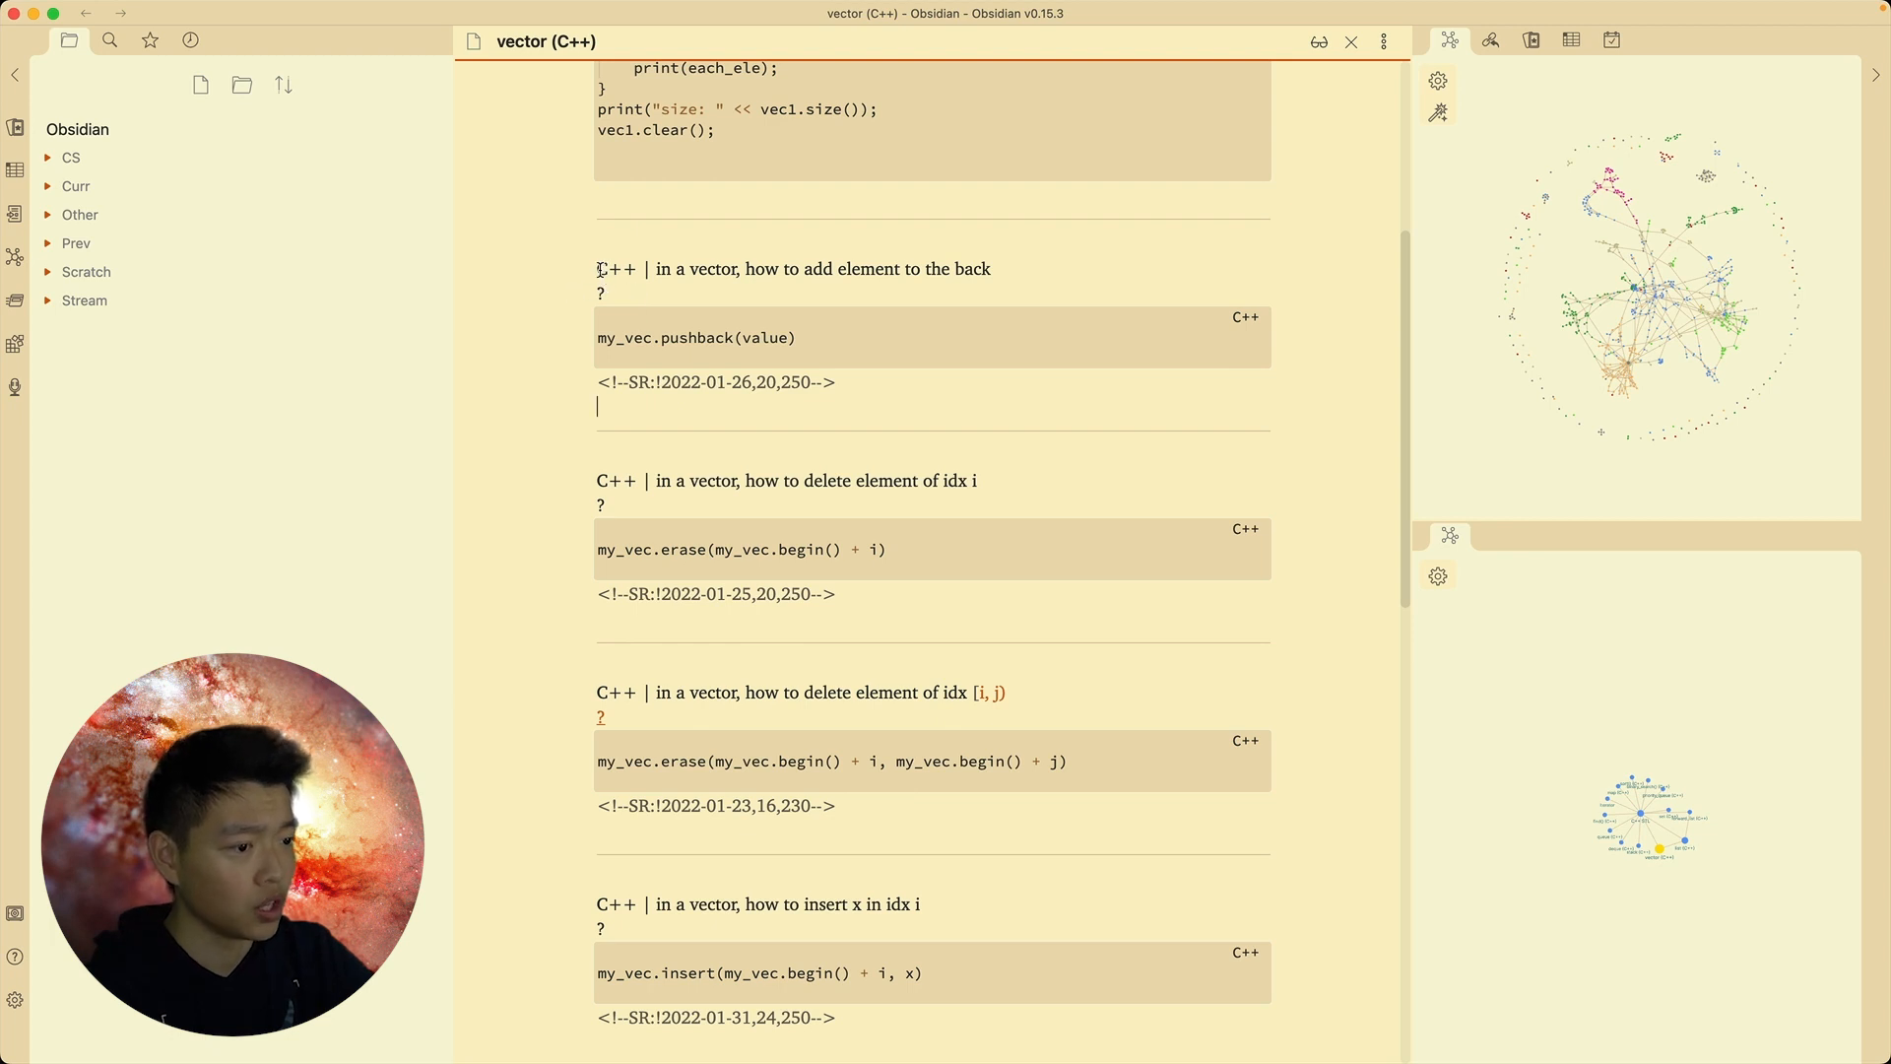
pyautogui.moveTo(600, 269); pyautogui.dragTo(1002, 277)
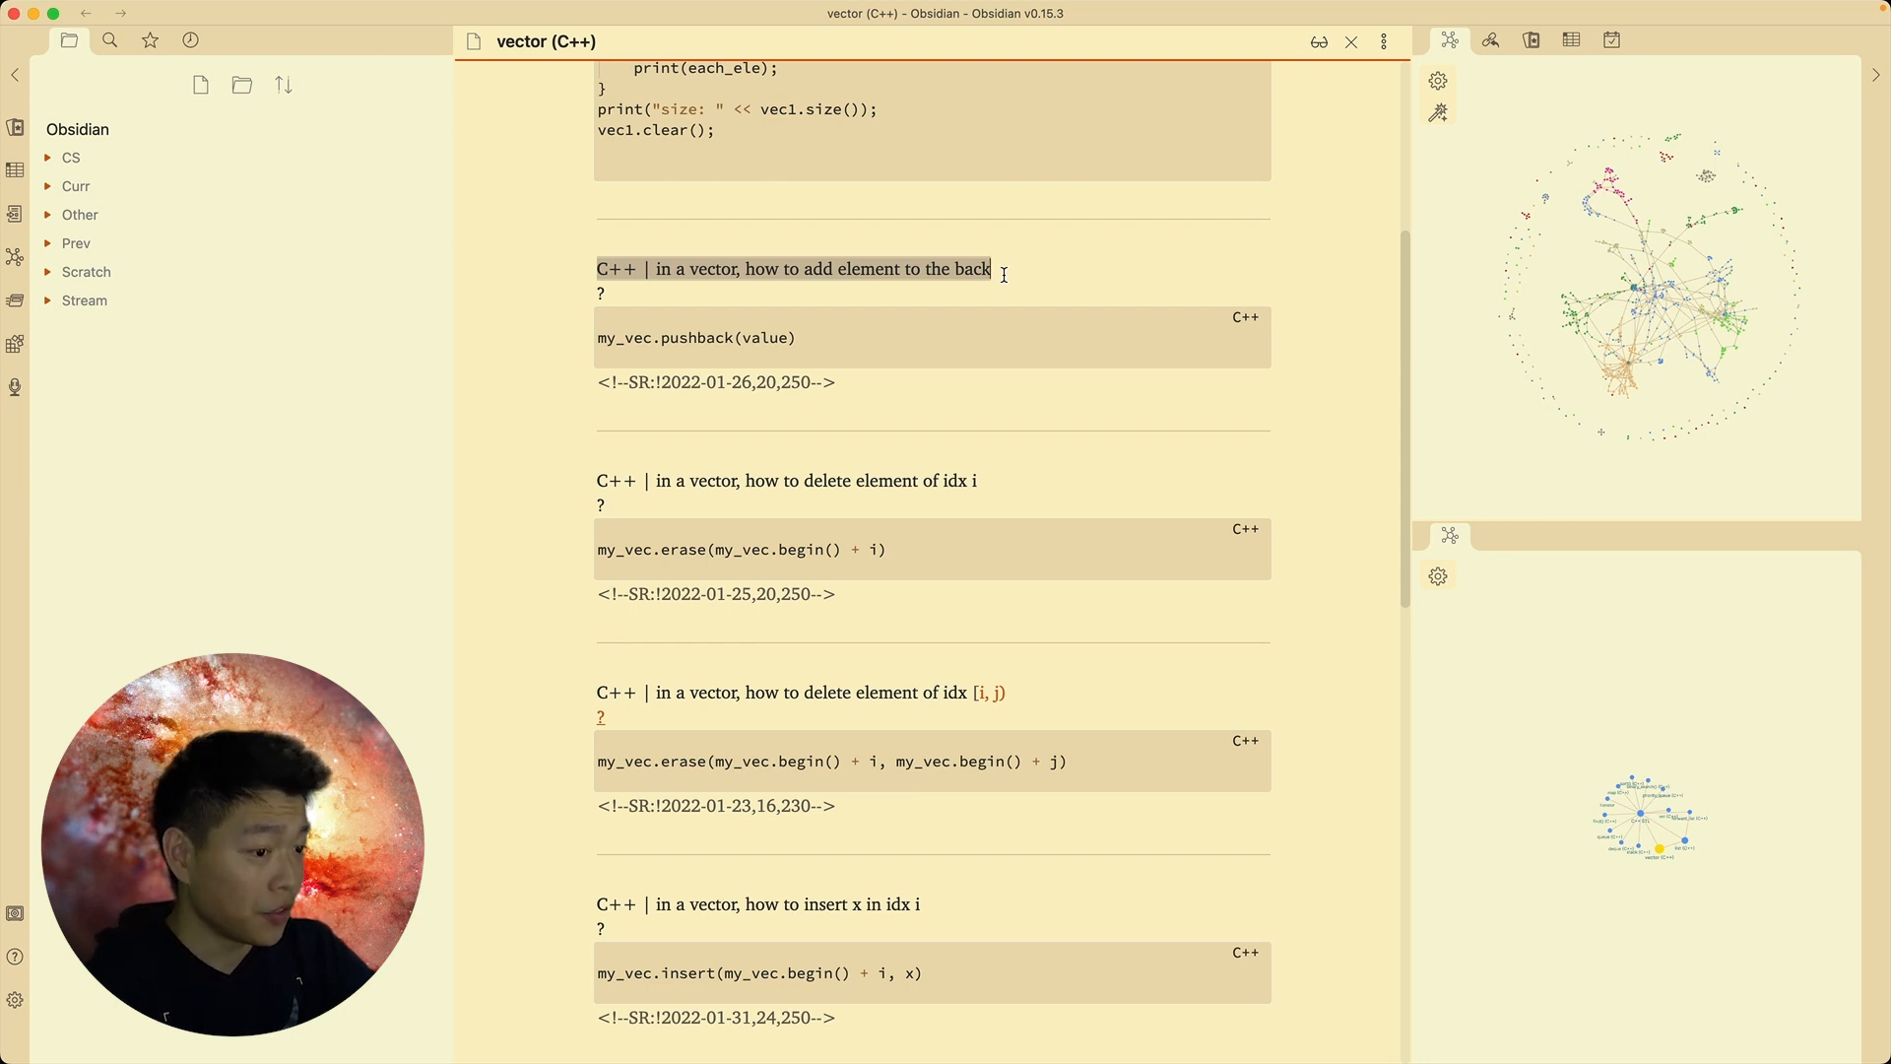
pyautogui.click(880, 408)
# Examine the remaining vector flashcards, focusing on the back() answer for accessing the last element's value
pyautogui.scroll(-2, 851, 452)
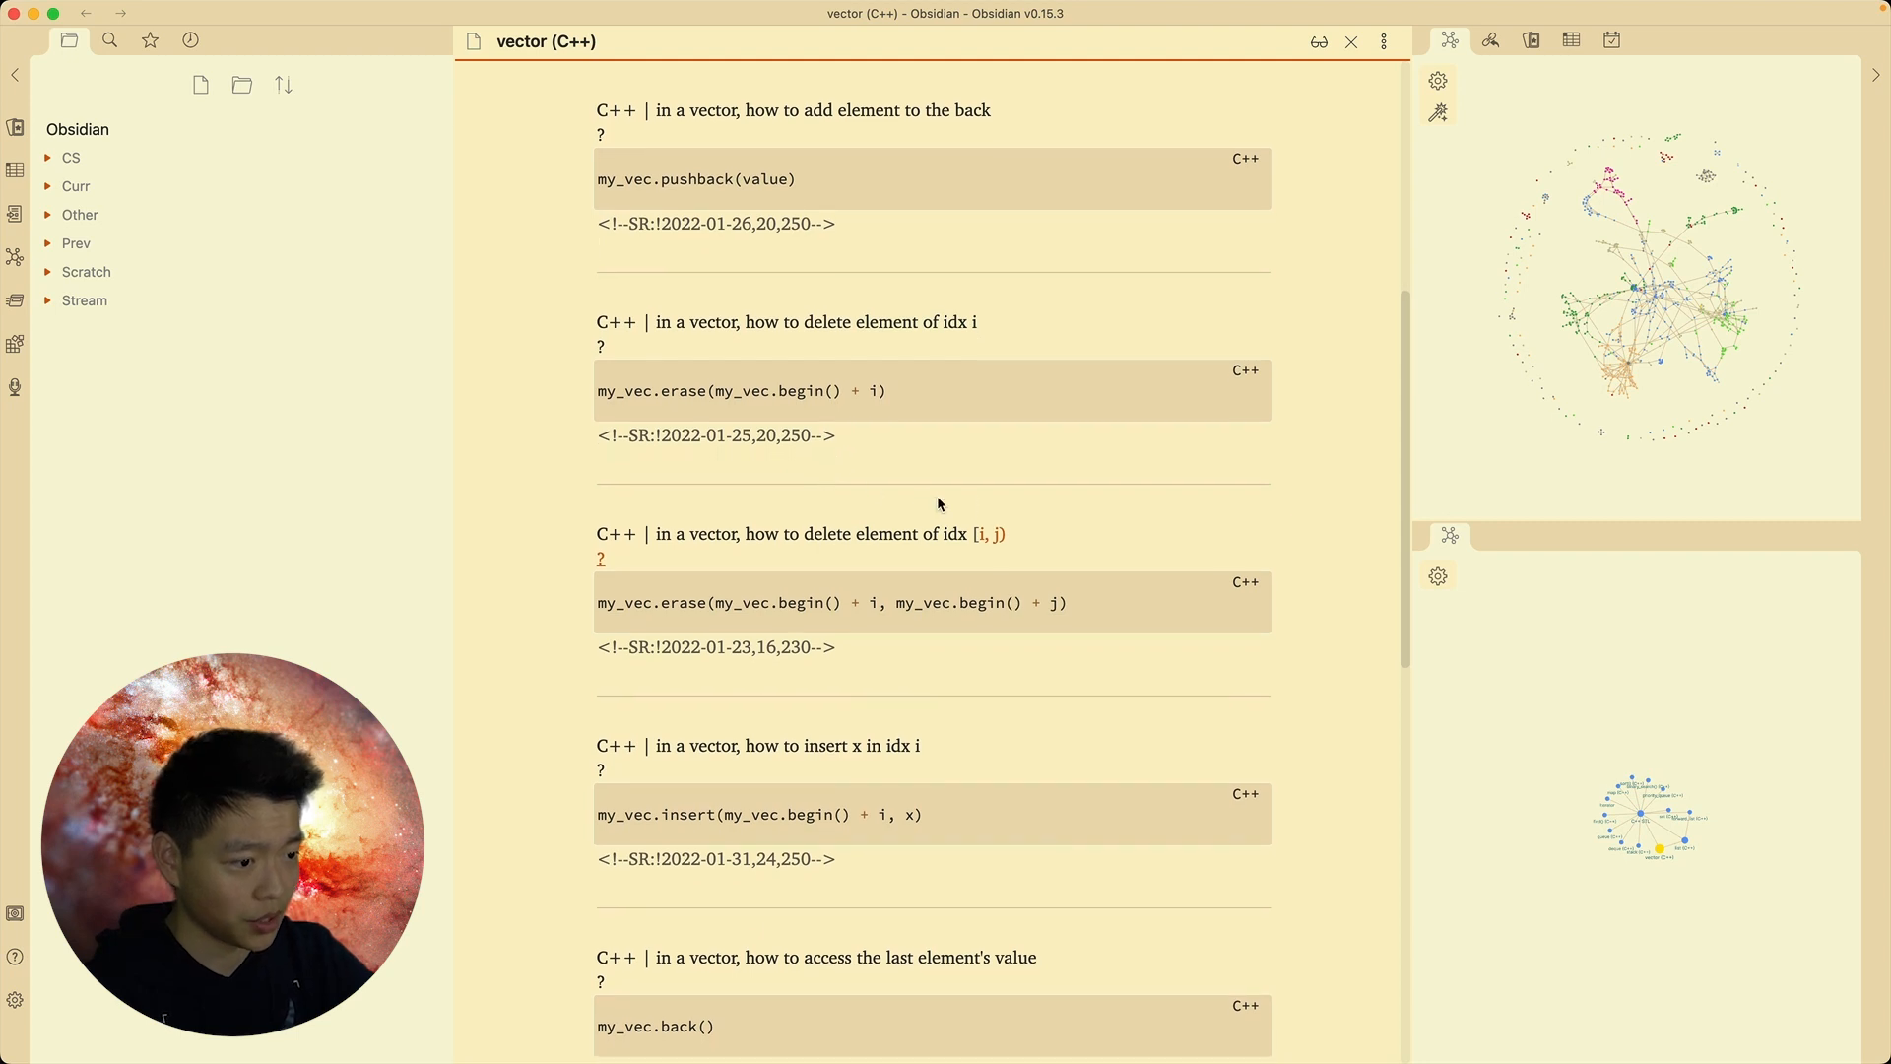
pyautogui.scroll(-1, 914, 512)
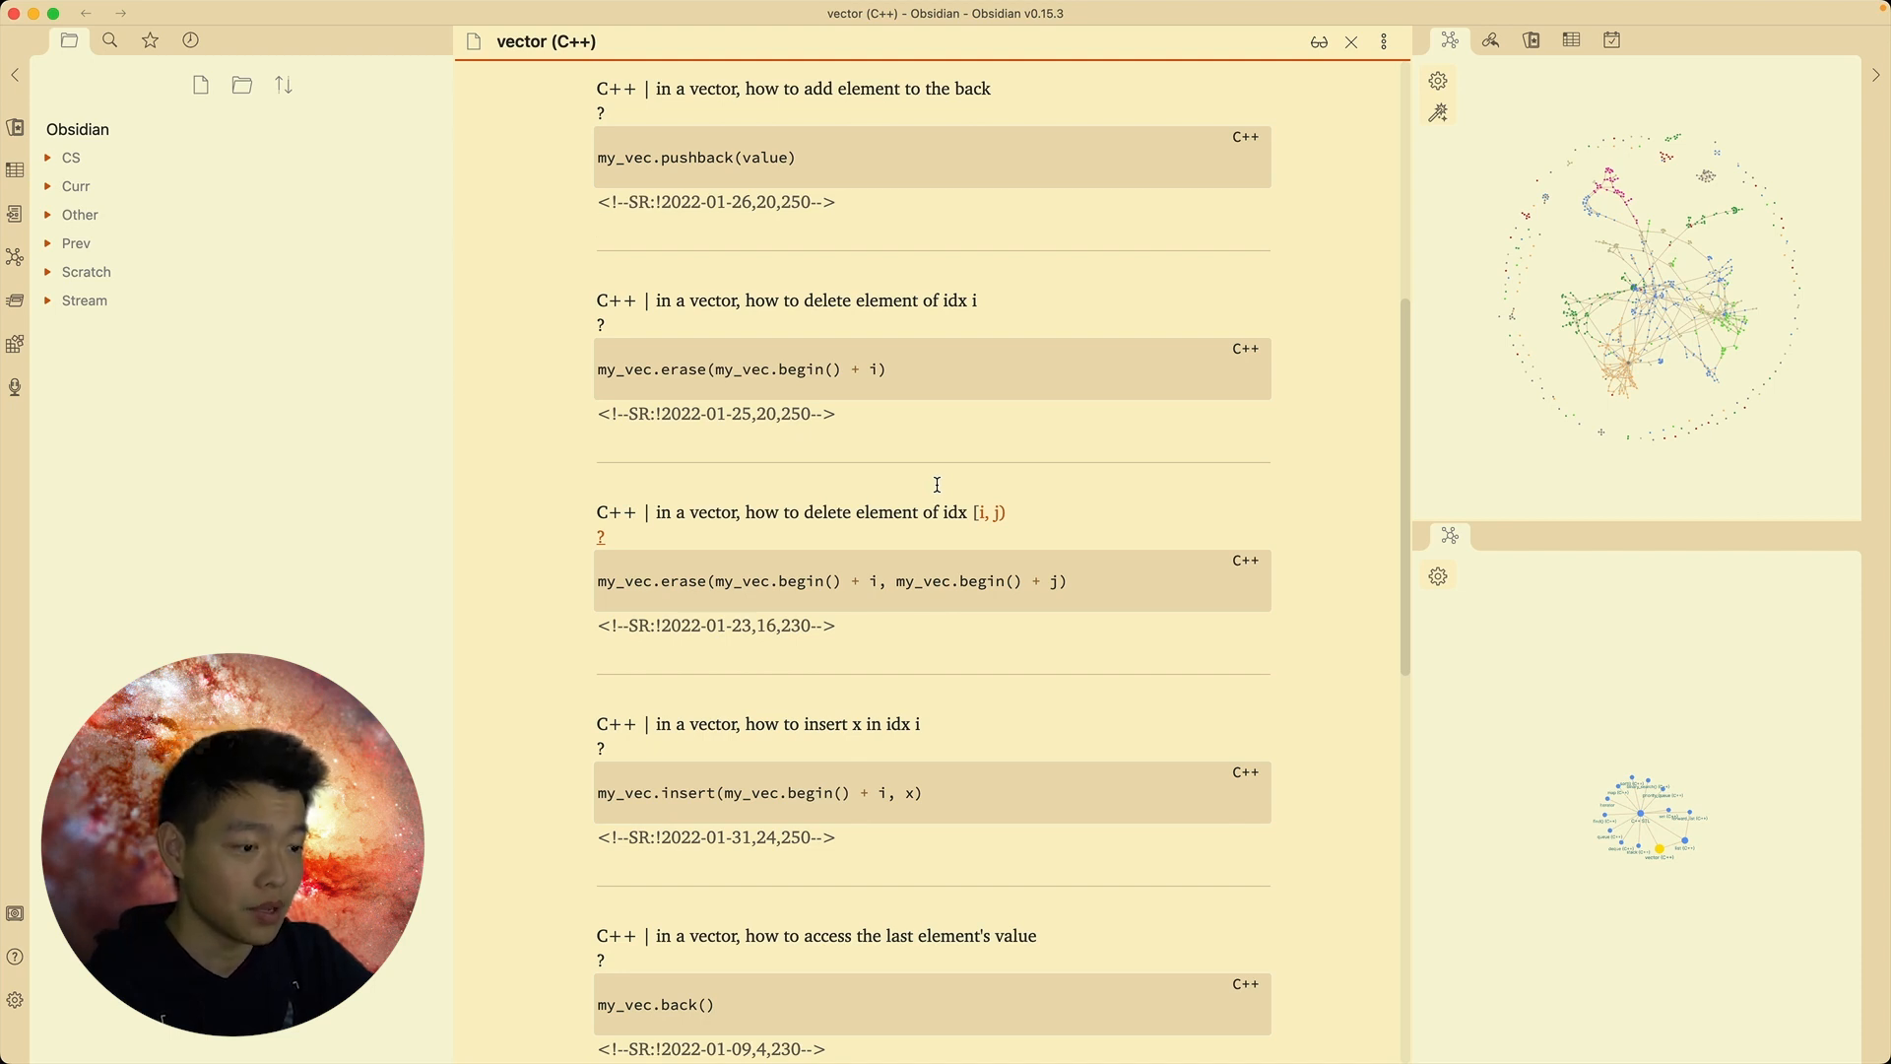
pyautogui.scroll(-5, 937, 485)
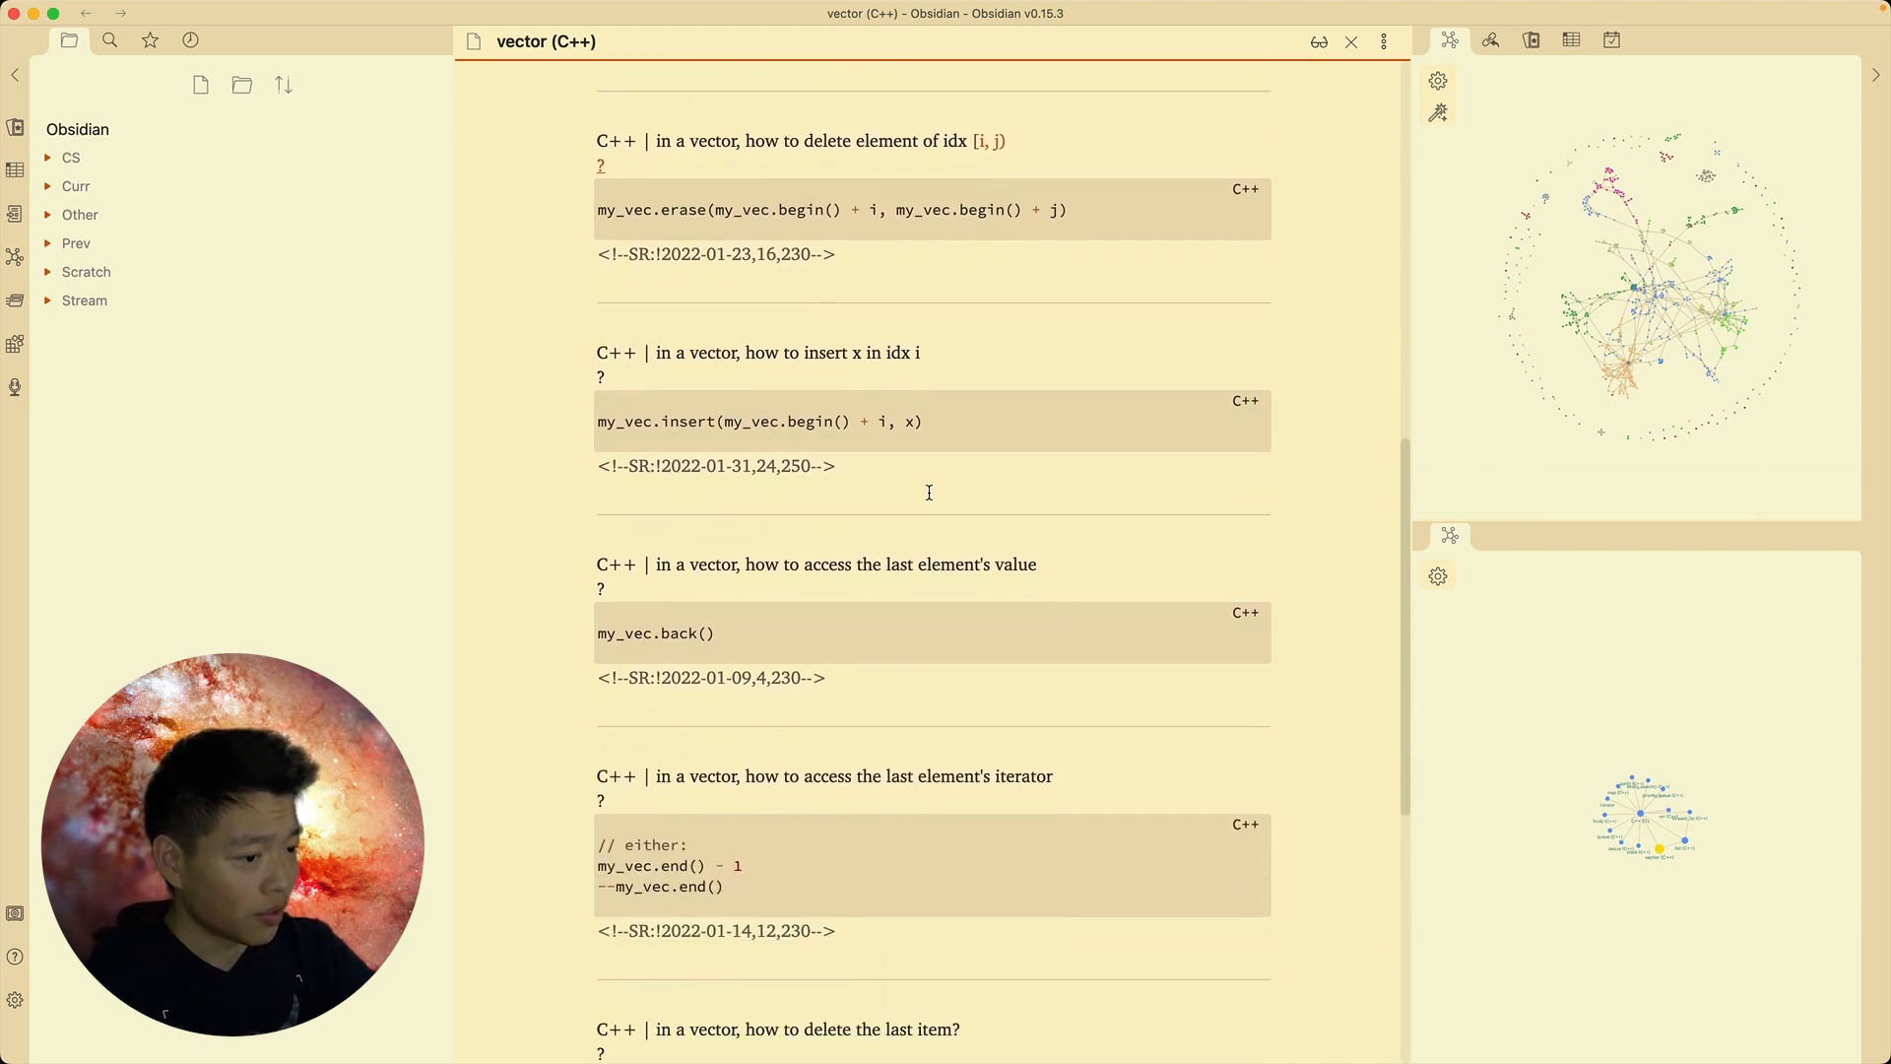
pyautogui.scroll(-3, 928, 493)
pyautogui.moveTo(841, 443); pyautogui.dragTo(599, 328)
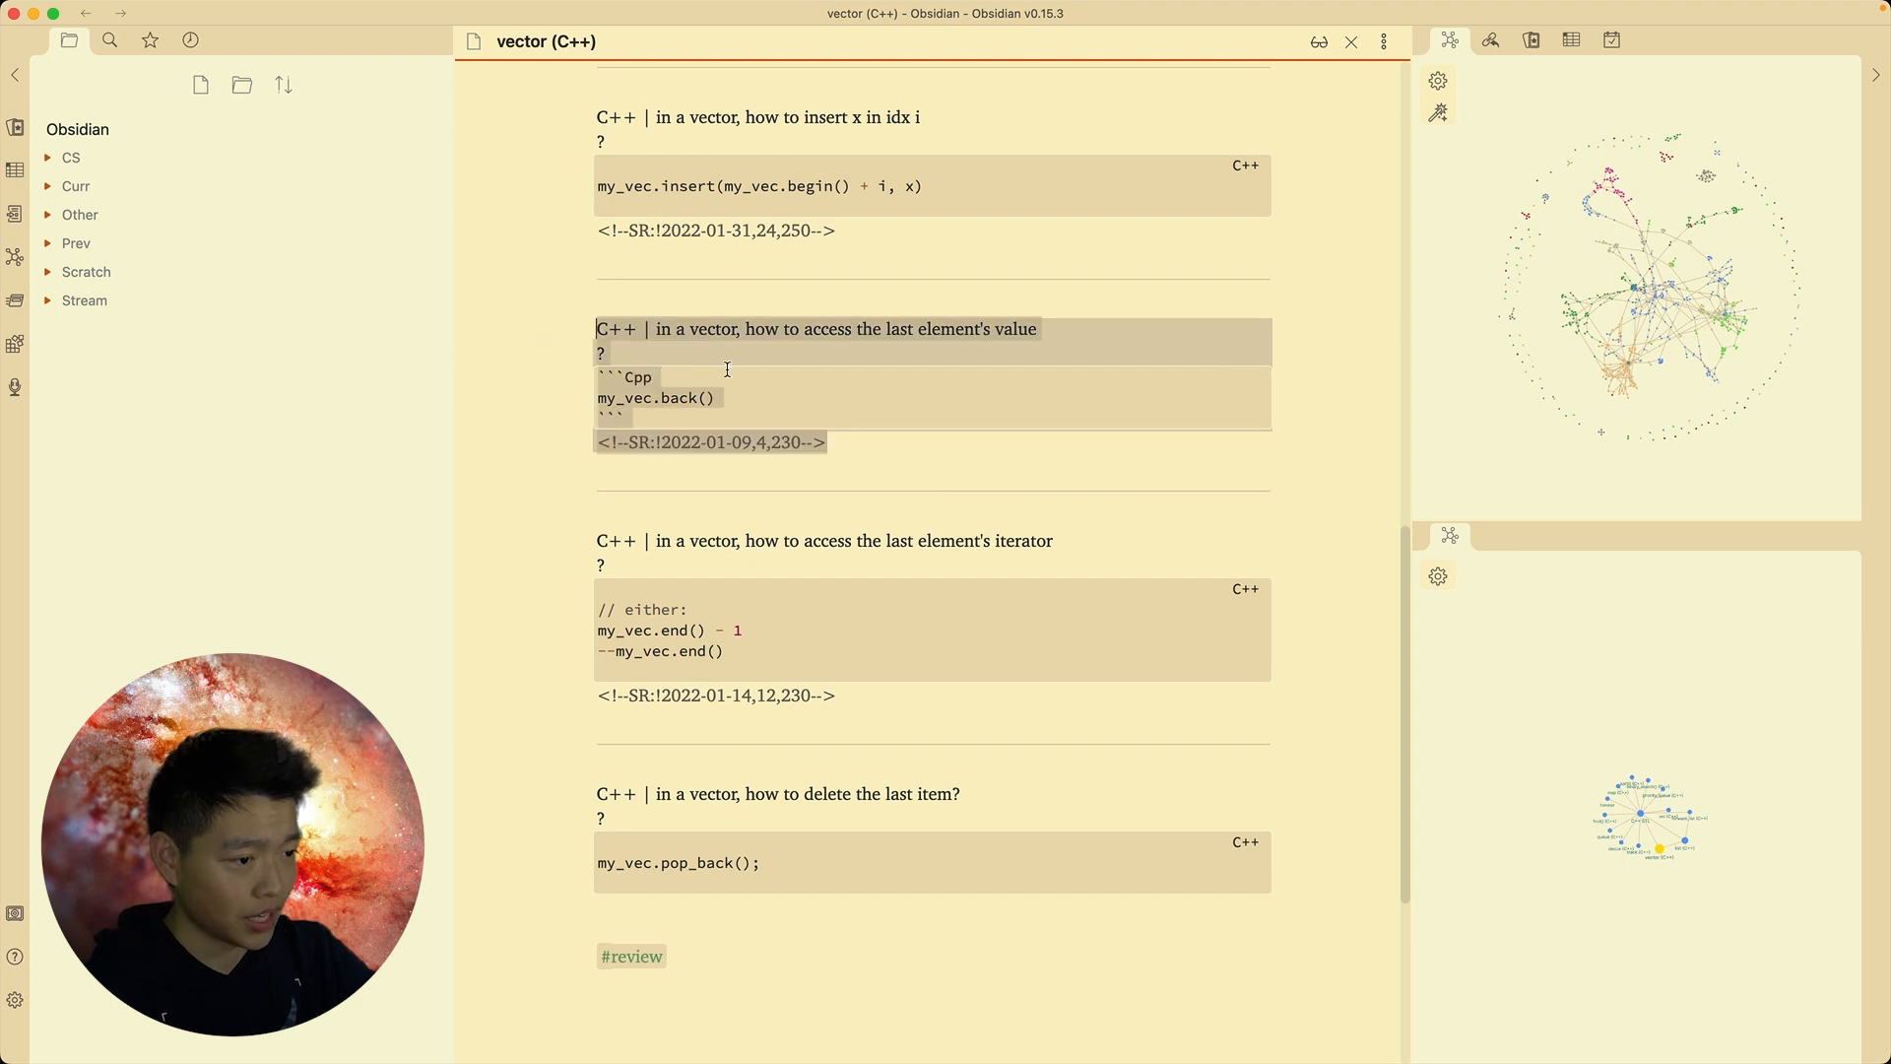
pyautogui.click(803, 358)
pyautogui.moveTo(662, 398); pyautogui.dragTo(718, 398)
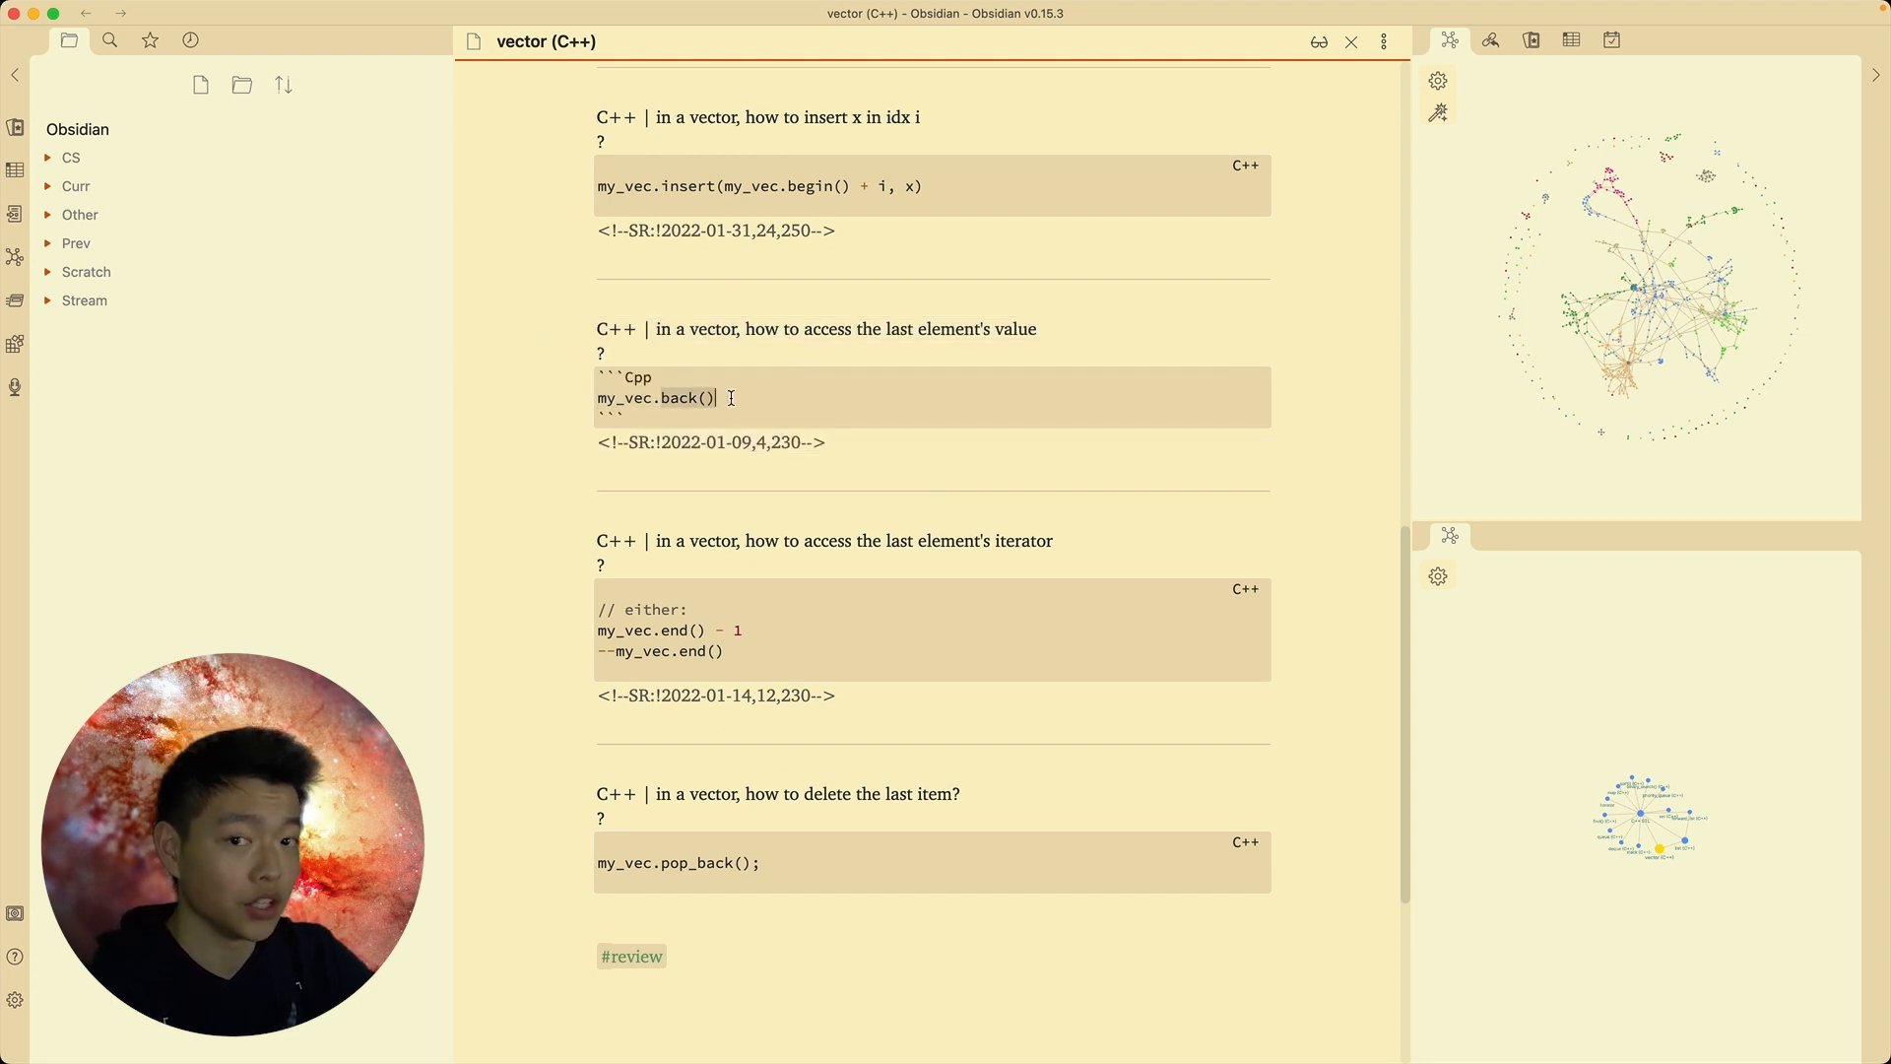
pyautogui.click(1368, 489)
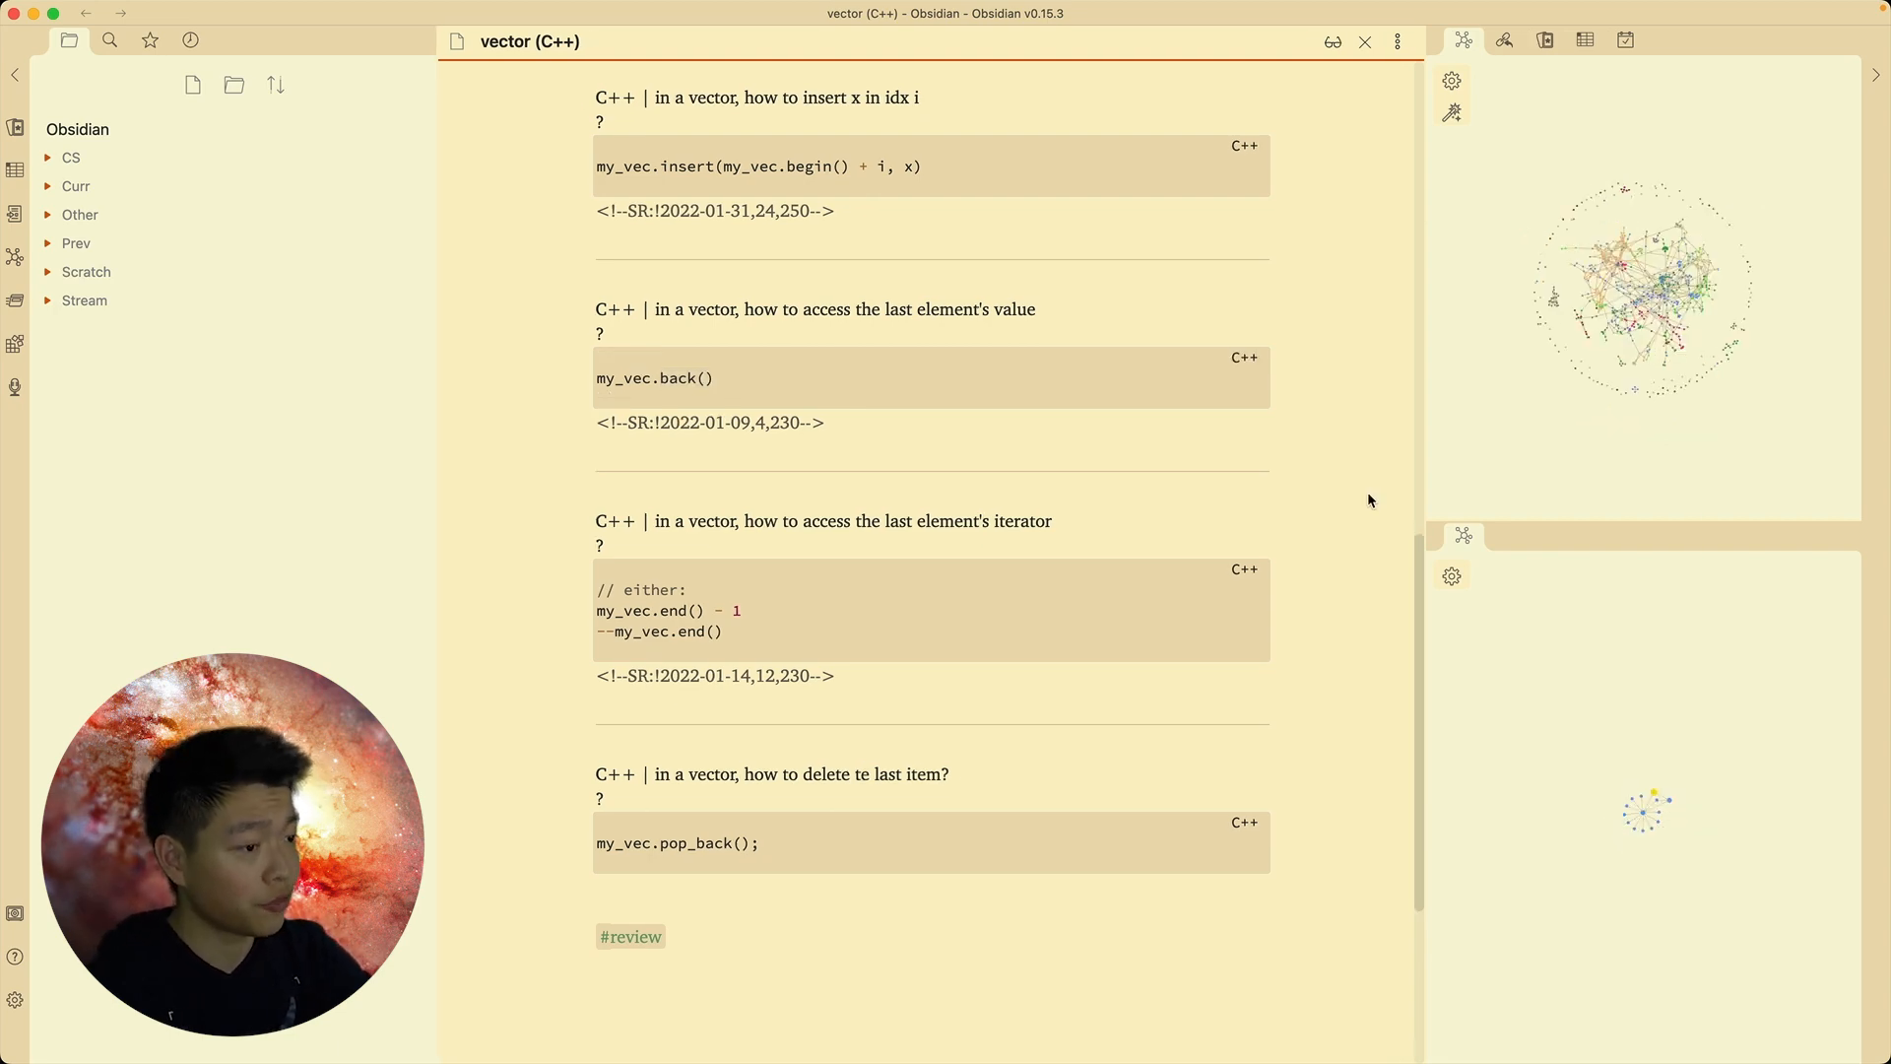
# Open the P NP note, follow its Decision Problem link to view that definition, and return to P NP
pyautogui.press('super+o')
pyautogui.write('p np')
pyautogui.press('Return')
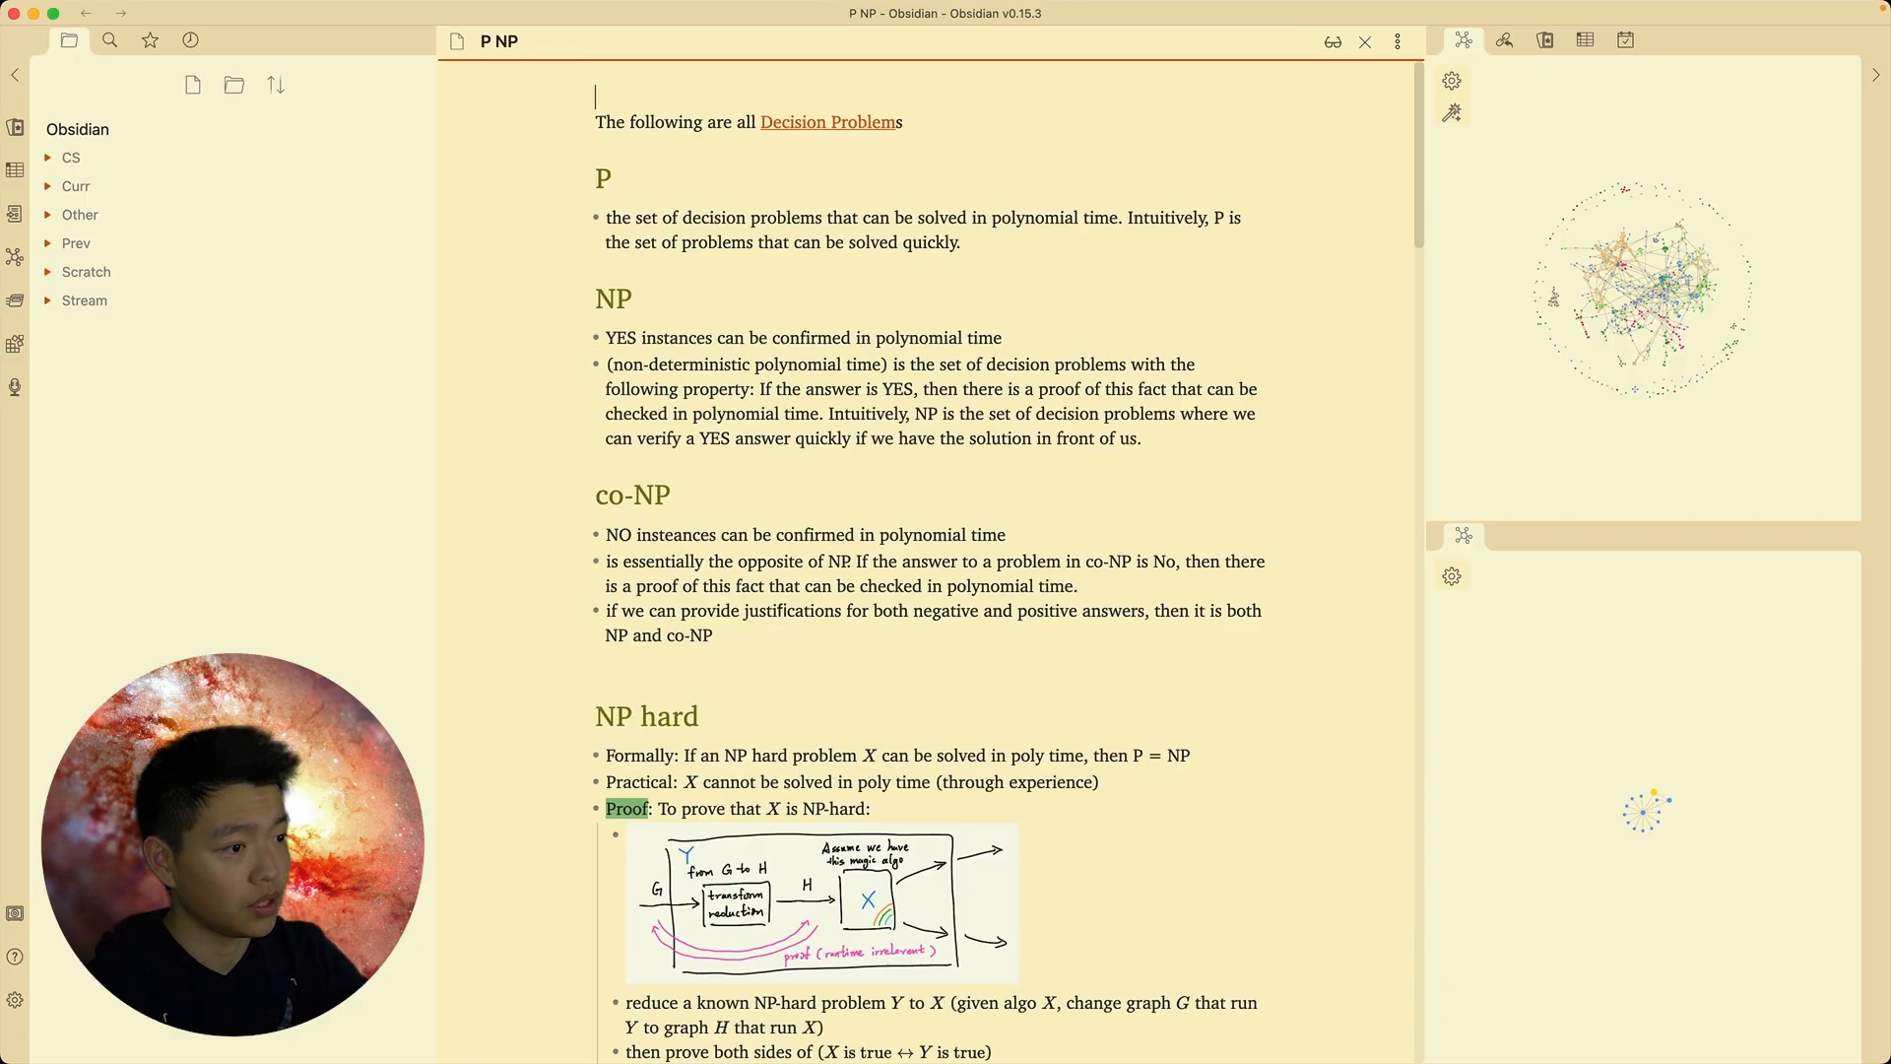
pyautogui.click(824, 128)
pyautogui.moveTo(902, 299); pyautogui.dragTo(554, 89)
pyautogui.click(816, 94)
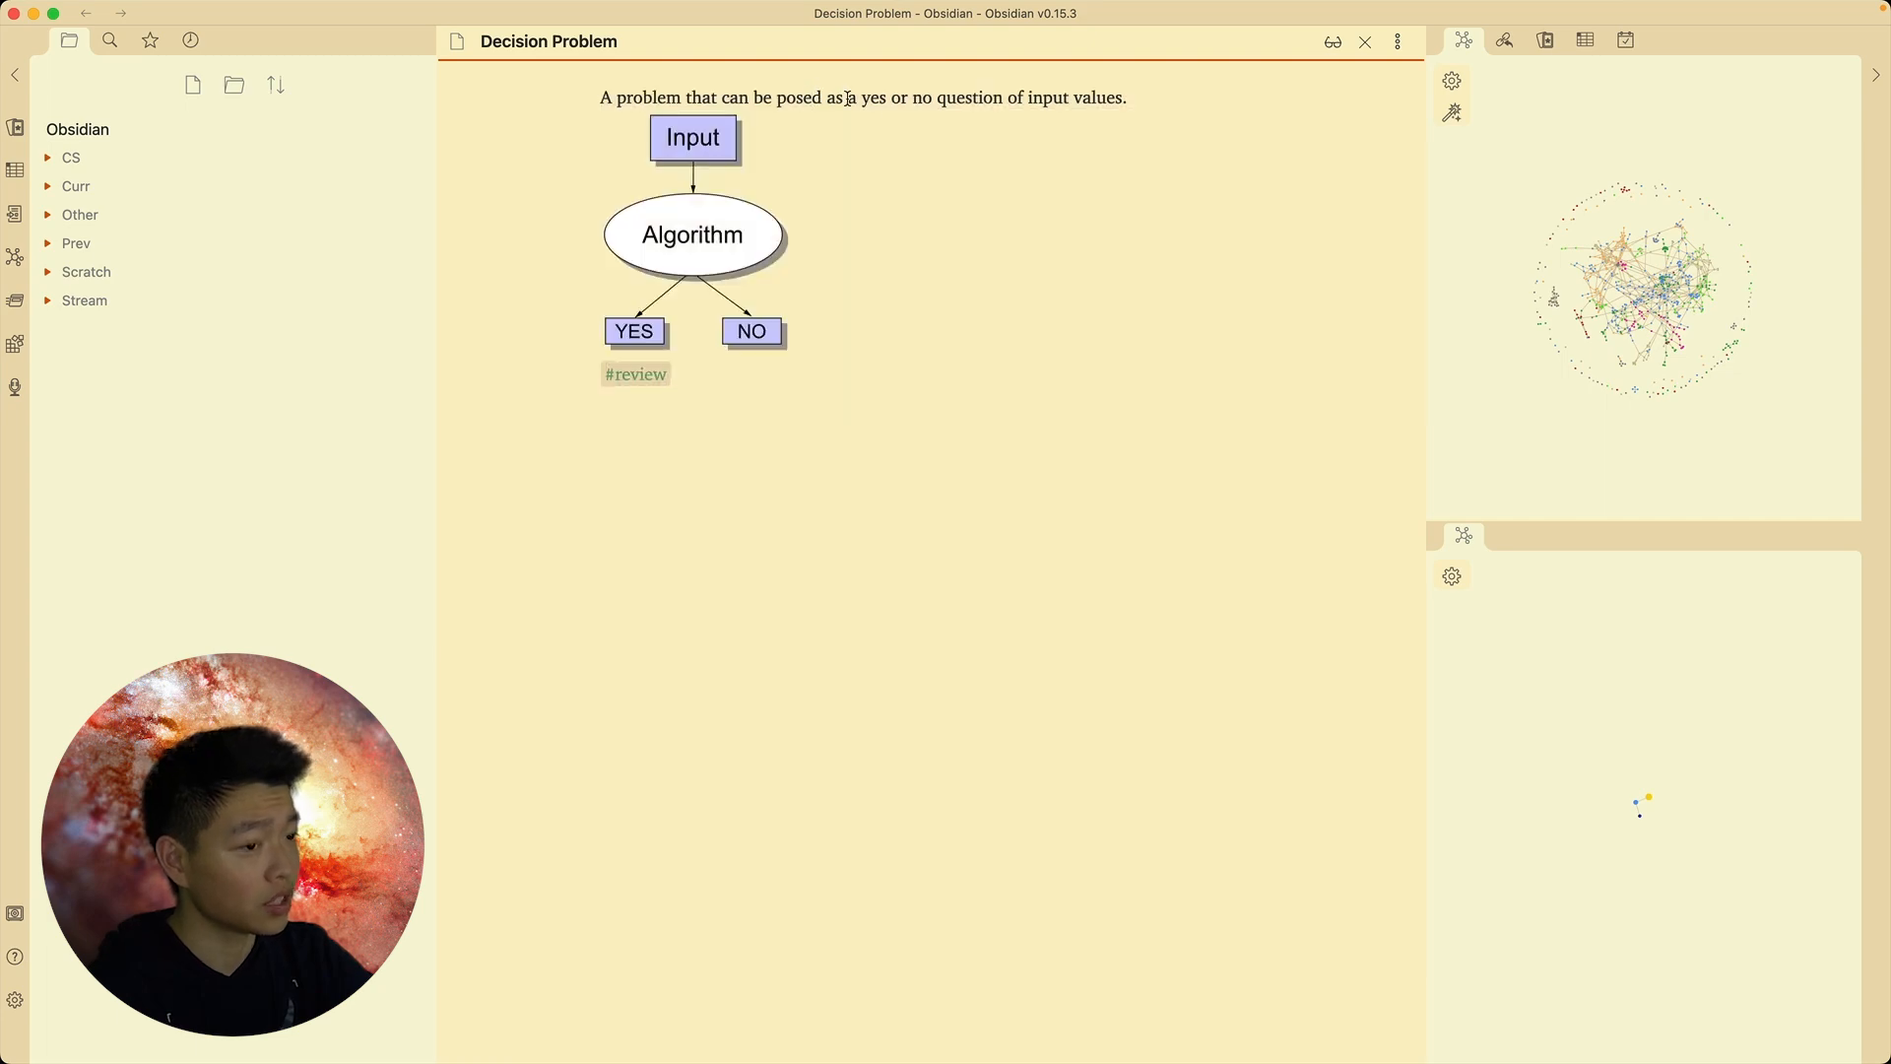
pyautogui.press('super+alt+Left')
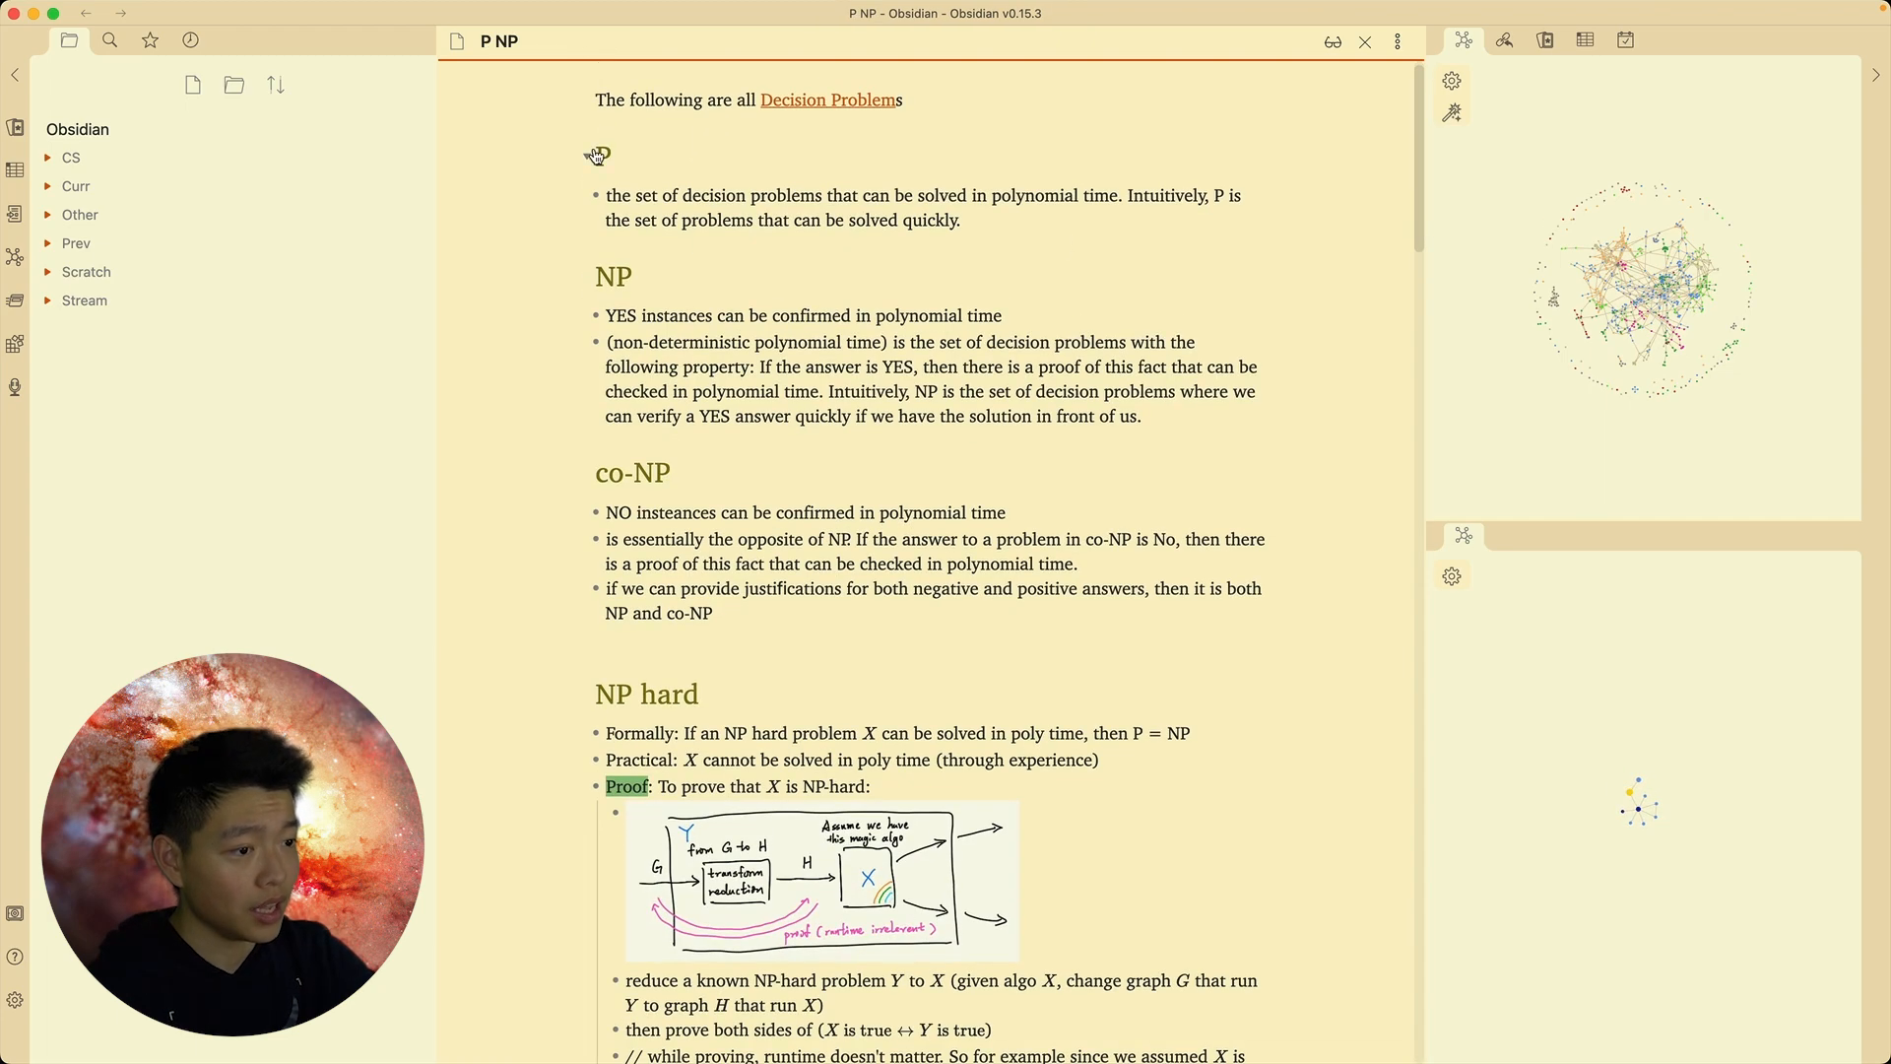
# Examine the P NP note's headings, the definition of P, and the NP hard section with its embedded reduction sketch
pyautogui.moveTo(589, 156); pyautogui.dragTo(808, 670)
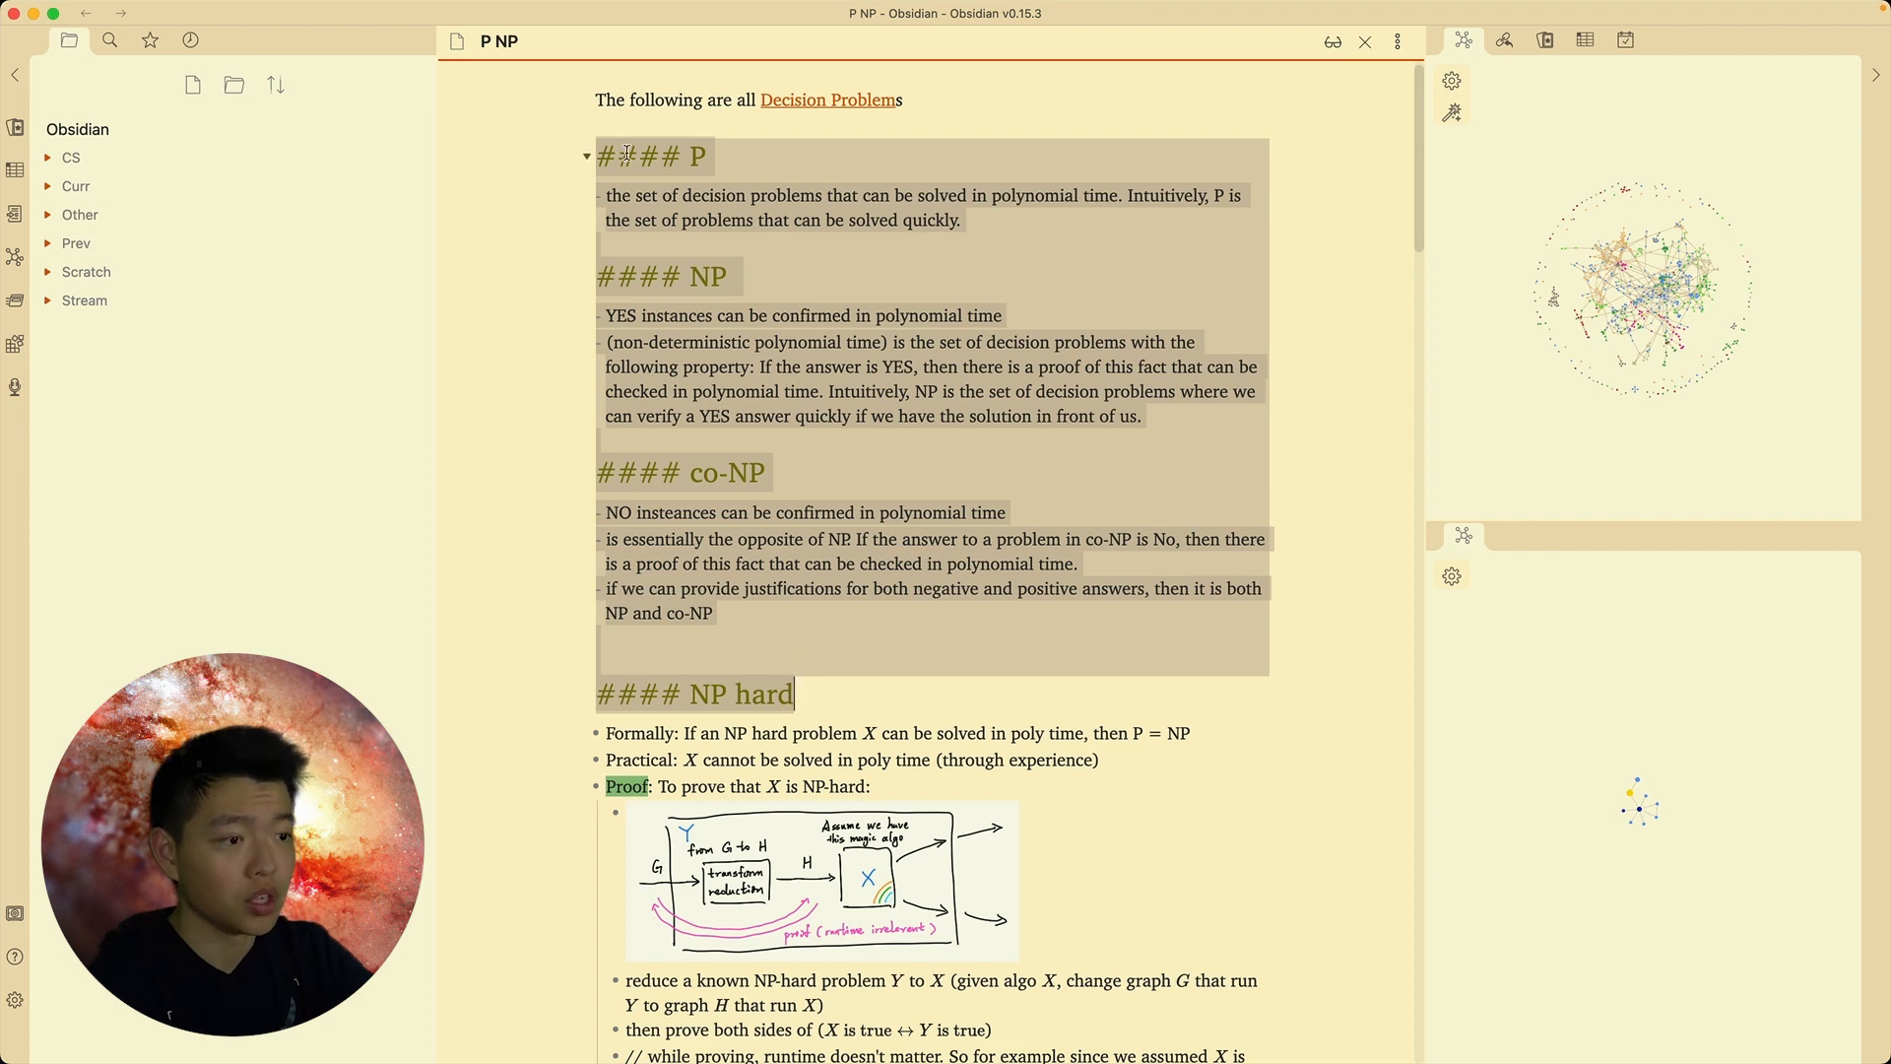
pyautogui.moveTo(607, 195); pyautogui.dragTo(1027, 222)
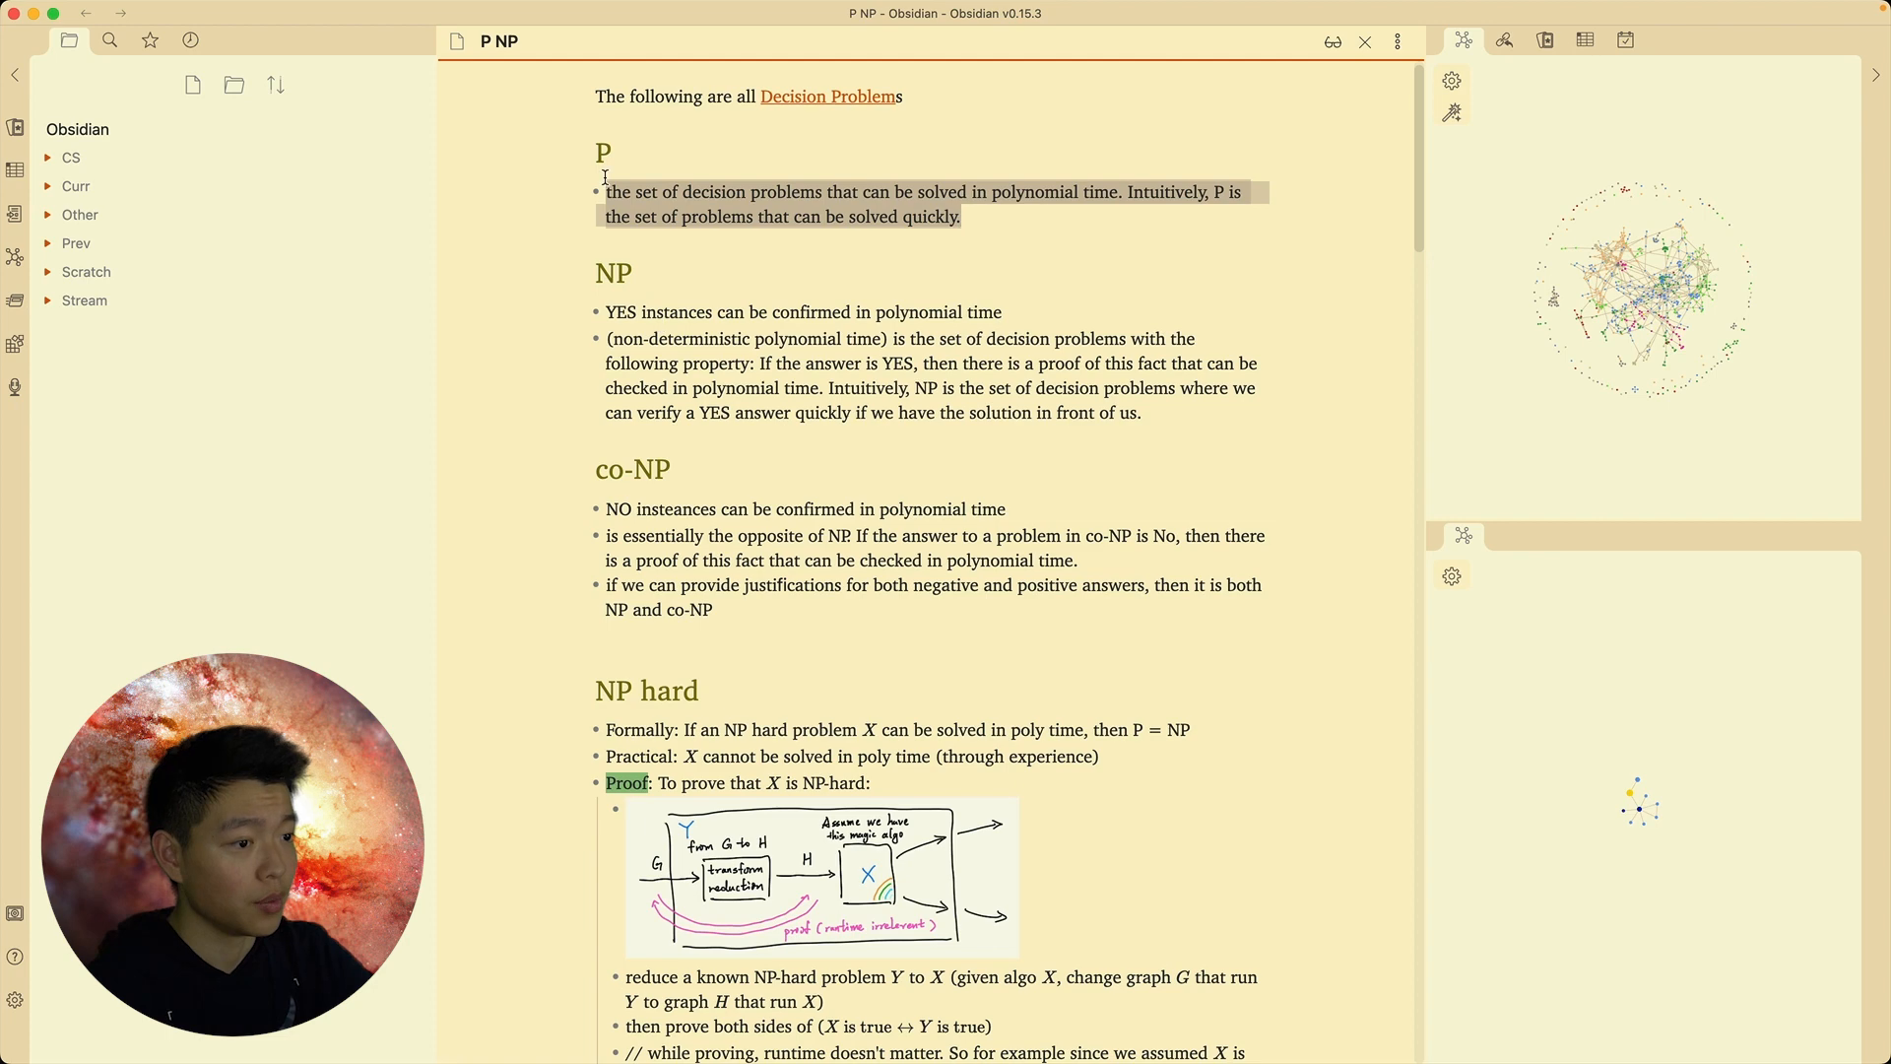
pyautogui.scroll(-5, 640, 339)
pyautogui.scroll(-2, 679, 333)
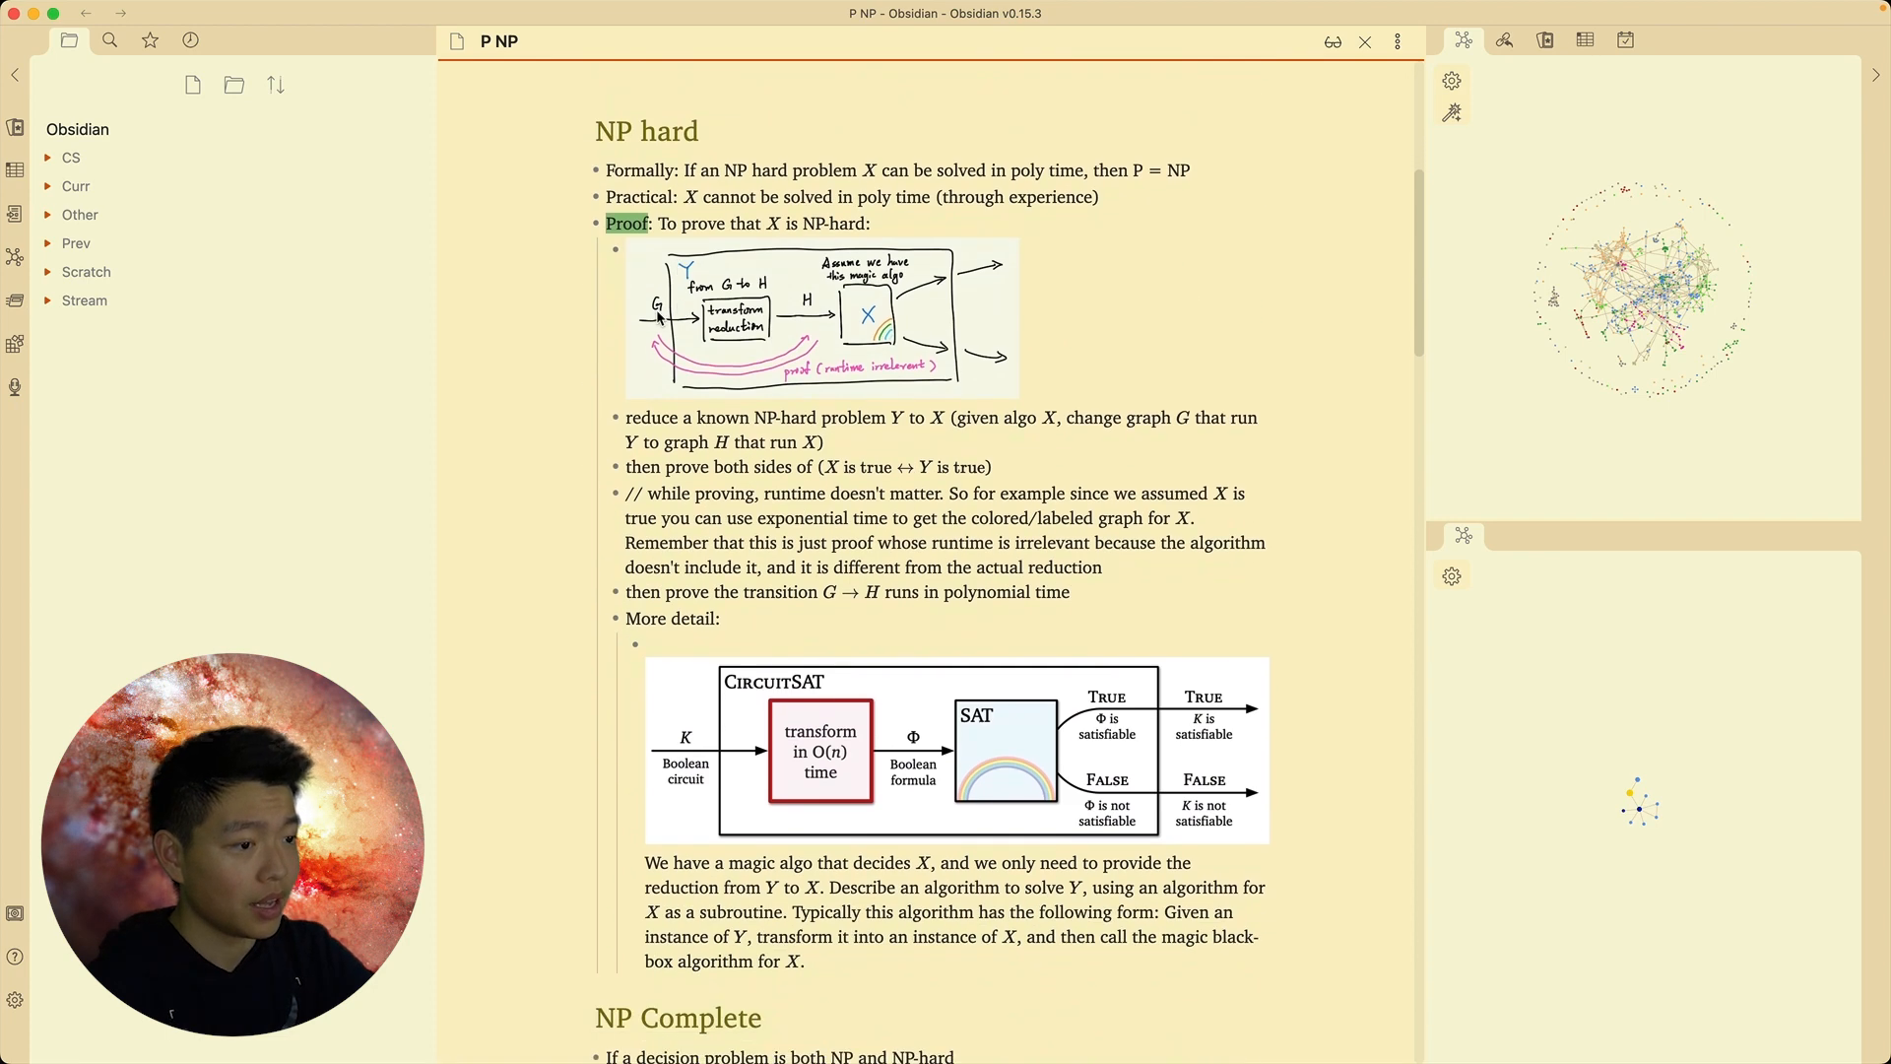
pyautogui.moveTo(597, 135); pyautogui.dragTo(794, 136)
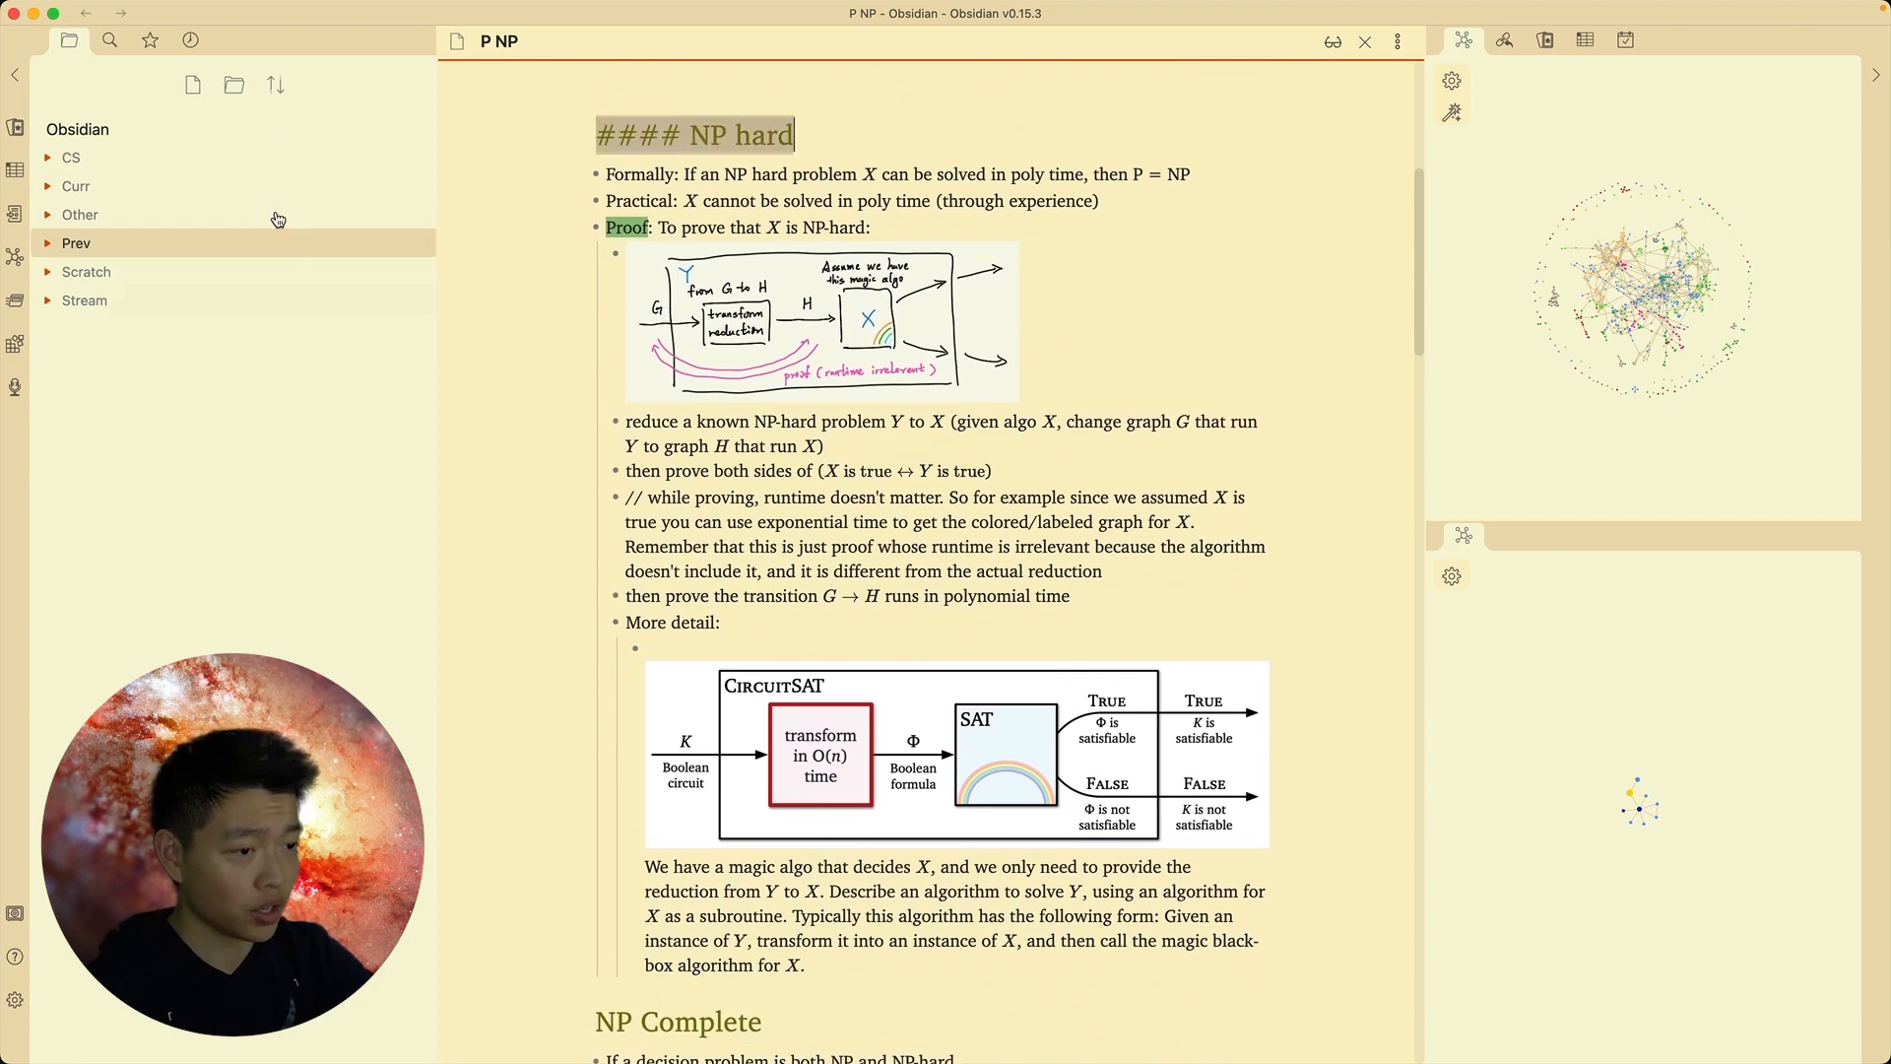
pyautogui.click(790, 208)
pyautogui.click(798, 327)
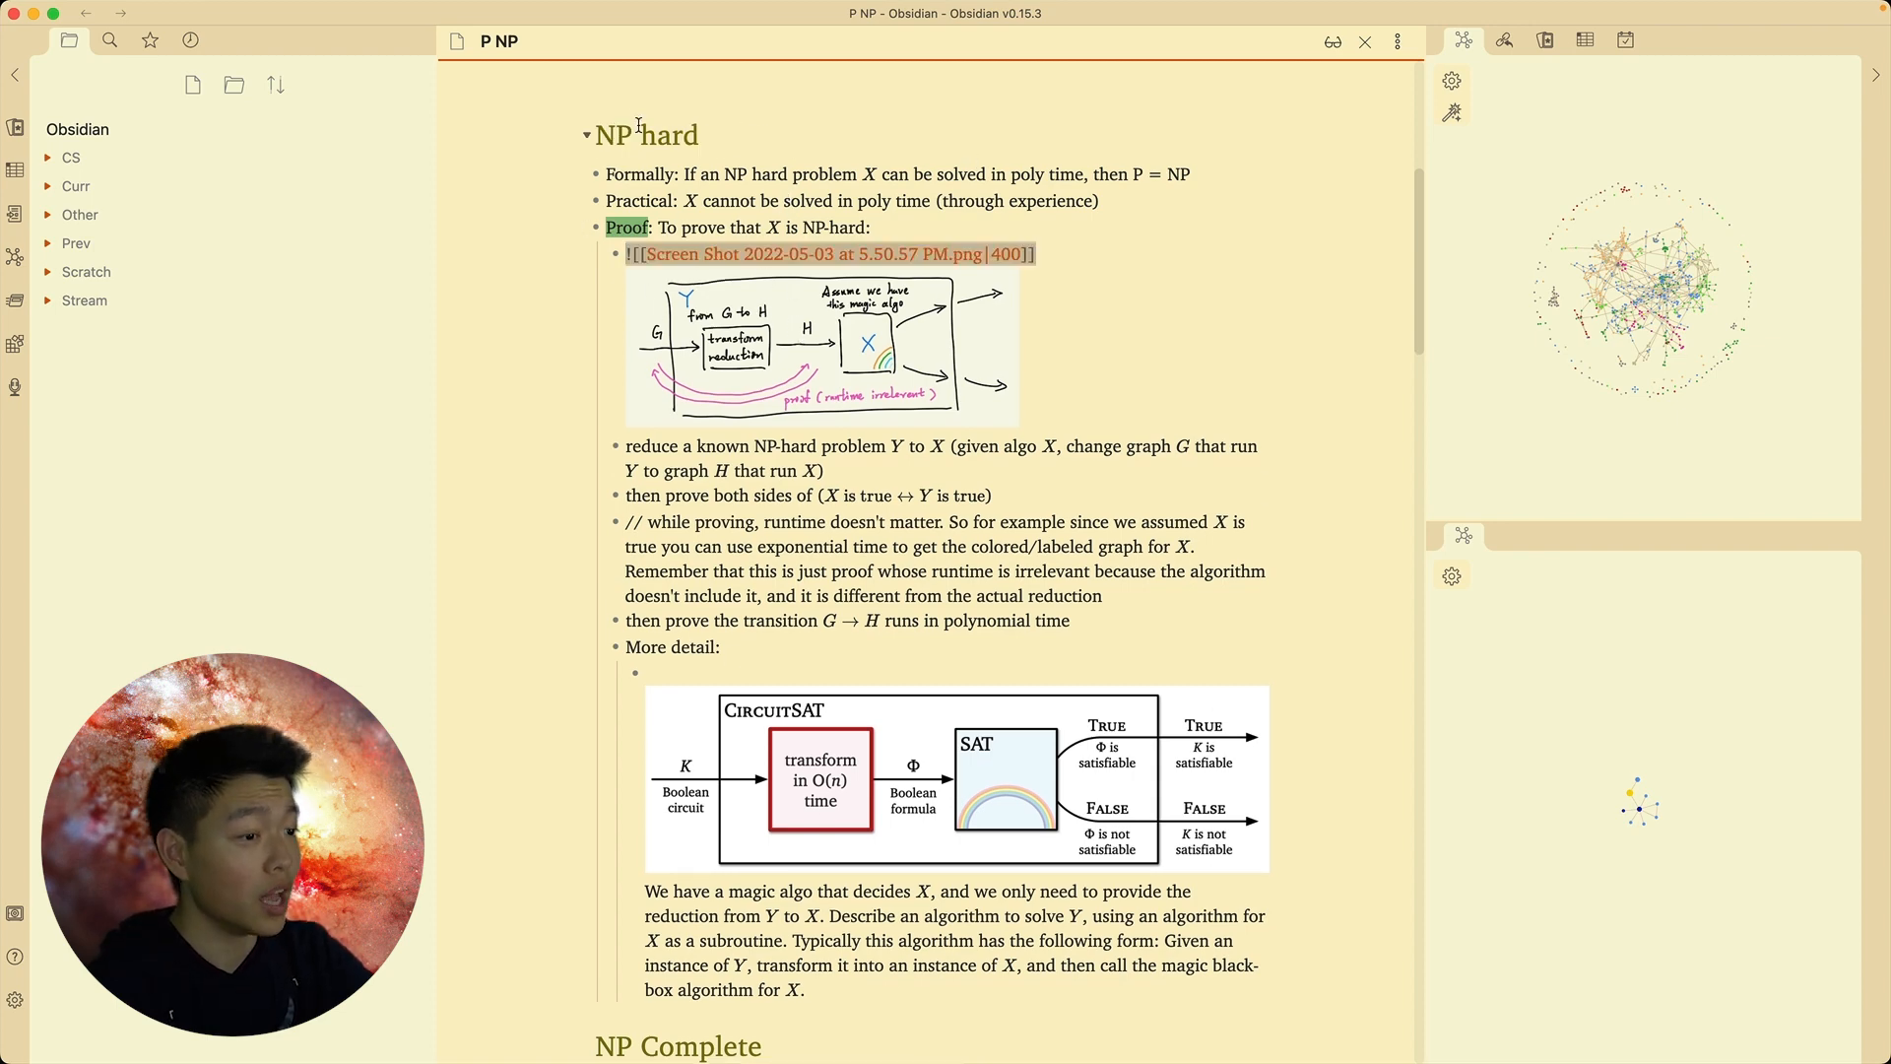
pyautogui.click(857, 446)
pyautogui.click(798, 352)
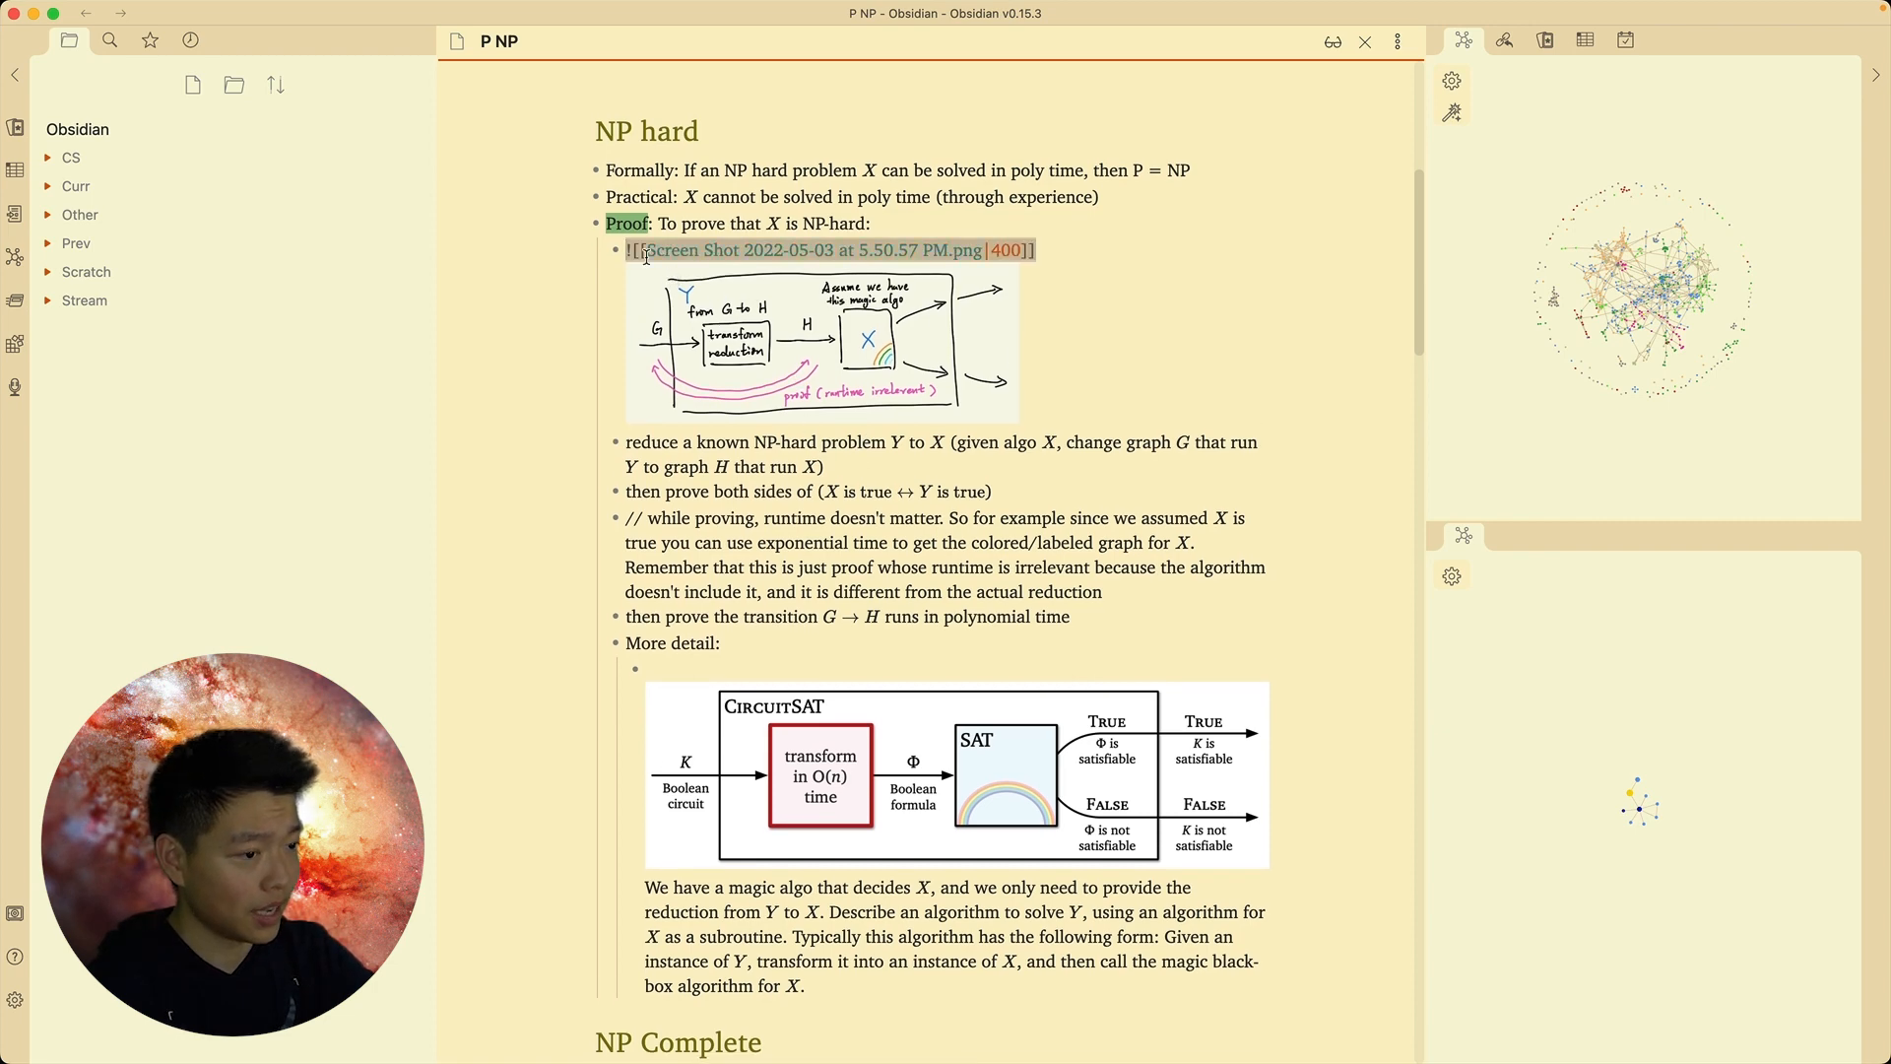
# Examine the CircuitSAT and NP-complete diagrams, and expand the folded Example under the 3-coloring tip in NP hard proof tips
pyautogui.scroll(-1, 651, 257)
pyautogui.scroll(-5, 769, 394)
pyautogui.click(788, 535)
pyautogui.scroll(-1, 788, 535)
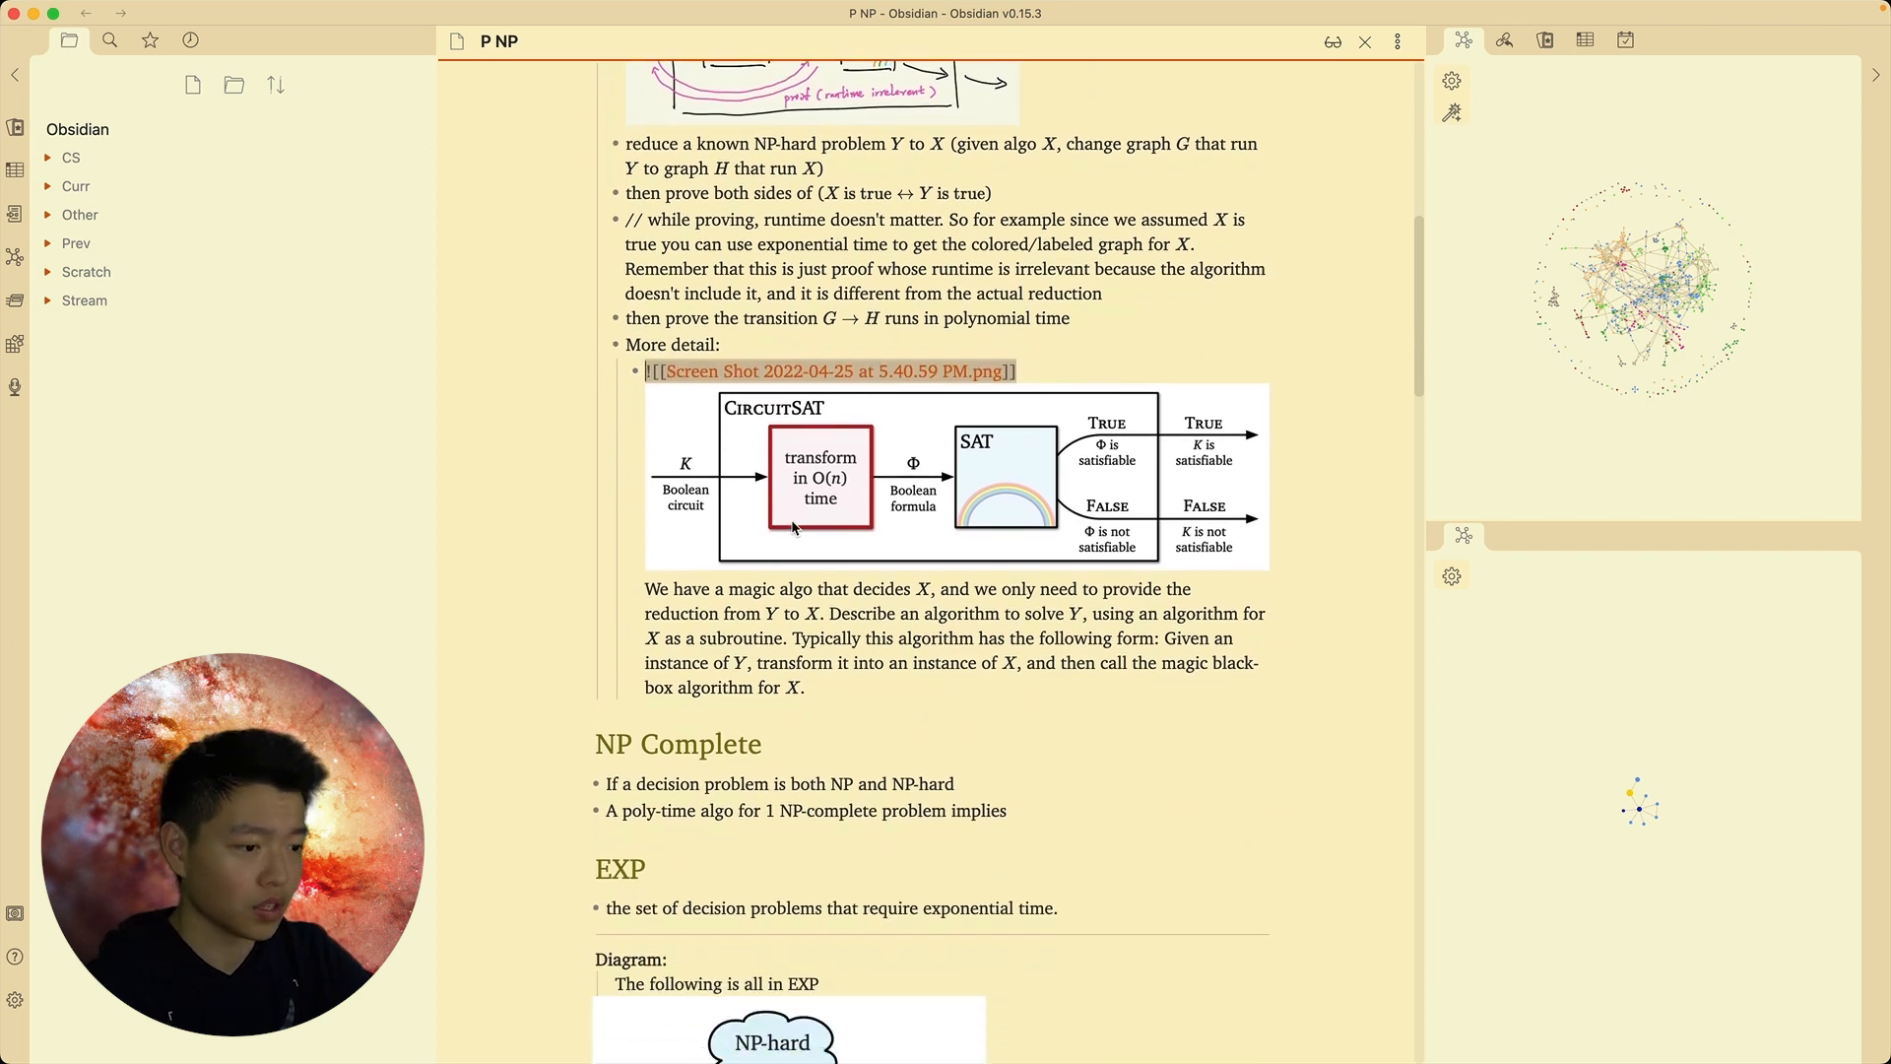
pyautogui.scroll(-5, 791, 522)
pyautogui.scroll(-6, 895, 541)
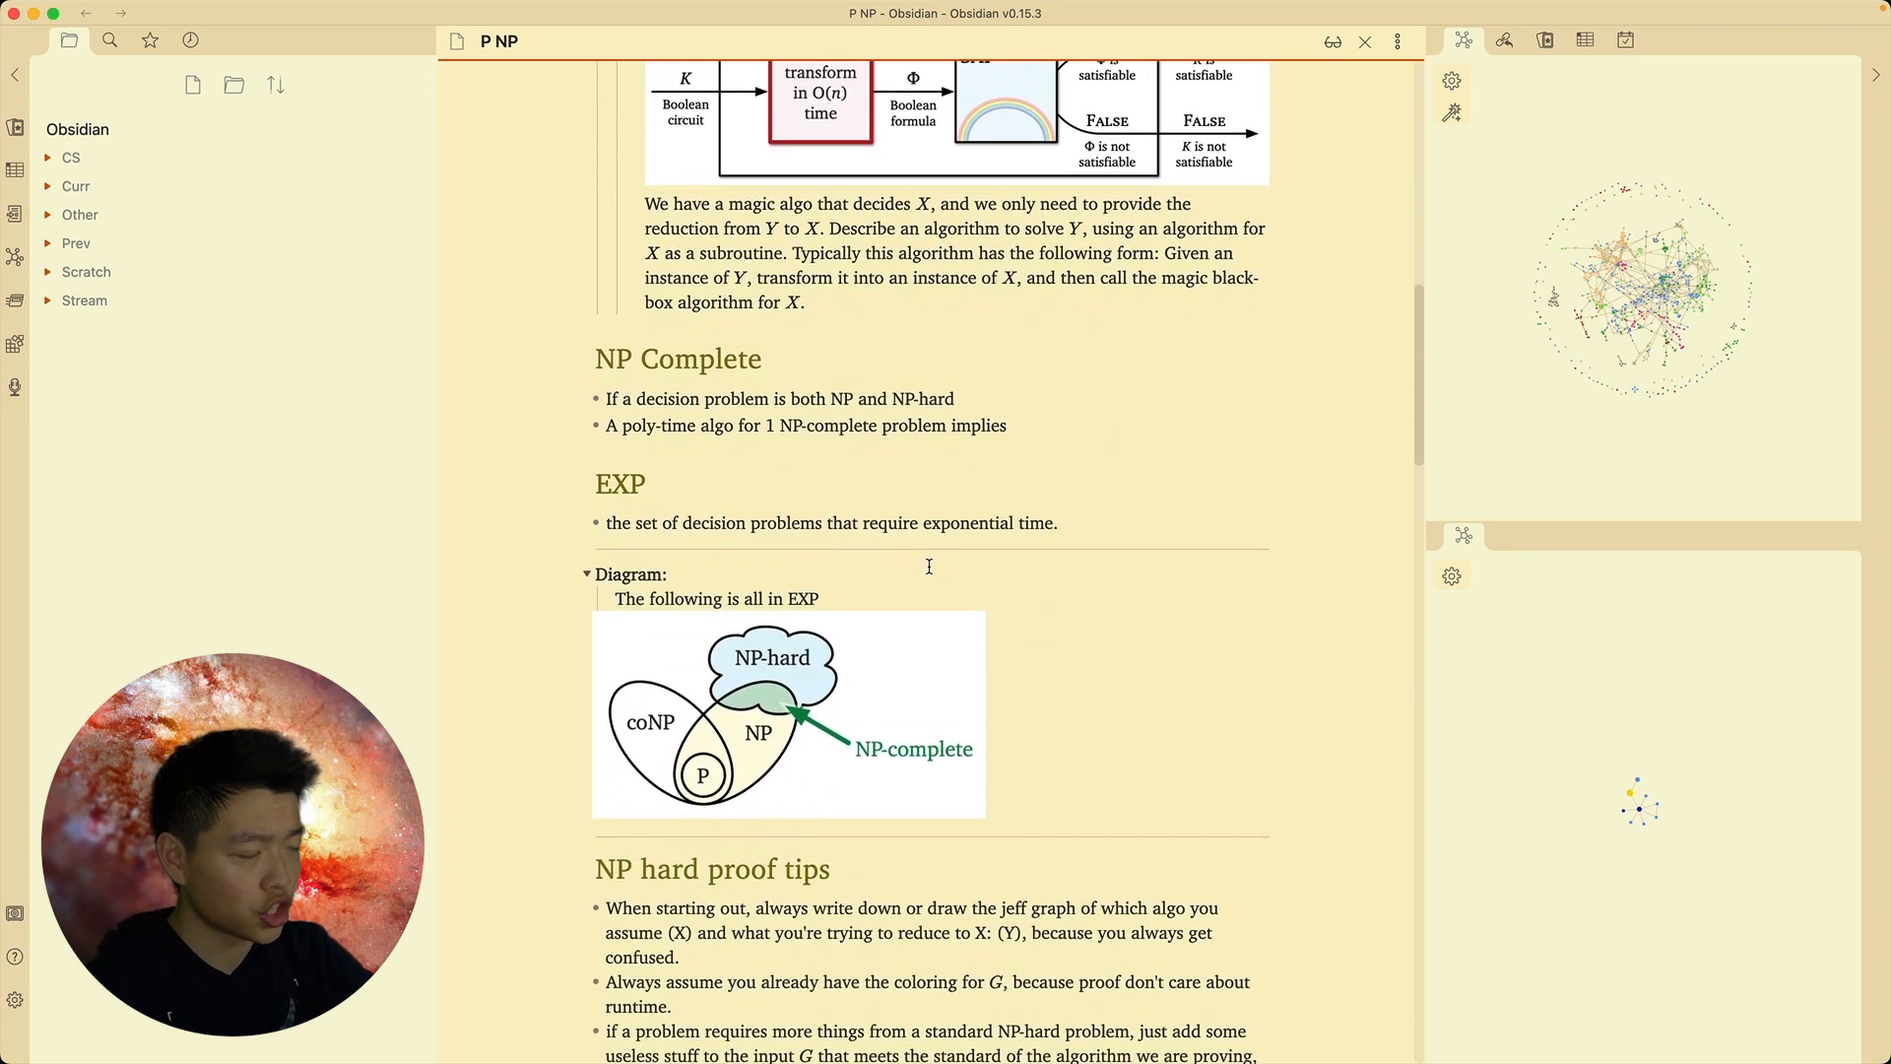
pyautogui.click(979, 638)
pyautogui.scroll(-13, 980, 638)
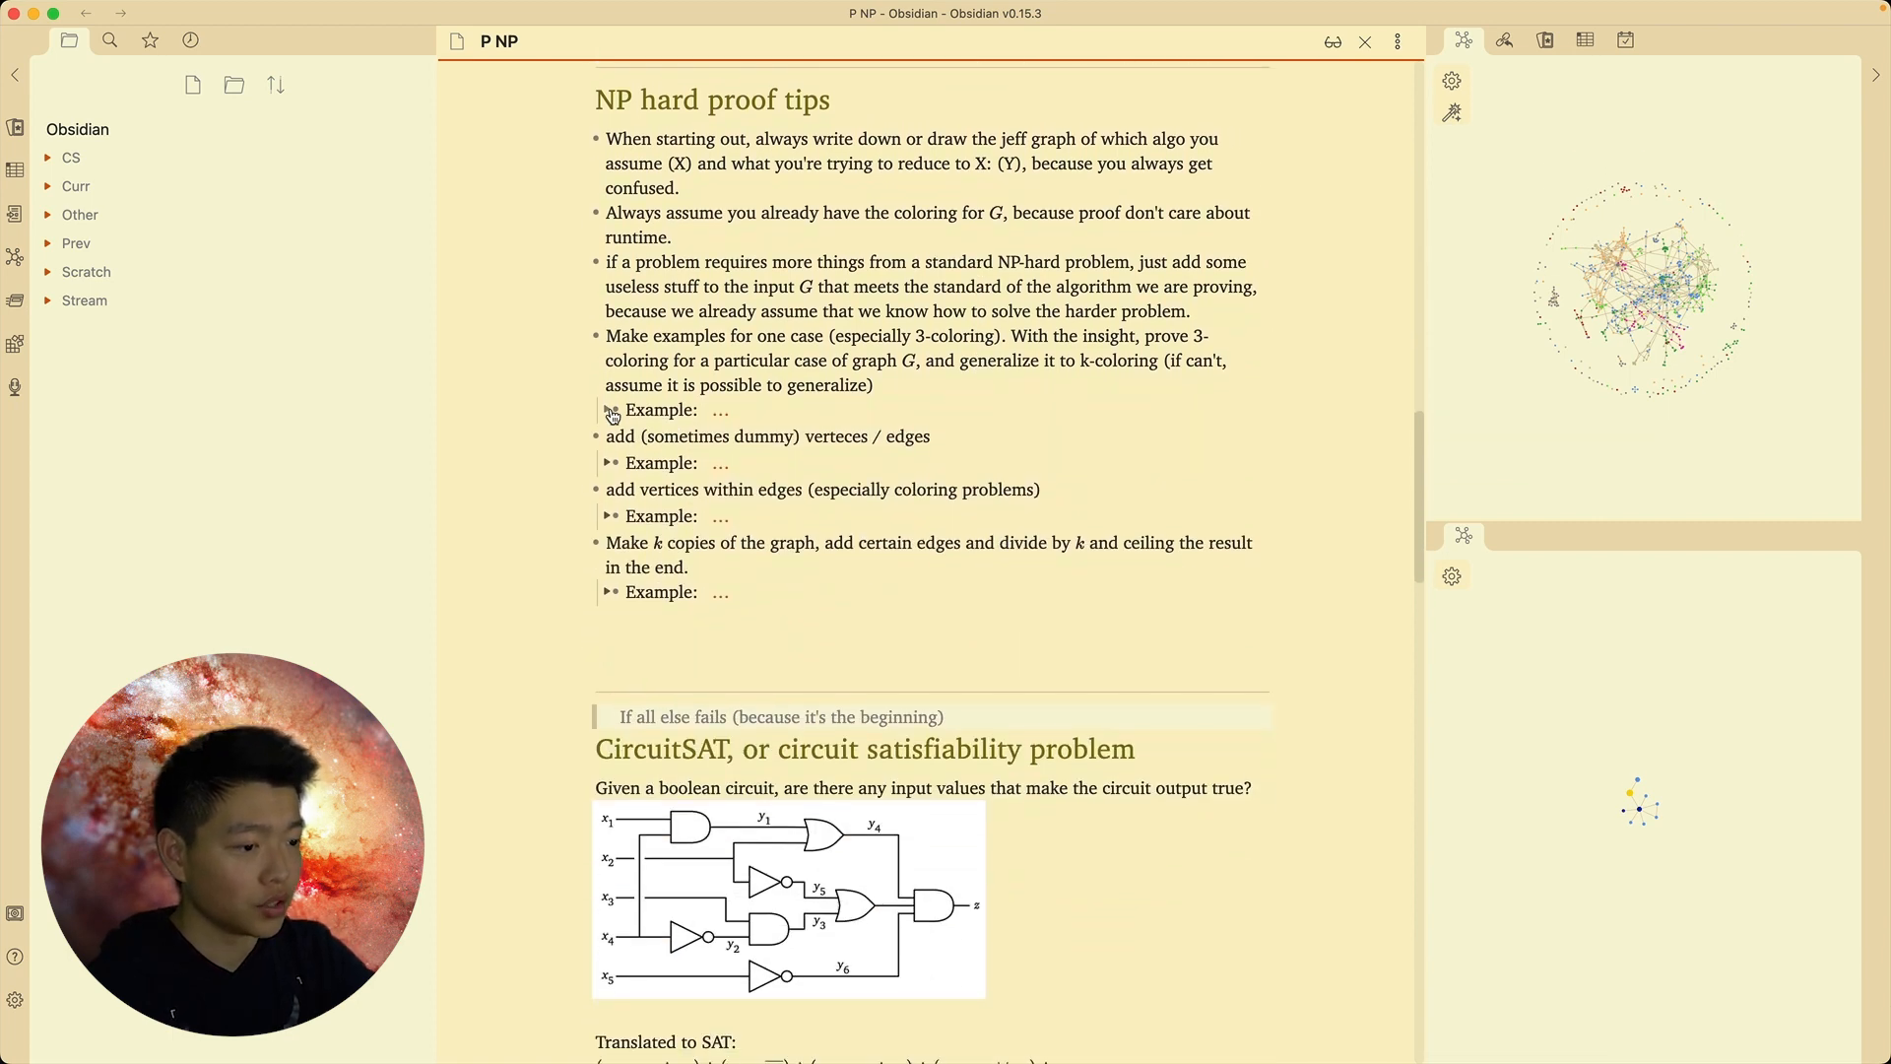
pyautogui.click(608, 414)
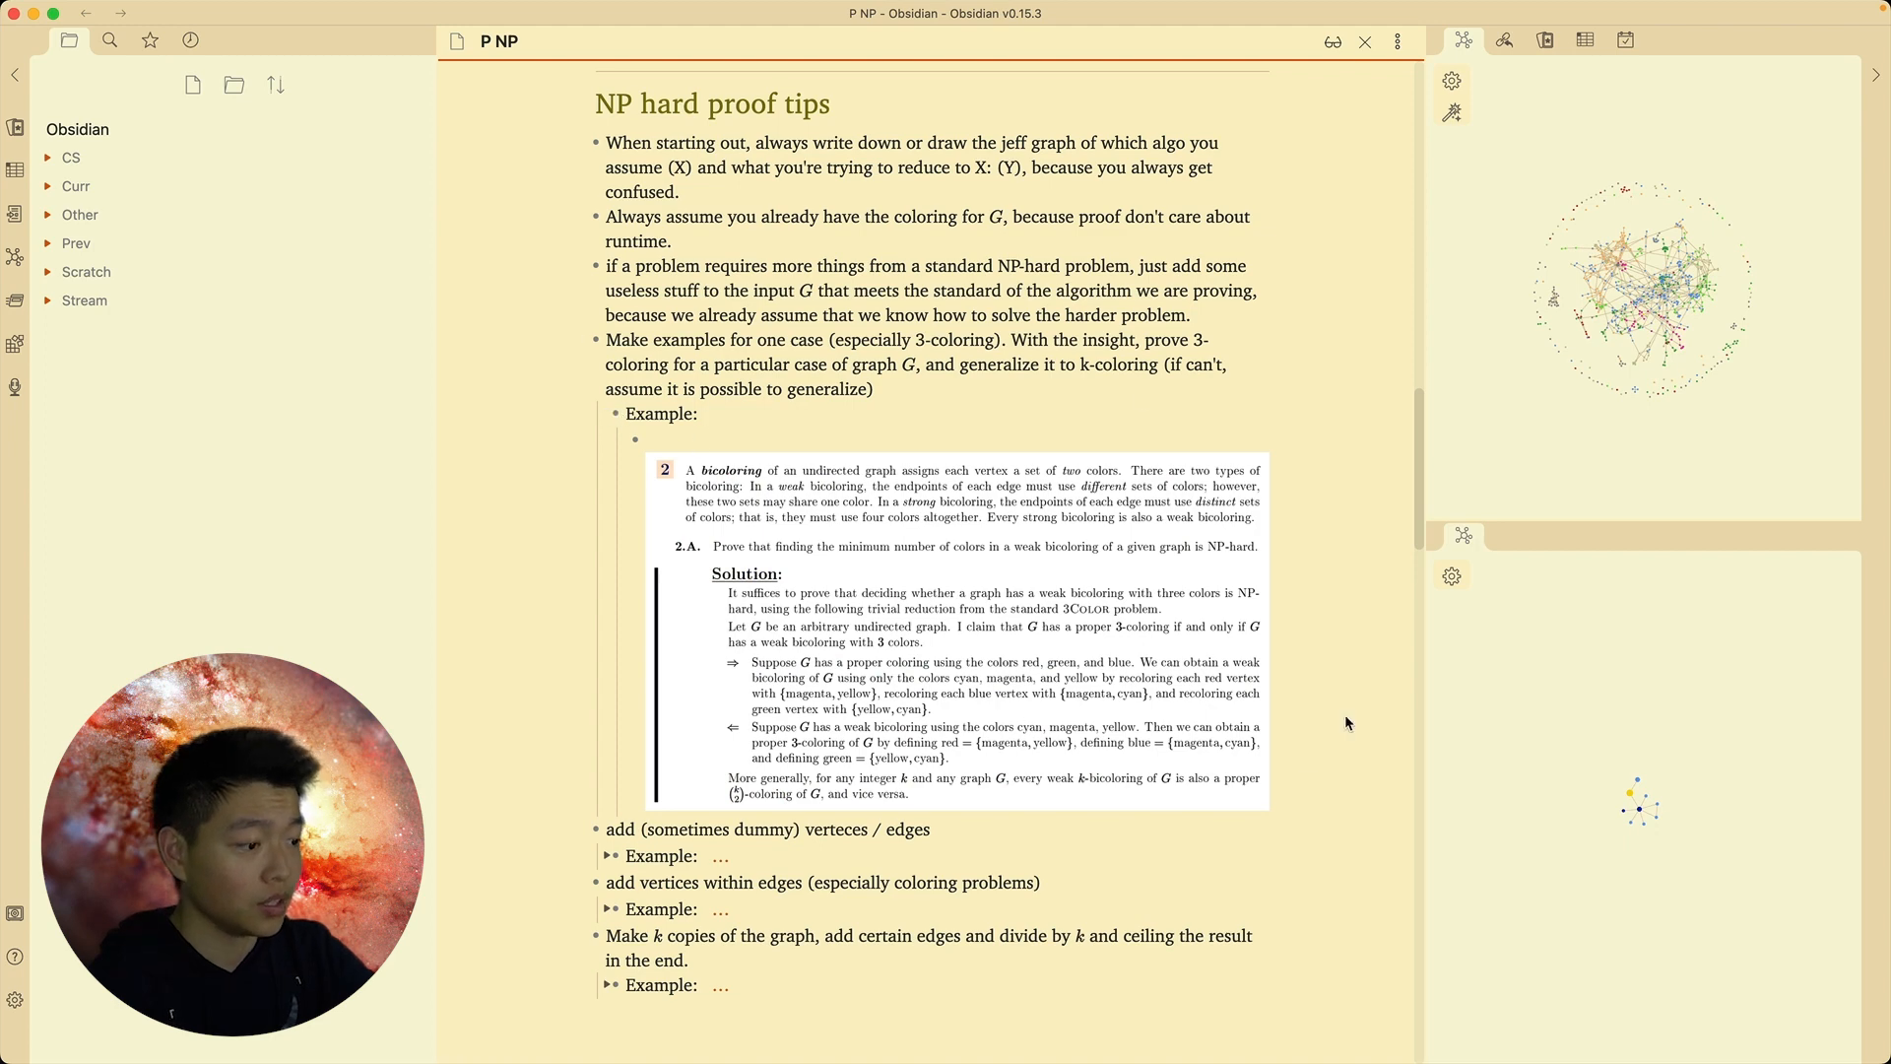
# Fold the 3-coloring Example, and view and refold the Example under the tip about adding dummy vertices or edges
pyautogui.click(609, 414)
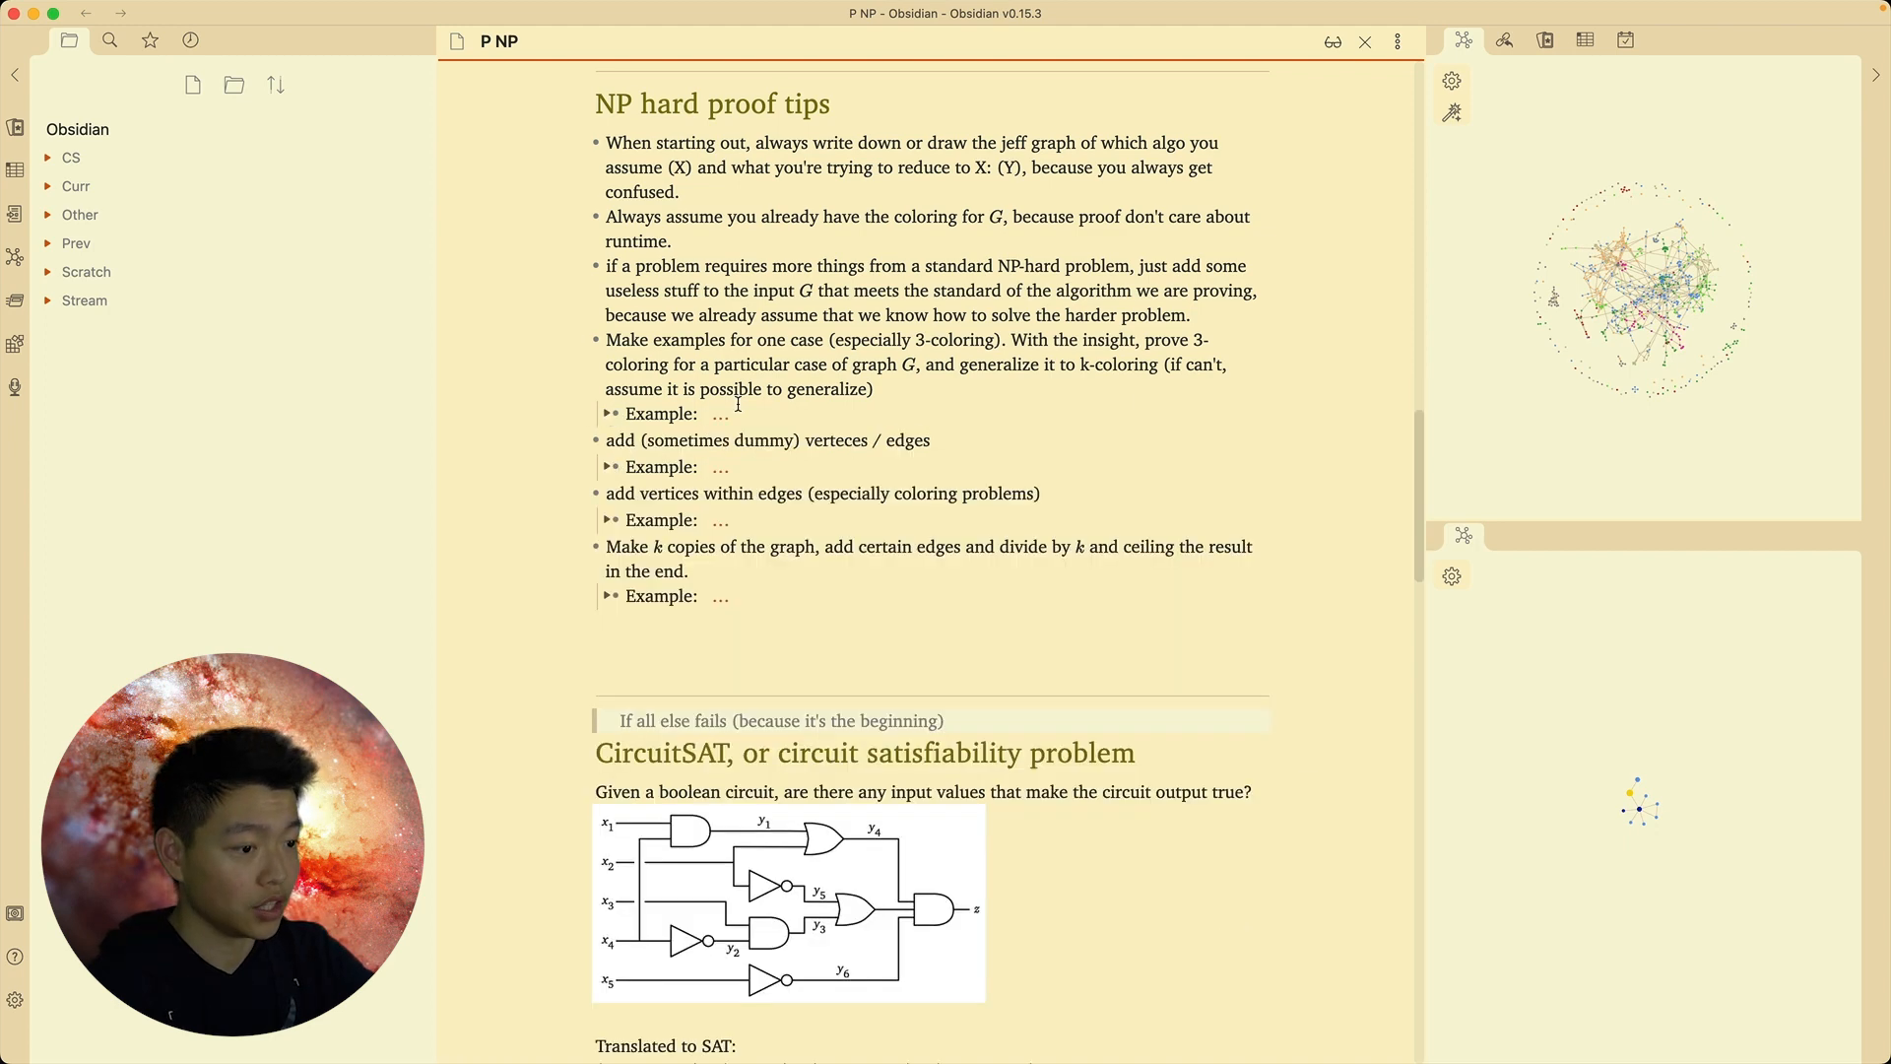
pyautogui.scroll(-1, 616, 459)
pyautogui.click(611, 438)
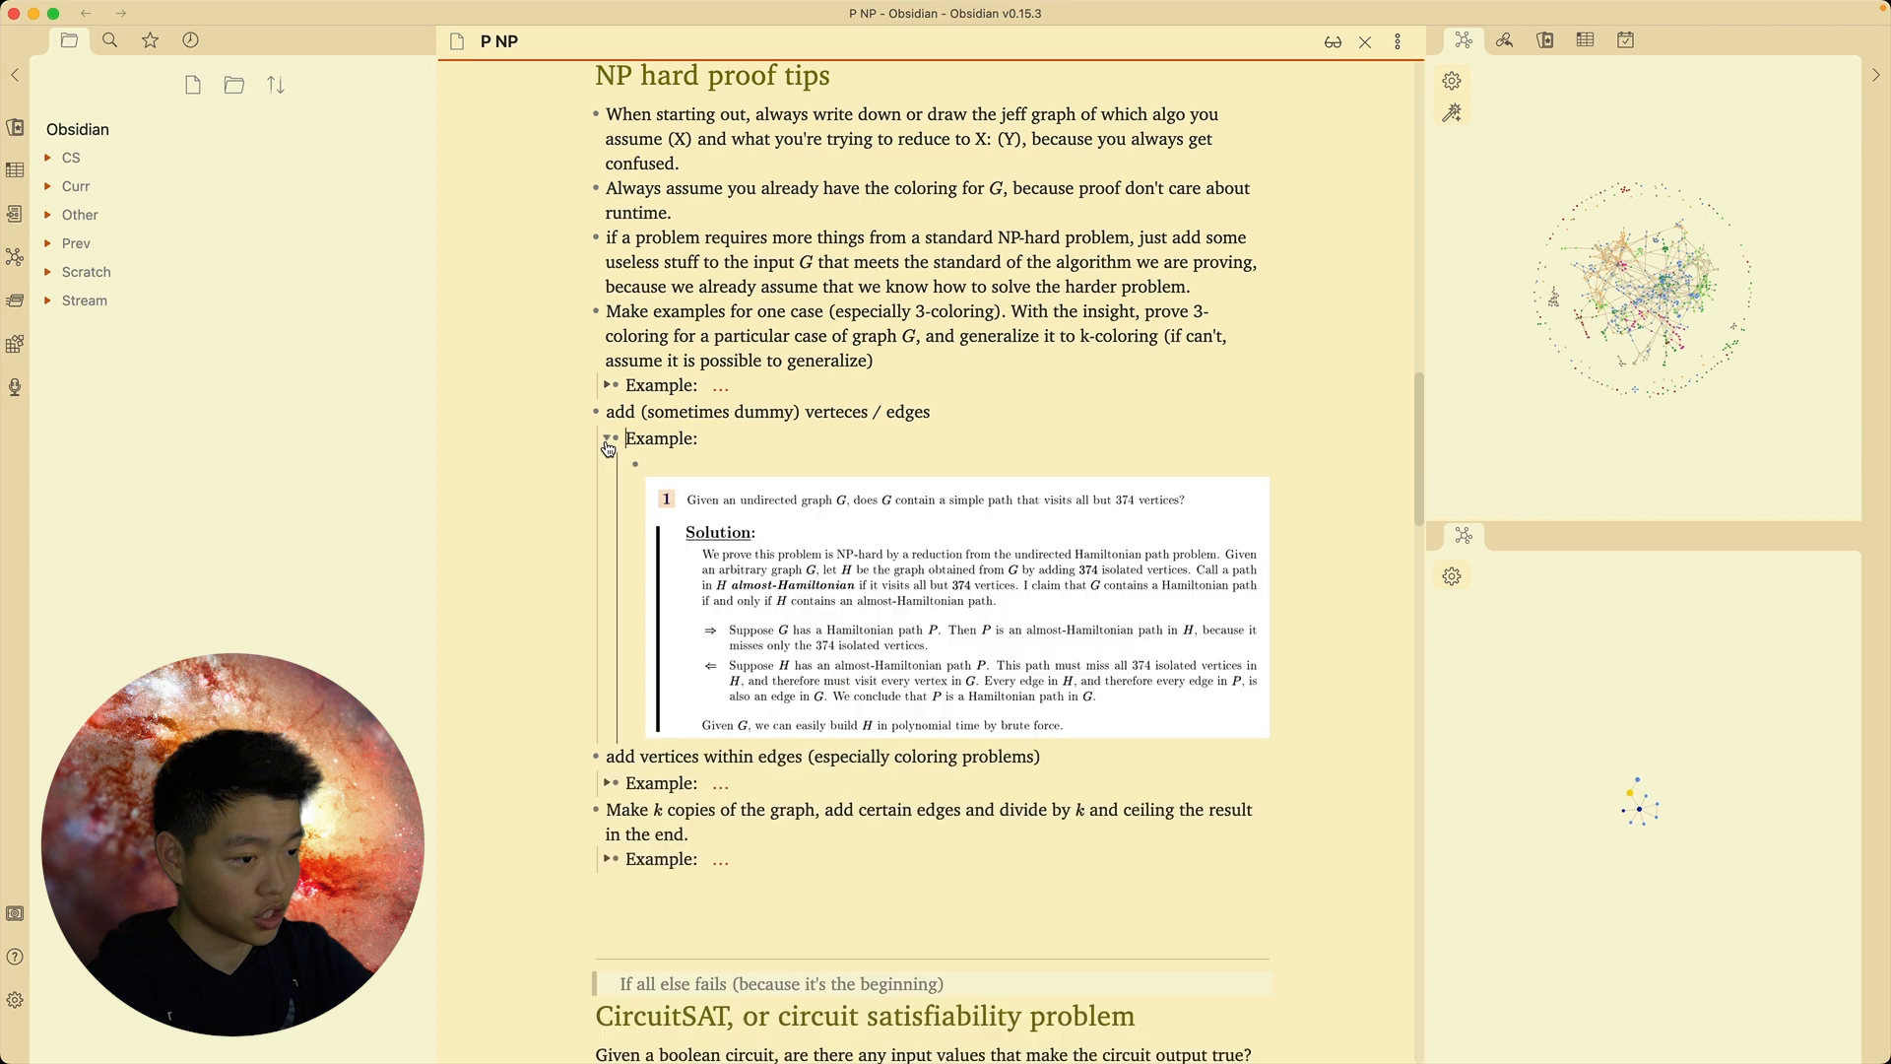
pyautogui.click(611, 439)
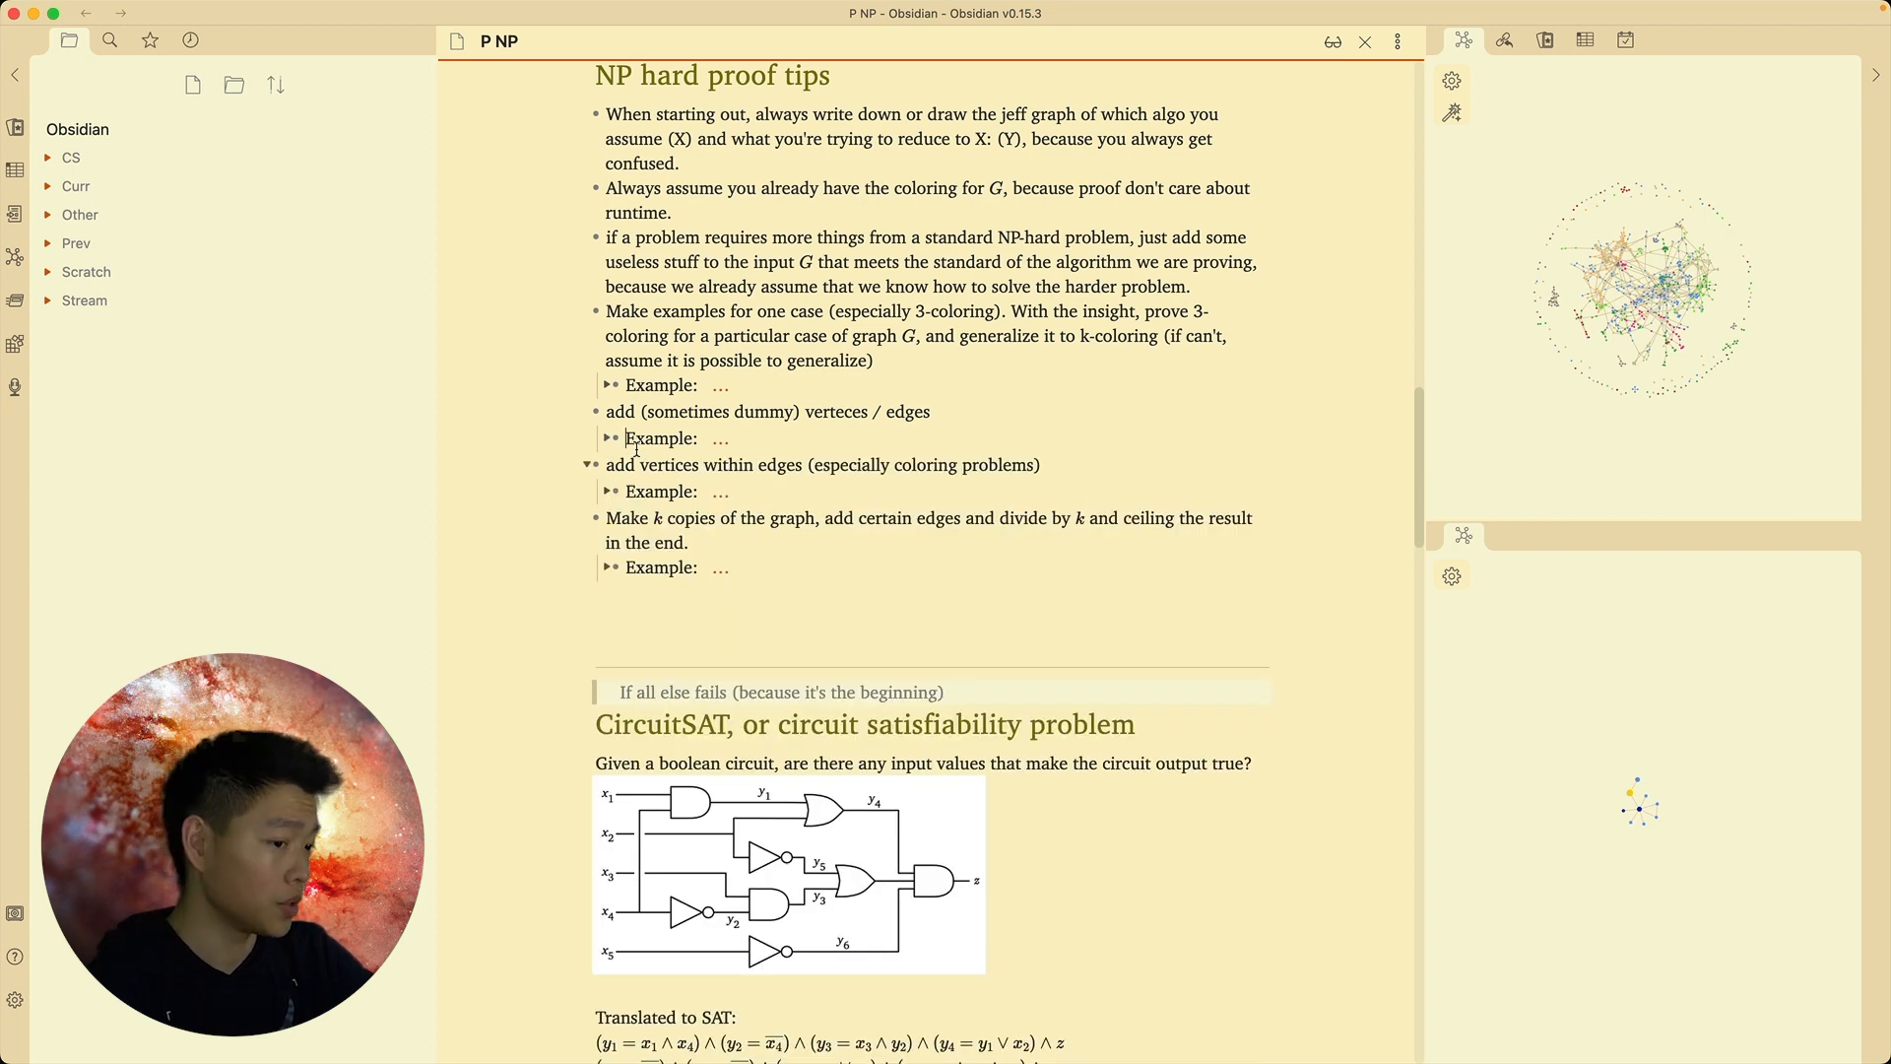
# Expand the Example under the tip on adding vertices within edges, examine its careful 5-coloring solution and sketches, and refold it
pyautogui.click(609, 491)
pyautogui.scroll(-4, 686, 501)
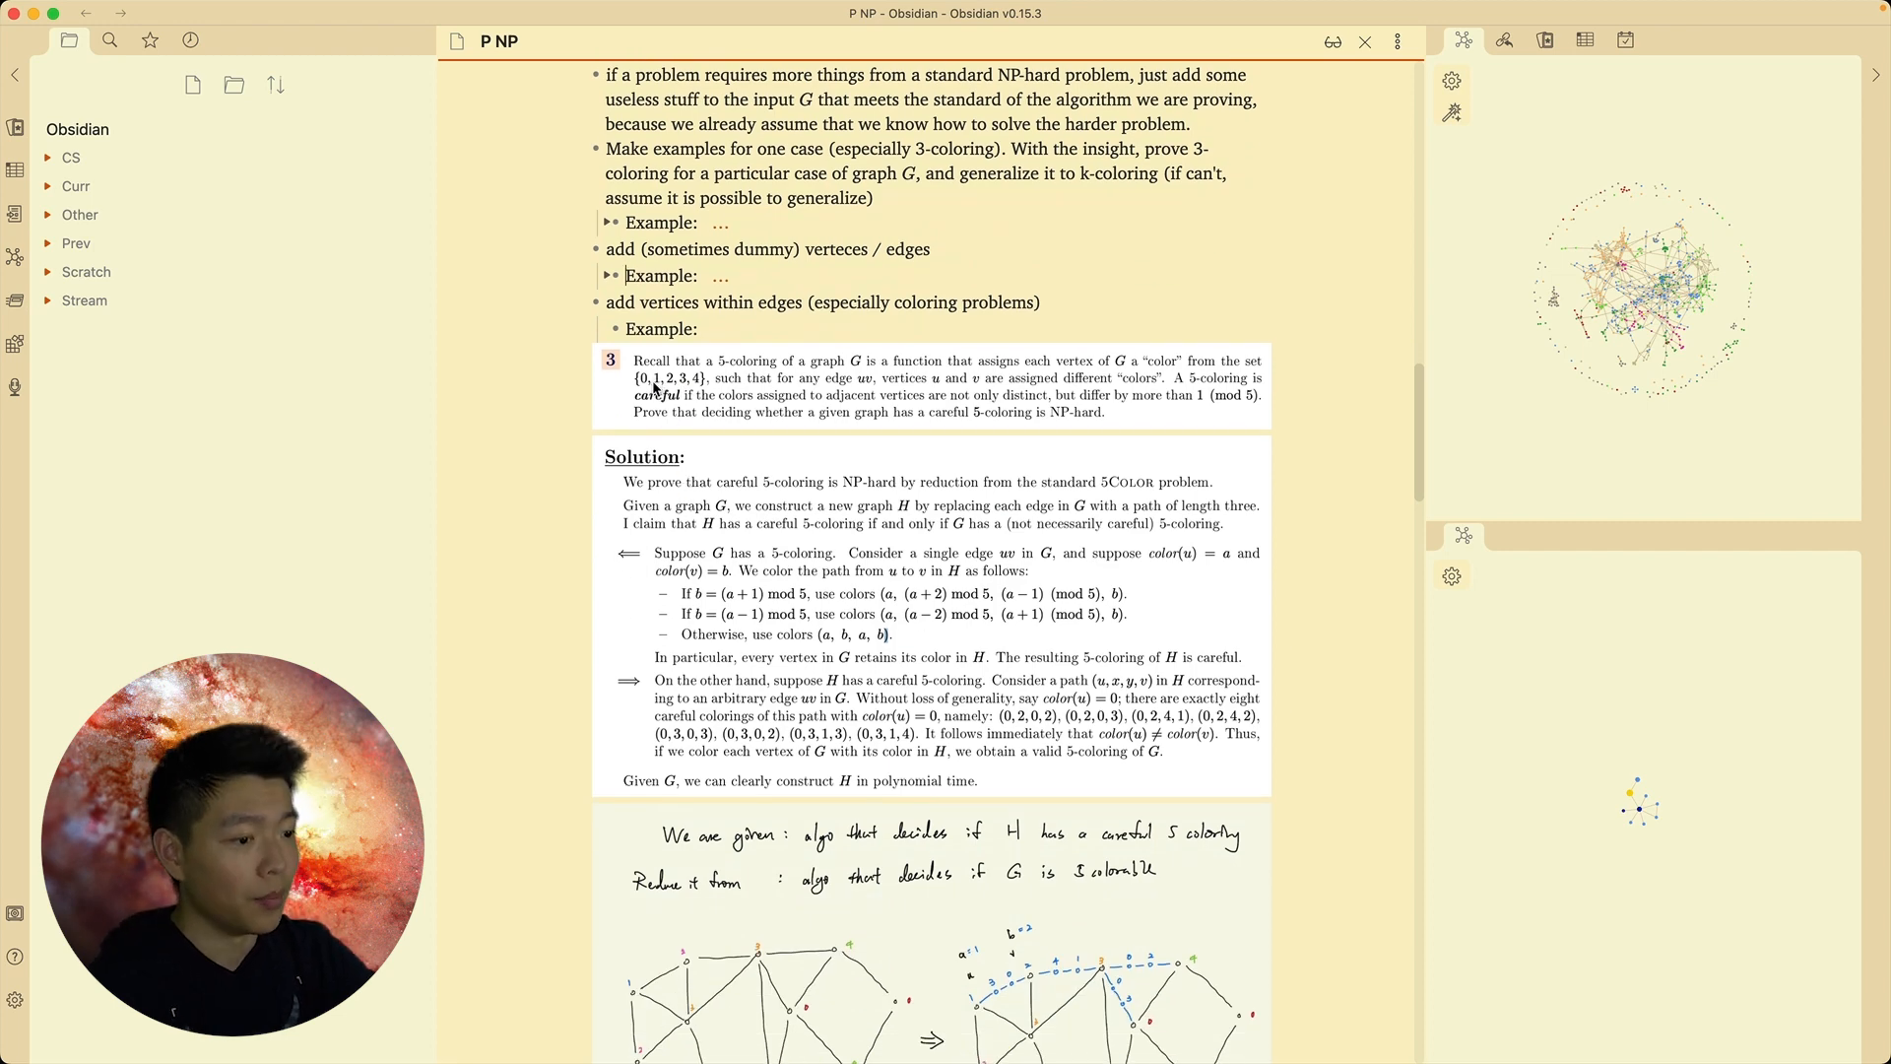
pyautogui.scroll(-1, 628, 321)
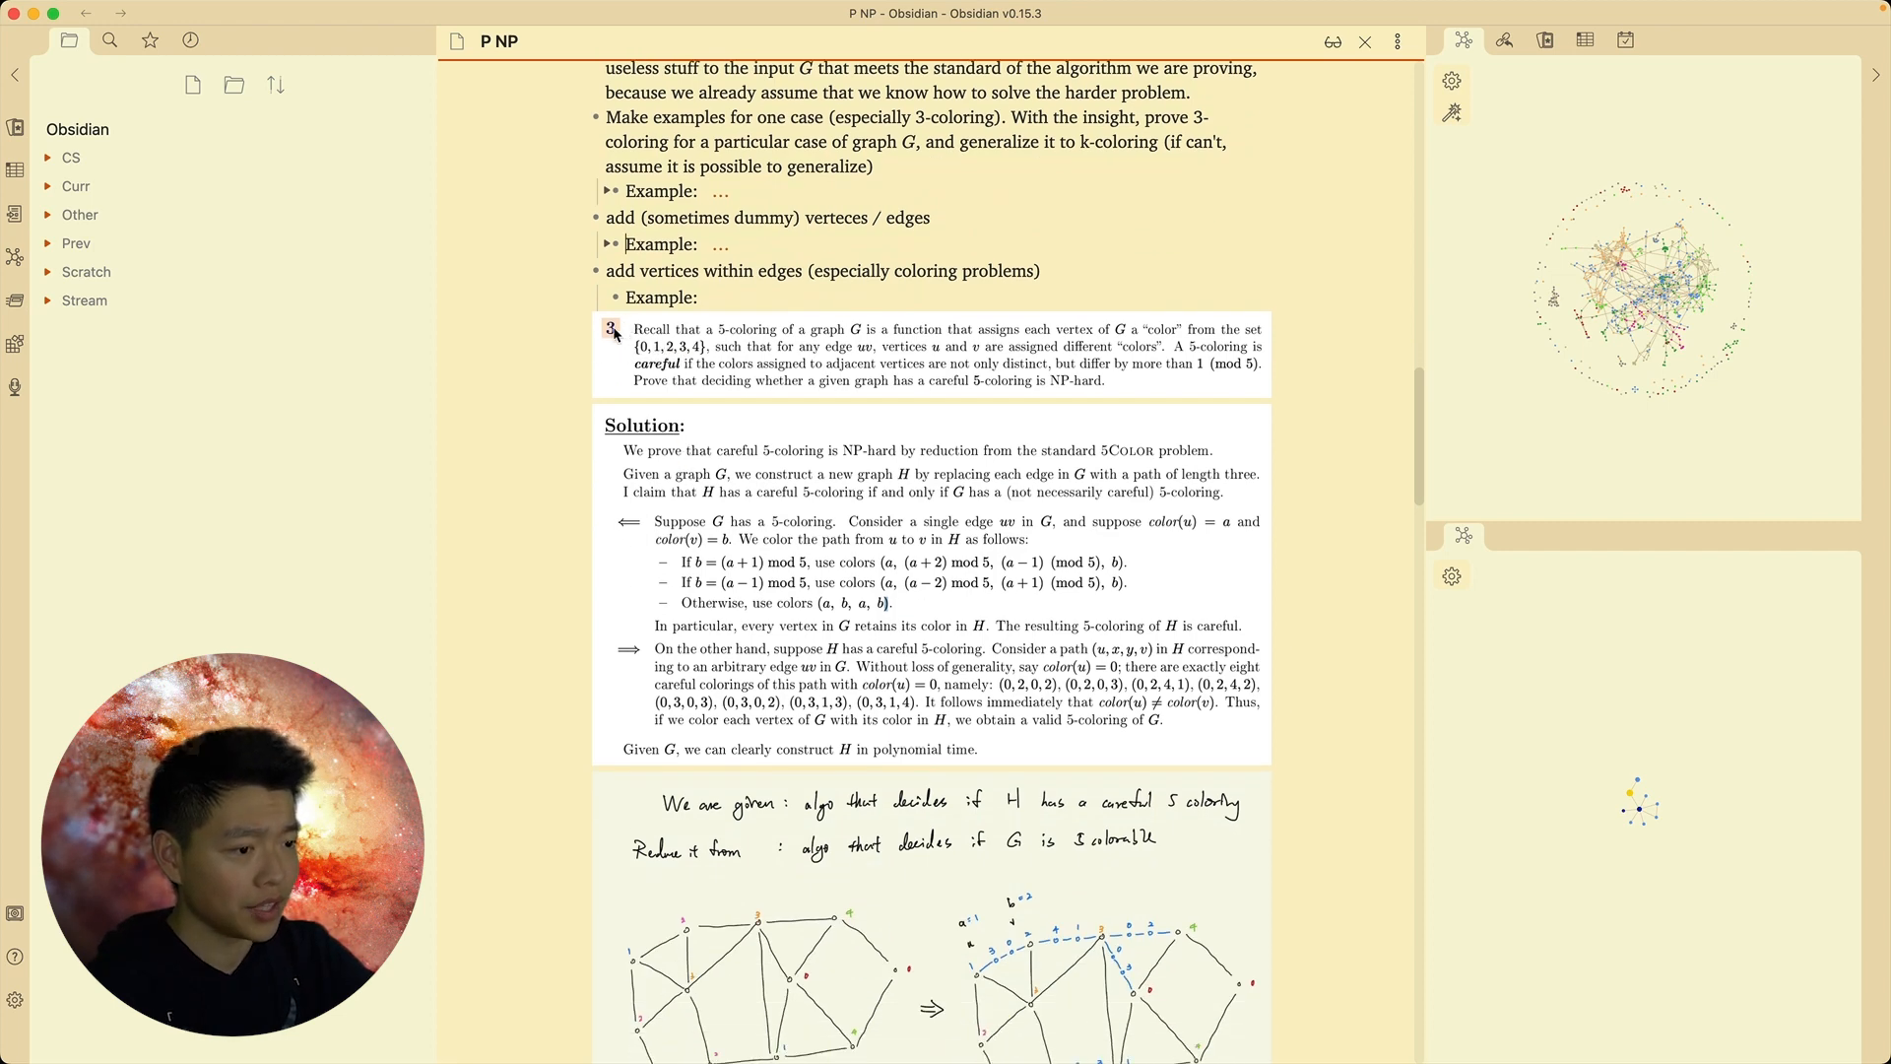
pyautogui.scroll(-1, 631, 325)
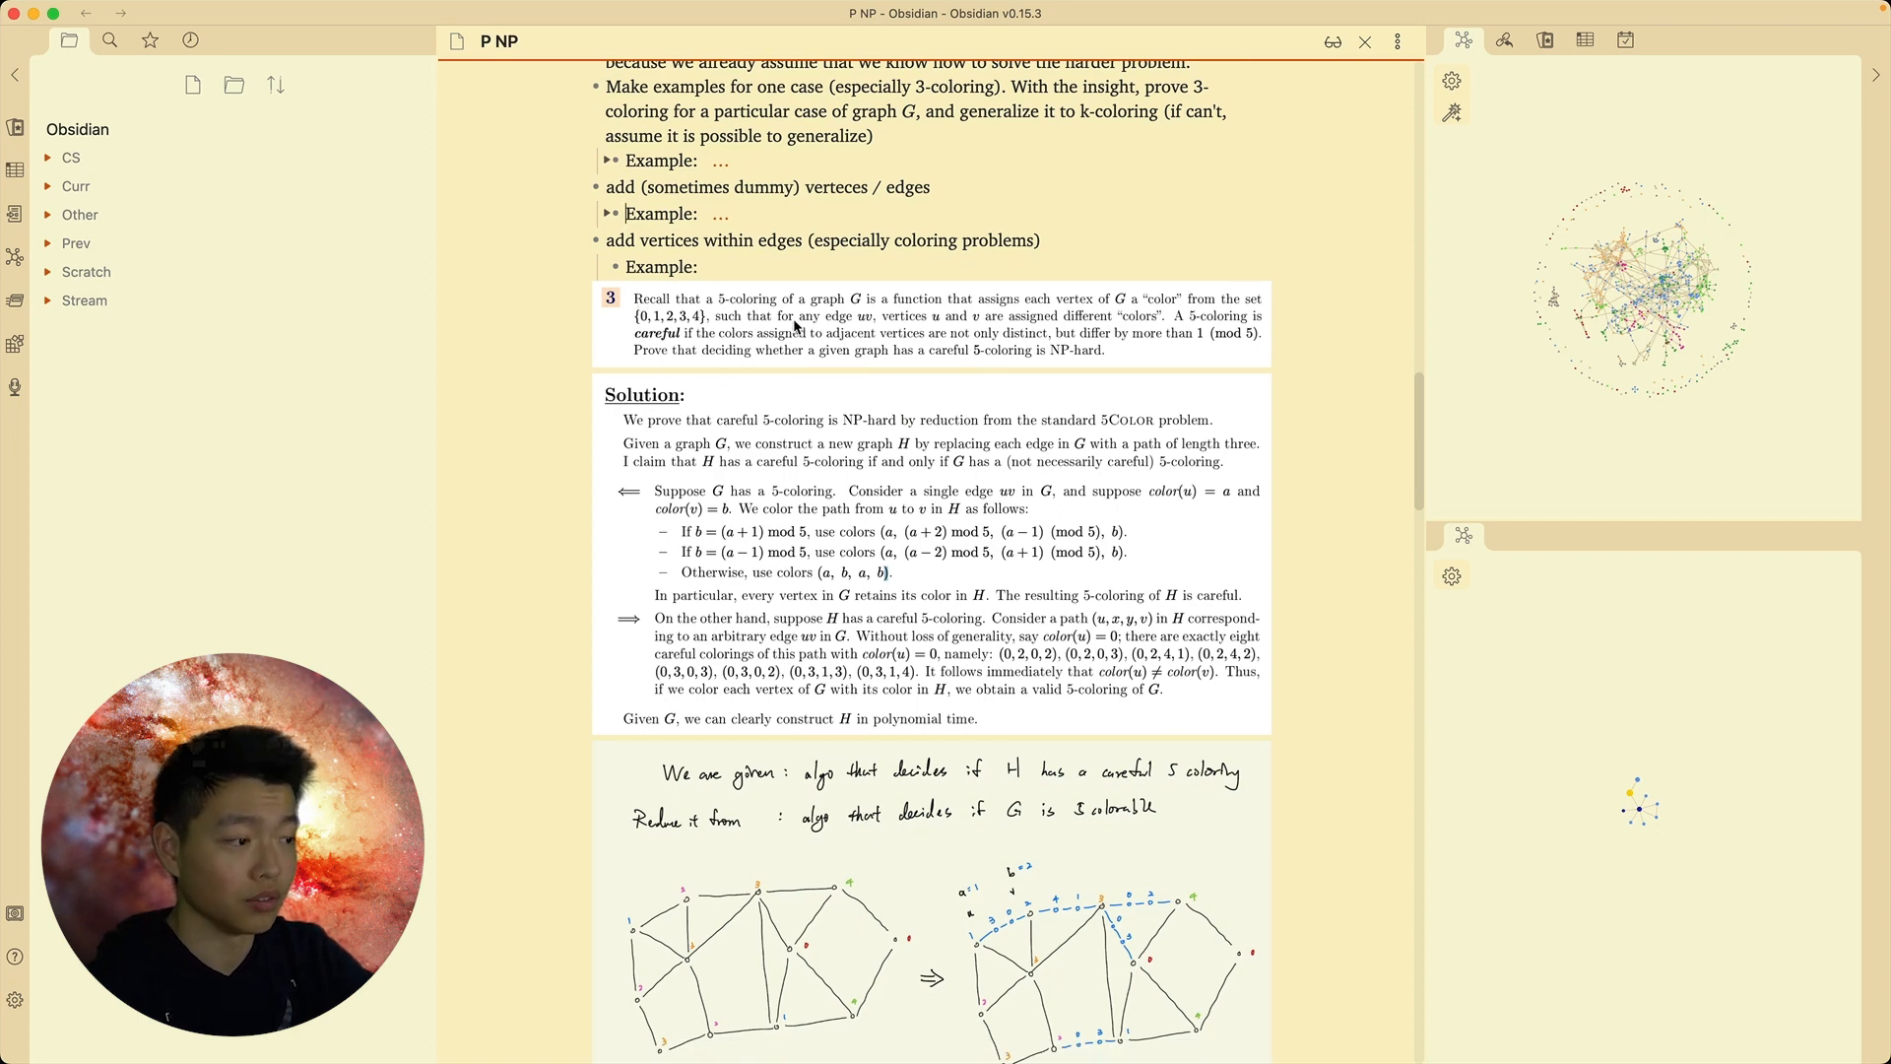
pyautogui.scroll(-10, 1093, 481)
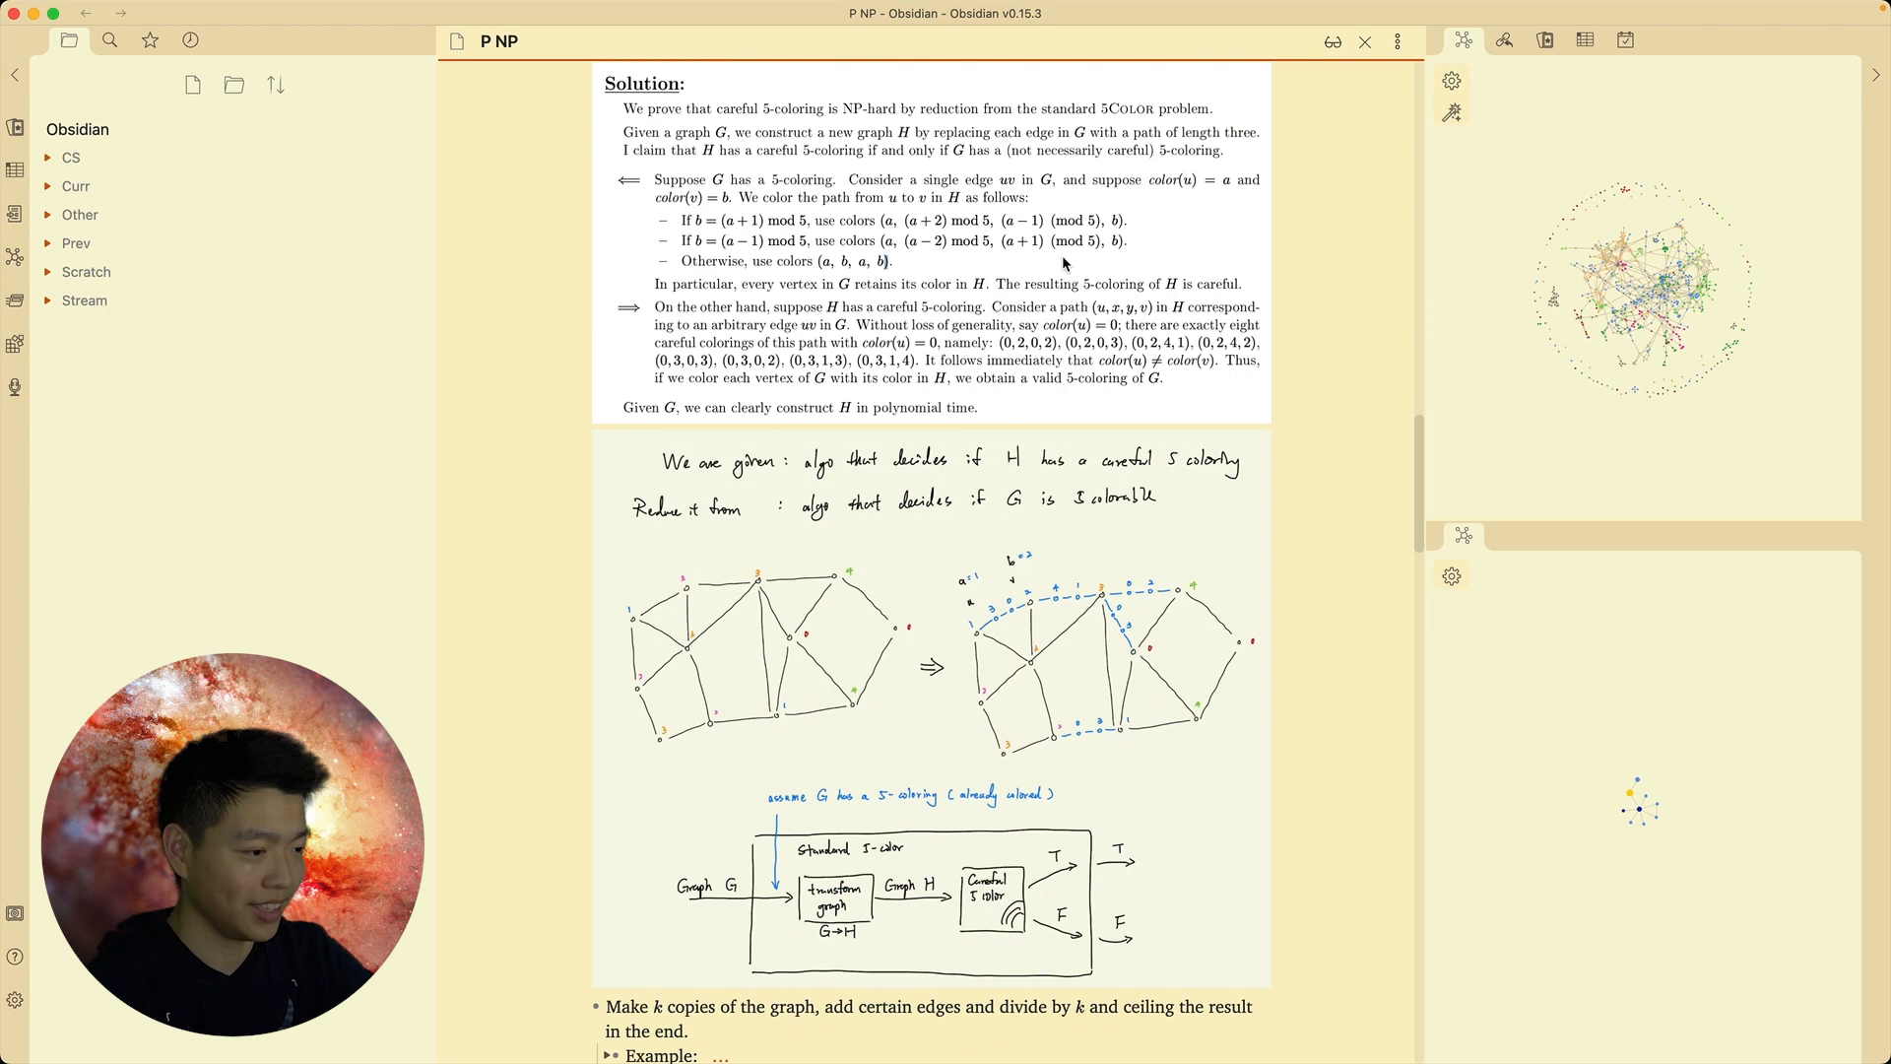
pyautogui.scroll(4, 781, 272)
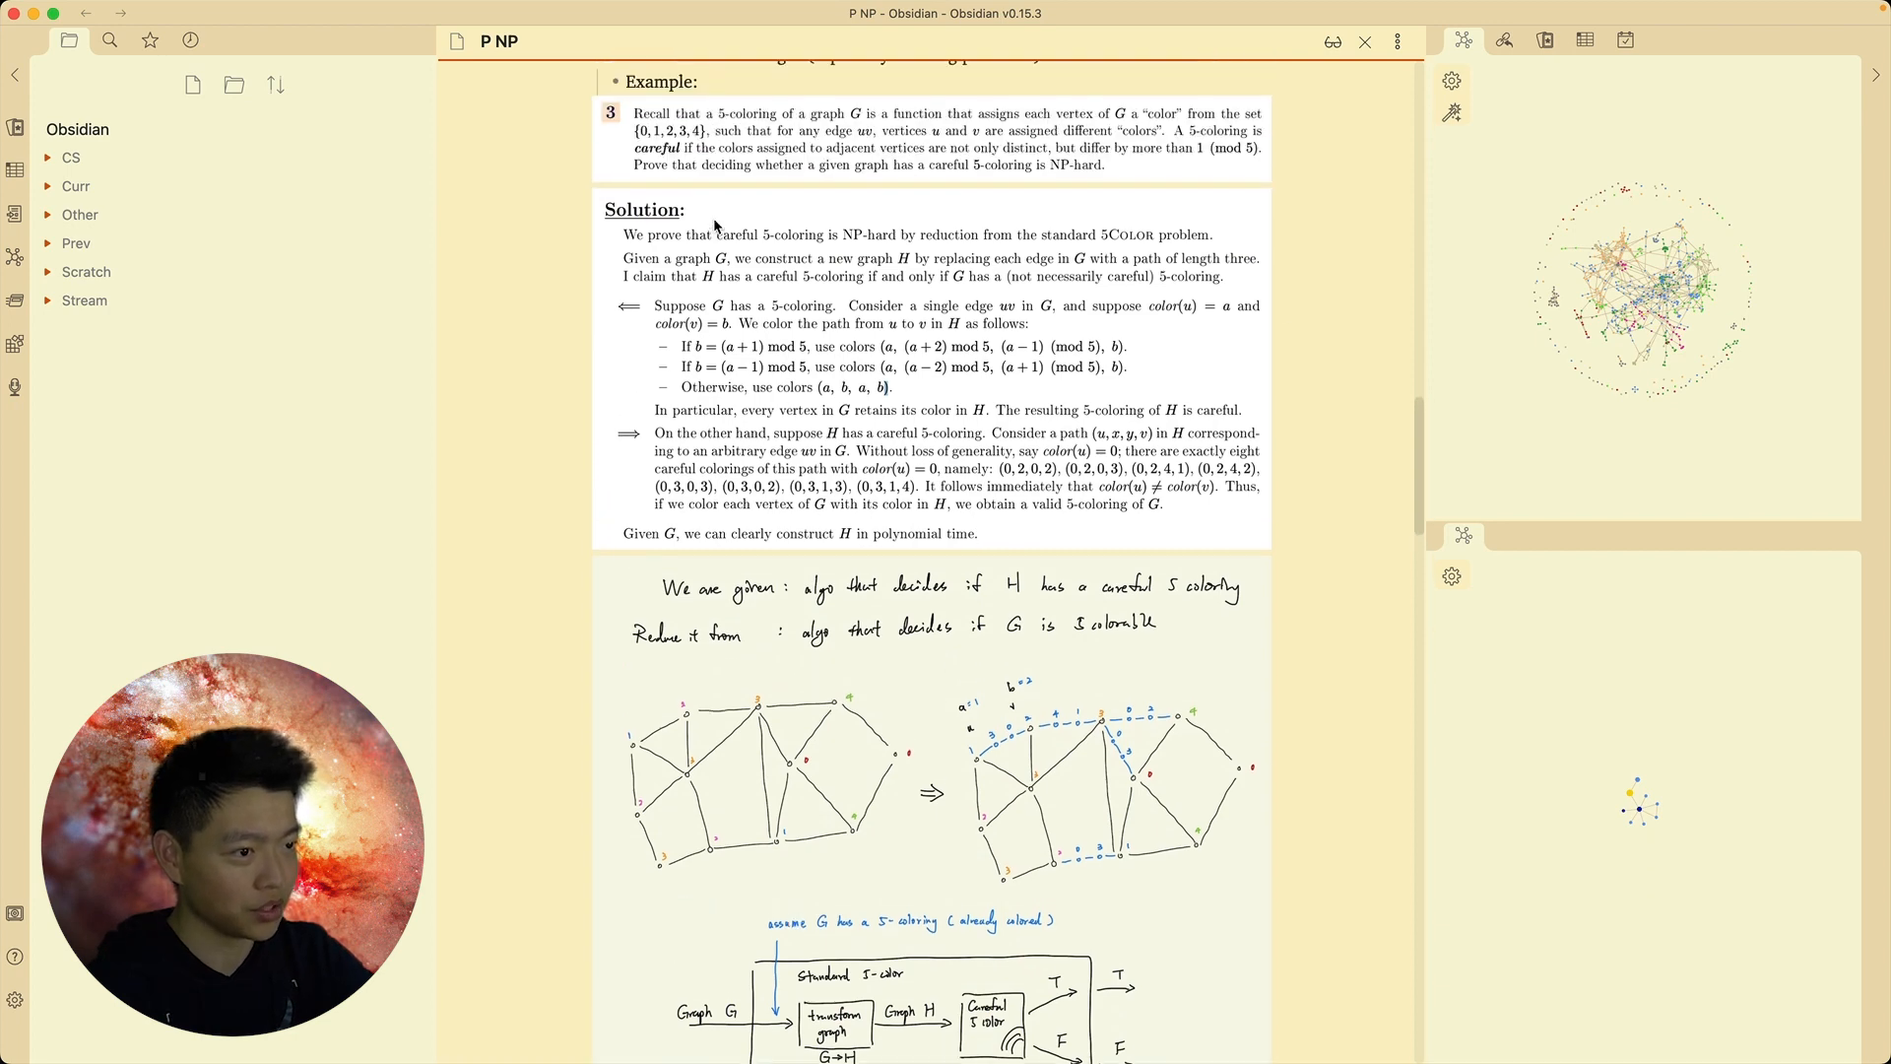
pyautogui.scroll(6, 715, 227)
pyautogui.click(610, 263)
# Skim the rest of the P NP note, from the SAT and 3SAT sections to the closing problem list and #review tag
pyautogui.scroll(-10, 1051, 528)
pyautogui.scroll(-20, 1051, 528)
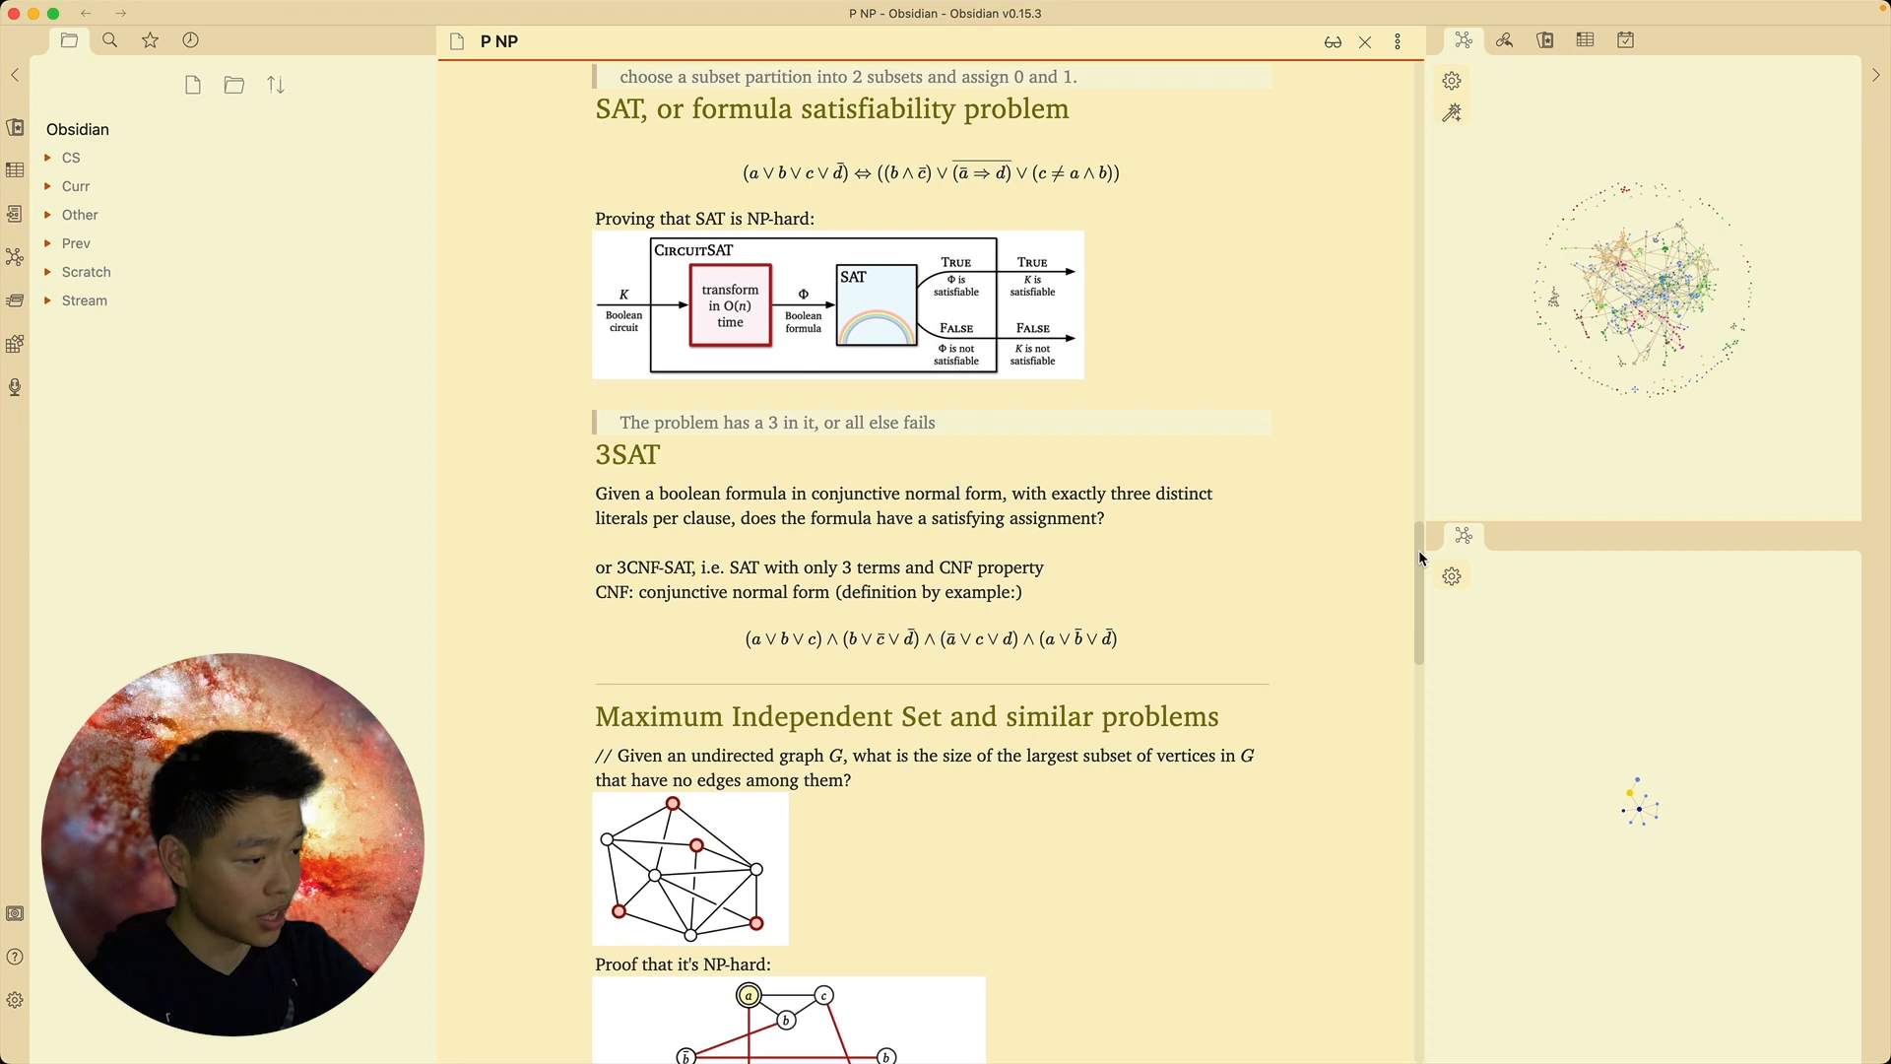
pyautogui.scroll(-4, 1182, 542)
pyautogui.click(674, 537)
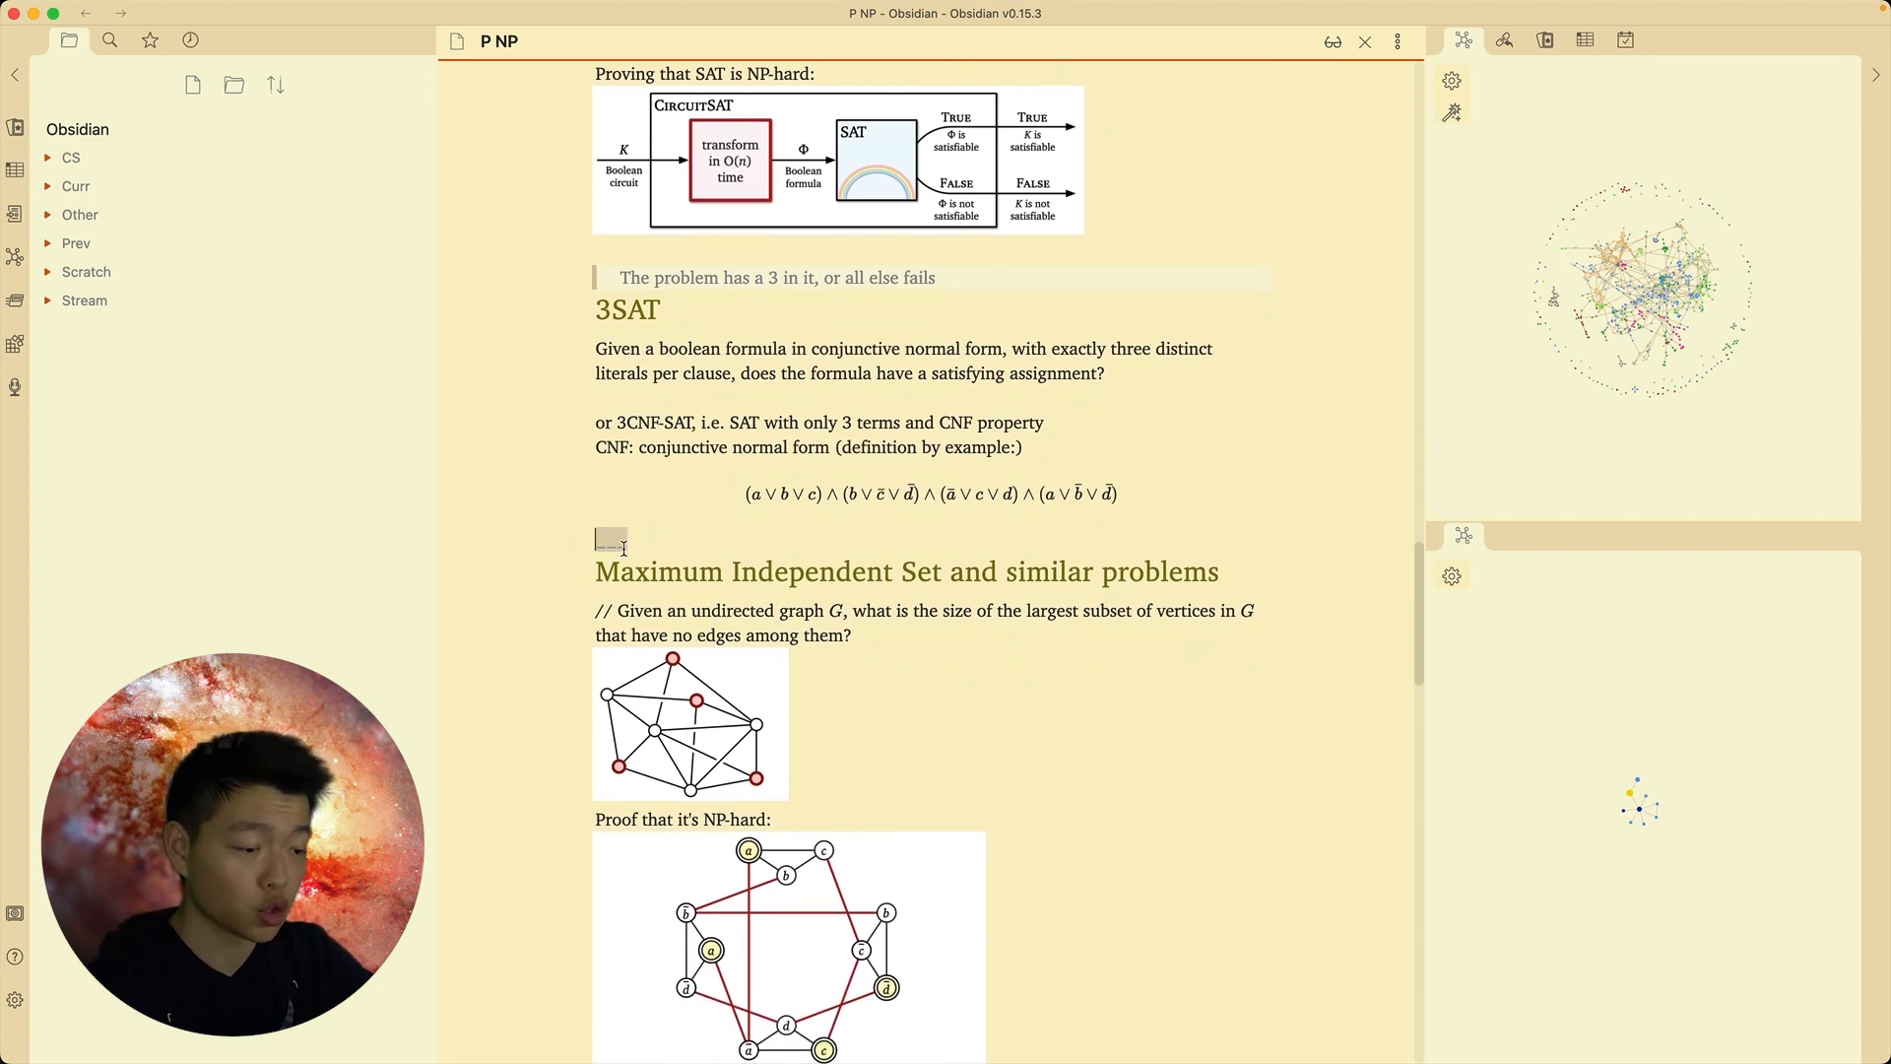
pyautogui.scroll(-20, 655, 553)
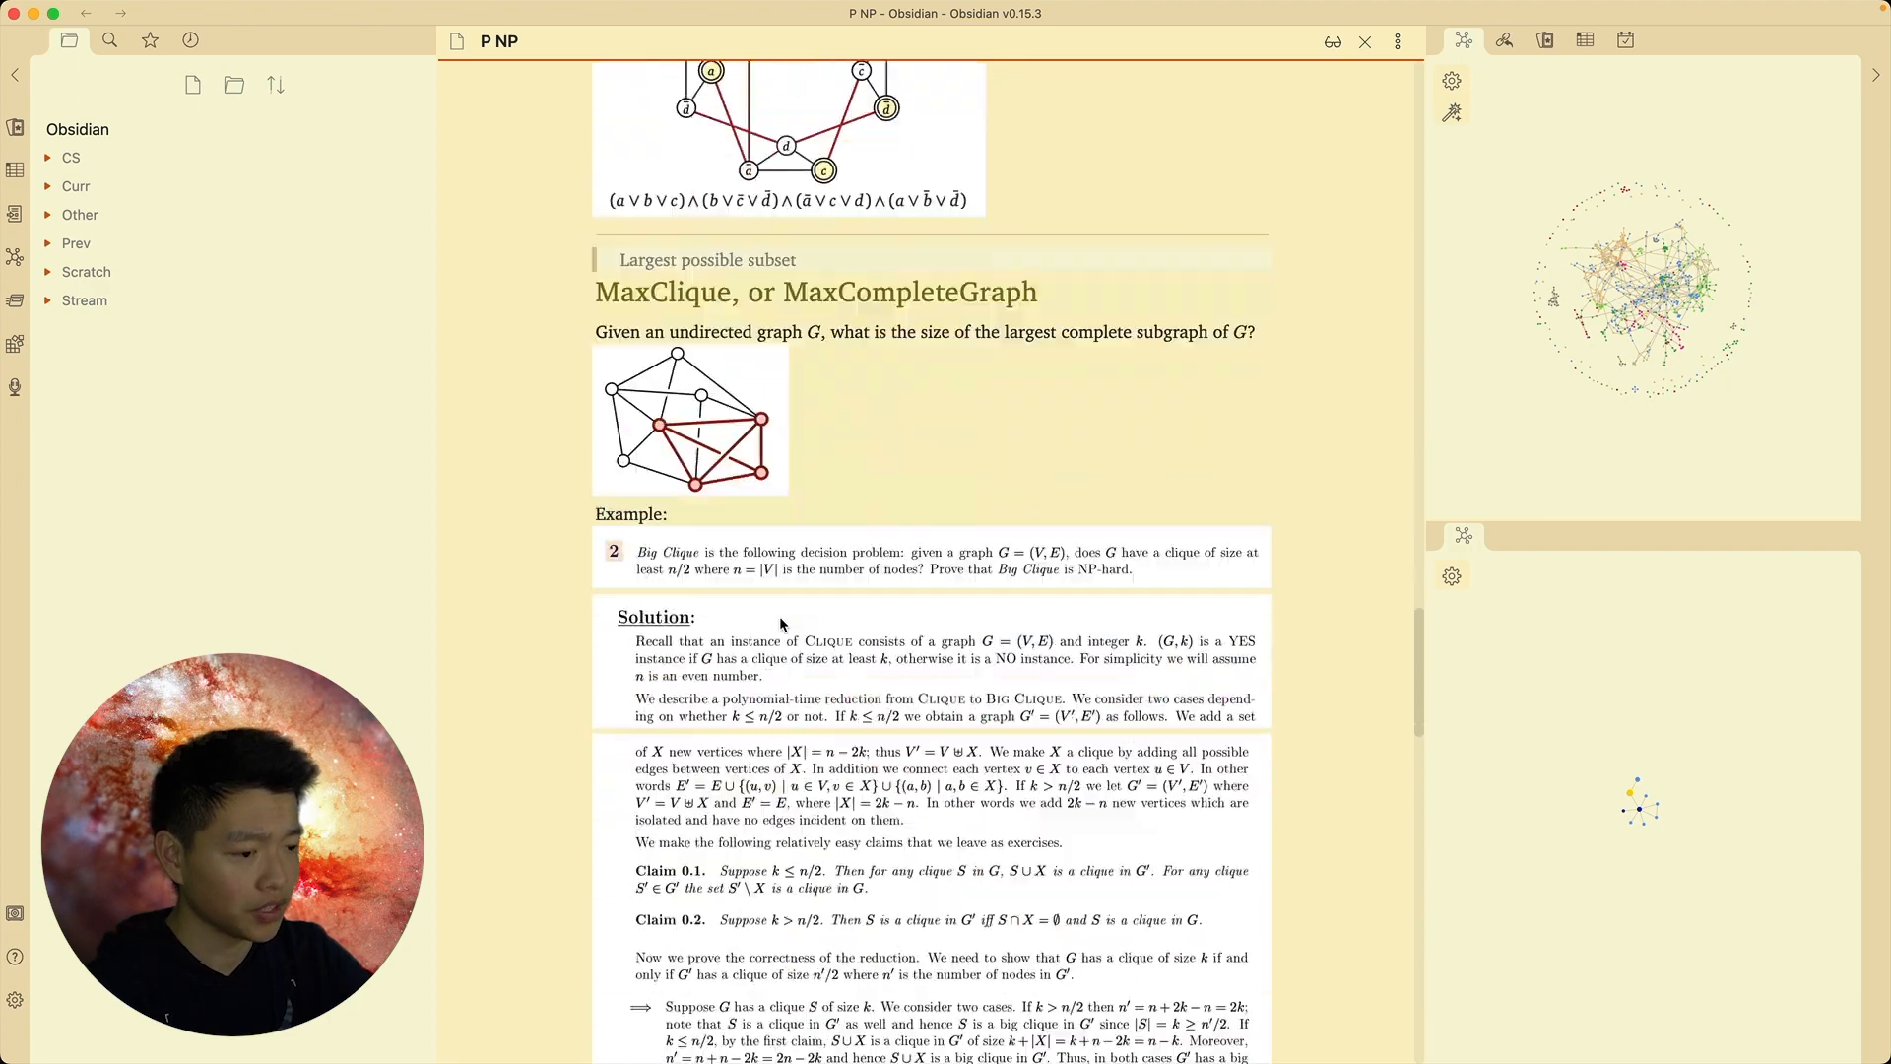
pyautogui.scroll(-20, 780, 631)
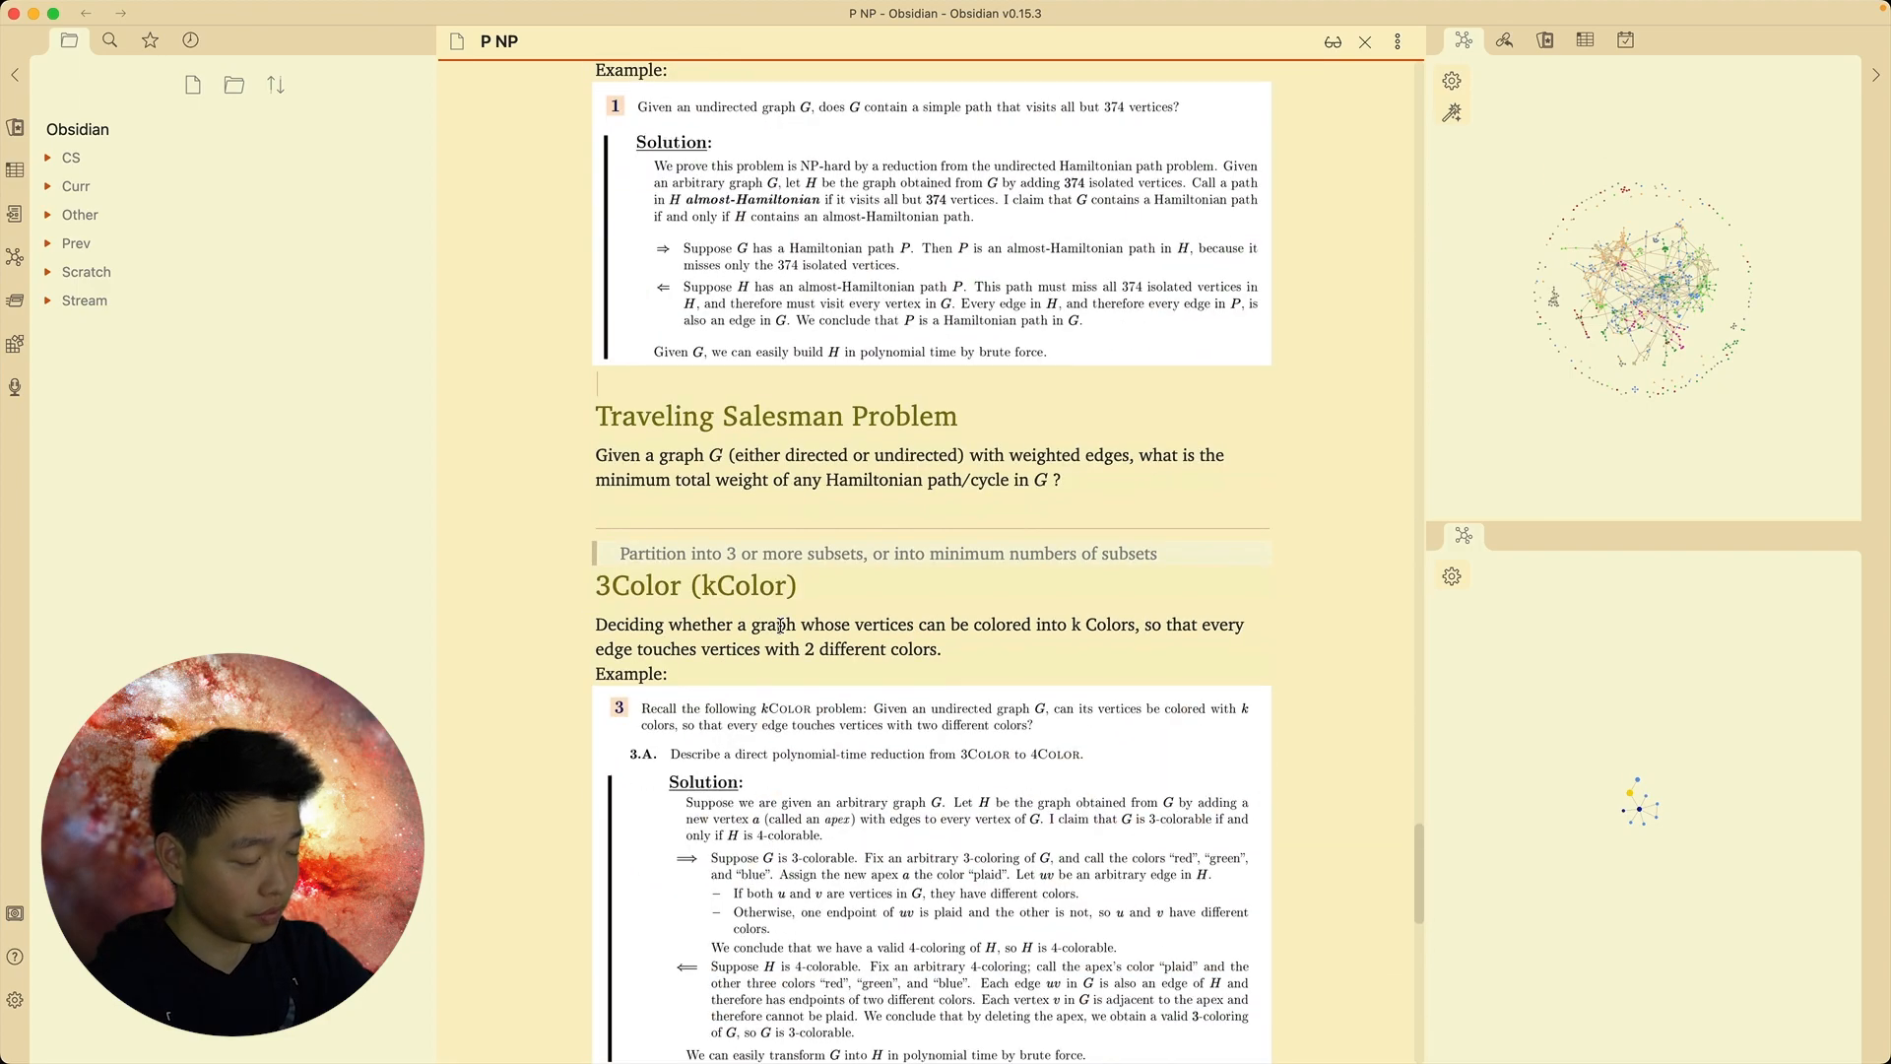
pyautogui.scroll(-20, 781, 630)
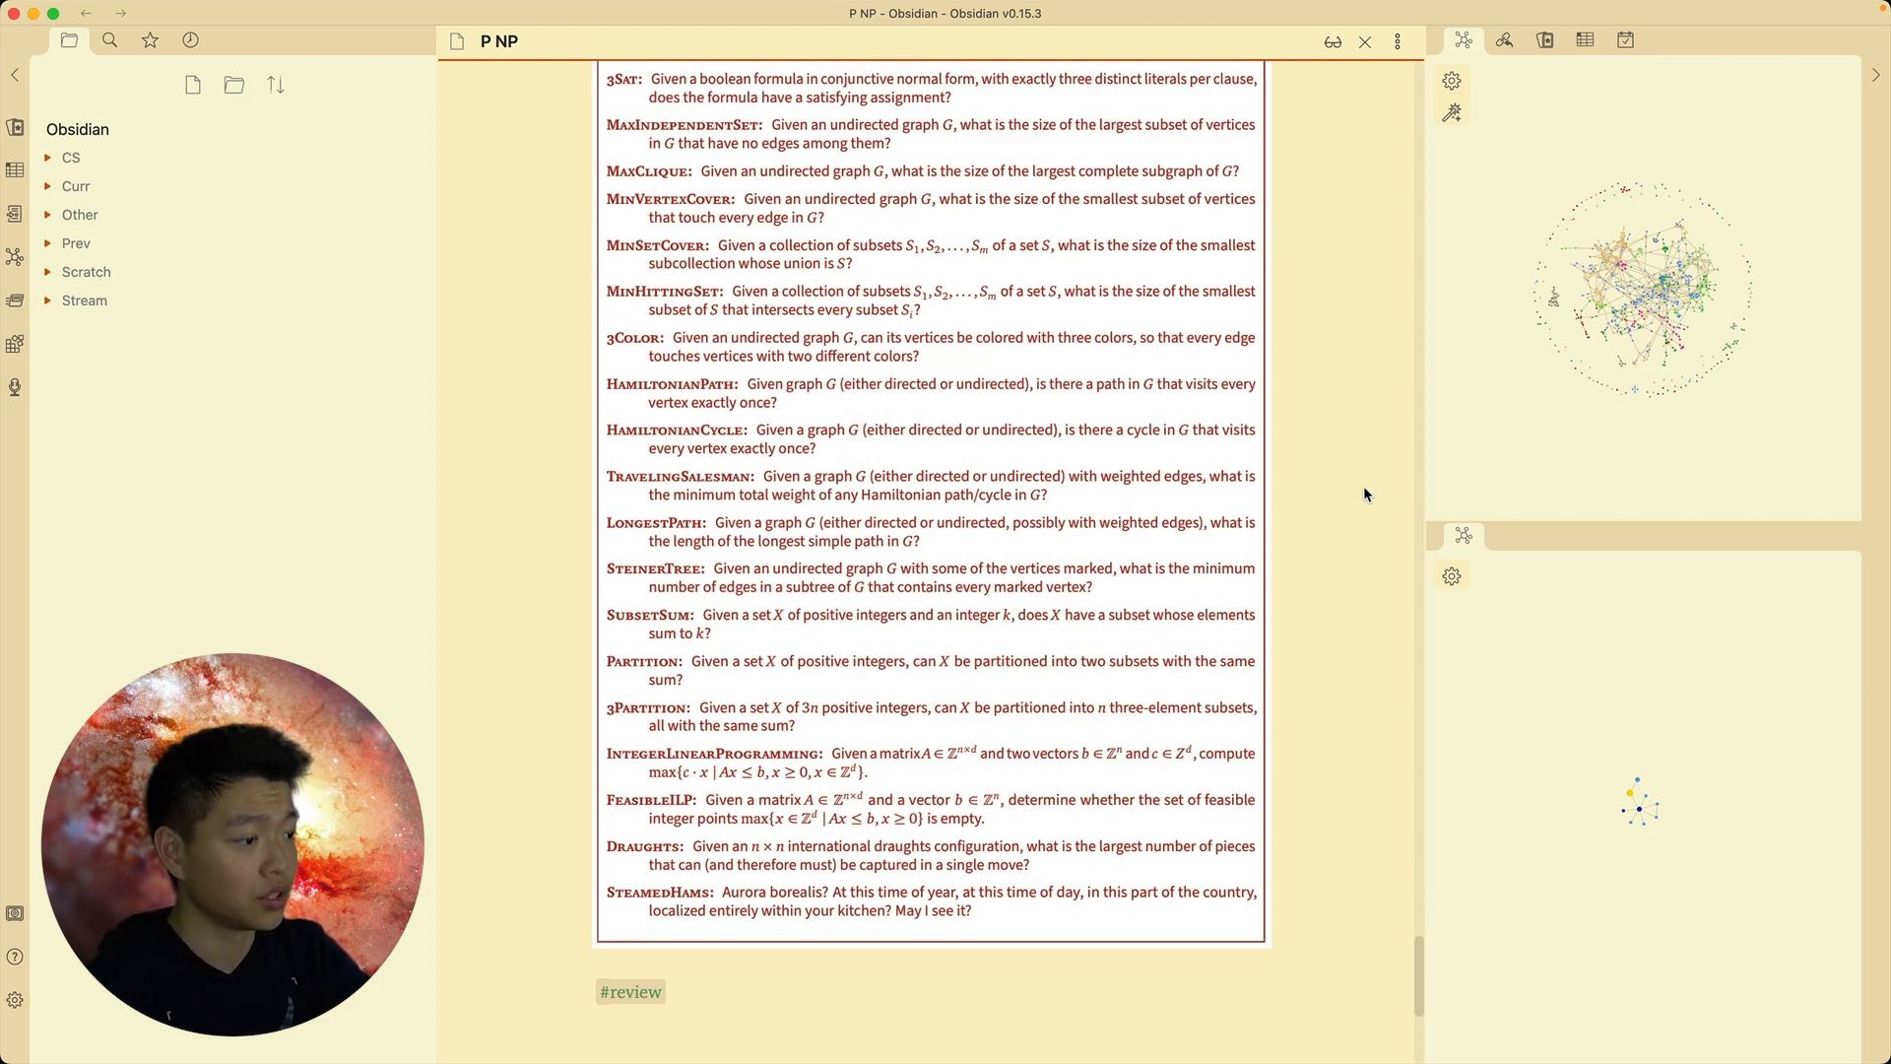
# Open the note 4. LU decomposition, skim its handwritten solving page, and return to the start of the note
pyautogui.press('super+o')
pyautogui.write('lu')
pyautogui.press('Return')
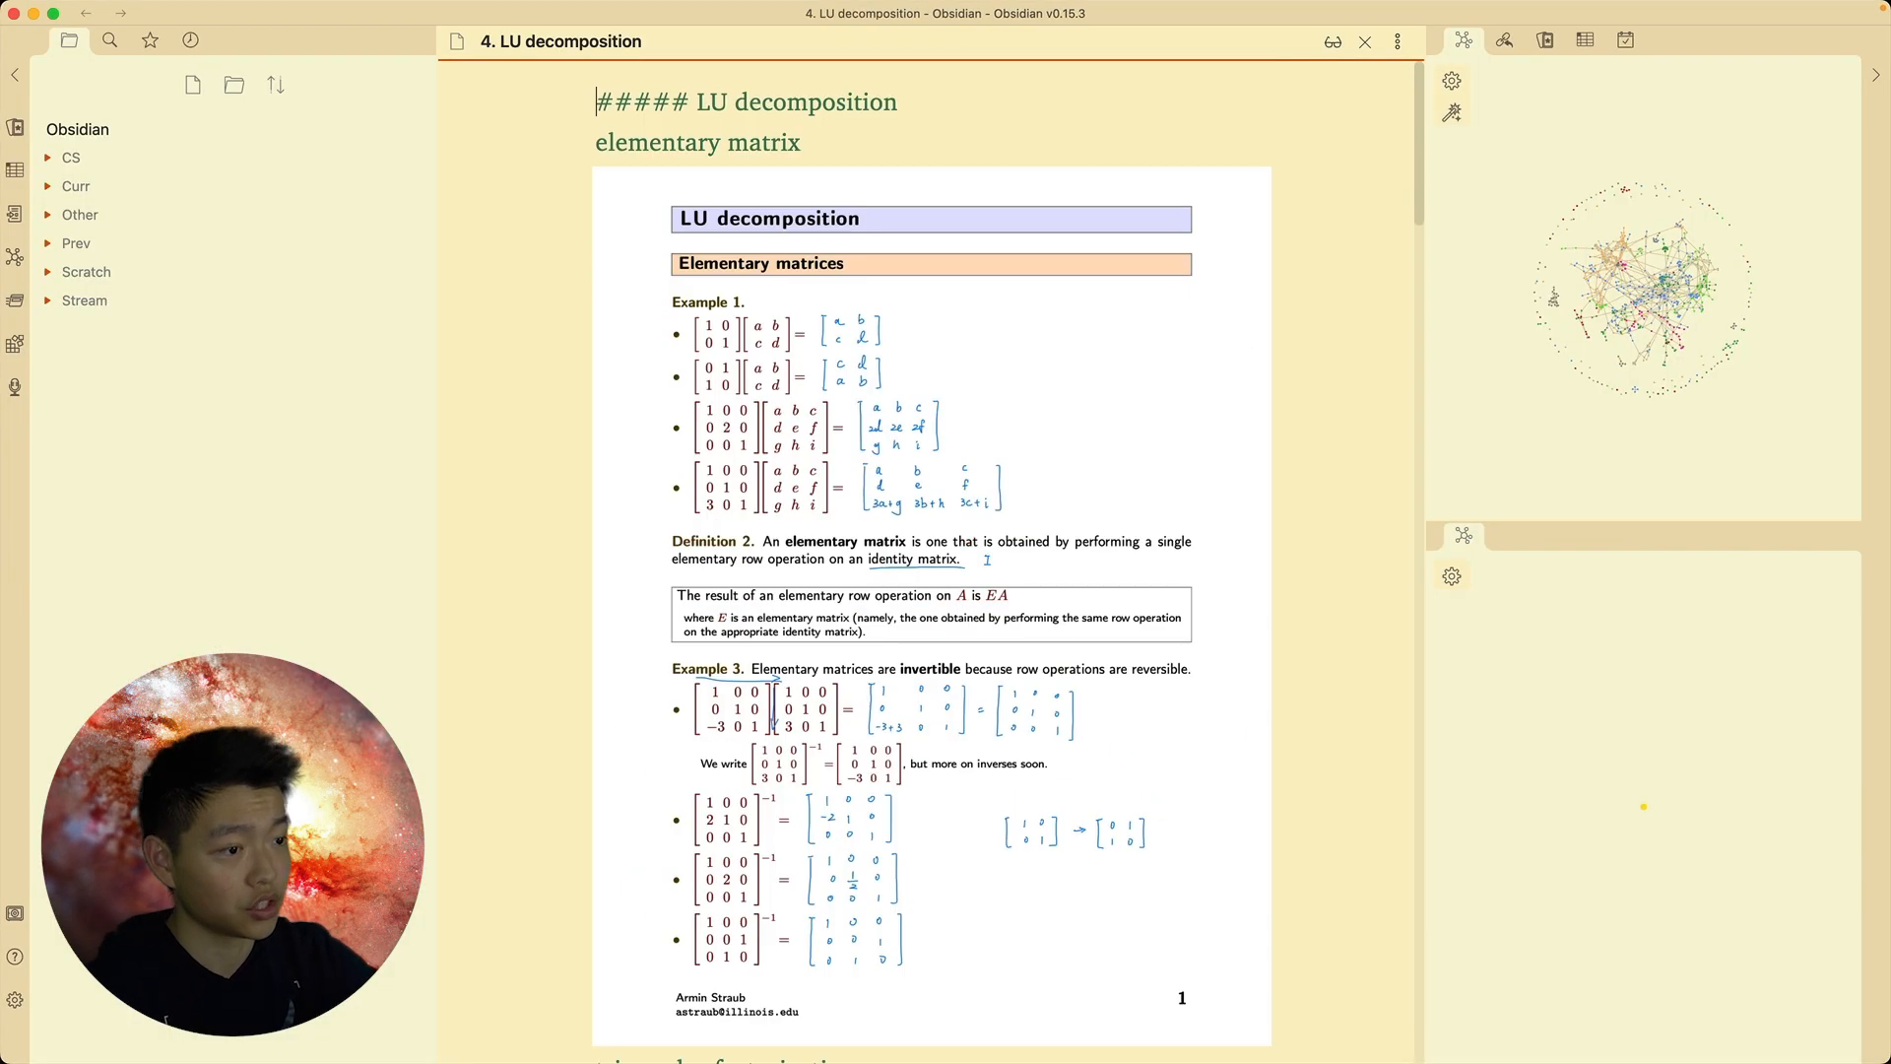
pyautogui.moveTo(1417, 141); pyautogui.dragTo(1462, 447)
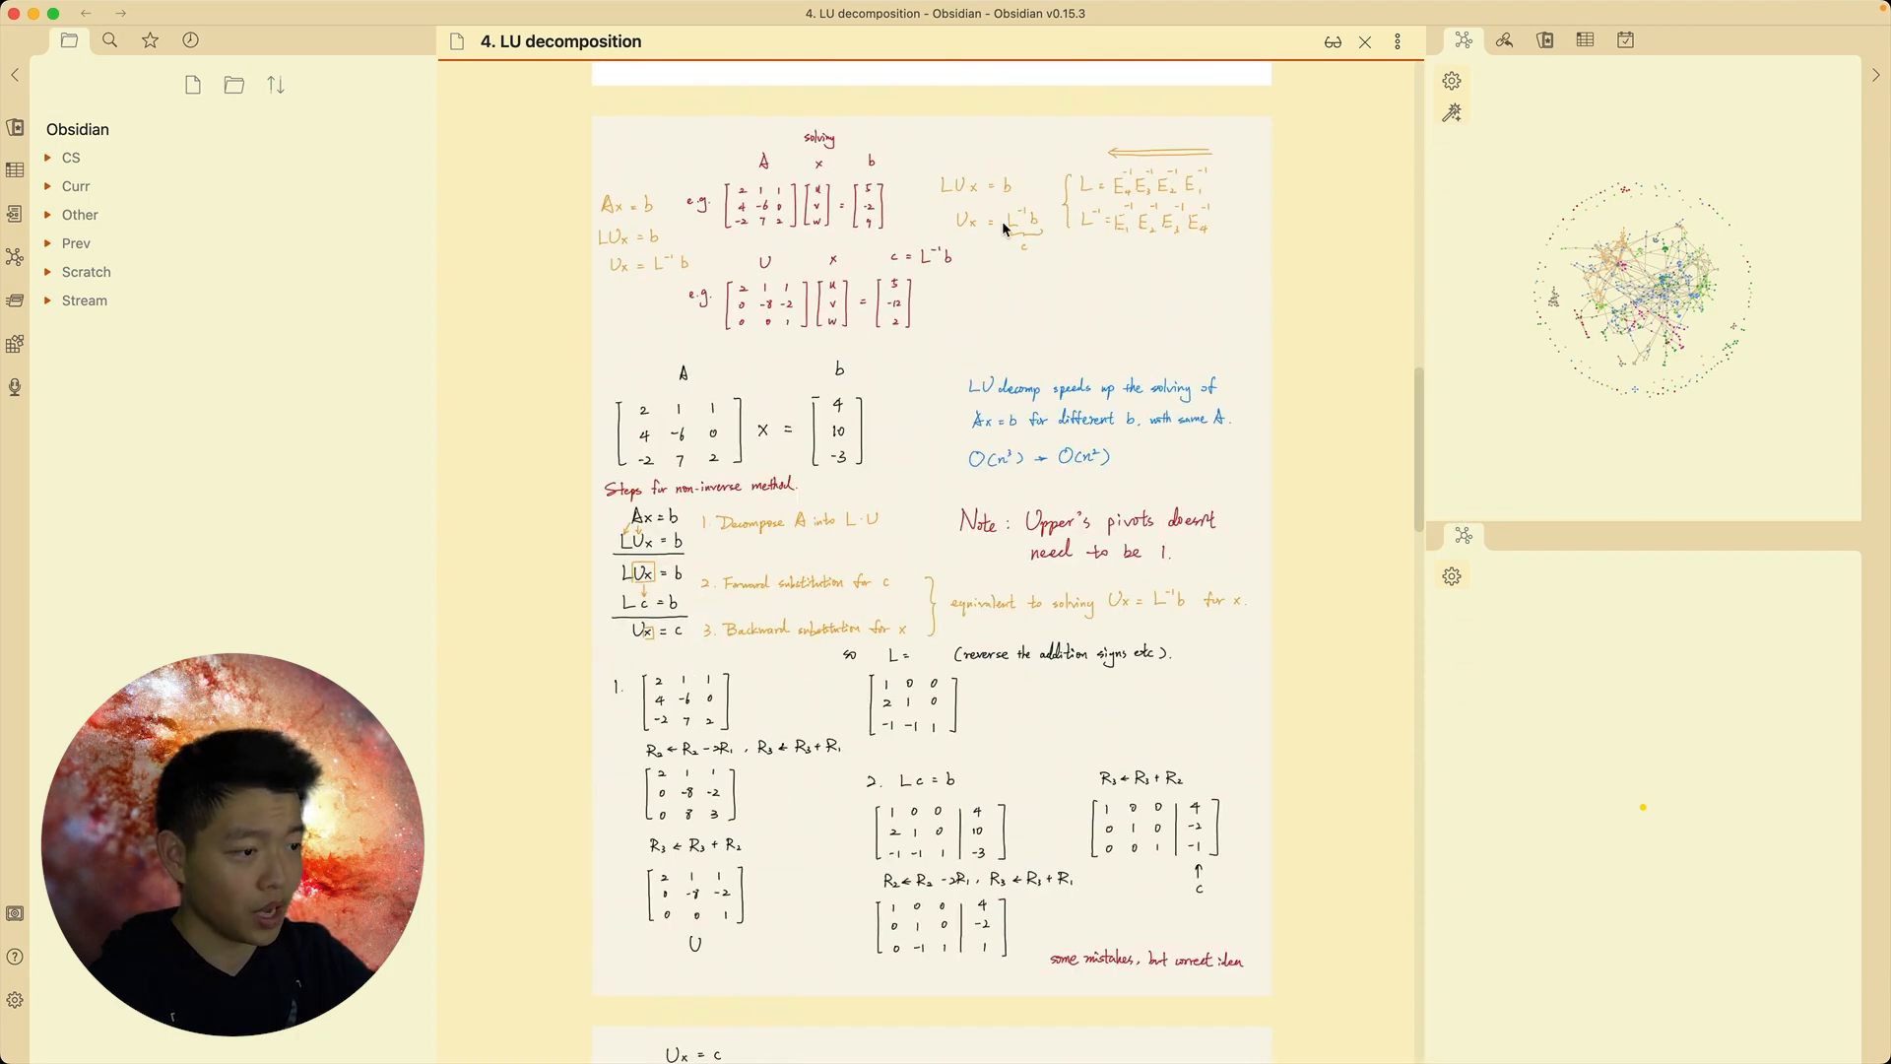
pyautogui.moveTo(1421, 443); pyautogui.dragTo(1326, 148)
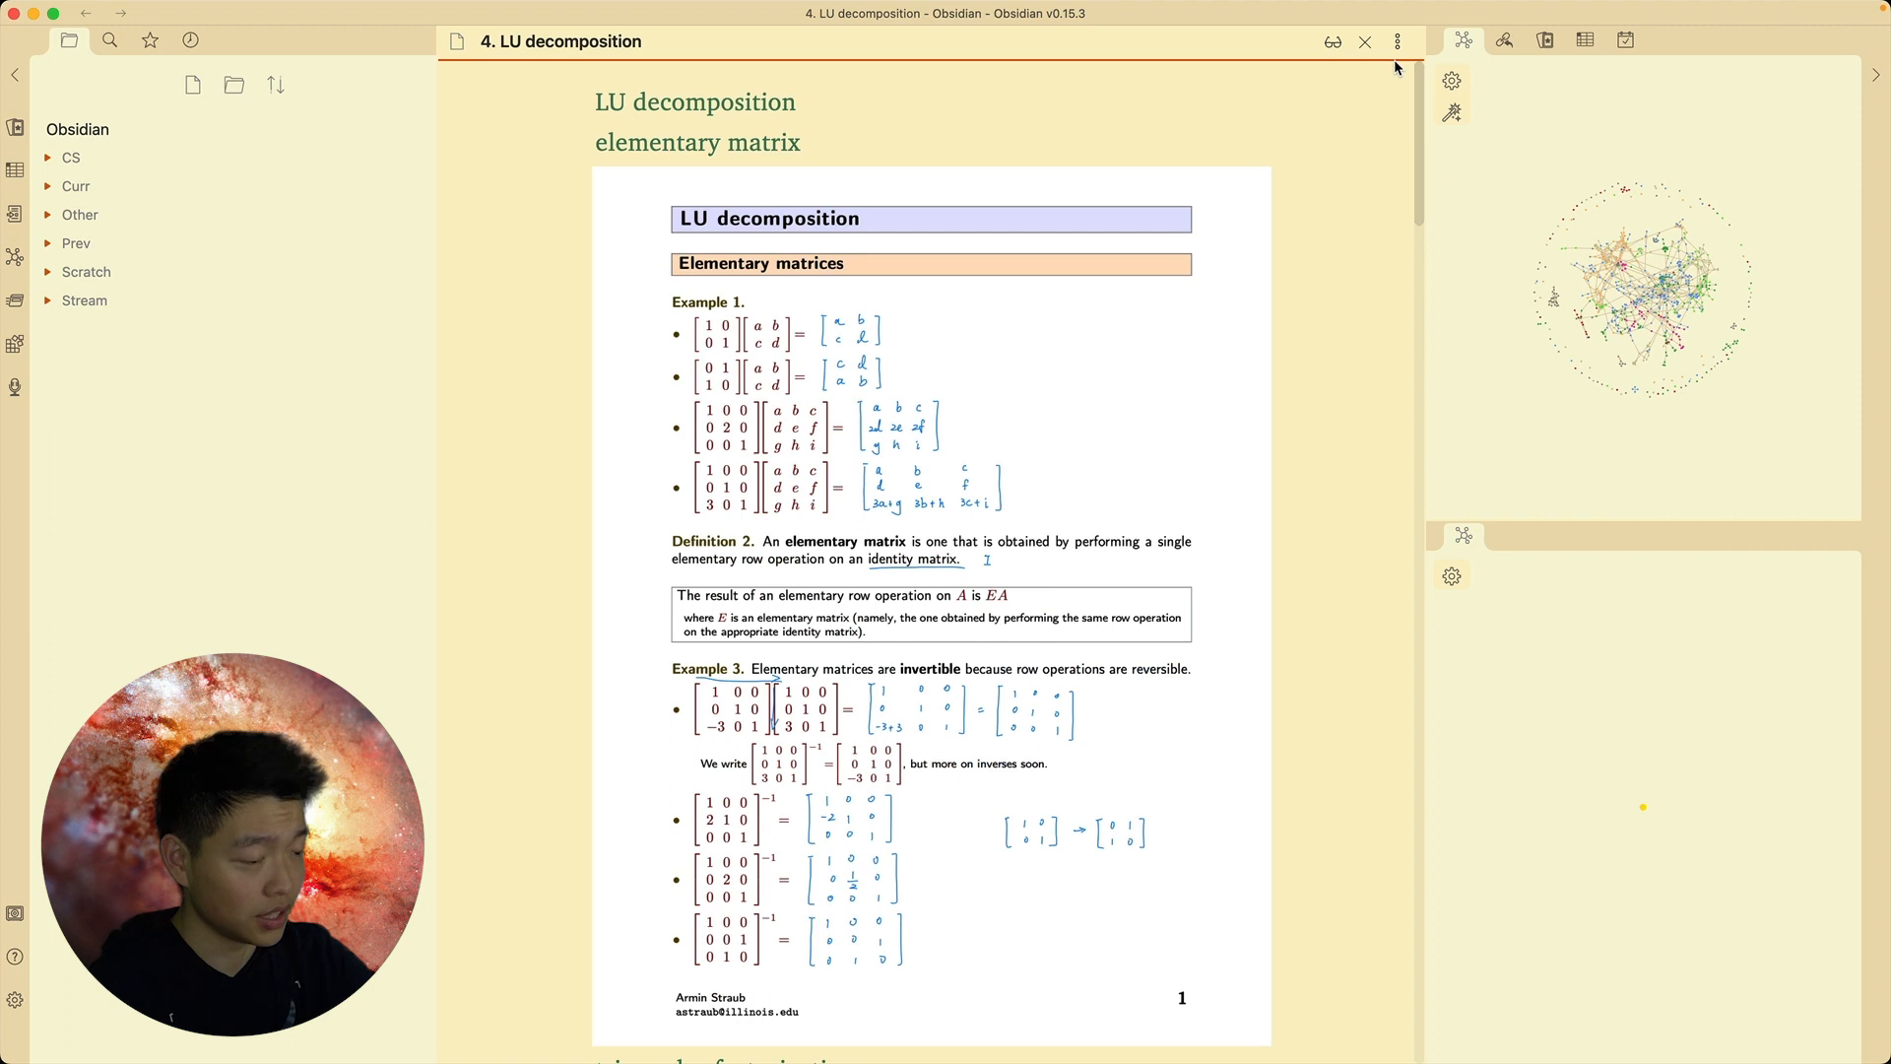
# Examine the LU decomposition and elementary matrix headings above the first embedded page, and view the triangular factorization page
pyautogui.scroll(-1, 1130, 264)
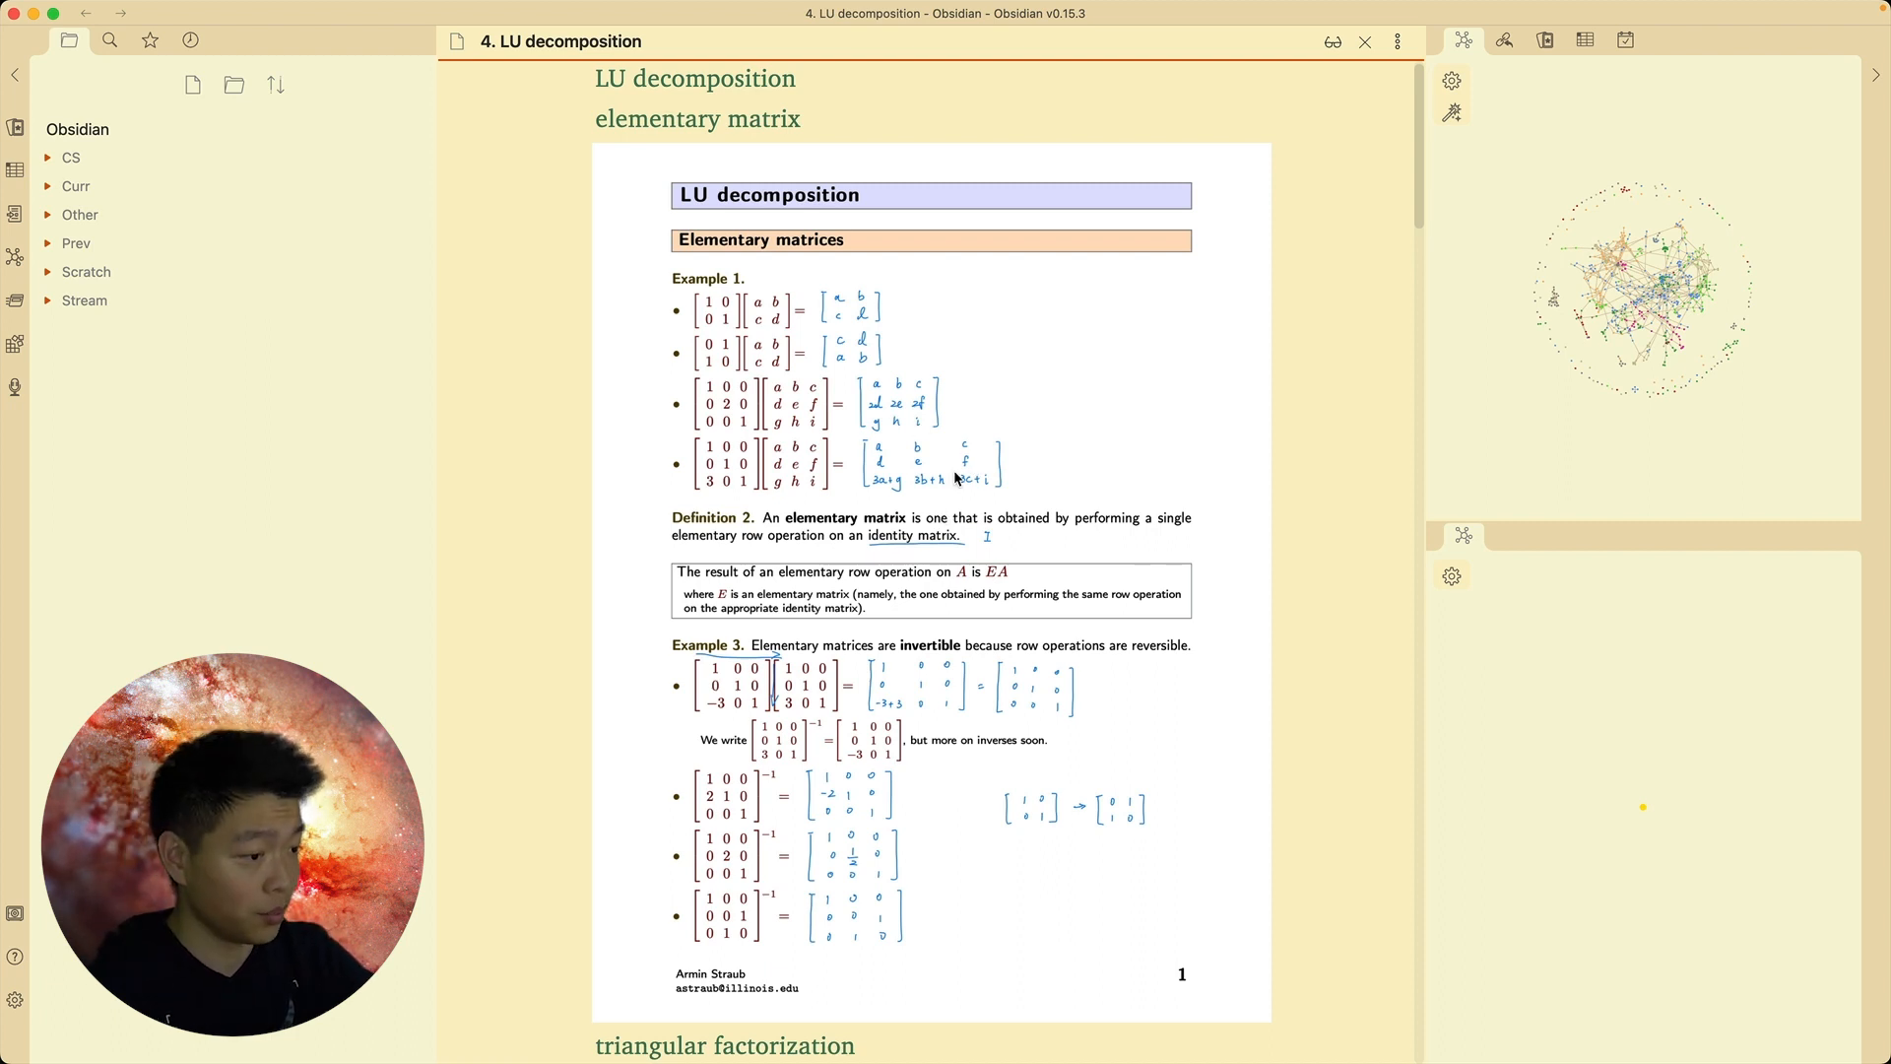
pyautogui.scroll(1, 951, 492)
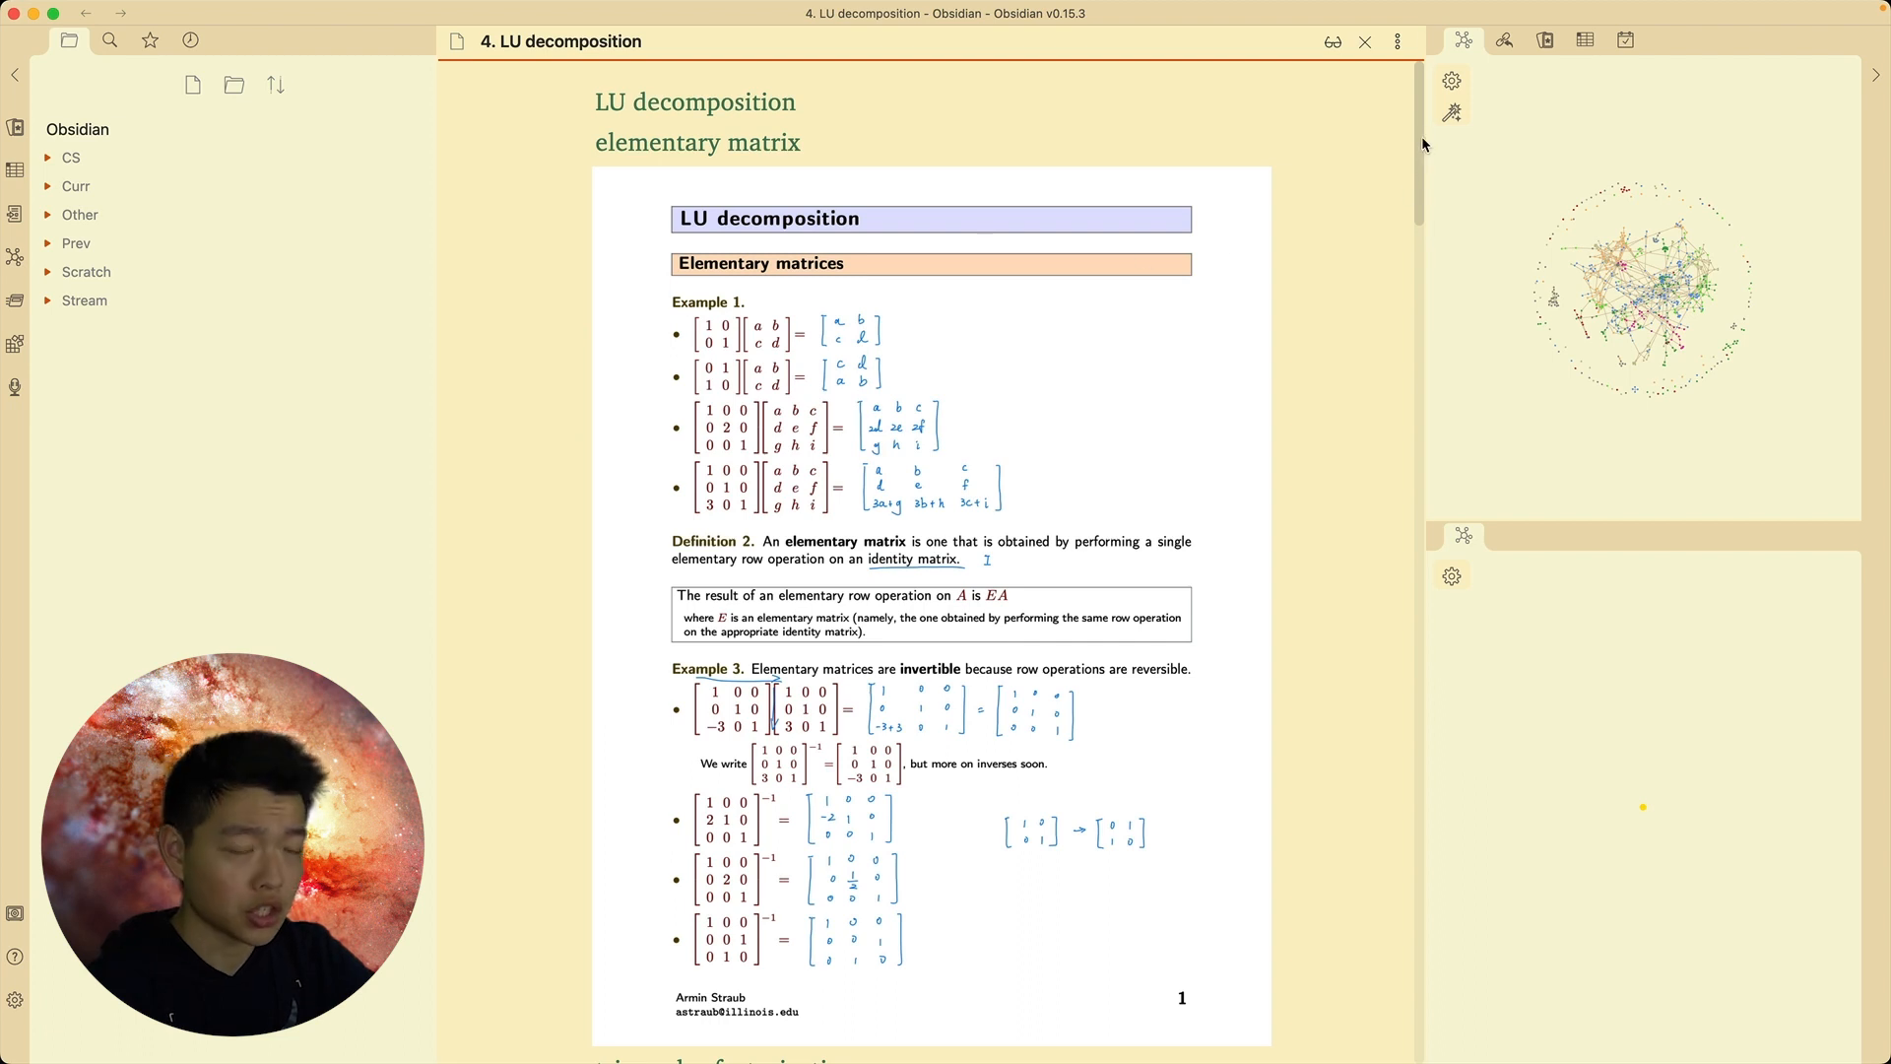
pyautogui.moveTo(951, 132); pyautogui.dragTo(611, 104)
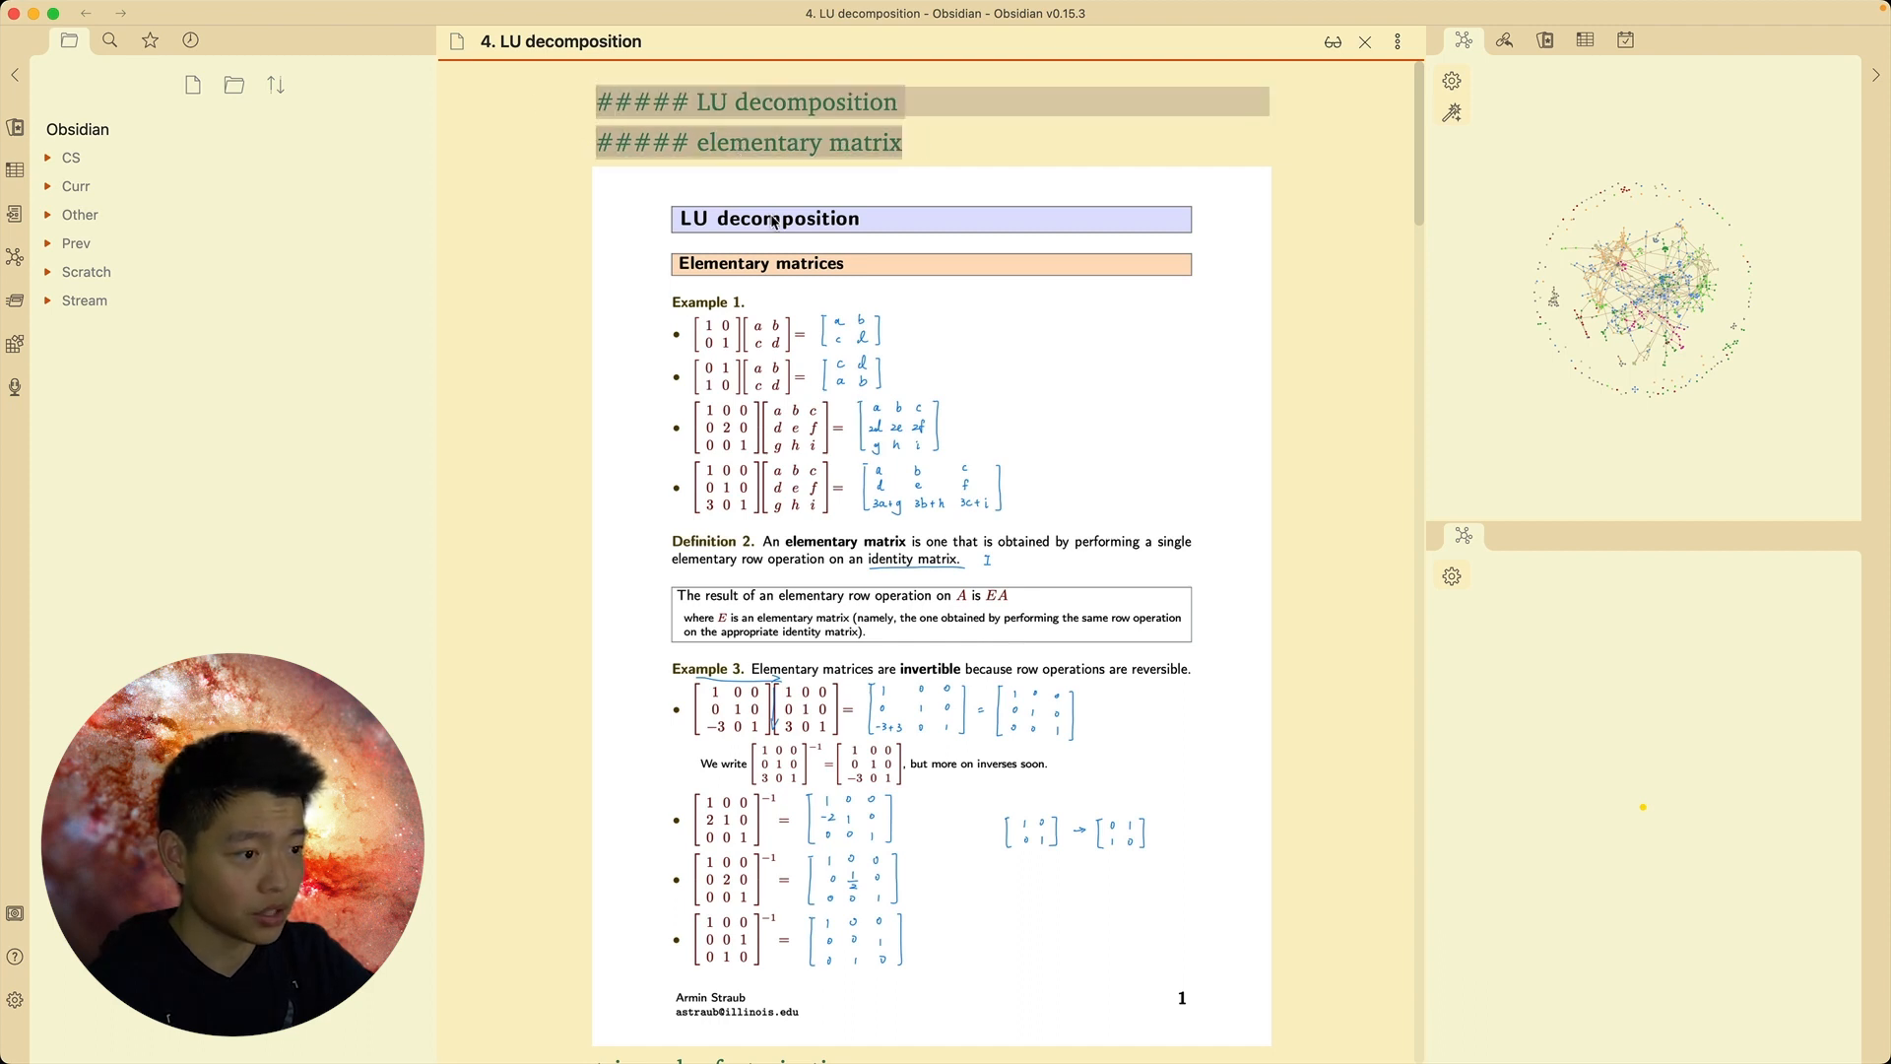
pyautogui.click(750, 102)
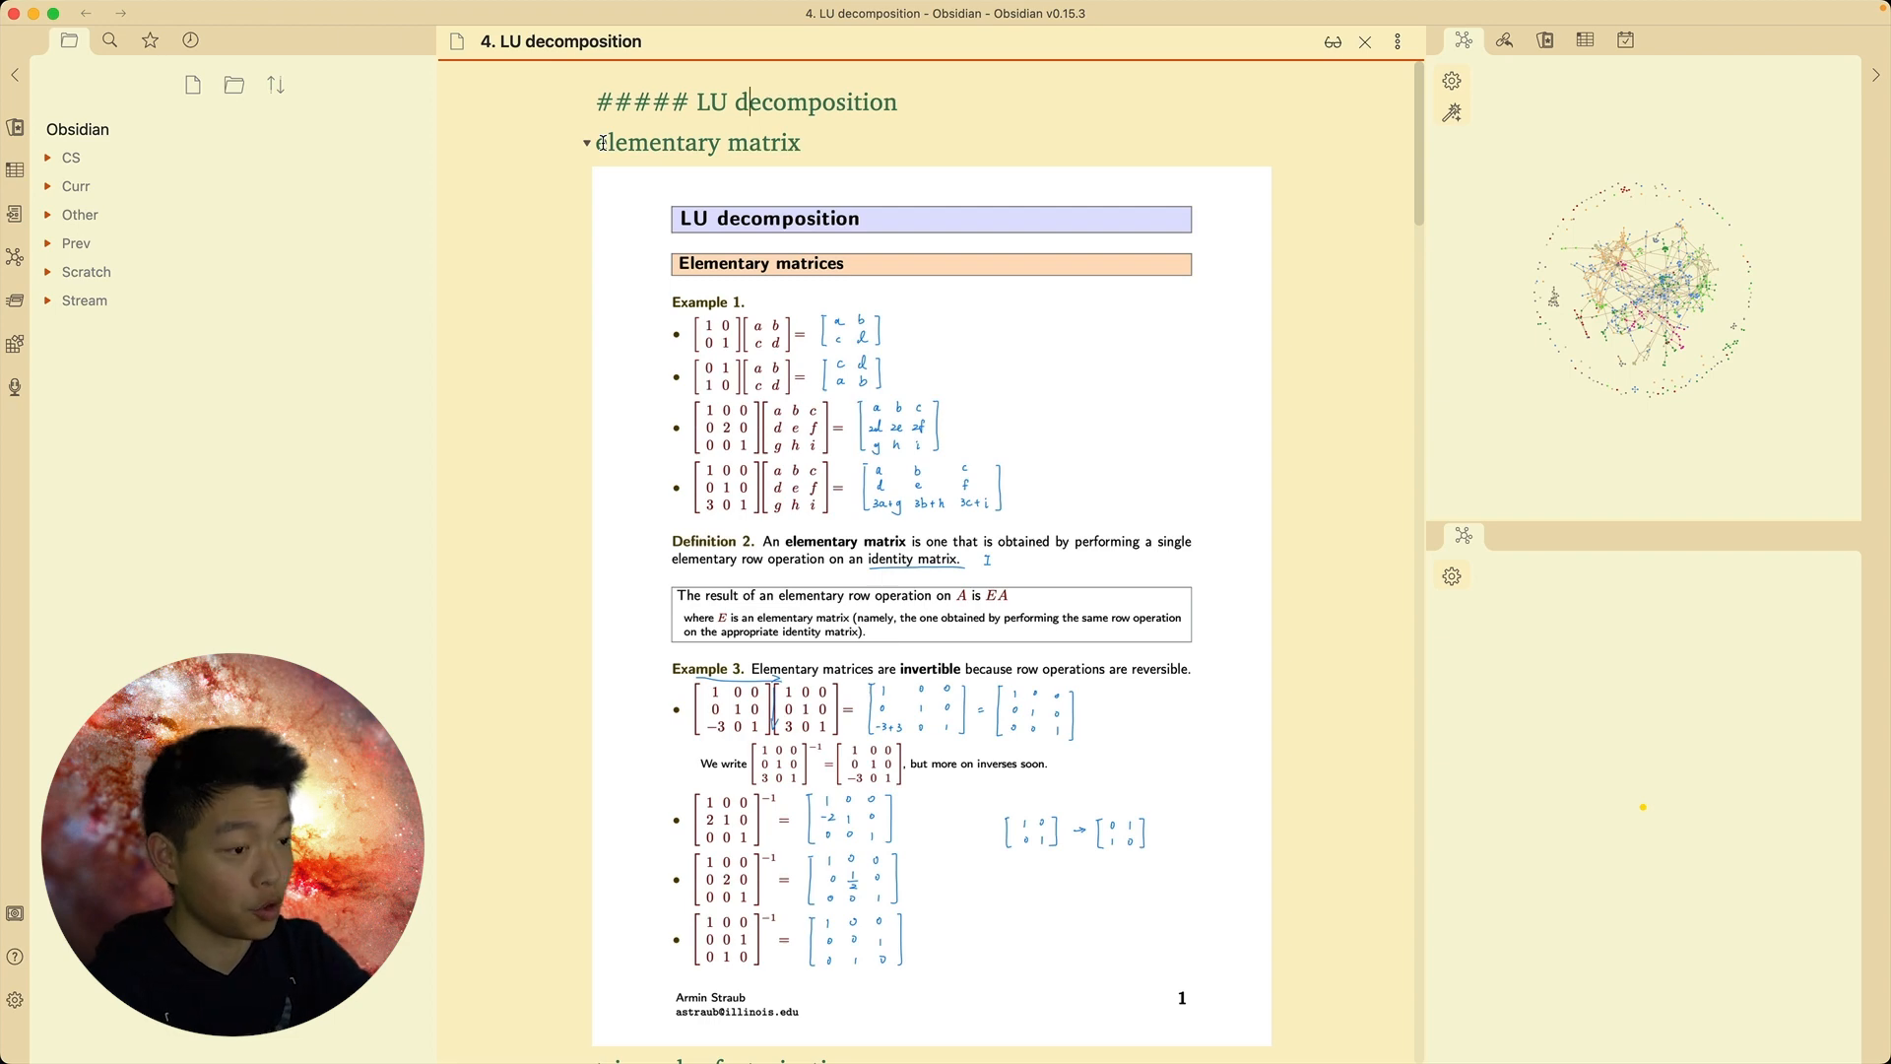
pyautogui.scroll(-10, 603, 143)
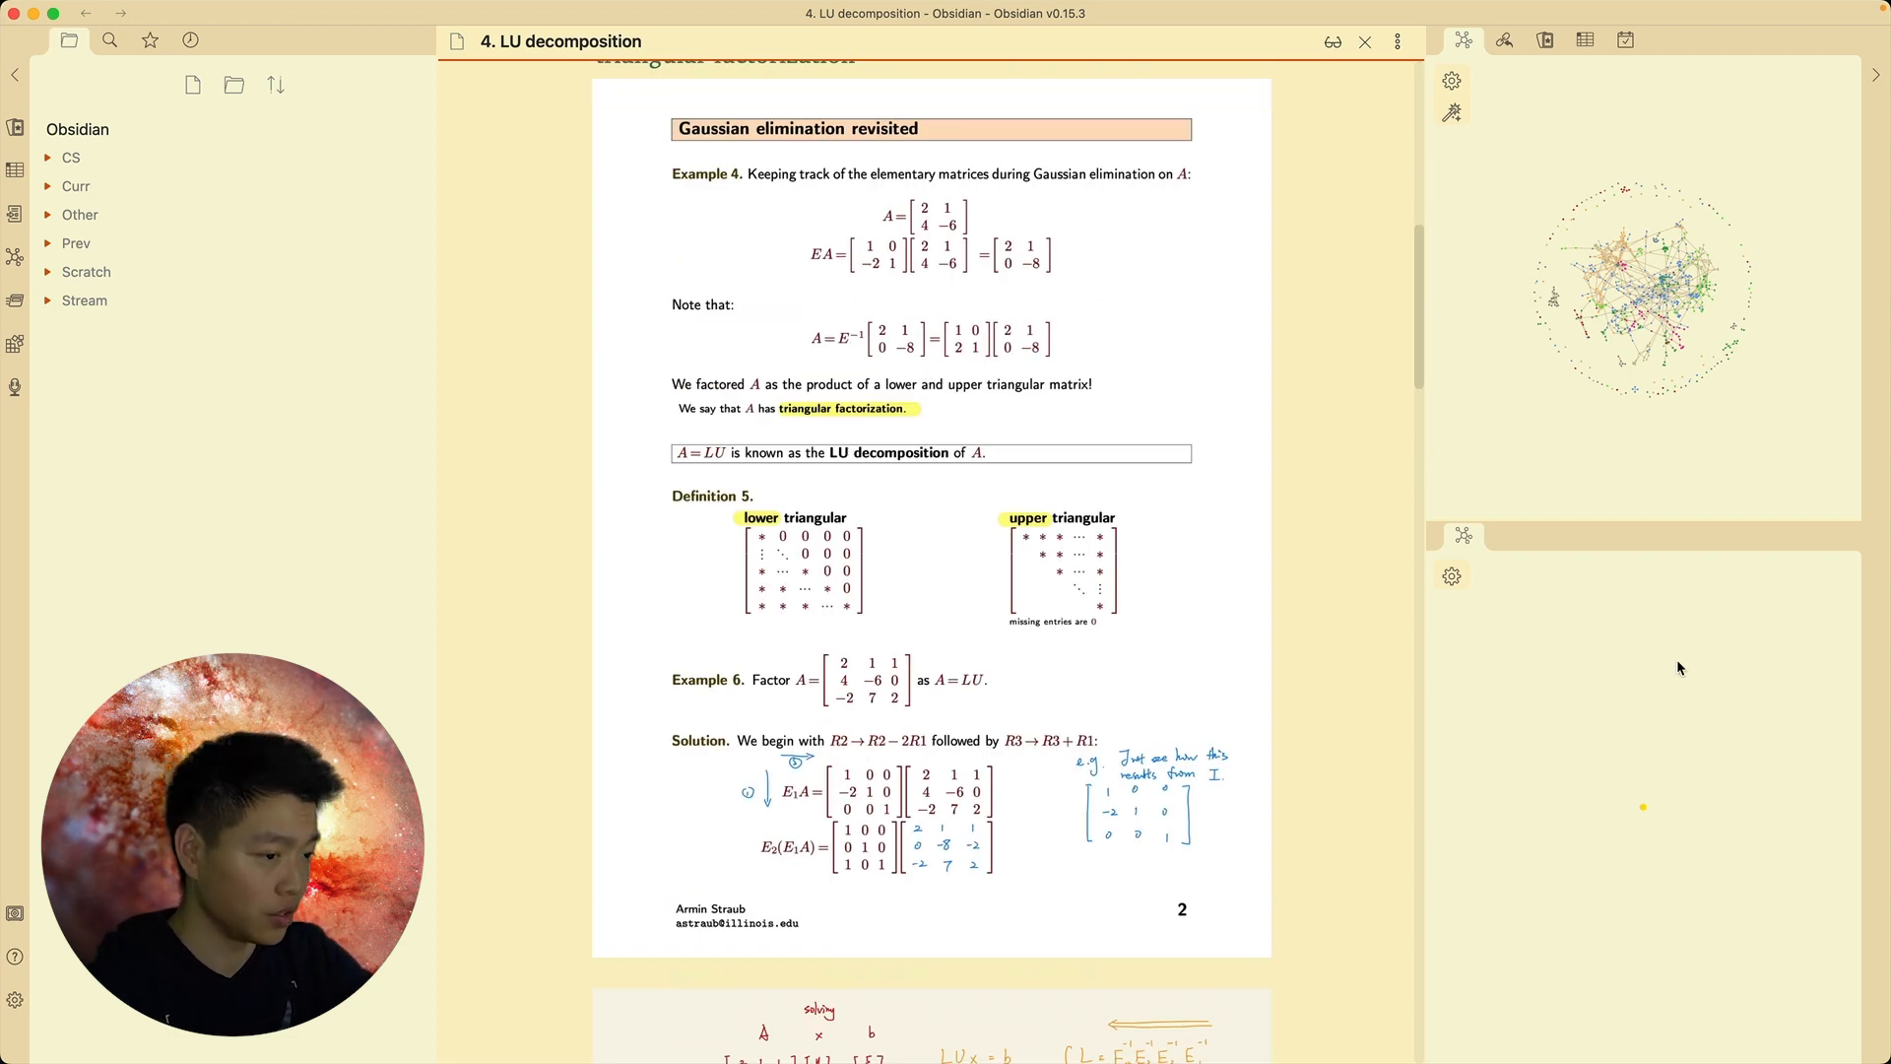
# Search the vault's headings for "#elemen" and jump to the elementary matrix heading in the LU decomposition note
pyautogui.press('super+o')
pyautogui.write('#elemen')
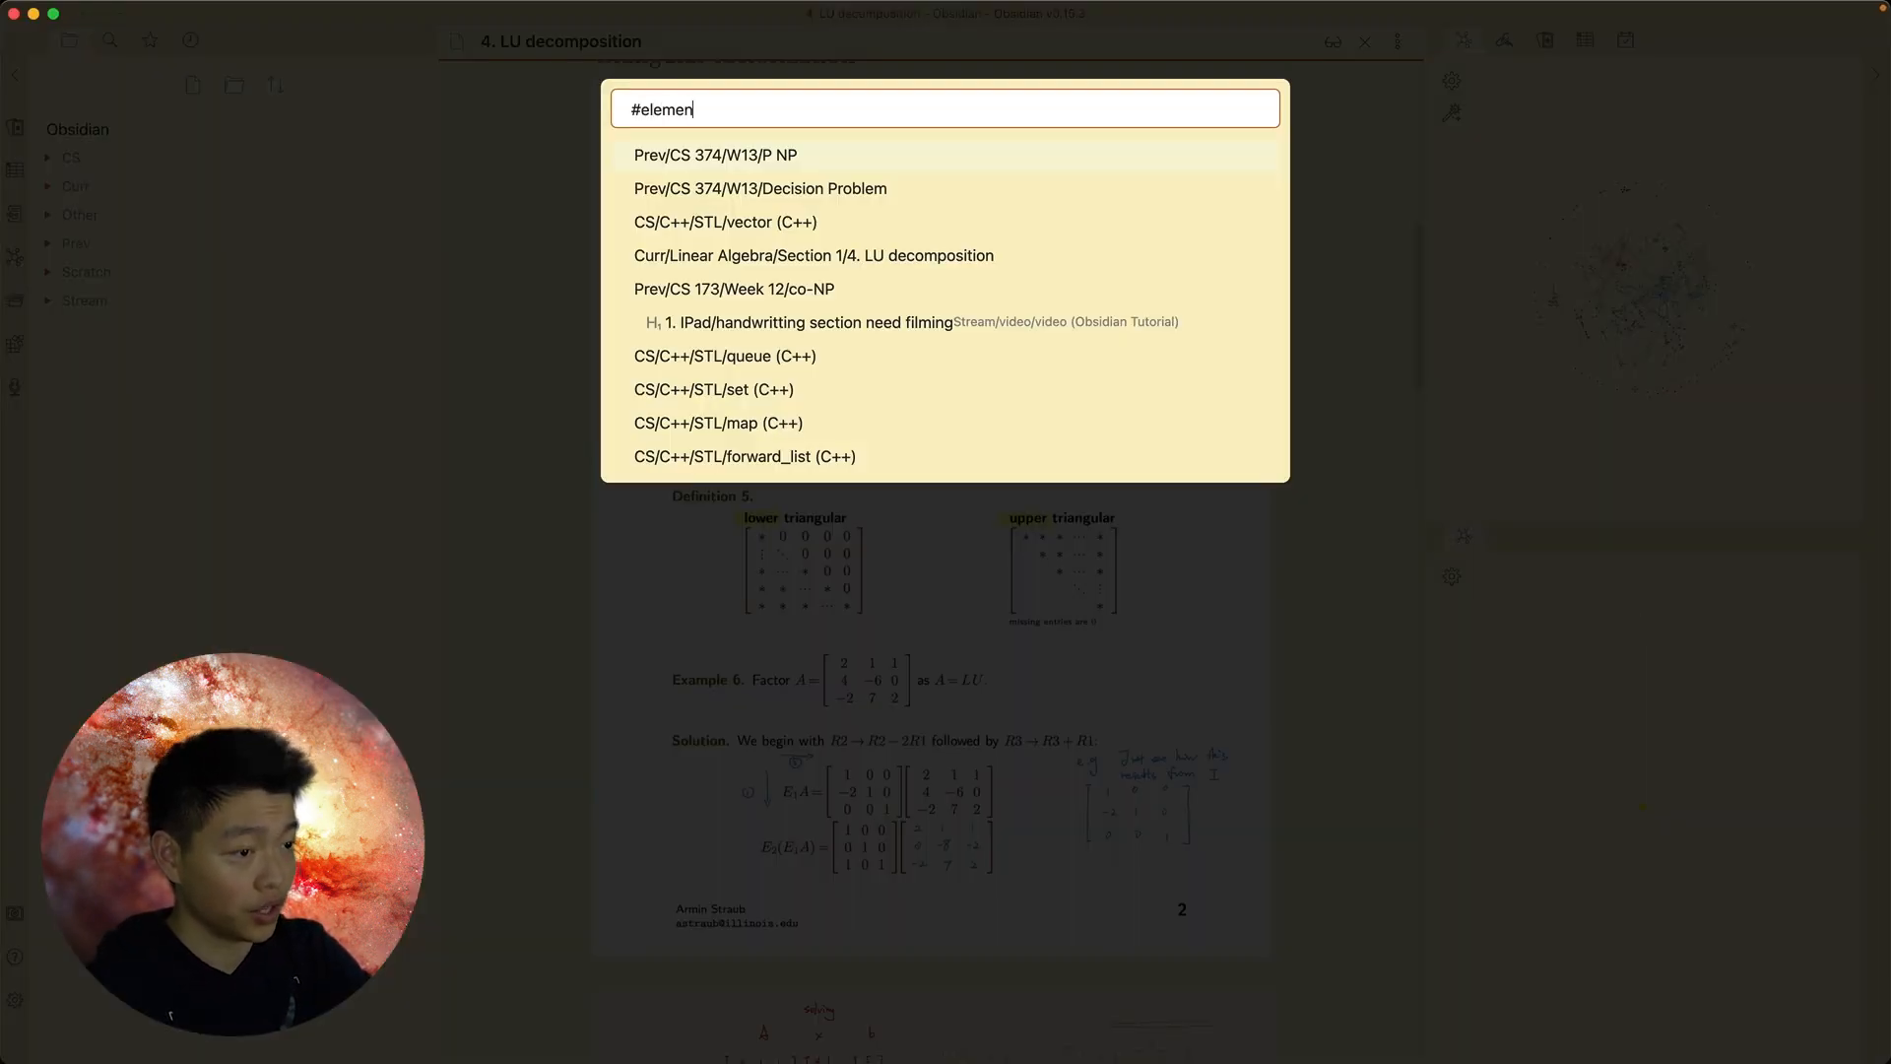
pyautogui.press('Return')
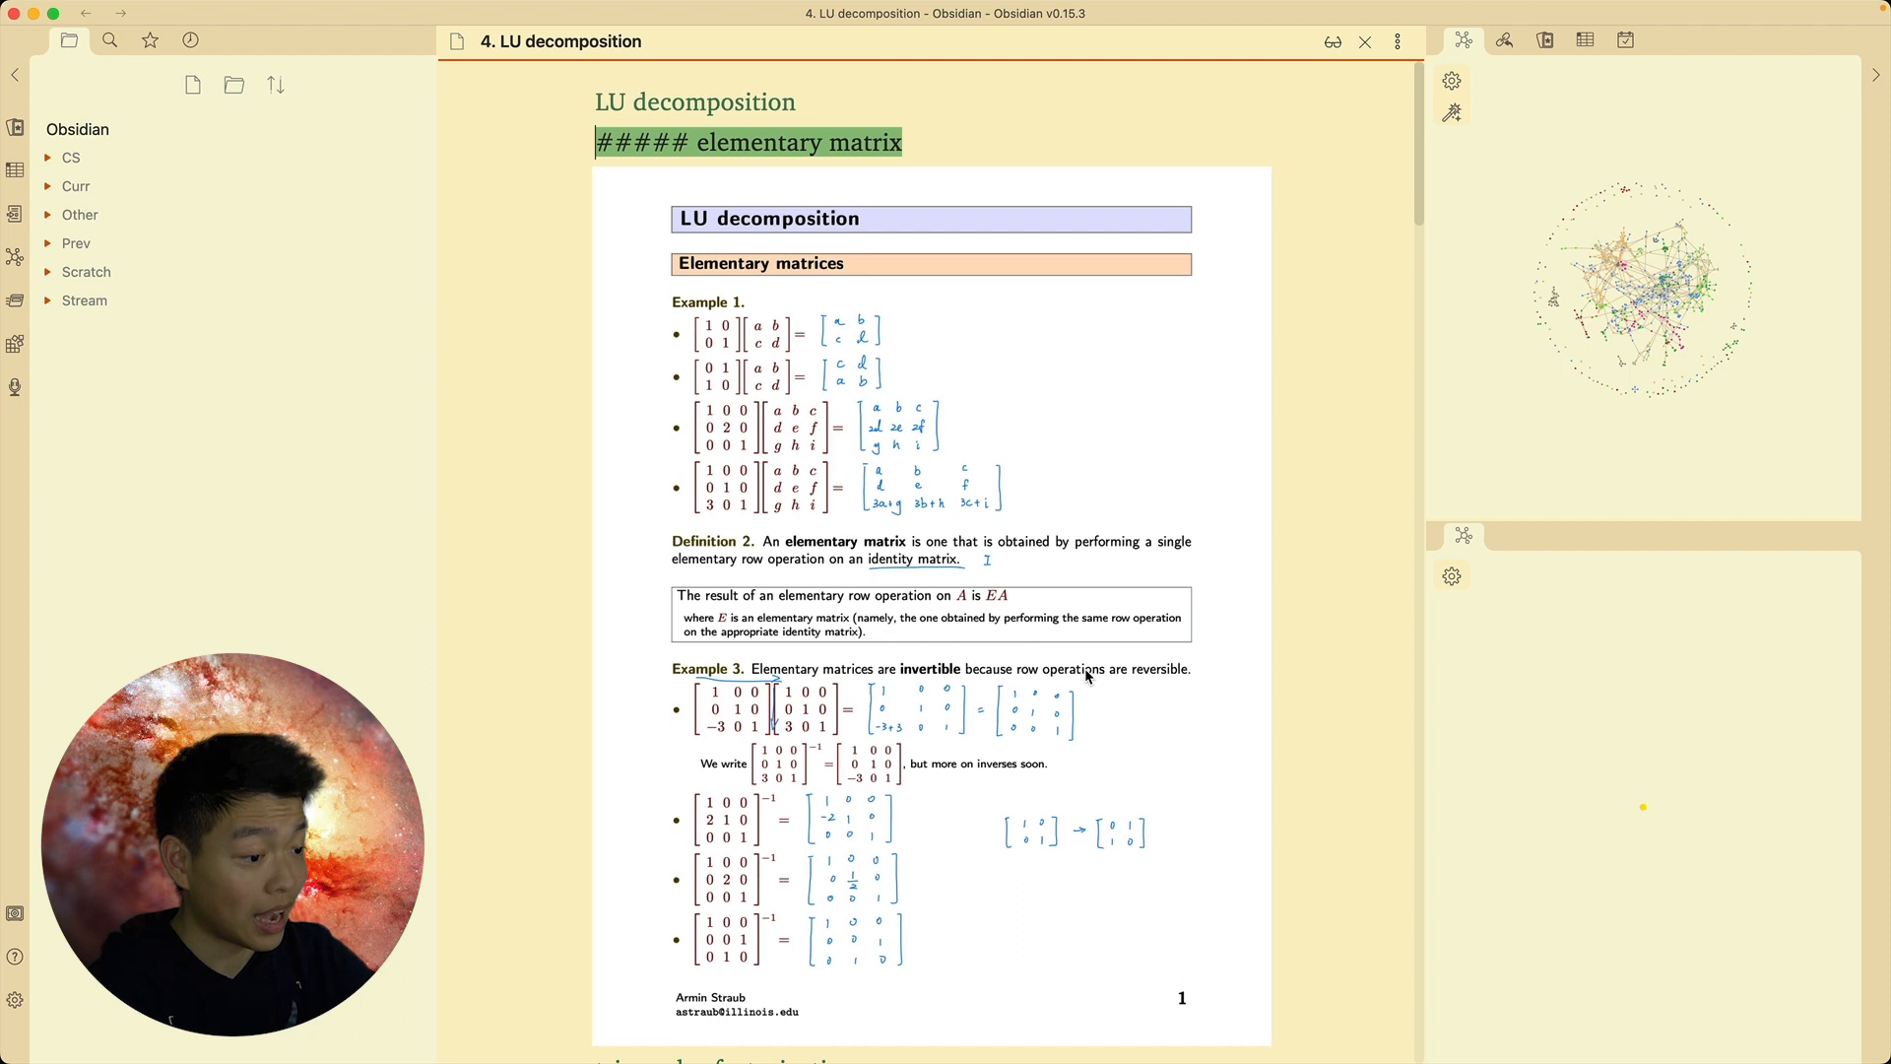
# Look through the annotated elementary matrix page and the permutation matrix section at the end of the note, selecting its heading
pyautogui.scroll(-1, 1084, 670)
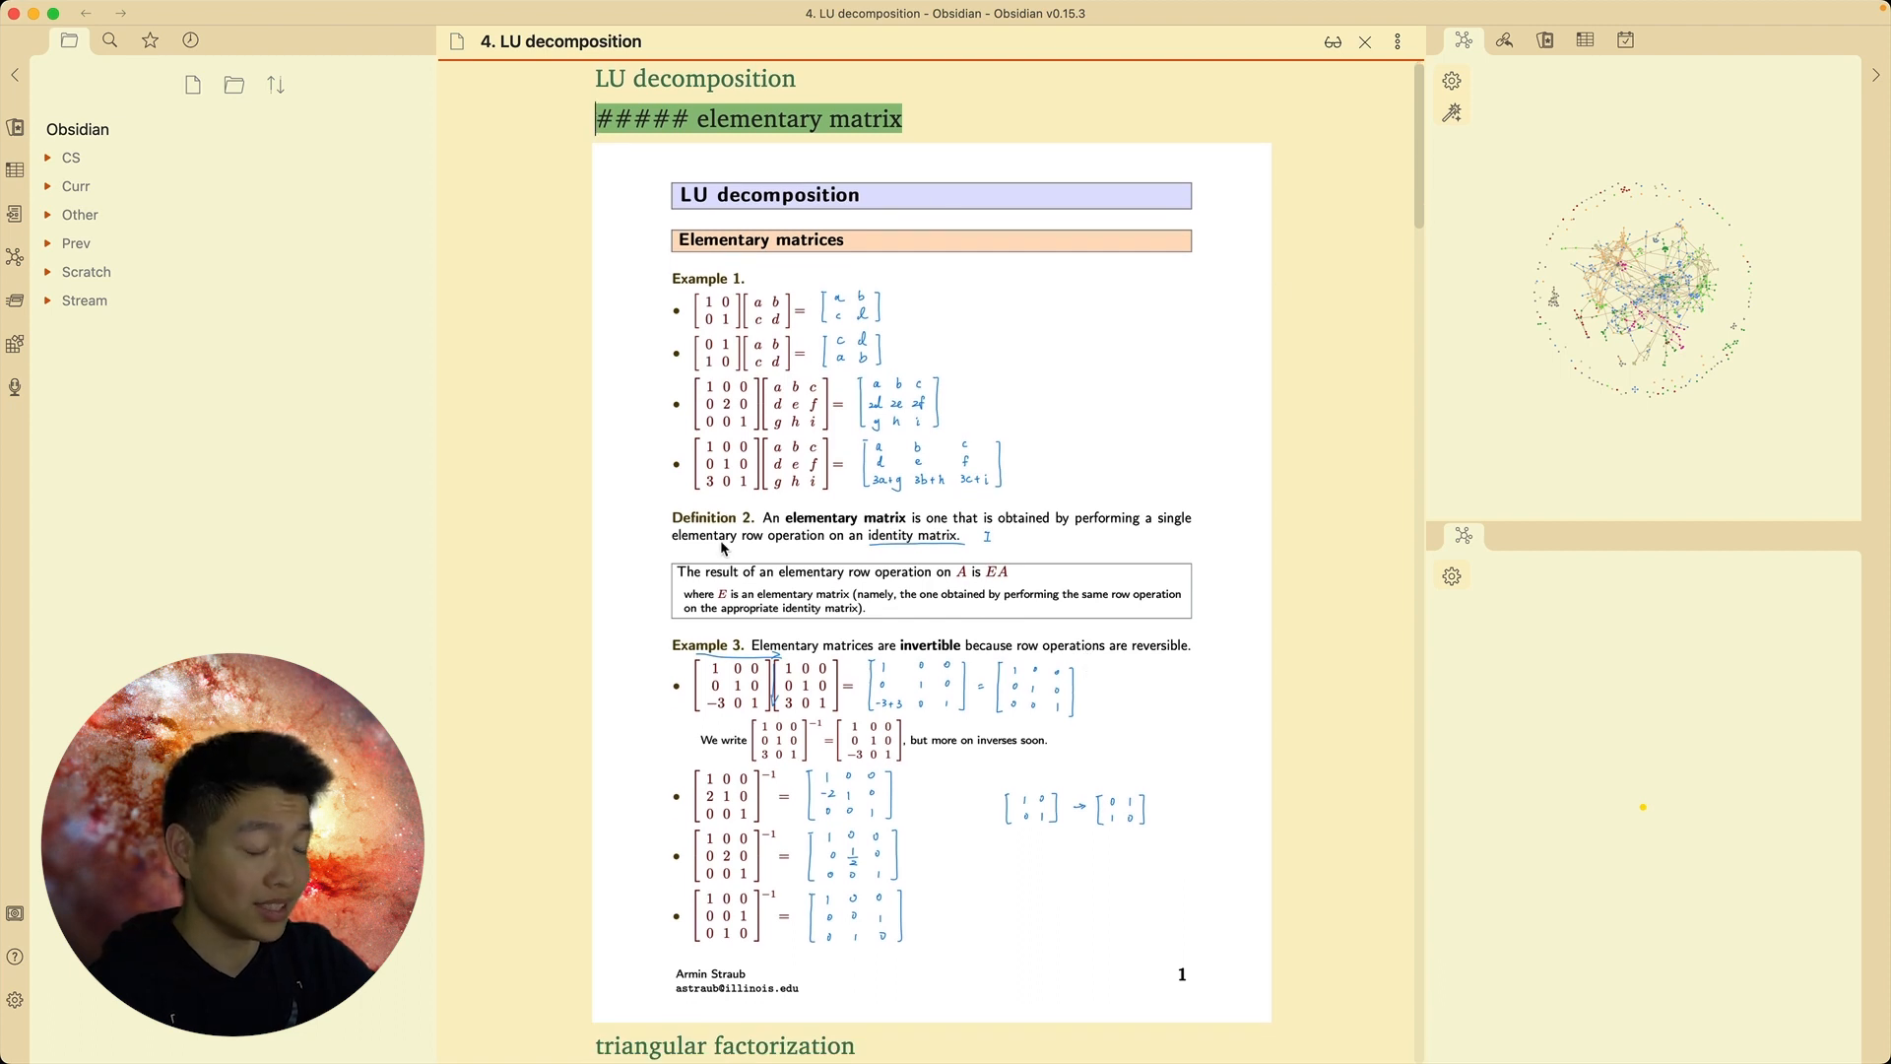
pyautogui.scroll(-1, 713, 479)
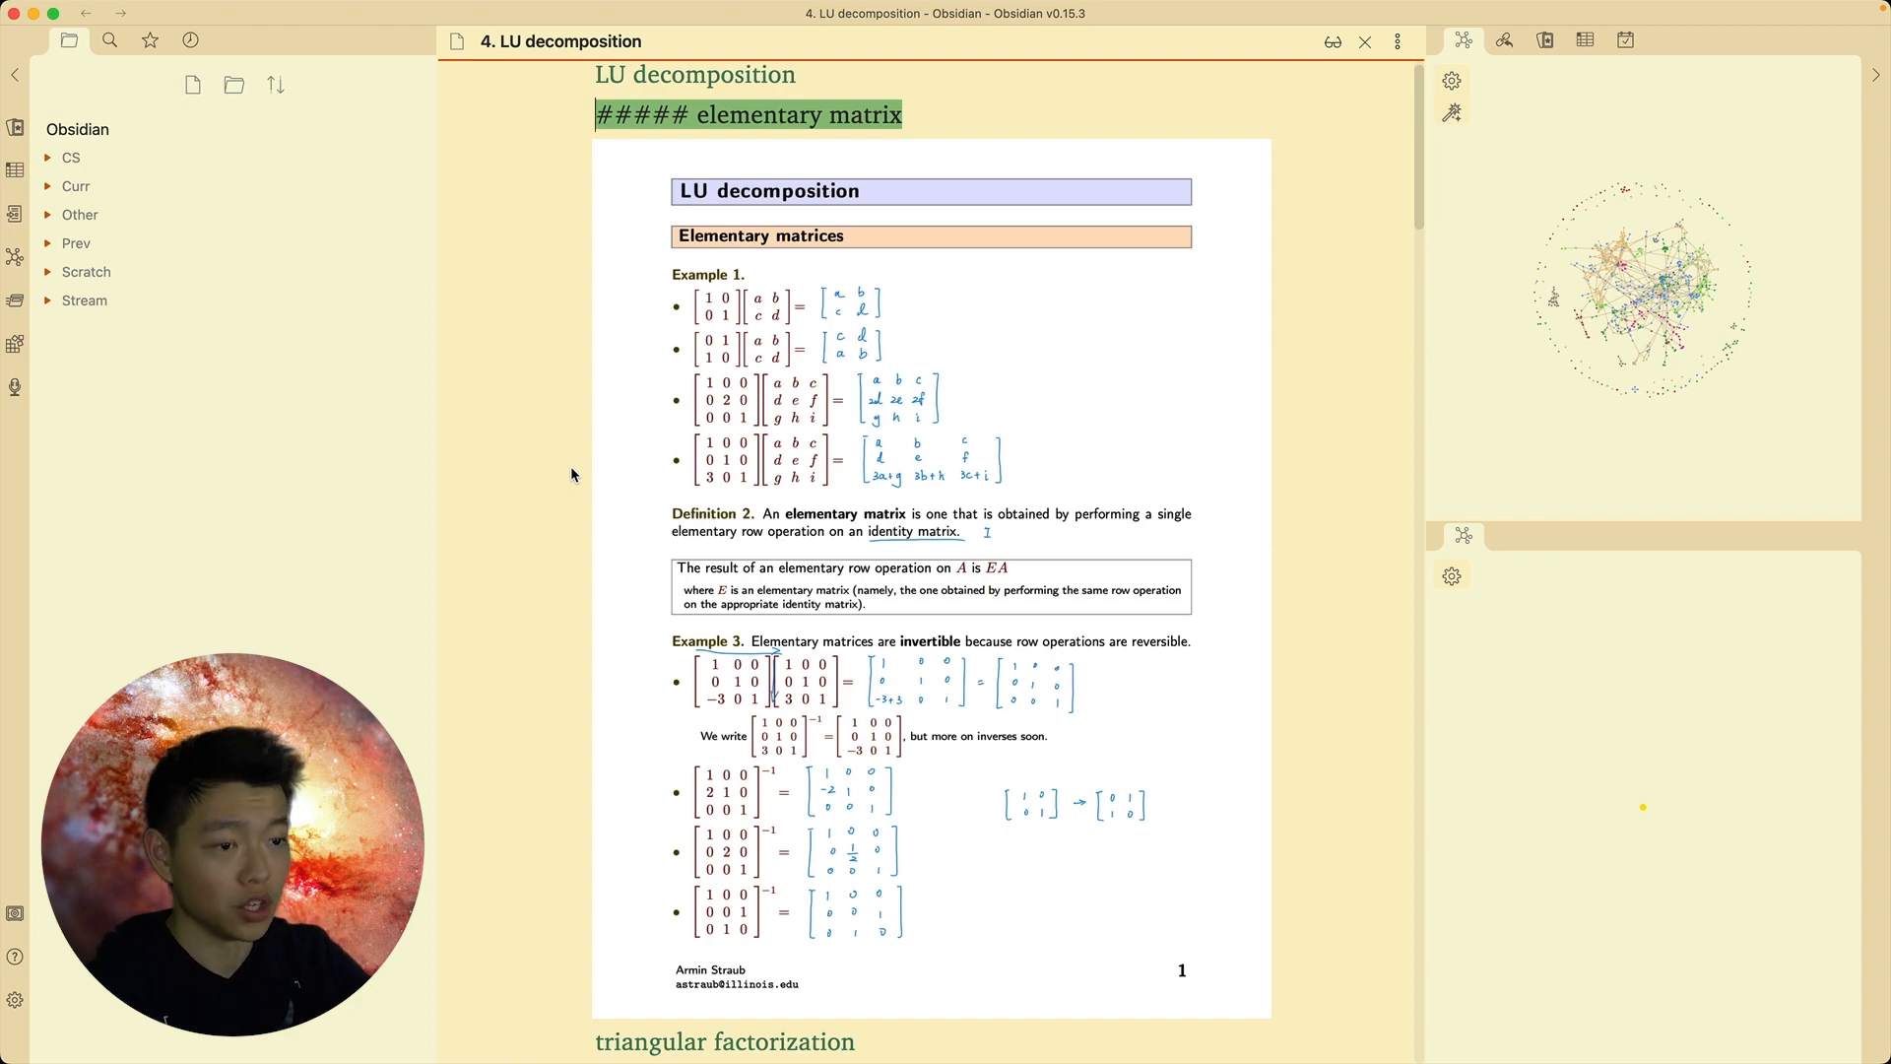
pyautogui.scroll(-1, 1417, 143)
pyautogui.moveTo(1419, 145); pyautogui.dragTo(1511, 885)
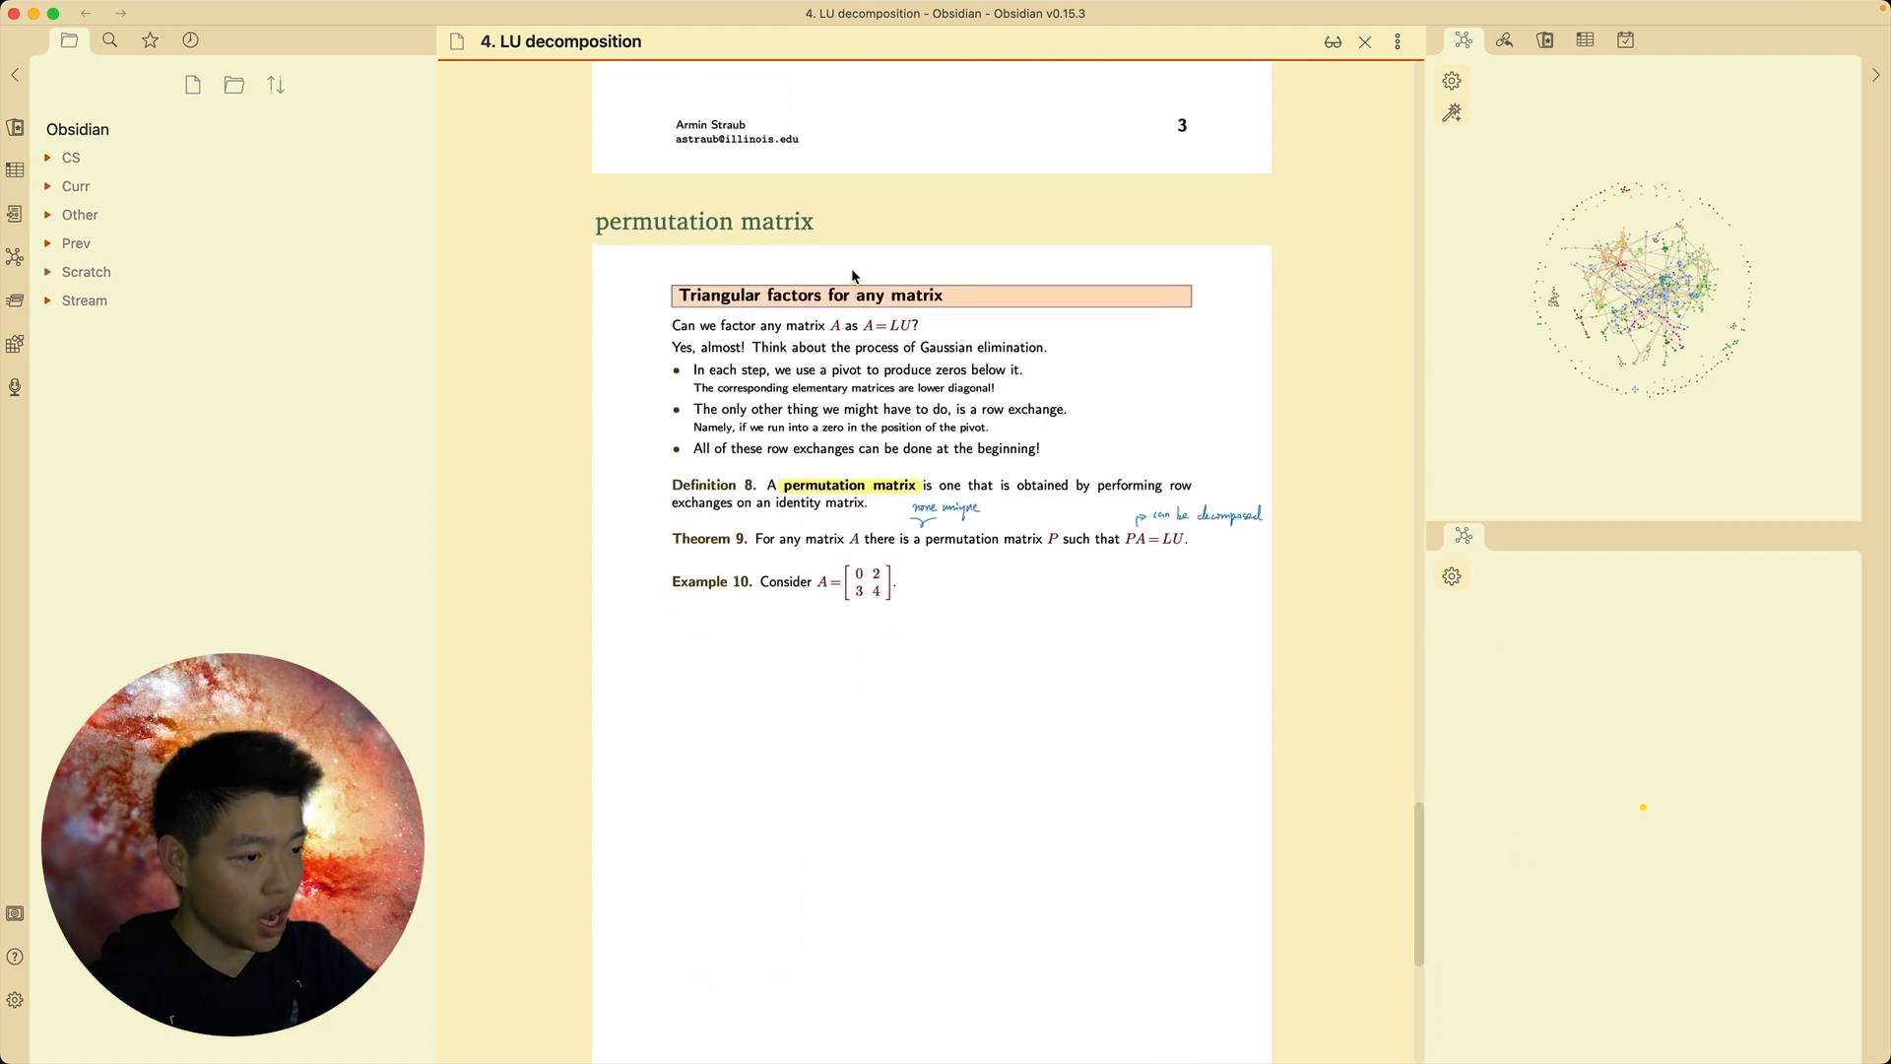
pyautogui.tripleClick(769, 218)
pyautogui.scroll(-3, 1162, 403)
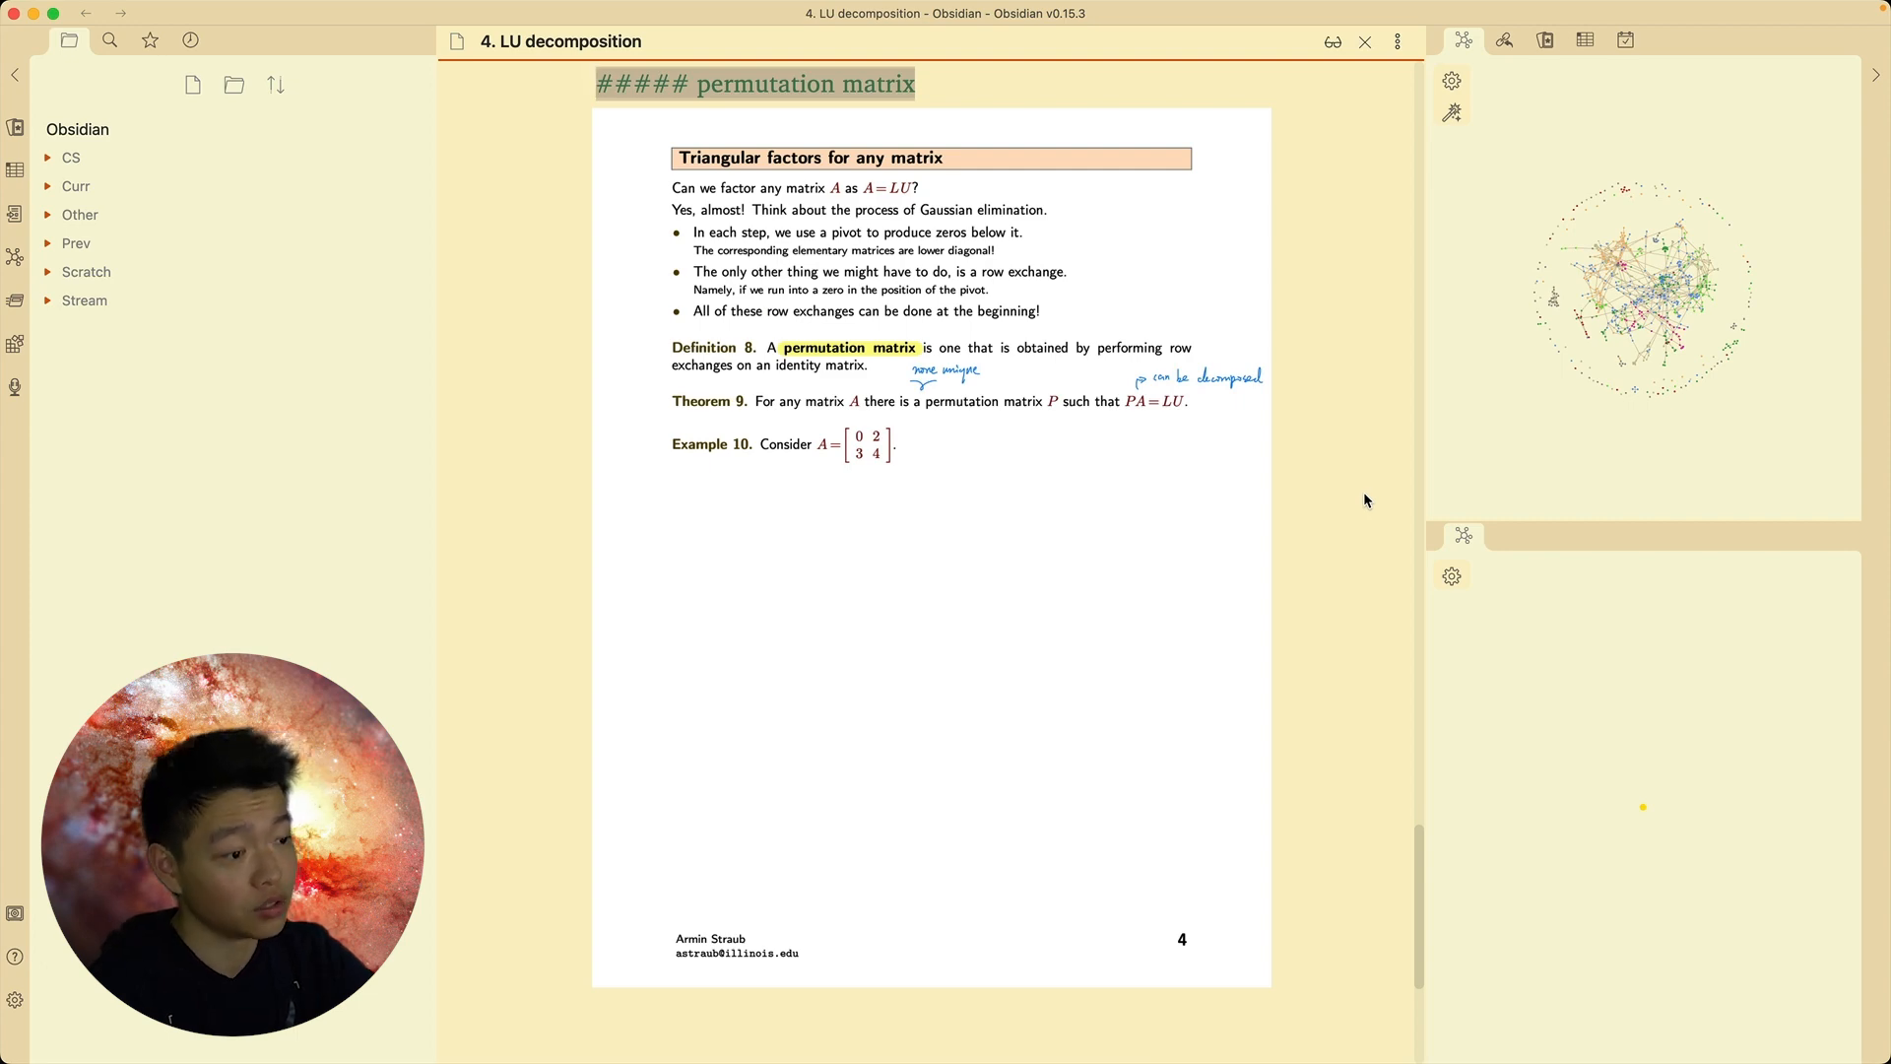
# Switch to Finder, search This Mac for "obsidian", and locate the Obsidian application among the 2021 files
pyautogui.press('super+Tab')
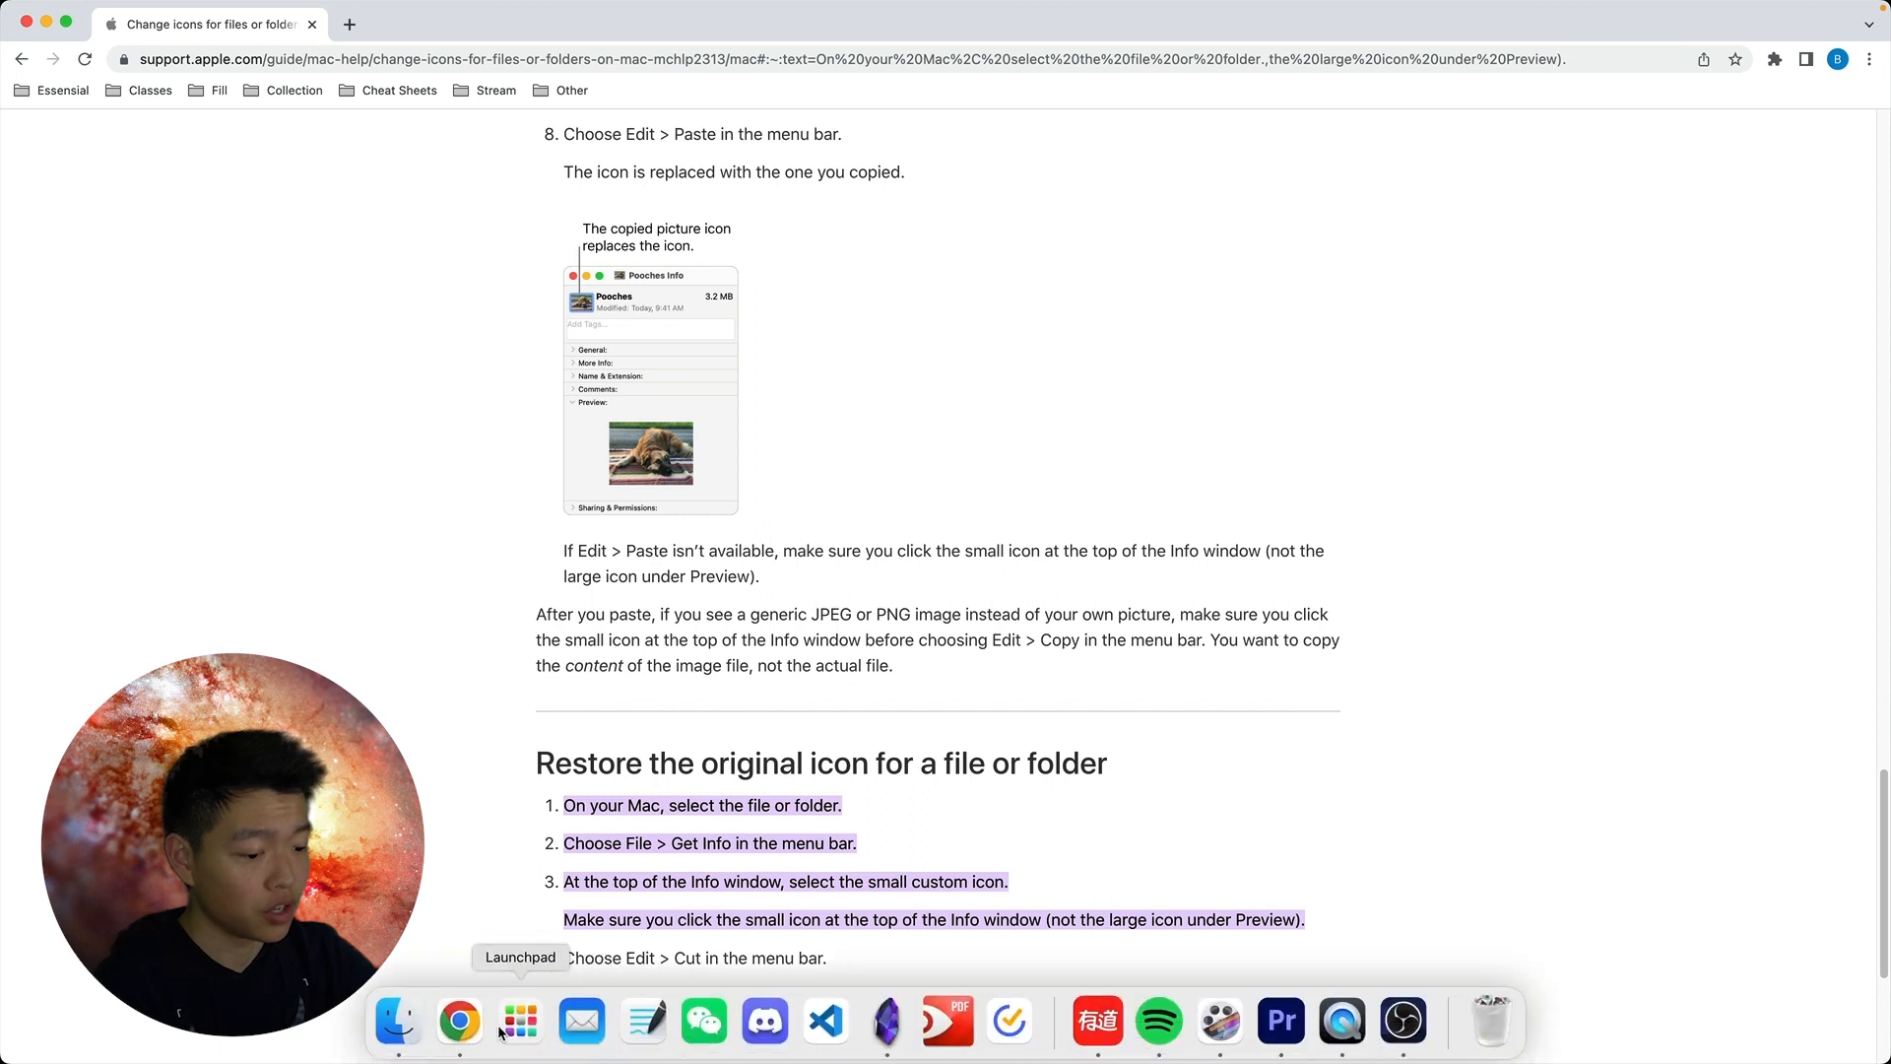
pyautogui.click(449, 1026)
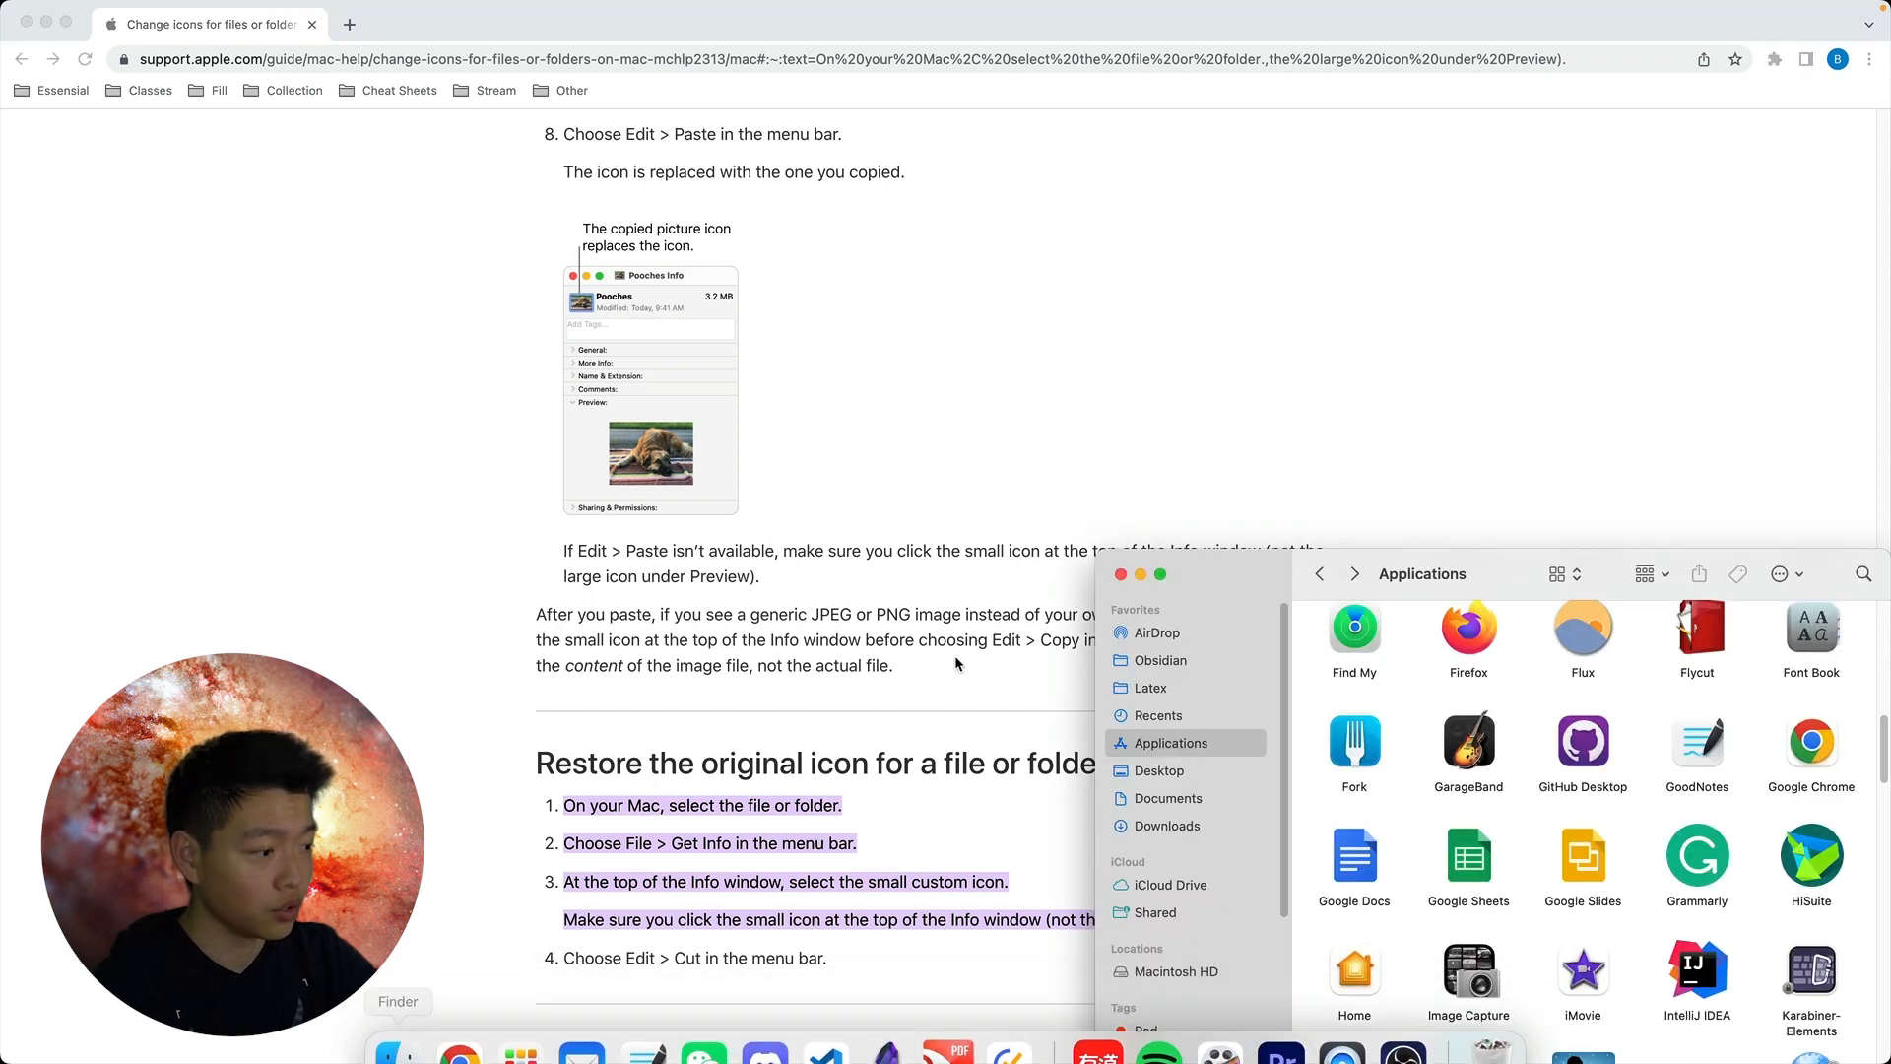
pyautogui.click(1867, 579)
pyautogui.write('obsidian')
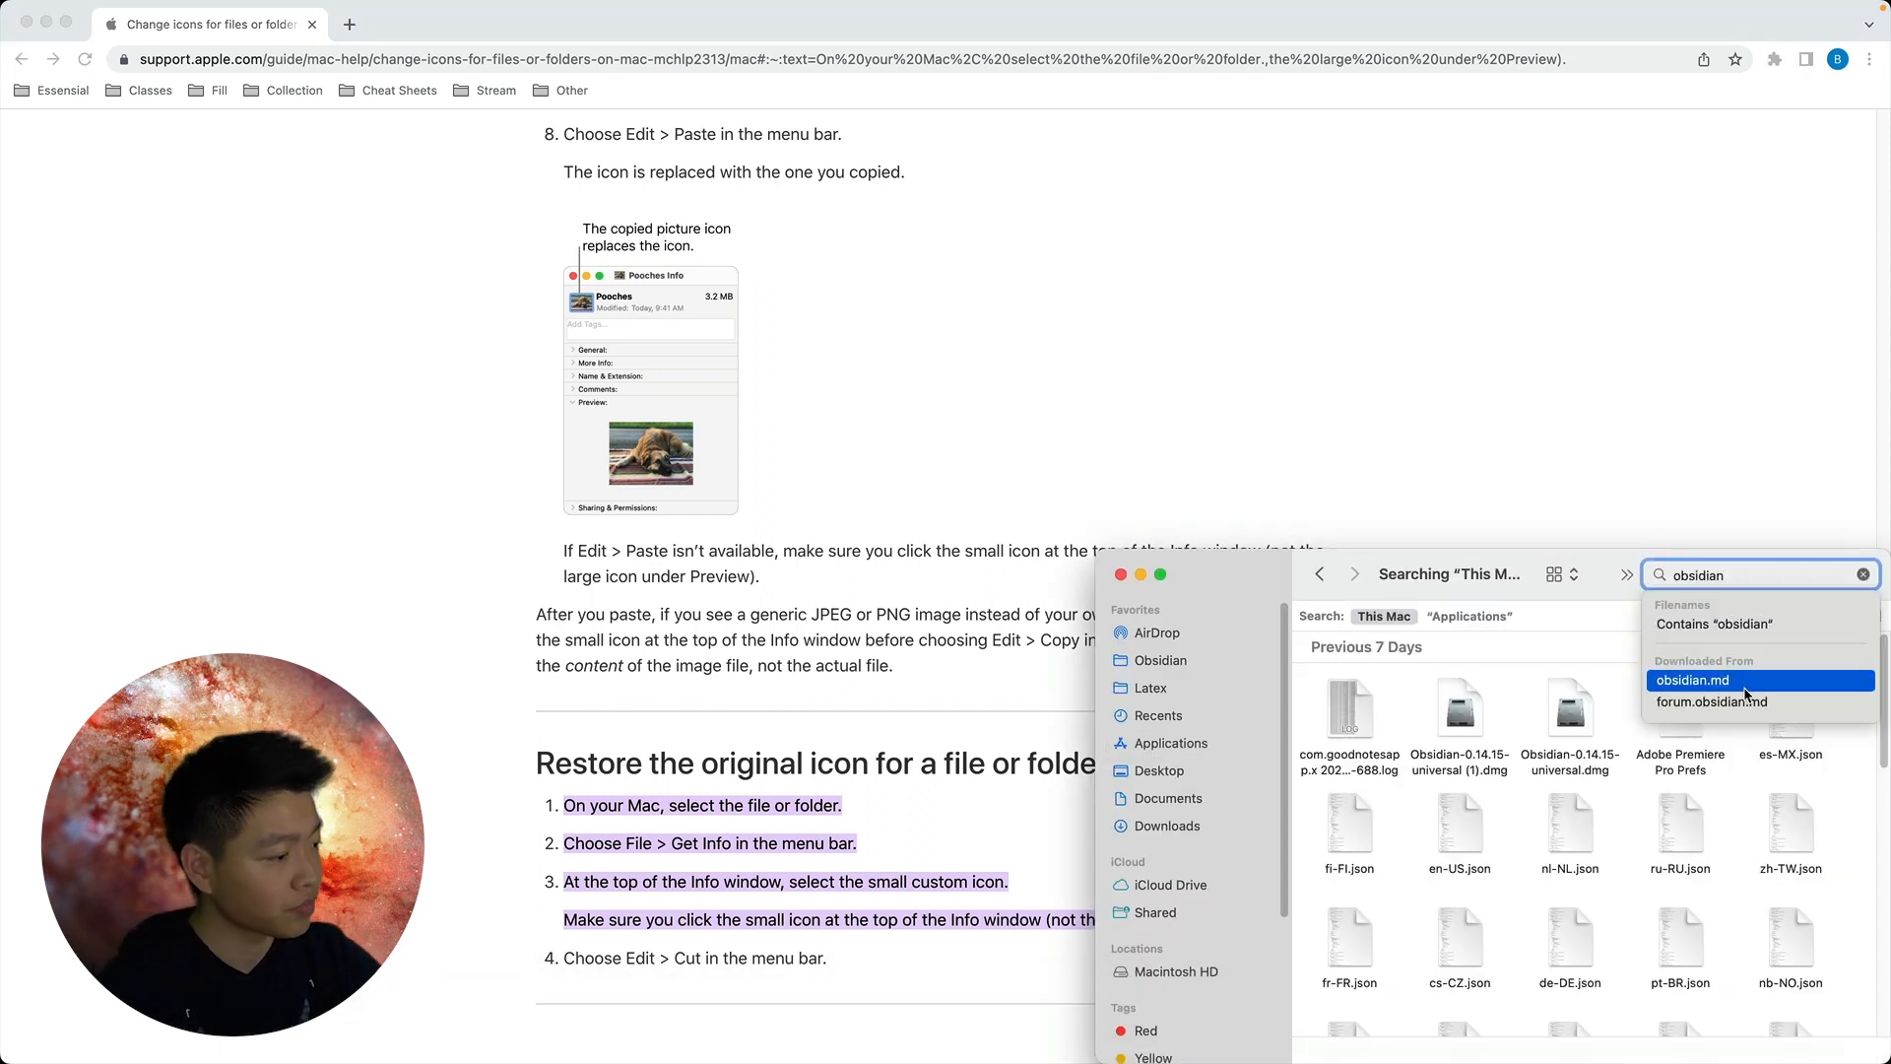
pyautogui.click(1613, 807)
pyautogui.scroll(-15, 1635, 808)
pyautogui.scroll(-2, 1629, 817)
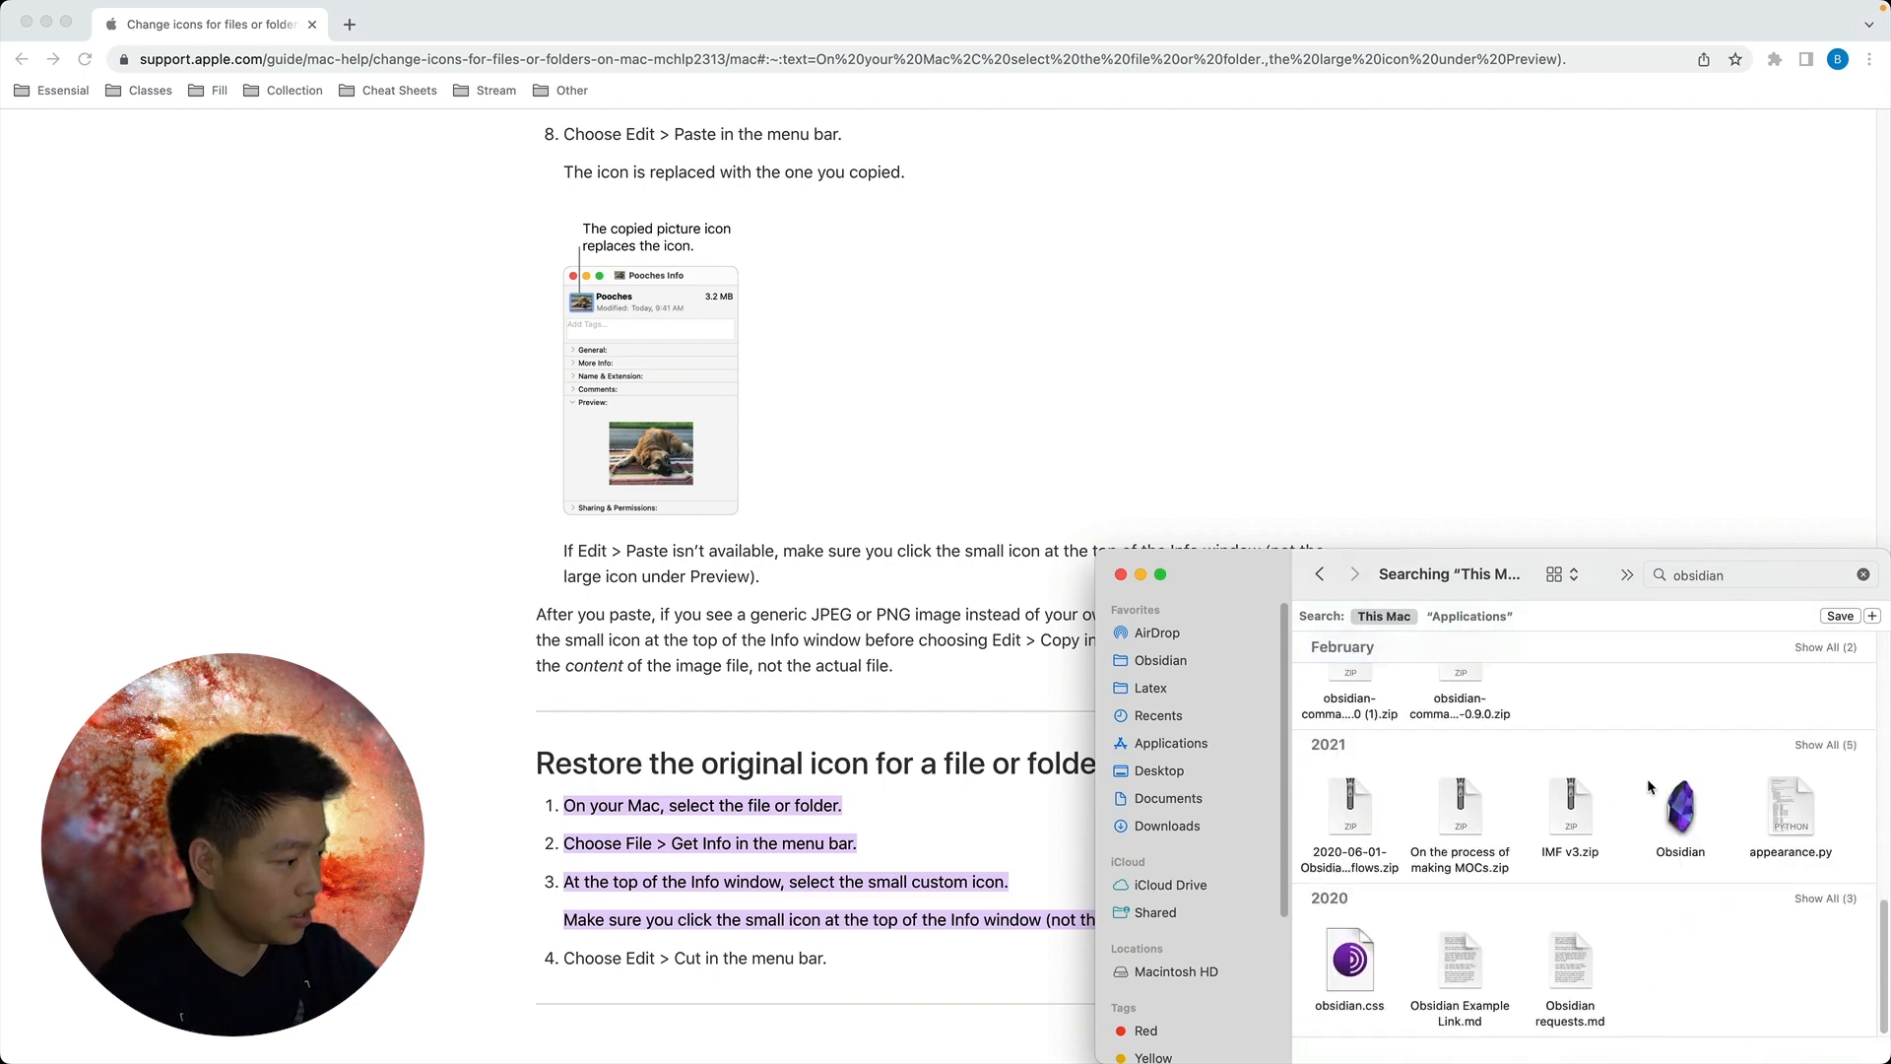
# Open the Info window for the Obsidian application
pyautogui.click(1691, 813)
pyautogui.rightClick(1696, 808)
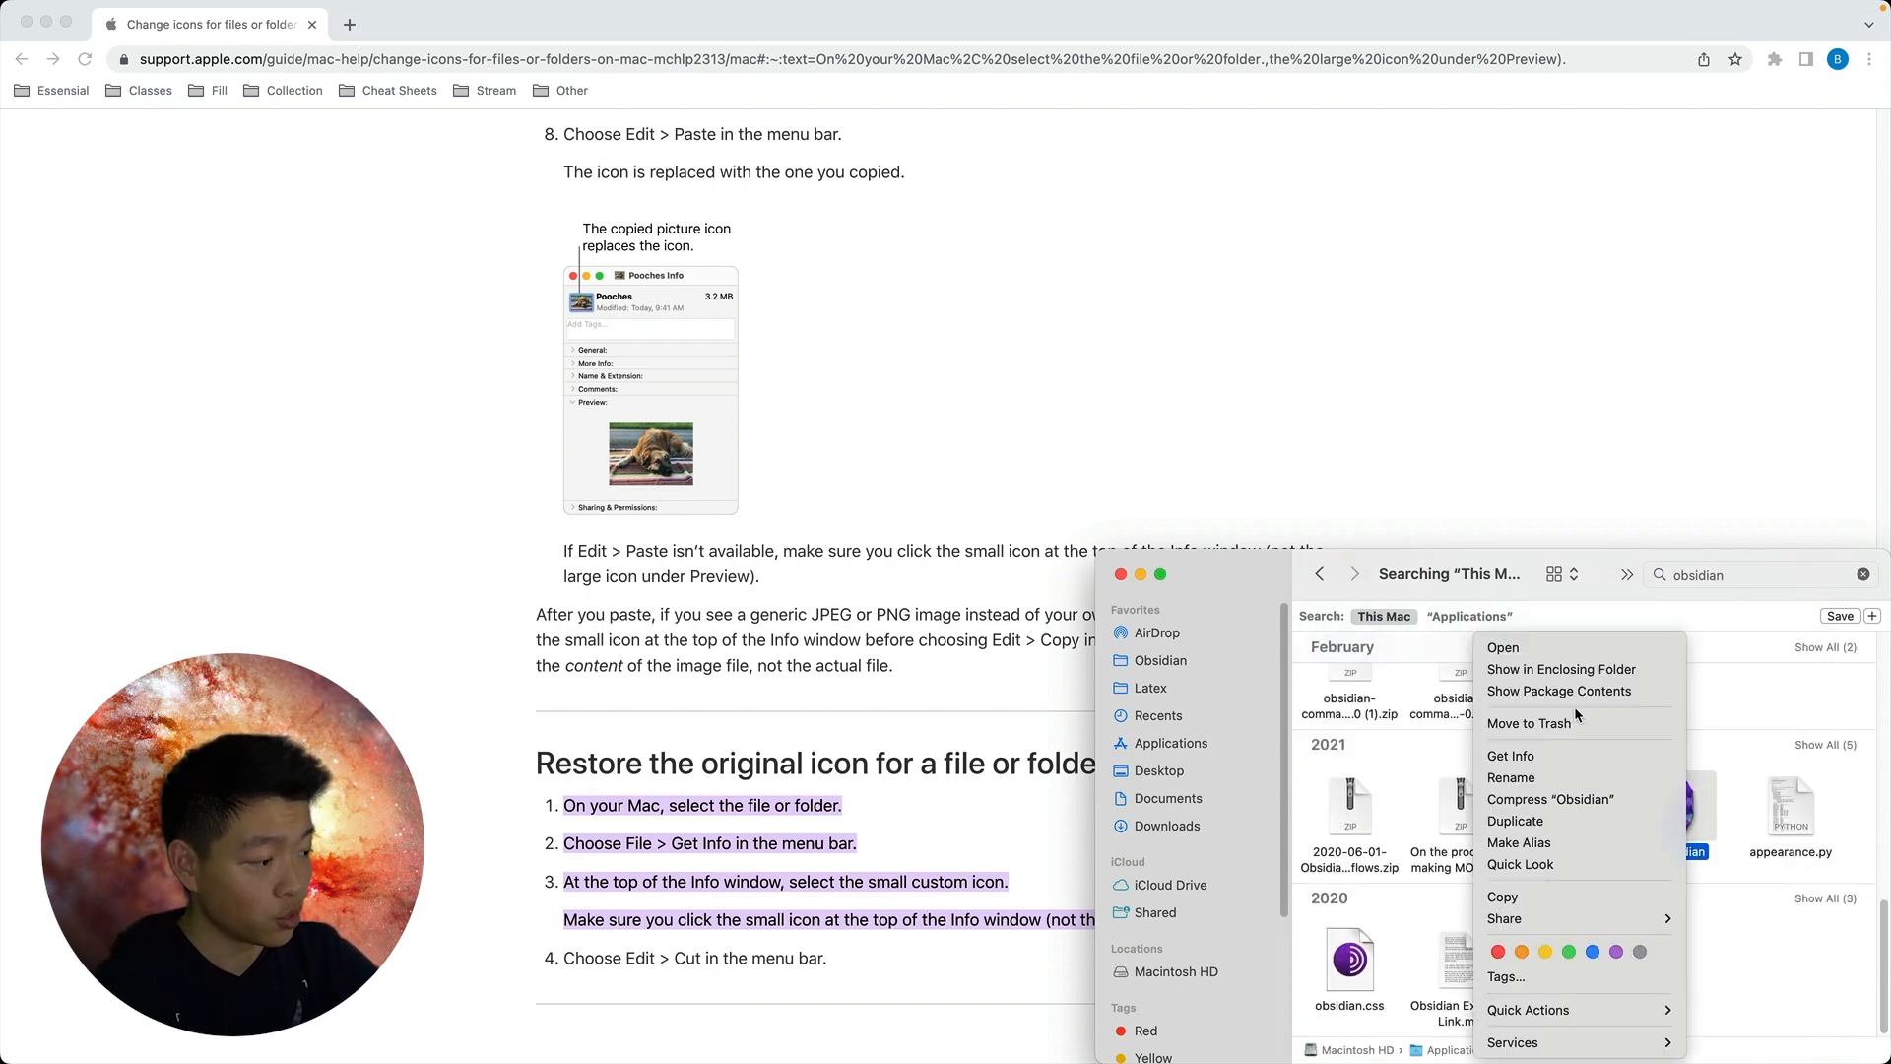
pyautogui.click(1561, 756)
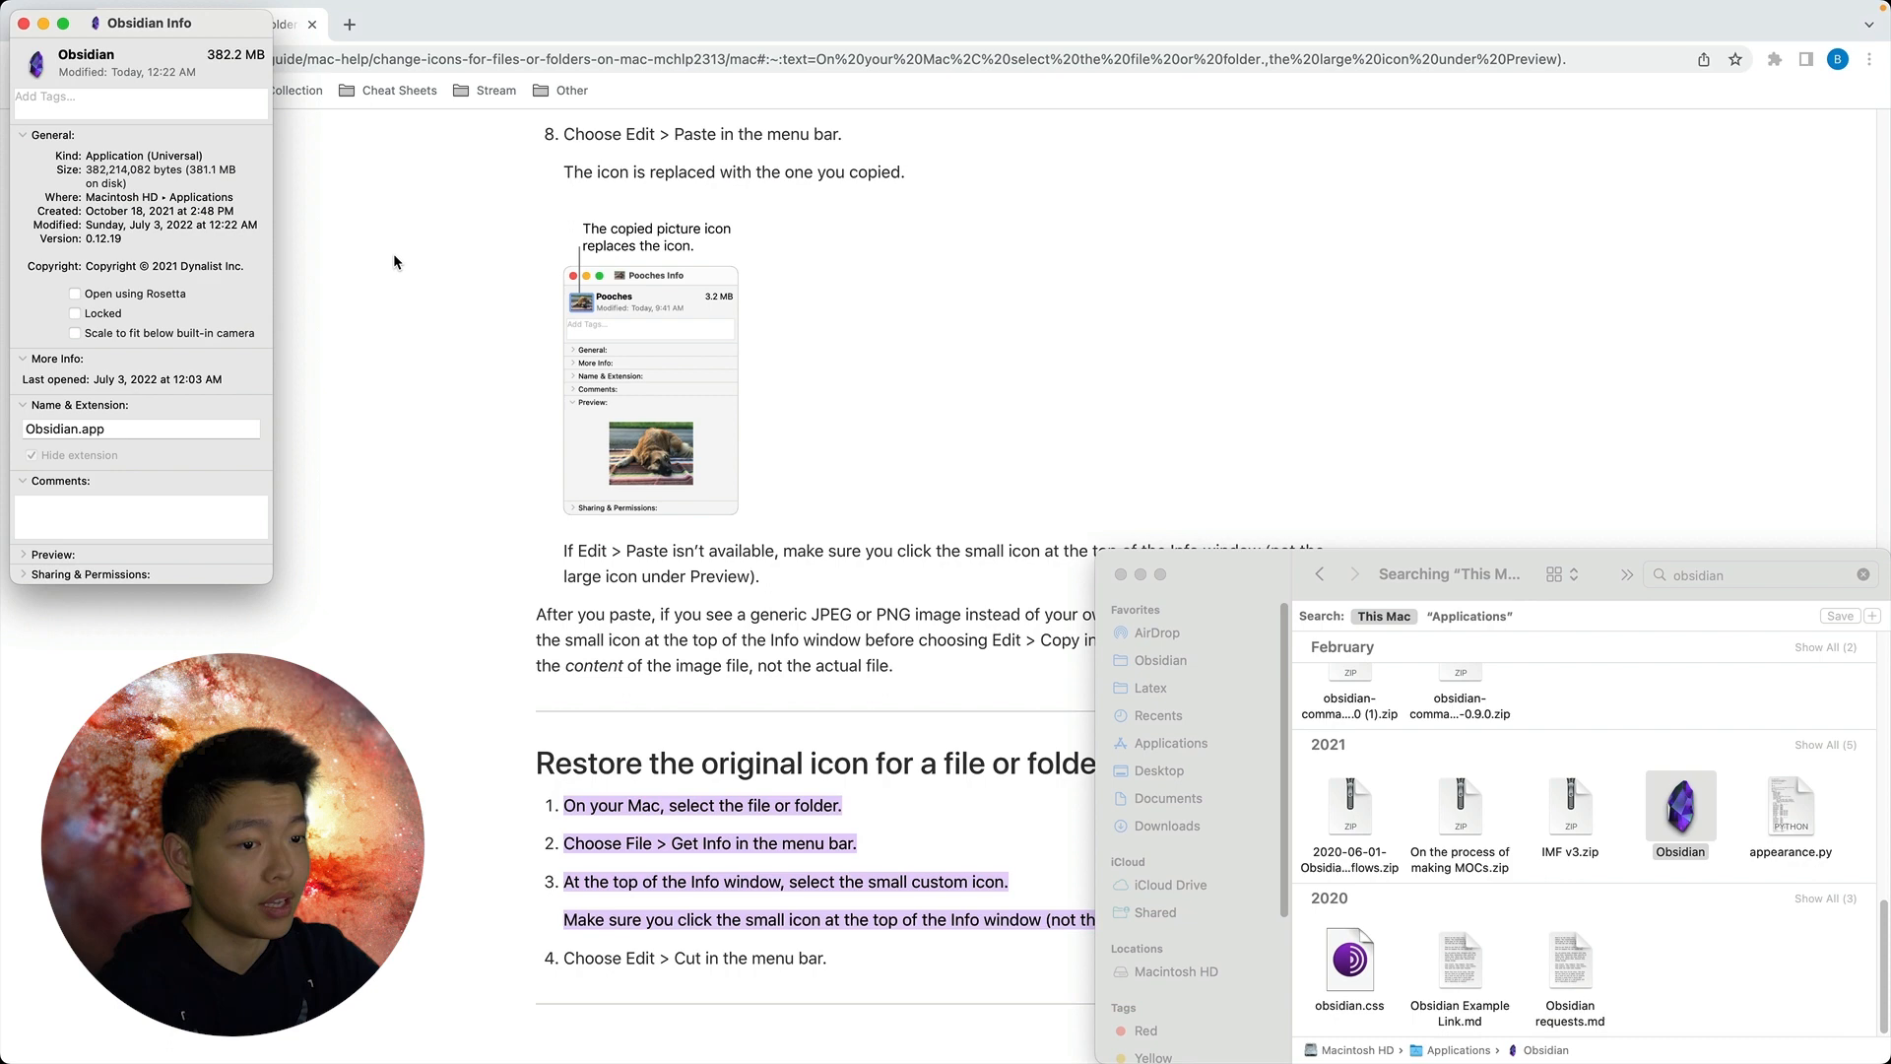
# Replace the Obsidian application's icon in its Info window with r3qk7csmi3z61.png from the Obsidian logos folder
pyautogui.moveTo(168, 18); pyautogui.dragTo(989, 378)
pyautogui.moveTo(0, 444); pyautogui.dragTo(371, 288)
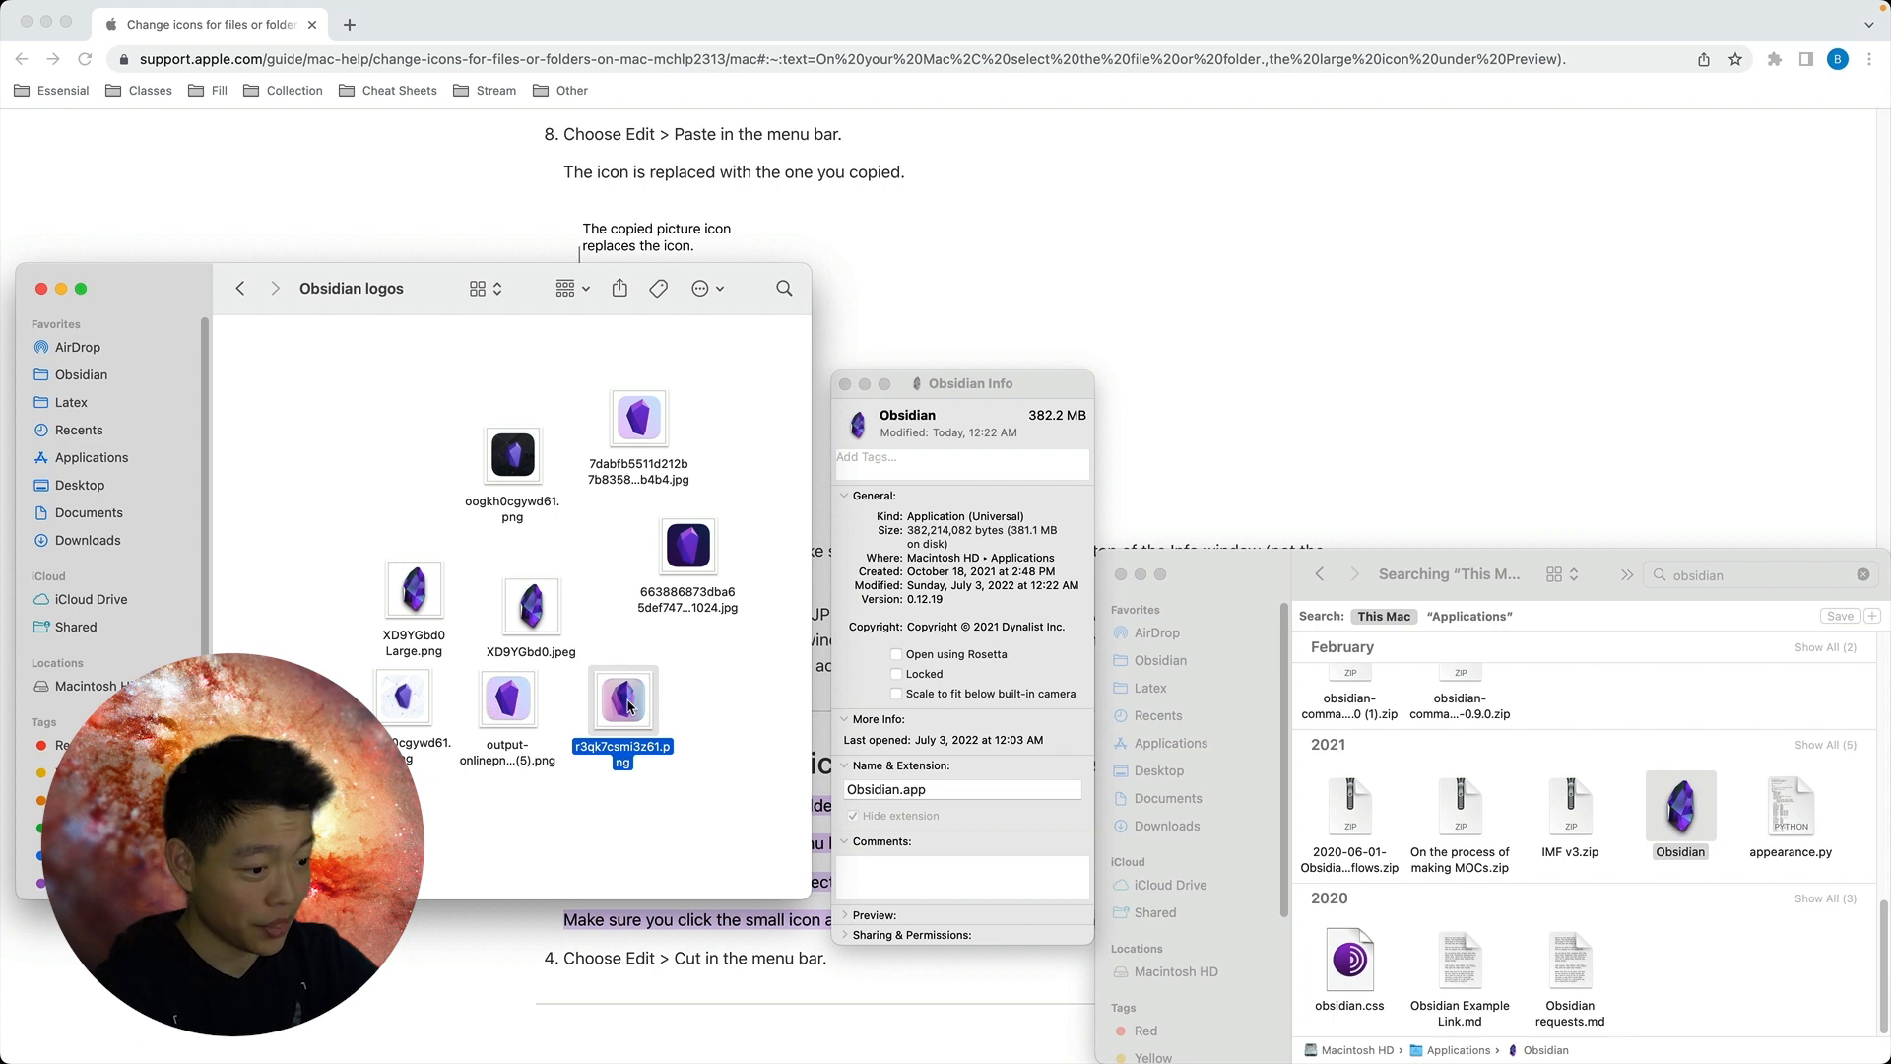
pyautogui.moveTo(622, 734); pyautogui.dragTo(865, 433)
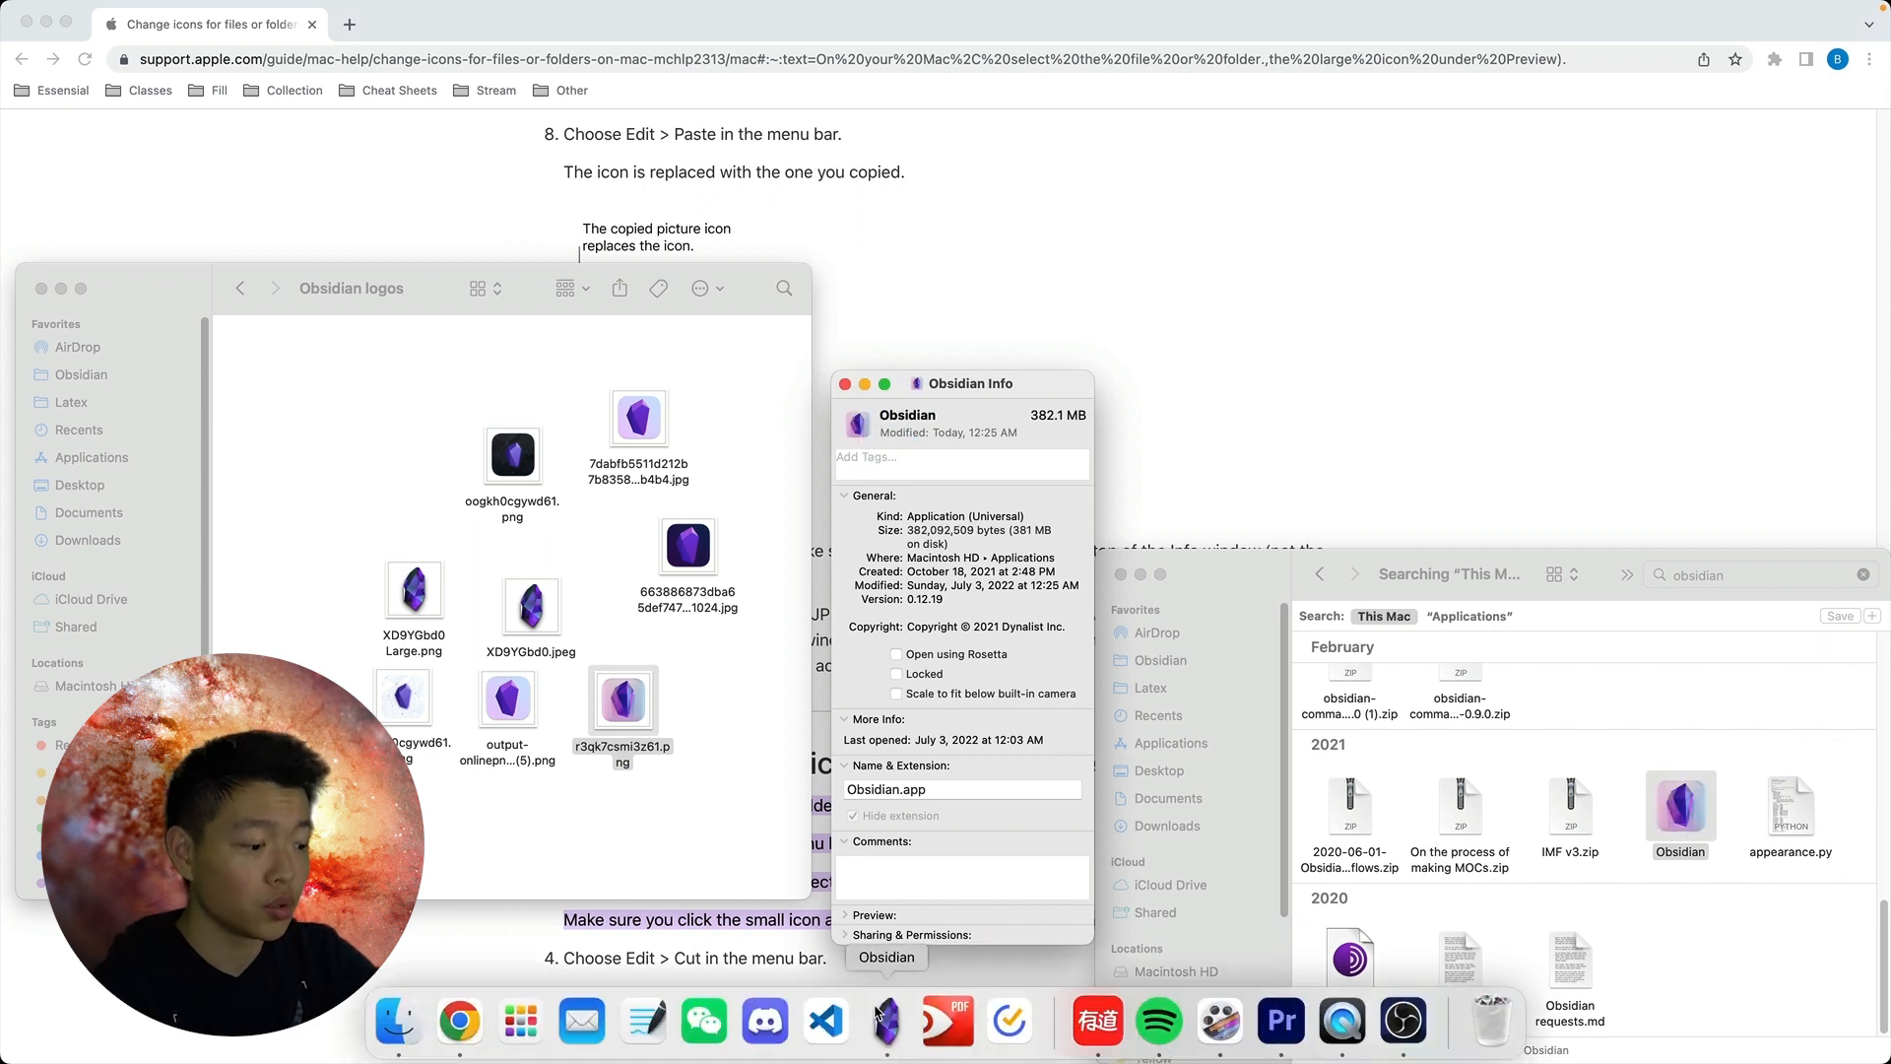
# Quit the running Obsidian application
pyautogui.rightClick(887, 1020)
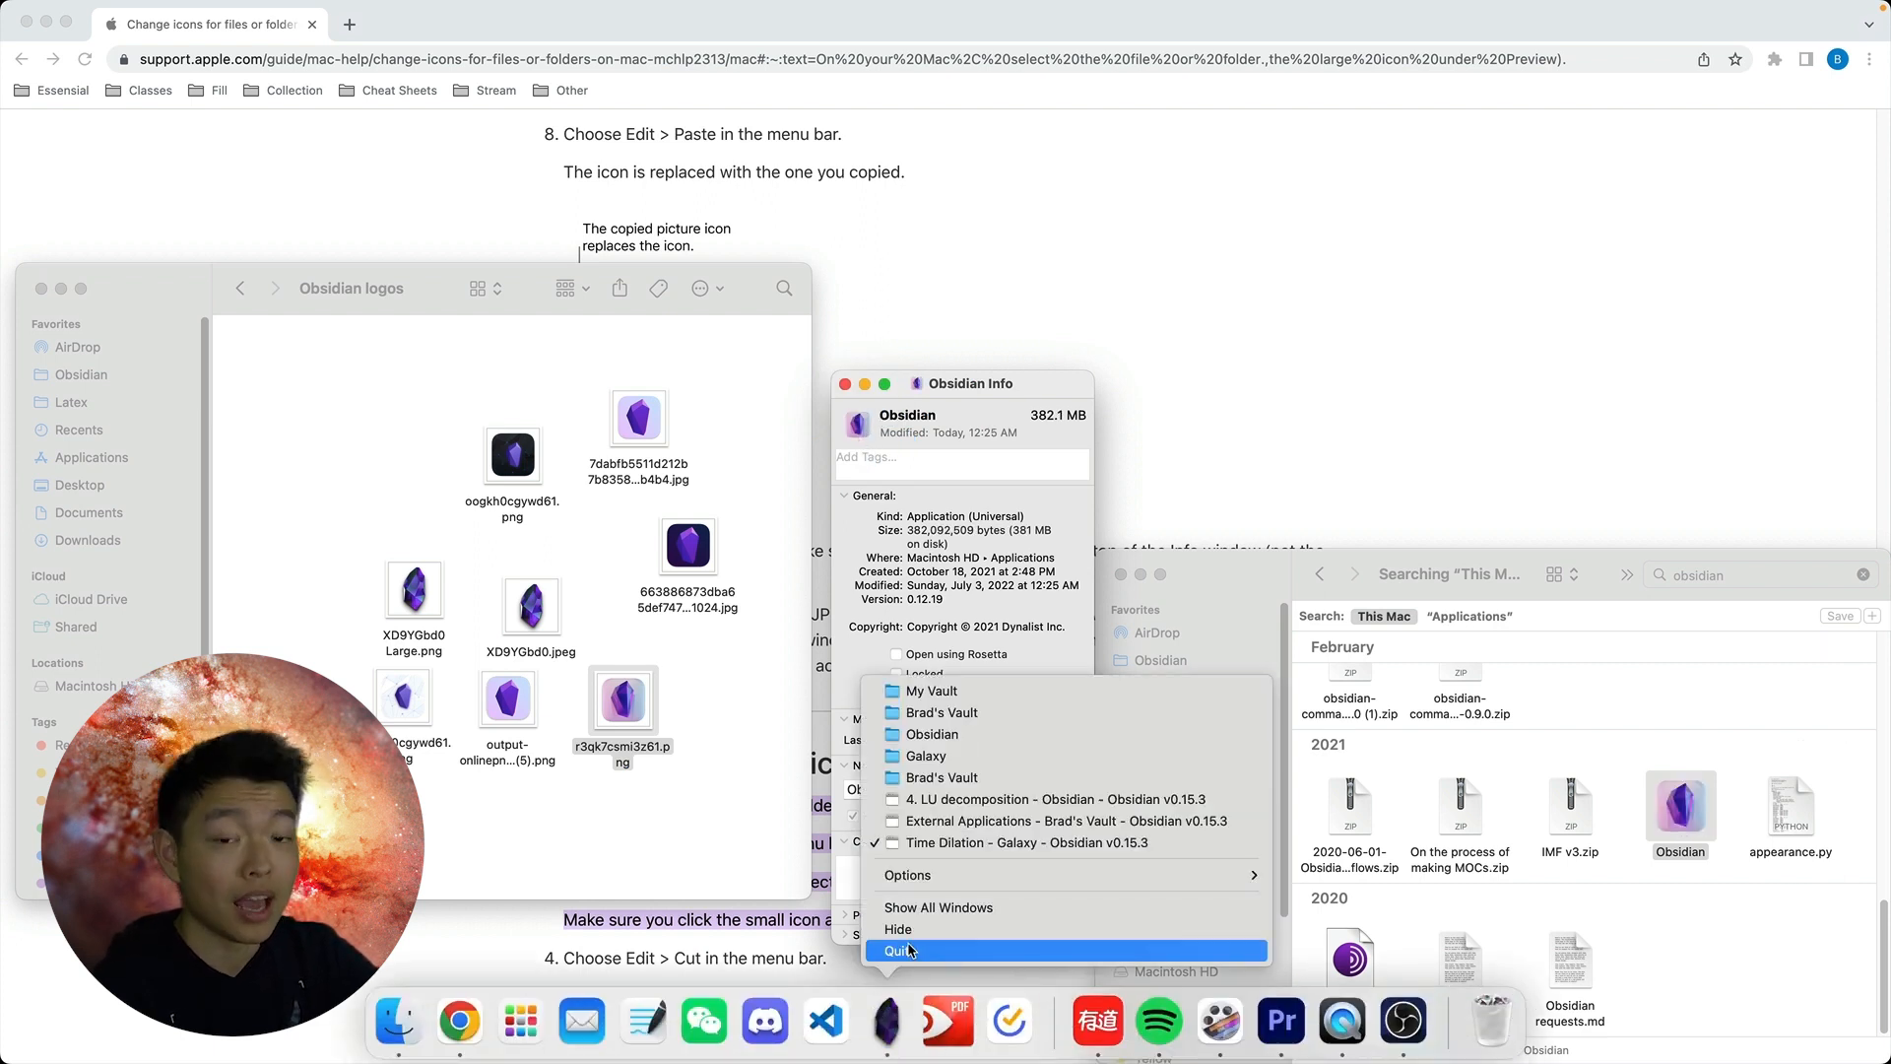